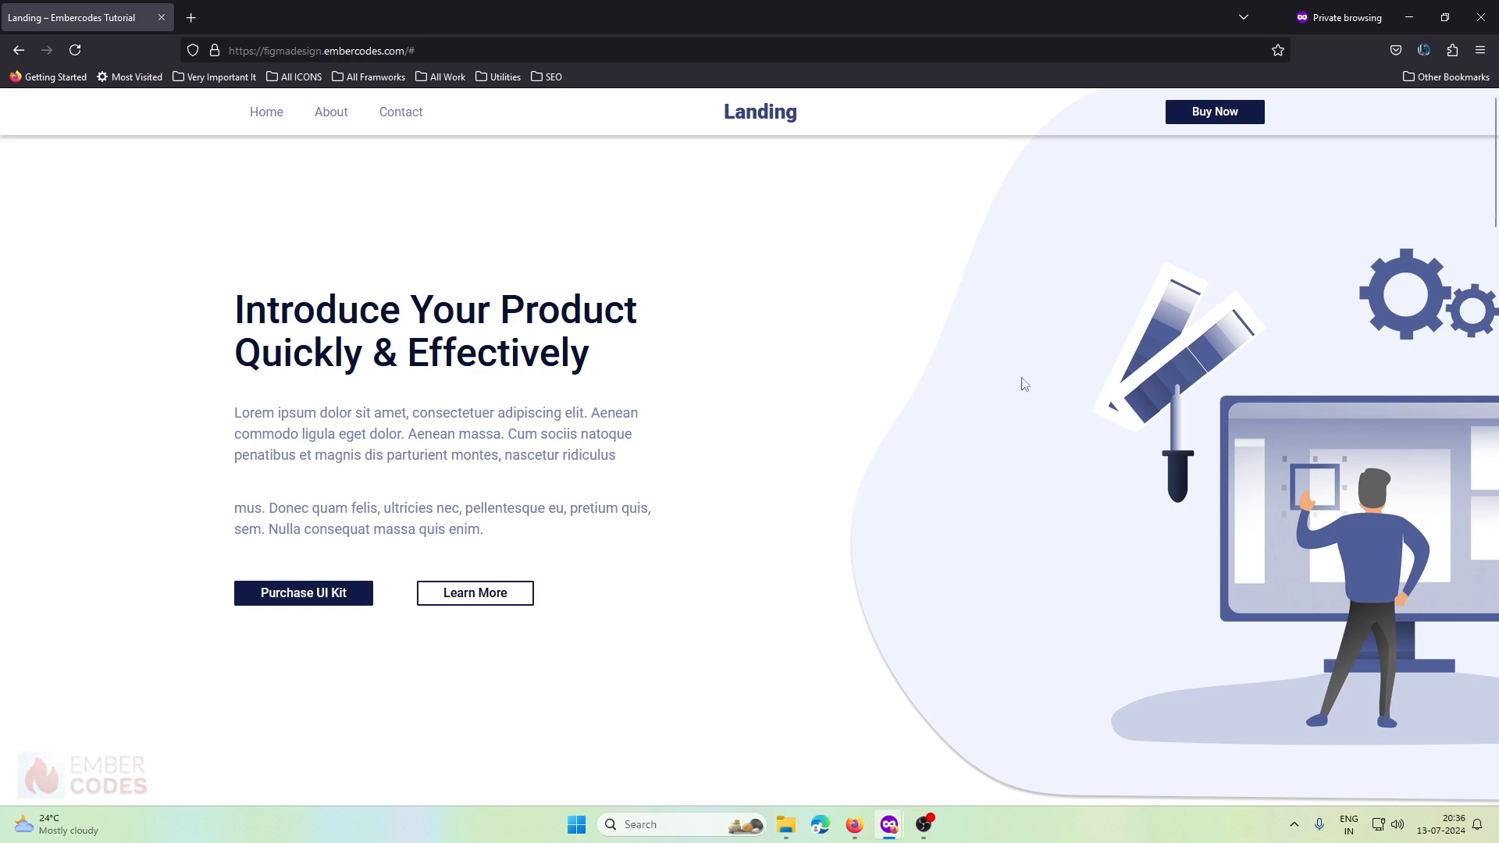
- Compare the live landing page with the Figma website template, looking through the sections of both
{"action": "scroll", "coordinate": [879, 356], "scroll_direction": "down", "scroll_amount": 20}
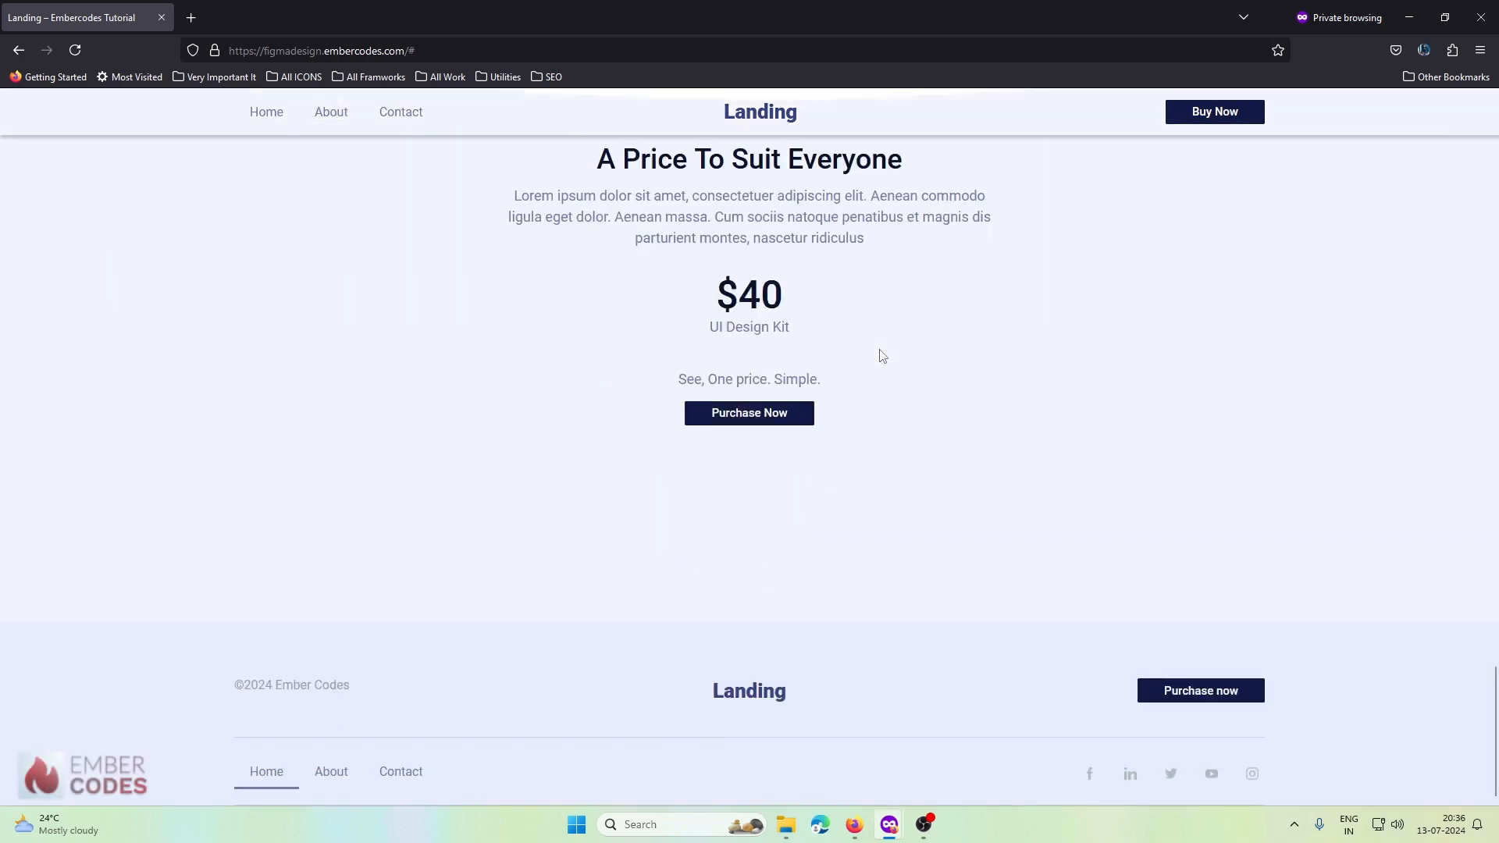
{"action": "scroll", "coordinate": [882, 356], "scroll_direction": "up", "scroll_amount": 20}
{"action": "scroll", "coordinate": [882, 356], "scroll_direction": "up", "scroll_amount": 2}
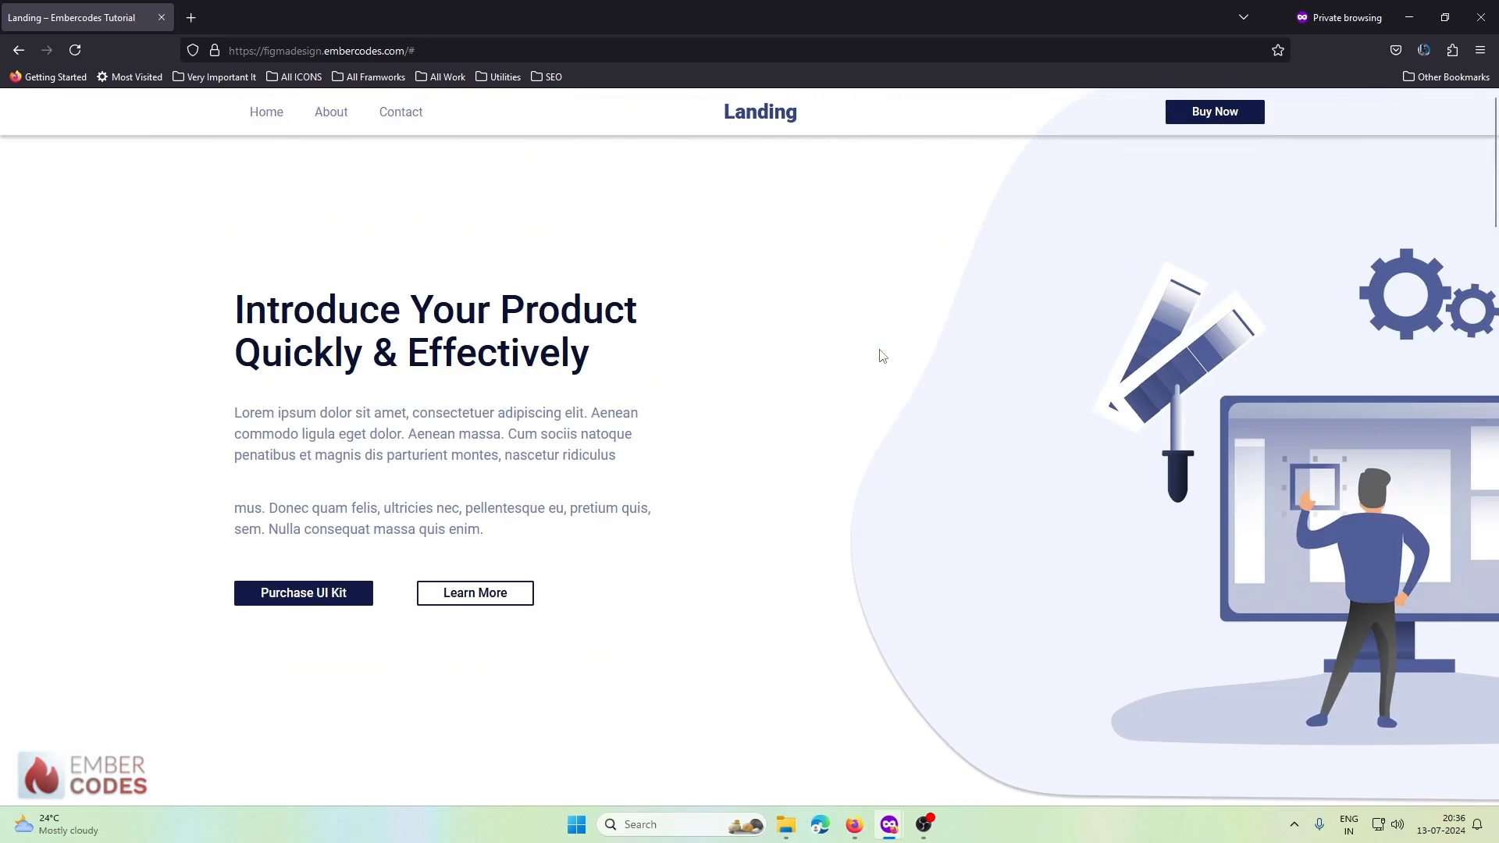
{"action": "mouse_move", "coordinate": [889, 824]}
{"action": "left_click", "coordinate": [977, 738]}
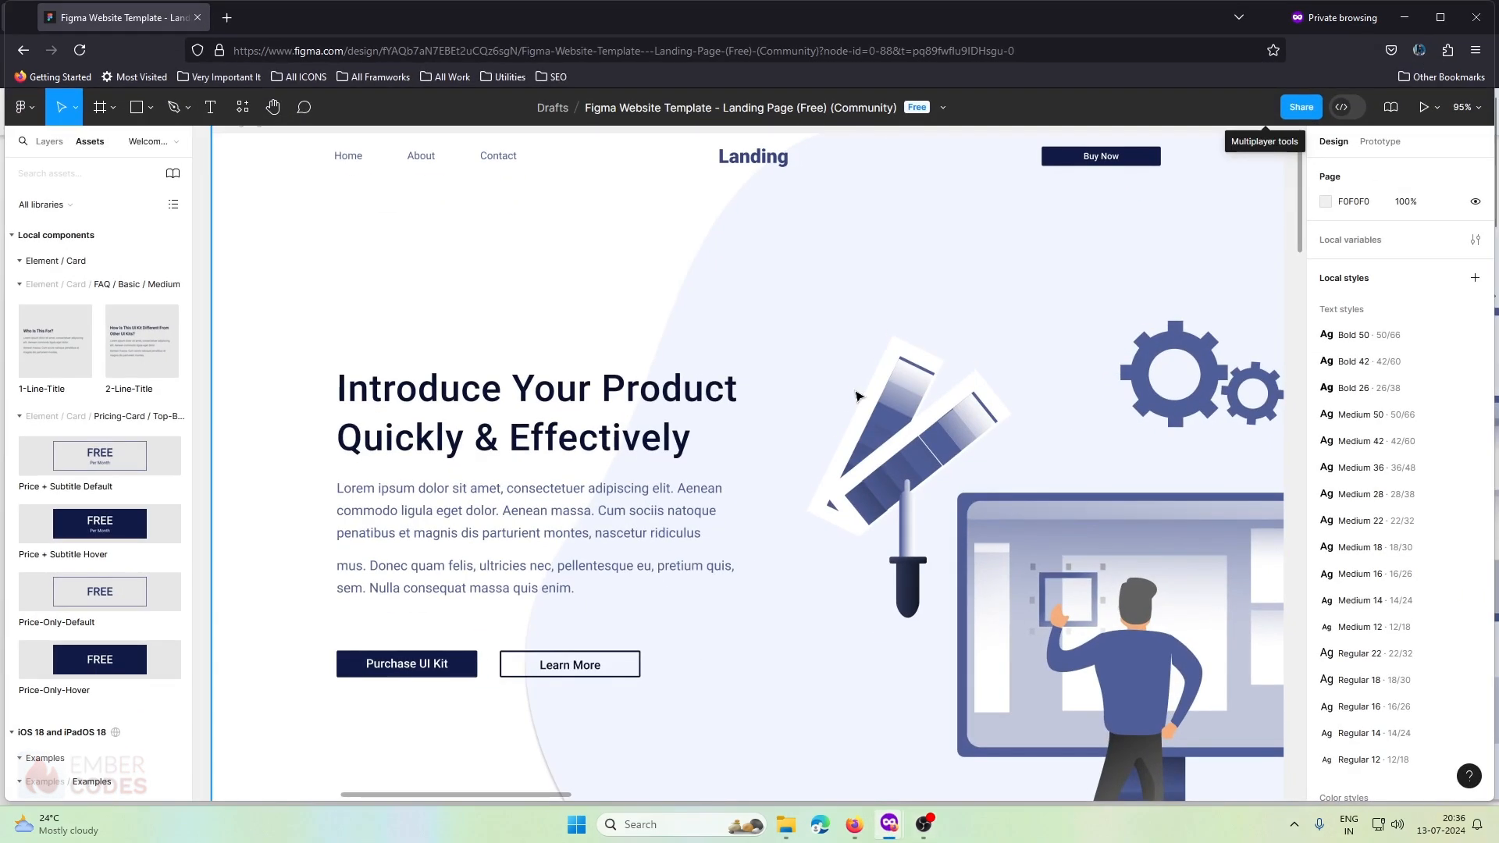
{"action": "scroll", "coordinate": [857, 402], "scroll_direction": "down", "scroll_amount": 10}
{"action": "scroll", "coordinate": [857, 403], "scroll_direction": "down", "scroll_amount": 20}
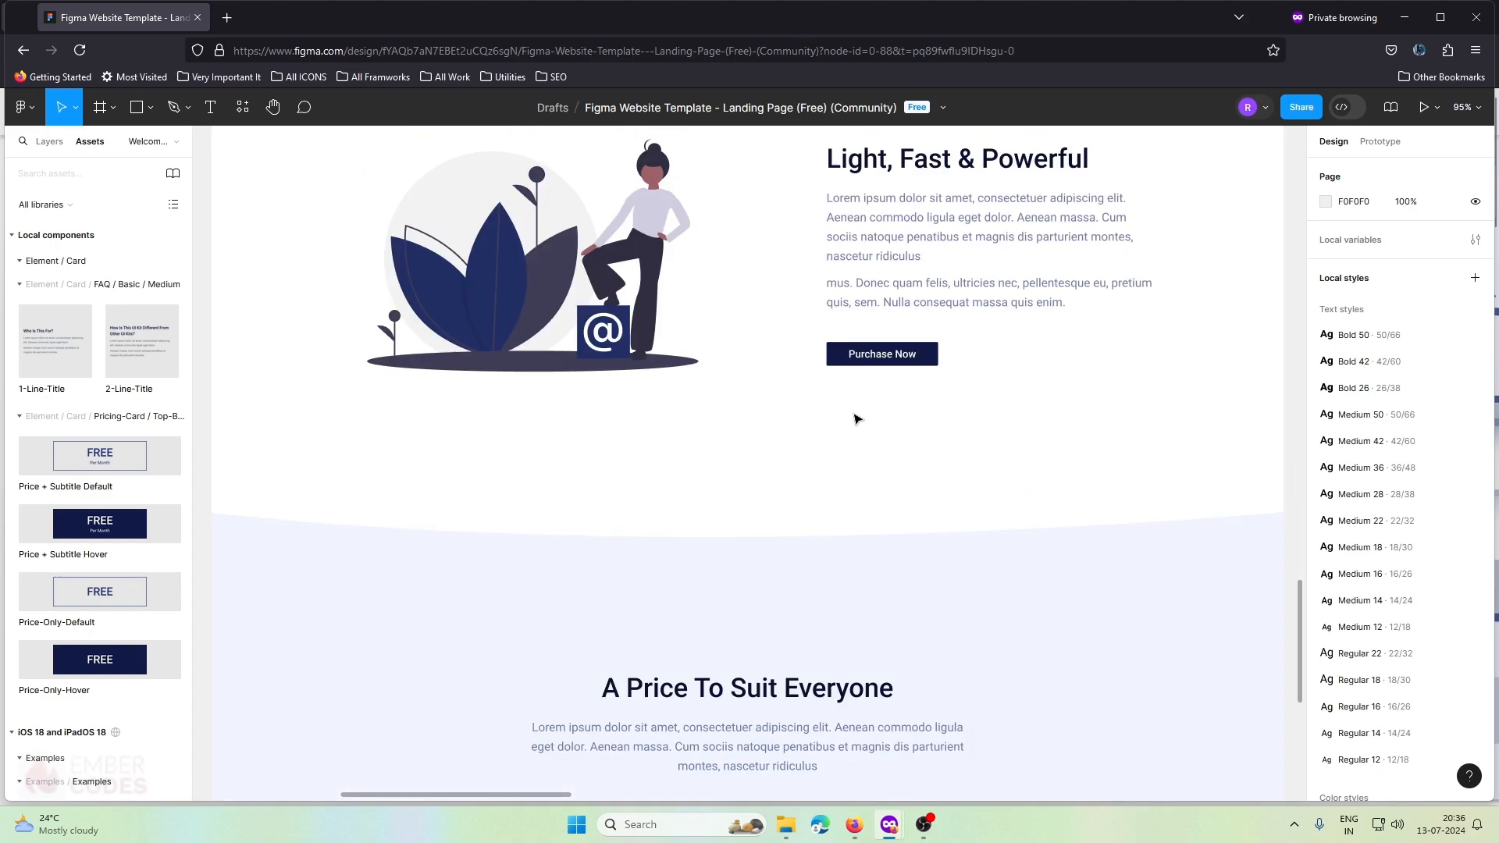
{"action": "scroll", "coordinate": [857, 422], "scroll_direction": "up", "scroll_amount": 20}
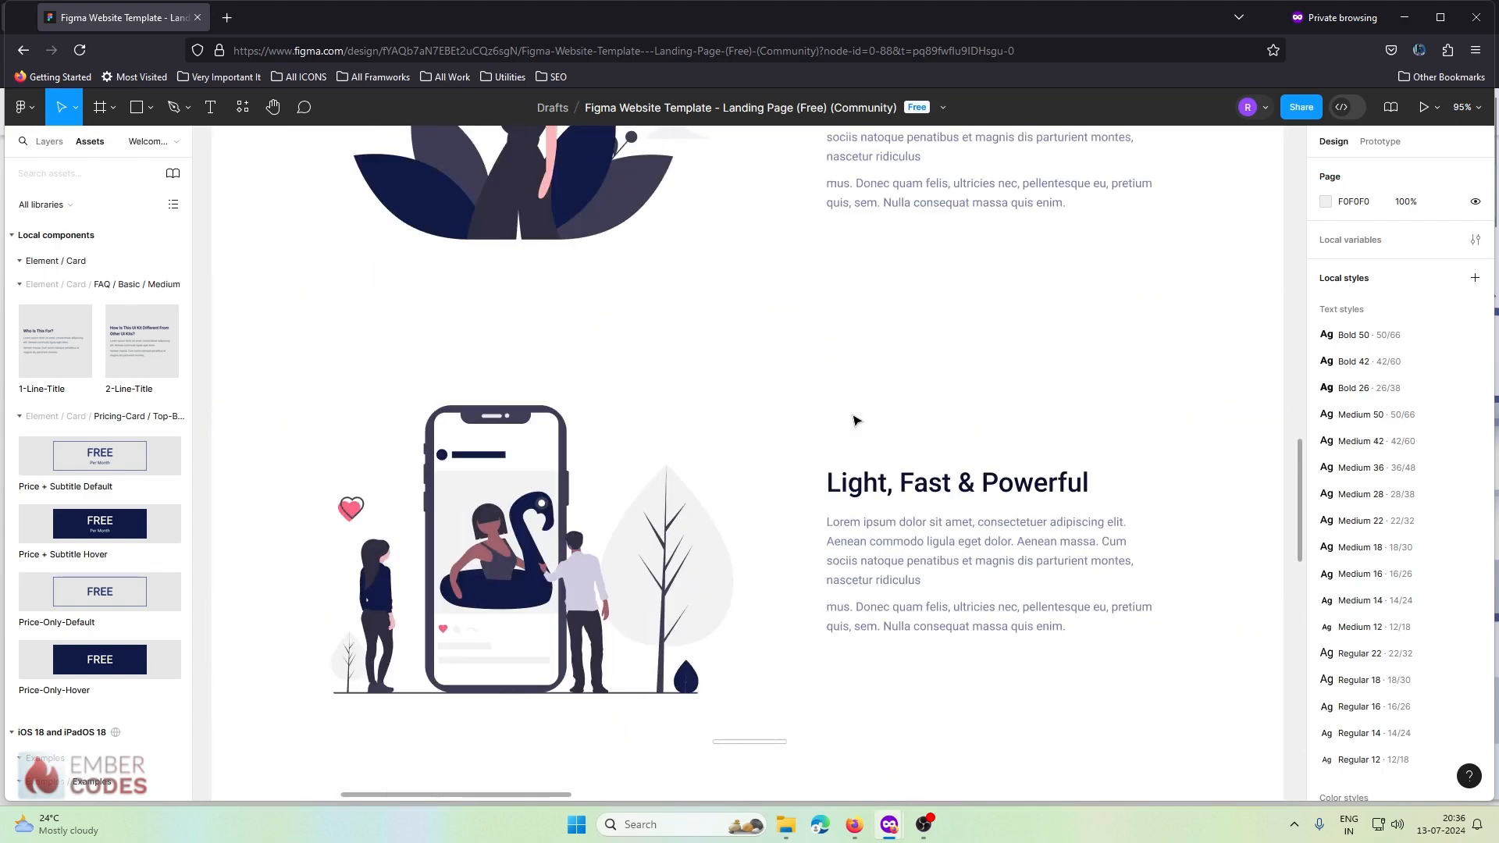
{"action": "scroll", "coordinate": [856, 420], "scroll_direction": "up", "scroll_amount": 5}
{"action": "scroll", "coordinate": [856, 421], "scroll_direction": "down", "scroll_amount": 3}
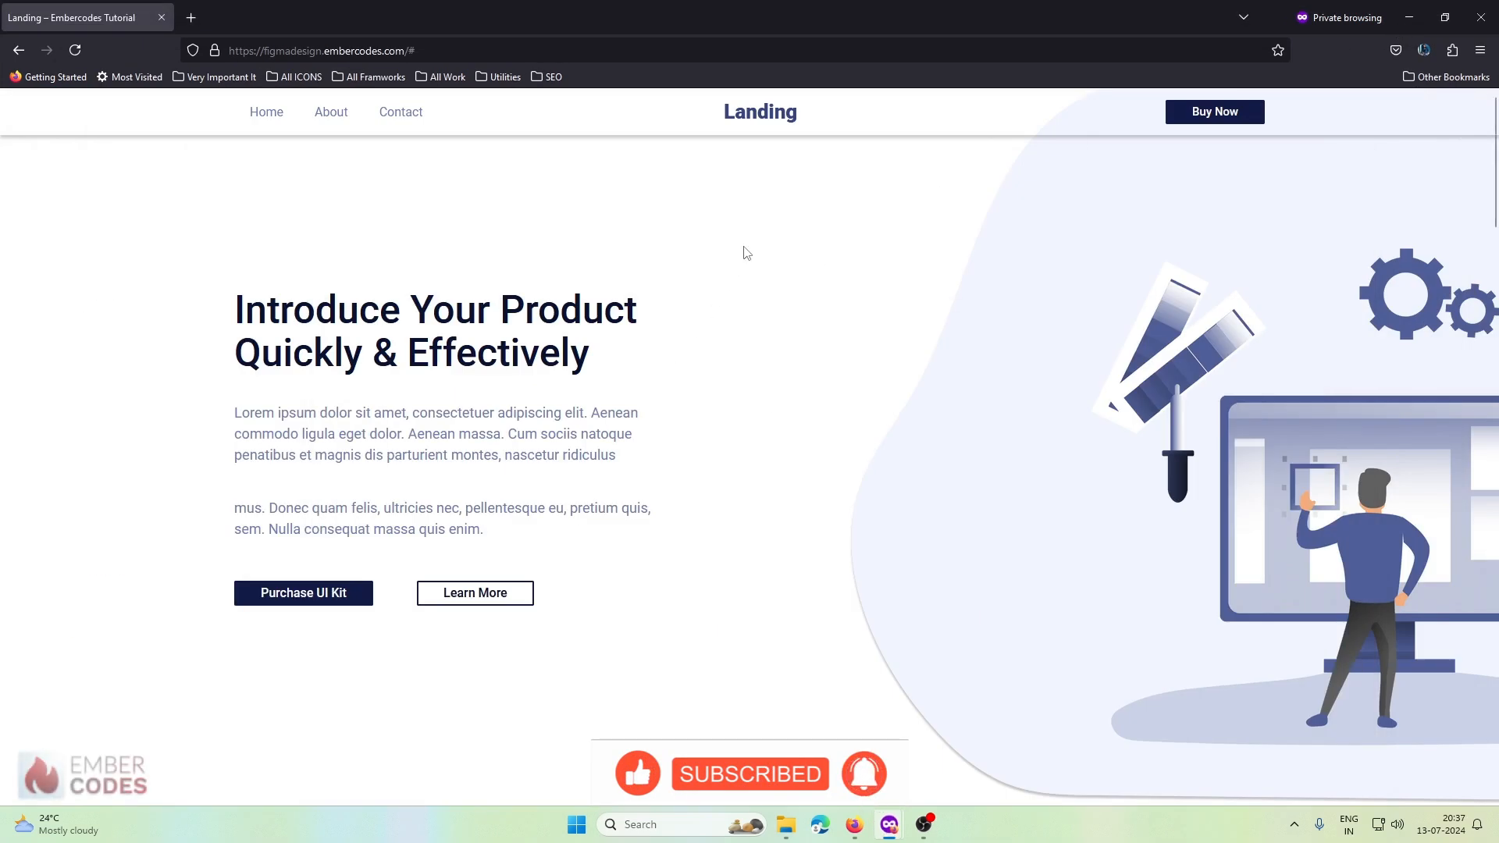
- Show the landing page in the browser's responsive design mode, emulating an iPhone 11 Pro with iOS 14.6
{"action": "right_click", "coordinate": [746, 253]}
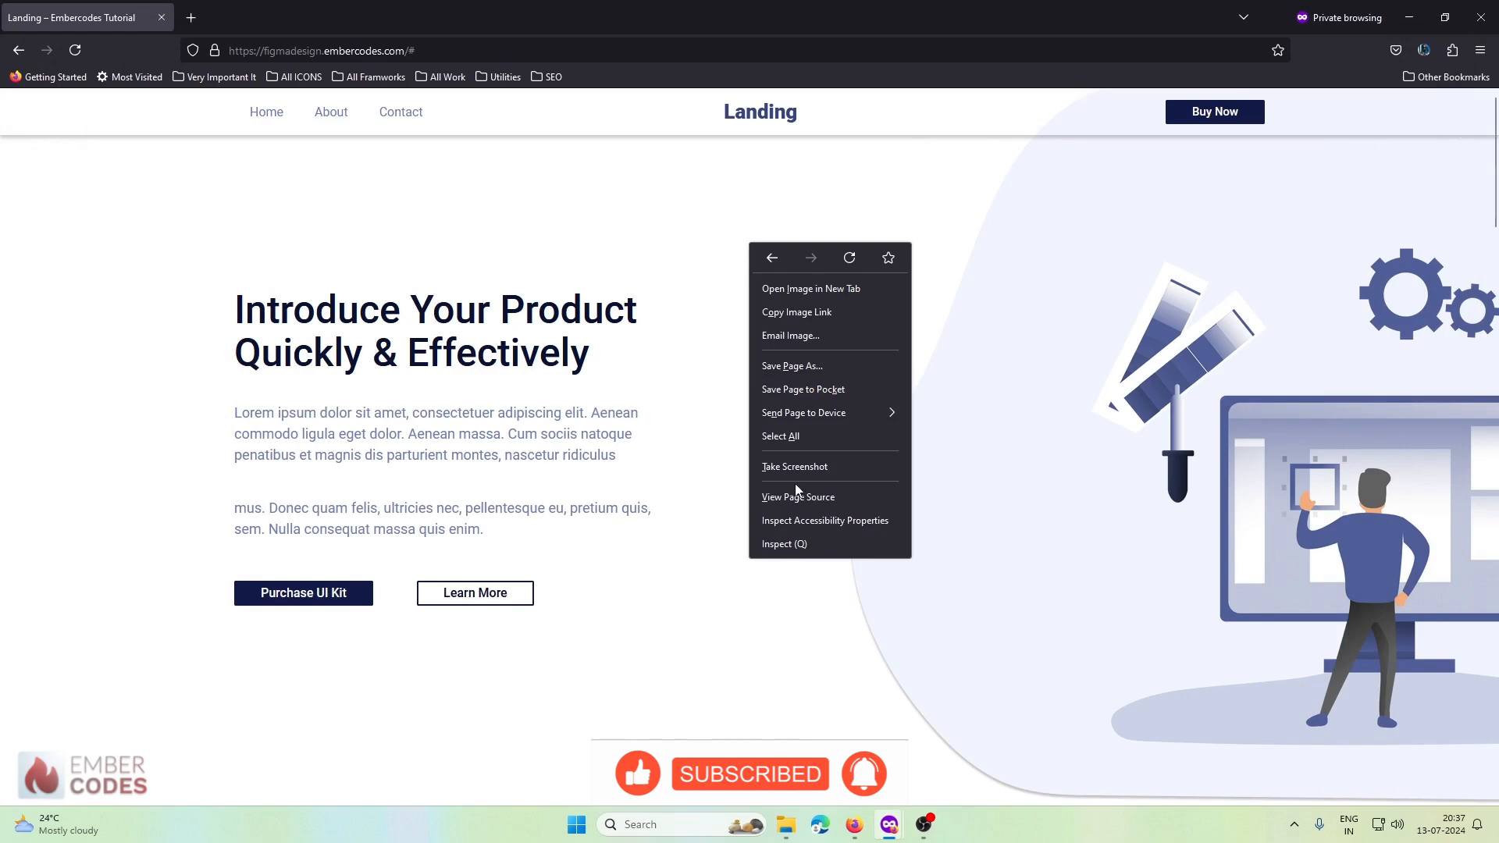
{"action": "left_click", "coordinate": [795, 548]}
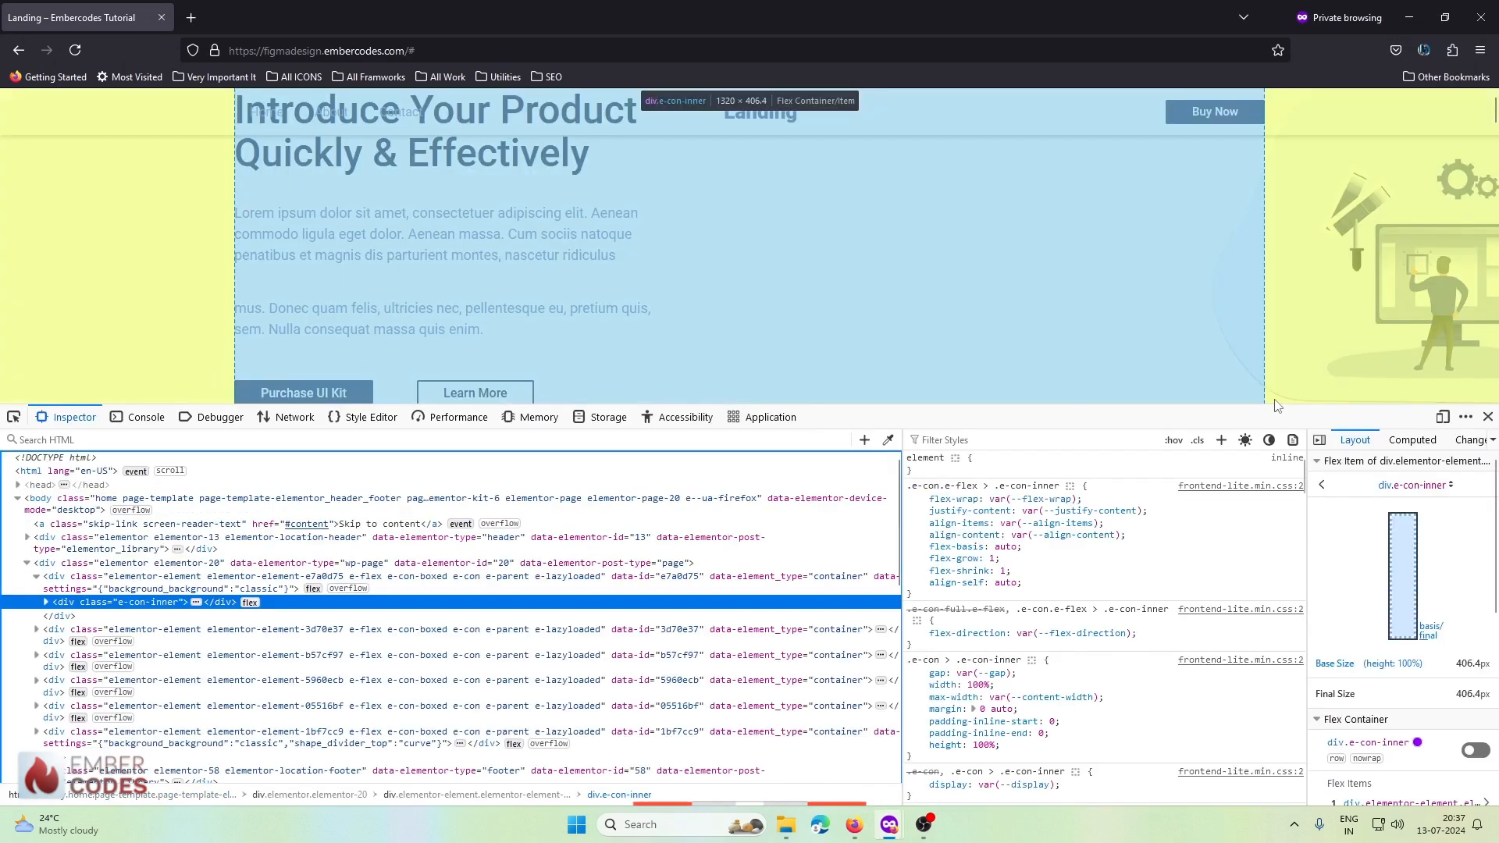
{"action": "left_click", "coordinate": [1441, 417]}
{"action": "left_click_drag", "start_coordinate": [978, 404], "coordinate": [979, 783]}
{"action": "left_click", "coordinate": [521, 99]}
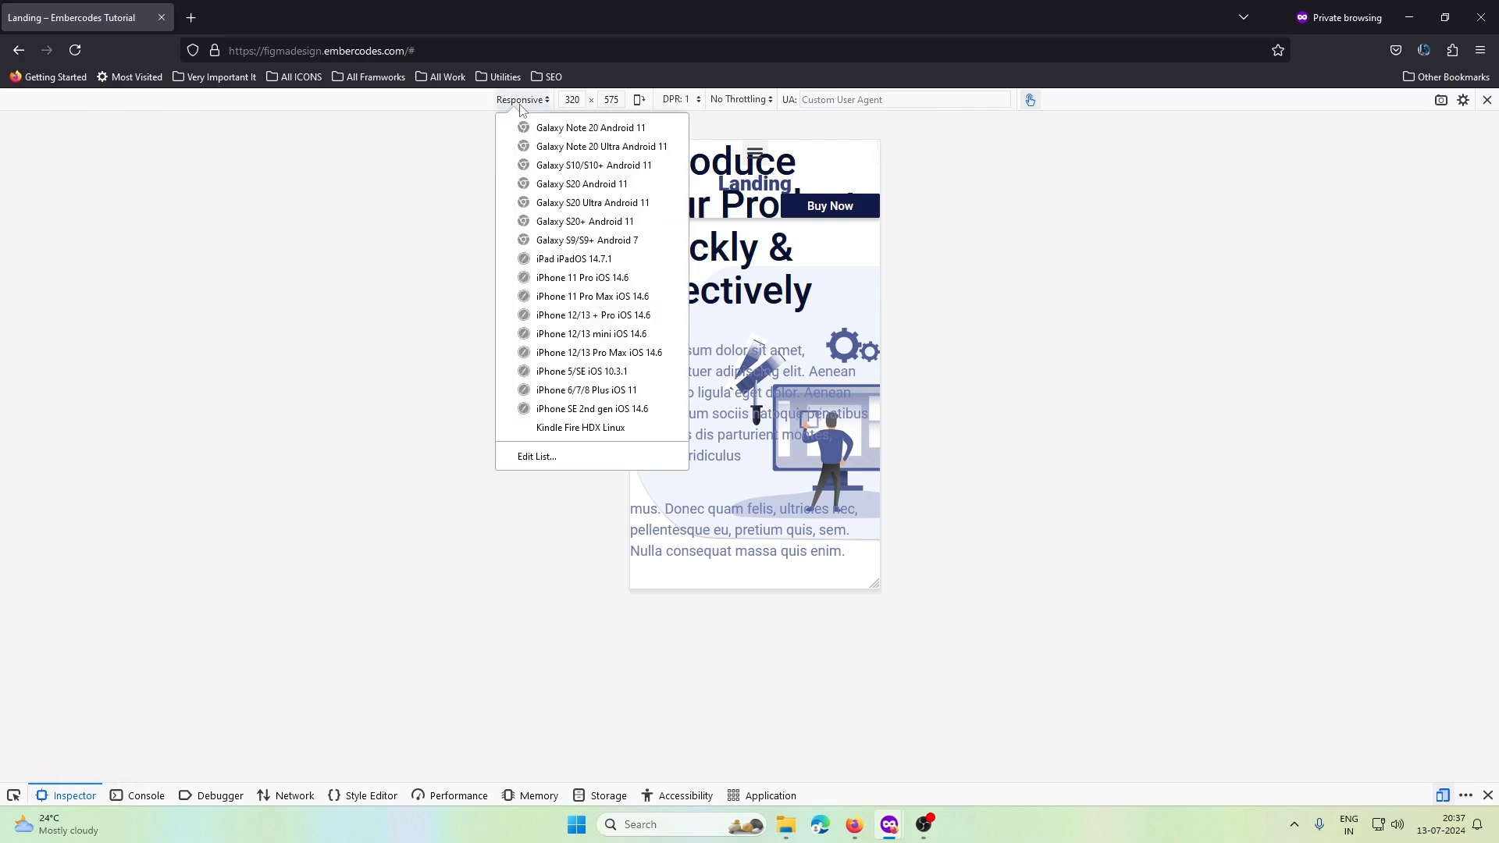
{"action": "left_click", "coordinate": [531, 274]}
- Examine the landing page's mobile layout from the header and hero section to the pricing section and footer
{"action": "scroll", "coordinate": [778, 304], "scroll_direction": "down", "scroll_amount": 15}
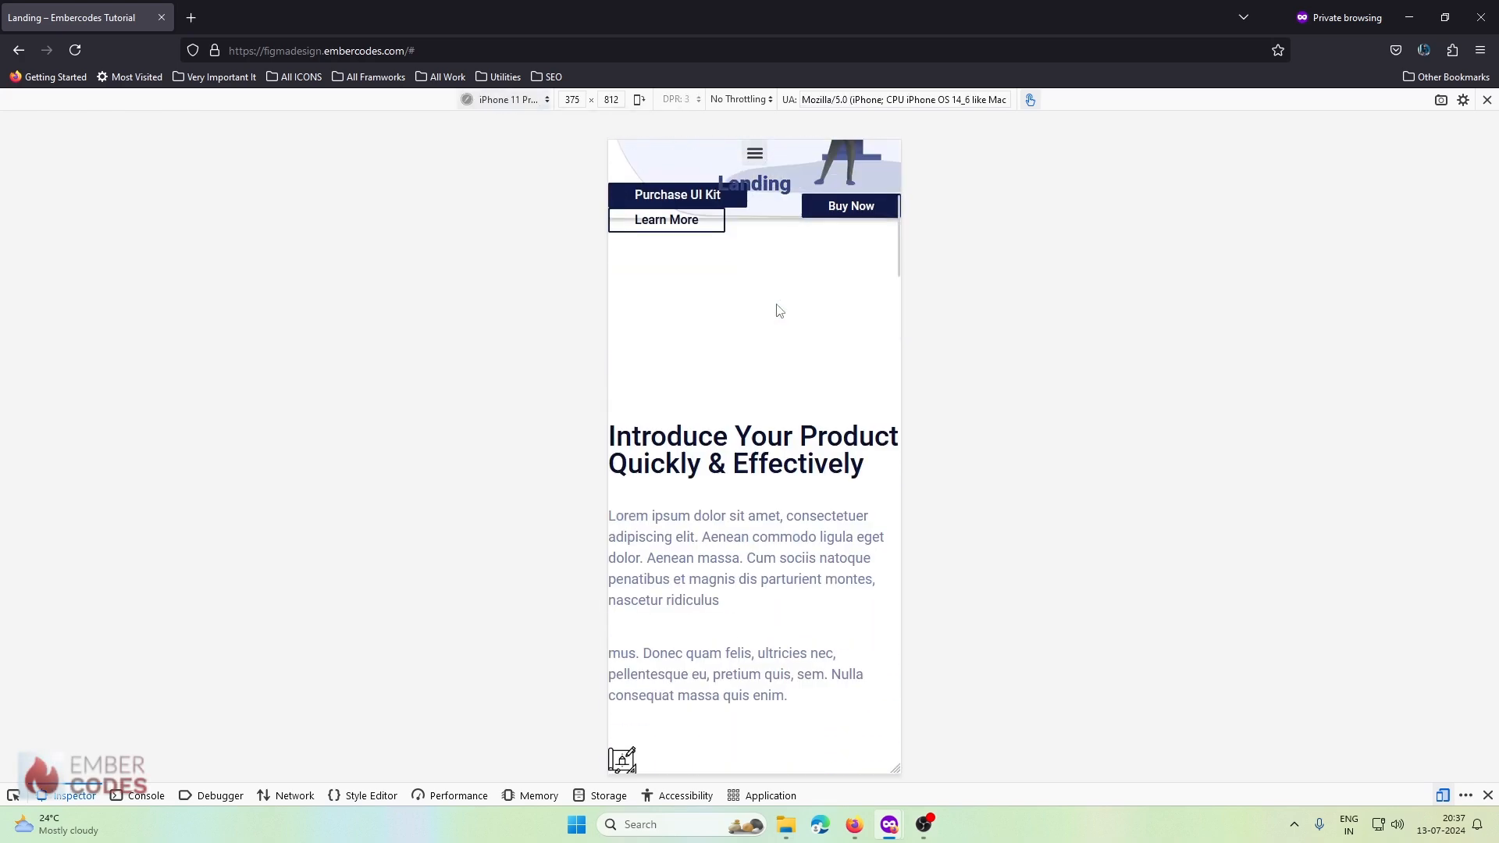
{"action": "scroll", "coordinate": [778, 309], "scroll_direction": "down", "scroll_amount": 15}
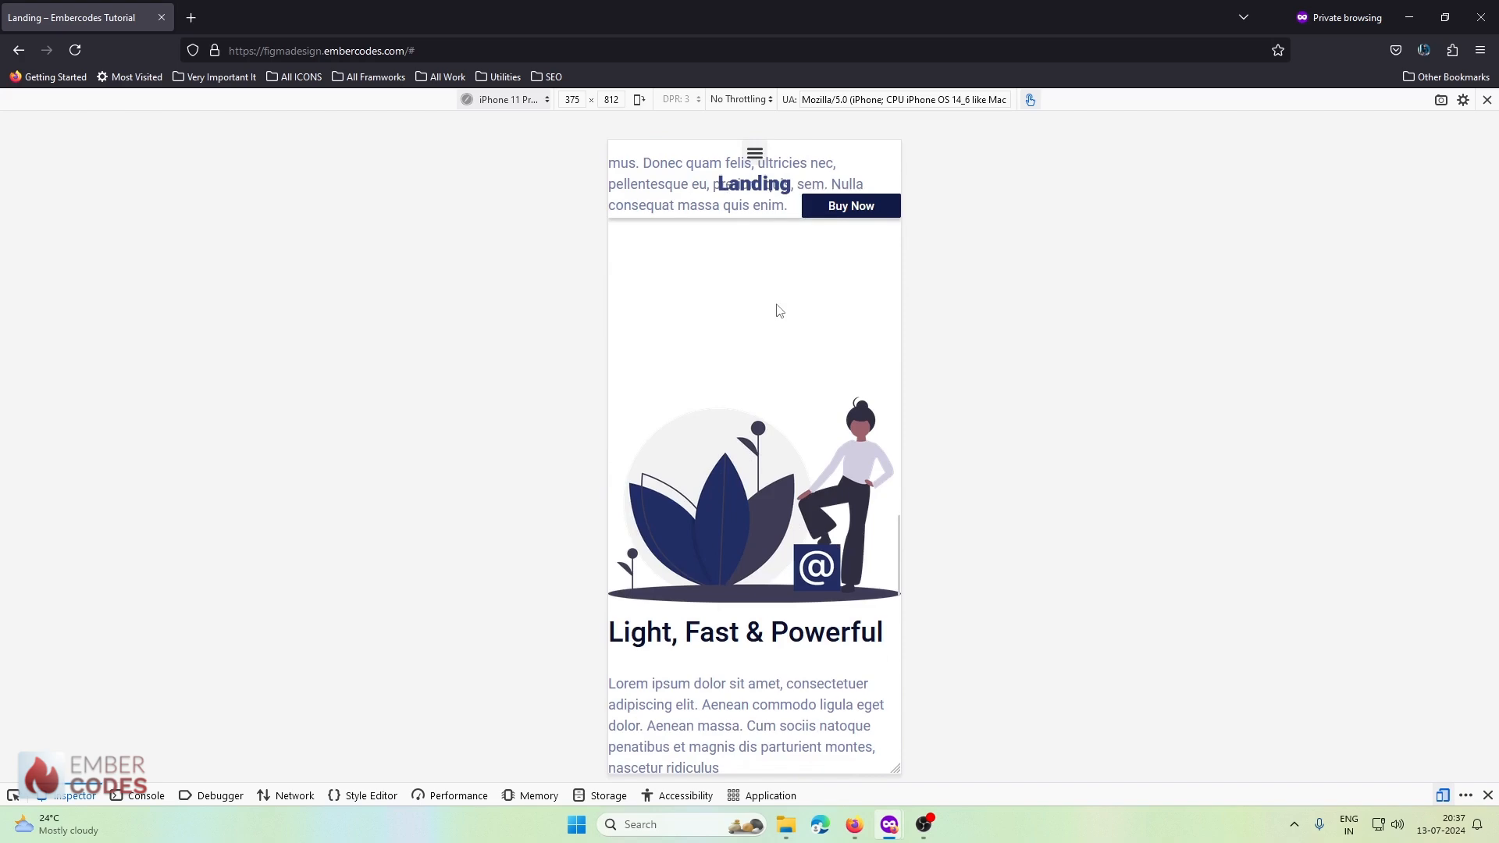
{"action": "scroll", "coordinate": [777, 311], "scroll_direction": "up", "scroll_amount": 20}
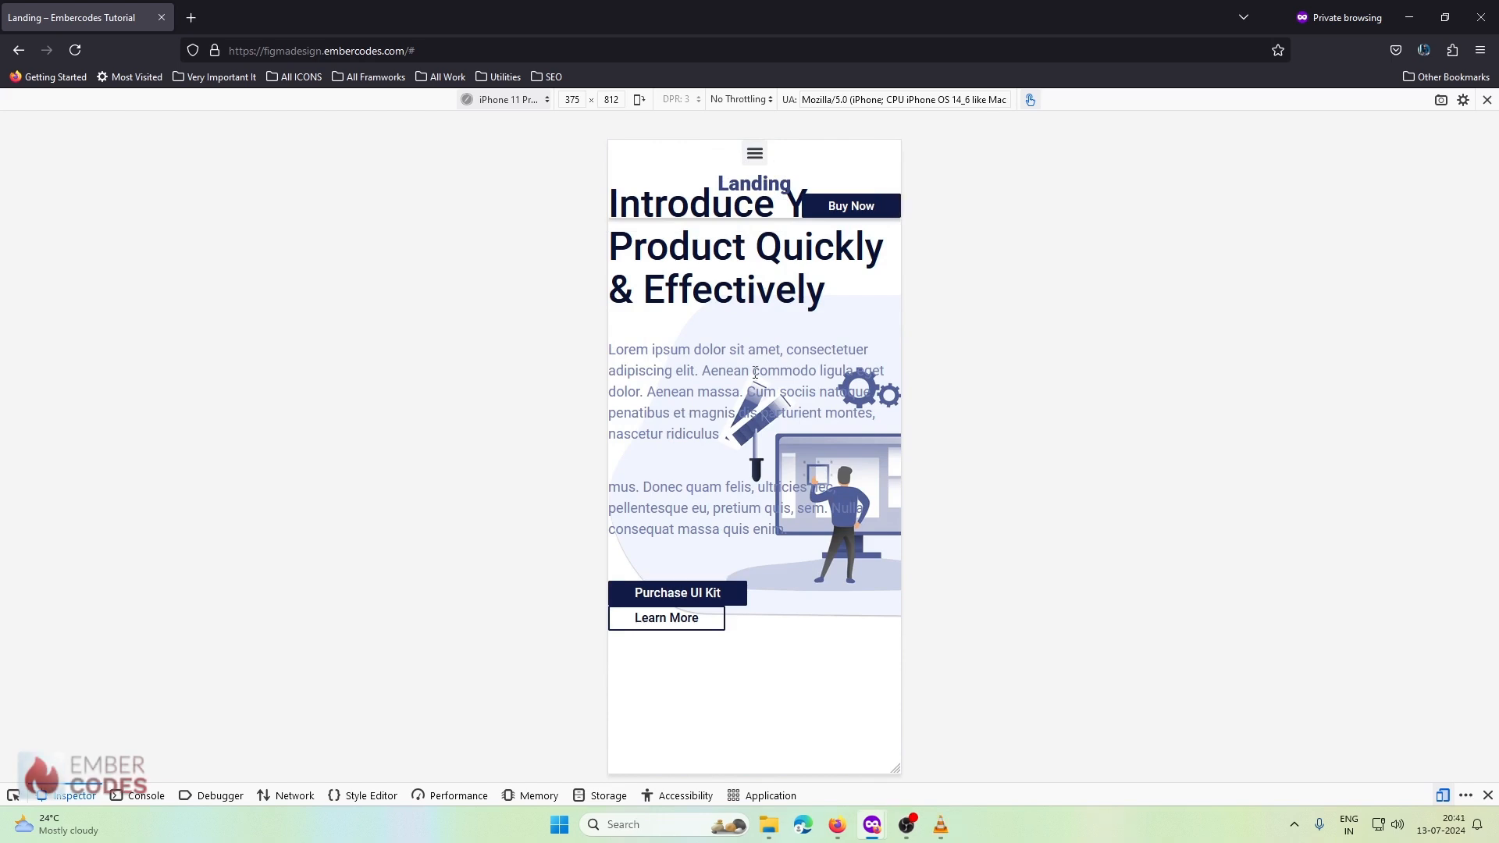
{"action": "scroll", "coordinate": [754, 378], "scroll_direction": "down", "scroll_amount": 7}
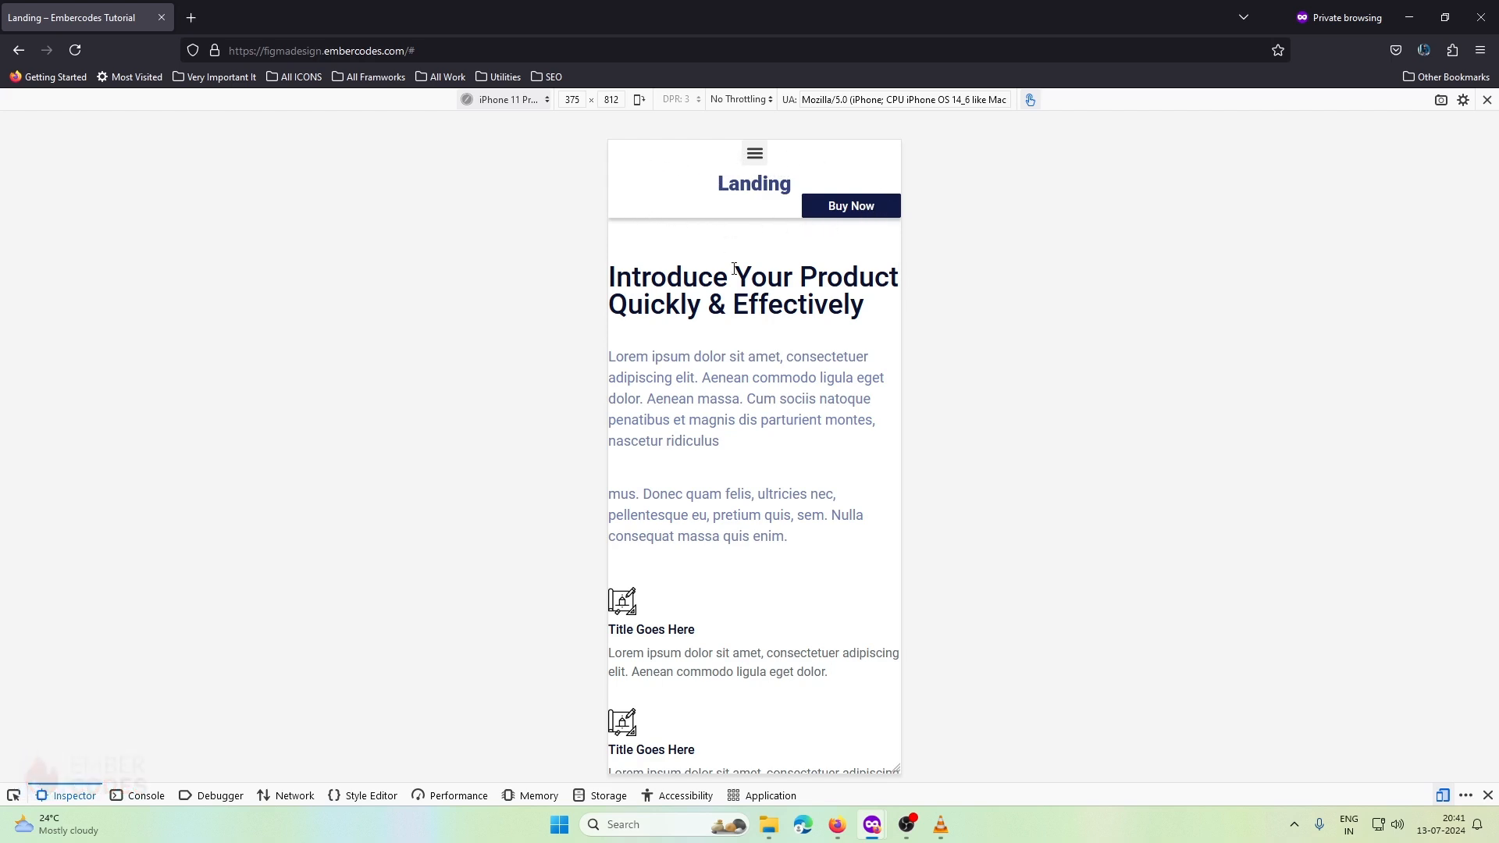
{"action": "scroll", "coordinate": [737, 289], "scroll_direction": "down", "scroll_amount": 15}
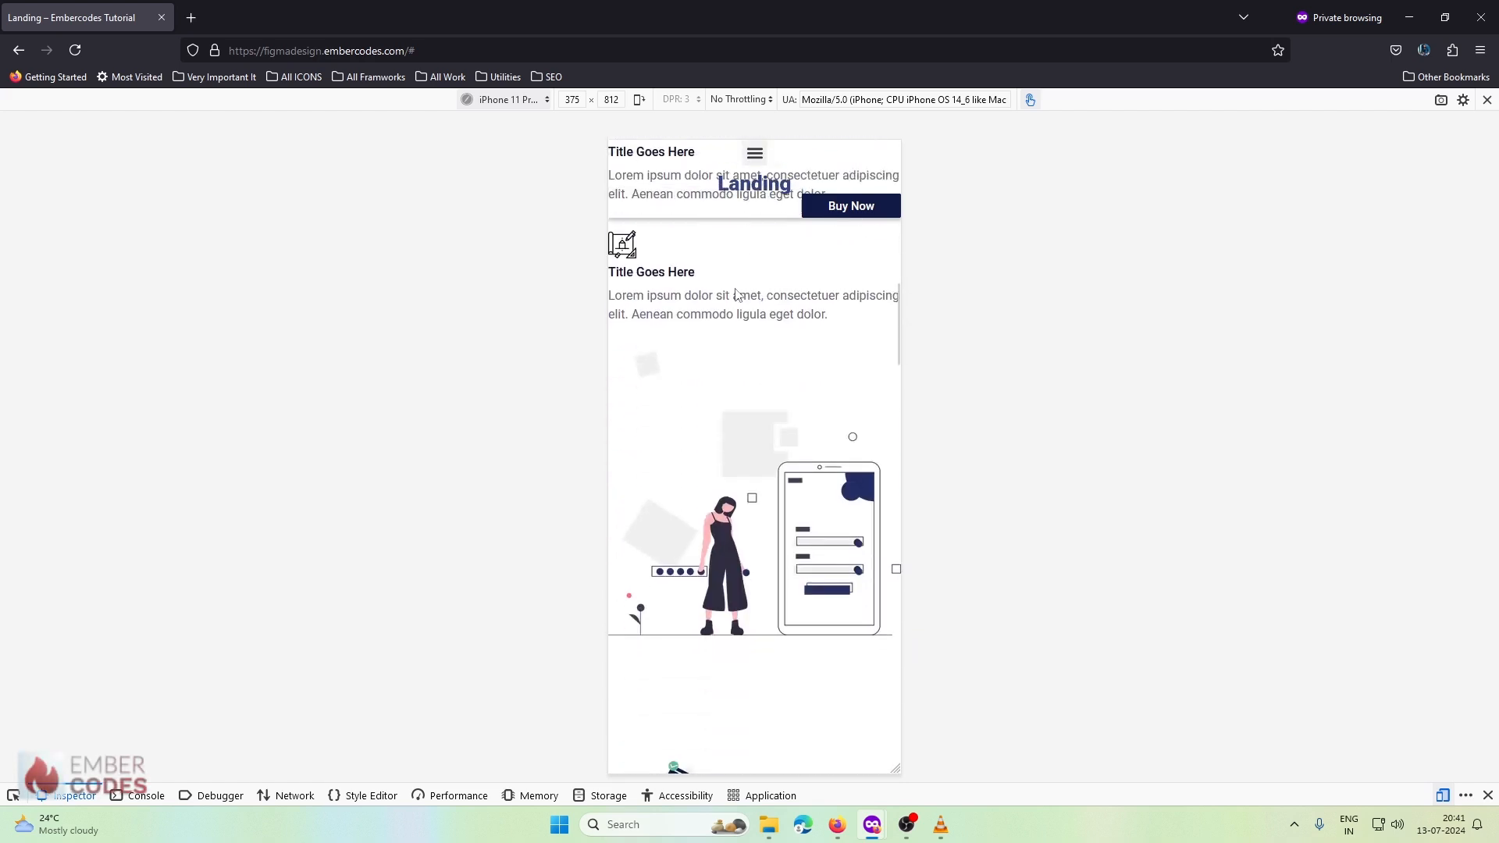
{"action": "scroll", "coordinate": [736, 294], "scroll_direction": "down", "scroll_amount": 3}
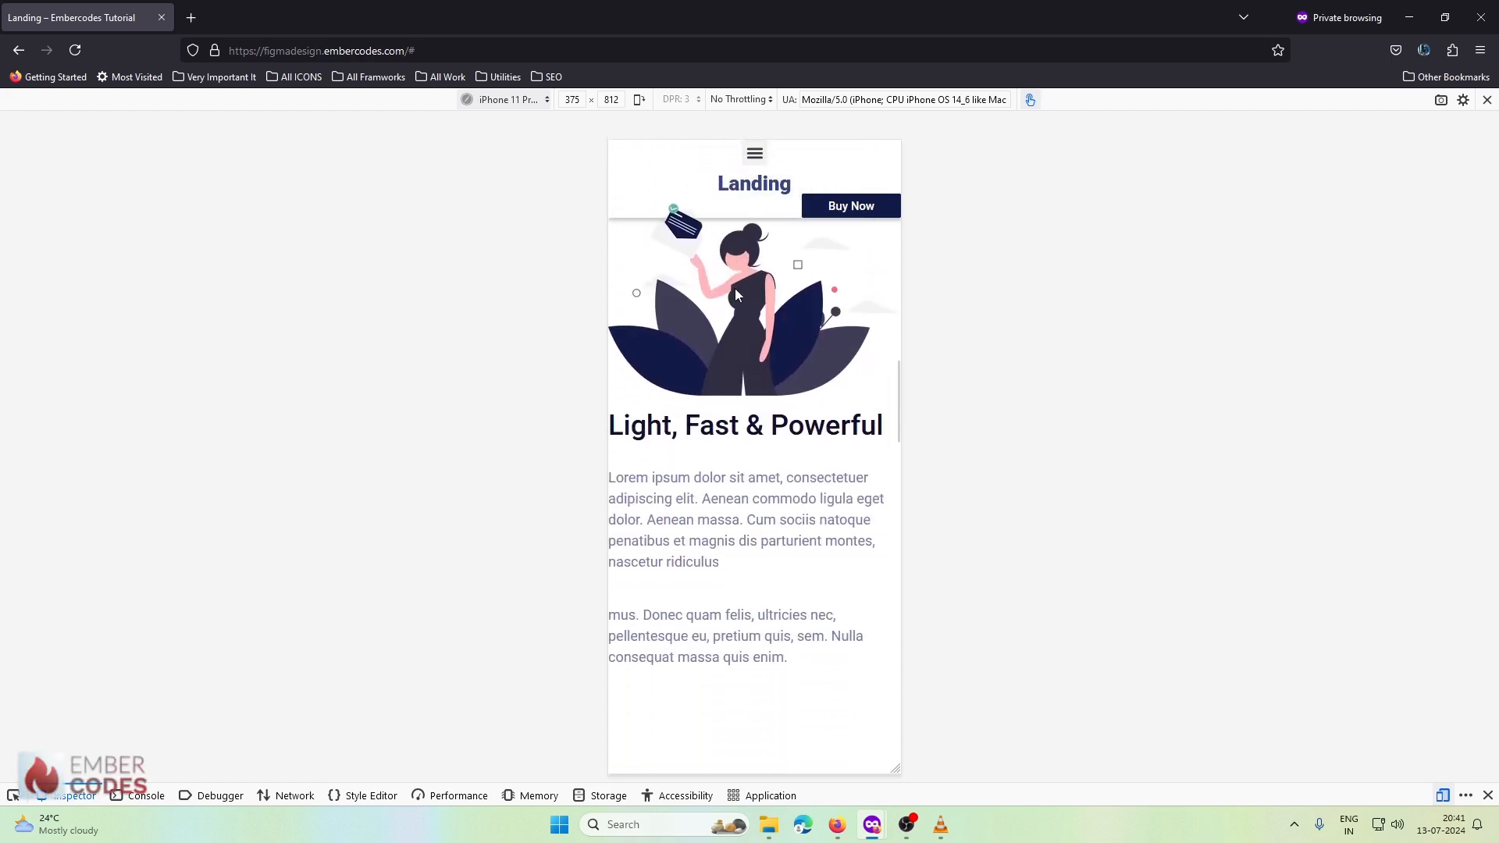
{"action": "scroll", "coordinate": [736, 295], "scroll_direction": "down", "scroll_amount": 12}
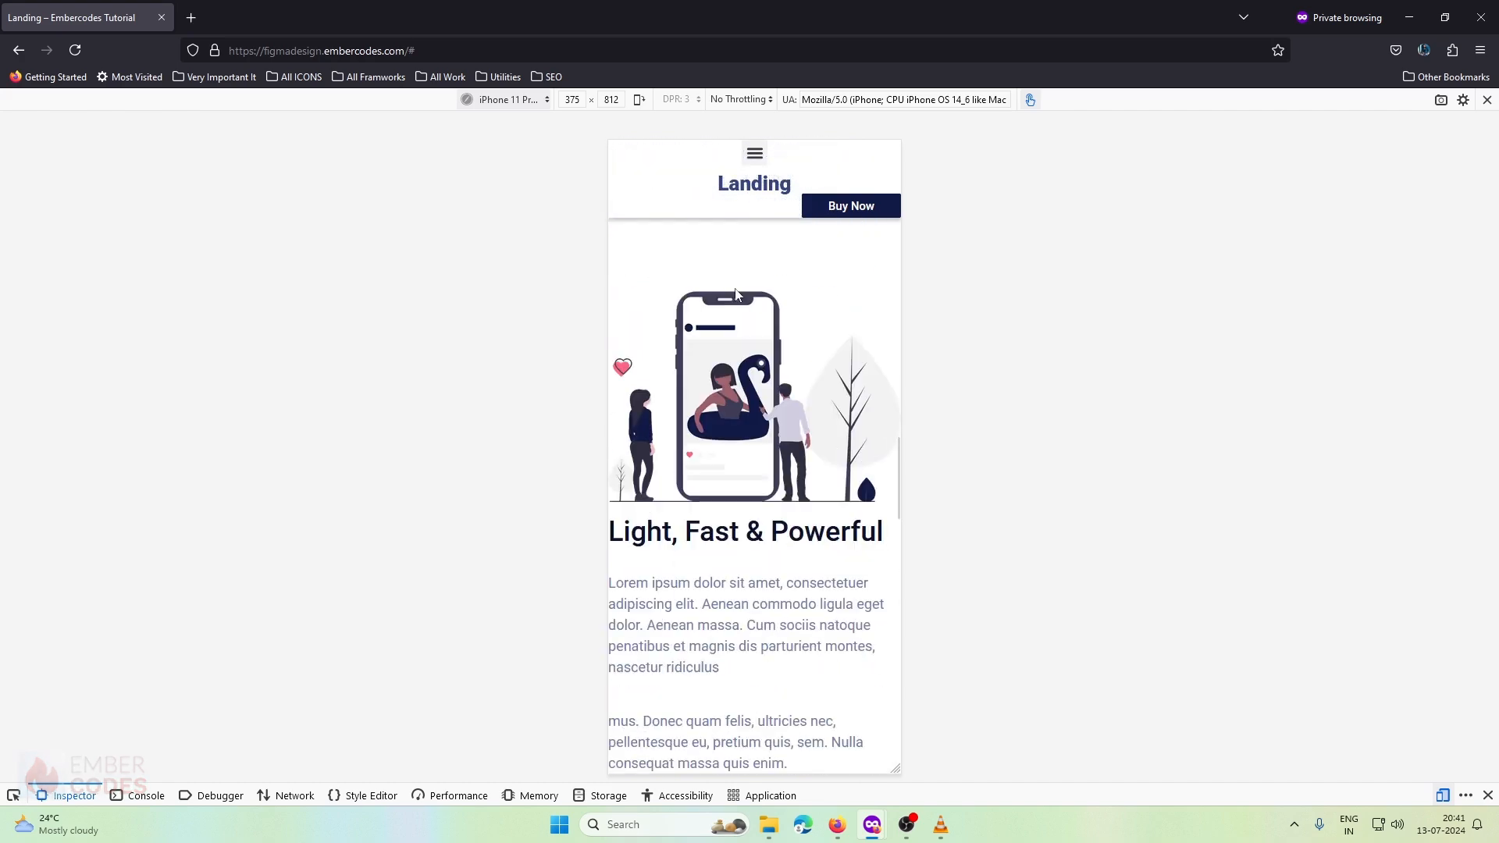
{"action": "scroll", "coordinate": [740, 295], "scroll_direction": "down", "scroll_amount": 20}
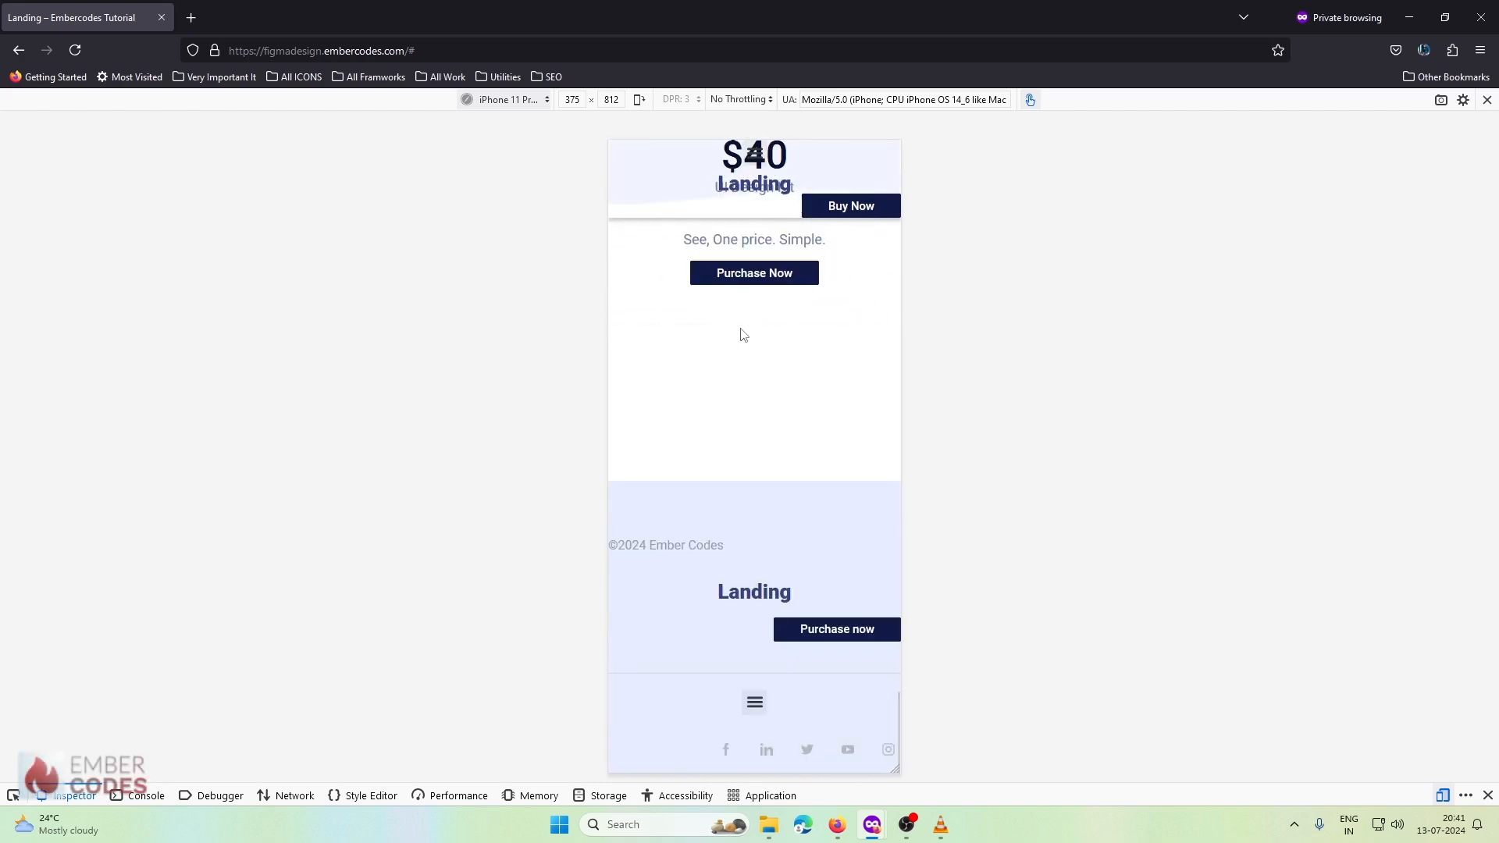
{"action": "scroll", "coordinate": [744, 300], "scroll_direction": "up", "scroll_amount": 20}
{"action": "scroll", "coordinate": [757, 333], "scroll_direction": "up", "scroll_amount": 10}
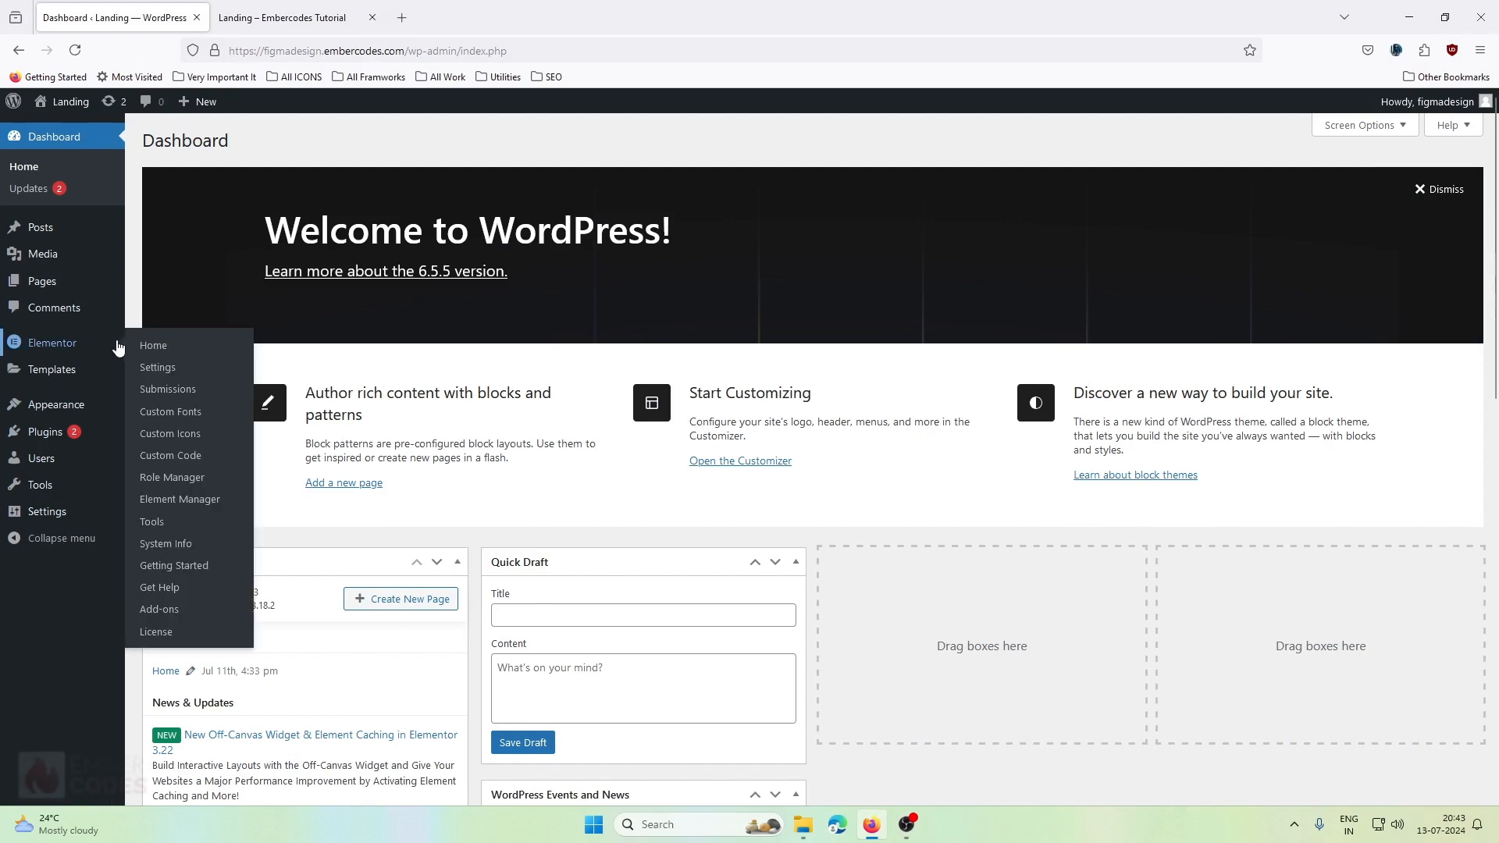
- Review the desktop version of the landing page from the hero section to the footer while logged in to WordPress
{"action": "left_click", "coordinate": [299, 21]}
{"action": "scroll", "coordinate": [671, 343], "scroll_direction": "down", "scroll_amount": 10}
{"action": "scroll", "coordinate": [672, 344], "scroll_direction": "down", "scroll_amount": 5}
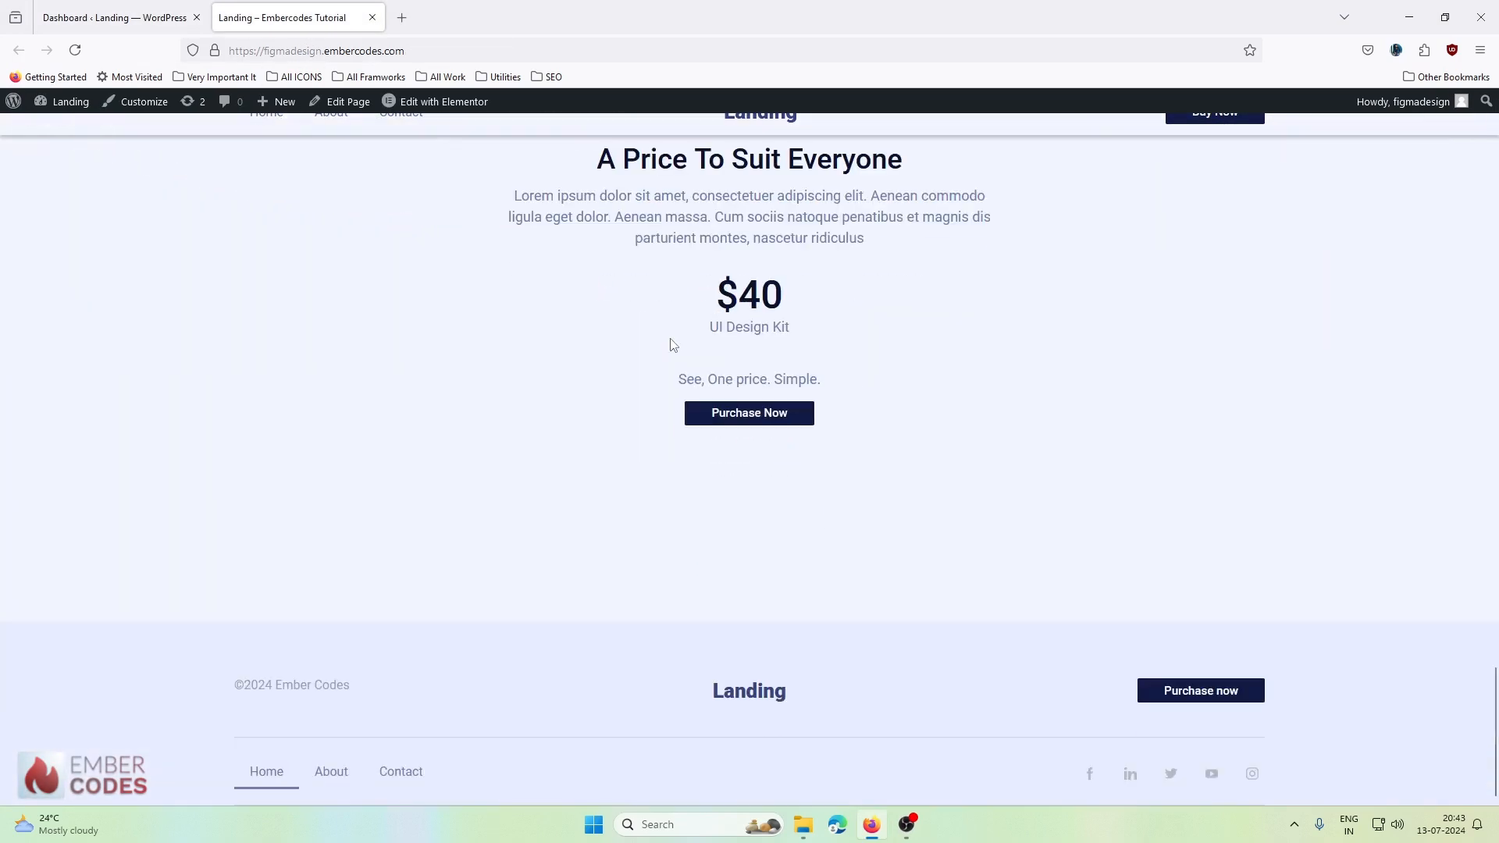
{"action": "scroll", "coordinate": [672, 343], "scroll_direction": "up", "scroll_amount": 12}
{"action": "scroll", "coordinate": [673, 345], "scroll_direction": "up", "scroll_amount": 8}
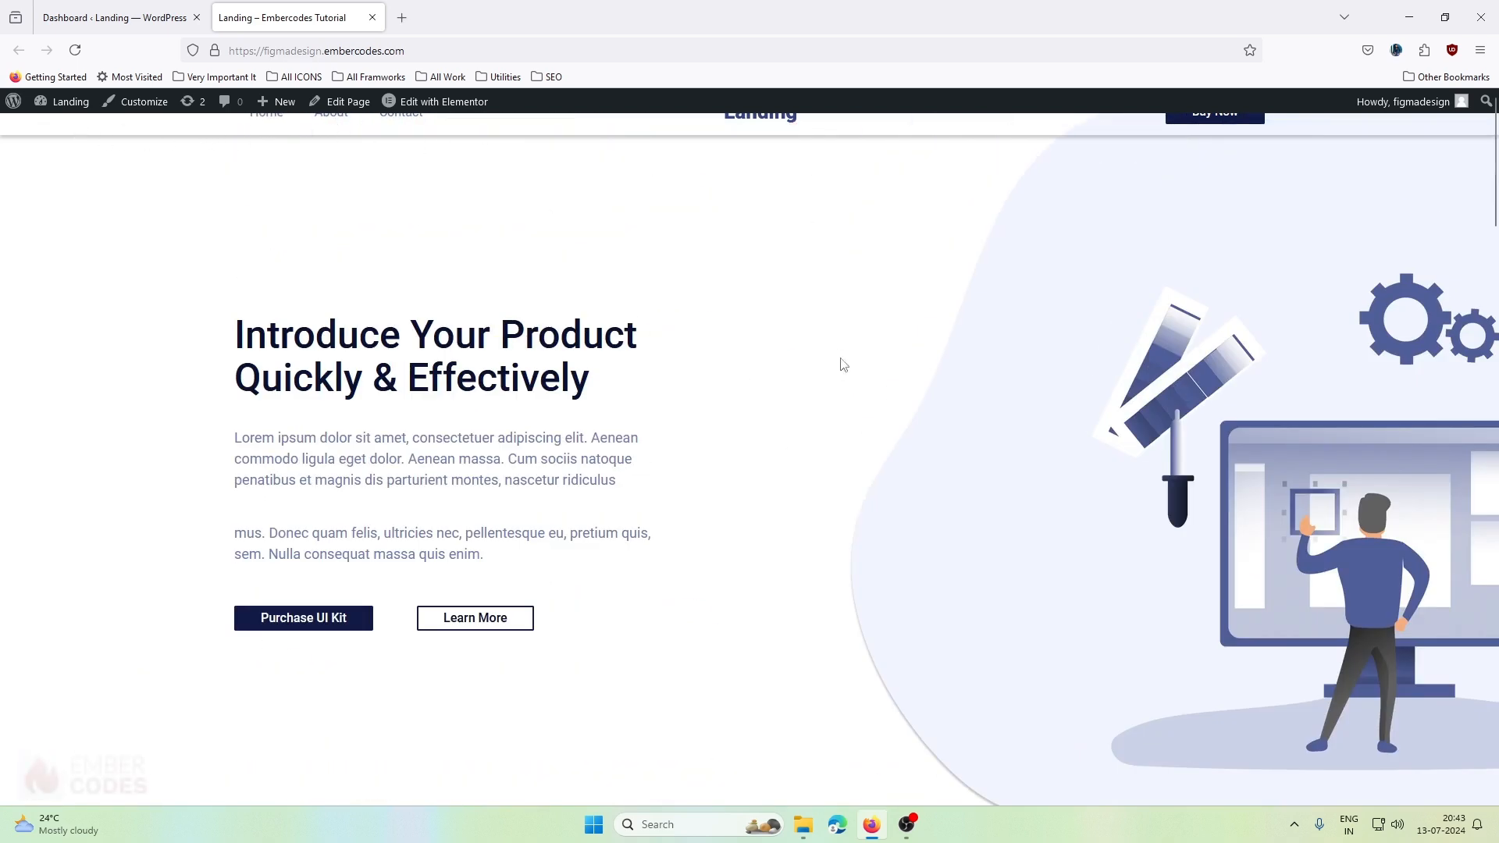
{"action": "scroll", "coordinate": [886, 426], "scroll_direction": "down", "scroll_amount": 18}
{"action": "scroll", "coordinate": [723, 505], "scroll_direction": "up", "scroll_amount": 18}
{"action": "scroll", "coordinate": [986, 353], "scroll_direction": "down", "scroll_amount": 18}
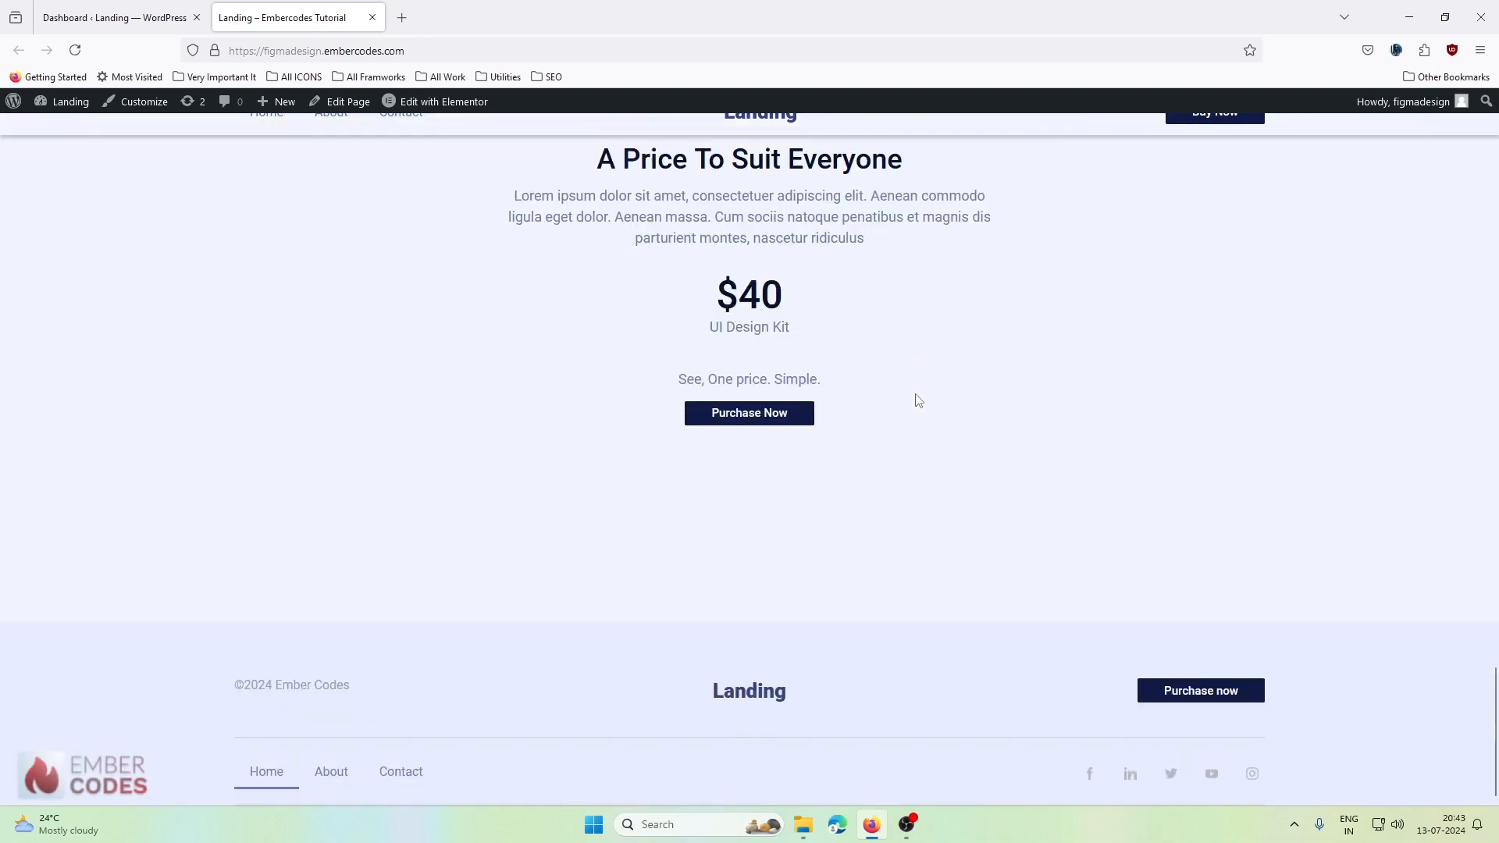
{"action": "scroll", "coordinate": [918, 399], "scroll_direction": "up", "scroll_amount": 18}
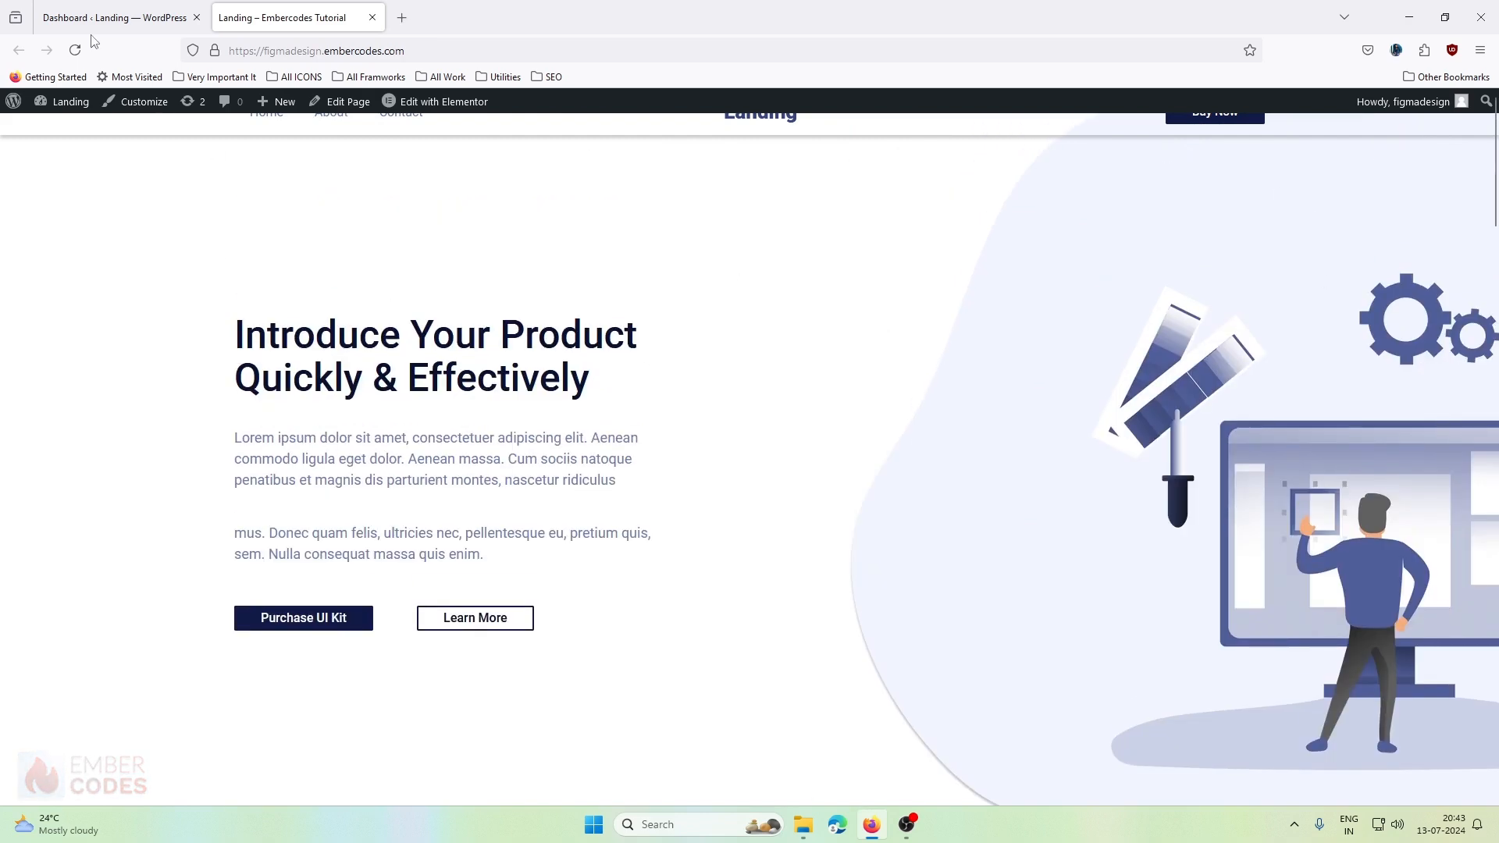
- Open the Main Header template from the WordPress Theme Builder for editing in Elementor and turn on responsive preview mode
{"action": "left_click", "coordinate": [97, 9]}
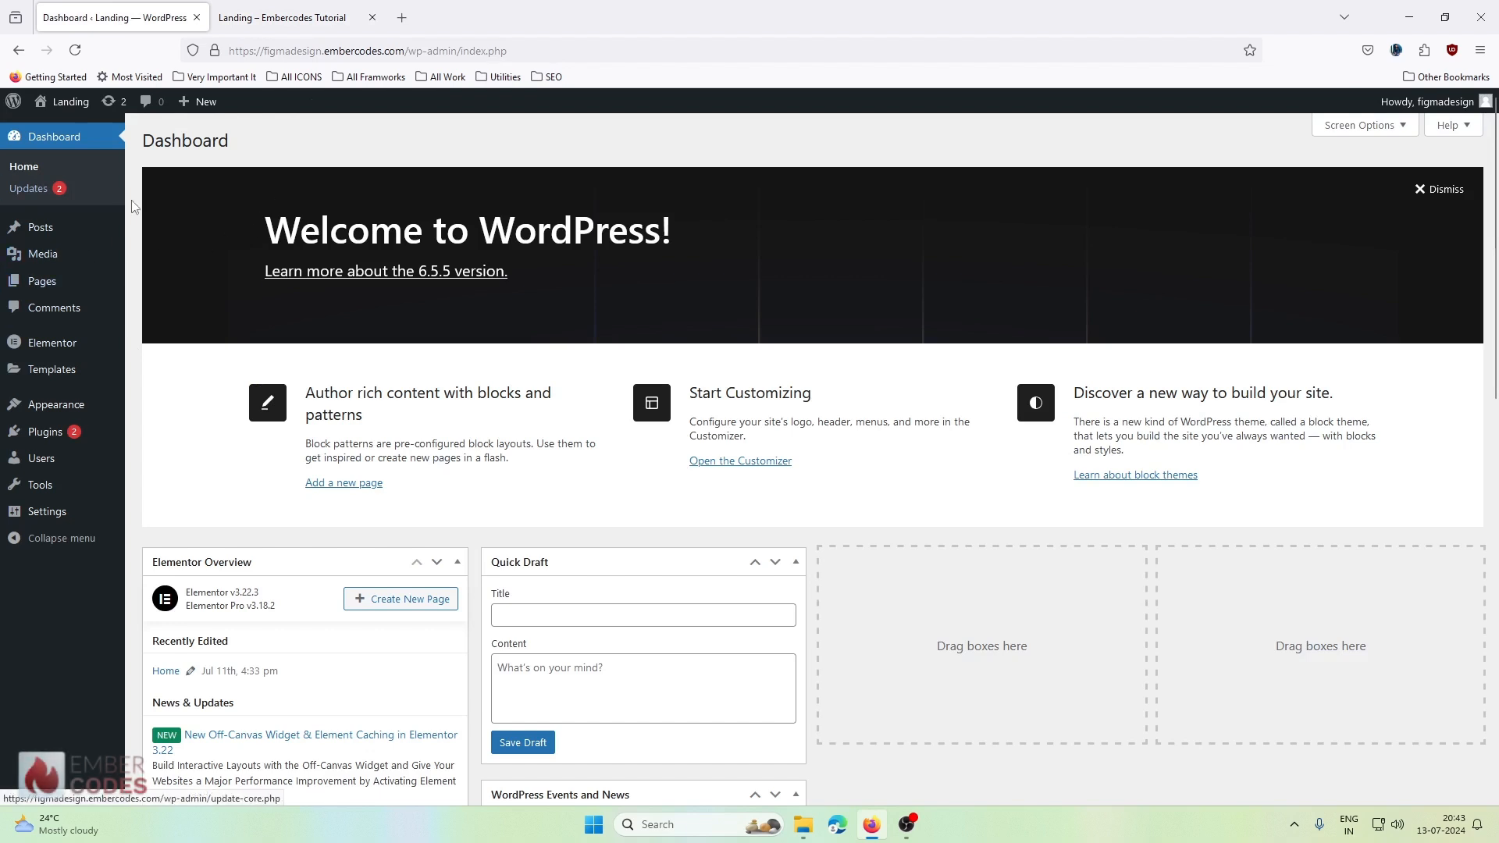
{"action": "mouse_move", "coordinate": [51, 378]}
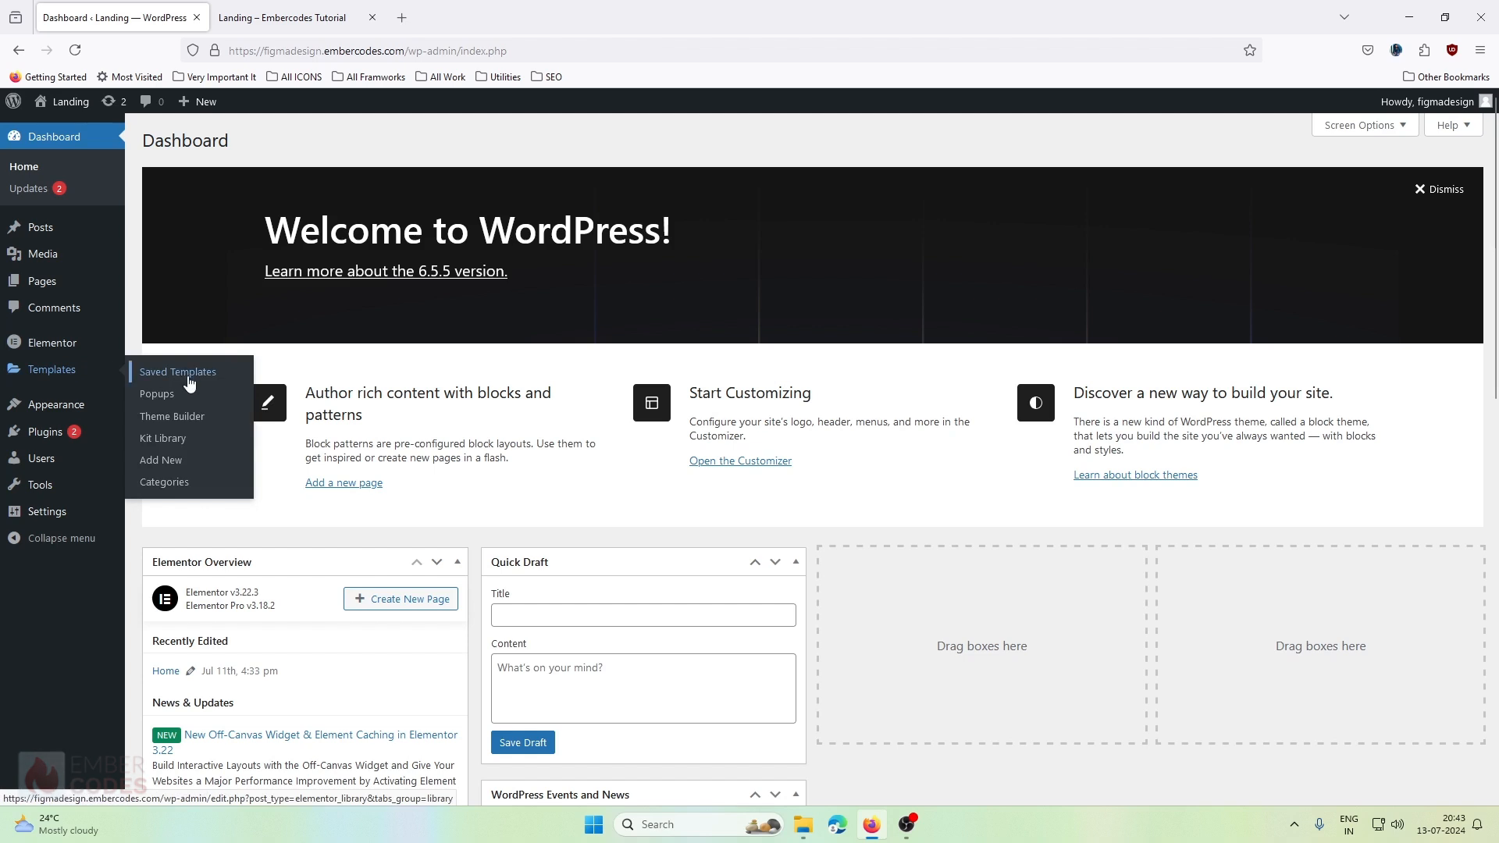
{"action": "left_click", "coordinate": [178, 420]}
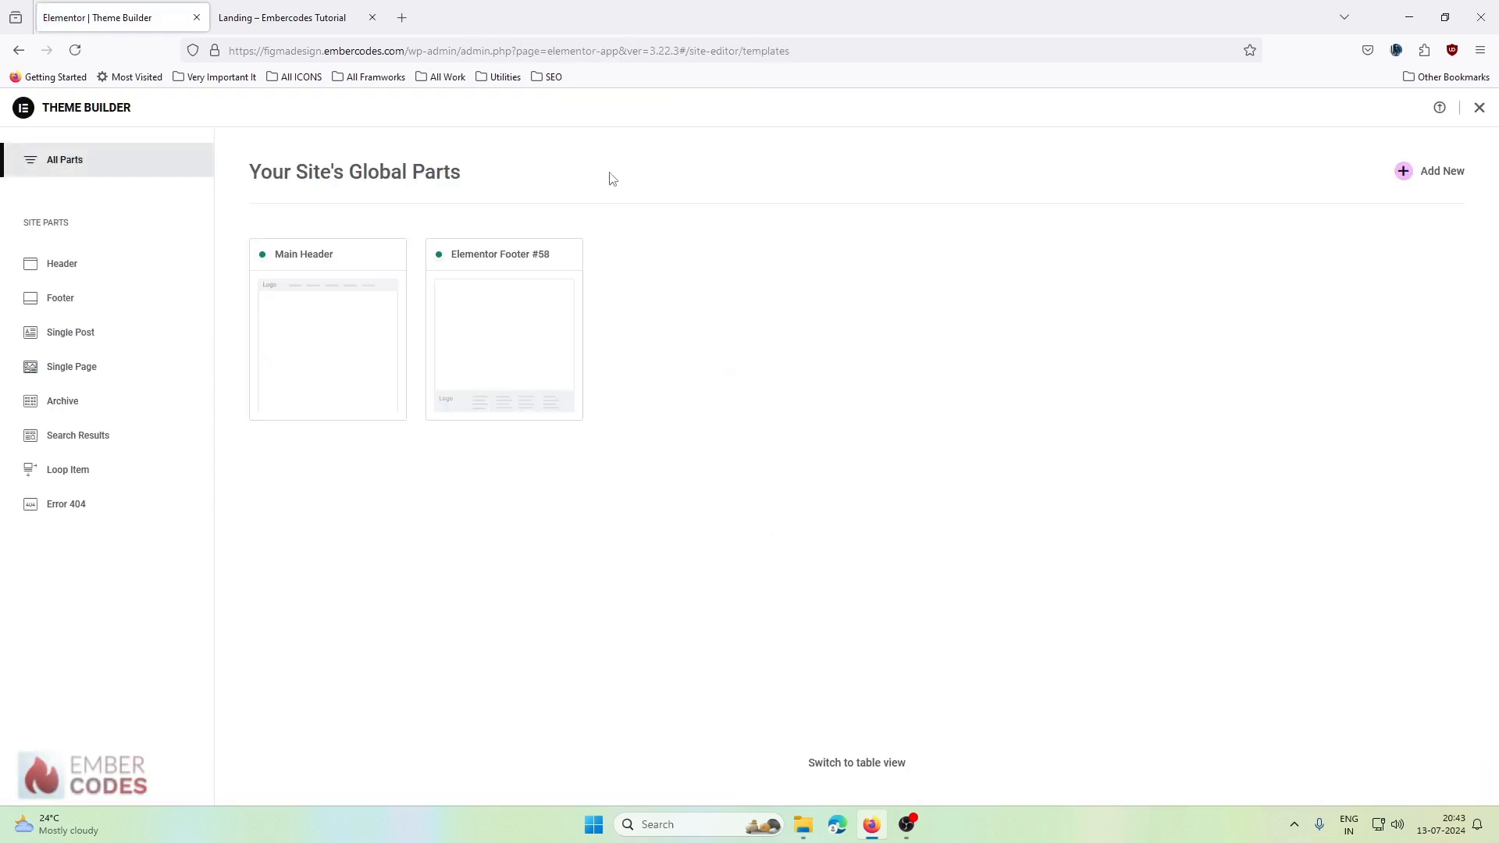
{"action": "left_click", "coordinate": [334, 349]}
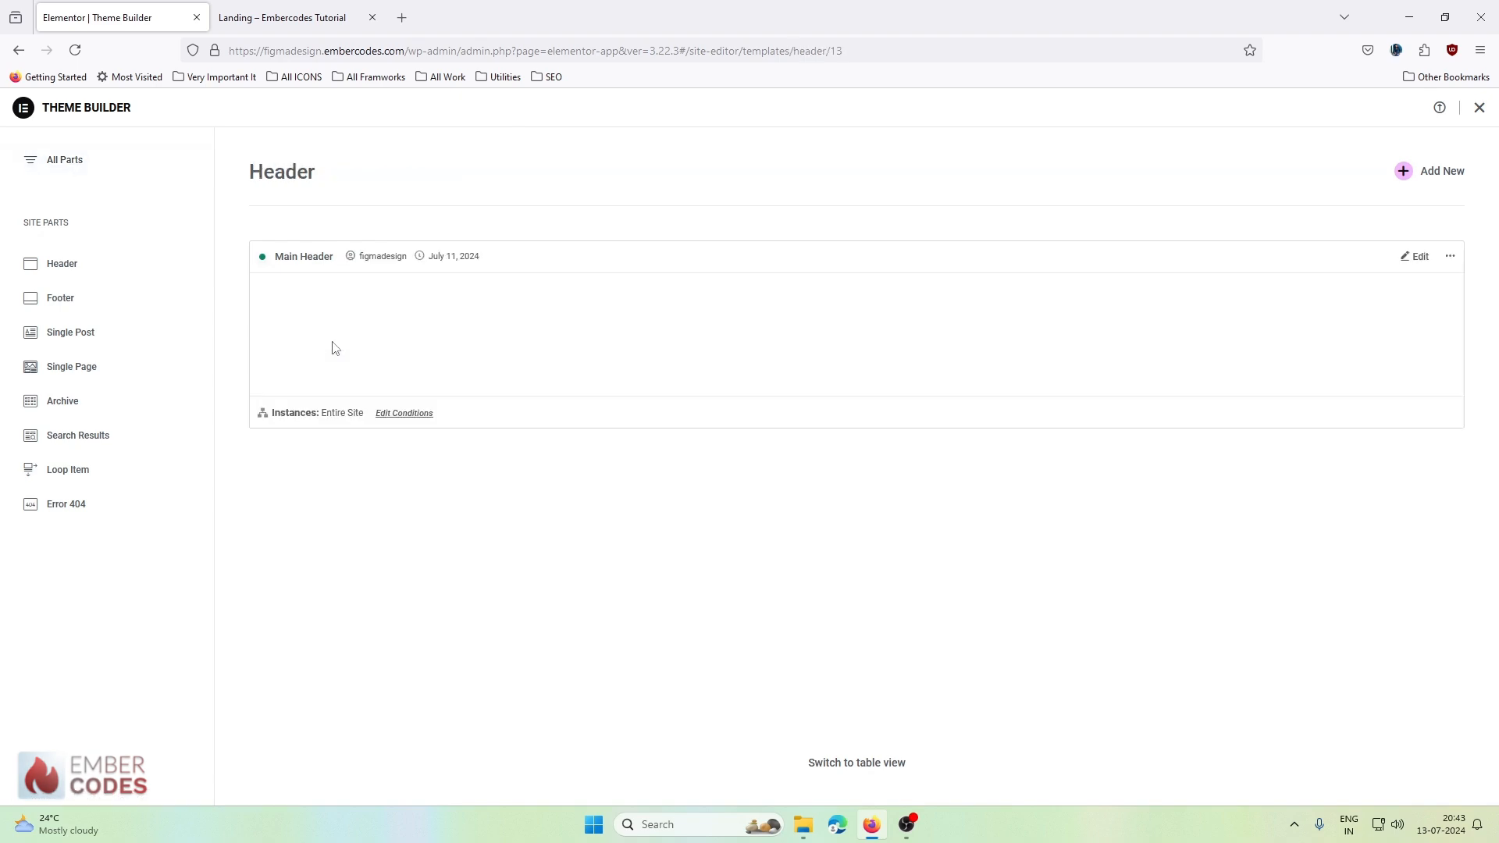
{"action": "left_click", "coordinate": [1422, 264]}
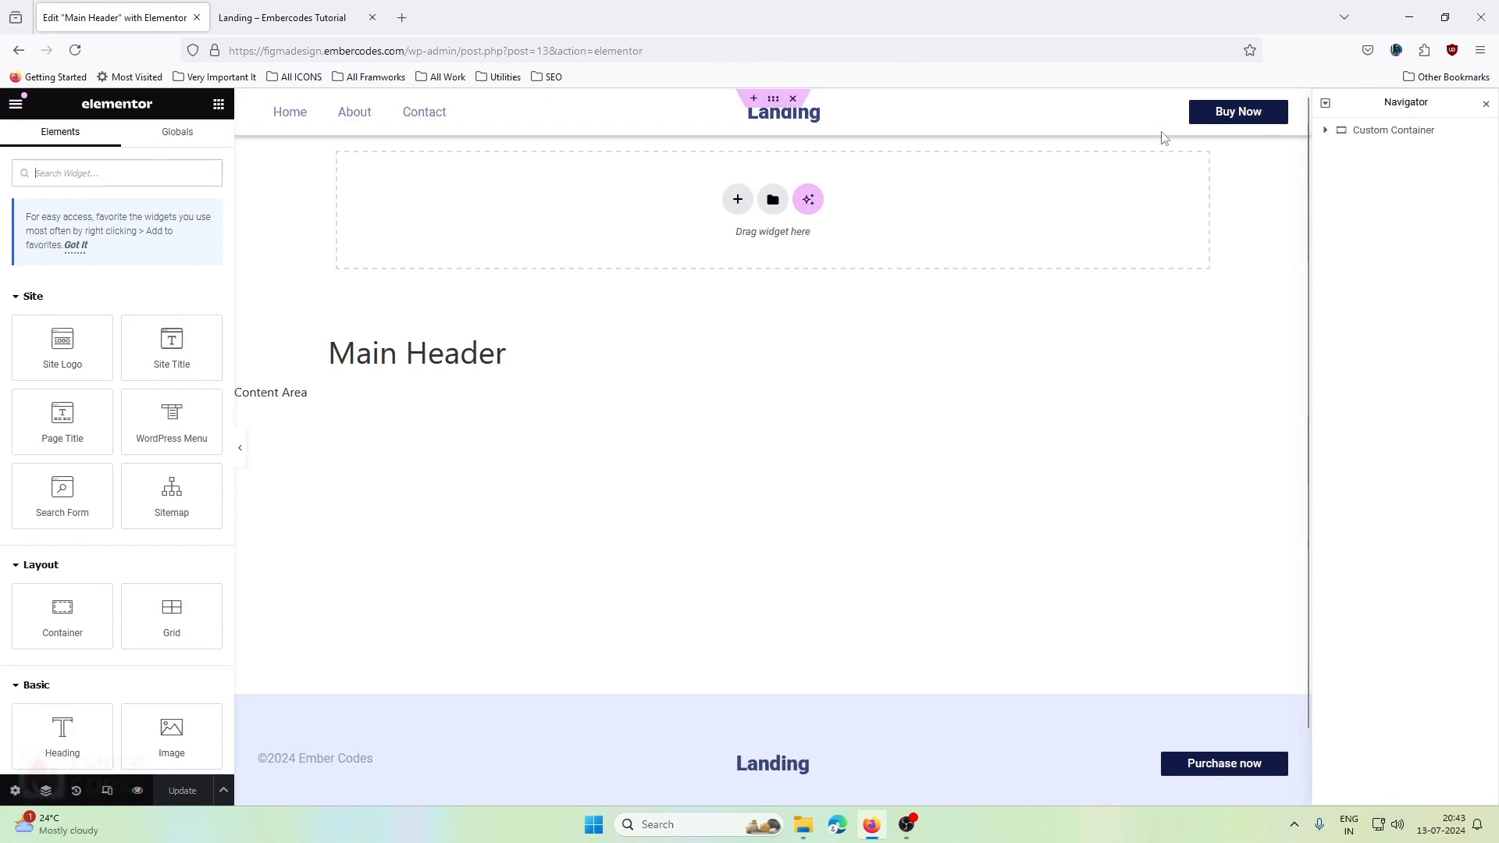
{"action": "left_click", "coordinate": [906, 117]}
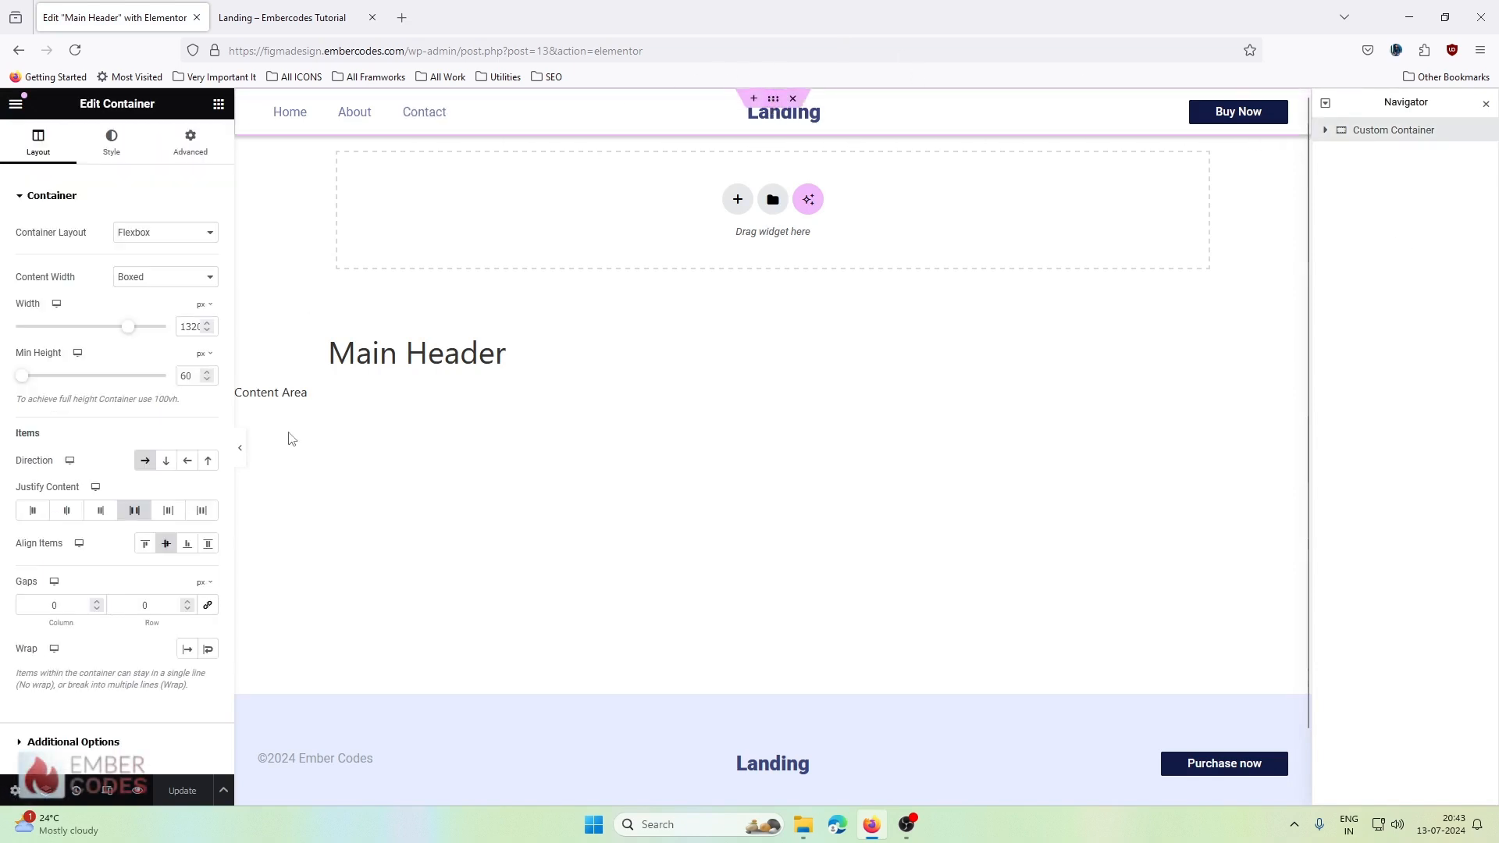
{"action": "left_click", "coordinate": [107, 790]}
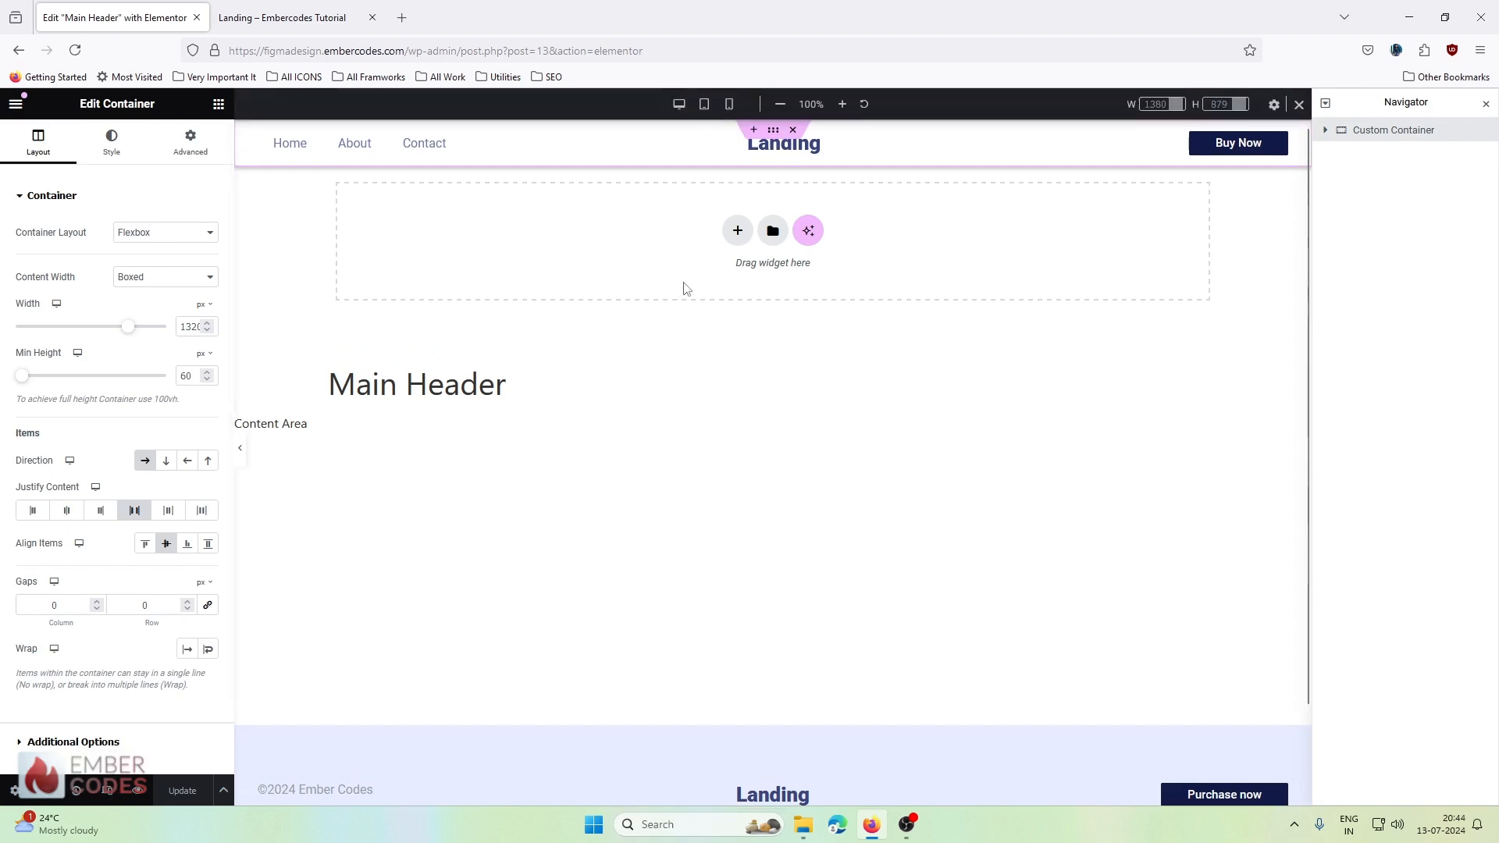
{"action": "key", "text": "super+w"}
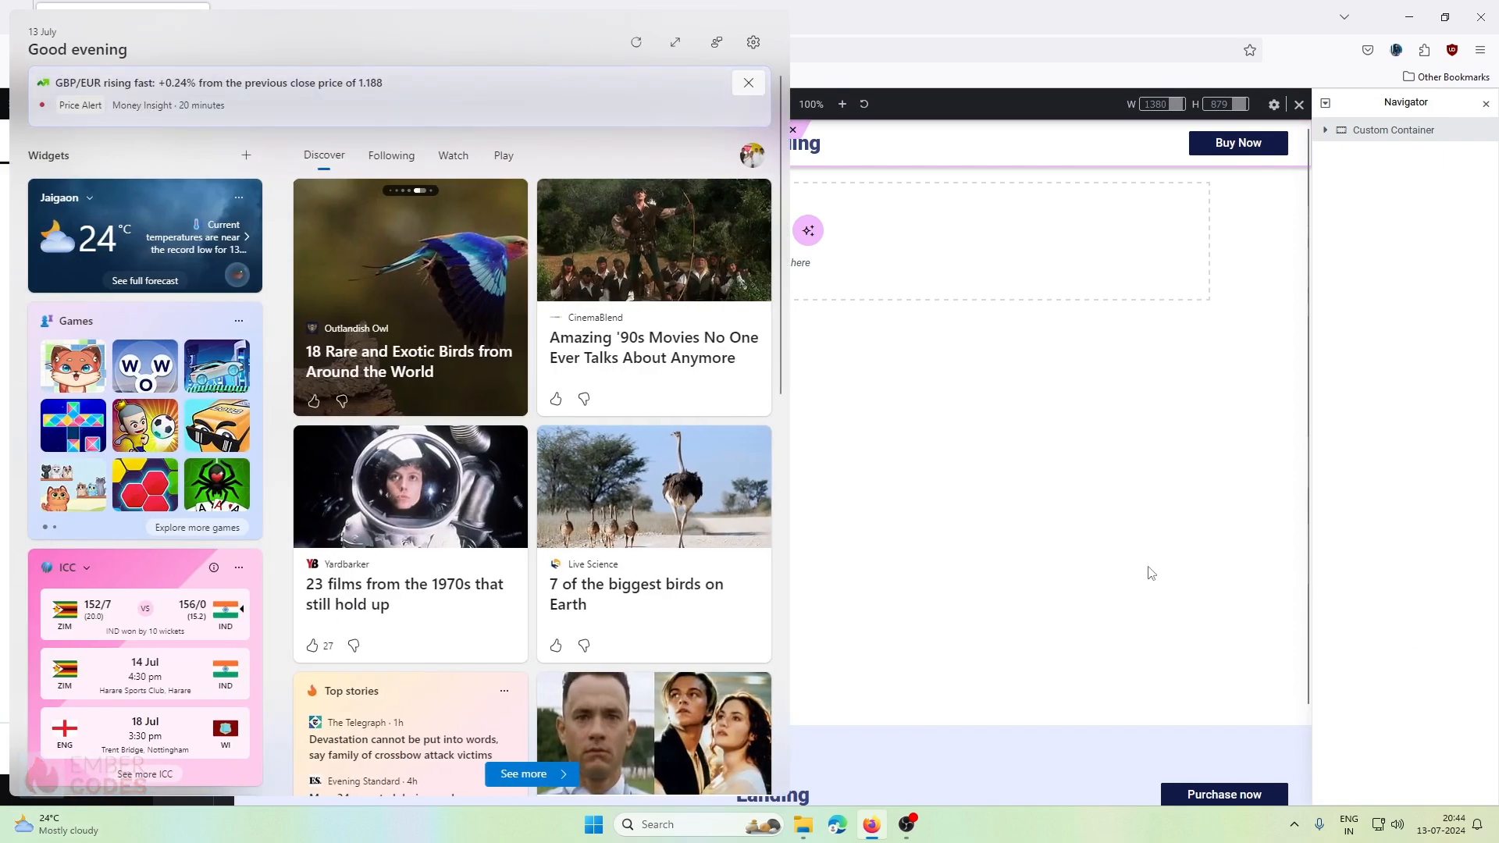
{"action": "left_click", "coordinate": [748, 84]}
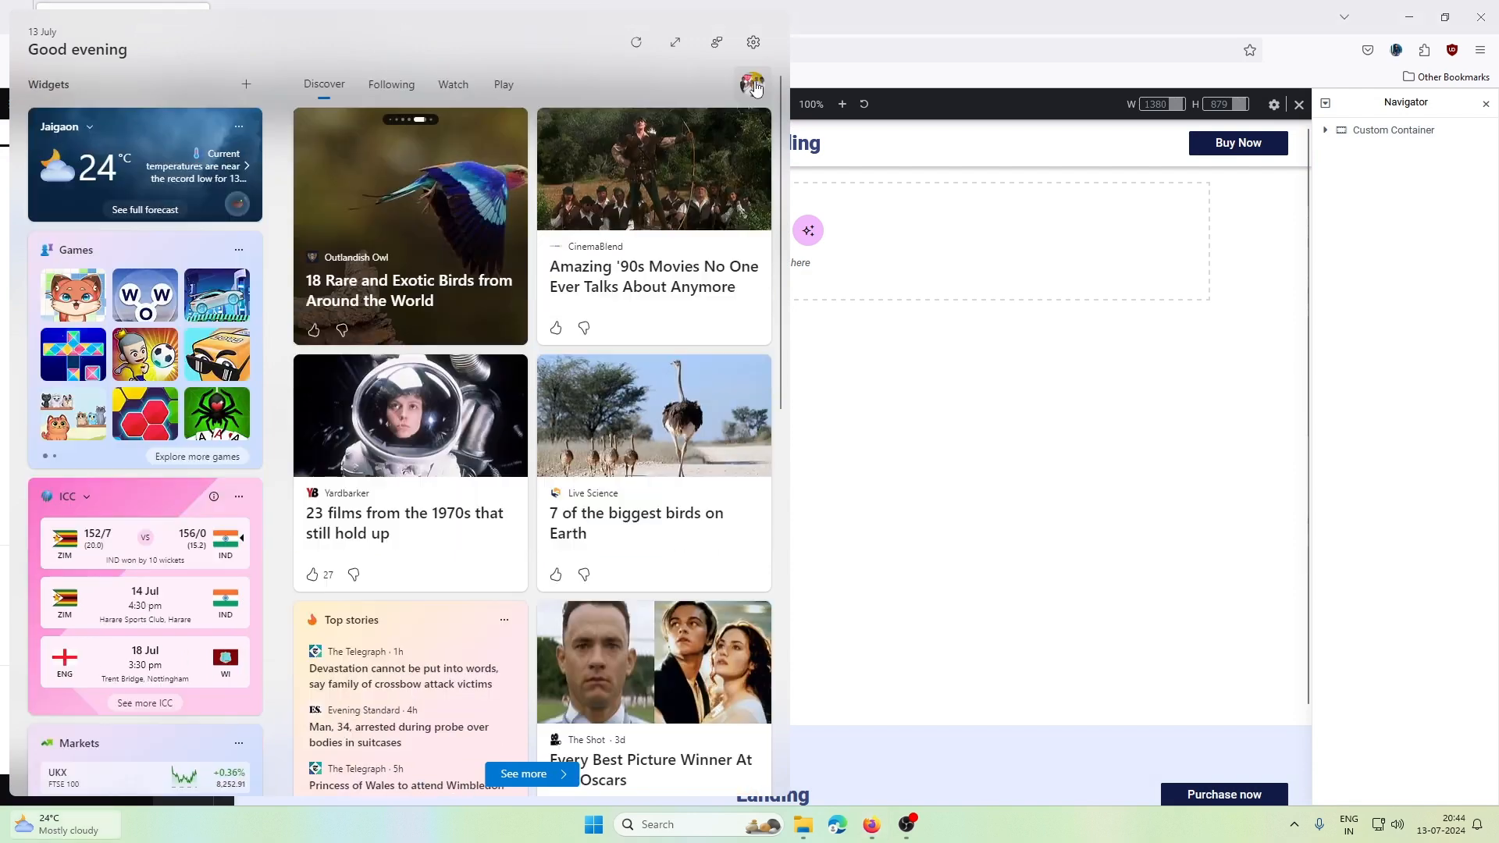
{"action": "left_click", "coordinate": [830, 15]}
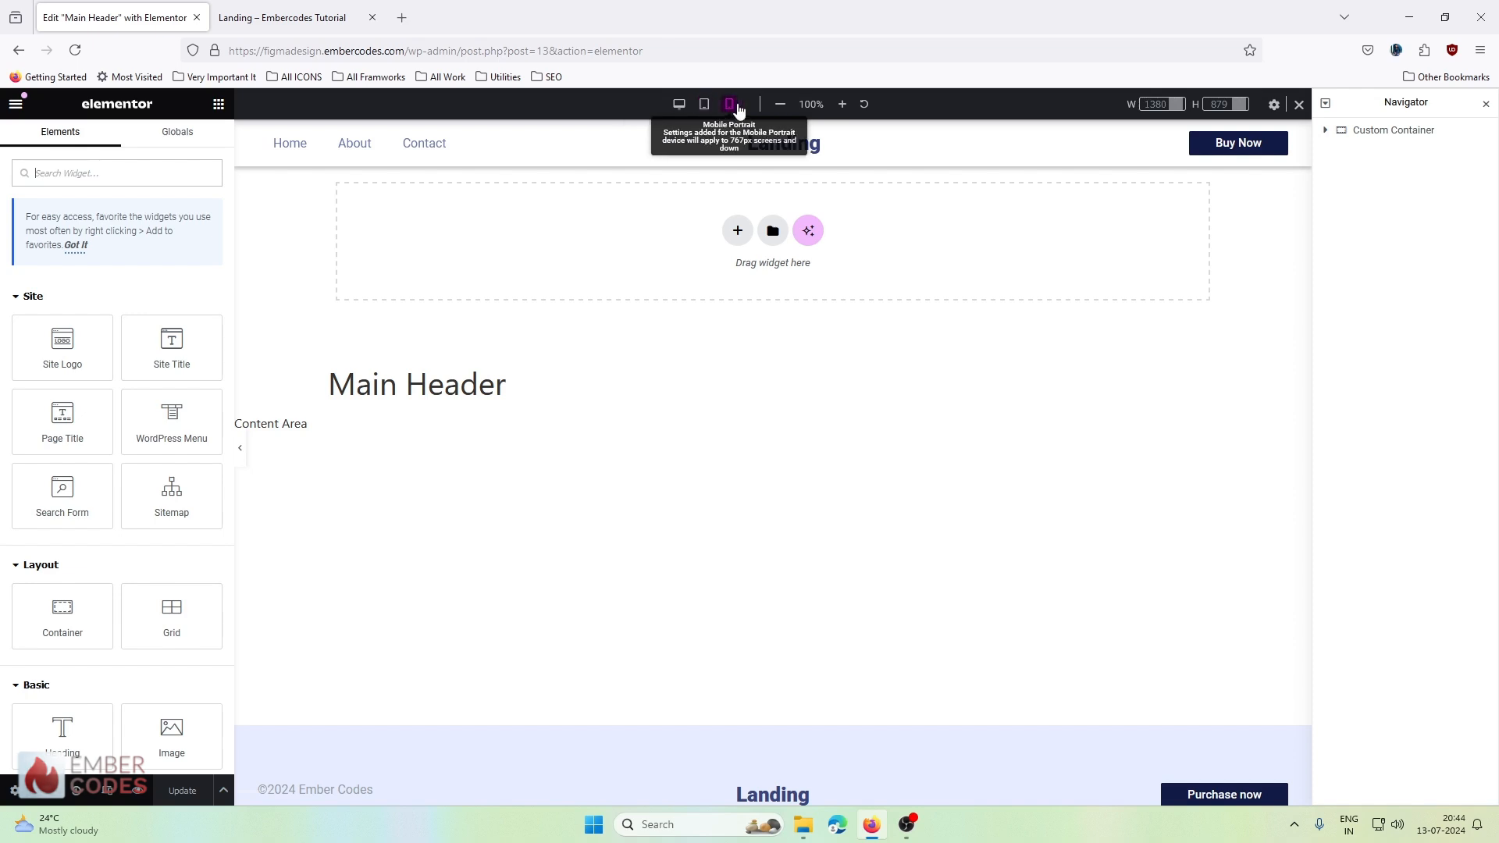
- Check the site's breakpoint settings, and switch the Main Header preview to Tablet Portrait
{"action": "left_click", "coordinate": [1274, 104]}
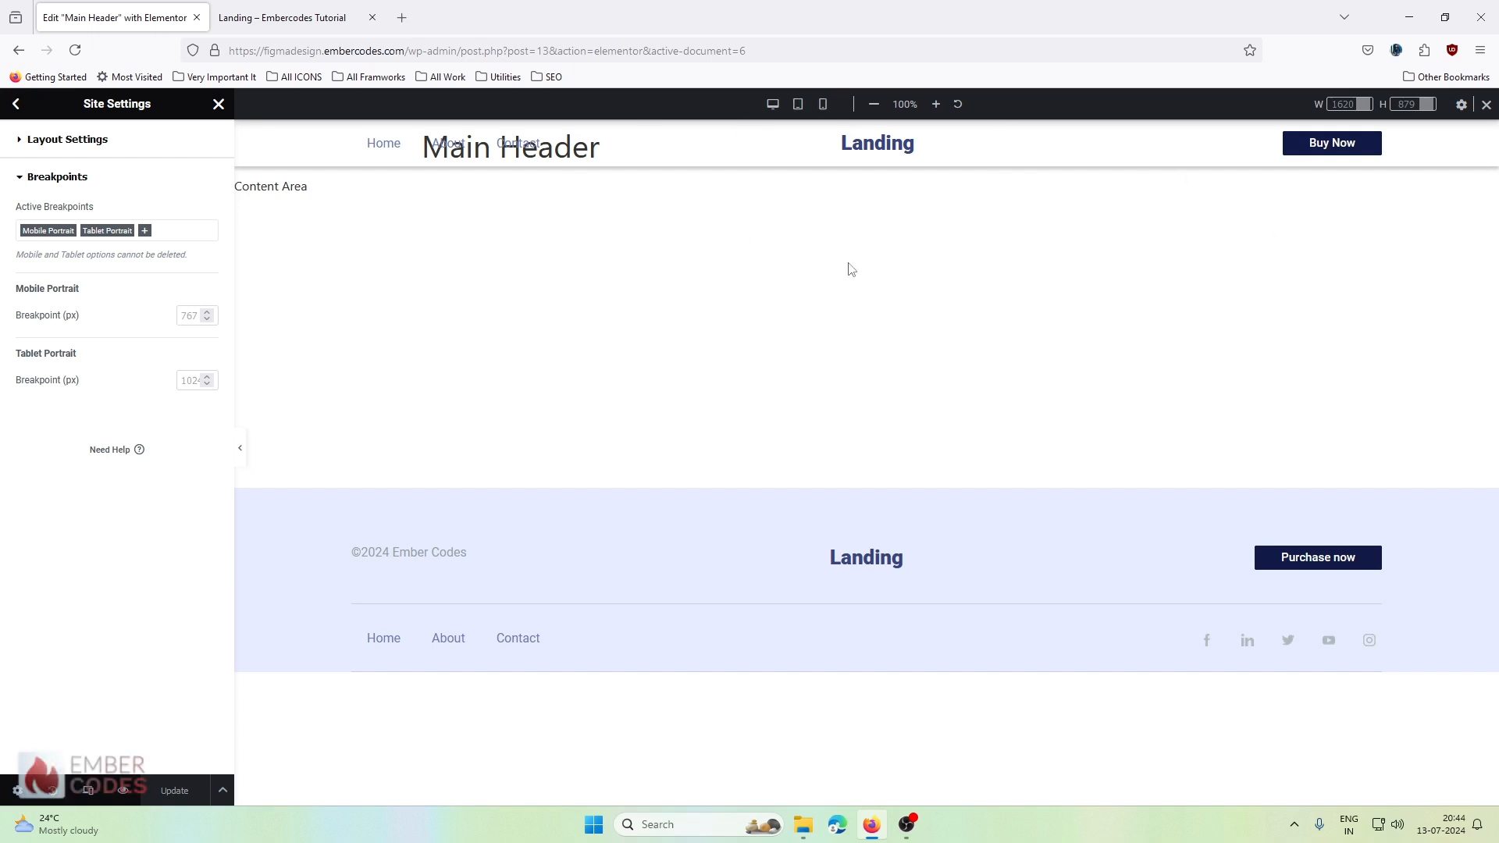
{"action": "left_click", "coordinate": [18, 105]}
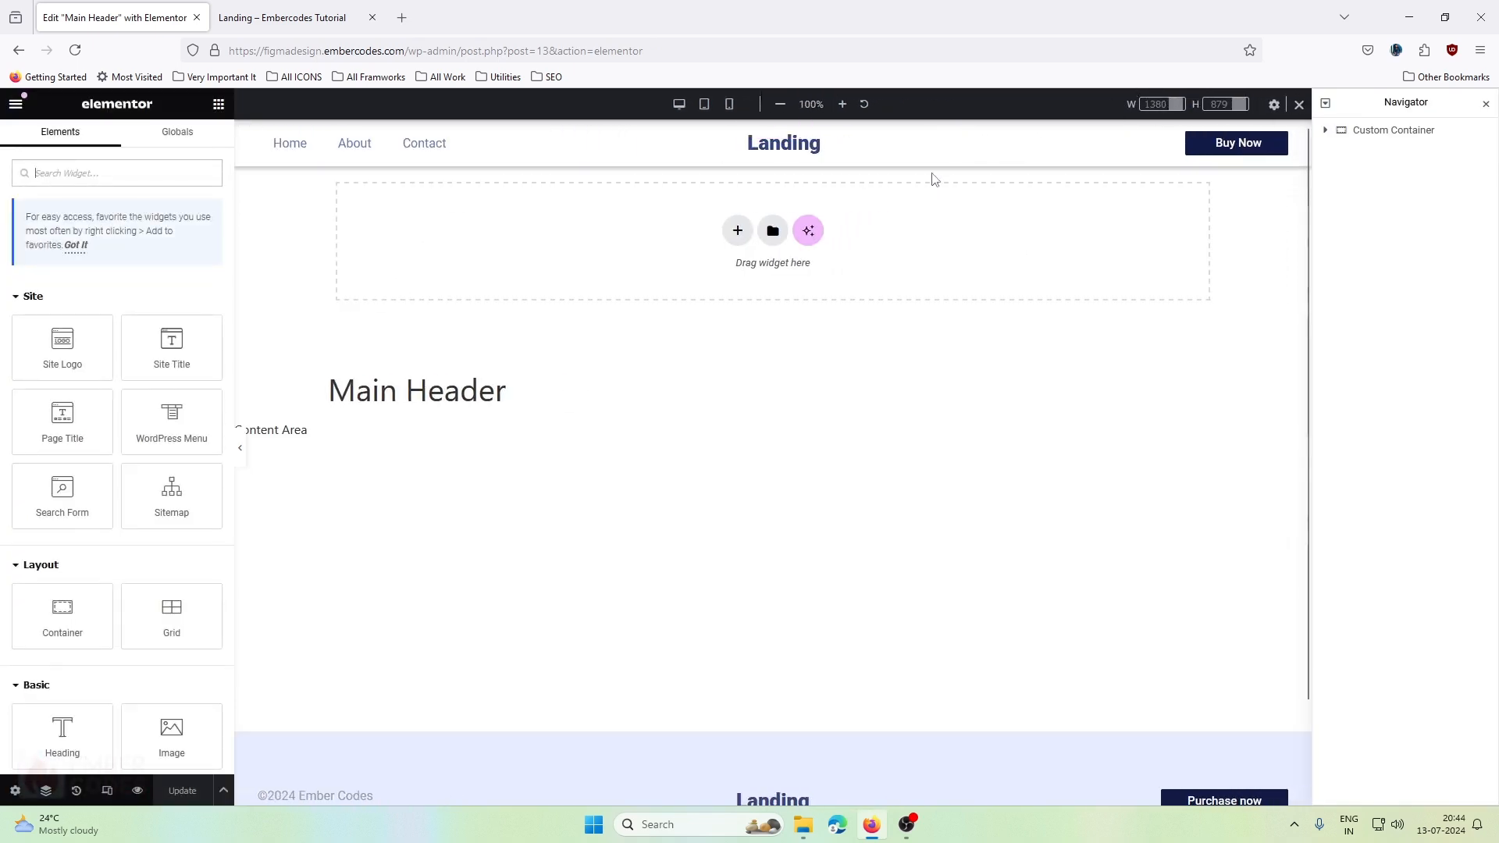
{"action": "left_click", "coordinate": [705, 109]}
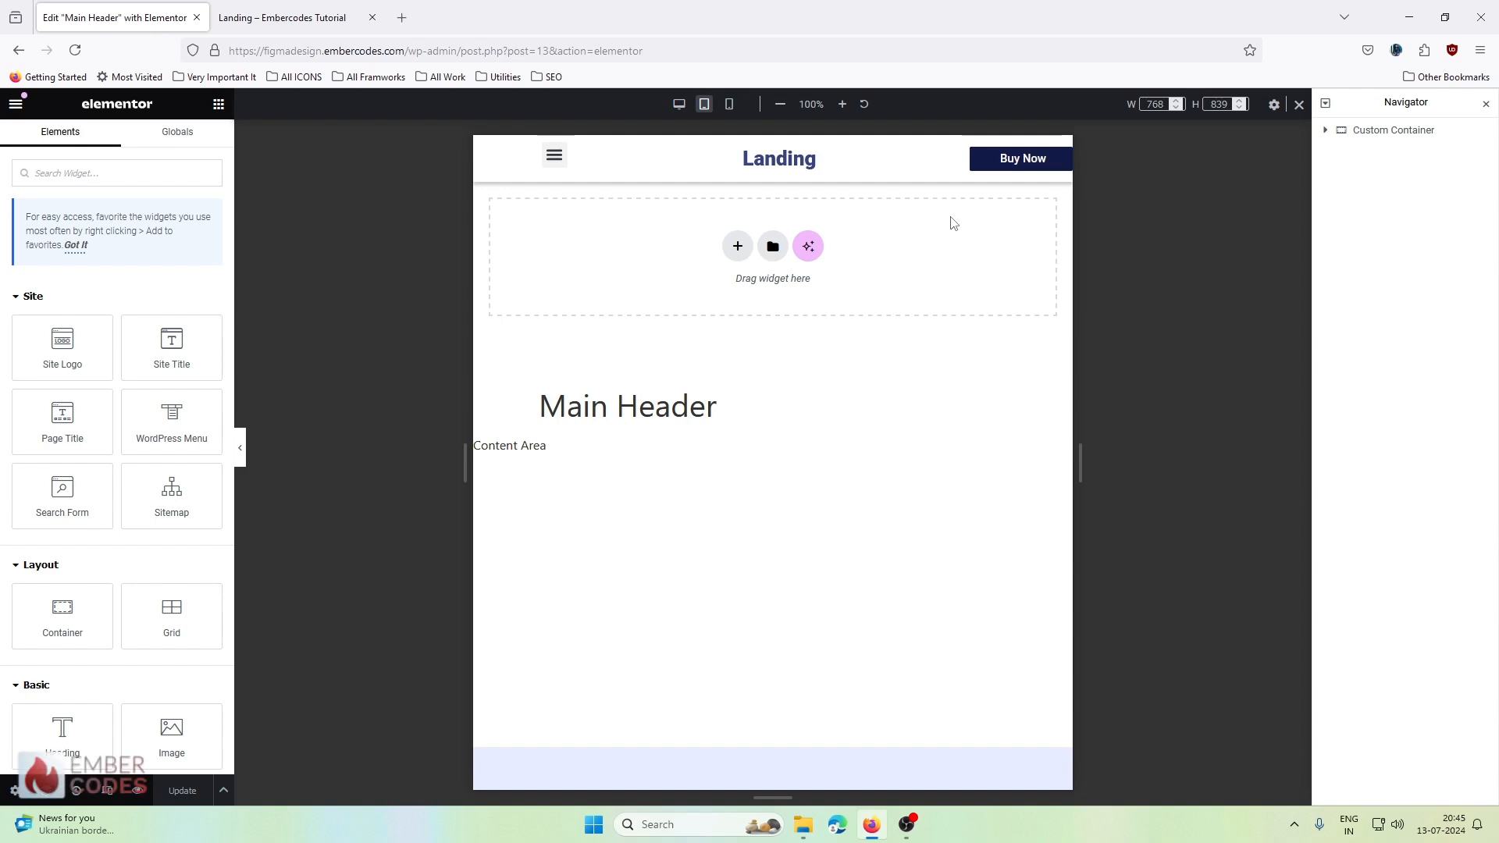
- Search the web in a new browser tab for the percentage of right handed vs left handed people and read the featured answer
{"action": "left_click", "coordinate": [402, 18]}
{"action": "type", "text": "perce"}
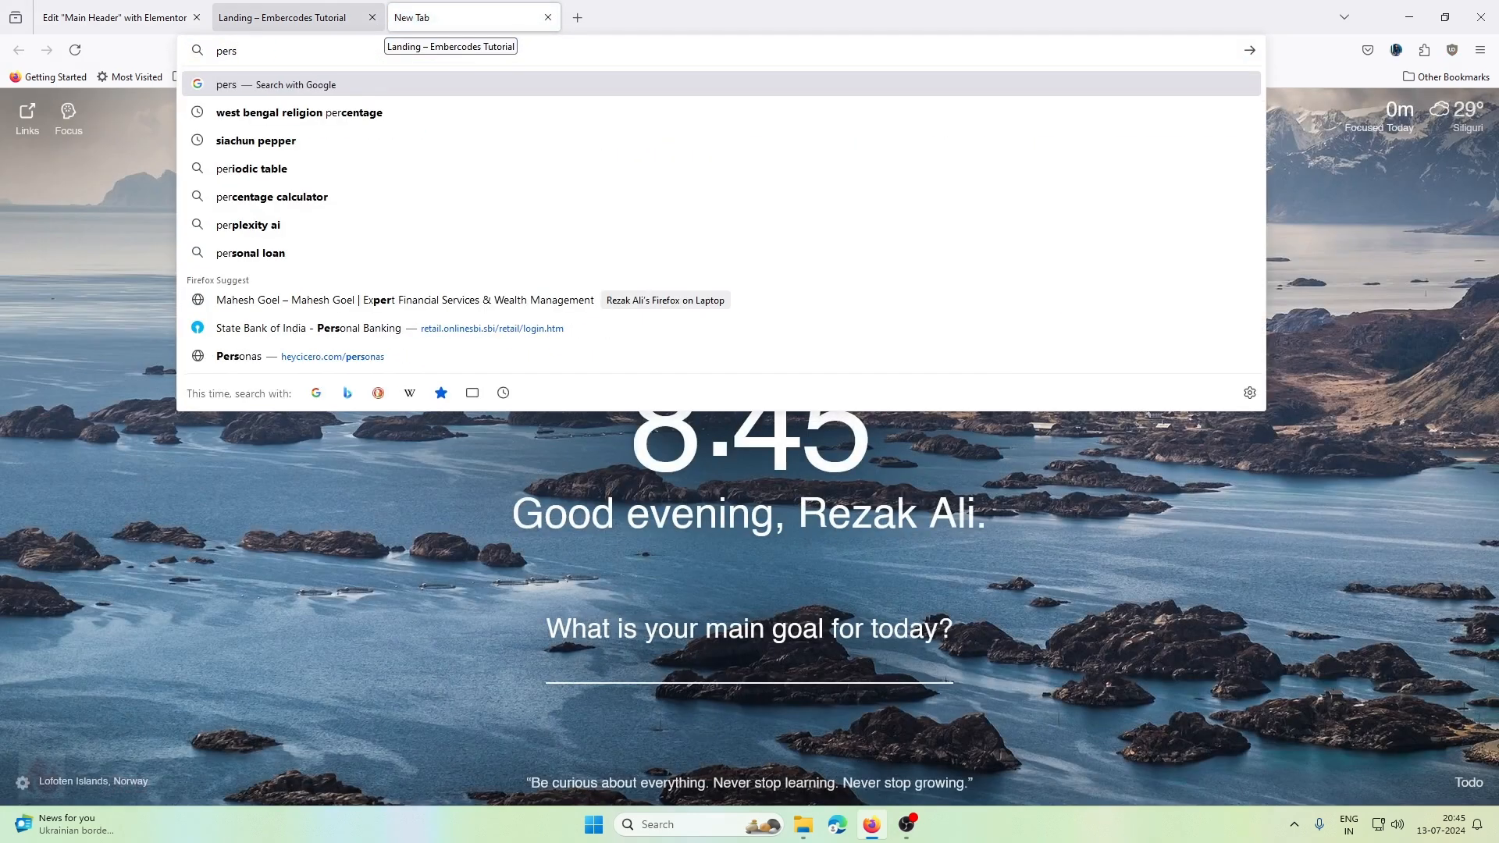
{"action": "type", "text": "nt"}
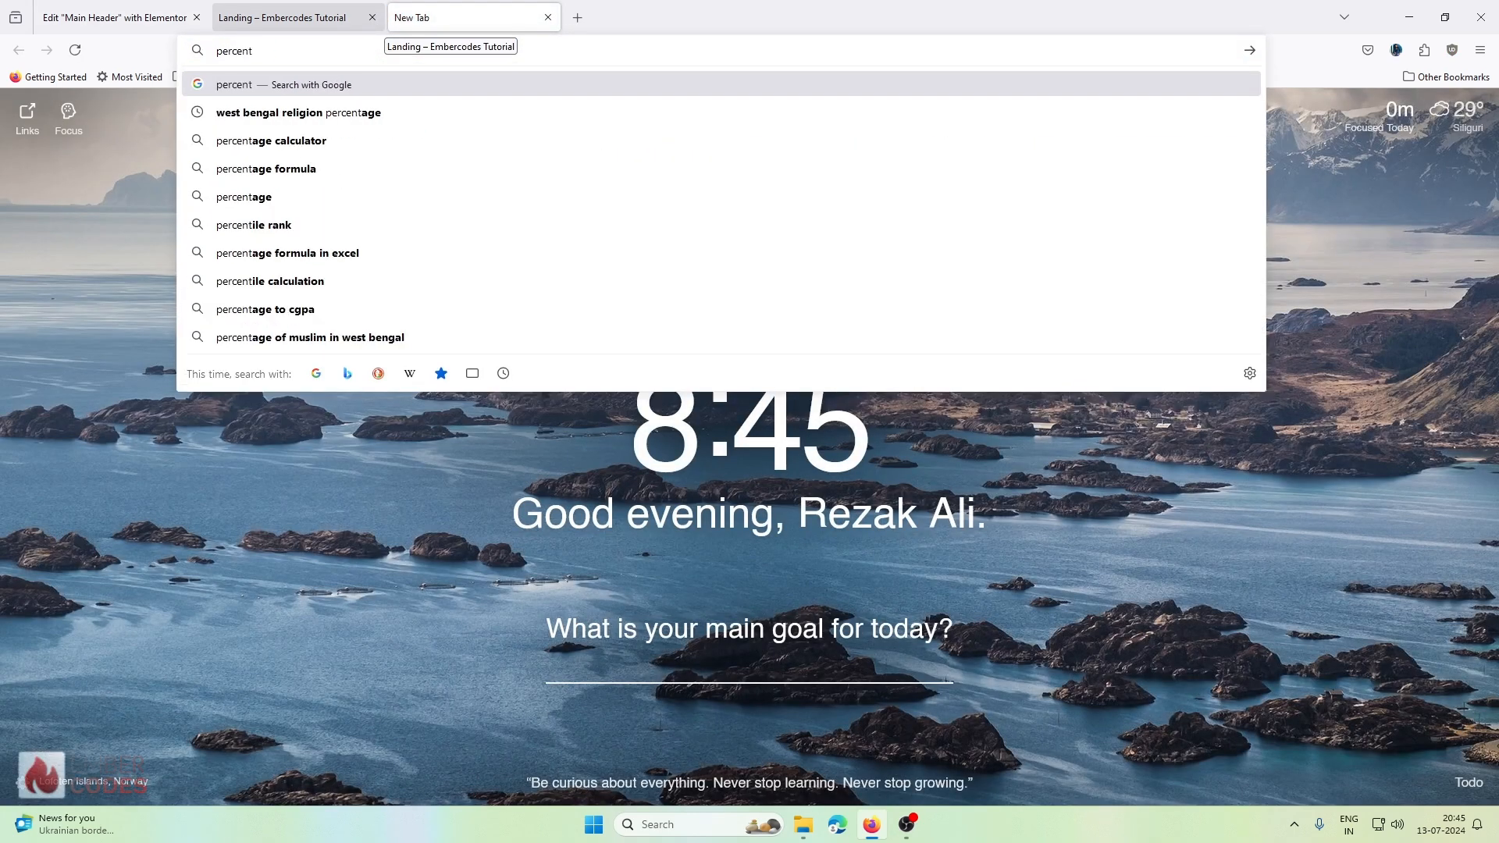
{"action": "type", "text": "age of"}
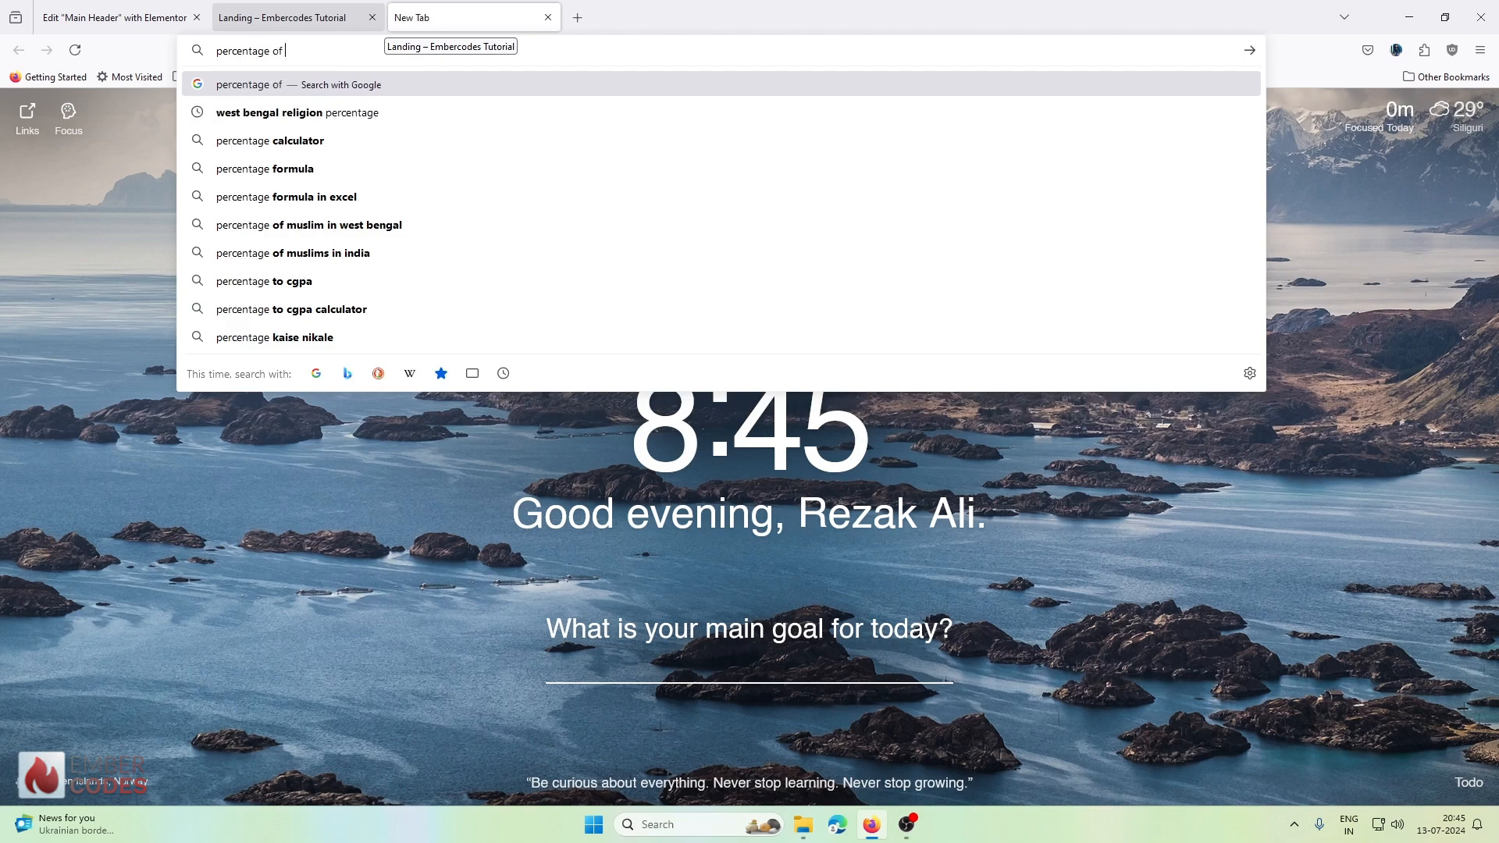
{"action": "type", "text": " u"}
{"action": "type", "text": "ers"}
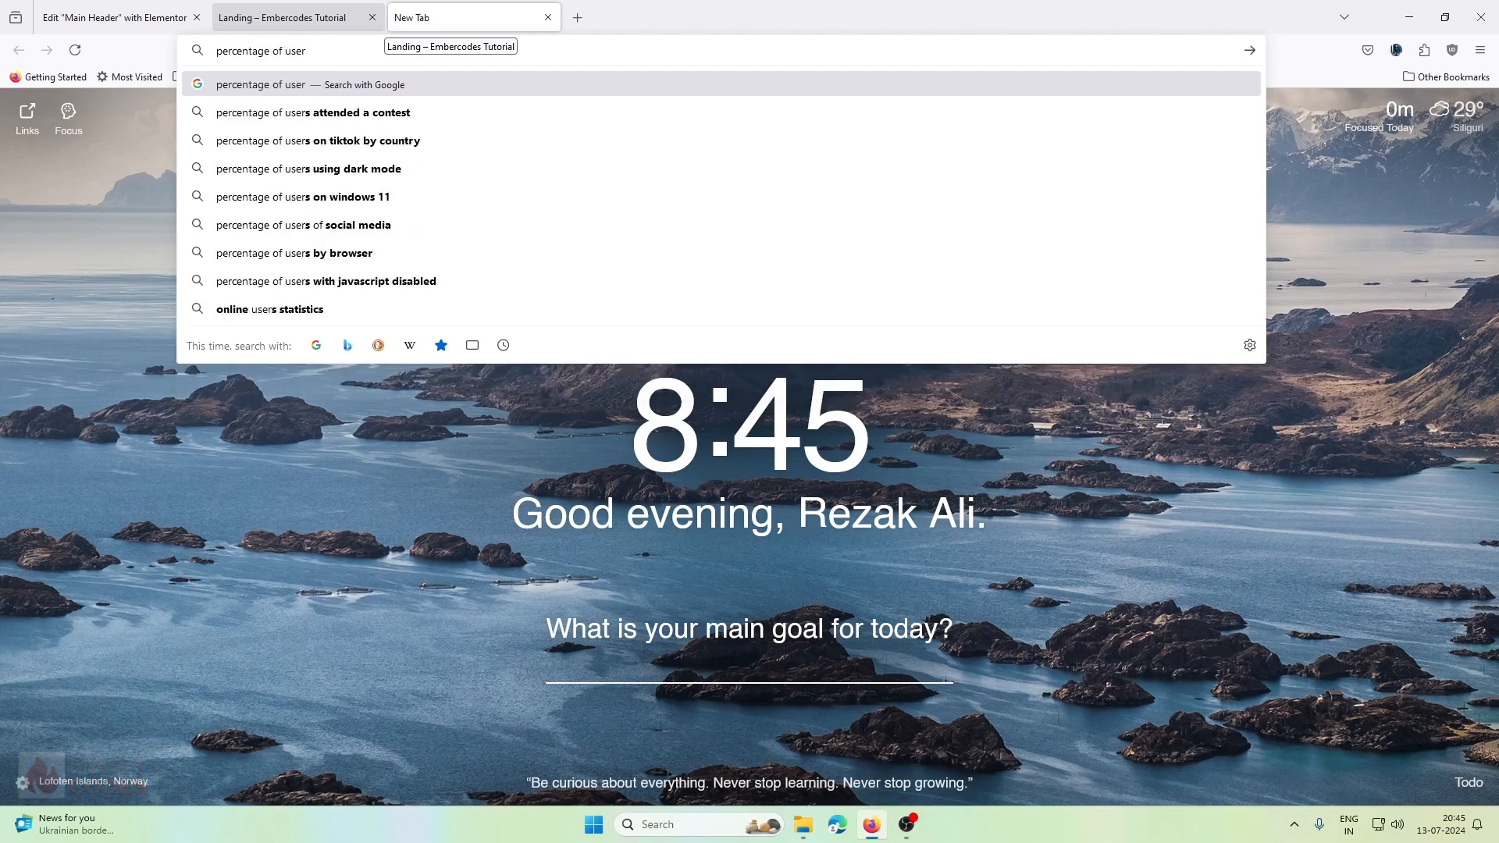
{"action": "key", "text": "BackSpace"}
{"action": "key", "text": "BackSpace"}
{"action": "key", "text": "BackSpace"}
{"action": "key", "text": "BackSpace"}
{"action": "key", "text": "BackSpace"}
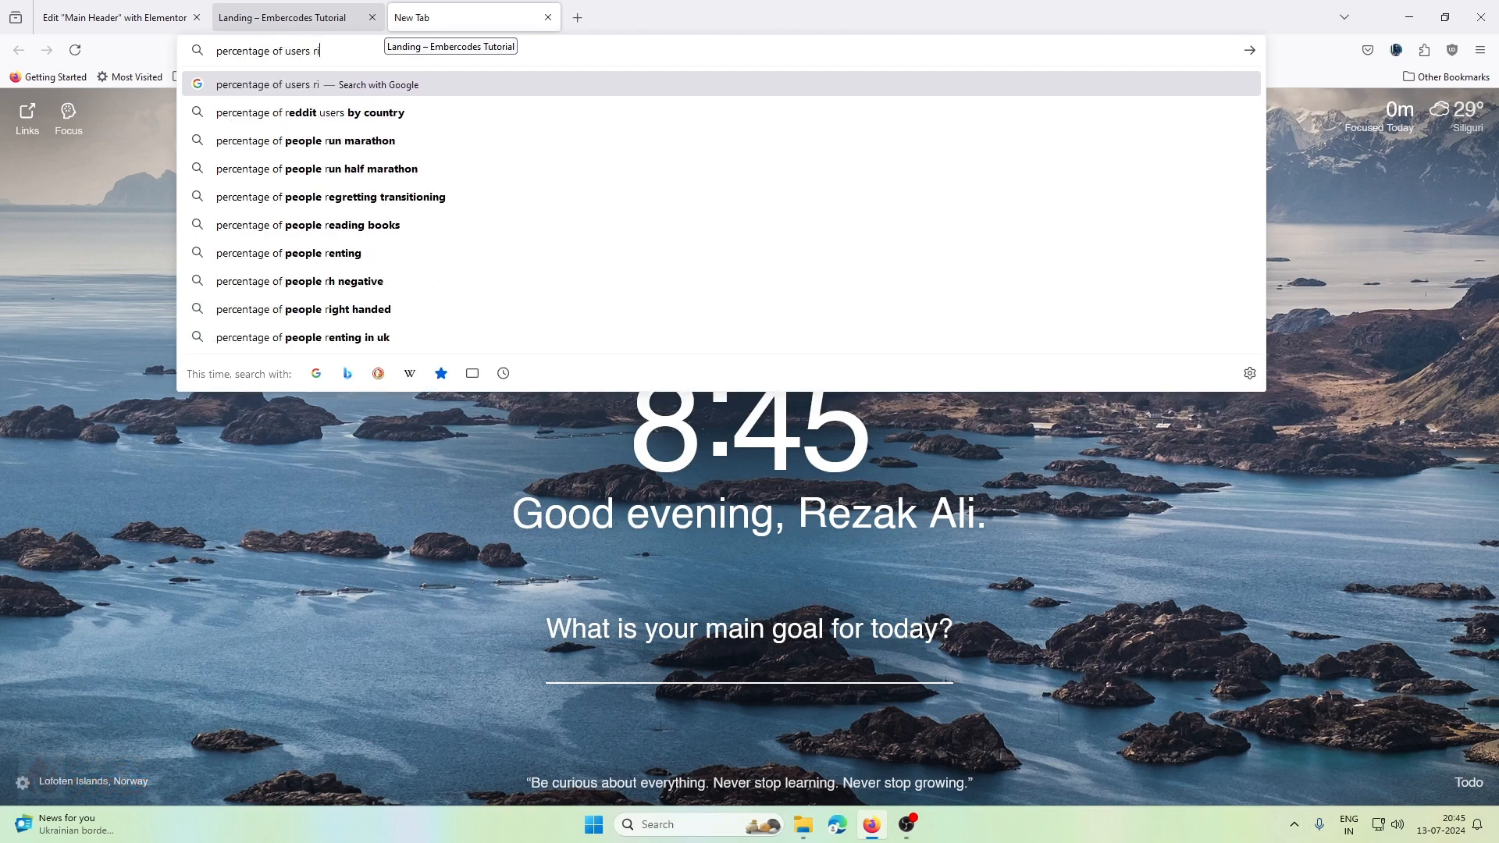
{"action": "type", "text": "righ"}
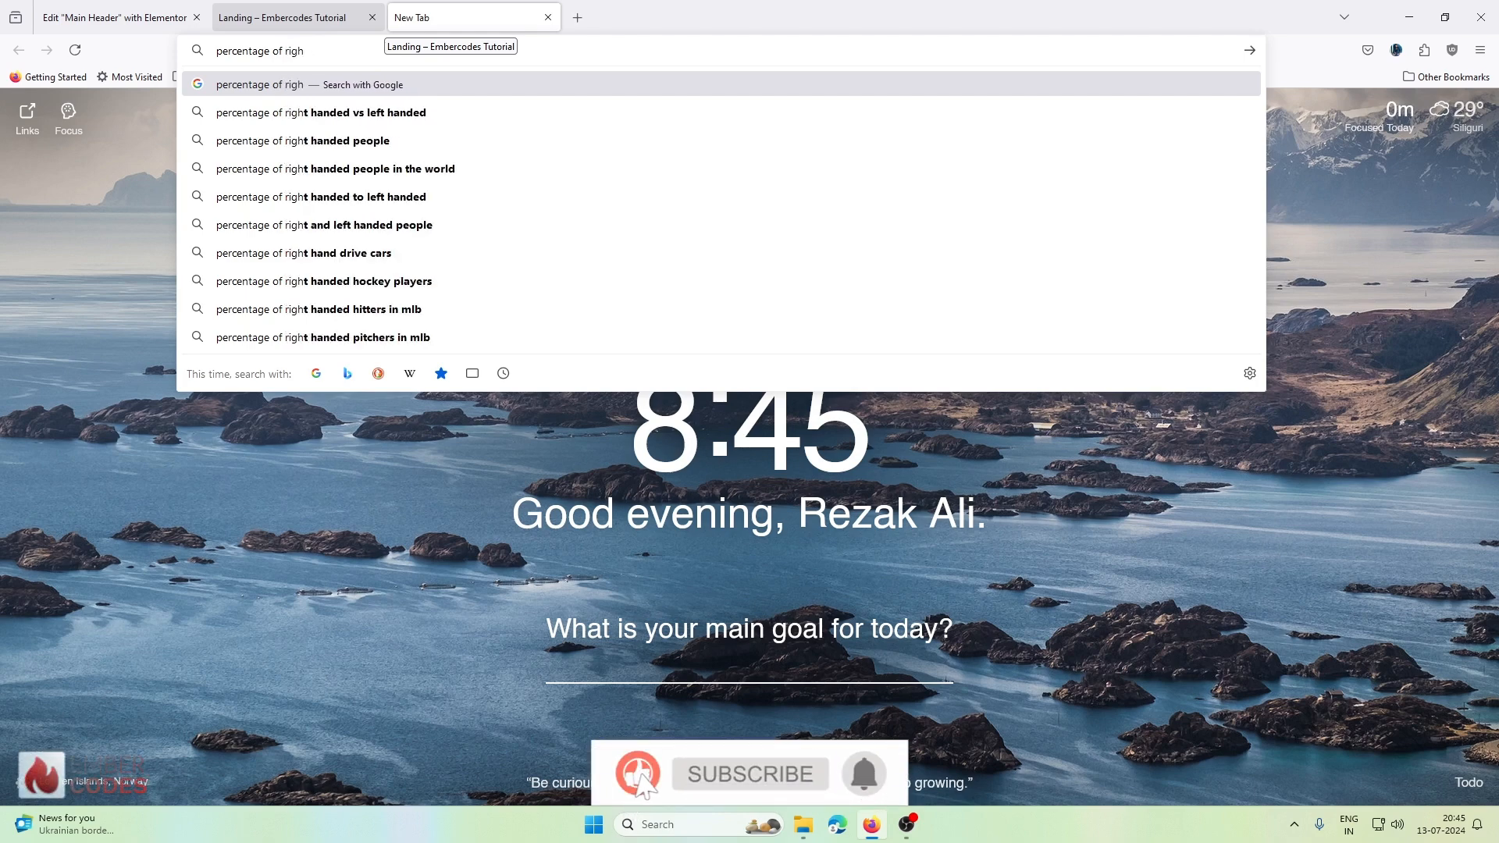
{"action": "left_click", "coordinate": [344, 110]}
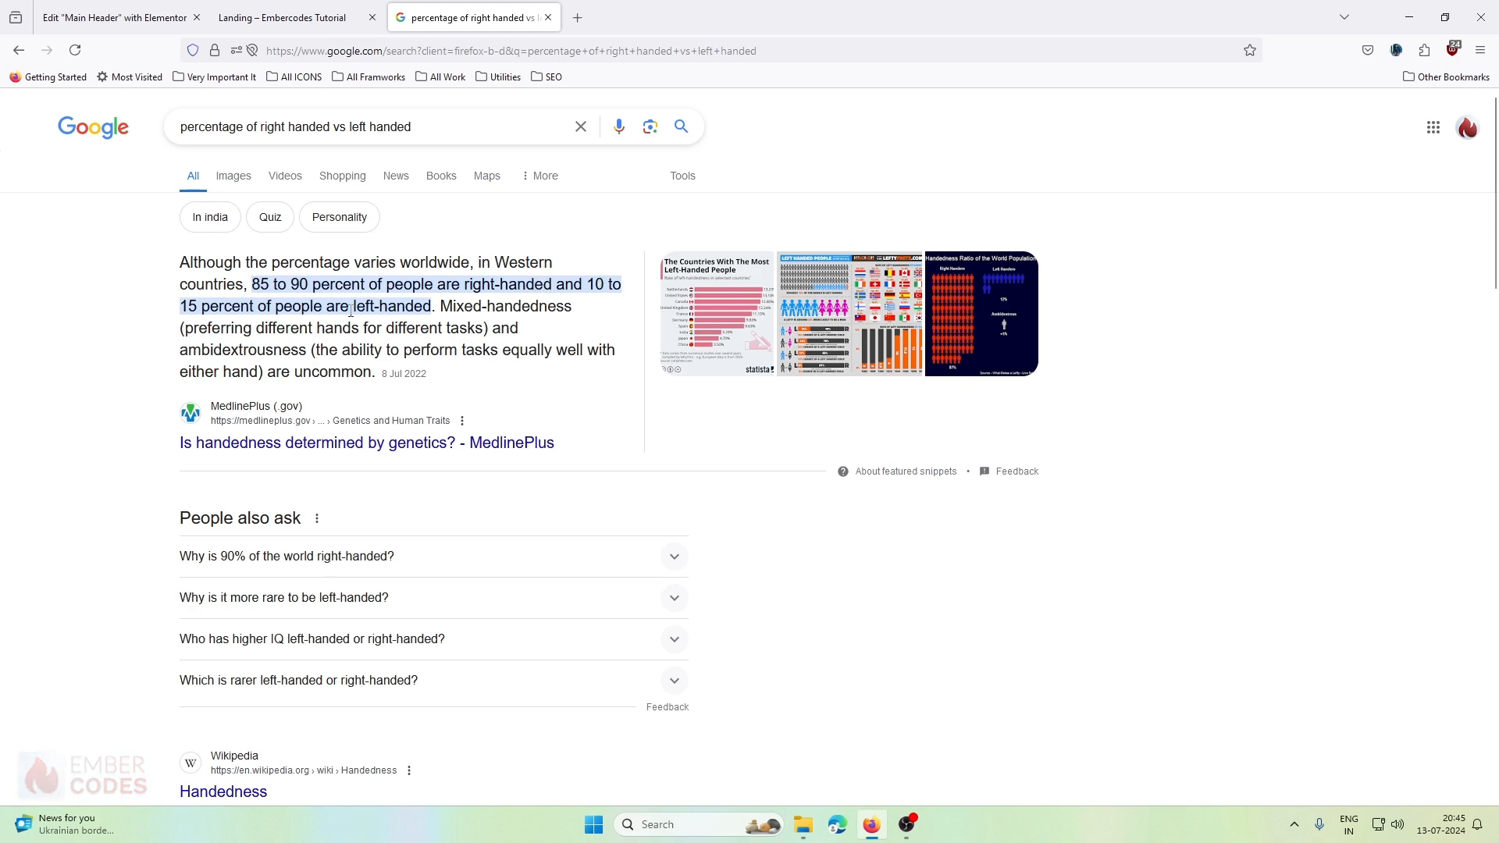
{"action": "left_click_drag", "start_coordinate": [255, 284], "coordinate": [309, 283]}
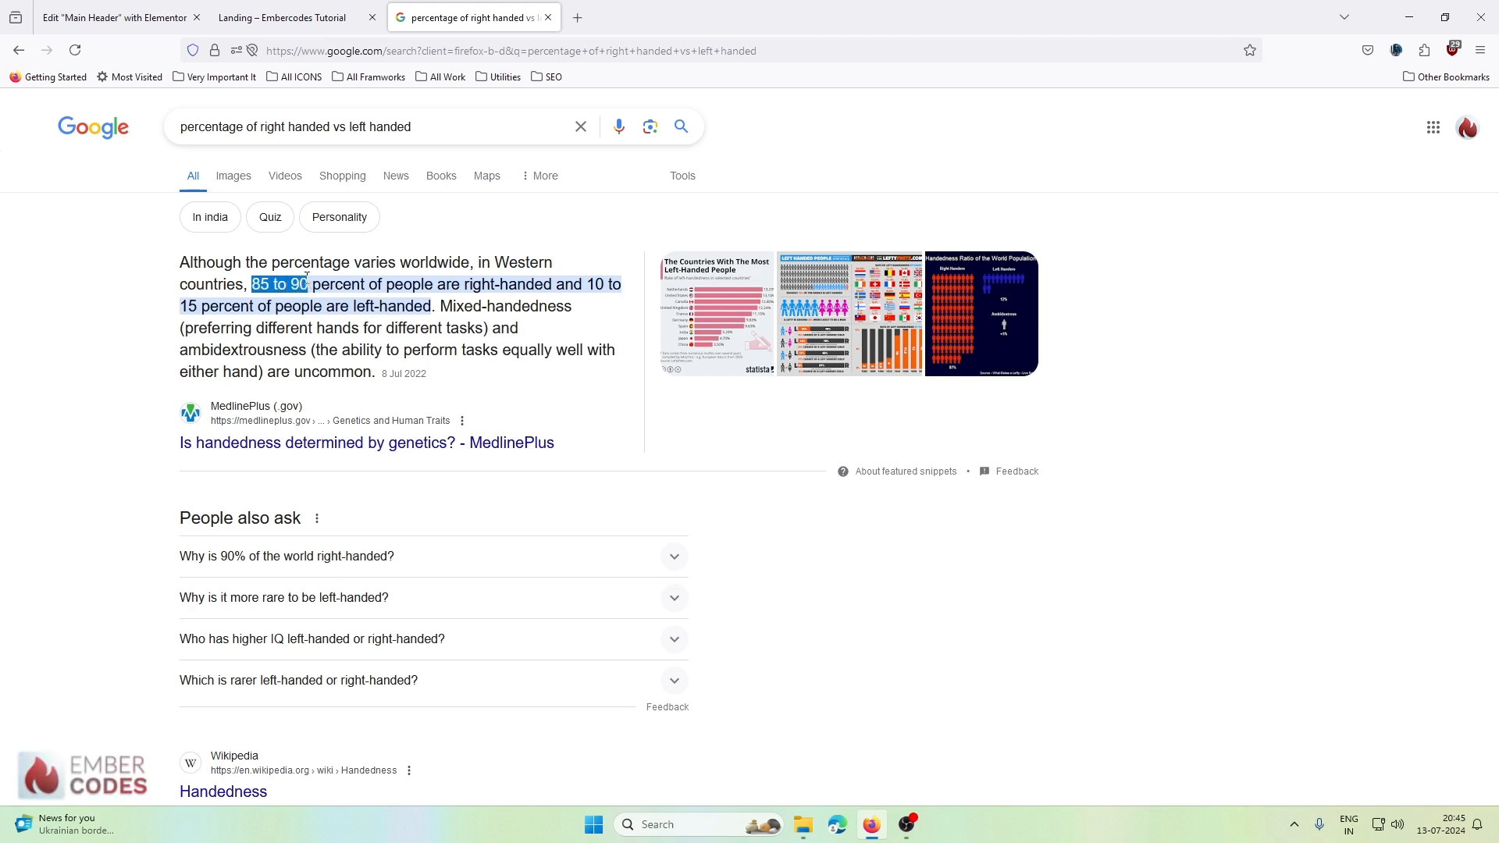
- Return to the Main Header editor, try moving the Buy Now button container beside the hamburger menu, and undo the move
{"action": "left_click", "coordinate": [250, 10]}
{"action": "left_click", "coordinate": [143, 6]}
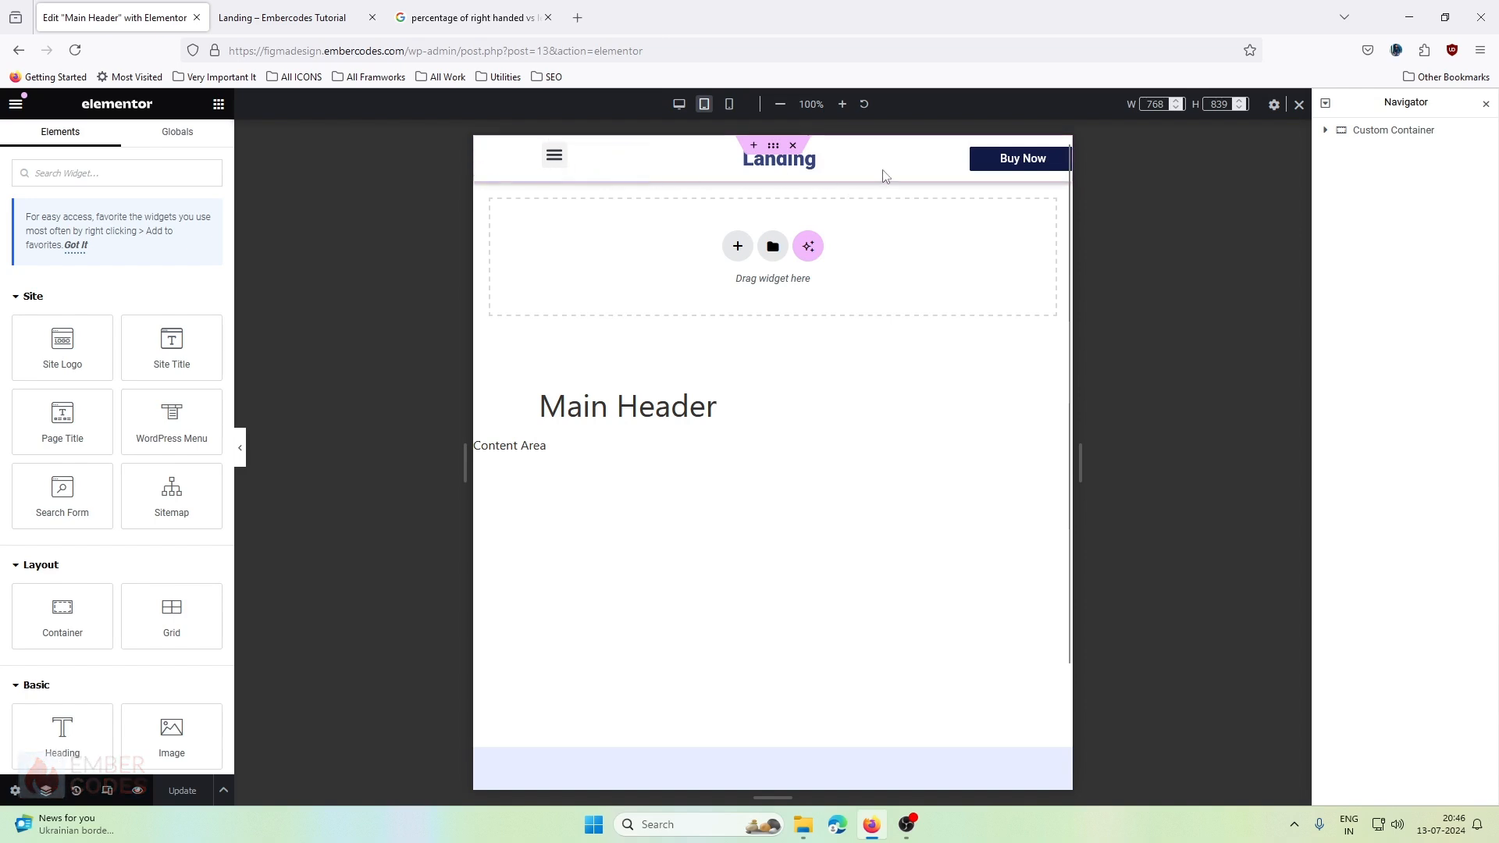
{"action": "left_click_drag", "start_coordinate": [933, 156], "coordinate": [522, 161]}
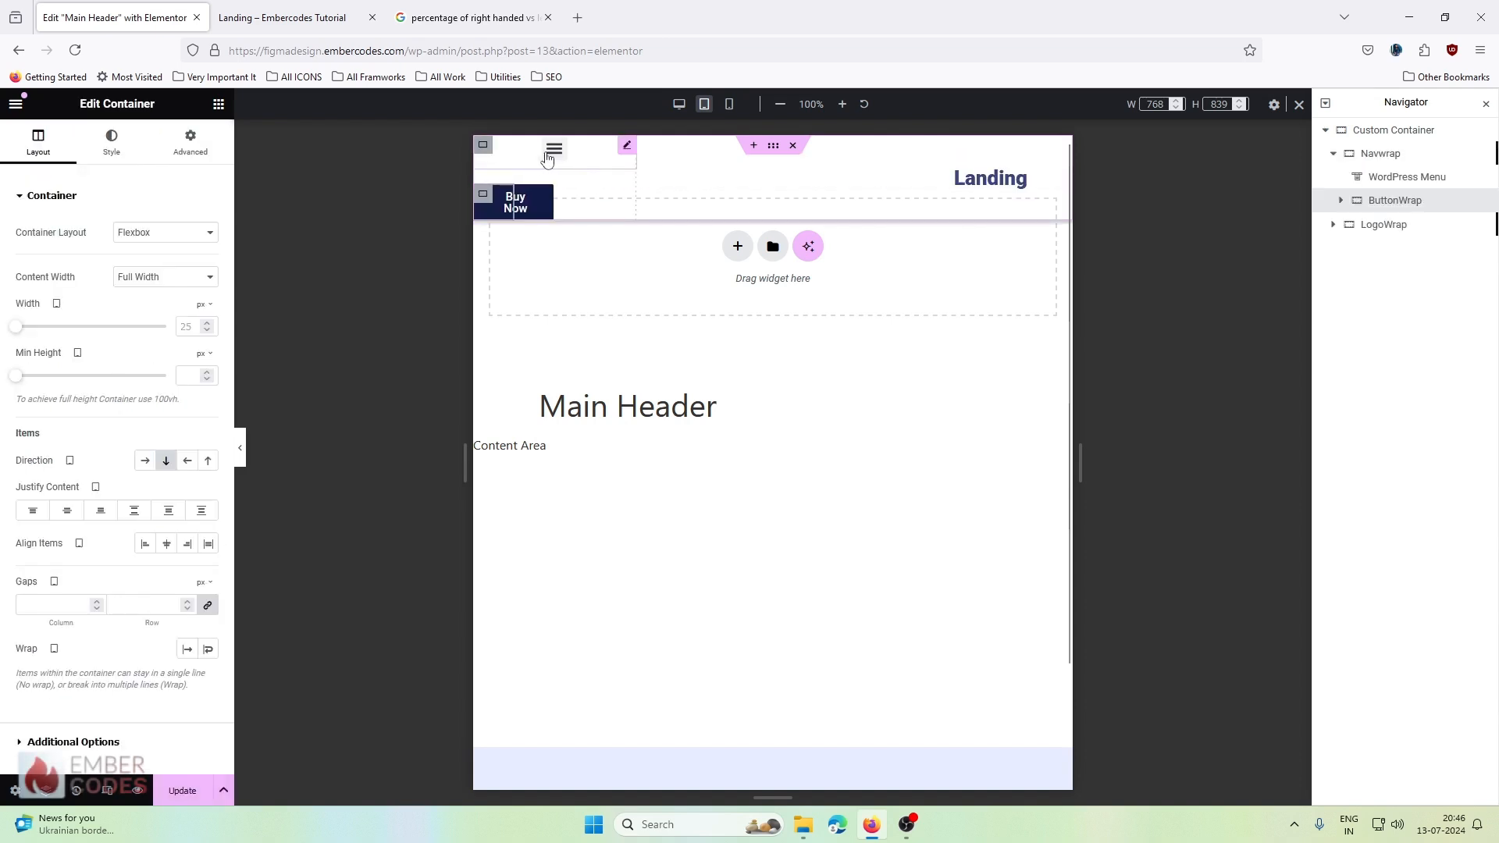
{"action": "key", "text": "ctrl+z"}
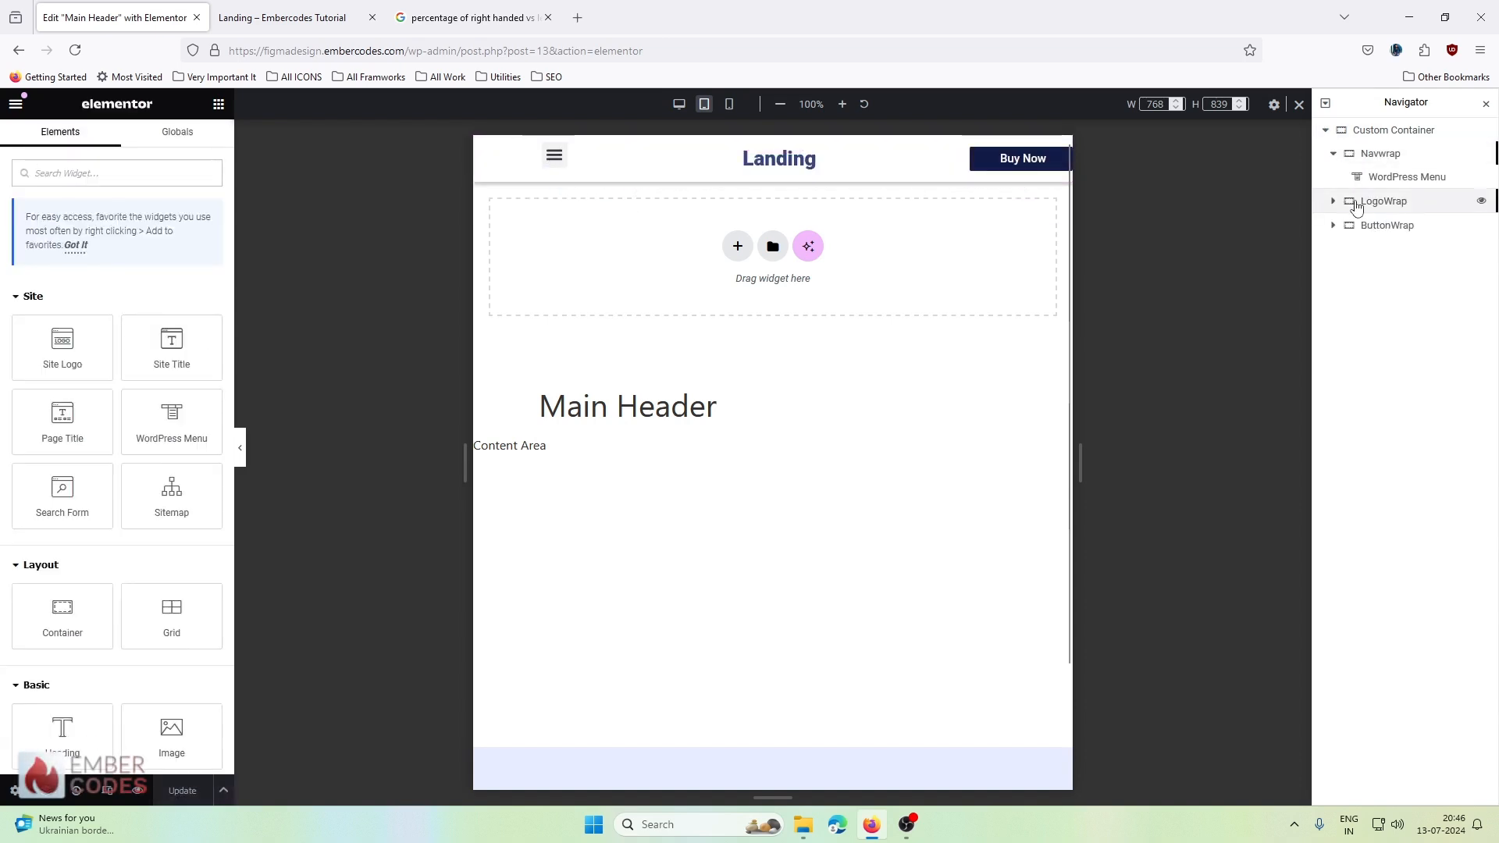
- Try reordering the header's inner containers to LogoWrap, ButtonWrap, Navwrap in the tablet view
{"action": "left_click", "coordinate": [1333, 153]}
{"action": "left_click", "coordinate": [1370, 203]}
{"action": "left_click_drag", "start_coordinate": [1374, 201], "coordinate": [1349, 159]}
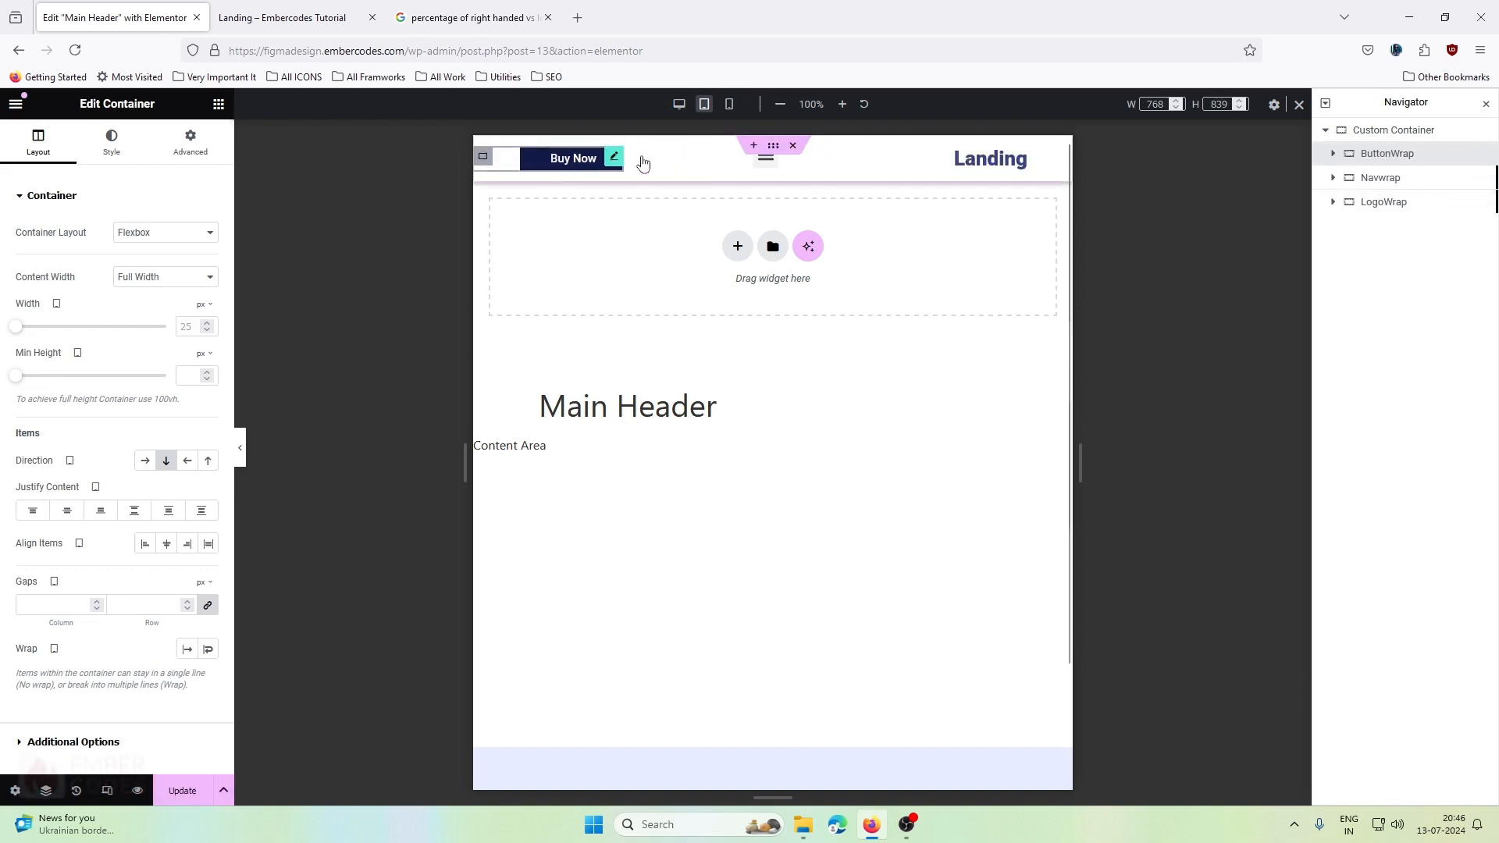
{"action": "left_click_drag", "start_coordinate": [1392, 179], "coordinate": [1383, 150]}
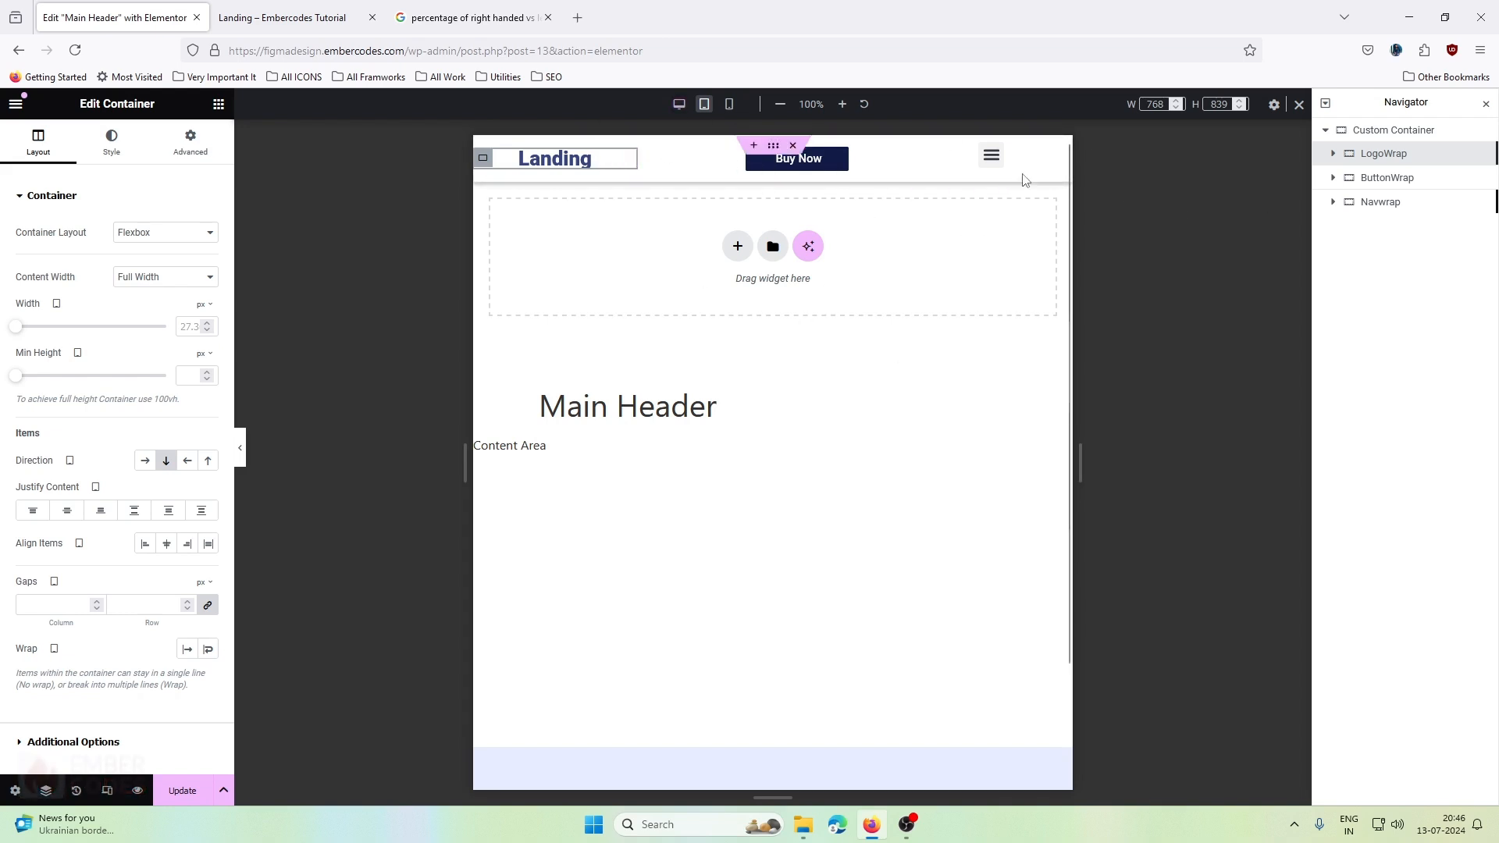
- Compare the reordered header in the desktop and tablet previews with the header on the live Landing page
{"action": "left_click", "coordinate": [679, 104]}
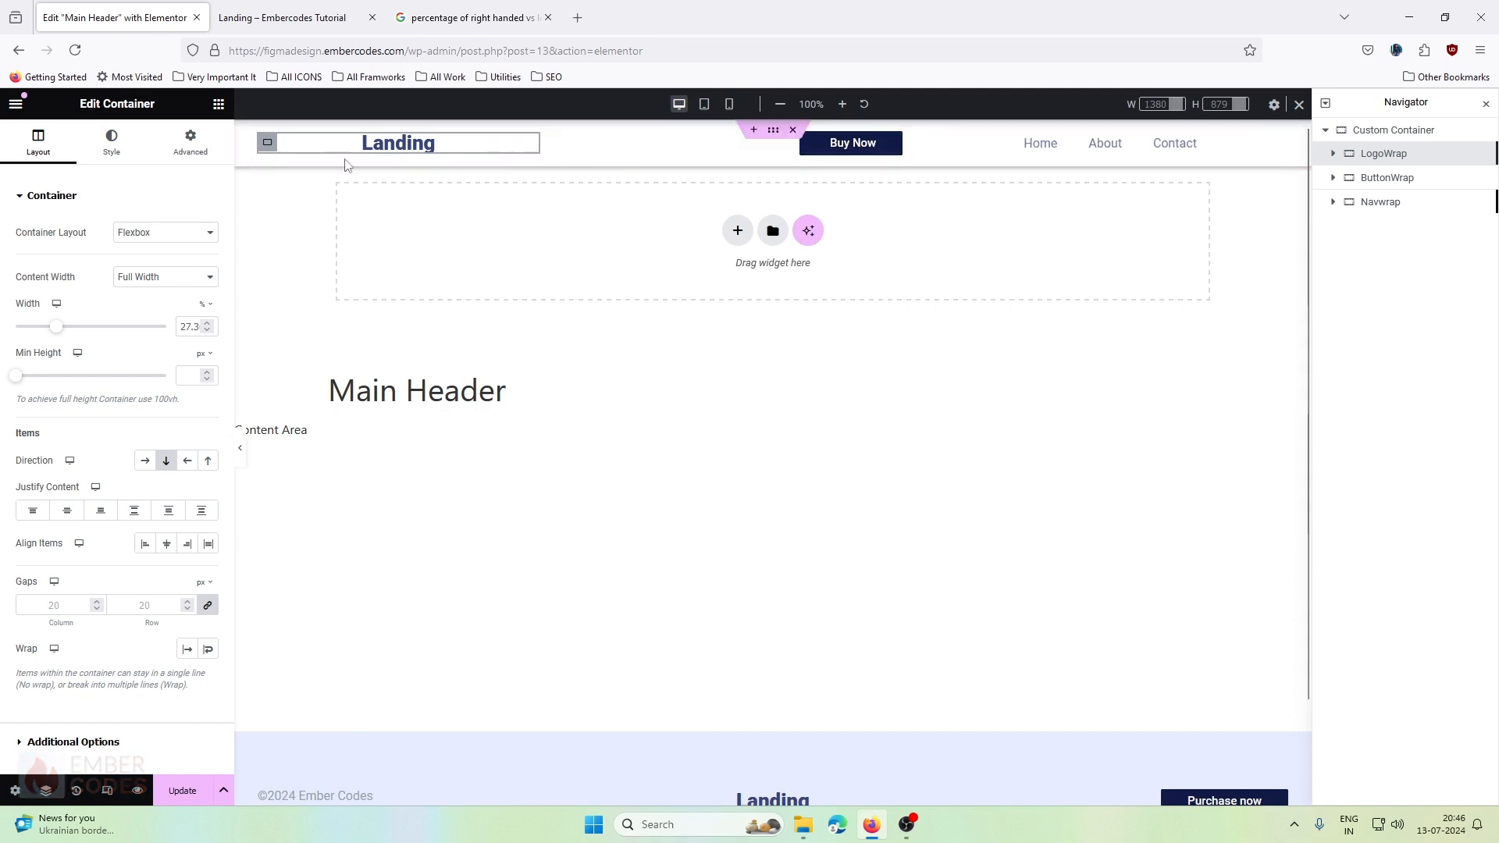
{"action": "left_click", "coordinate": [702, 109]}
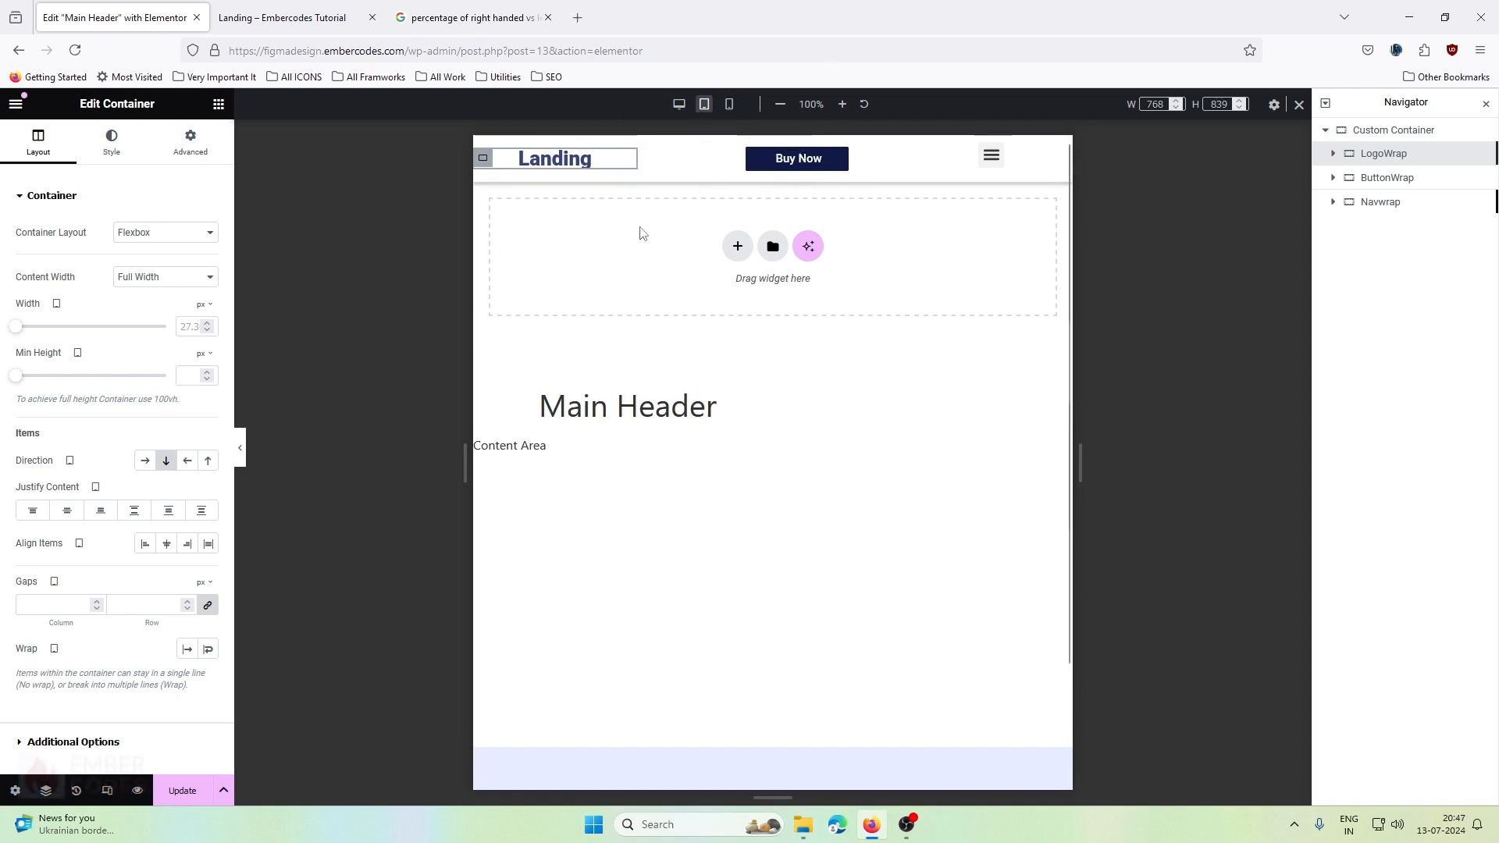
{"action": "left_click", "coordinate": [281, 17]}
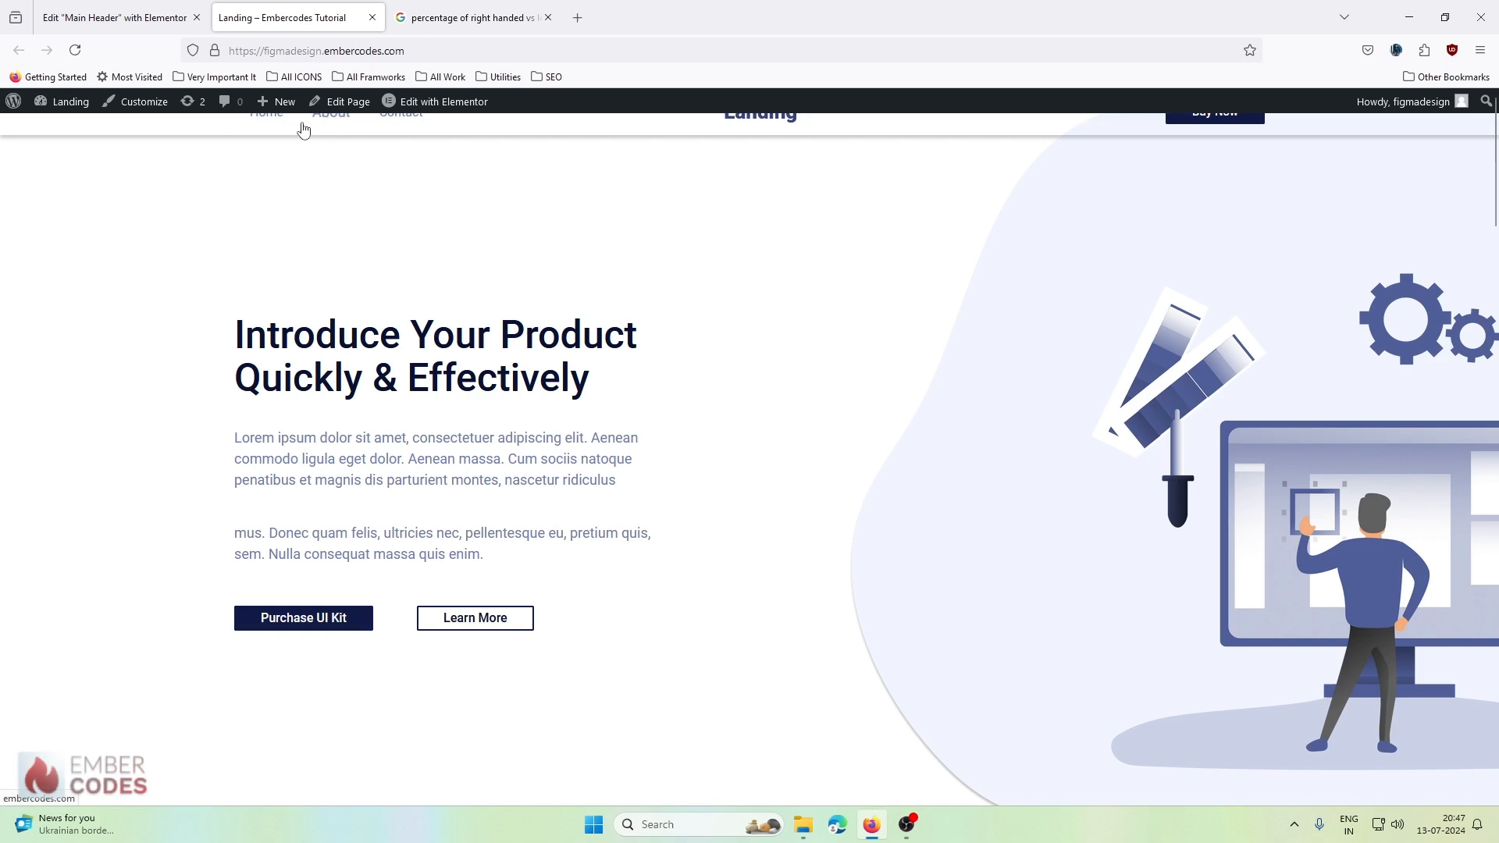
{"action": "left_click", "coordinate": [156, 19]}
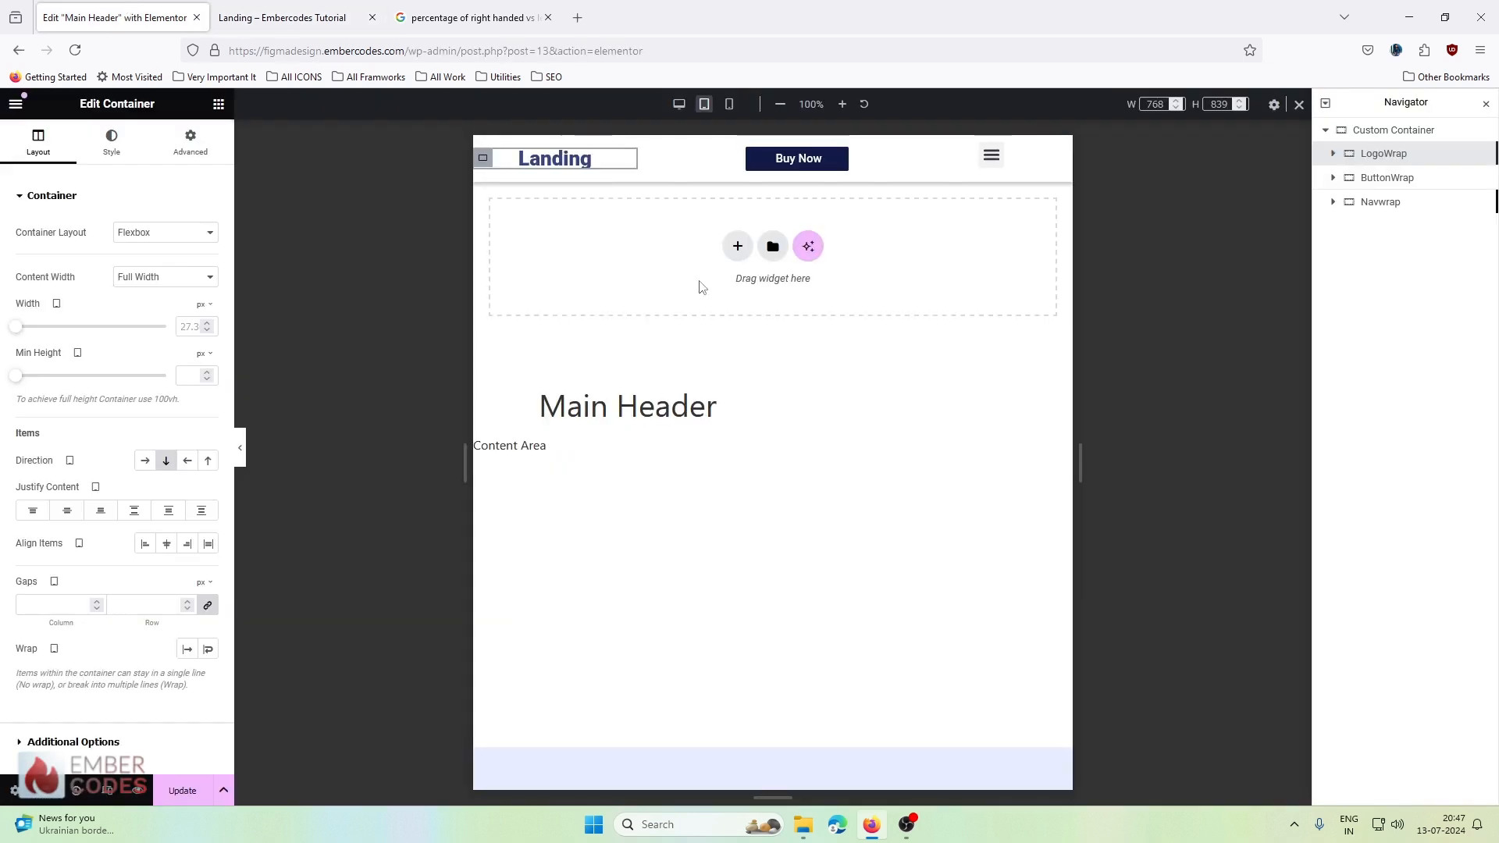
- Revert the container moves to the Editing Started state in the history and check the header in desktop and tablet previews
{"action": "key", "text": "ctrl+z"}
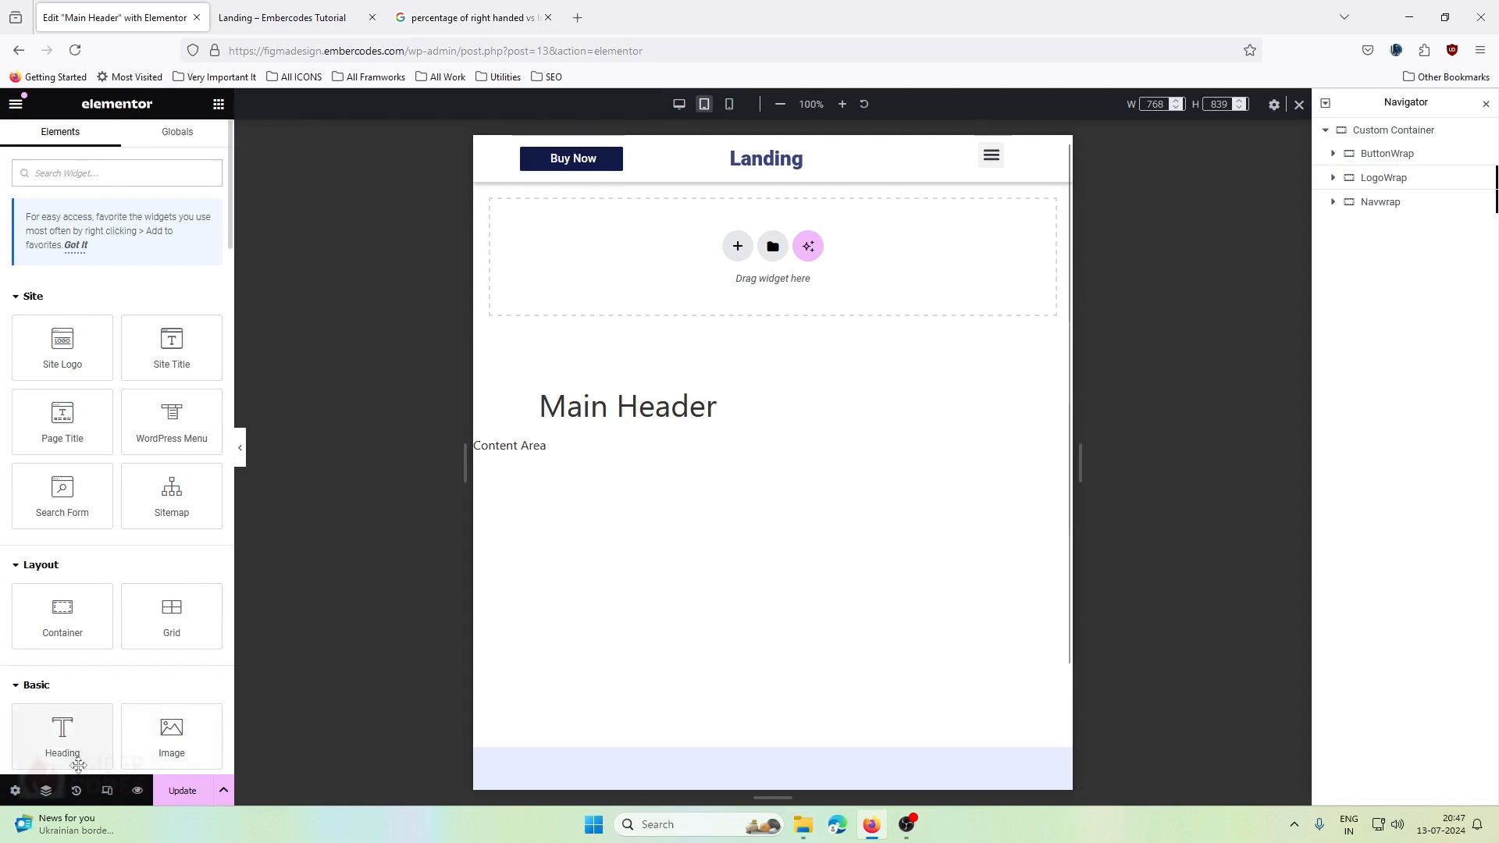
{"action": "left_click", "coordinate": [76, 791]}
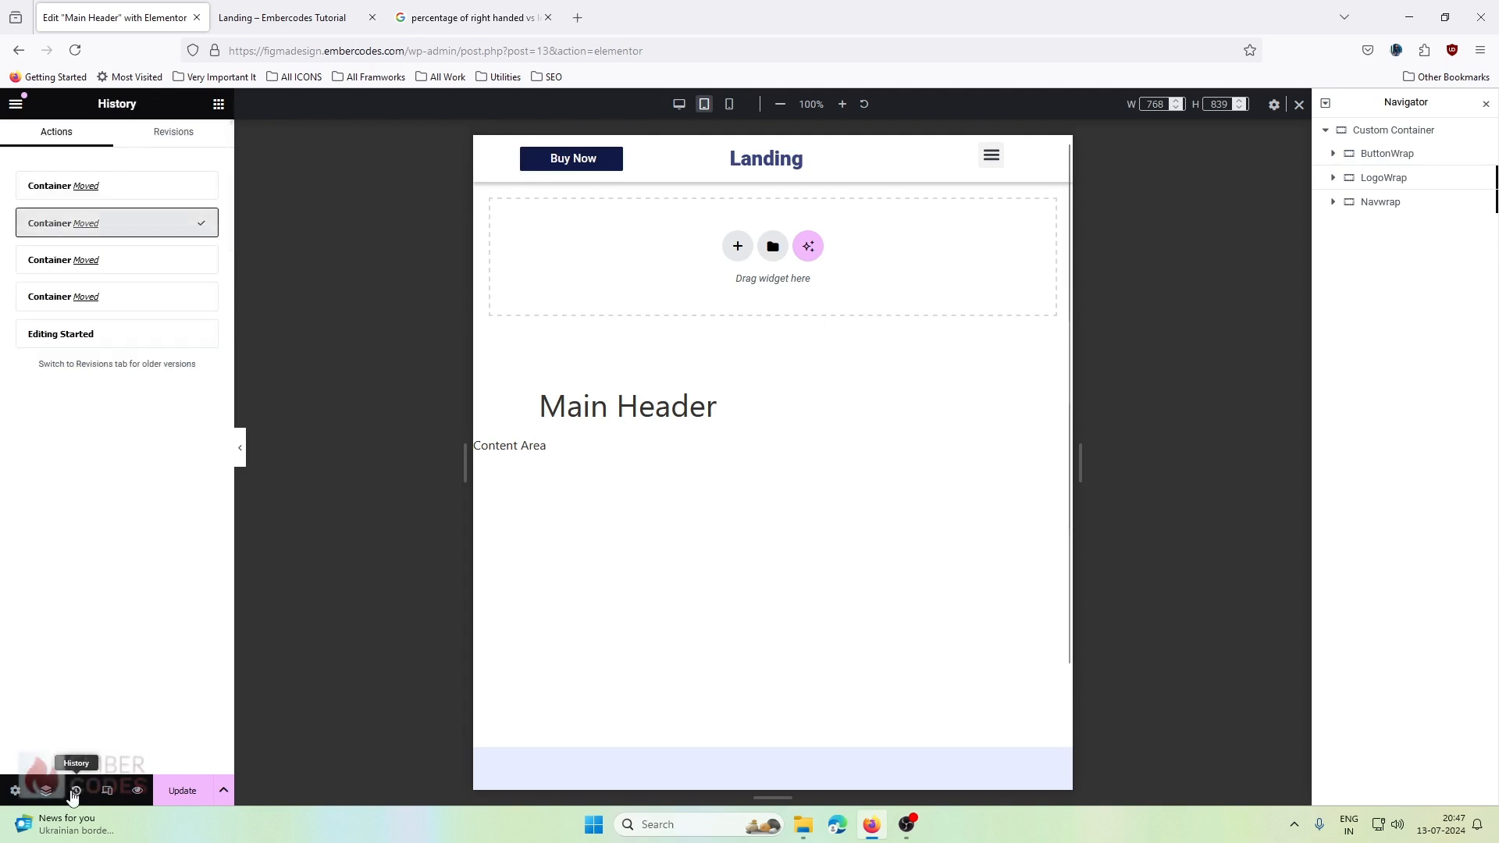
{"action": "left_click", "coordinate": [77, 299]}
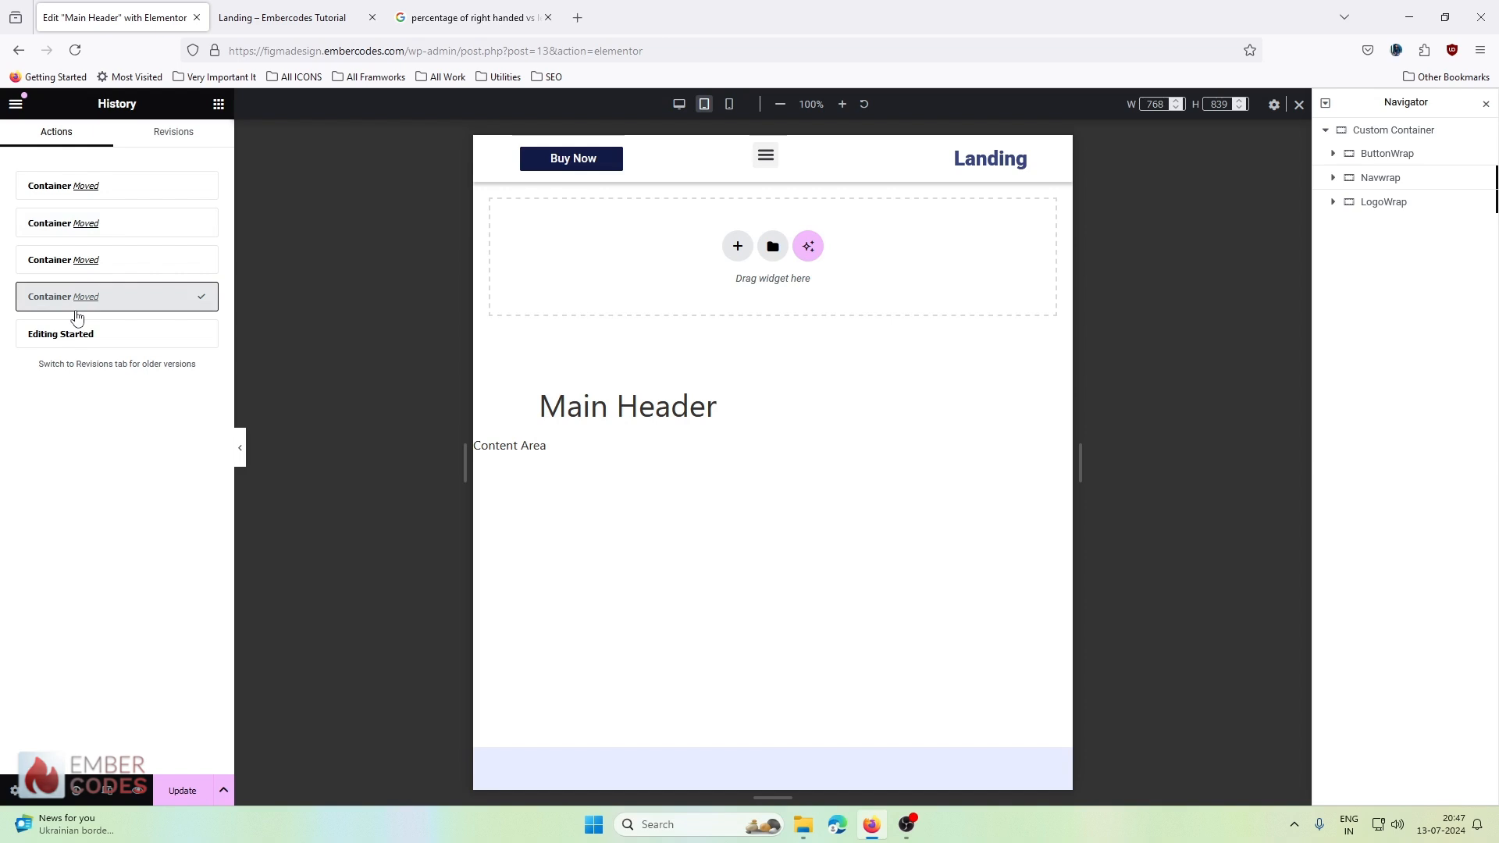
{"action": "left_click", "coordinate": [70, 333]}
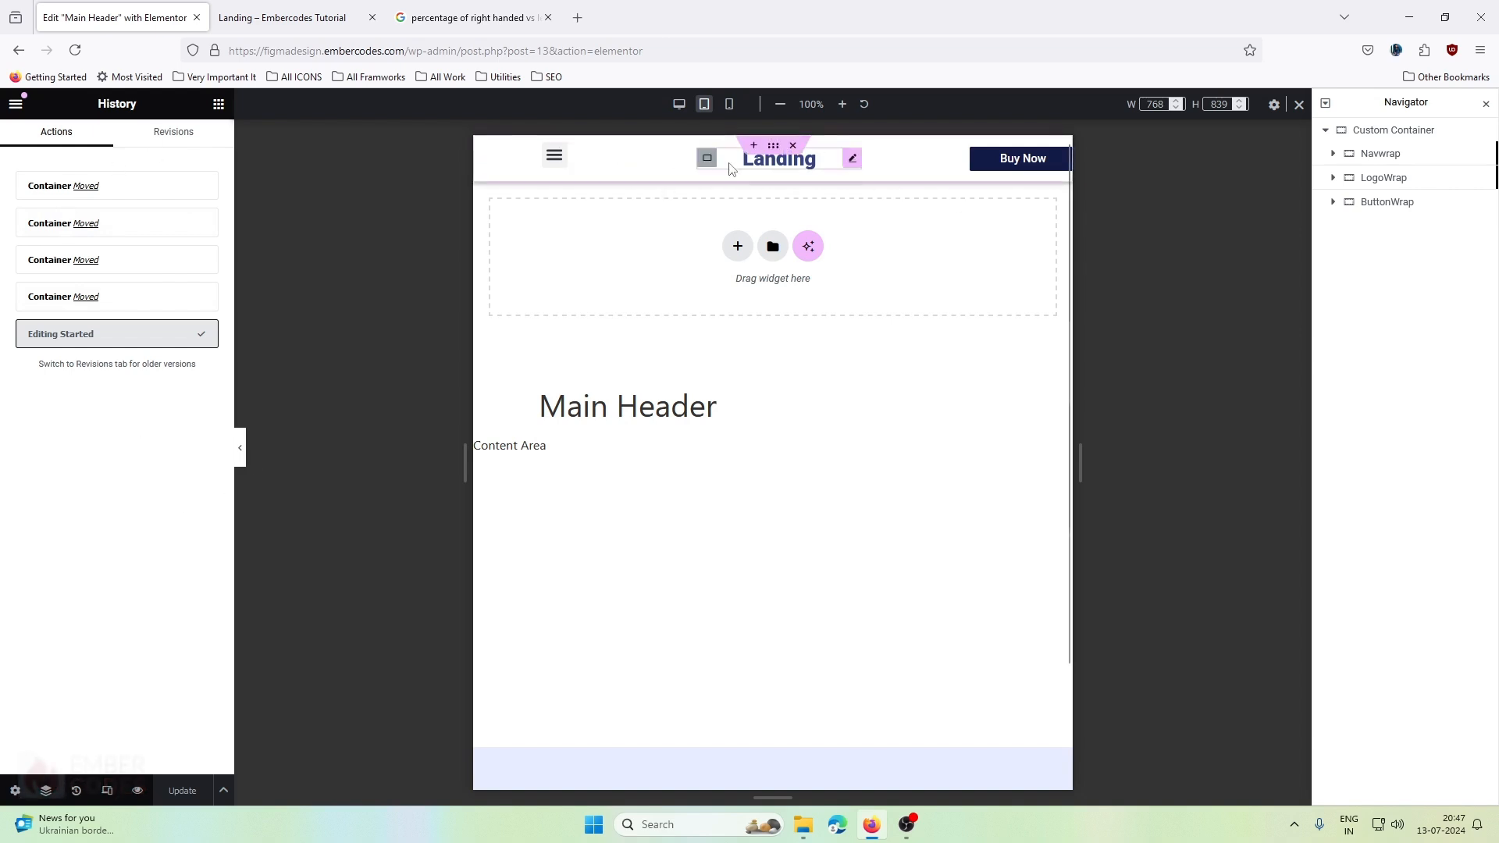
{"action": "left_click", "coordinate": [679, 104]}
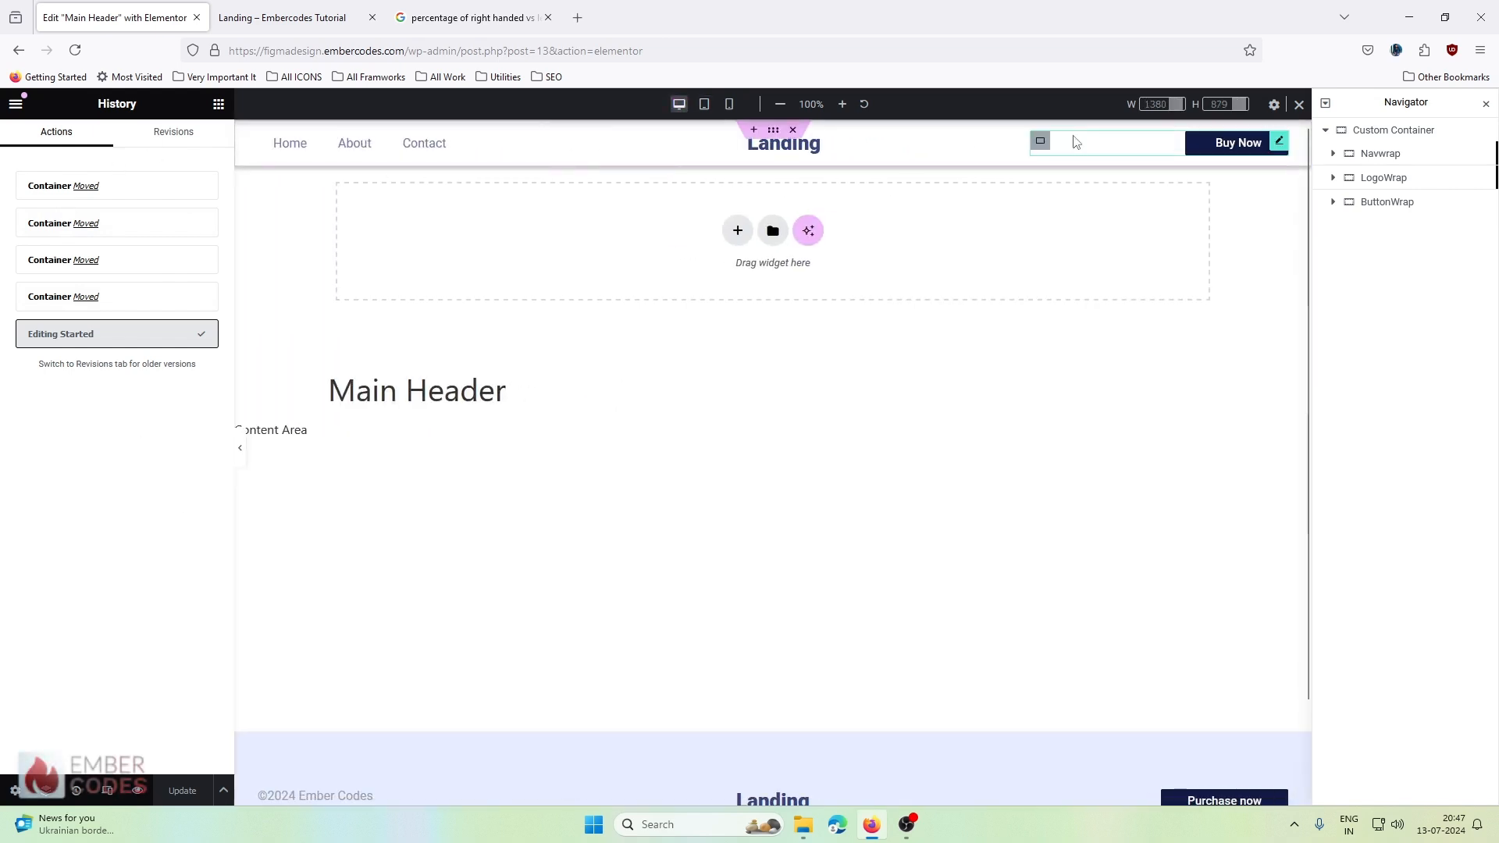
{"action": "left_click", "coordinate": [704, 104]}
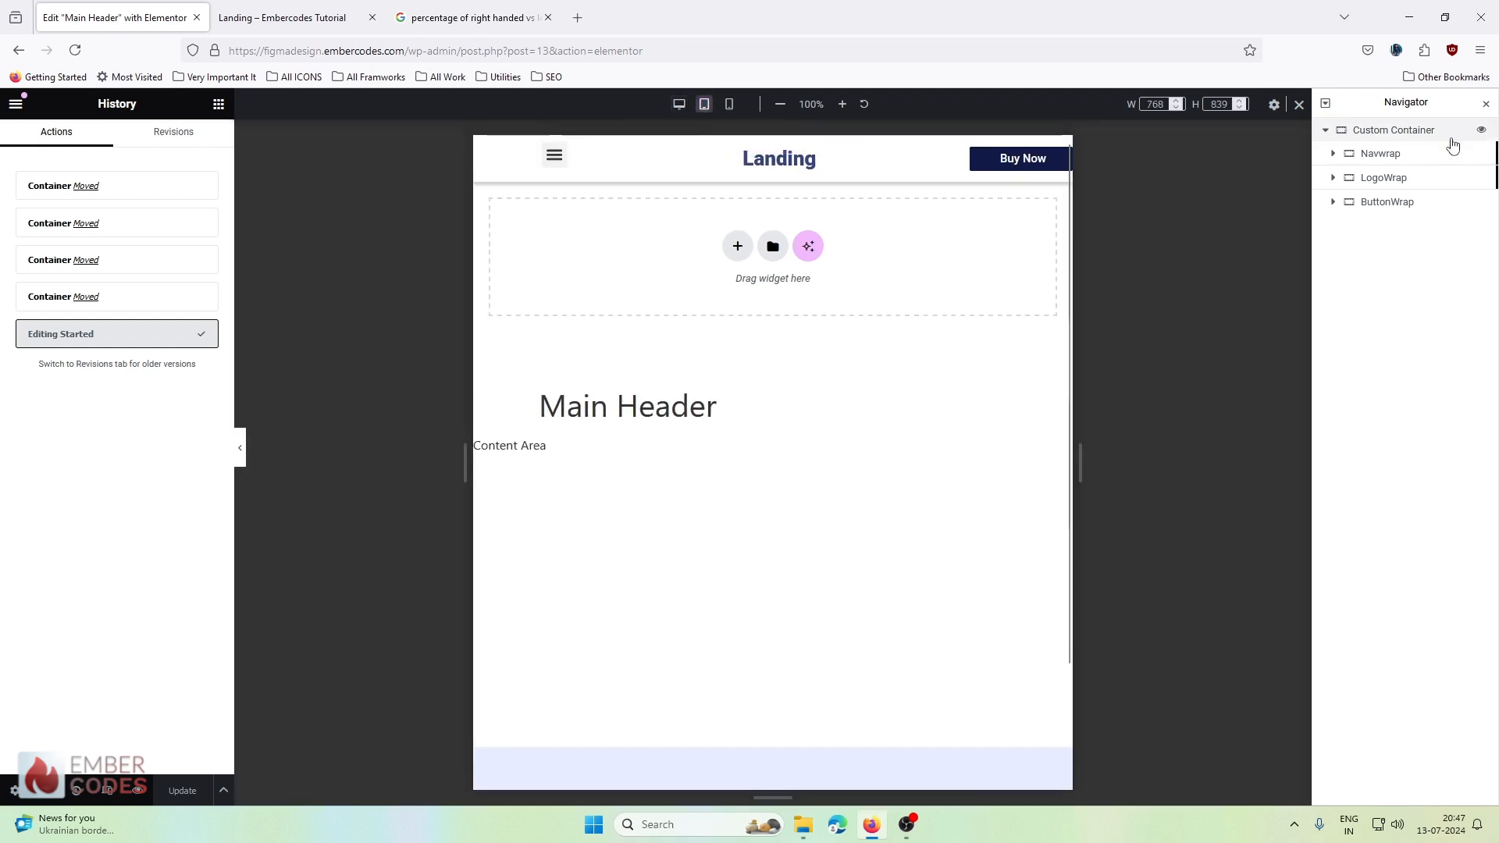
- Duplicate the header's outer Custom Container in the structure
{"action": "left_click", "coordinate": [1355, 131]}
{"action": "left_click", "coordinate": [1327, 131]}
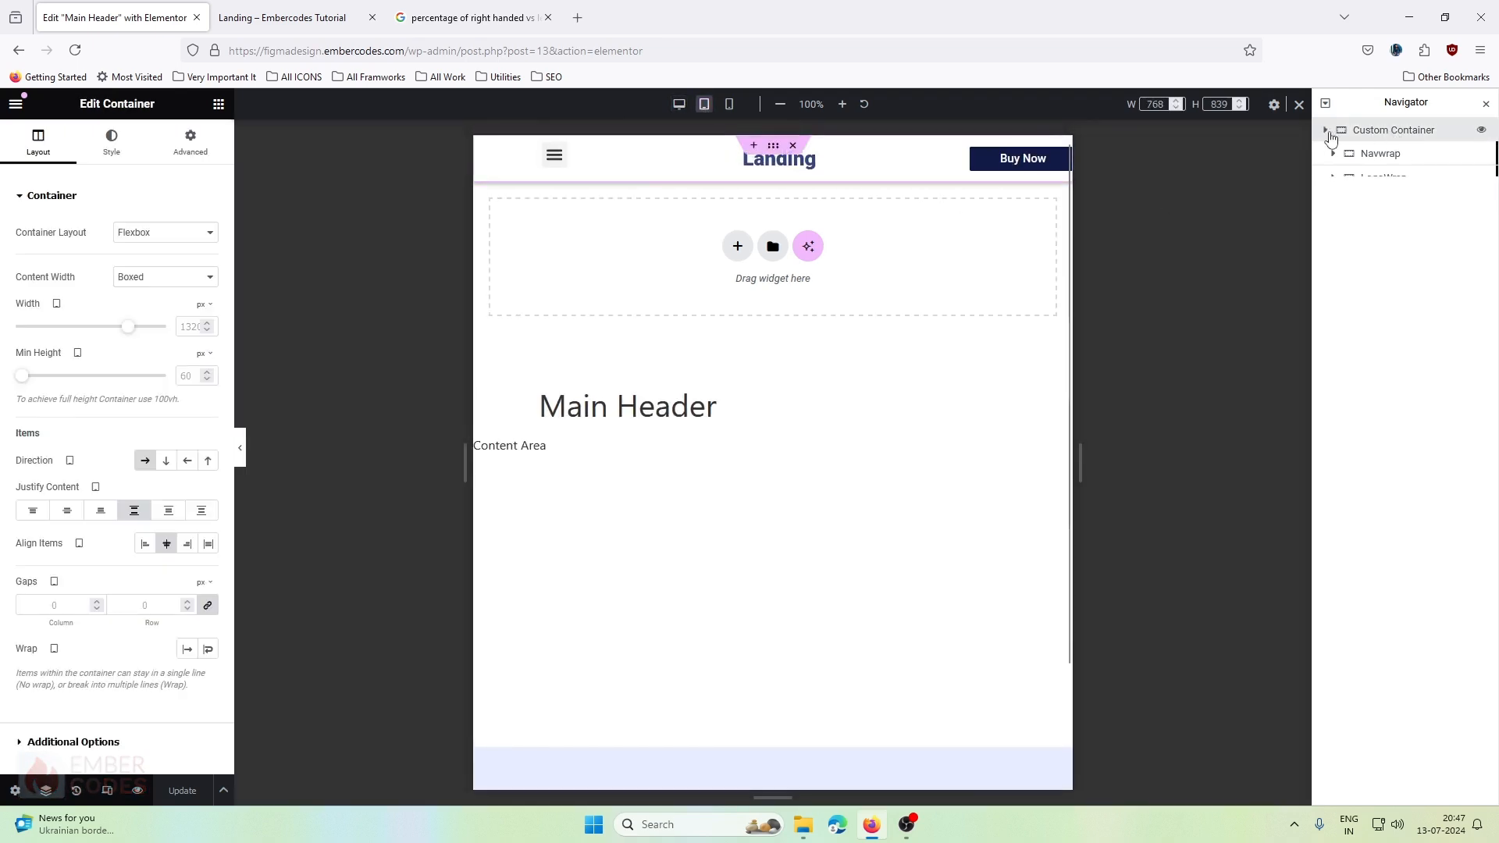
{"action": "right_click", "coordinate": [1399, 138]}
{"action": "left_click", "coordinate": [1383, 181]}
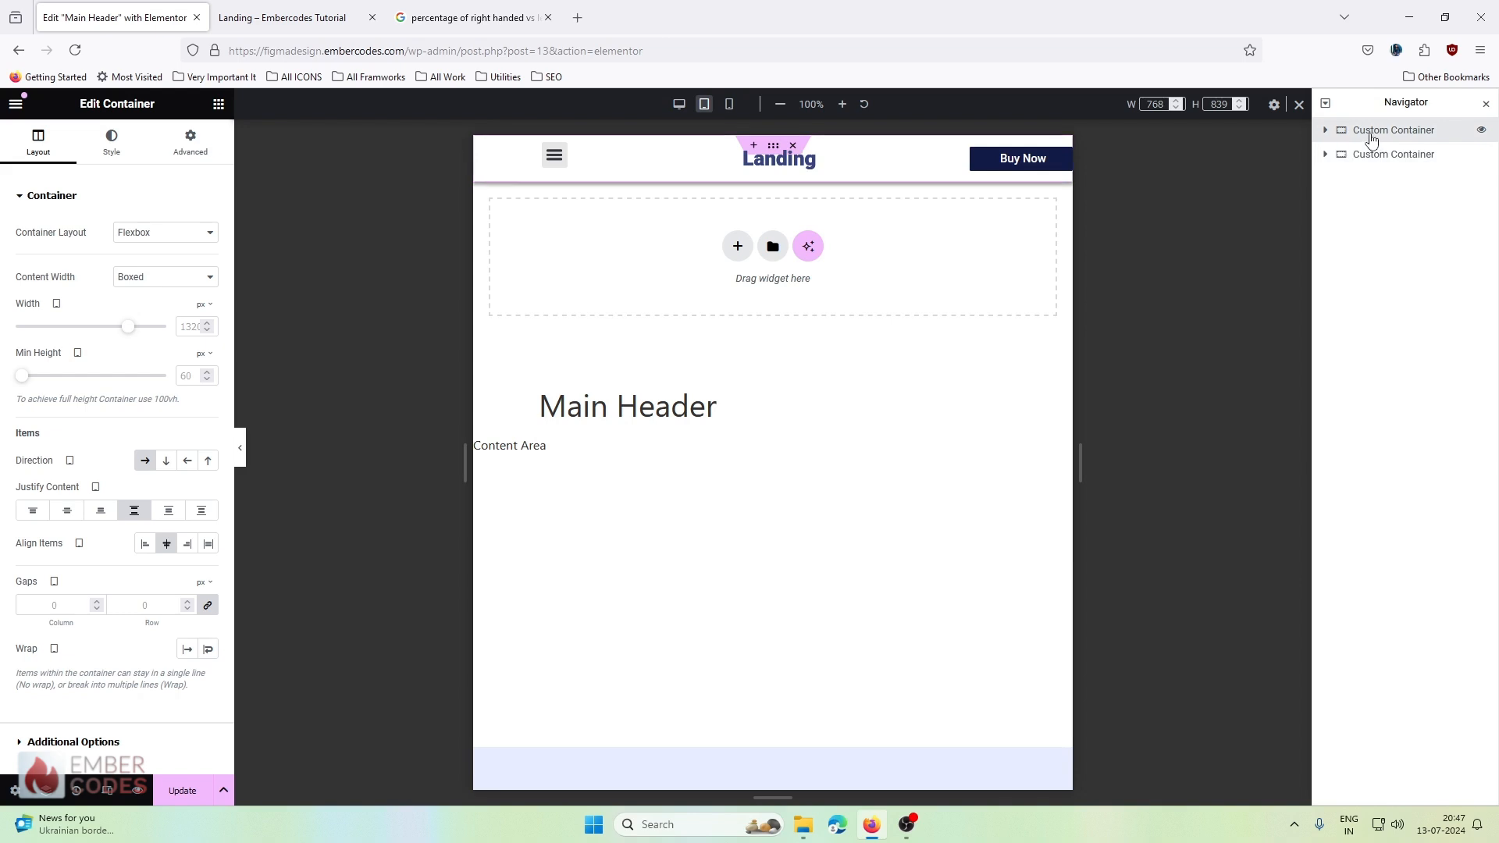
- Rename the first header container DesktopNavbar and the second one Mobile Navbar
{"action": "double_click", "coordinate": [1409, 131]}
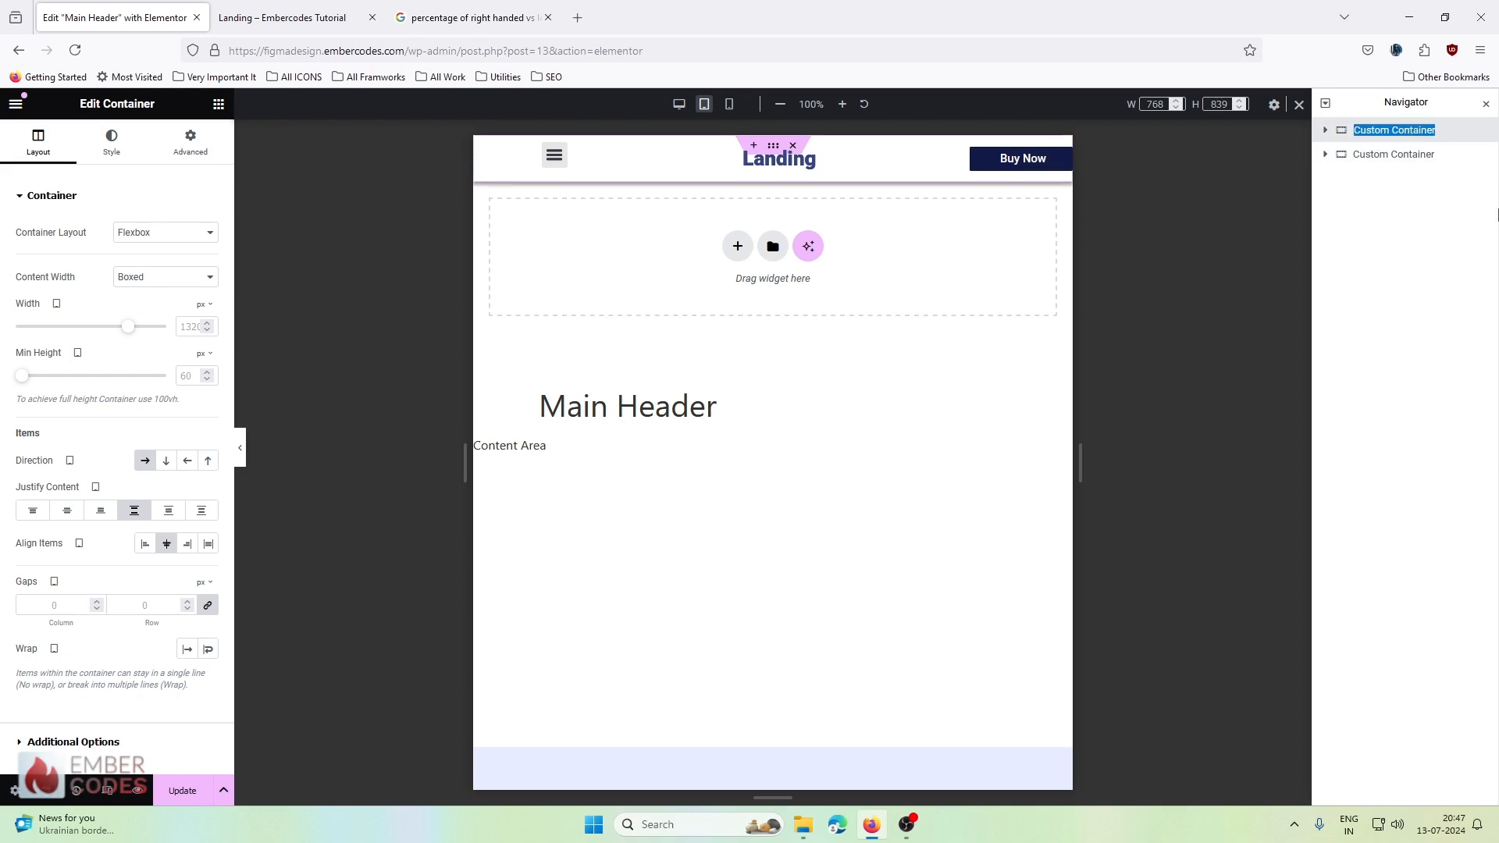
{"action": "type", "text": "DesktopNavbar"}
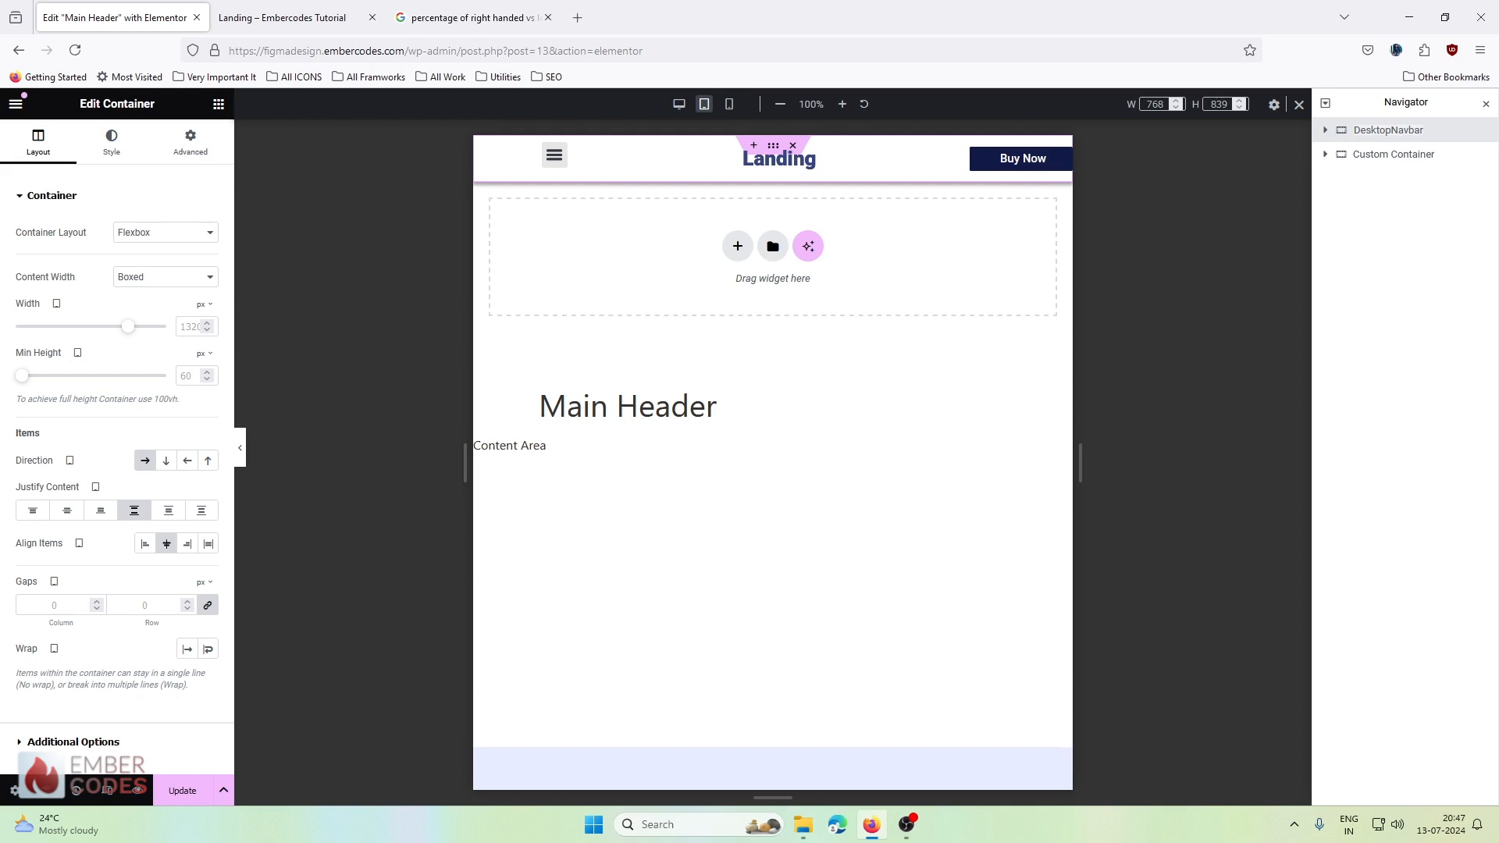
{"action": "double_click", "coordinate": [1402, 155]}
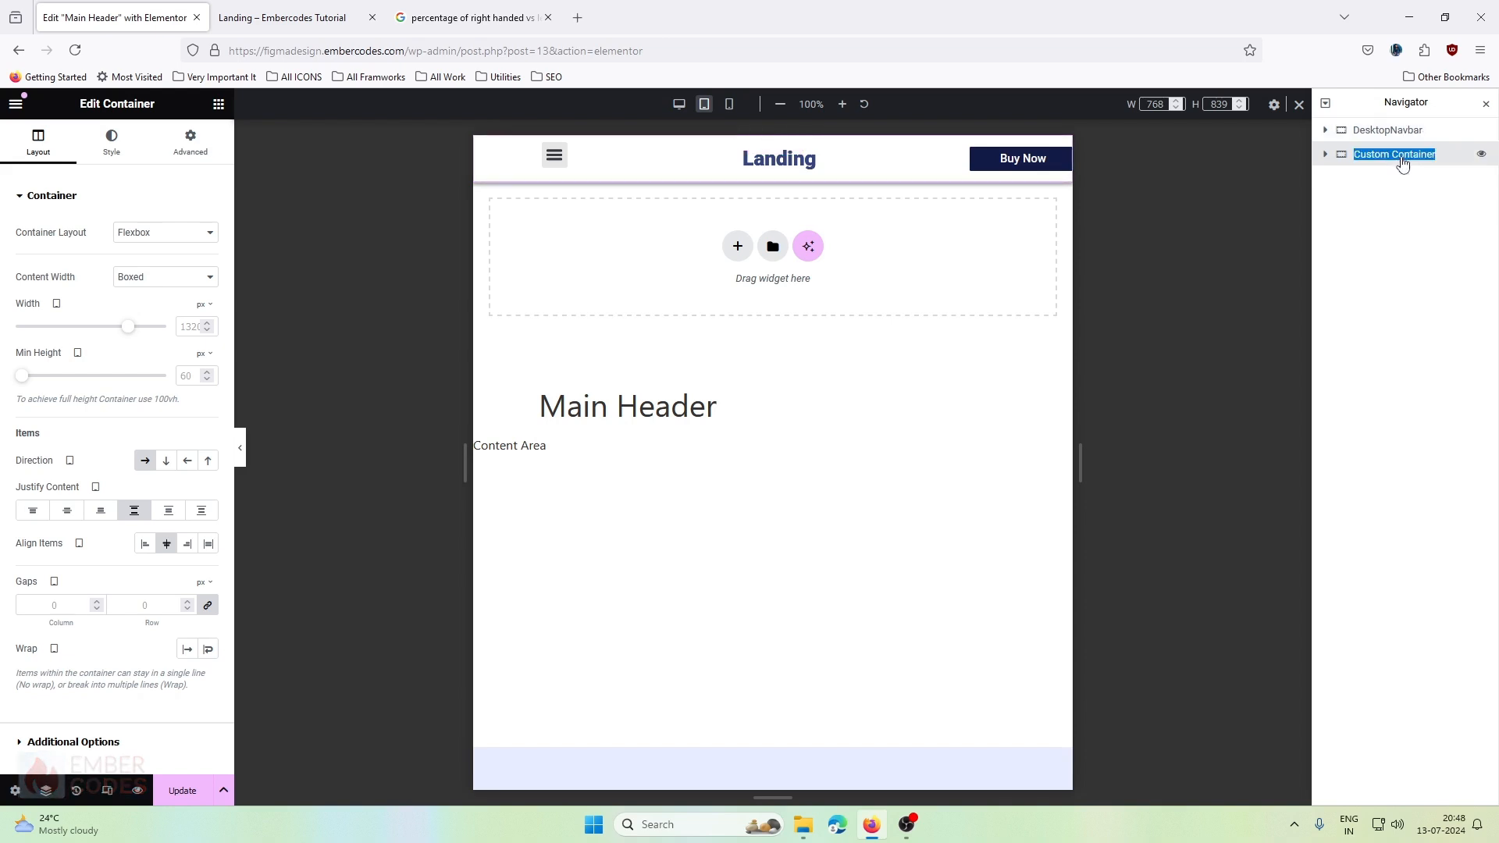
{"action": "type", "text": "MO"}
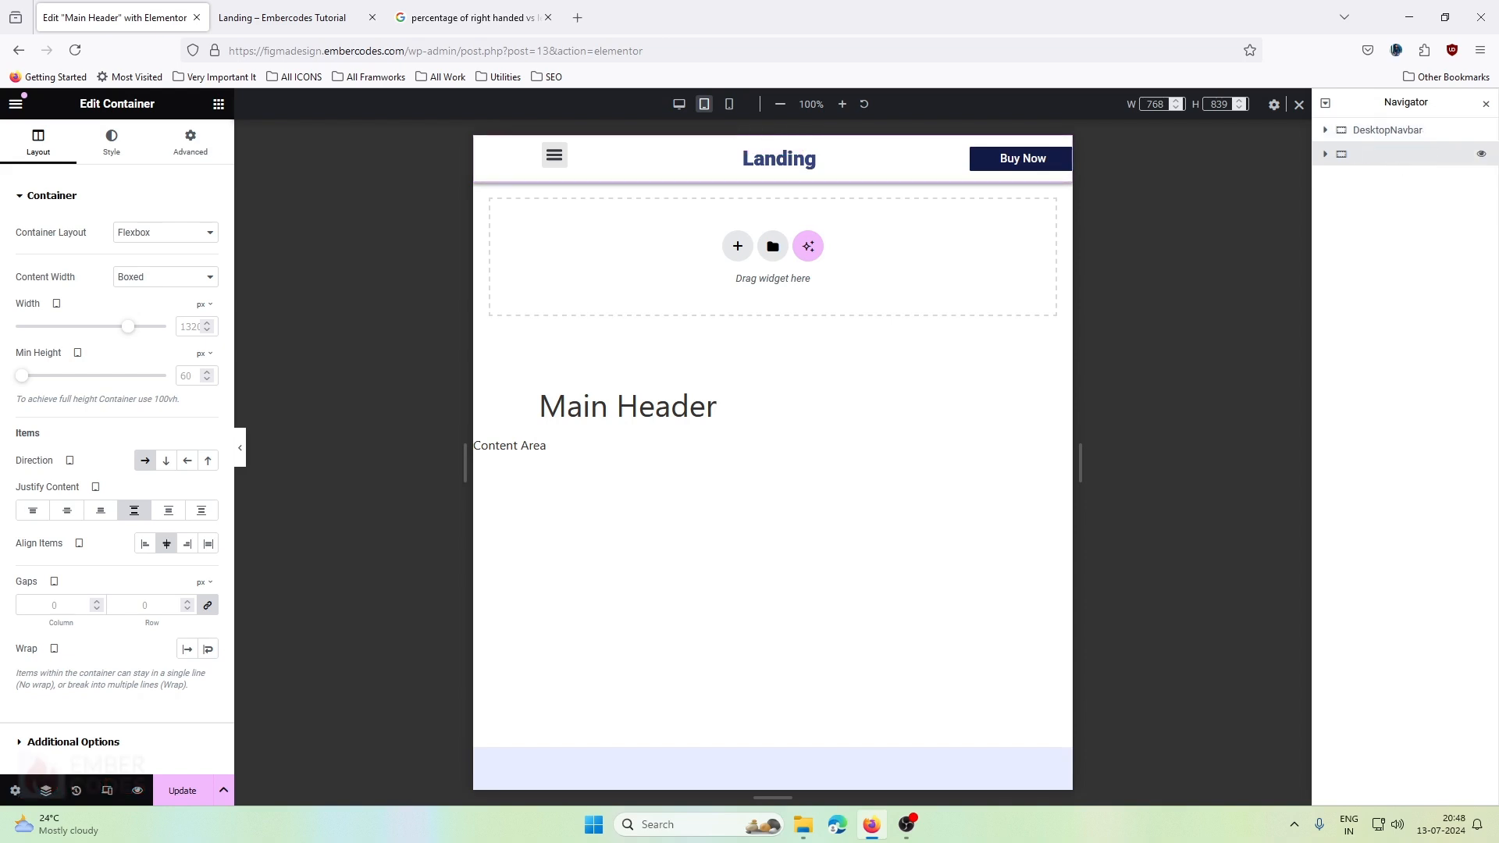
{"action": "type", "text": "bile "}
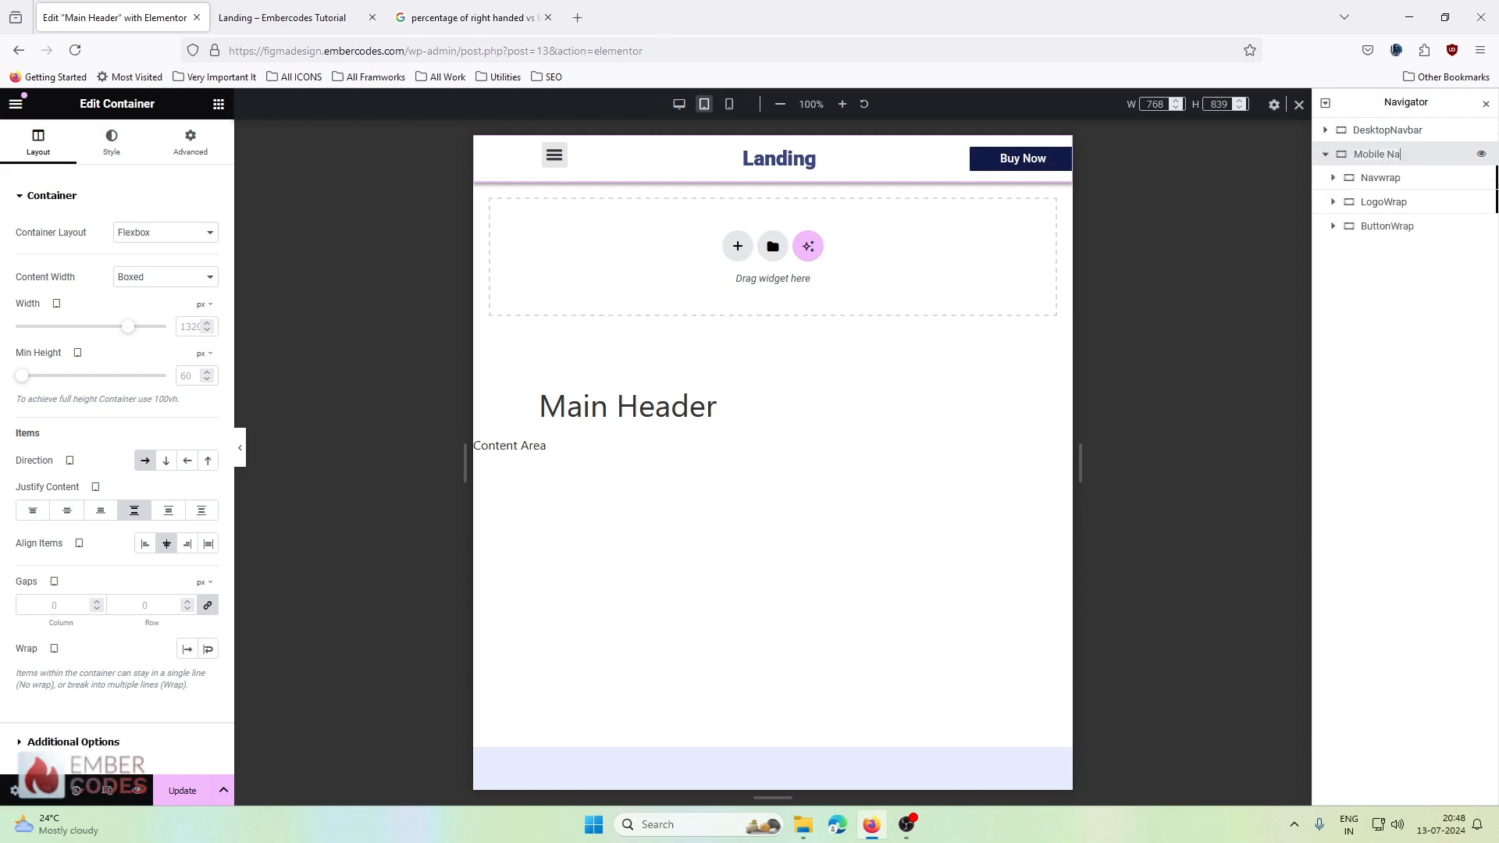
{"action": "type", "text": "Navbar"}
{"action": "key", "text": "Return"}
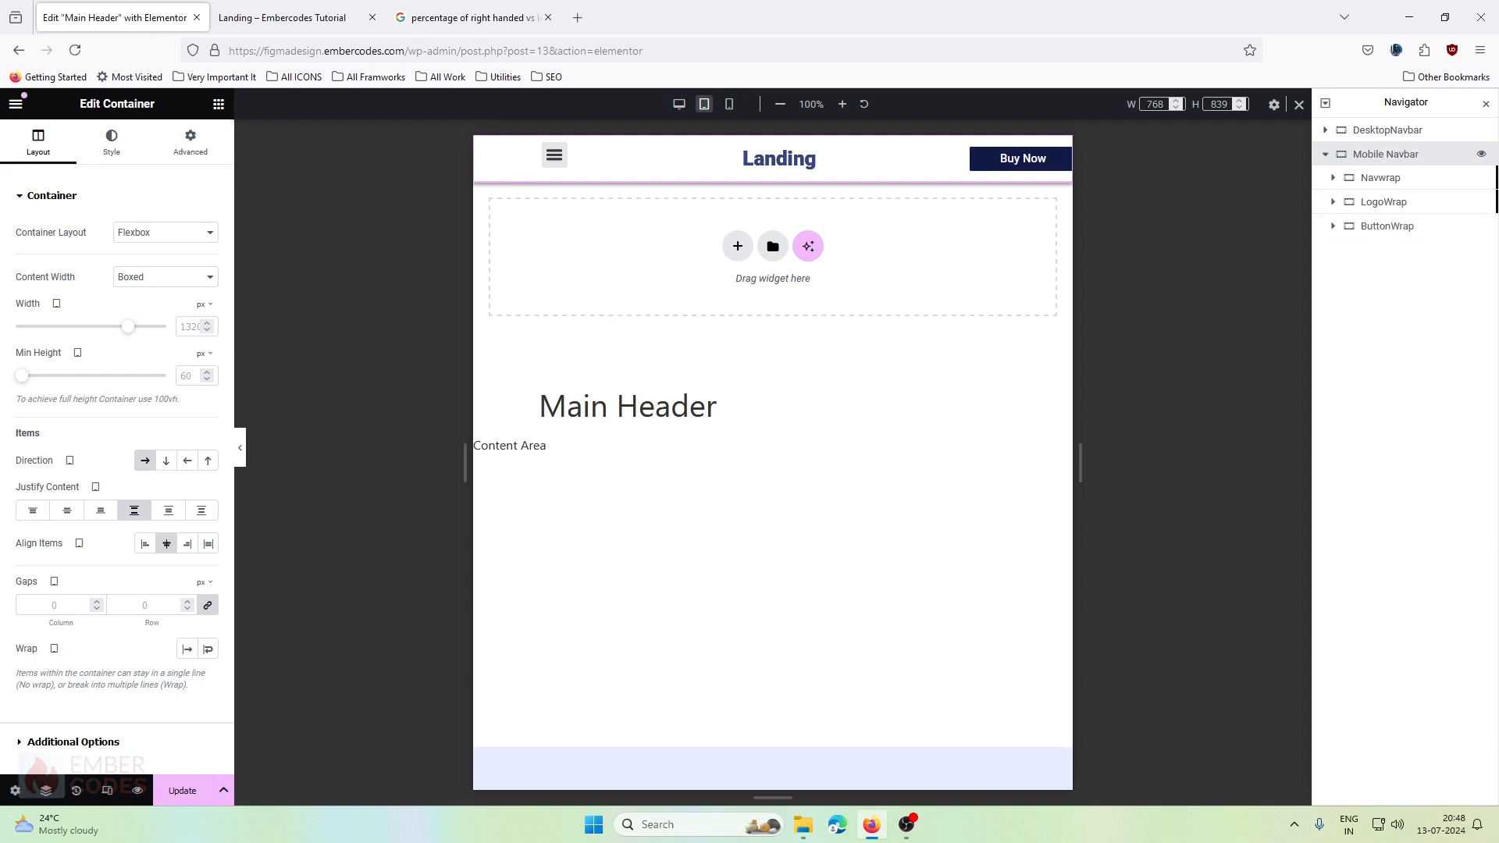
{"action": "left_click", "coordinate": [1326, 156]}
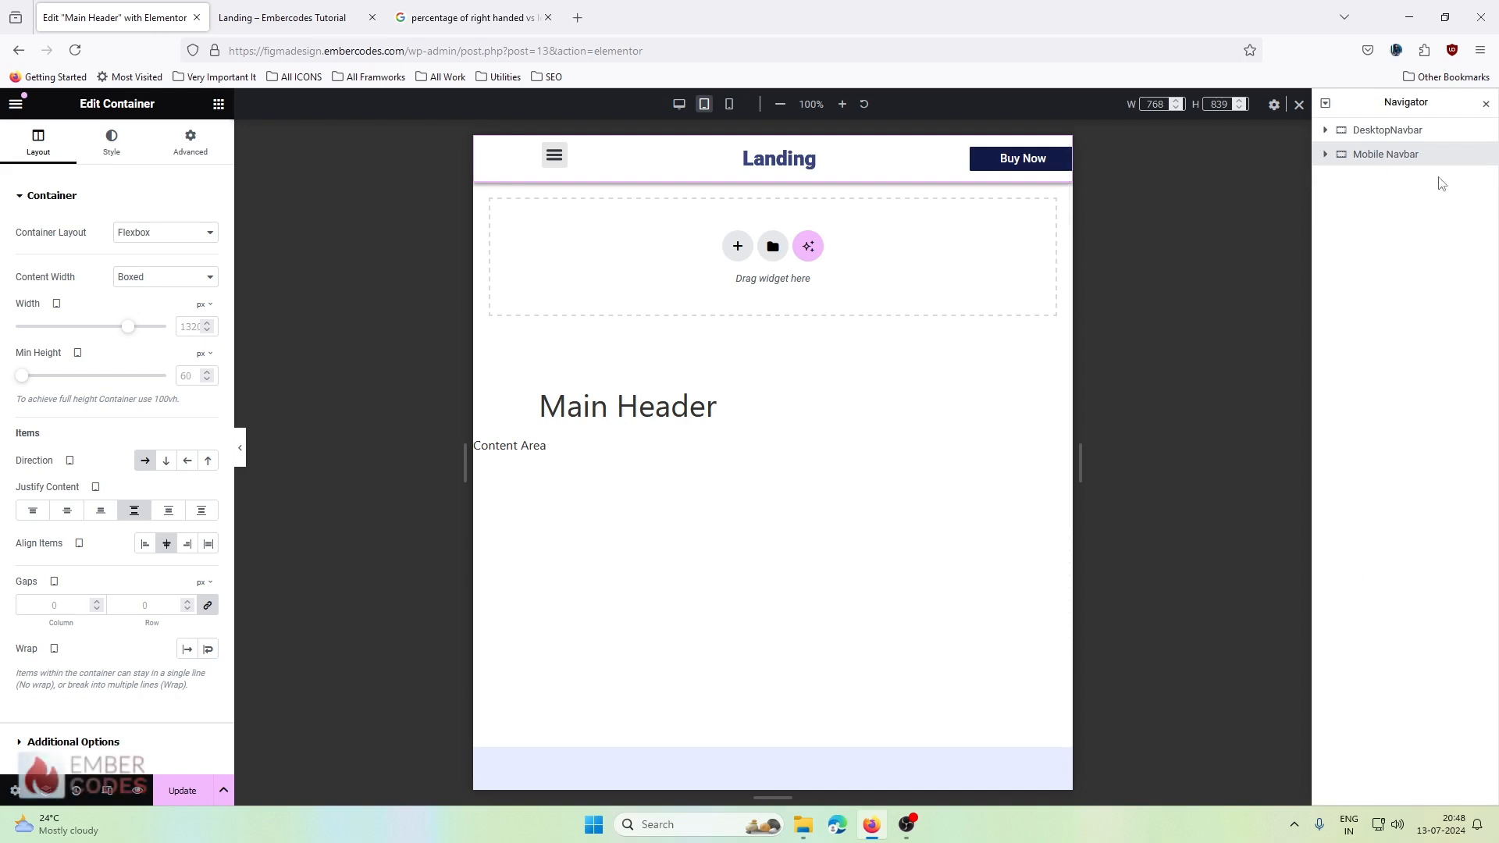
- Return to the desktop preview and open the Mobile Navbar container's responsive visibility settings
{"action": "left_click", "coordinate": [678, 103]}
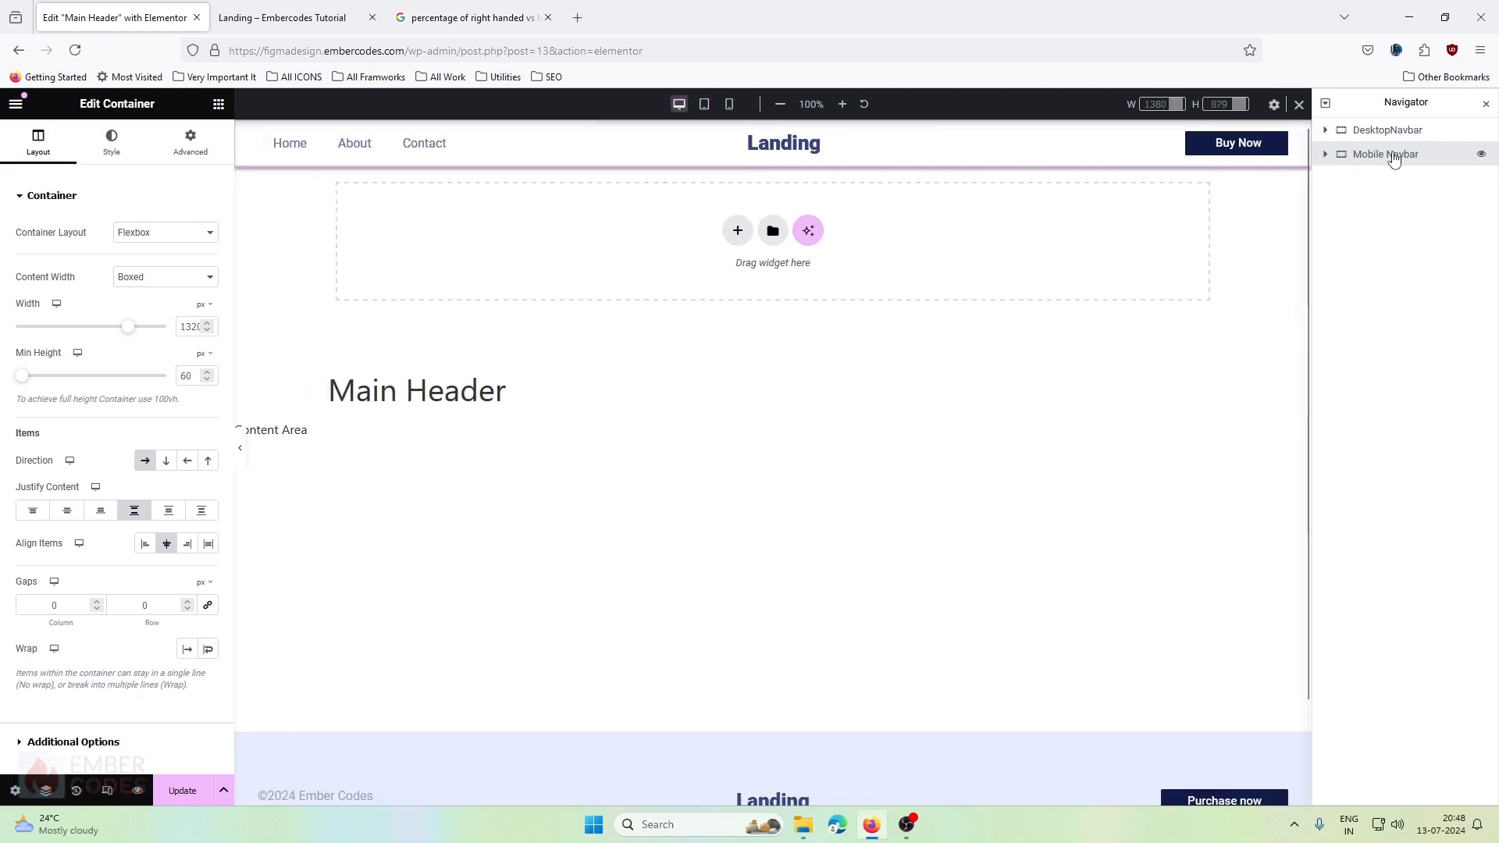
{"action": "left_click", "coordinate": [191, 143]}
{"action": "scroll", "coordinate": [117, 419], "scroll_direction": "down", "scroll_amount": 5}
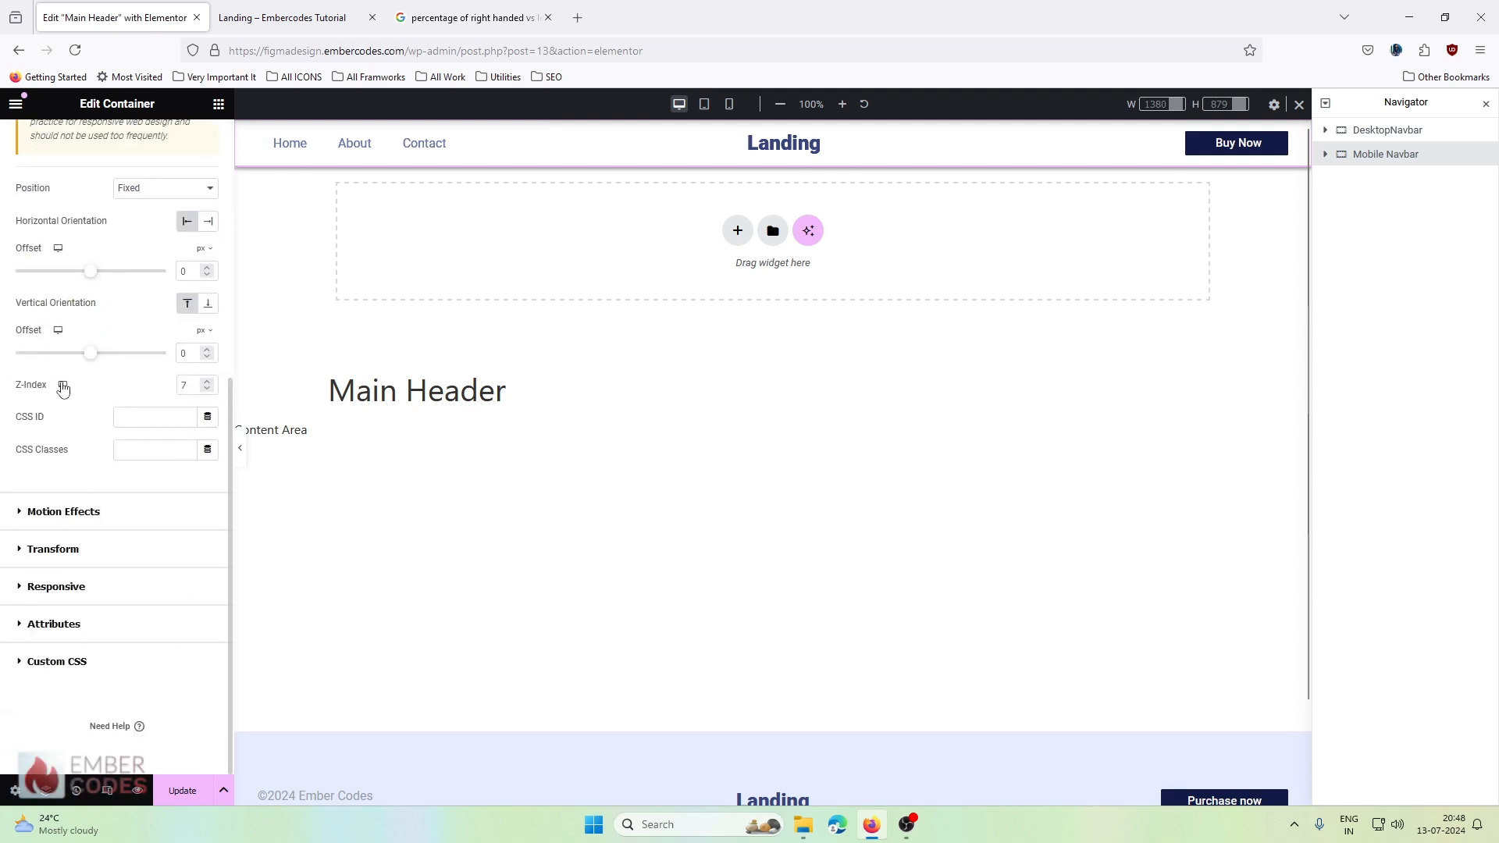
{"action": "scroll", "coordinate": [54, 503], "scroll_direction": "up", "scroll_amount": 5}
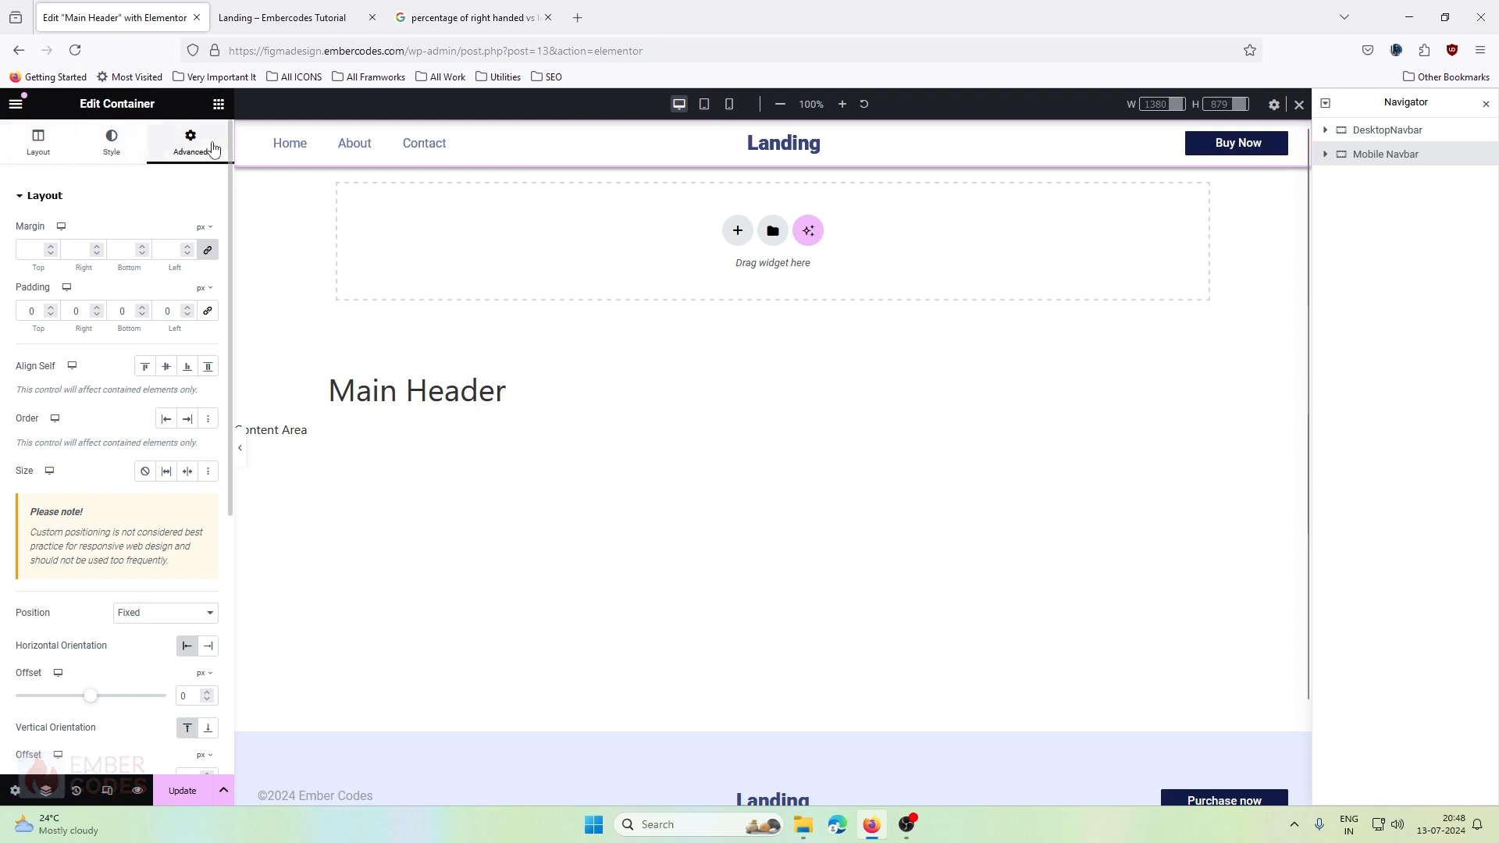
{"action": "scroll", "coordinate": [193, 157], "scroll_direction": "down", "scroll_amount": 5}
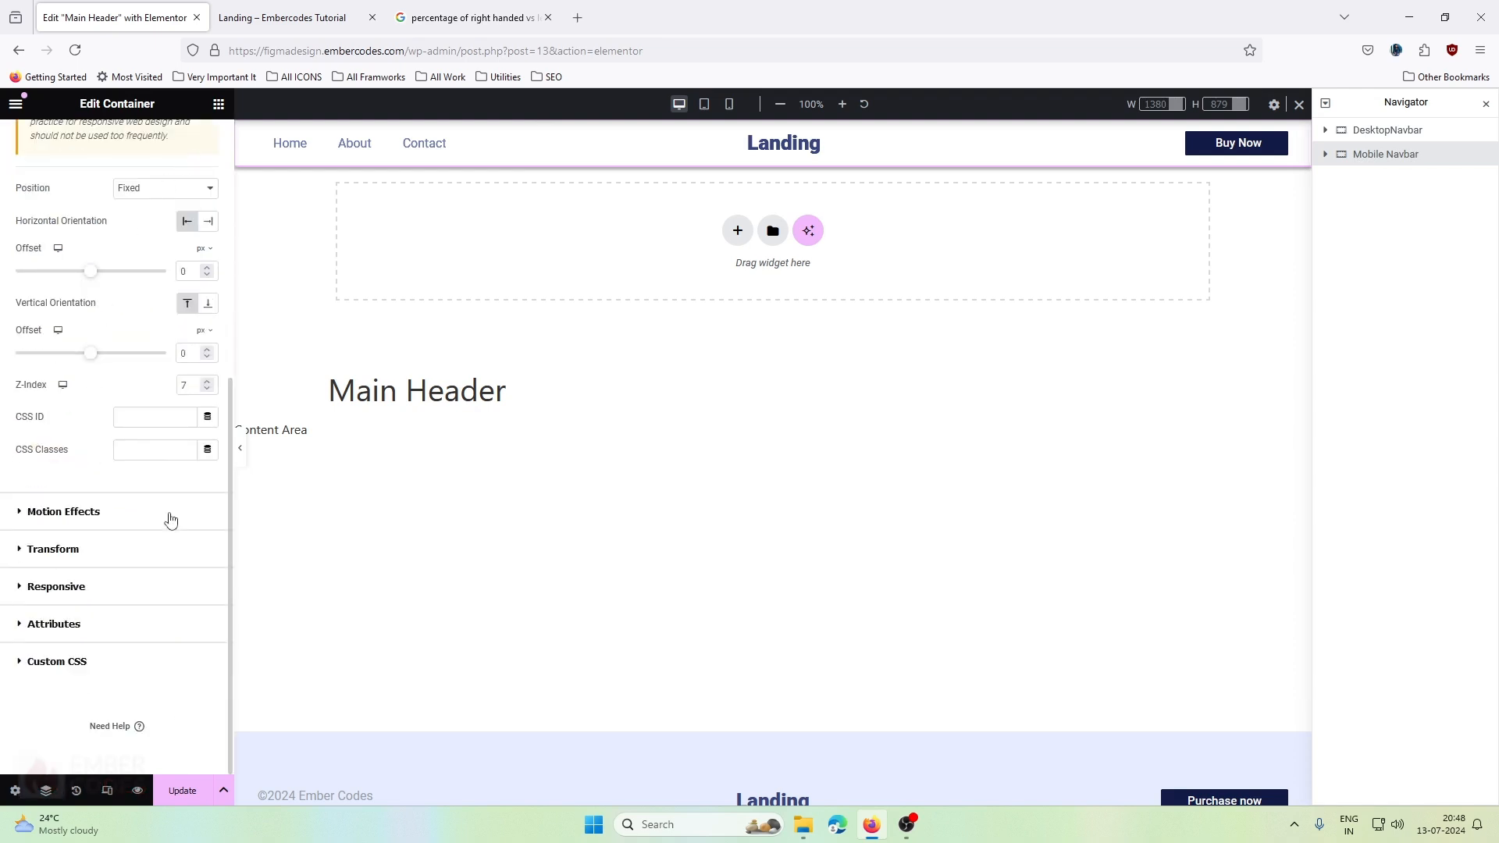
{"action": "left_click", "coordinate": [46, 593]}
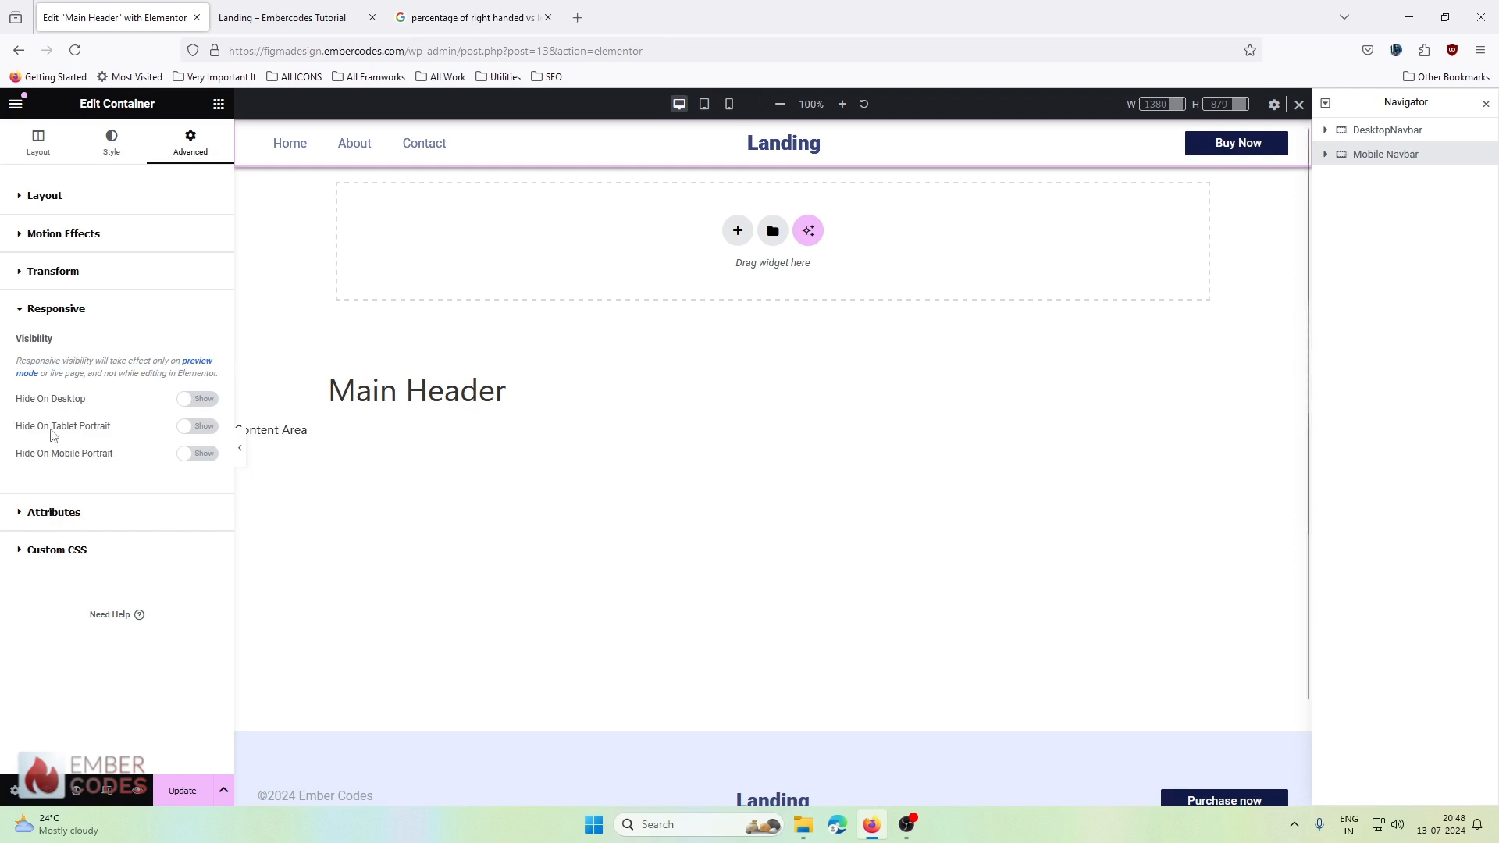
{"action": "left_click", "coordinate": [199, 426]}
{"action": "left_click", "coordinate": [193, 459]}
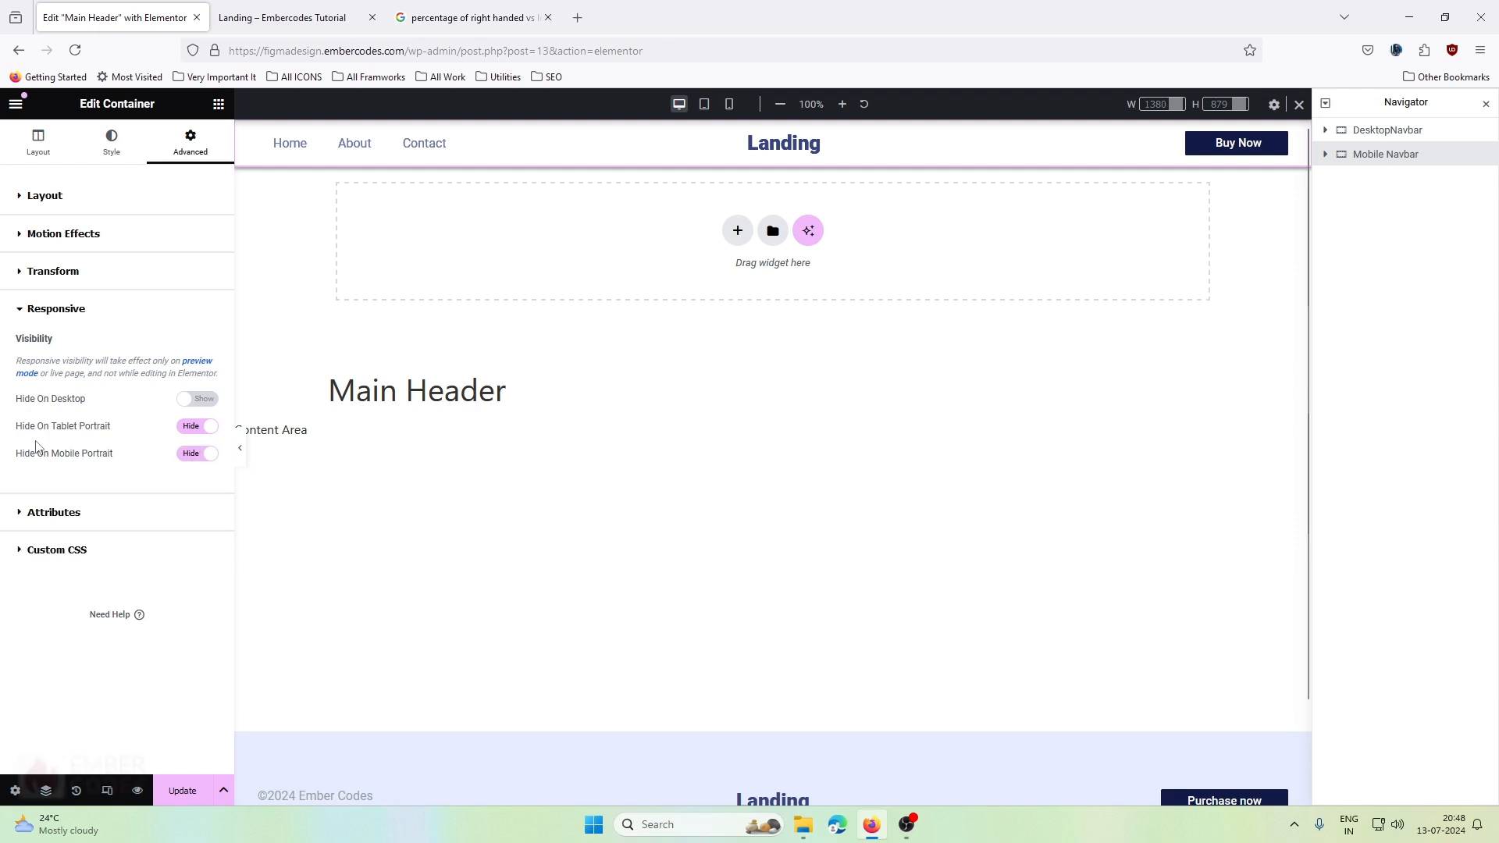
{"action": "left_click", "coordinate": [193, 426]}
{"action": "left_click", "coordinate": [192, 456]}
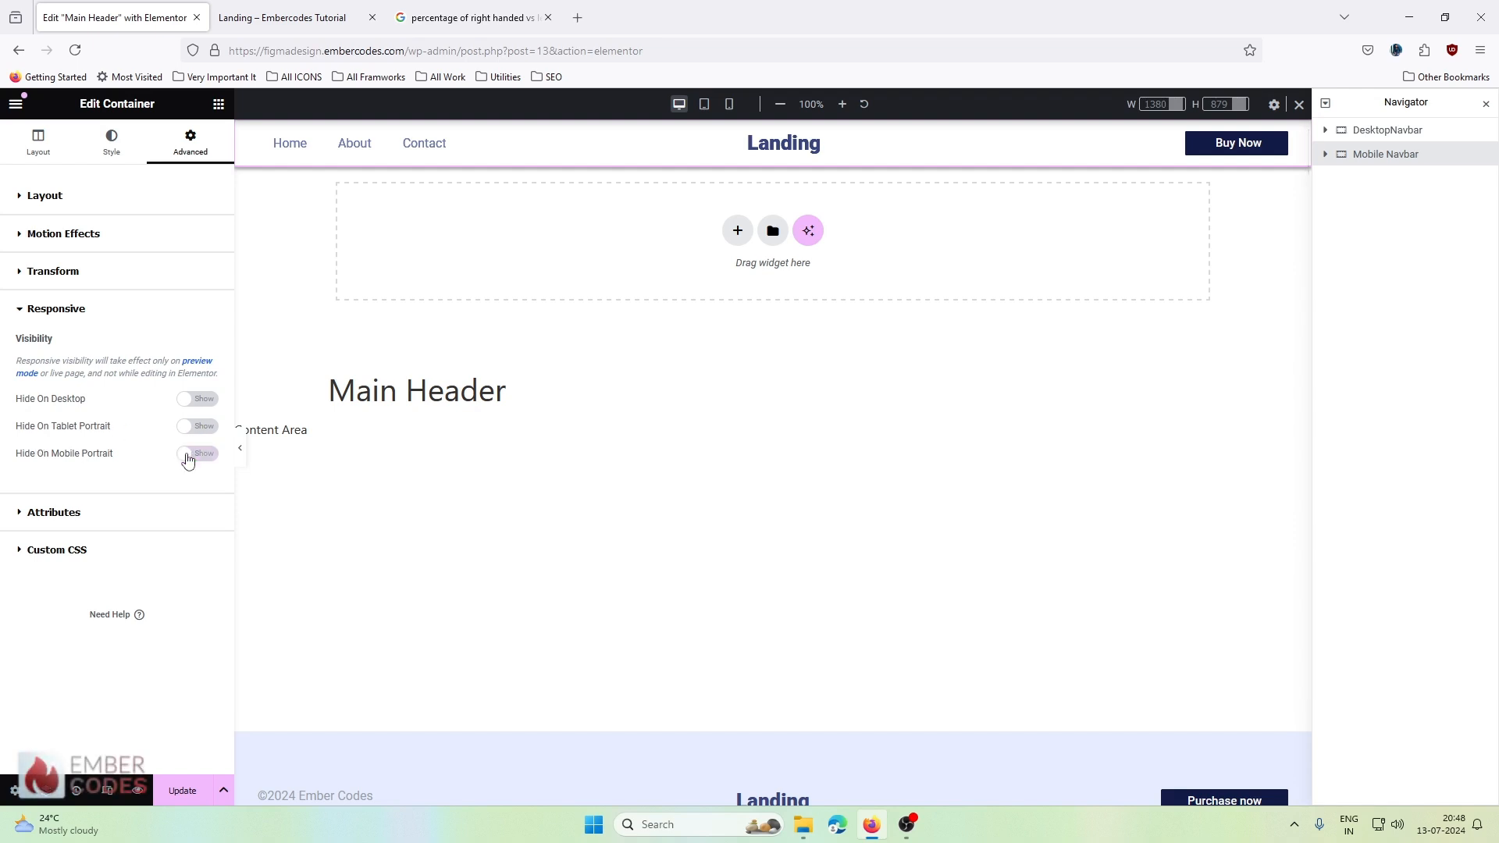
- Hide the Mobile Navbar container on desktop
{"action": "left_click", "coordinate": [201, 399]}
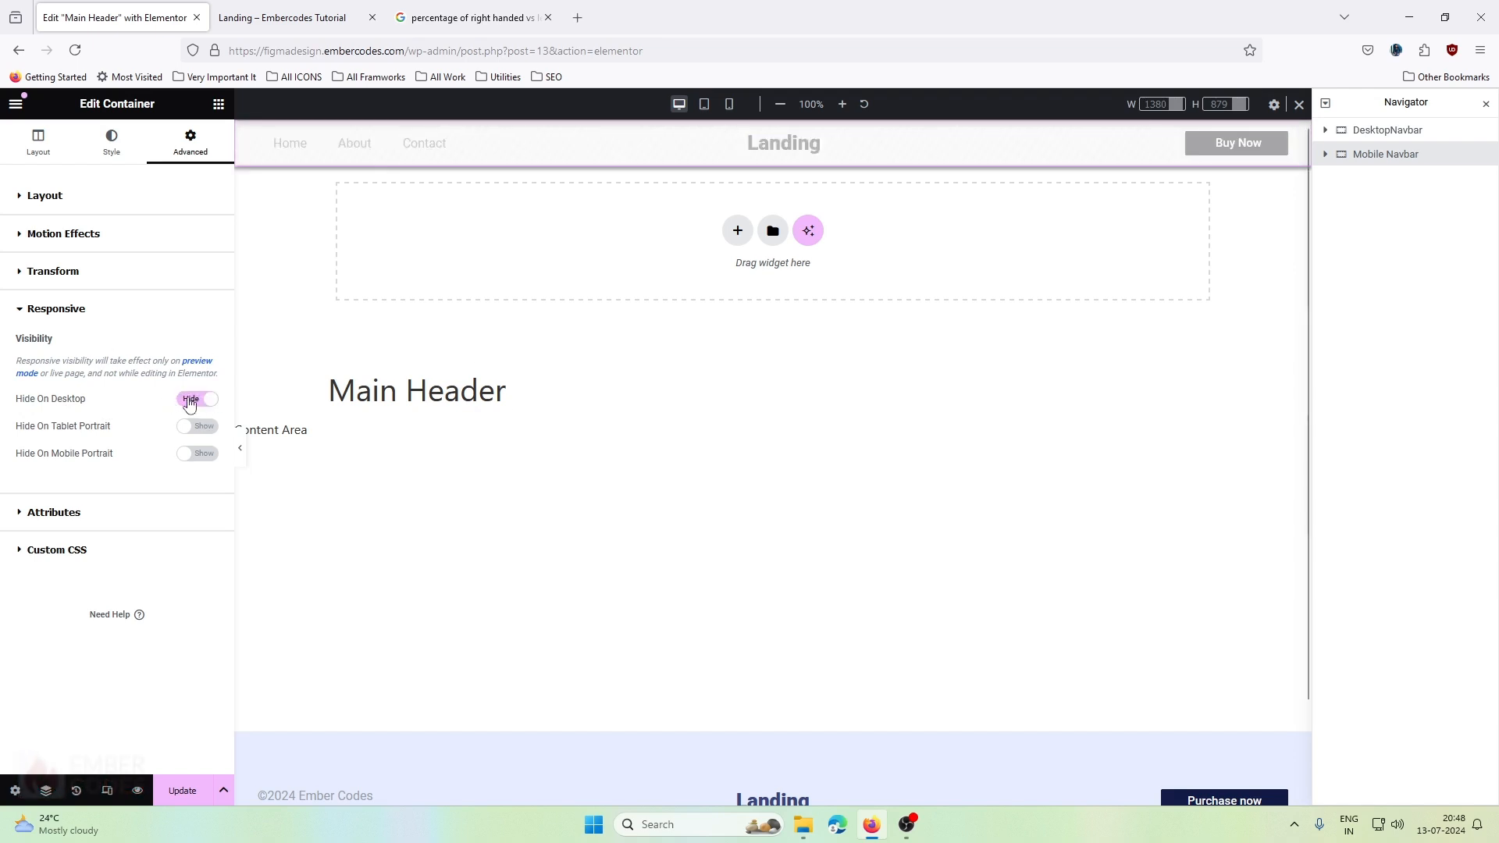
{"action": "left_click", "coordinate": [1375, 134]}
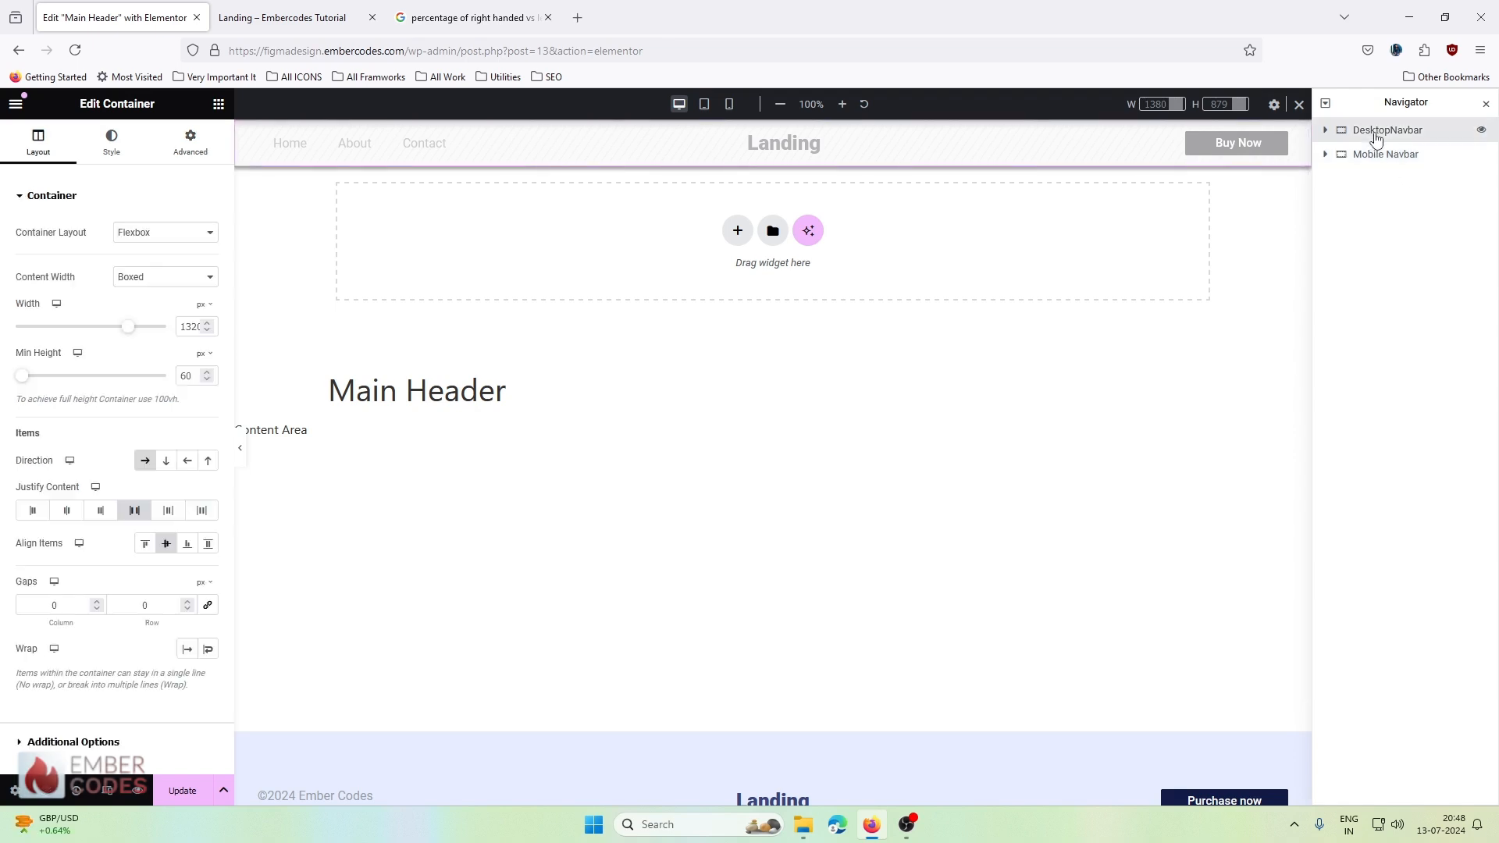
{"action": "left_click", "coordinate": [1375, 153]}
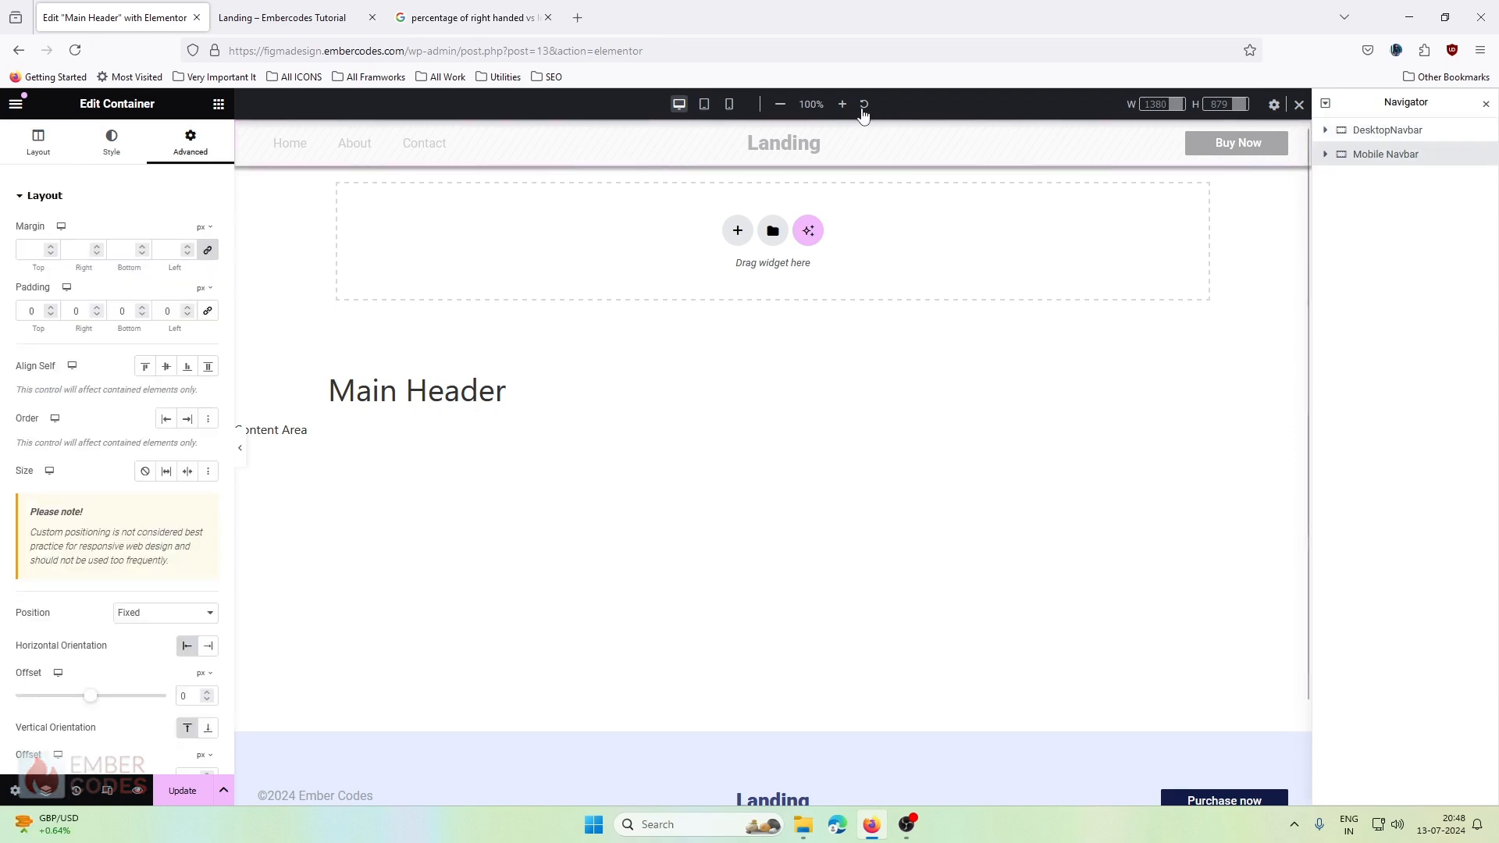
- Switch to the tablet preview and hide the DesktopNavbar container on tablet portrait and mobile portrait
{"action": "left_click", "coordinate": [704, 104]}
{"action": "left_click", "coordinate": [1398, 130]}
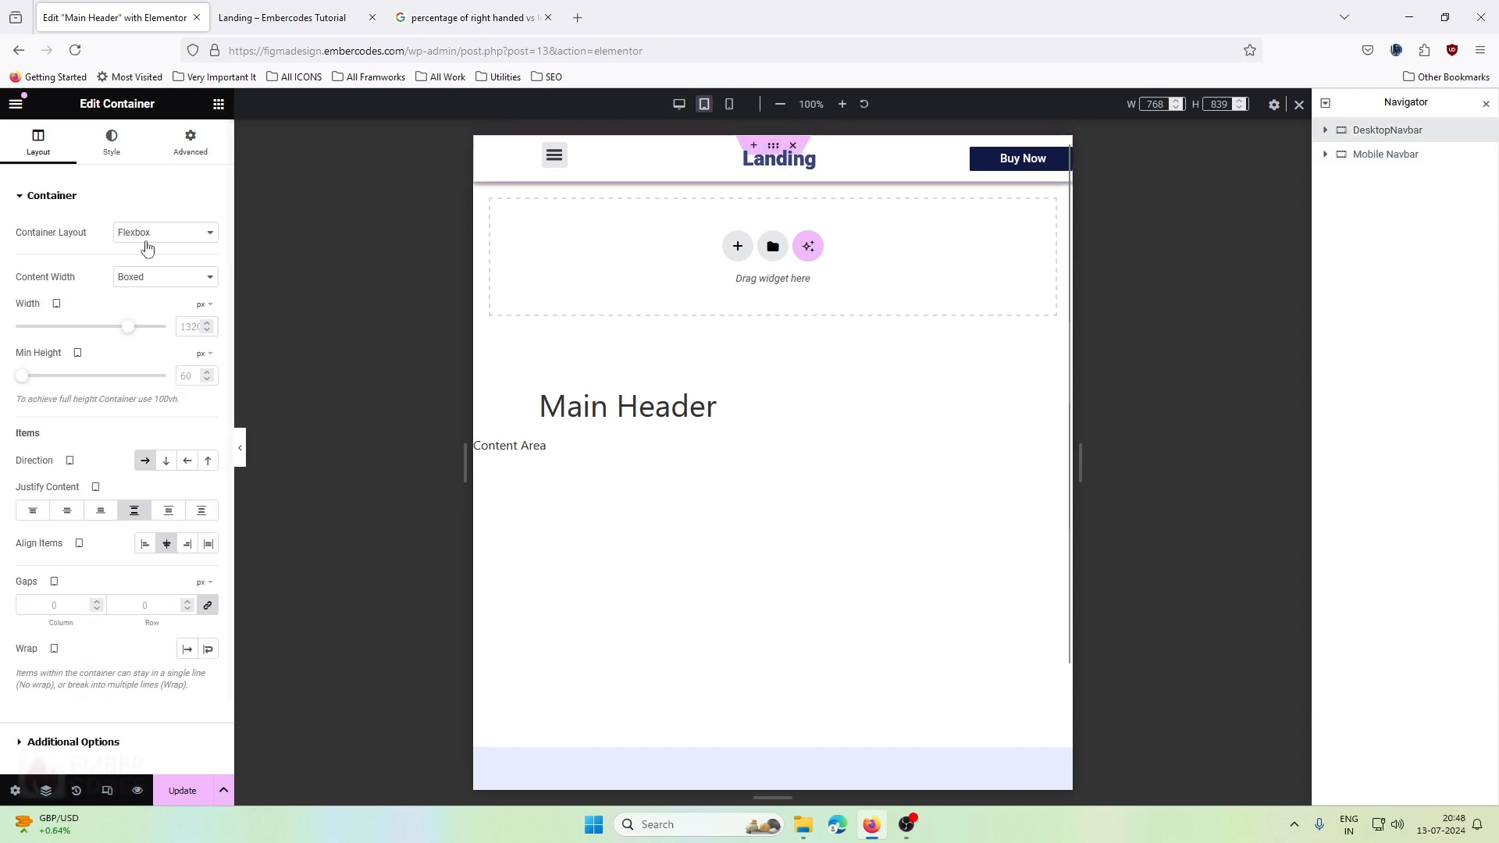
{"action": "left_click", "coordinate": [173, 150]}
{"action": "scroll", "coordinate": [140, 394], "scroll_direction": "down", "scroll_amount": 5}
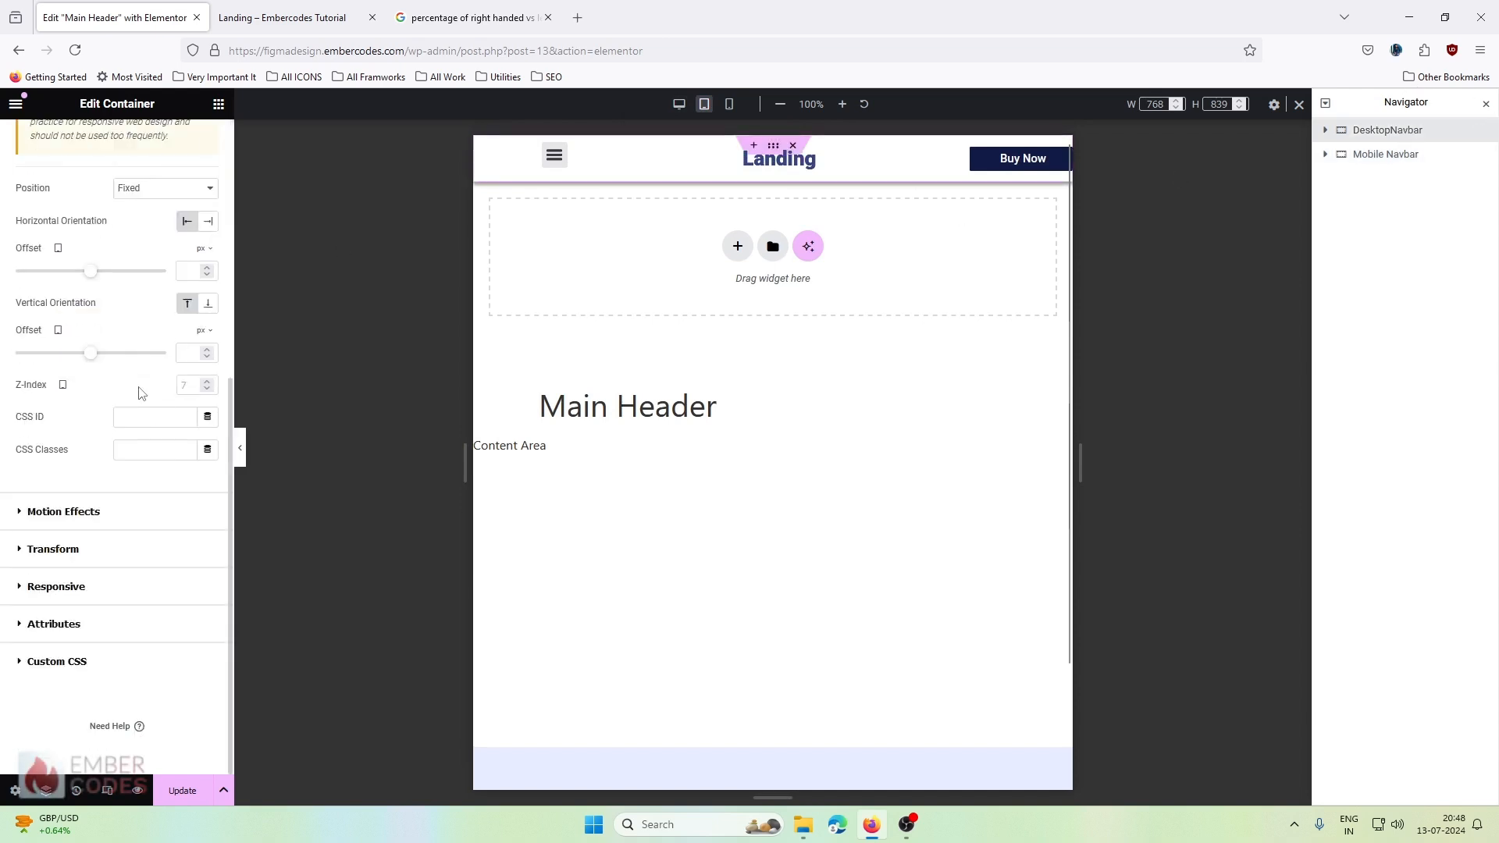
{"action": "left_click", "coordinate": [88, 596]}
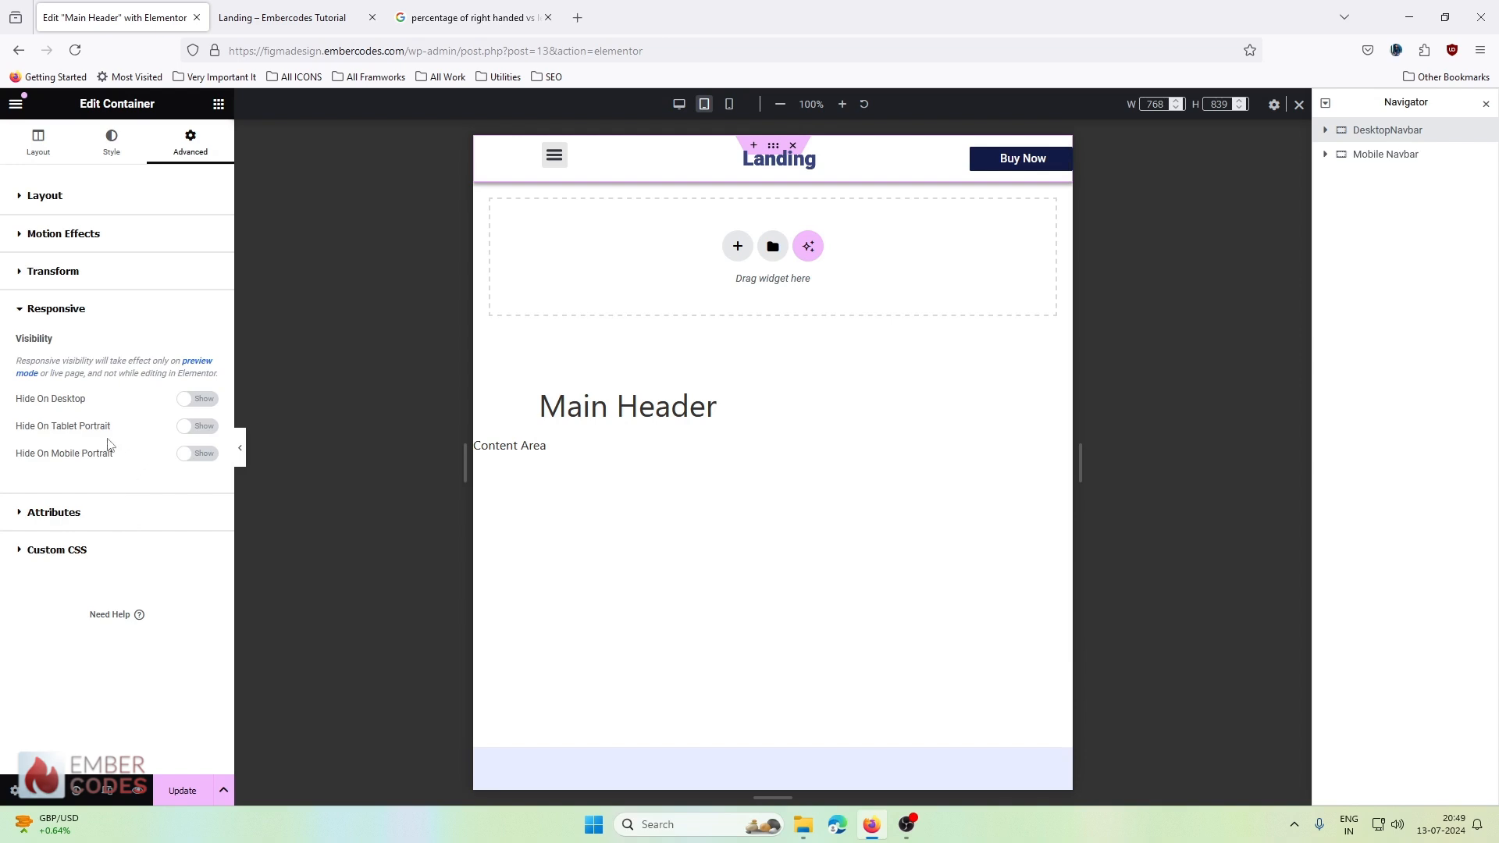
{"action": "left_click", "coordinate": [207, 430]}
{"action": "left_click", "coordinate": [200, 453]}
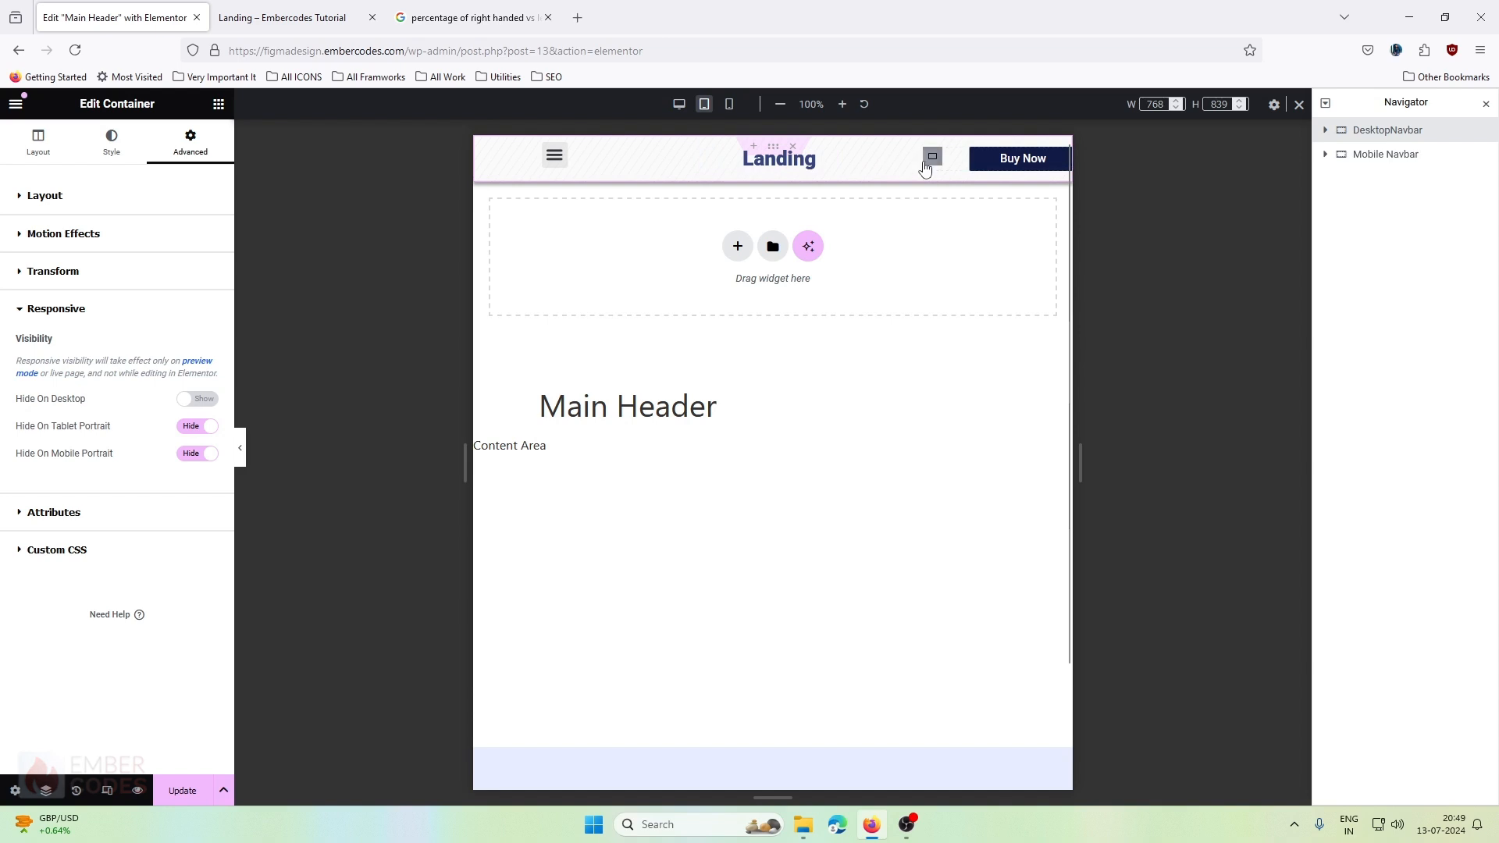
- Move Navwrap below ButtonWrap inside Mobile Navbar and check the new order in the desktop preview
{"action": "left_click_drag", "start_coordinate": [932, 158], "coordinate": [974, 166]}
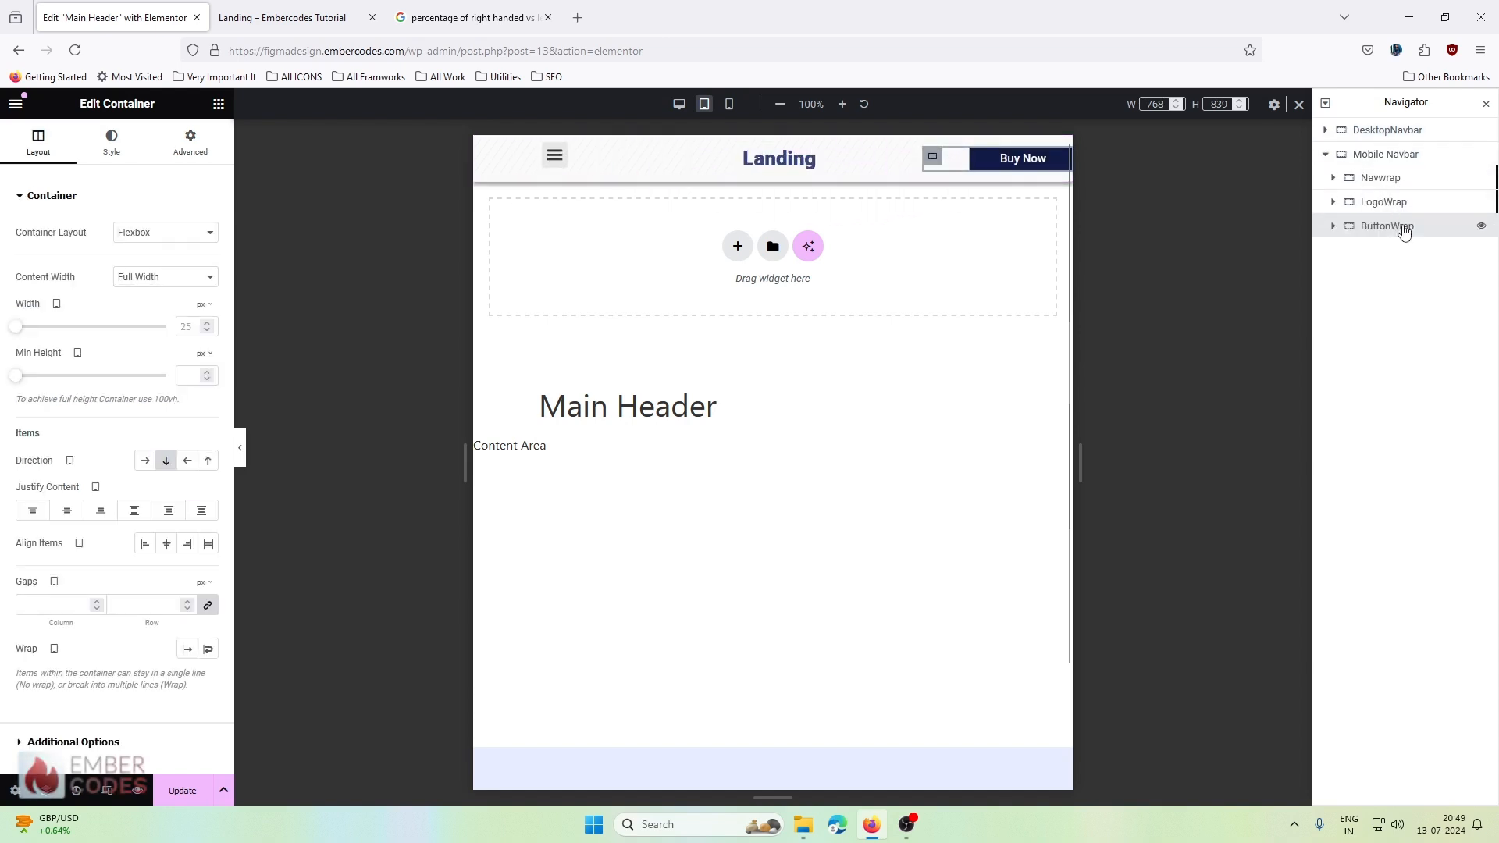
{"action": "left_click_drag", "start_coordinate": [1400, 204], "coordinate": [1404, 239]}
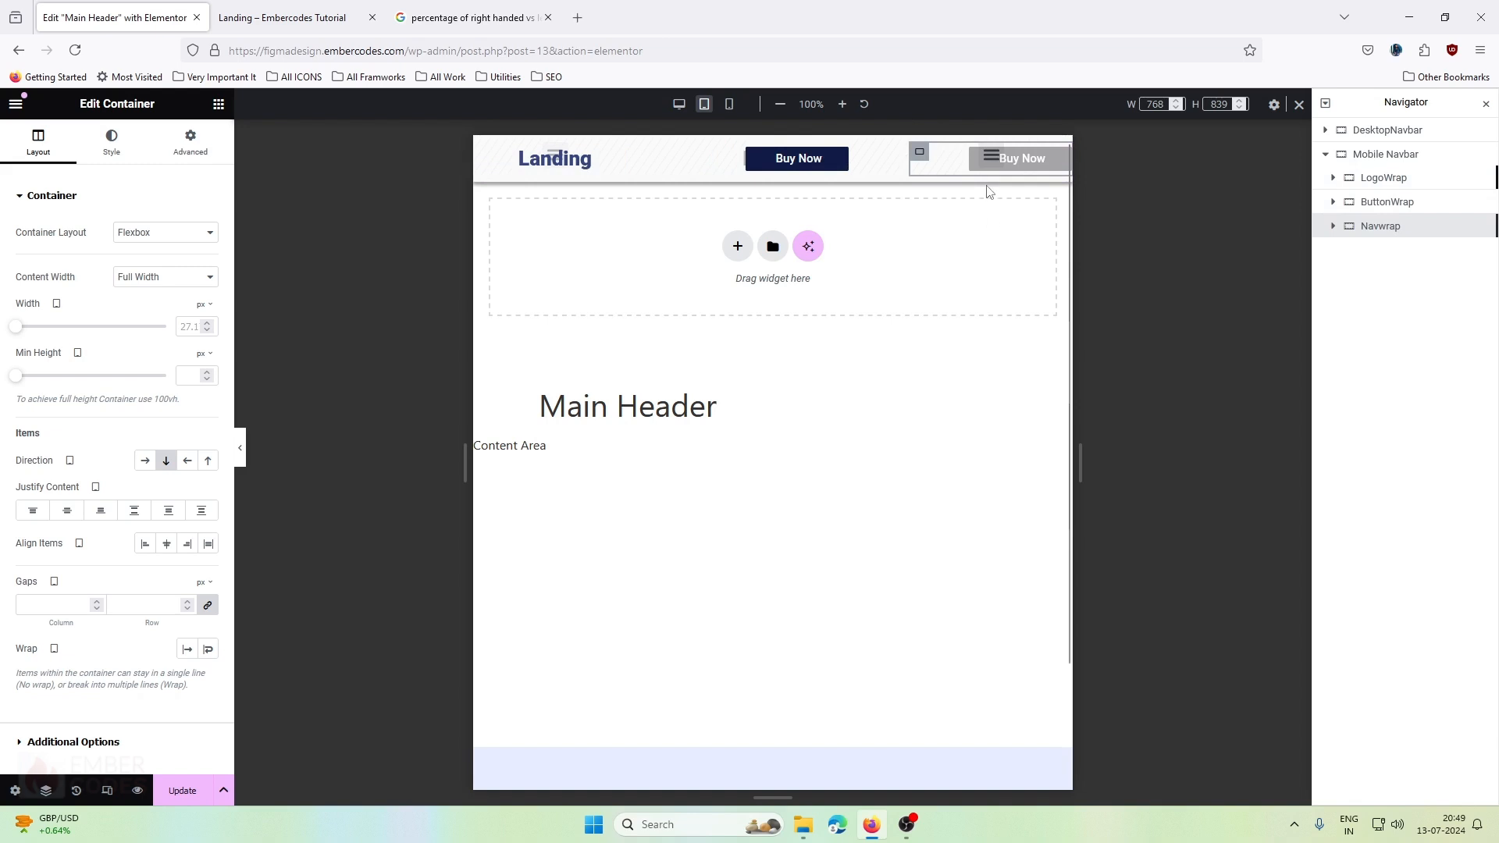
{"action": "left_click", "coordinate": [679, 104]}
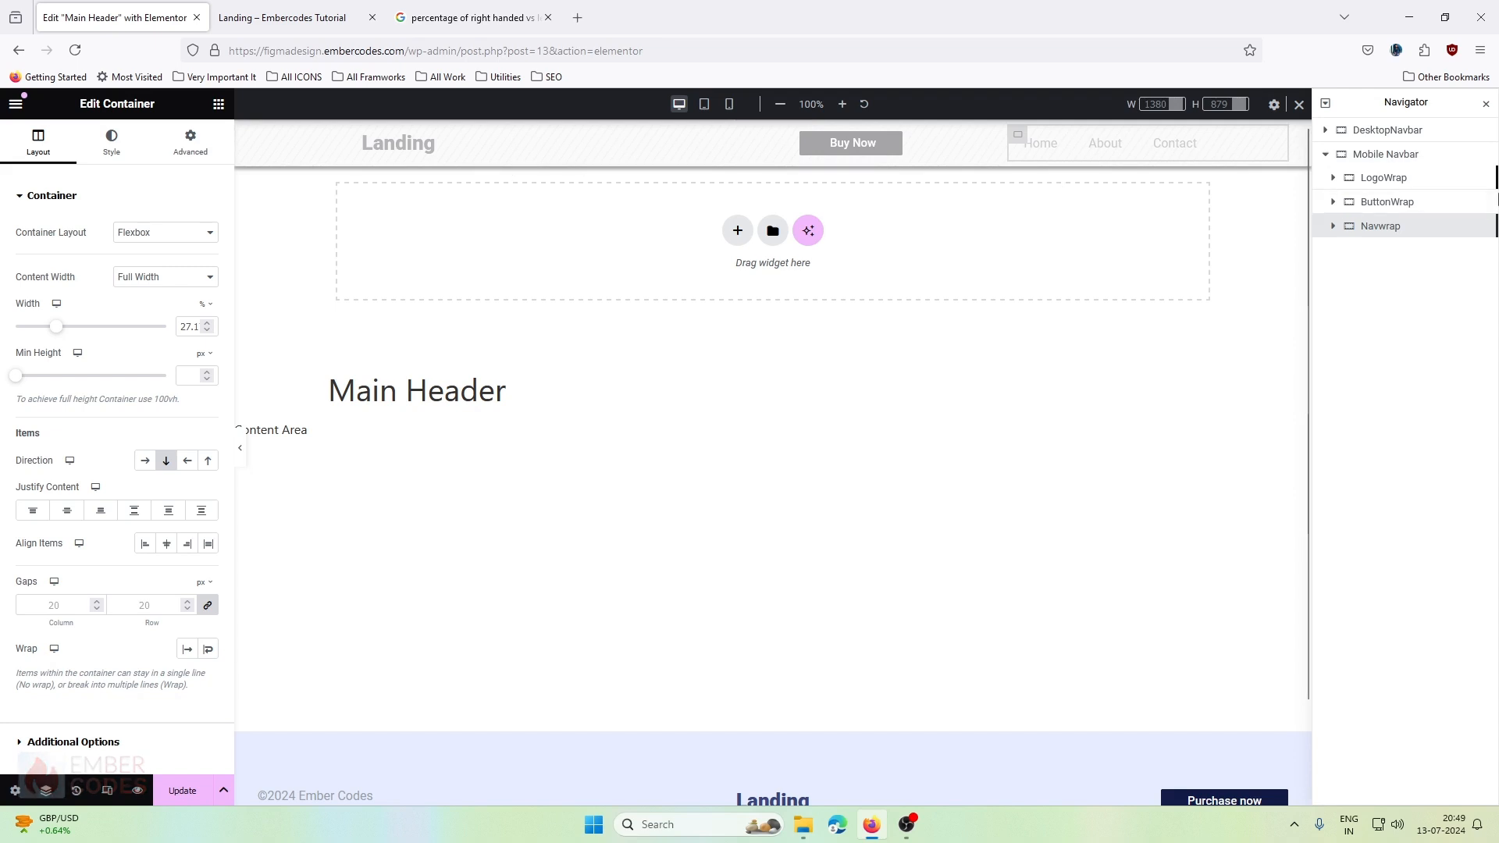
- Set the position of both the DesktopNavbar and Mobile Navbar containers to Default
{"action": "left_click", "coordinate": [1390, 131]}
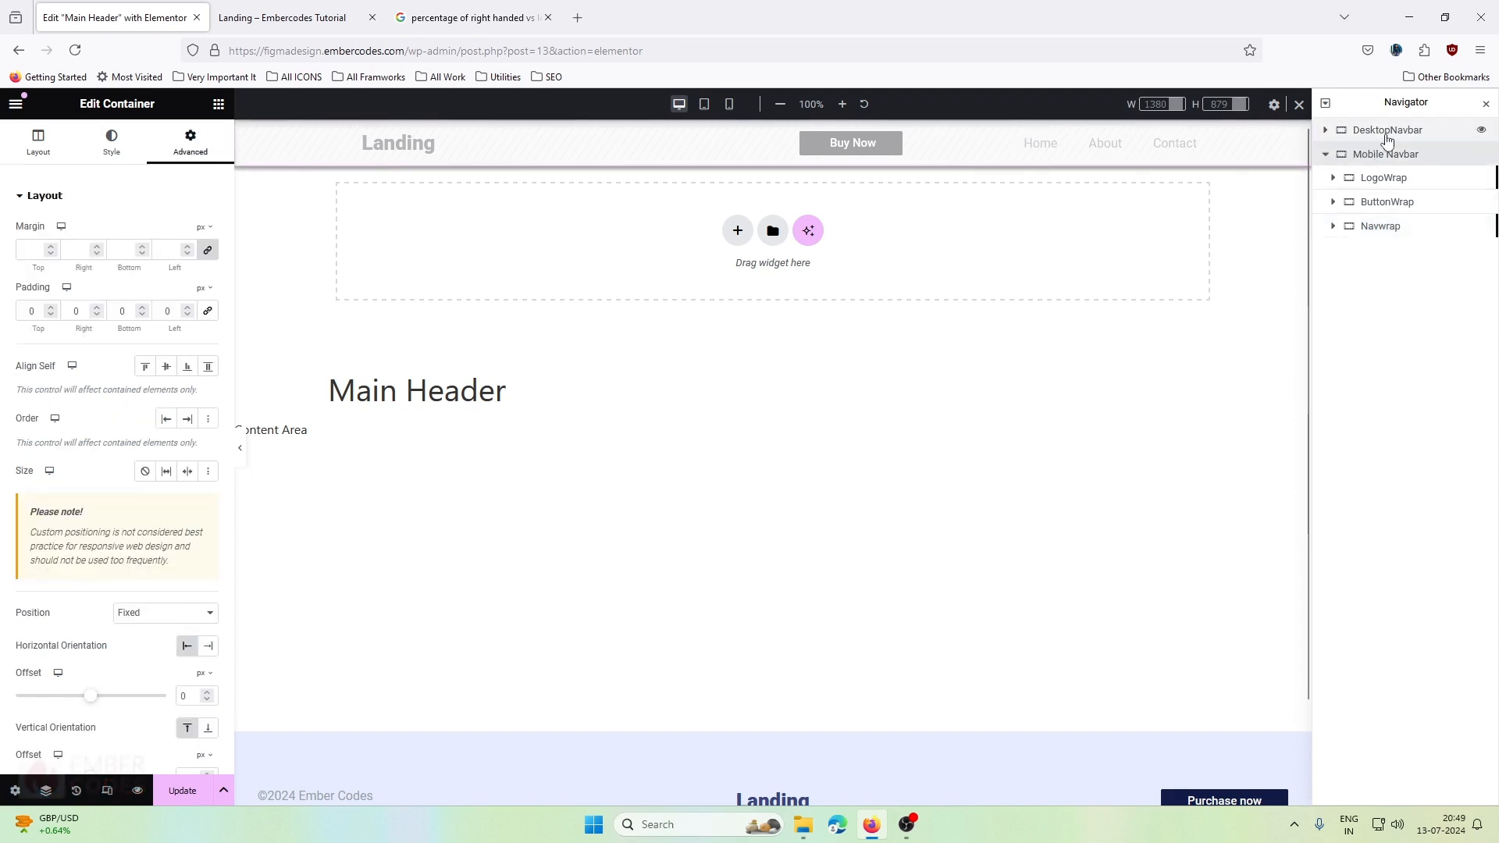
{"action": "scroll", "coordinate": [101, 497], "scroll_direction": "down", "scroll_amount": 2}
{"action": "left_click", "coordinate": [137, 457]}
{"action": "left_click", "coordinate": [145, 478]}
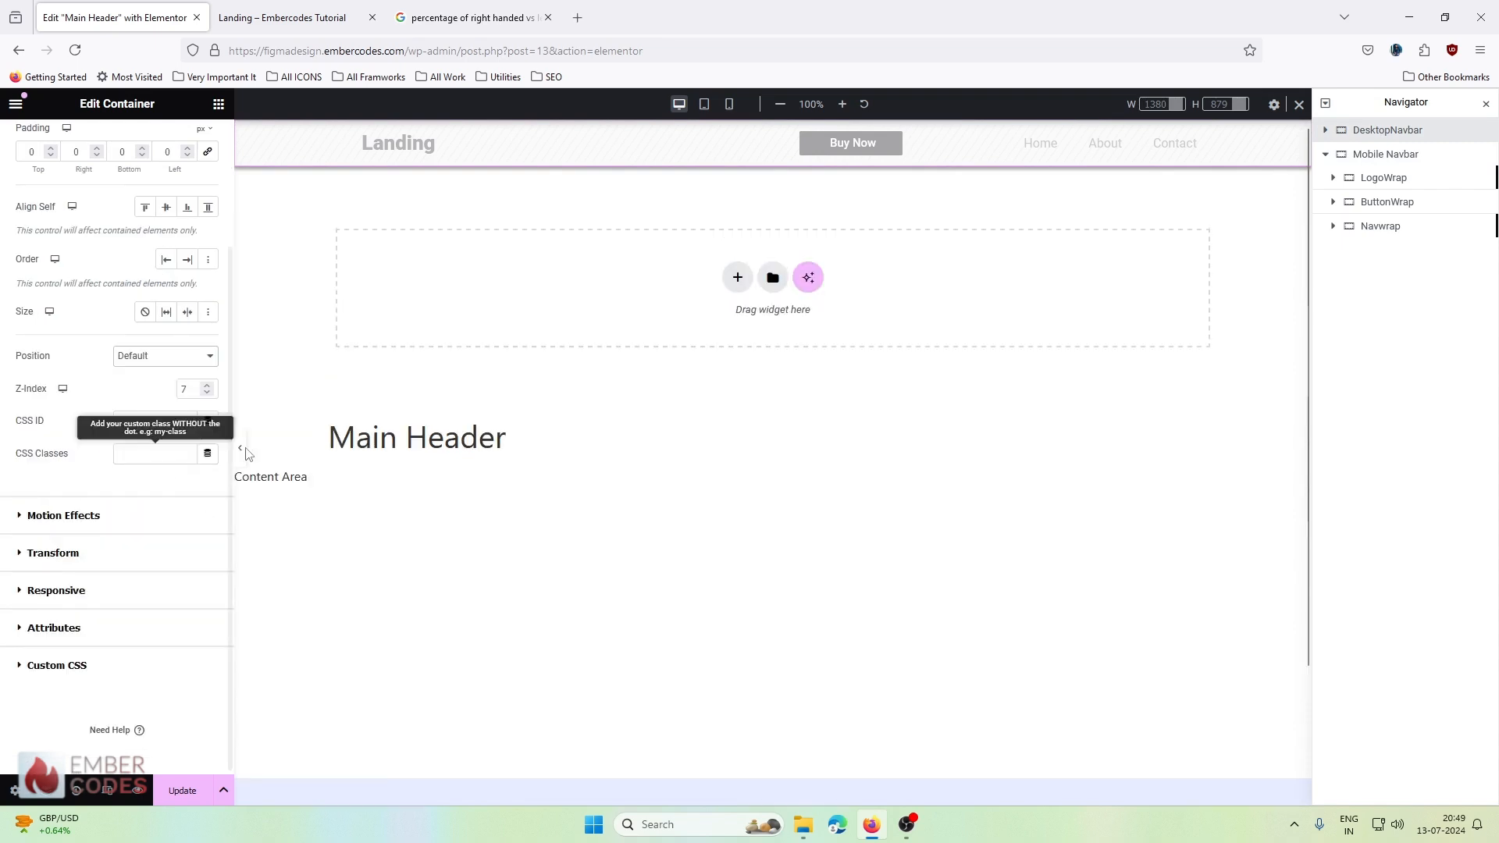
{"action": "left_click", "coordinate": [1394, 154]}
{"action": "left_click", "coordinate": [142, 613]}
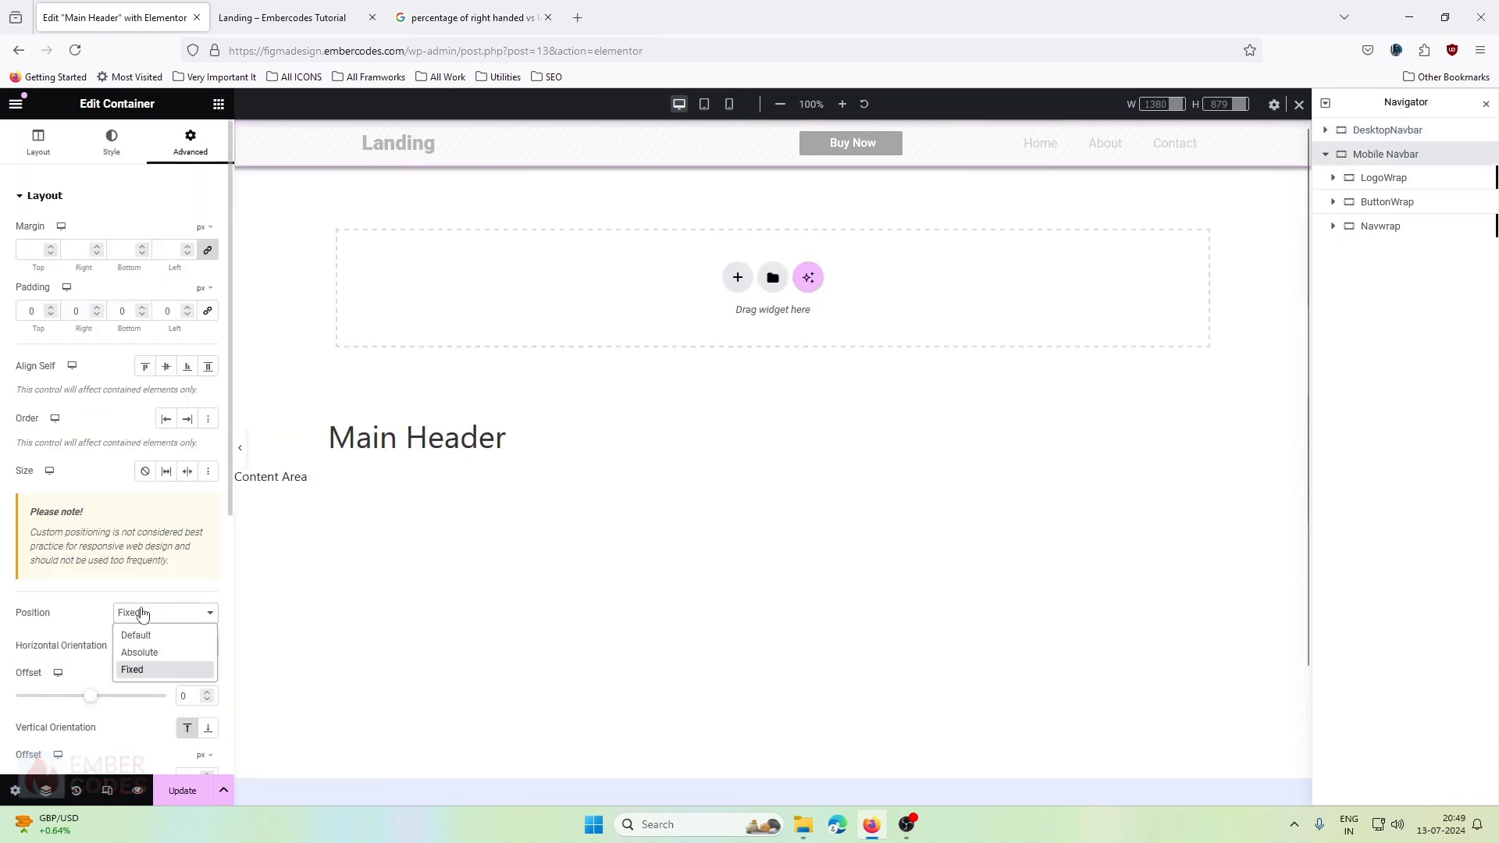
{"action": "left_click", "coordinate": [139, 636]}
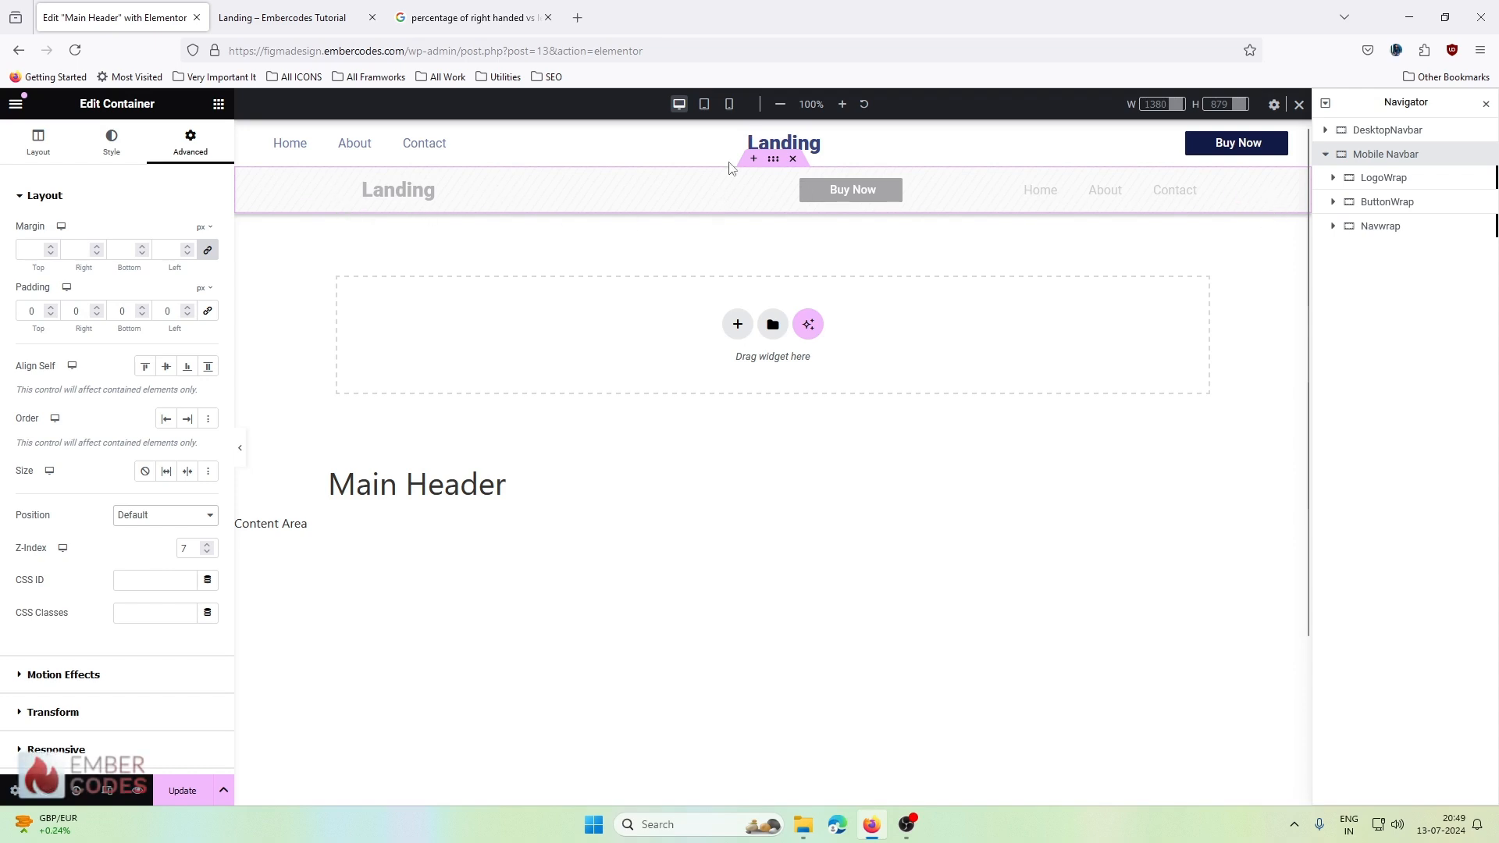
- Save the header after checking it in the tablet preview, and examine the navbar on the reloaded live Landing page
{"action": "left_click", "coordinate": [704, 105]}
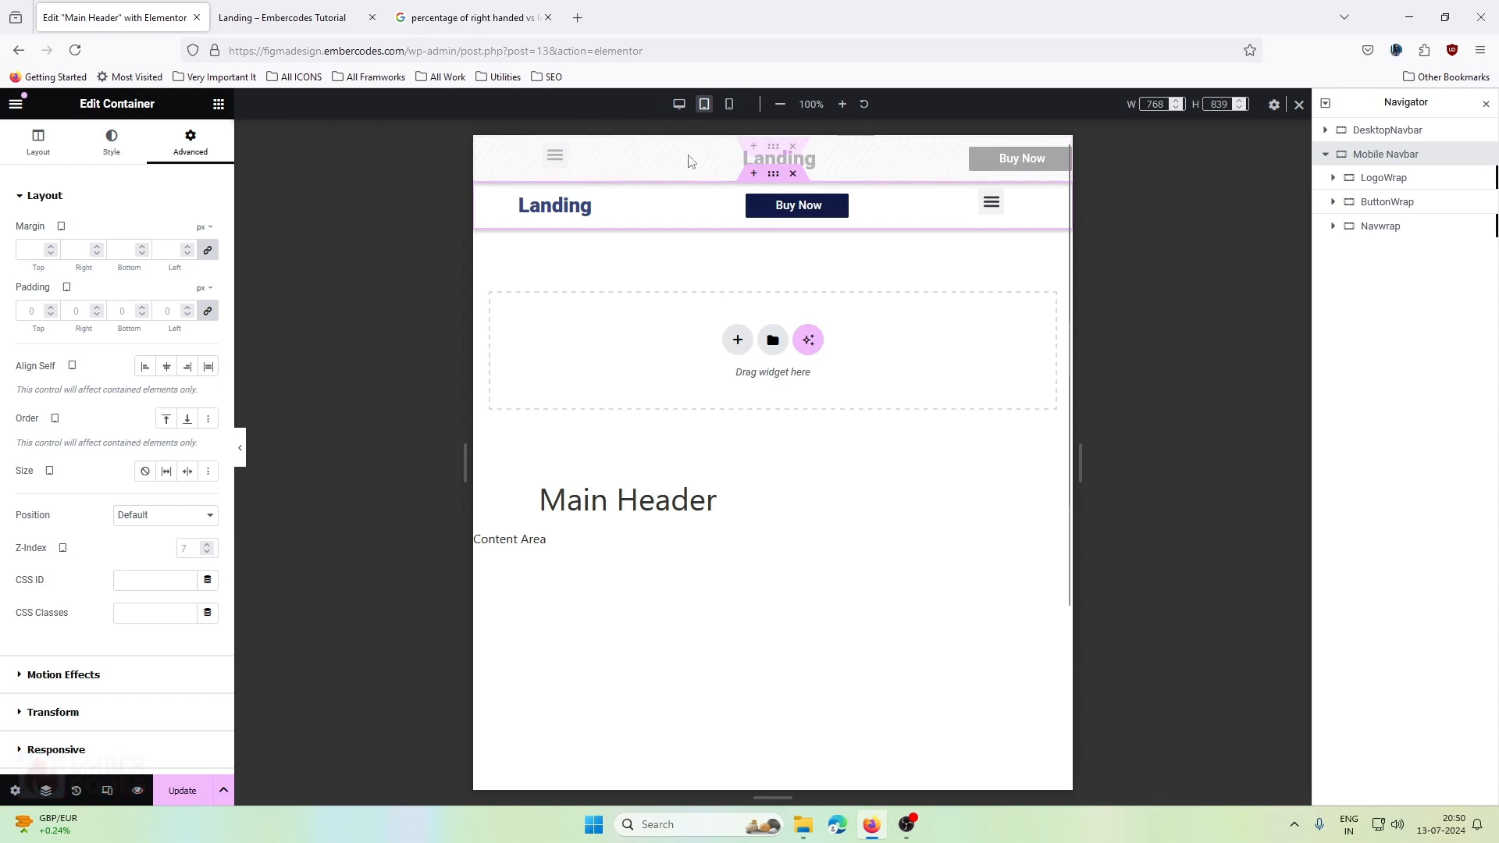
{"action": "left_click", "coordinate": [187, 791]}
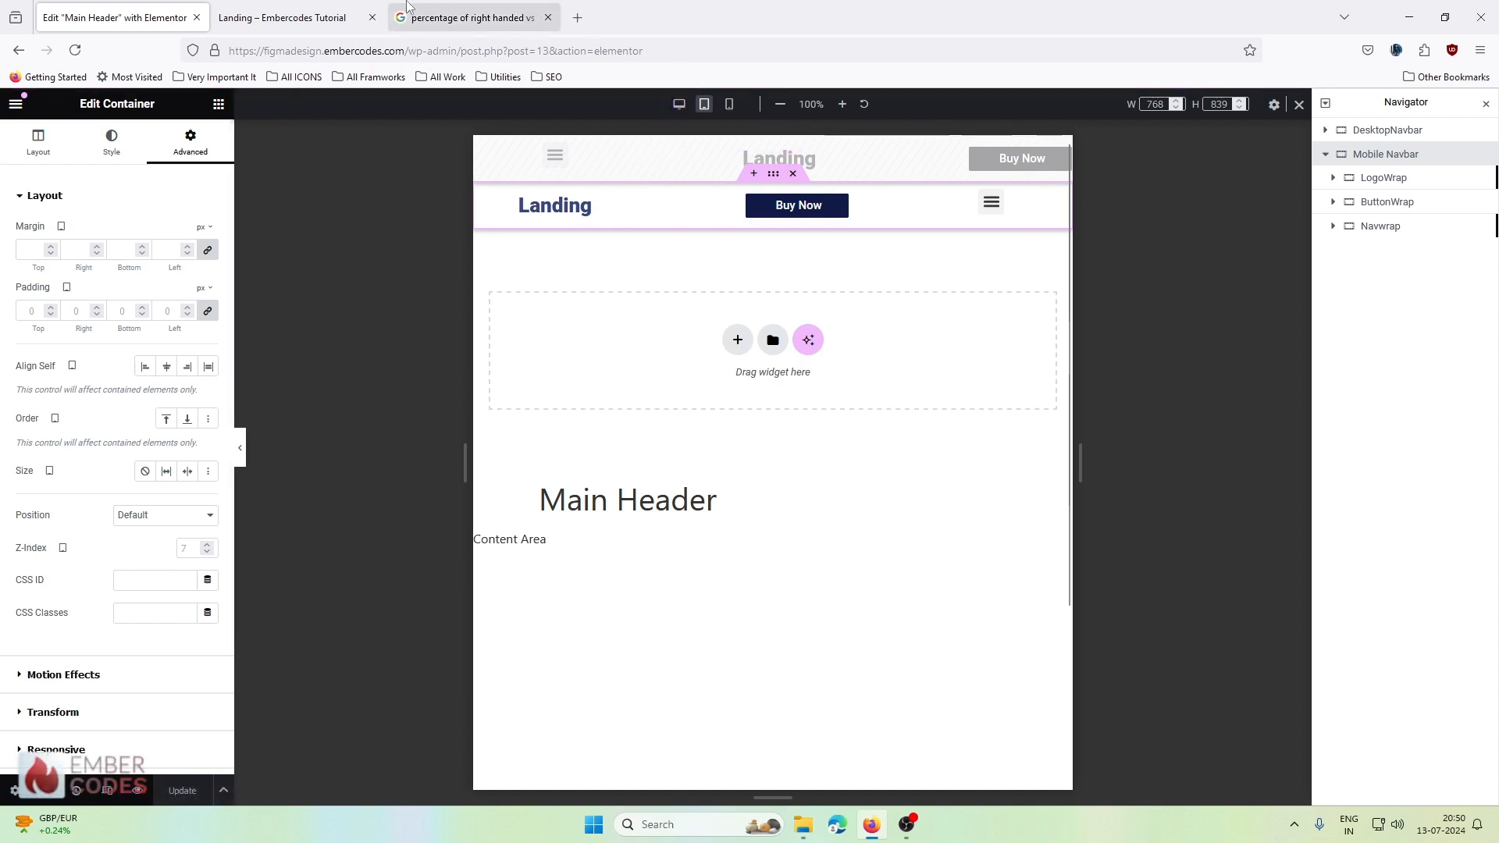
{"action": "left_click", "coordinate": [361, 7]}
{"action": "key", "text": "F5"}
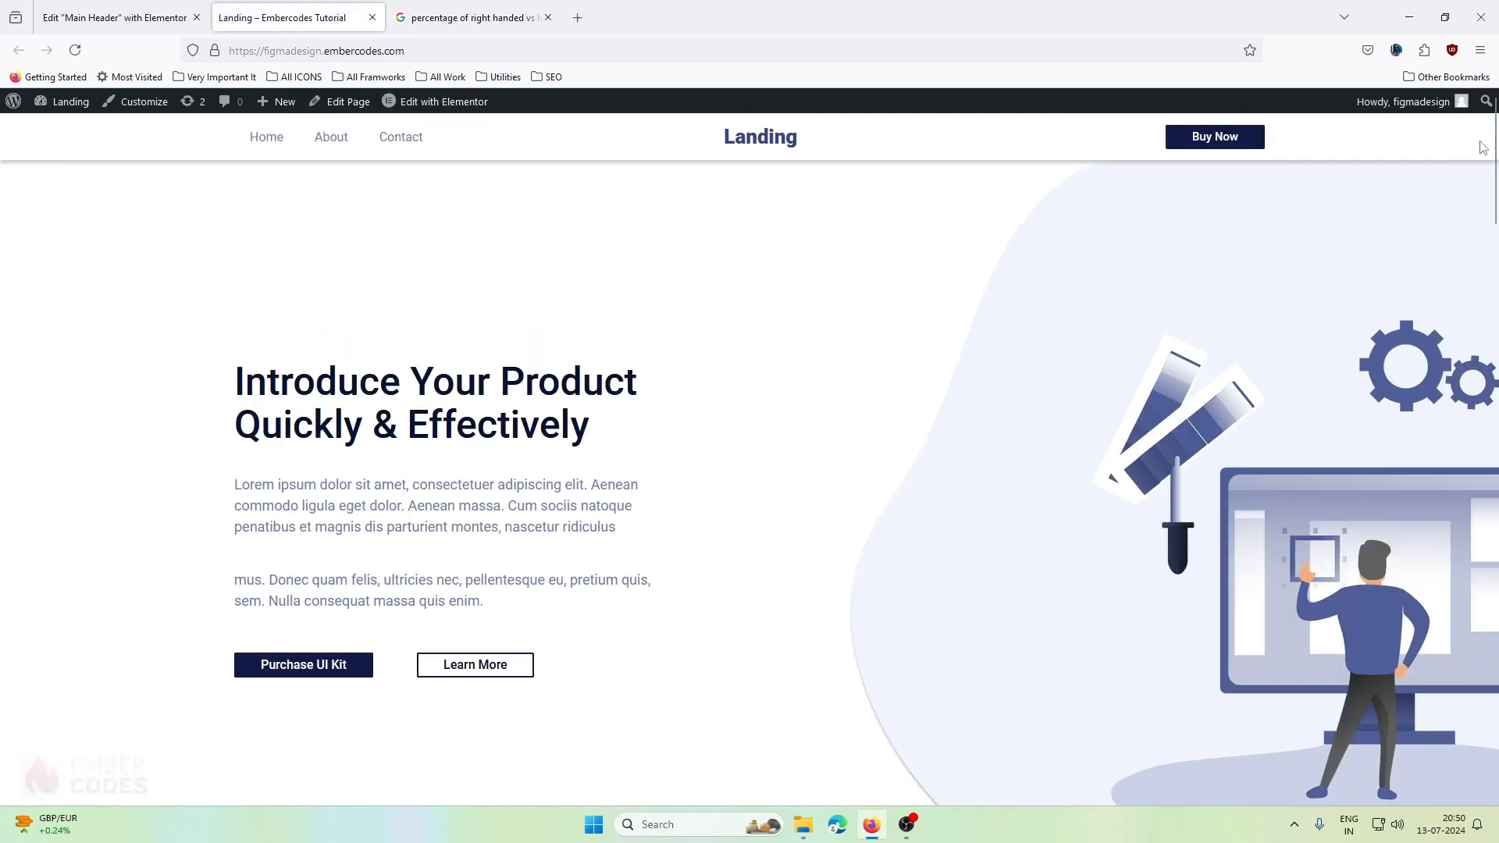
{"action": "scroll", "coordinate": [690, 364], "scroll_direction": "down", "scroll_amount": 5}
{"action": "scroll", "coordinate": [691, 367], "scroll_direction": "up", "scroll_amount": 5}
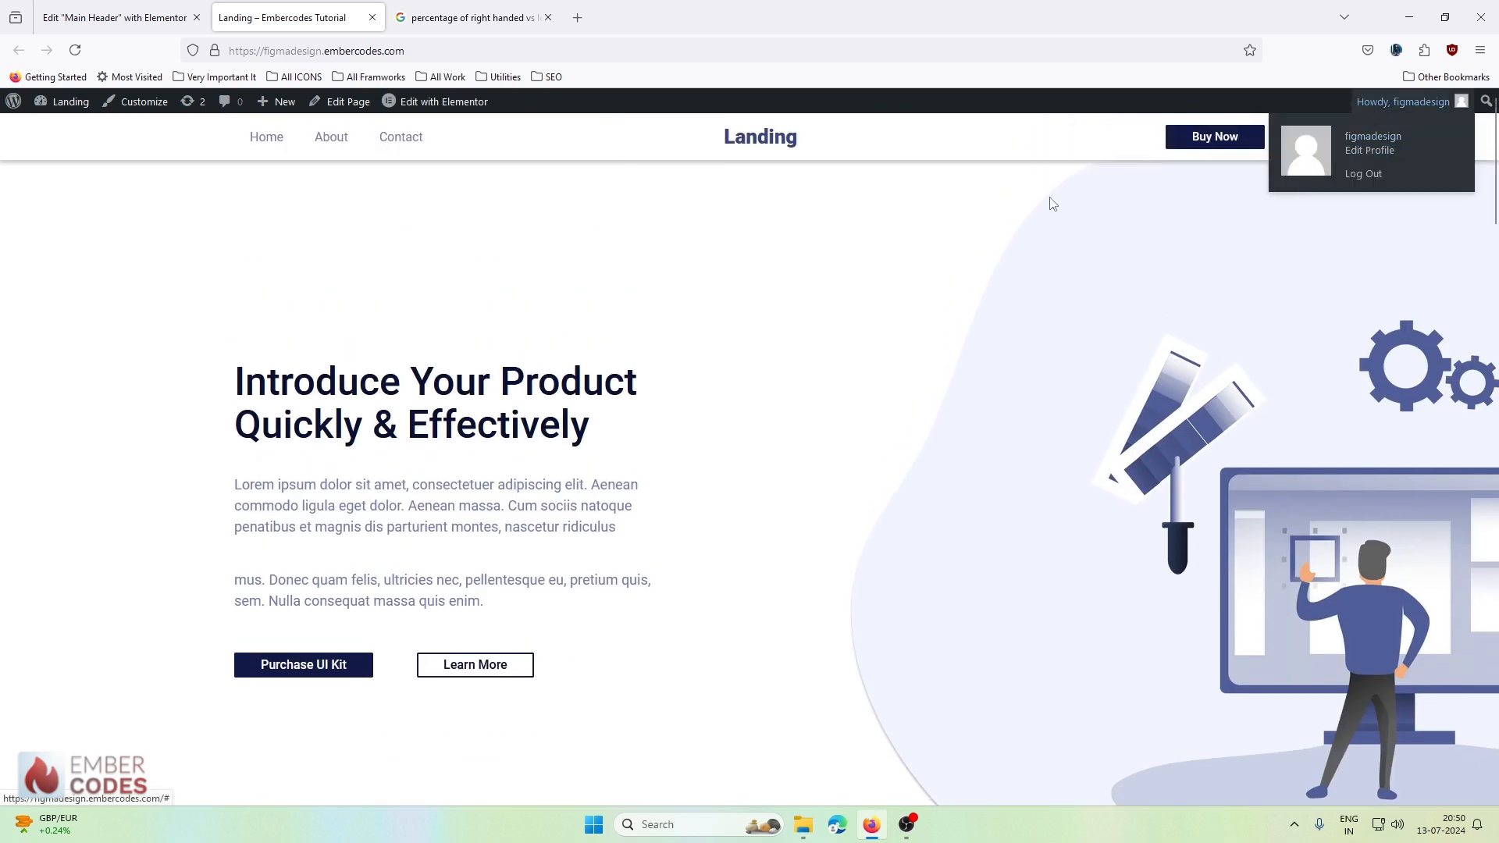
{"action": "left_click", "coordinate": [160, 11]}
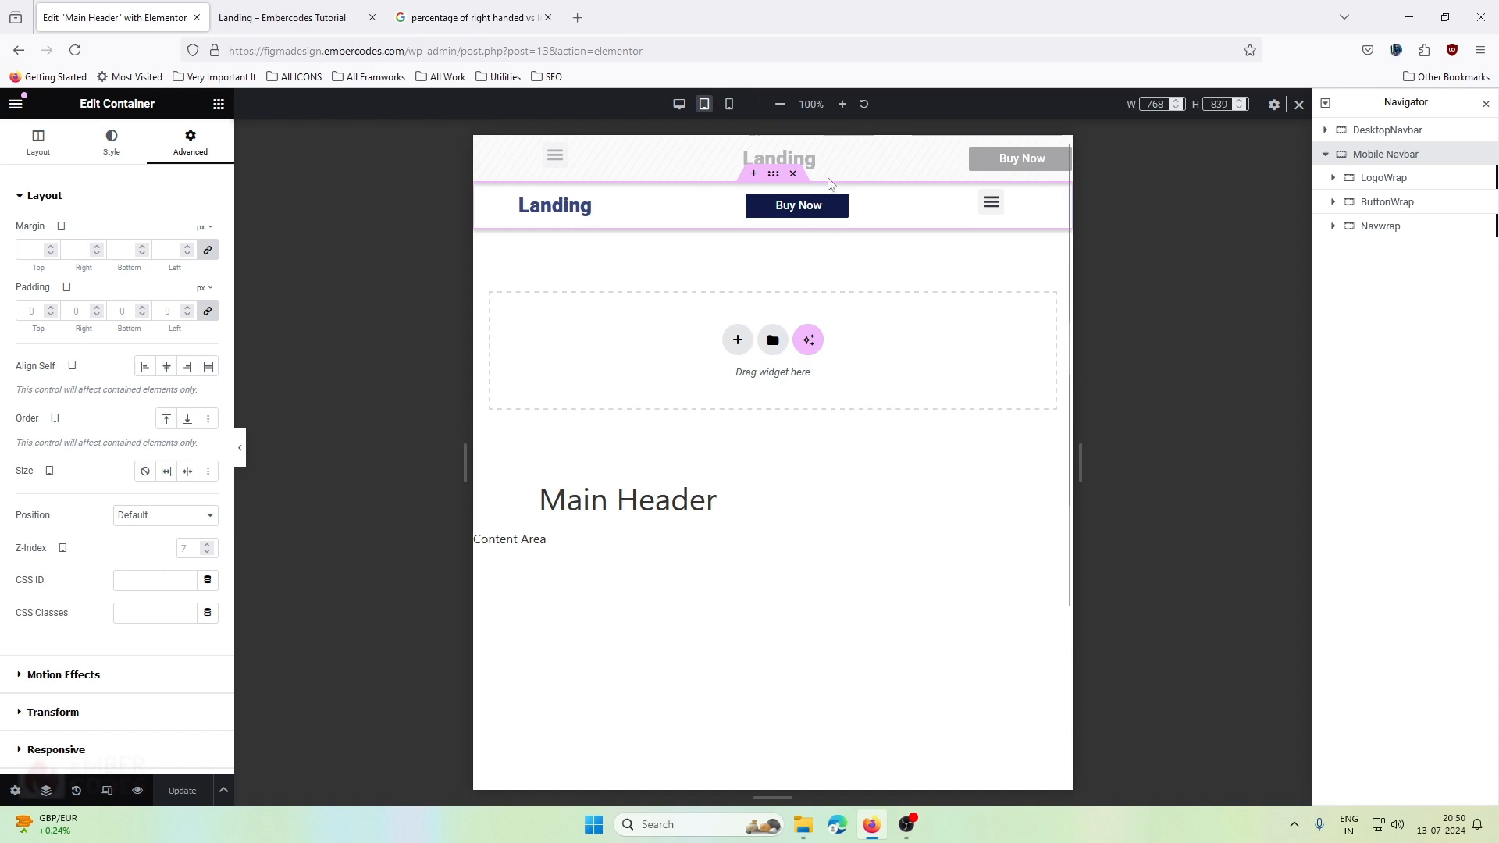
- Set the DesktopNavbar container's position to Fixed and the Mobile Navbar container's position to Default
{"action": "left_click", "coordinate": [1411, 139]}
{"action": "left_click", "coordinate": [129, 520]}
{"action": "left_click", "coordinate": [133, 572]}
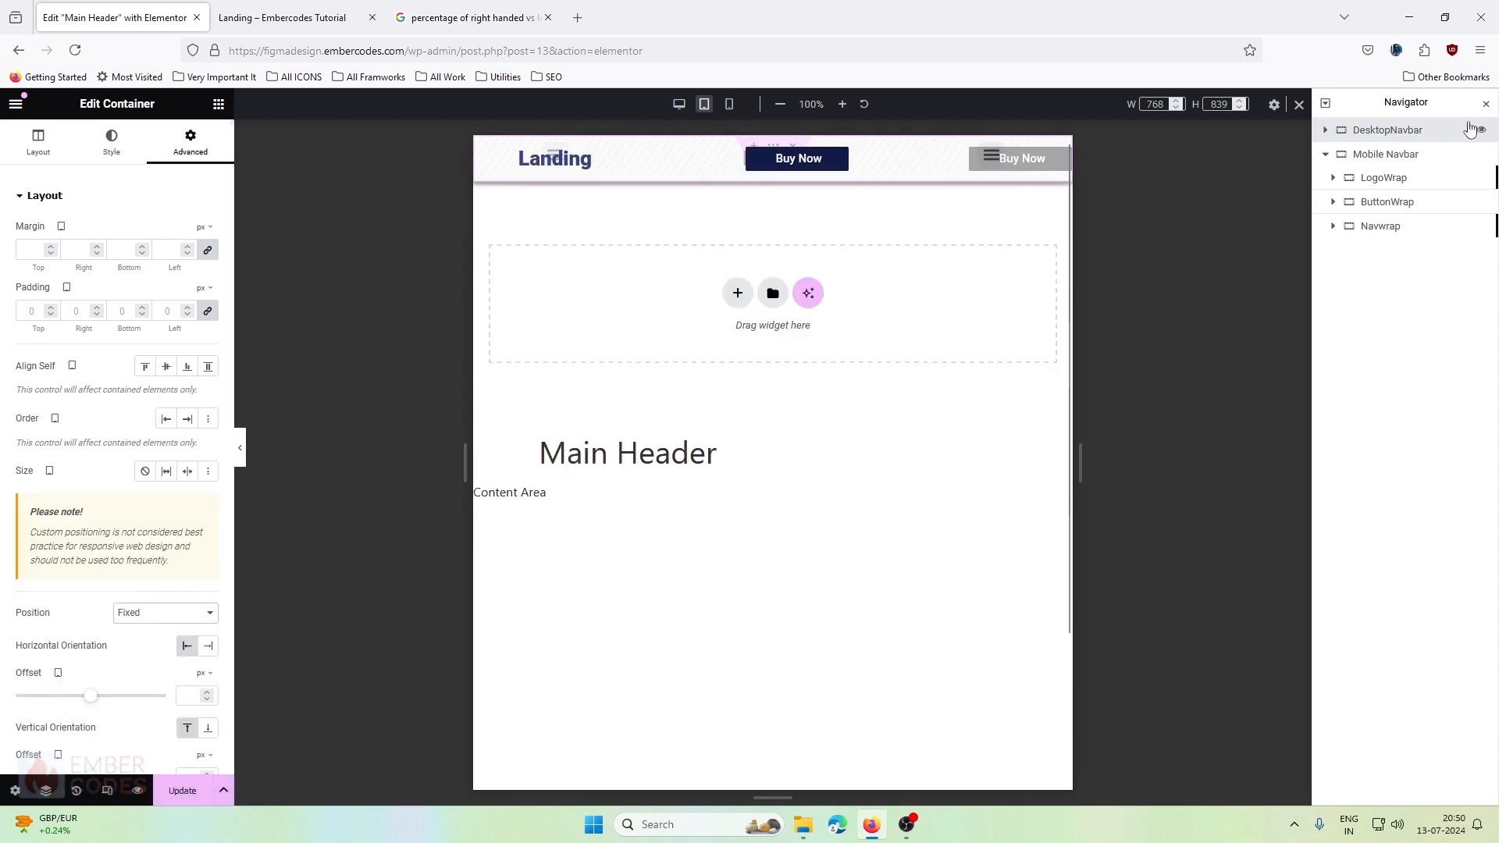
{"action": "left_click", "coordinate": [1391, 162]}
{"action": "left_click", "coordinate": [153, 519]}
{"action": "left_click", "coordinate": [154, 522]}
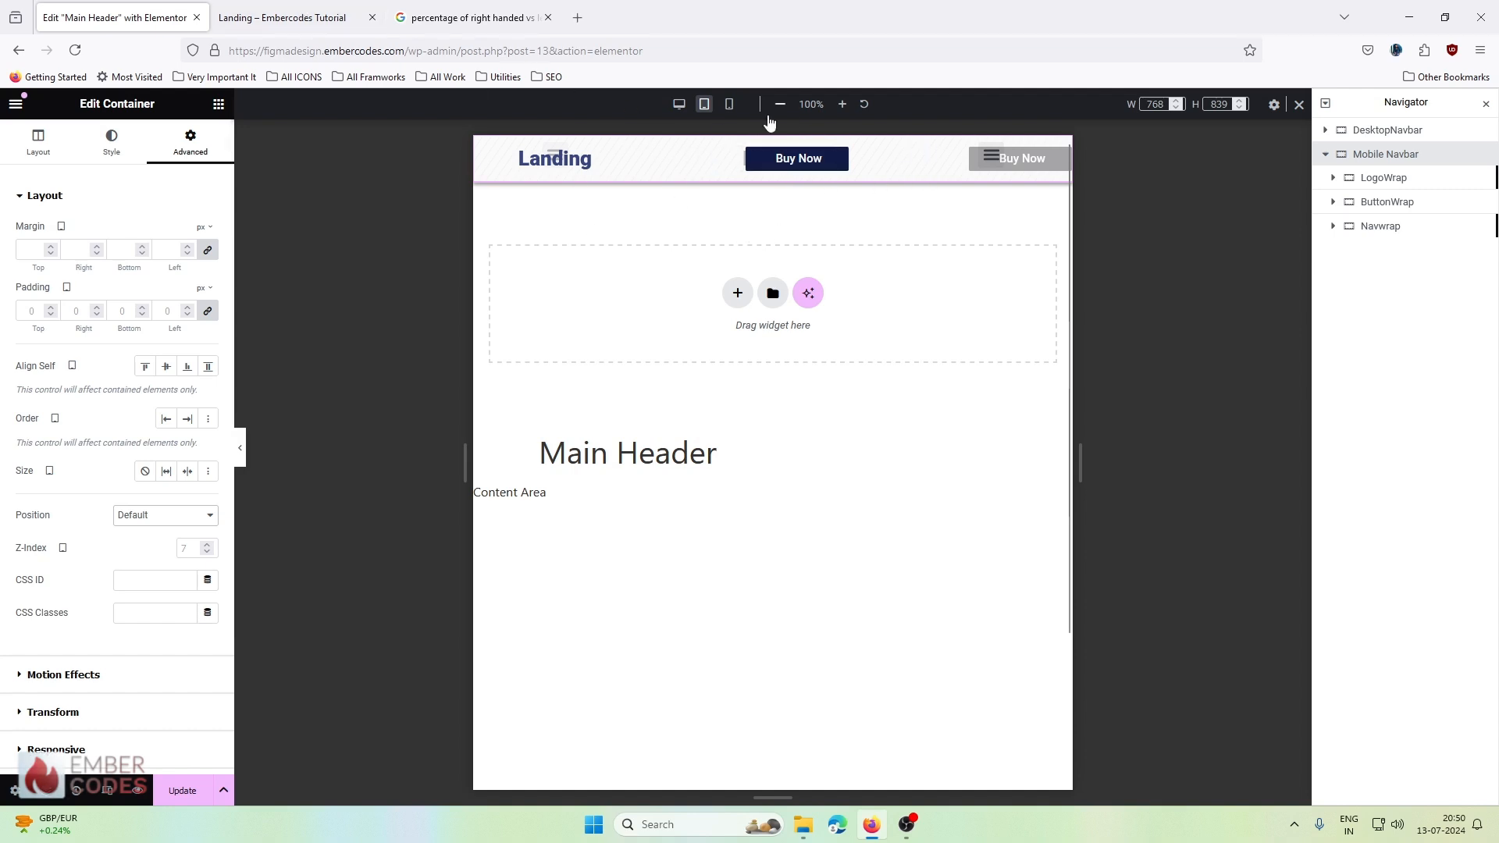
- Compare the header's desktop and tablet previews with the live Landing page and save the header
{"action": "left_click", "coordinate": [679, 104]}
{"action": "left_click", "coordinate": [705, 106]}
{"action": "left_click", "coordinate": [328, 17]}
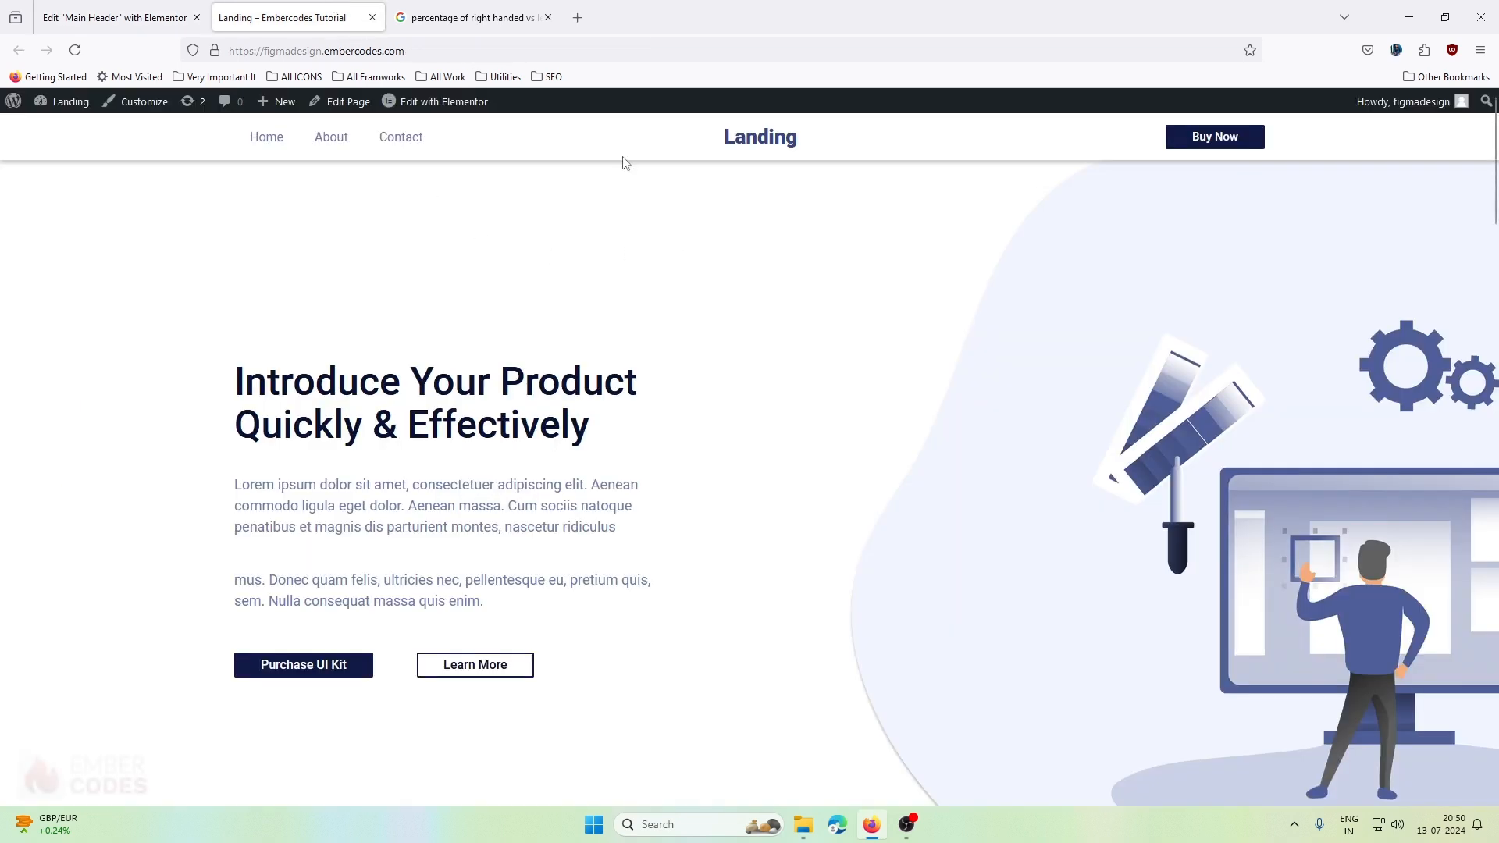
{"action": "left_click", "coordinate": [140, 7]}
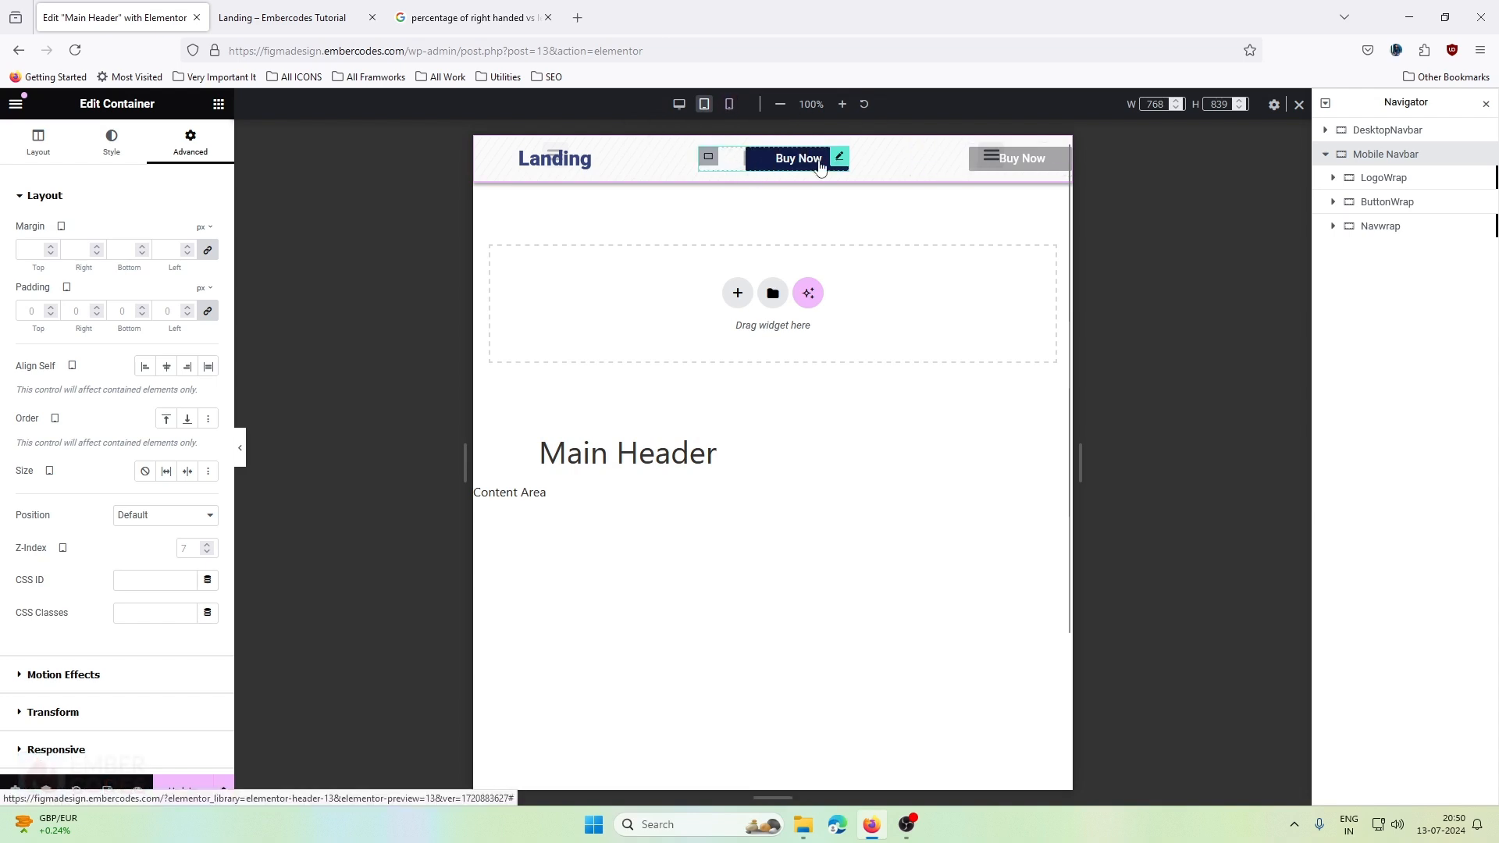
{"action": "left_click", "coordinate": [185, 791]}
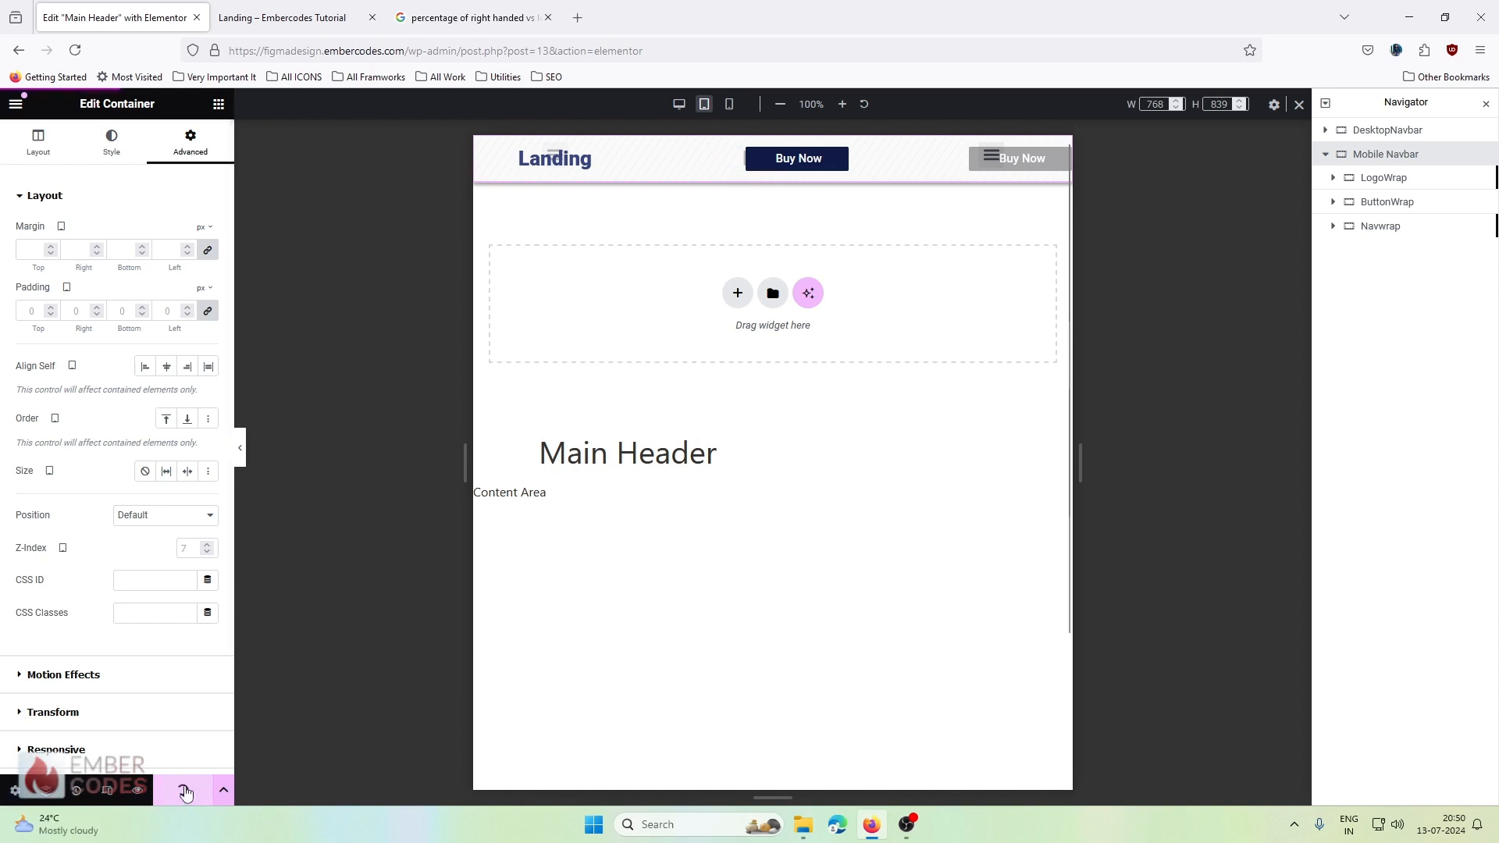
- Copy the live Landing page's address and open a new private browser window
{"action": "left_click", "coordinate": [313, 11]}
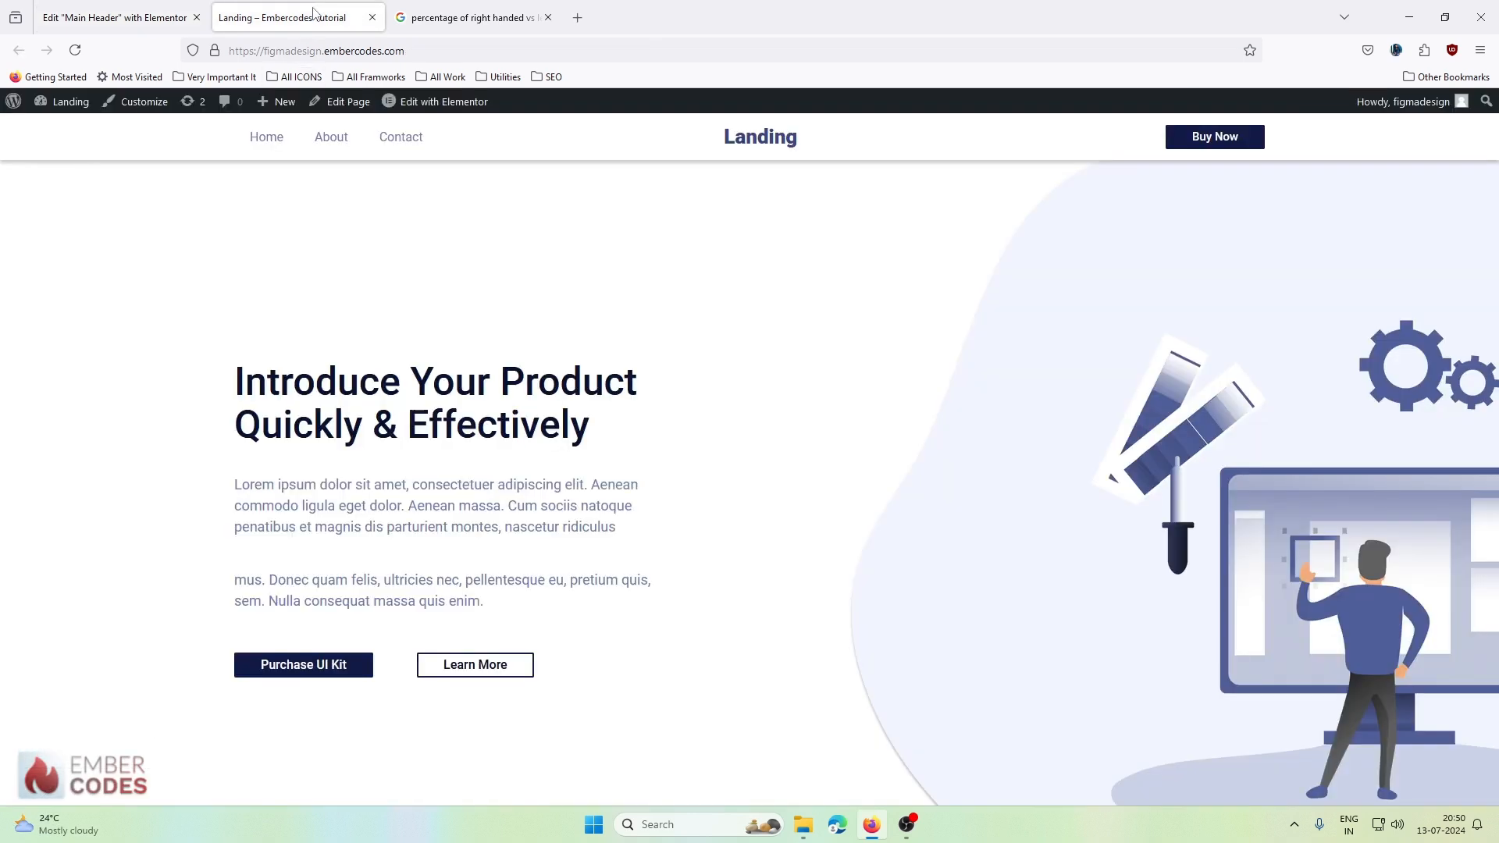
{"action": "left_click", "coordinate": [461, 50]}
{"action": "key", "text": "ctrl+c"}
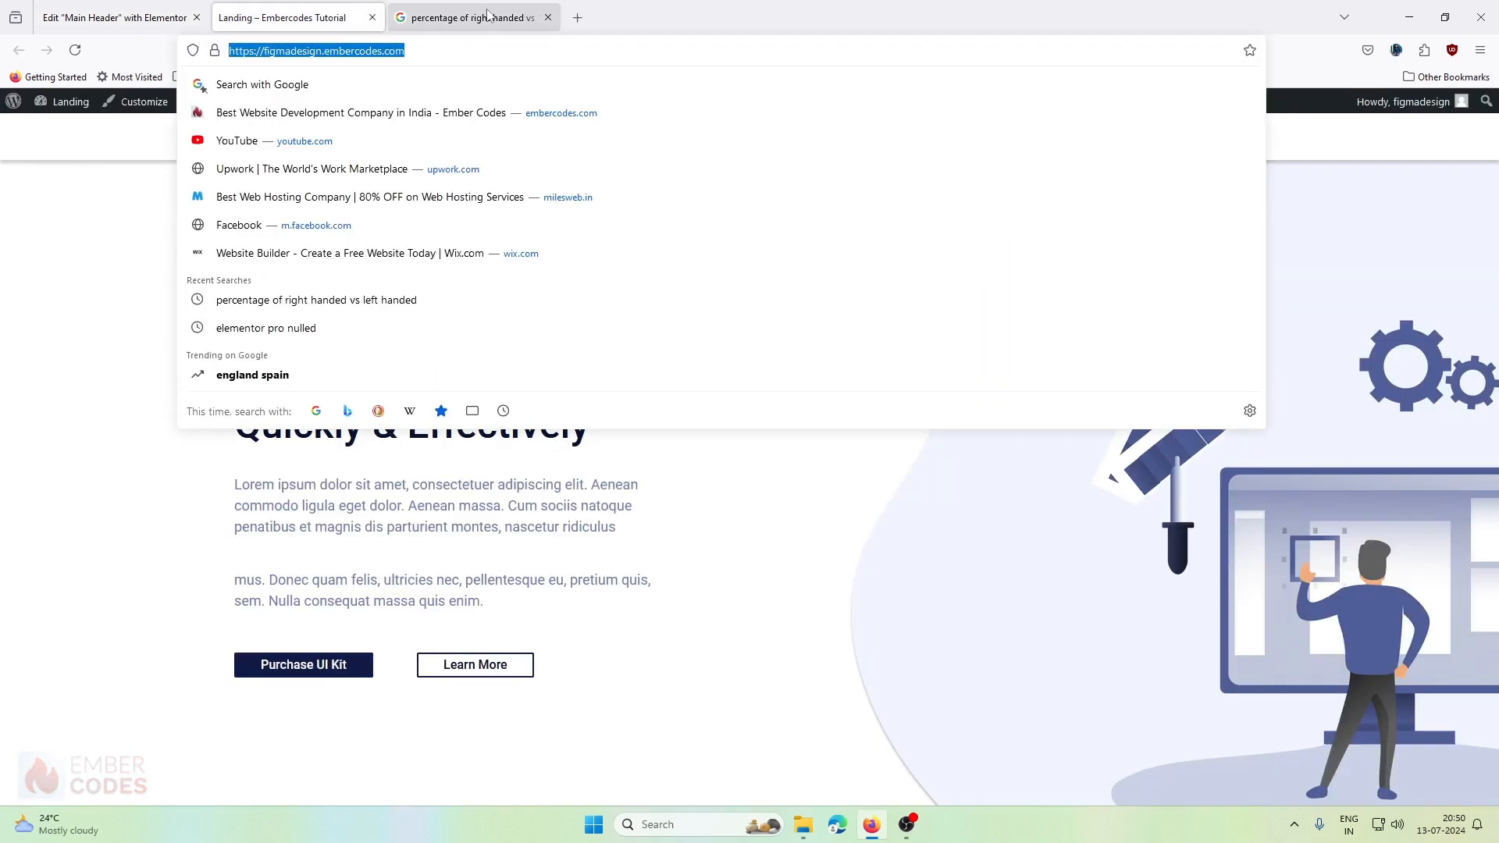
{"action": "left_click", "coordinate": [548, 17]}
{"action": "left_click", "coordinate": [895, 605]}
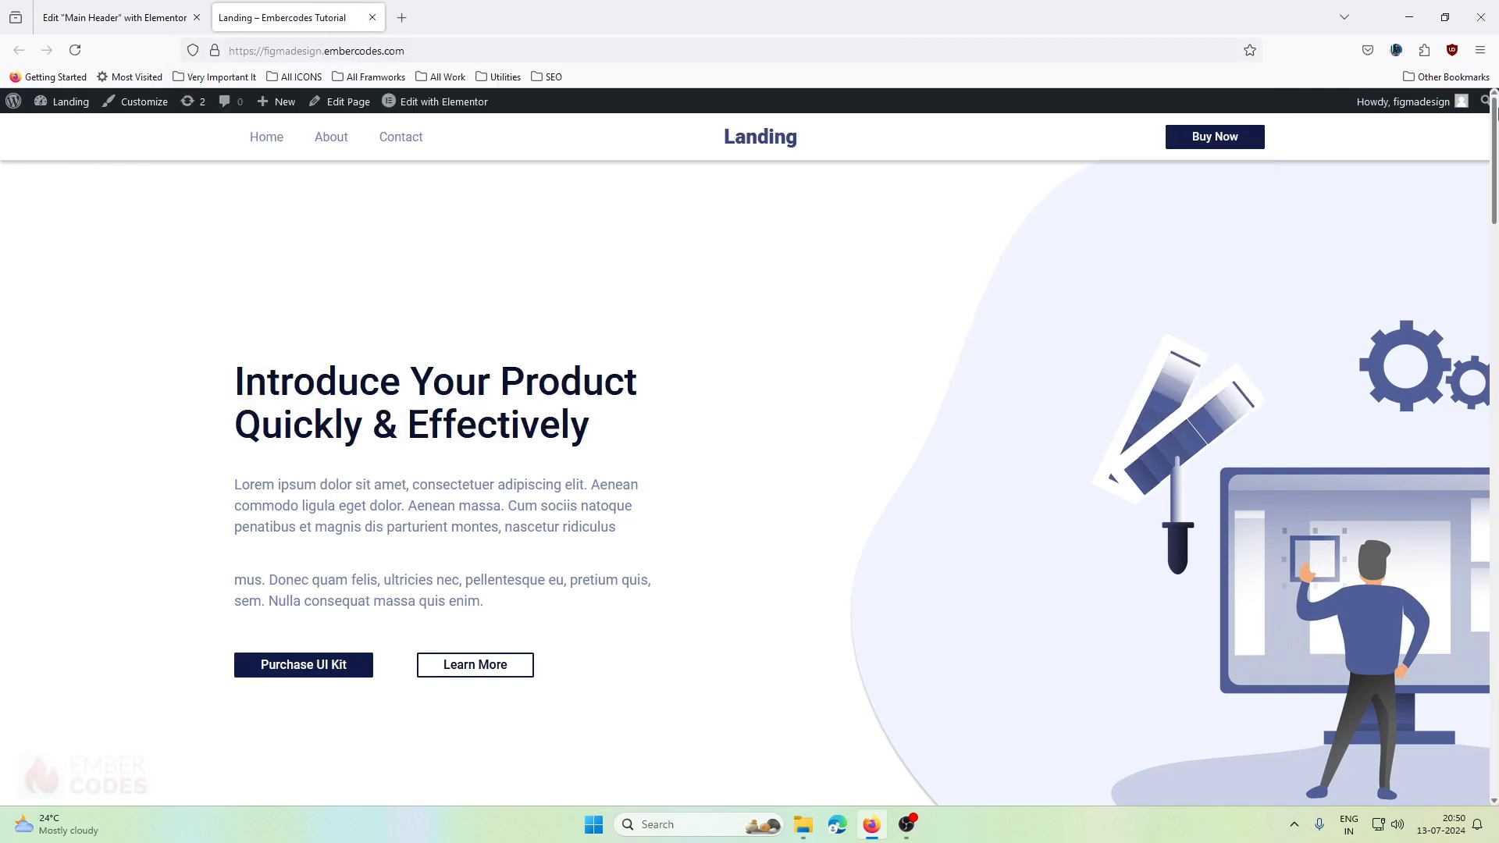
{"action": "left_click", "coordinate": [1480, 49]}
{"action": "left_click", "coordinate": [1327, 161]}
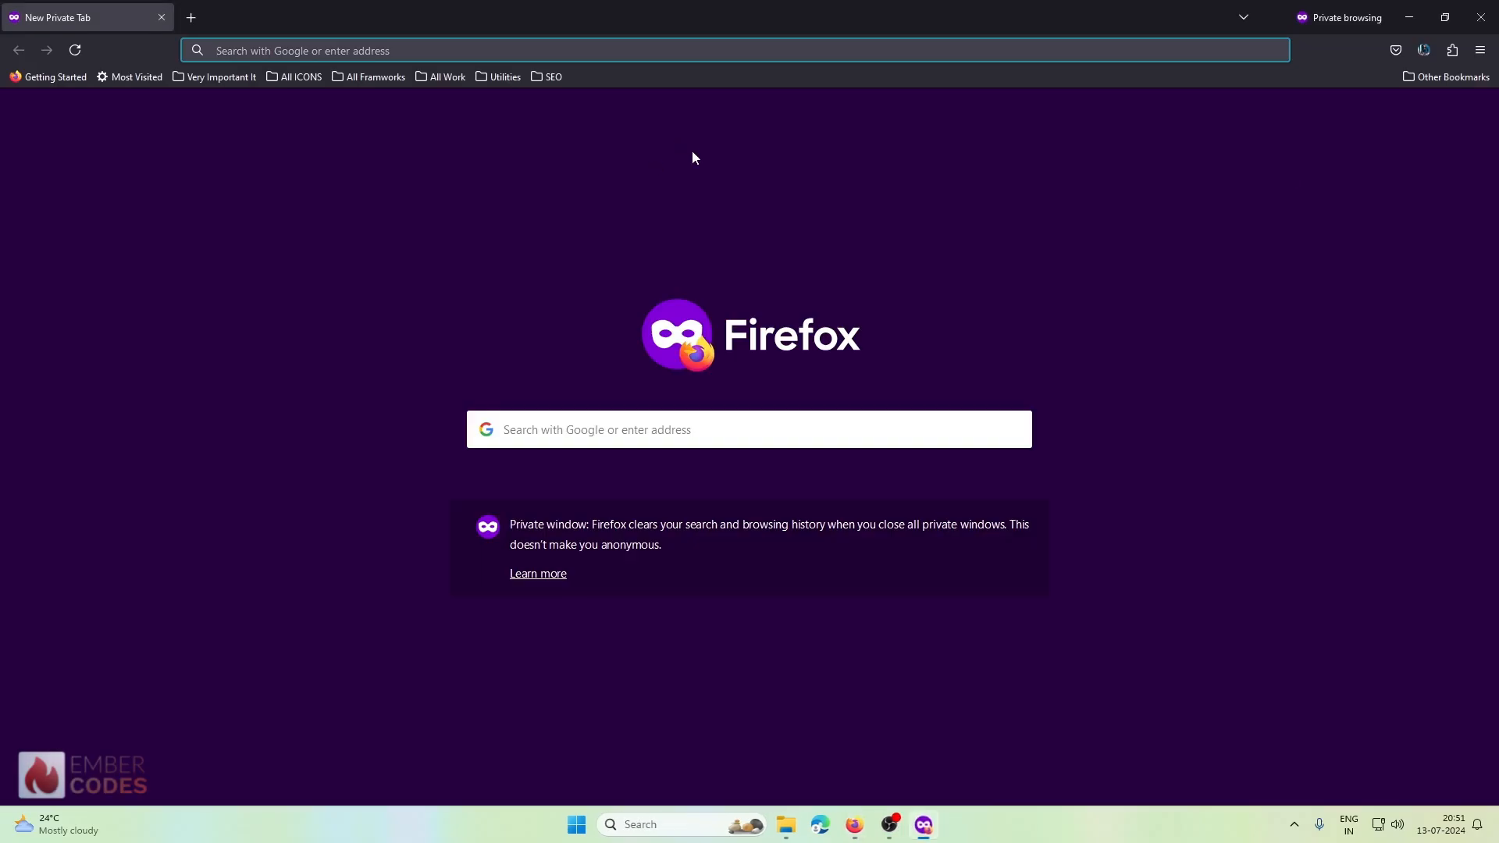
- Load the copied Landing page address in the private window and preview it in responsive design mode as iPad iPadOS 14.7.1
{"action": "key", "text": "ctrl+v"}
{"action": "key", "text": "Return"}
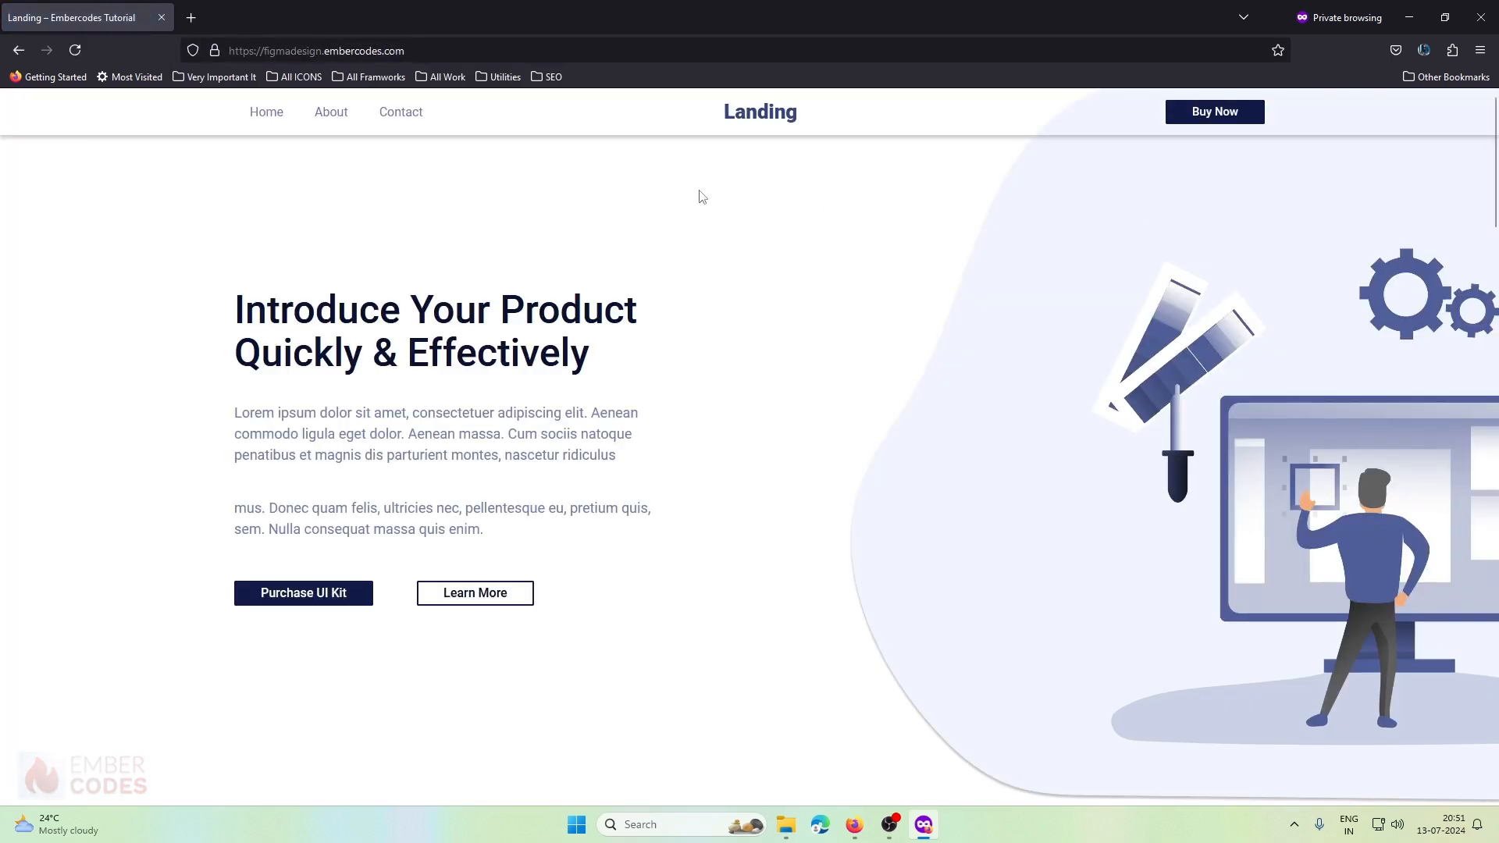
{"action": "right_click", "coordinate": [728, 198]}
{"action": "left_click", "coordinate": [756, 493]}
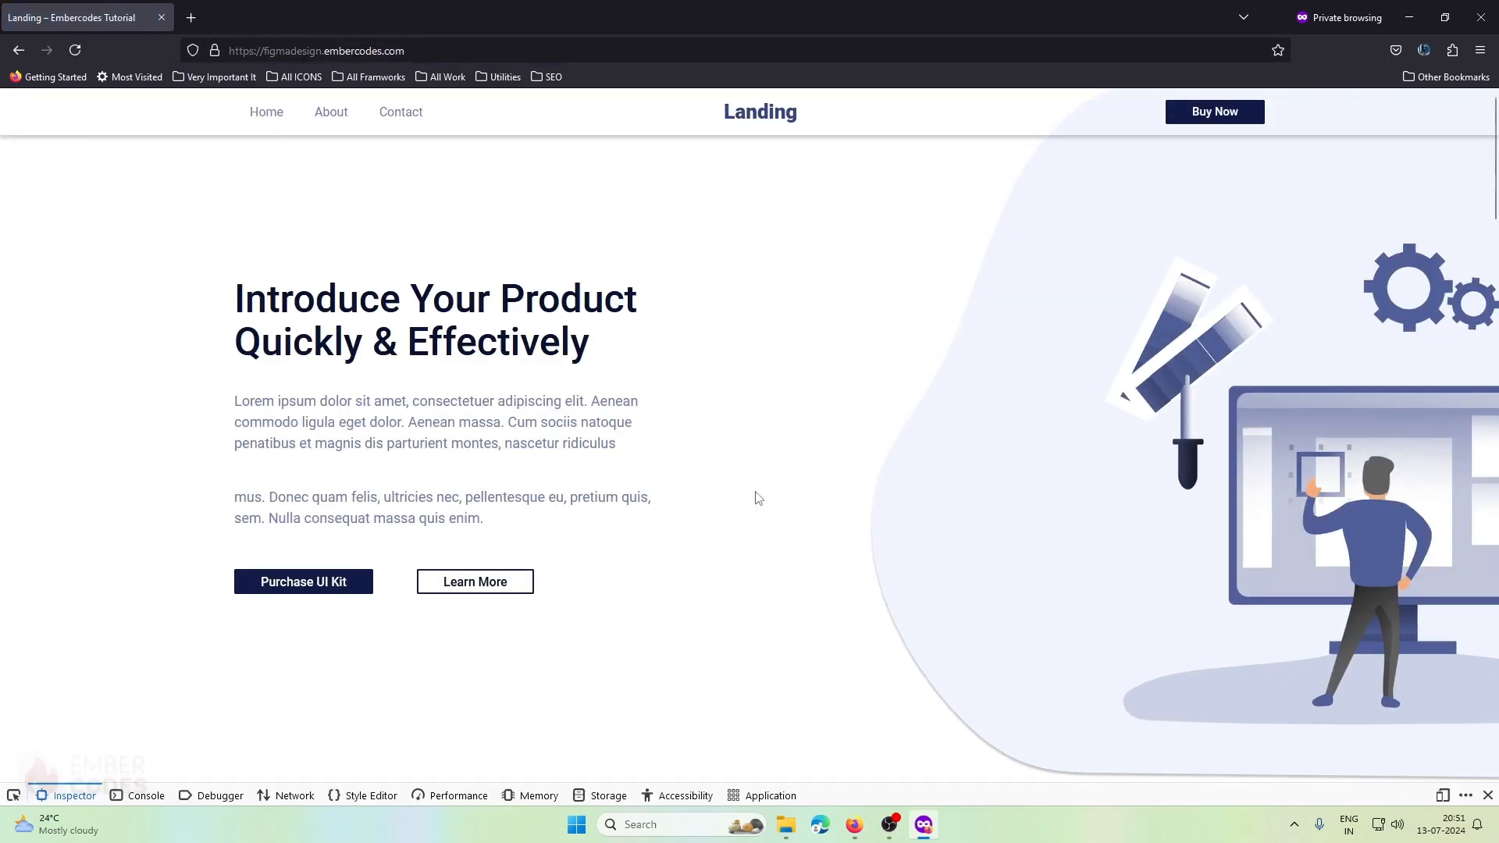
{"action": "key", "text": "ctrl+shift+m"}
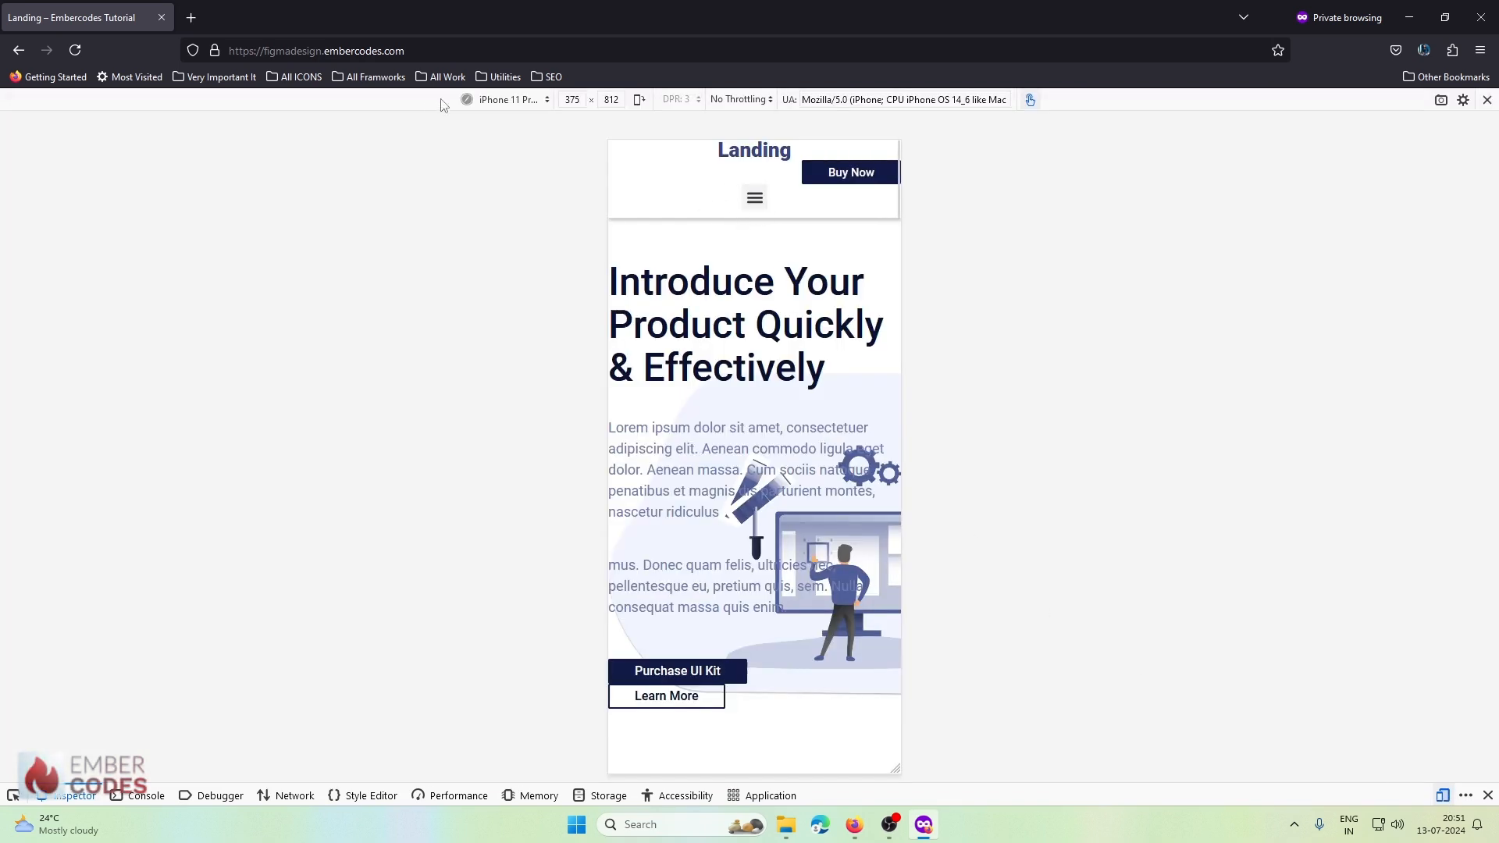
{"action": "left_click", "coordinate": [509, 100]}
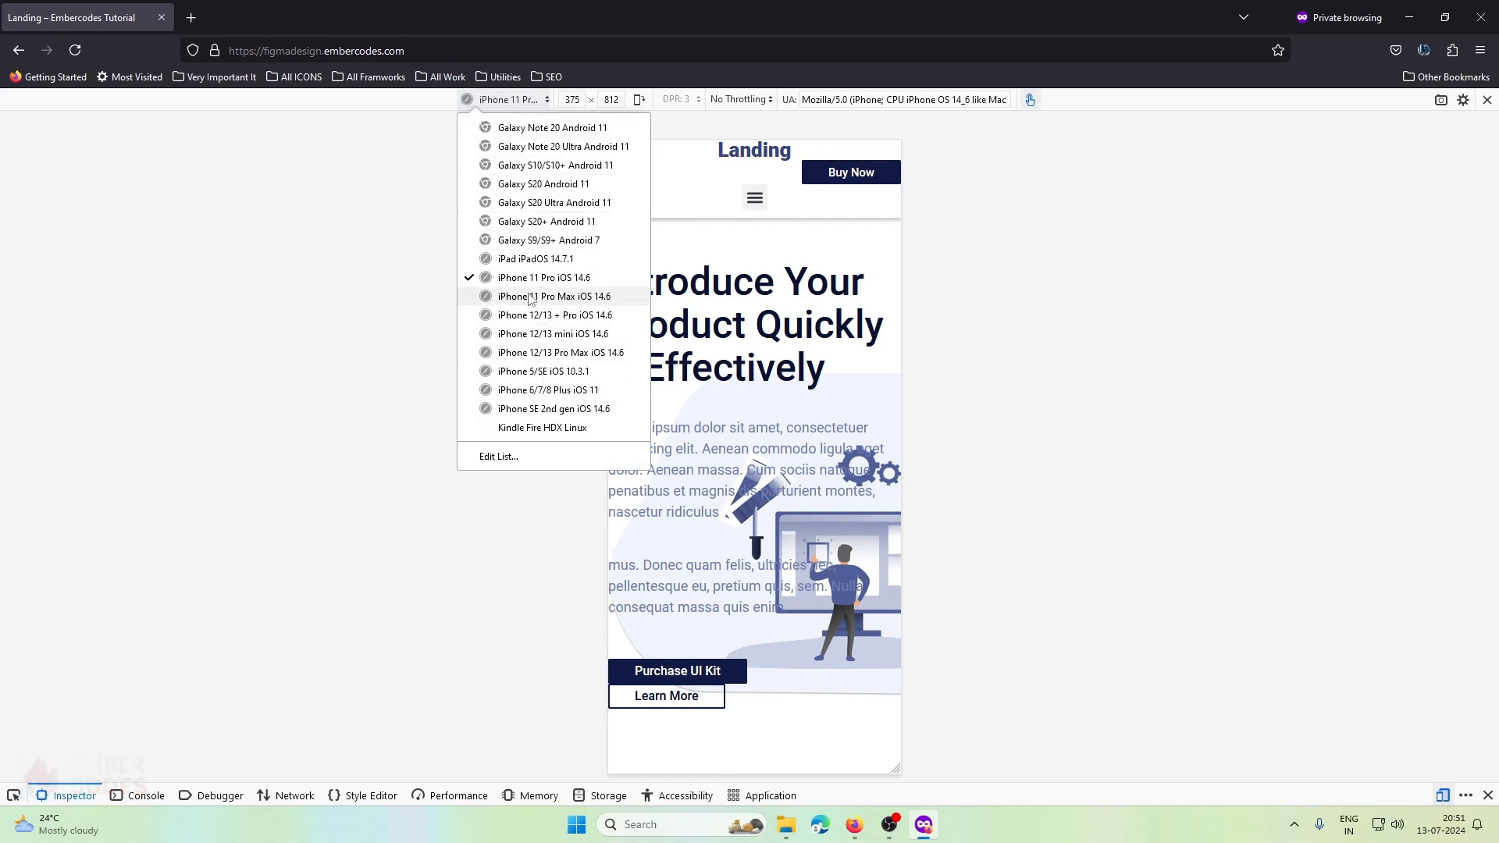
{"action": "left_click", "coordinate": [550, 259]}
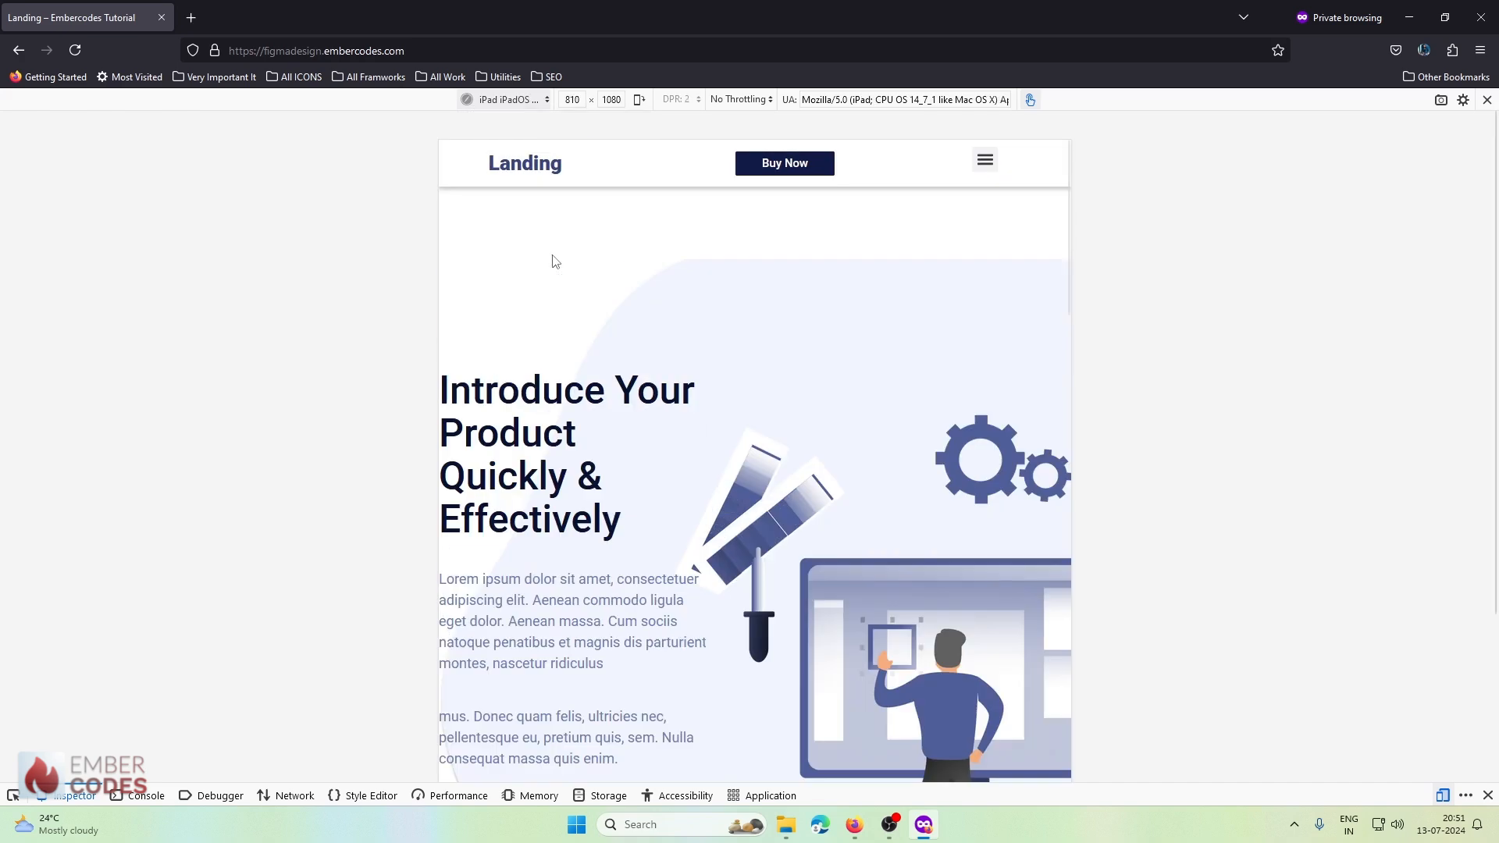
- Test the navbar's hamburger menu in the iPad preview by opening and closing its dropdown several times
{"action": "left_click", "coordinate": [985, 160]}
{"action": "left_click", "coordinate": [986, 154]}
{"action": "left_click", "coordinate": [986, 158]}
{"action": "left_click", "coordinate": [985, 160]}
{"action": "left_click", "coordinate": [985, 156]}
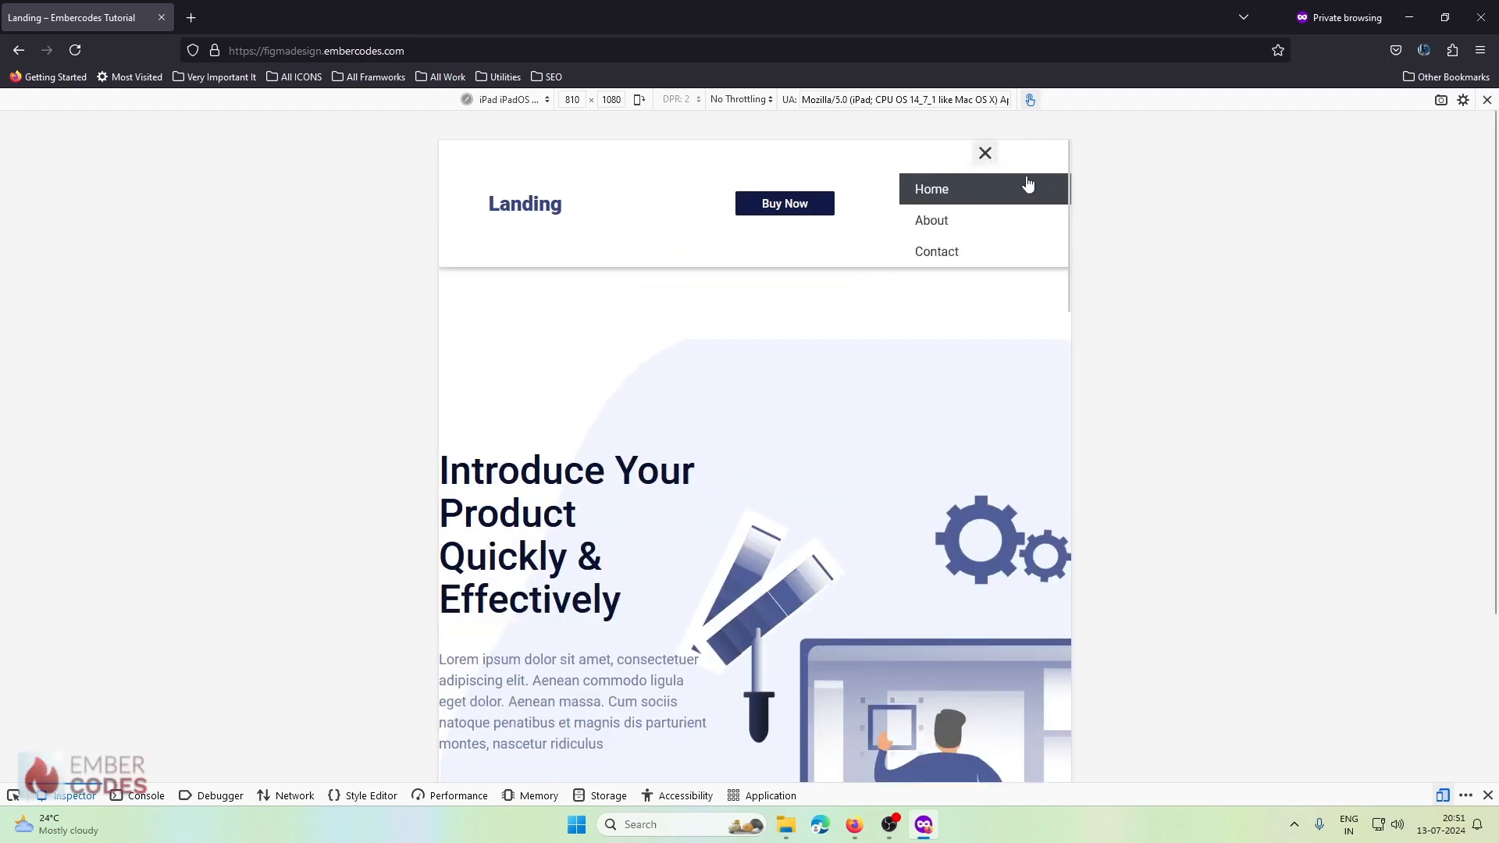
{"action": "left_click", "coordinate": [986, 156]}
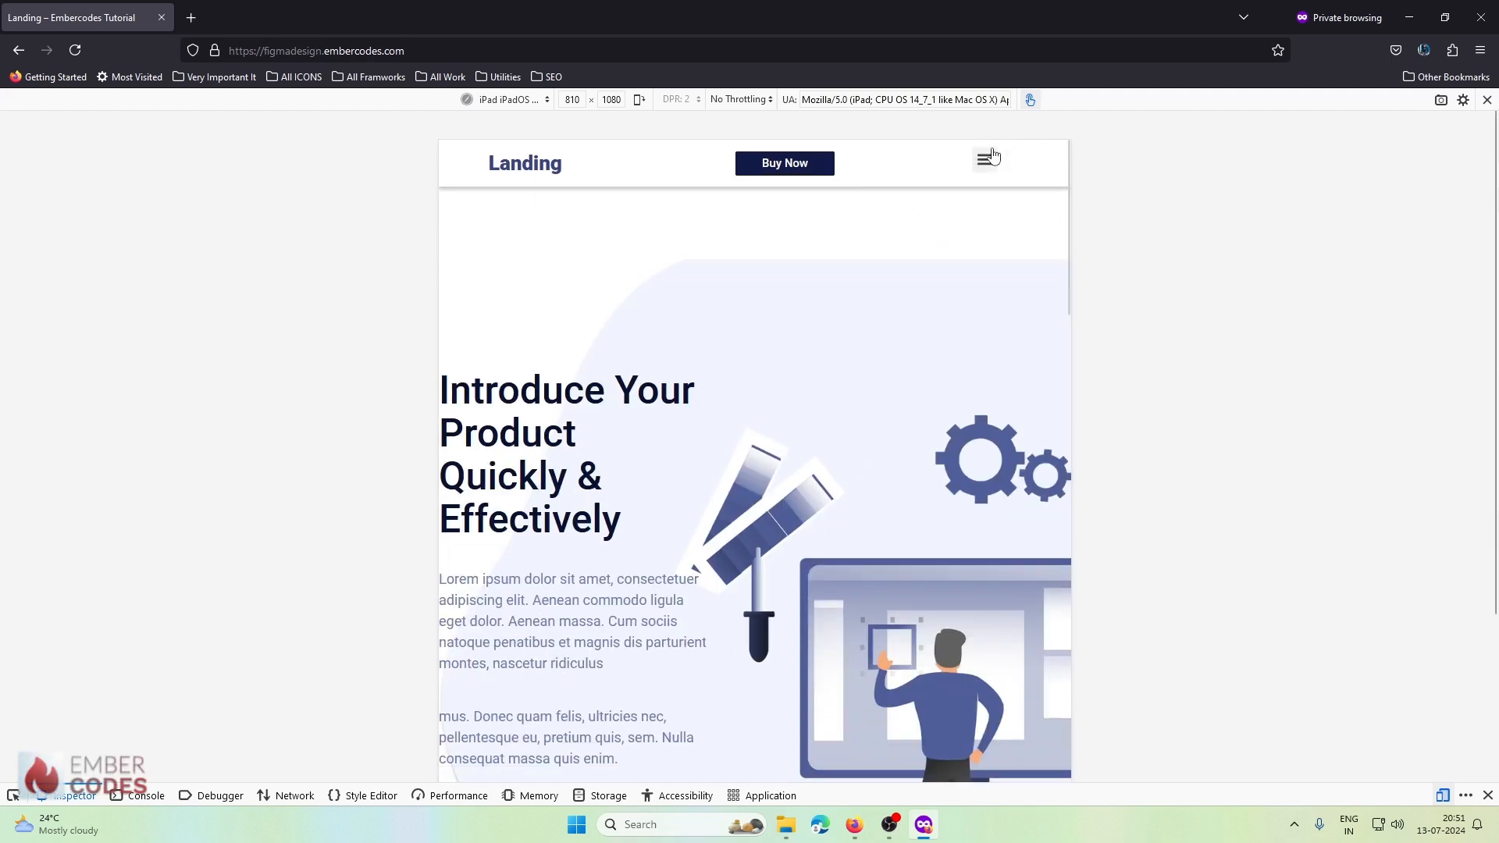
{"action": "left_click", "coordinate": [985, 166]}
{"action": "left_click", "coordinate": [985, 156]}
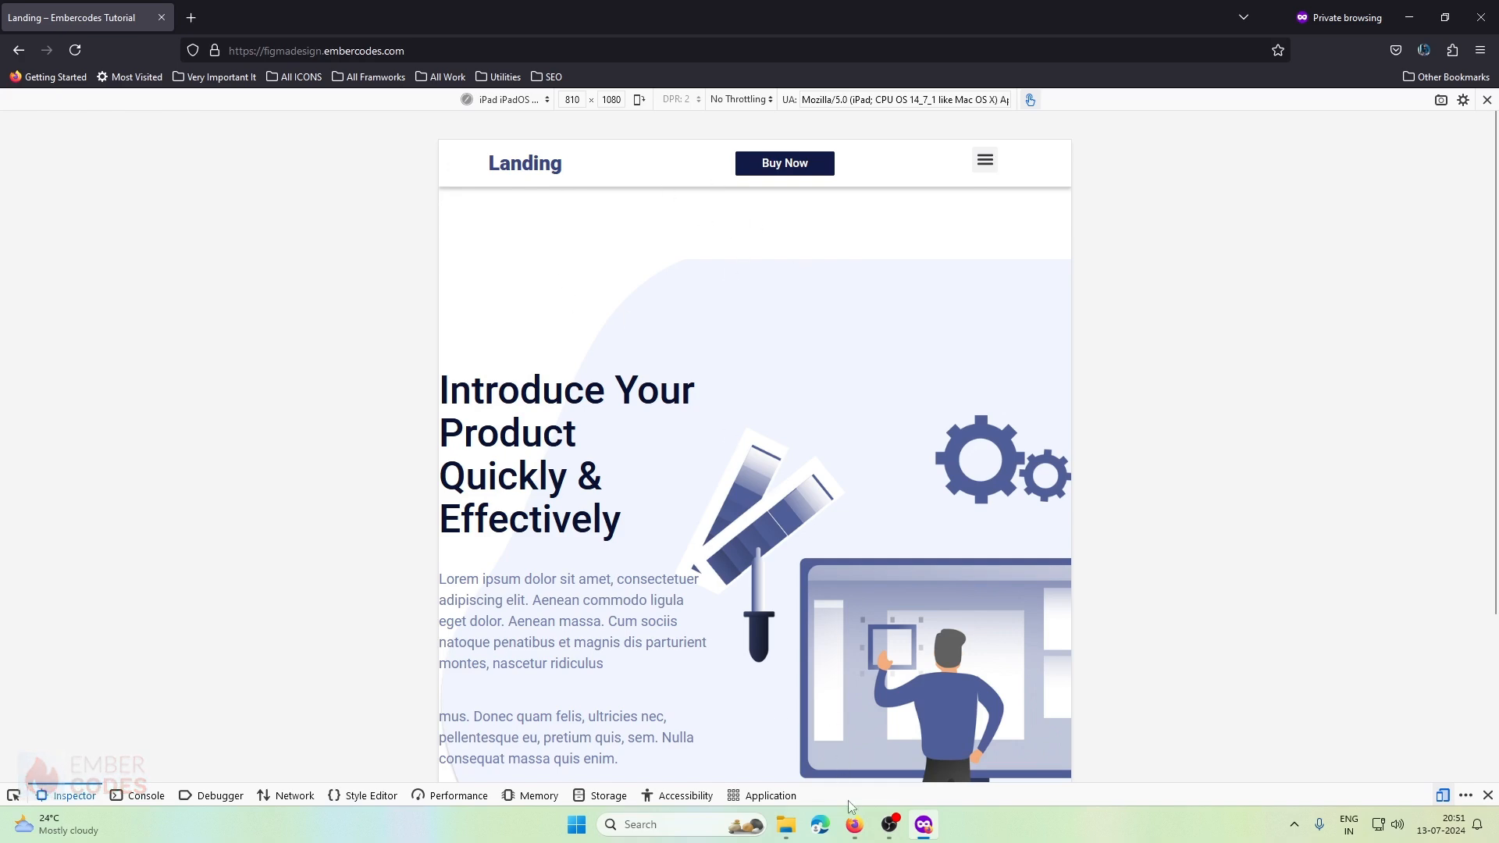
- Return to the Main Header editor and set the DesktopNavbar container's position to Default
{"action": "left_click", "coordinate": [854, 826]}
{"action": "left_click", "coordinate": [121, 16]}
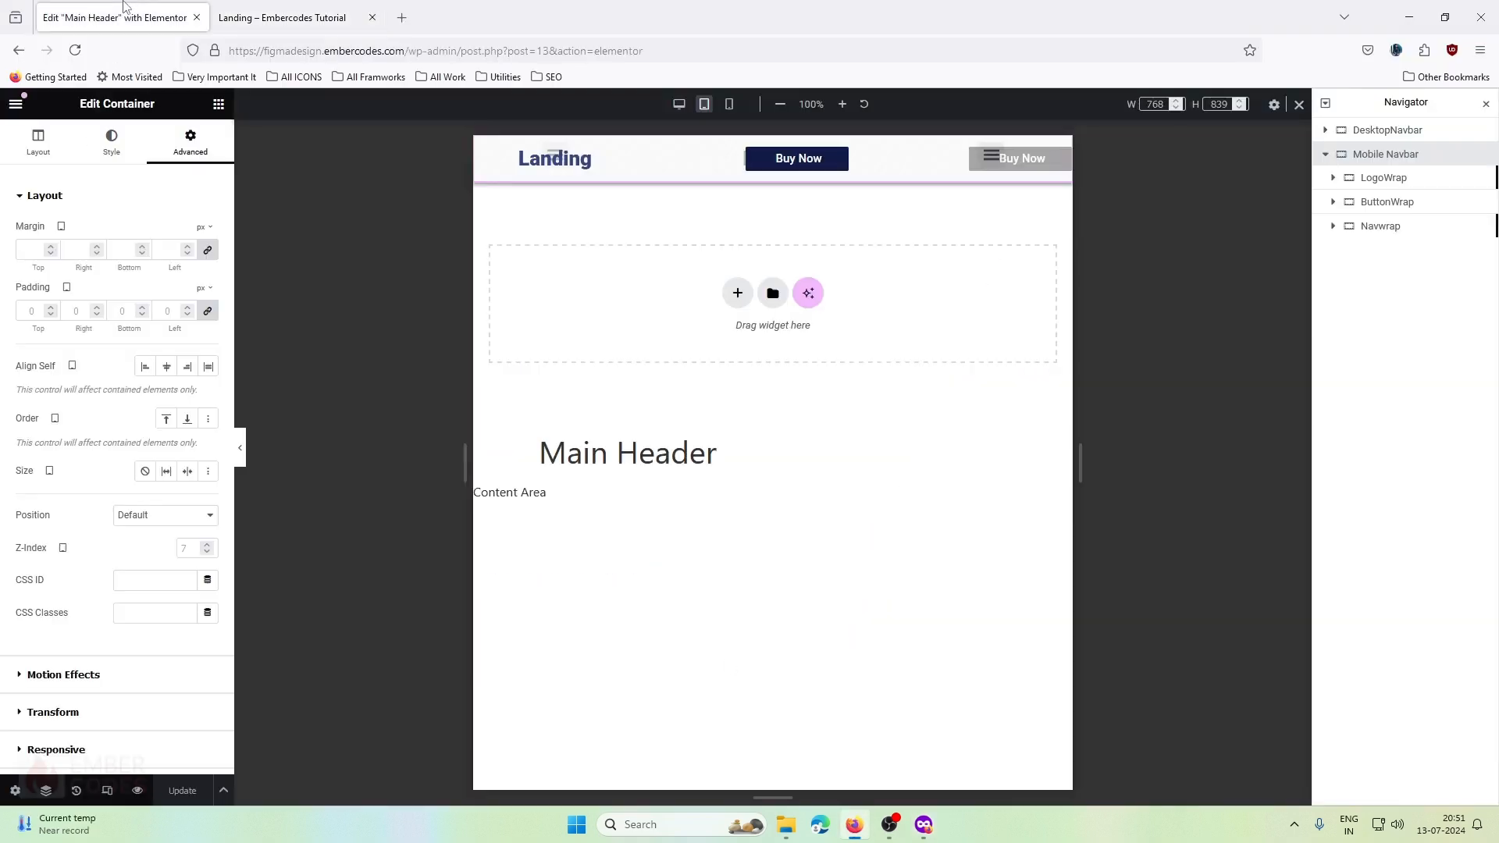
{"action": "left_click", "coordinate": [1426, 139]}
{"action": "left_click", "coordinate": [165, 612]}
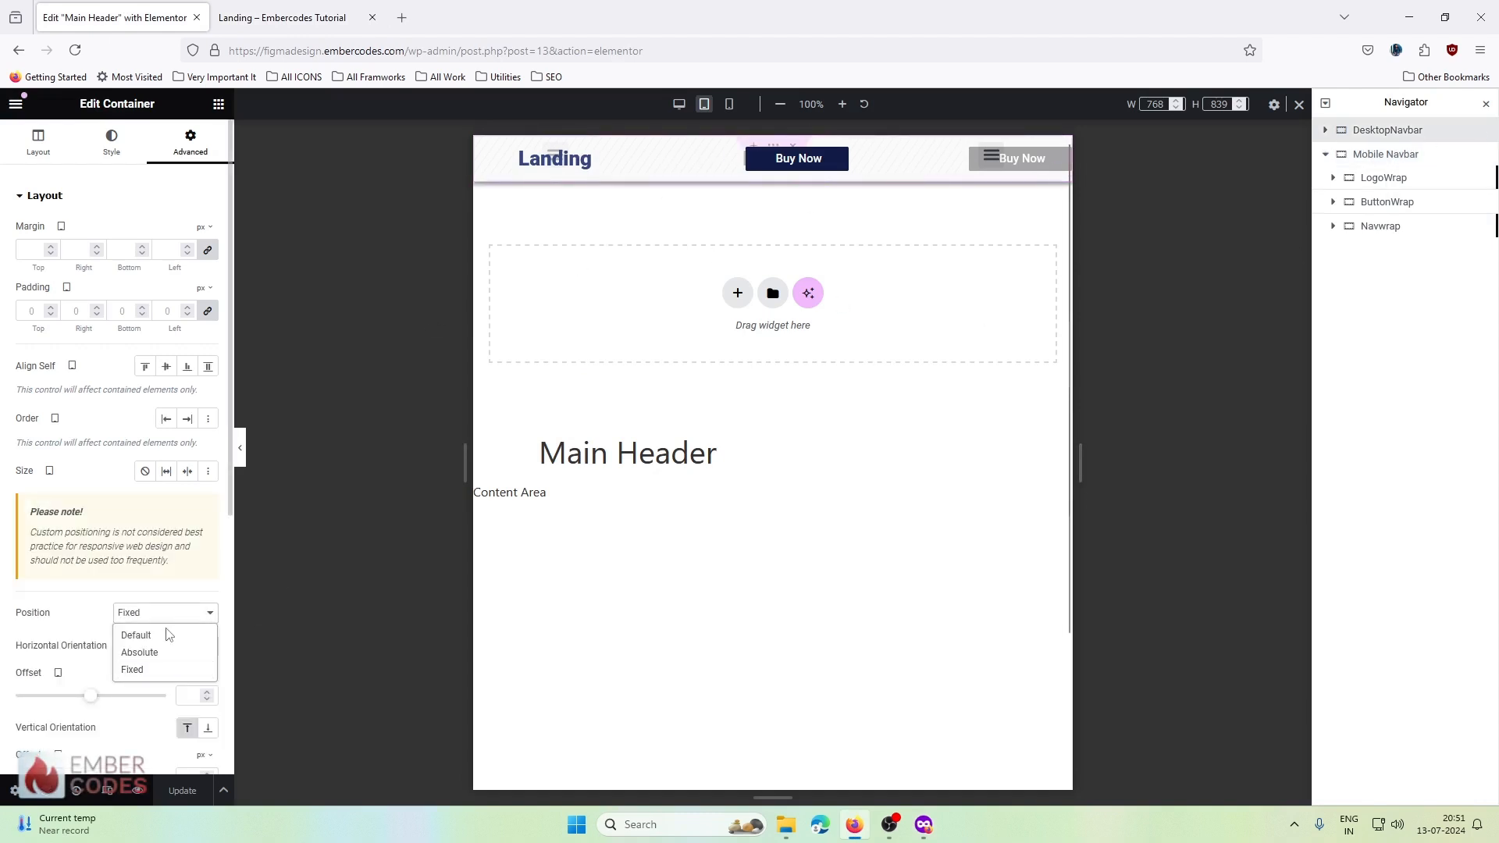
{"action": "left_click", "coordinate": [137, 628]}
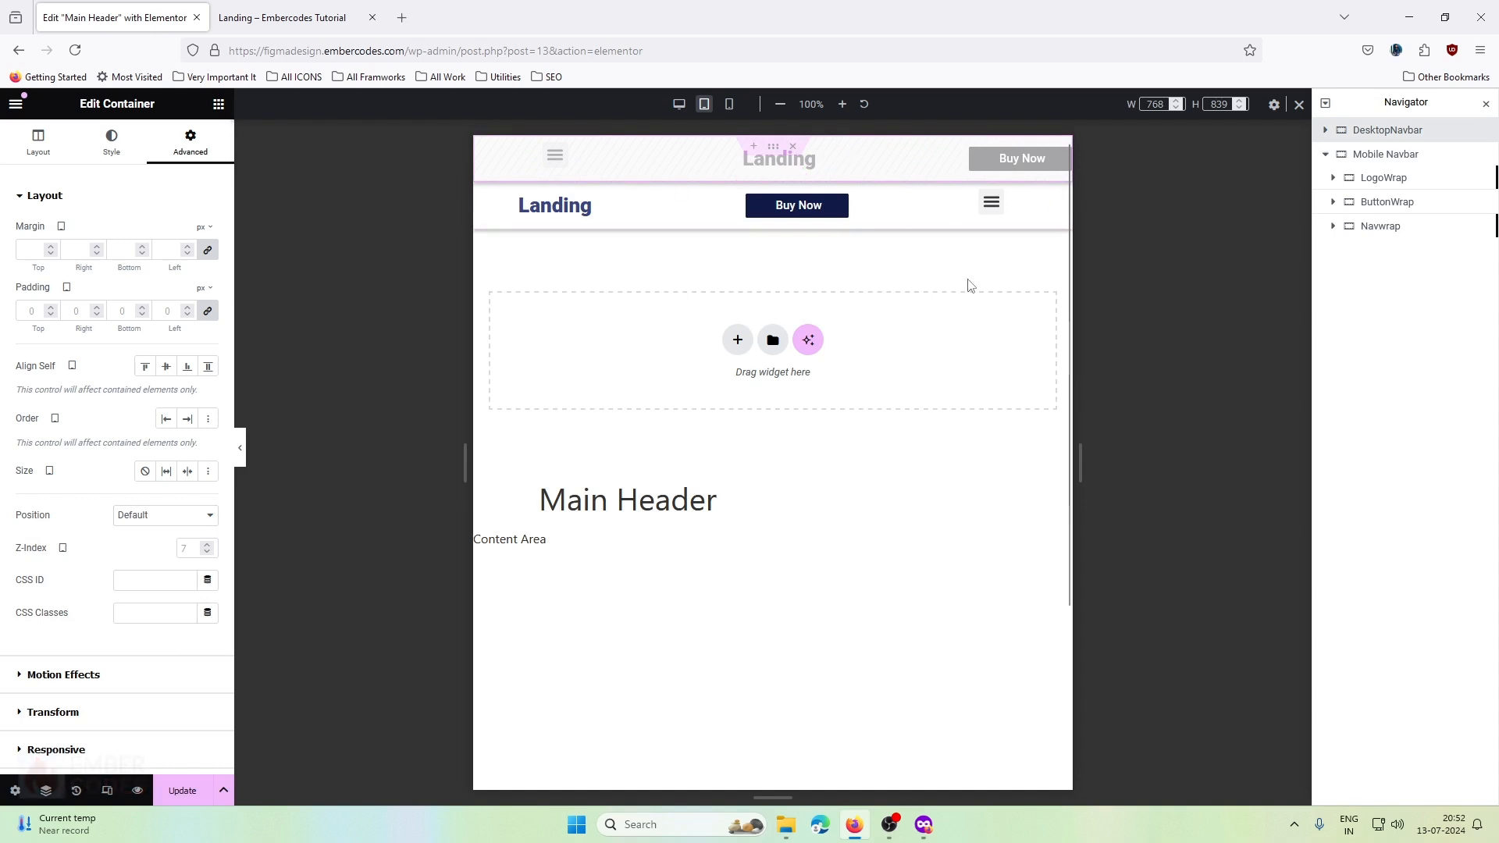
- Align the Navwrap container's items to the end, and check the spacing settings of Navwrap and its WordPress Menu
{"action": "left_click", "coordinate": [1017, 206]}
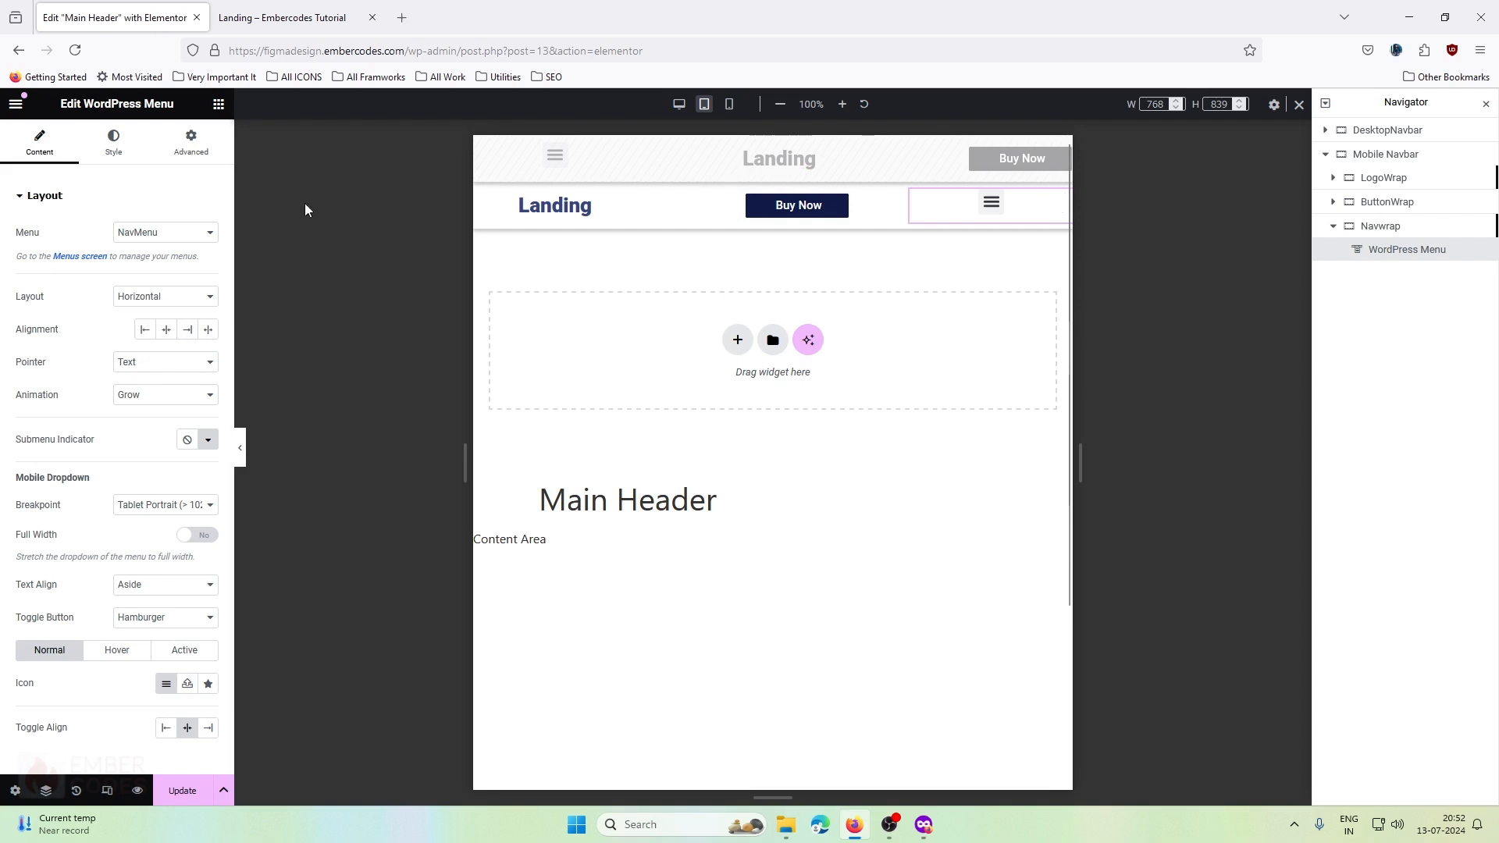
{"action": "left_click", "coordinate": [1383, 228]}
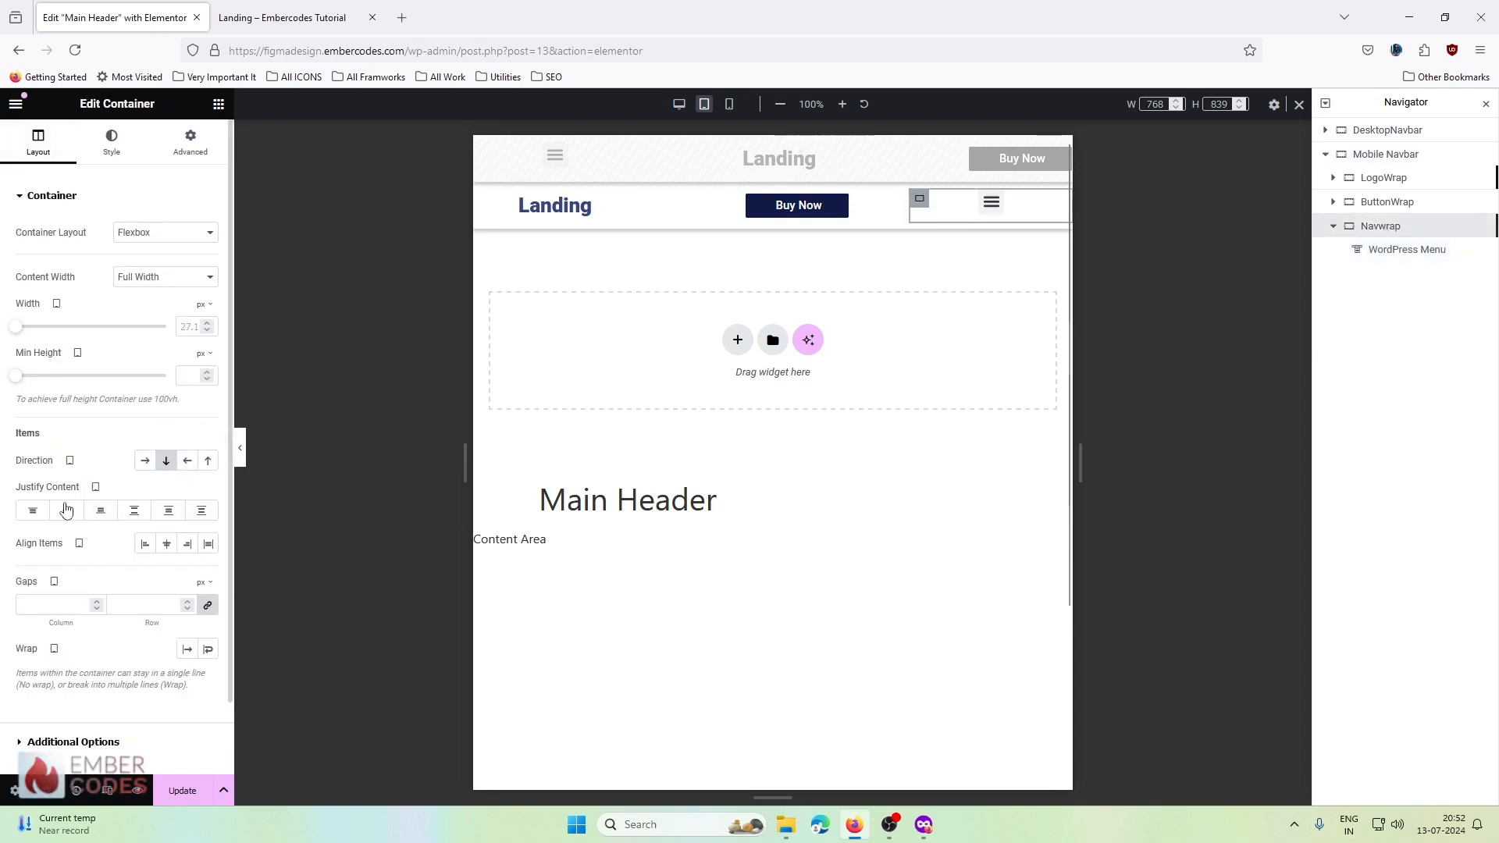
{"action": "left_click", "coordinate": [186, 544]}
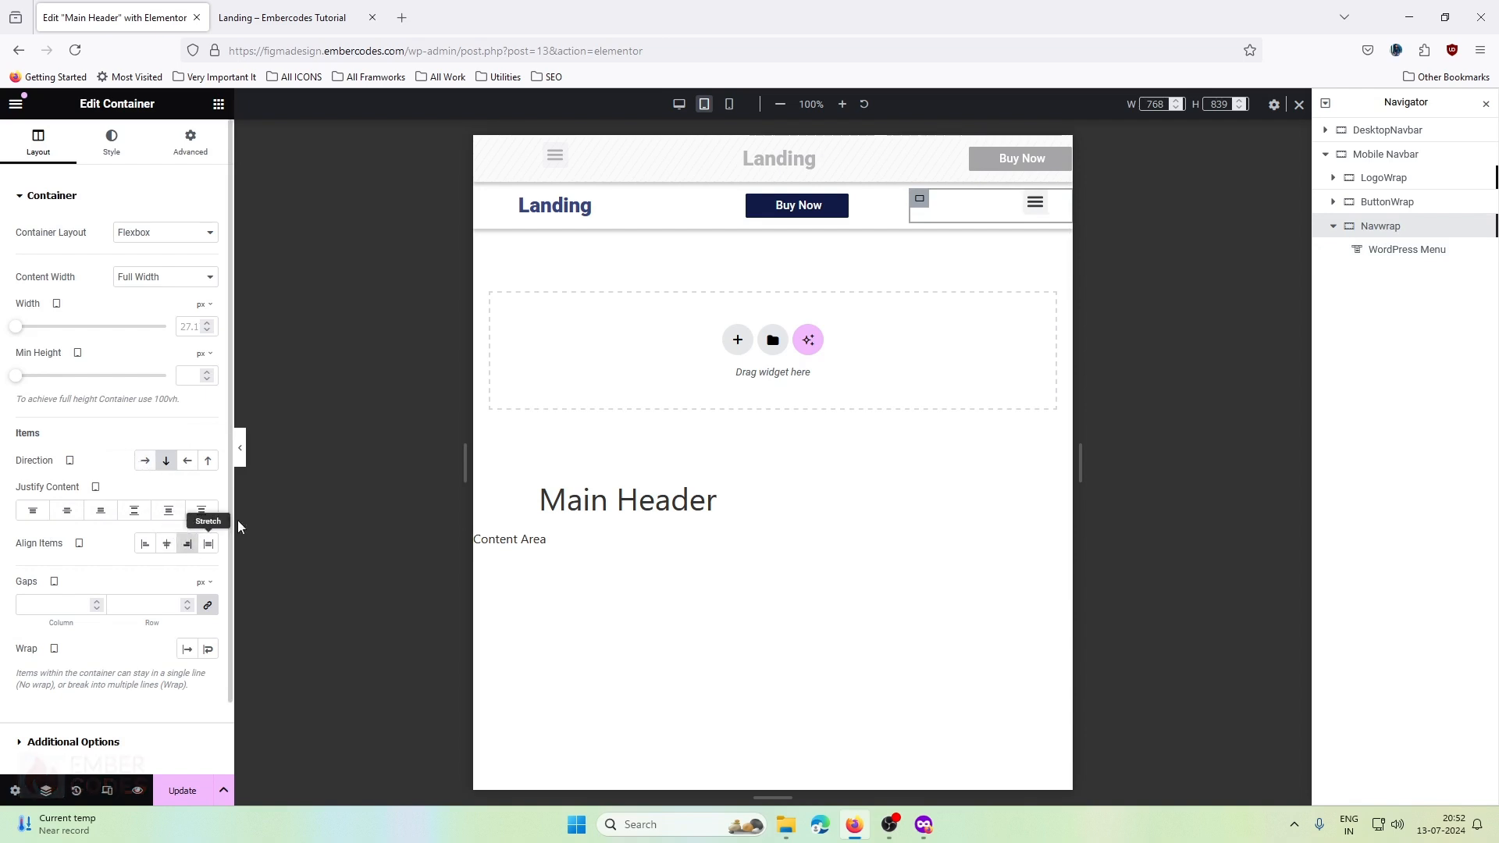
{"action": "left_click", "coordinate": [190, 144]}
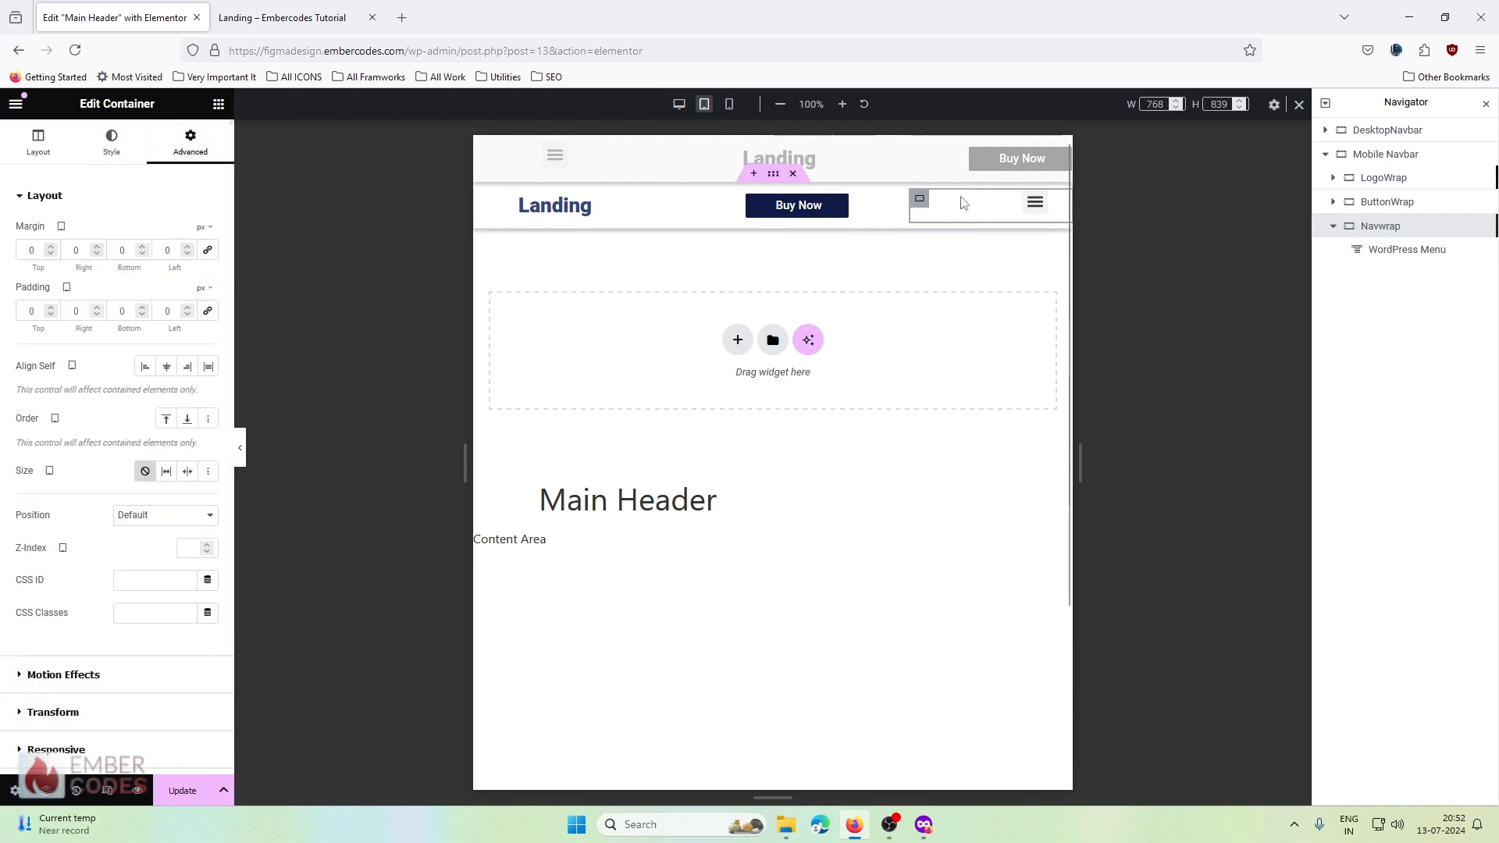
{"action": "left_click", "coordinate": [1019, 214]}
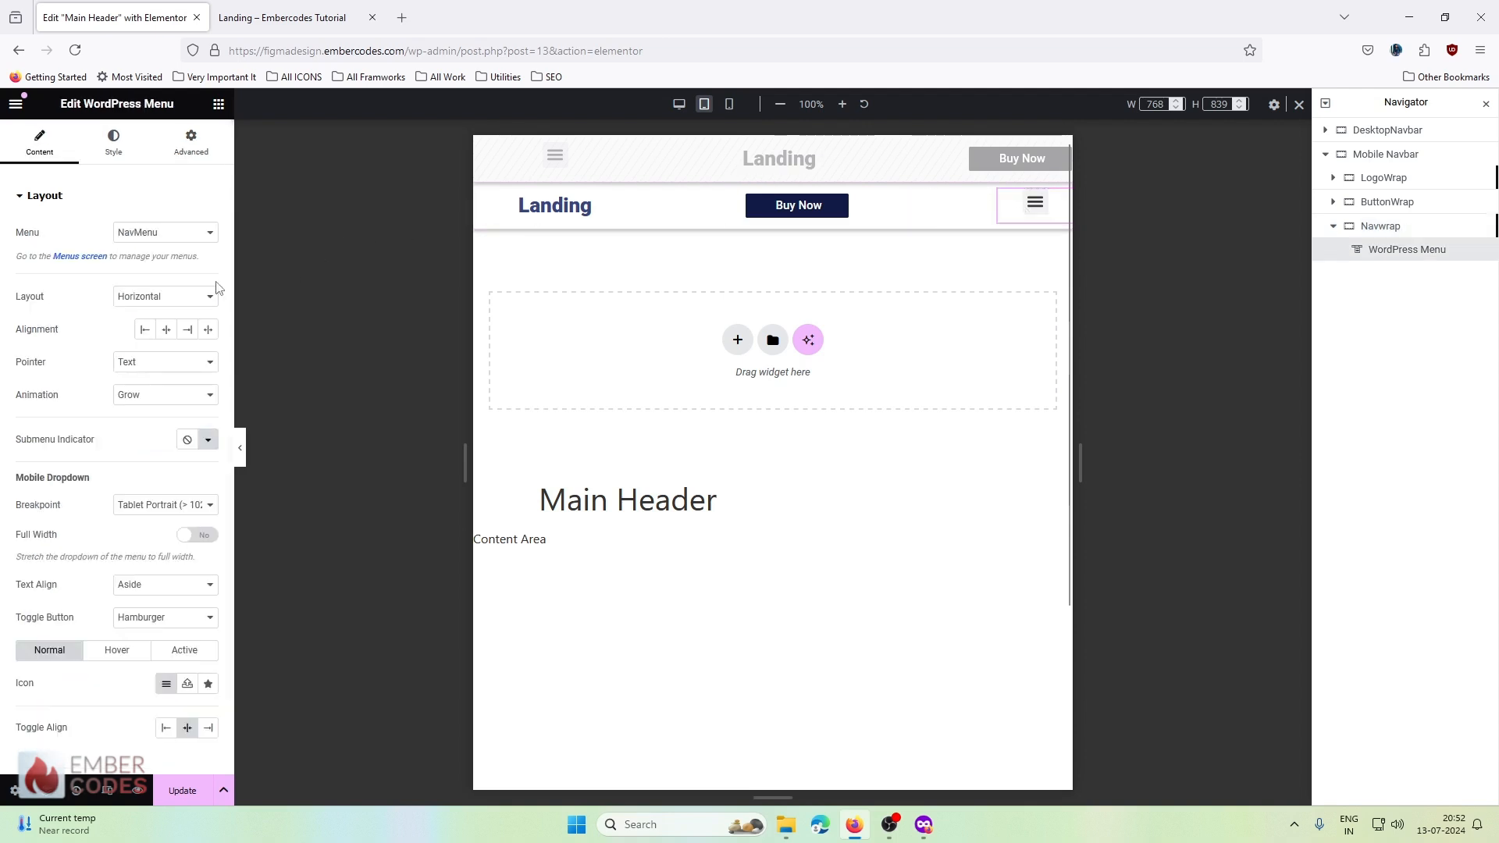
{"action": "left_click", "coordinate": [190, 145]}
{"action": "left_click", "coordinate": [215, 315]}
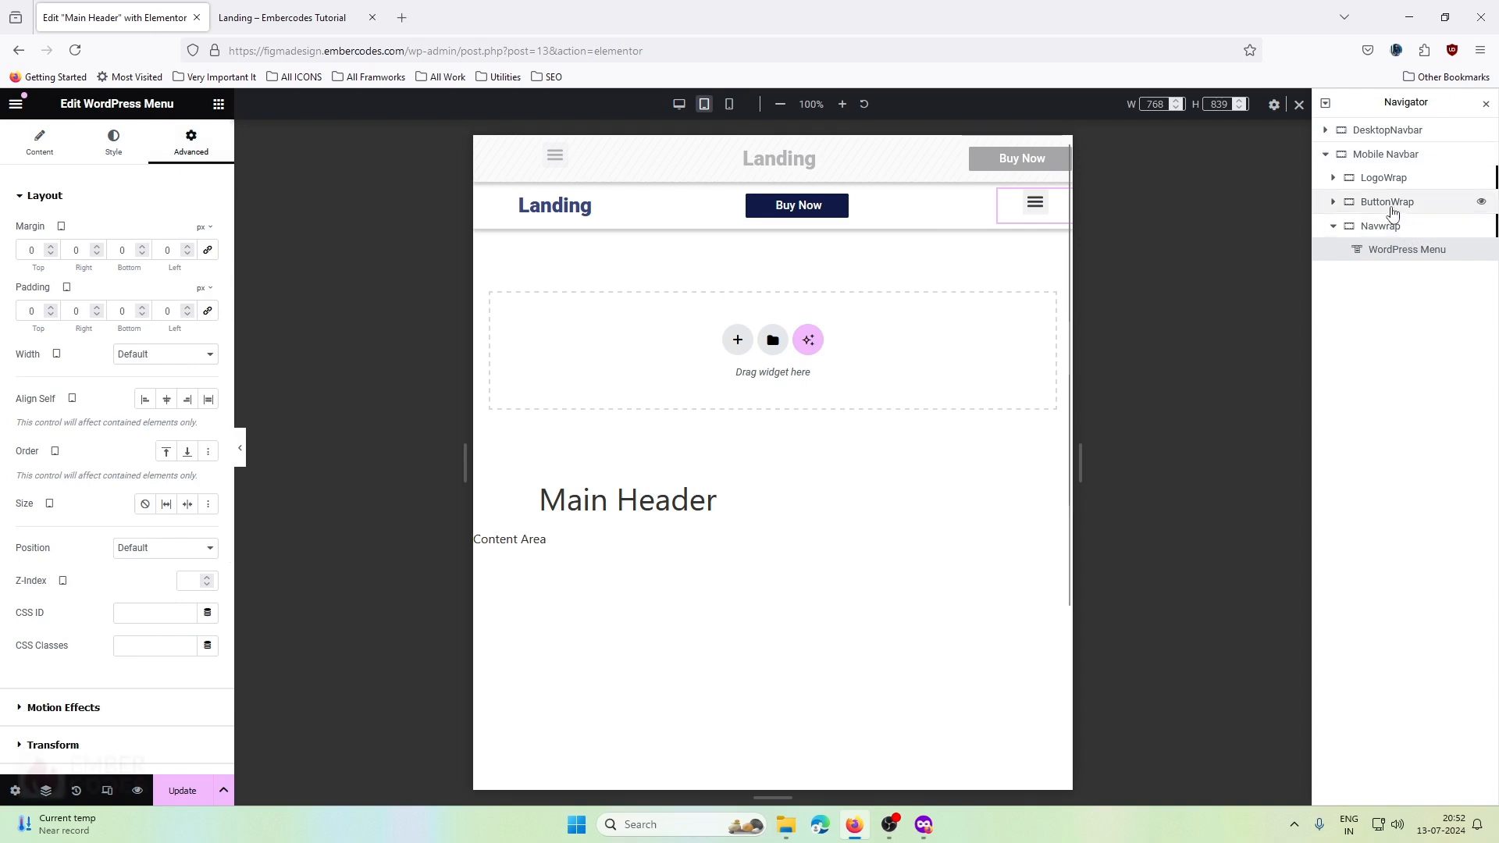
- Align the ButtonWrap container's items to the center and the LogoWrap container's items to the start
{"action": "left_click", "coordinate": [1358, 203]}
{"action": "left_click", "coordinate": [1330, 203]}
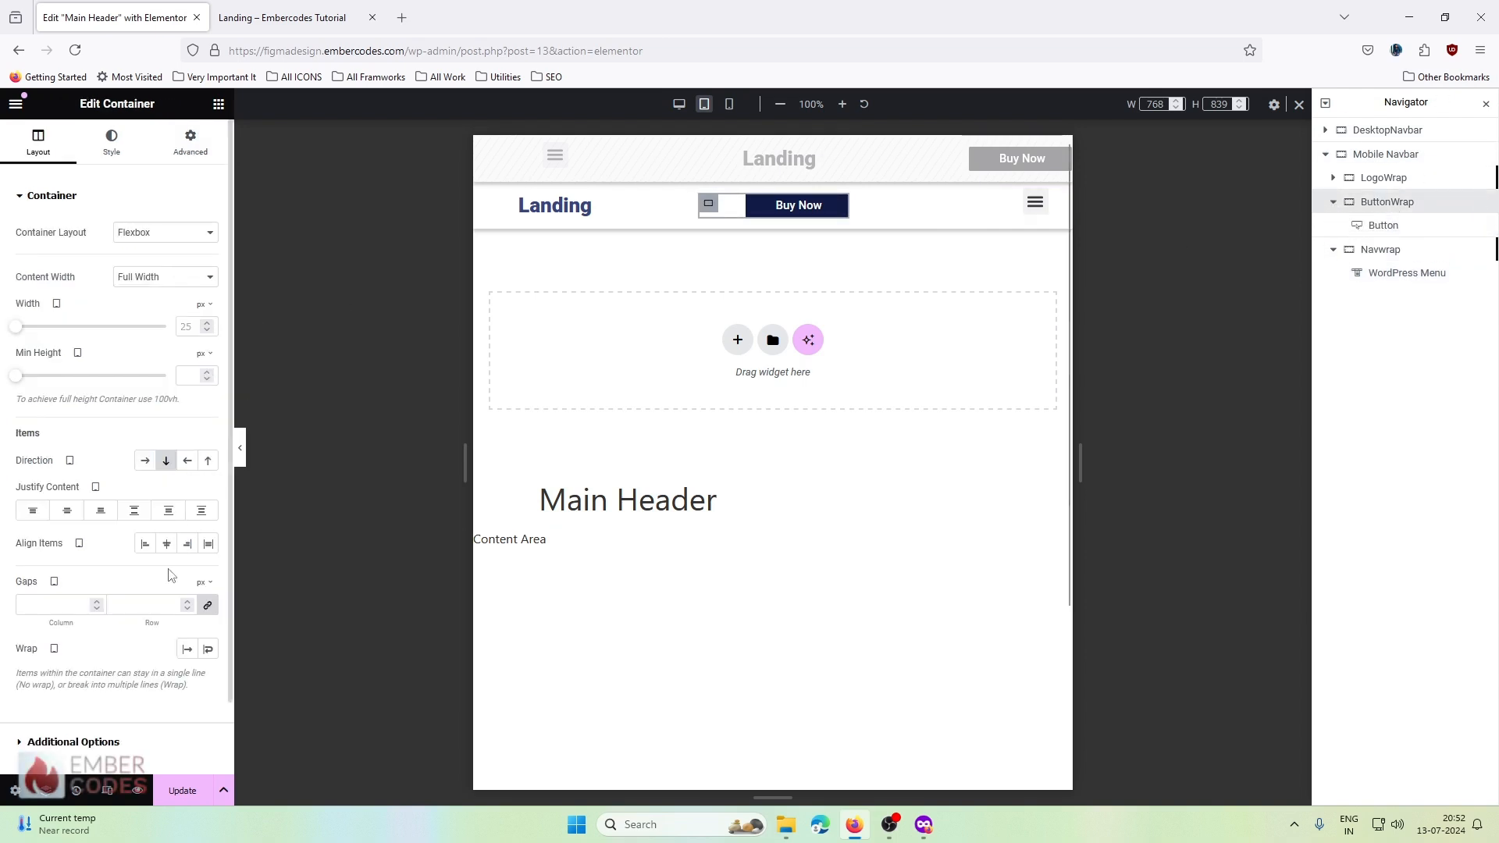
{"action": "left_click", "coordinate": [1377, 181]}
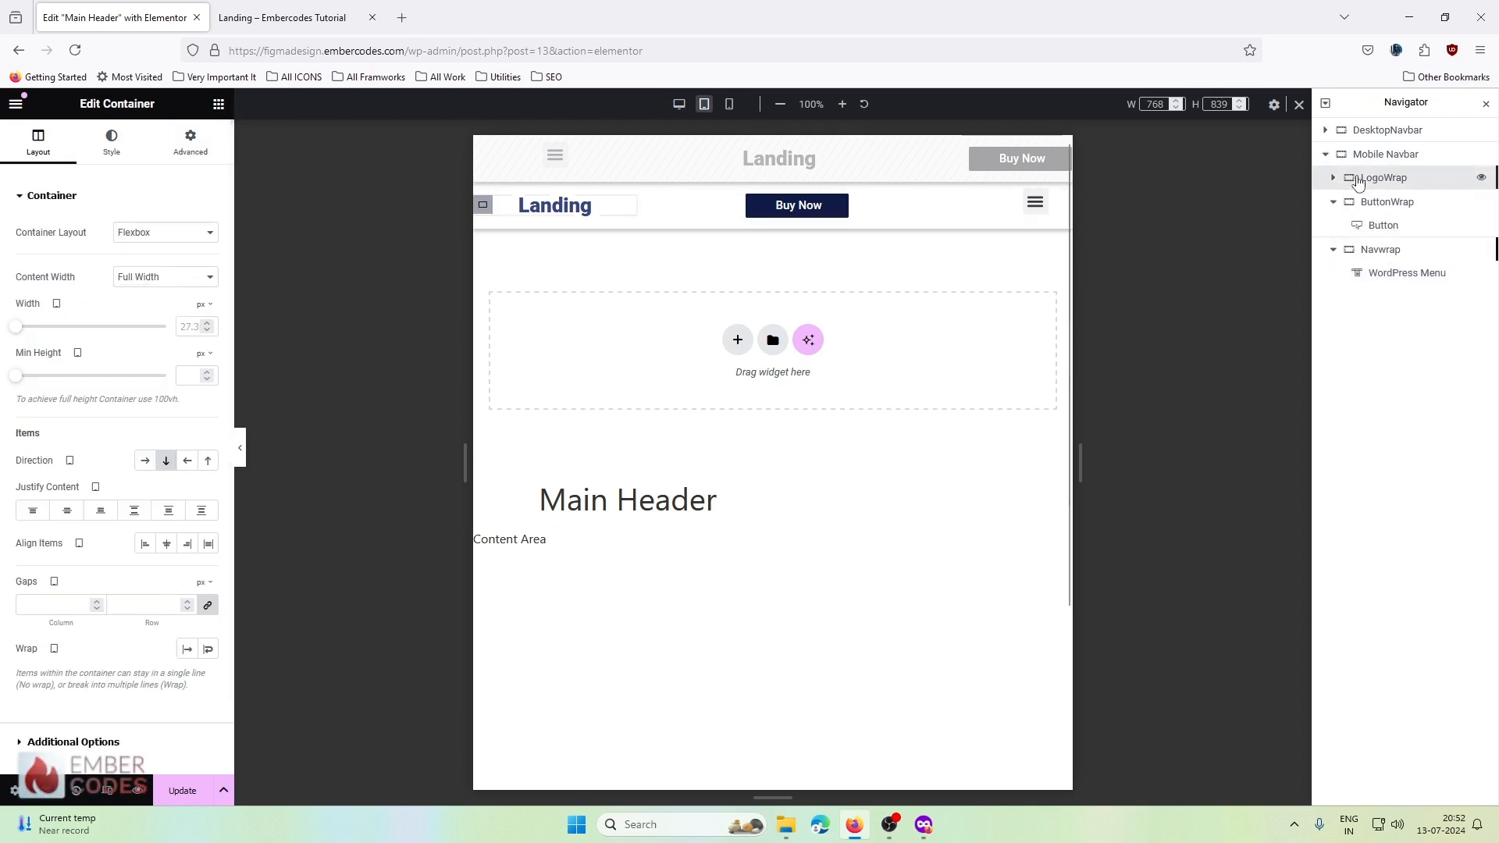
{"action": "left_click", "coordinate": [191, 143]}
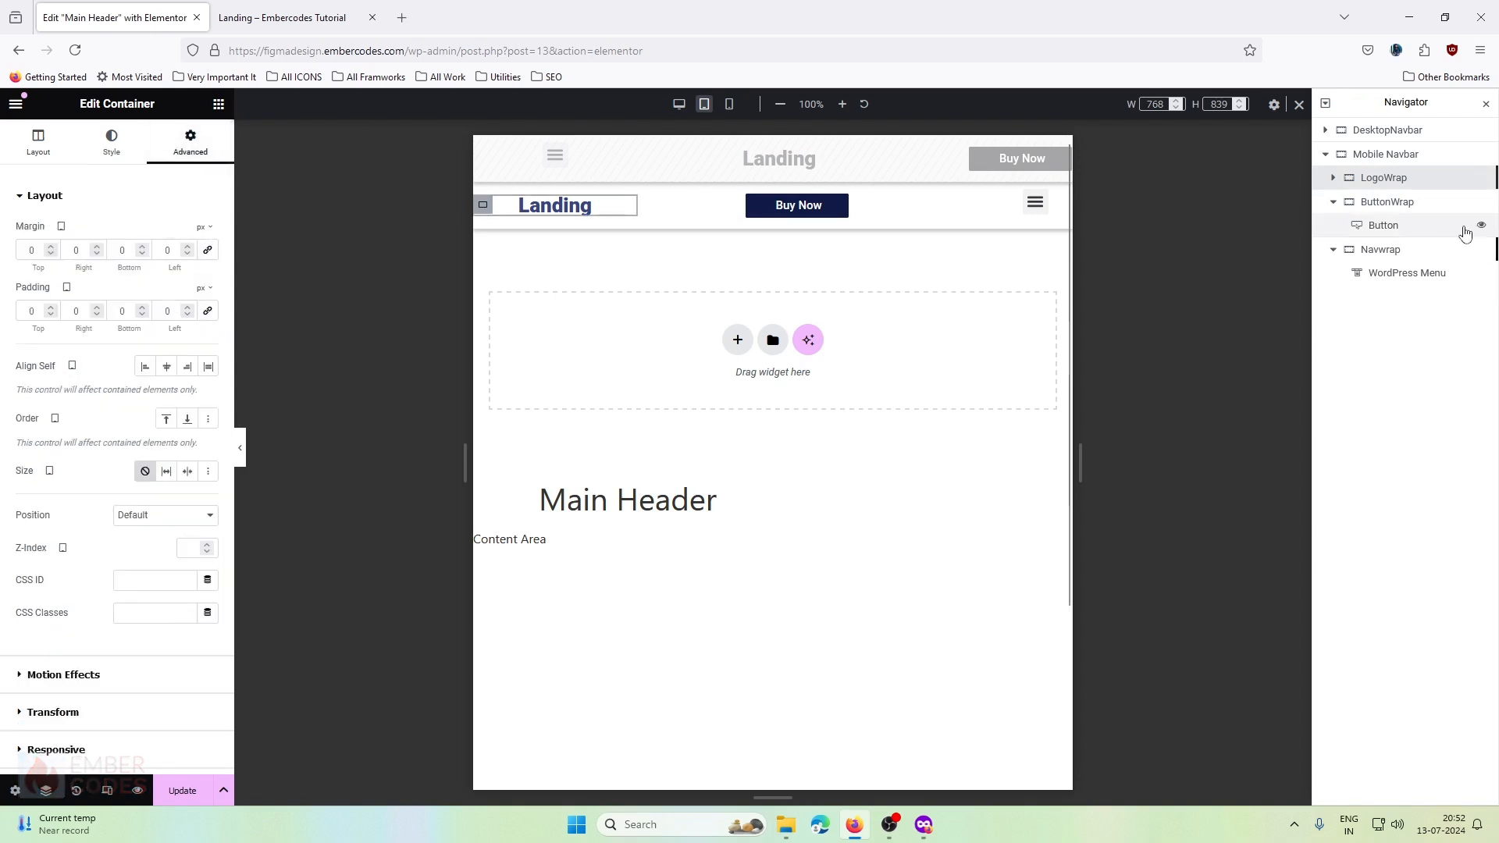
{"action": "left_click", "coordinate": [1397, 201]}
{"action": "left_click", "coordinate": [191, 142]}
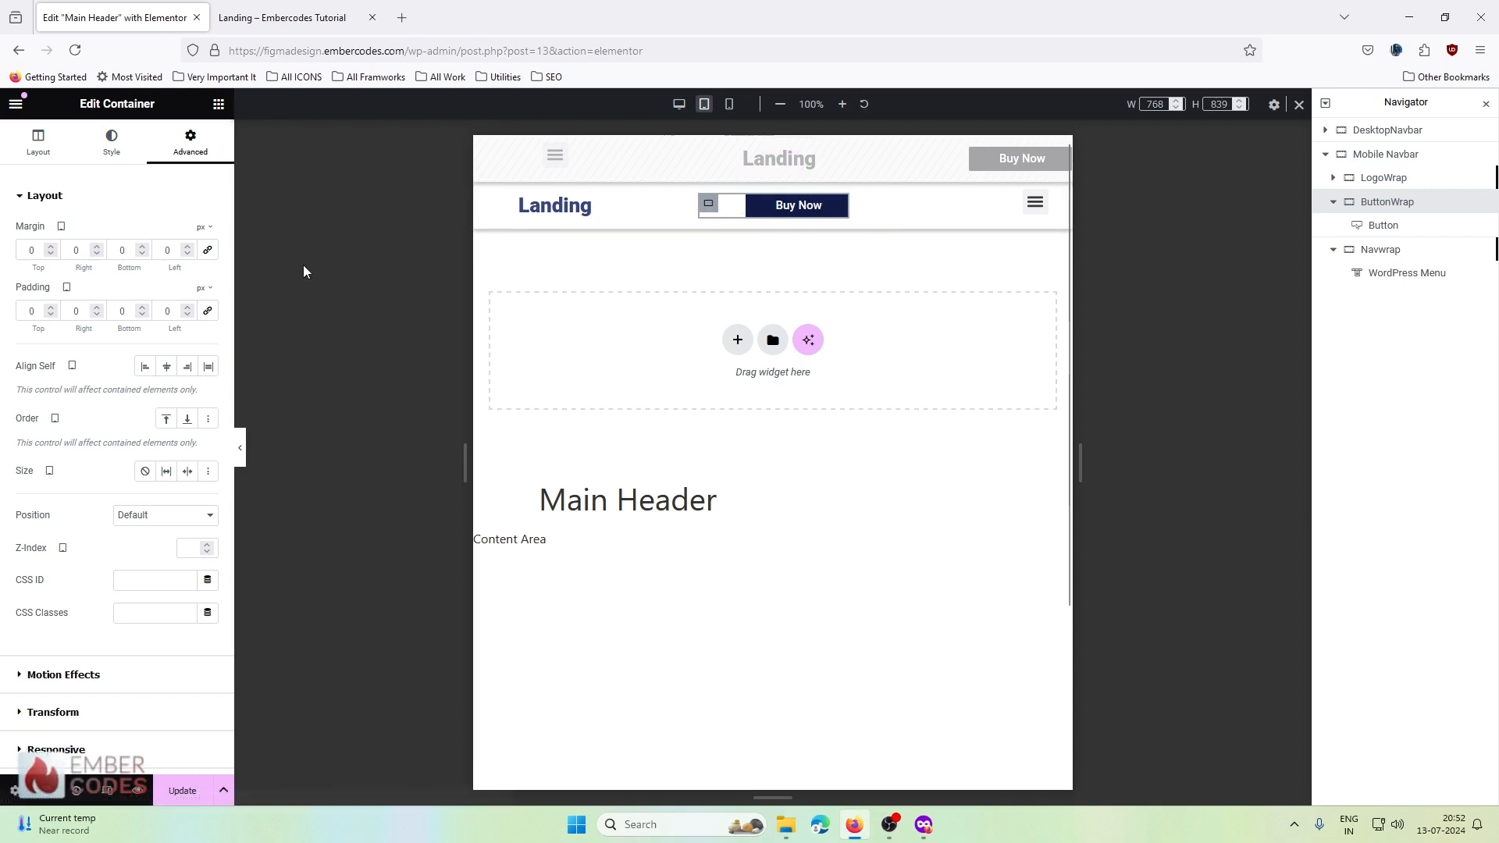
{"action": "left_click", "coordinate": [54, 151]}
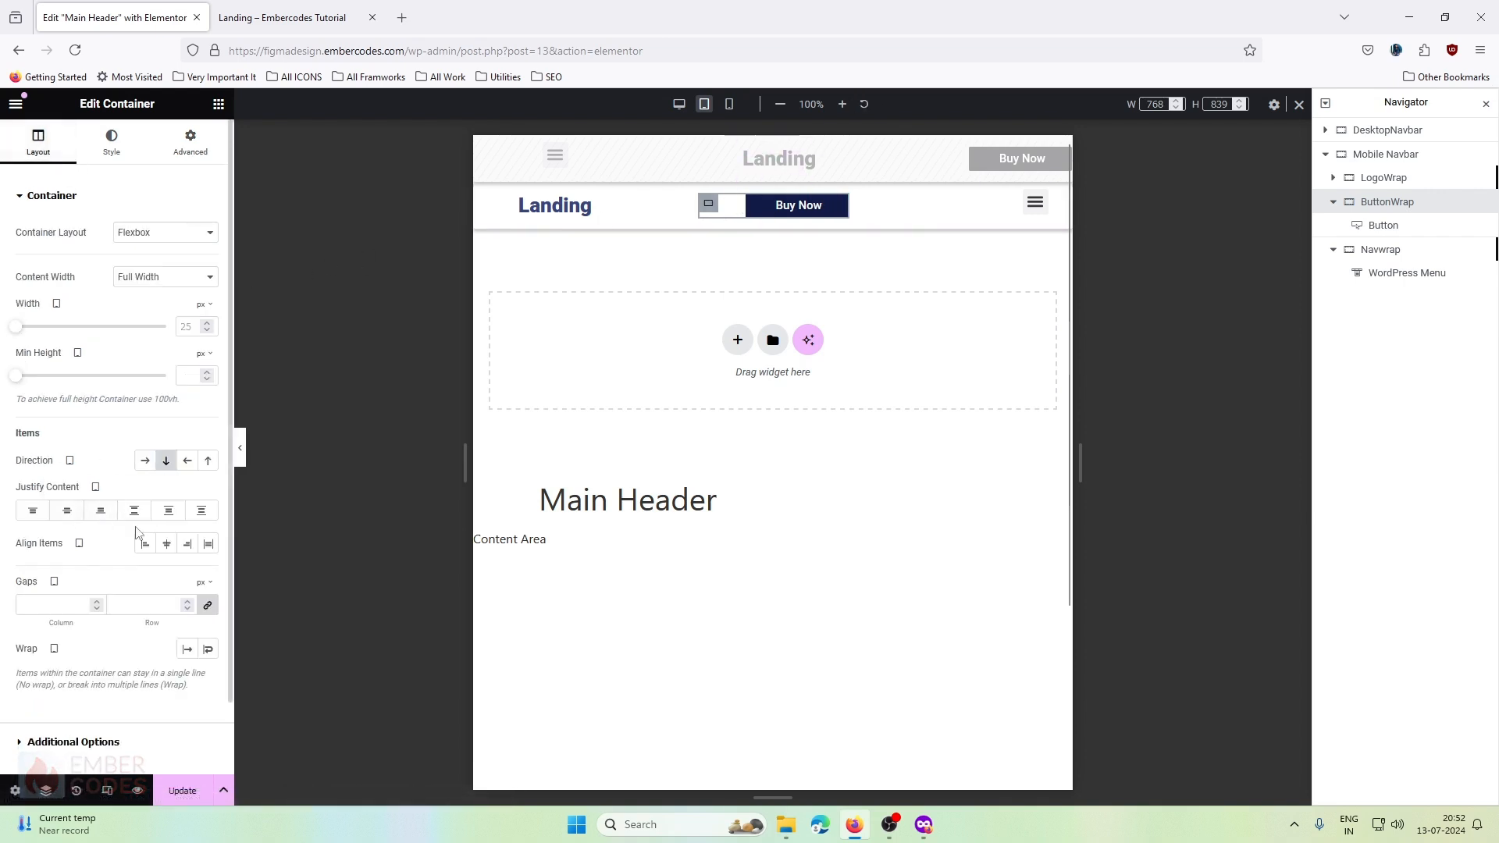
{"action": "left_click", "coordinate": [169, 546]}
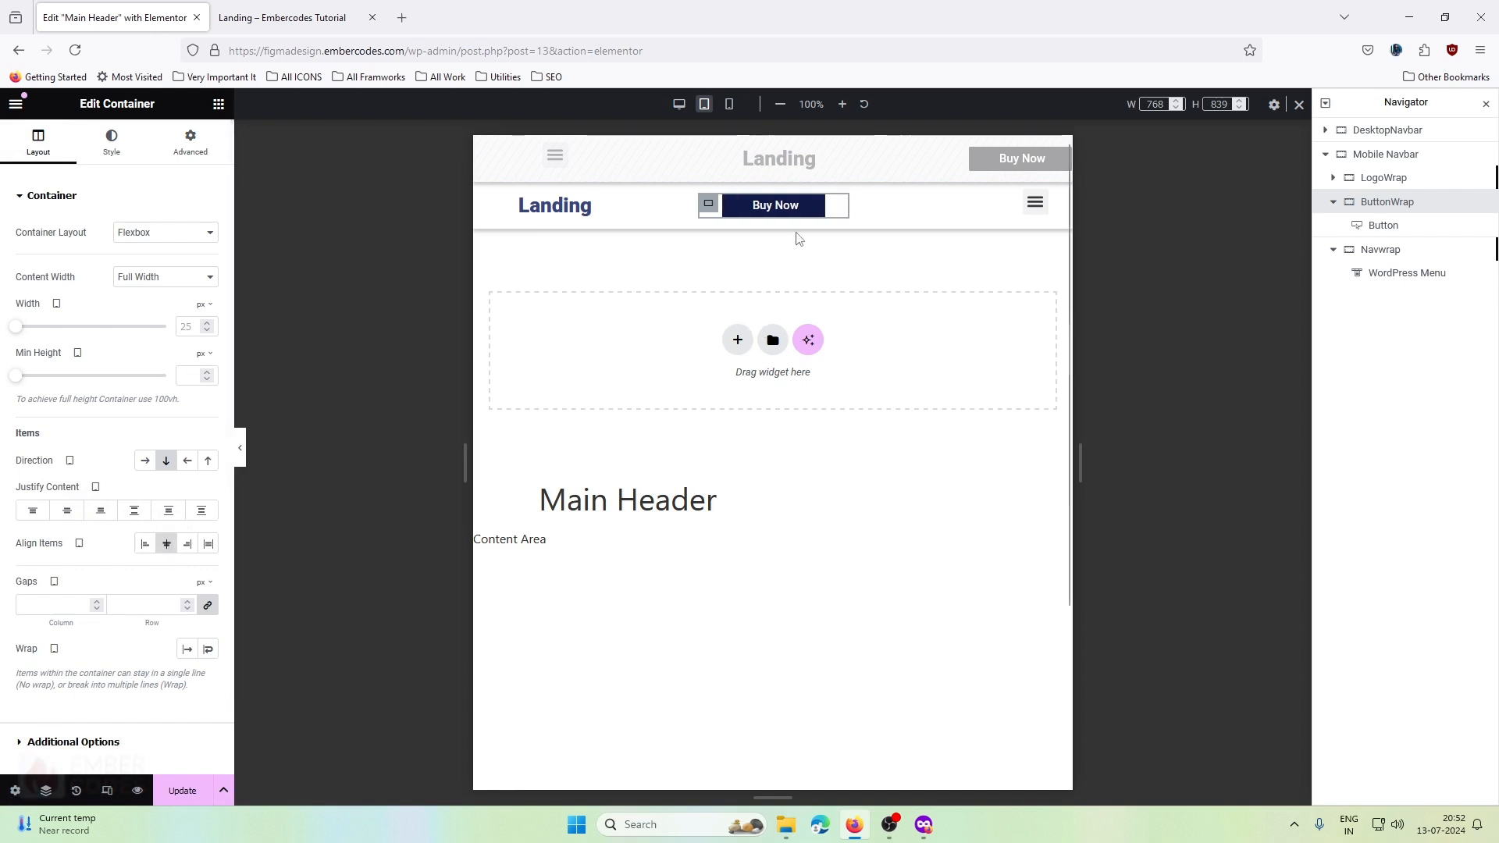
{"action": "left_click", "coordinate": [501, 215]}
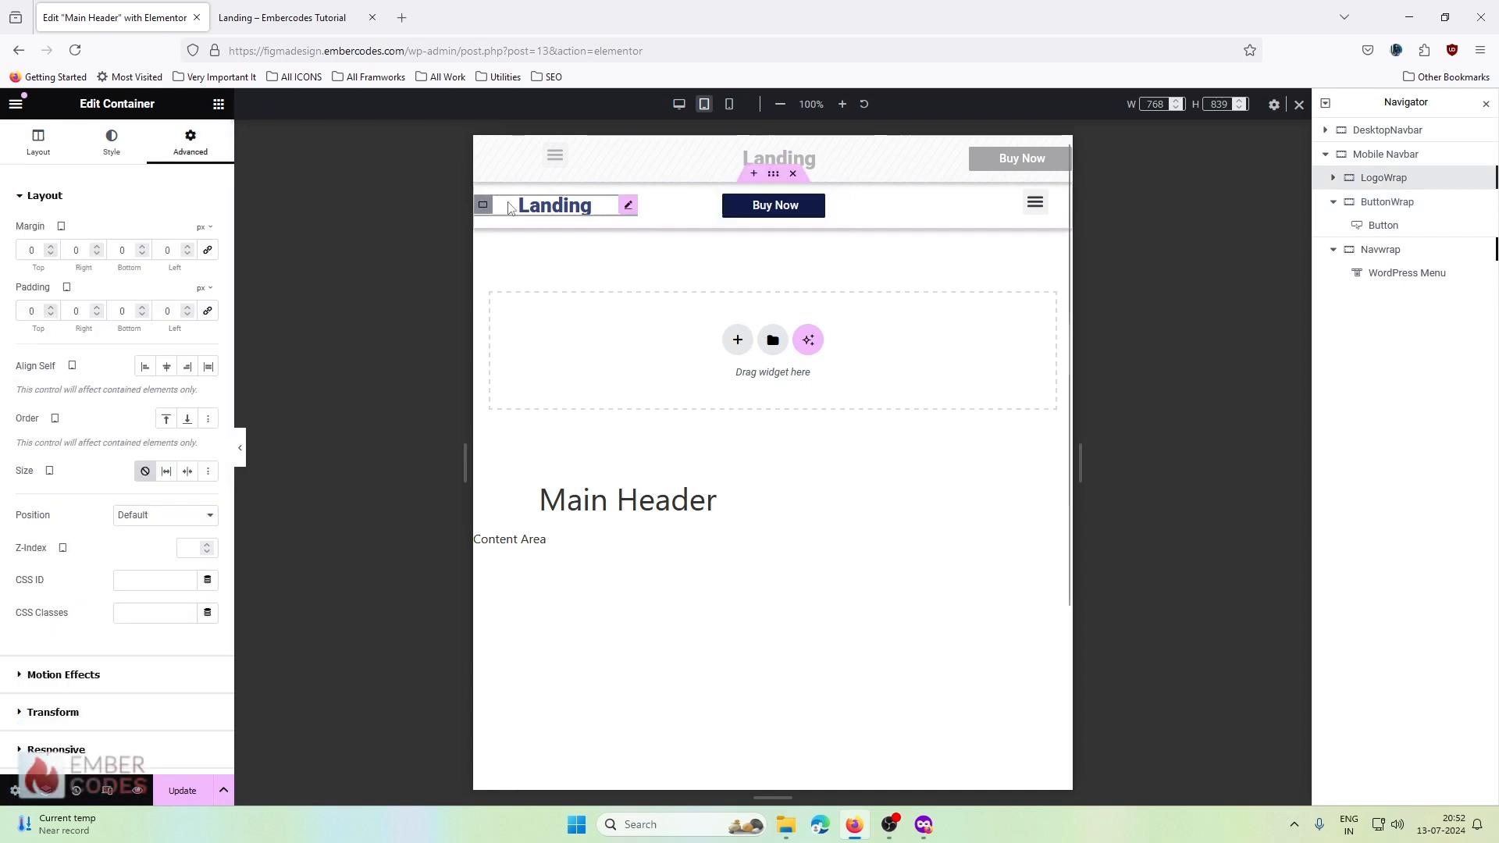
{"action": "left_click", "coordinate": [38, 142]}
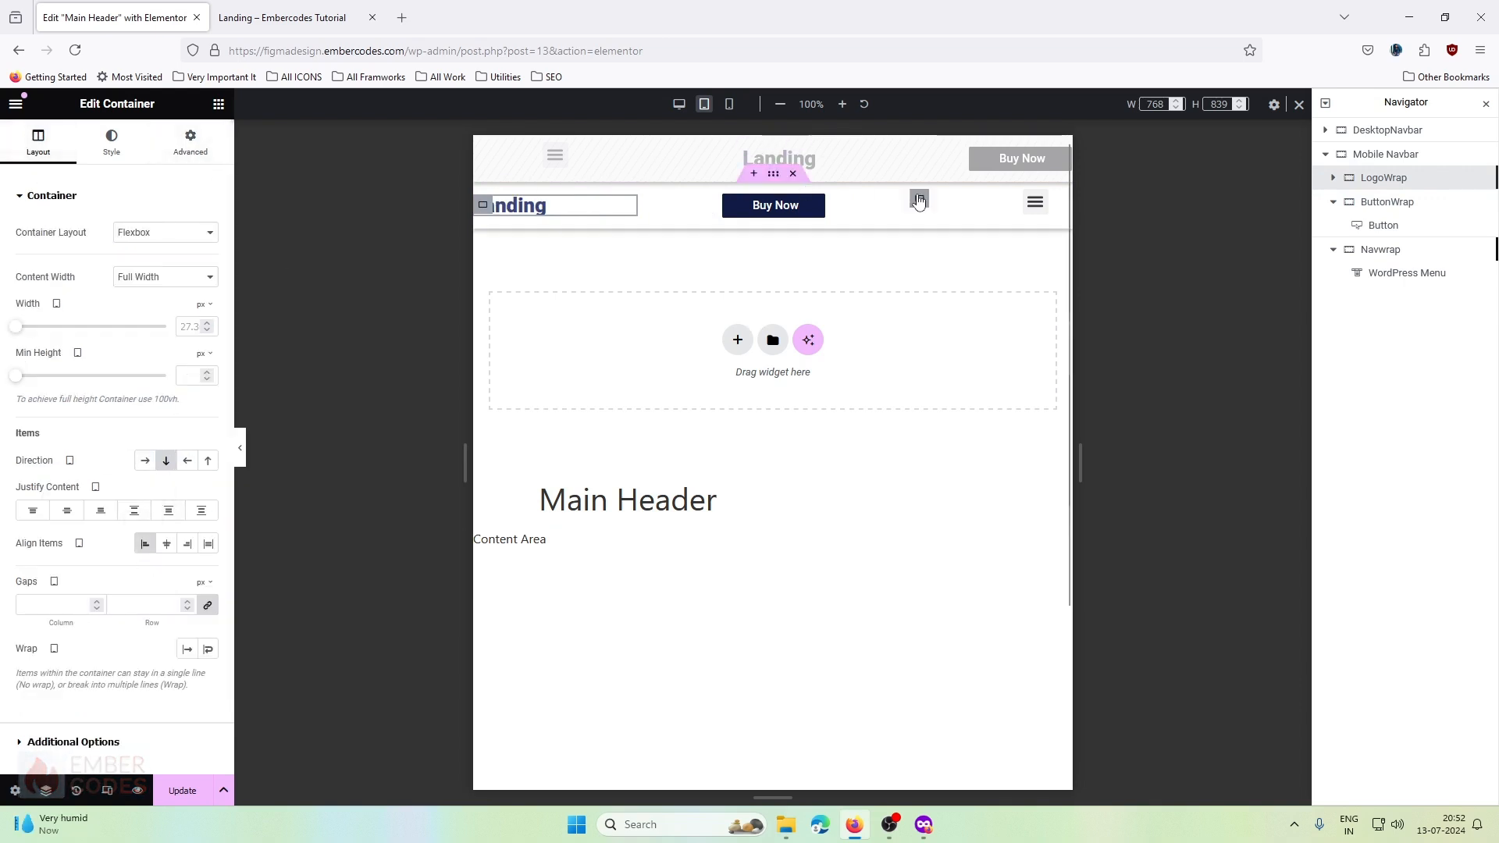
- Try to set the Mobile Navbar container's tablet width to 100%
{"action": "left_click", "coordinate": [1381, 160]}
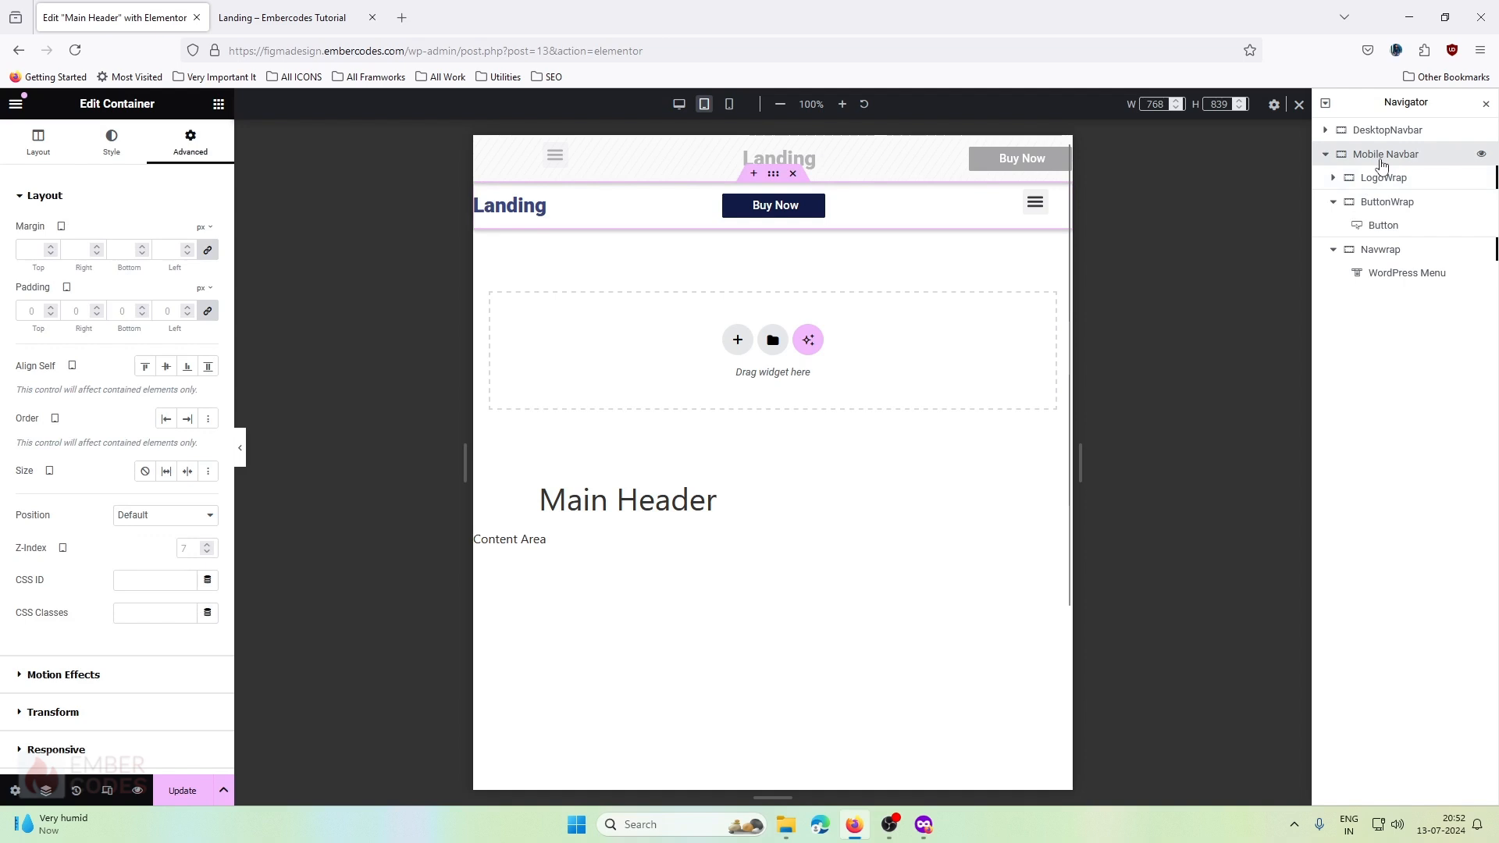
{"action": "left_click", "coordinate": [37, 140]}
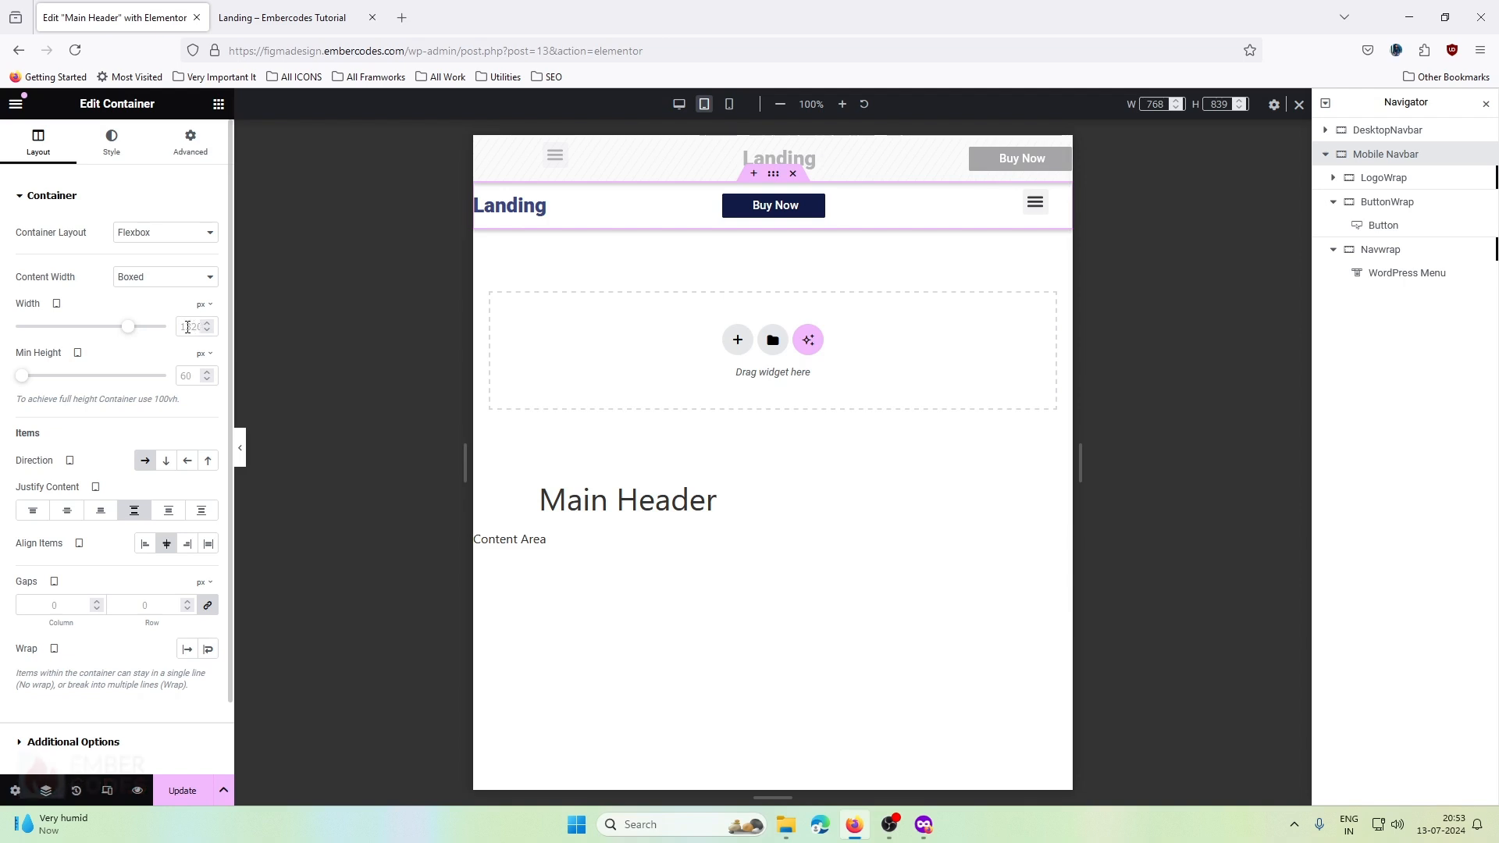
{"action": "left_click", "coordinate": [187, 326]}
{"action": "type", "text": "100"}
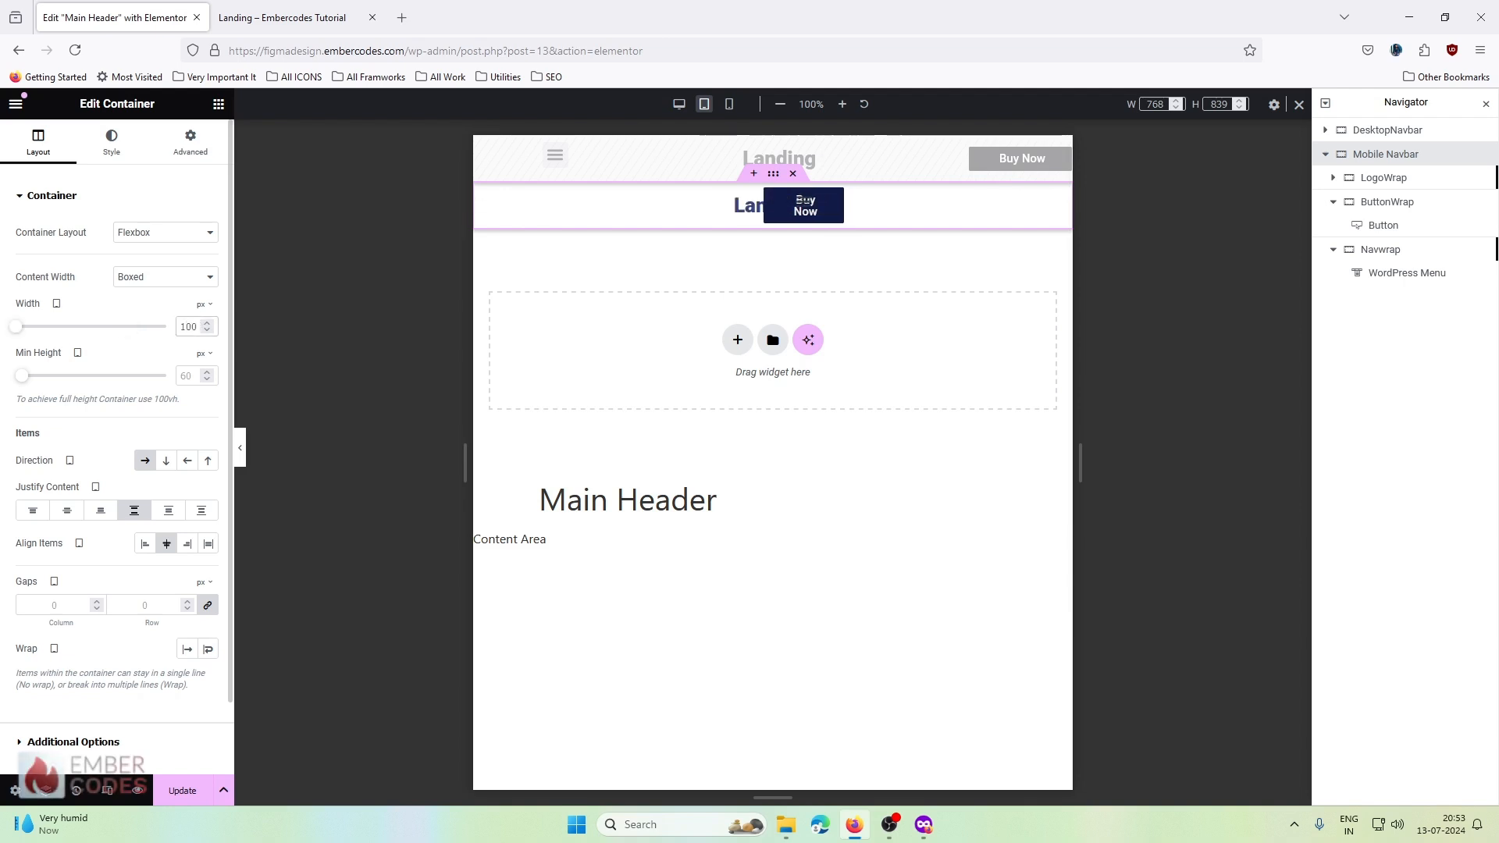
{"action": "type", "text": "%"}
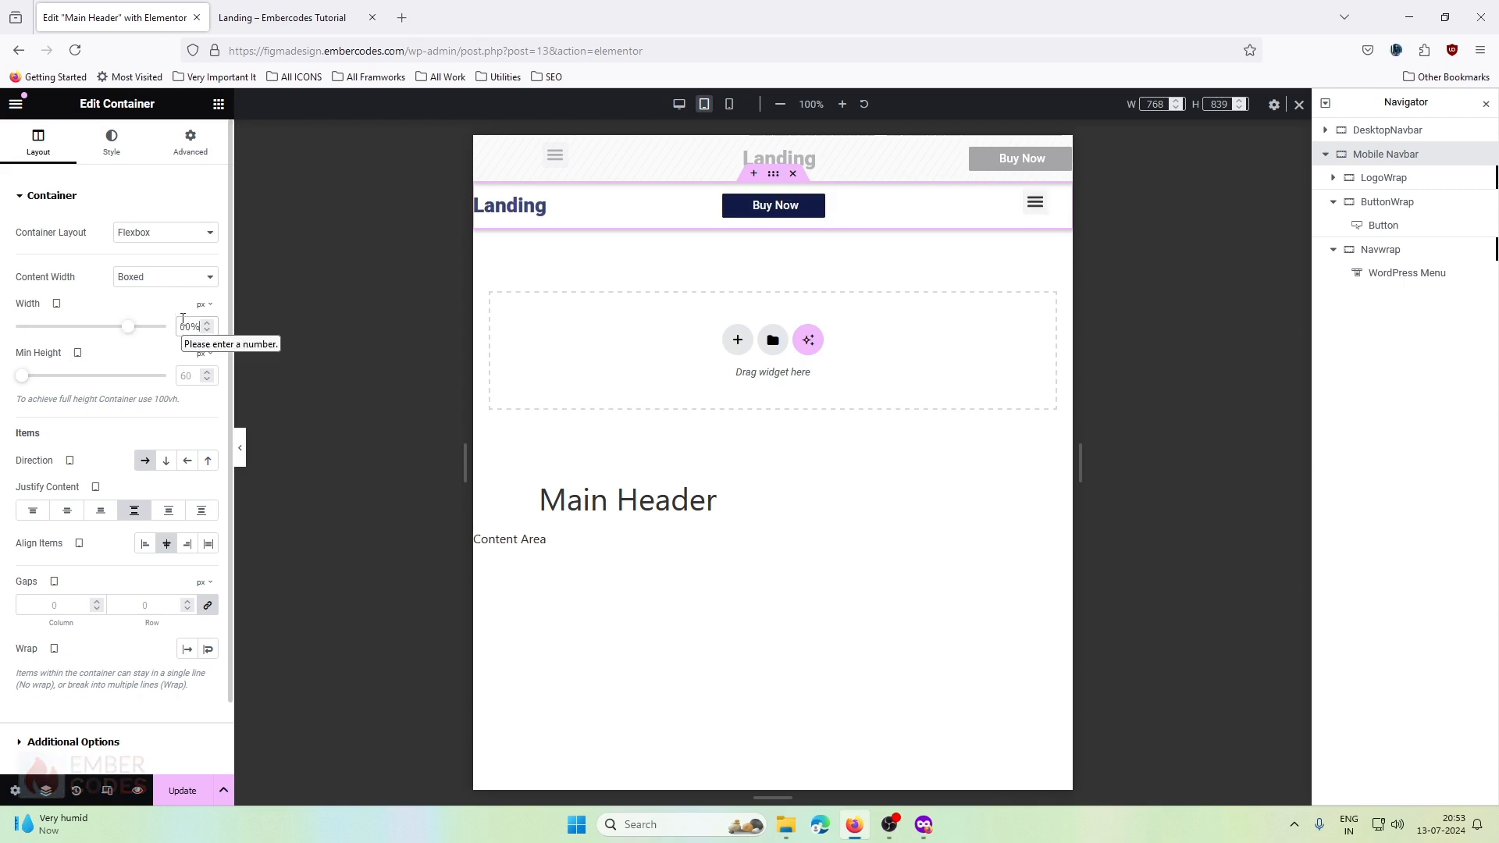
{"action": "scroll", "coordinate": [182, 318], "scroll_direction": "down", "scroll_amount": 1}
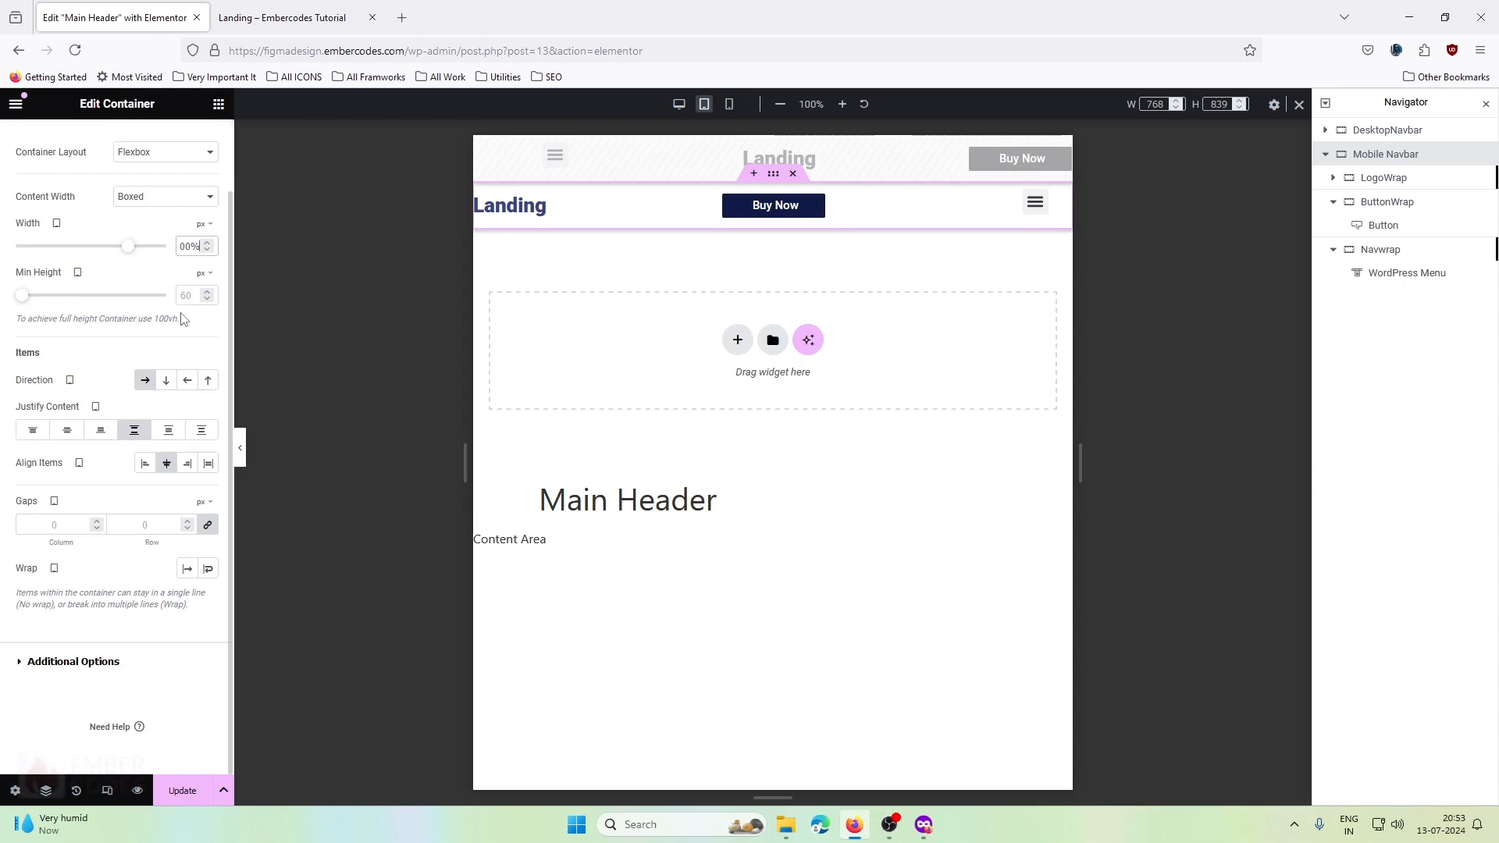
{"action": "scroll", "coordinate": [110, 196], "scroll_direction": "up", "scroll_amount": 1}
- Unlink the Mobile Navbar container's tablet padding values and set the right and left padding to 16 px
{"action": "left_click", "coordinate": [190, 141]}
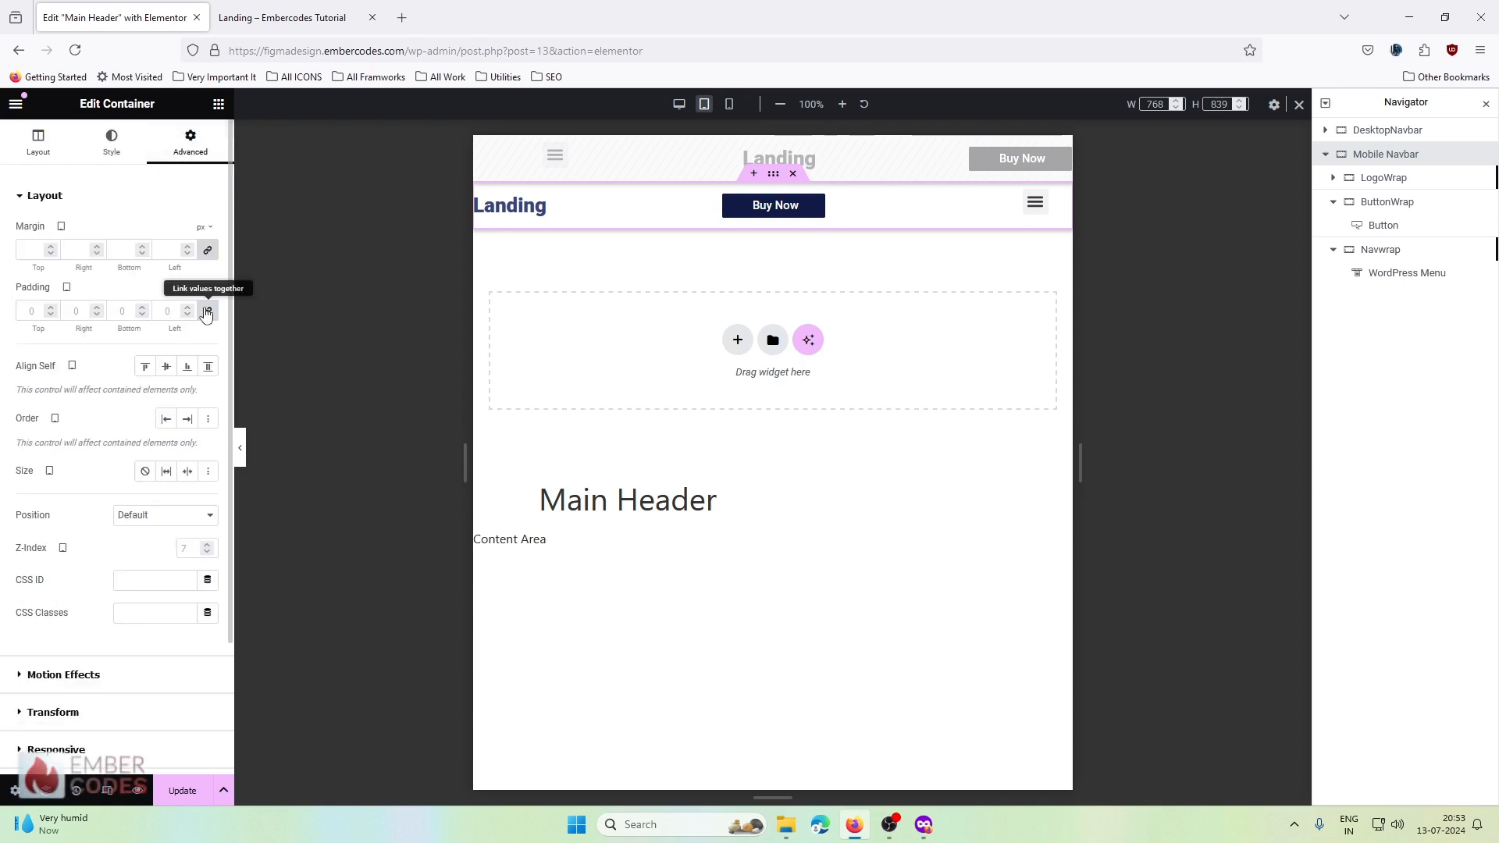
{"action": "type", "text": "16"}
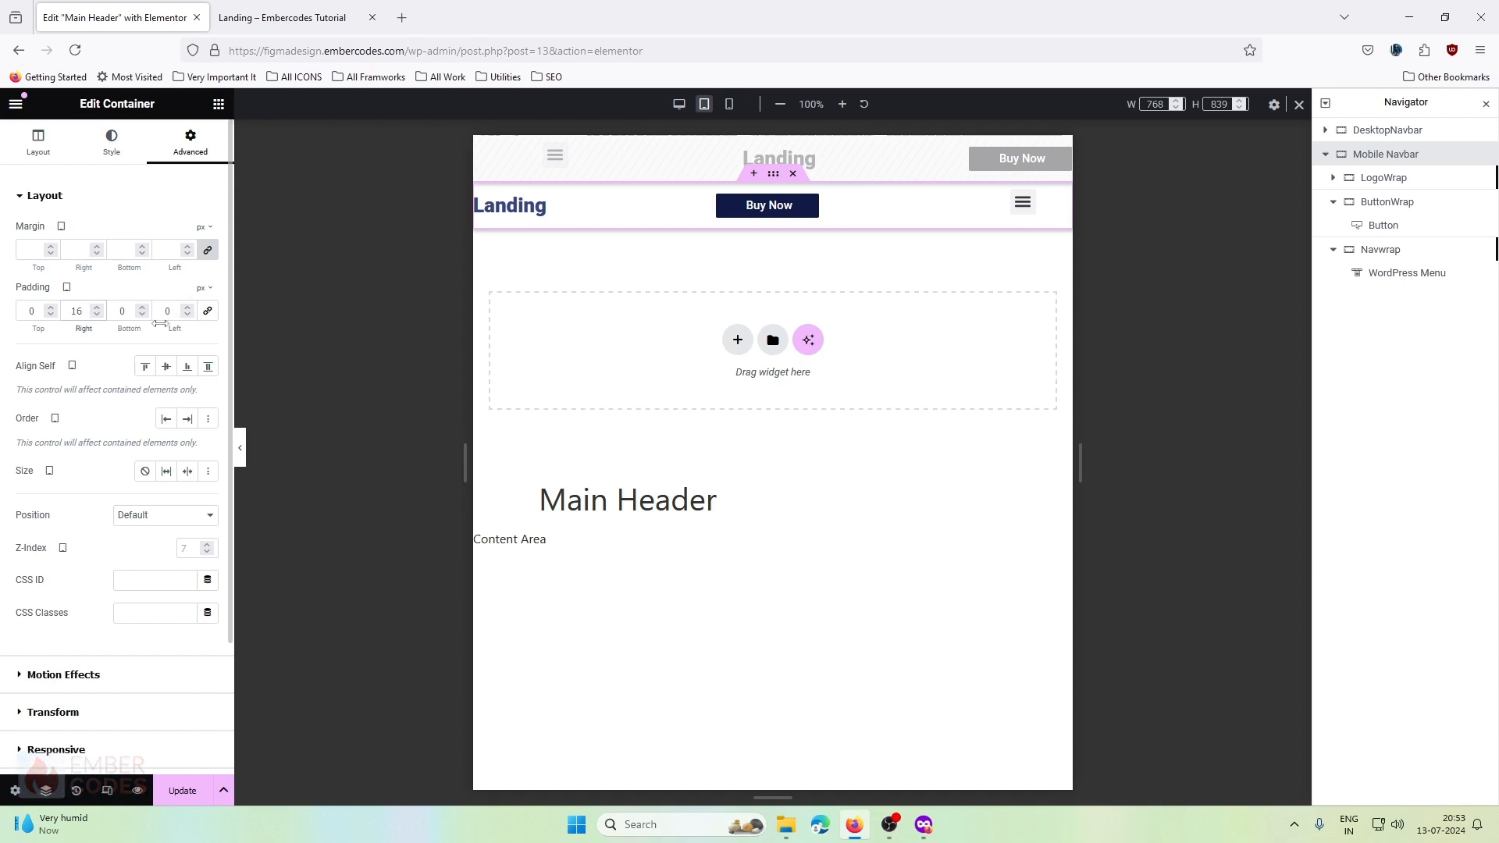
{"action": "type", "text": "16"}
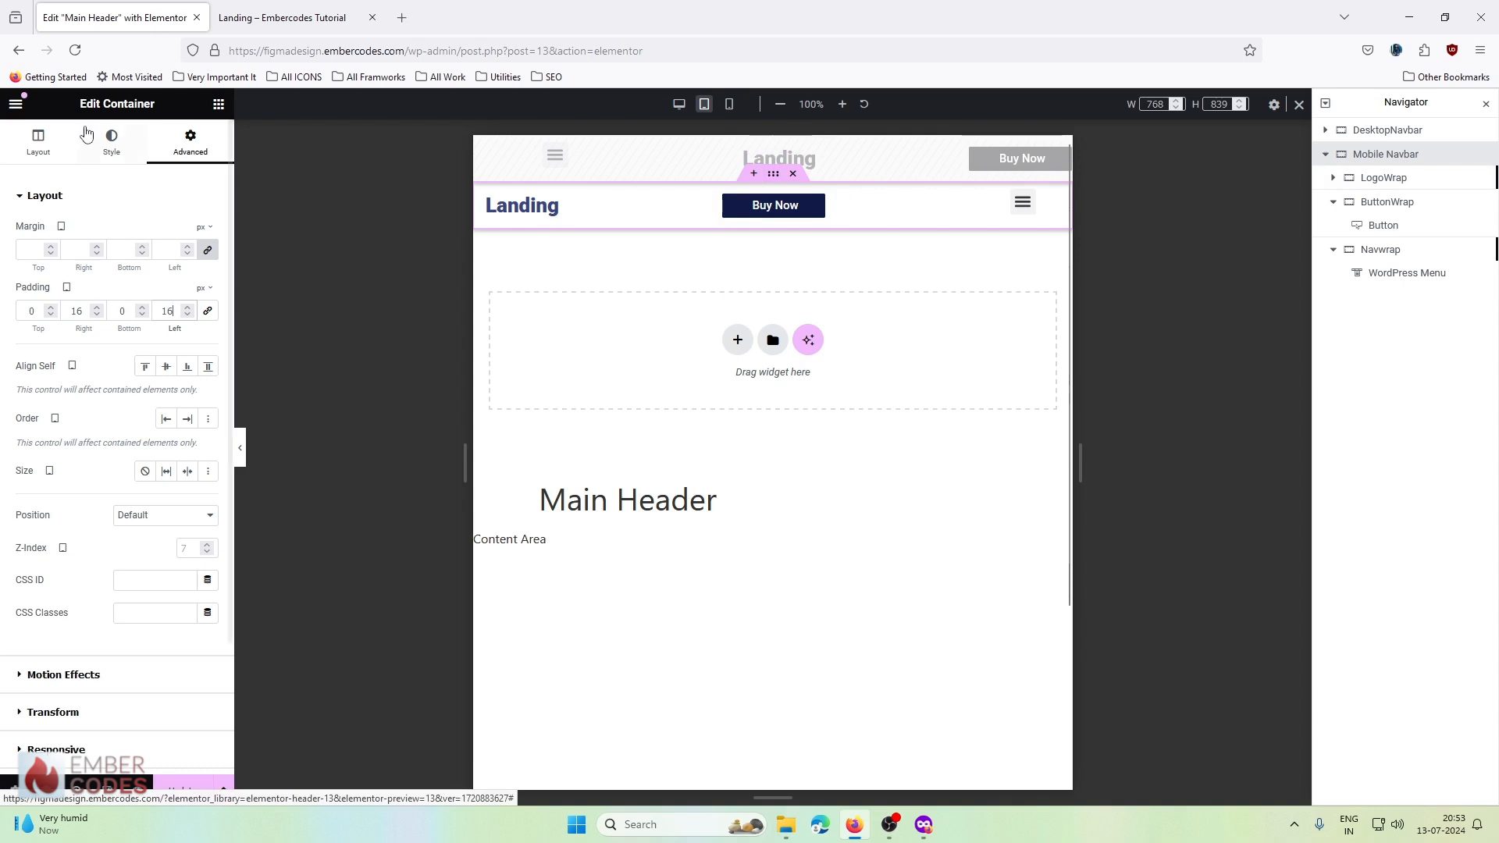
- Try the Center, Space Evenly and other justify-content options on the Mobile Navbar container, and restore Space Between
{"action": "left_click", "coordinate": [36, 140]}
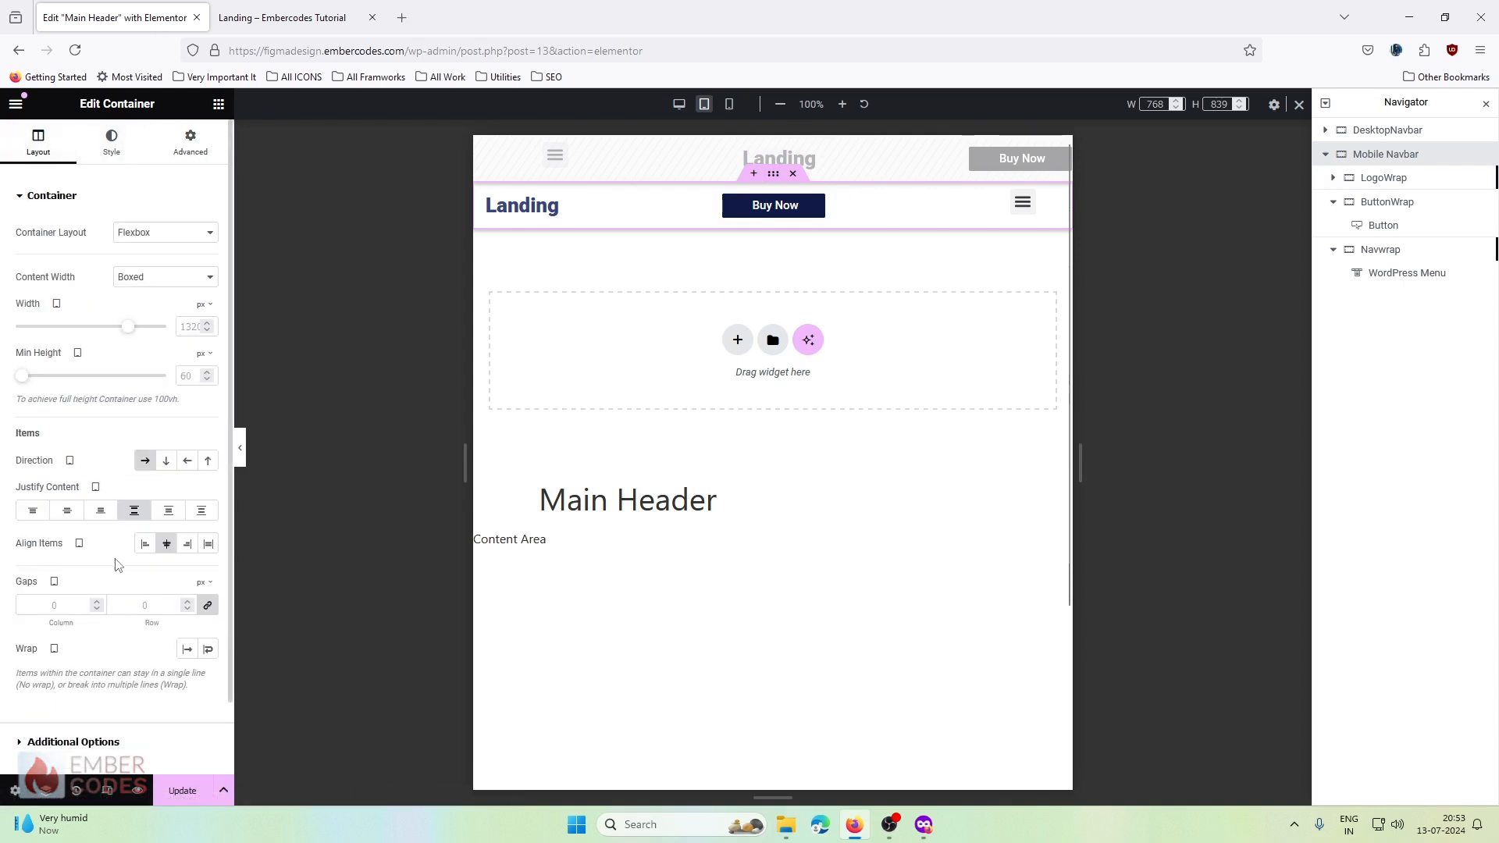
{"action": "left_click", "coordinate": [67, 516]}
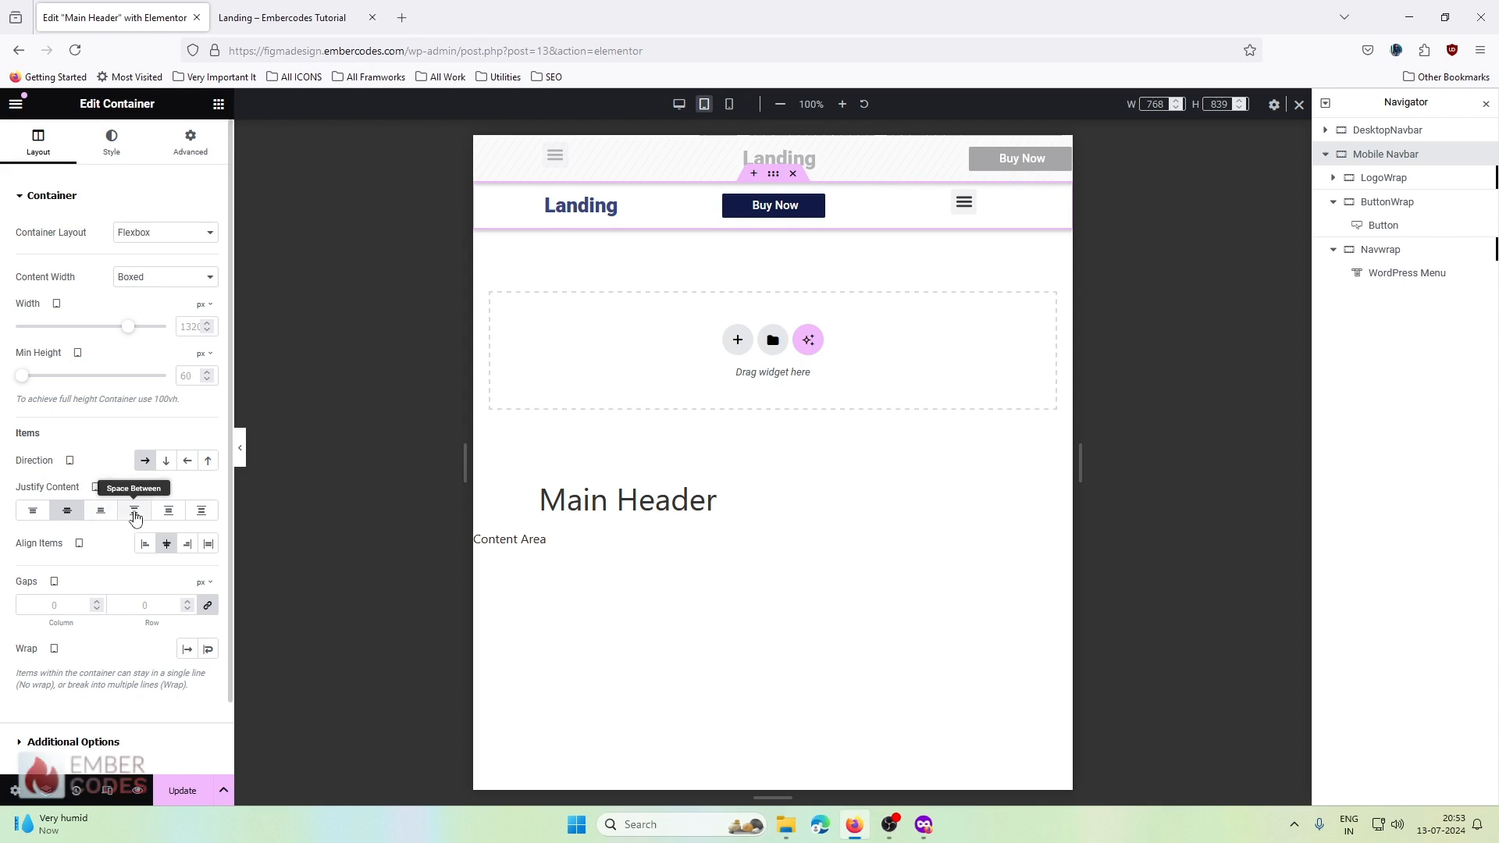
{"action": "left_click", "coordinate": [202, 516]}
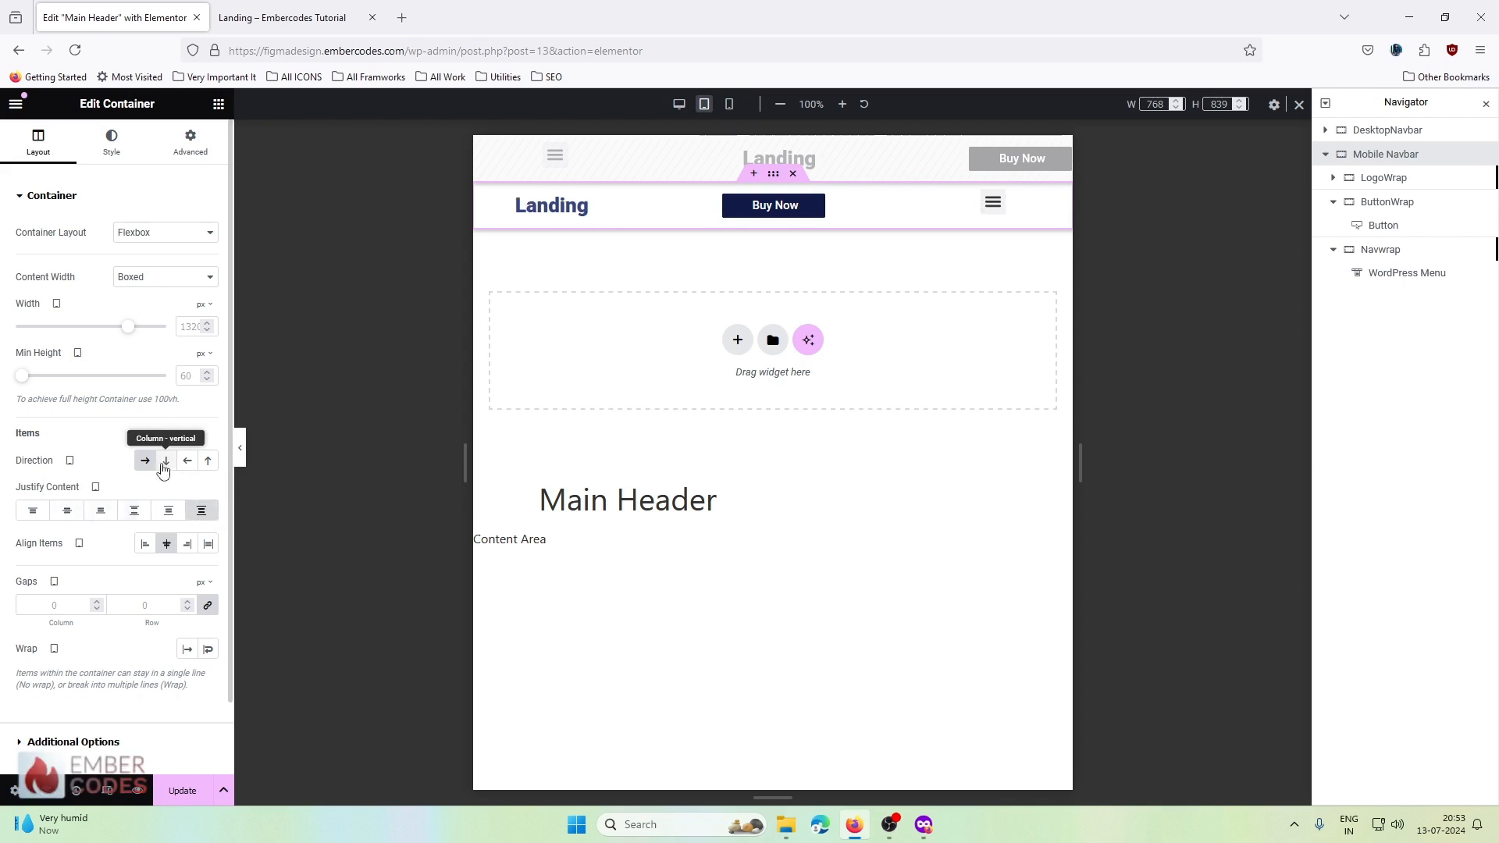
{"action": "left_click", "coordinate": [168, 517]}
{"action": "left_click", "coordinate": [142, 517]}
{"action": "left_click", "coordinate": [96, 516]}
{"action": "left_click", "coordinate": [130, 517]}
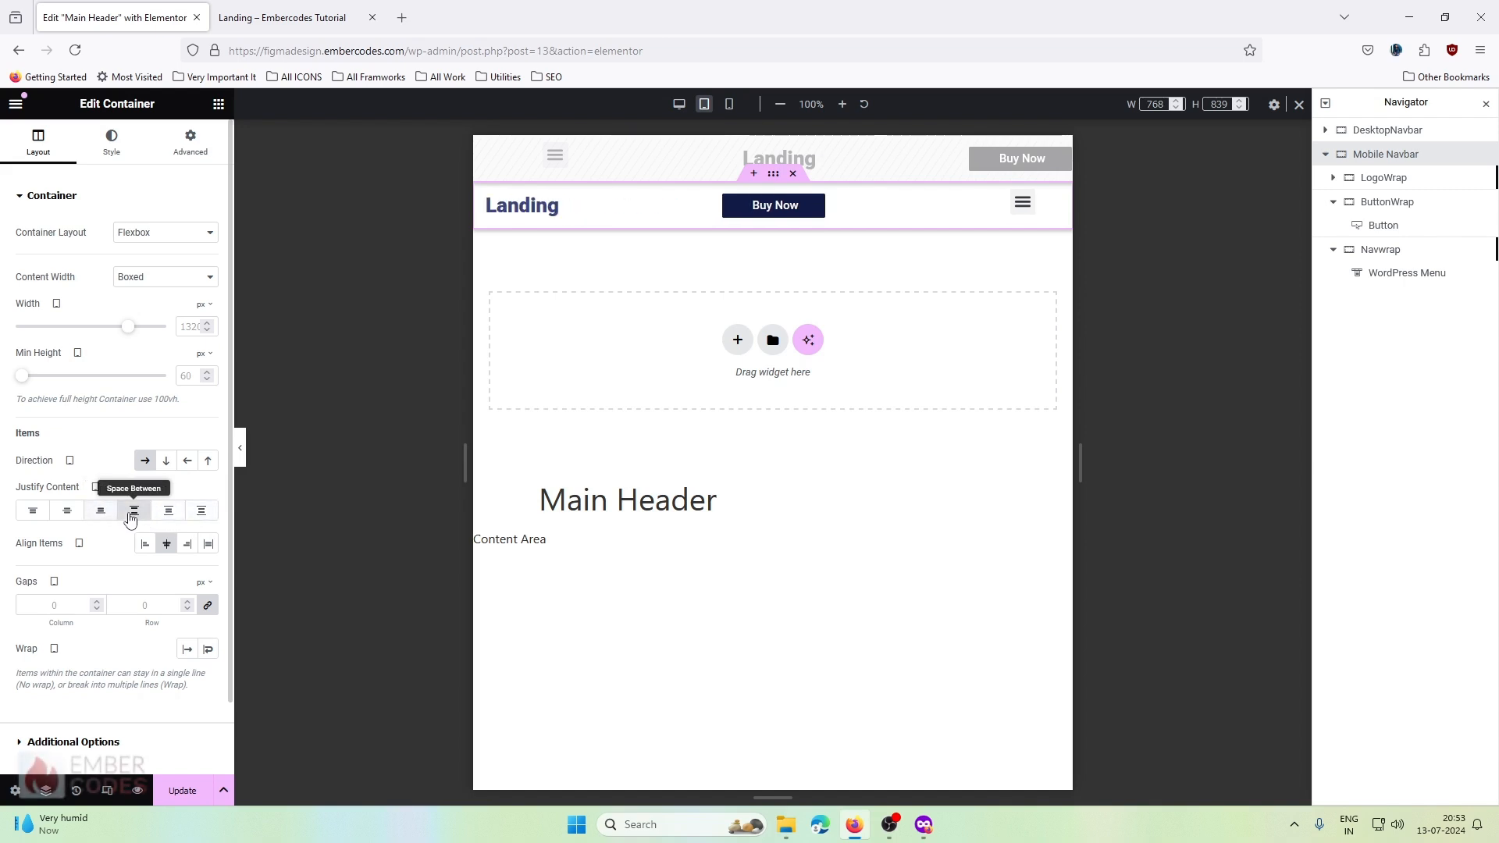
{"action": "left_click", "coordinate": [167, 546]}
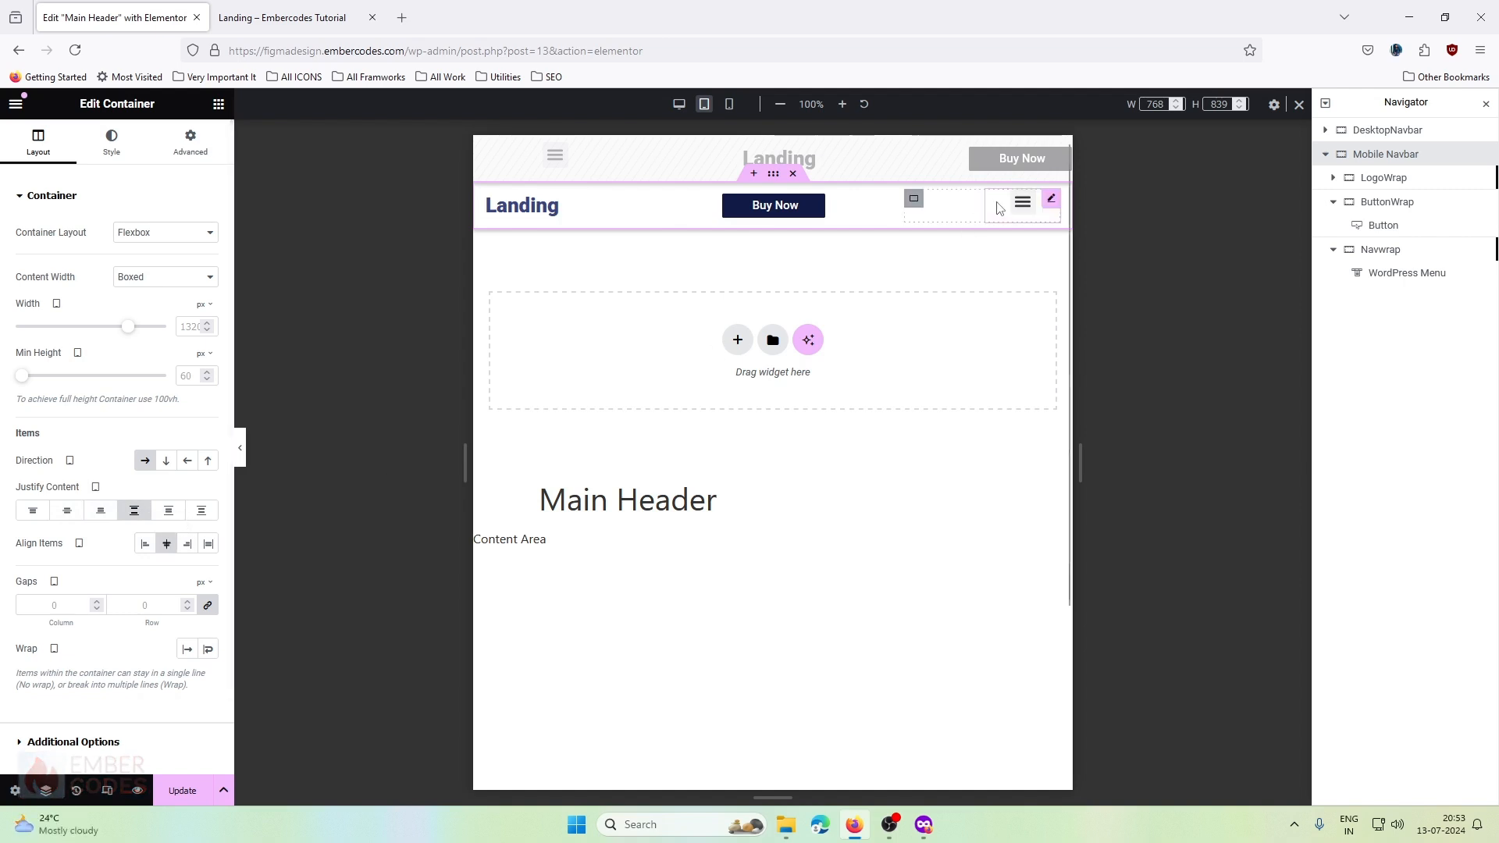
- Set the WordPress Menu's position to Absolute and test opening and closing its dropdown in the tablet preview
{"action": "left_click", "coordinate": [1021, 203]}
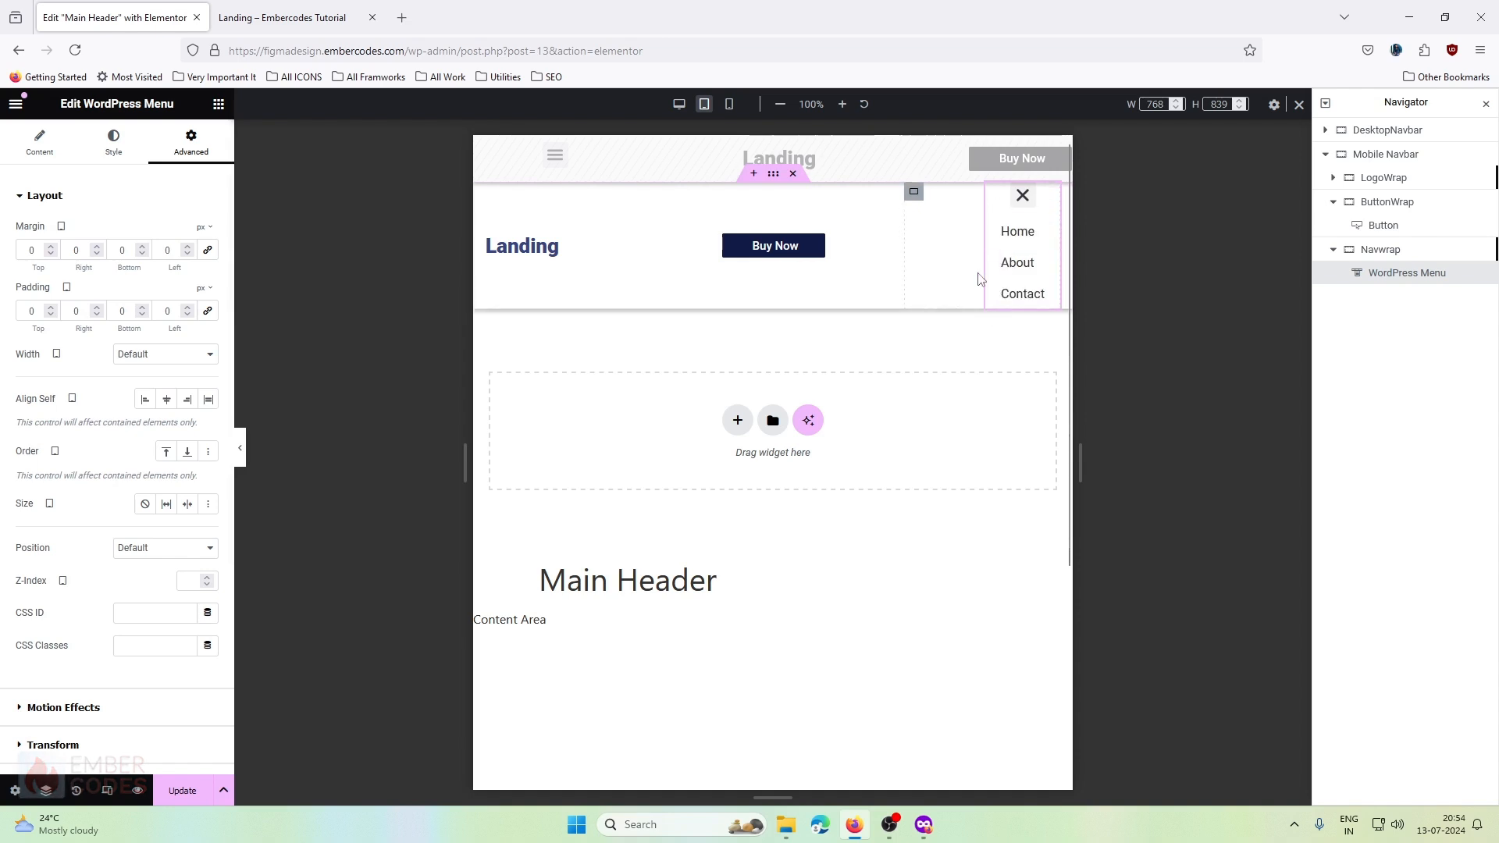
{"action": "left_click", "coordinate": [129, 548]}
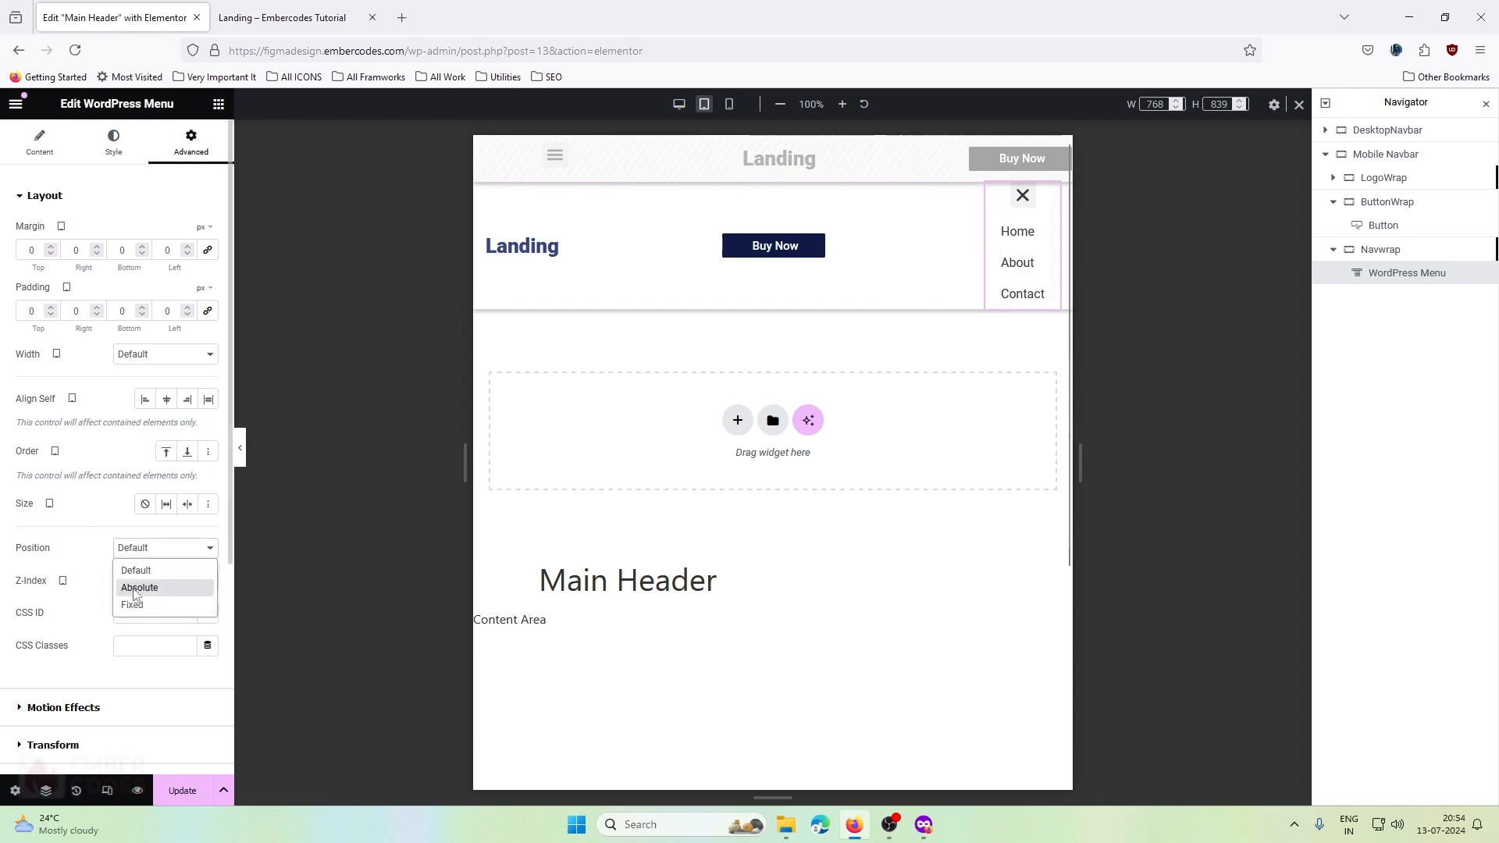
{"action": "left_click", "coordinate": [134, 587]}
{"action": "left_click", "coordinate": [941, 218]}
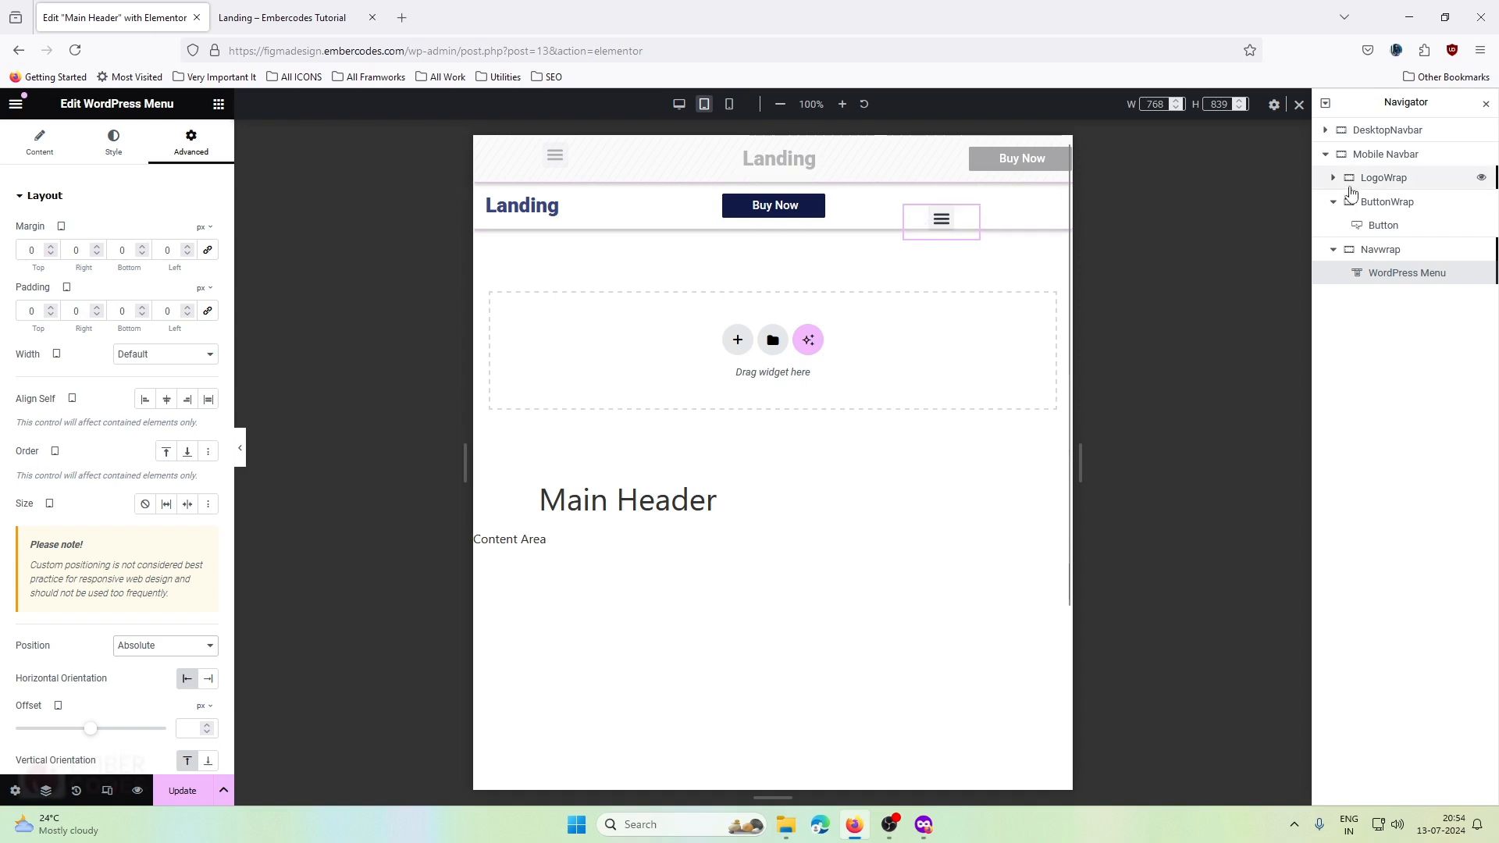
{"action": "left_click", "coordinate": [941, 219]}
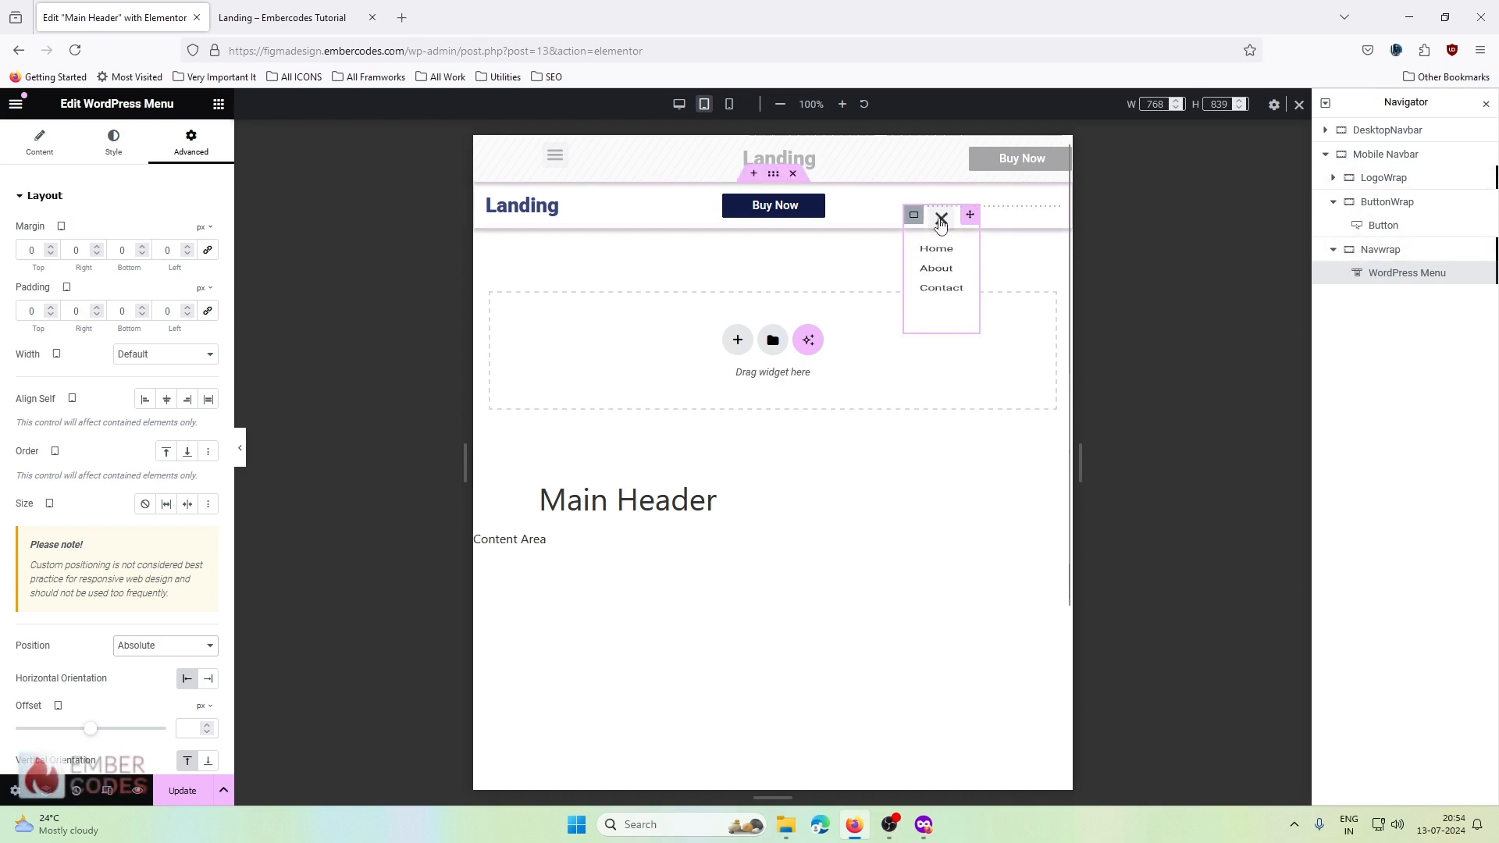
{"action": "left_click", "coordinate": [940, 223]}
{"action": "left_click", "coordinate": [941, 223]}
{"action": "left_click", "coordinate": [941, 223]}
{"action": "left_click", "coordinate": [941, 223]}
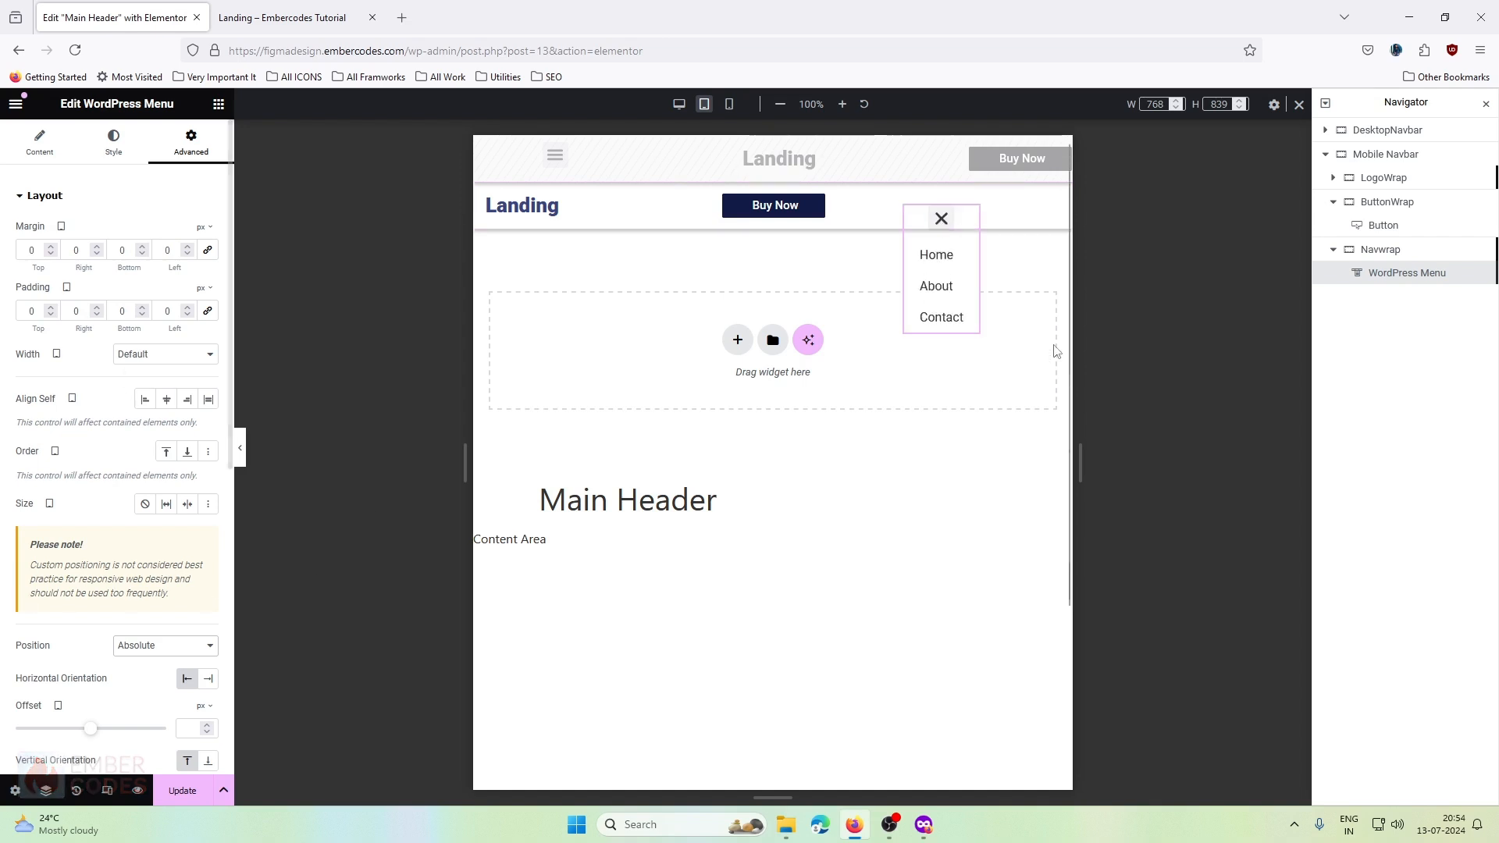
- Examine the WordPress Menu's Dropdown and Toggle Button style settings and its mobile dropdown text alignment
{"action": "left_click", "coordinate": [113, 143]}
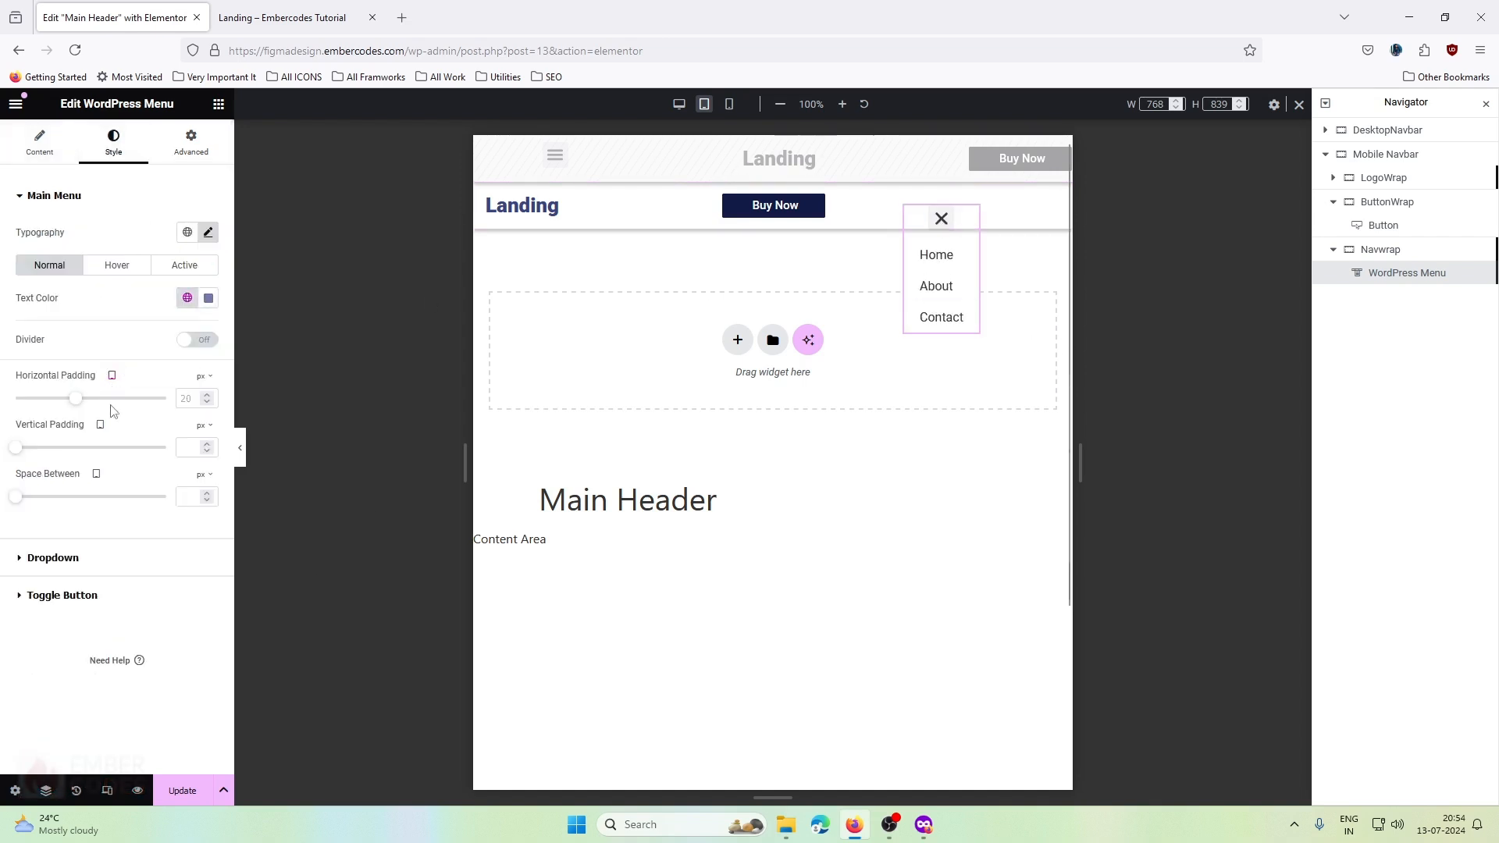
{"action": "left_click", "coordinate": [64, 561]}
{"action": "scroll", "coordinate": [80, 538], "scroll_direction": "down", "scroll_amount": 3}
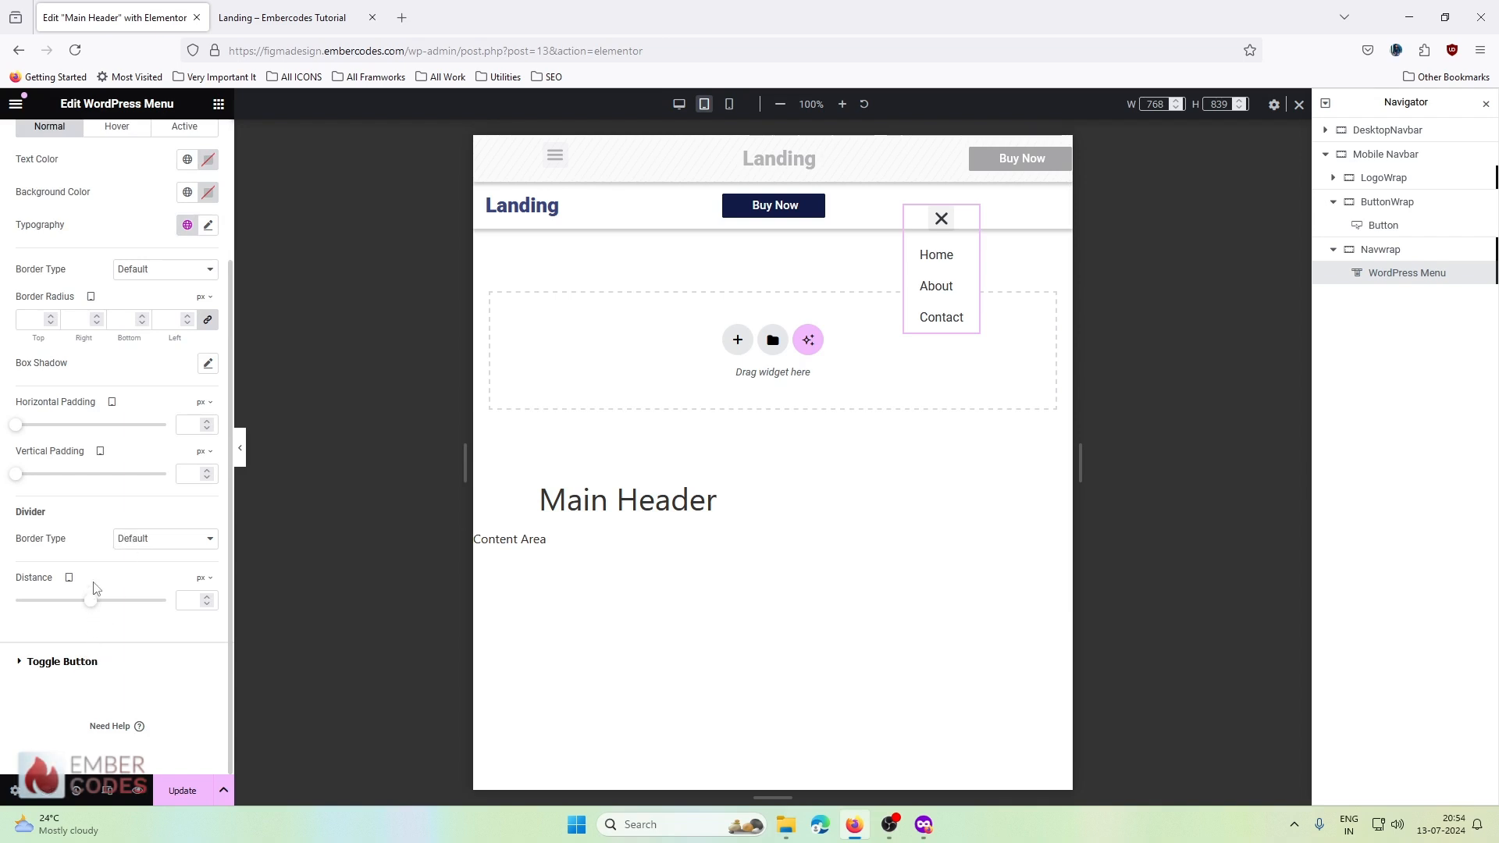
{"action": "scroll", "coordinate": [91, 597], "scroll_direction": "up", "scroll_amount": 3}
{"action": "scroll", "coordinate": [94, 587], "scroll_direction": "down", "scroll_amount": 3}
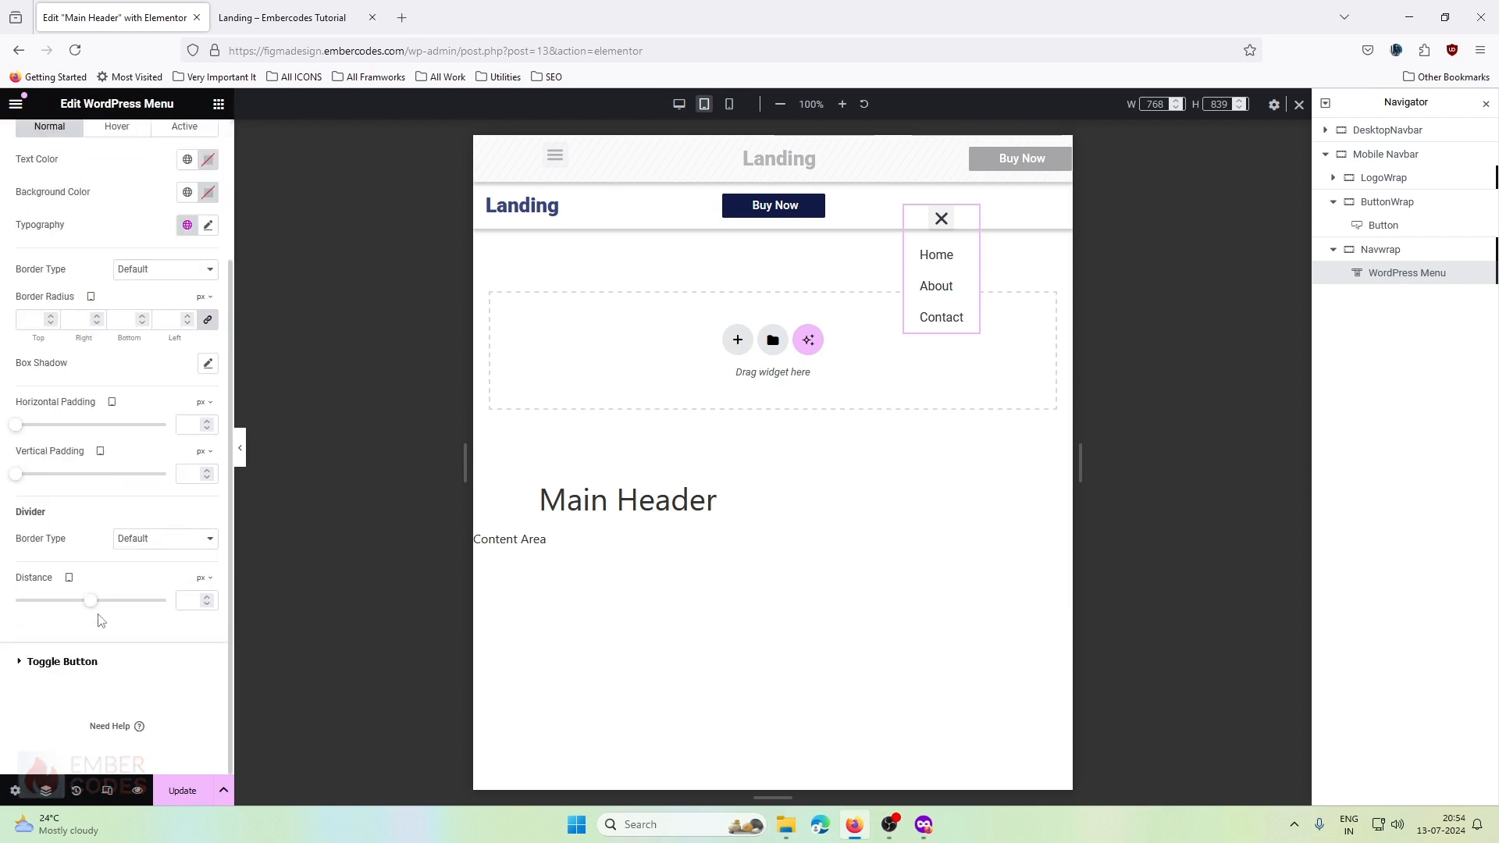
{"action": "left_click", "coordinate": [63, 662]}
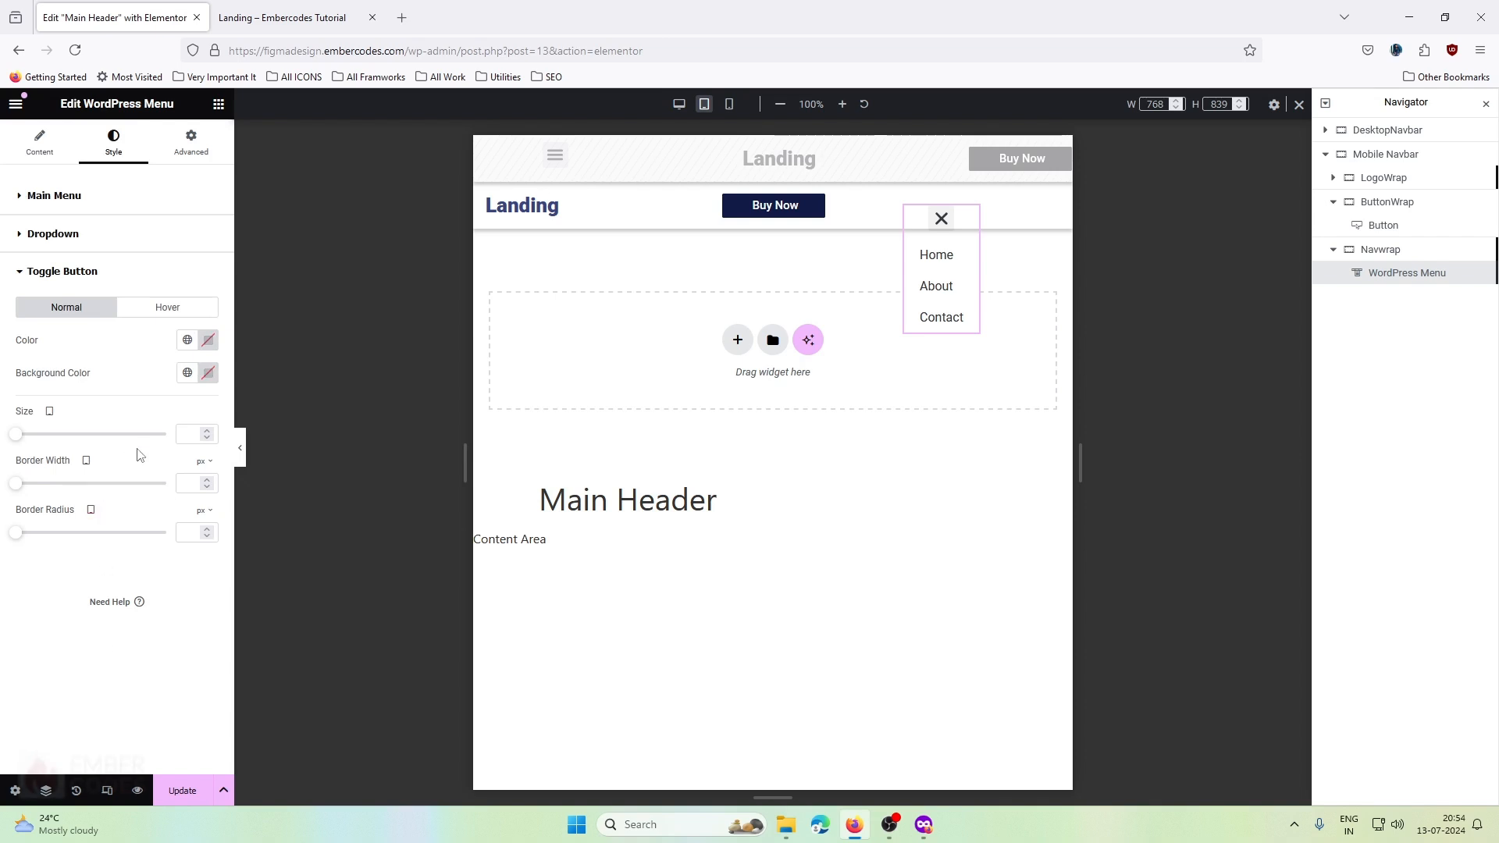
{"action": "left_click", "coordinate": [90, 273]}
{"action": "left_click", "coordinate": [79, 236]}
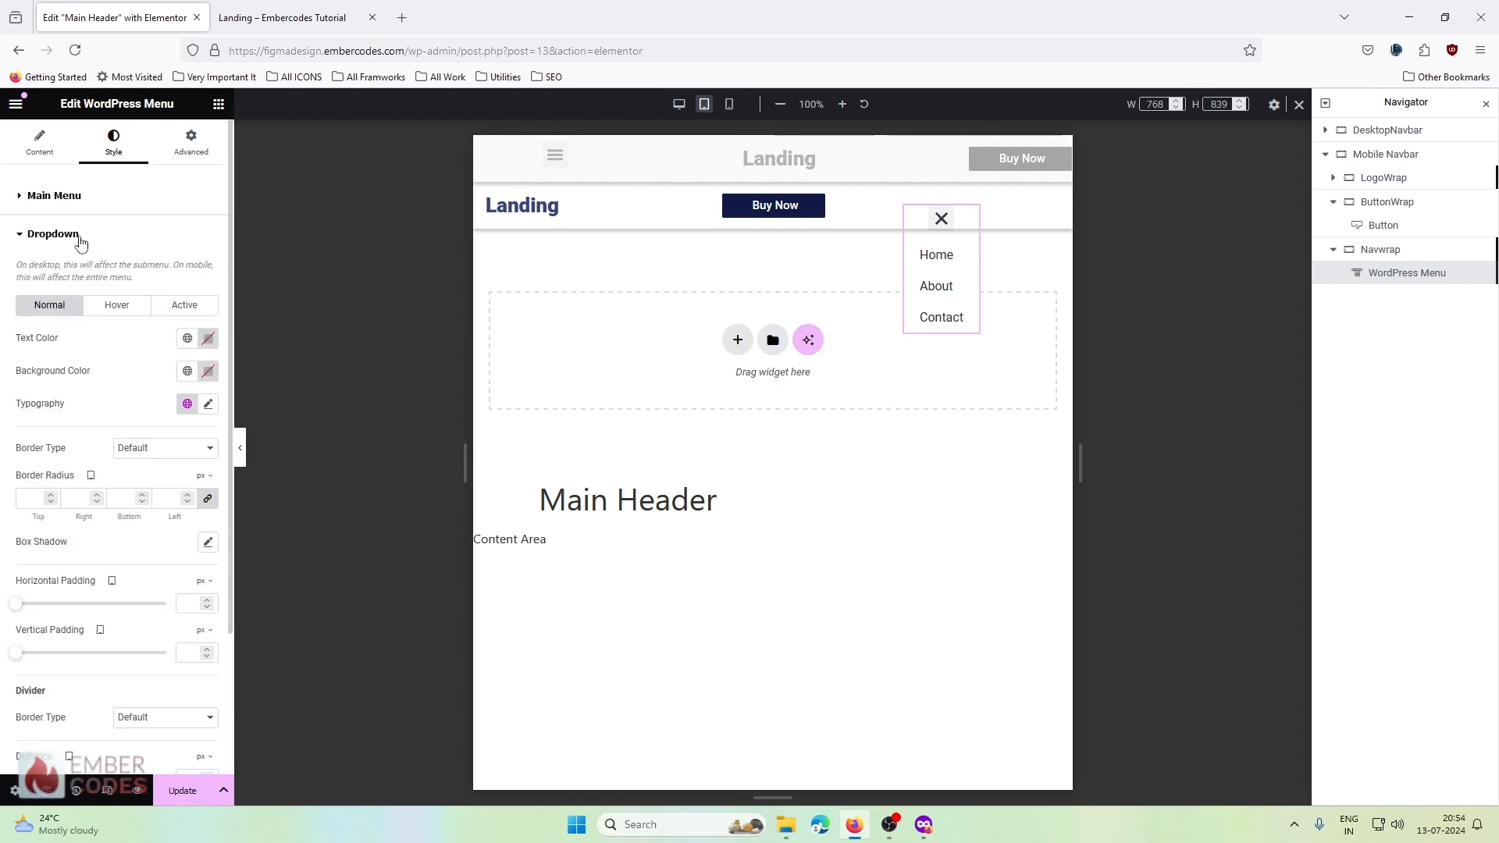
{"action": "scroll", "coordinate": [81, 360], "scroll_direction": "down", "scroll_amount": 3}
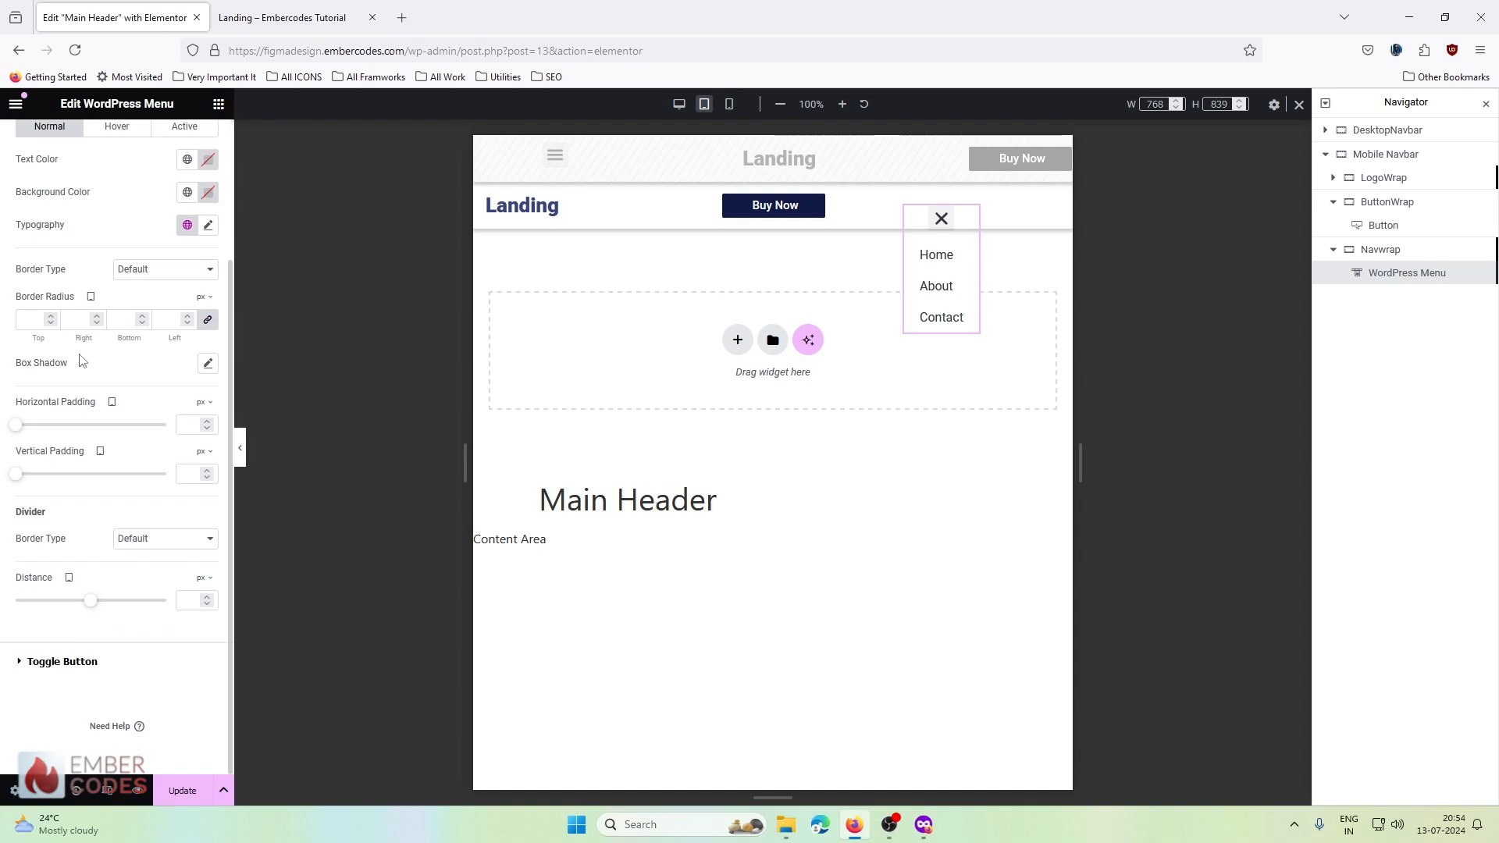
{"action": "scroll", "coordinate": [56, 235], "scroll_direction": "up", "scroll_amount": 3}
{"action": "left_click", "coordinate": [43, 142]}
{"action": "scroll", "coordinate": [78, 427], "scroll_direction": "down", "scroll_amount": 1}
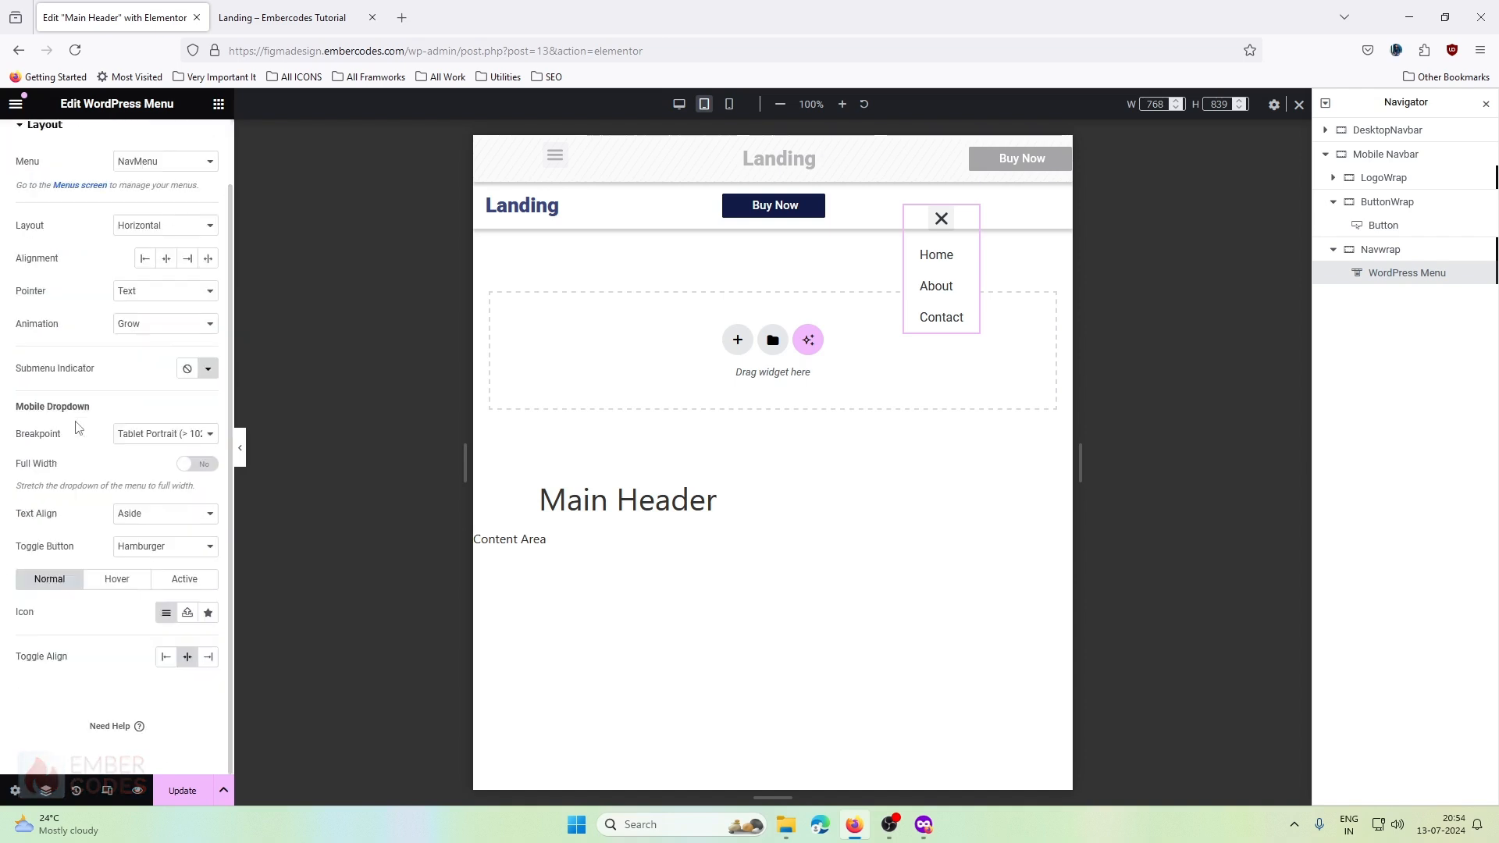
{"action": "left_click", "coordinate": [147, 517]}
{"action": "left_click", "coordinate": [146, 518]}
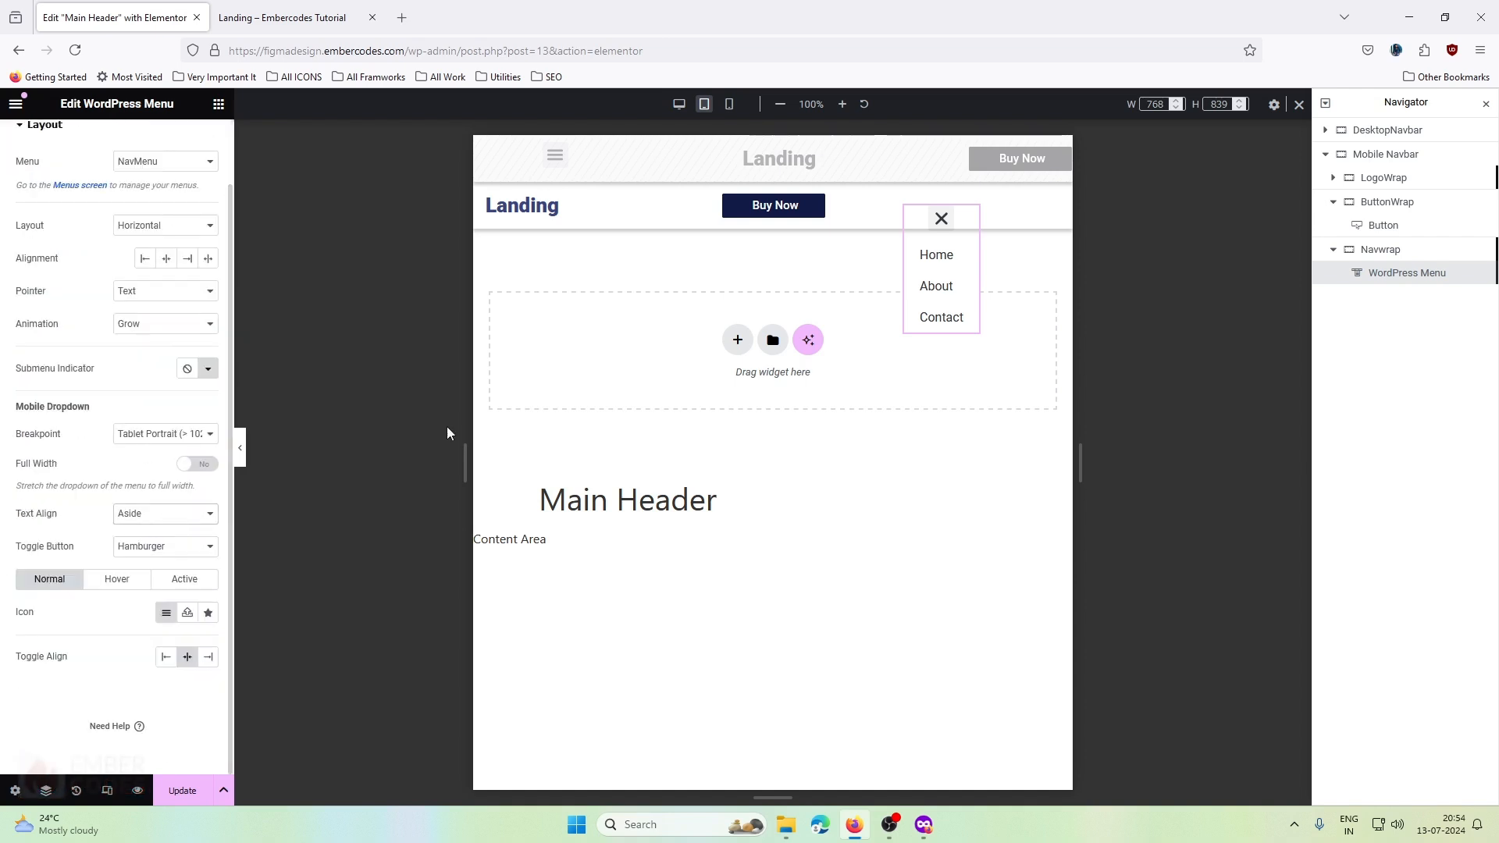
{"action": "scroll", "coordinate": [171, 140], "scroll_direction": "up", "scroll_amount": 1}
- Reset the WordPress Menu's position to Default
{"action": "left_click", "coordinate": [178, 141]}
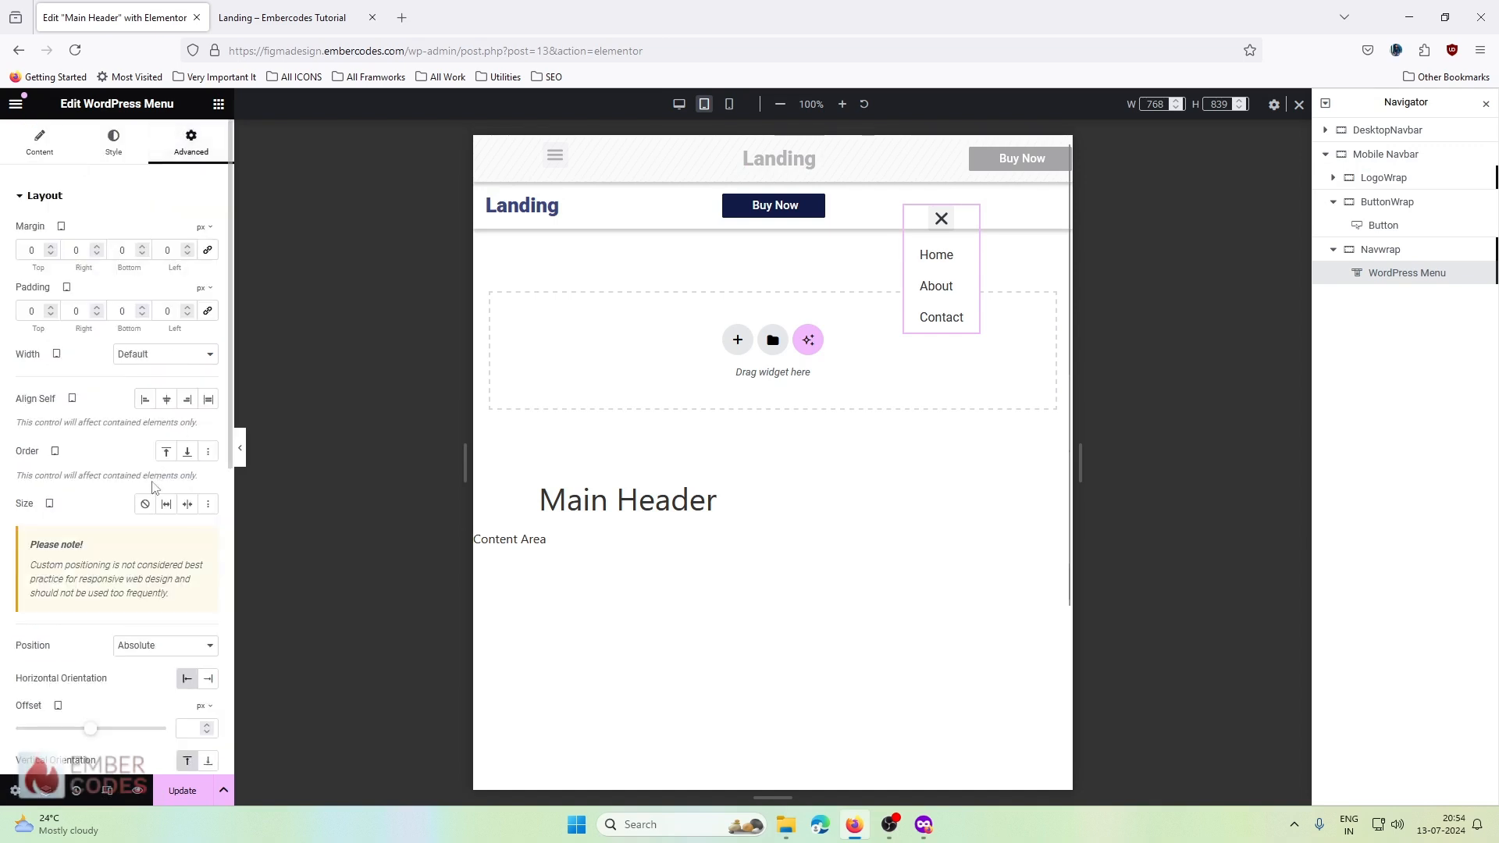
{"action": "left_click", "coordinate": [156, 643]}
{"action": "left_click", "coordinate": [141, 665]}
- Enable full width for the WordPress Menu's mobile dropdown, test opening and closing it, and keep the Hamburger toggle button
{"action": "left_click", "coordinate": [39, 143]}
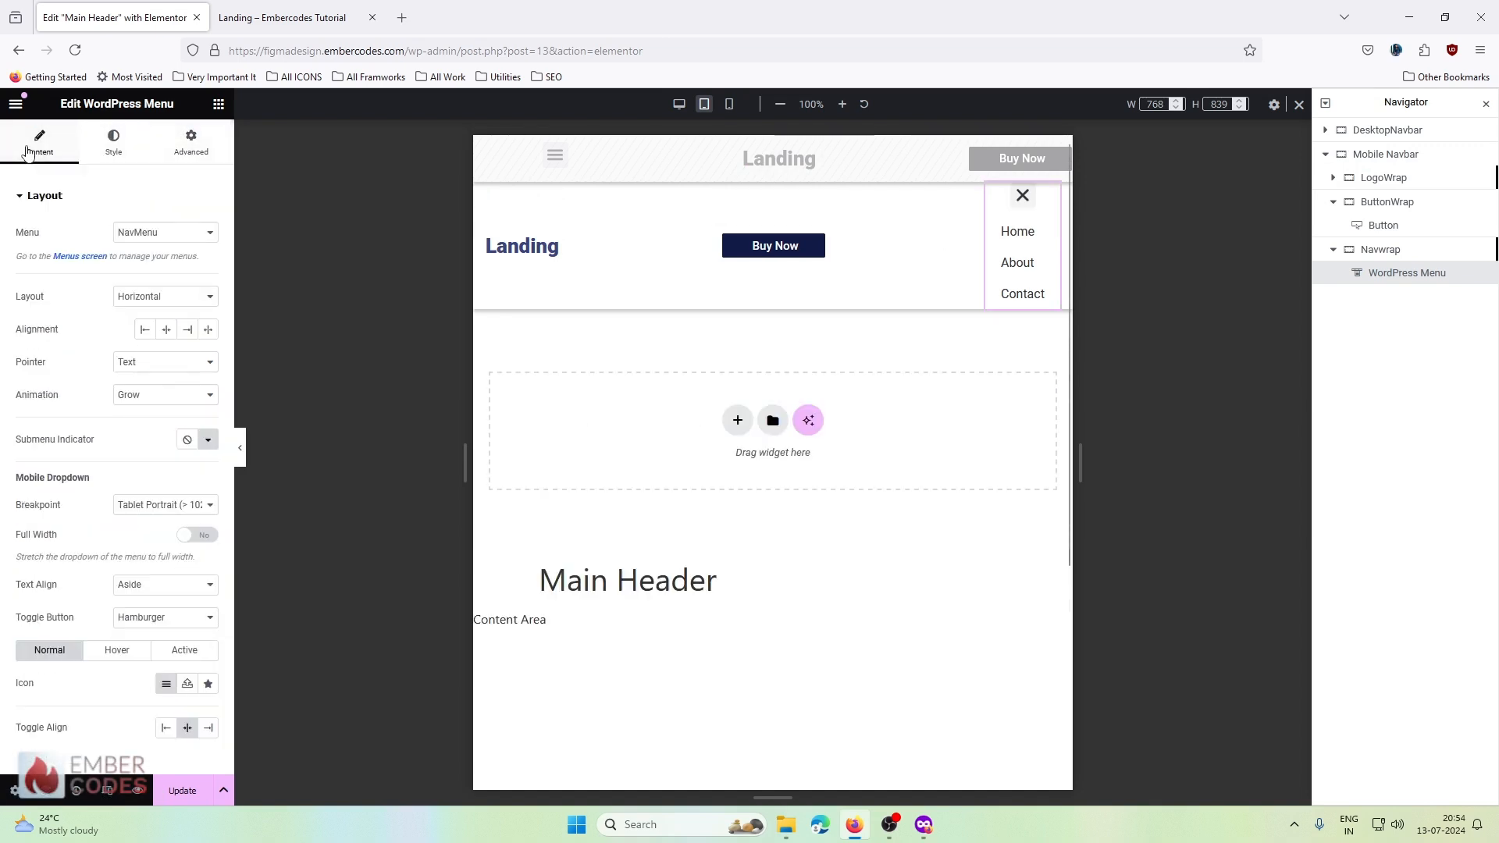
{"action": "scroll", "coordinate": [130, 361], "scroll_direction": "down", "scroll_amount": 1}
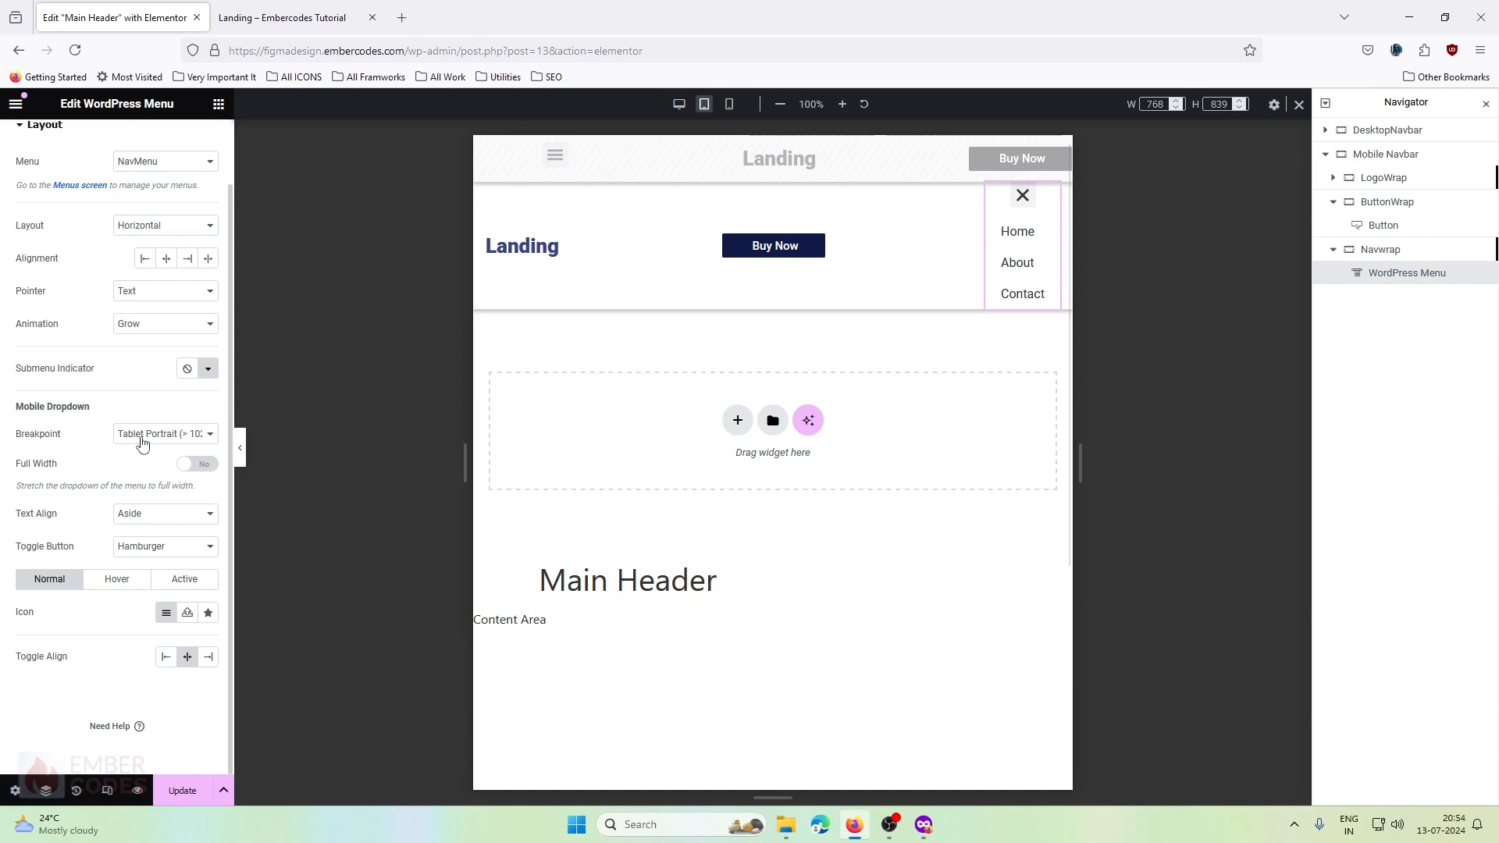
{"action": "left_click", "coordinate": [188, 462]}
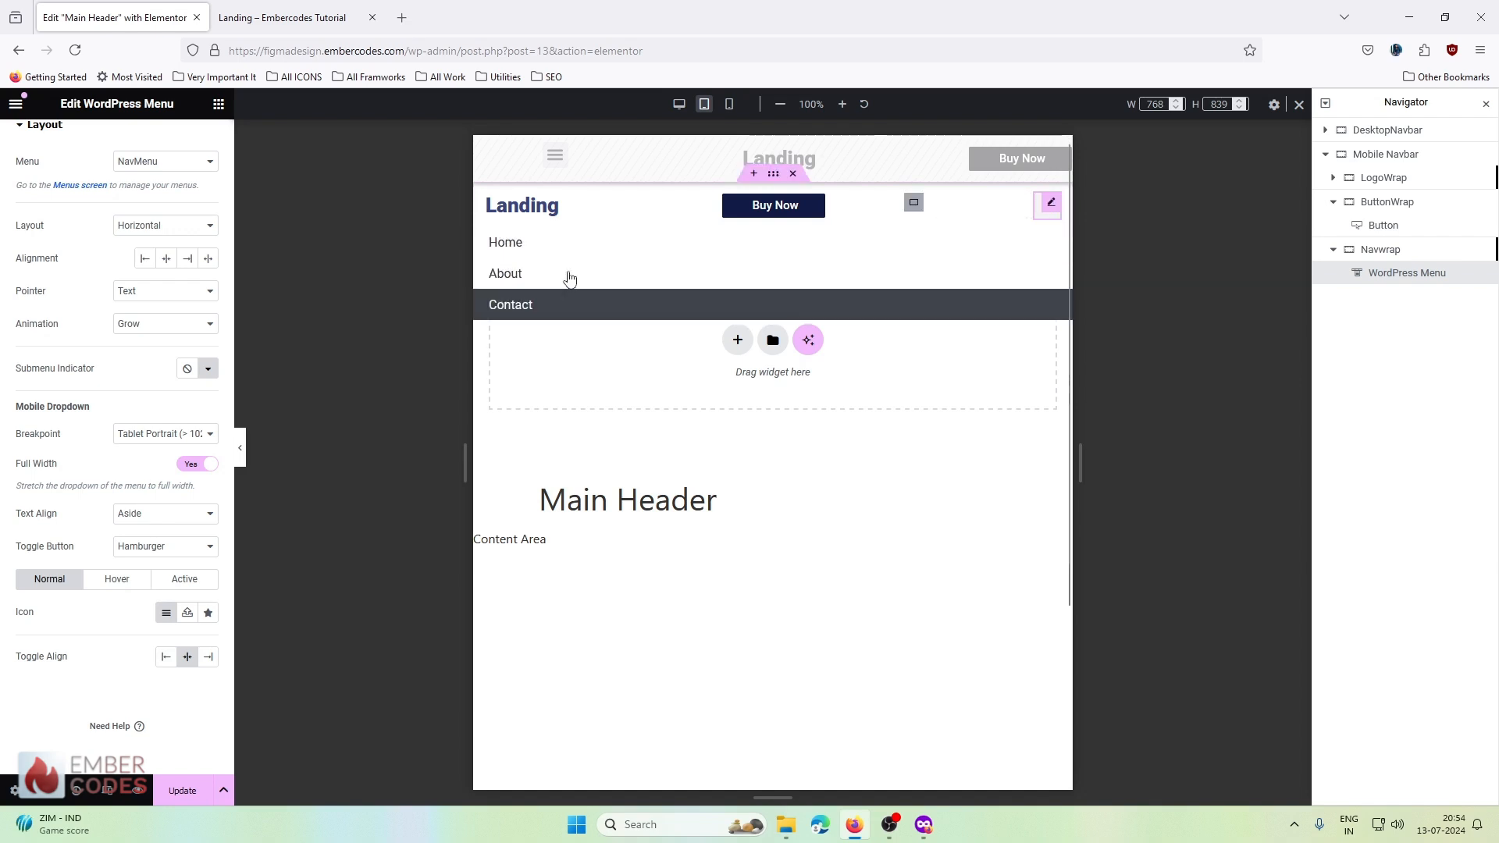
{"action": "left_click", "coordinate": [1042, 214]}
{"action": "left_click", "coordinate": [1042, 217]}
{"action": "left_click", "coordinate": [1043, 217]}
{"action": "left_click", "coordinate": [1042, 217]}
{"action": "left_click", "coordinate": [1042, 217]}
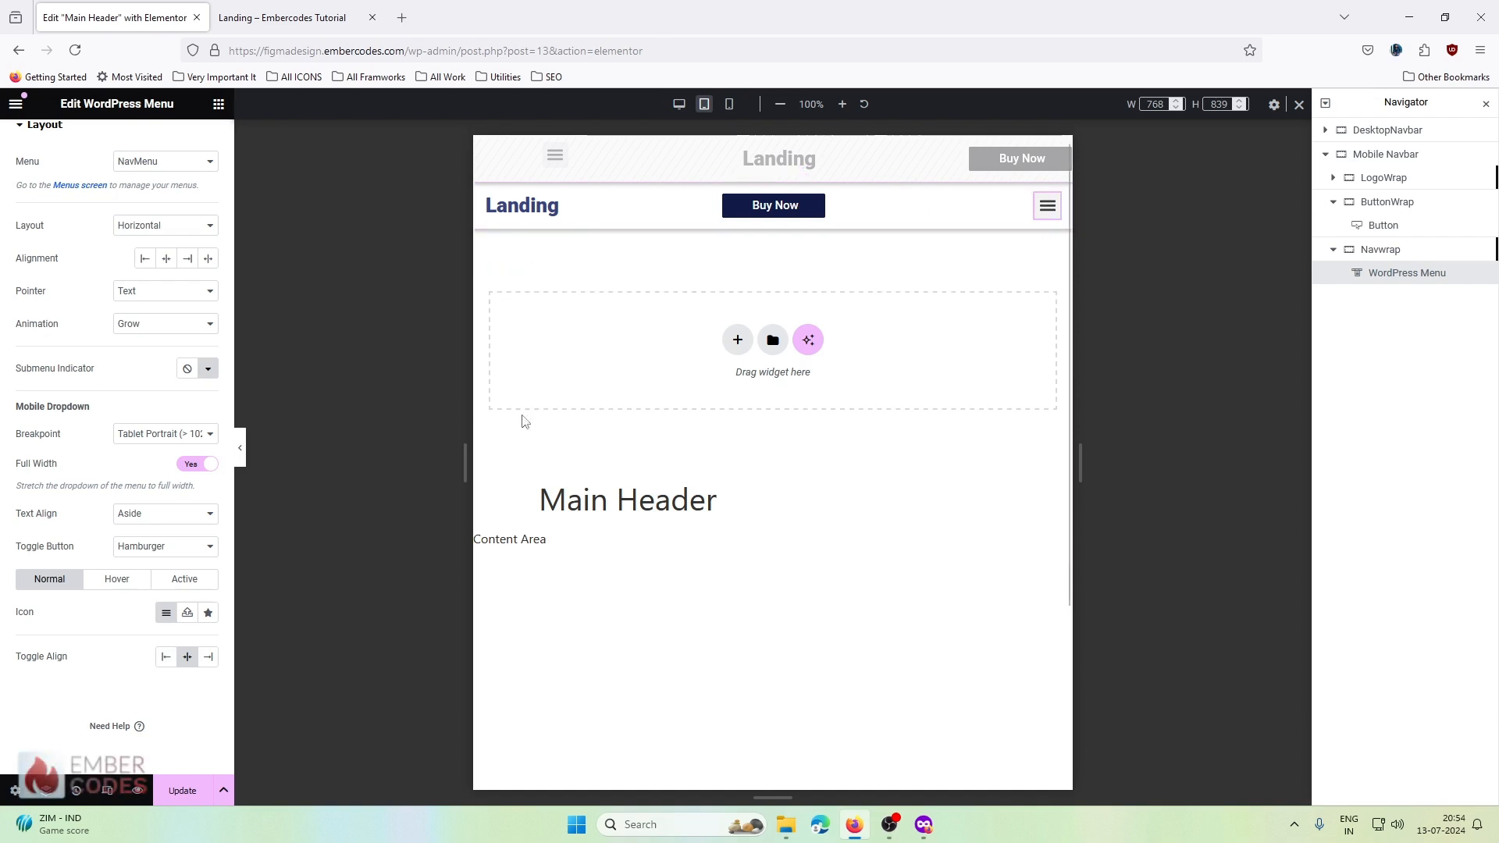
{"action": "left_click", "coordinate": [157, 548]}
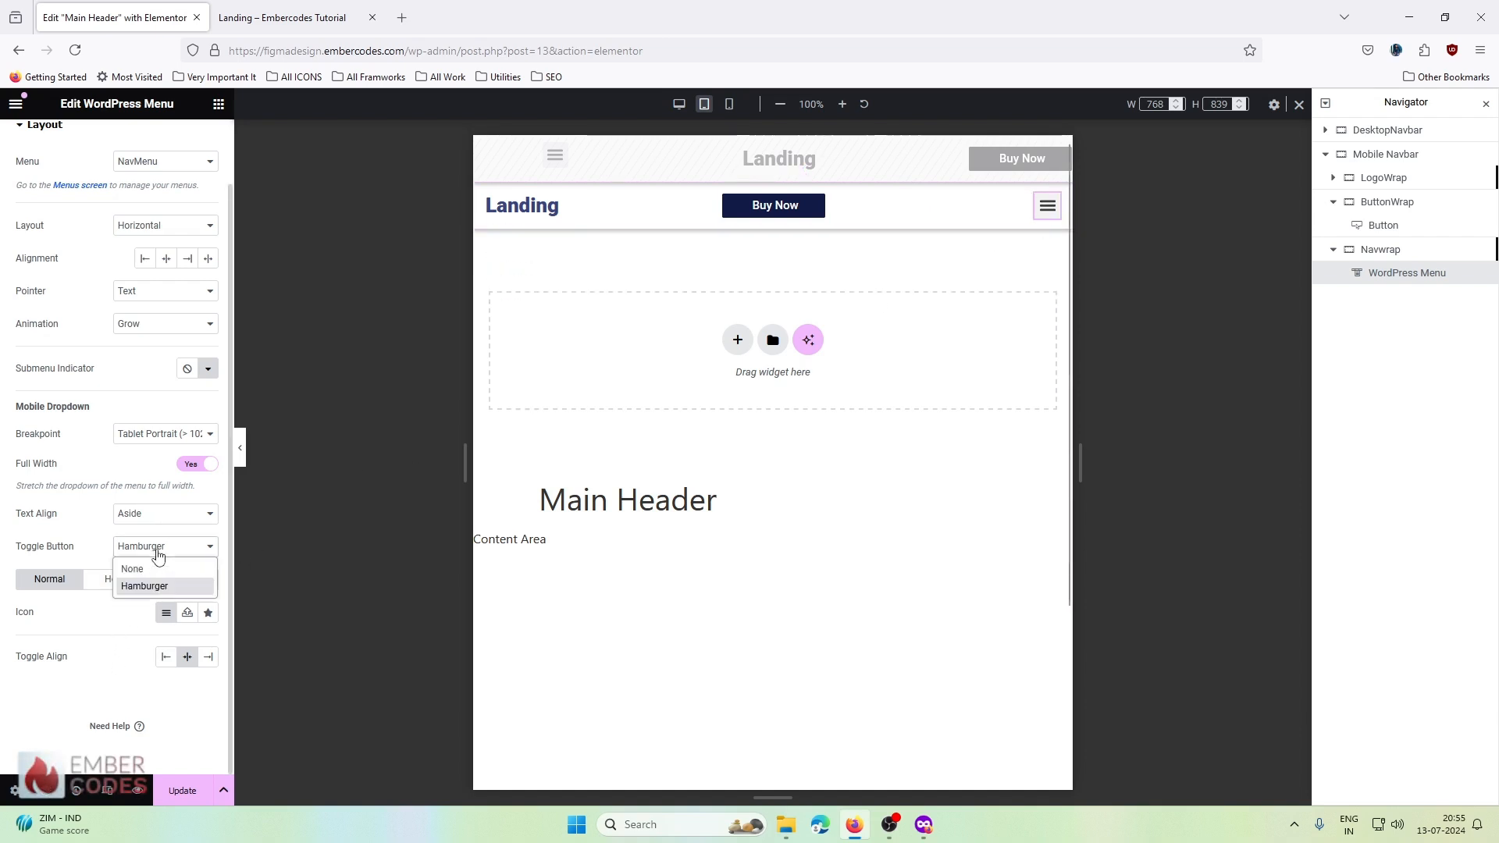
{"action": "left_click", "coordinate": [155, 553]}
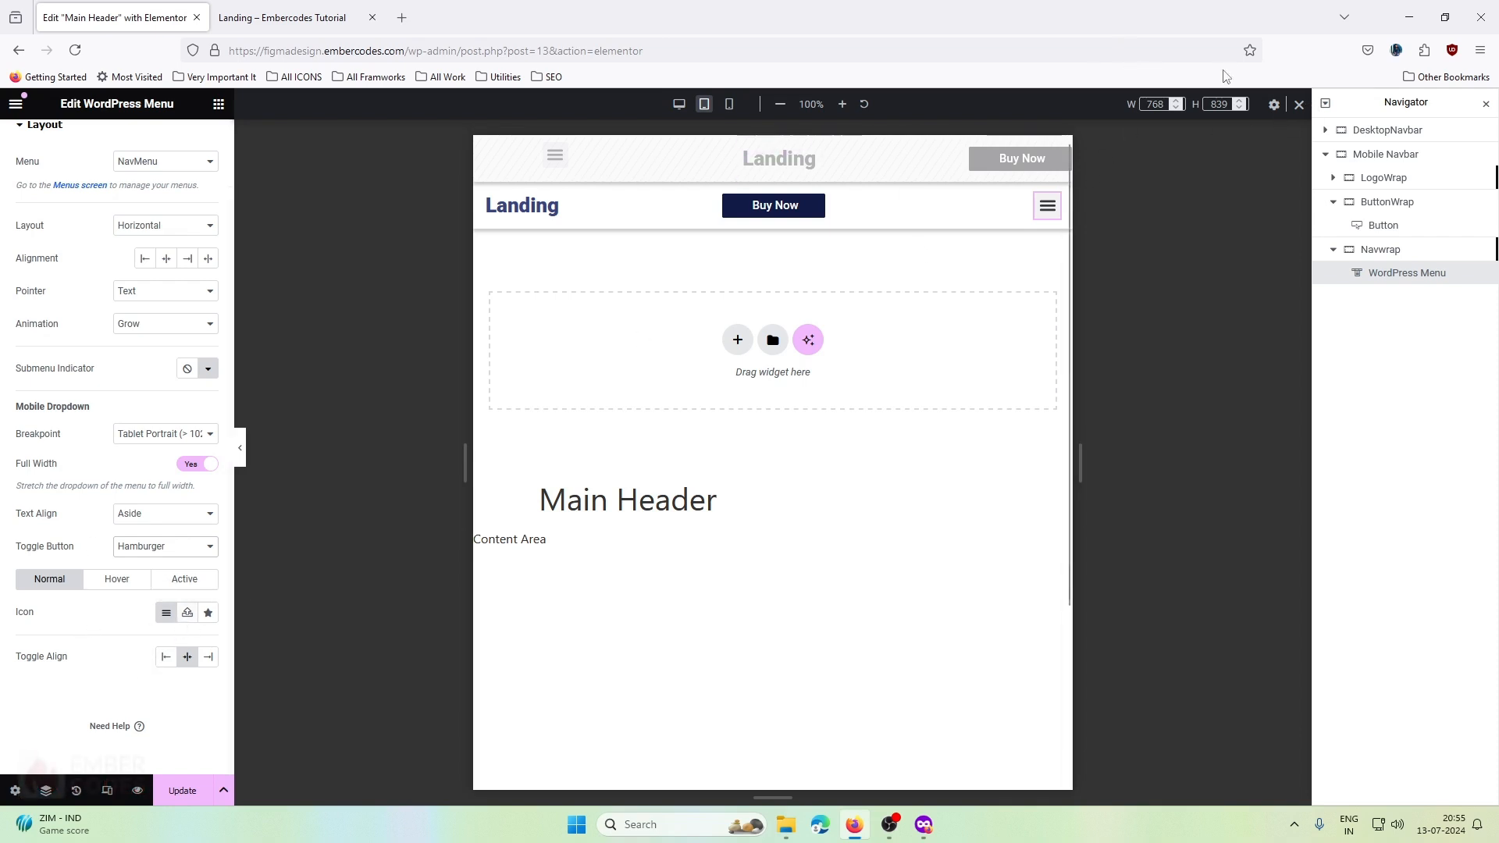
- Open the global color settings from the WordPress Menu's text color and add a custom color named White
{"action": "scroll", "coordinate": [73, 194], "scroll_direction": "up", "scroll_amount": 2}
{"action": "left_click", "coordinate": [102, 145]}
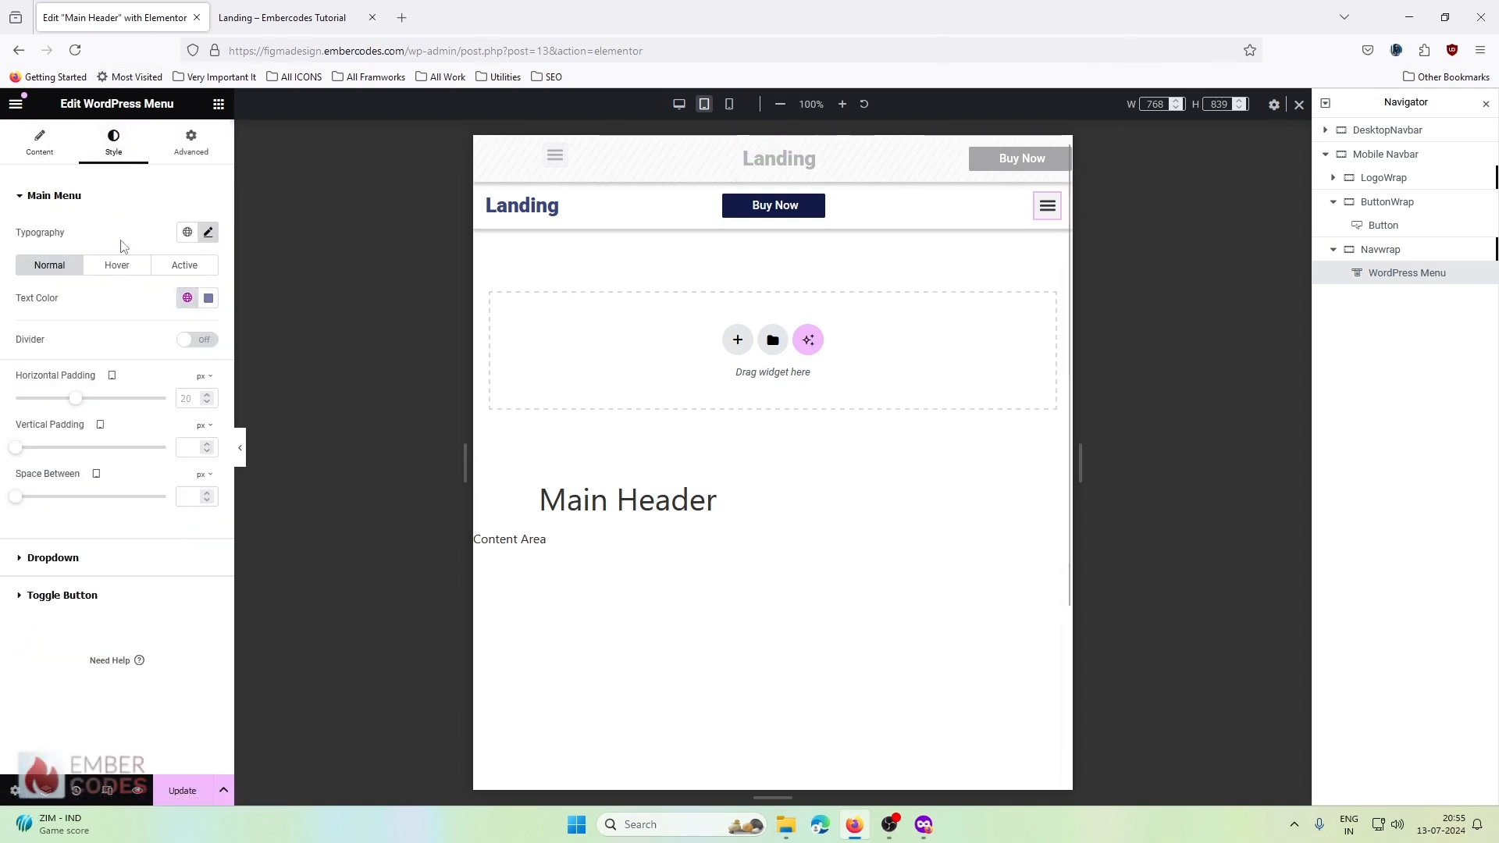
{"action": "left_click", "coordinate": [187, 300]}
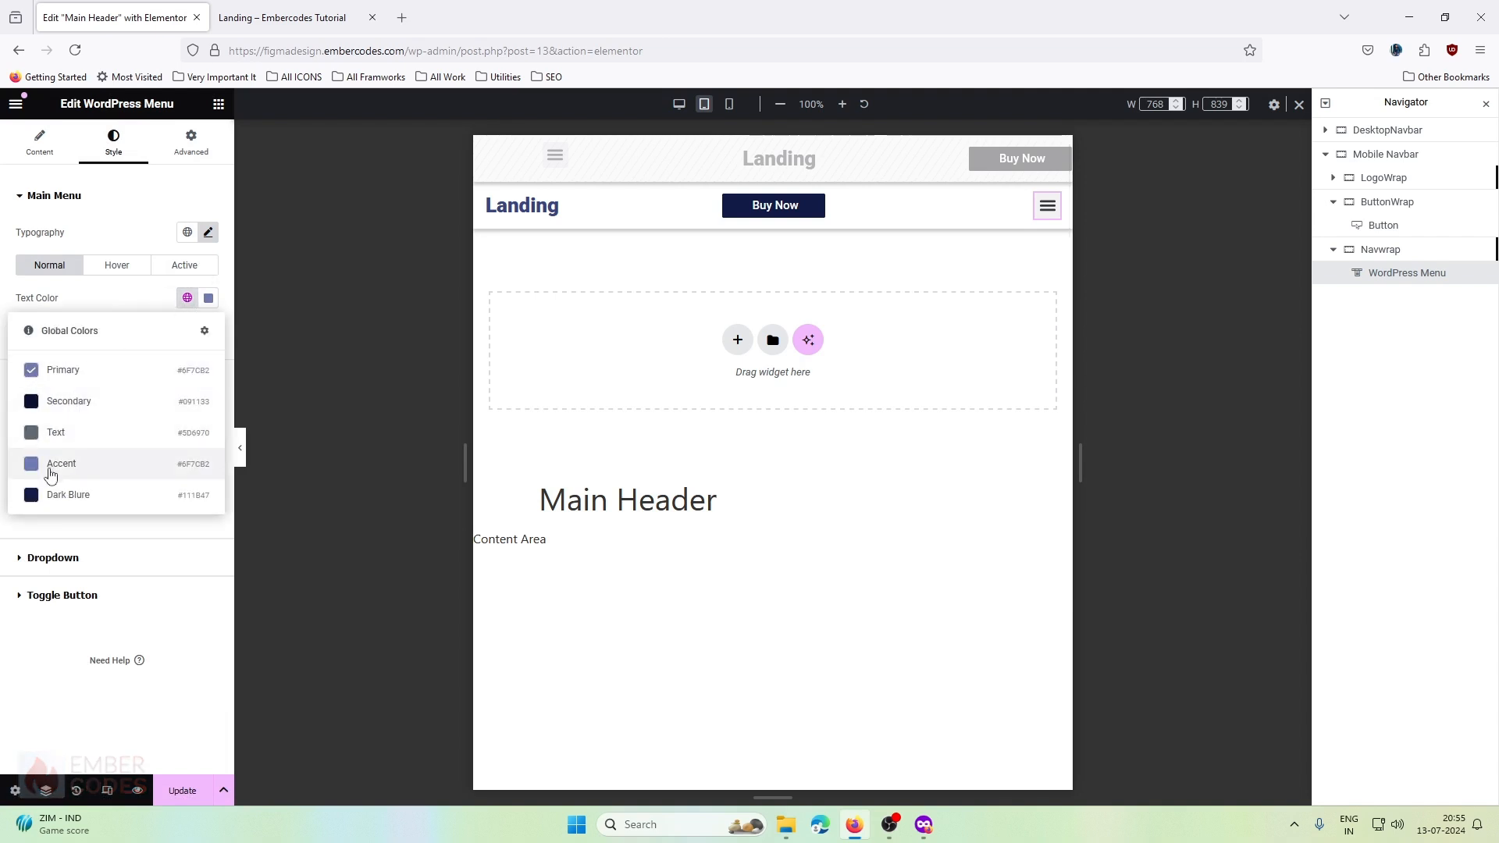
{"action": "left_click", "coordinate": [204, 331]}
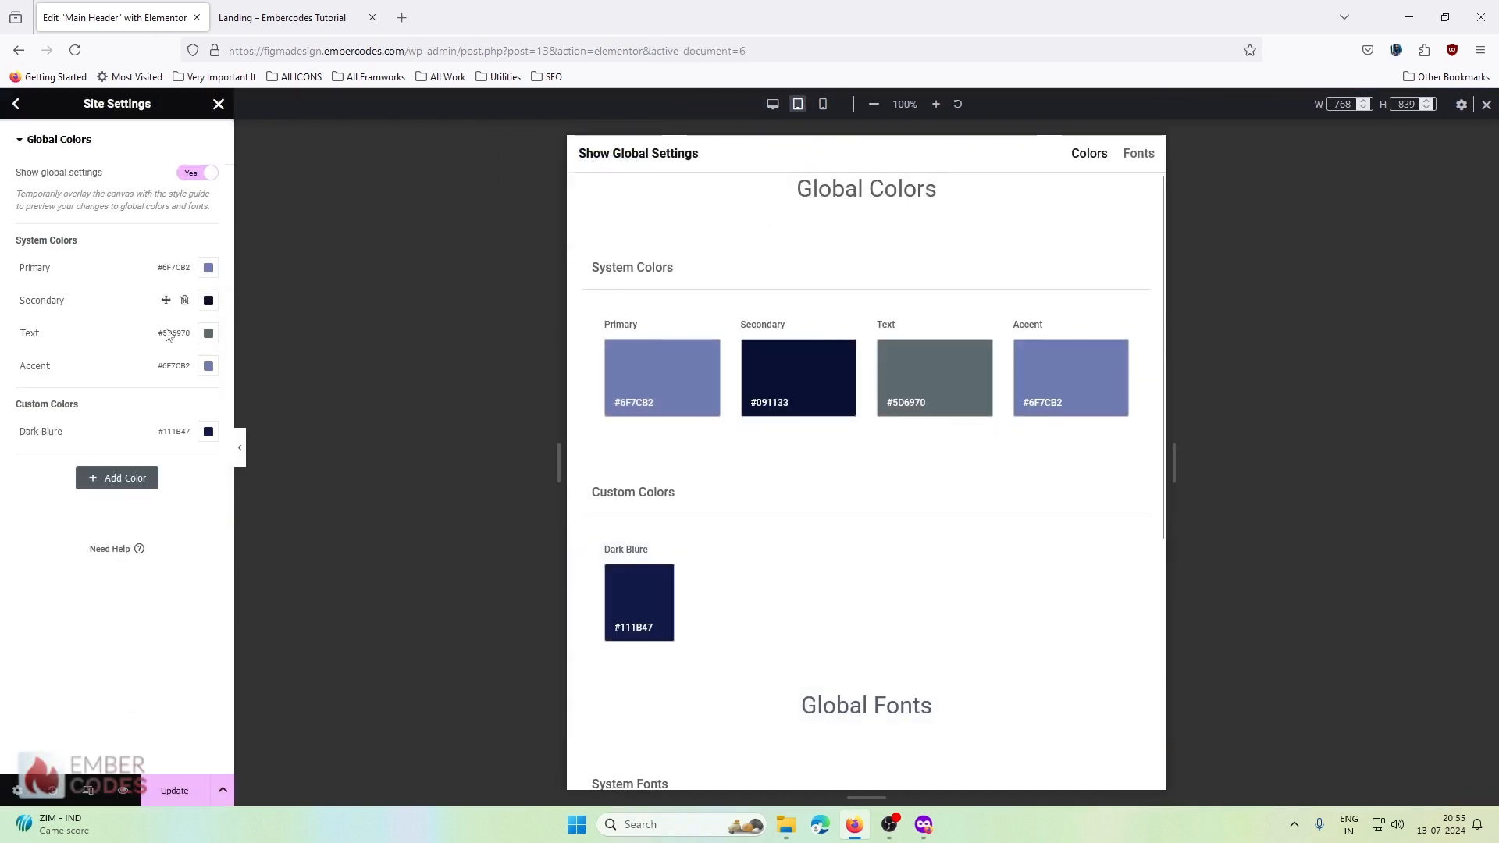
{"action": "left_click", "coordinate": [121, 472]}
{"action": "left_click", "coordinate": [81, 467]}
{"action": "key", "text": "ctrl+a"}
{"action": "type", "text": "Wh"}
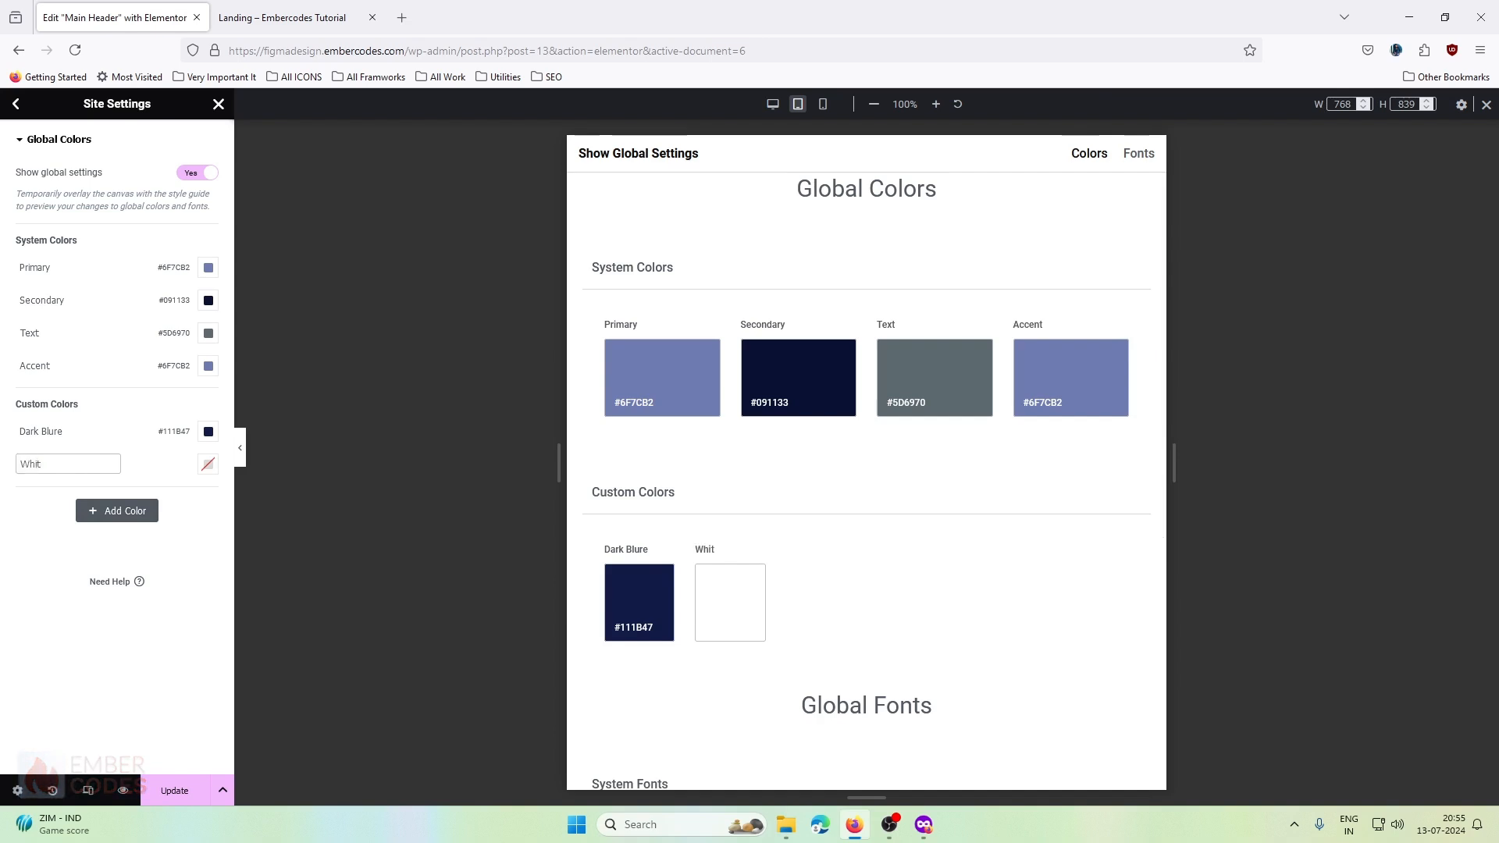
- Set the White custom color to #FFFFFF, update the site settings and return to the Main Header editor
{"action": "left_click", "coordinate": [208, 467]}
{"action": "type", "text": "#FFFFFF"}
{"action": "left_click", "coordinate": [126, 471]}
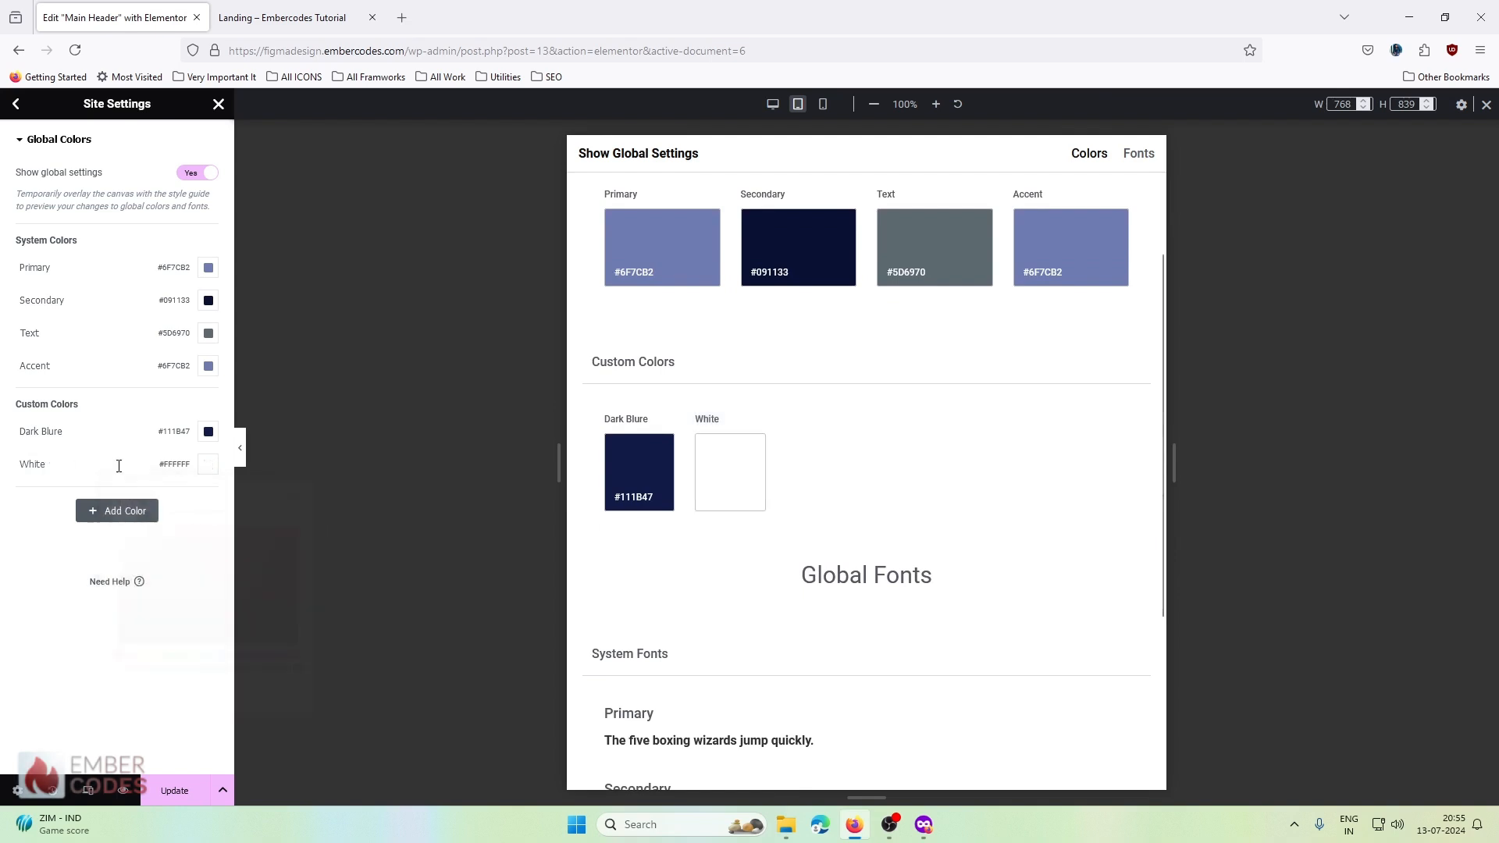
{"action": "left_click", "coordinate": [180, 777]}
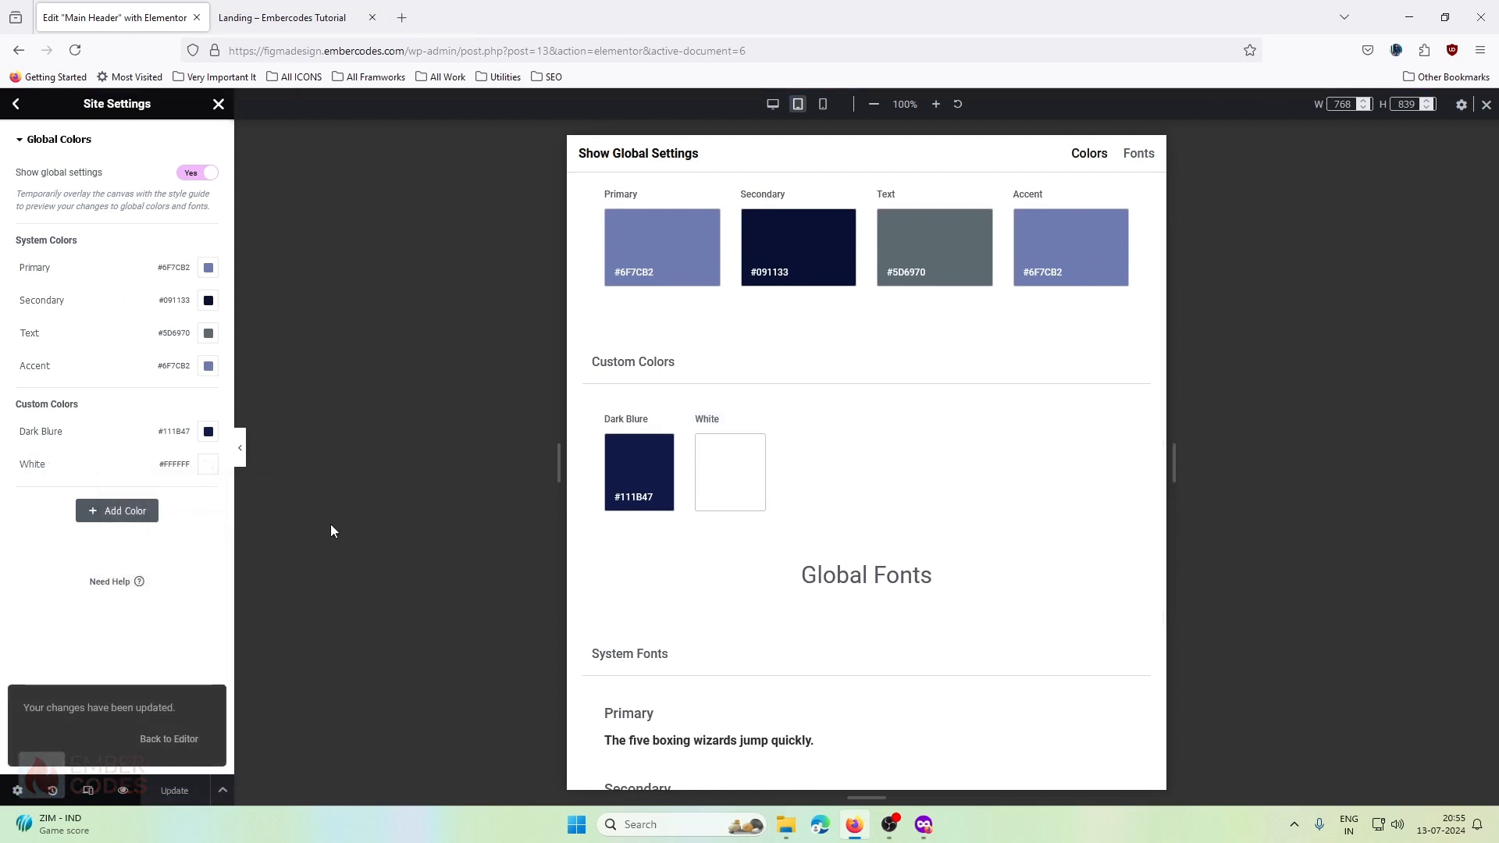
{"action": "left_click", "coordinate": [171, 726]}
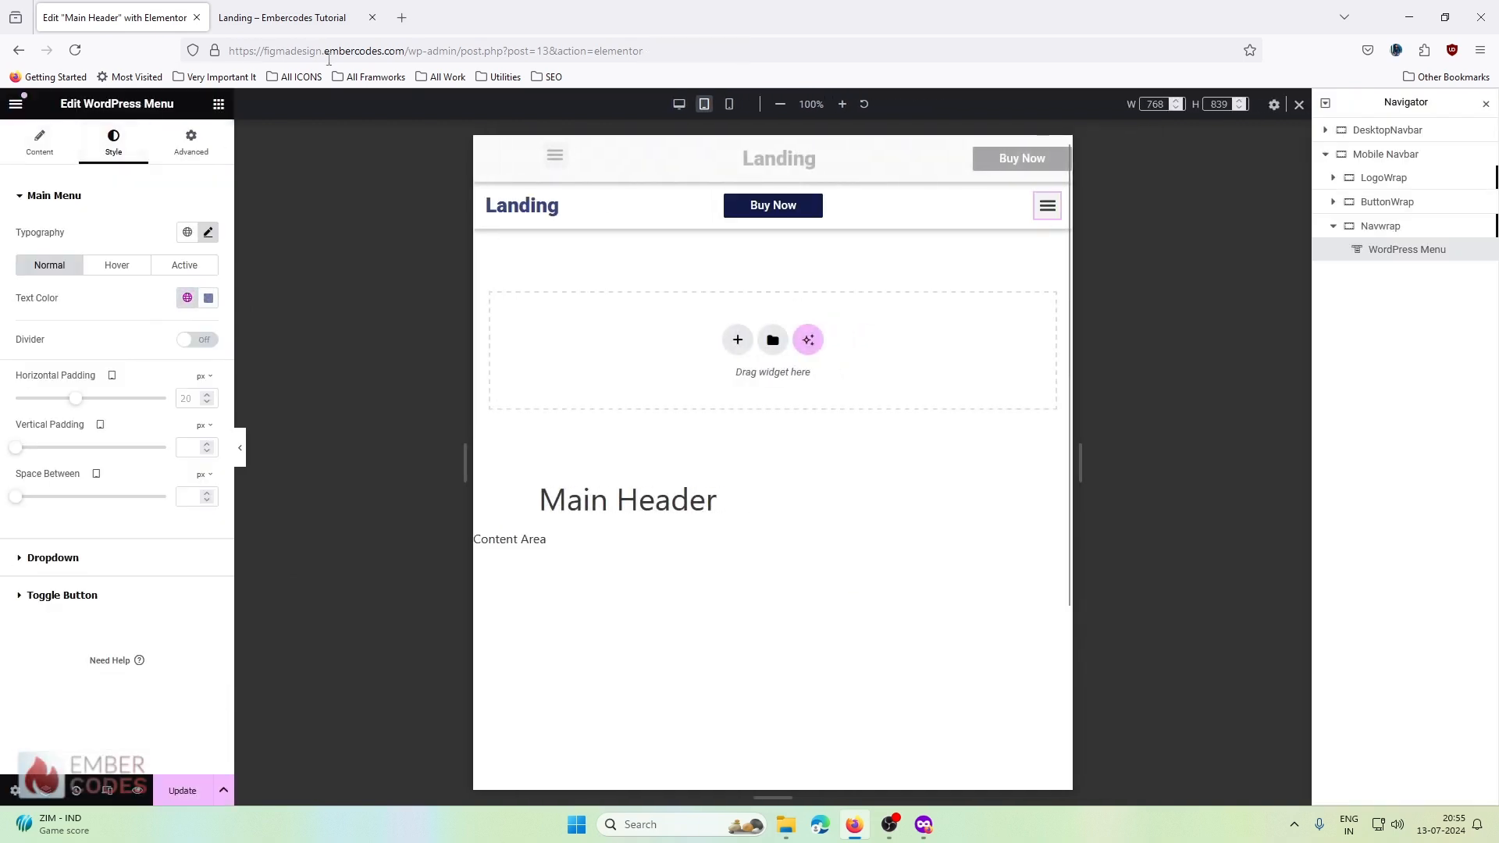
- Open the WordPress dashboard in the other tab, check its Templates and Elementor options, and return to the Main Header editor
{"action": "left_click", "coordinate": [281, 18]}
{"action": "left_click", "coordinate": [66, 124]}
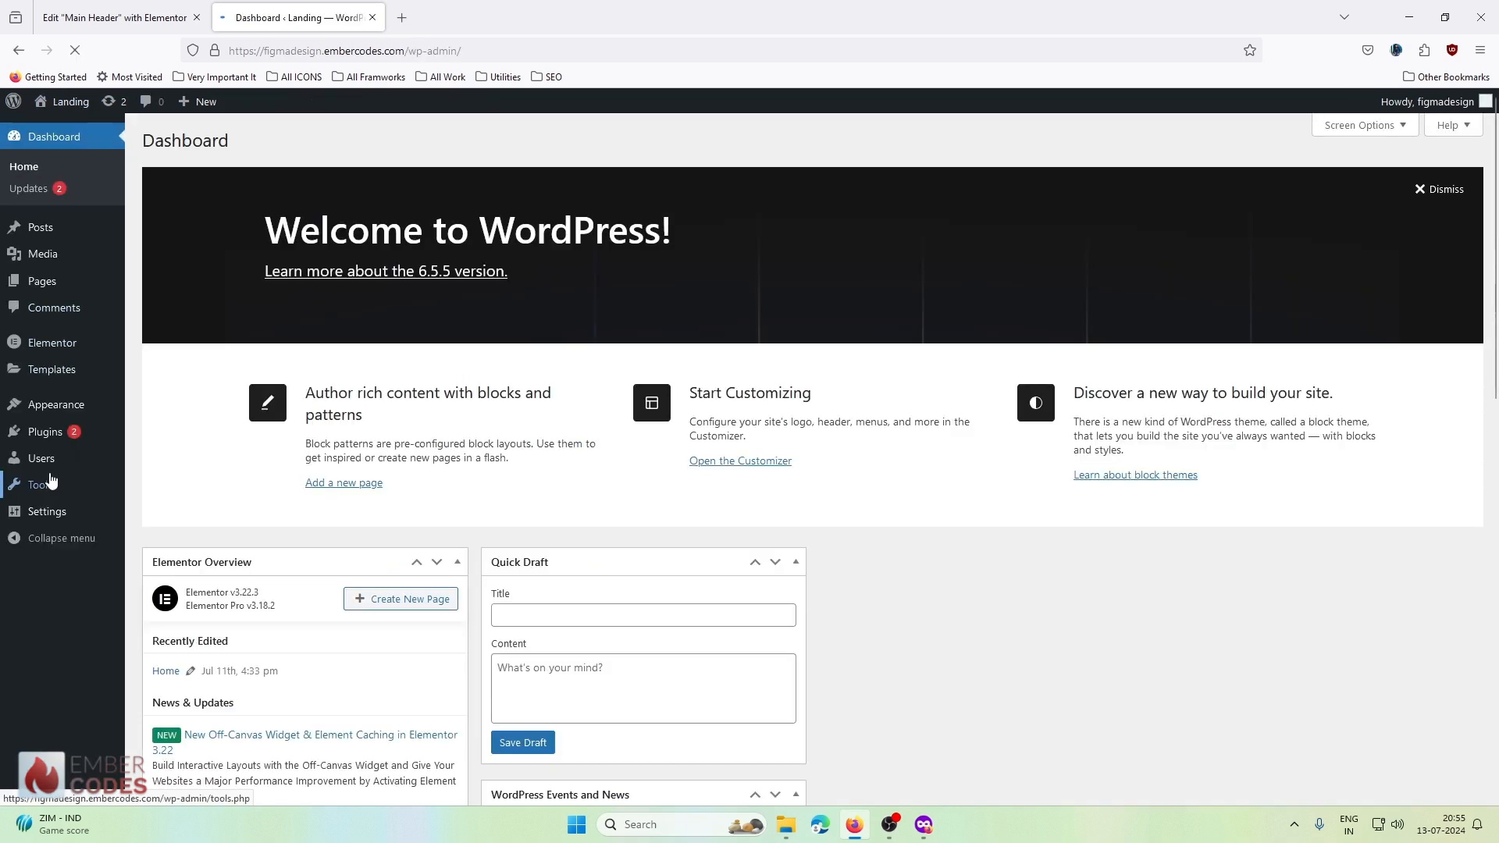
{"action": "mouse_move", "coordinate": [86, 370]}
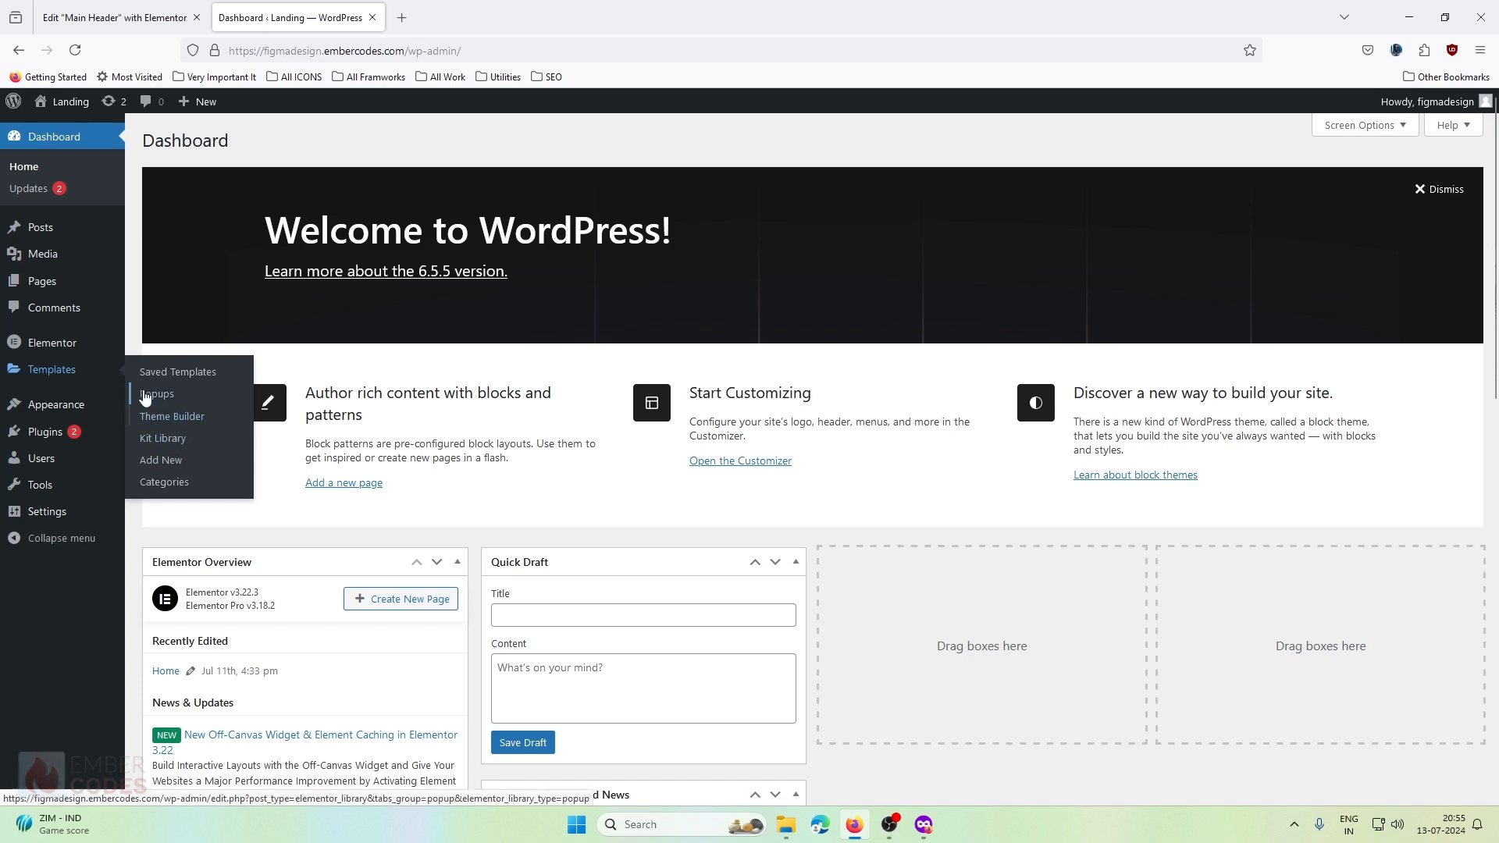
{"action": "mouse_move", "coordinate": [46, 349]}
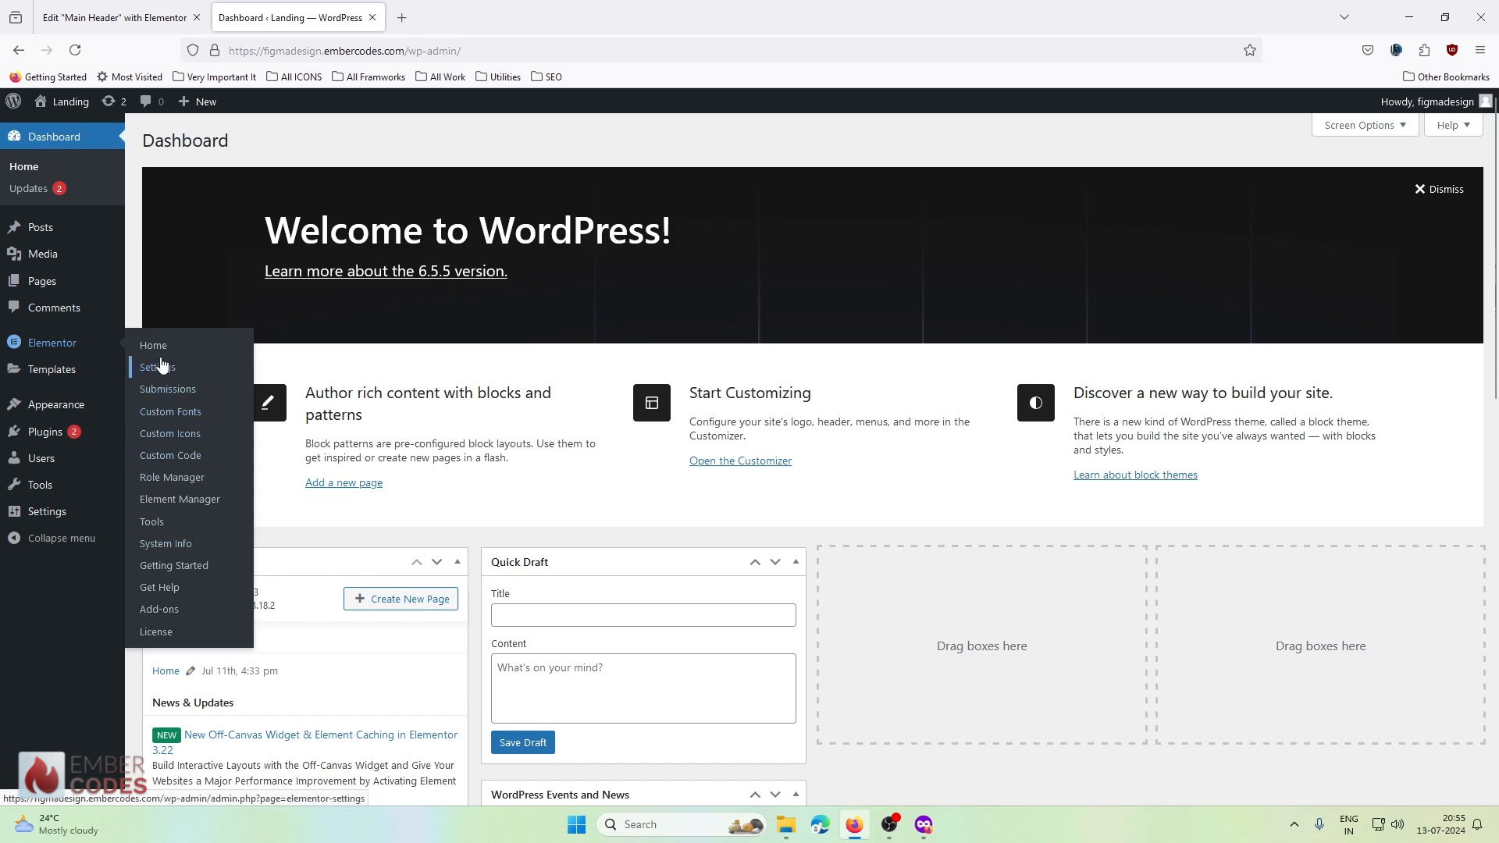
{"action": "left_click", "coordinate": [100, 8]}
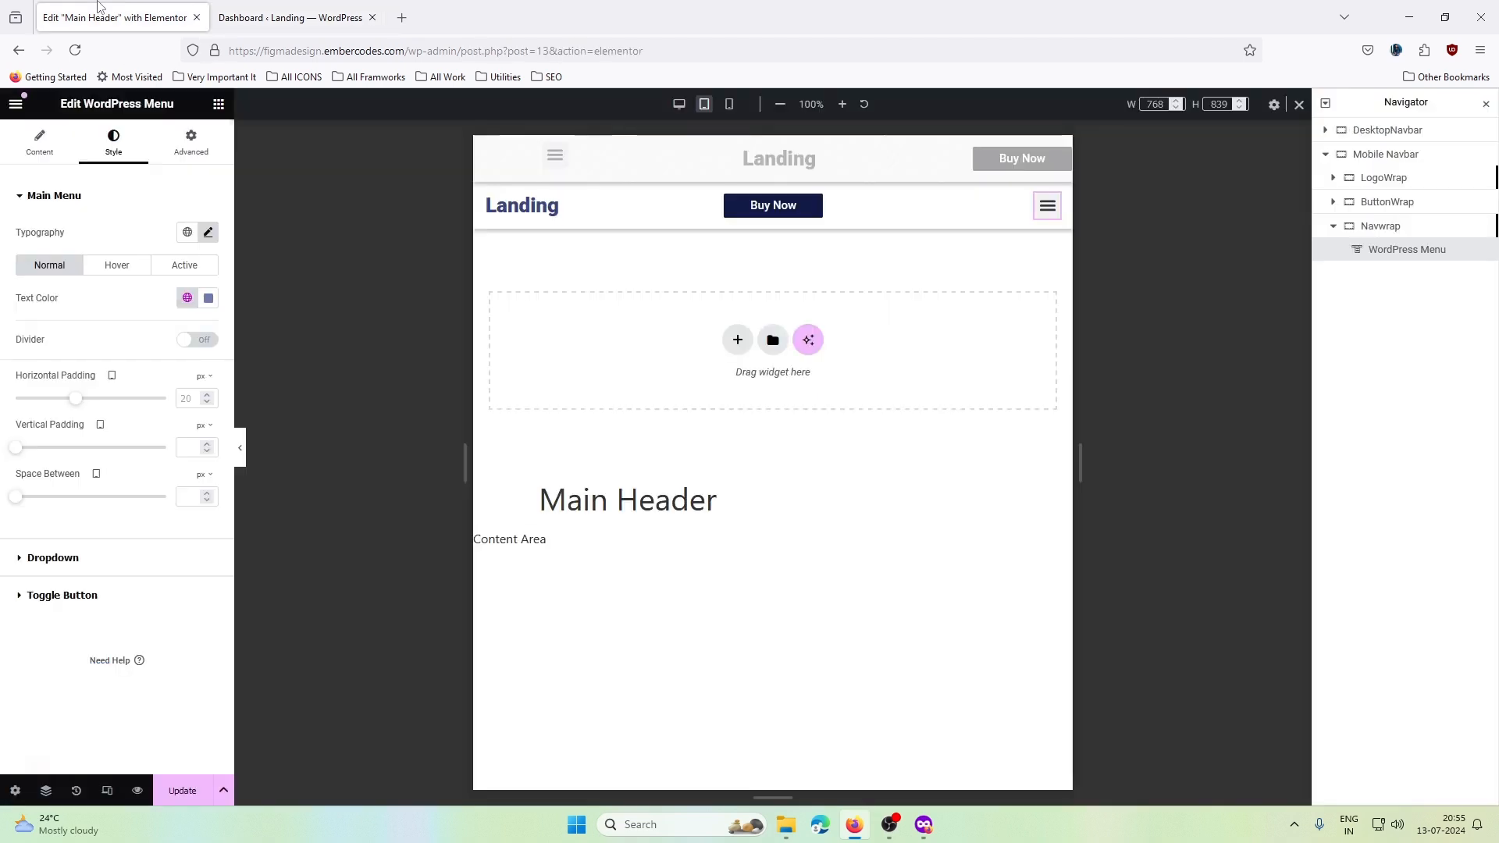
- Apply the White global color to the WordPress Menu's normal main menu text
{"action": "left_click", "coordinate": [187, 298]}
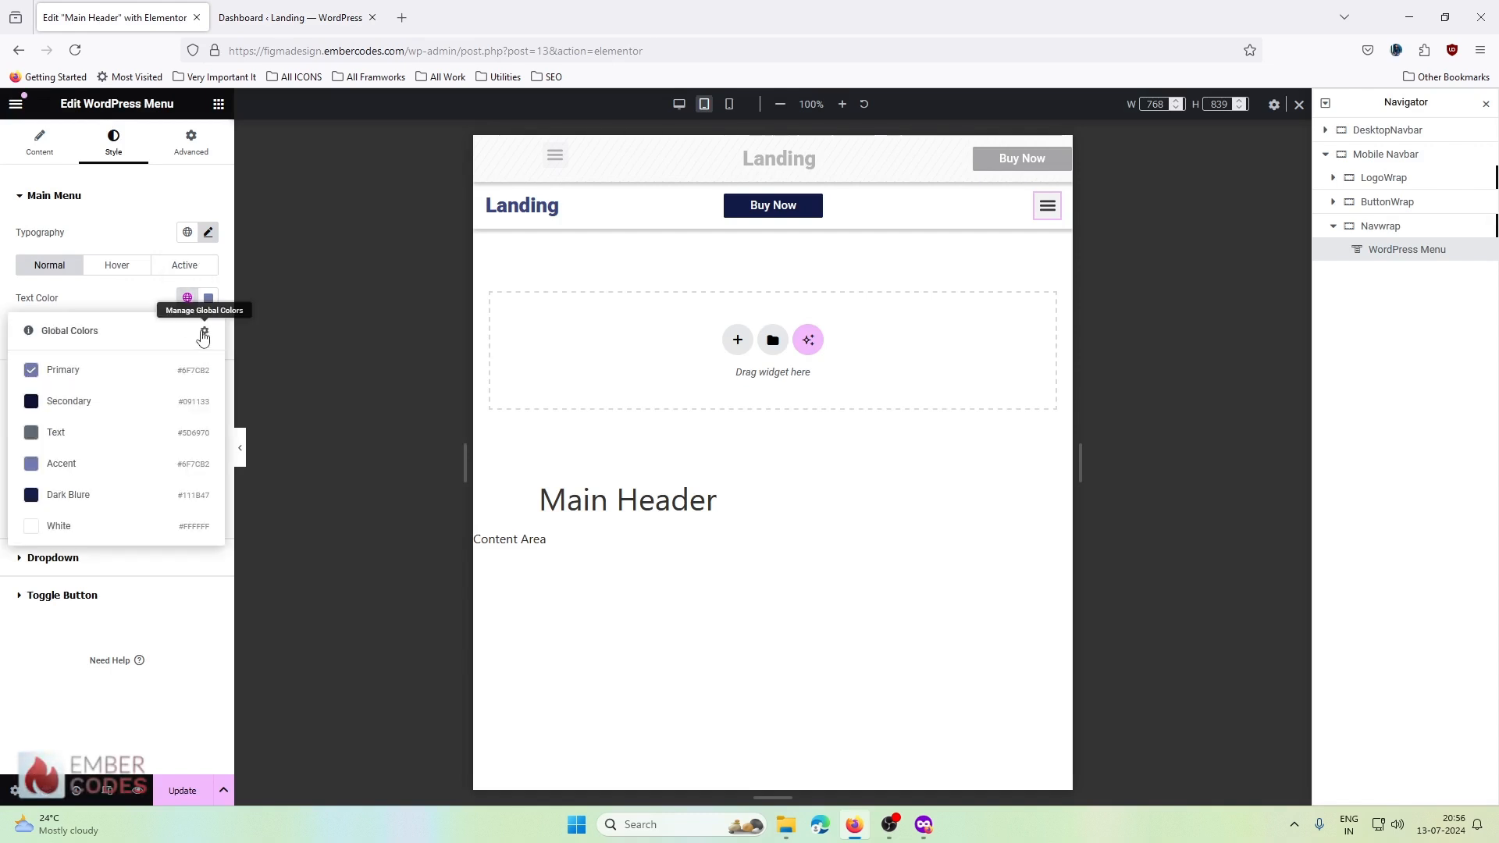
{"action": "left_click", "coordinate": [153, 299]}
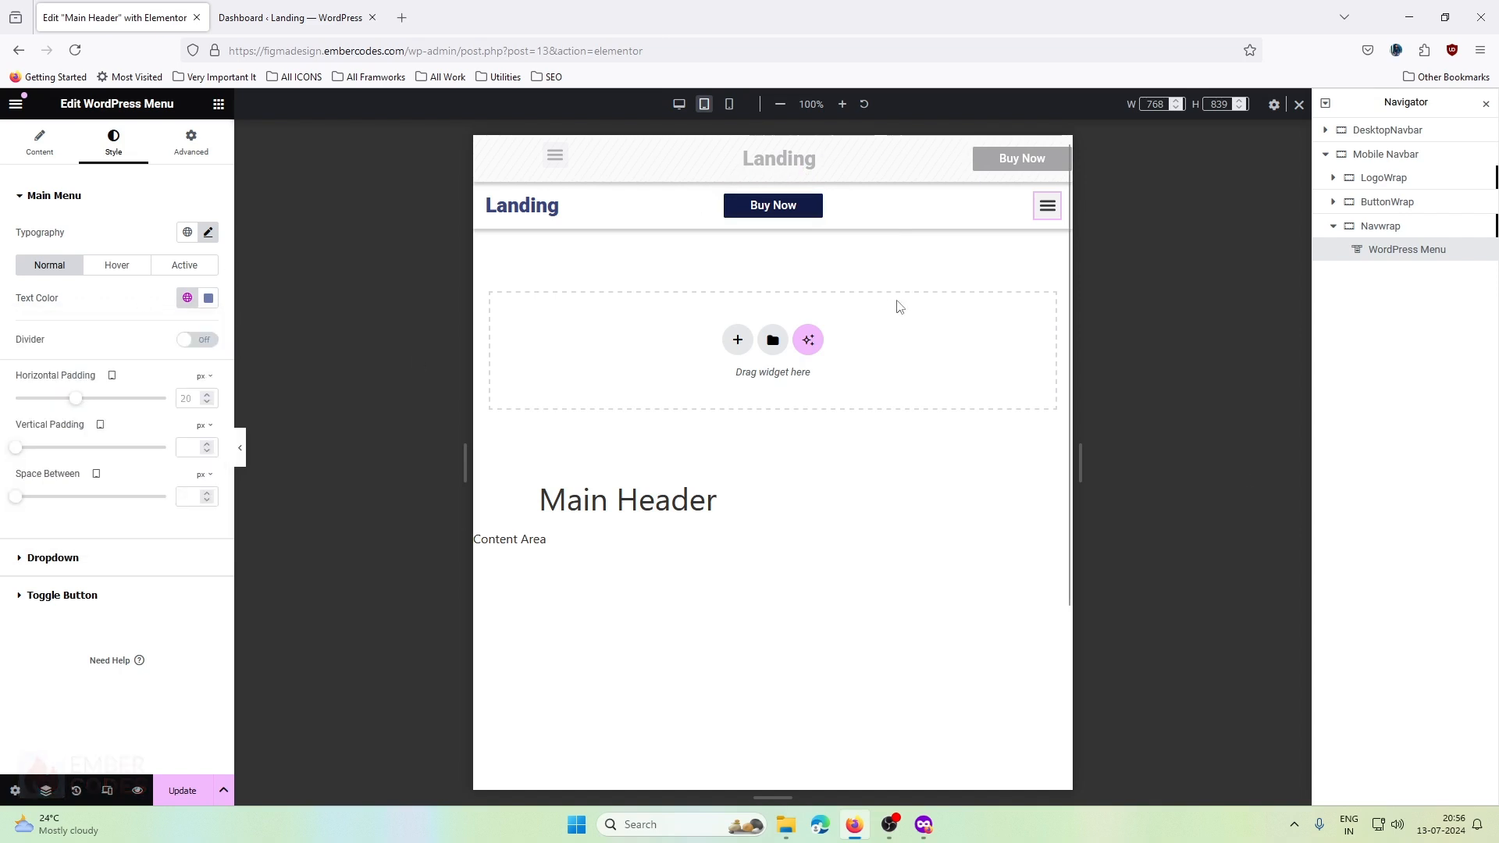
{"action": "left_click", "coordinate": [188, 300]}
{"action": "left_click", "coordinate": [50, 525]}
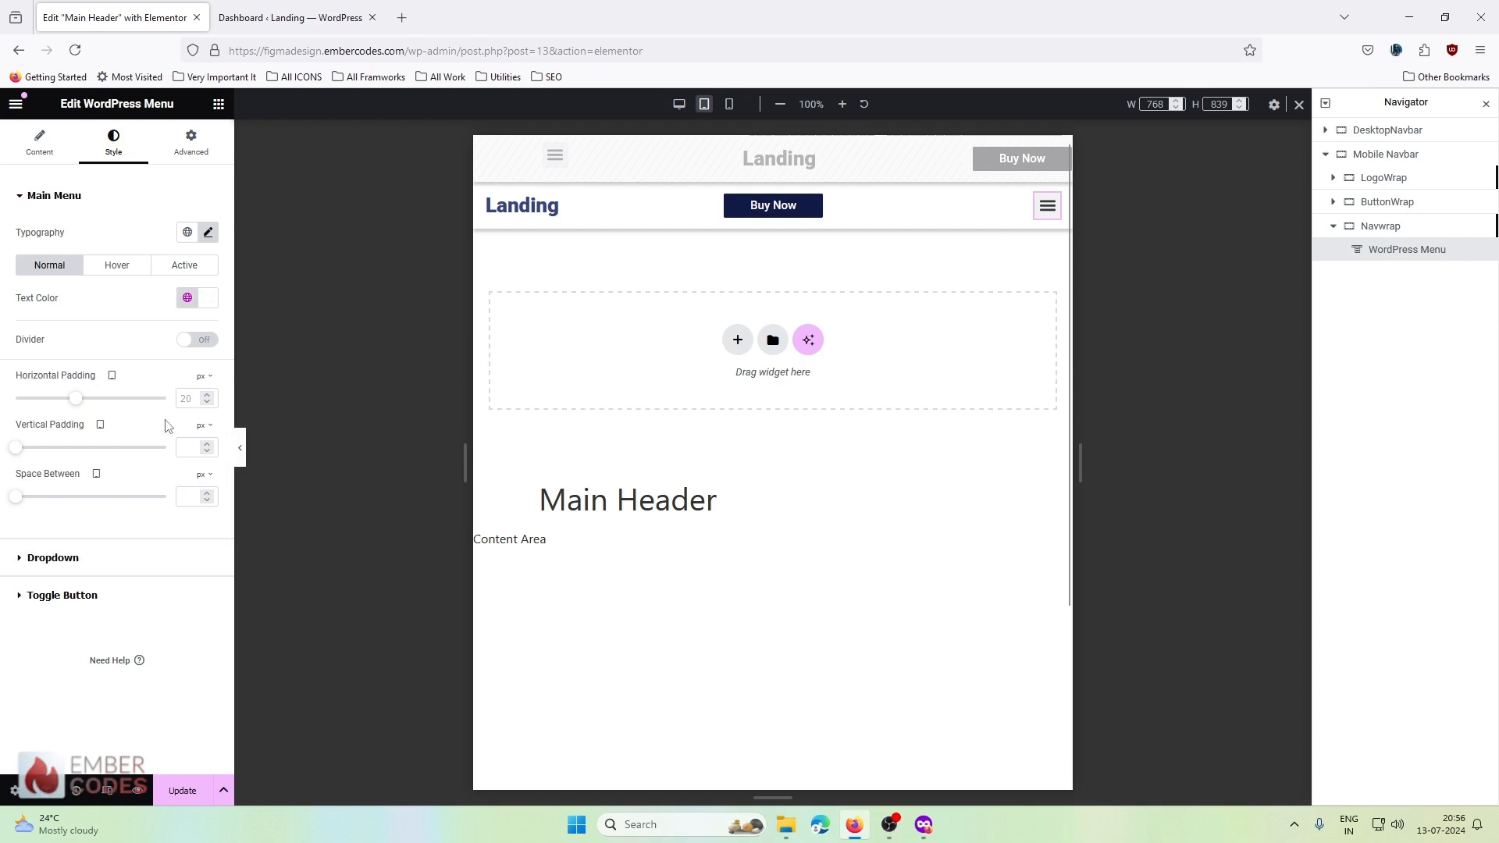
{"action": "left_click", "coordinate": [188, 232]}
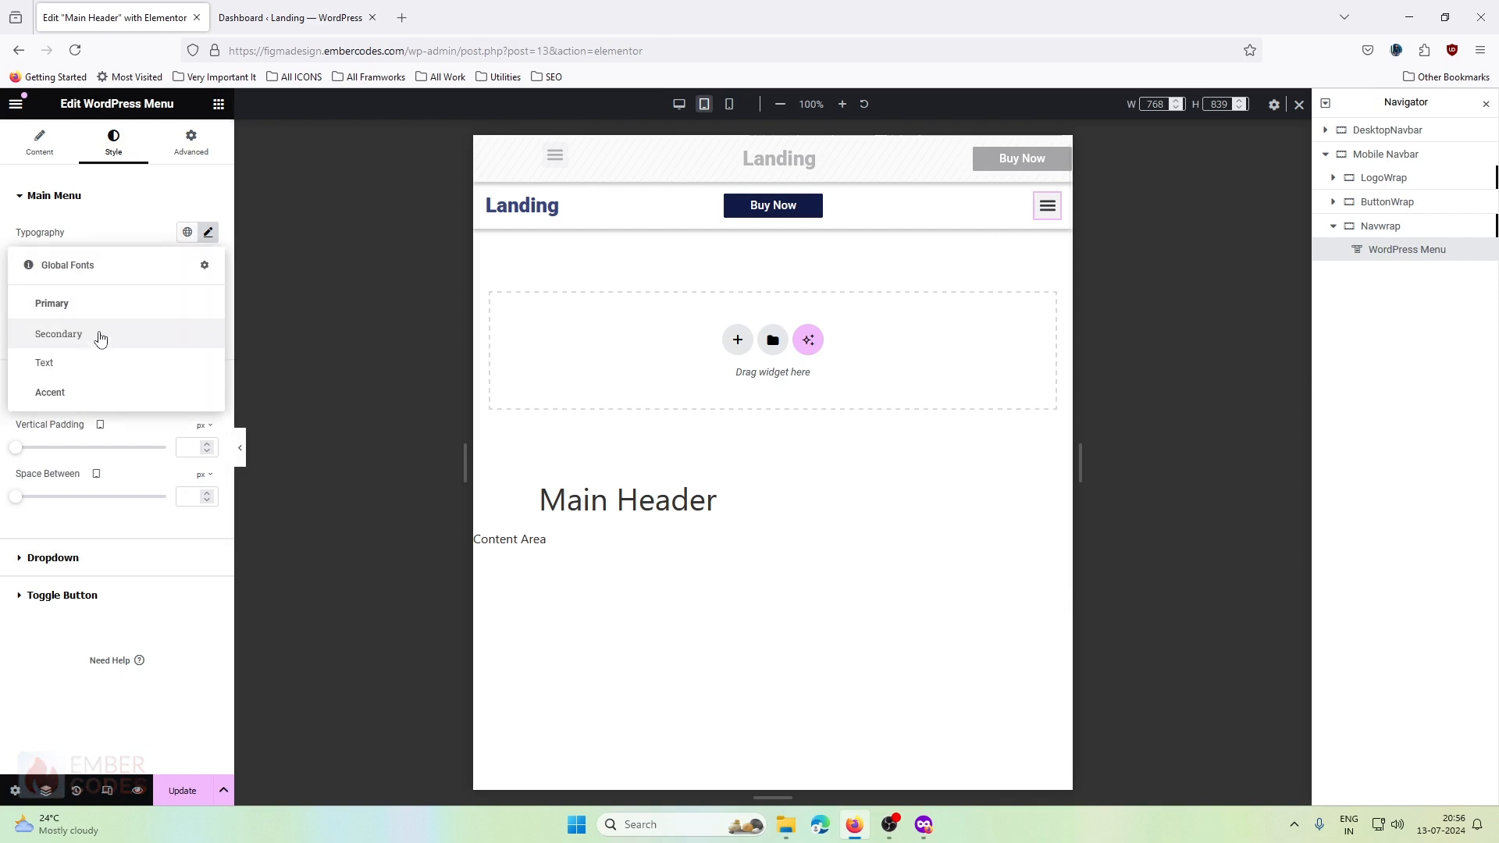
{"action": "left_click", "coordinate": [159, 214]}
{"action": "left_click", "coordinate": [67, 195]}
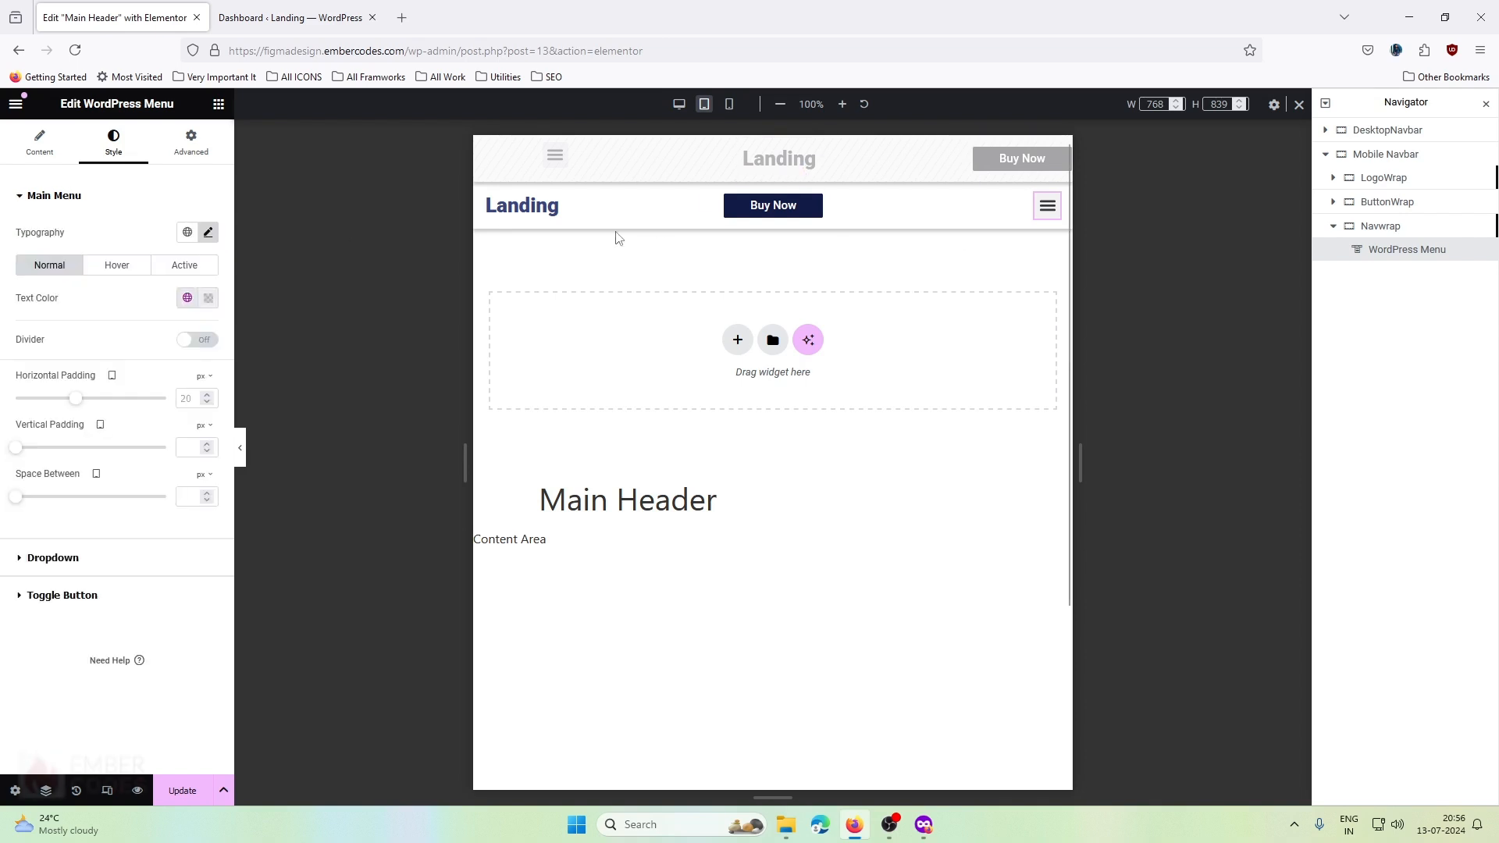
{"action": "left_click", "coordinate": [1398, 228]}
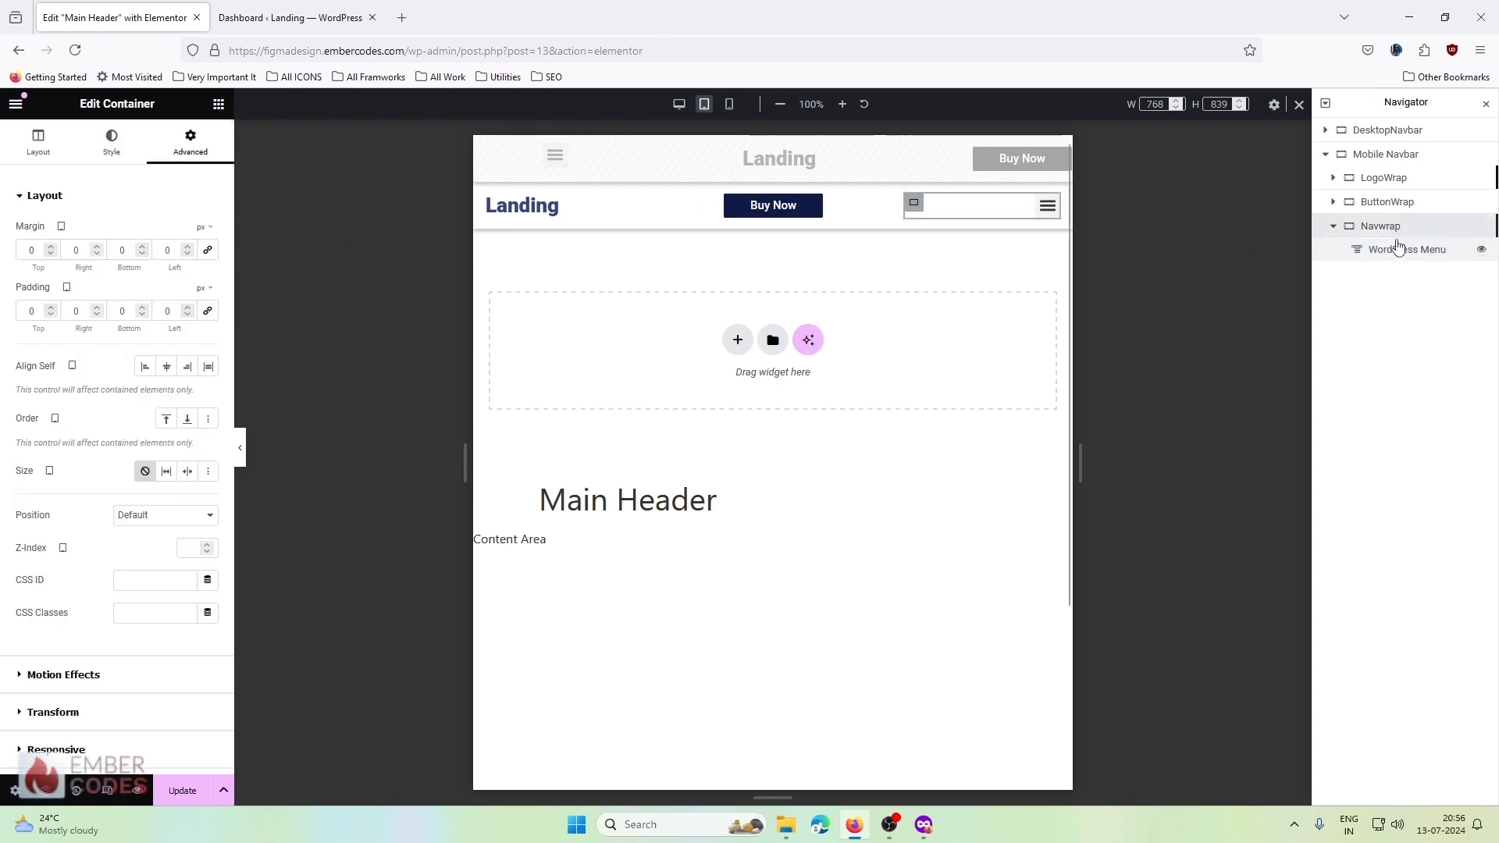
{"action": "left_click", "coordinate": [1402, 249]}
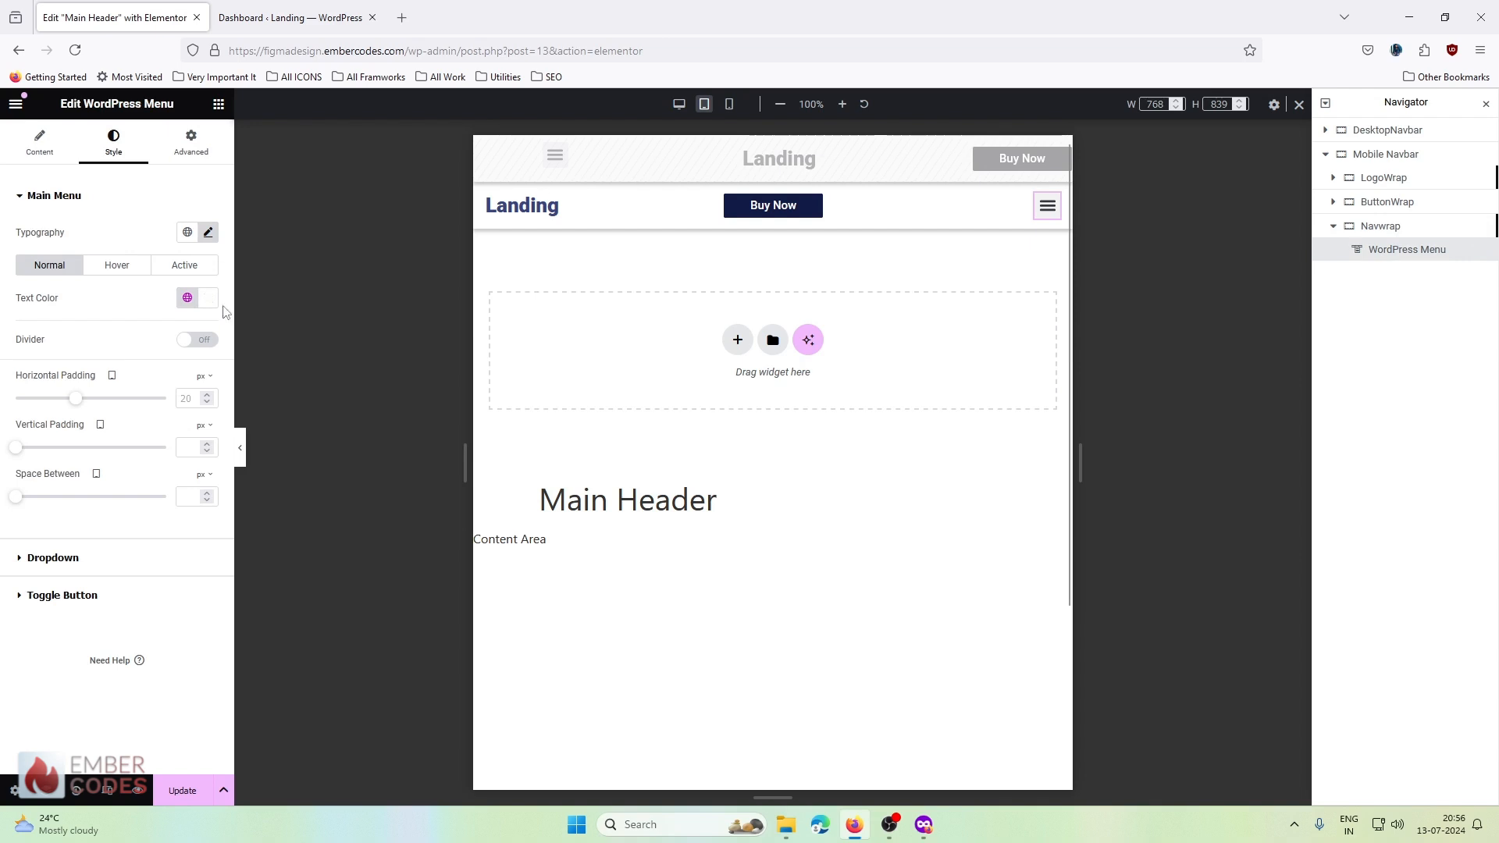
{"action": "left_click", "coordinate": [187, 300]}
{"action": "left_click", "coordinate": [187, 299]}
{"action": "left_click", "coordinate": [187, 299]}
{"action": "left_click", "coordinate": [139, 306]}
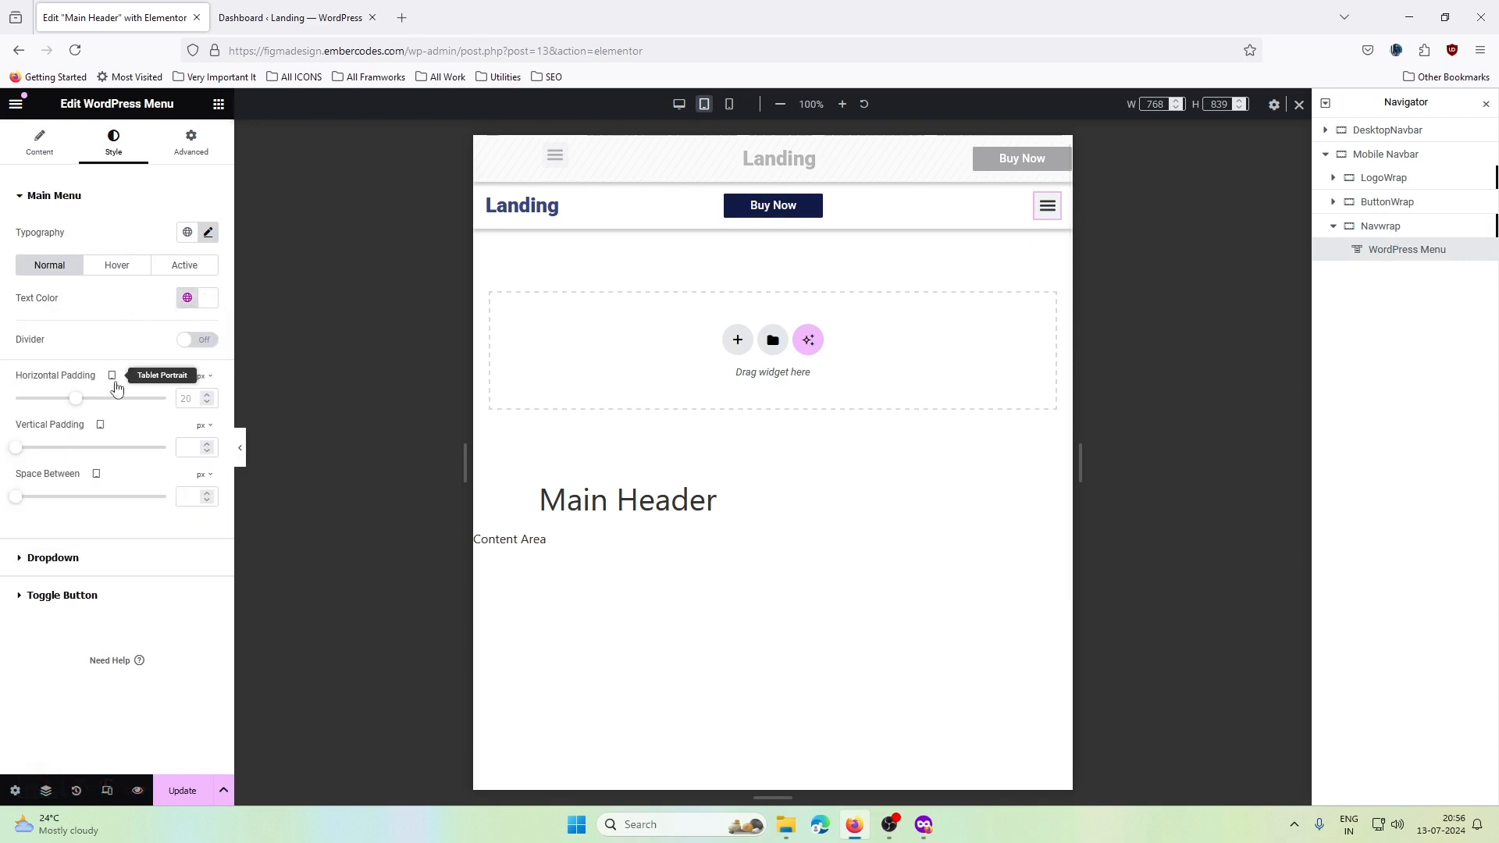
- Try the Dark Blure global color on the WordPress Menu's main menu text, test the toggle, and reapply White
{"action": "left_click", "coordinate": [62, 558]}
{"action": "left_click", "coordinate": [79, 232]}
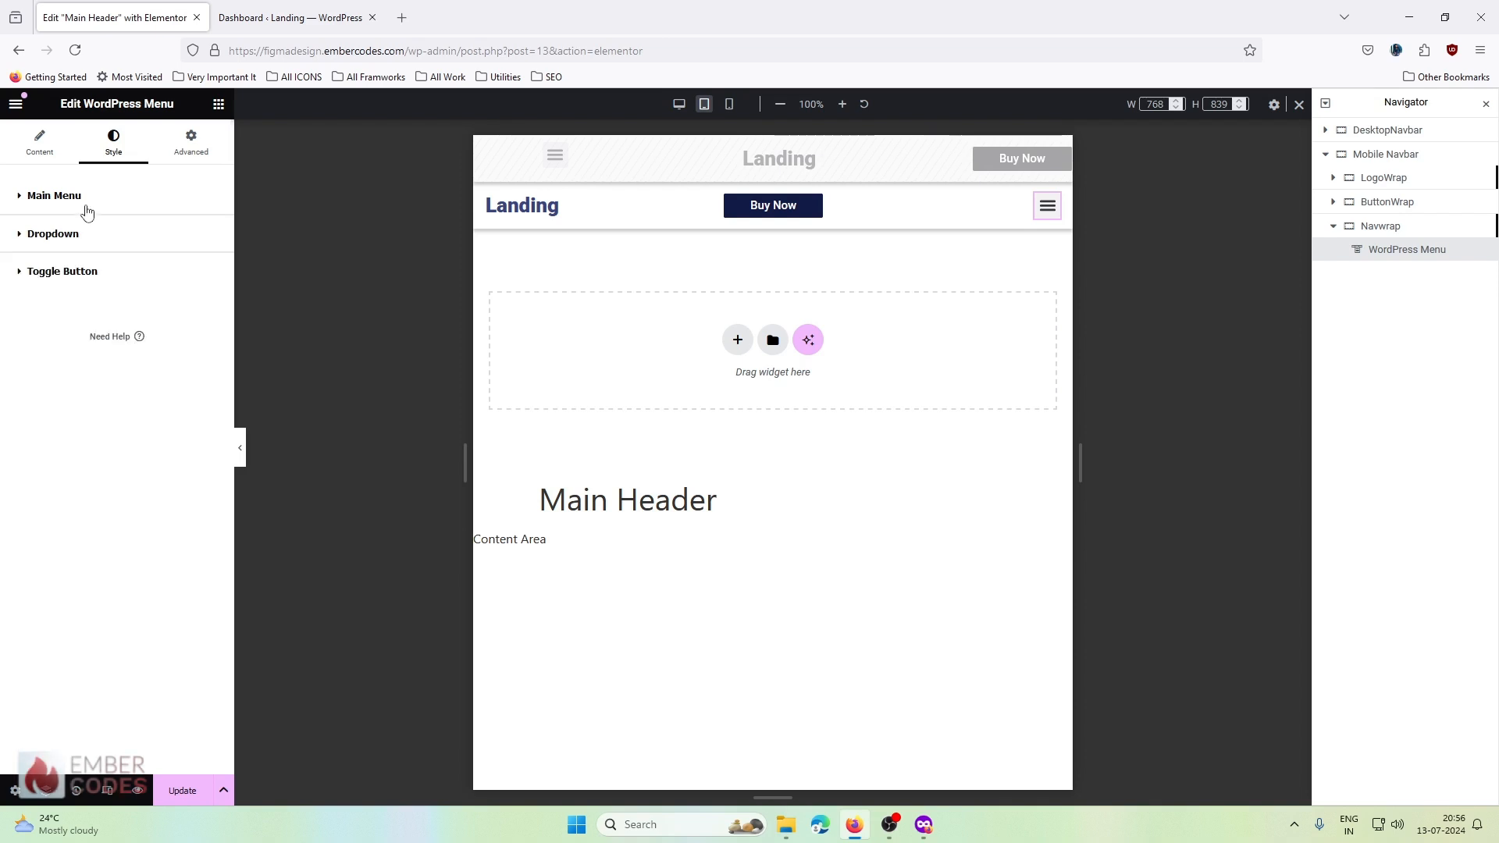
{"action": "left_click", "coordinate": [80, 200]}
{"action": "left_click", "coordinate": [187, 299]}
{"action": "left_click", "coordinate": [73, 493]}
{"action": "left_click", "coordinate": [1047, 206]}
{"action": "left_click", "coordinate": [188, 297]}
{"action": "left_click", "coordinate": [107, 523]}
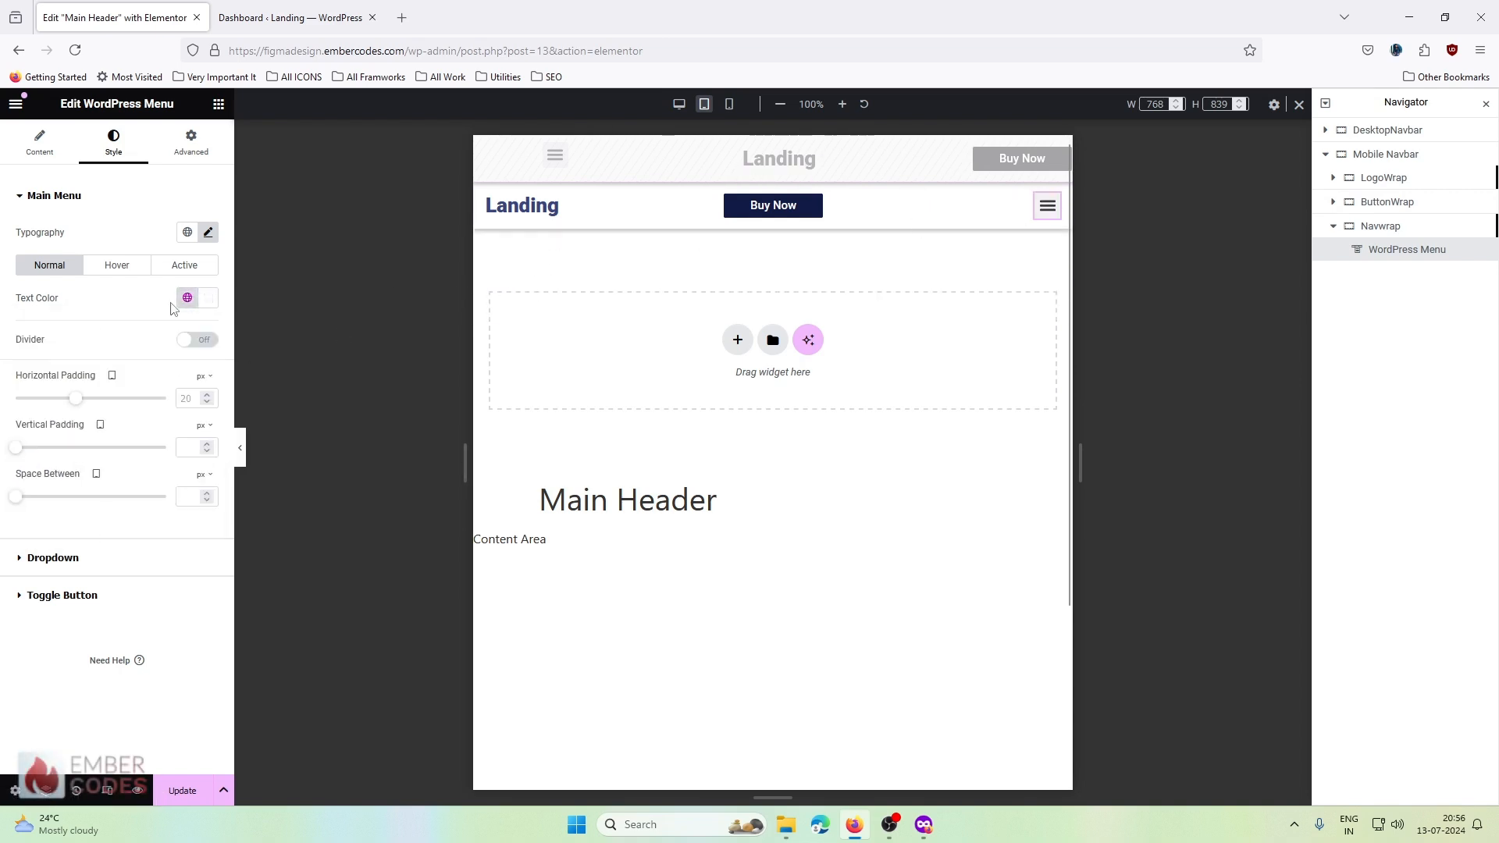
- Set the WordPress Menu's main menu text to the dark blue global color and open the mobile dropdown in the preview
{"action": "left_click", "coordinate": [188, 298]}
{"action": "left_click", "coordinate": [78, 467]}
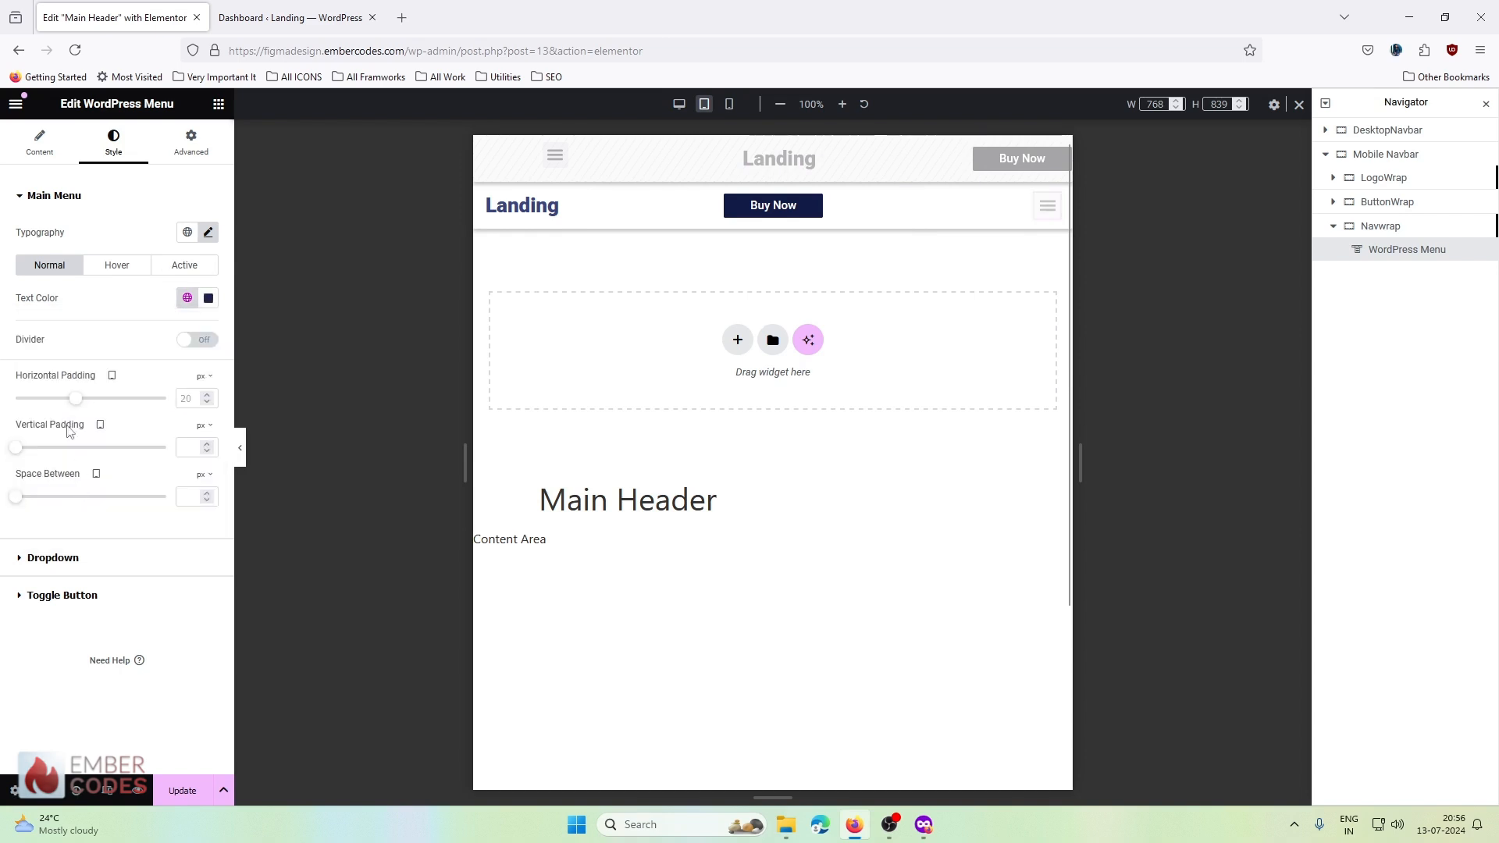
{"action": "left_click", "coordinate": [1047, 205]}
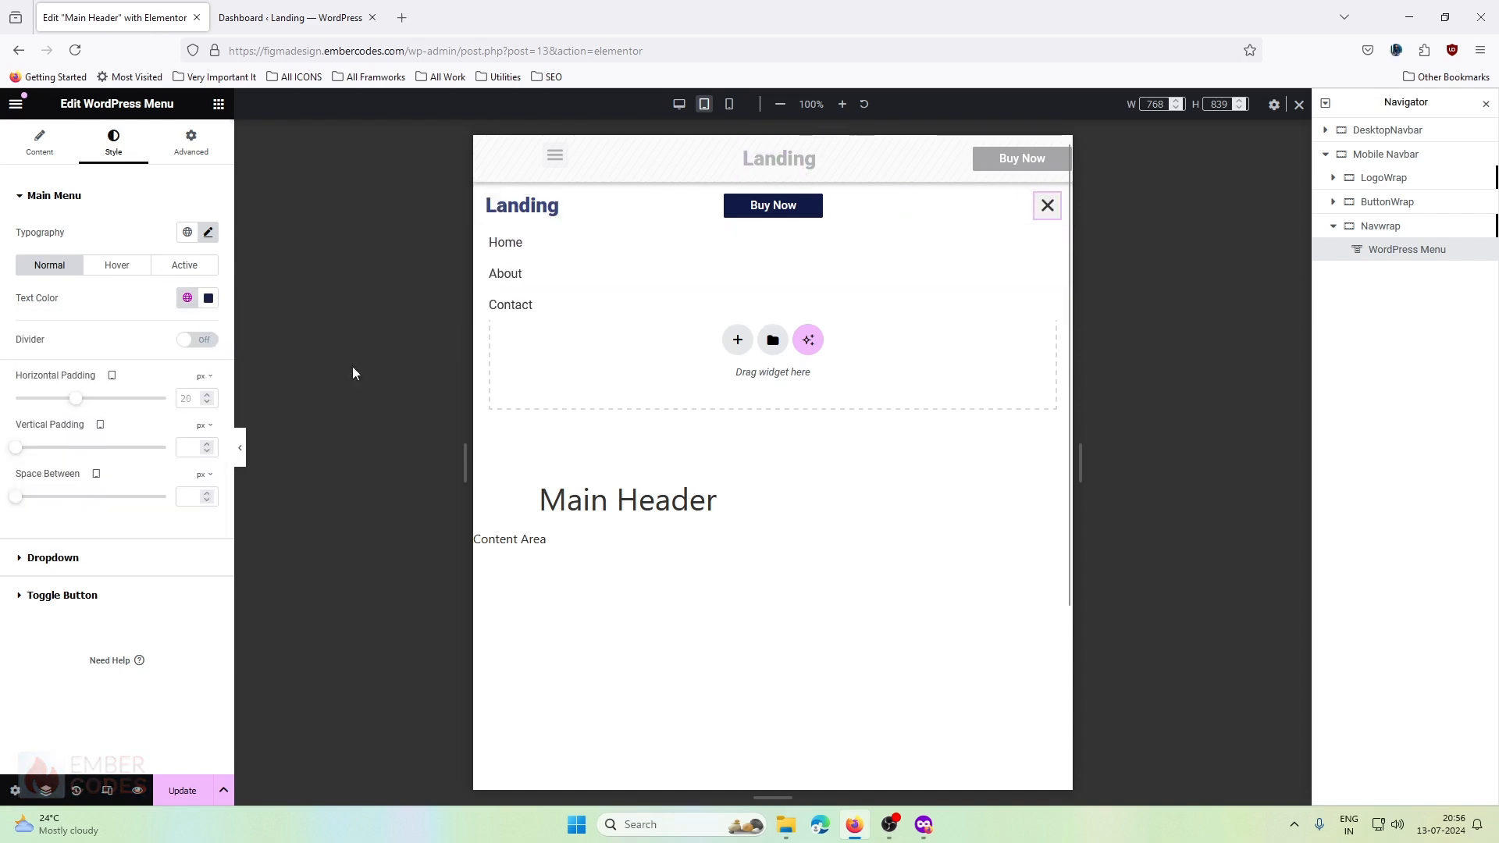
{"action": "left_click", "coordinate": [86, 560]}
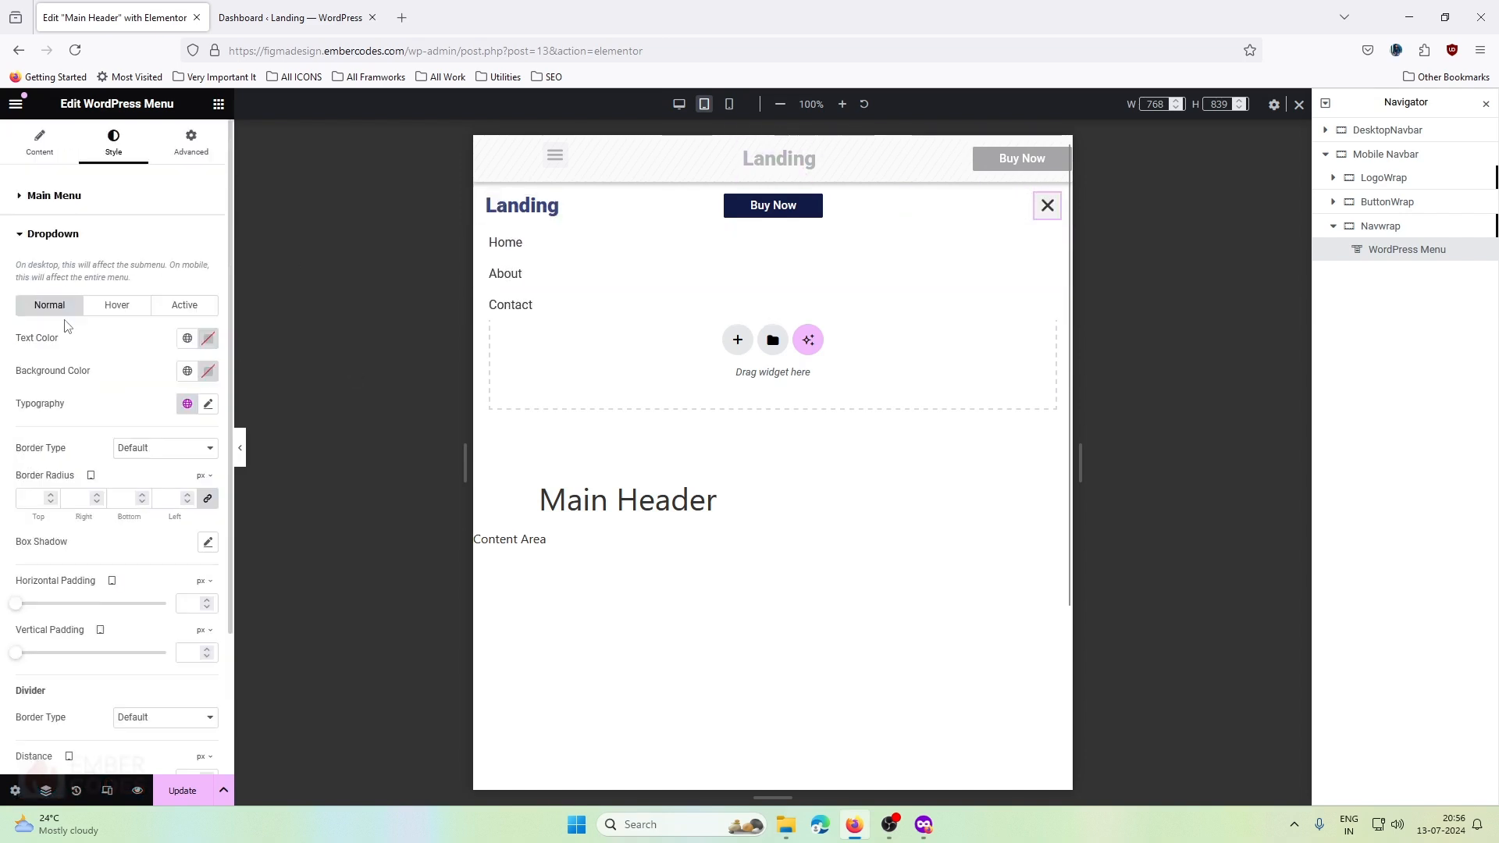
{"action": "scroll", "coordinate": [69, 320], "scroll_direction": "down", "scroll_amount": 3}
{"action": "scroll", "coordinate": [74, 309], "scroll_direction": "up", "scroll_amount": 3}
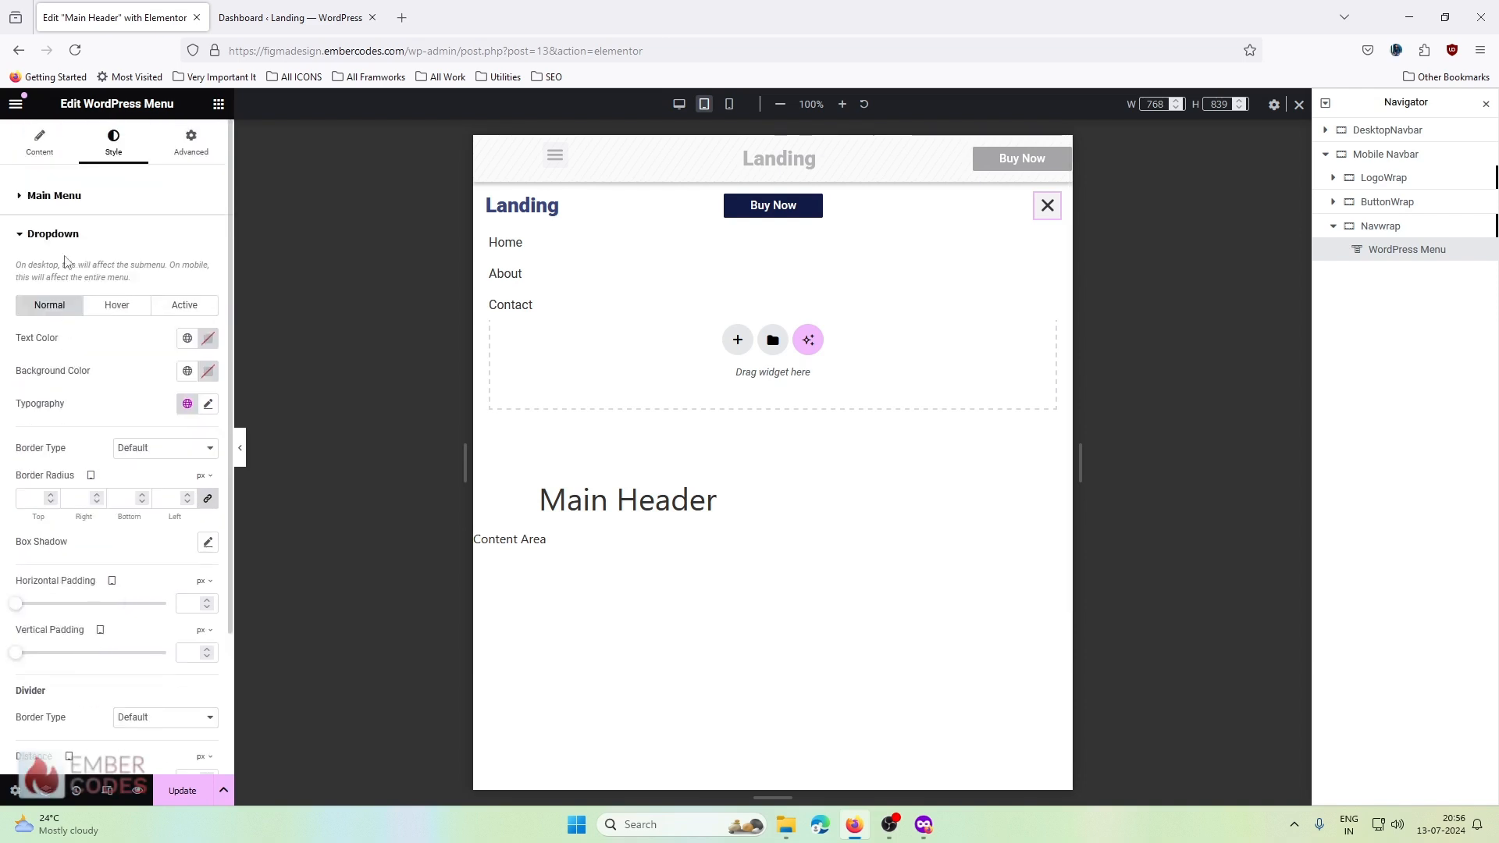
{"action": "left_click", "coordinate": [39, 142]}
{"action": "left_click", "coordinate": [113, 142]}
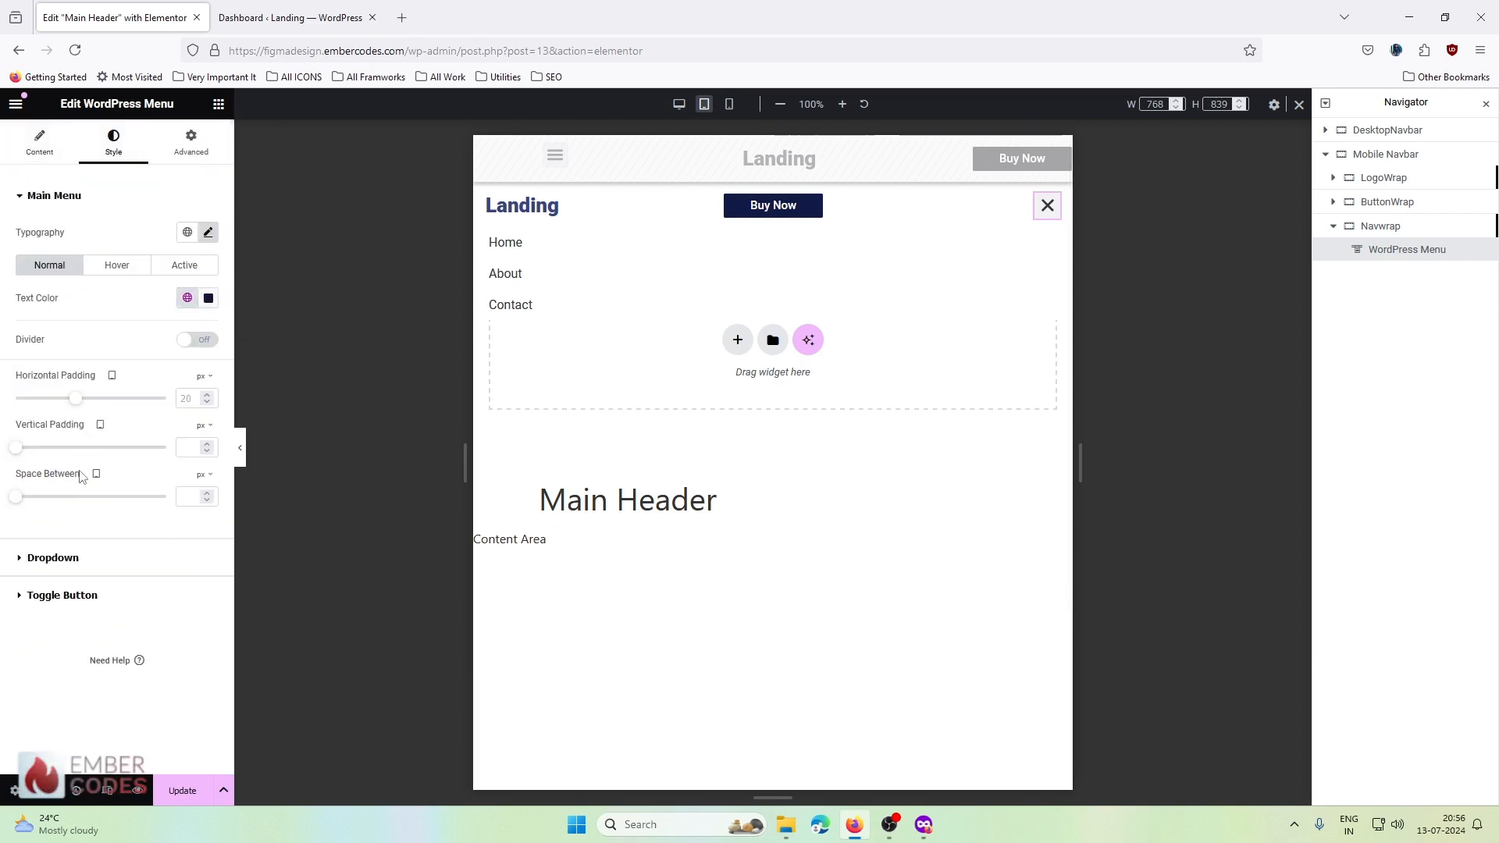
- Set the toggle button's normal color to White and background to Dark Blure, and test closing and reopening the menu
{"action": "left_click", "coordinate": [68, 597]}
{"action": "left_click", "coordinate": [188, 340]}
{"action": "left_click", "coordinate": [90, 569]}
{"action": "left_click", "coordinate": [188, 372]}
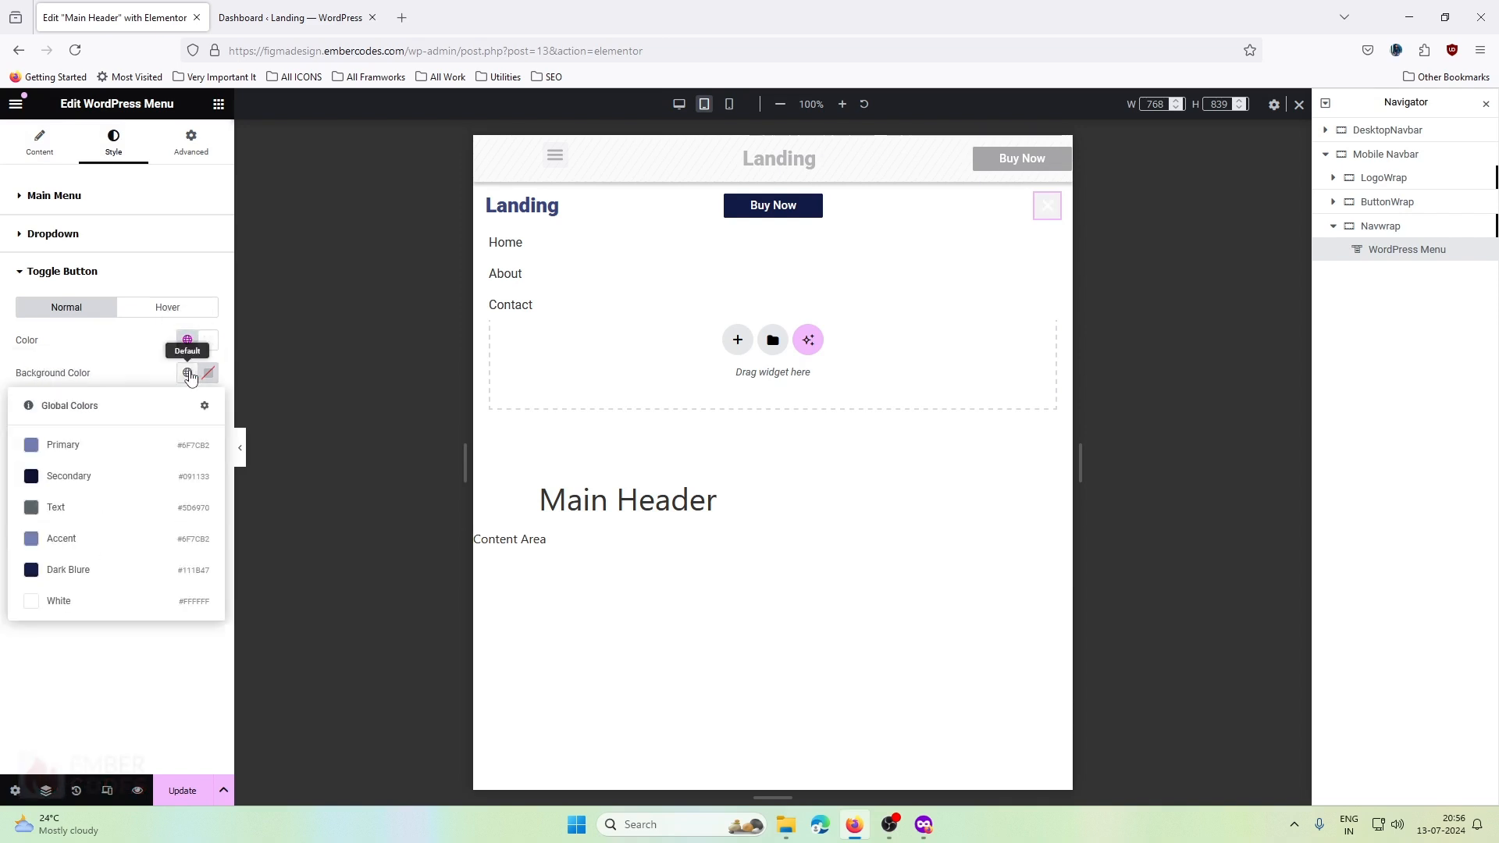
{"action": "left_click", "coordinate": [69, 571]}
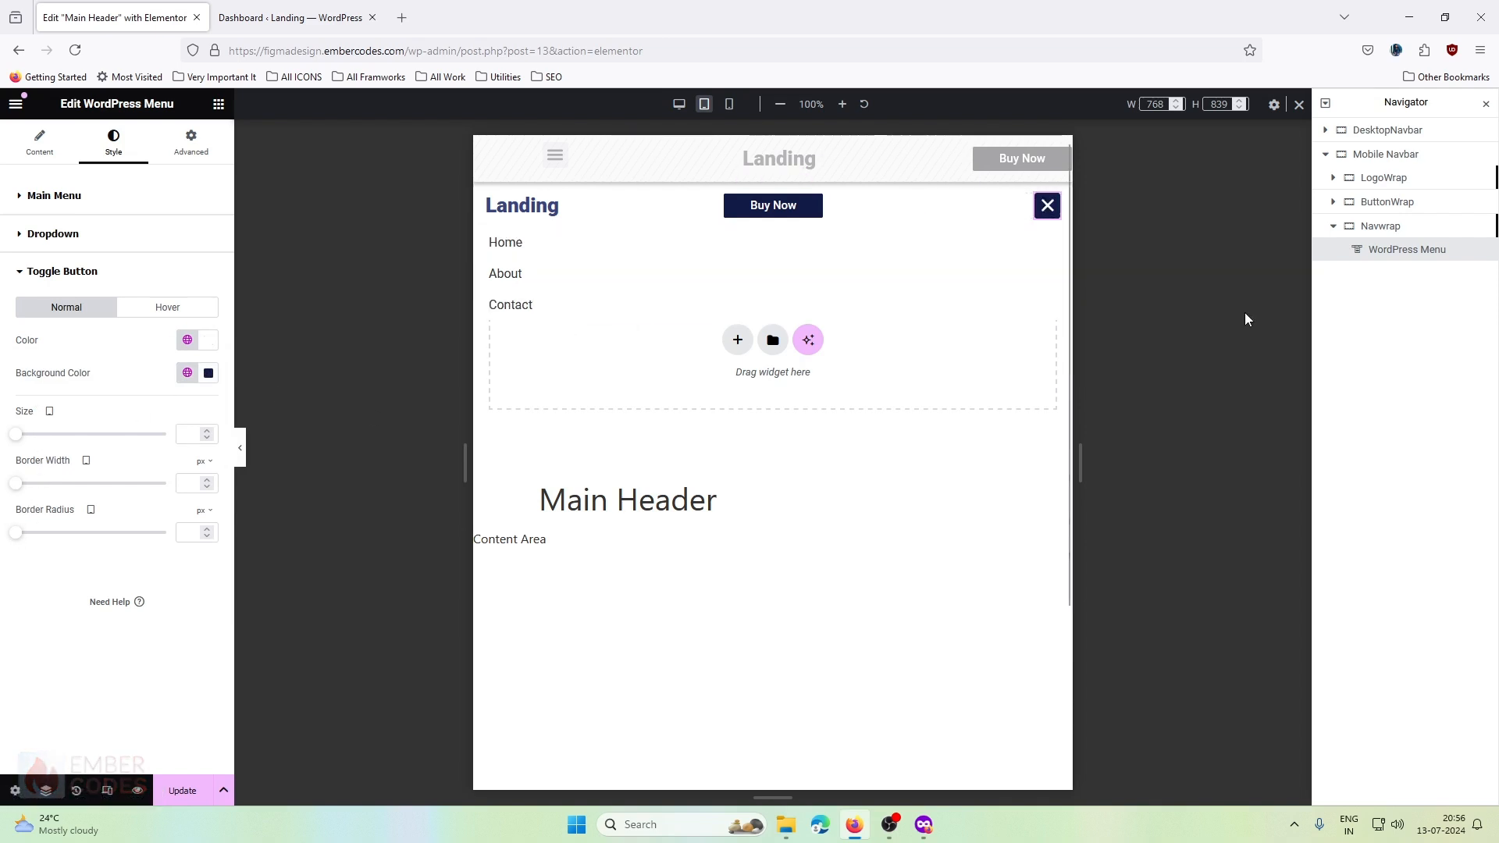
{"action": "left_click", "coordinate": [1044, 216]}
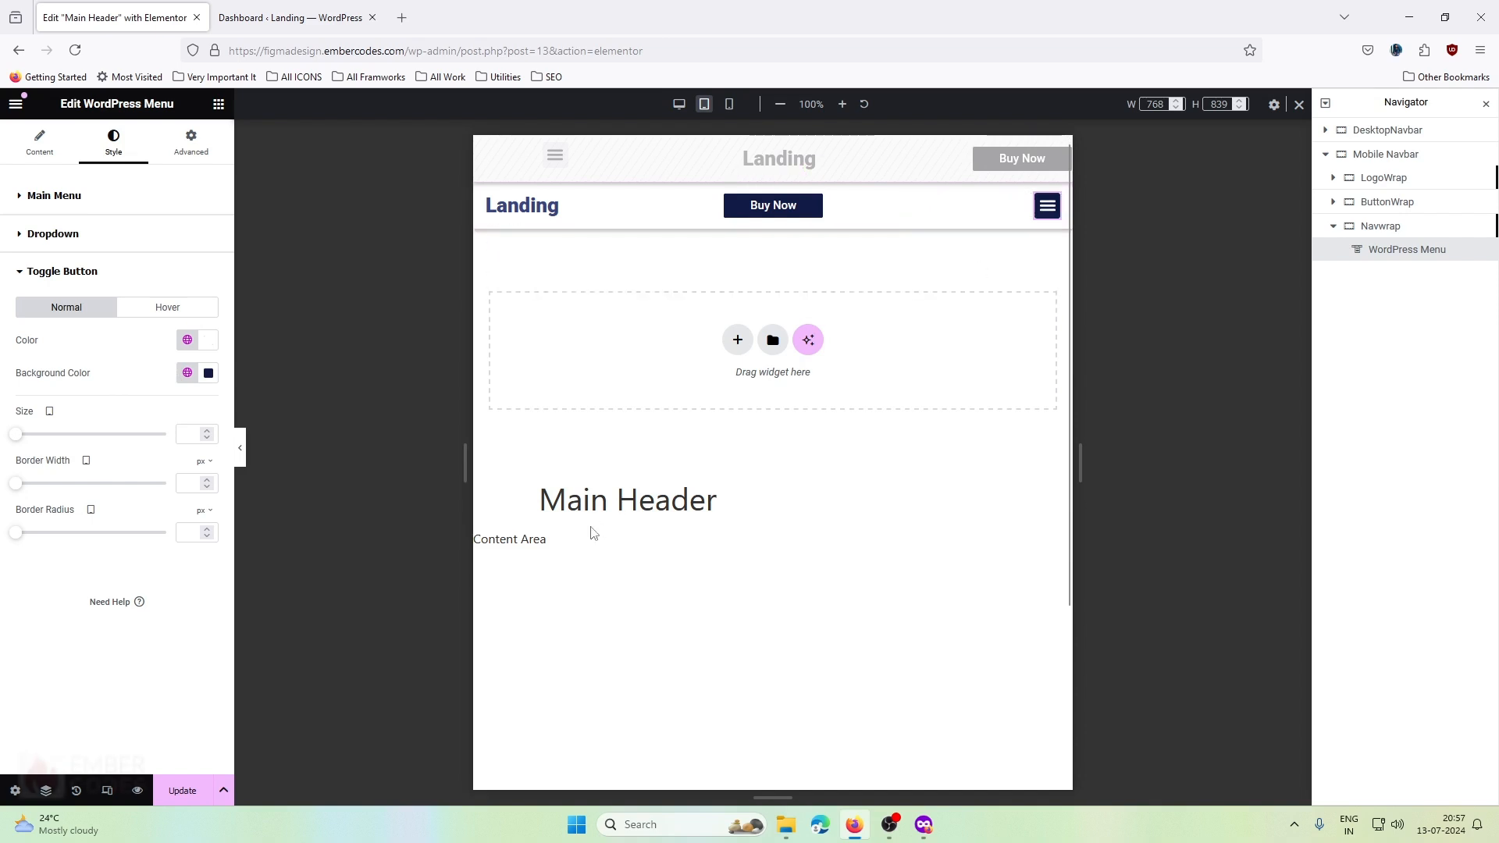
{"action": "left_click", "coordinate": [1046, 206]}
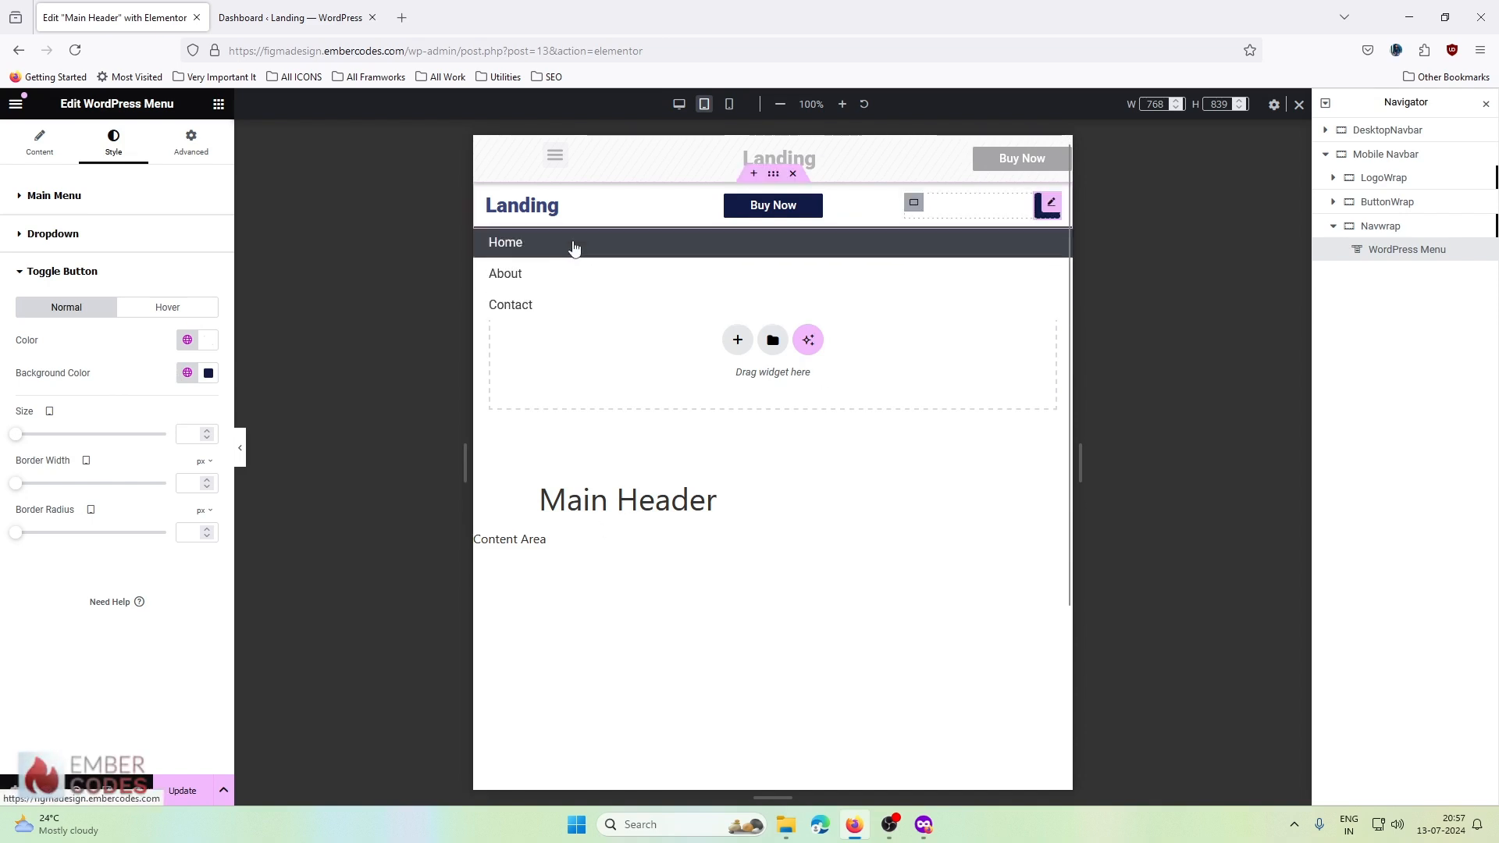
- Try a Solid divider border in the WordPress Menu's dropdown styling and restore it to Default
{"action": "left_click", "coordinate": [104, 234]}
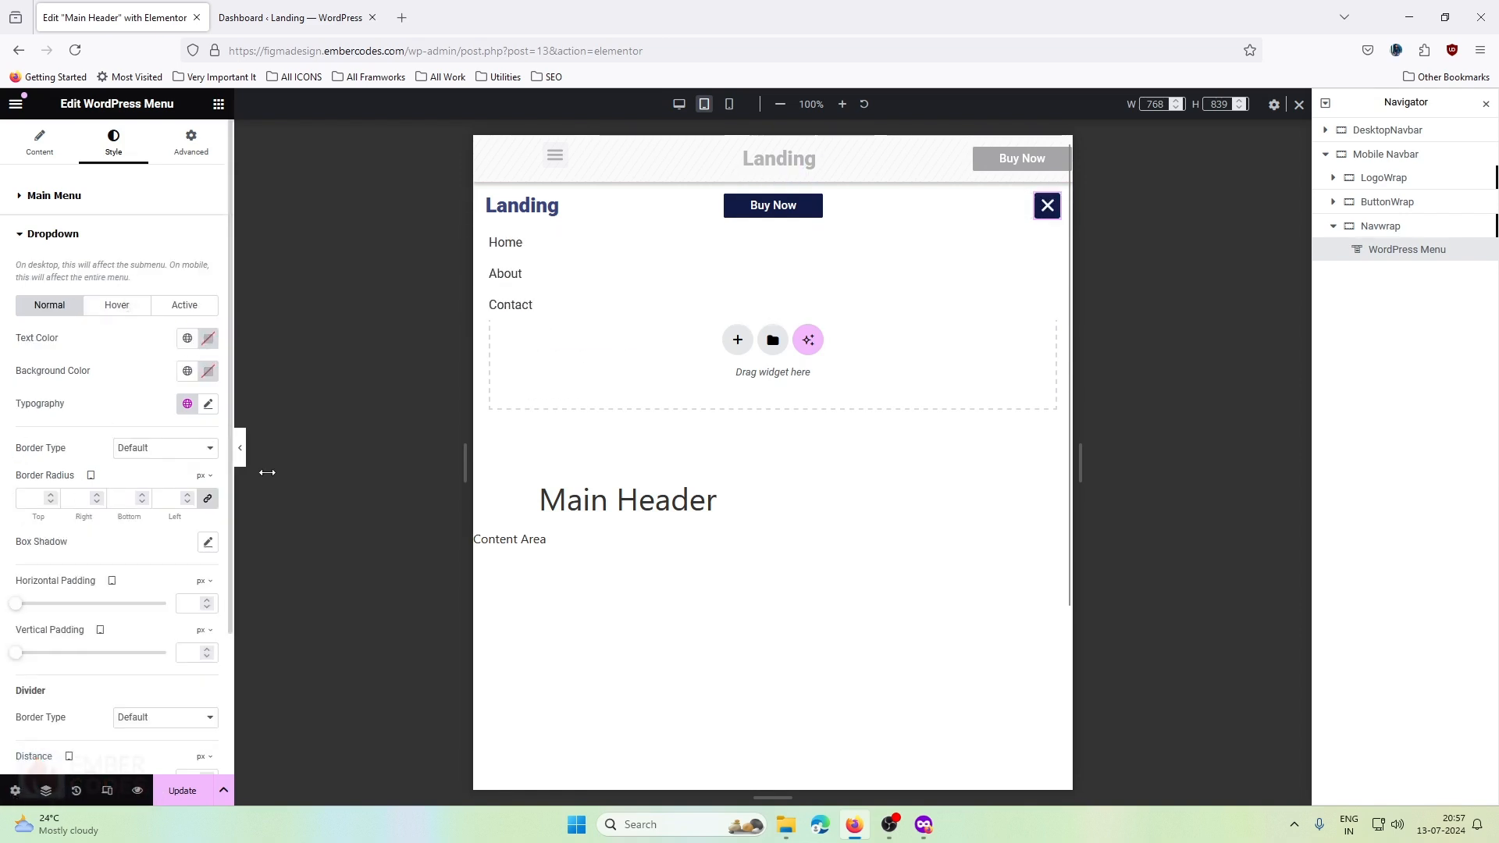
{"action": "scroll", "coordinate": [53, 528], "scroll_direction": "down", "scroll_amount": 1}
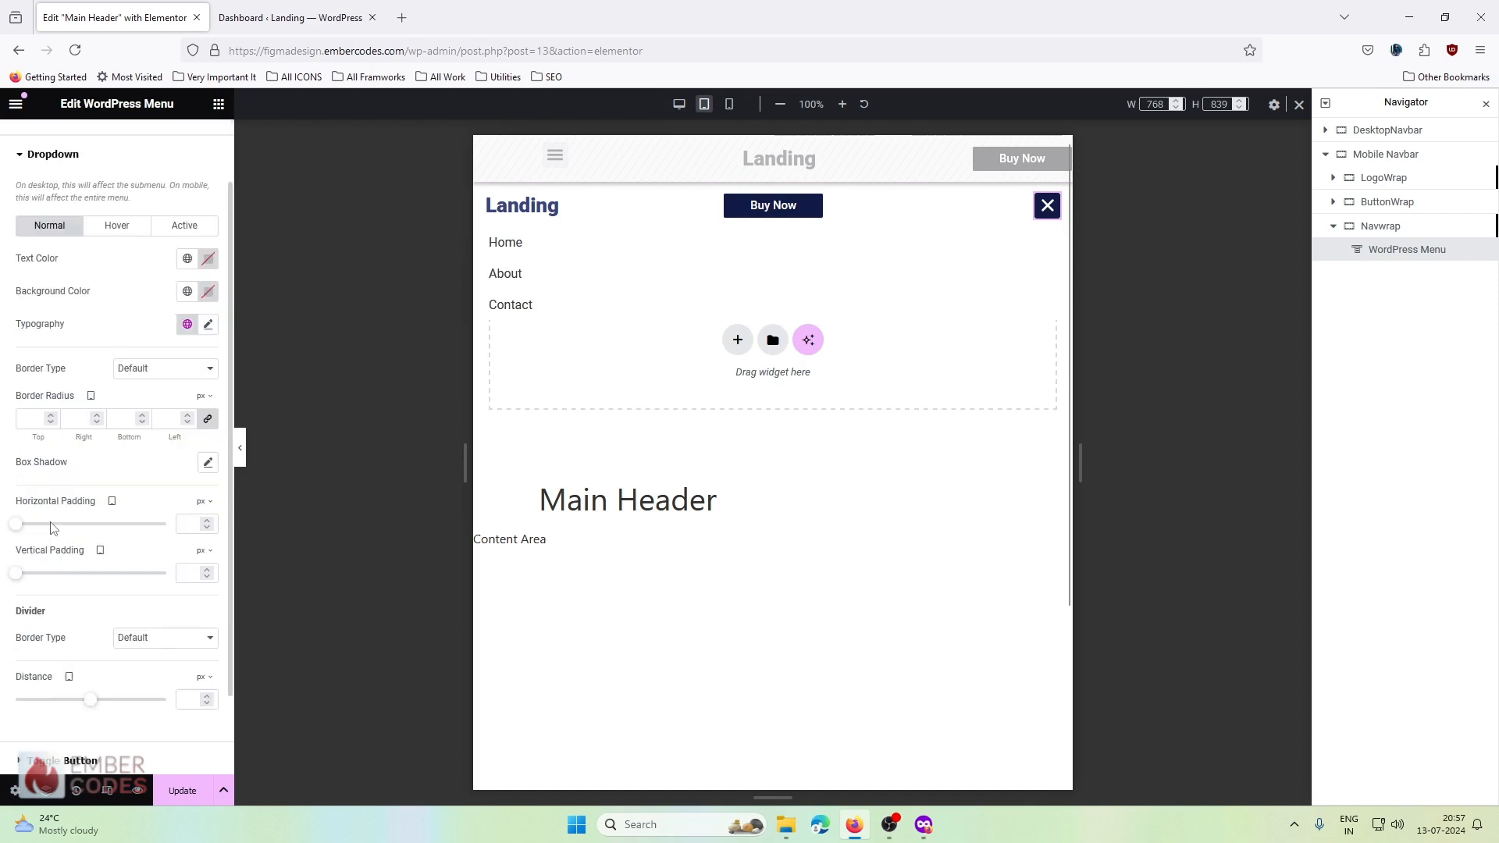
{"action": "scroll", "coordinate": [68, 531], "scroll_direction": "down", "scroll_amount": 1}
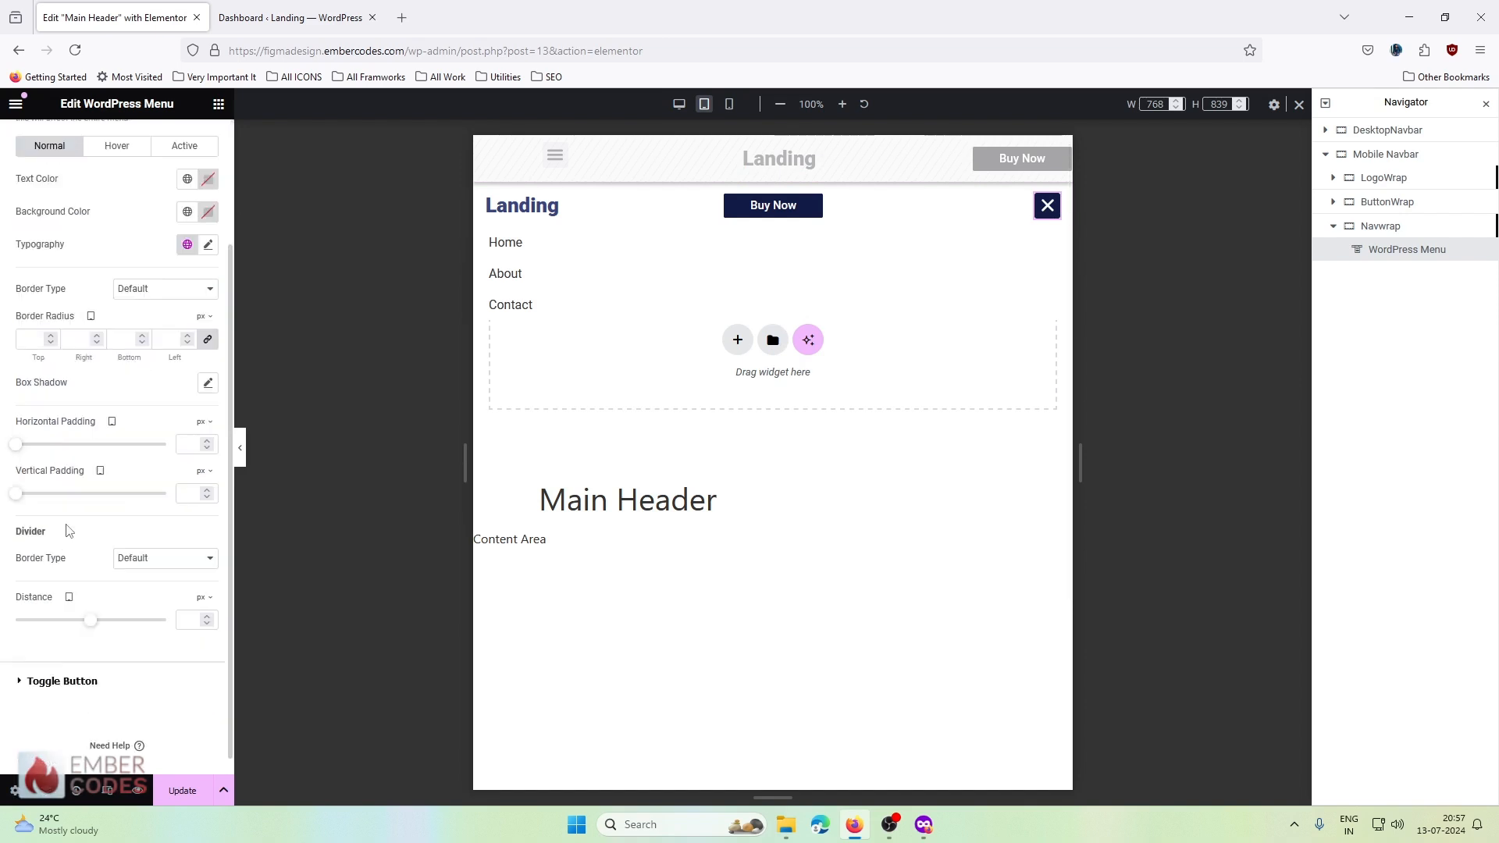
{"action": "left_click", "coordinate": [124, 559]}
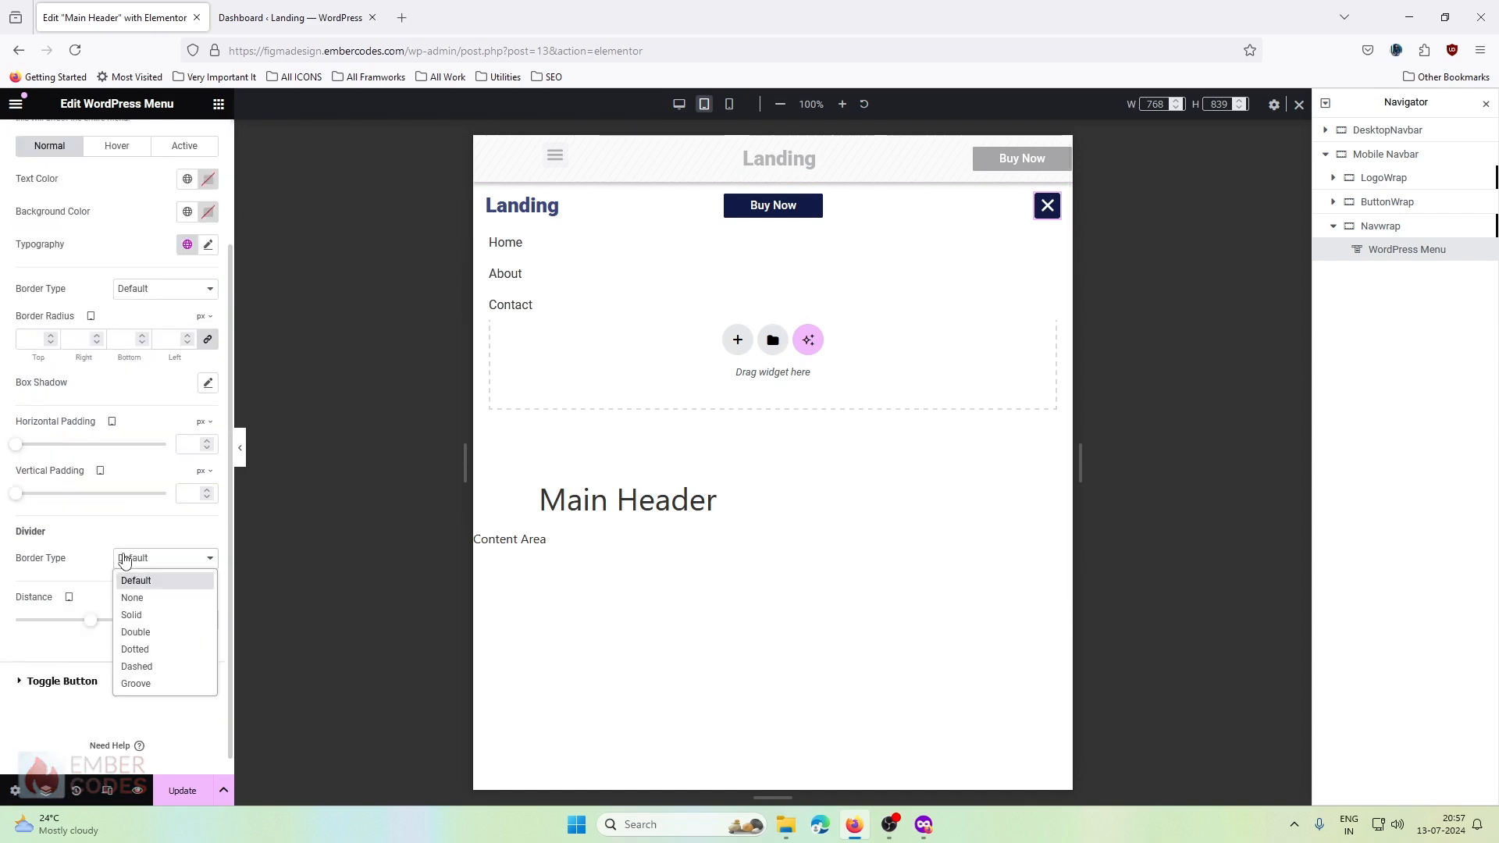
{"action": "left_click", "coordinate": [127, 613]}
{"action": "left_click", "coordinate": [137, 566]}
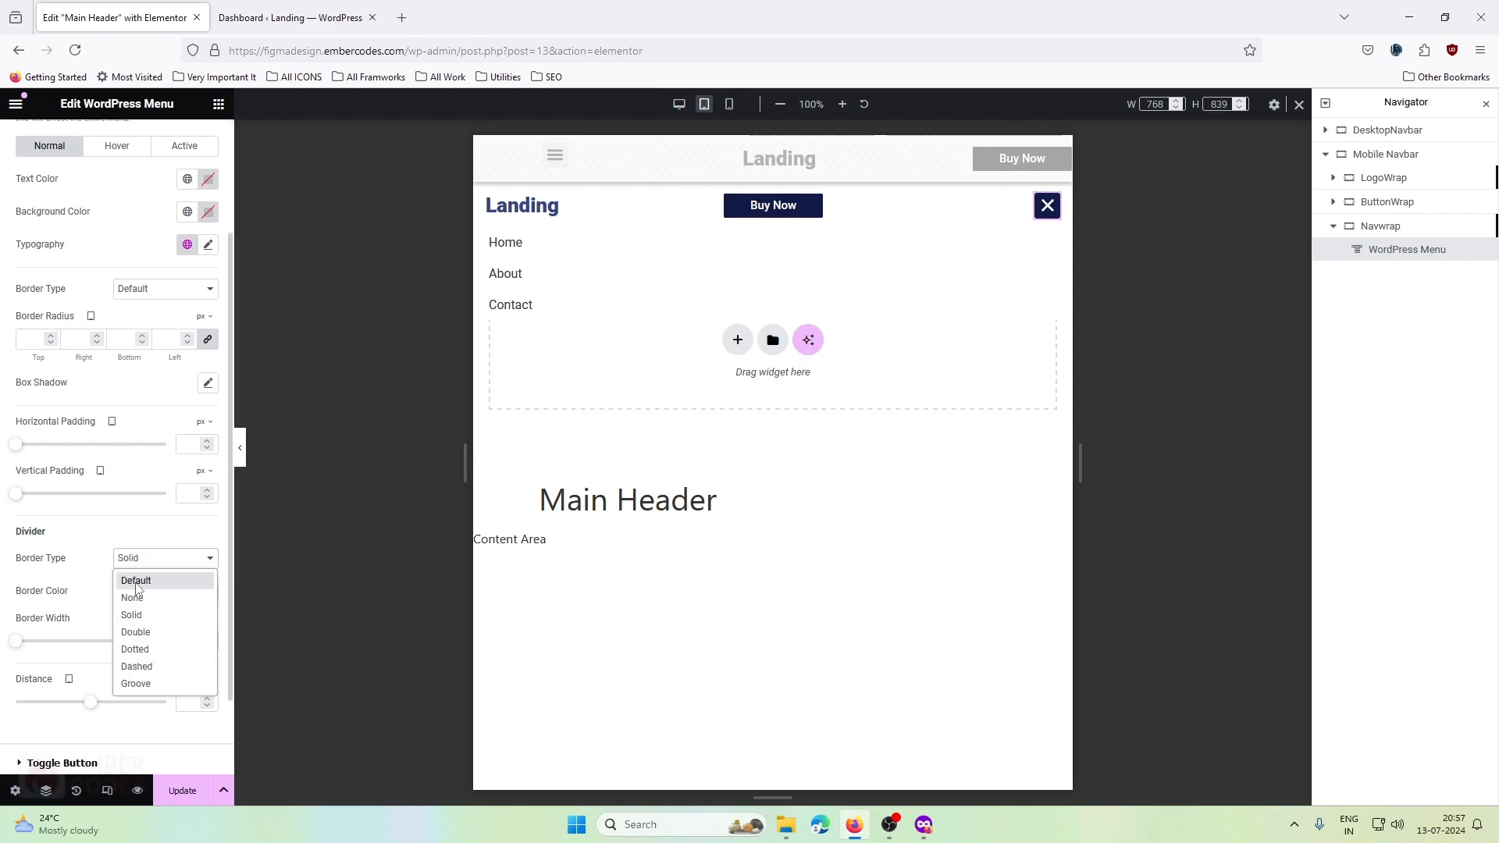
{"action": "left_click", "coordinate": [134, 580]}
{"action": "left_click", "coordinate": [136, 564]}
{"action": "left_click", "coordinate": [134, 576]}
{"action": "scroll", "coordinate": [121, 505], "scroll_direction": "up", "scroll_amount": 2}
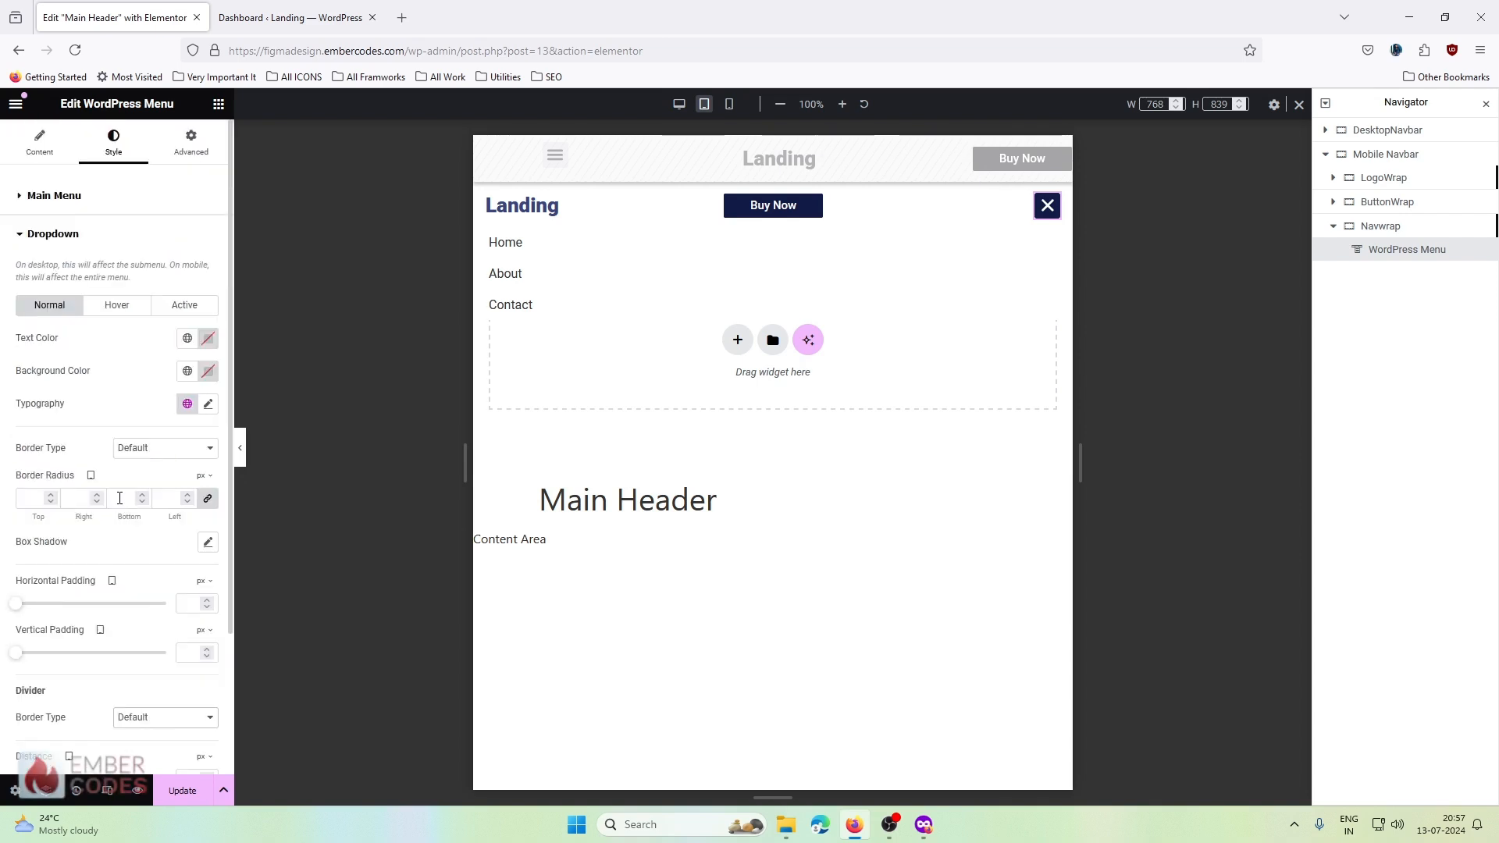
- Try a Solid border around the WordPress Menu's dropdown and set the border type back to Default
{"action": "left_click", "coordinate": [127, 457]}
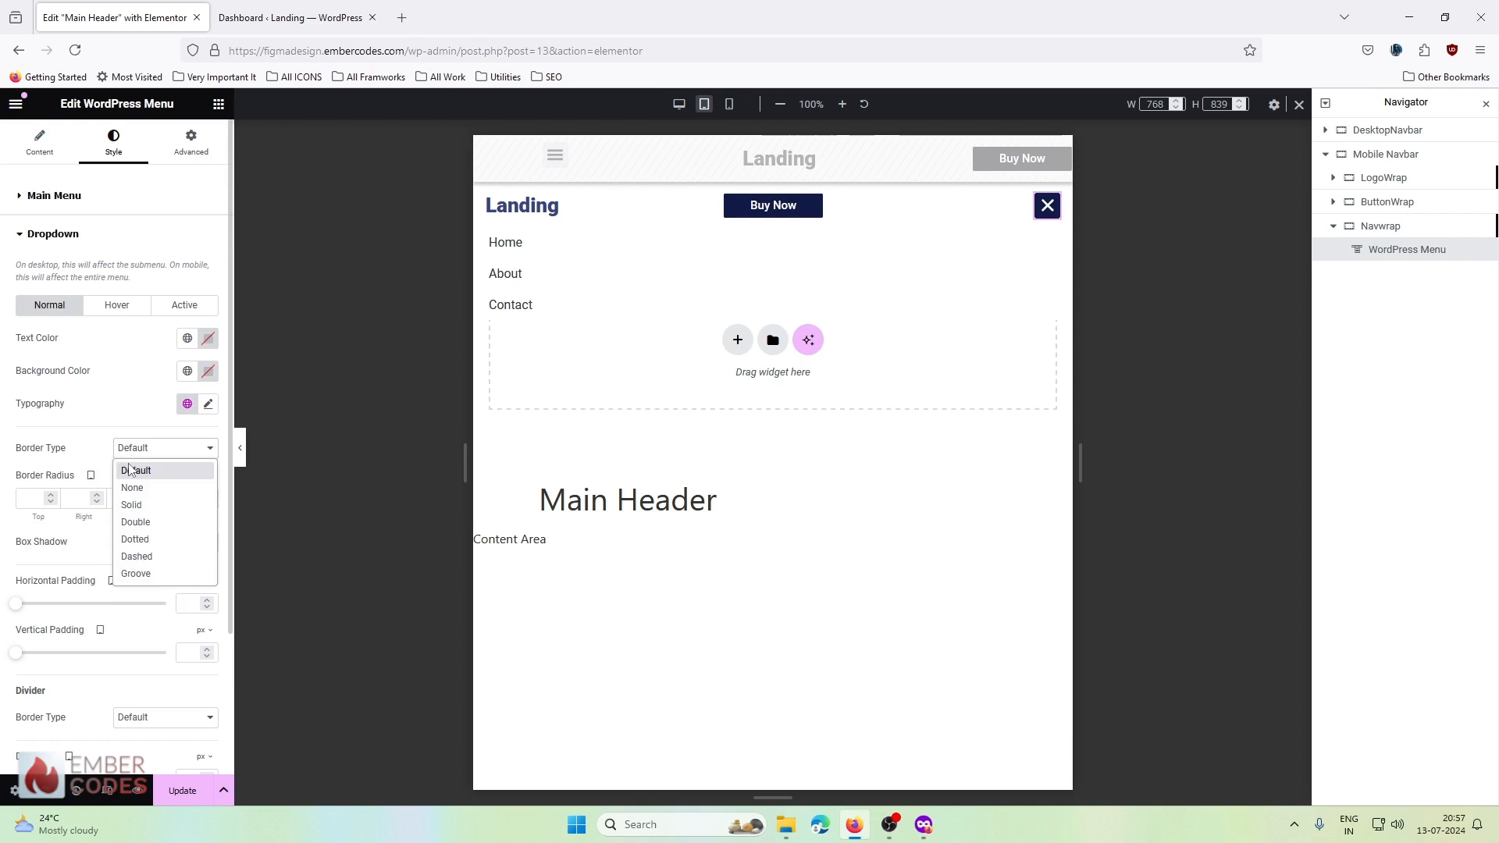
{"action": "left_click", "coordinate": [125, 501]}
{"action": "left_click", "coordinate": [142, 456]}
{"action": "left_click", "coordinate": [144, 451]}
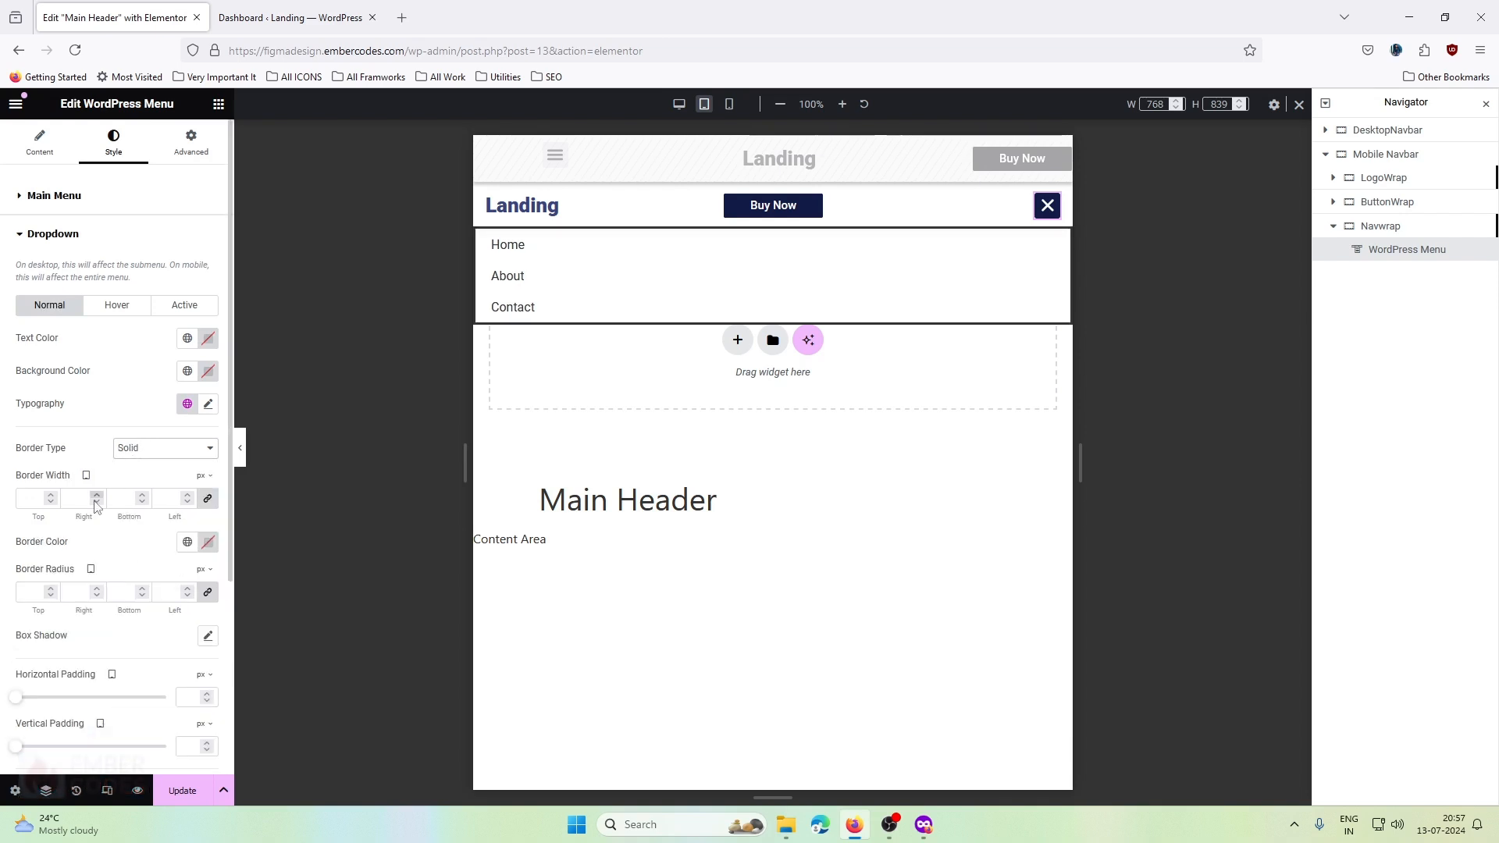
{"action": "scroll", "coordinate": [121, 478], "scroll_direction": "down", "scroll_amount": 2}
{"action": "scroll", "coordinate": [132, 388], "scroll_direction": "up", "scroll_amount": 1}
{"action": "left_click", "coordinate": [148, 367]}
{"action": "left_click", "coordinate": [148, 390]}
- Add a box shadow to the WordPress Menu's dropdown with a vertical offset of 6 and a blur of 3
{"action": "scroll", "coordinate": [121, 496], "scroll_direction": "down", "scroll_amount": 1}
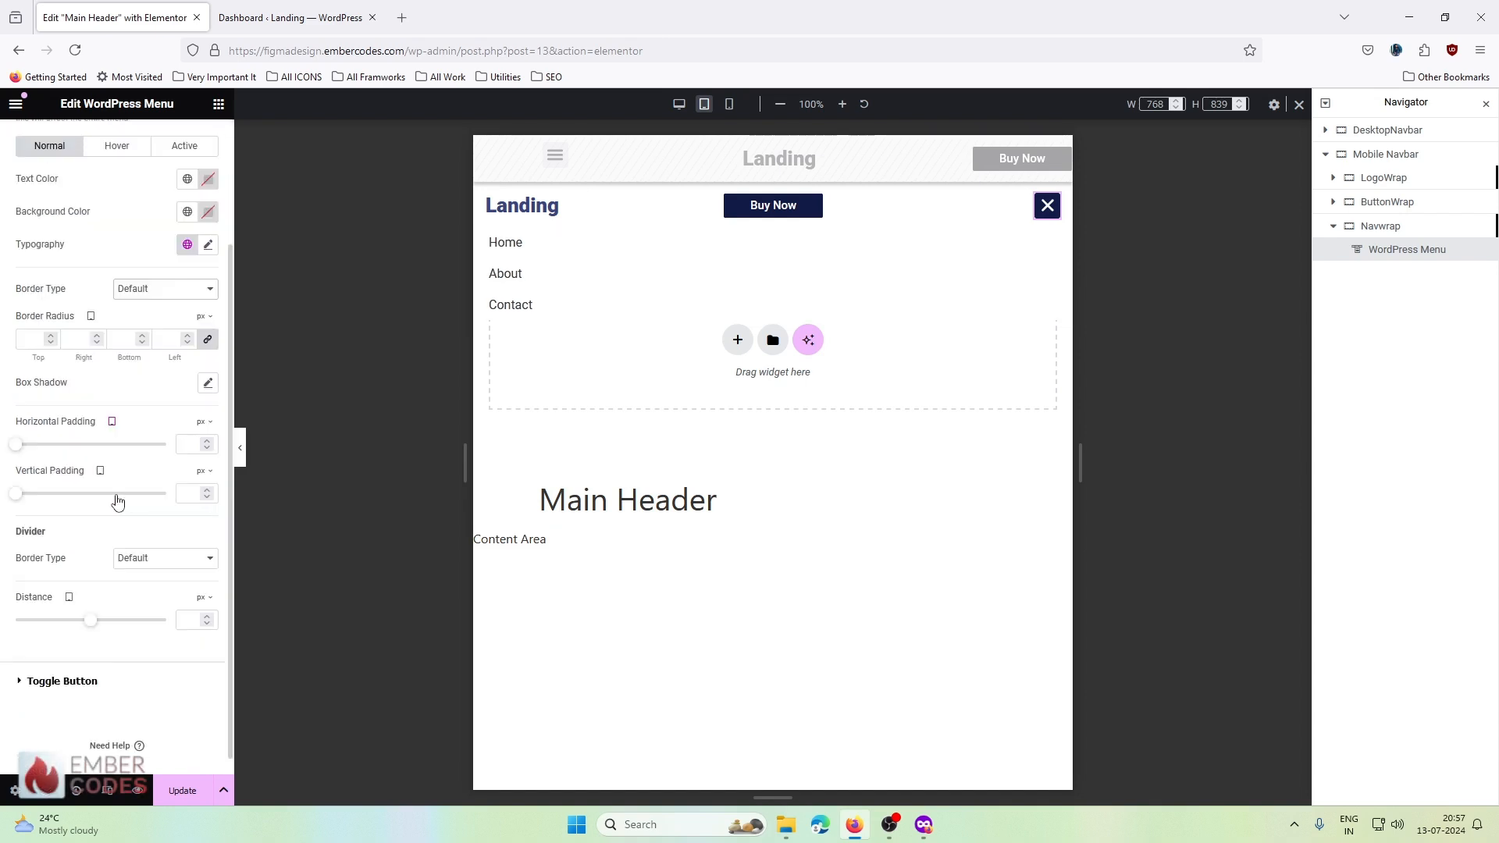
{"action": "left_click", "coordinate": [209, 383]}
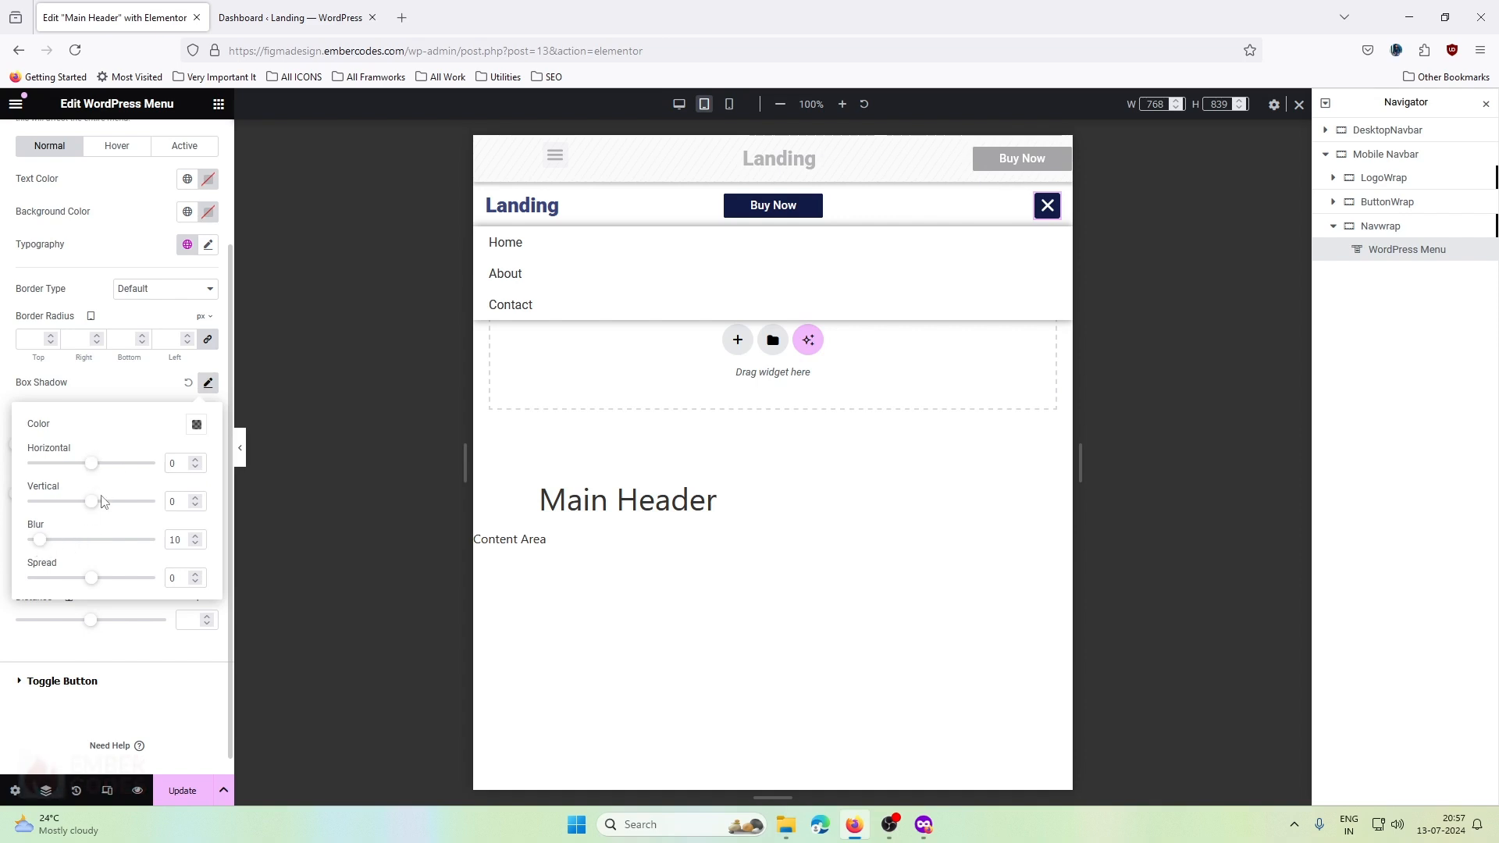
{"action": "left_click_drag", "start_coordinate": [88, 508], "coordinate": [95, 509]}
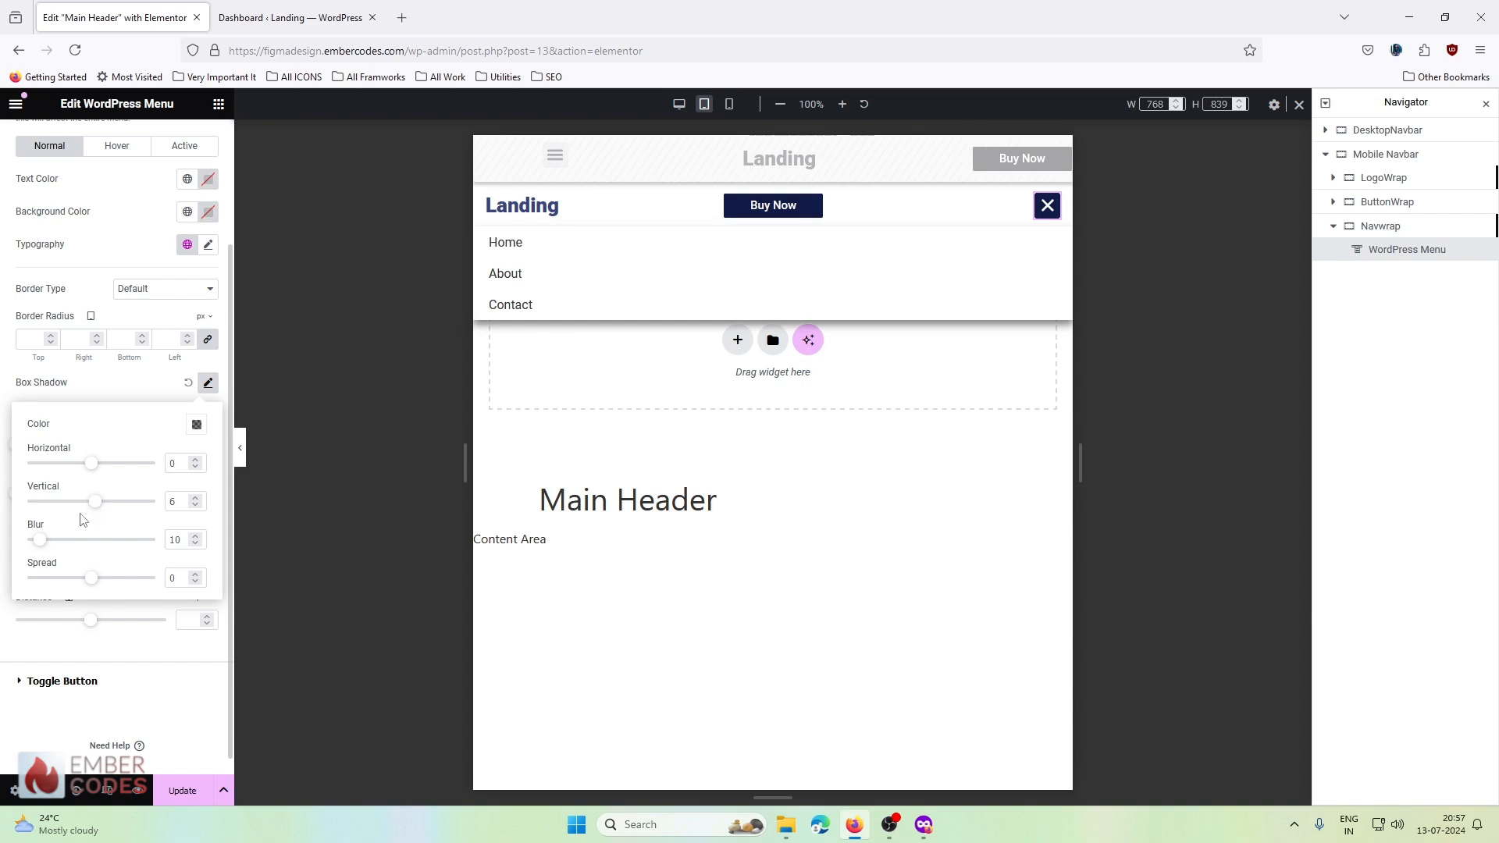
{"action": "left_click_drag", "start_coordinate": [41, 544], "coordinate": [36, 544]}
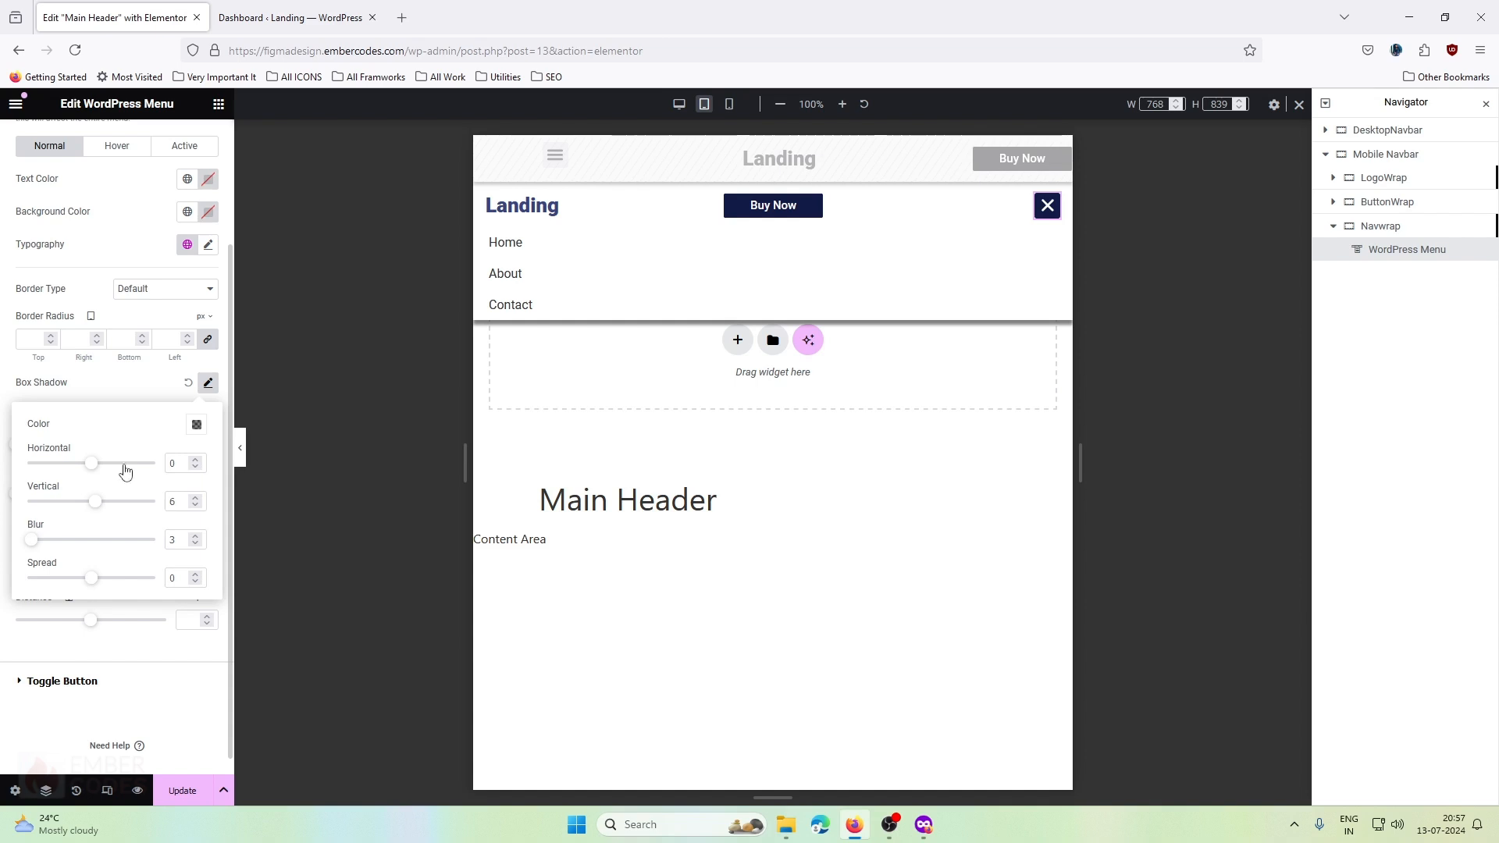
- Set the dropdown's box shadow color to rgba(0, 0, 0, 0.18), its vertical offset to 2 and its blur to 4
{"action": "left_click", "coordinate": [196, 426]}
{"action": "left_click_drag", "start_coordinate": [197, 628], "coordinate": [135, 629]}
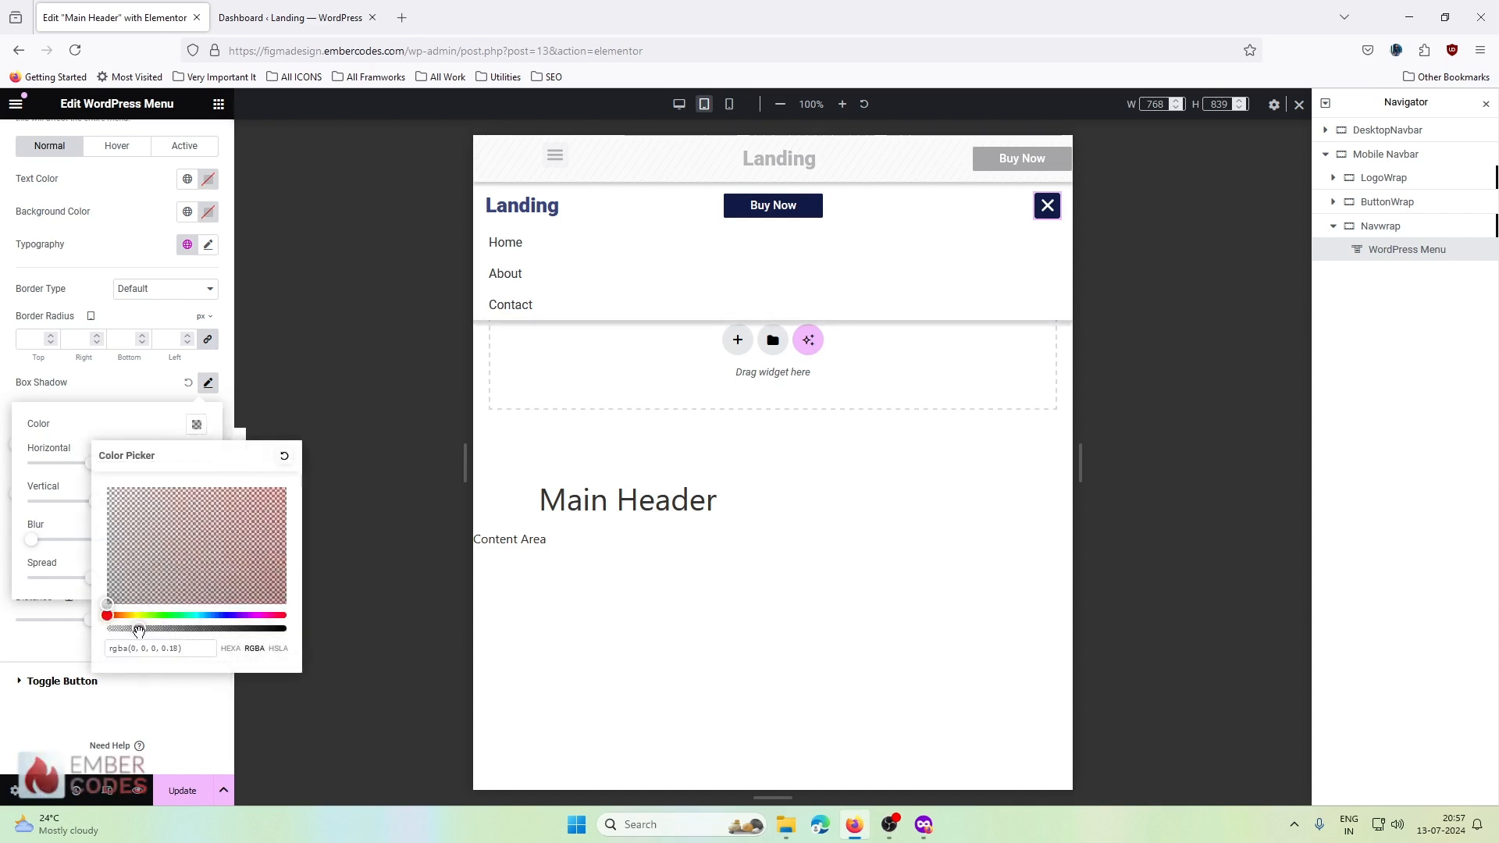
{"action": "left_click", "coordinate": [44, 646]}
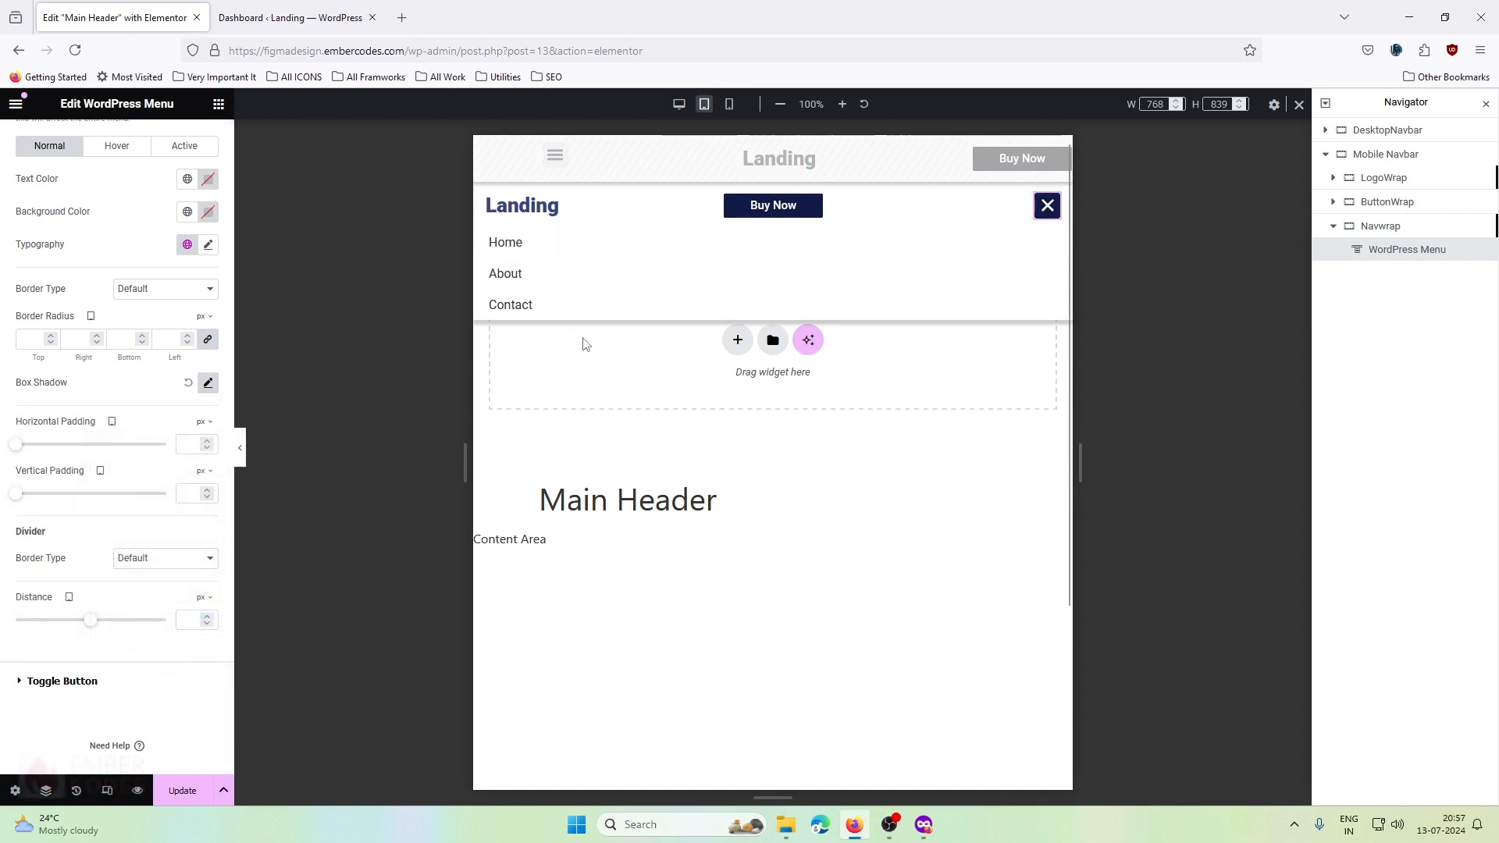
{"action": "left_click", "coordinate": [200, 386]}
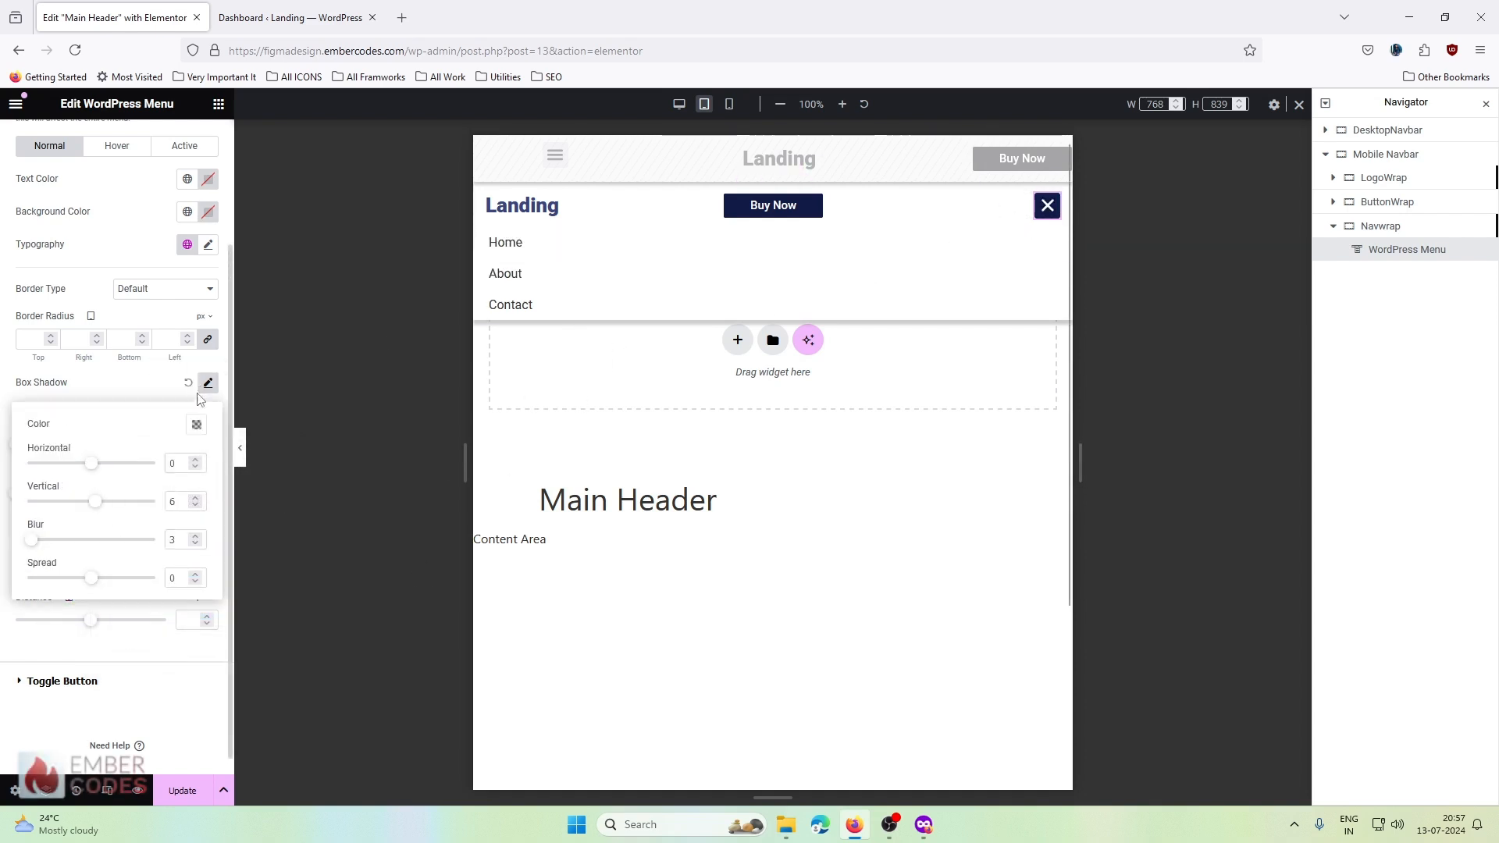
{"action": "left_click_drag", "start_coordinate": [97, 511], "coordinate": [93, 510]}
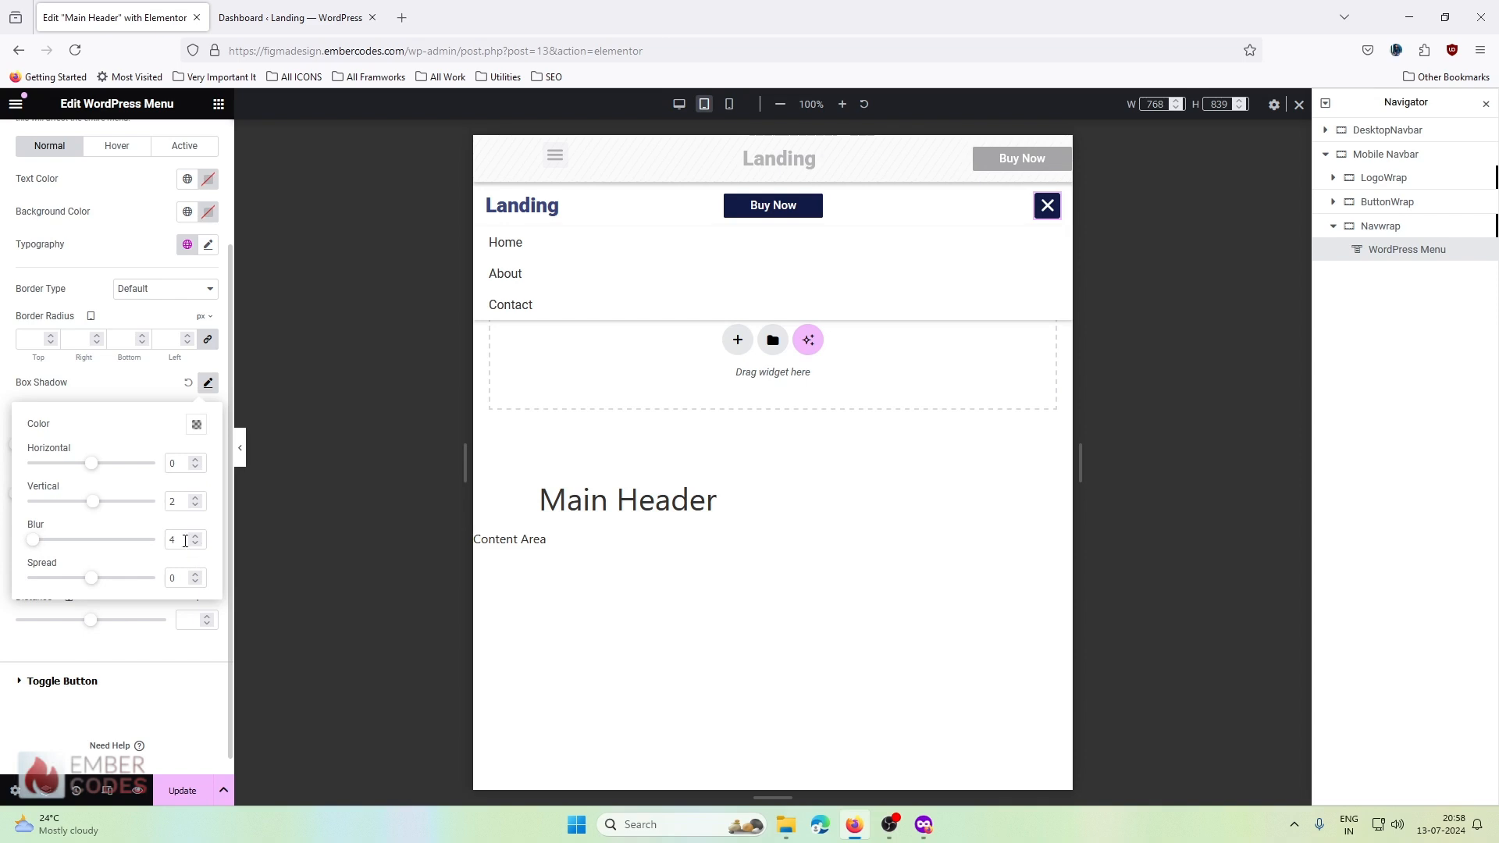
{"action": "left_click", "coordinate": [208, 382]}
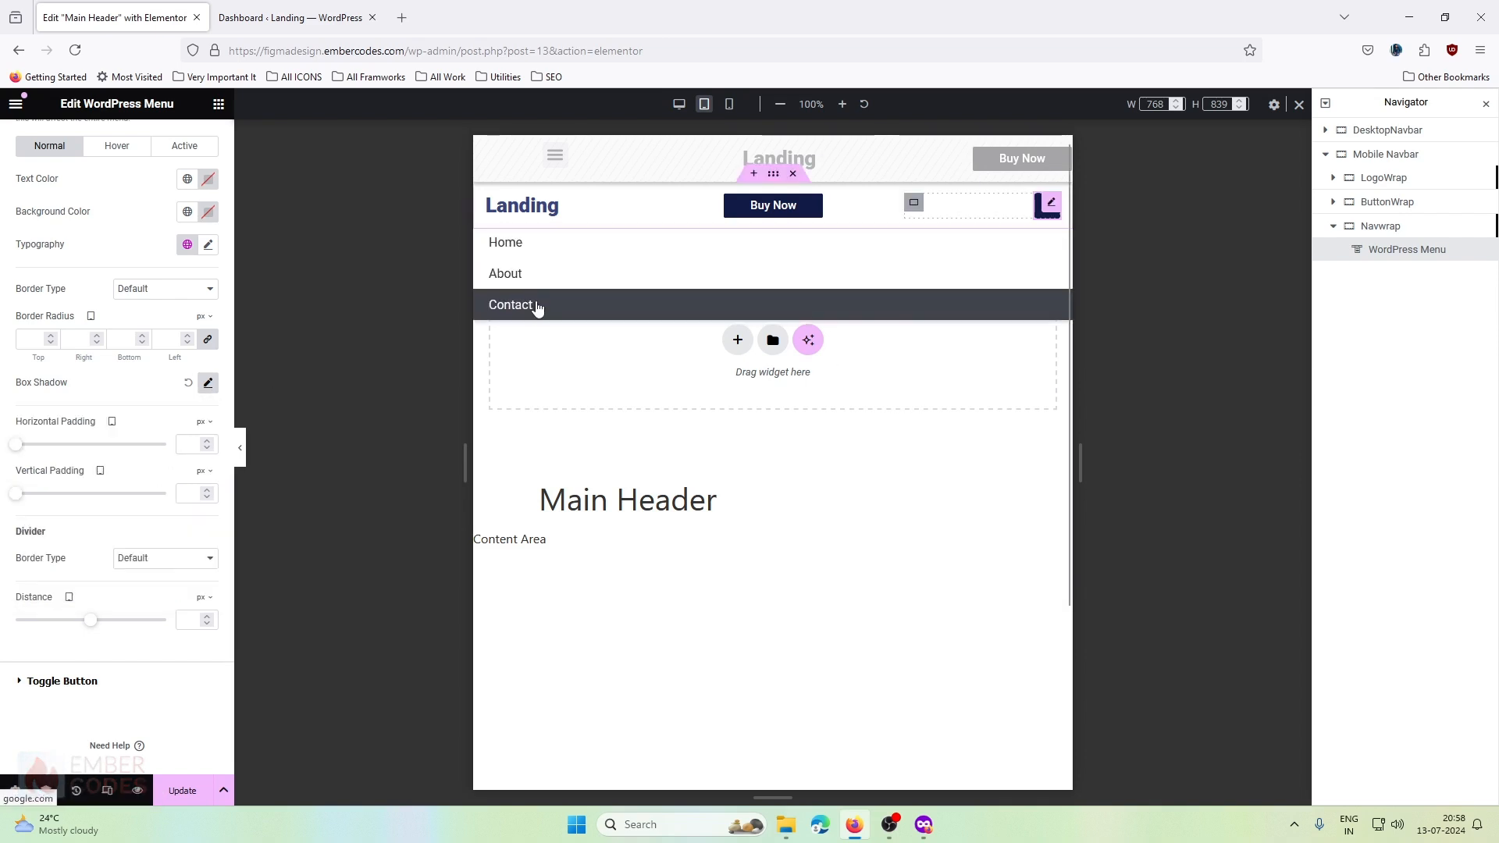
- Set the dropdown's hover background color to the global Dark Blure, collapse the previewed menu and update the header template
{"action": "scroll", "coordinate": [131, 307], "scroll_direction": "up", "scroll_amount": 3}
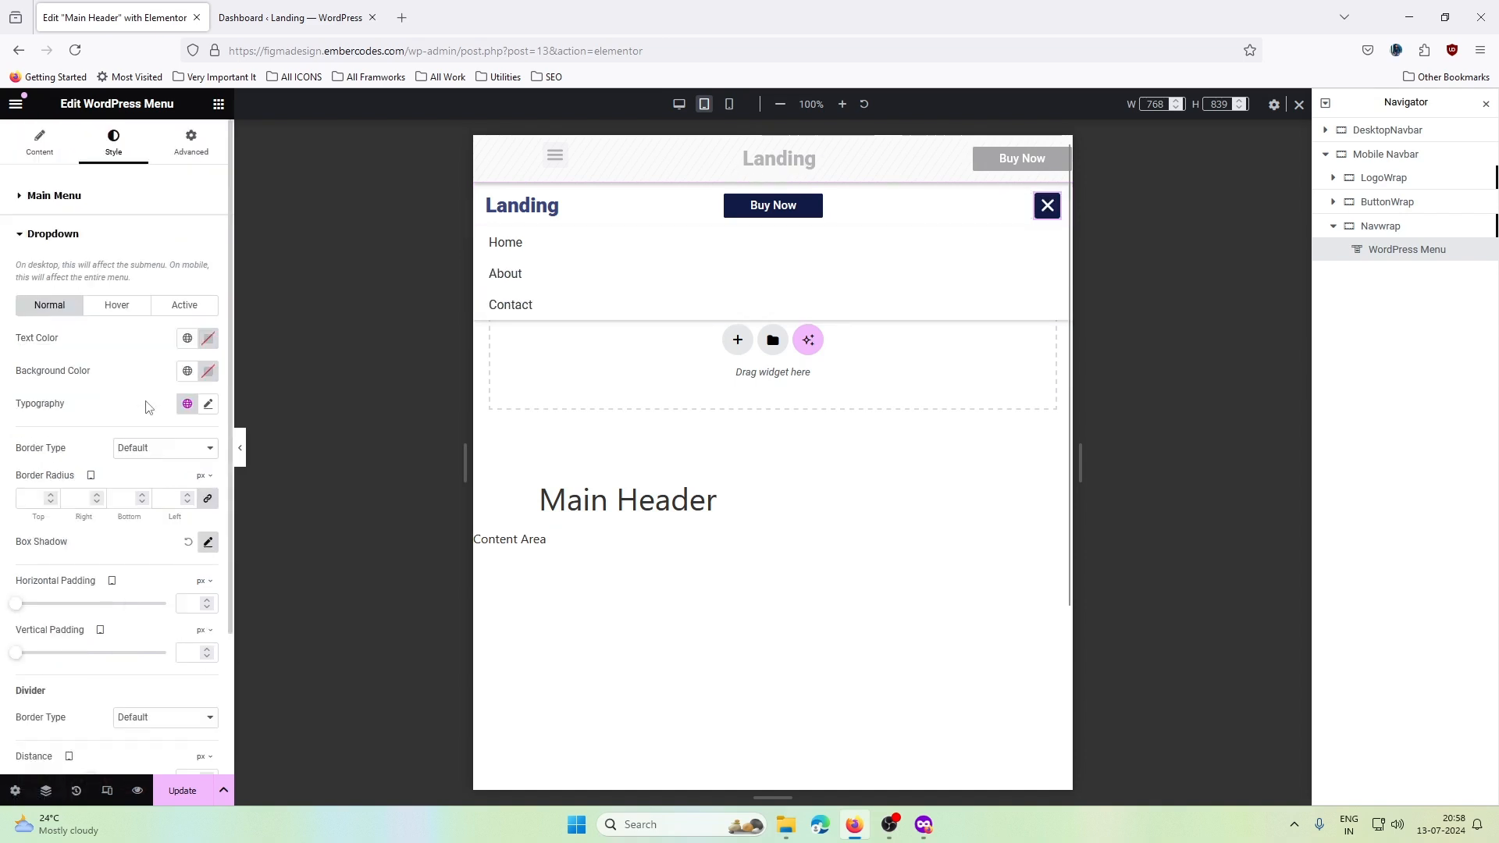
{"action": "left_click", "coordinate": [132, 306]}
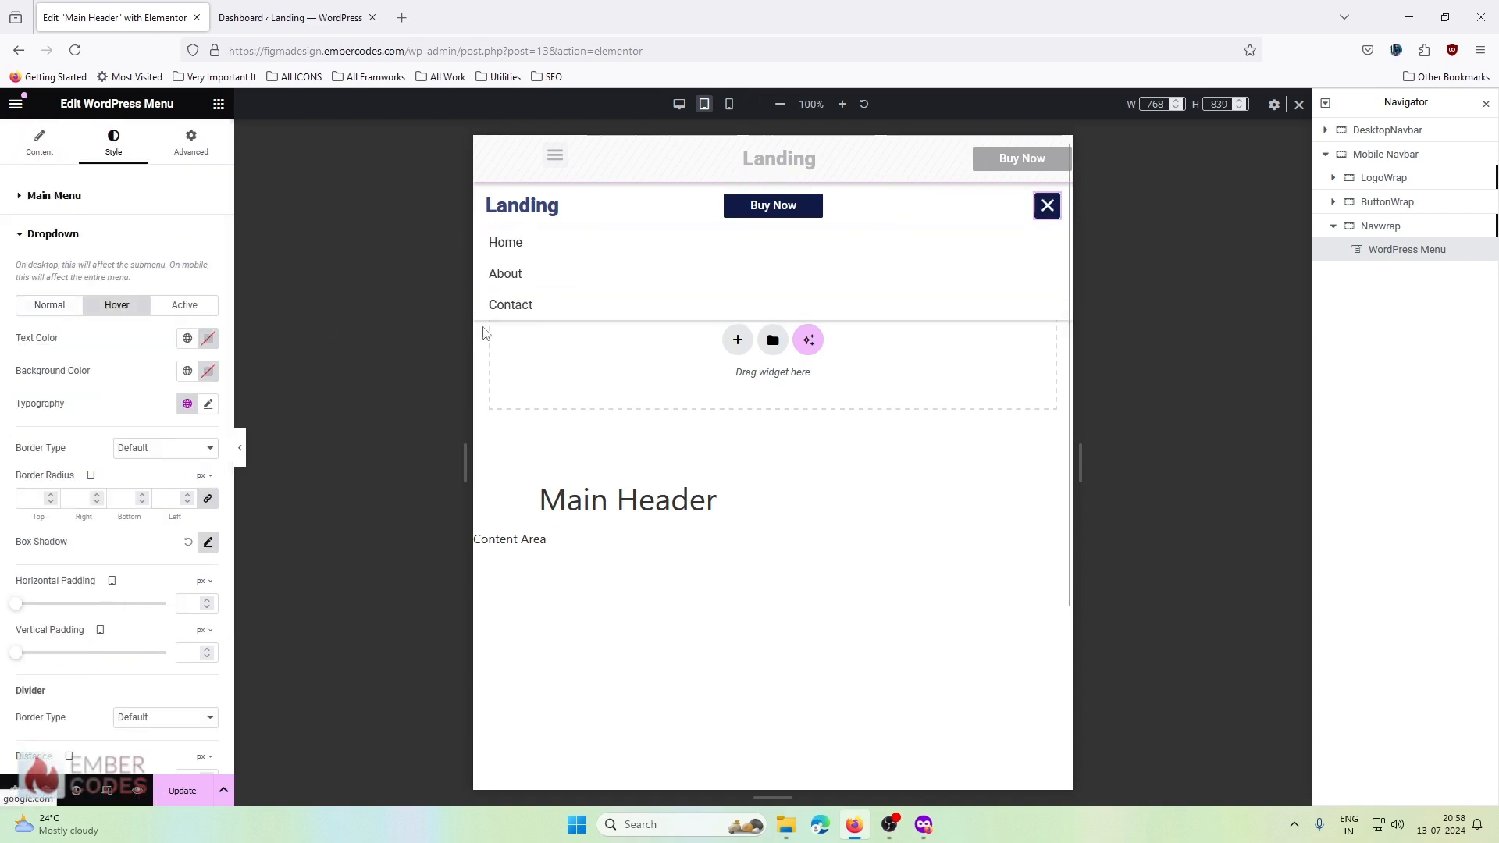
{"action": "left_click", "coordinate": [187, 371]}
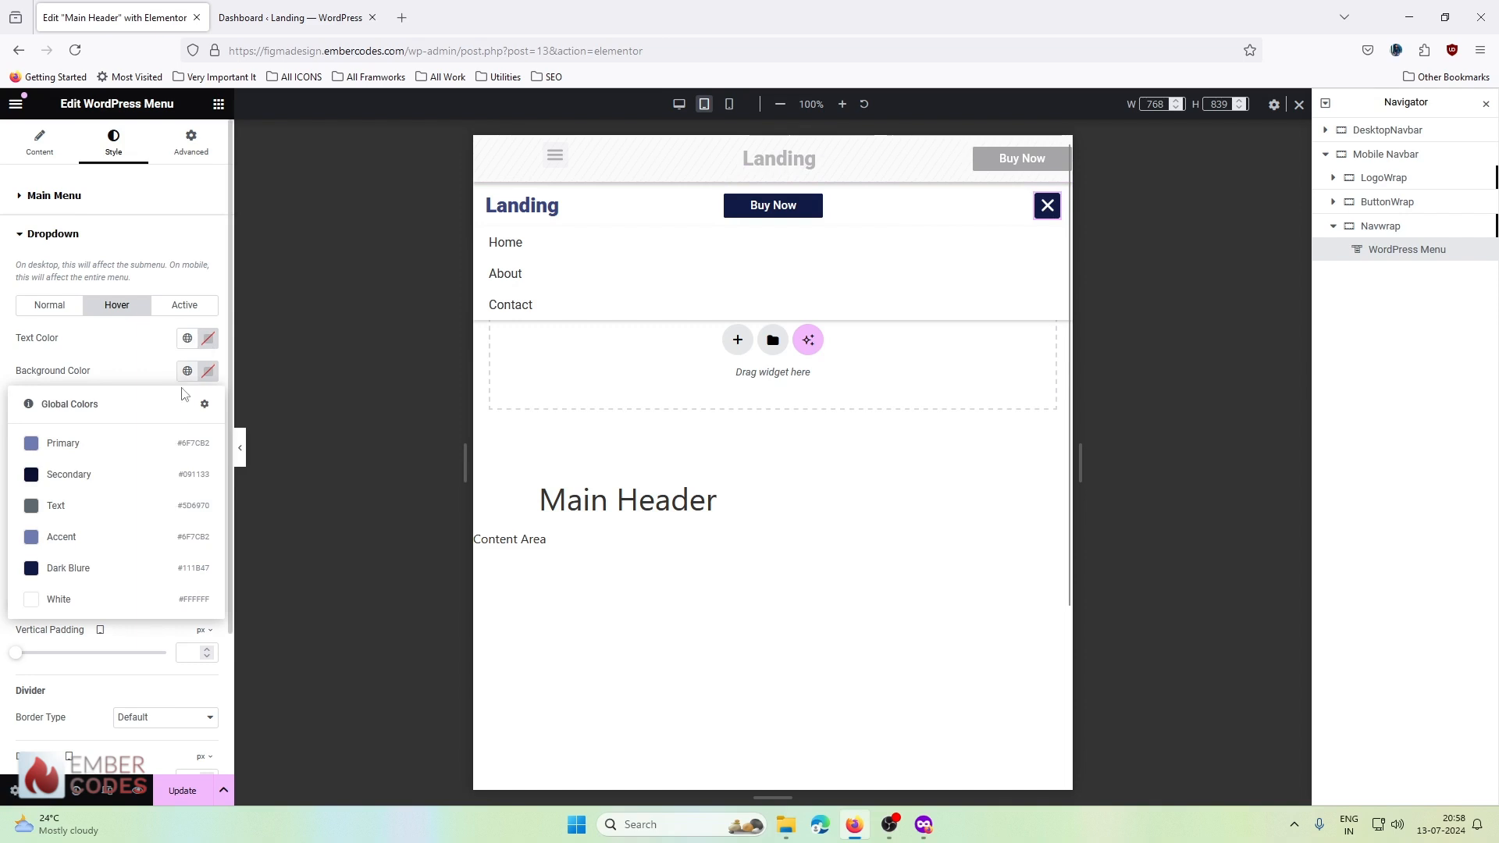
{"action": "left_click", "coordinate": [86, 574]}
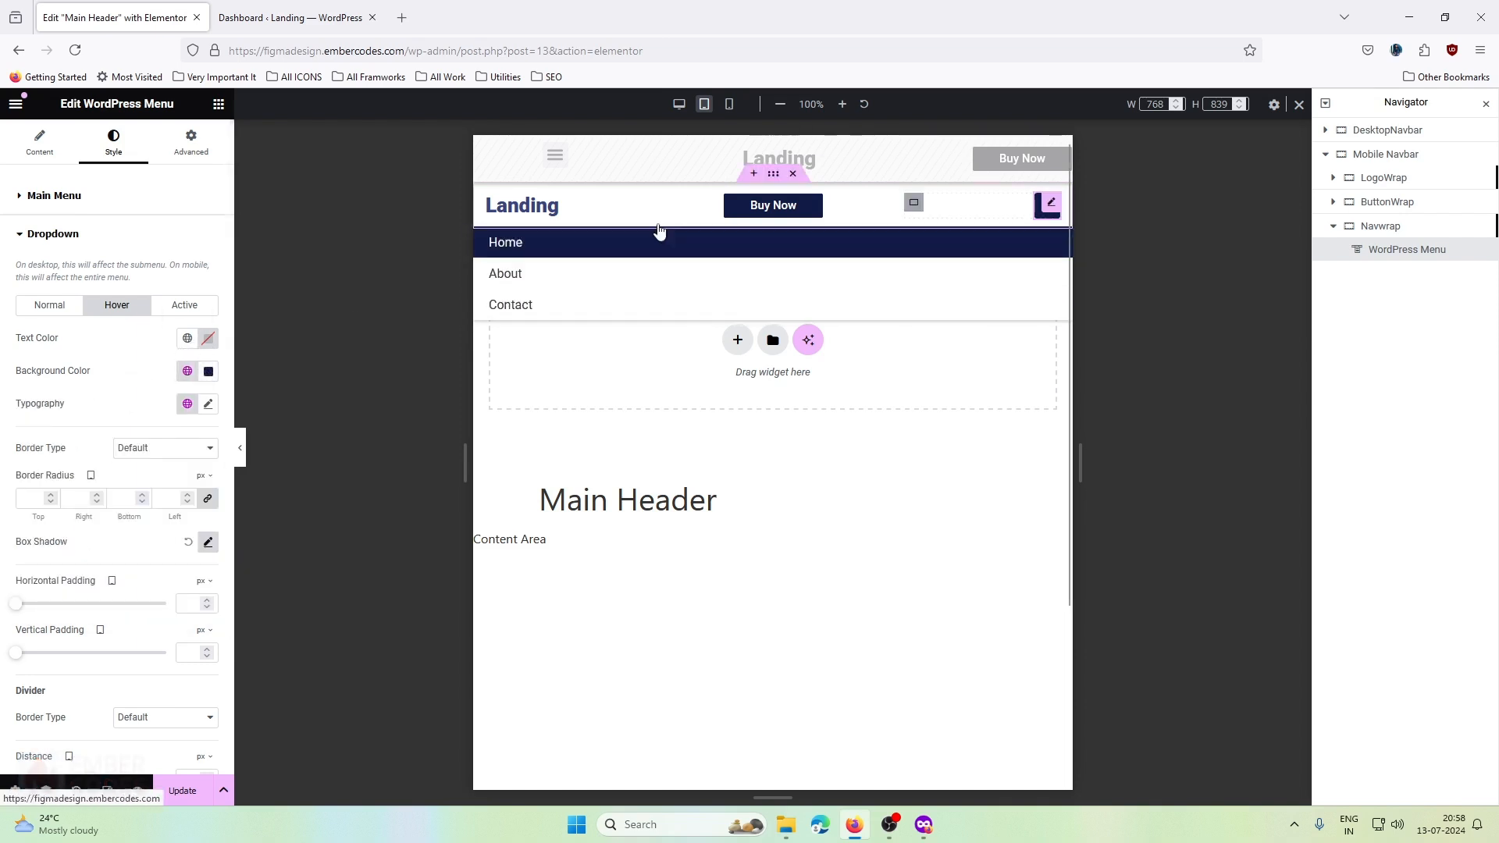
{"action": "left_click", "coordinate": [1046, 205]}
{"action": "left_click", "coordinate": [184, 795]}
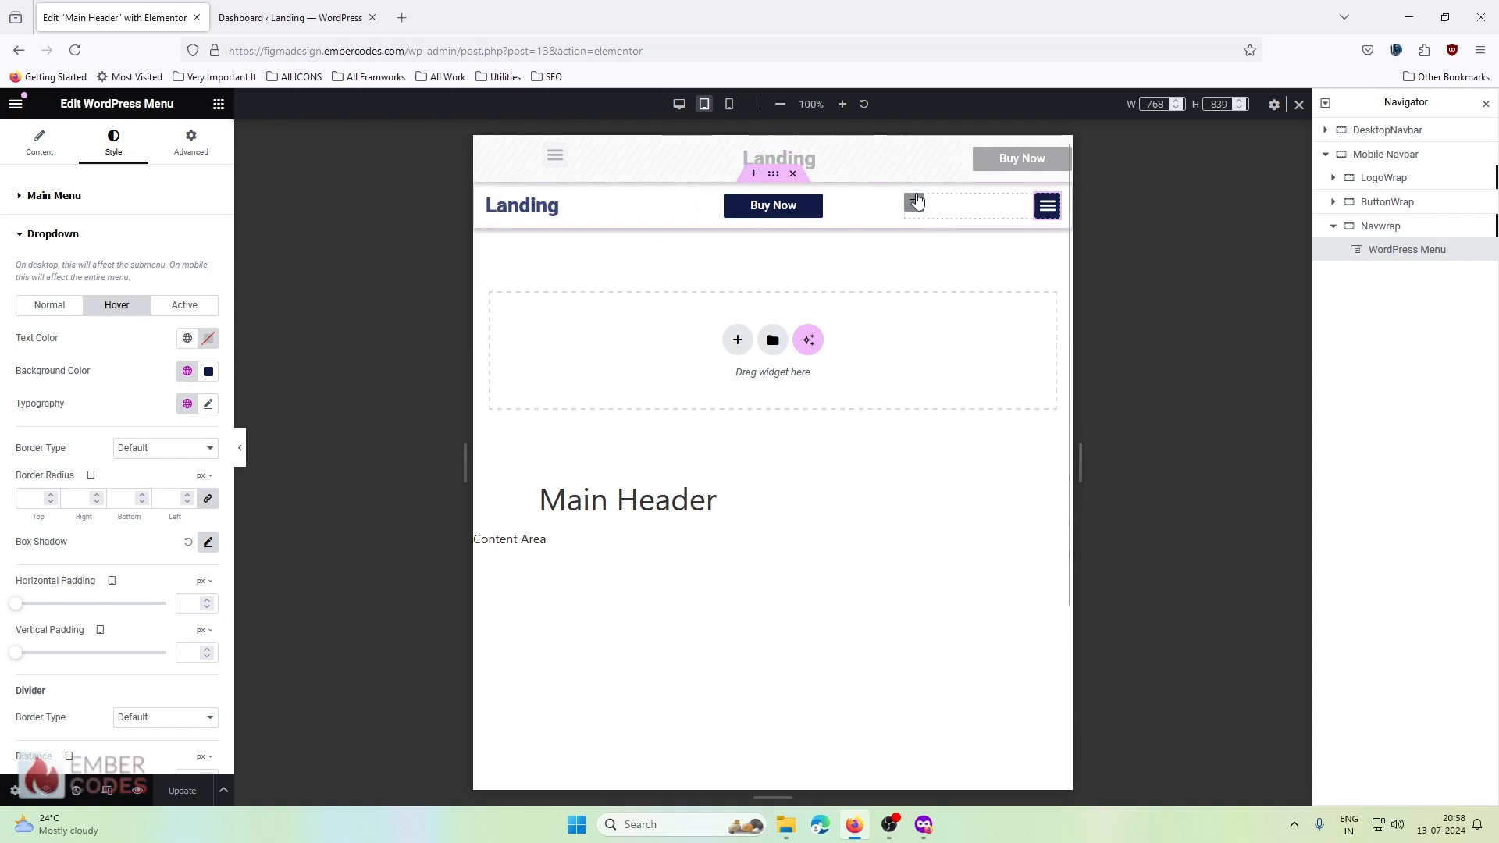
- Try removing the Mobile Navbar's ButtonWrap container in the mobile view, check the tablet view and undo the deletion
{"action": "left_click", "coordinate": [729, 109]}
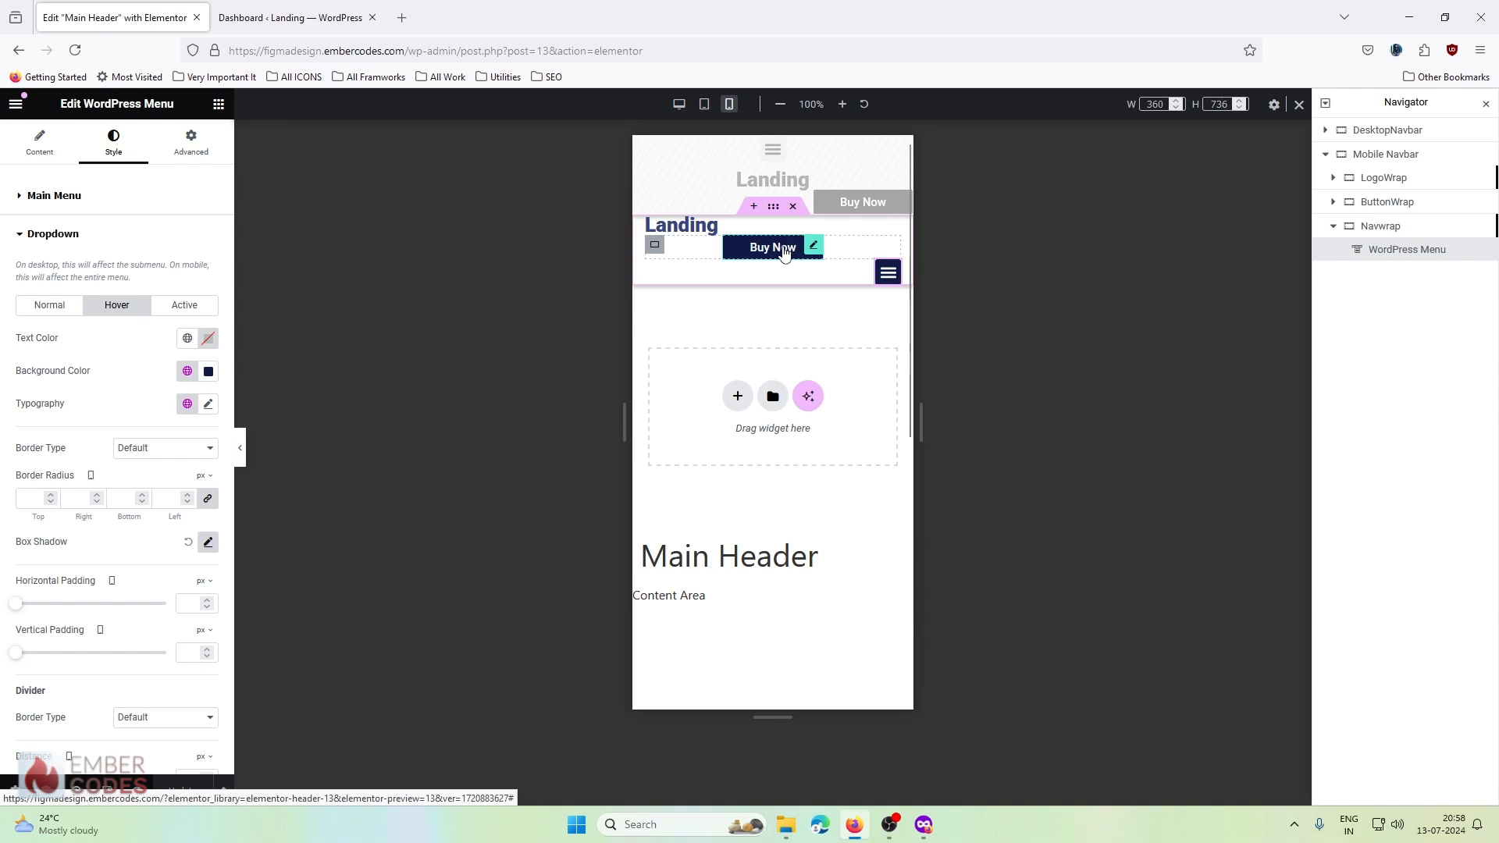
{"action": "left_click", "coordinate": [663, 252]}
{"action": "left_click", "coordinate": [1334, 202]}
{"action": "left_click", "coordinate": [1387, 226]}
{"action": "key", "text": "Delete"}
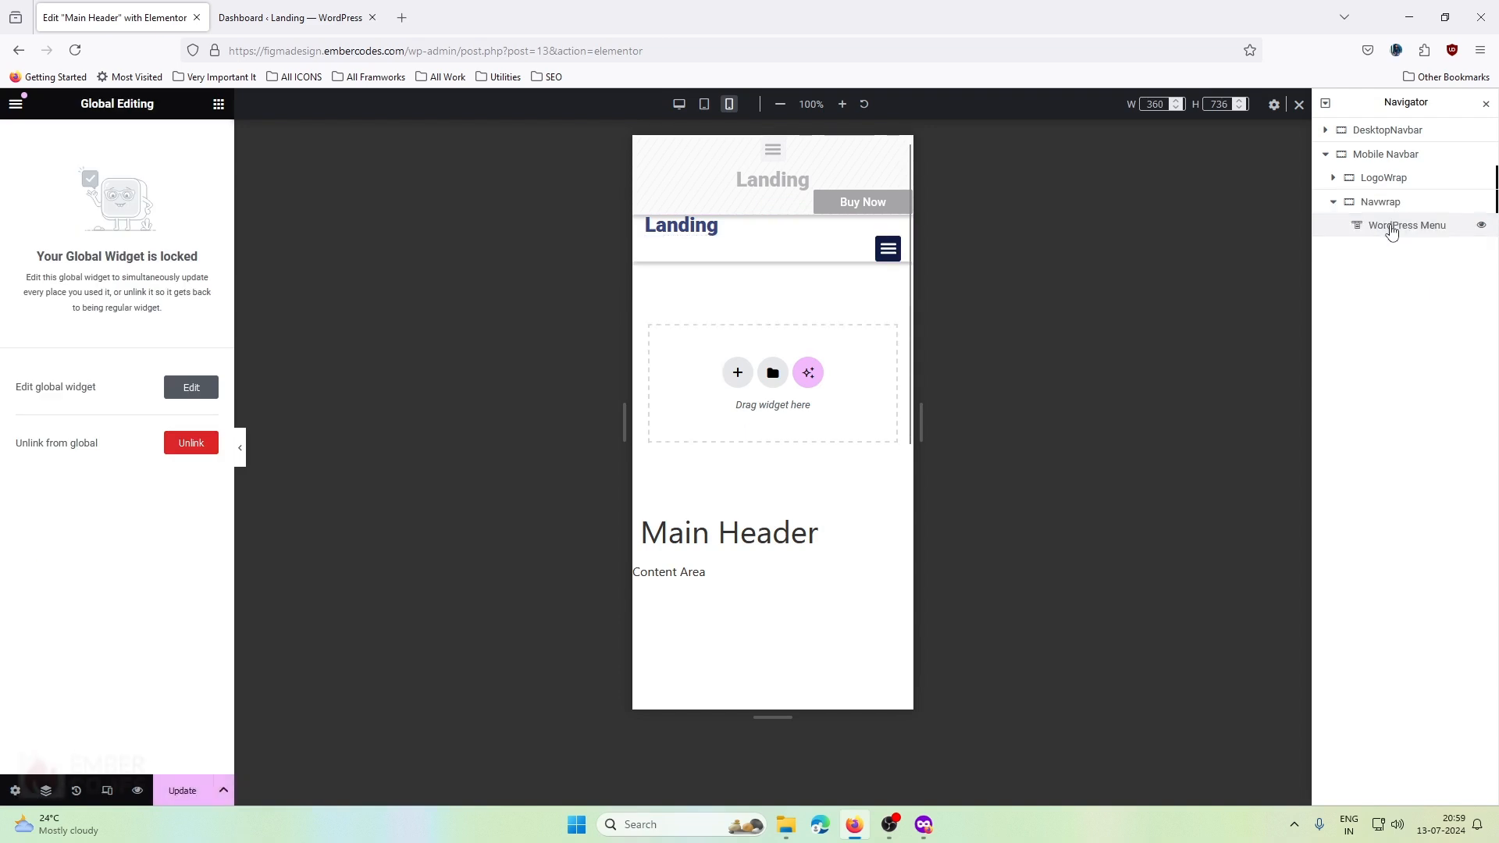
{"action": "left_click", "coordinate": [704, 104]}
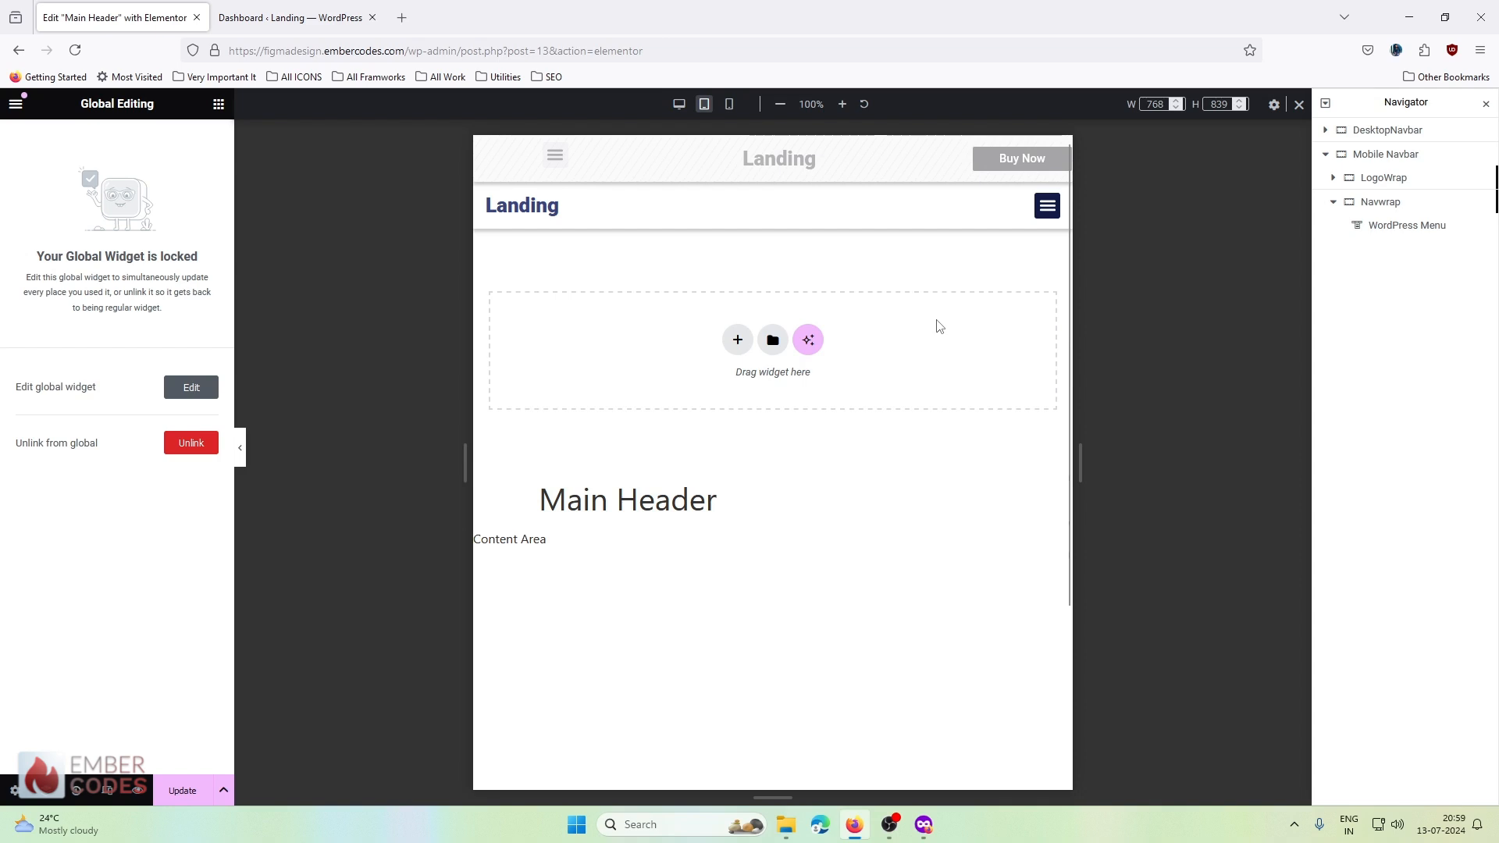
{"action": "key", "text": "ctrl+z"}
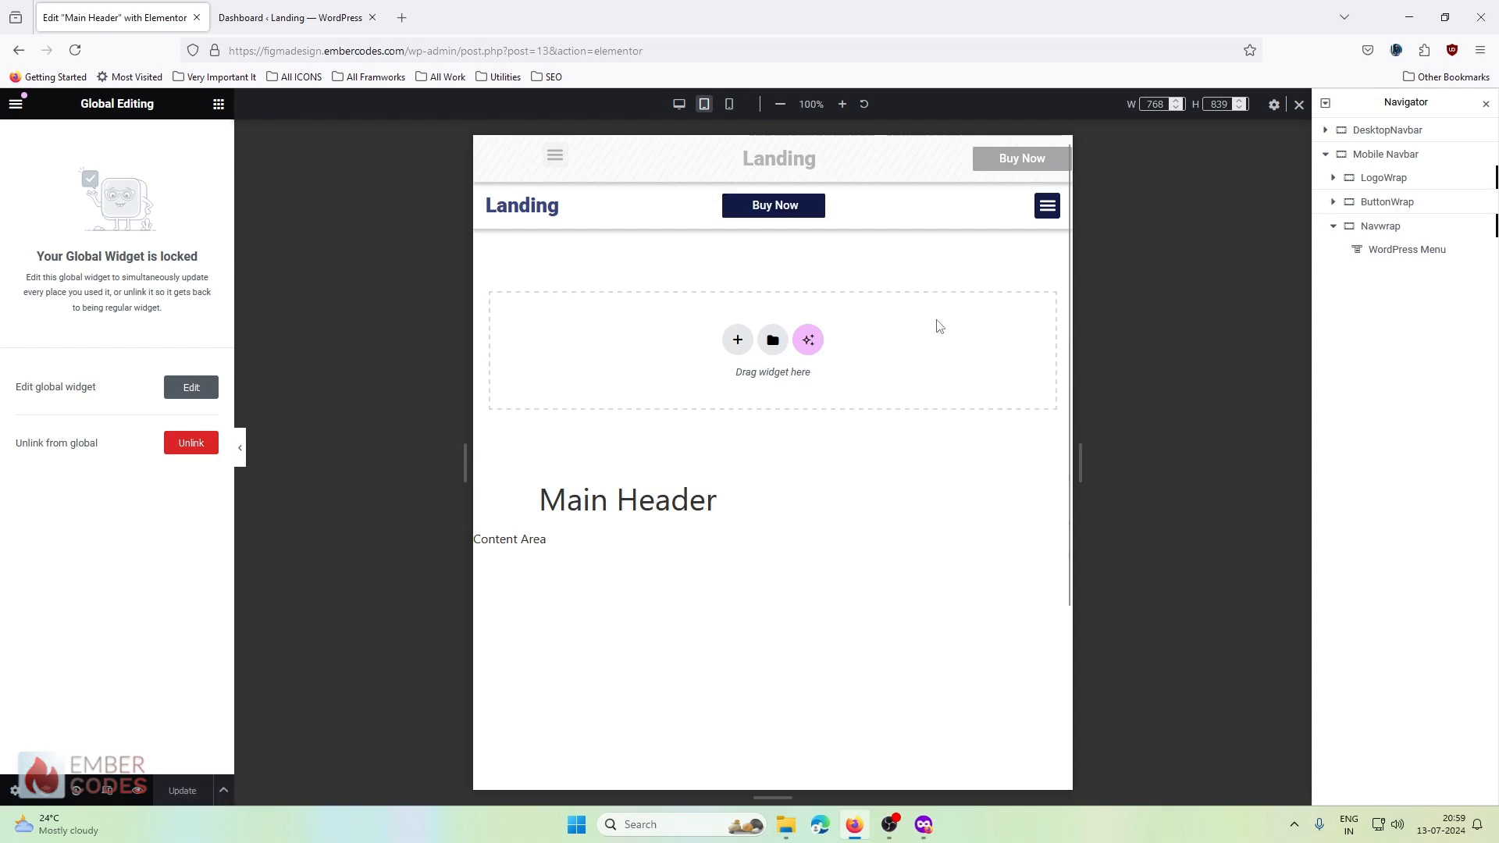
- Collapse the Mobile Navbar container in the structure and rename it Tablet Navbar
{"action": "left_click", "coordinate": [1325, 154]}
{"action": "double_click", "coordinate": [1387, 155]}
{"action": "left_click", "coordinate": [1386, 160]}
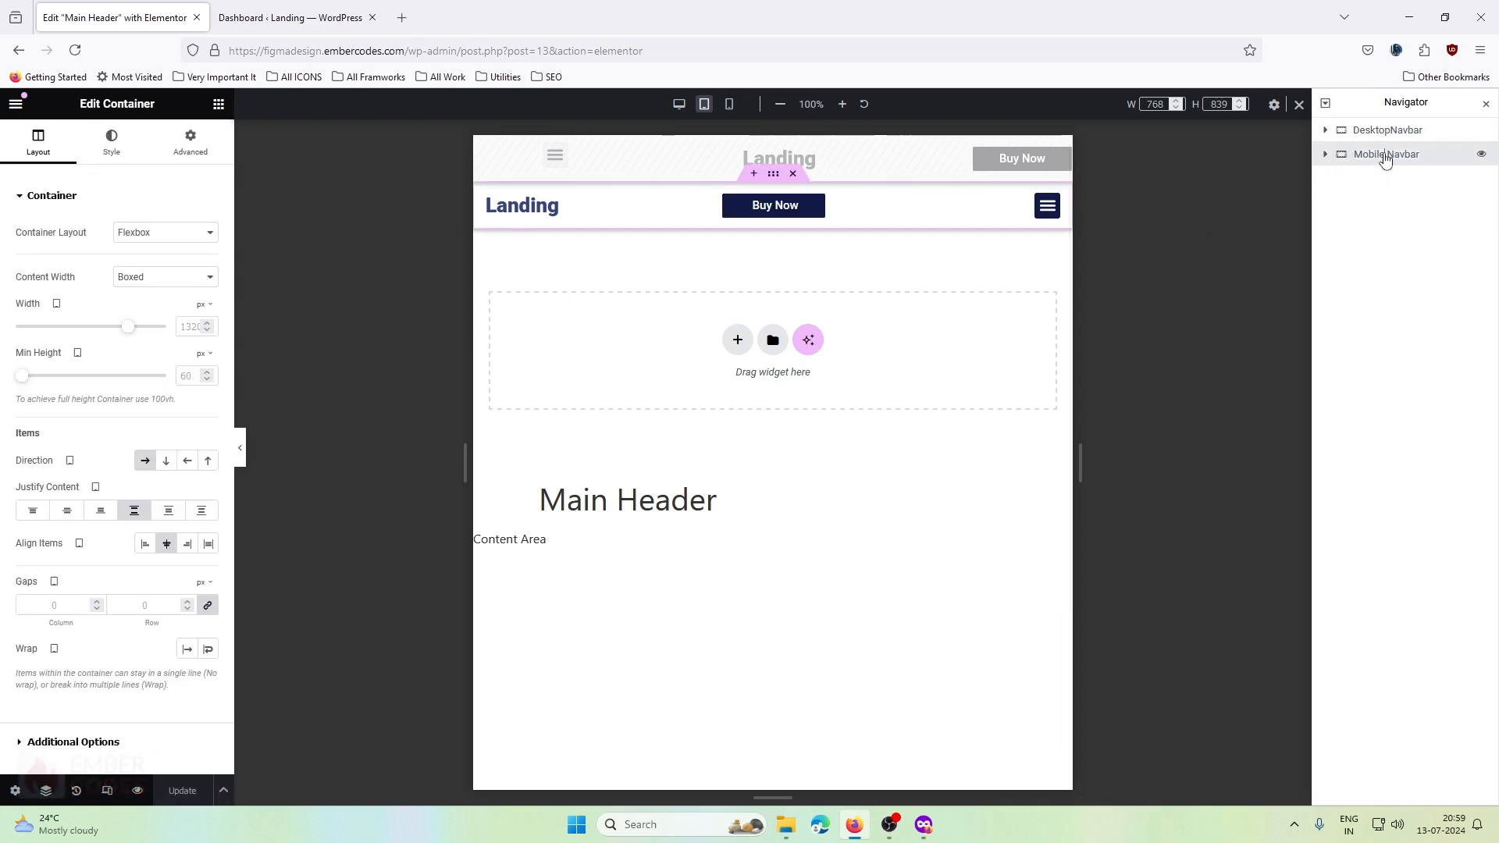
{"action": "key", "text": "BackSpace"}
{"action": "key", "text": "BackSpace"}
{"action": "key", "text": "BackSpace"}
{"action": "type", "text": "Tablet"}
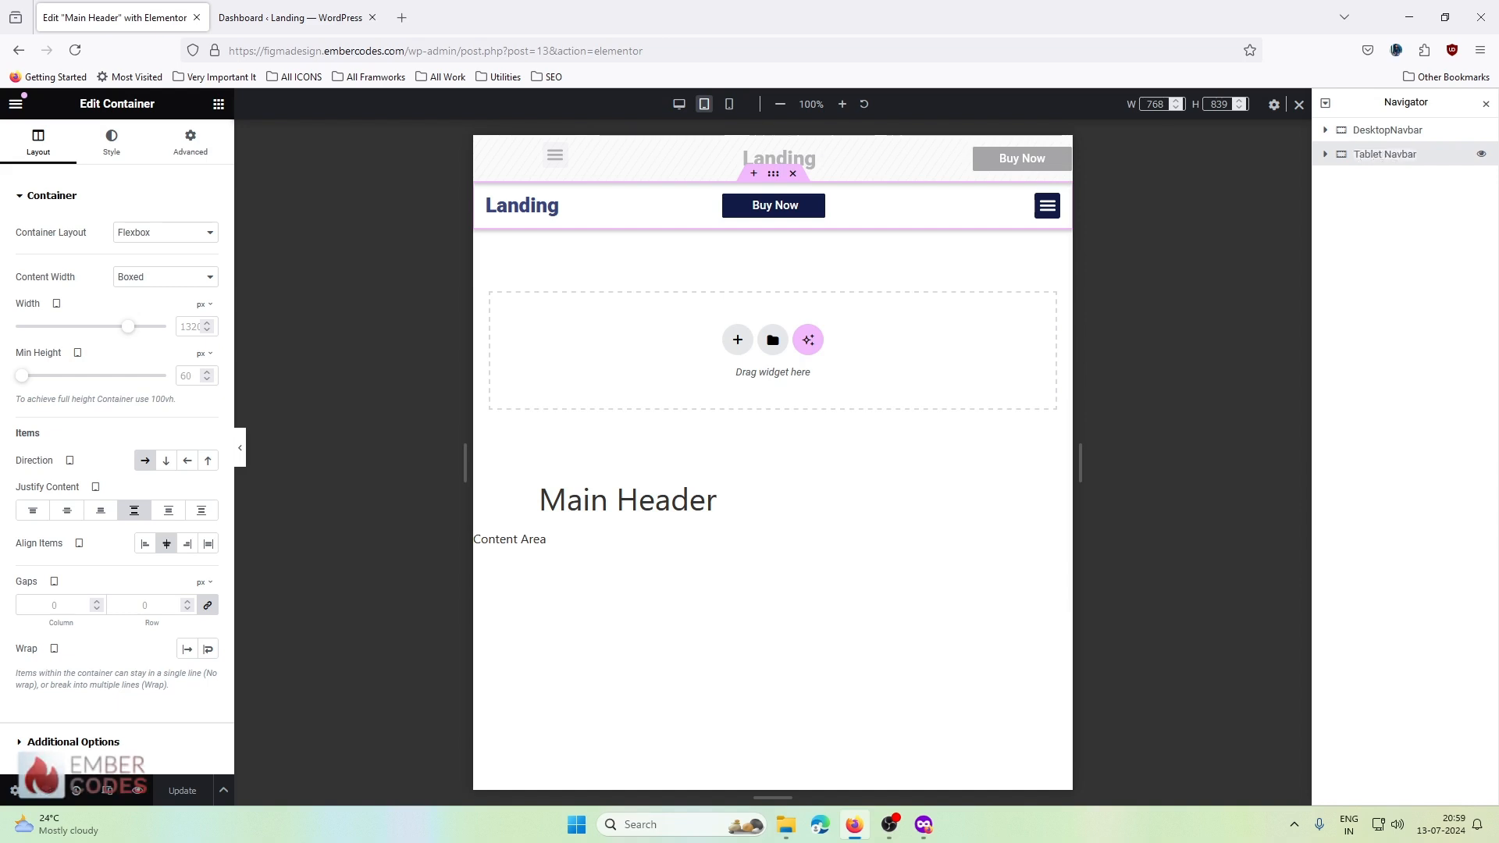
{"action": "key", "text": "Return"}
- Duplicate the Tablet Navbar container and rename the copy Mobile Navbar
{"action": "right_click", "coordinate": [1399, 155]}
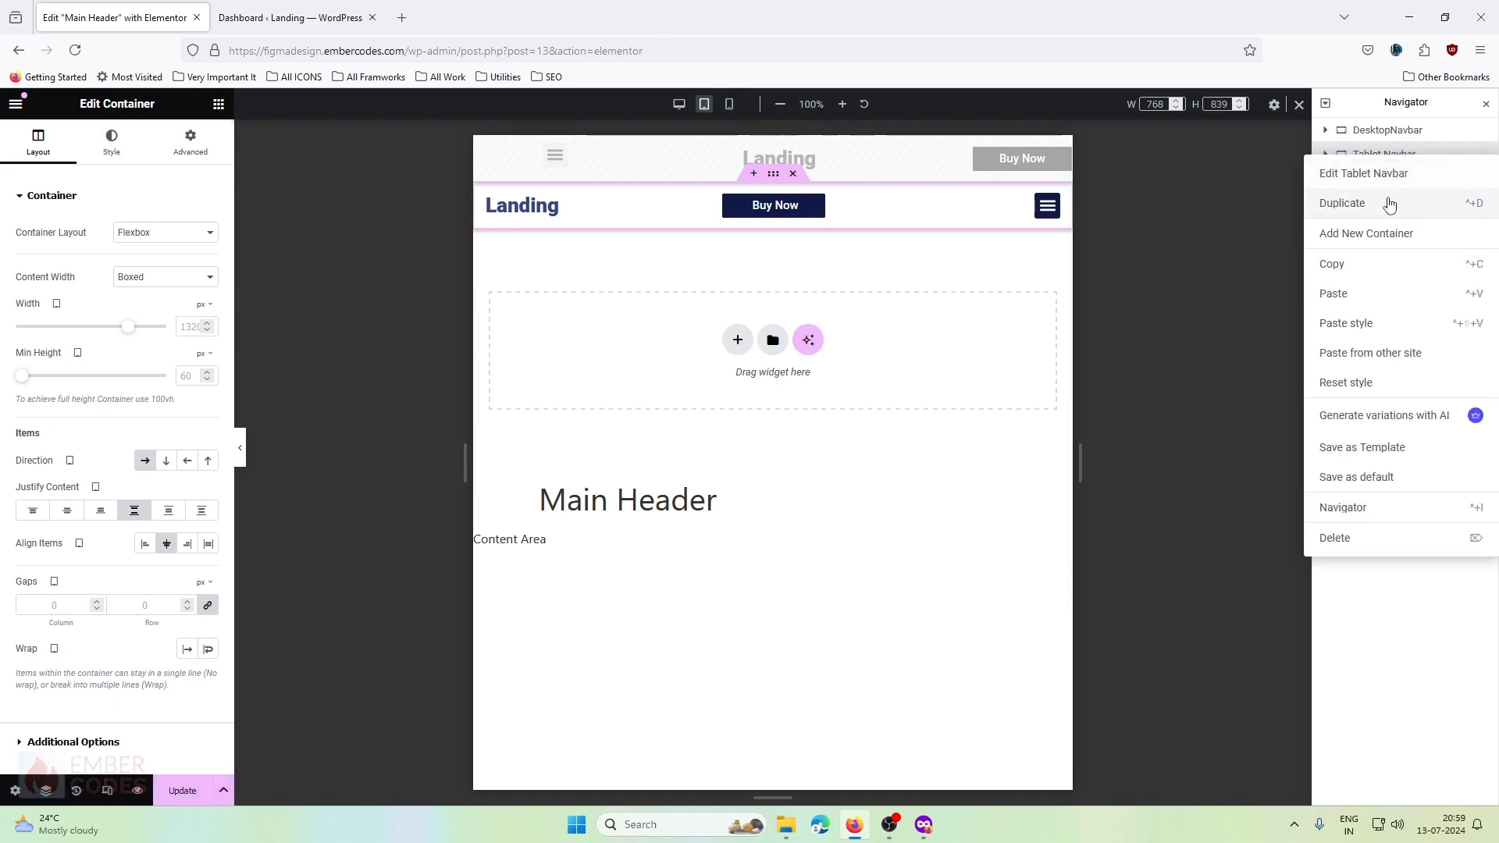
{"action": "left_click", "coordinate": [1392, 201]}
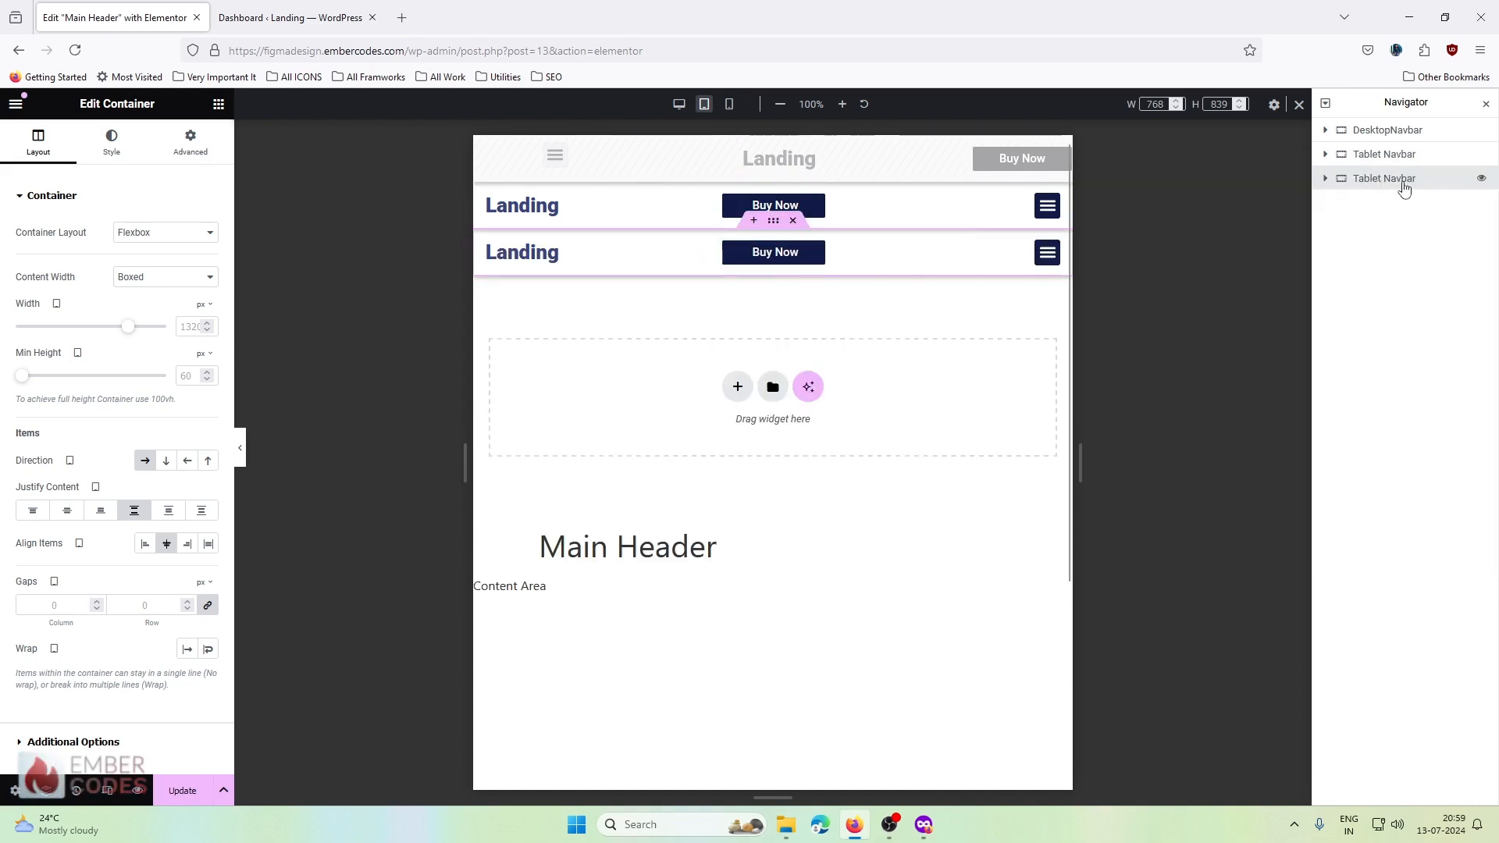
{"action": "double_click", "coordinate": [1399, 180]}
{"action": "key", "text": "Home"}
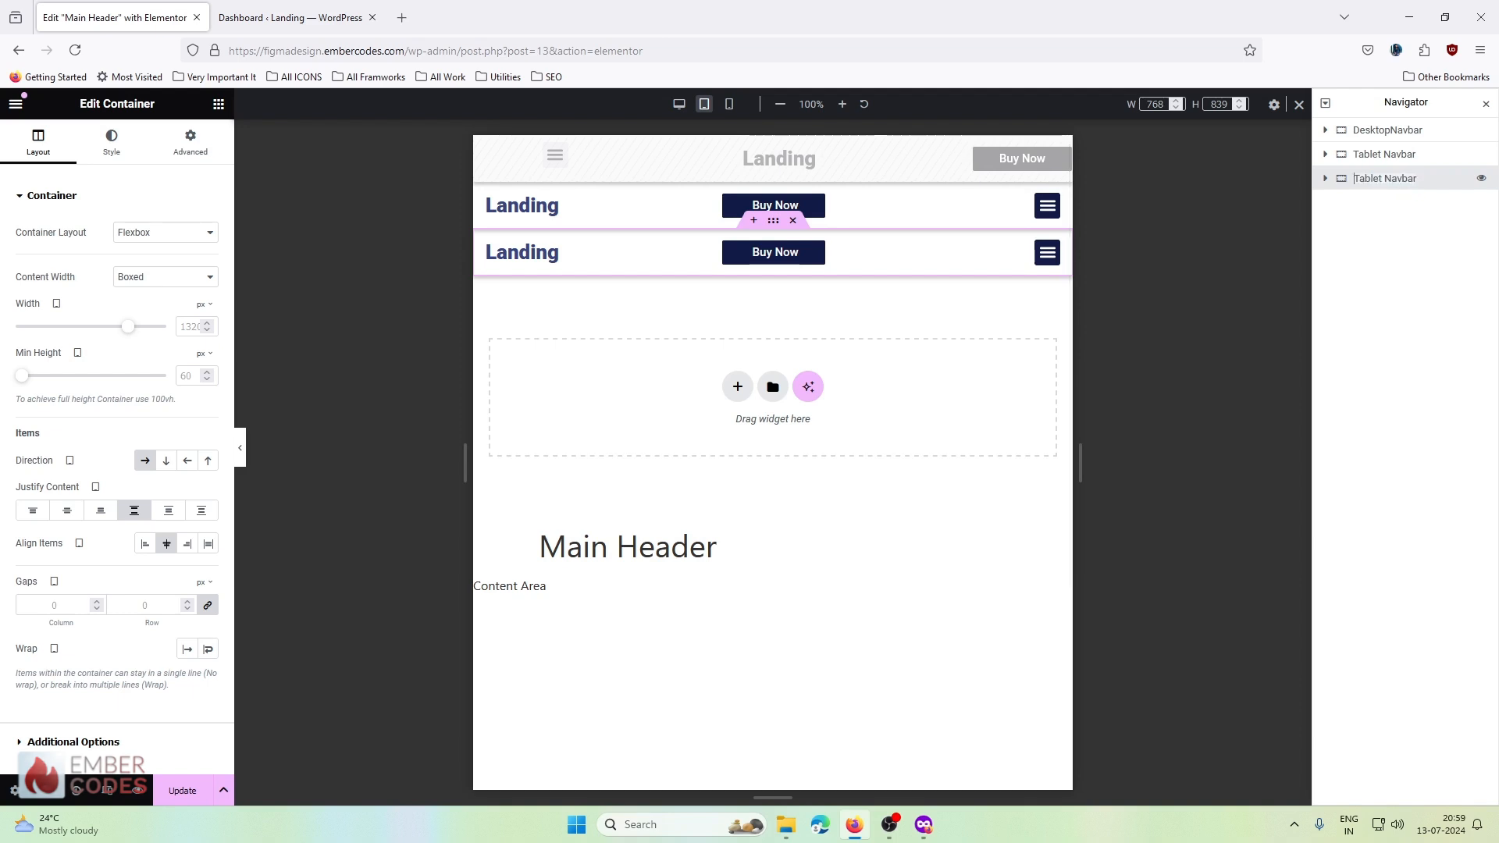
{"action": "key", "text": "Delete"}
{"action": "key", "text": "Delete"}
{"action": "key", "text": "Delete"}
{"action": "key", "text": "Delete"}
{"action": "key", "text": "Delete"}
{"action": "key", "text": "Delete"}
{"action": "key", "text": "Delete"}
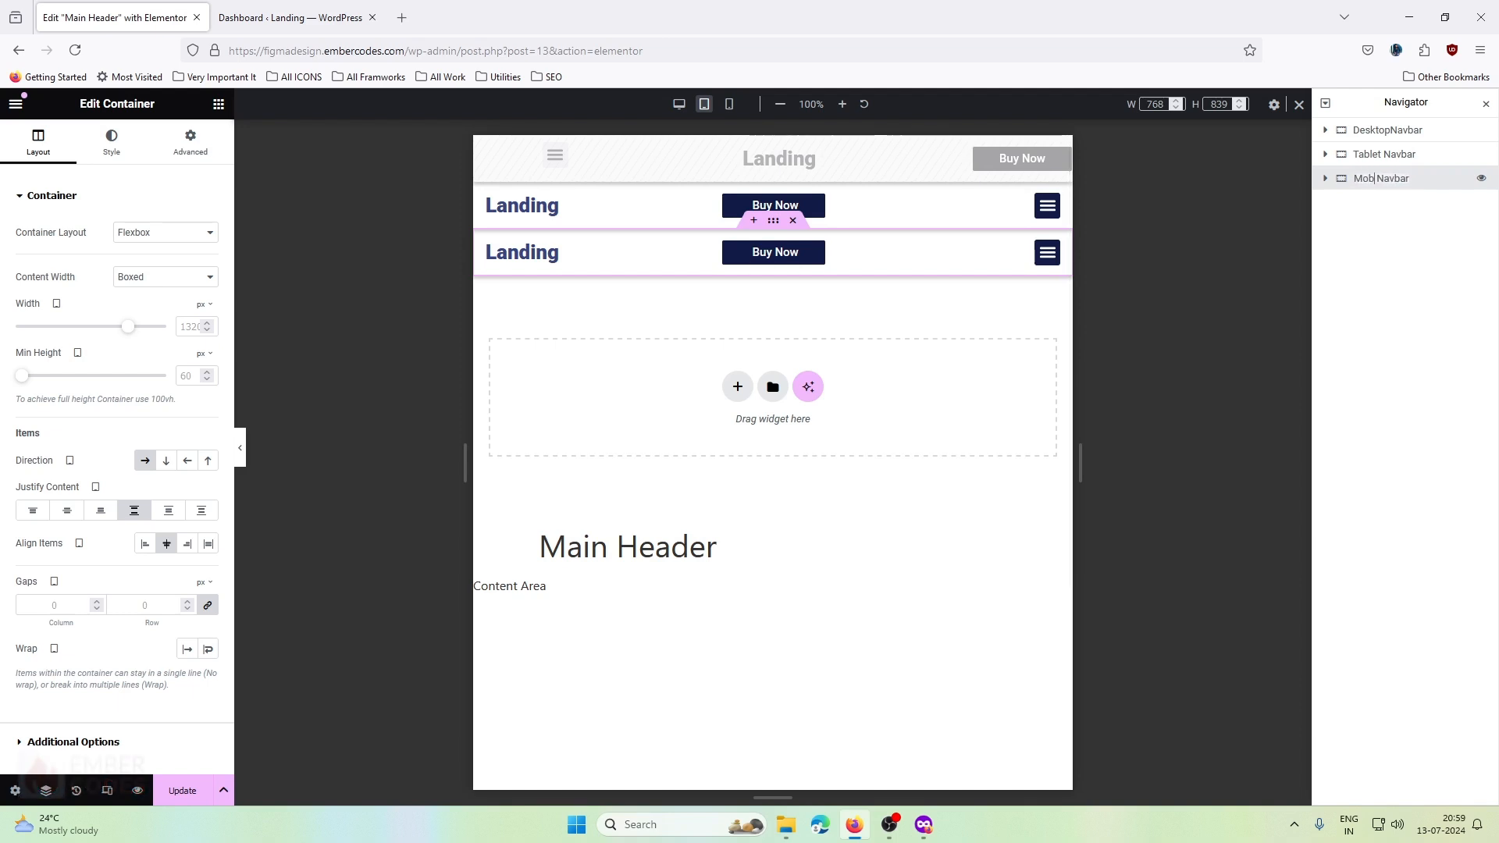
{"action": "key", "text": "Return"}
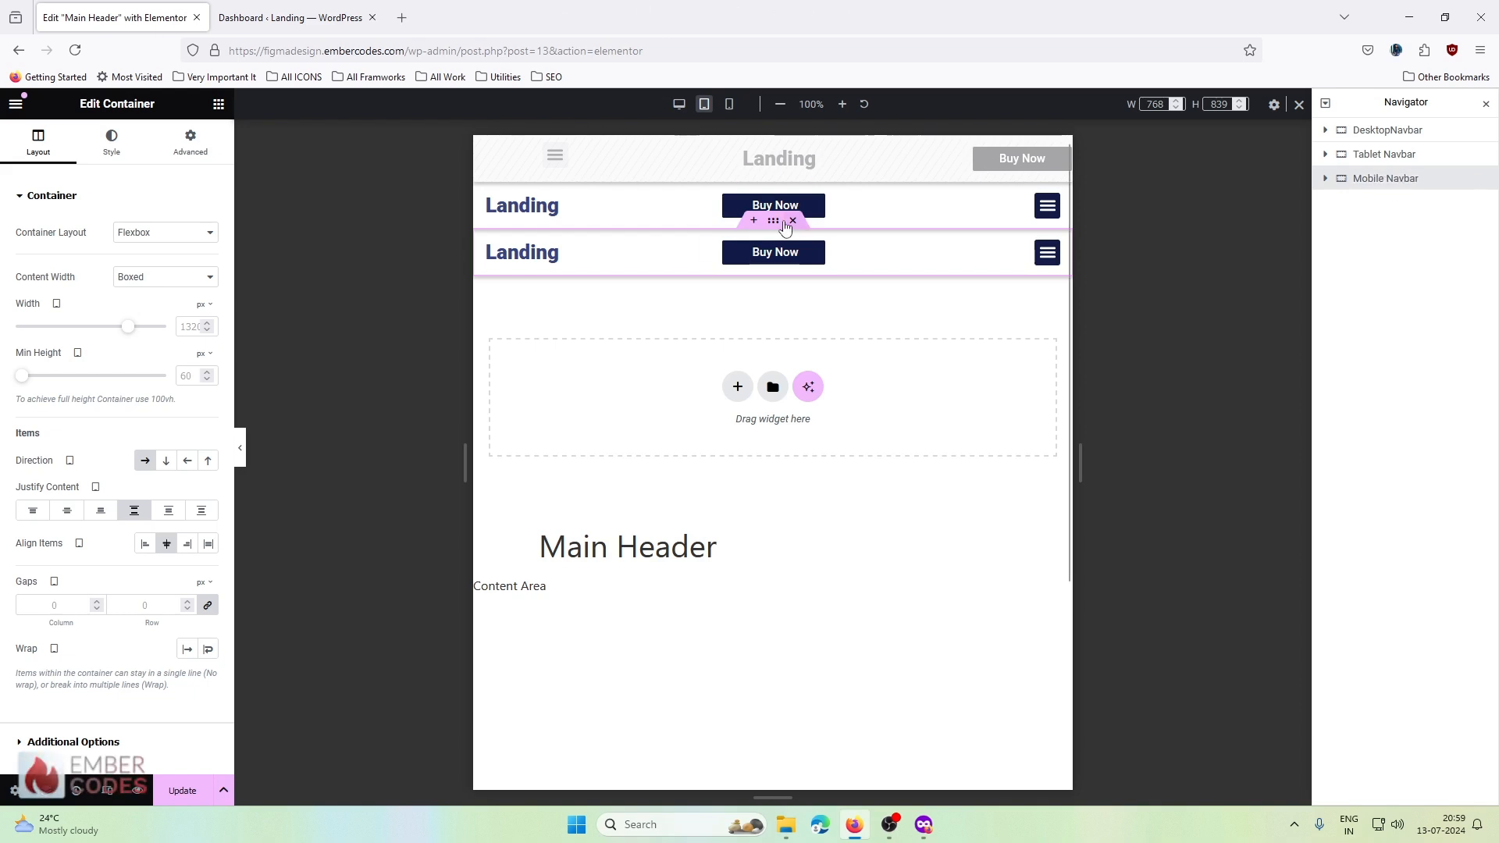
- Hide the Mobile Navbar container on tablet portrait through its responsive visibility settings
{"action": "left_click", "coordinate": [193, 147]}
{"action": "scroll", "coordinate": [106, 578], "scroll_direction": "down", "scroll_amount": 2}
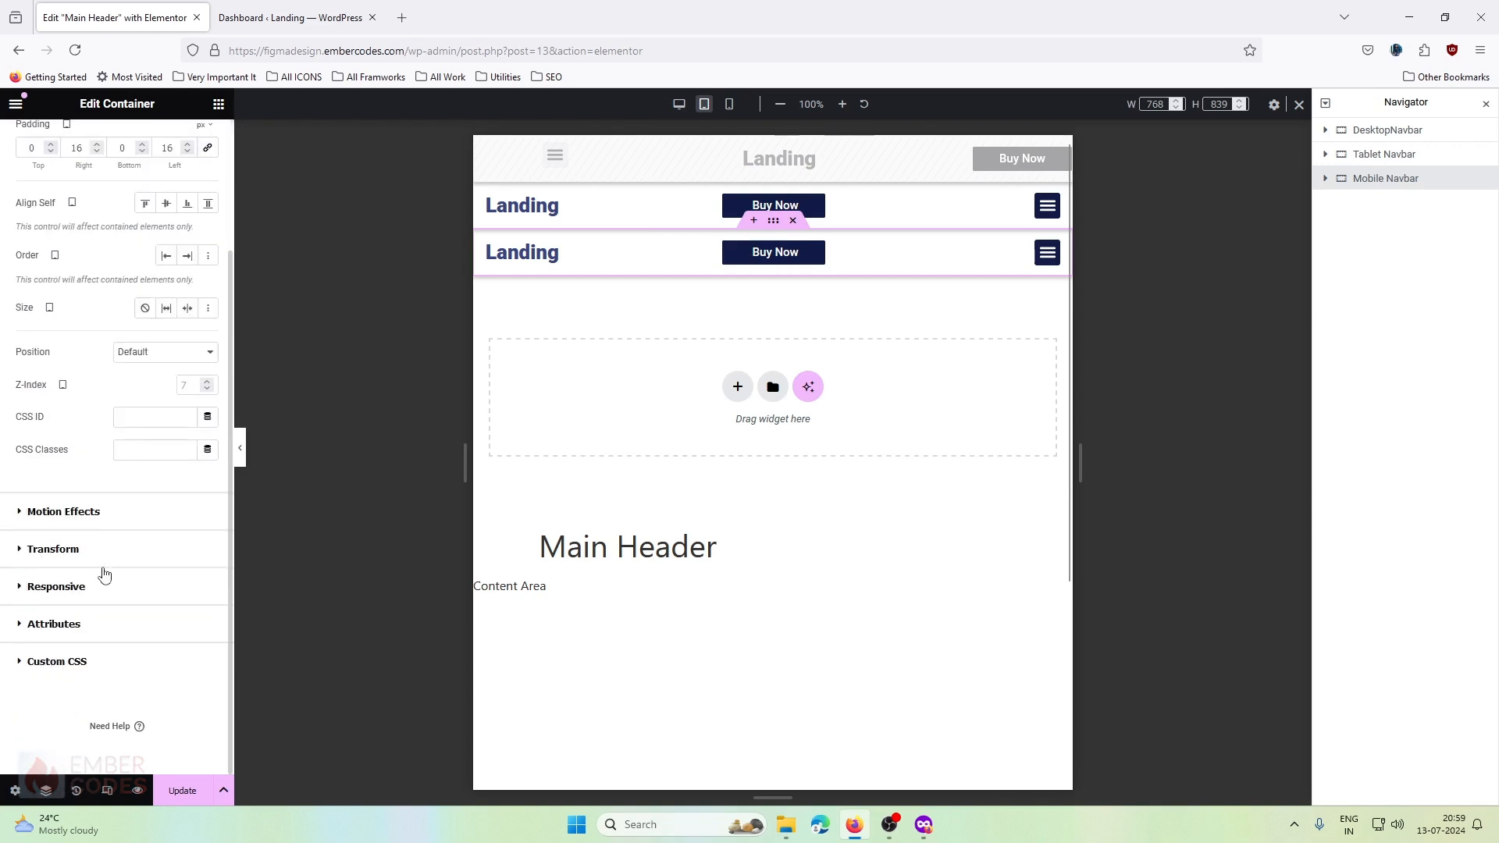
{"action": "left_click", "coordinate": [104, 579]}
{"action": "left_click", "coordinate": [202, 428]}
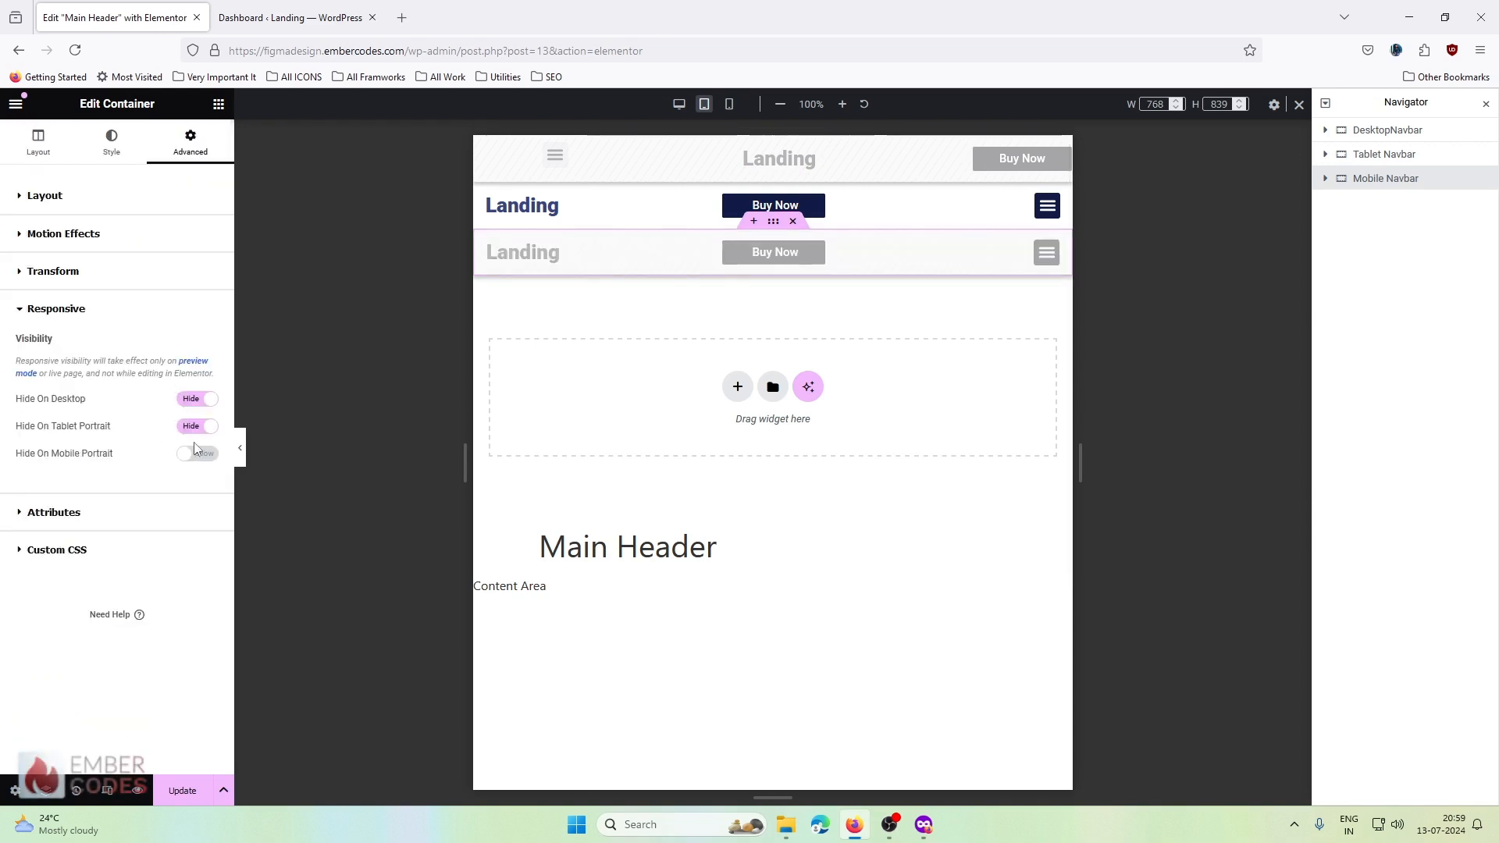
- Hide the Tablet Navbar container on mobile portrait through its responsive visibility settings
{"action": "left_click", "coordinate": [1384, 154]}
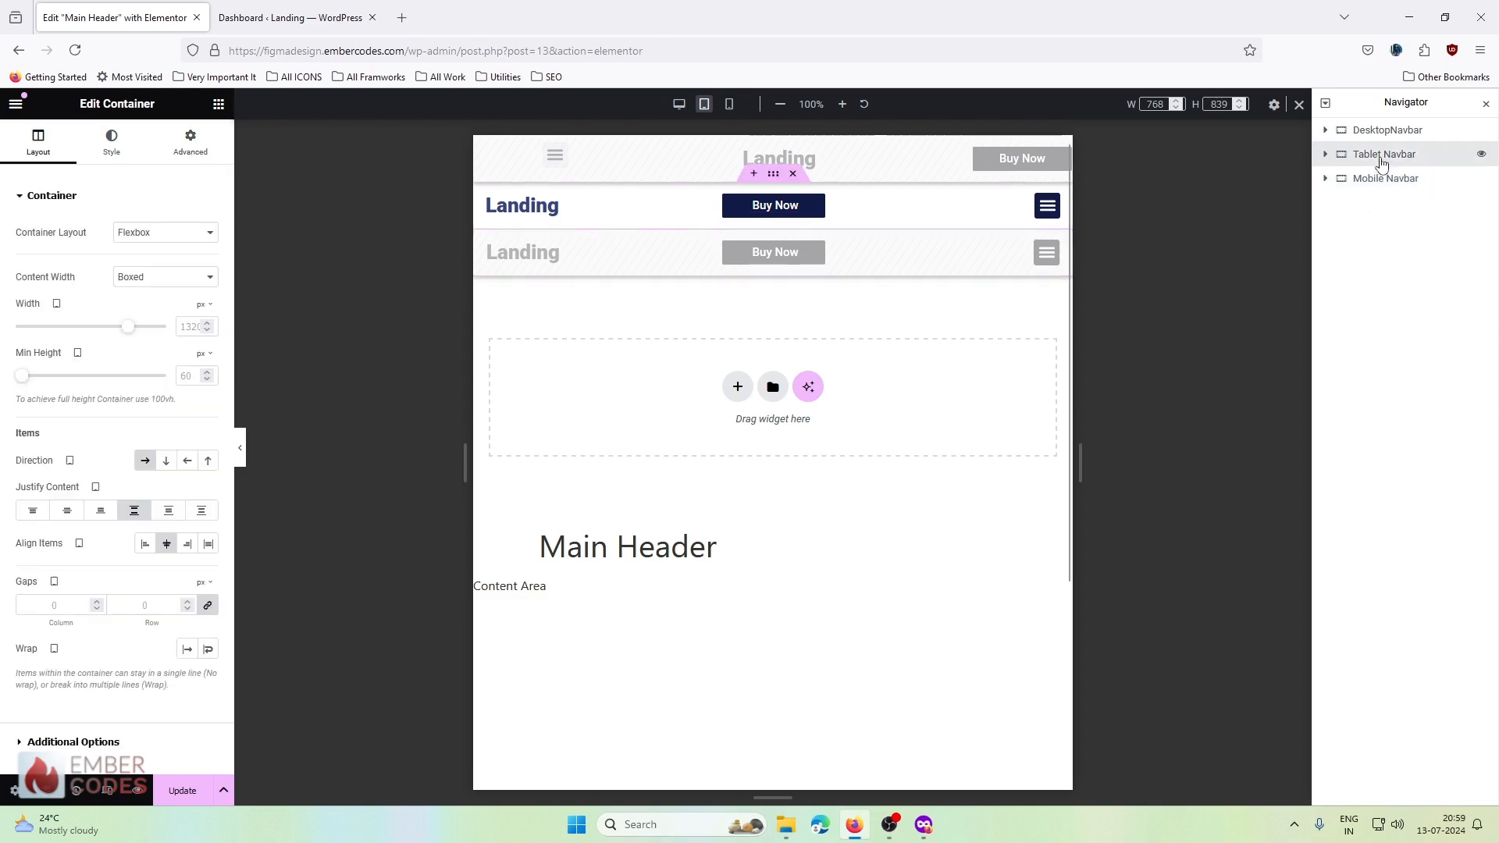
{"action": "left_click", "coordinate": [191, 141]}
{"action": "scroll", "coordinate": [107, 468], "scroll_direction": "down", "scroll_amount": 3}
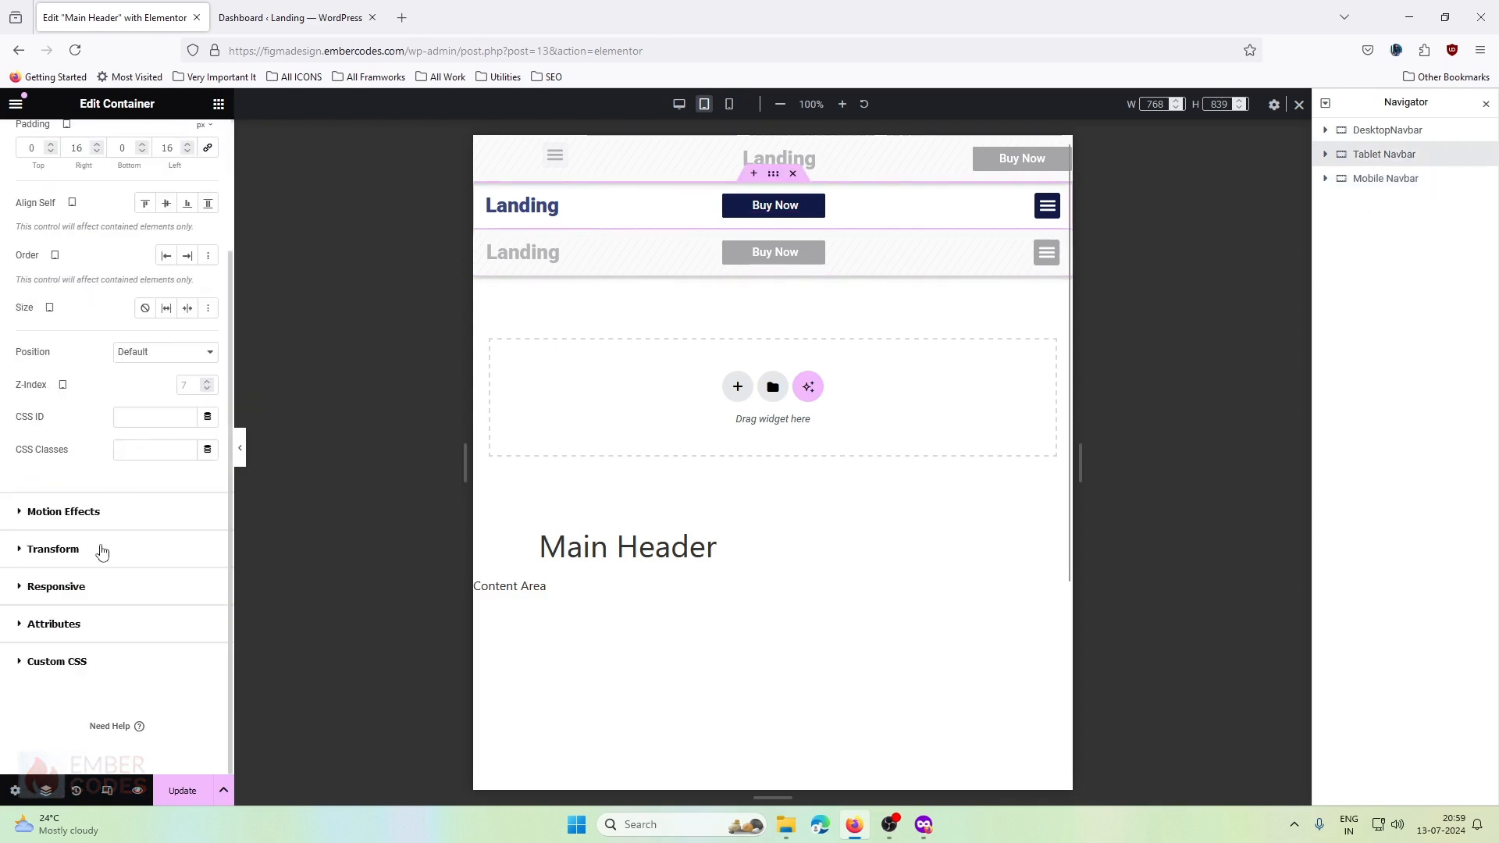
{"action": "left_click", "coordinate": [78, 584]}
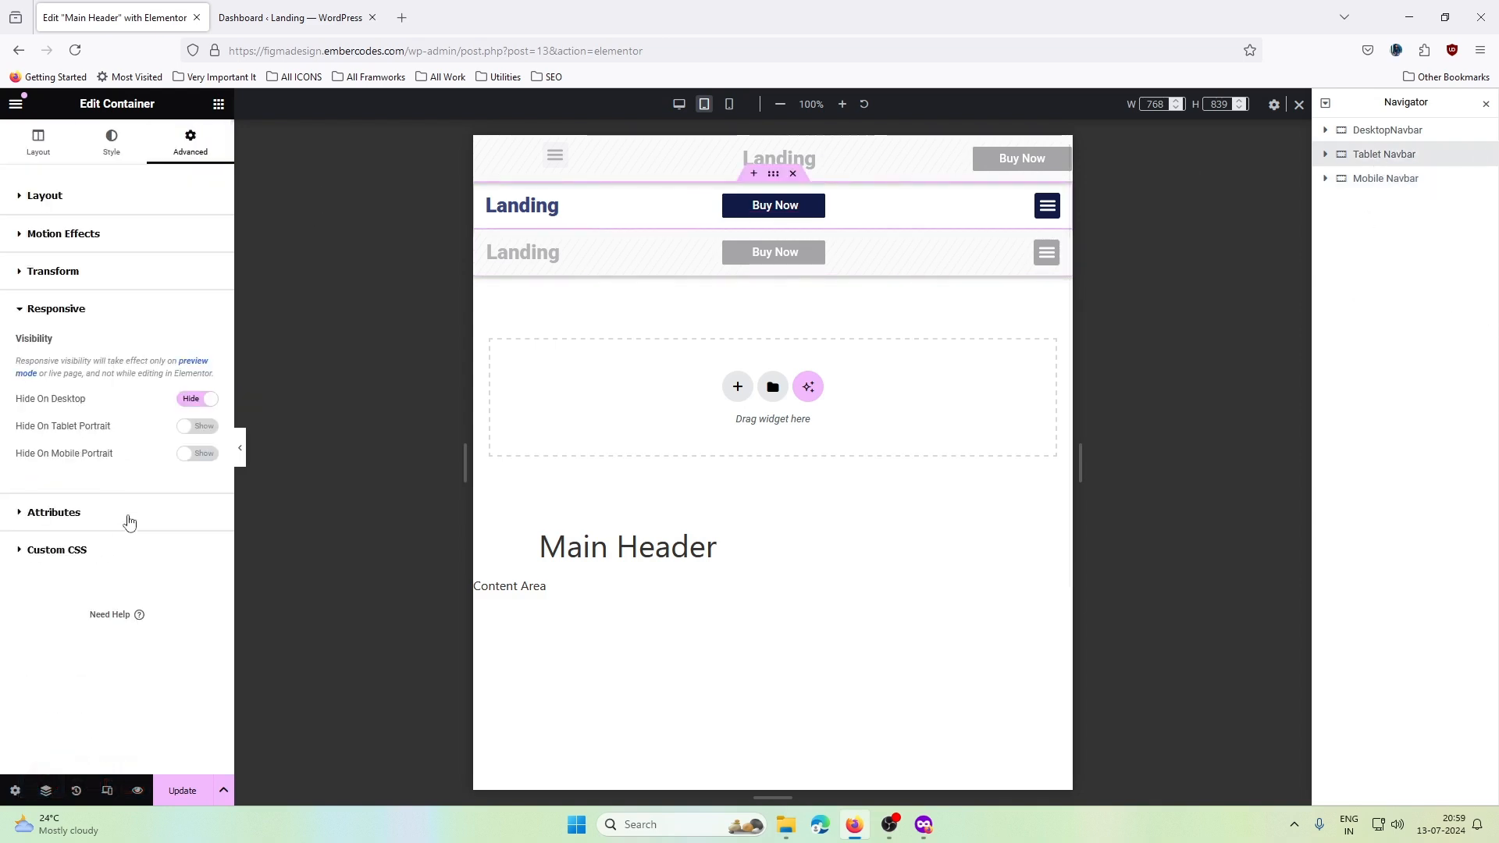
{"action": "left_click", "coordinate": [191, 459]}
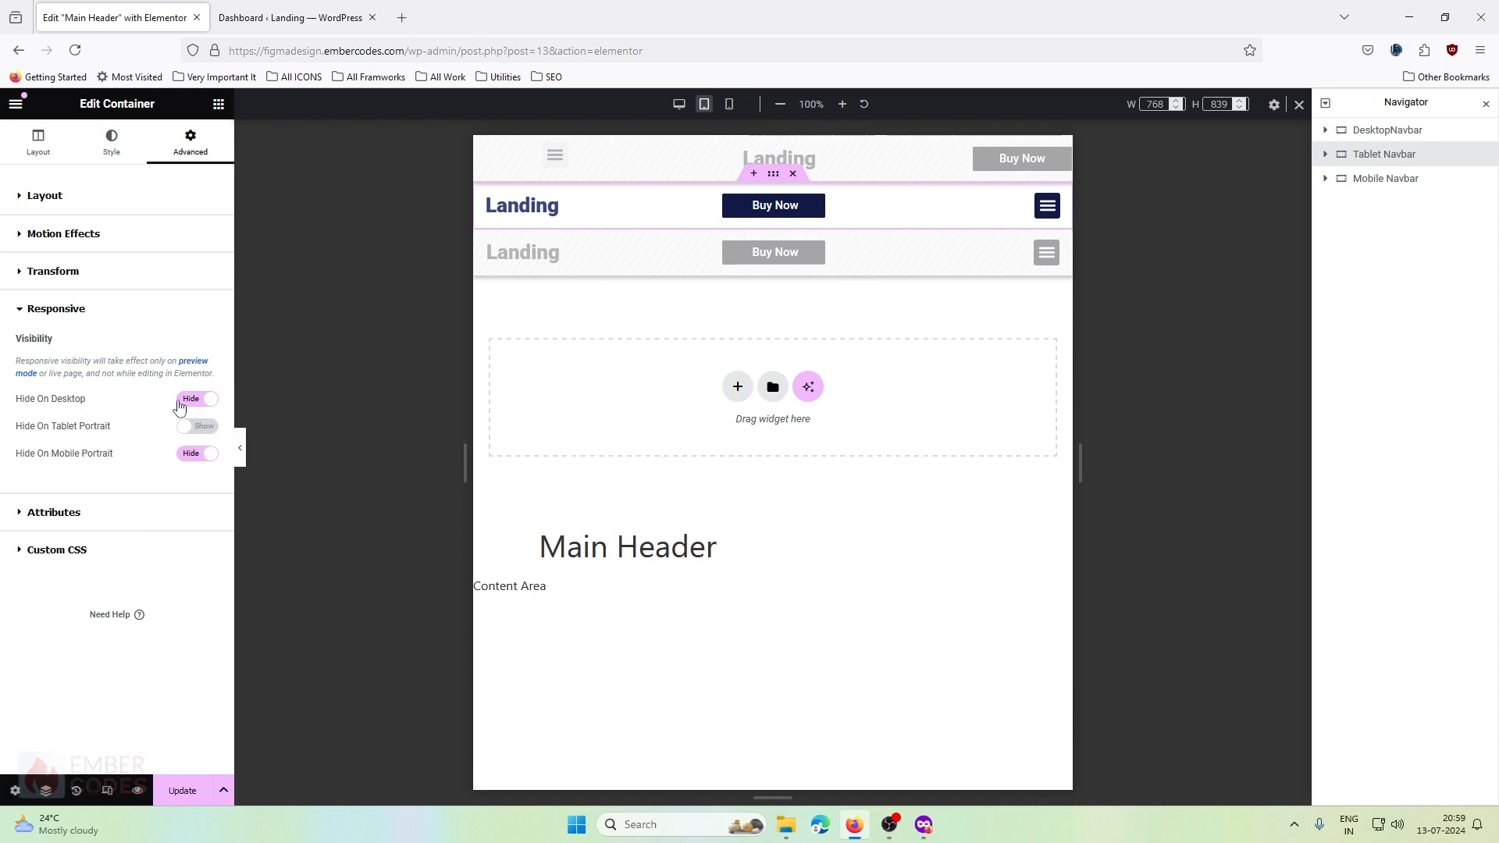
- Preview the header in desktop, tablet and mobile views to check which navbar container is active on each device
{"action": "left_click", "coordinate": [679, 103]}
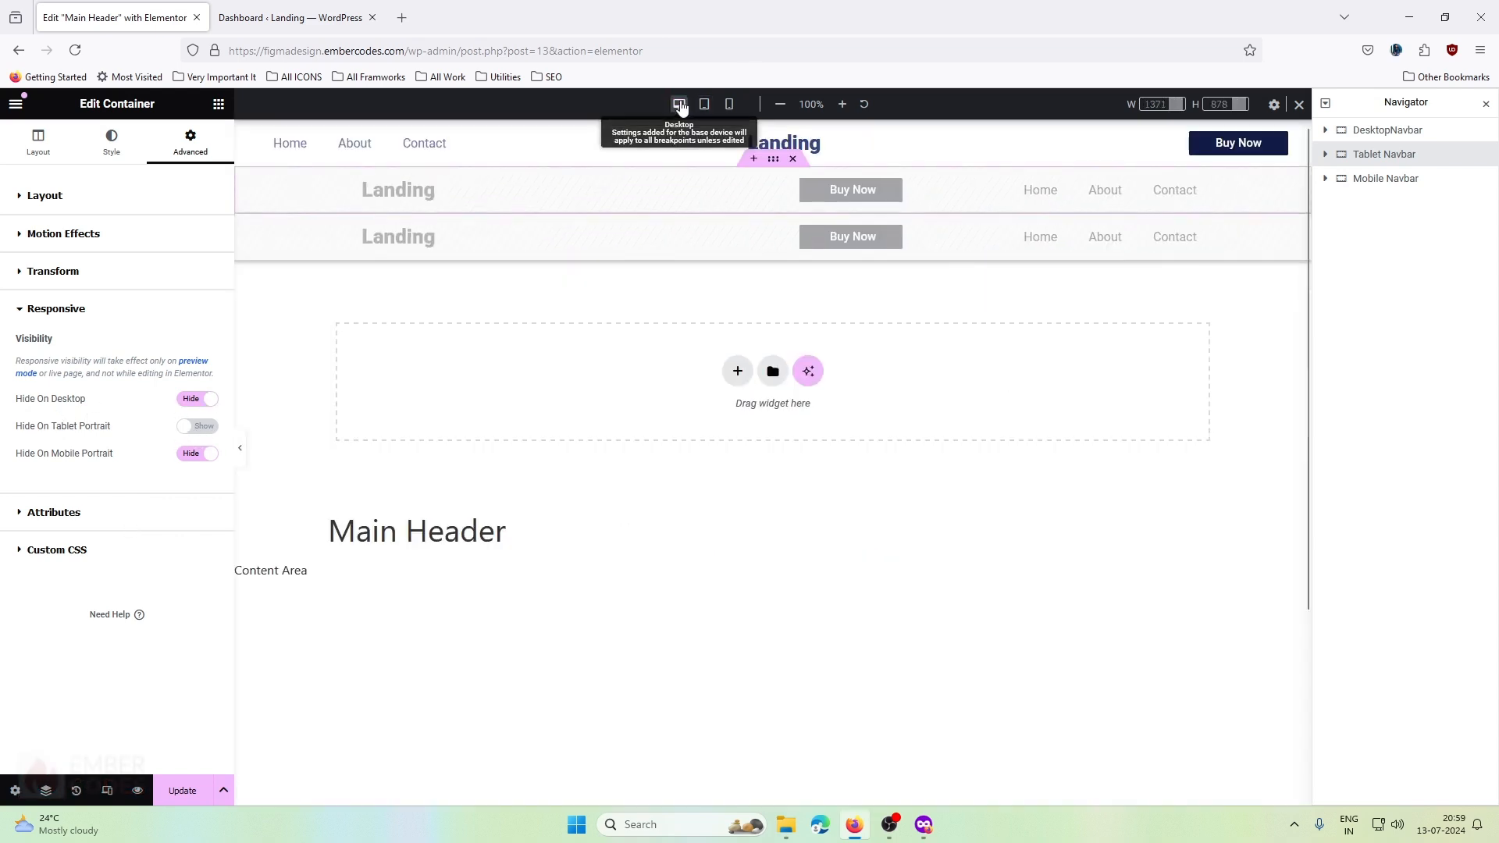
{"action": "left_click", "coordinate": [1403, 139]}
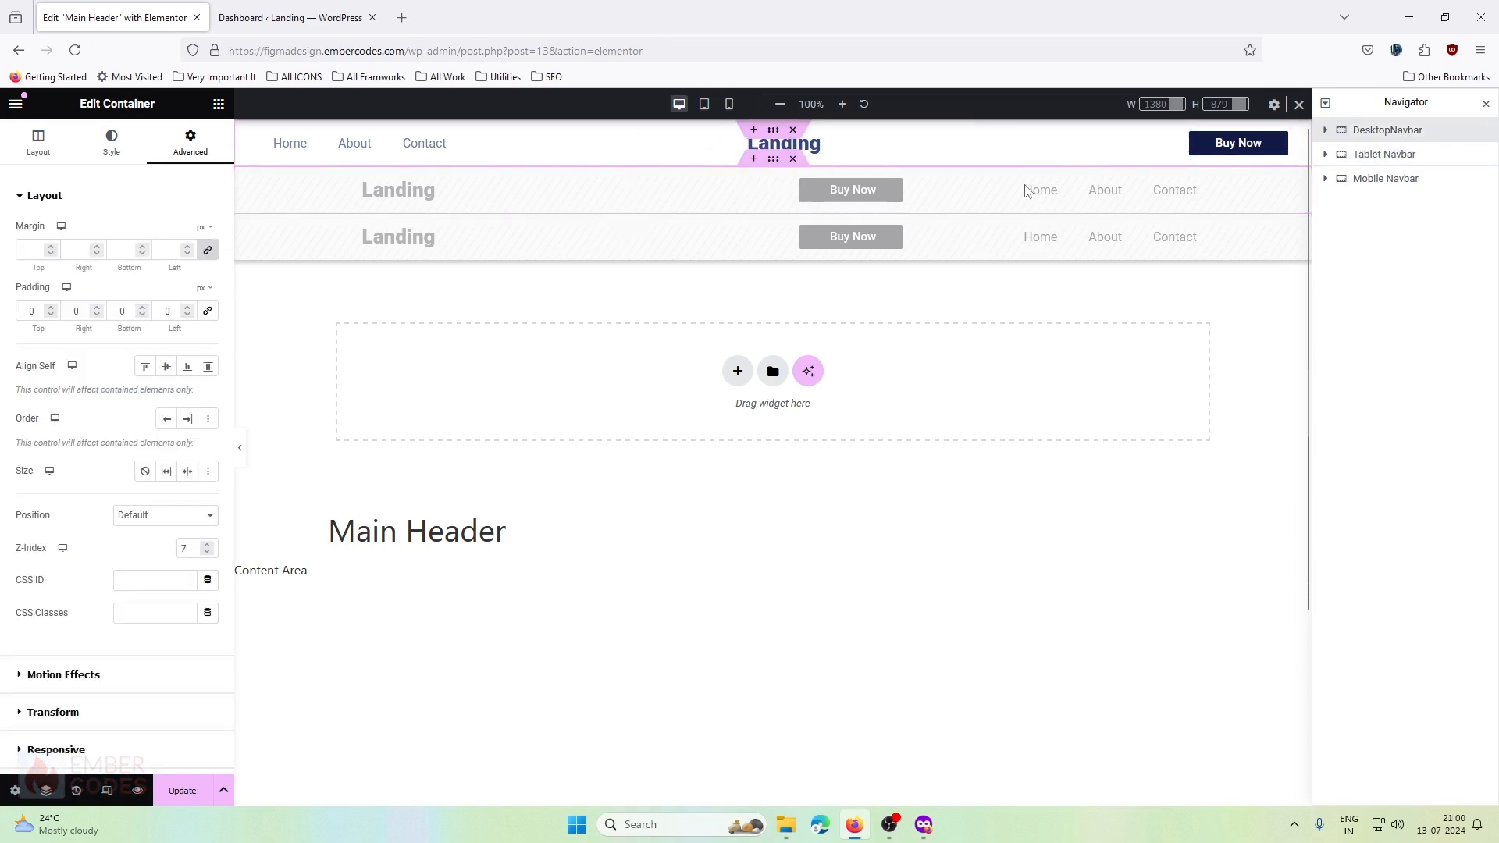
{"action": "left_click", "coordinate": [704, 104]}
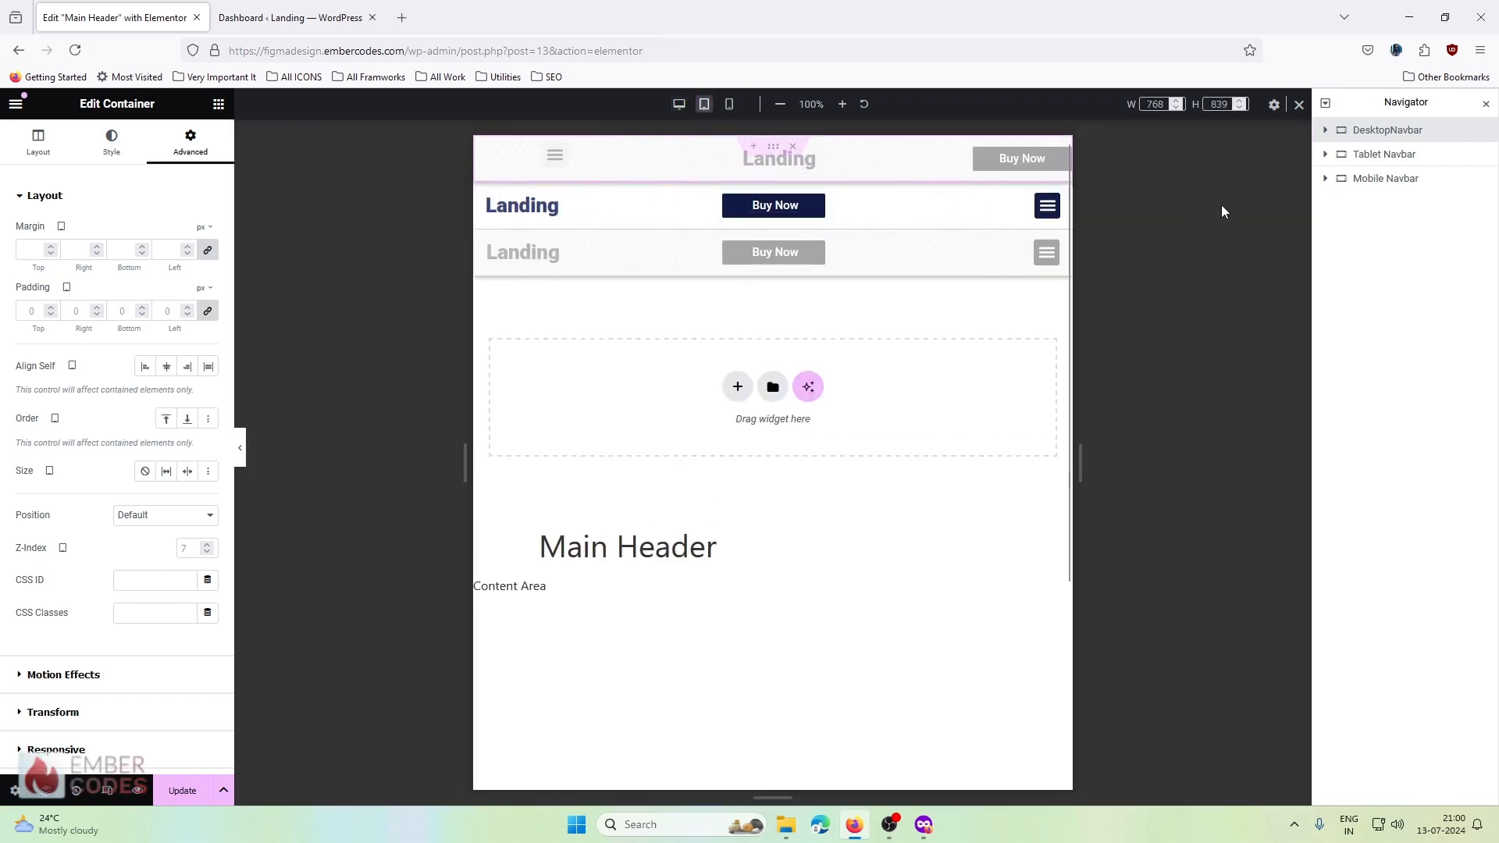
{"action": "left_click", "coordinate": [1401, 153]}
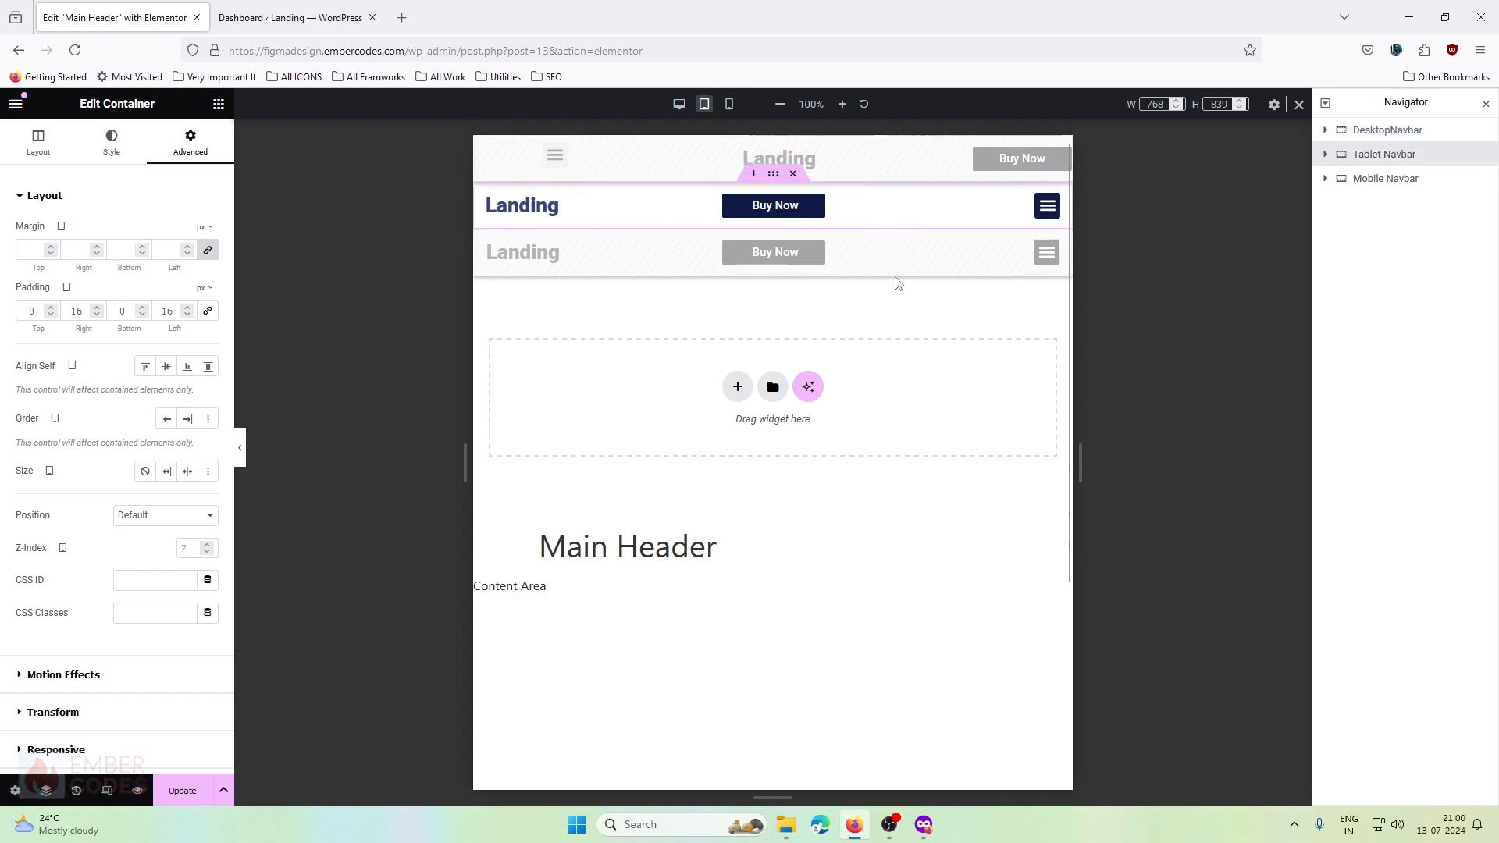
{"action": "left_click", "coordinate": [730, 110]}
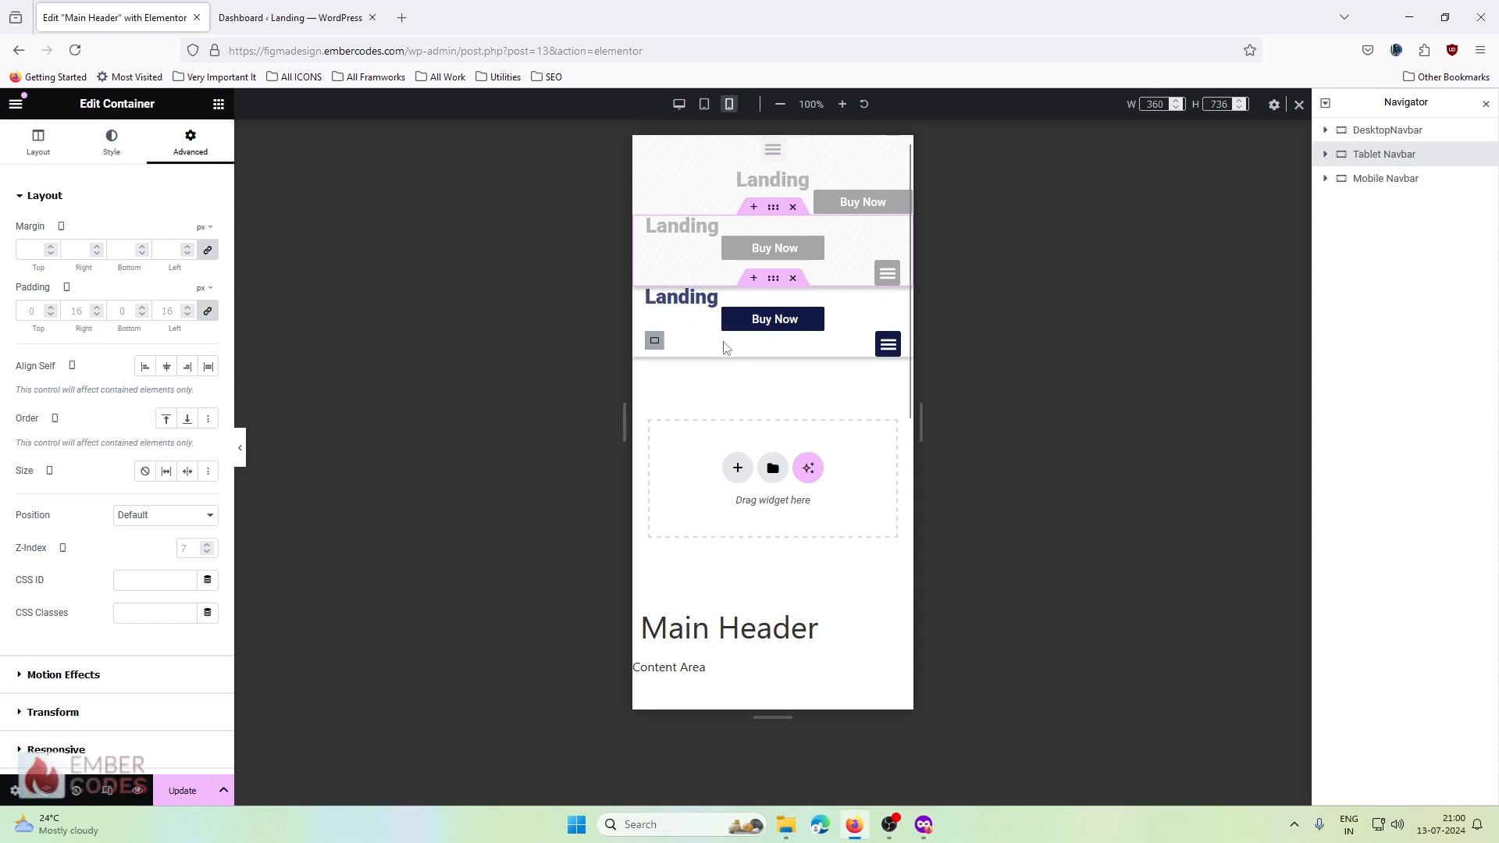
- Delete the ButtonWrap container from the Mobile Navbar
{"action": "left_click", "coordinate": [1396, 180]}
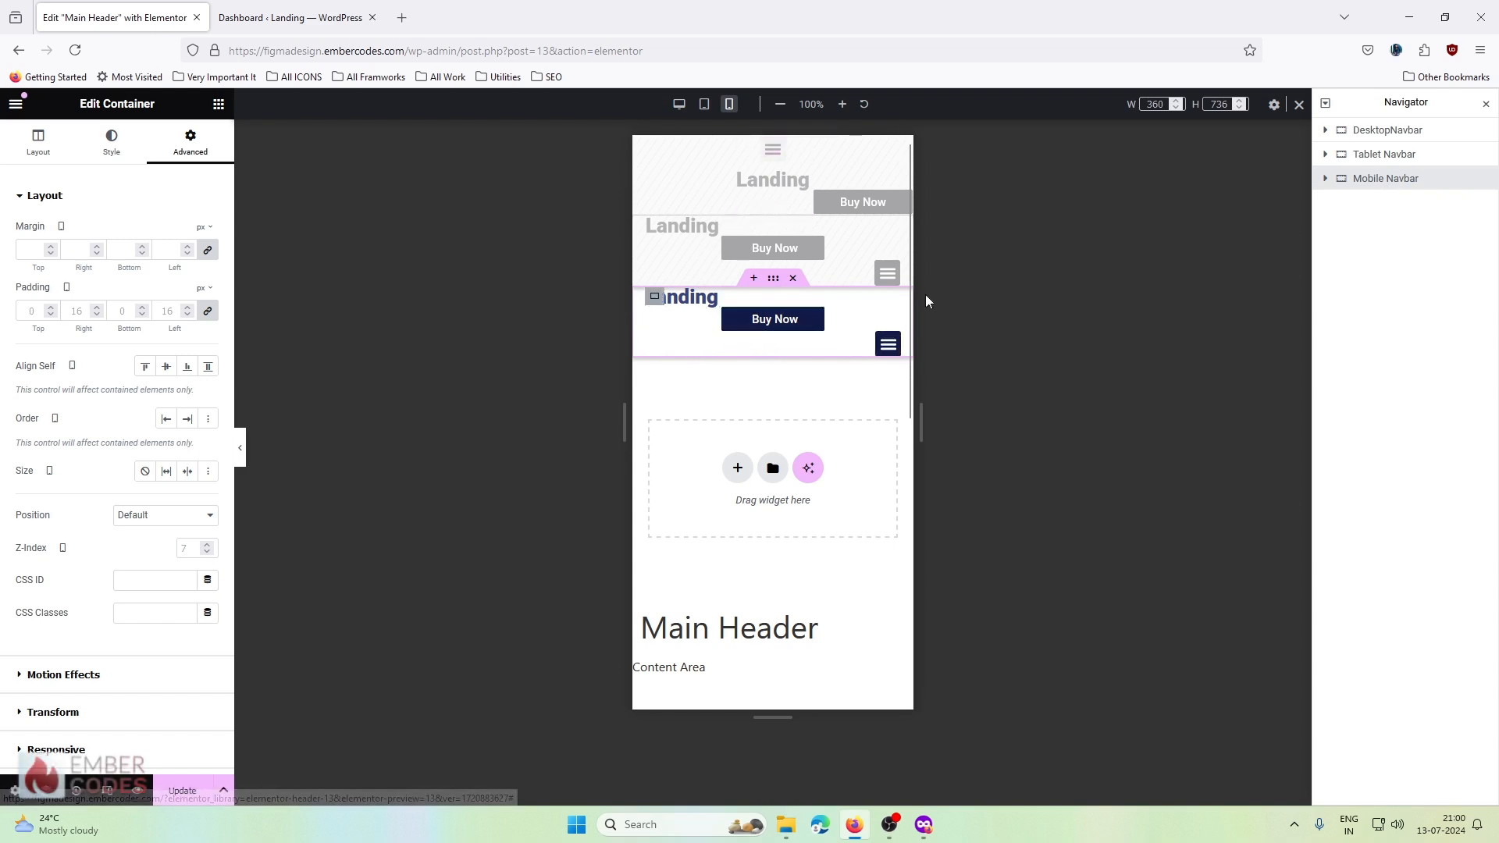
{"action": "left_click", "coordinate": [1327, 178]}
{"action": "left_click", "coordinate": [1368, 226]}
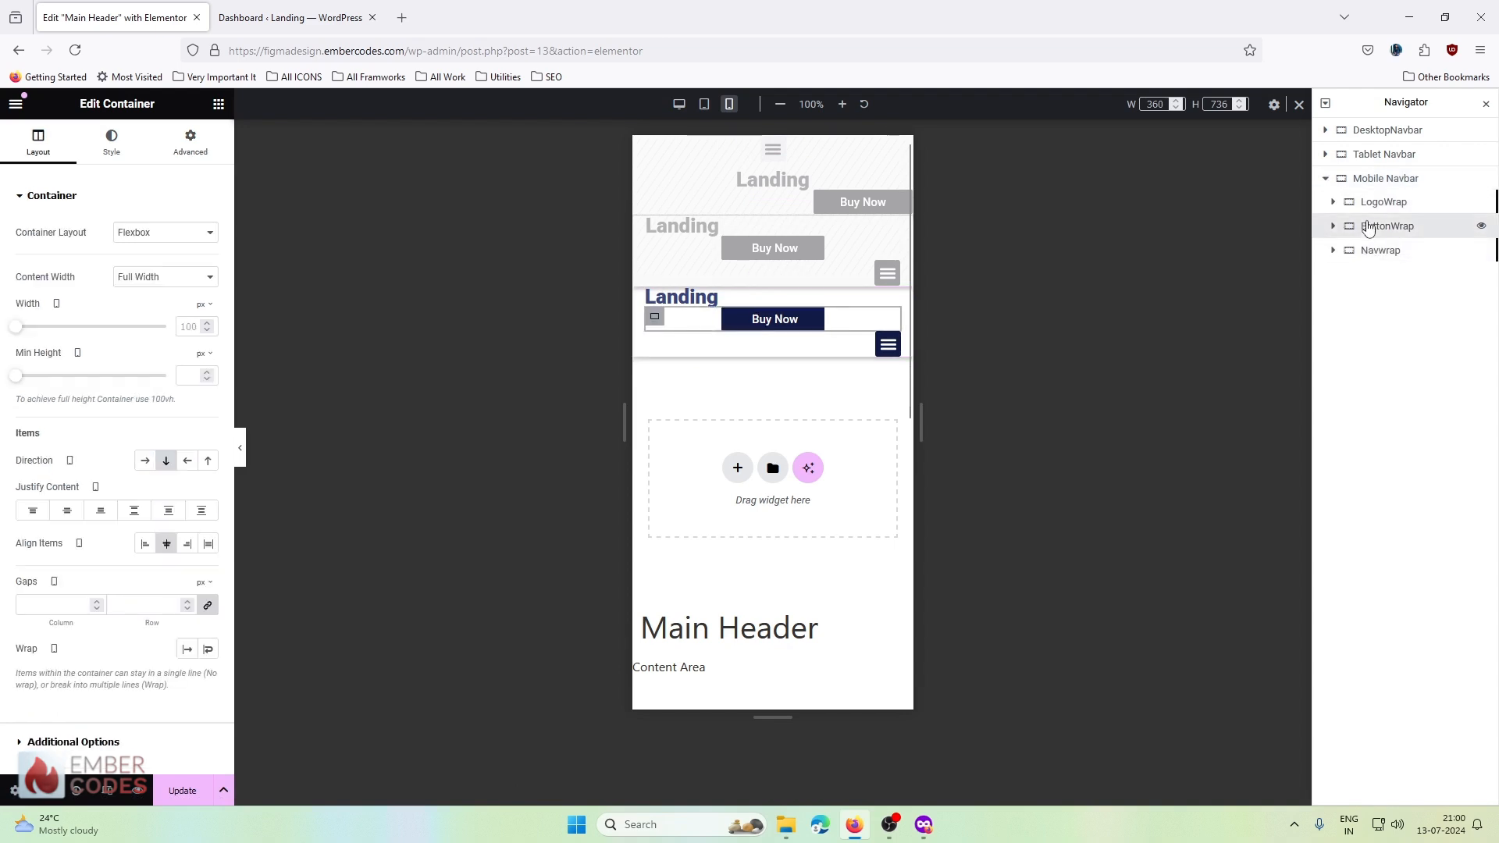
{"action": "key", "text": "Delete"}
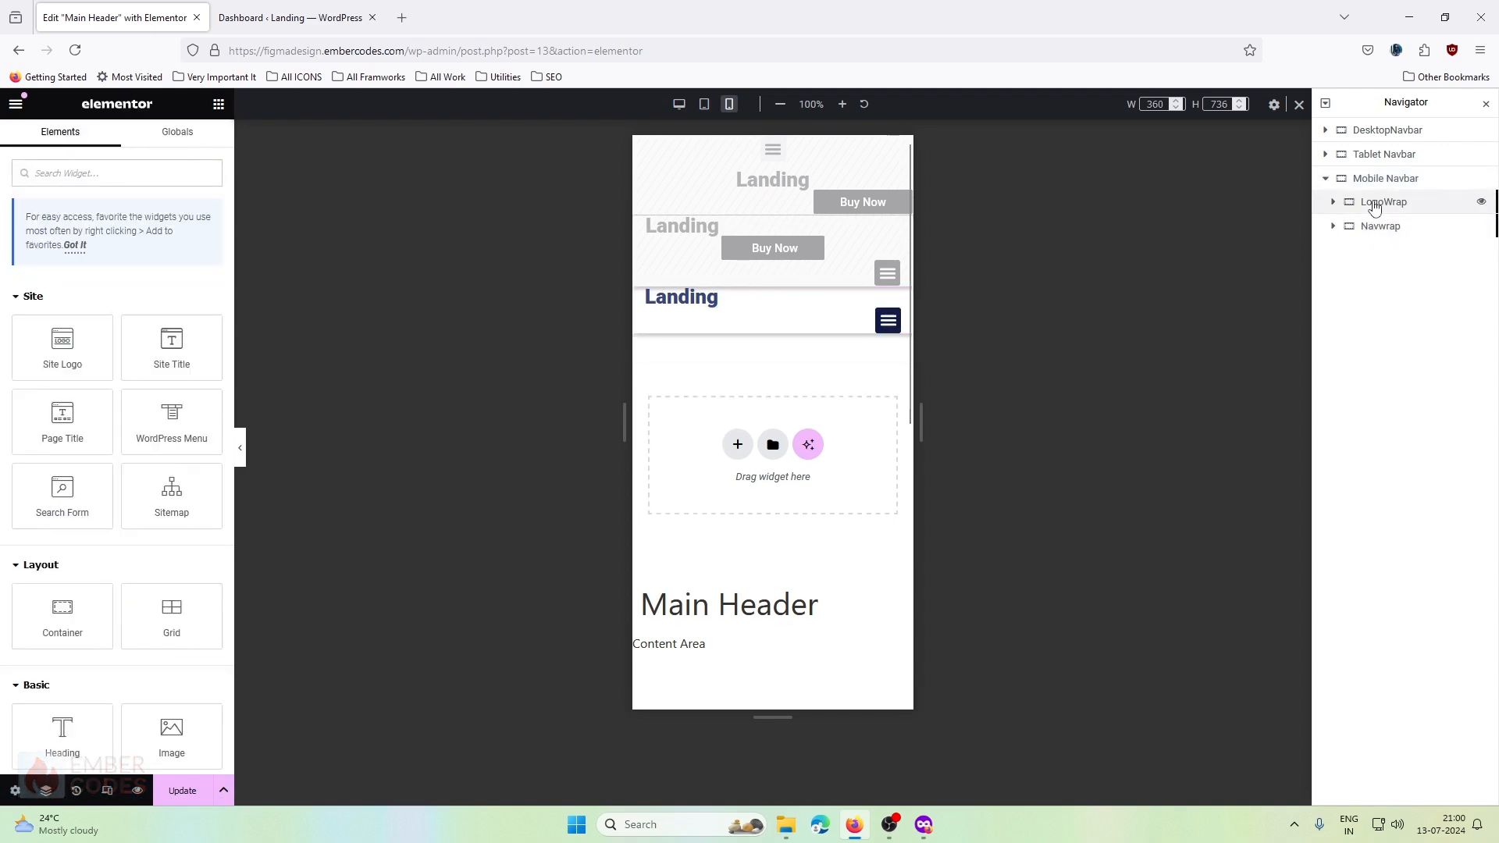
- Set the width of the Navwrap container in the Mobile Navbar to 50%
{"action": "left_click", "coordinate": [1375, 203]}
{"action": "left_click_drag", "start_coordinate": [843, 299], "coordinate": [744, 315]}
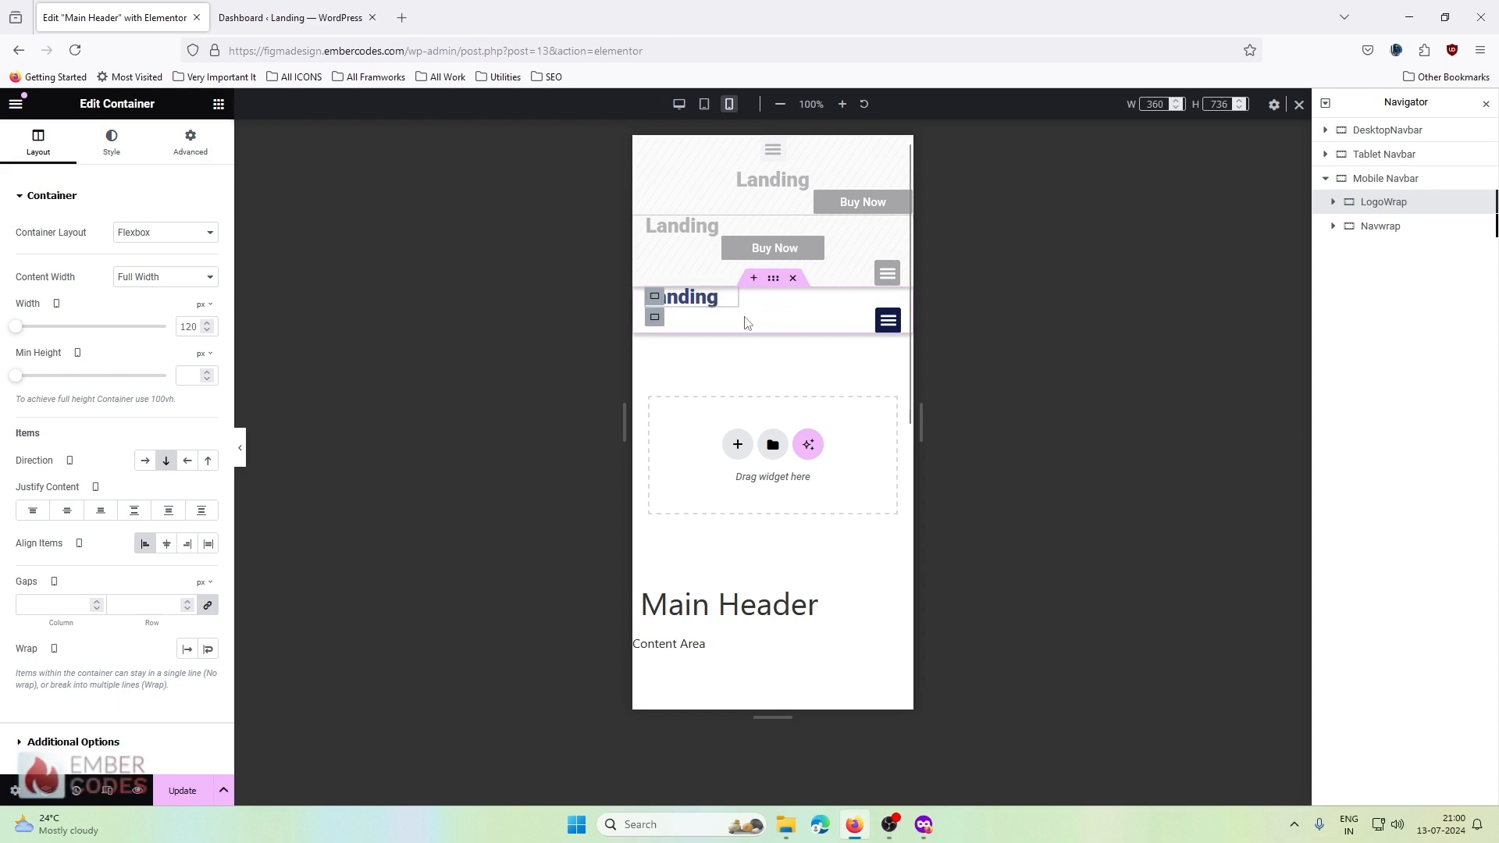
{"action": "left_click", "coordinate": [655, 317]}
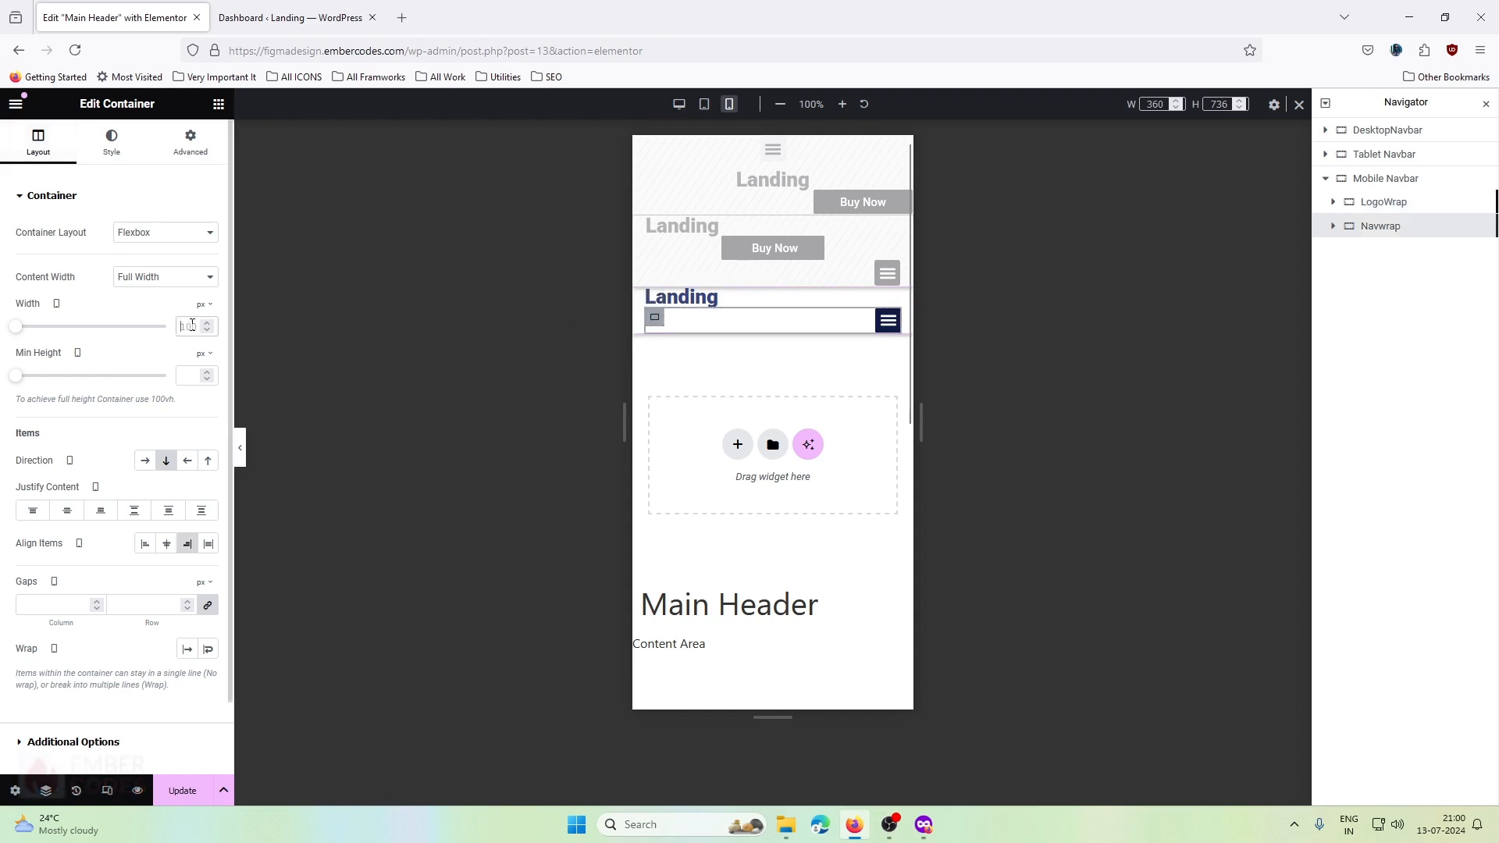
{"action": "double_click", "coordinate": [192, 325]}
{"action": "type", "text": "50%"}
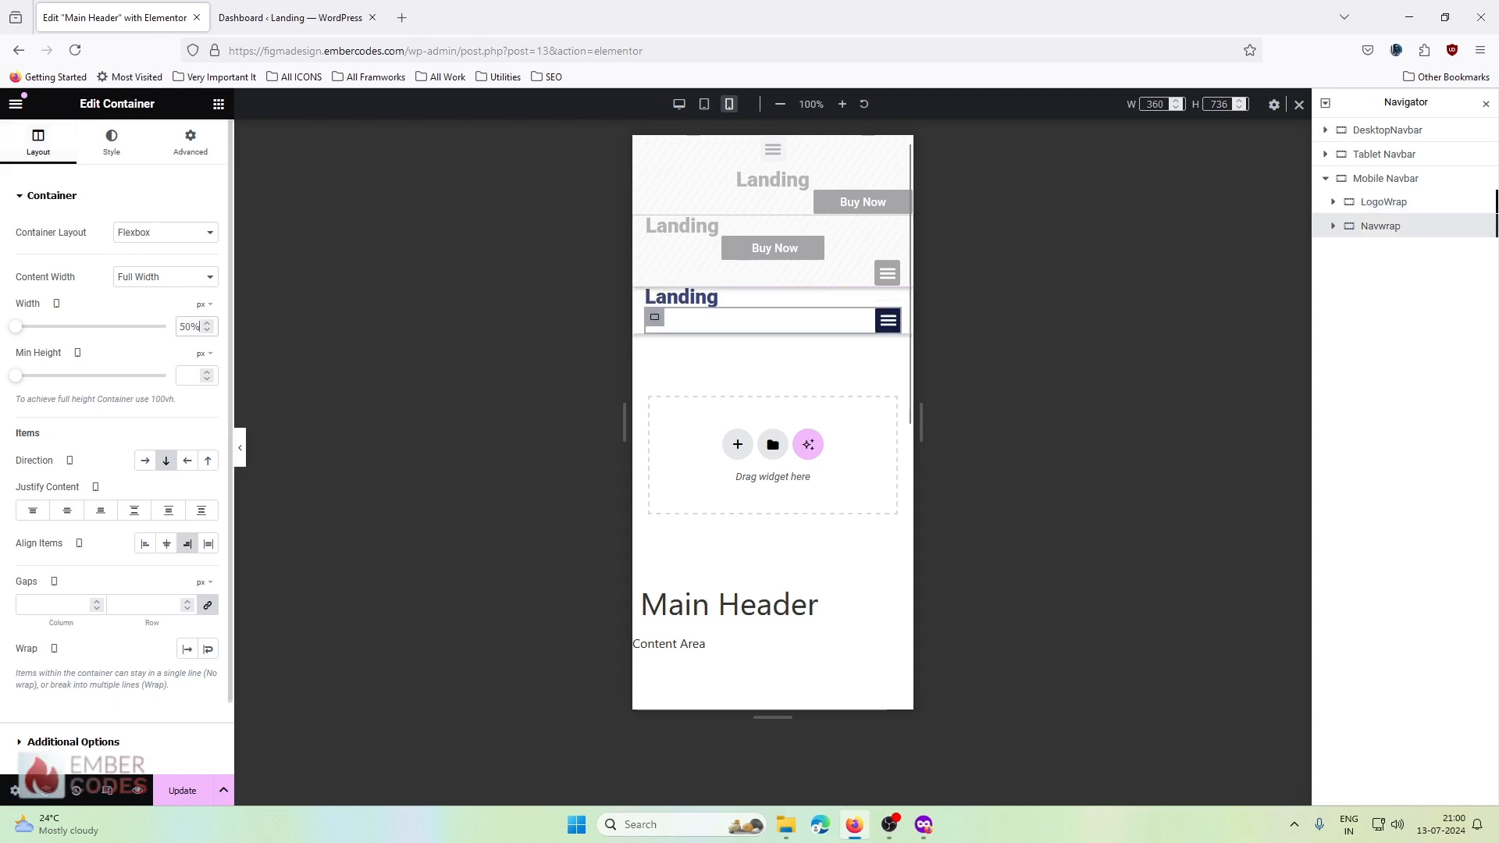
{"action": "left_click", "coordinate": [201, 306]}
{"action": "left_click", "coordinate": [196, 328]}
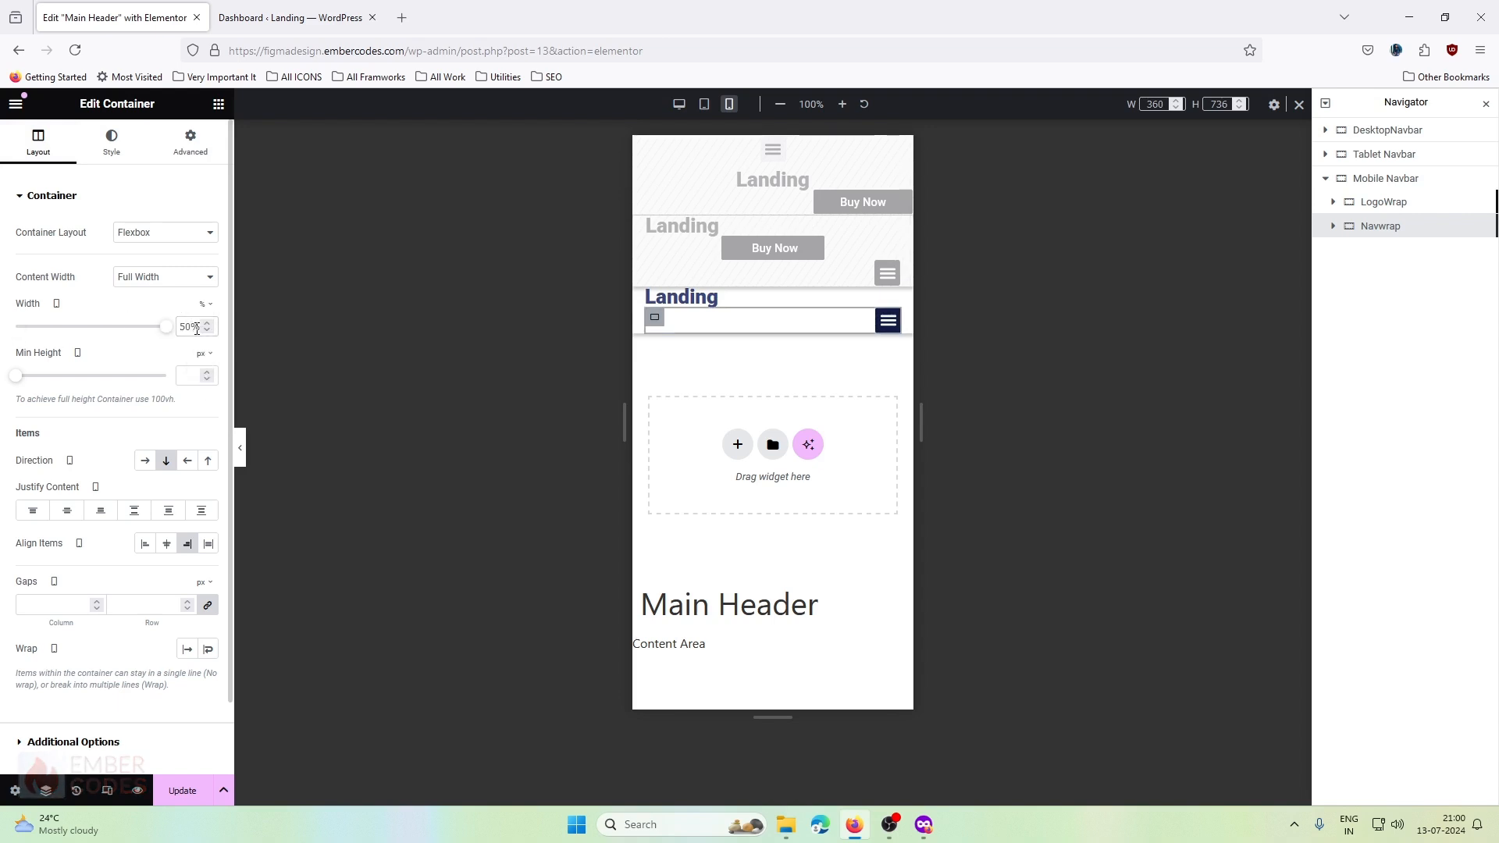
{"action": "key", "text": "Return"}
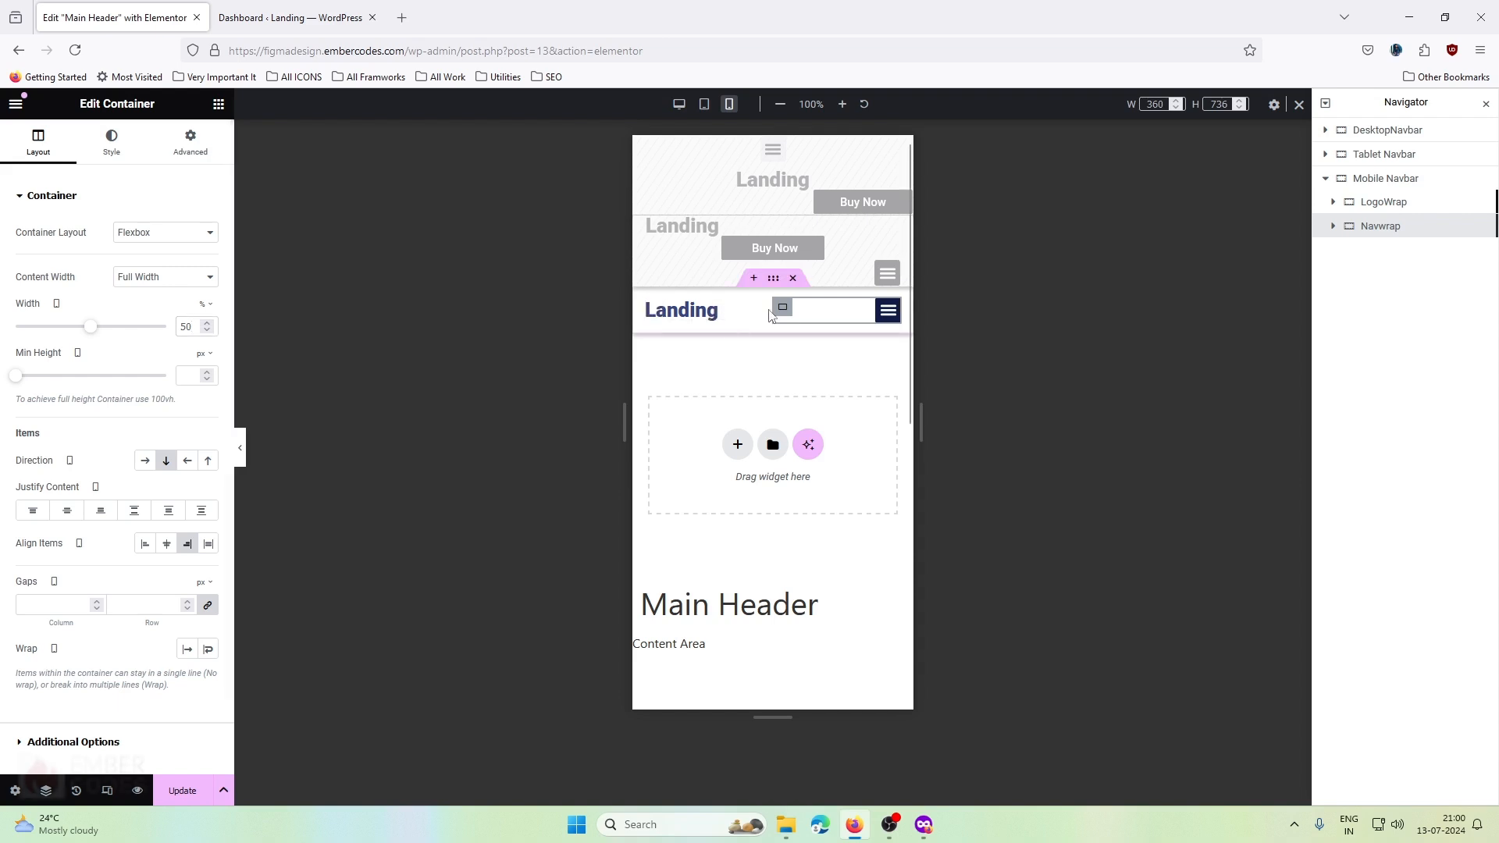
{"action": "left_click_drag", "start_coordinate": [736, 310], "coordinate": [765, 334]}
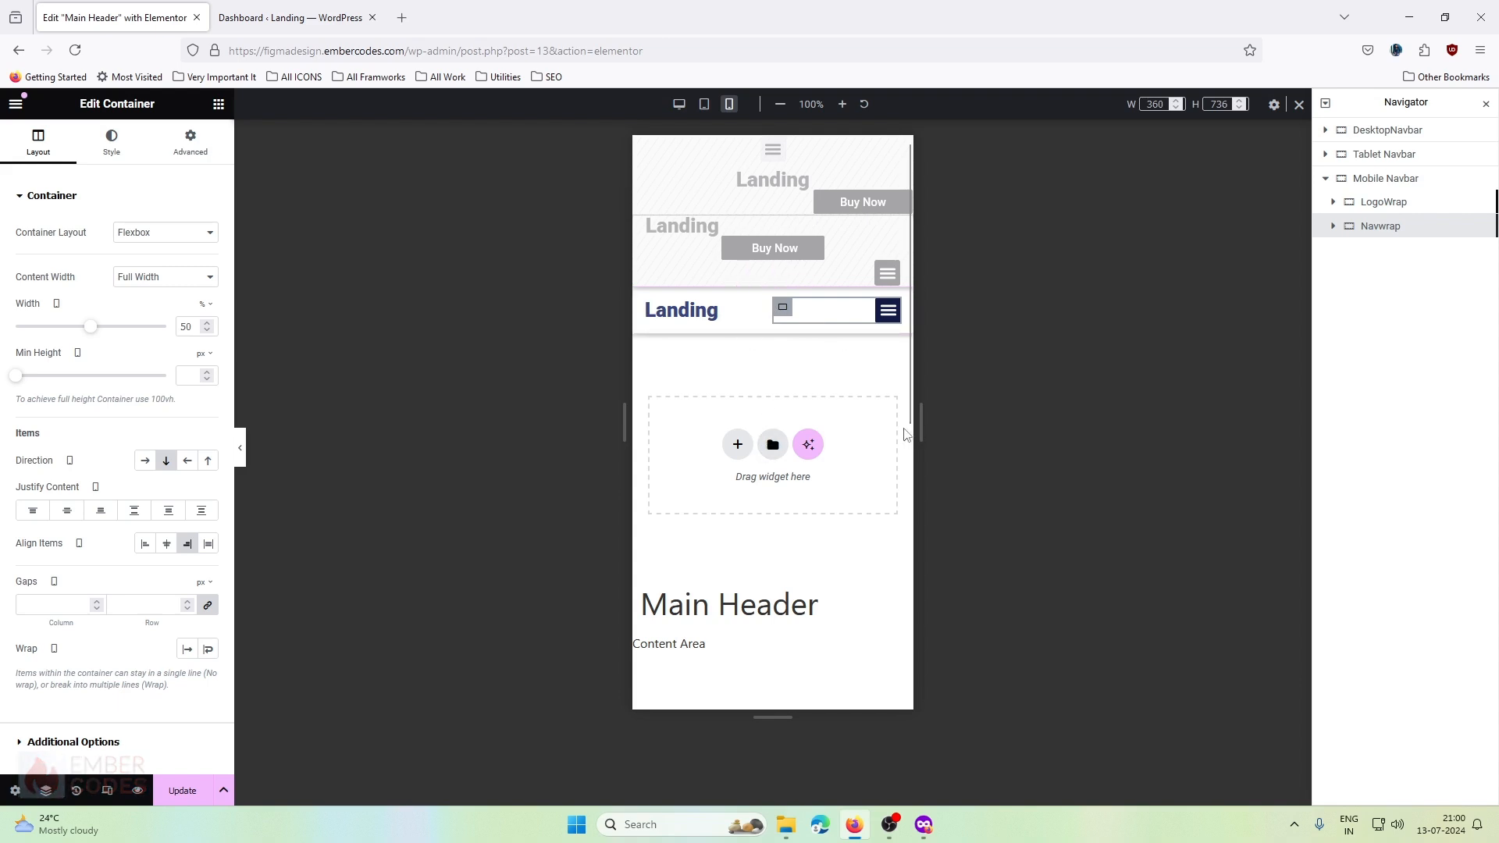
- Narrow the mobile preview to 320 px and set both the Navwrap and LogoWrap container widths in the Mobile Navbar to 48%
{"action": "left_click_drag", "start_coordinate": [922, 427], "coordinate": [905, 423]}
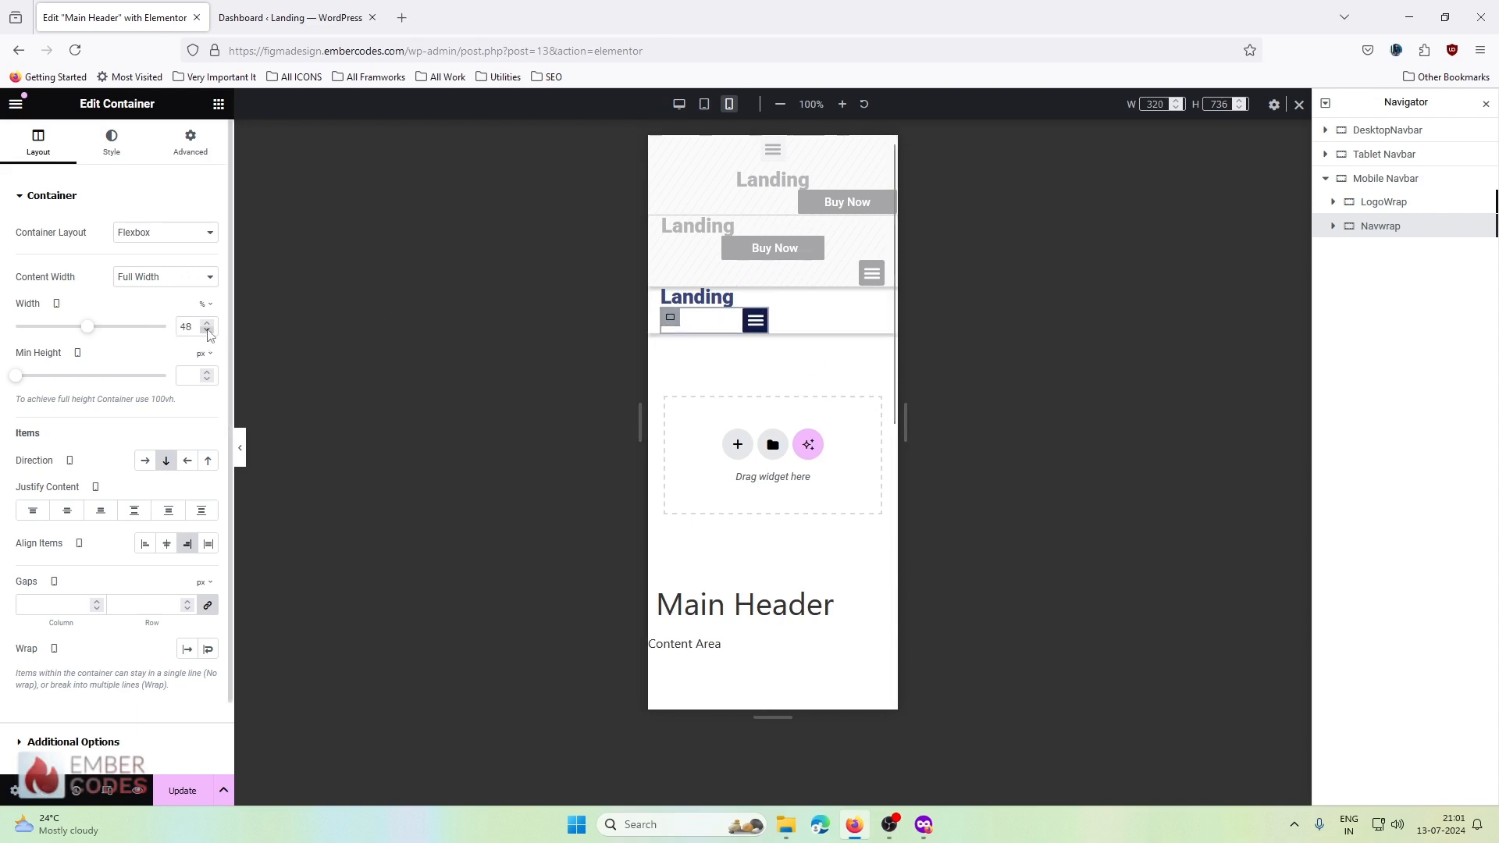
{"action": "left_click", "coordinate": [748, 305]}
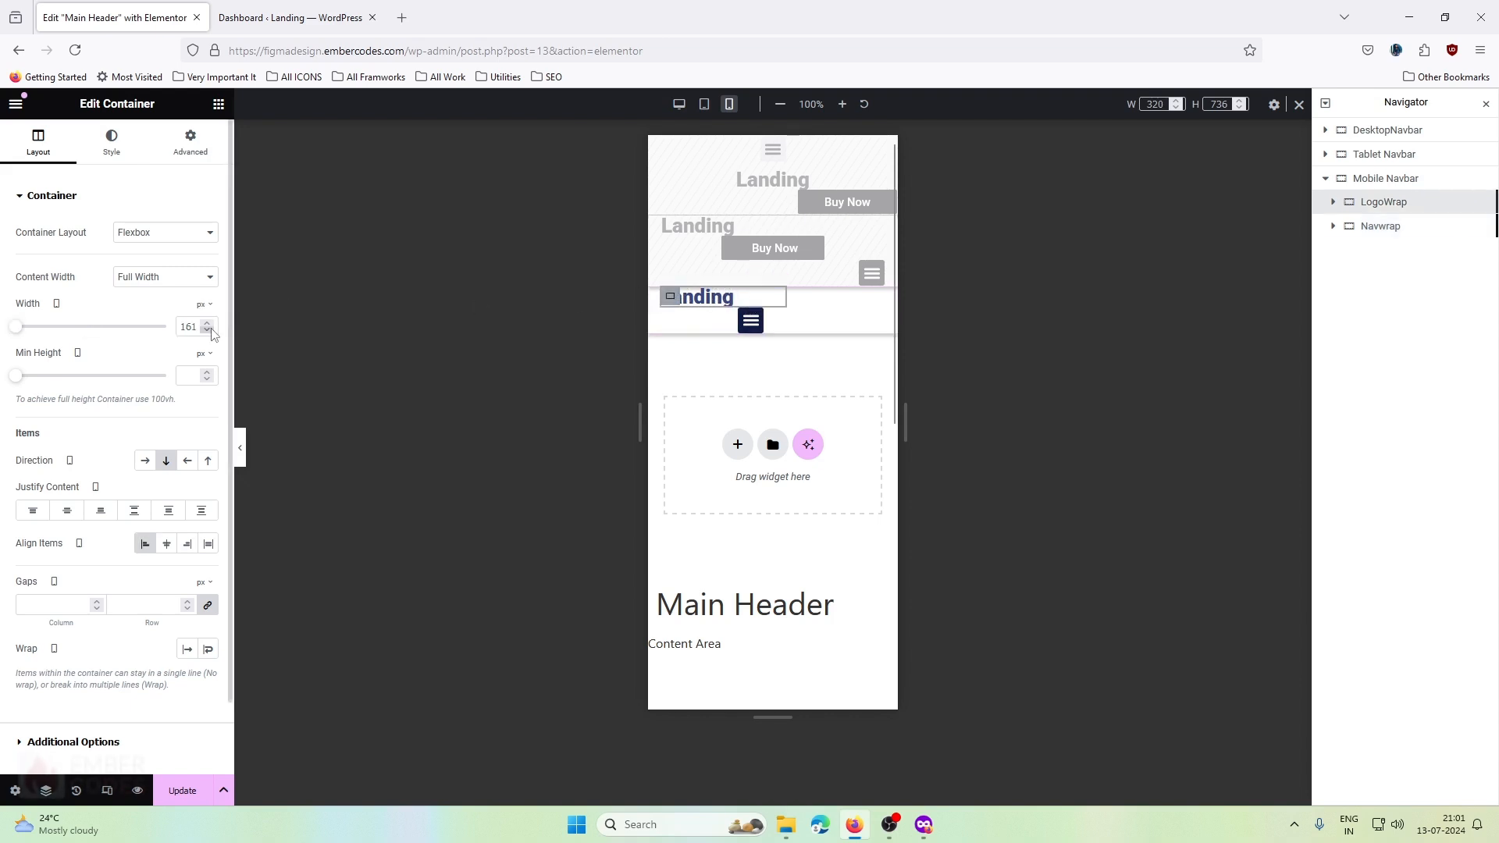
{"action": "type", "text": "50%"}
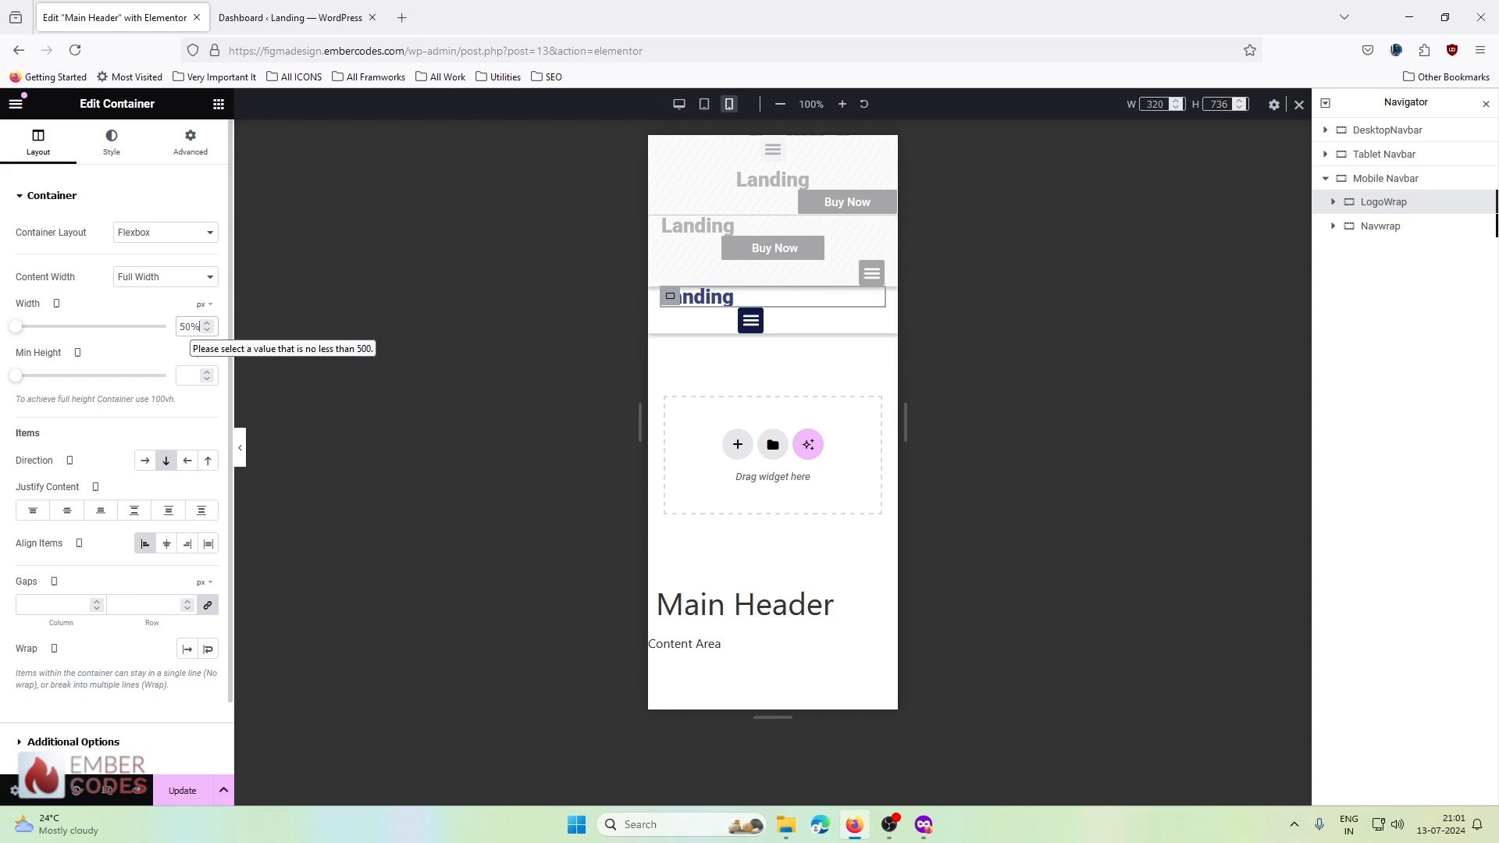
{"action": "key", "text": "BackSpace"}
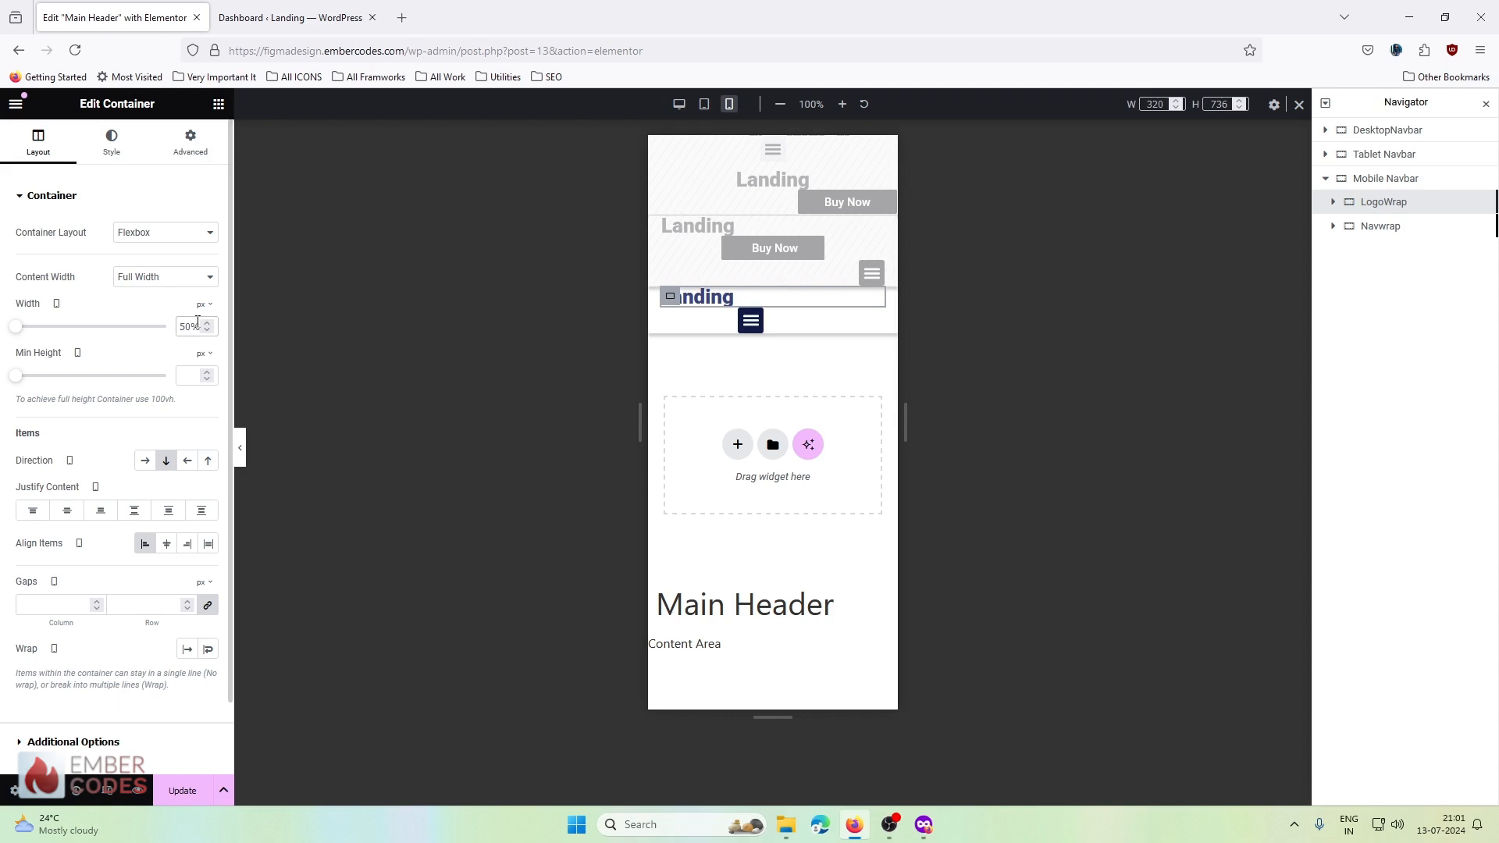
{"action": "left_click", "coordinate": [206, 305]}
{"action": "left_click", "coordinate": [203, 332]}
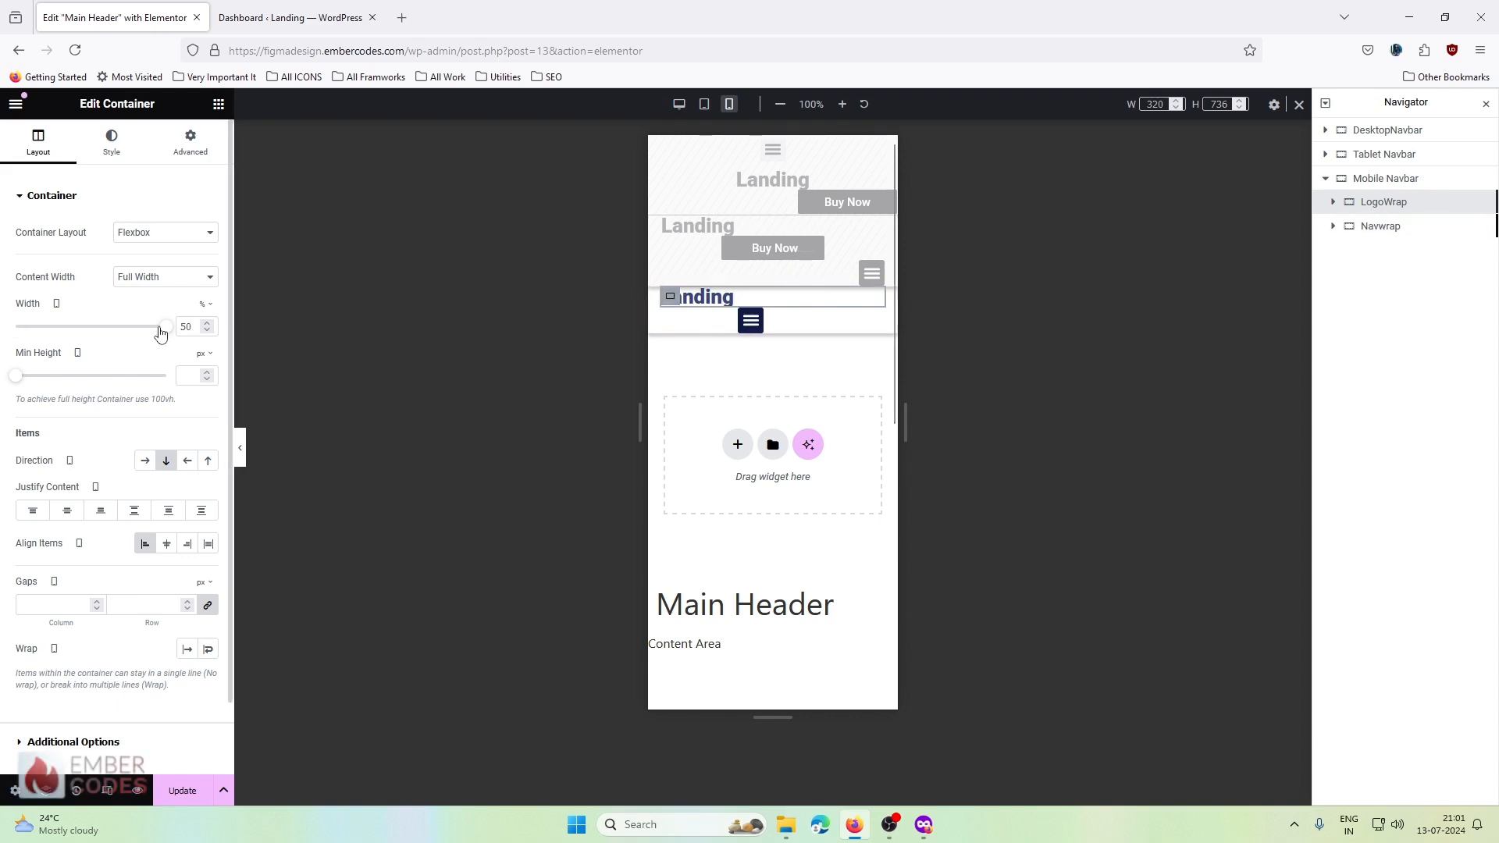
{"action": "left_click", "coordinate": [207, 331]}
{"action": "left_click", "coordinate": [207, 331]}
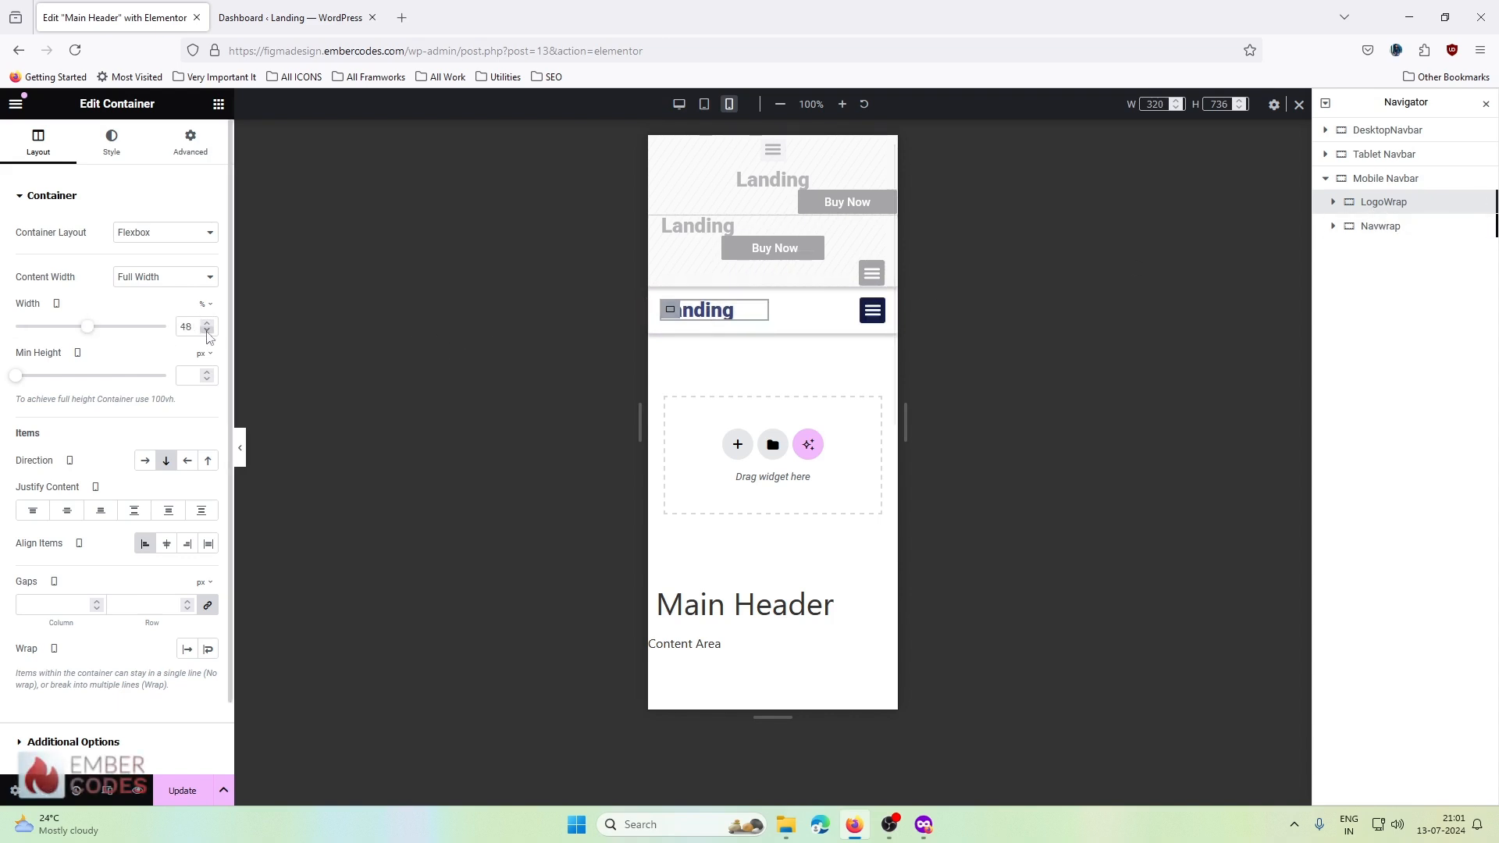
- Check the Mobile Navbar at preview widths from 320 to 767 px, and the header in tablet view at 768 px
{"action": "left_click_drag", "start_coordinate": [894, 398], "coordinate": [1367, 434]}
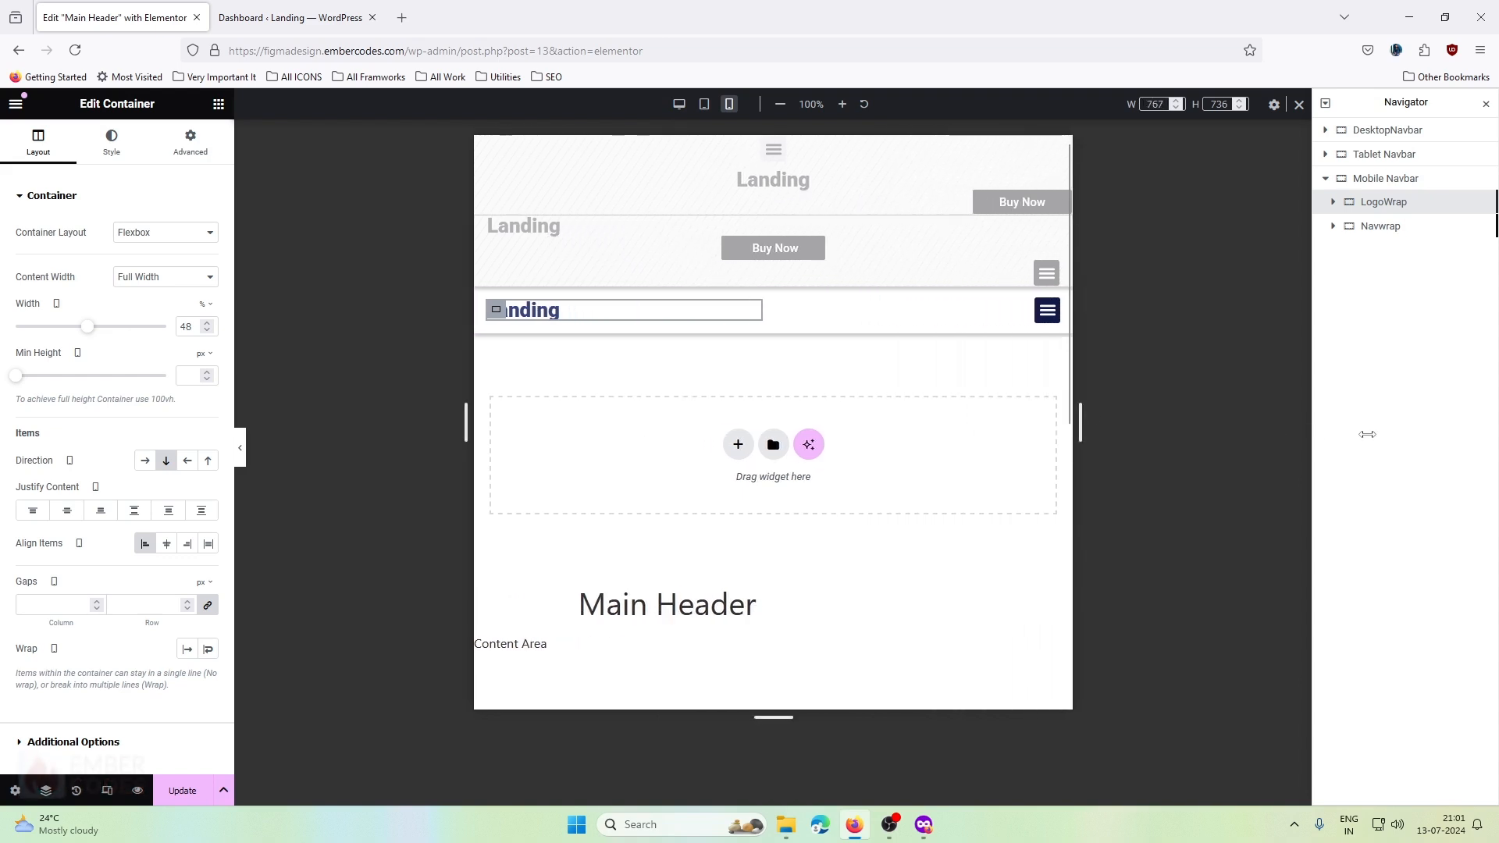
{"action": "left_click_drag", "start_coordinate": [1267, 431], "coordinate": [1132, 434]}
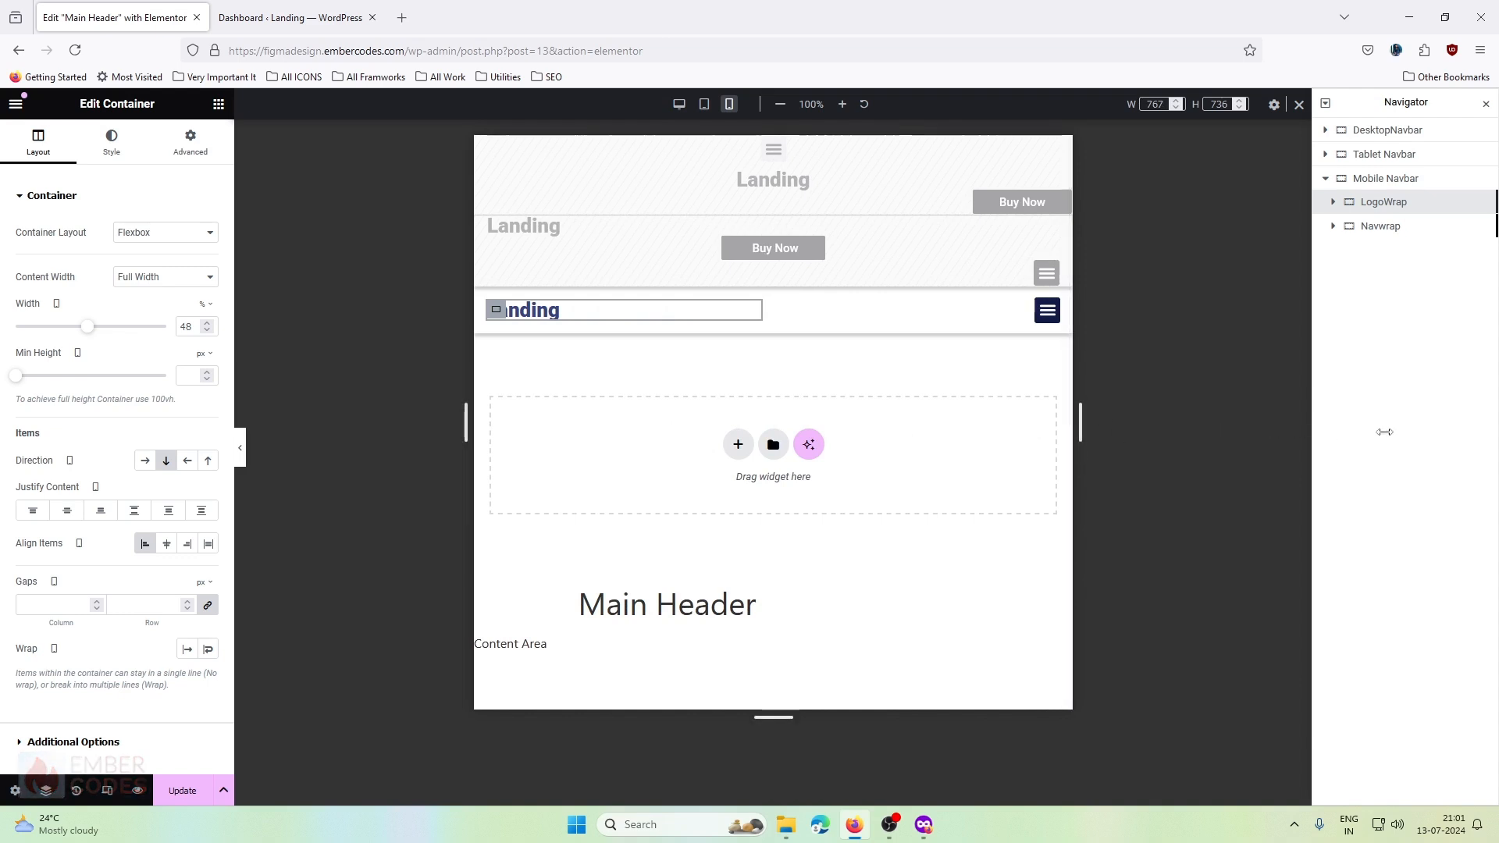
{"action": "left_click_drag", "start_coordinate": [1081, 422], "coordinate": [623, 417]}
{"action": "left_click", "coordinate": [730, 104]}
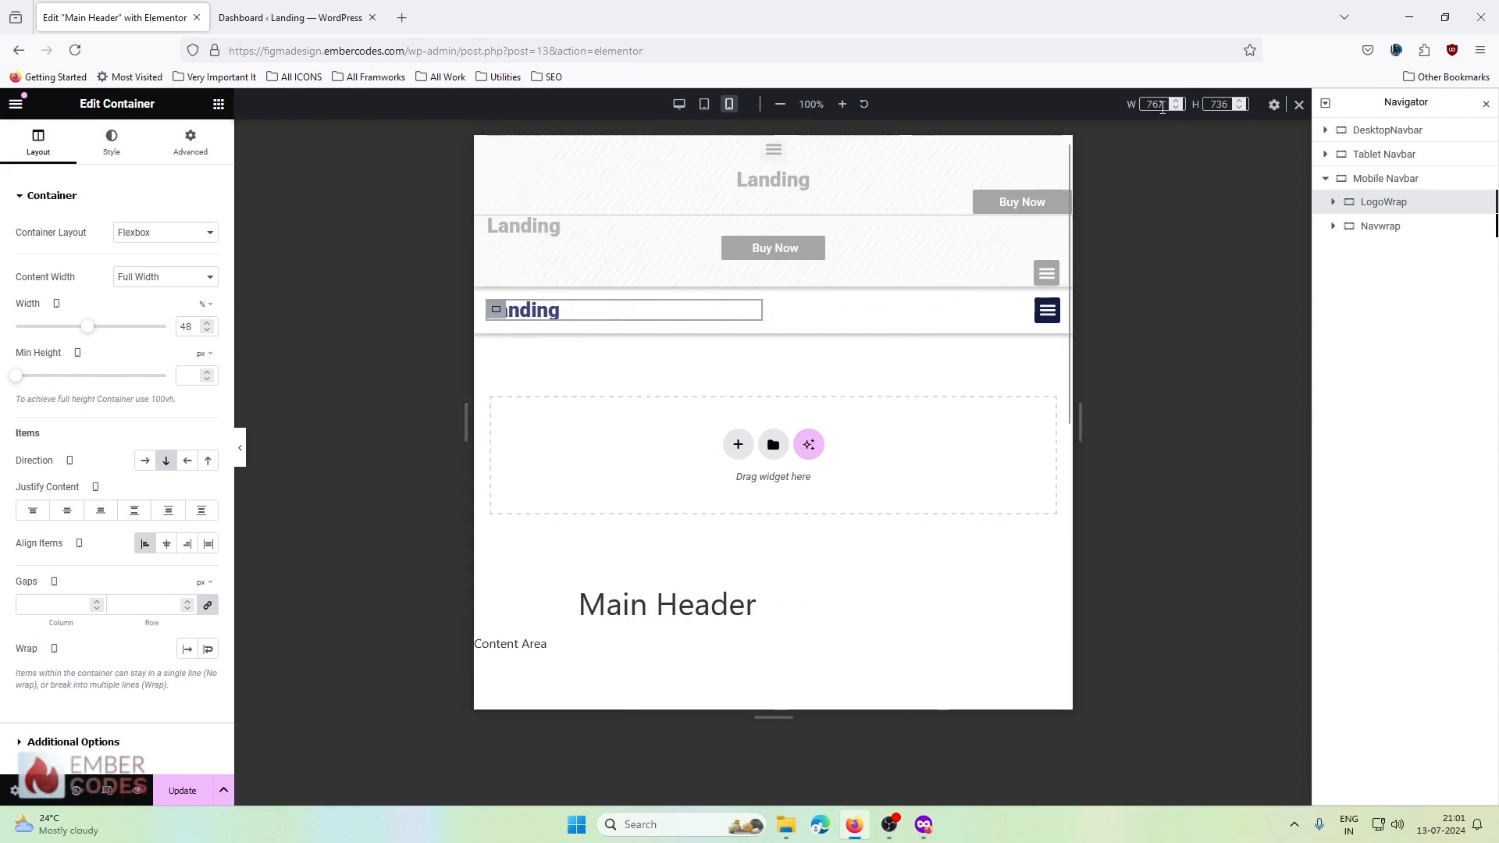
{"action": "left_click_drag", "start_coordinate": [1080, 426], "coordinate": [693, 416]}
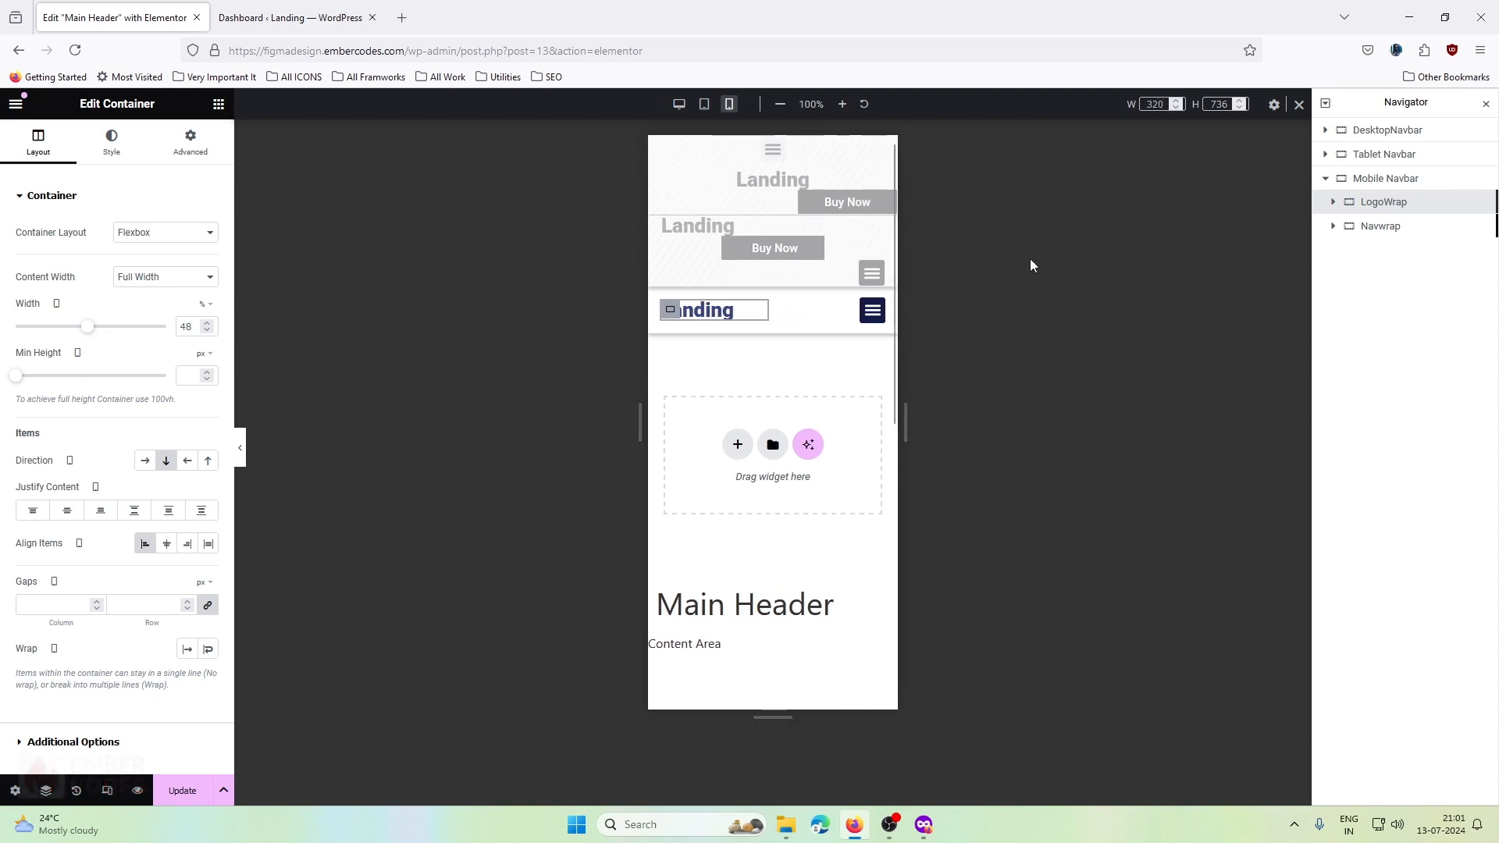
{"action": "left_click_drag", "start_coordinate": [904, 422], "coordinate": [555, 432]}
{"action": "left_click", "coordinate": [704, 104]}
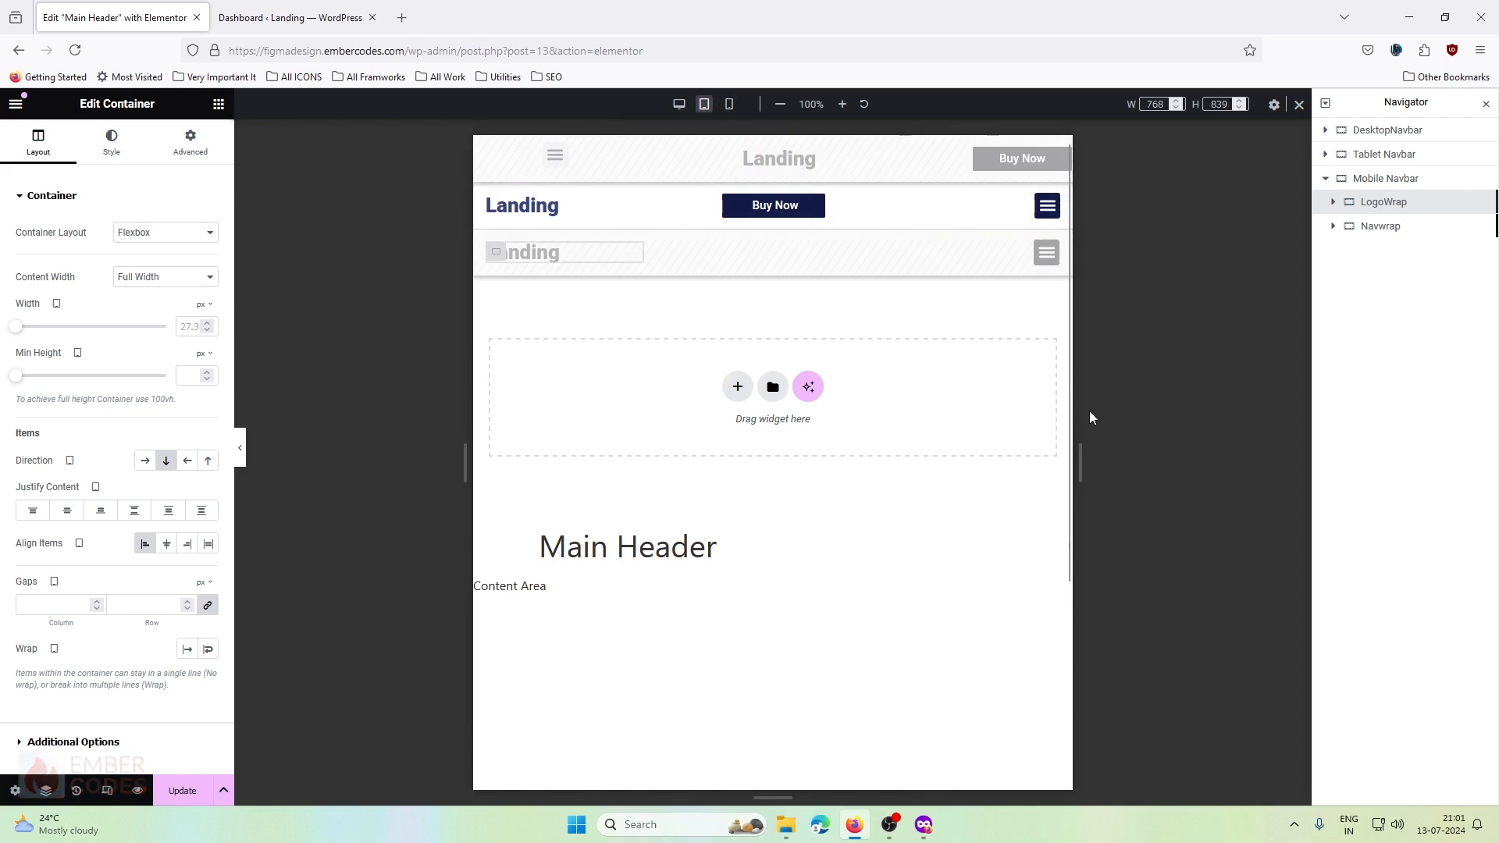
{"action": "left_click_drag", "start_coordinate": [783, 428], "coordinate": [476, 449]}
- Update the Main Header and view the live landing page in the private browser window at iPad and iPhone 5/SE sizes
{"action": "left_click", "coordinate": [177, 802]}
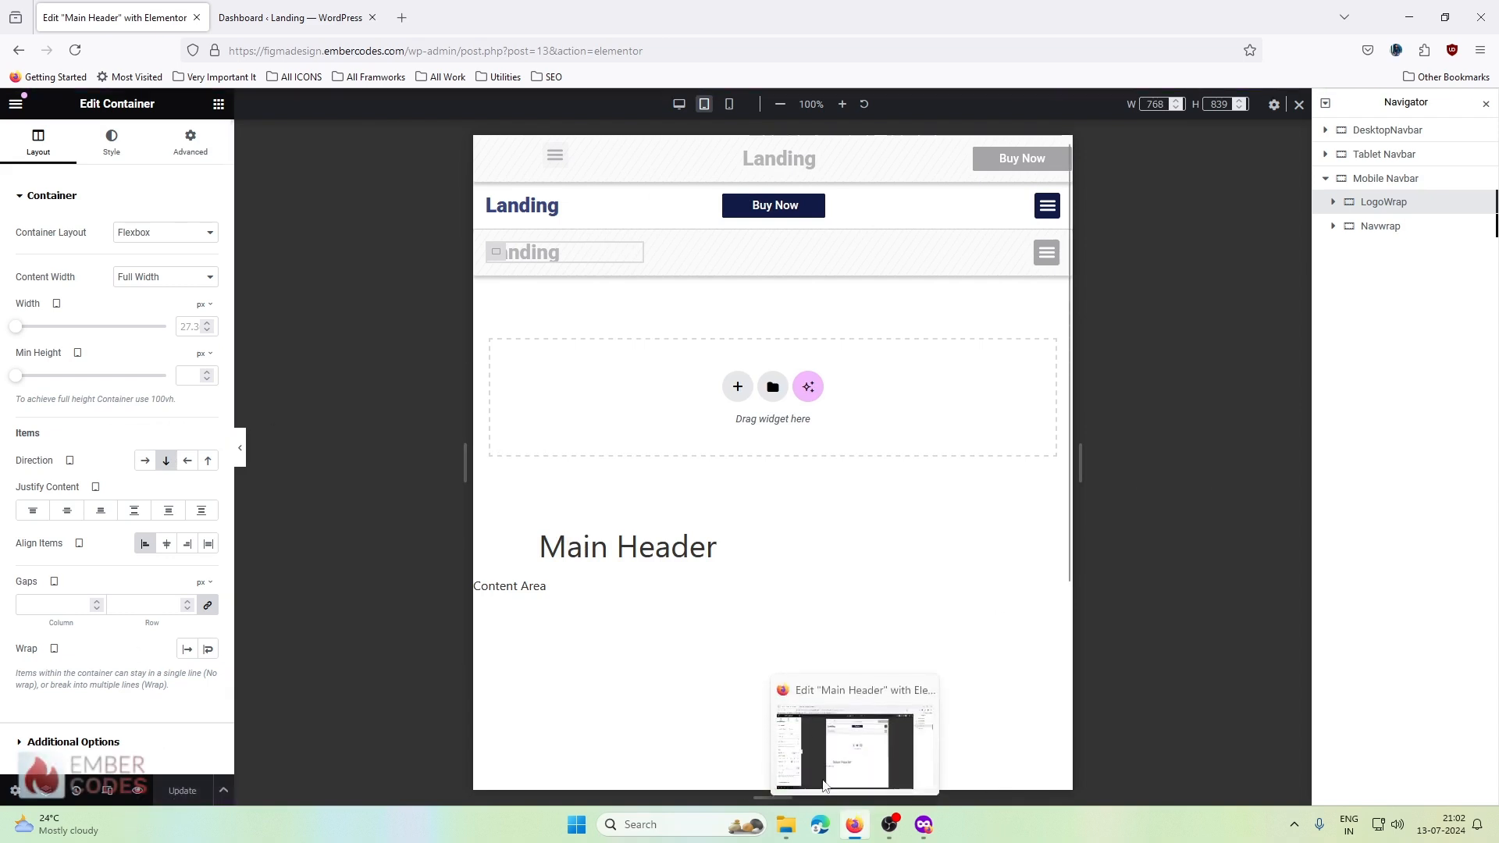
{"action": "left_click", "coordinate": [924, 825]}
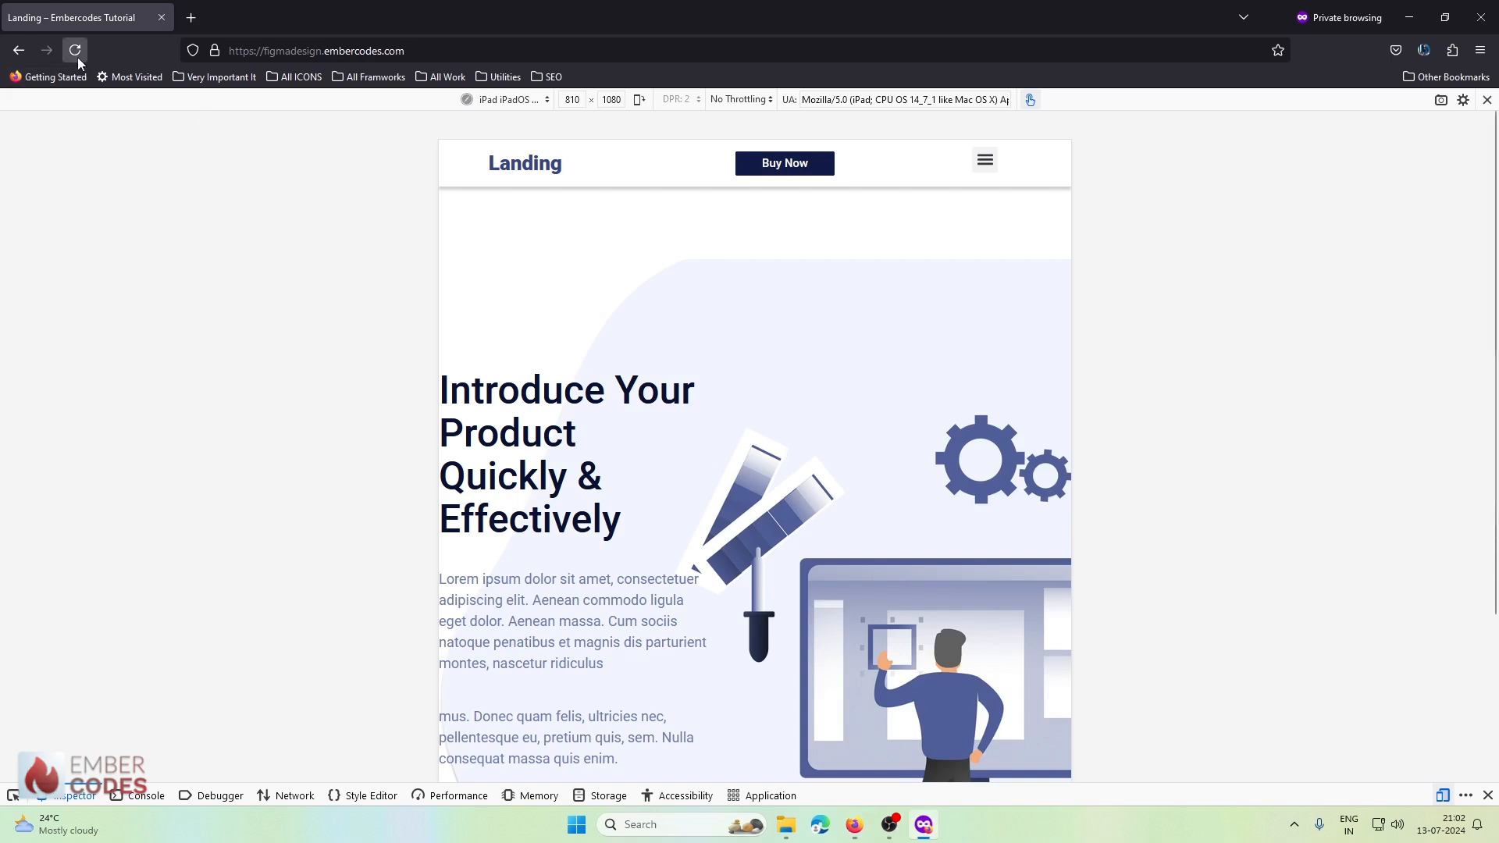
{"action": "left_click_drag", "start_coordinate": [1070, 385], "coordinate": [891, 360]}
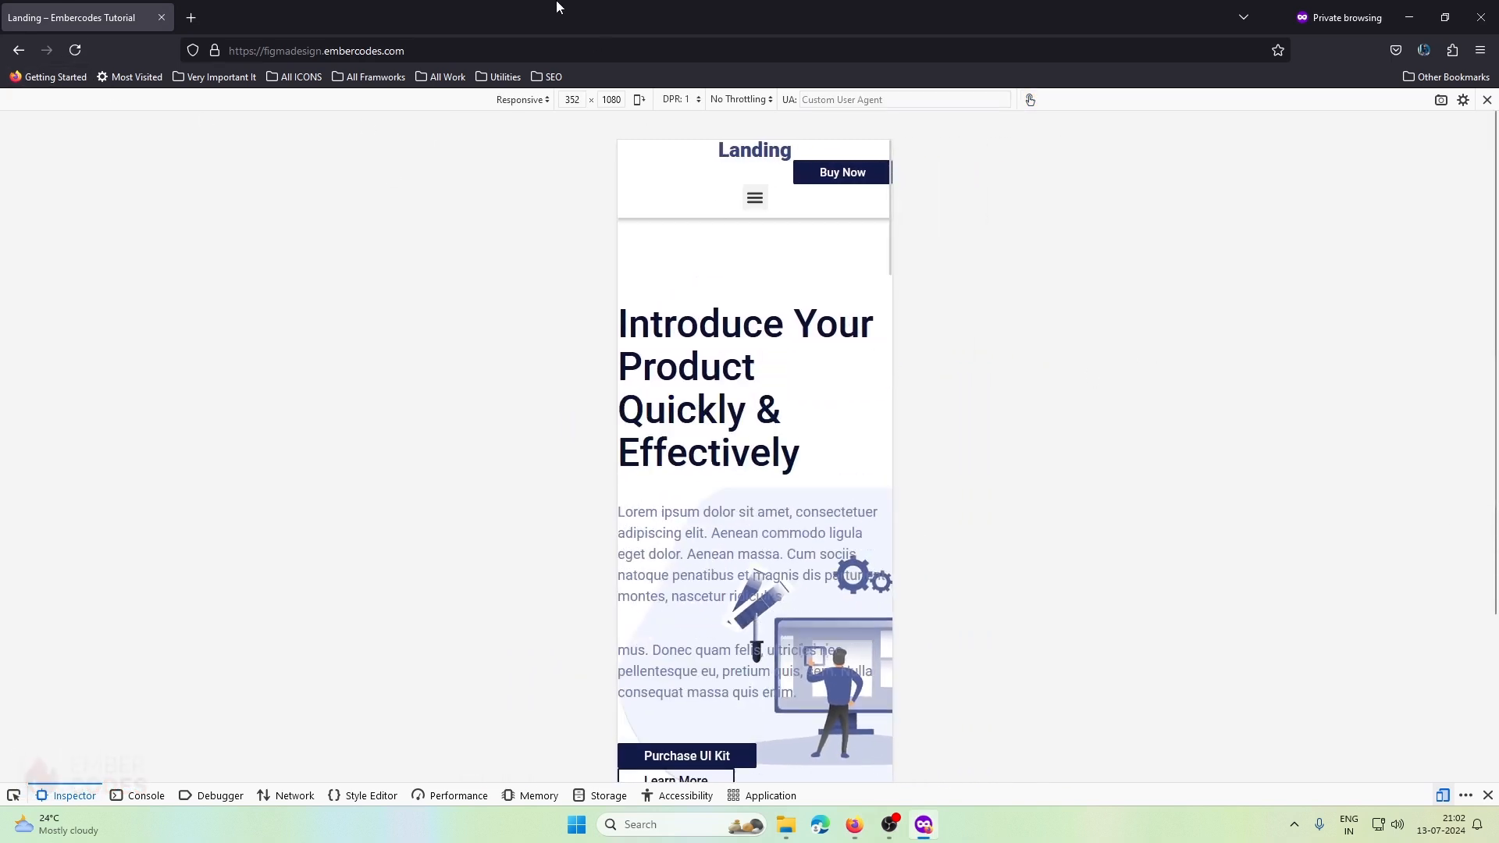
{"action": "left_click", "coordinate": [522, 99]}
{"action": "left_click", "coordinate": [544, 260]}
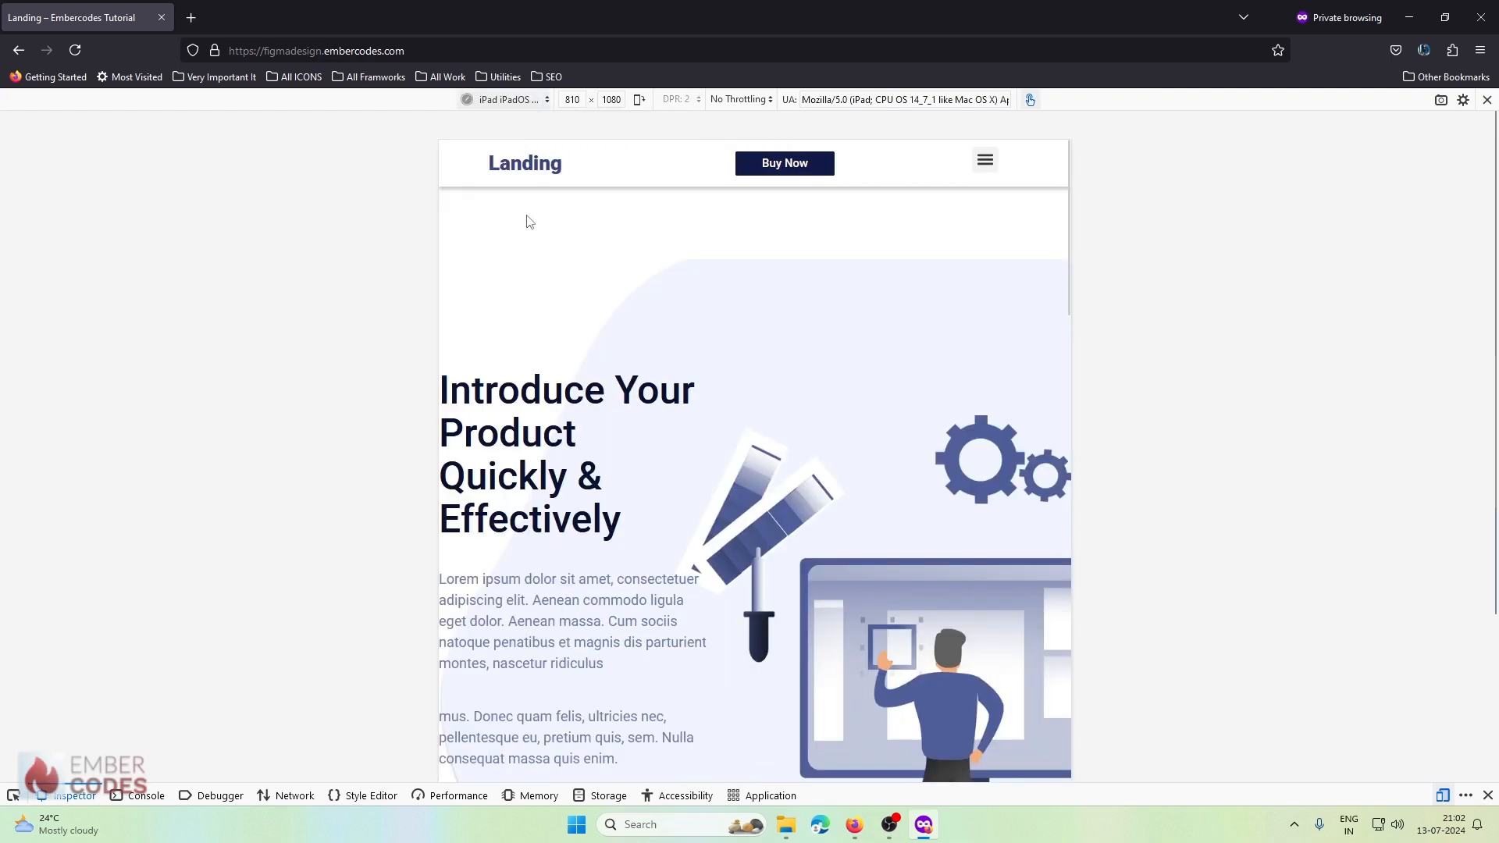
{"action": "left_click", "coordinate": [499, 99]}
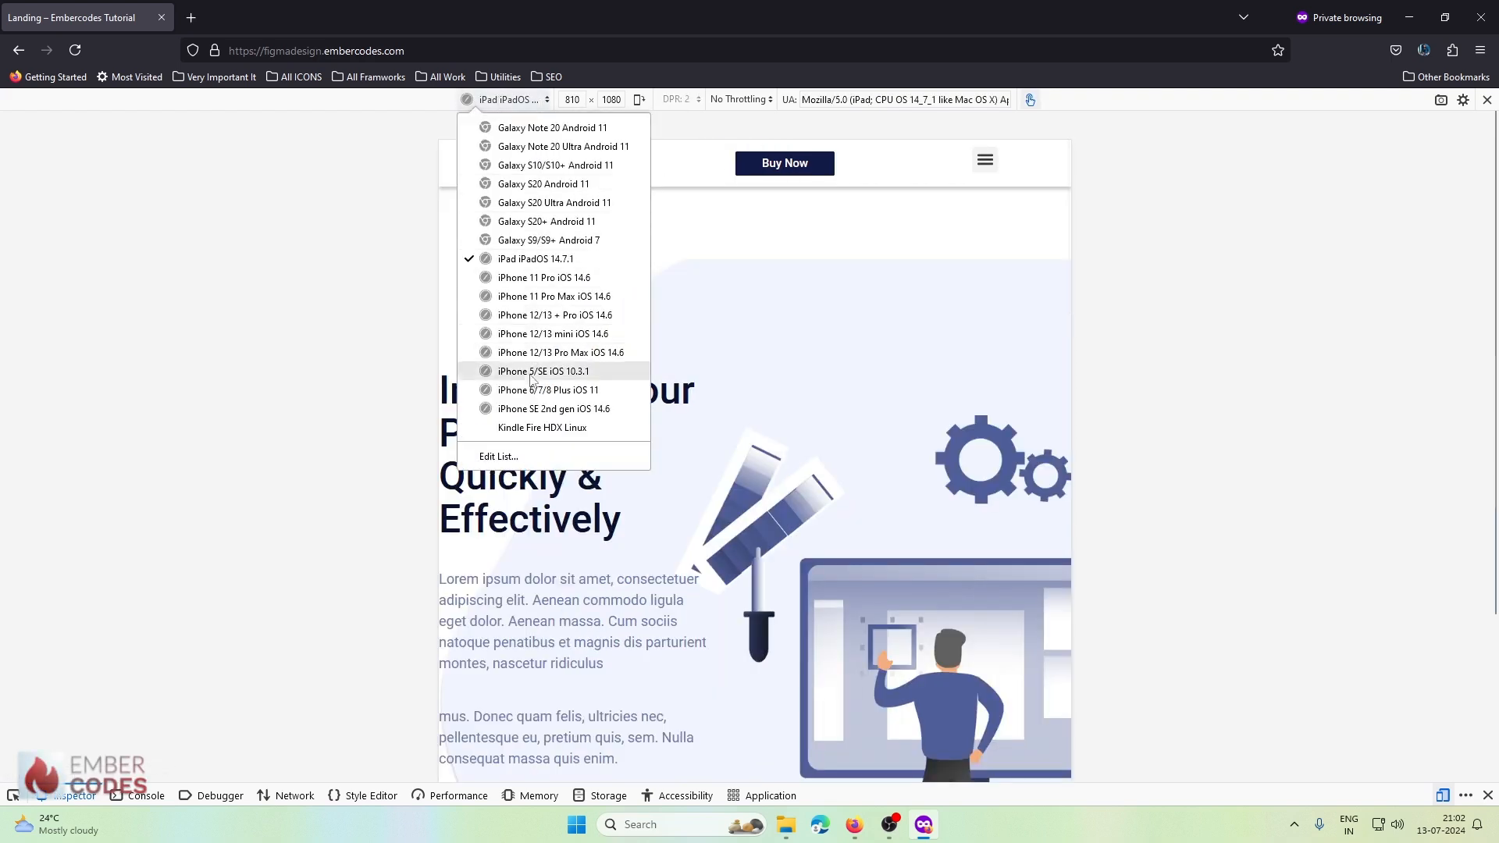
{"action": "left_click", "coordinate": [538, 372]}
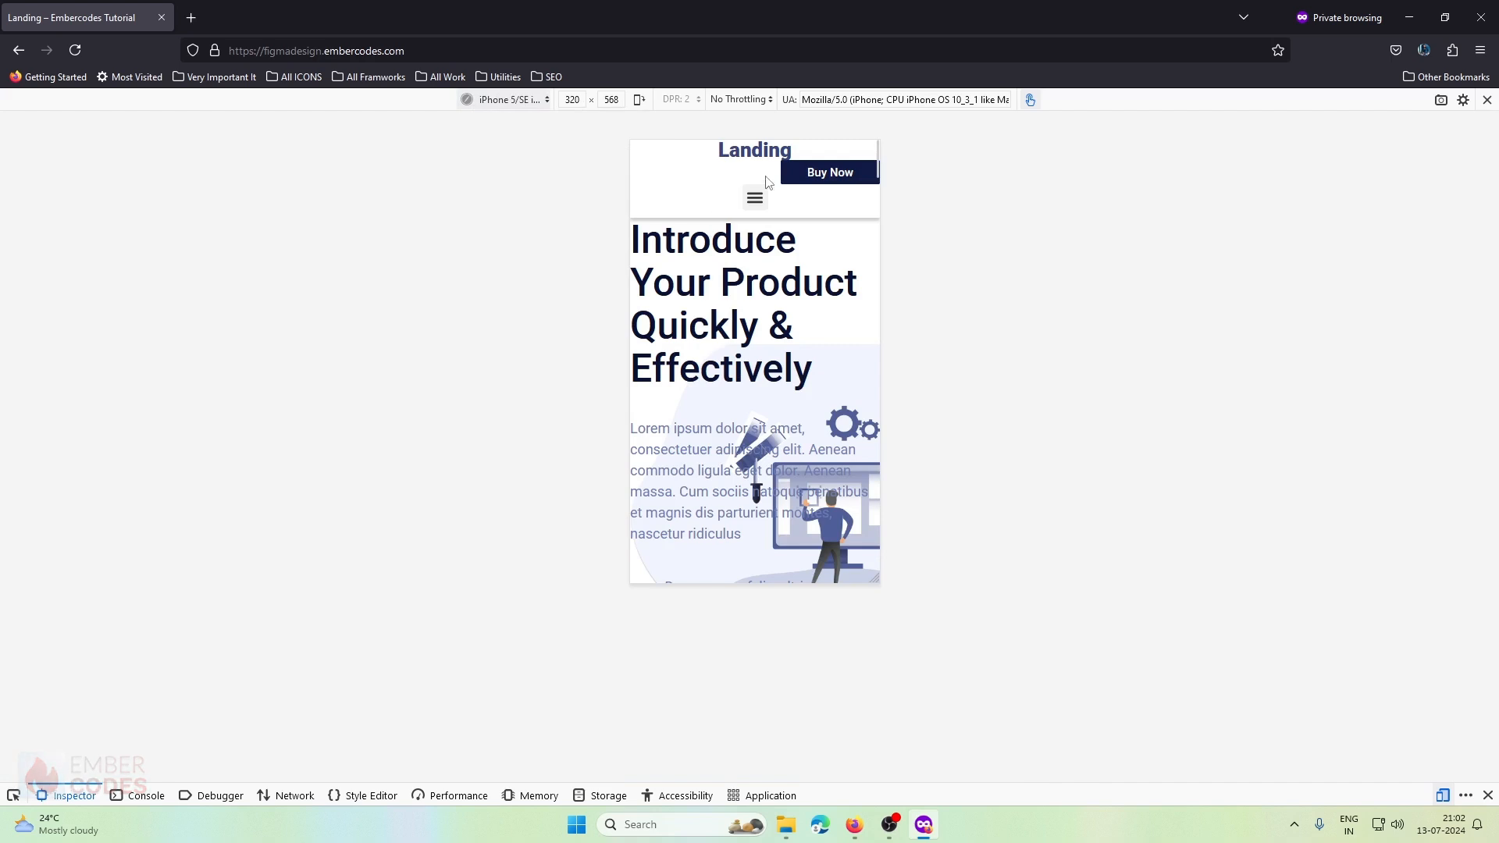
- Reload the live page at iPhone 5/SE size and test opening and closing the hamburger menu
{"action": "left_click", "coordinate": [84, 50]}
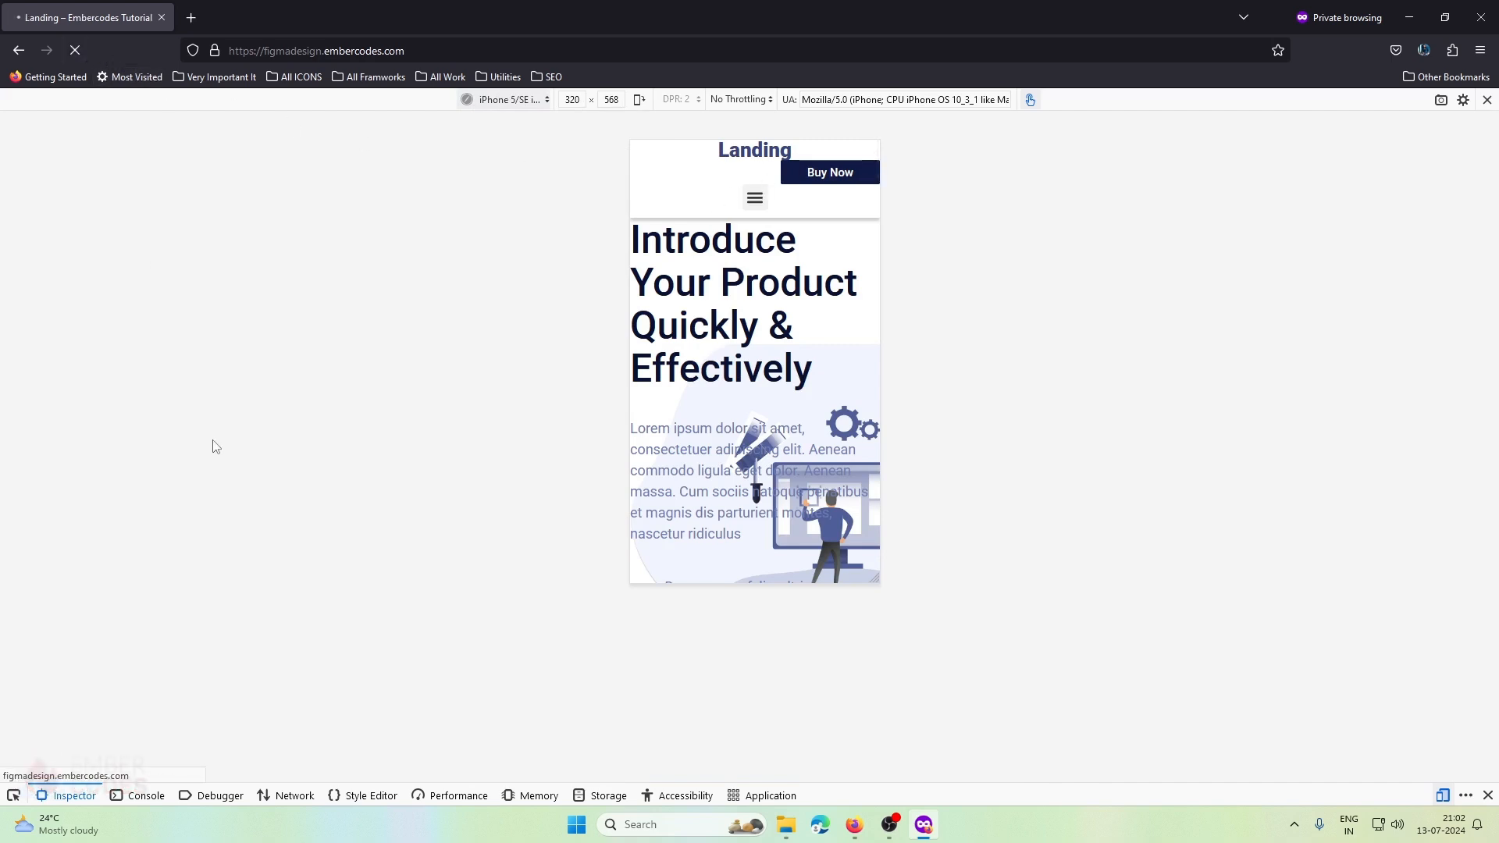
{"action": "left_click", "coordinate": [854, 163]}
{"action": "left_click", "coordinate": [864, 167]}
{"action": "left_click", "coordinate": [862, 166]}
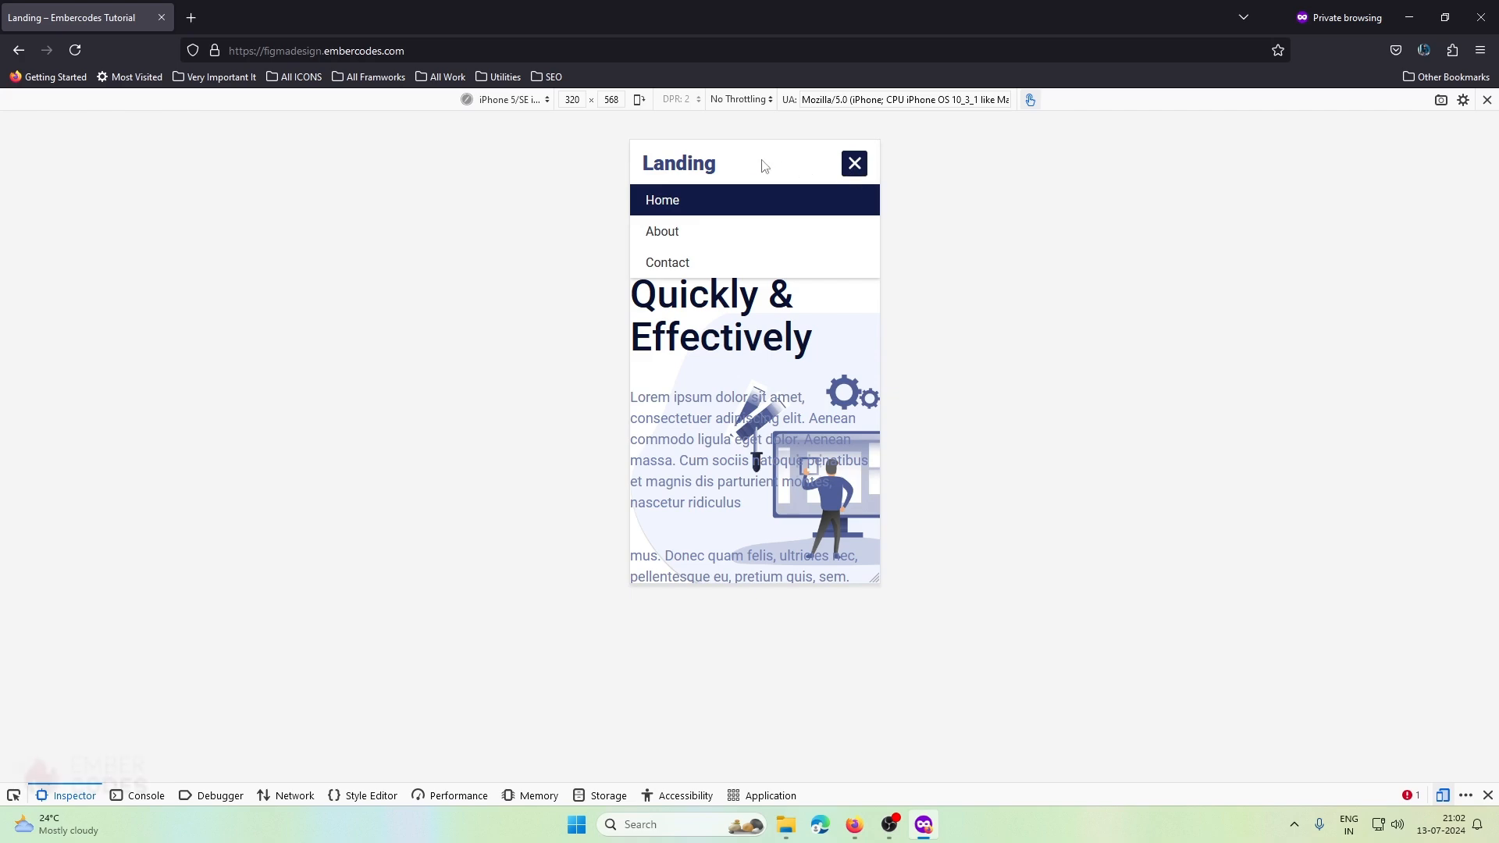
- Return to the Elementor editor's mobile view and set the Mobile Navbar's Landing heading font size to 20 px
{"action": "left_click", "coordinate": [854, 824]}
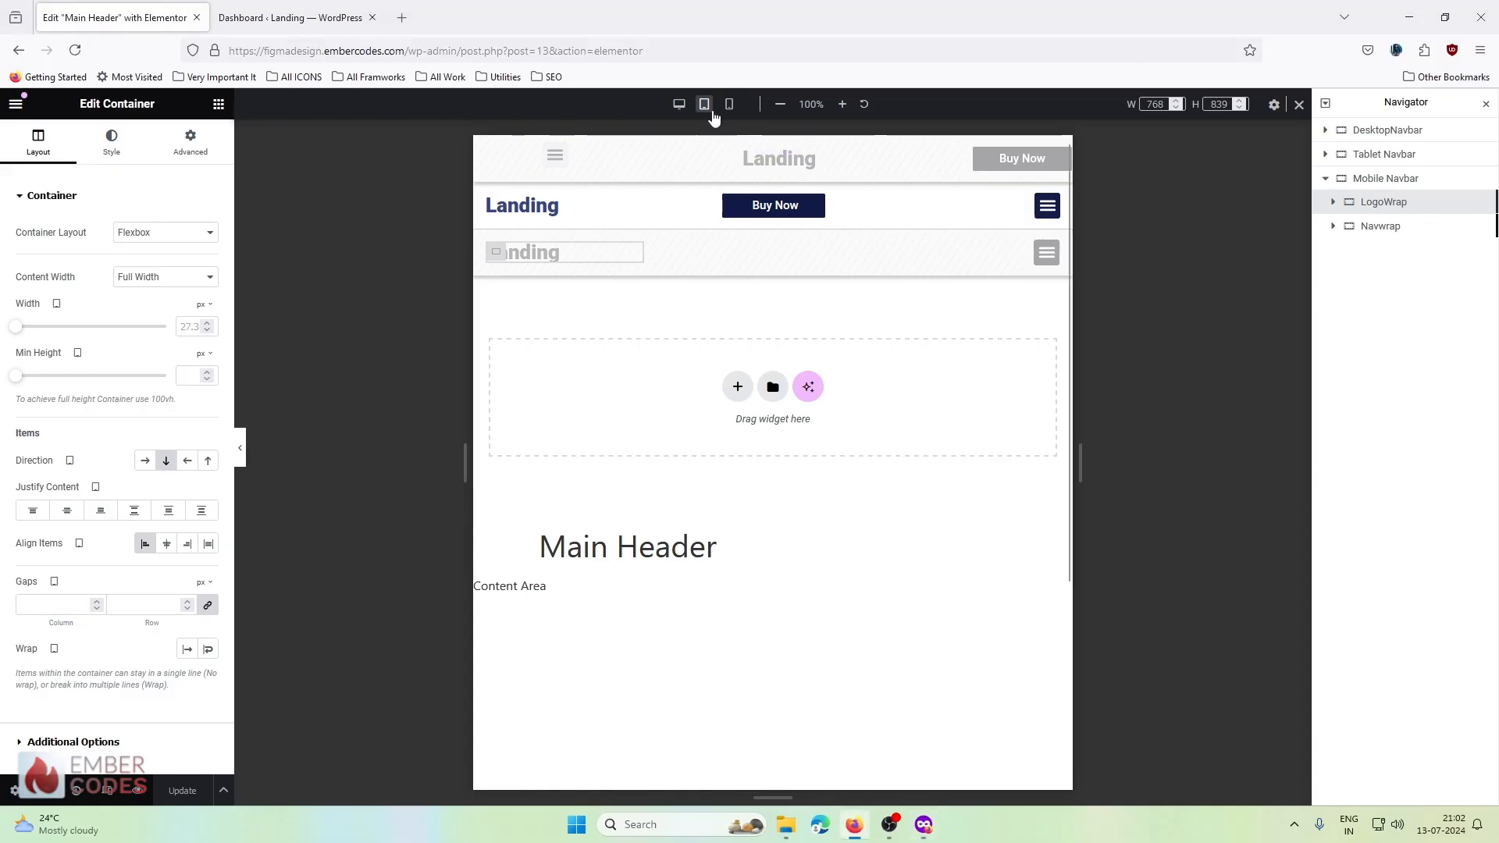
{"action": "left_click", "coordinate": [729, 104]}
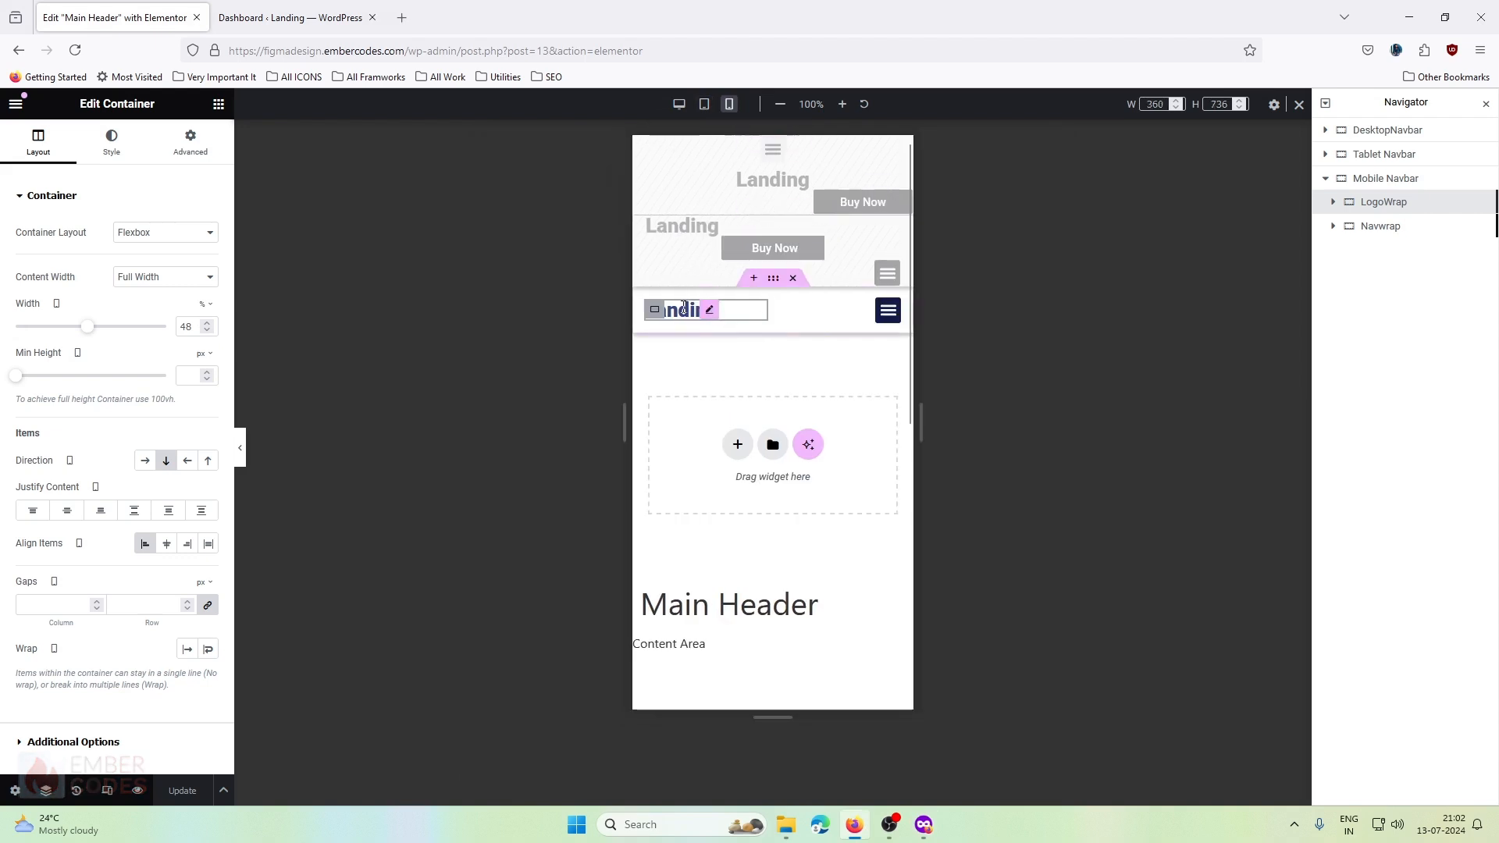
{"action": "left_click", "coordinate": [685, 308]}
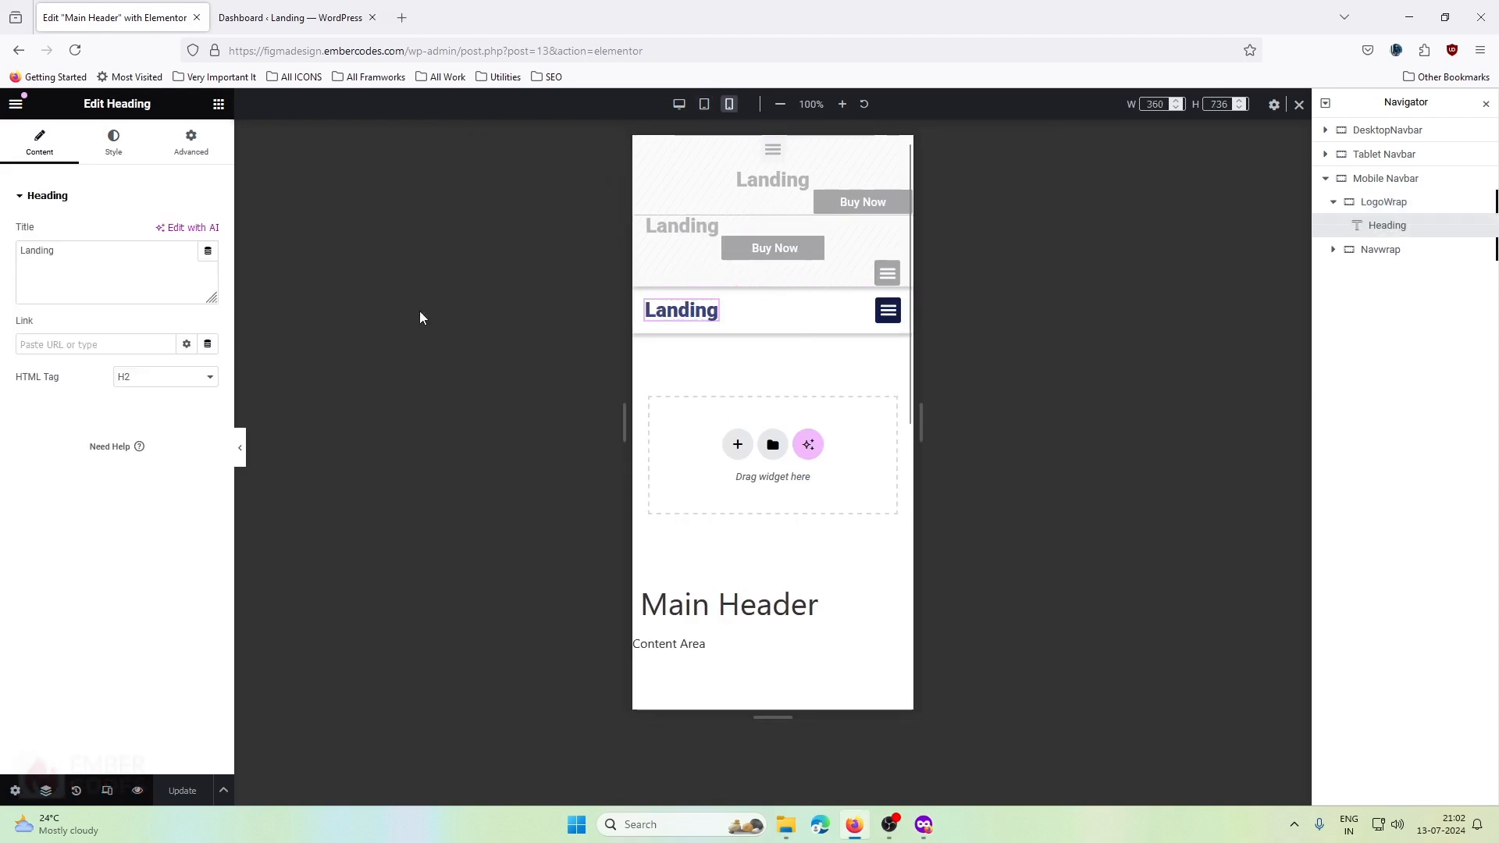
{"action": "left_click", "coordinate": [109, 148]}
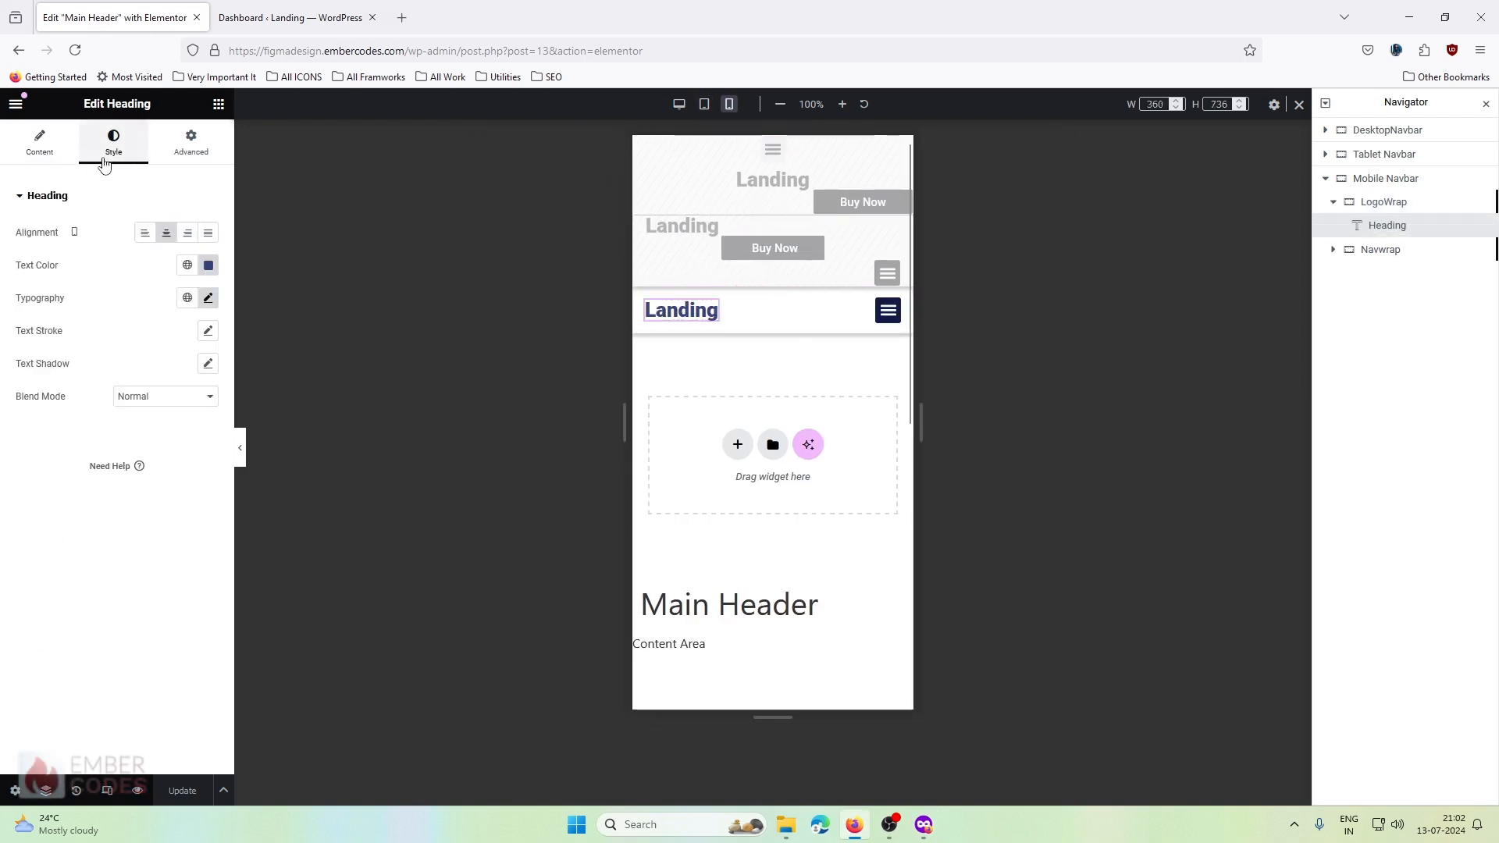
{"action": "left_click", "coordinate": [209, 300]}
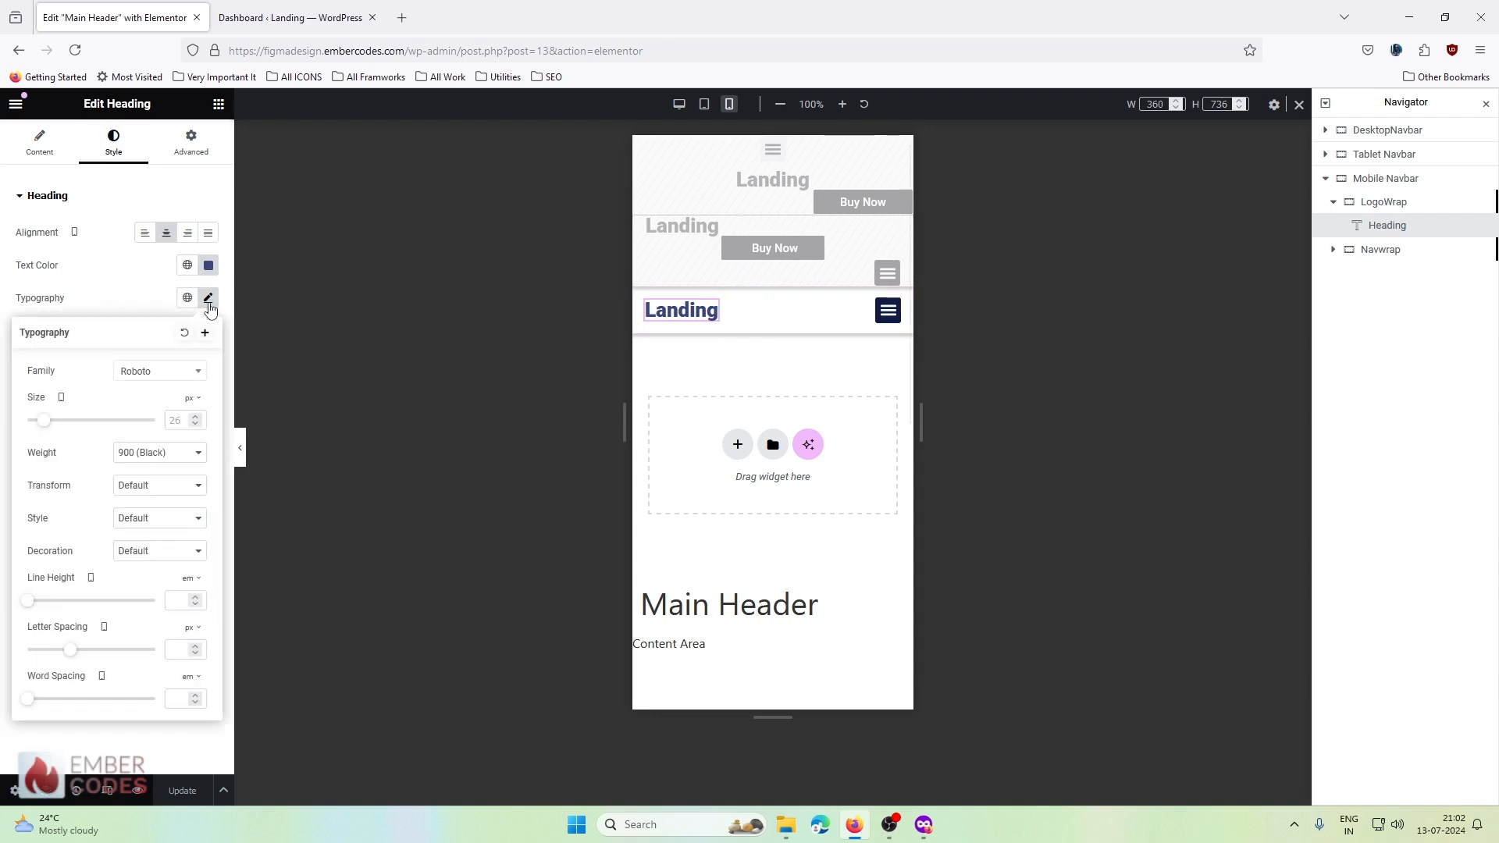
{"action": "left_click", "coordinate": [194, 426]}
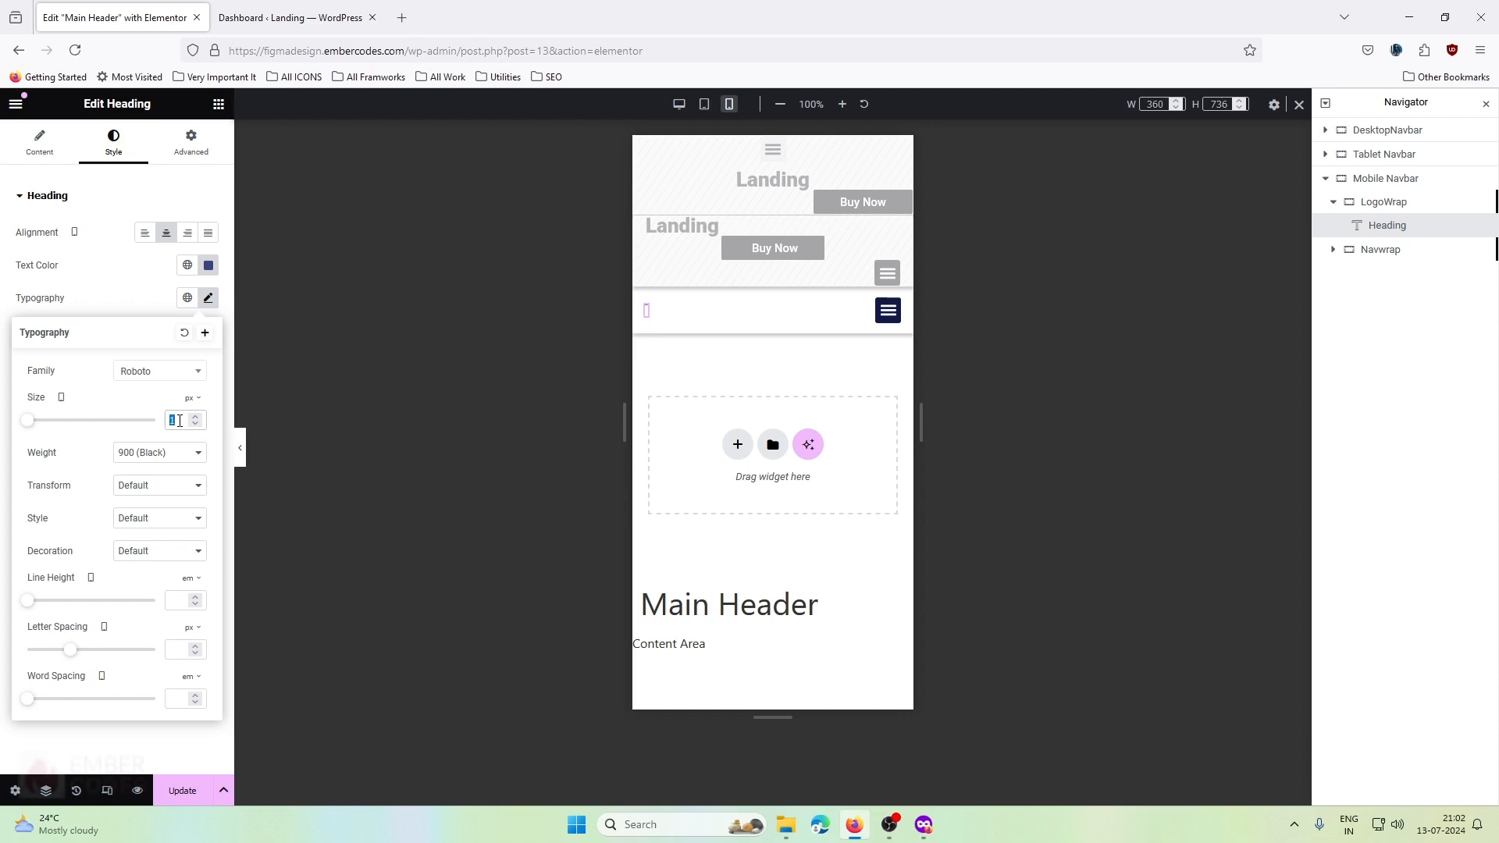
{"action": "type", "text": "20"}
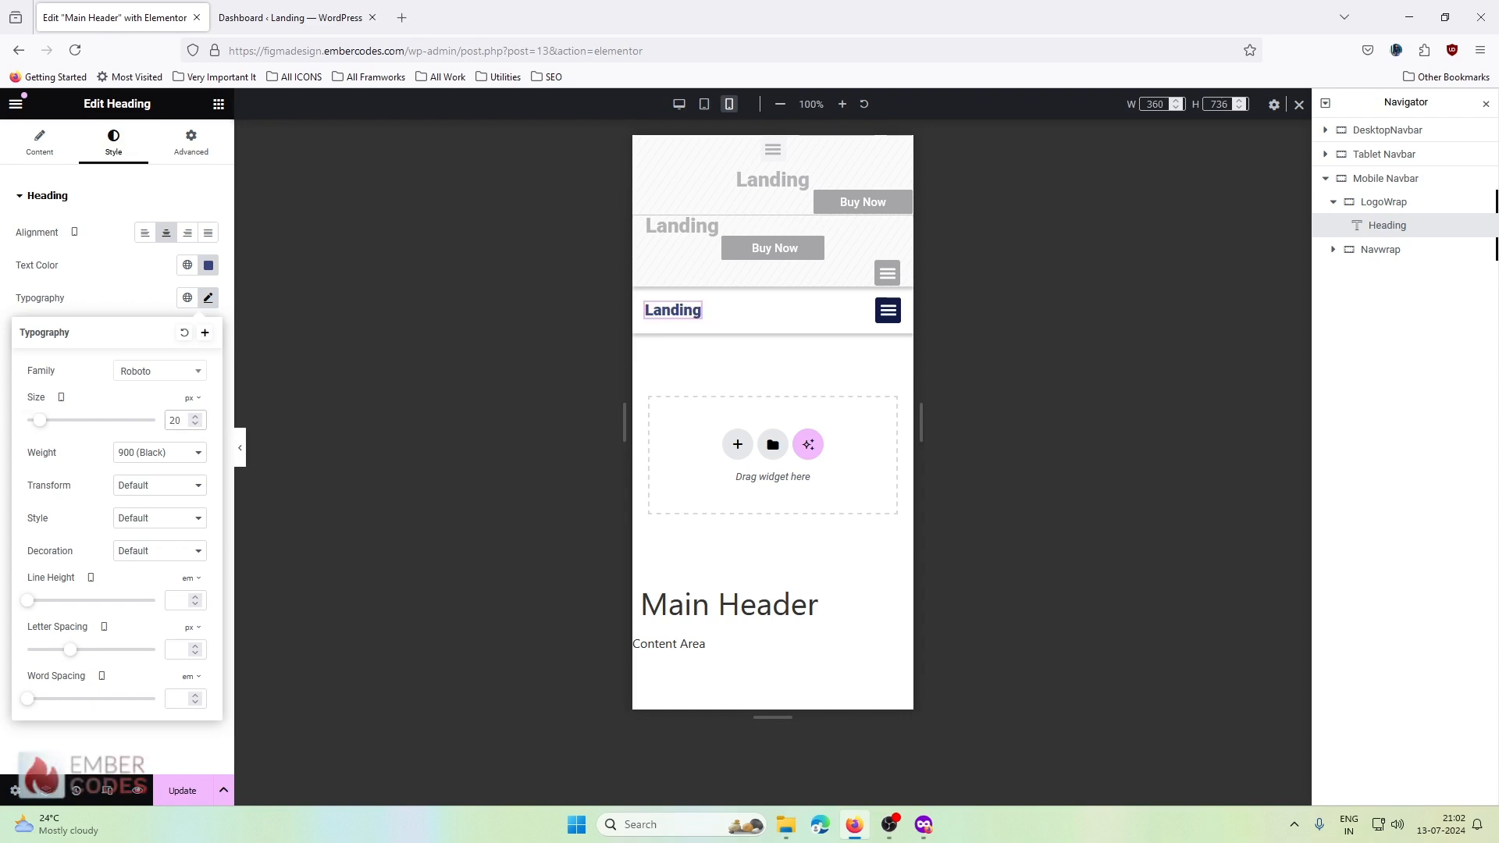
- Set the toggle button size of the Mobile Navbar's WordPress Menu to 18 in mobile view
{"action": "left_click", "coordinate": [885, 316]}
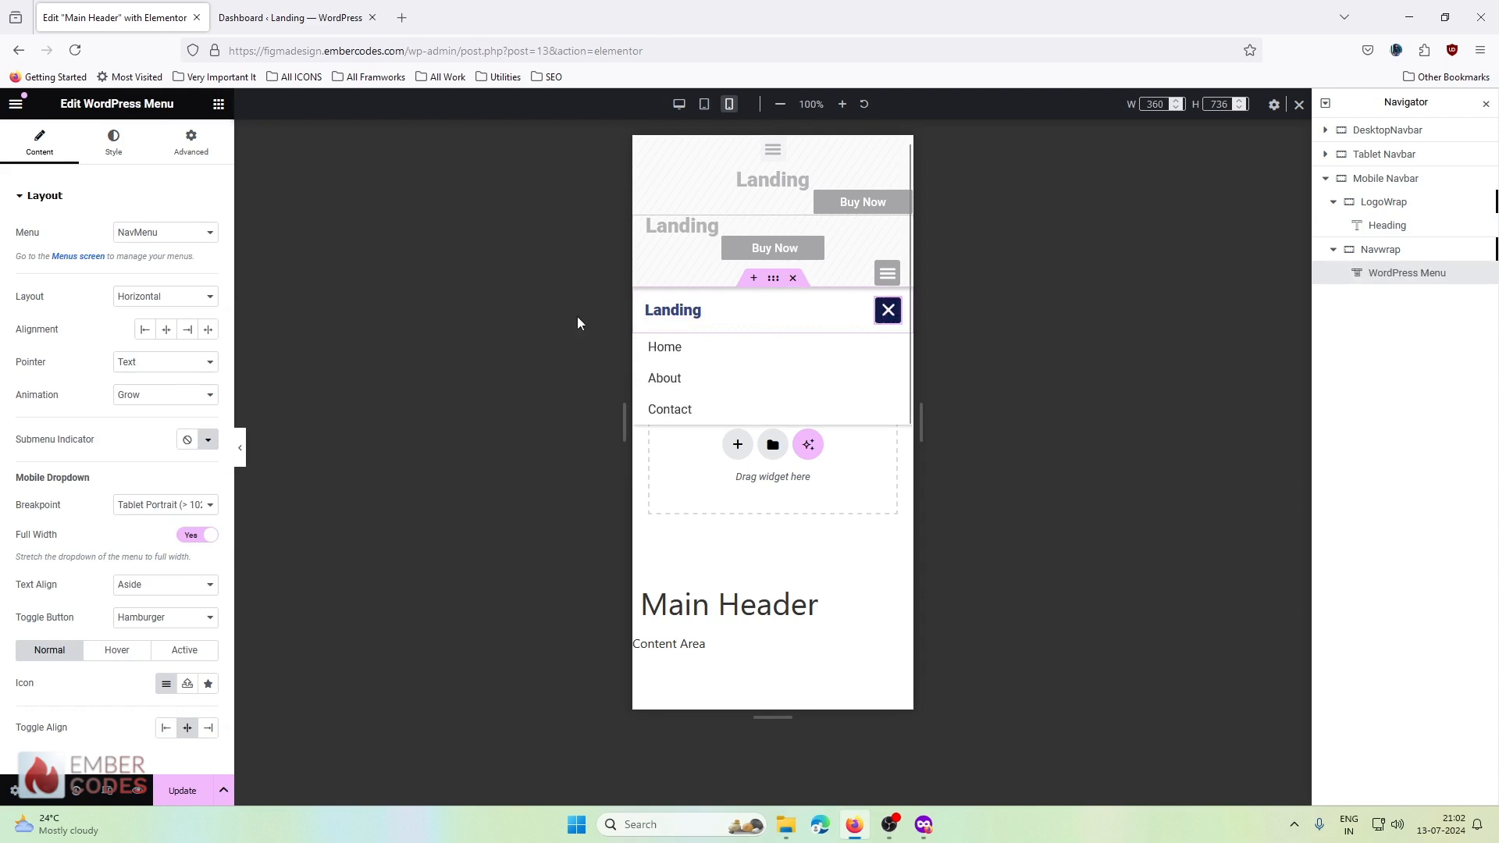
{"action": "left_click", "coordinate": [113, 143]}
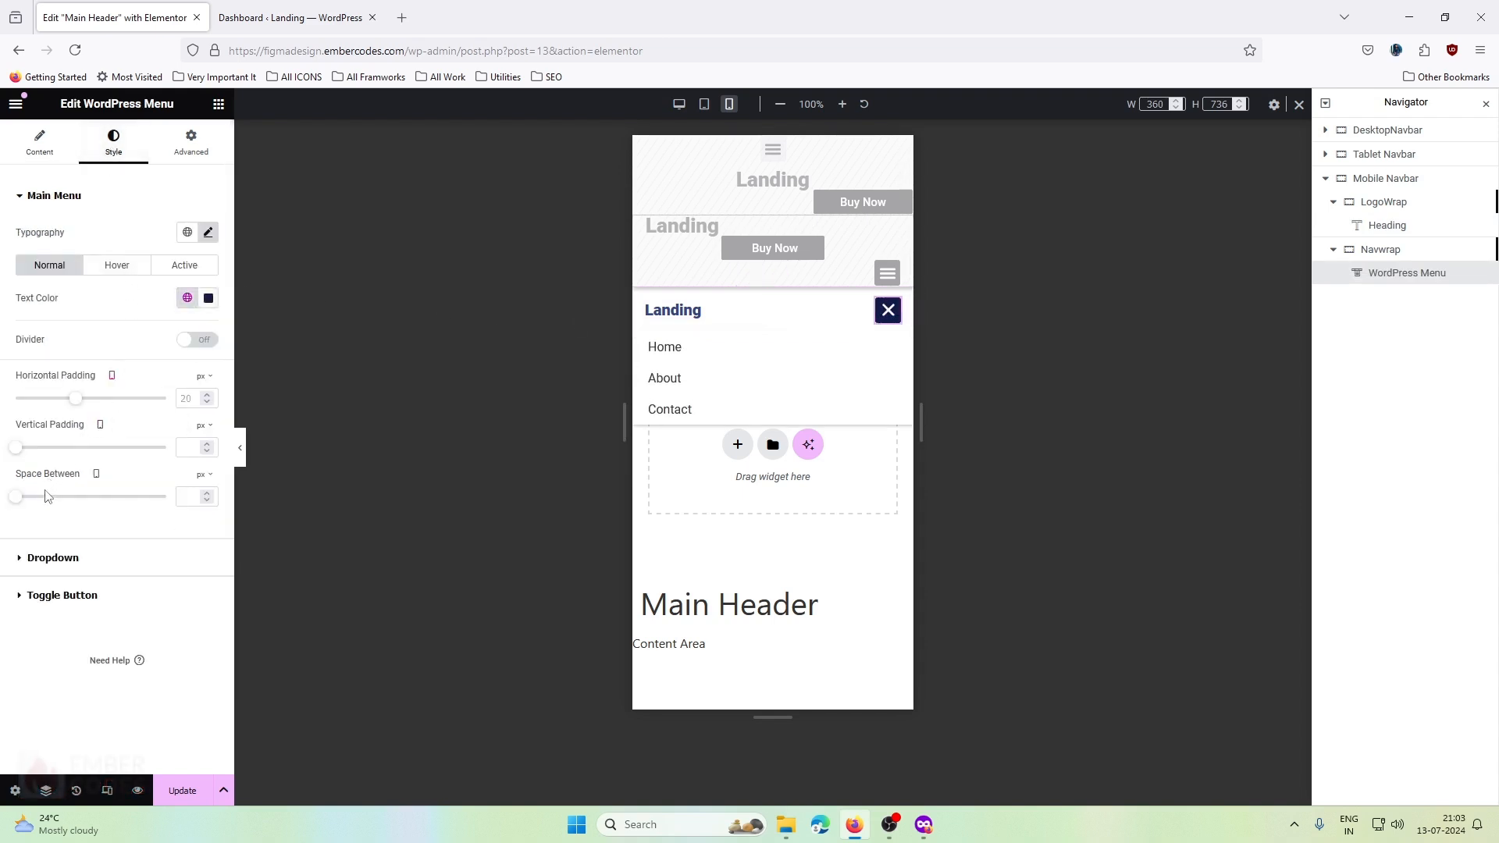
{"action": "left_click", "coordinate": [45, 596]}
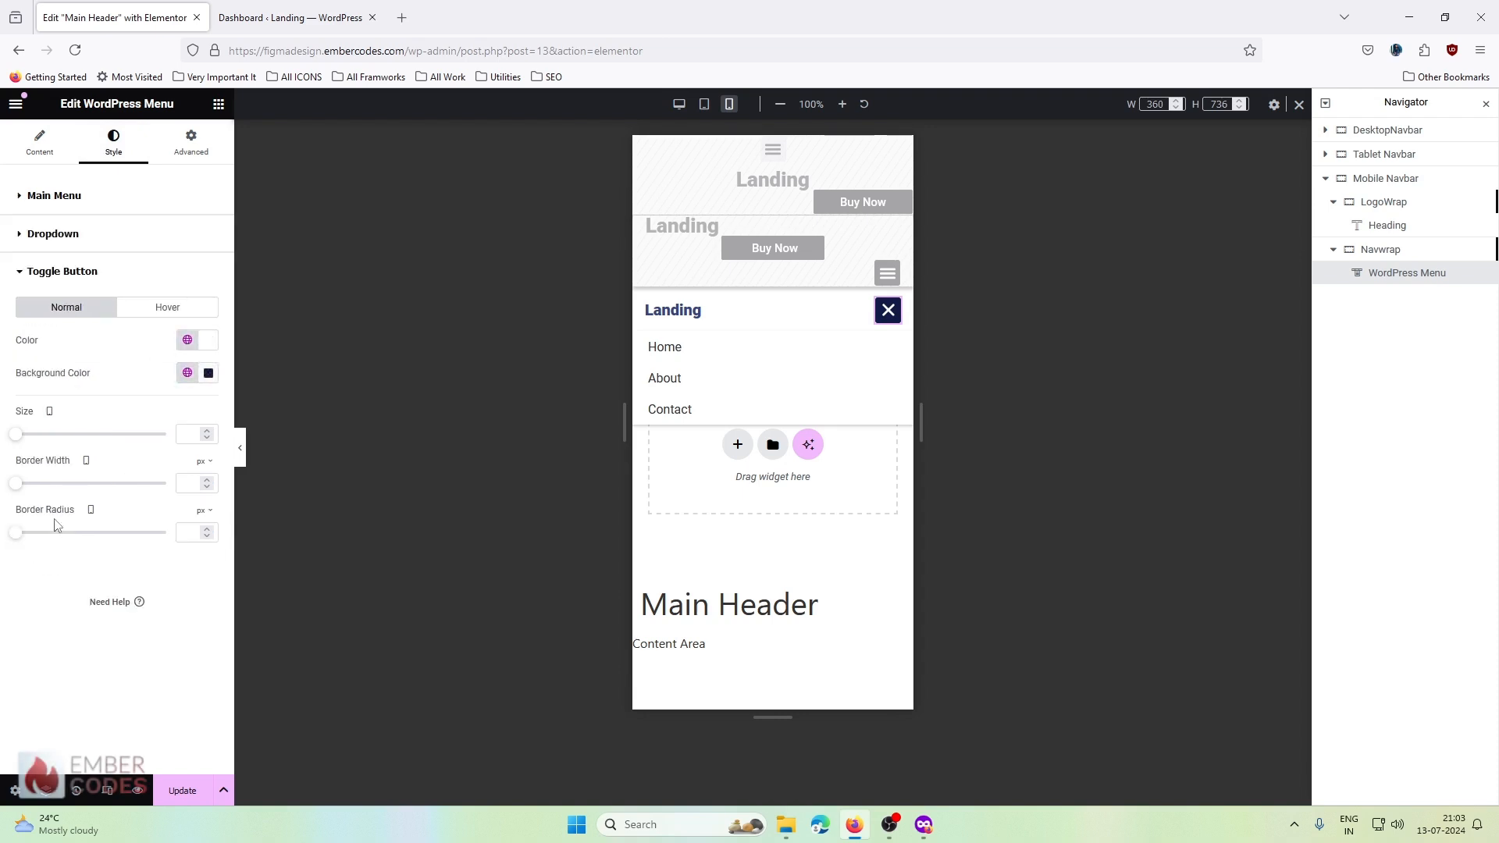
{"action": "left_click", "coordinate": [17, 436]}
{"action": "left_click_drag", "start_coordinate": [17, 435], "coordinate": [18, 435]}
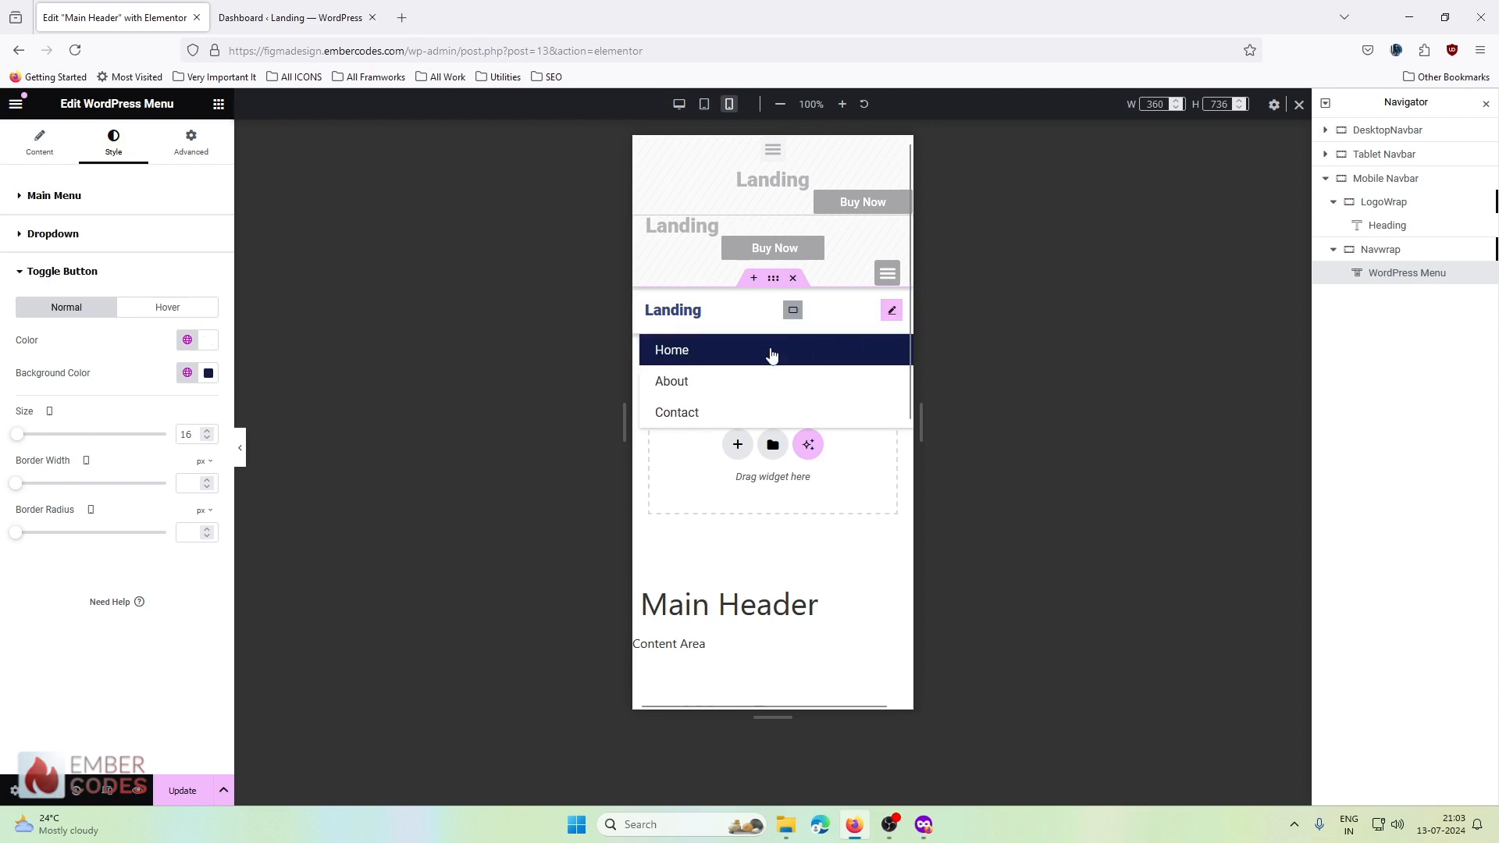
{"action": "left_click", "coordinate": [719, 356]}
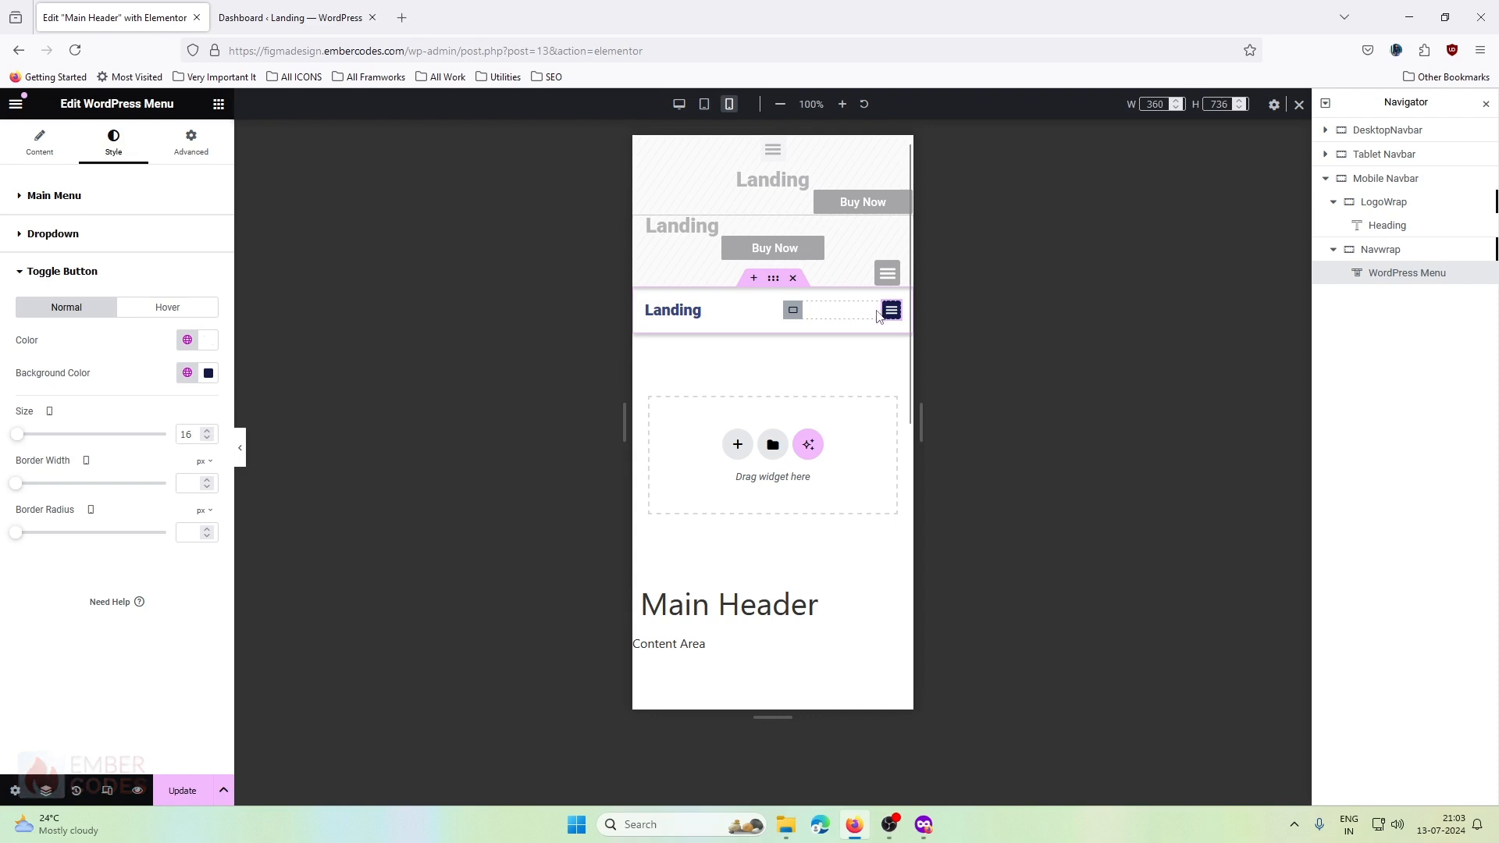
{"action": "left_click_drag", "start_coordinate": [19, 435], "coordinate": [36, 435]}
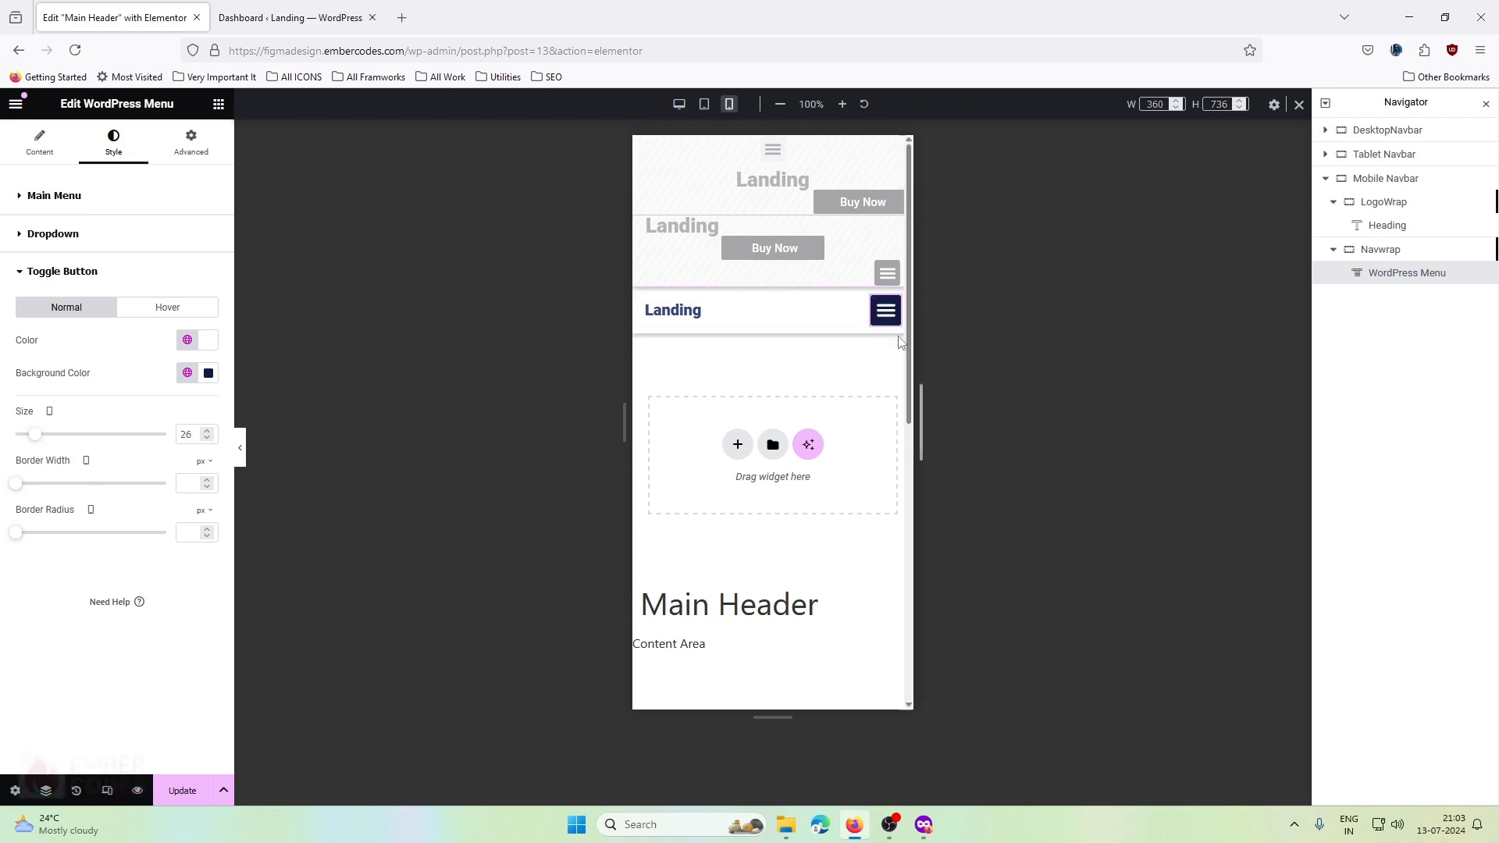
{"action": "left_click", "coordinate": [879, 324]}
{"action": "left_click_drag", "start_coordinate": [35, 435], "coordinate": [20, 439]}
{"action": "left_click", "coordinate": [99, 239]}
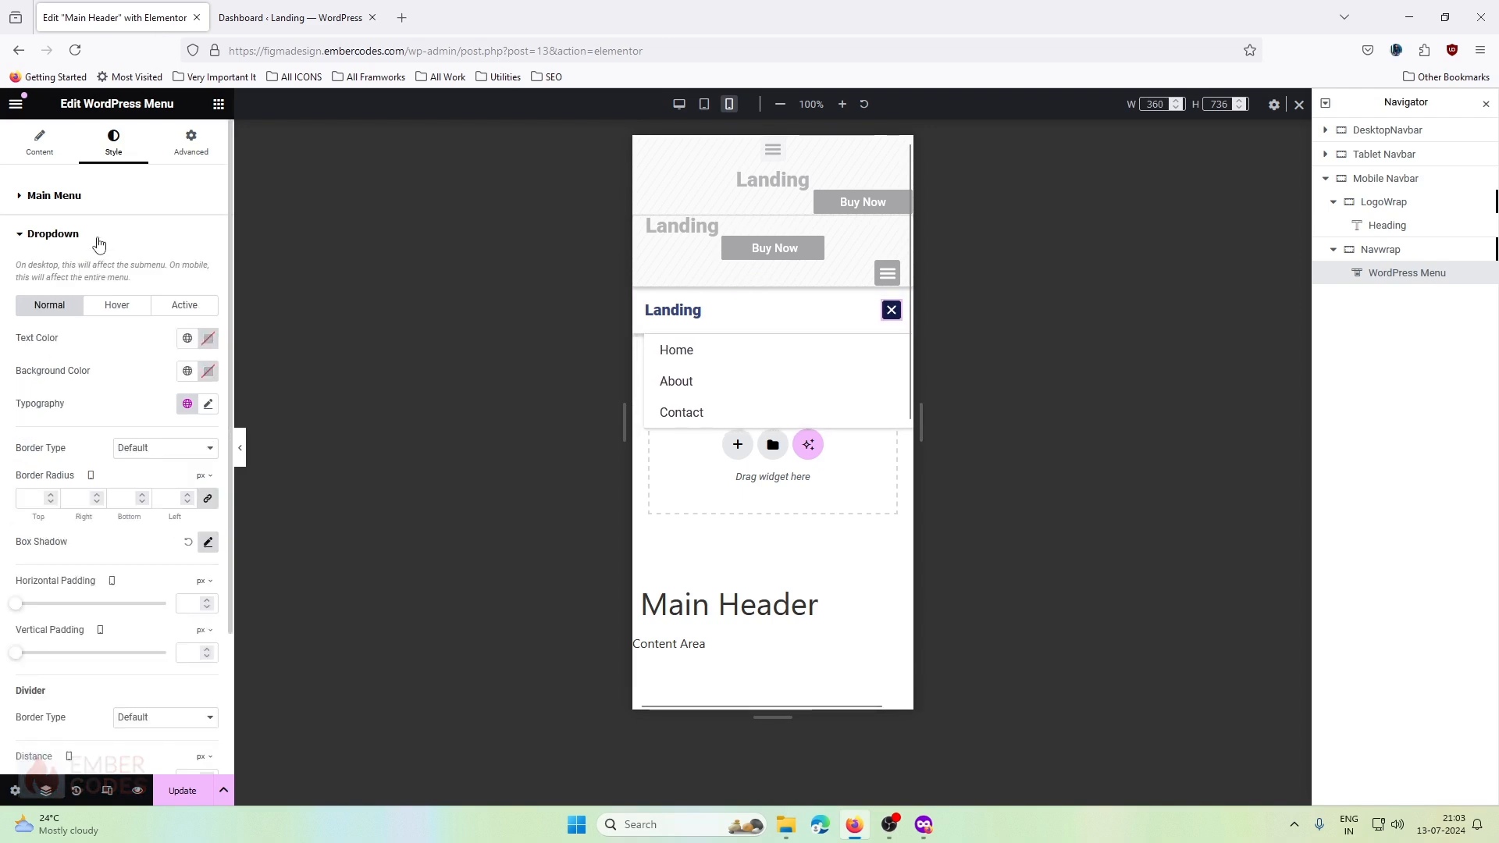
{"action": "left_click", "coordinate": [94, 237]}
{"action": "left_click", "coordinate": [86, 270]}
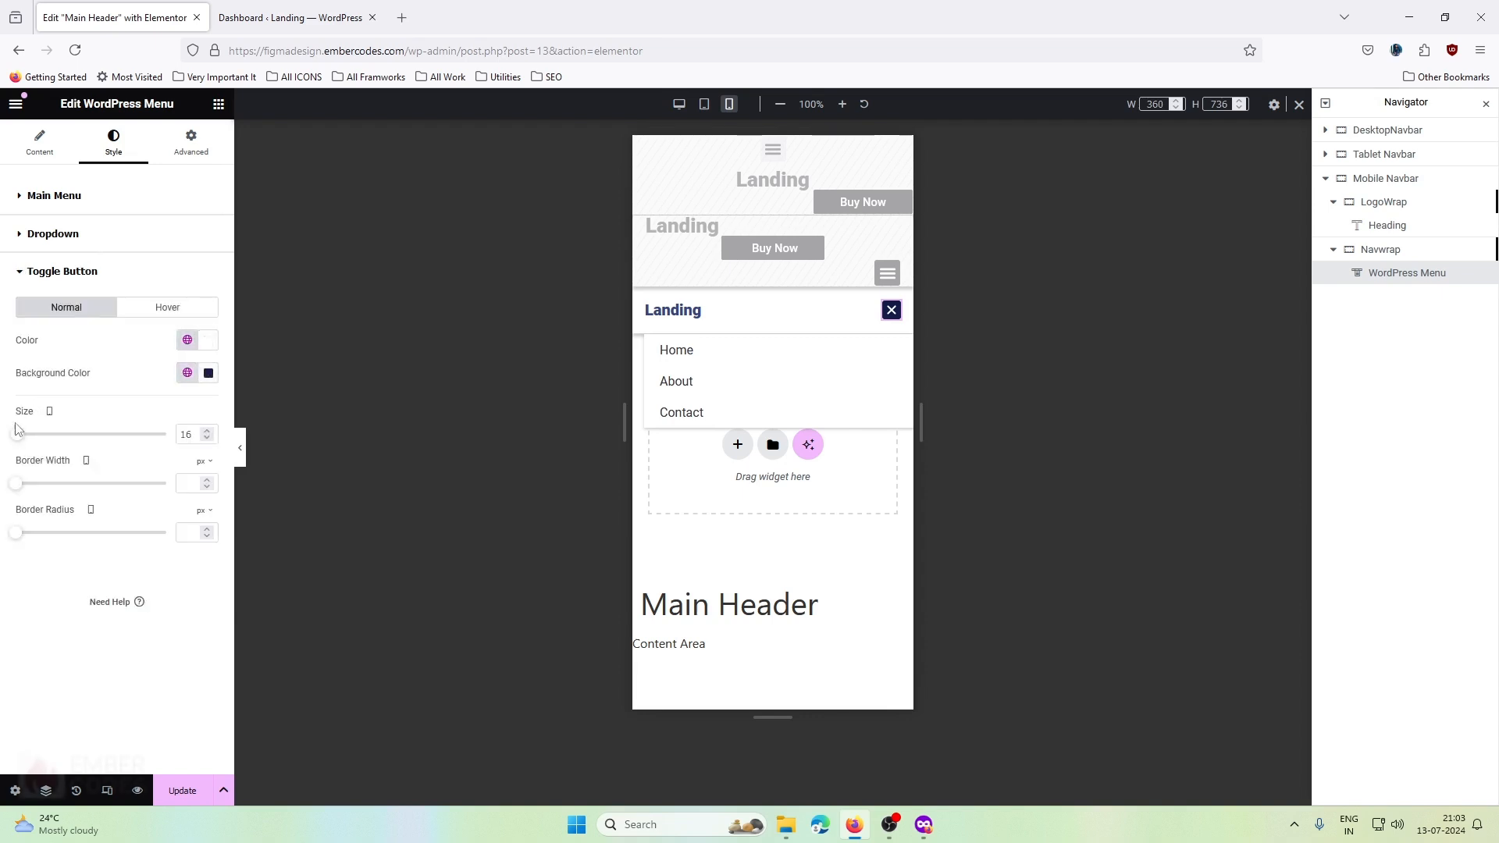
{"action": "left_click_drag", "start_coordinate": [21, 439], "coordinate": [25, 441]}
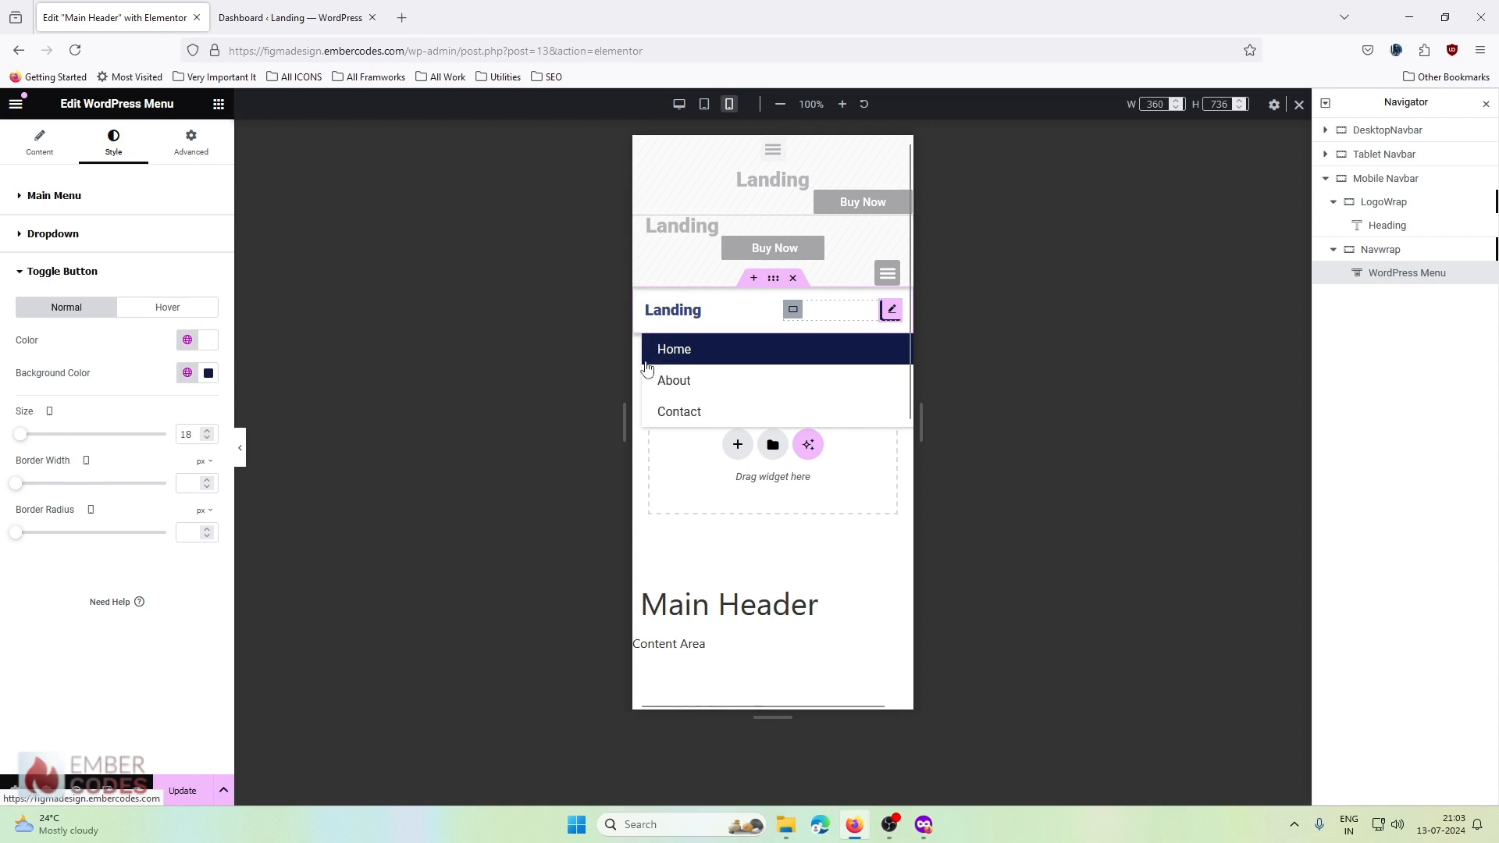
- Switch to the private browser window and look over the open menu on the live page at iPhone 5/SE size
{"action": "left_click", "coordinate": [923, 824]}
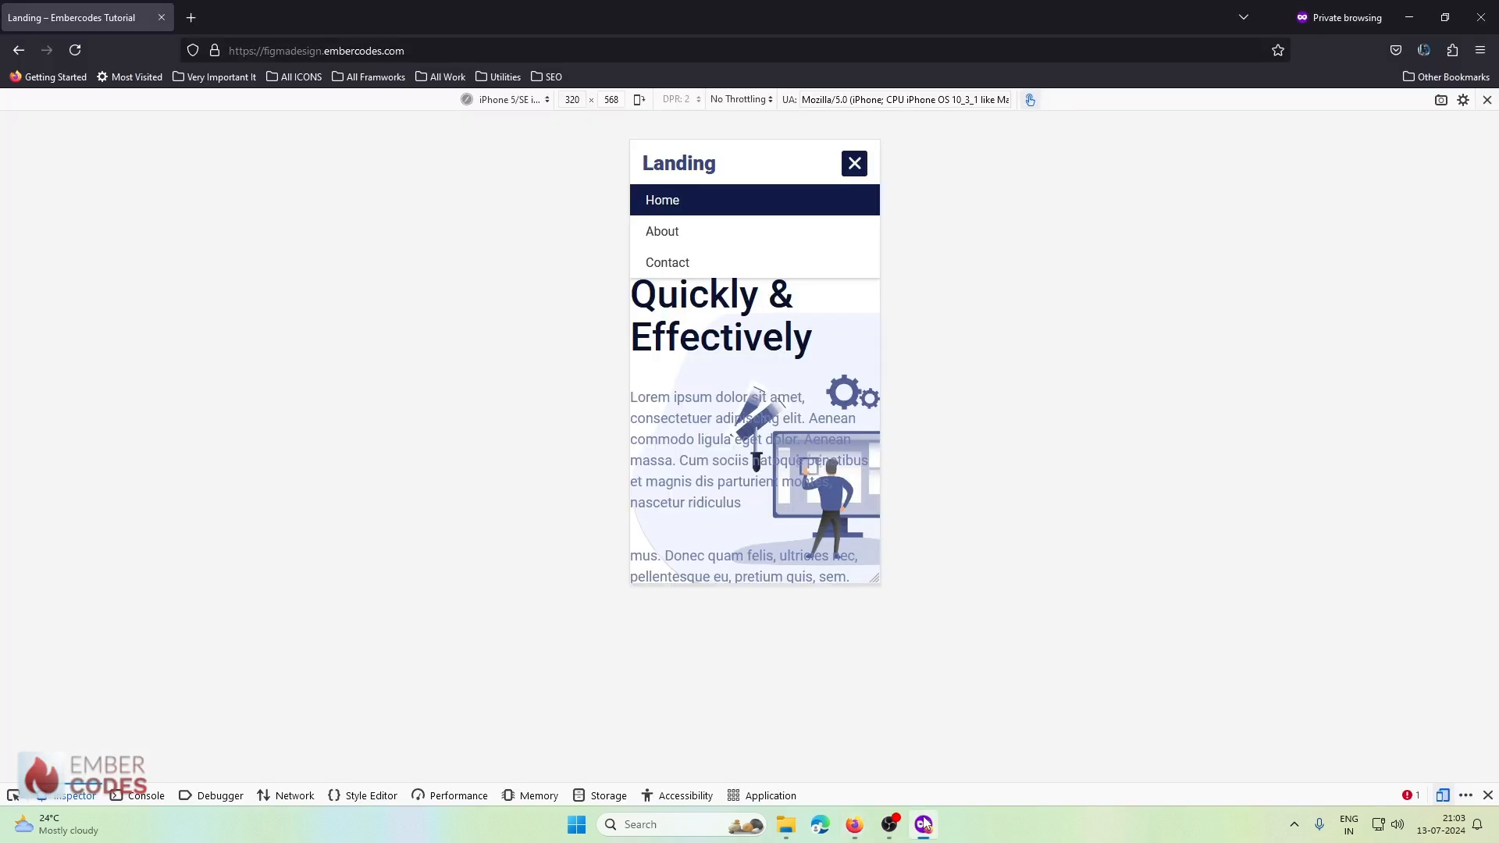
{"action": "scroll", "coordinate": [749, 327], "scroll_direction": "down", "scroll_amount": 1}
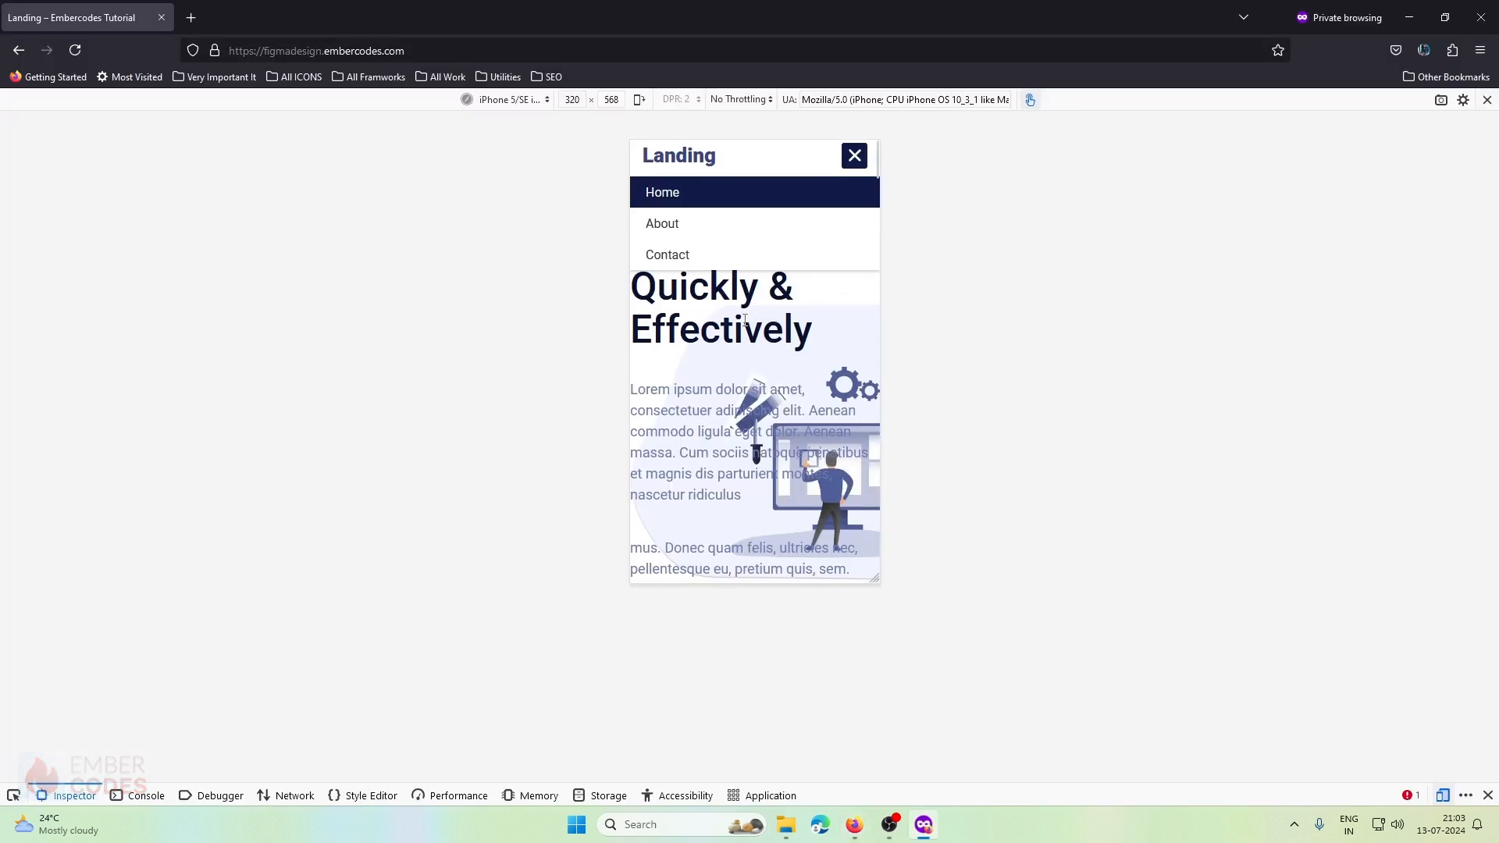
{"action": "scroll", "coordinate": [809, 476], "scroll_direction": "down", "scroll_amount": 1}
{"action": "left_click", "coordinate": [1031, 99]}
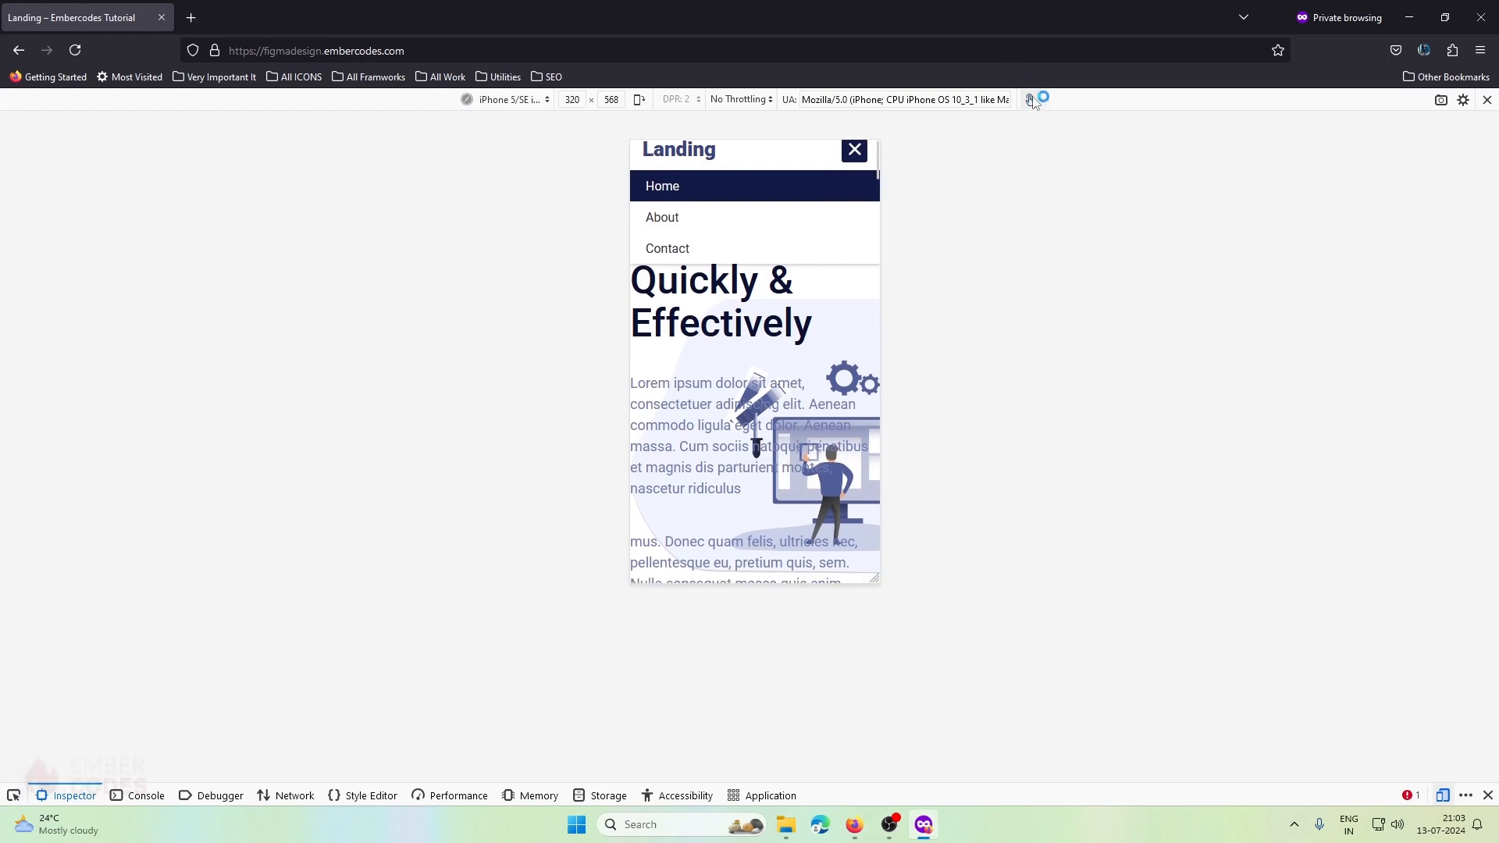
{"action": "left_click_drag", "start_coordinate": [826, 285], "coordinate": [738, 296]}
{"action": "left_click", "coordinate": [1030, 99]}
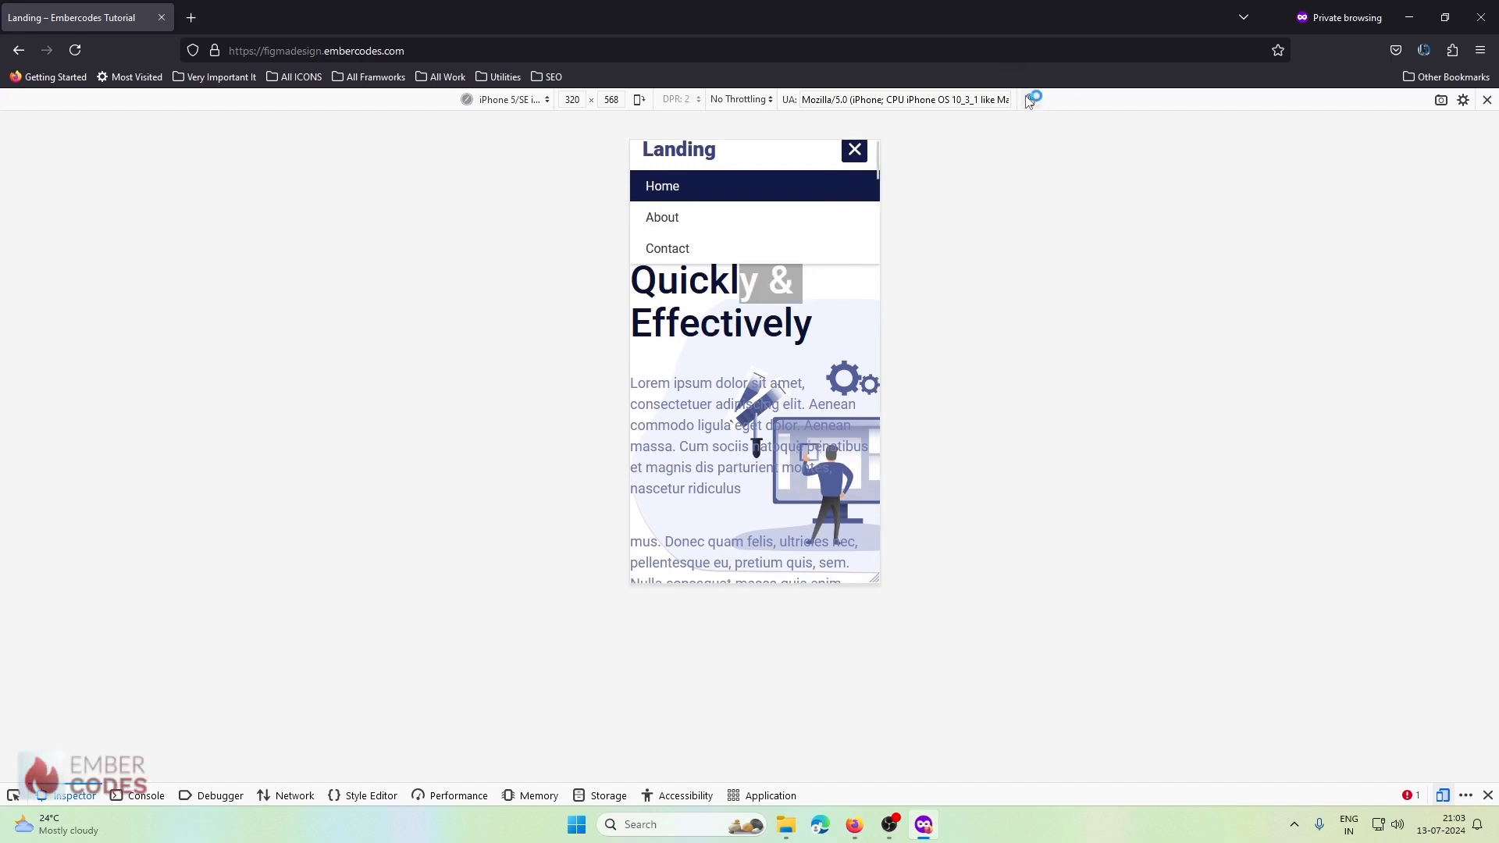
- Return to the Elementor editor and review the Dropdown style settings of the Mobile Navbar's WordPress Menu
{"action": "left_click", "coordinate": [854, 825]}
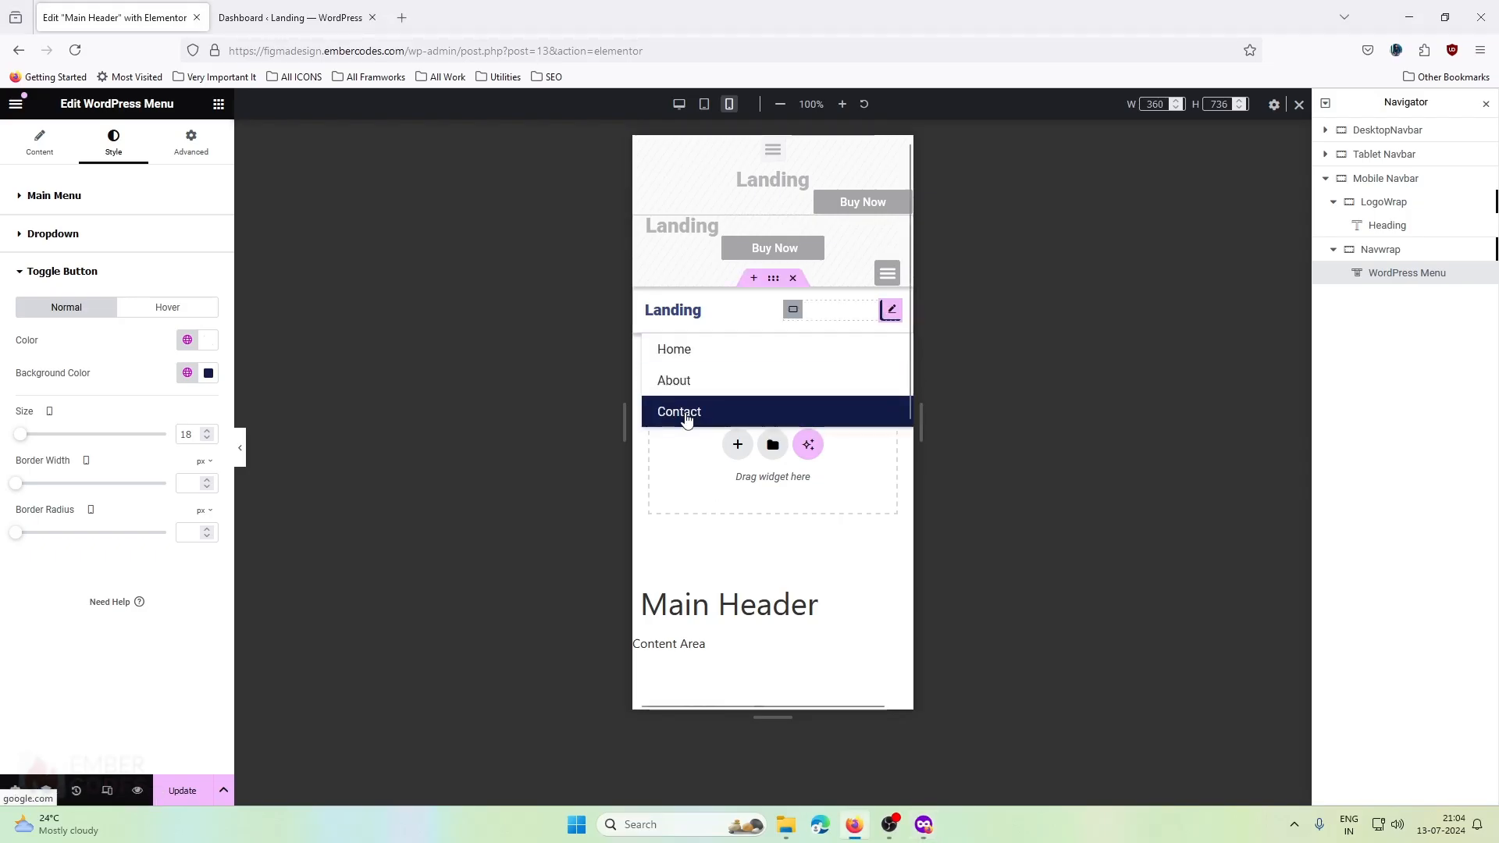
{"action": "left_click", "coordinate": [91, 240]}
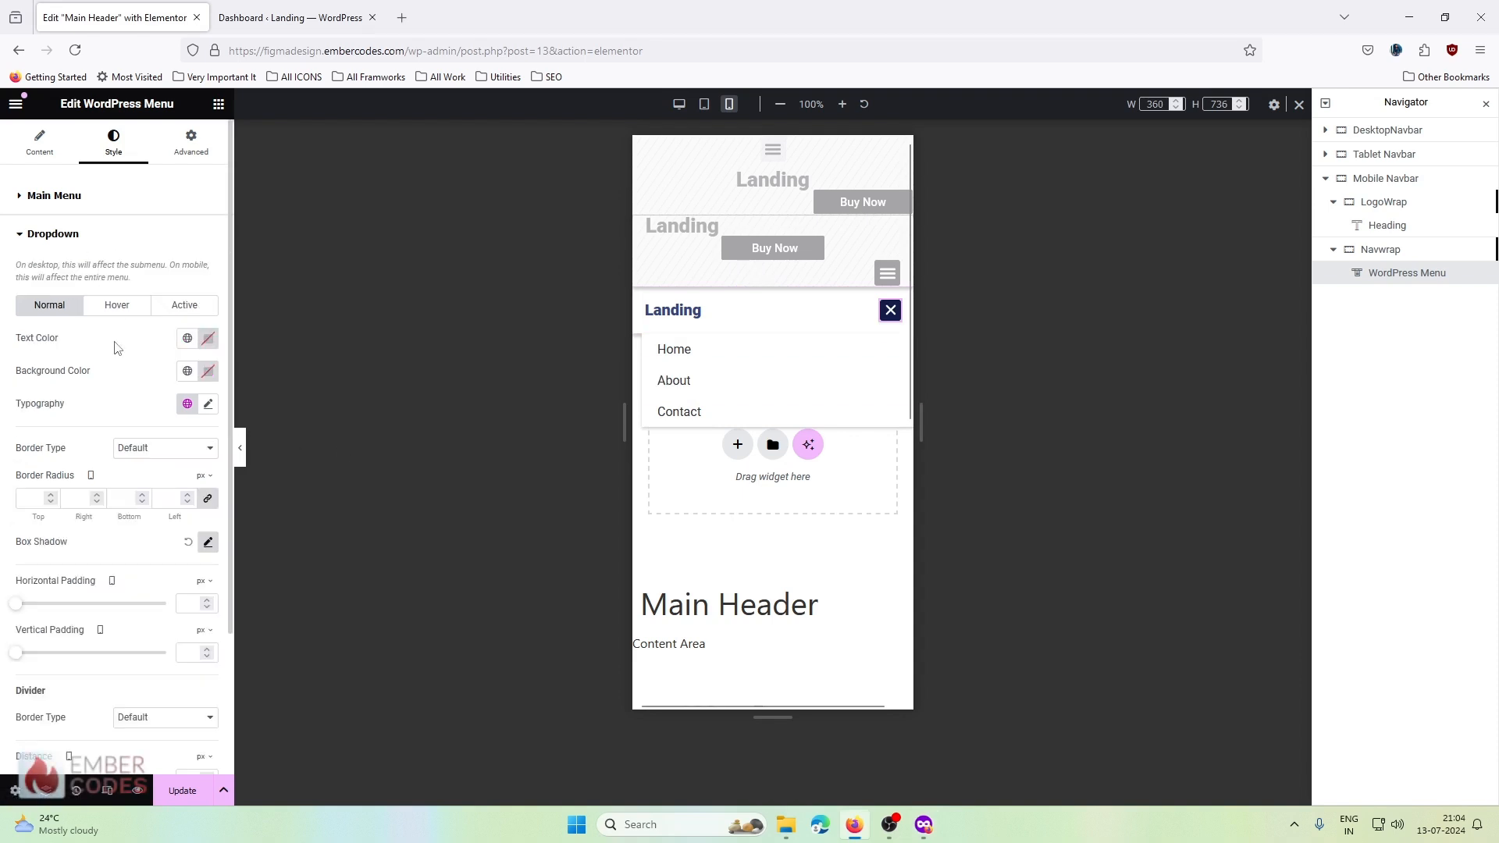
{"action": "scroll", "coordinate": [97, 456], "scroll_direction": "down", "scroll_amount": 2}
{"action": "scroll", "coordinate": [97, 464], "scroll_direction": "up", "scroll_amount": 2}
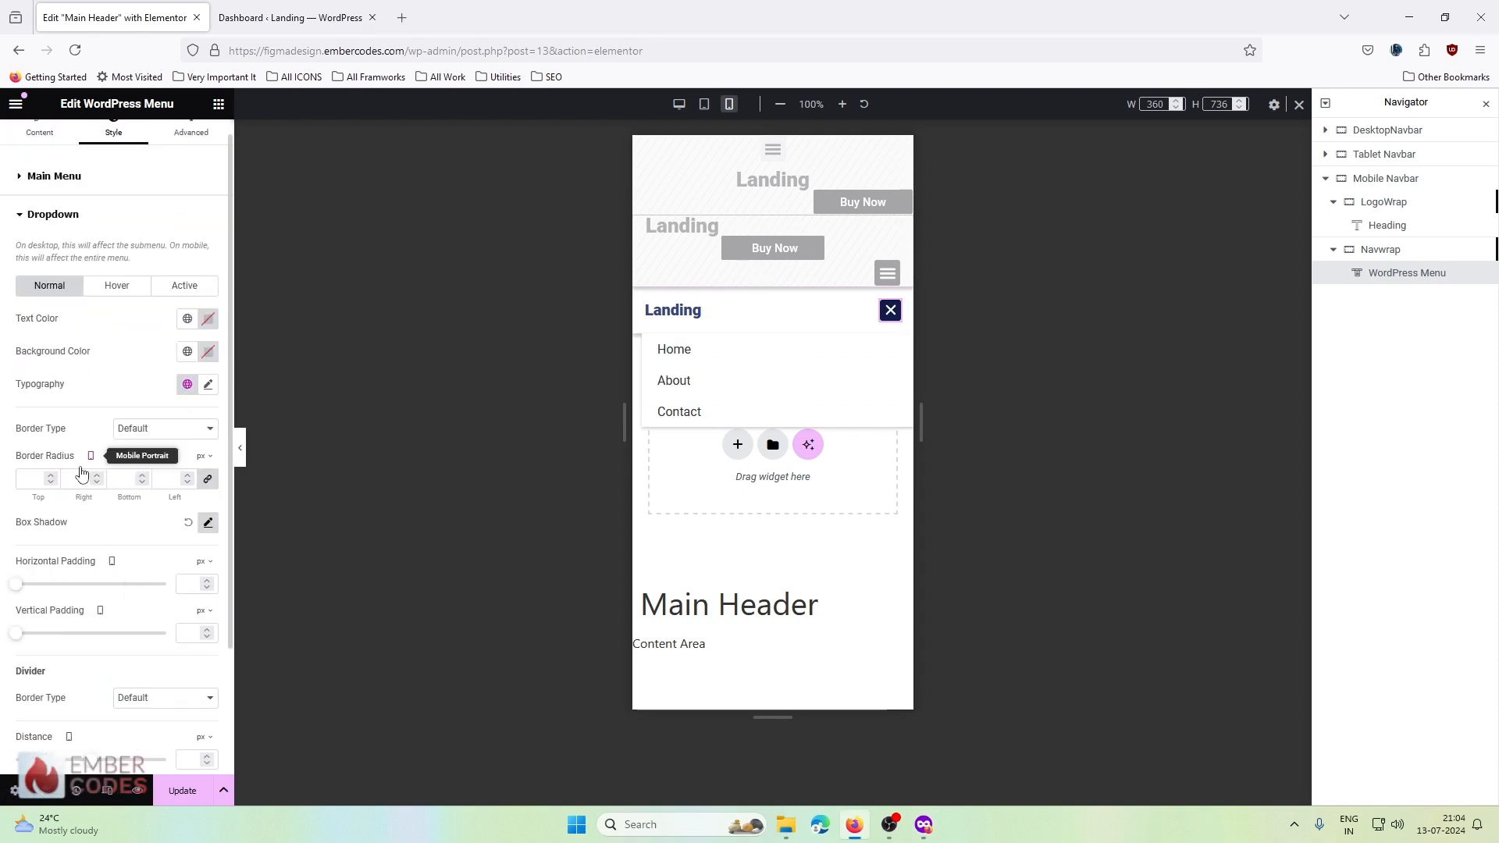
{"action": "scroll", "coordinate": [98, 466], "scroll_direction": "up", "scroll_amount": 1}
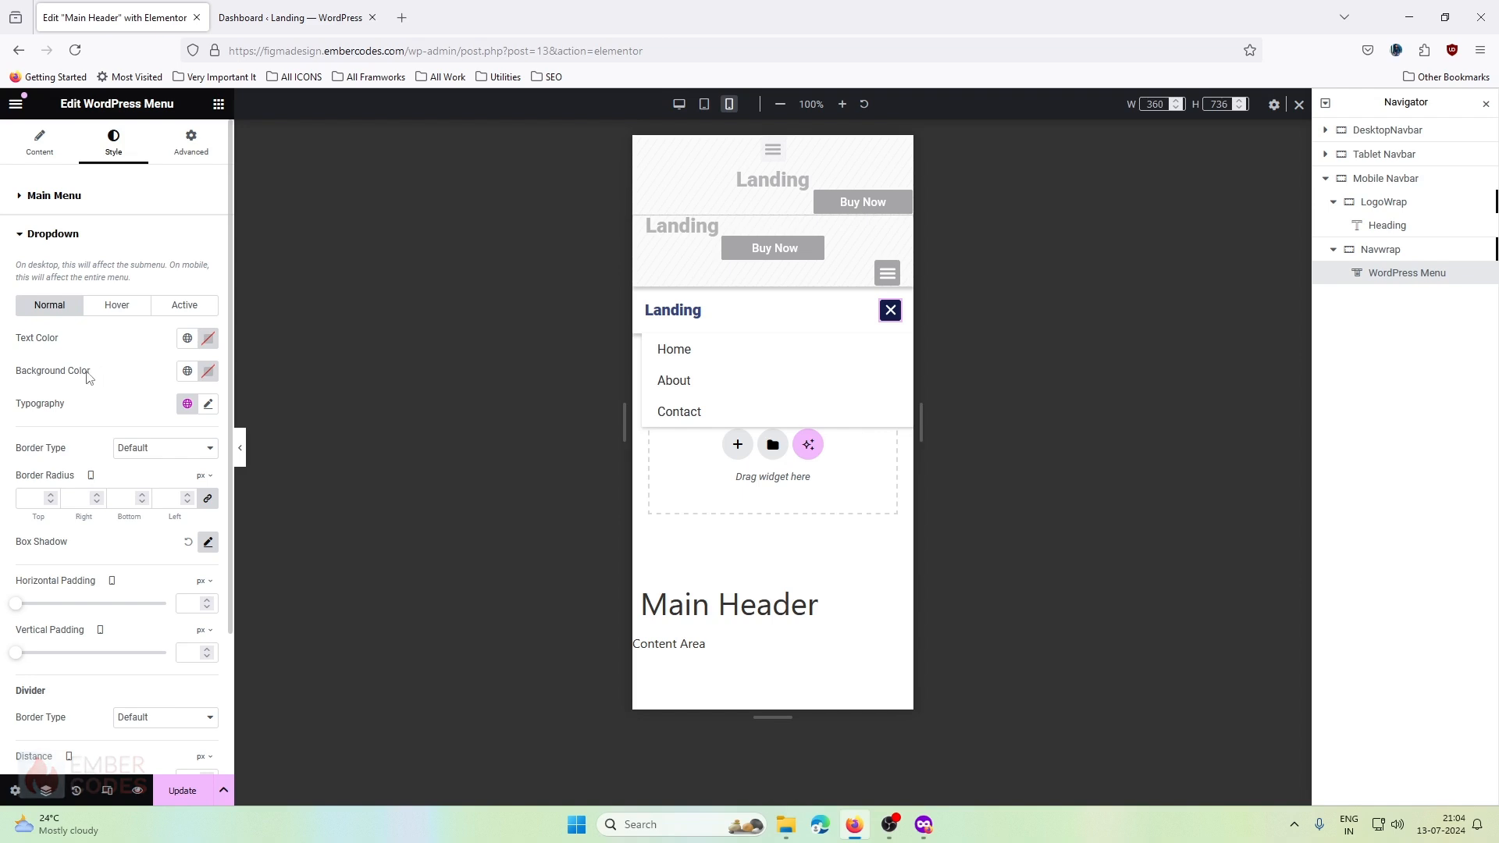
{"action": "scroll", "coordinate": [88, 450], "scroll_direction": "down", "scroll_amount": 1}
{"action": "scroll", "coordinate": [86, 448], "scroll_direction": "down", "scroll_amount": 1}
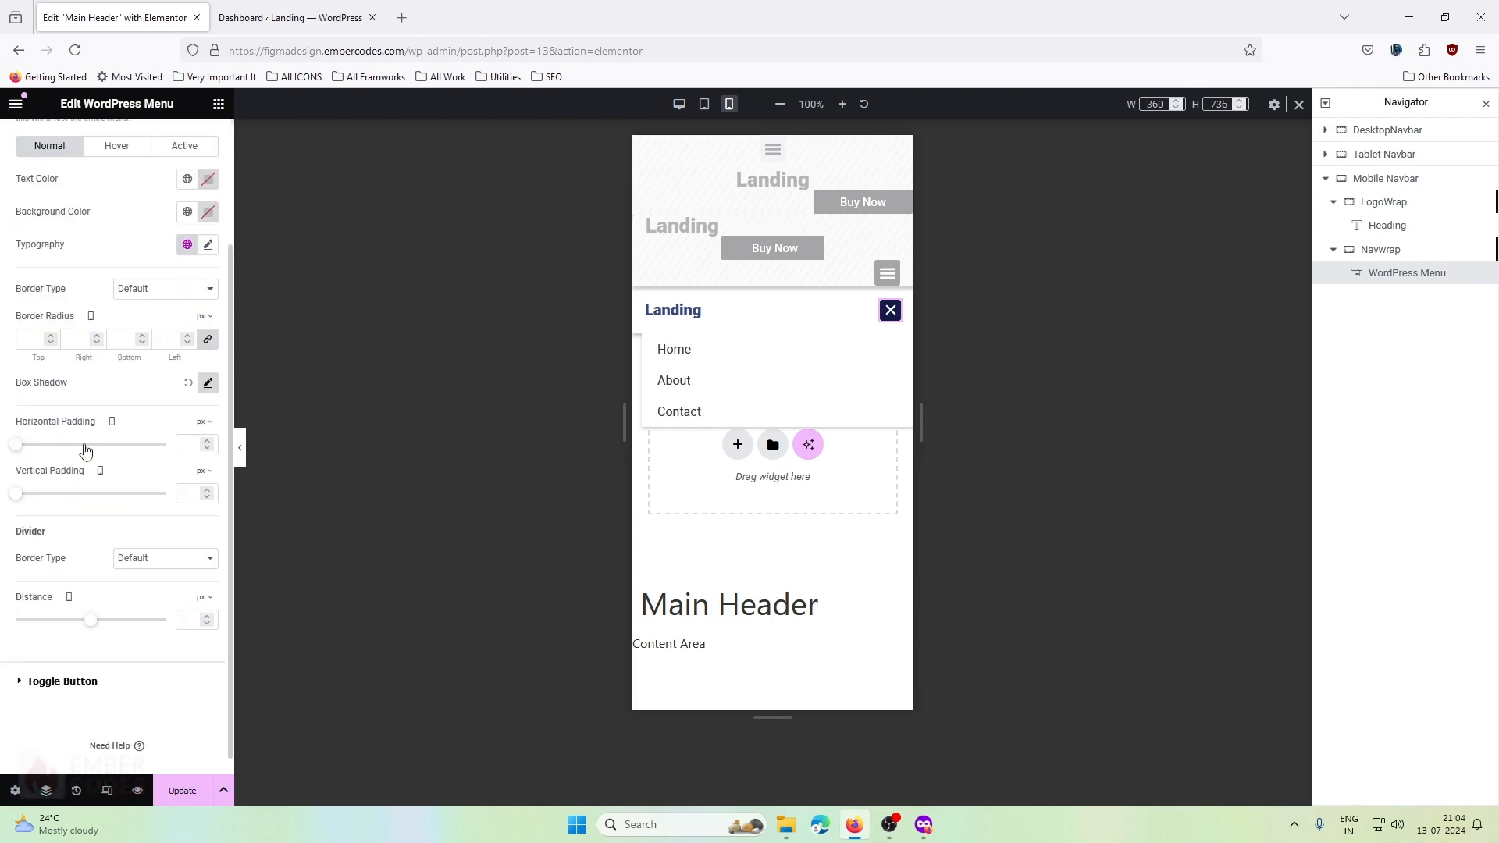
{"action": "scroll", "coordinate": [69, 267], "scroll_direction": "up", "scroll_amount": 2}
- In the WordPress Menu's Main Menu style, set the font size to 14 px and horizontal padding to 9 px, and raise the vertical padding
{"action": "left_click", "coordinate": [64, 196]}
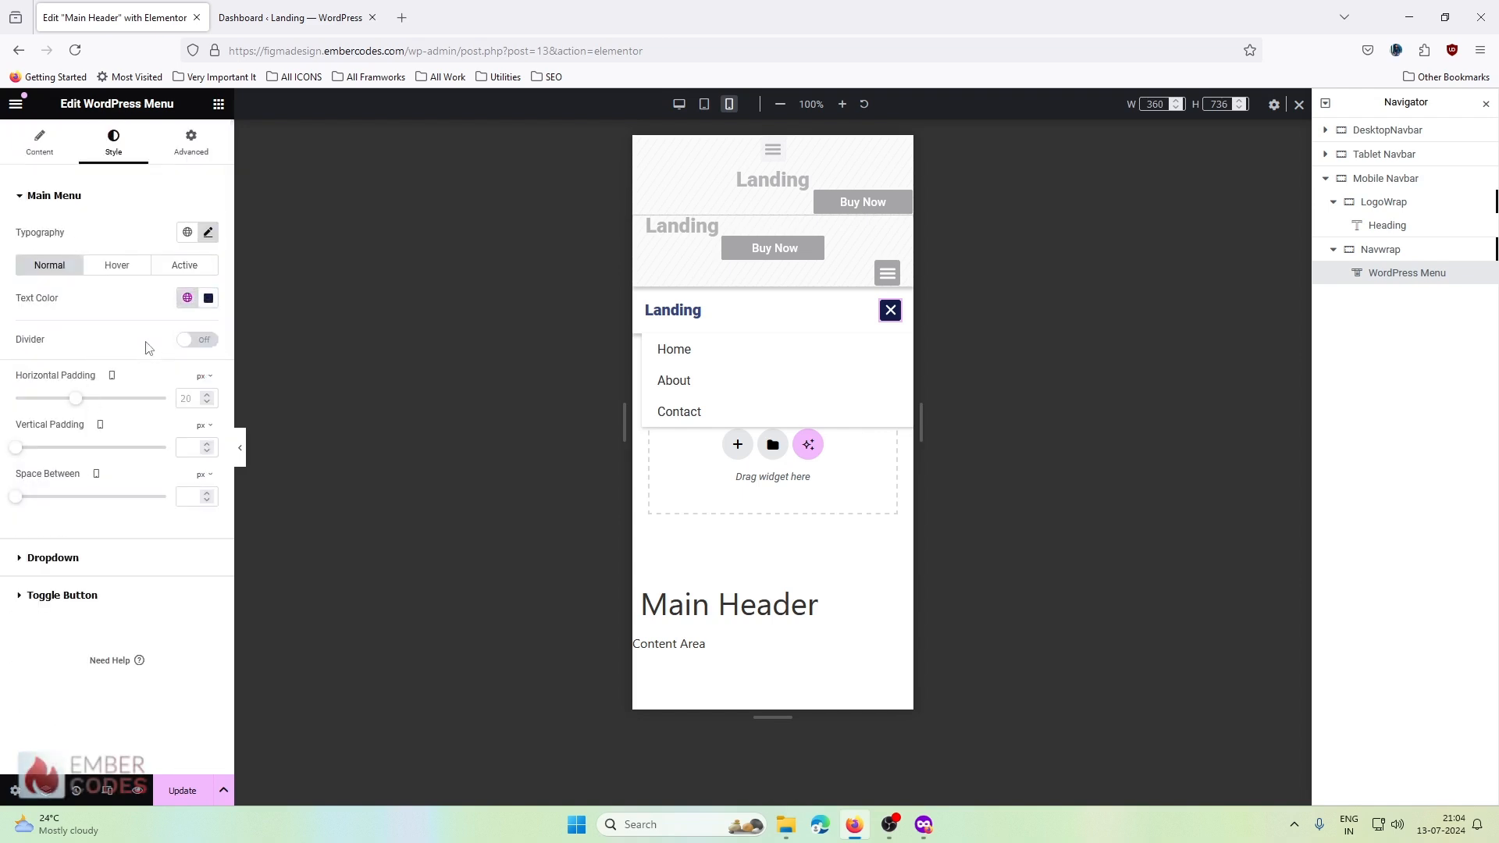
{"action": "left_click", "coordinate": [207, 233]}
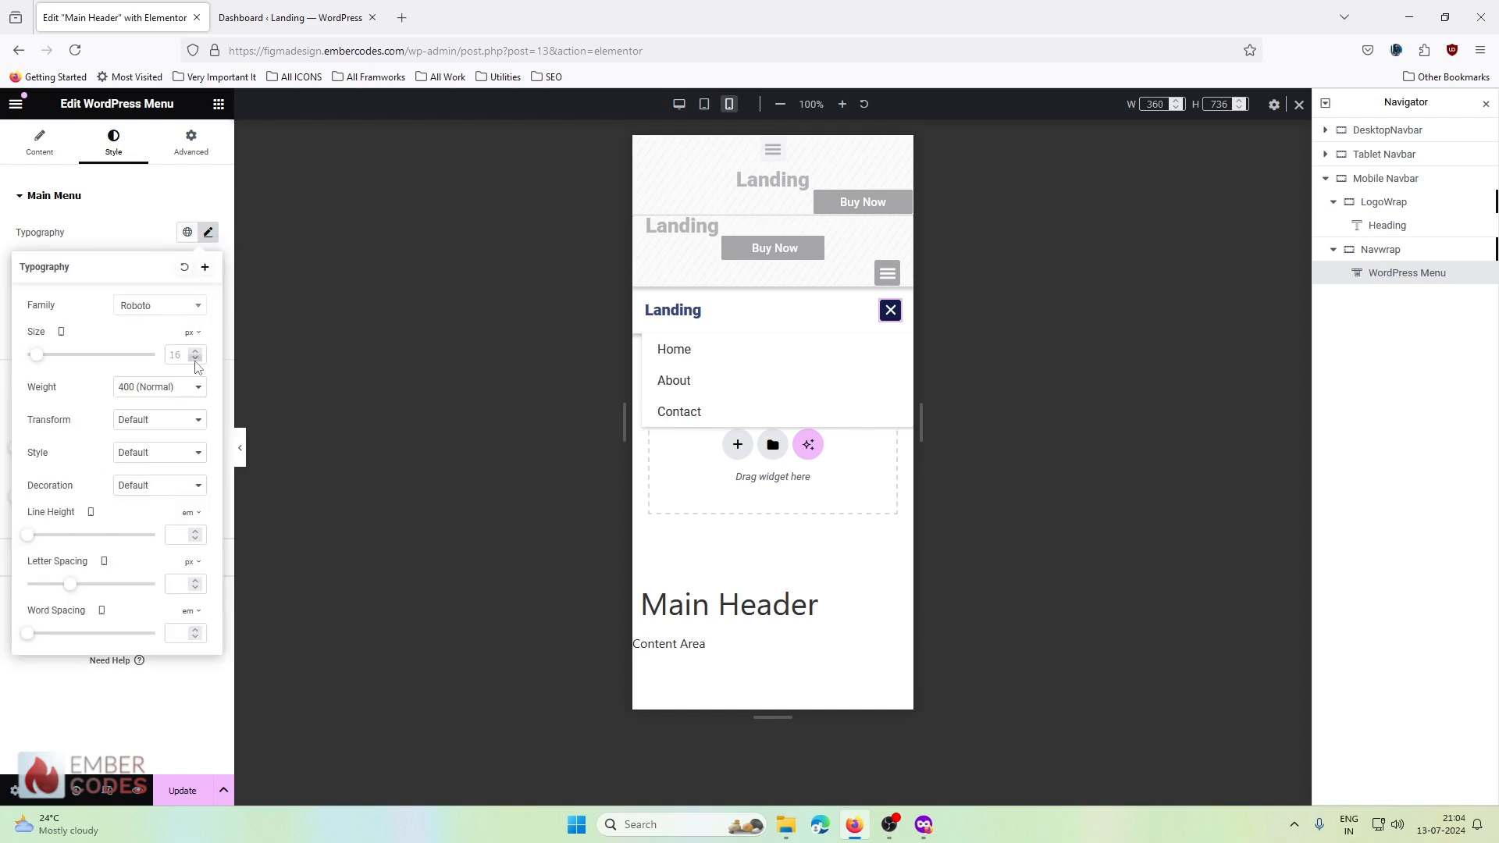
{"action": "left_click", "coordinate": [172, 355]}
{"action": "type", "text": "14"}
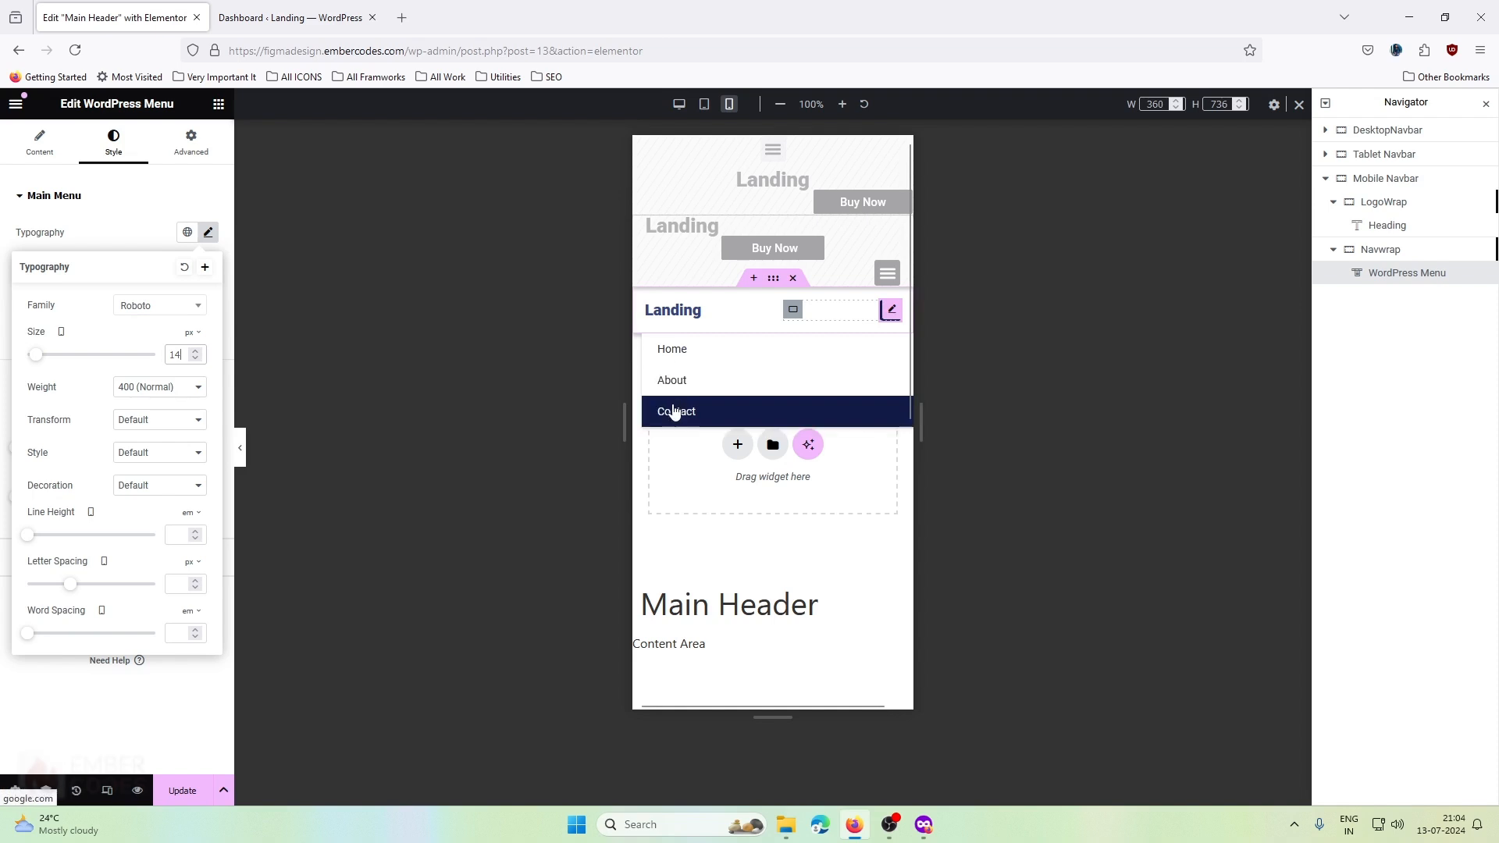
{"action": "left_click", "coordinate": [178, 244]}
{"action": "left_click_drag", "start_coordinate": [75, 399], "coordinate": [41, 404]}
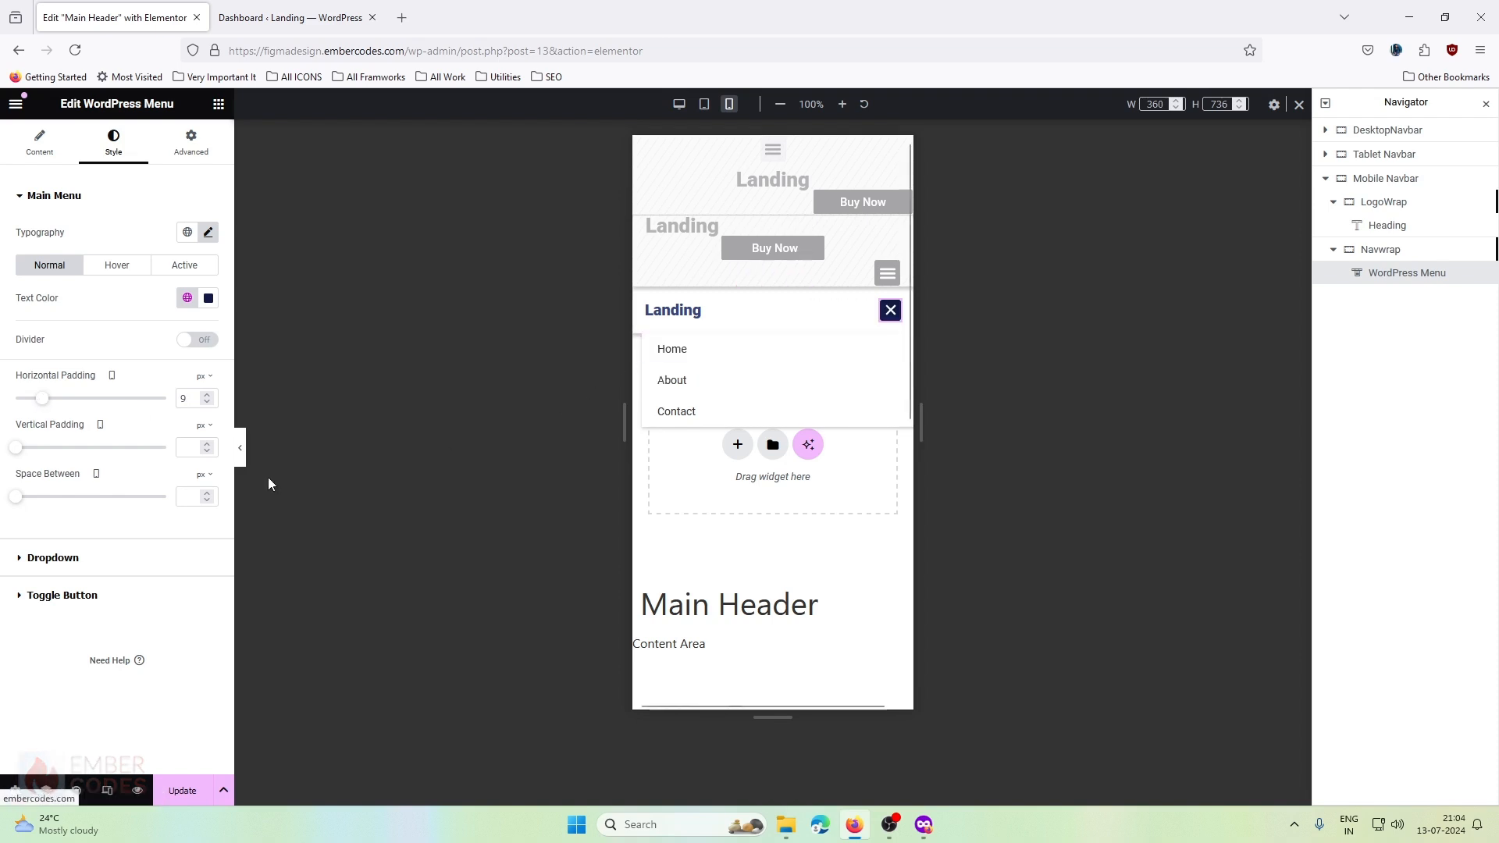
{"action": "left_click_drag", "start_coordinate": [17, 457], "coordinate": [38, 457]}
- Set the menu dropdown's vertical padding to 6 px and horizontal padding to 16 px, and update the Main Header
{"action": "left_click", "coordinate": [58, 558]}
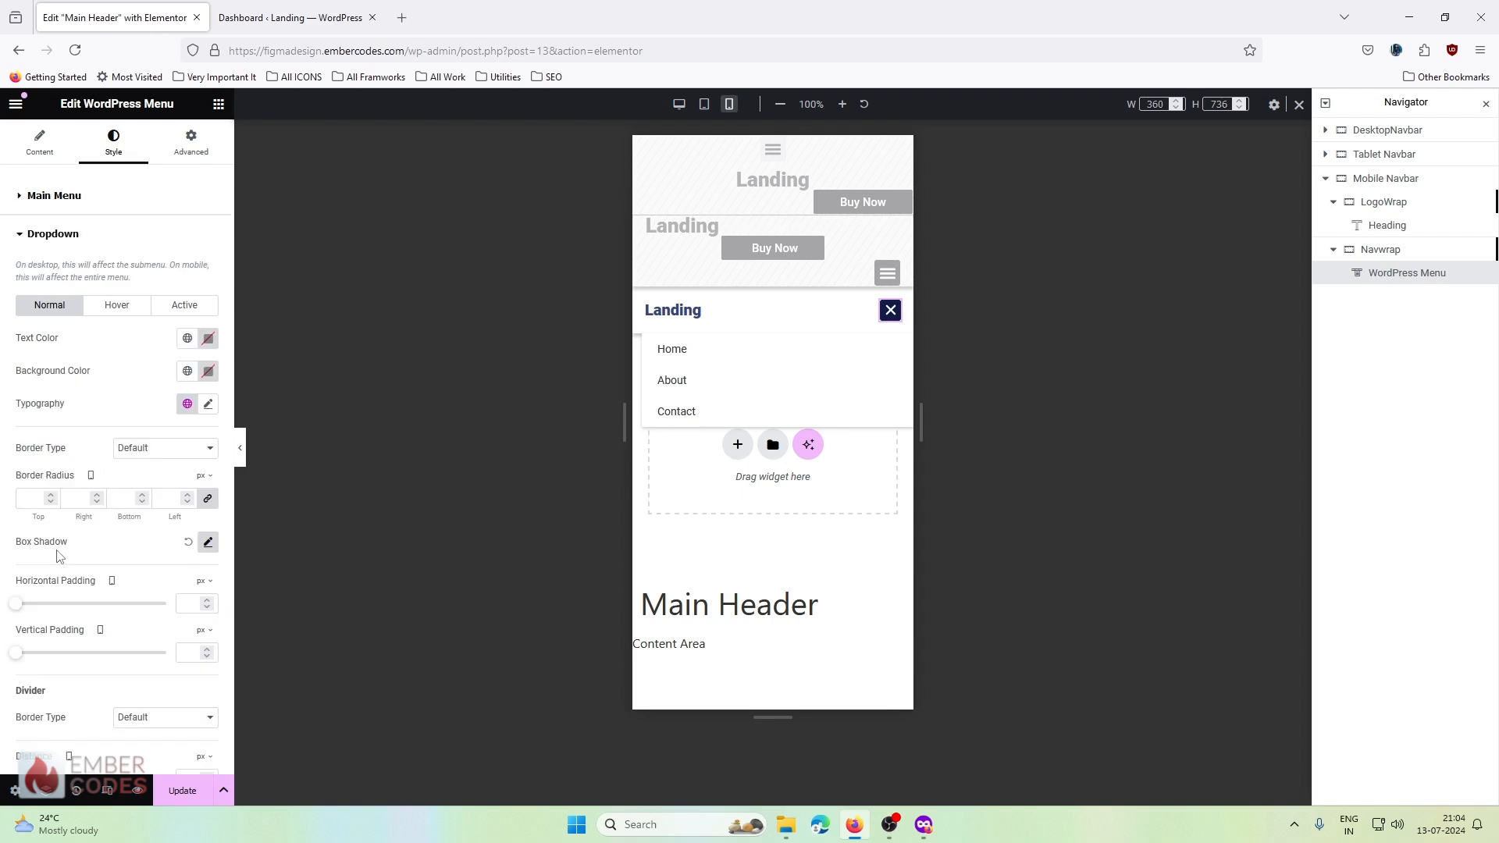
{"action": "left_click_drag", "start_coordinate": [21, 656], "coordinate": [43, 660]}
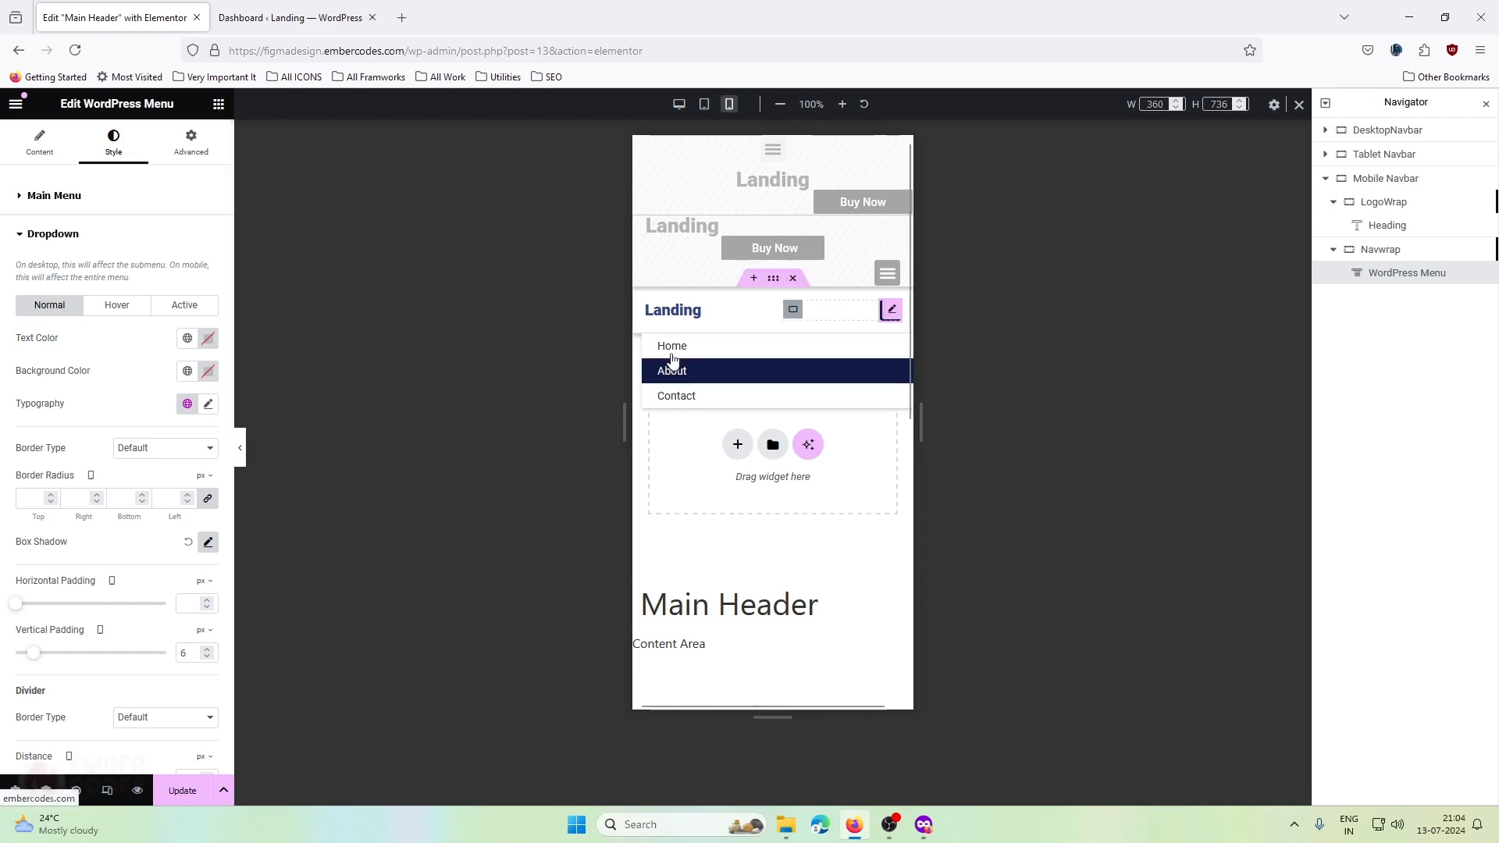
{"action": "left_click_drag", "start_coordinate": [17, 607], "coordinate": [42, 615]}
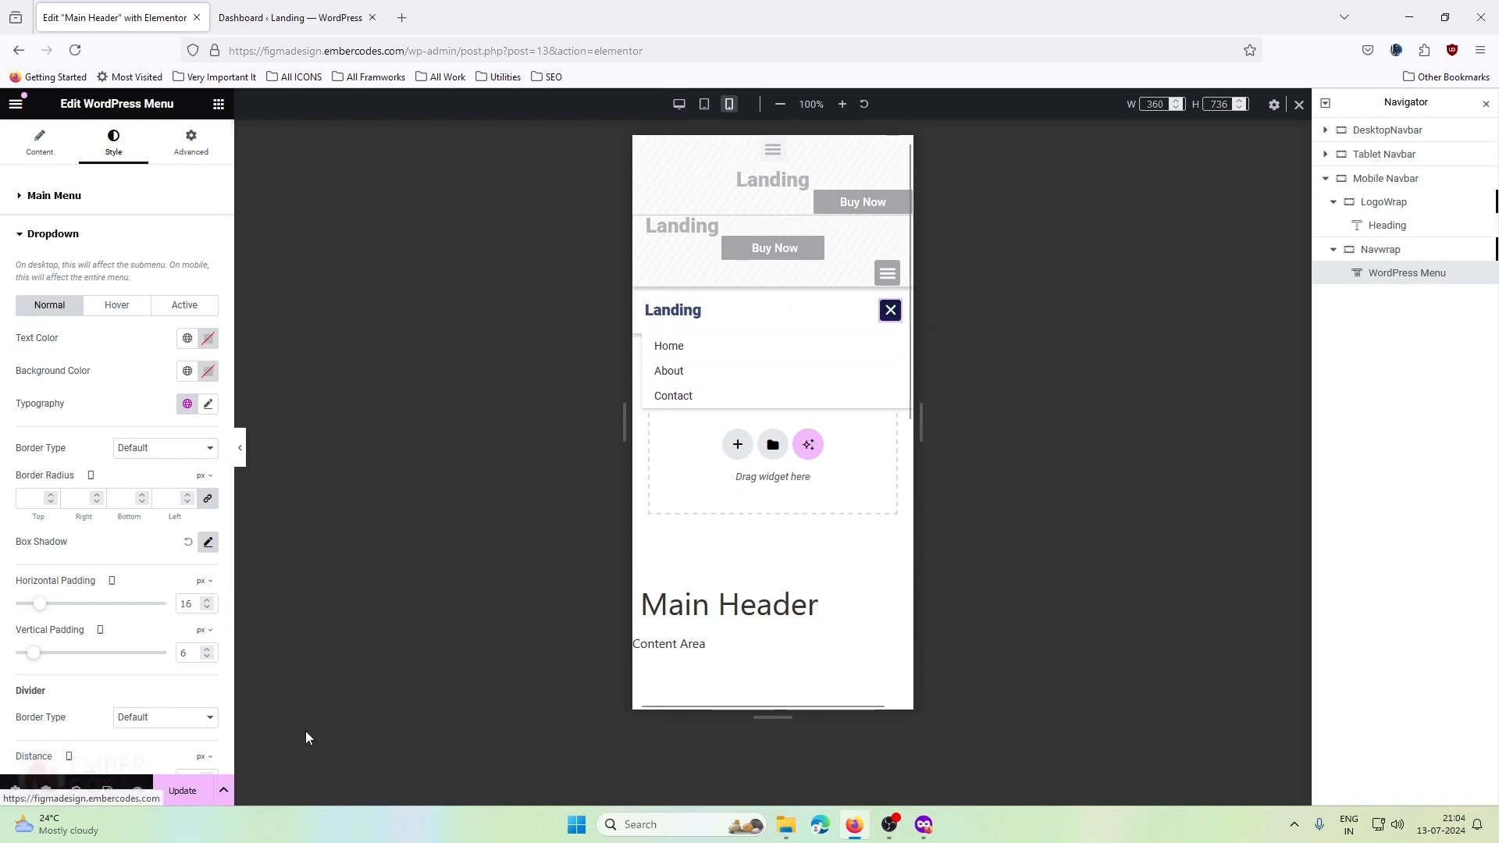
{"action": "left_click", "coordinate": [197, 786]}
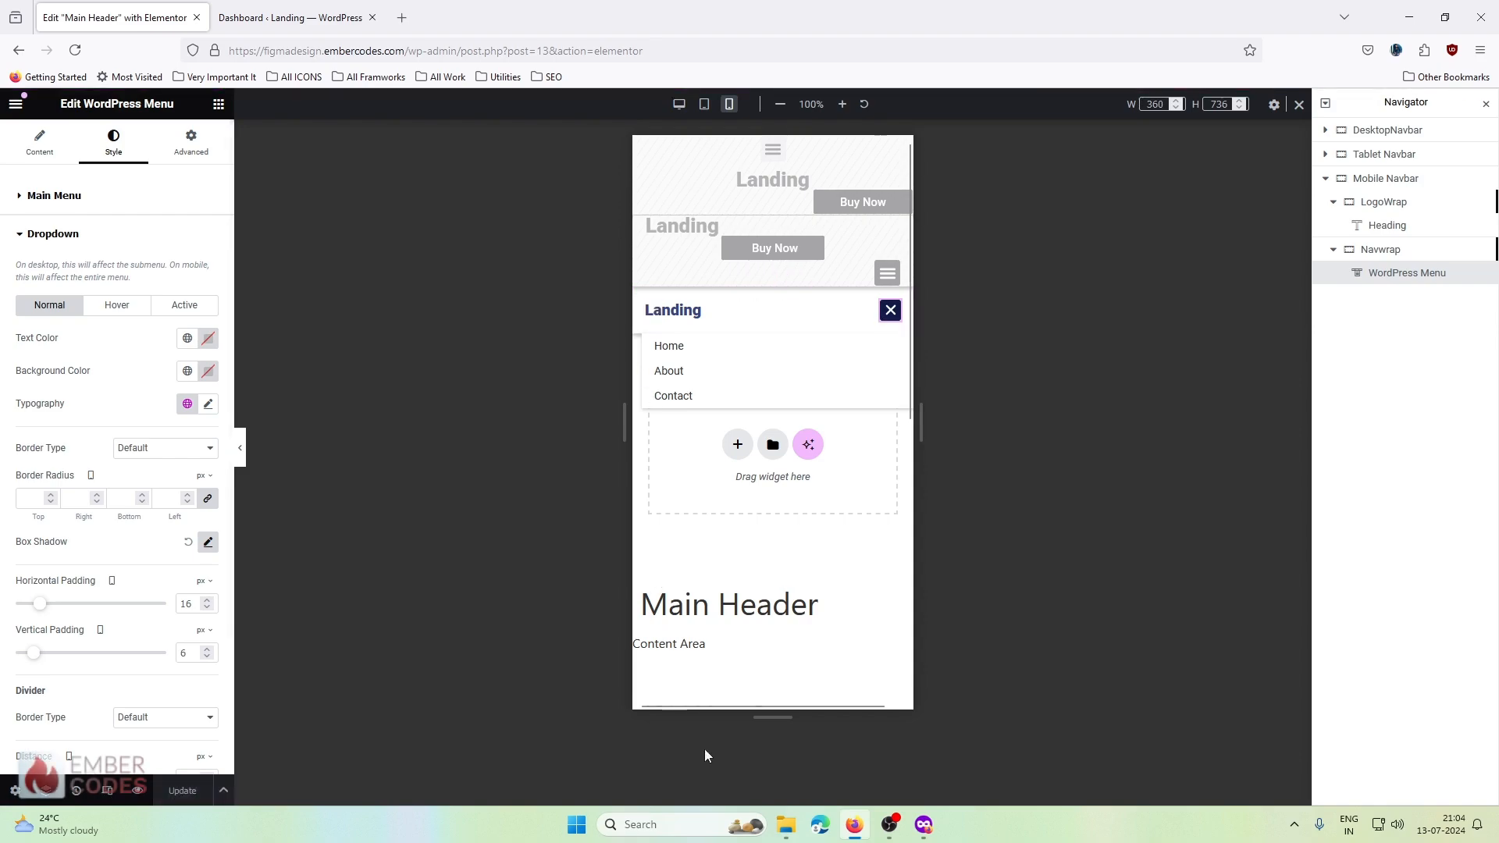
- Reload the live page in the private window at iPhone 5/SE size and test the hamburger menu with touch simulation turned off
{"action": "left_click", "coordinate": [913, 828]}
{"action": "key", "text": "F5"}
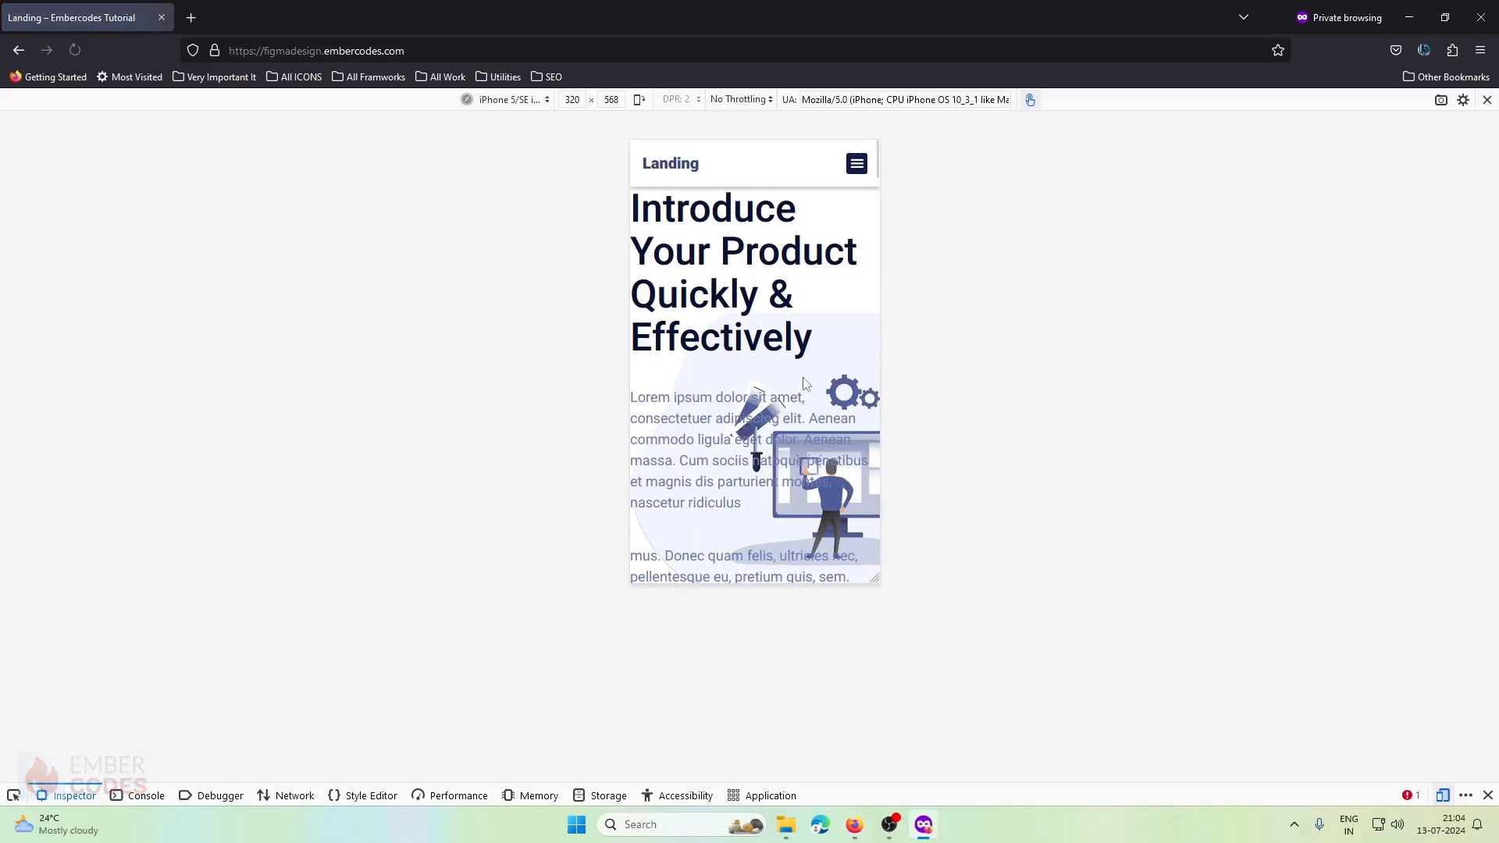
{"action": "left_click", "coordinate": [862, 169]}
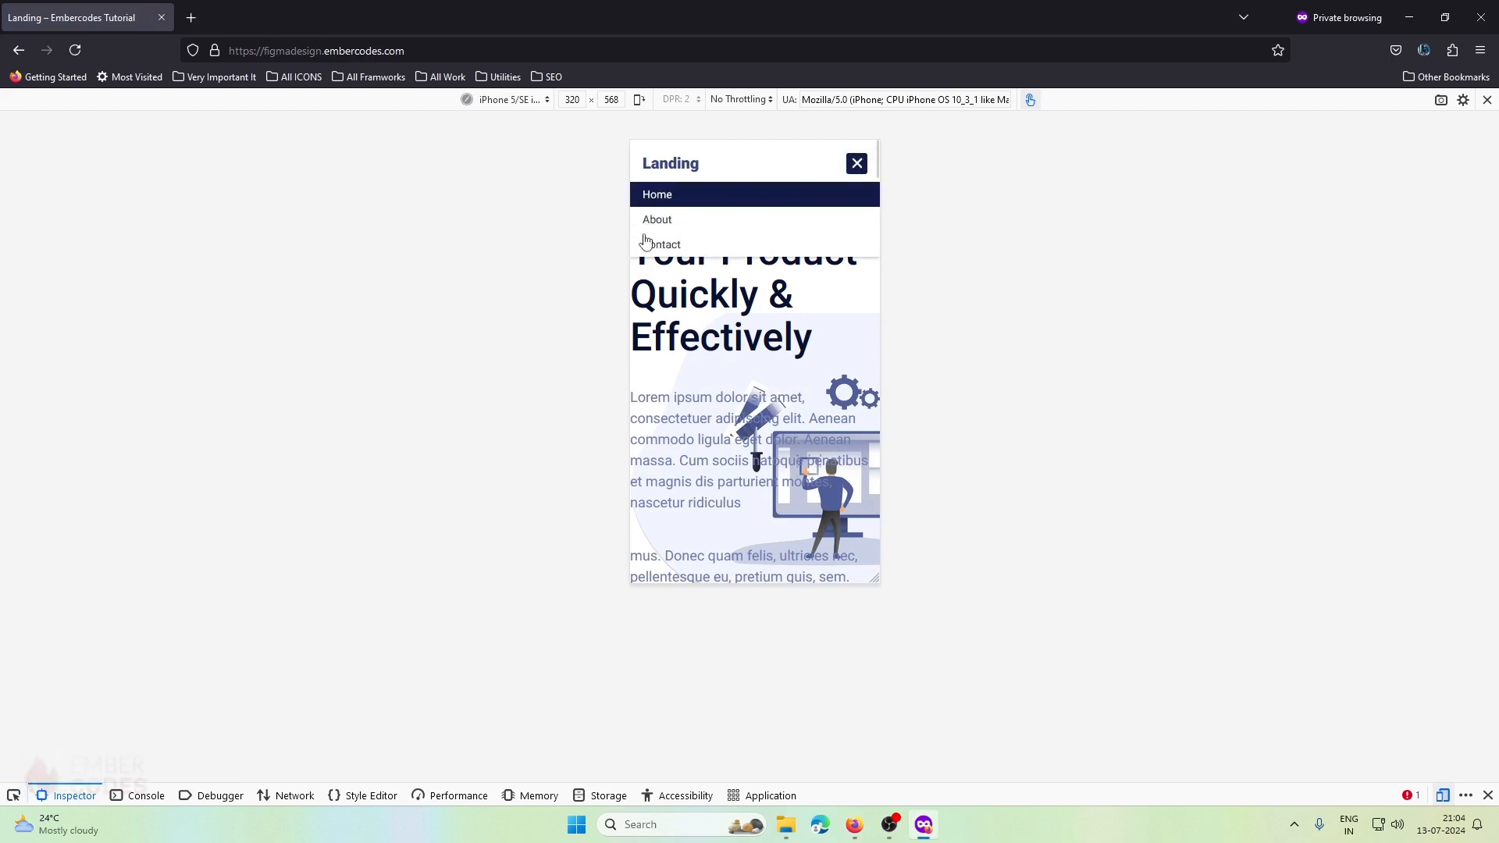
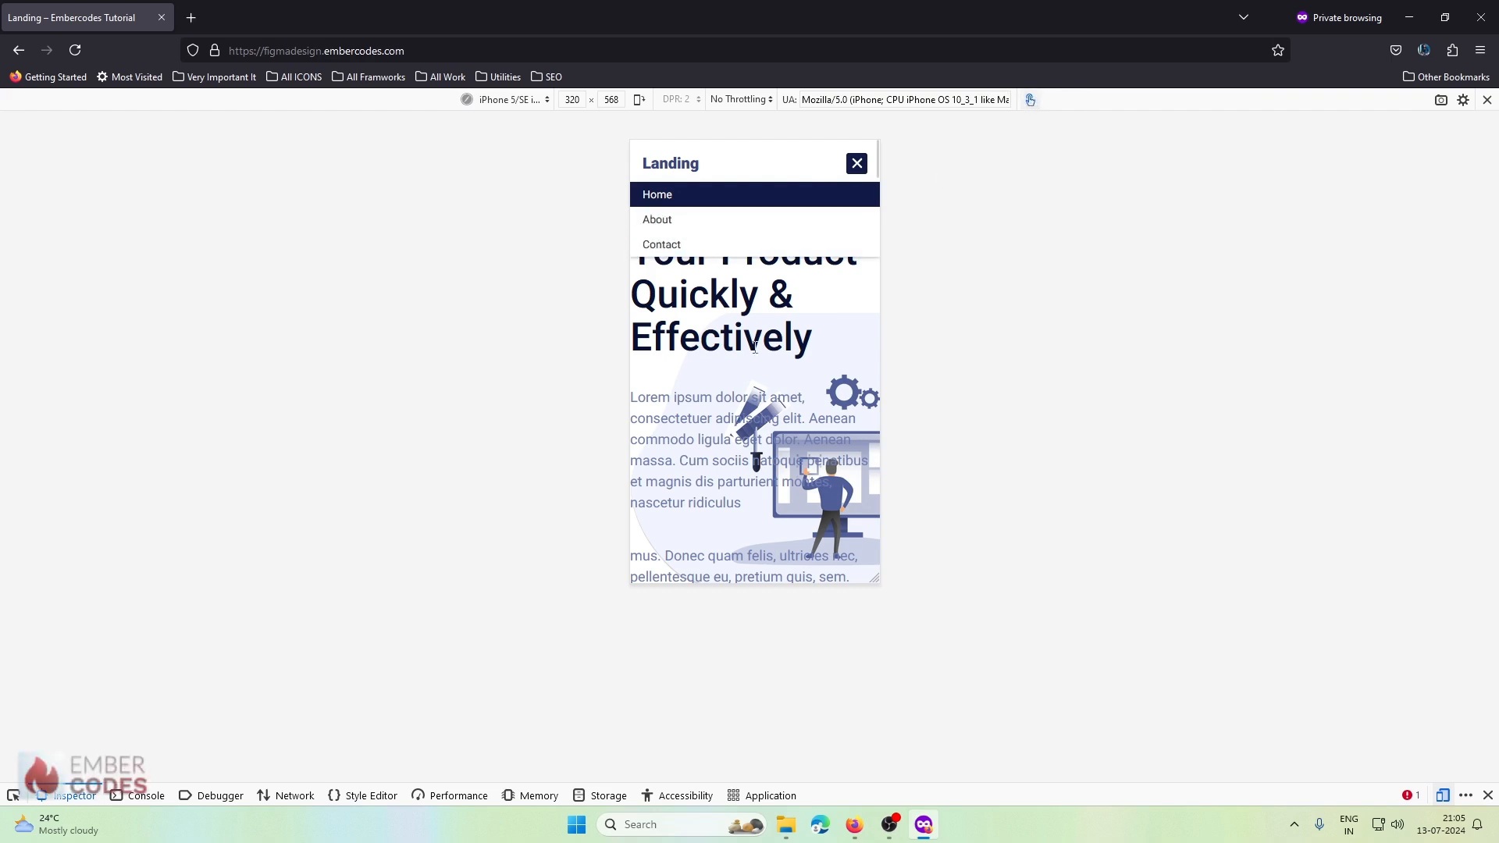
{"action": "left_click", "coordinate": [1031, 101]}
{"action": "left_click", "coordinate": [856, 164]}
{"action": "scroll", "coordinate": [734, 262], "scroll_direction": "down", "scroll_amount": 5}
{"action": "scroll", "coordinate": [734, 261], "scroll_direction": "up", "scroll_amount": 5}
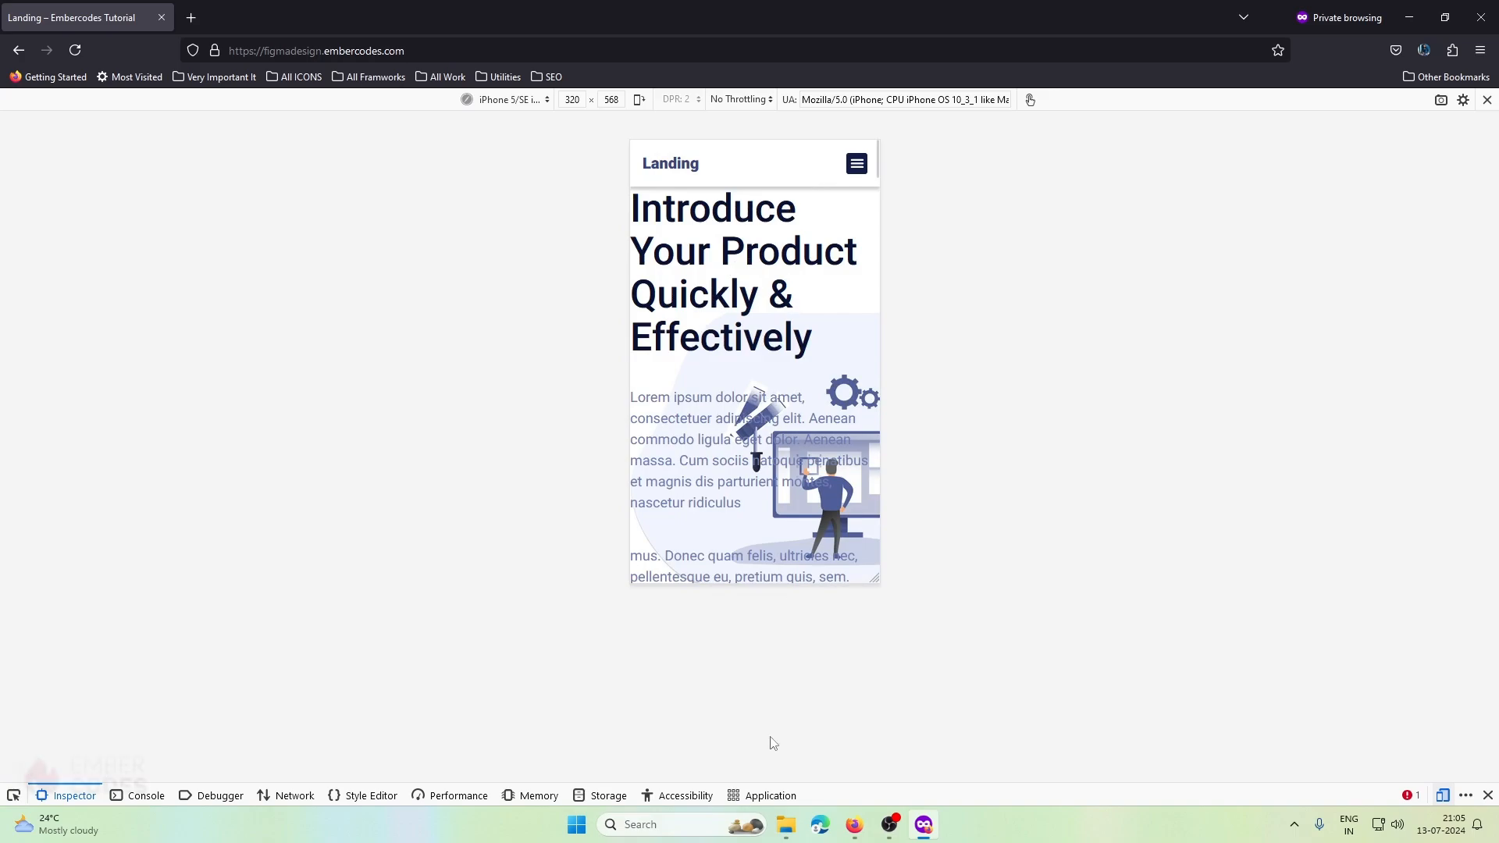
- Return to the Elementor editor, exit the Main Header, and open Elementor Footer #58 in the Theme Builder
{"action": "left_click", "coordinate": [854, 824]}
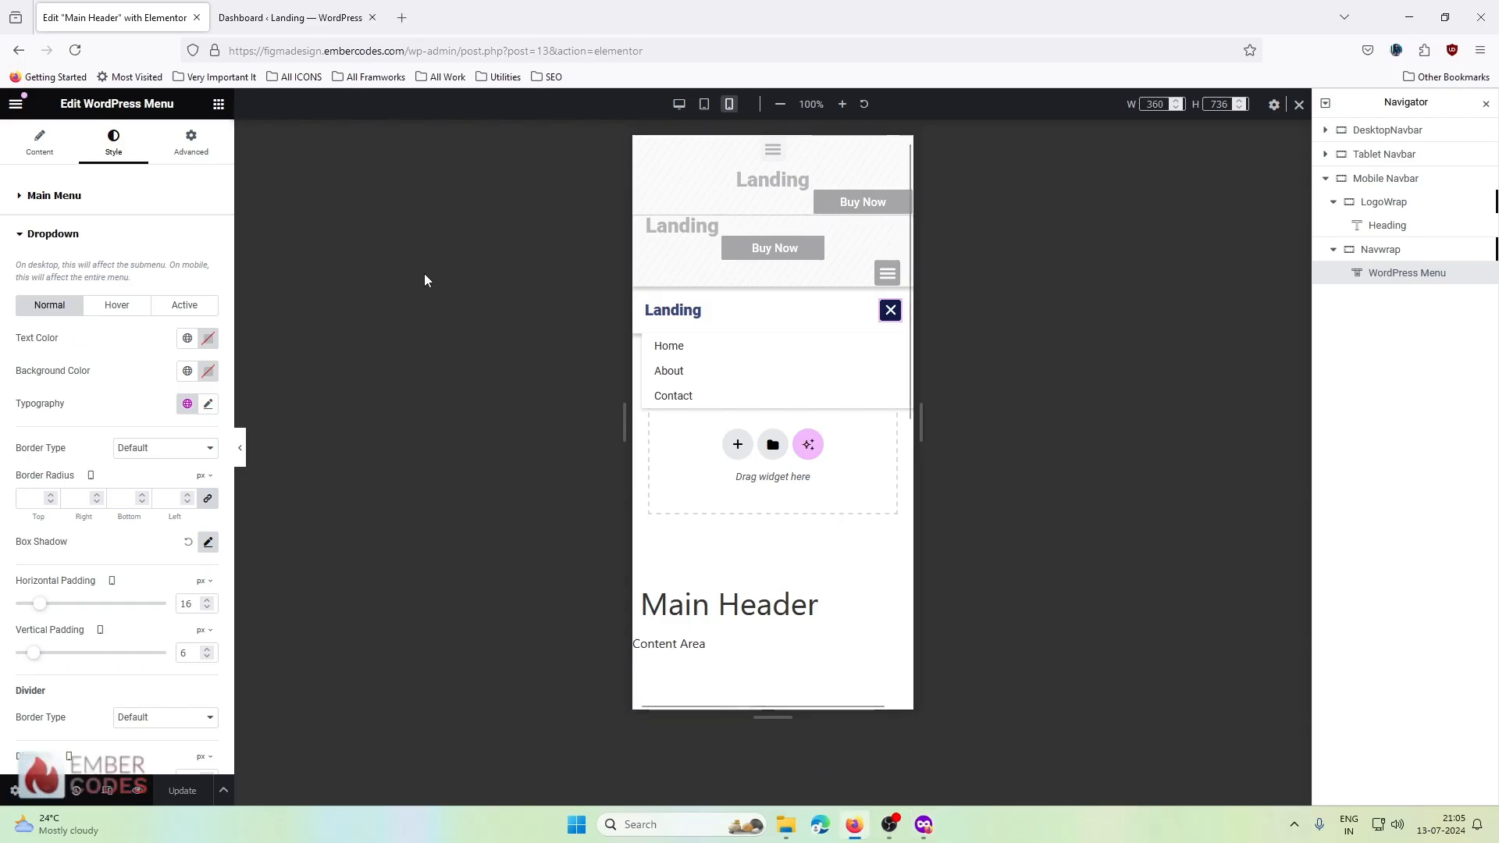
{"action": "left_click", "coordinate": [15, 103]}
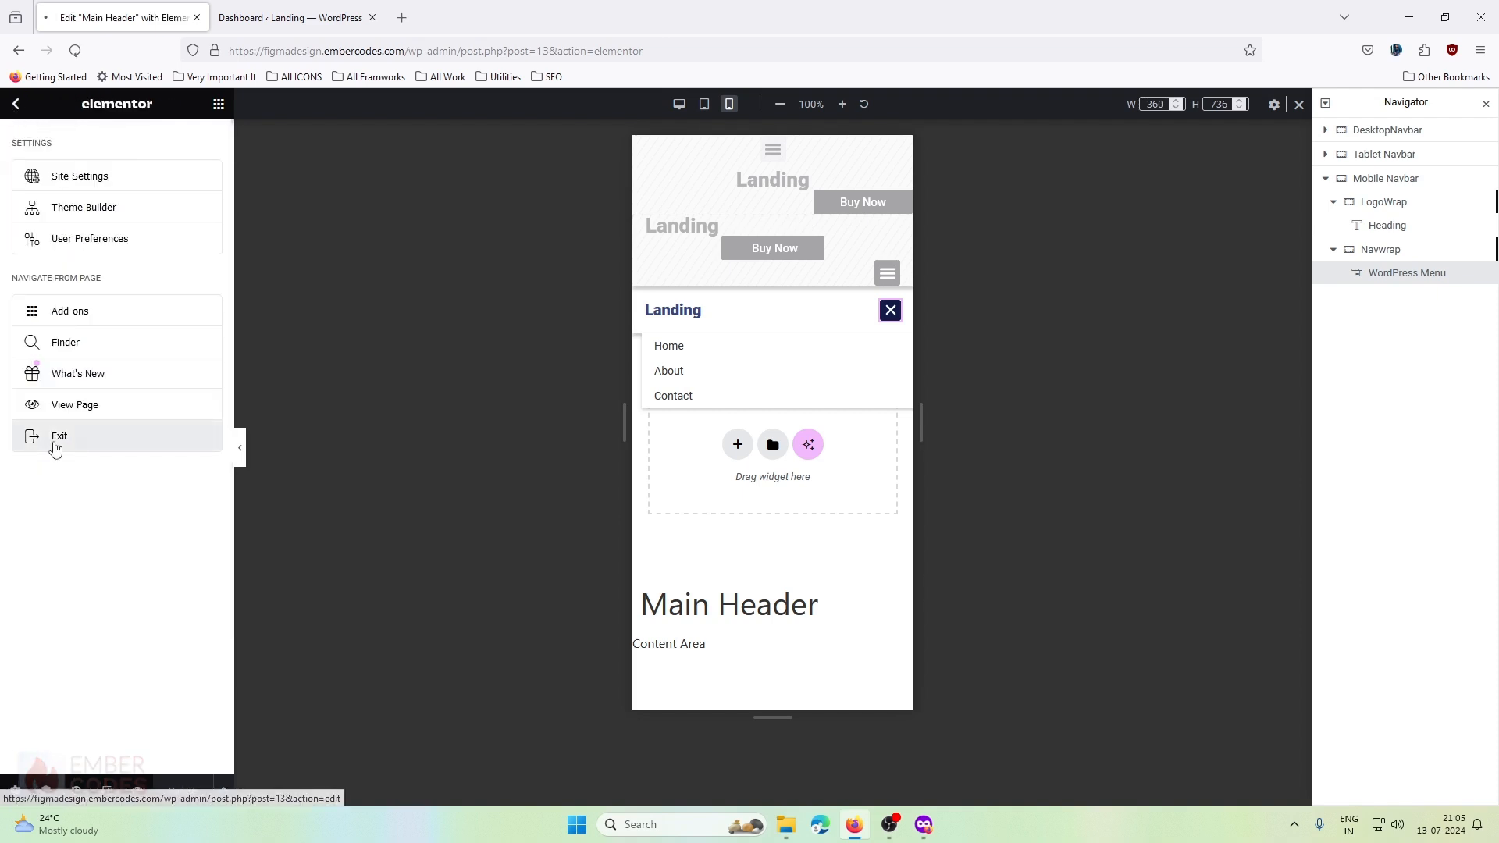
{"action": "left_click", "coordinate": [55, 444]}
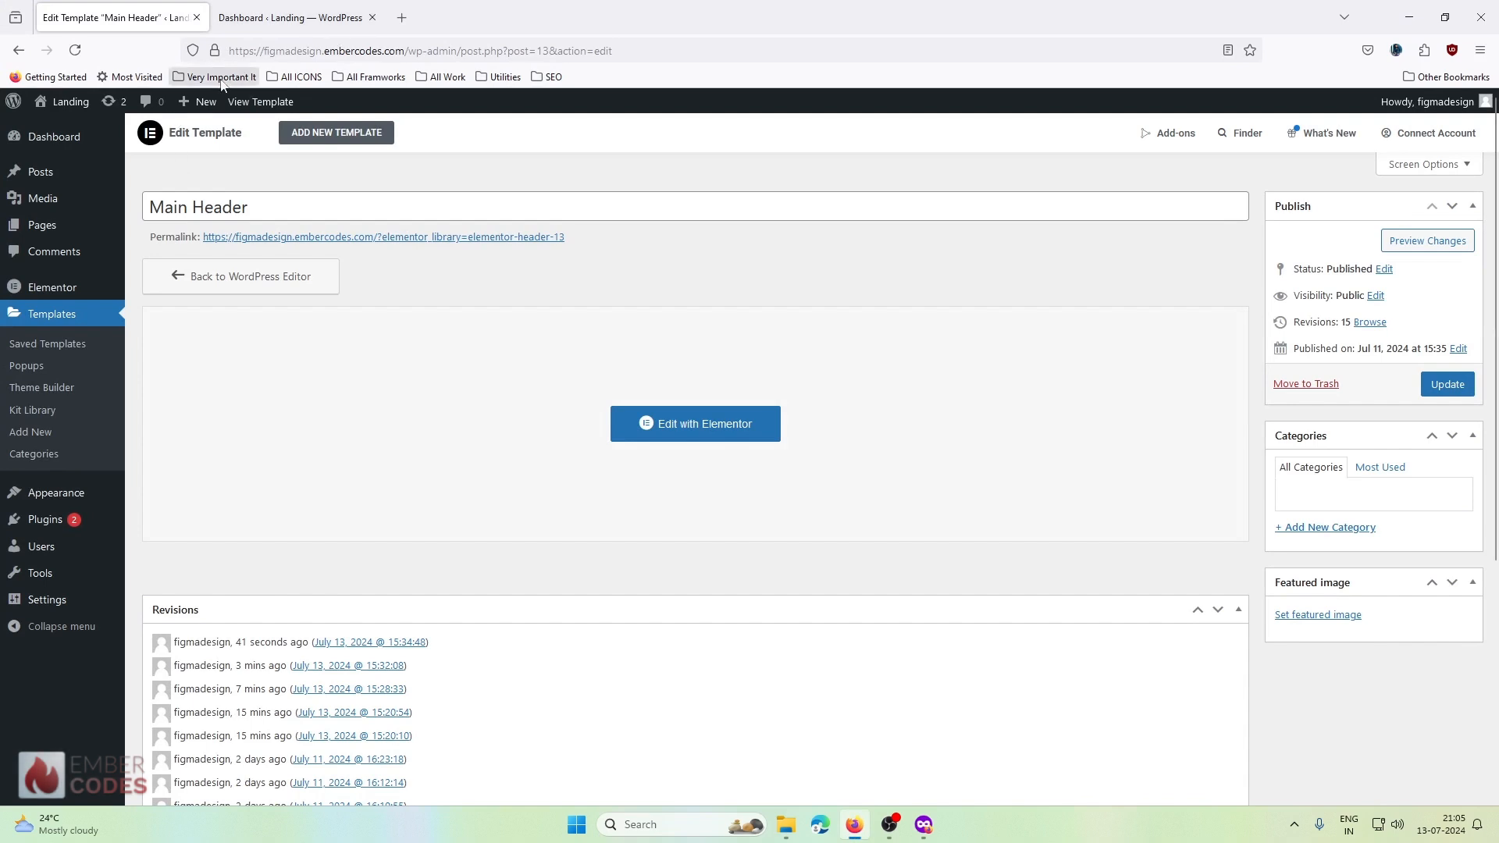
{"action": "left_click", "coordinate": [56, 391]}
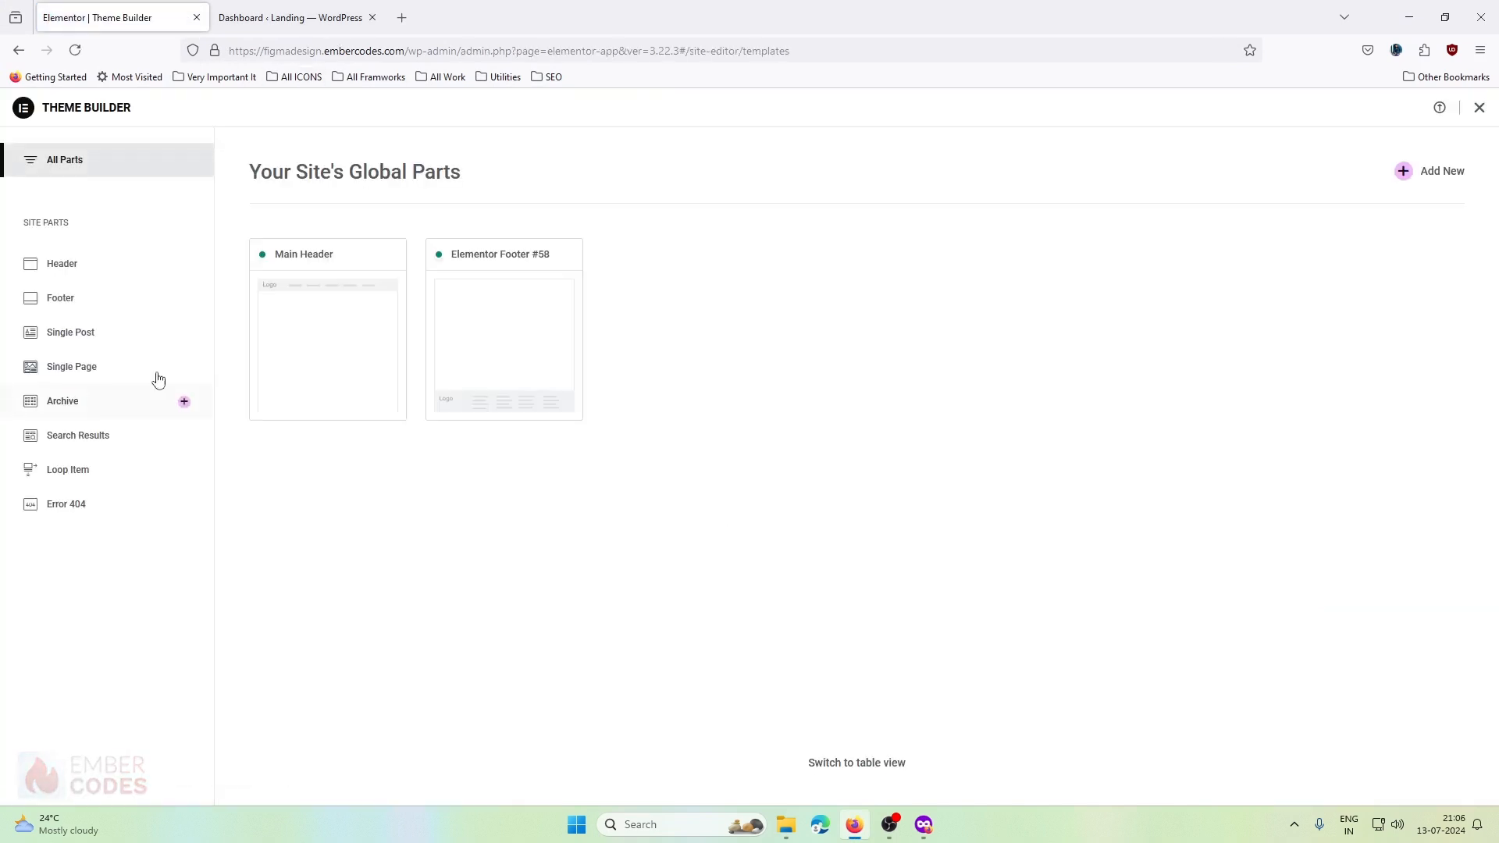
{"action": "left_click", "coordinate": [470, 308]}
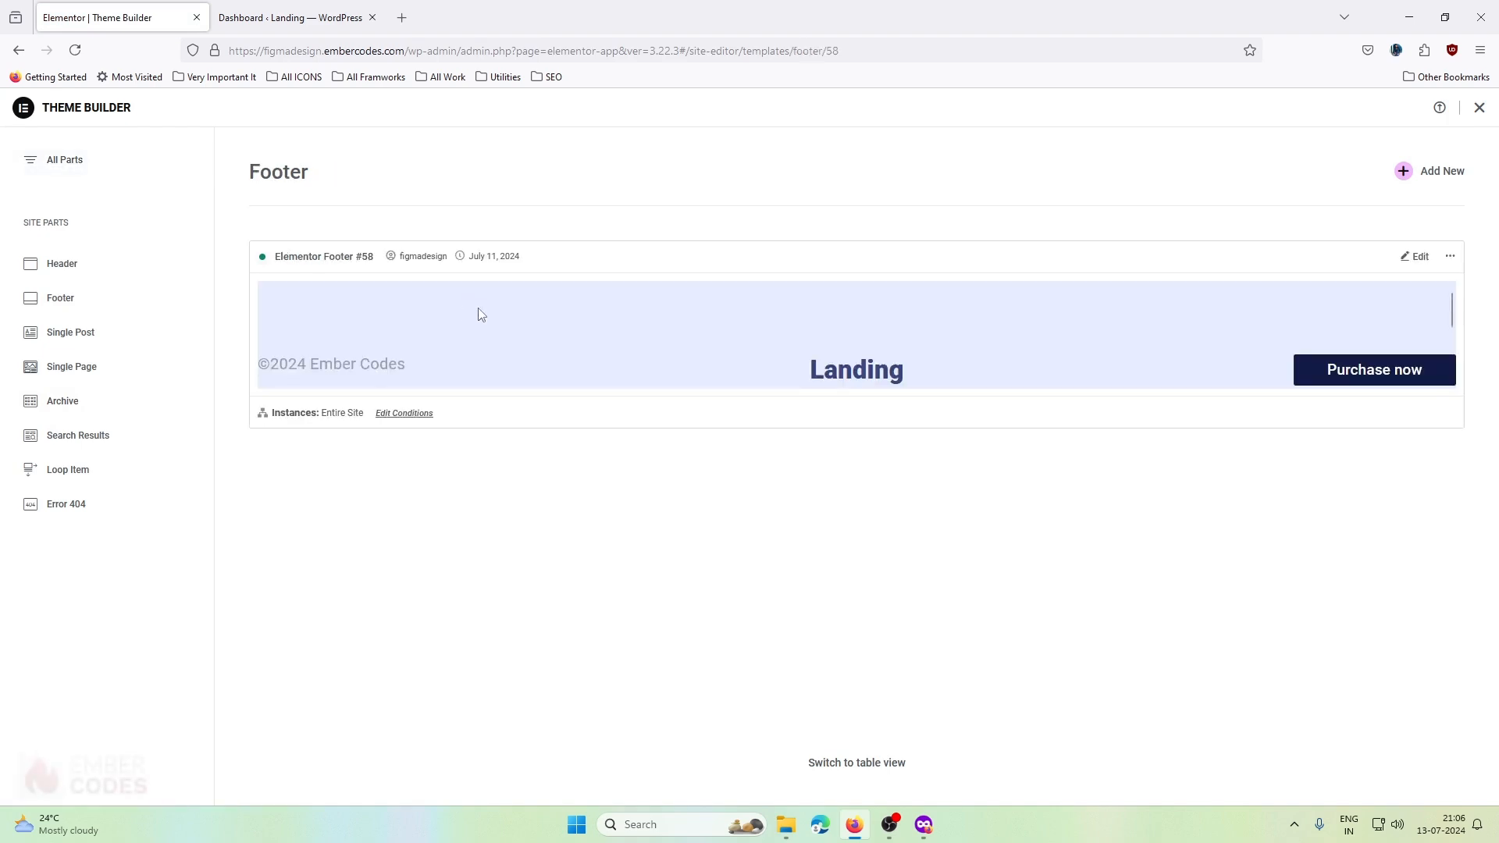
- Open Elementor Footer #58 for editing and preview the footer in responsive mode at tablet size
{"action": "left_click", "coordinate": [1410, 258]}
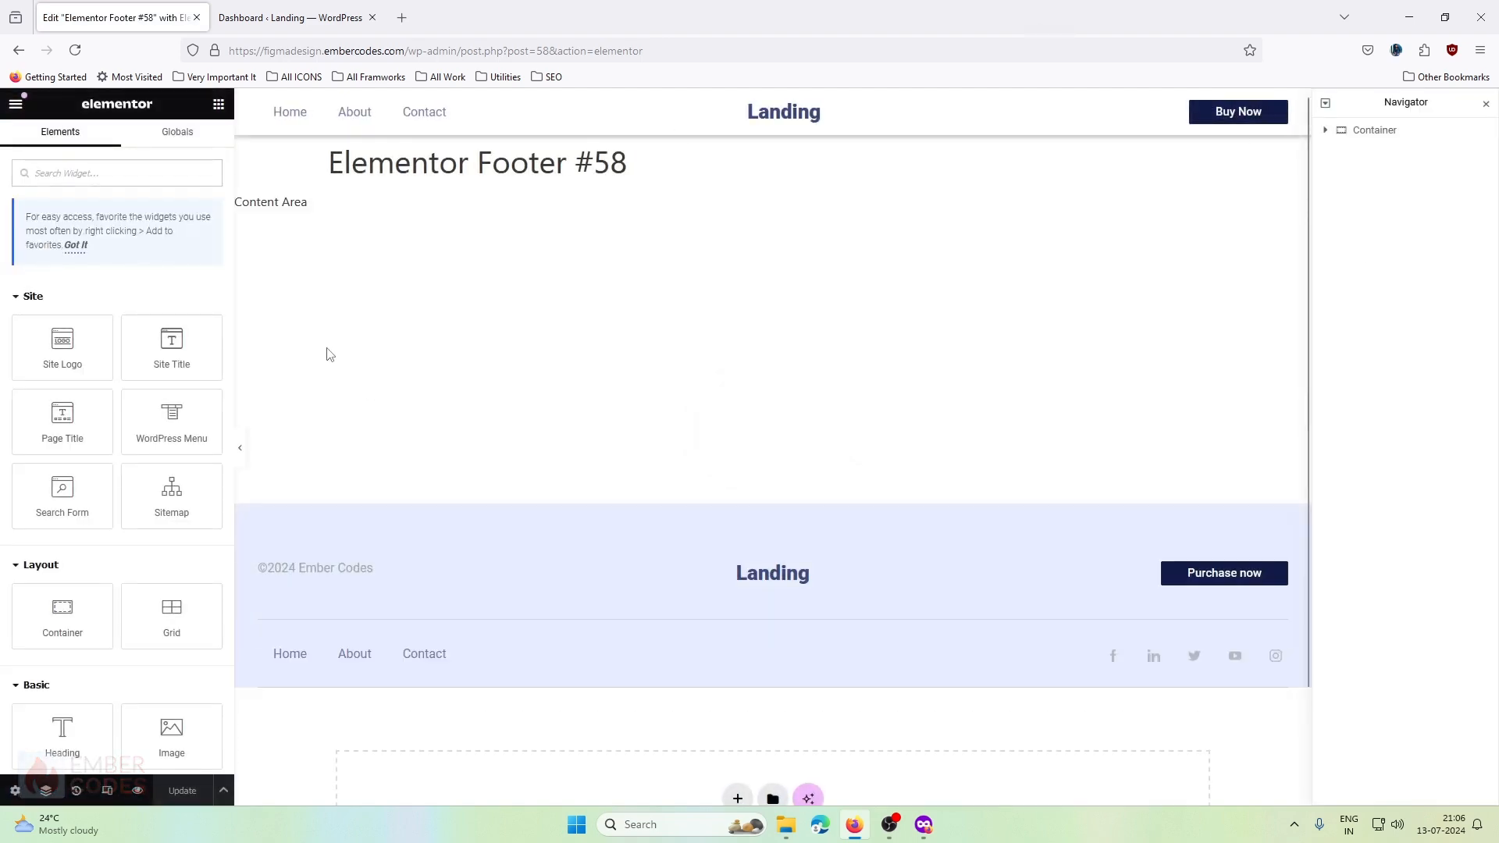
{"action": "left_click", "coordinate": [107, 793]}
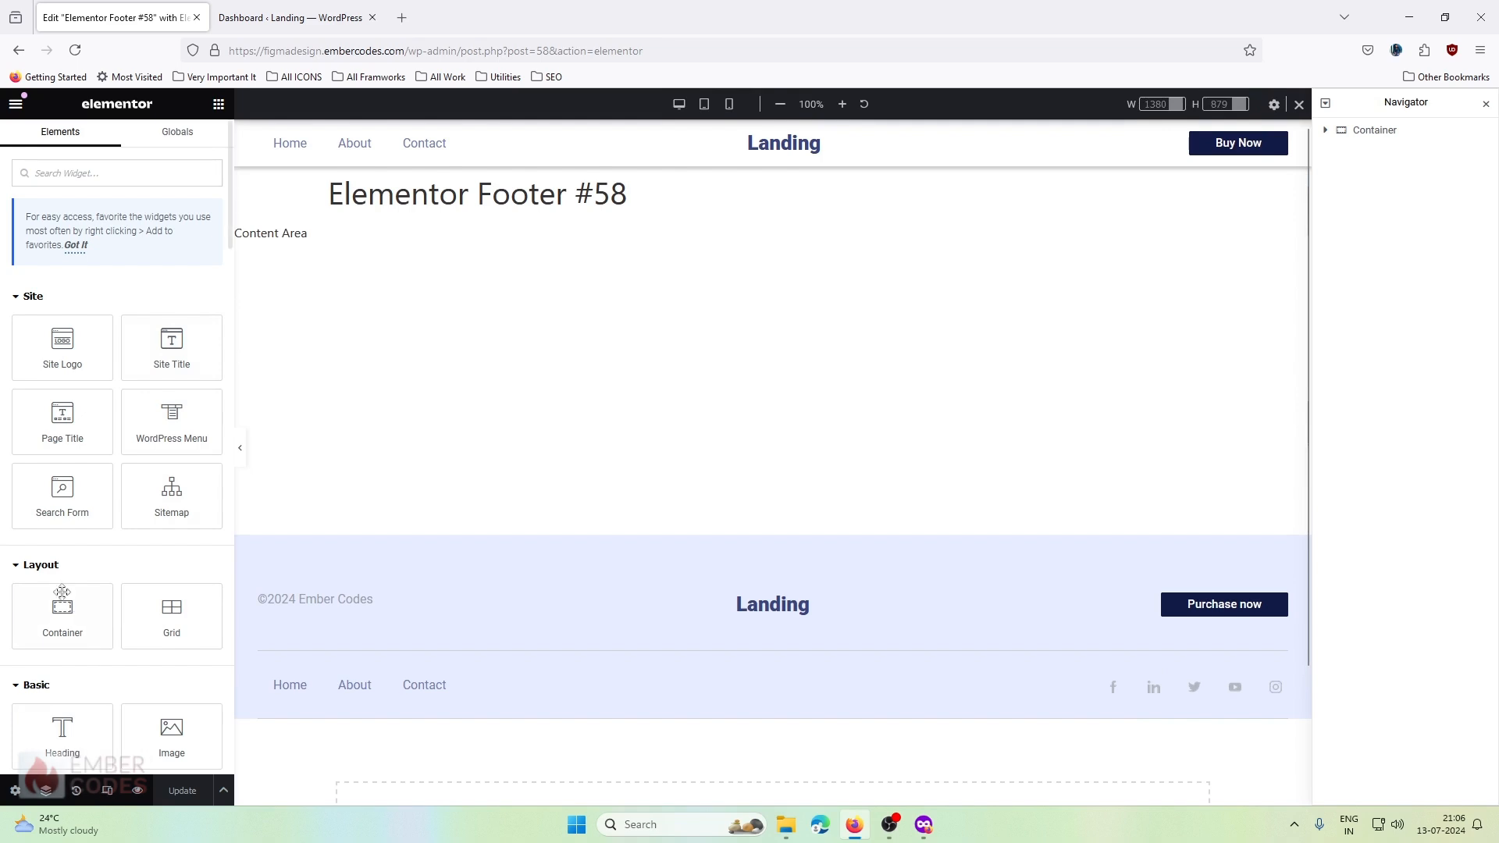
{"action": "left_click", "coordinate": [705, 106]}
{"action": "scroll", "coordinate": [692, 265], "scroll_direction": "down", "scroll_amount": 3}
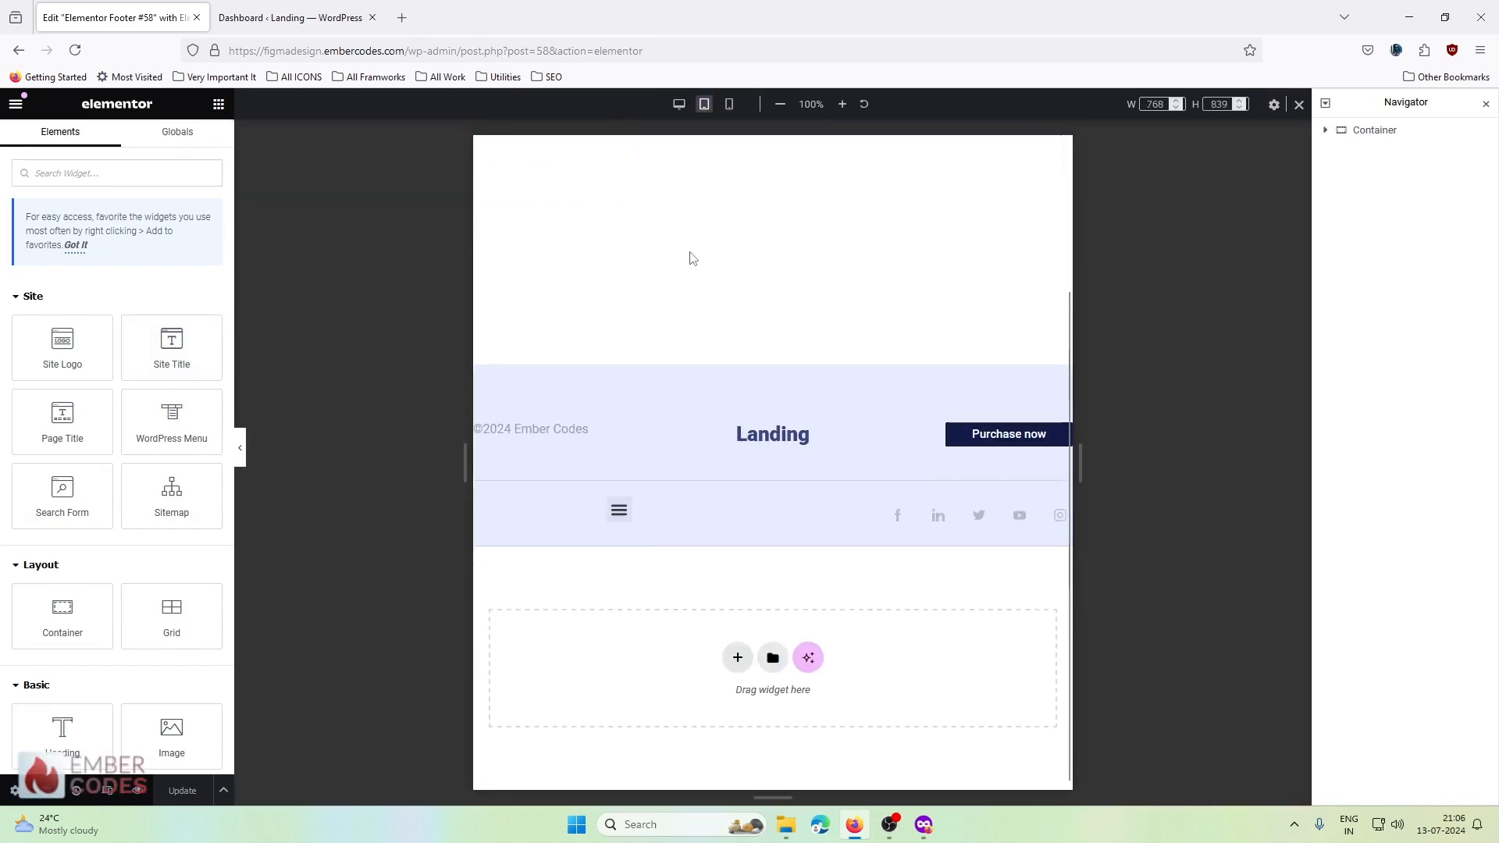
{"action": "scroll", "coordinate": [699, 247], "scroll_direction": "up", "scroll_amount": 3}
{"action": "scroll", "coordinate": [699, 248], "scroll_direction": "down", "scroll_amount": 3}
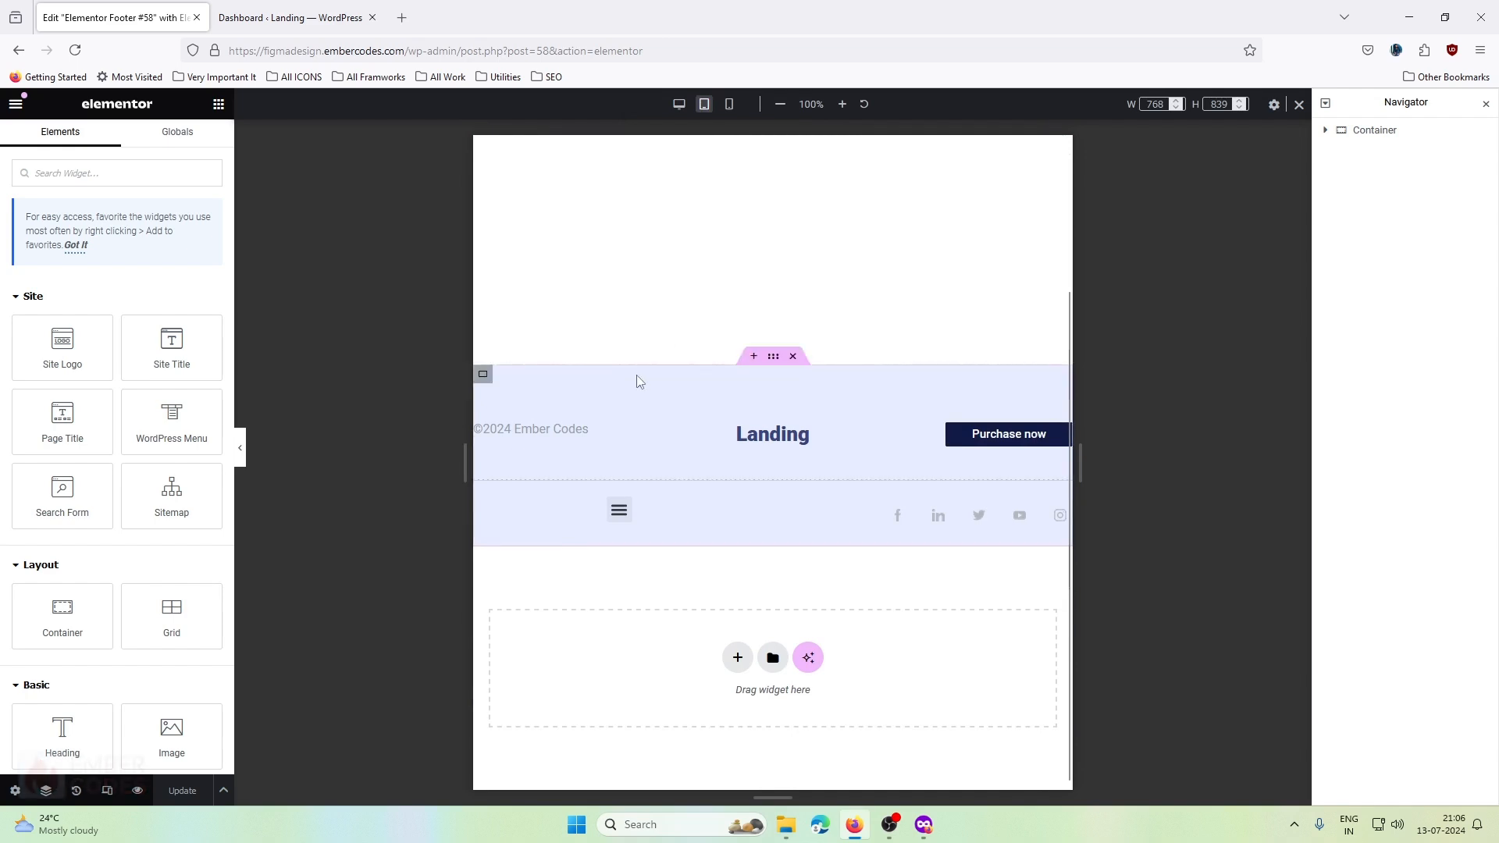
- Set the outer footer container's tablet width to 100%
{"action": "left_click", "coordinate": [1374, 129]}
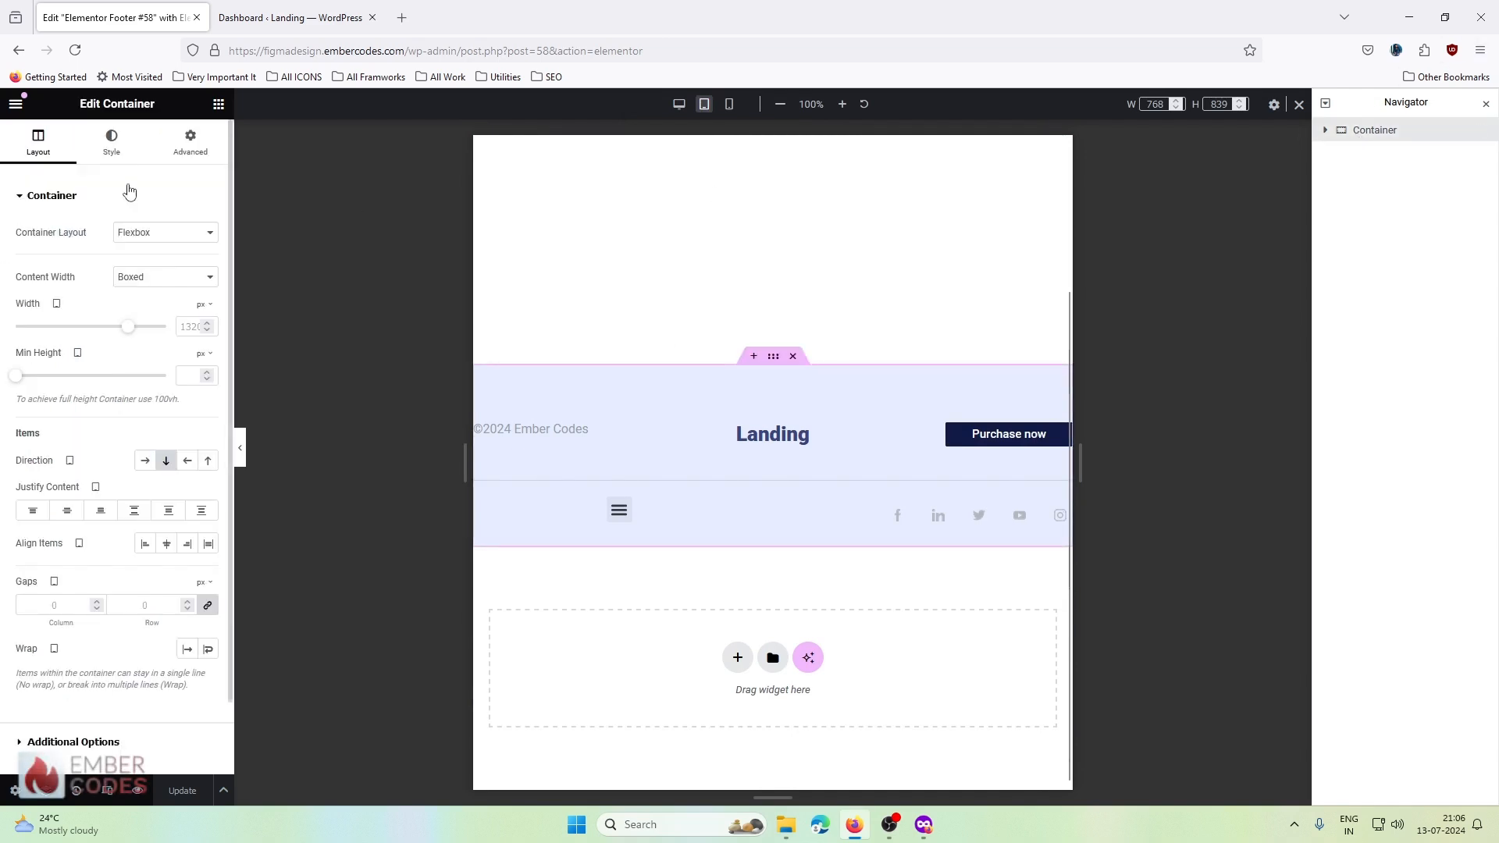
{"action": "left_click", "coordinate": [187, 327]}
{"action": "type", "text": "100"}
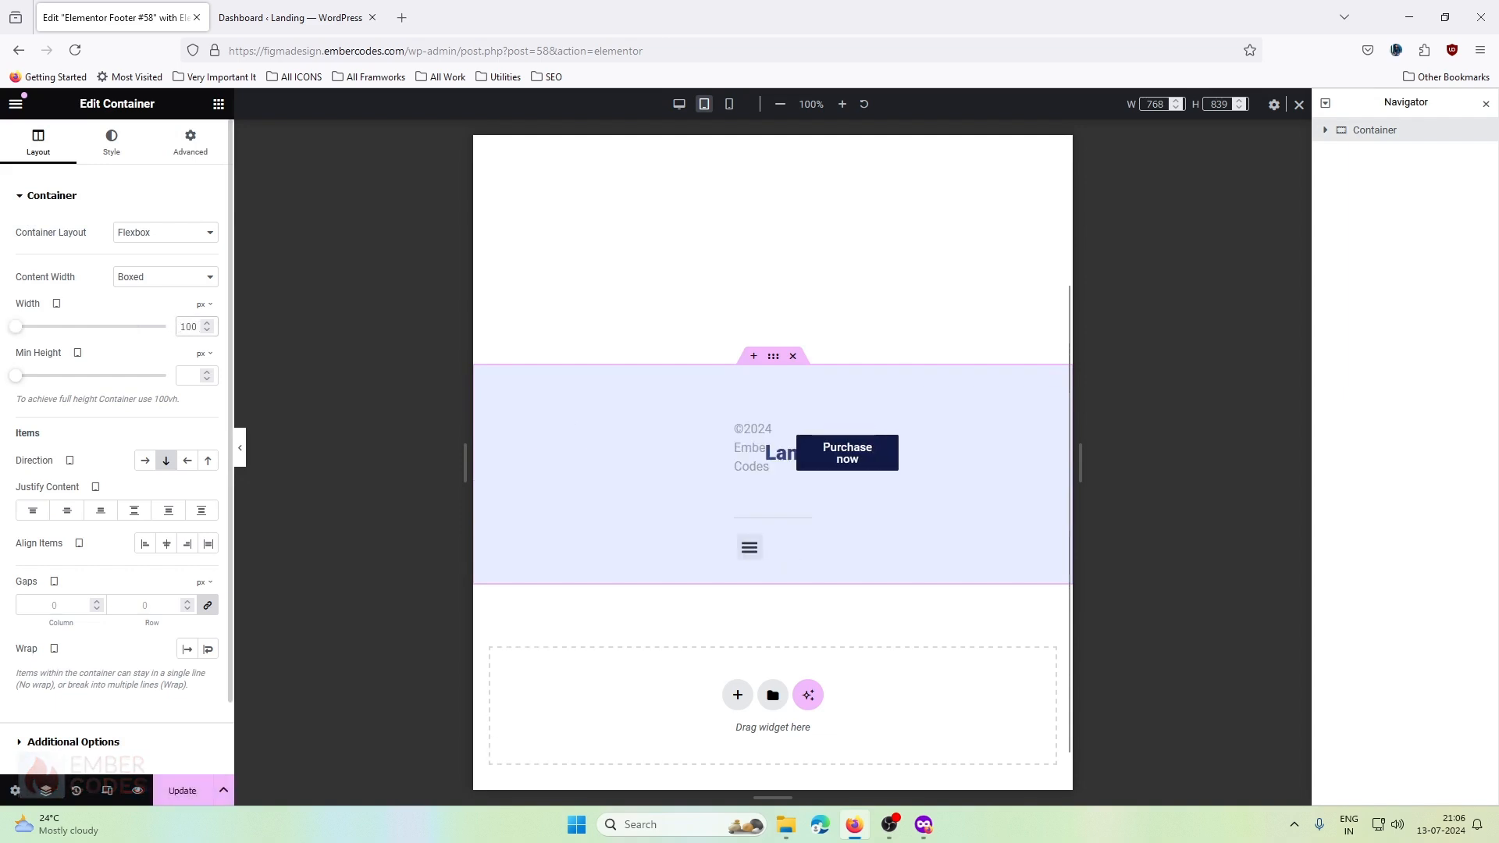
{"action": "left_click", "coordinate": [209, 323]}
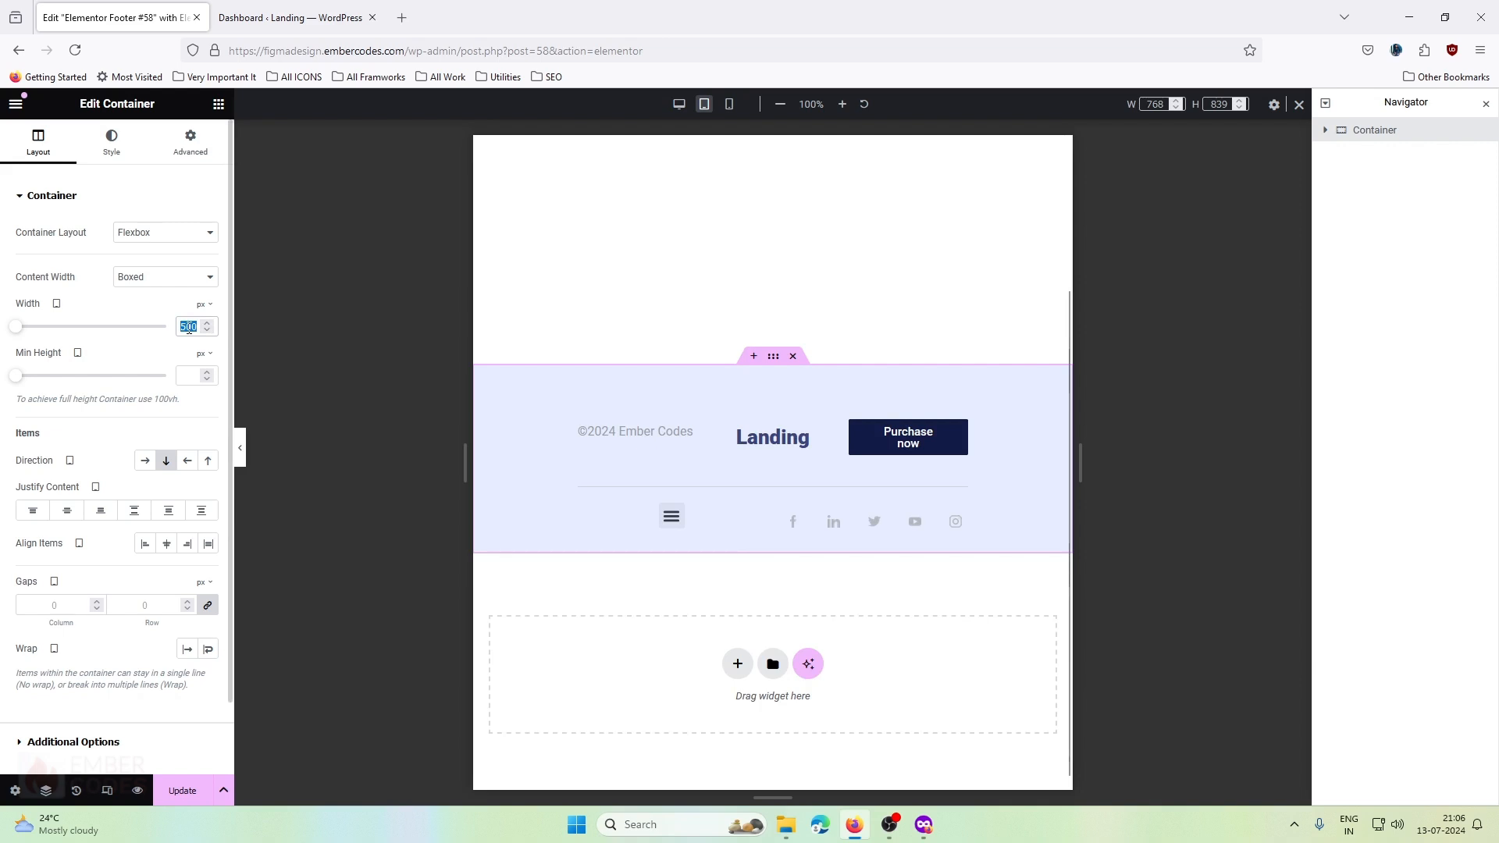
{"action": "type", "text": "100"}
{"action": "left_click", "coordinate": [204, 304]}
{"action": "left_click", "coordinate": [203, 329]}
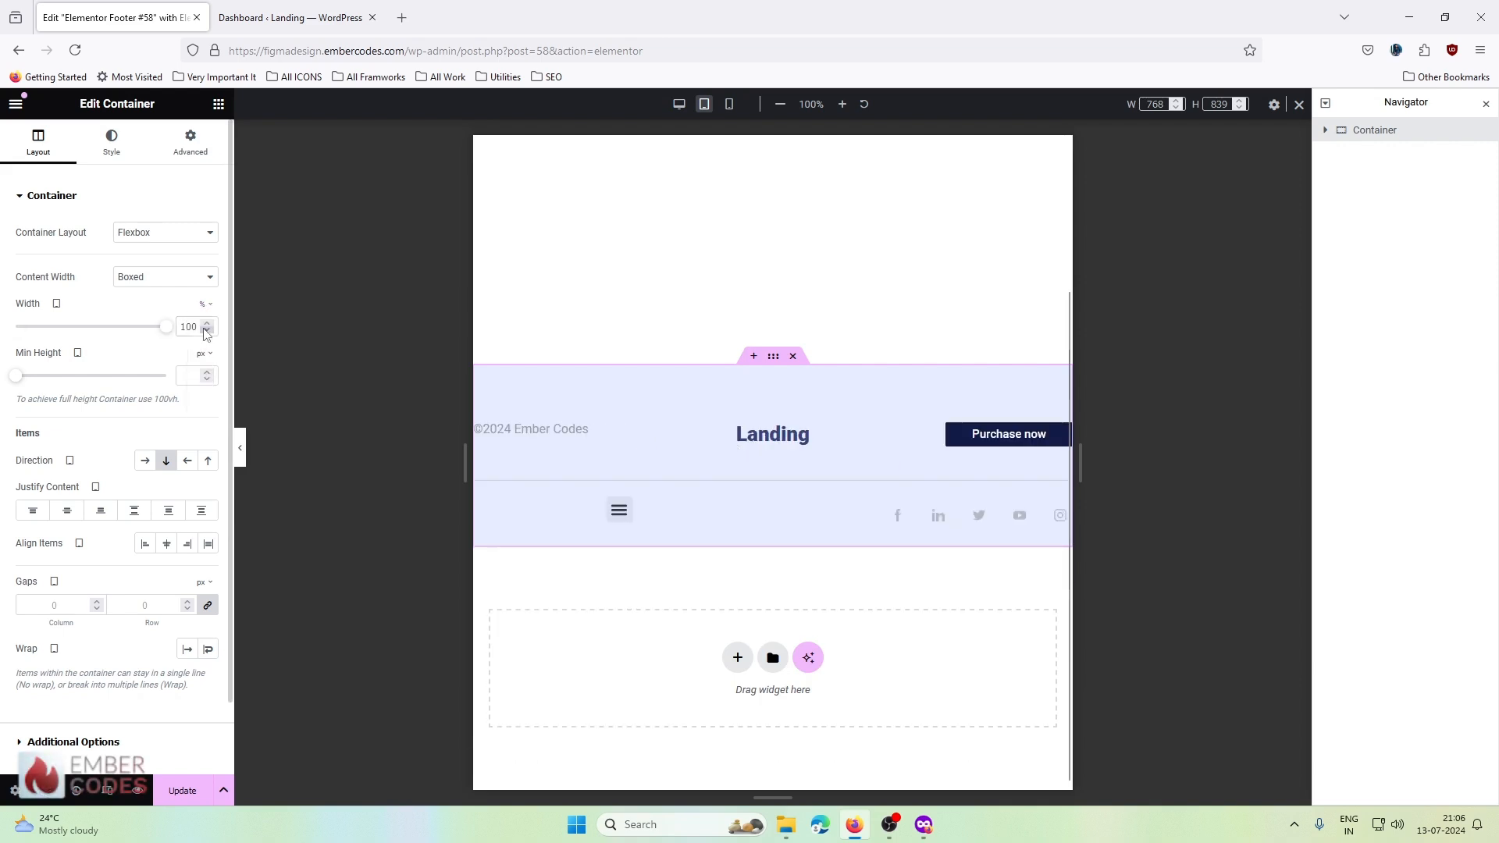
- Set the outer footer container's right and left padding to 16 px for tablet
{"action": "left_click", "coordinate": [178, 137]}
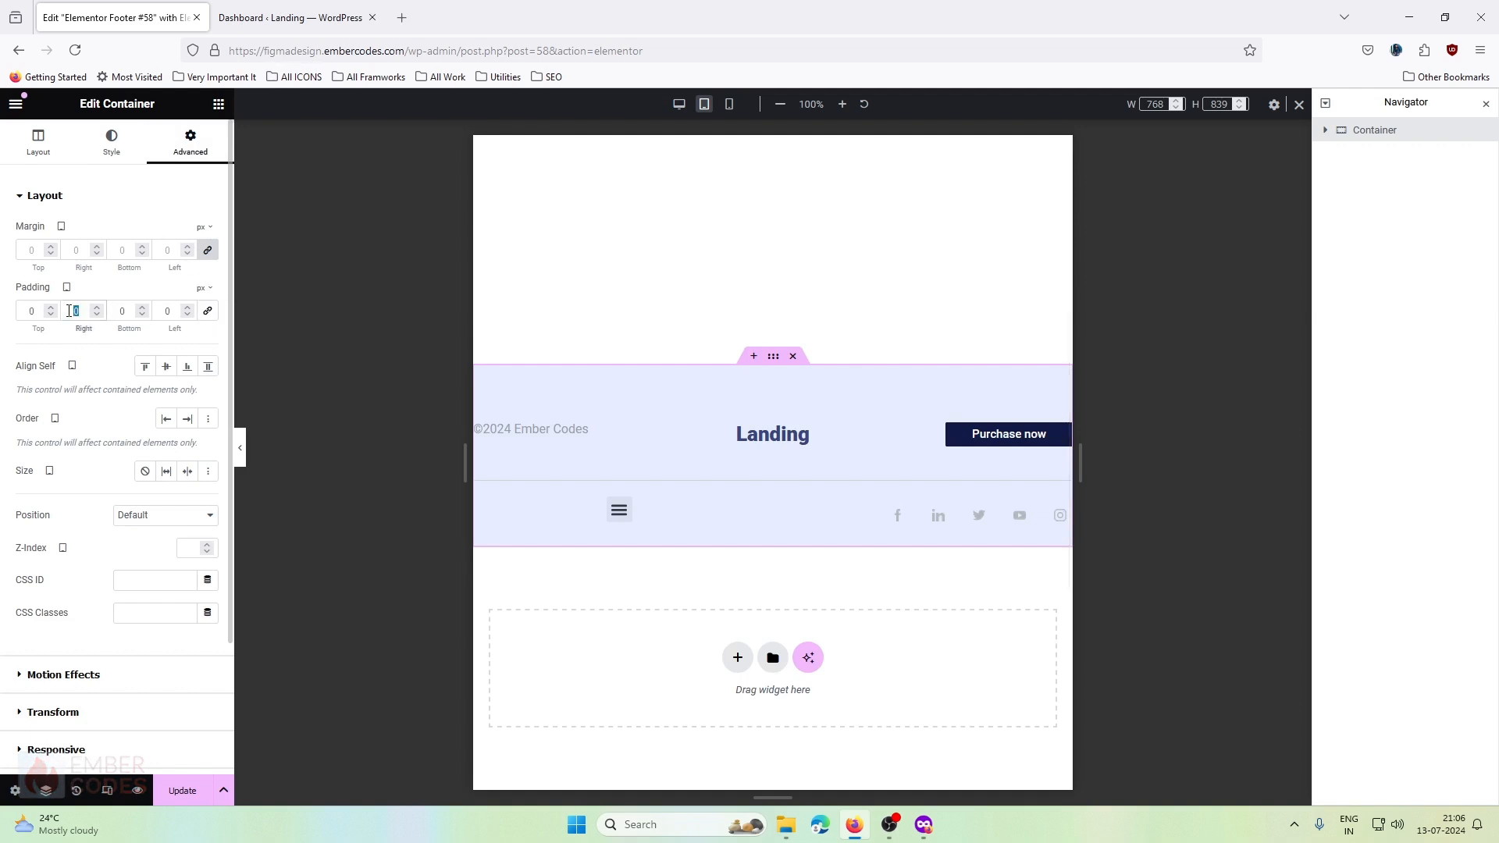
{"action": "type", "text": "16"}
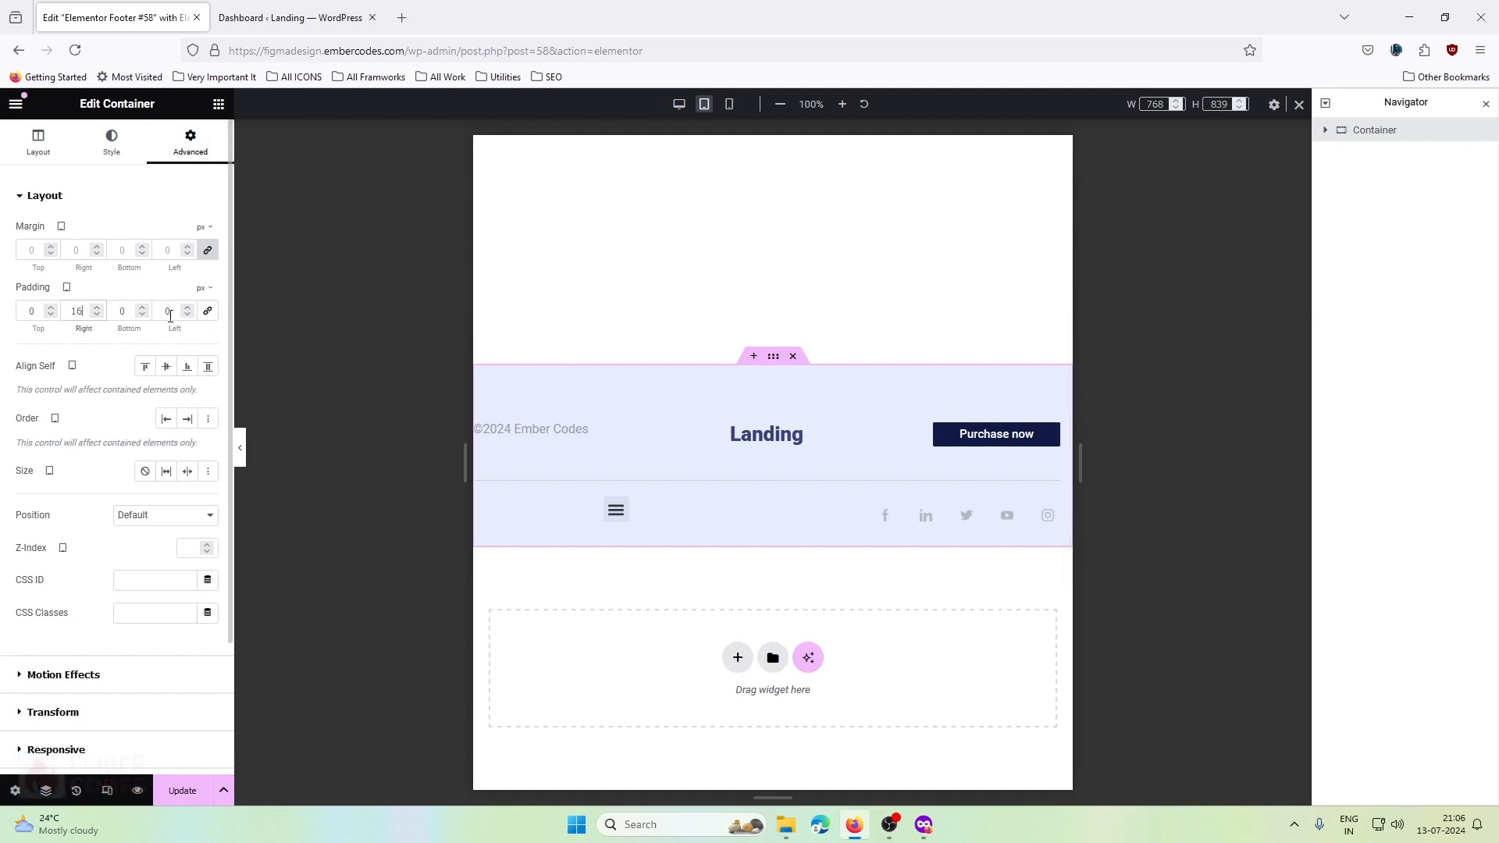
{"action": "type", "text": "16"}
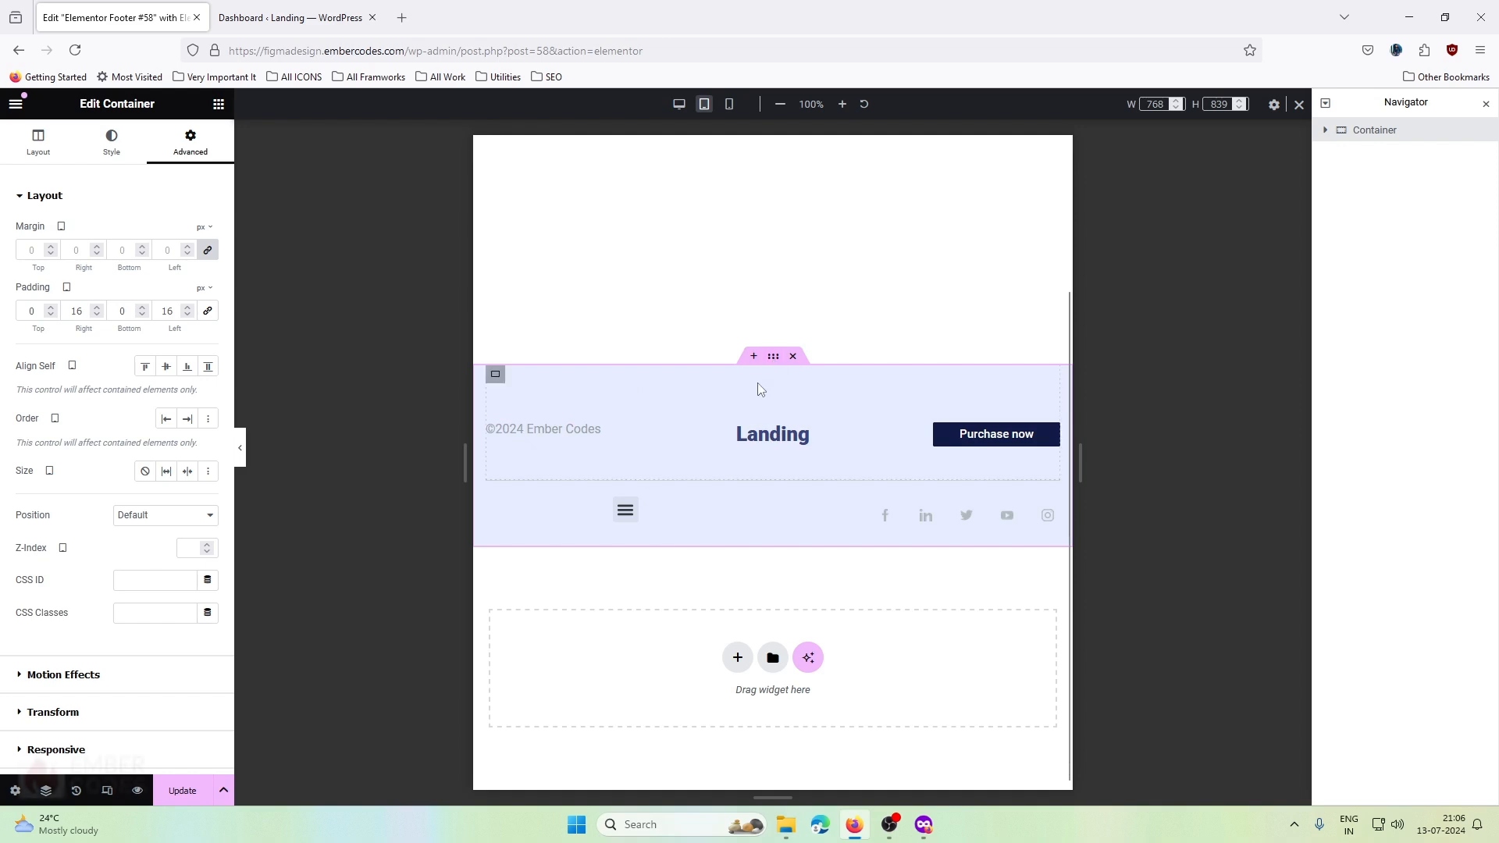
- Unlink the tablet padding of the footer's upper row container and set its top and bottom padding to 40 px
{"action": "left_click", "coordinate": [495, 374]}
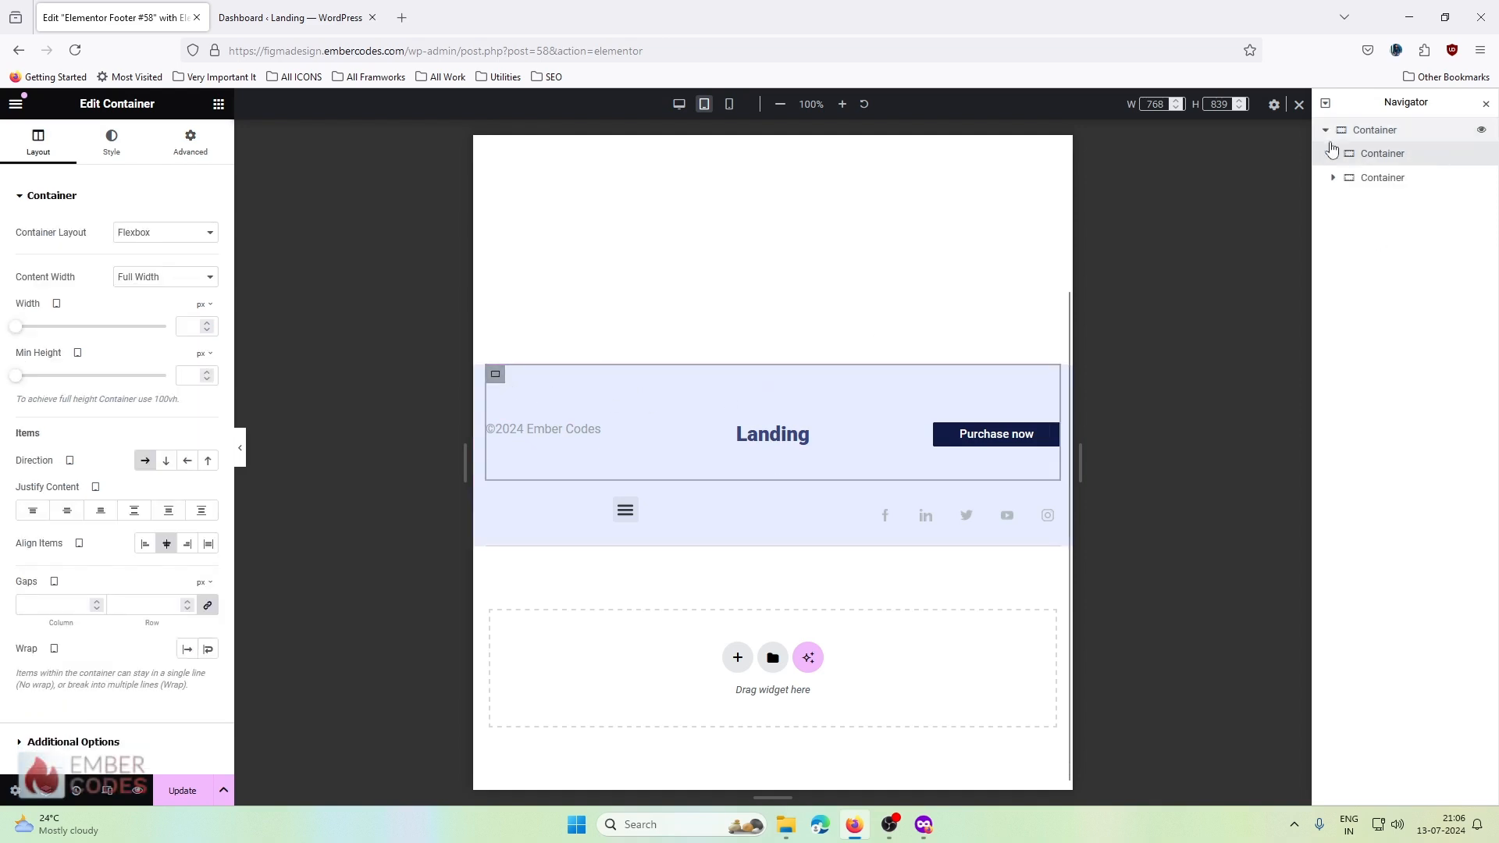
{"action": "left_click", "coordinate": [199, 154]}
{"action": "left_click", "coordinate": [51, 315]}
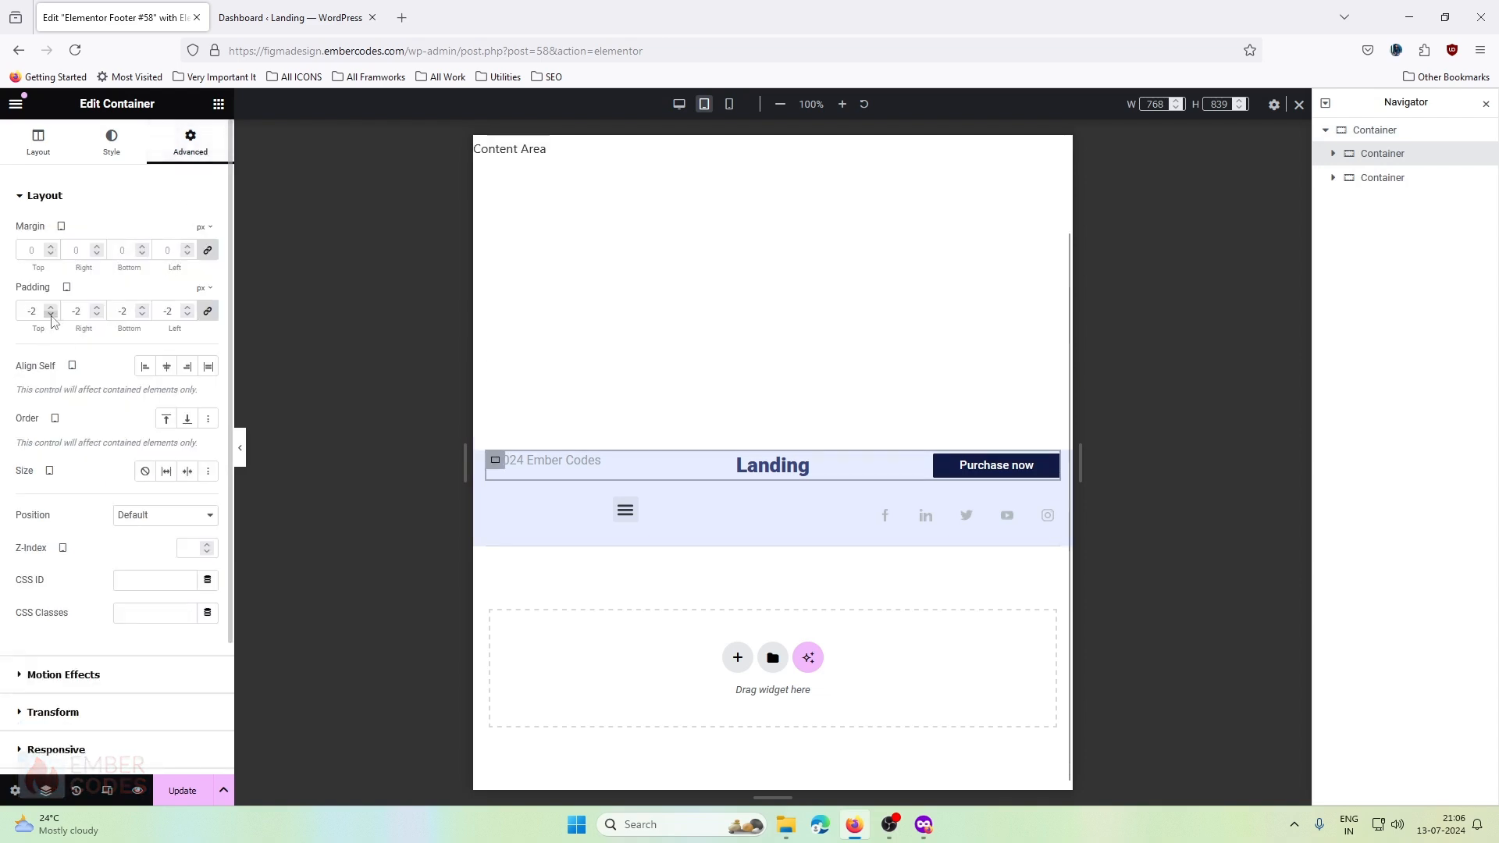
{"action": "key", "text": "ctrl+z"}
{"action": "left_click", "coordinate": [210, 315]}
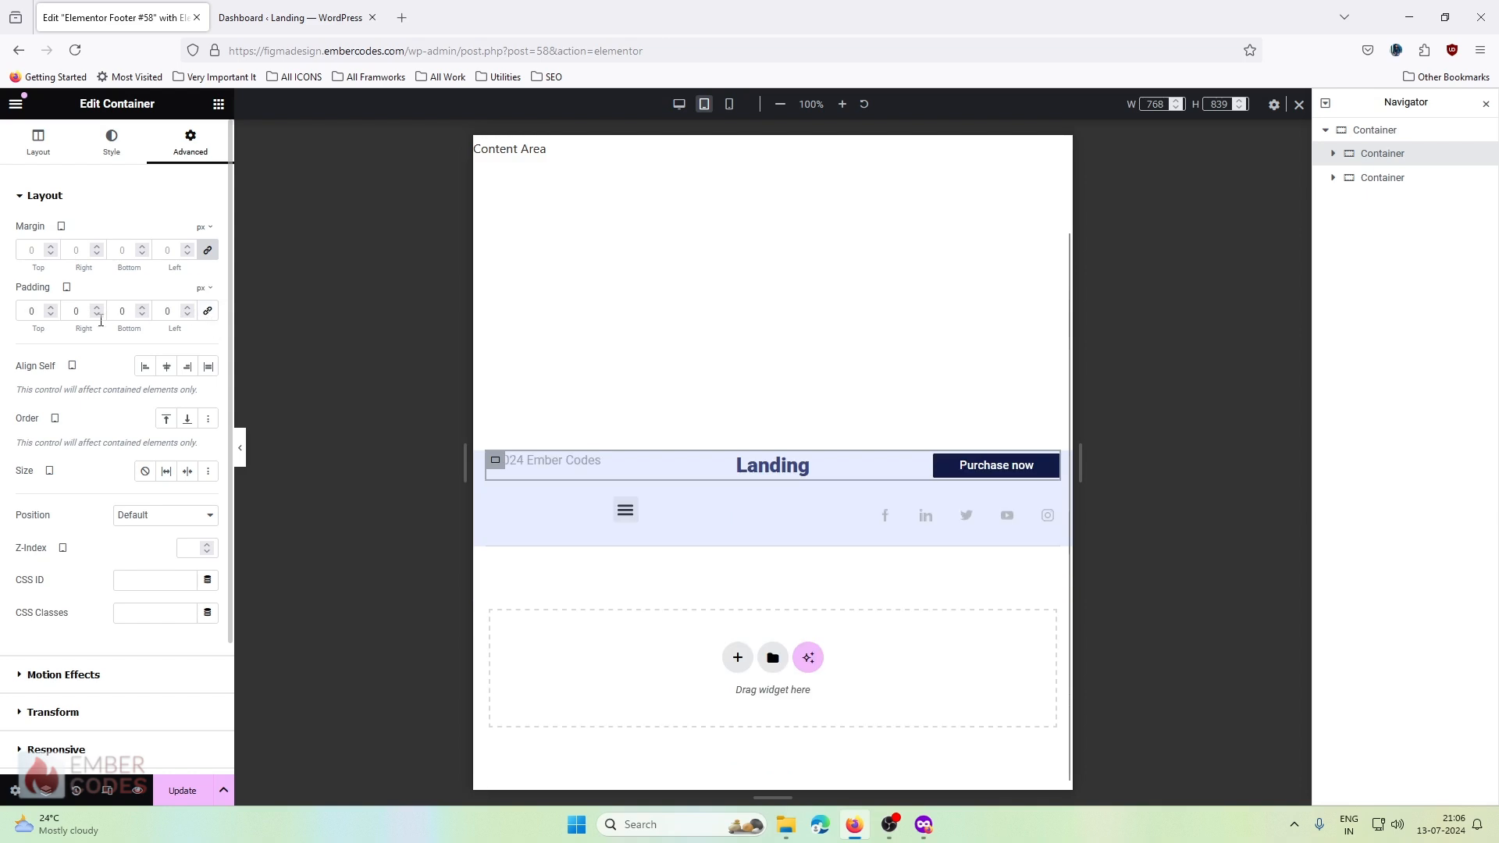
{"action": "left_click", "coordinate": [29, 312]}
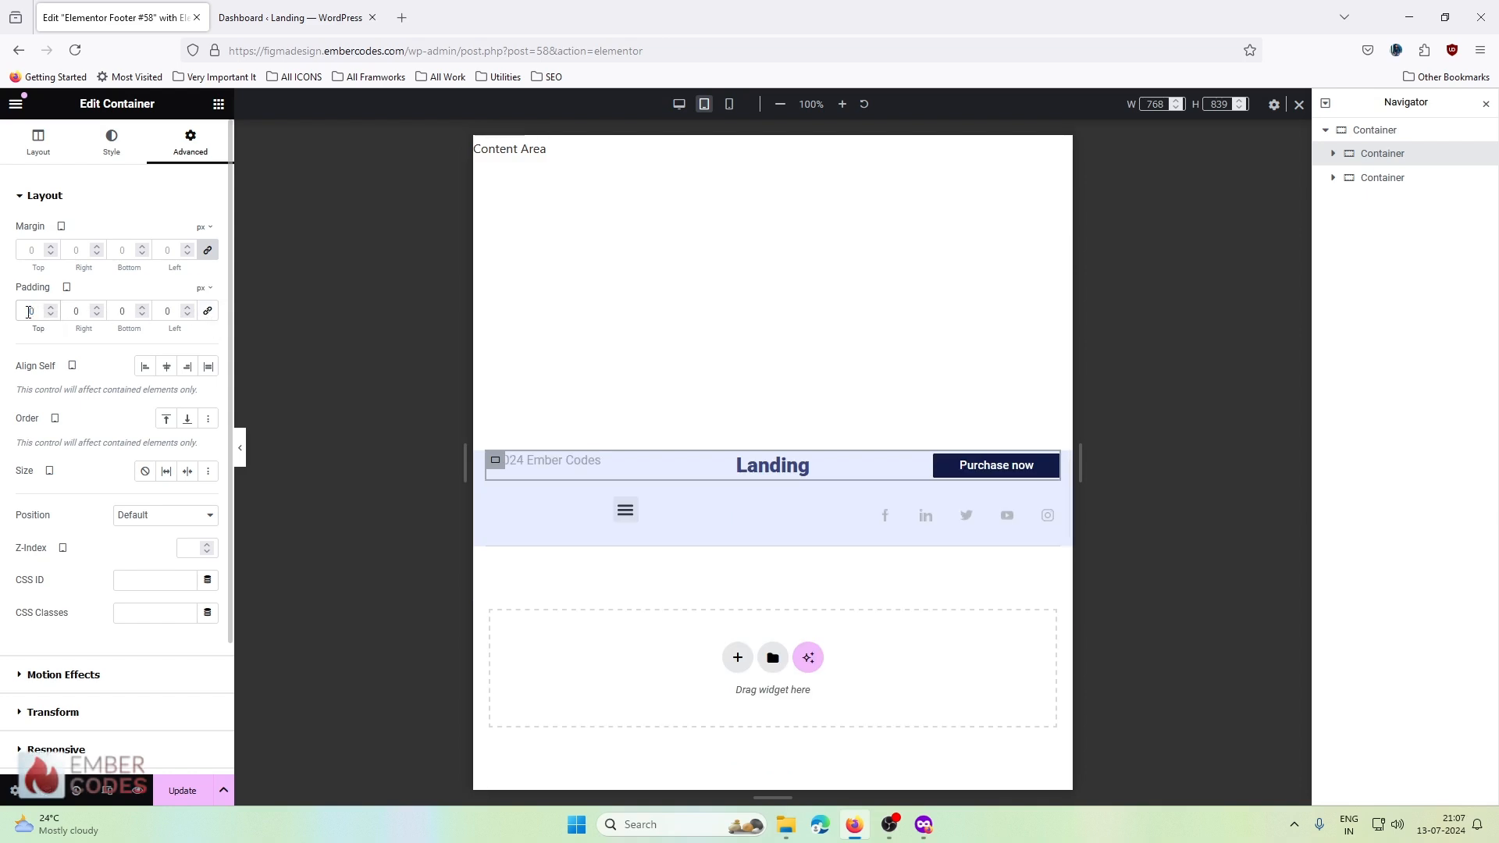
{"action": "type", "text": "40"}
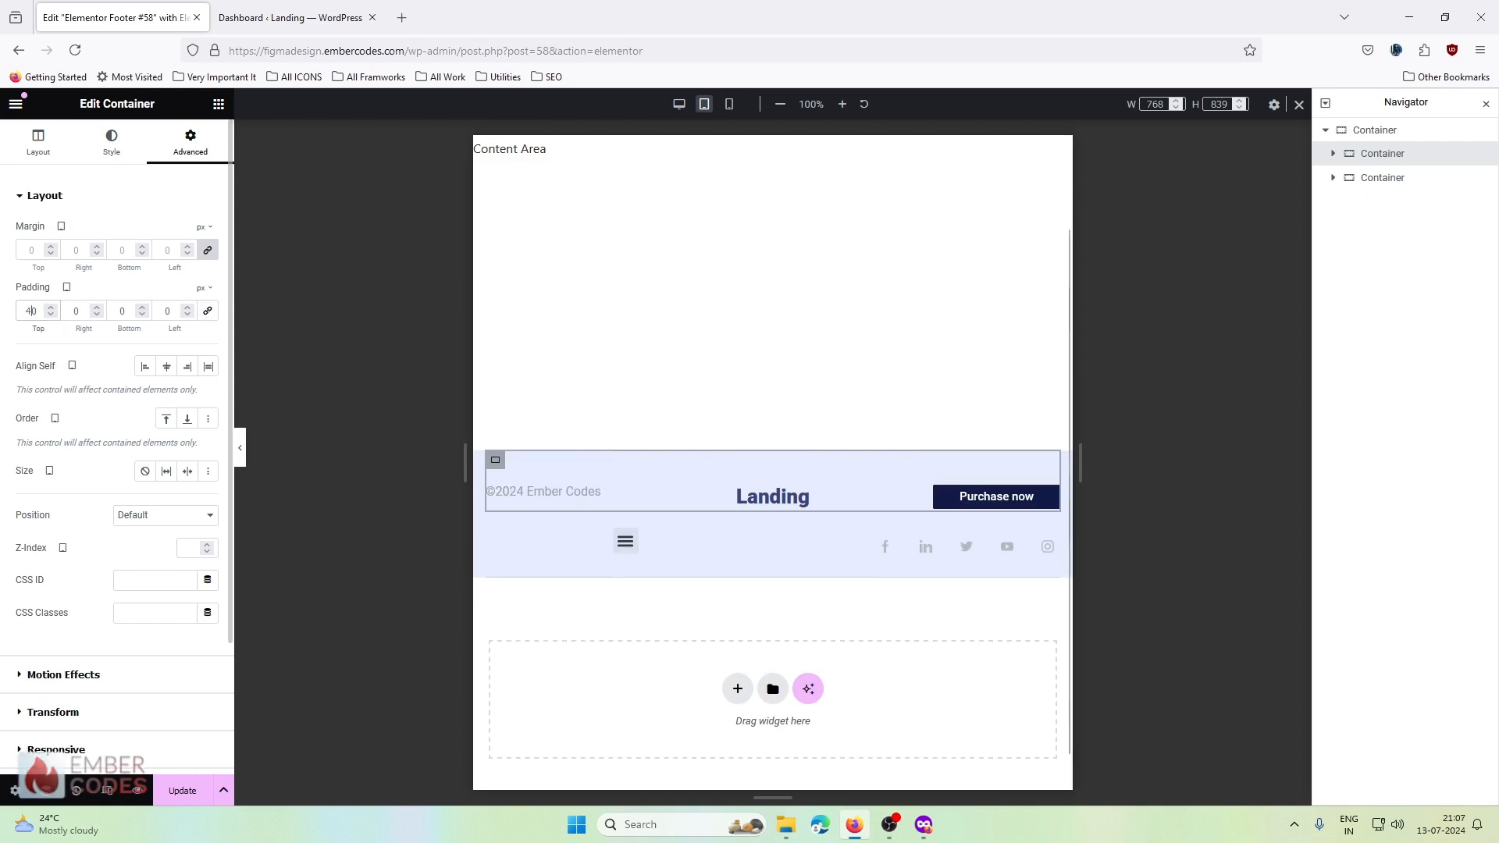
{"action": "left_click", "coordinate": [121, 311]}
{"action": "type", "text": "40"}
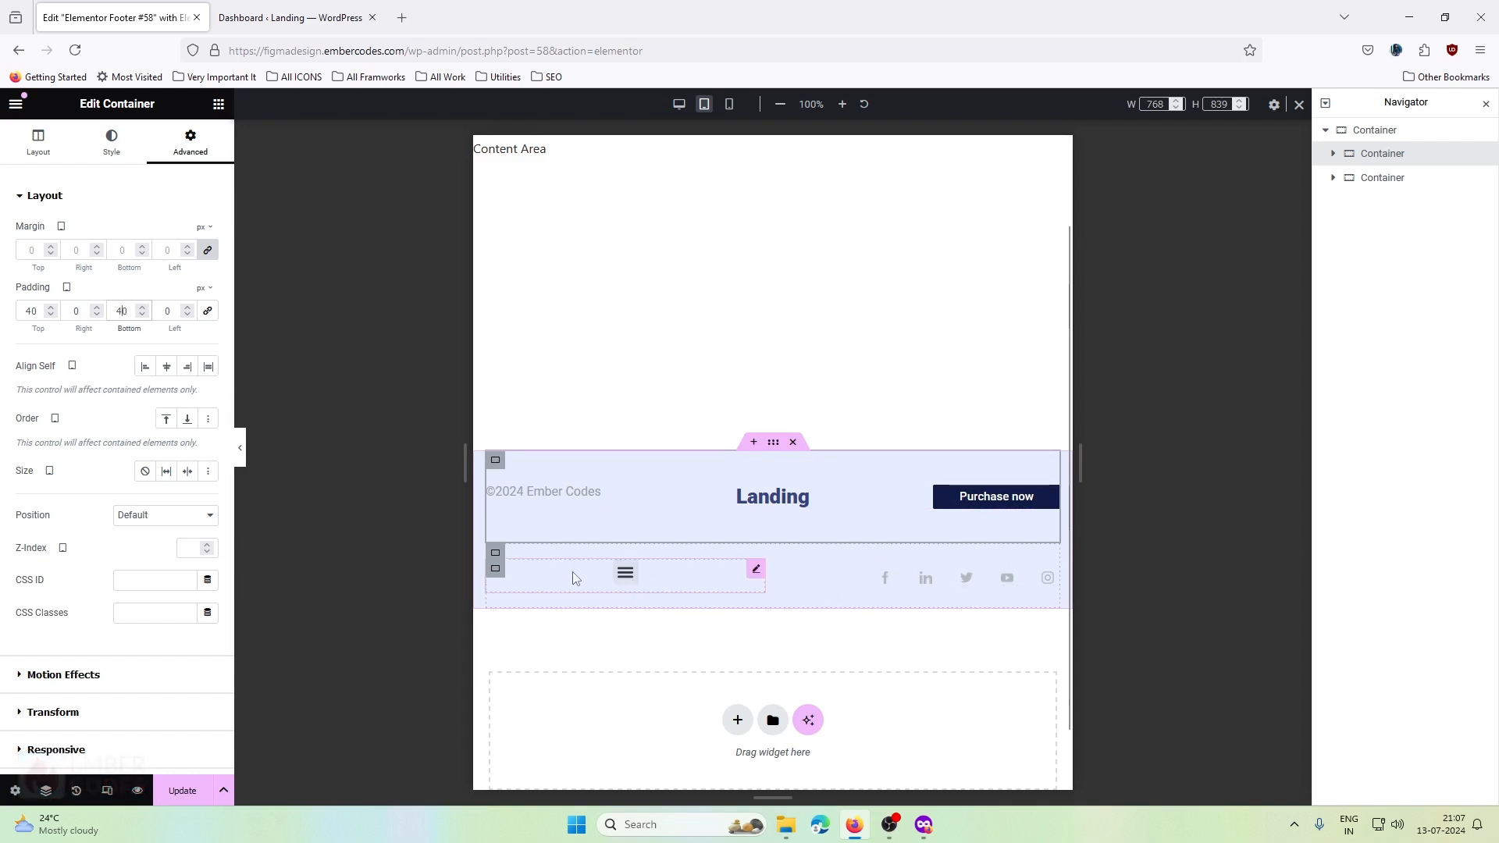
- Unlink the tablet padding of the footer's lower row container and set its top and bottom padding to 10 px
{"action": "left_click", "coordinate": [1375, 178]}
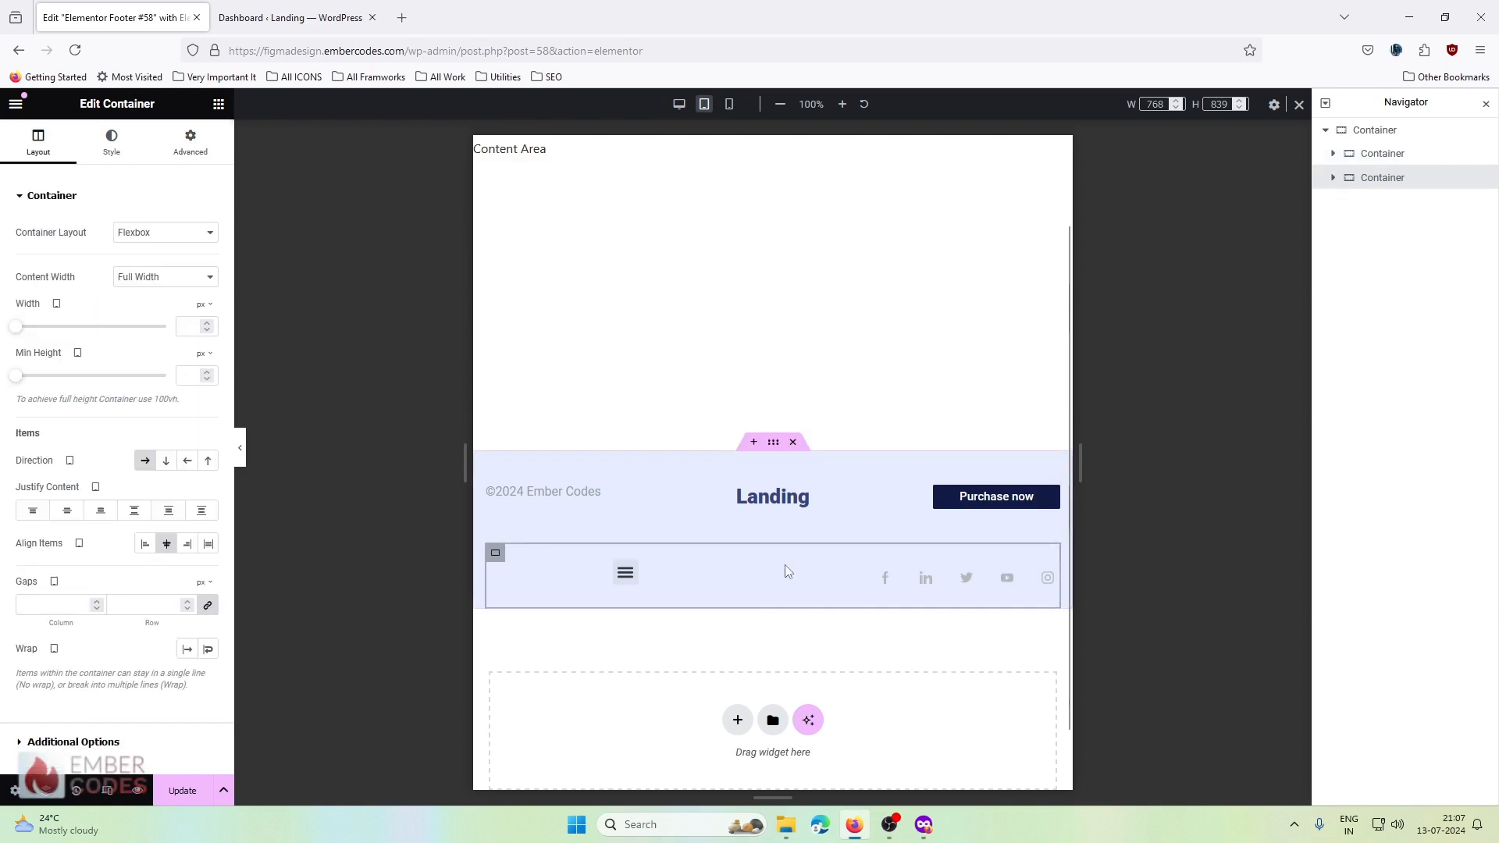
{"action": "left_click", "coordinate": [191, 141]}
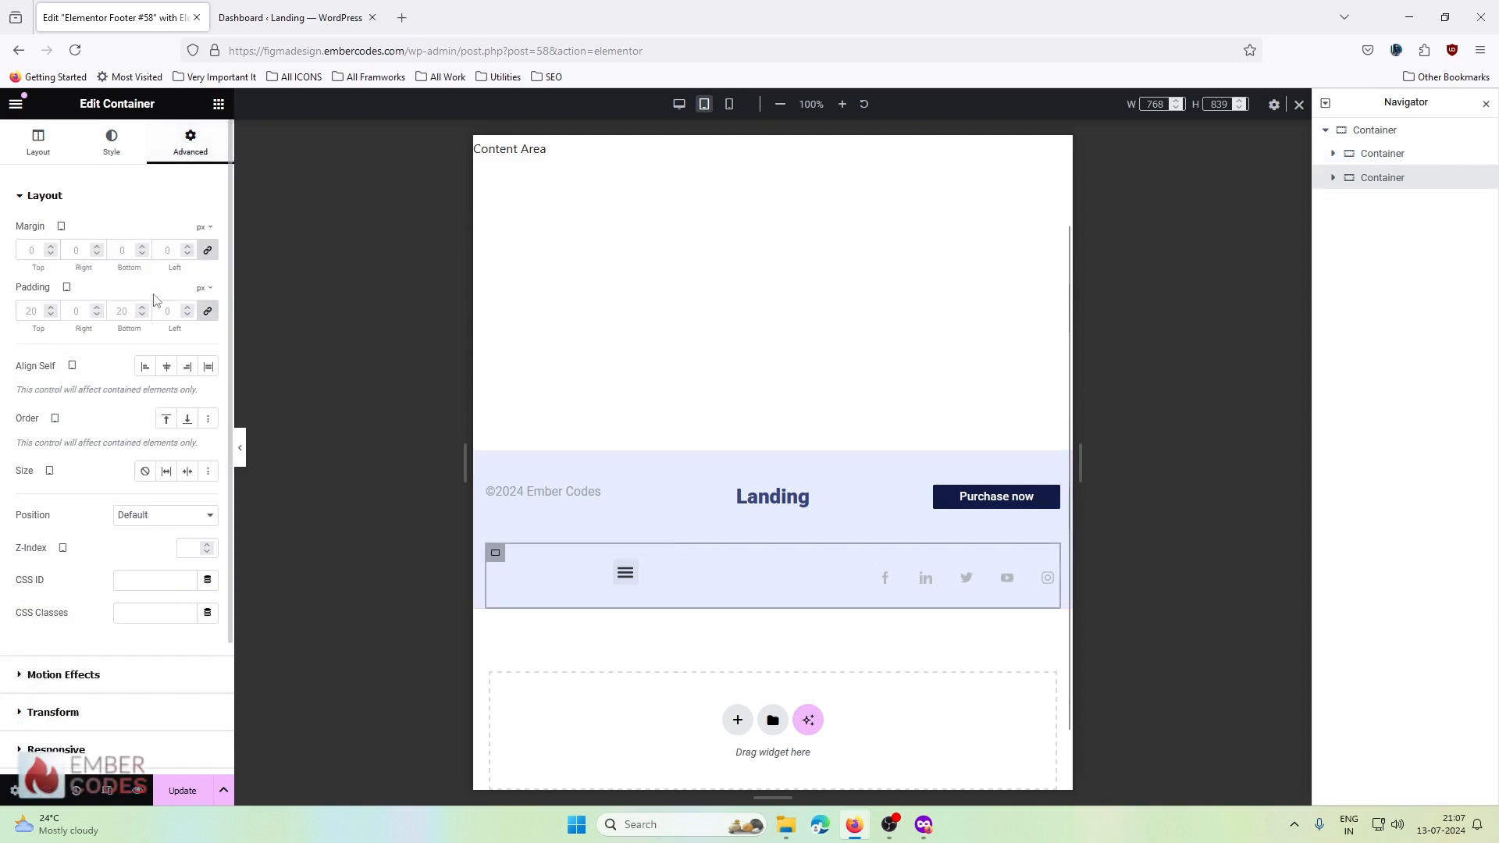
{"action": "left_click", "coordinate": [208, 312]}
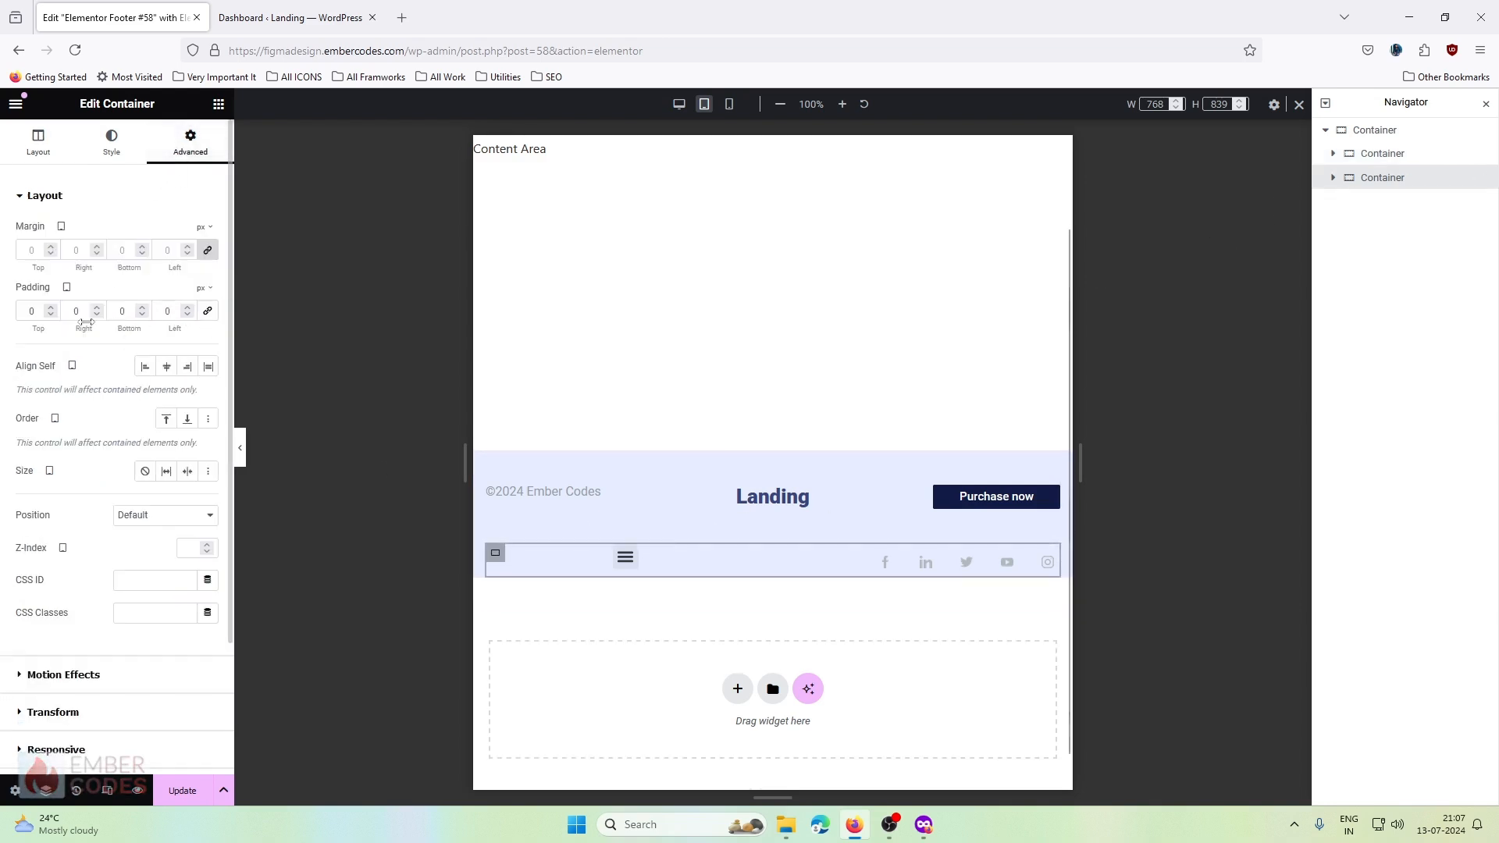
{"action": "left_click", "coordinate": [32, 312]}
{"action": "type", "text": "10"}
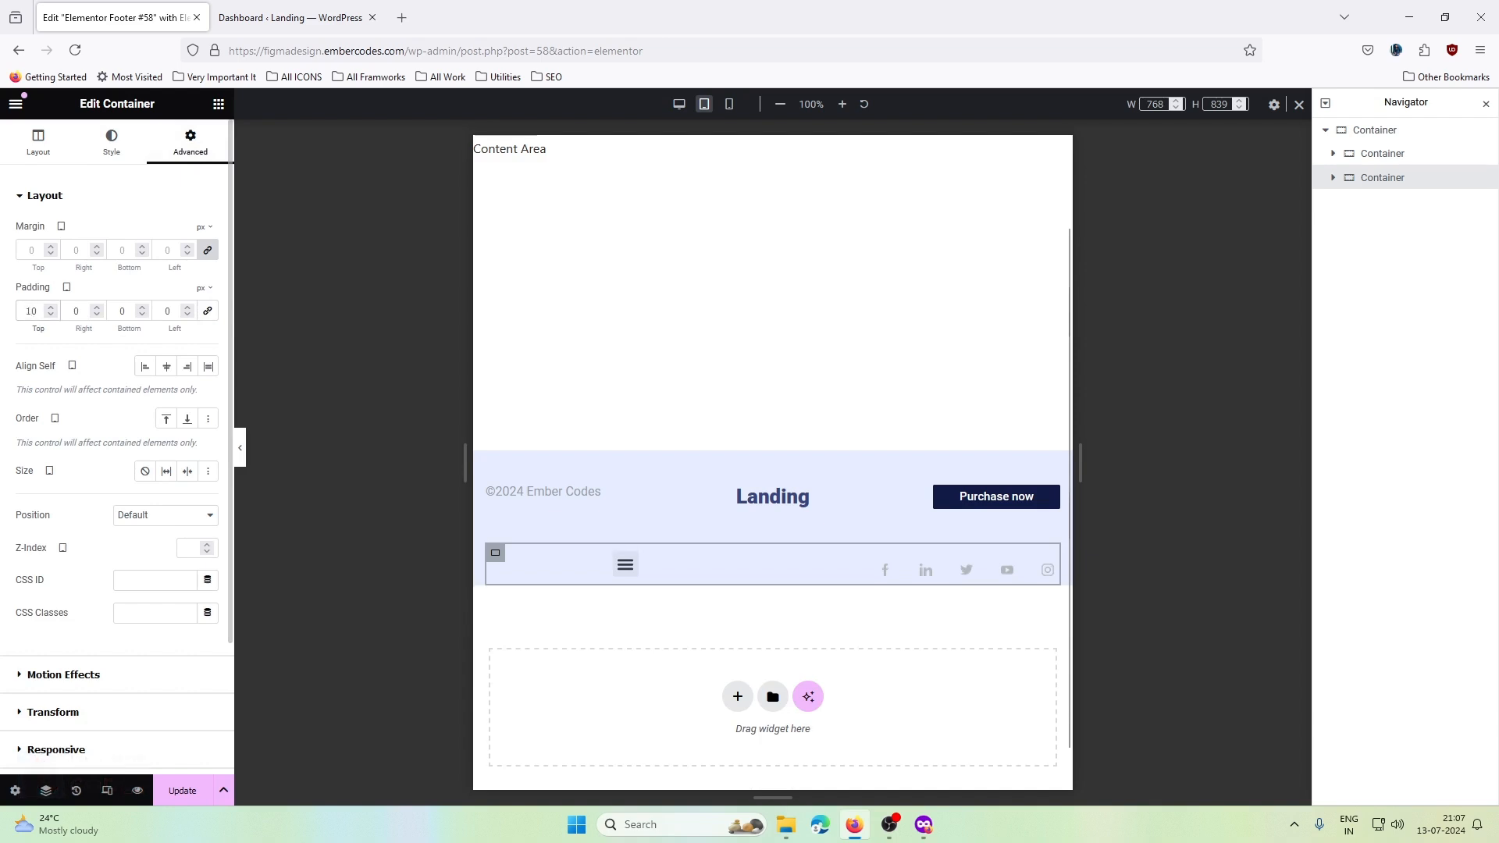
{"action": "left_click", "coordinate": [117, 311]}
{"action": "type", "text": "1"}
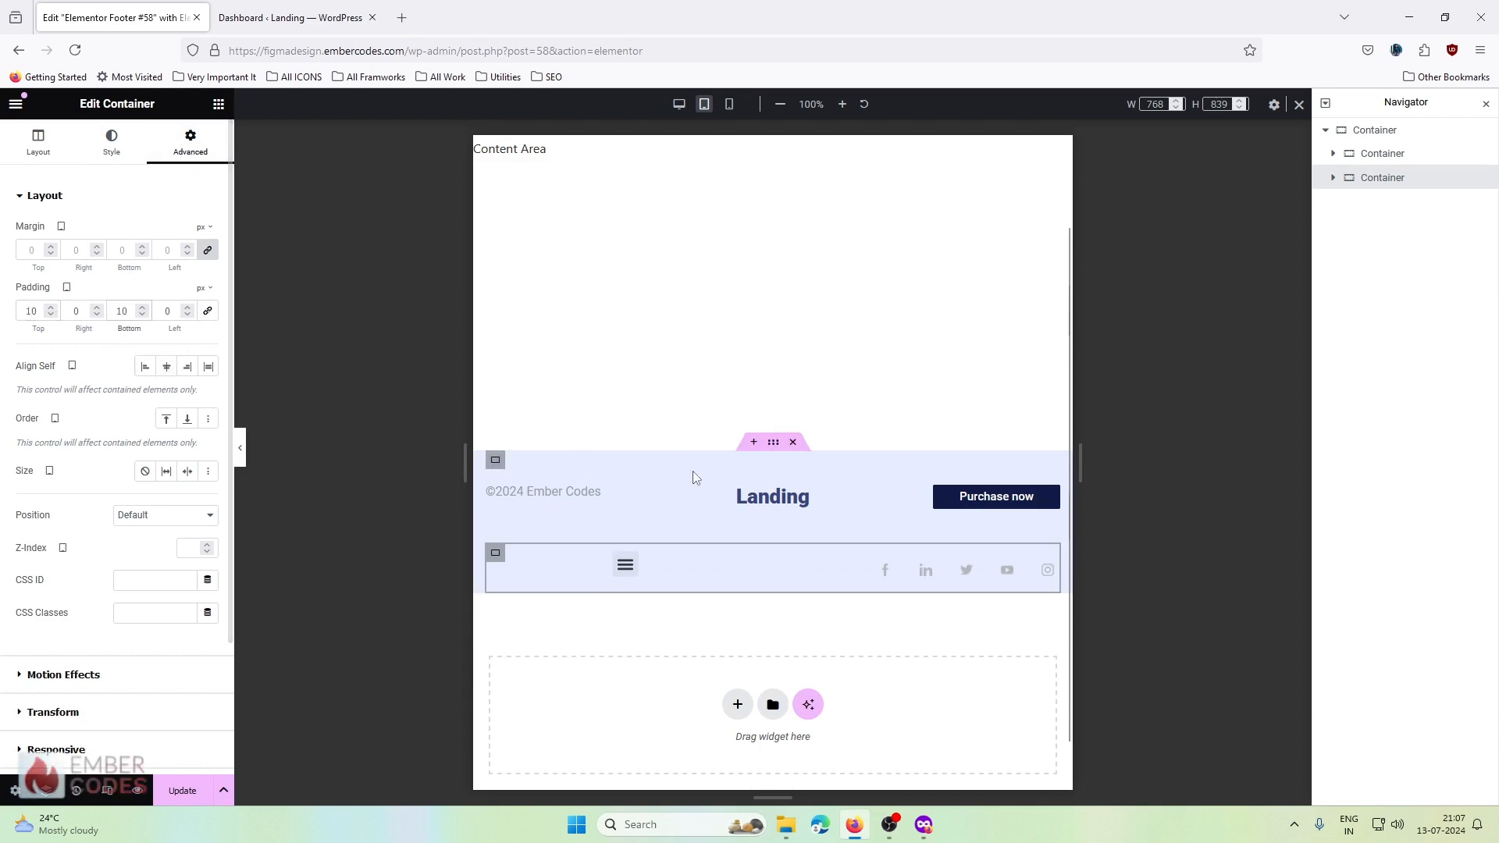
- Set the footer WordPress Menu's mobile dropdown breakpoint to None
{"action": "left_click", "coordinate": [542, 560]}
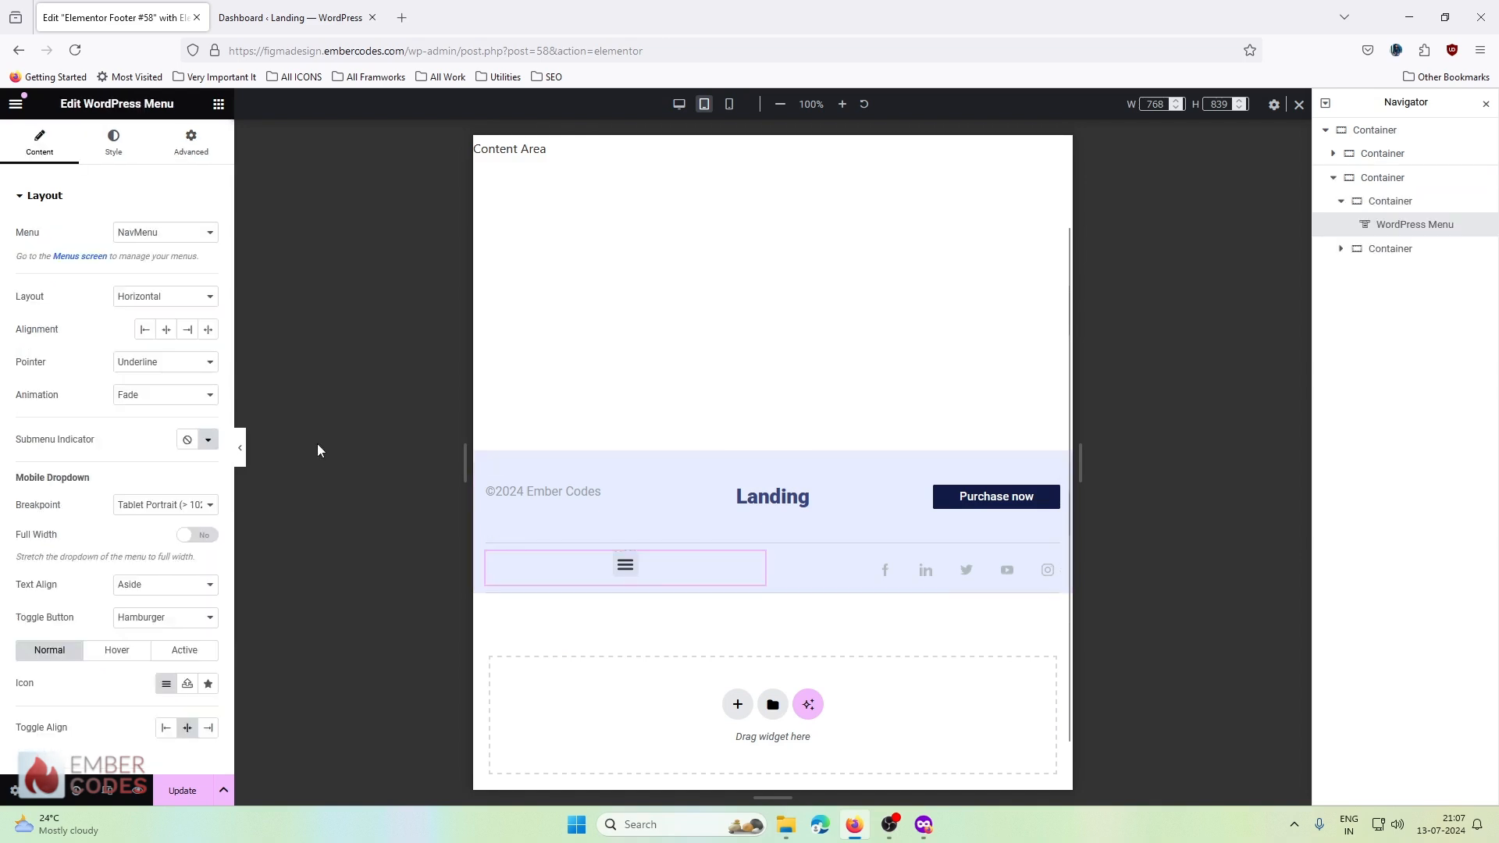
{"action": "scroll", "coordinate": [130, 491], "scroll_direction": "down", "scroll_amount": 1}
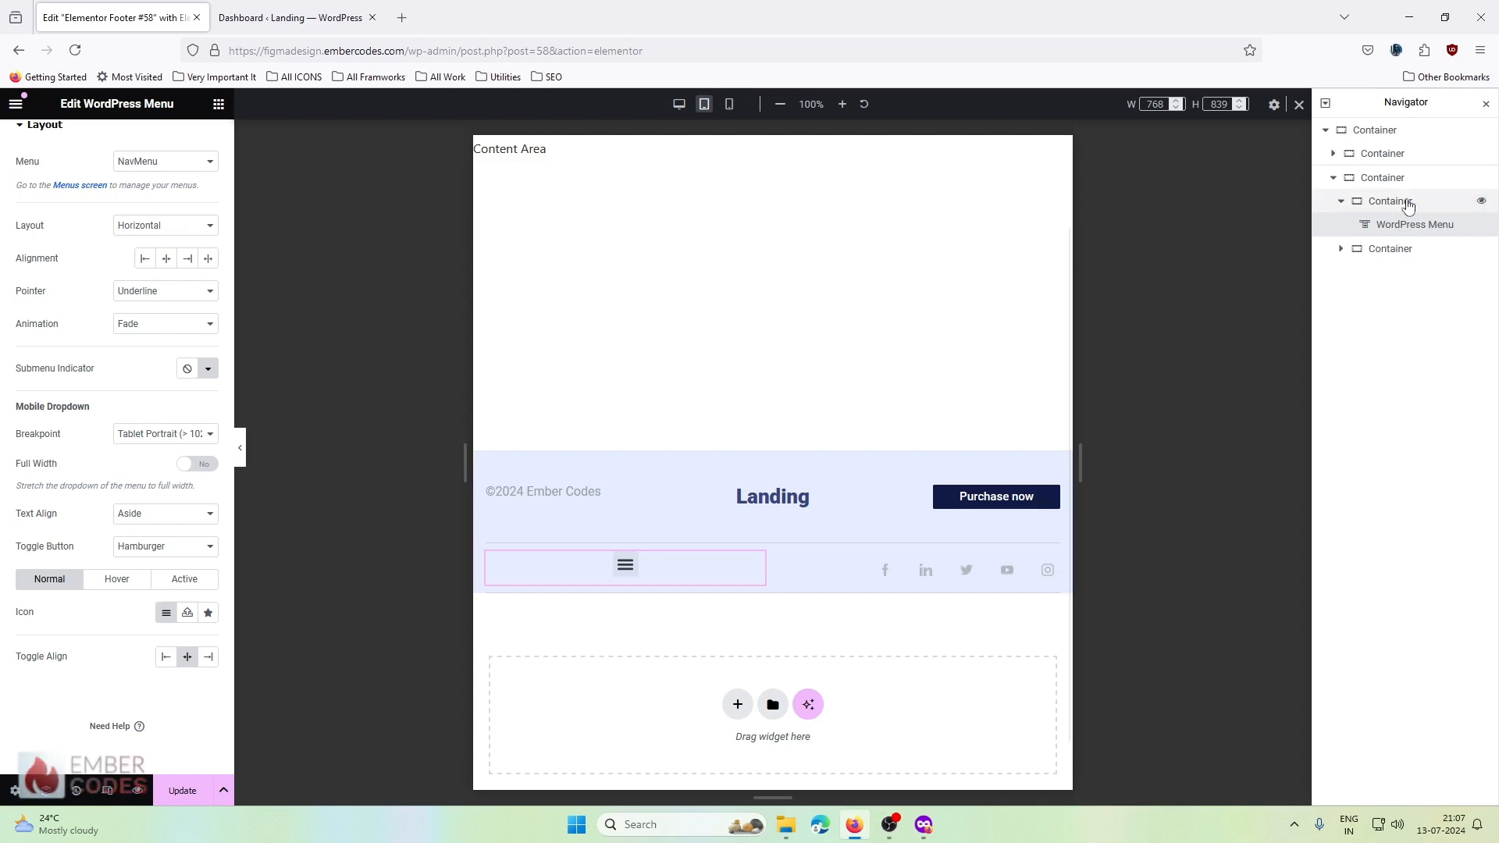
{"action": "scroll", "coordinate": [143, 425], "scroll_direction": "up", "scroll_amount": 2}
{"action": "scroll", "coordinate": [143, 426], "scroll_direction": "down", "scroll_amount": 2}
{"action": "left_click", "coordinate": [135, 438]}
{"action": "left_click", "coordinate": [133, 492]}
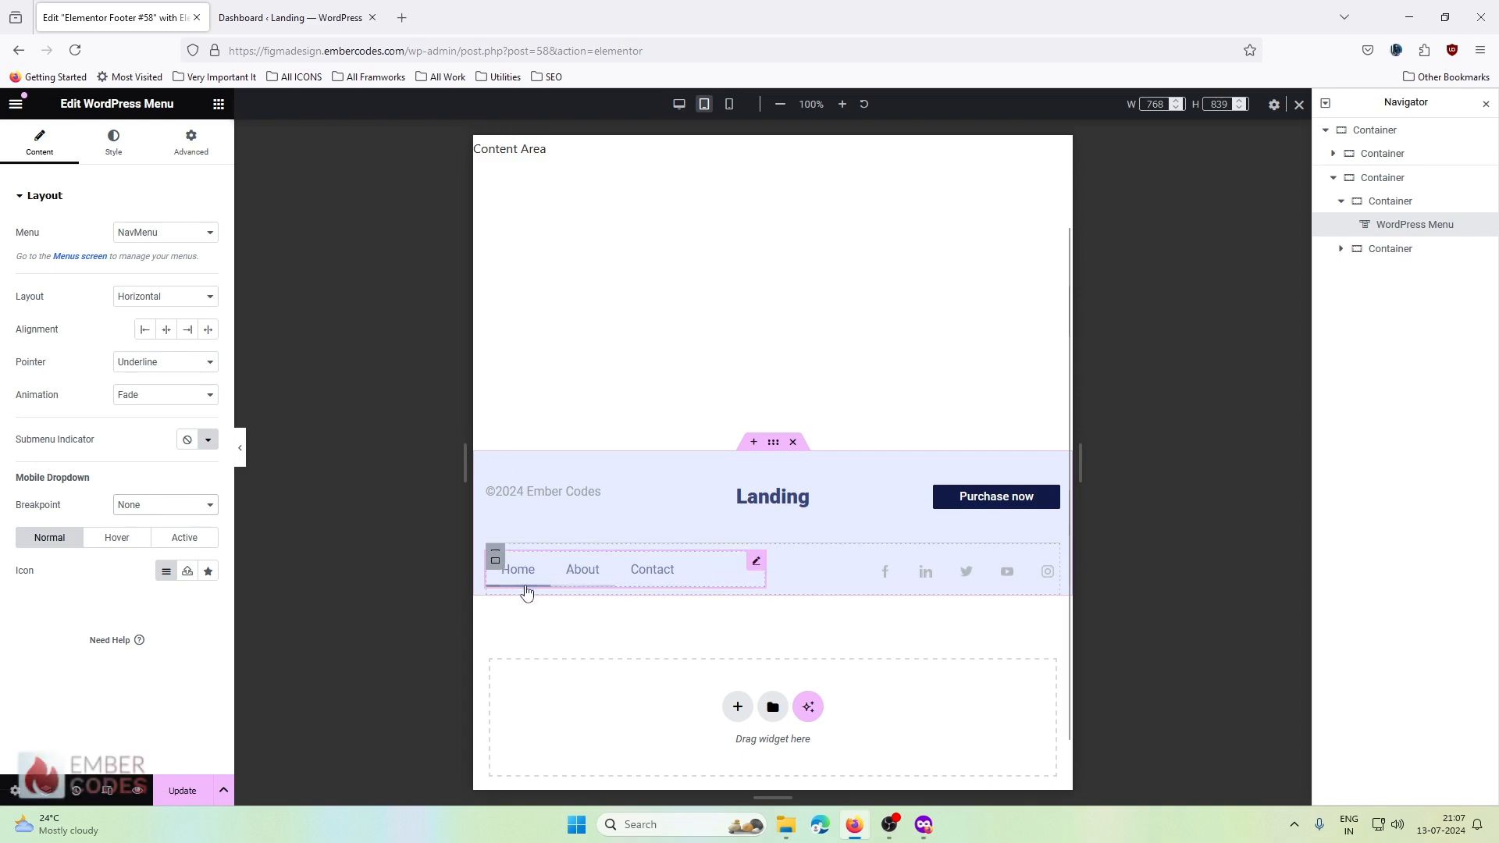
- Switch to the mobile preview and set the outer footer container's align items and justify content to Center
{"action": "left_click", "coordinate": [727, 106]}
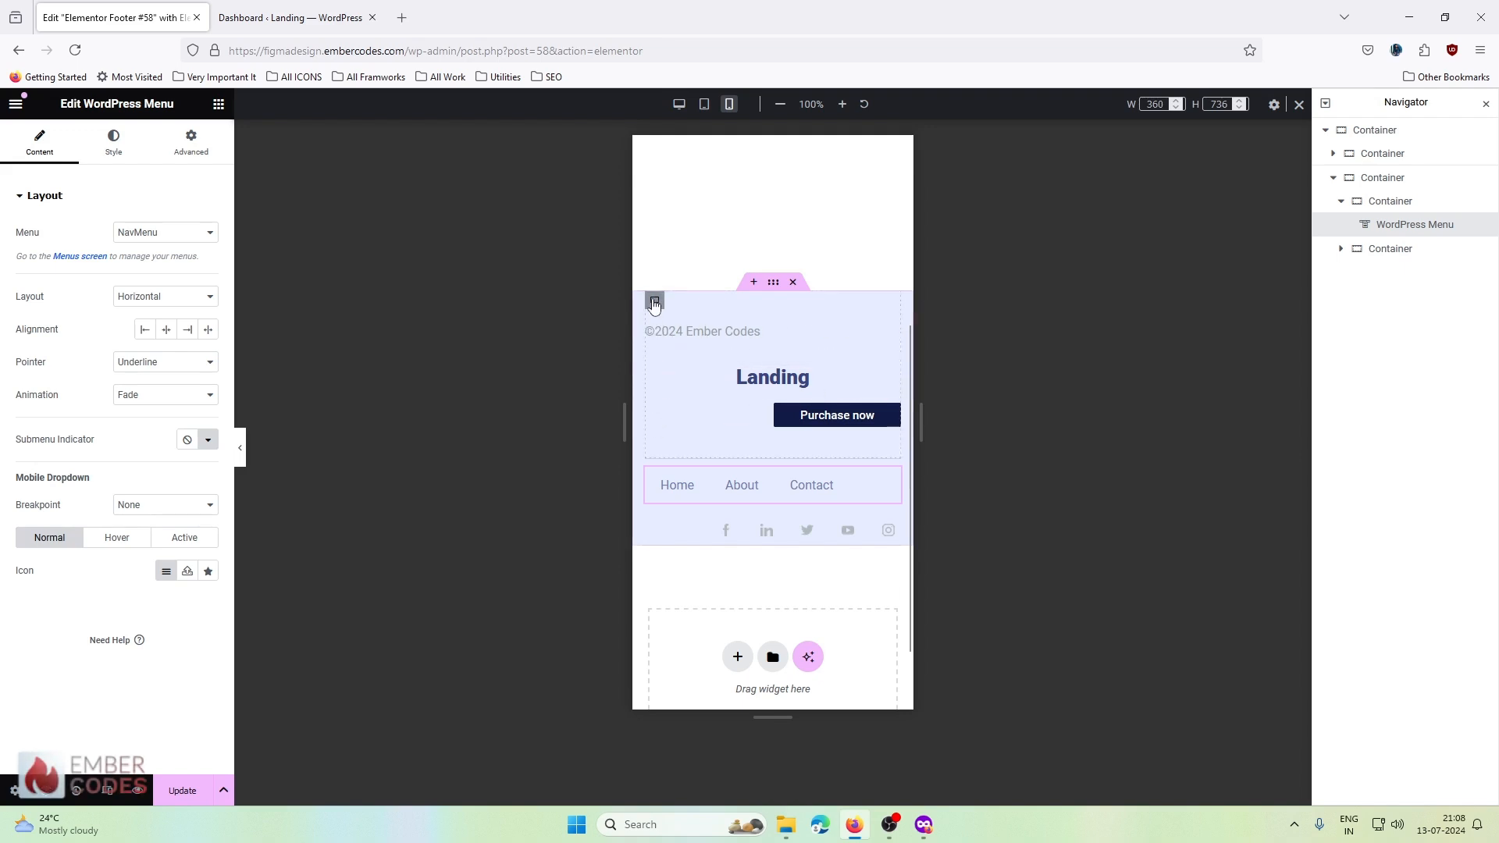
{"action": "left_click", "coordinate": [1403, 134]}
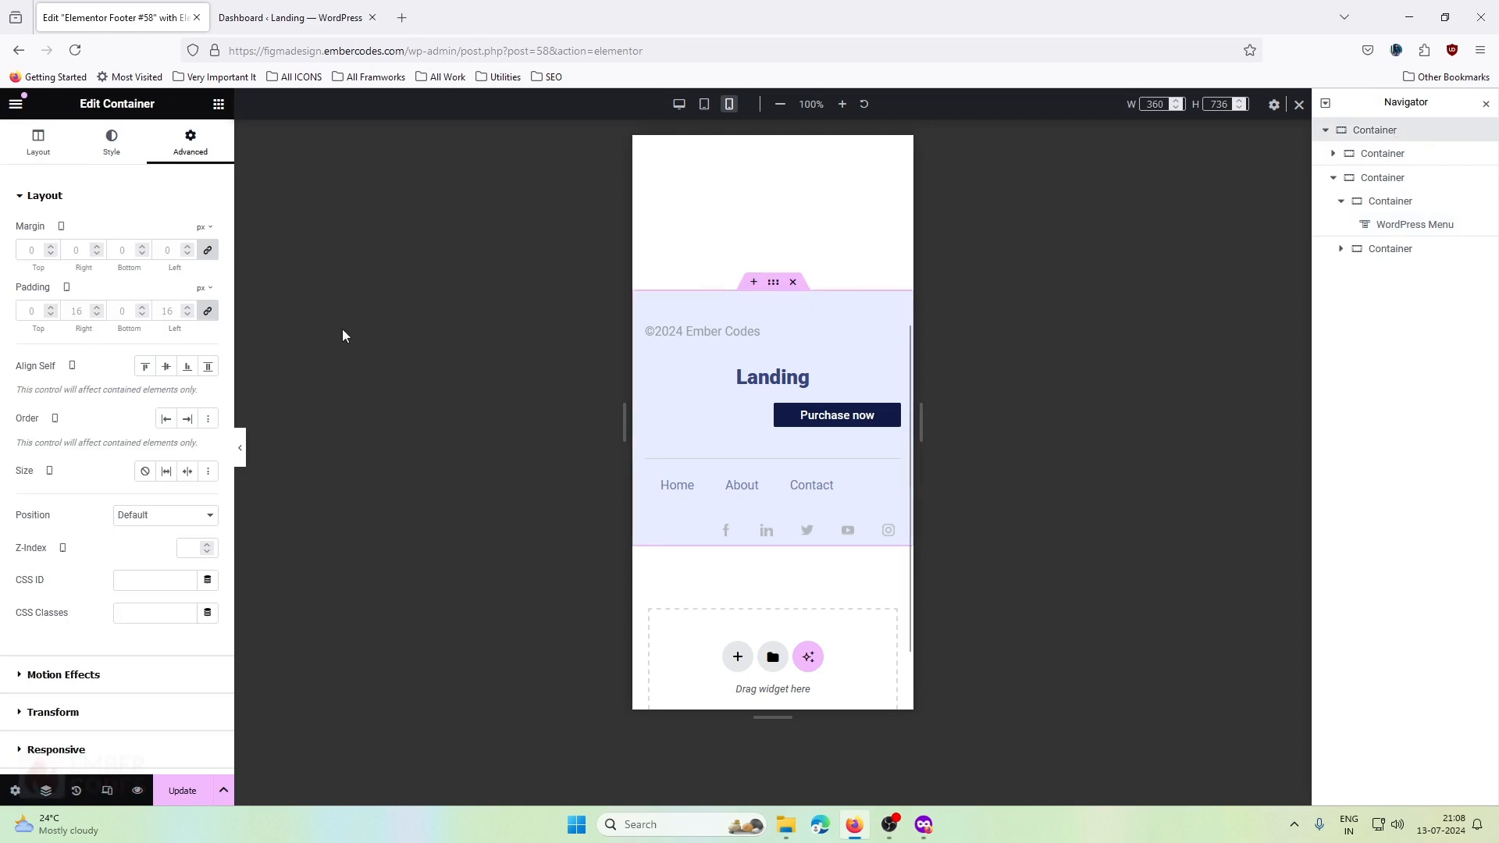
{"action": "left_click", "coordinate": [26, 144]}
{"action": "scroll", "coordinate": [102, 351], "scroll_direction": "down", "scroll_amount": 1}
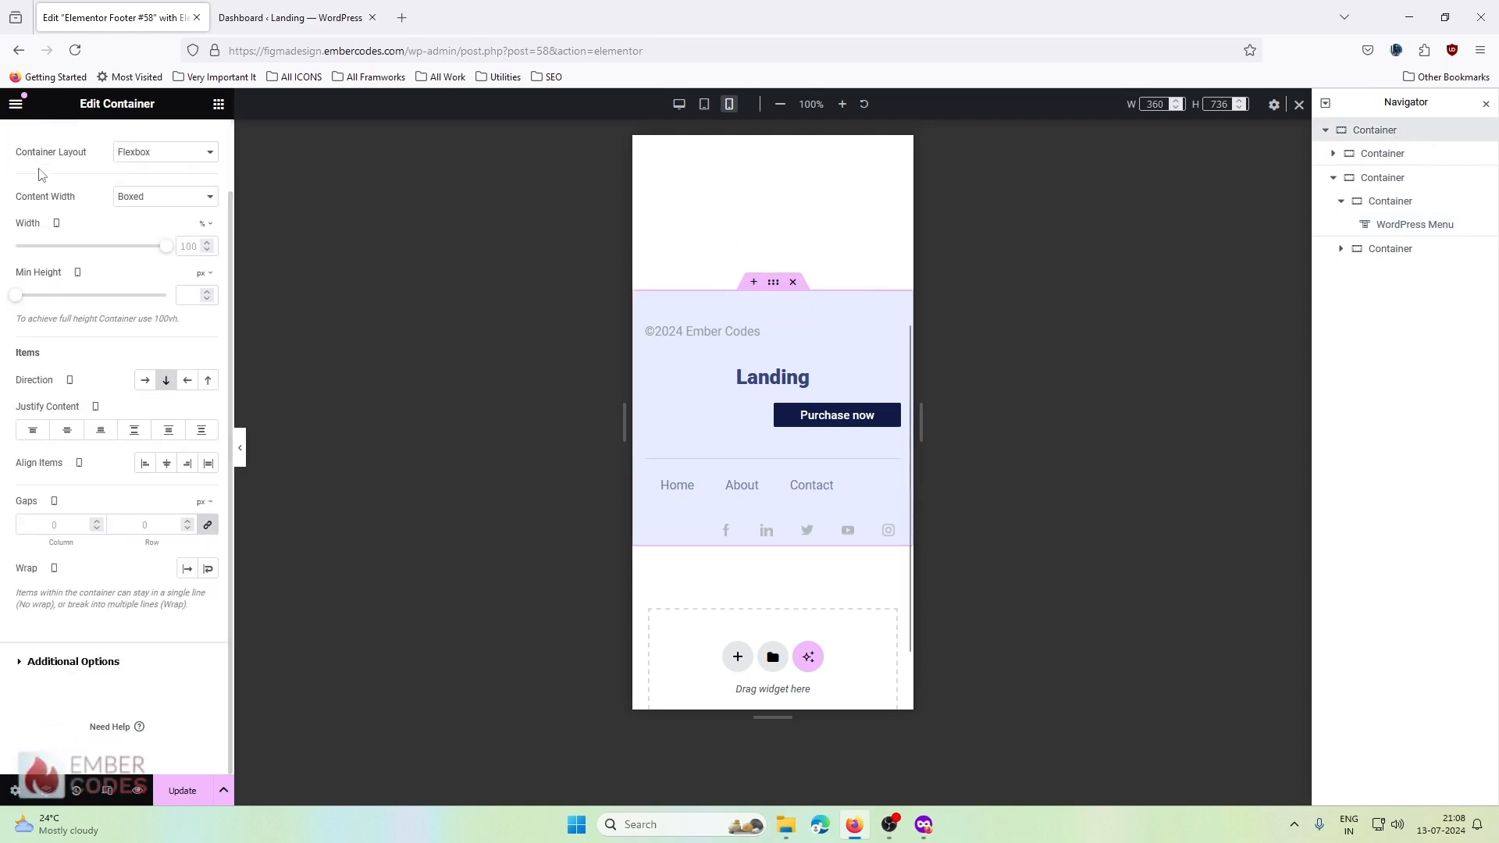
{"action": "left_click", "coordinate": [167, 463]}
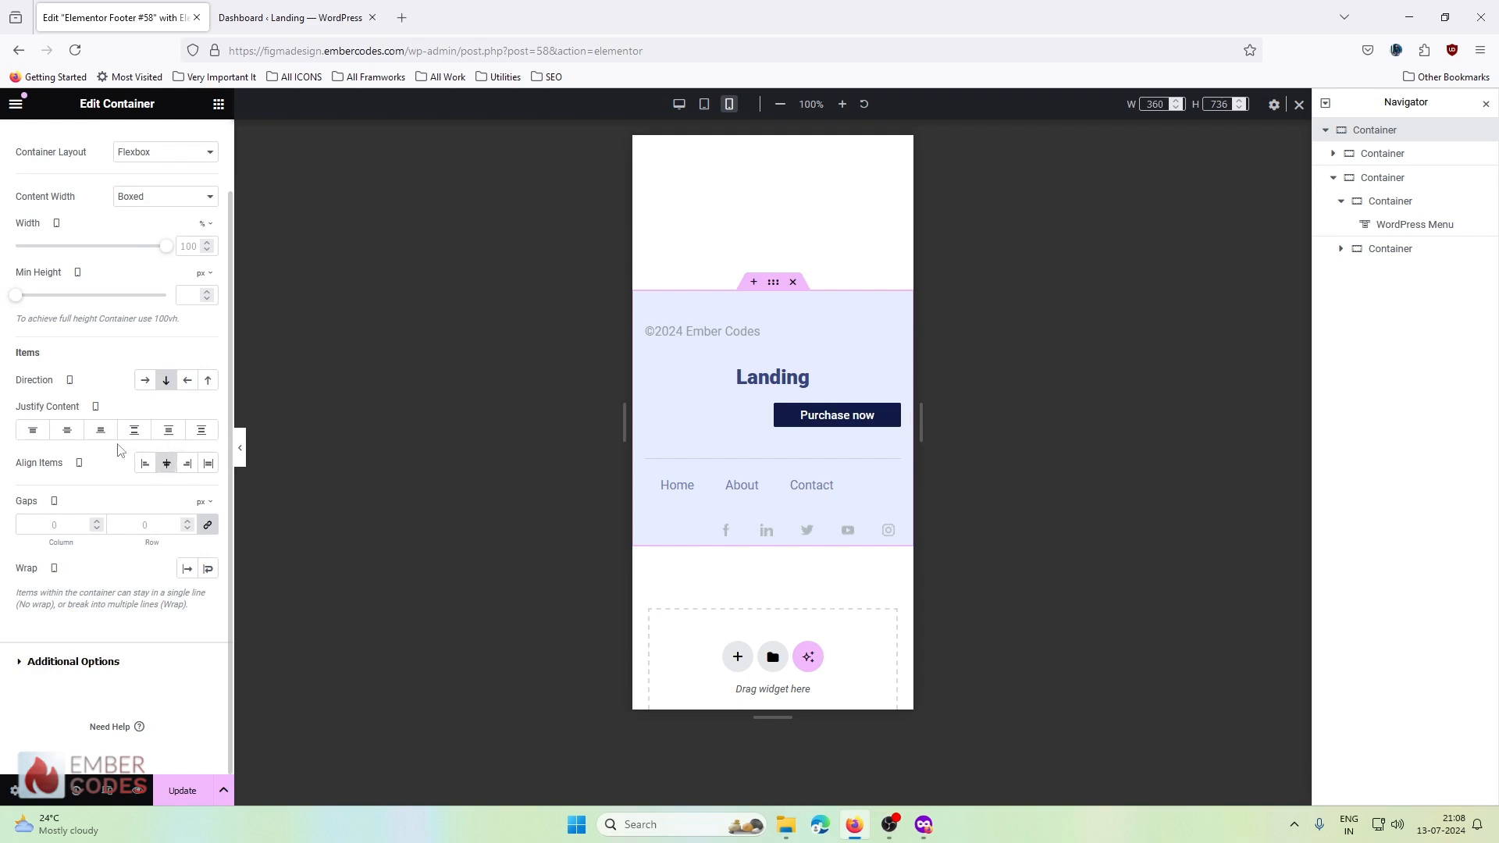
{"action": "left_click", "coordinate": [68, 430]}
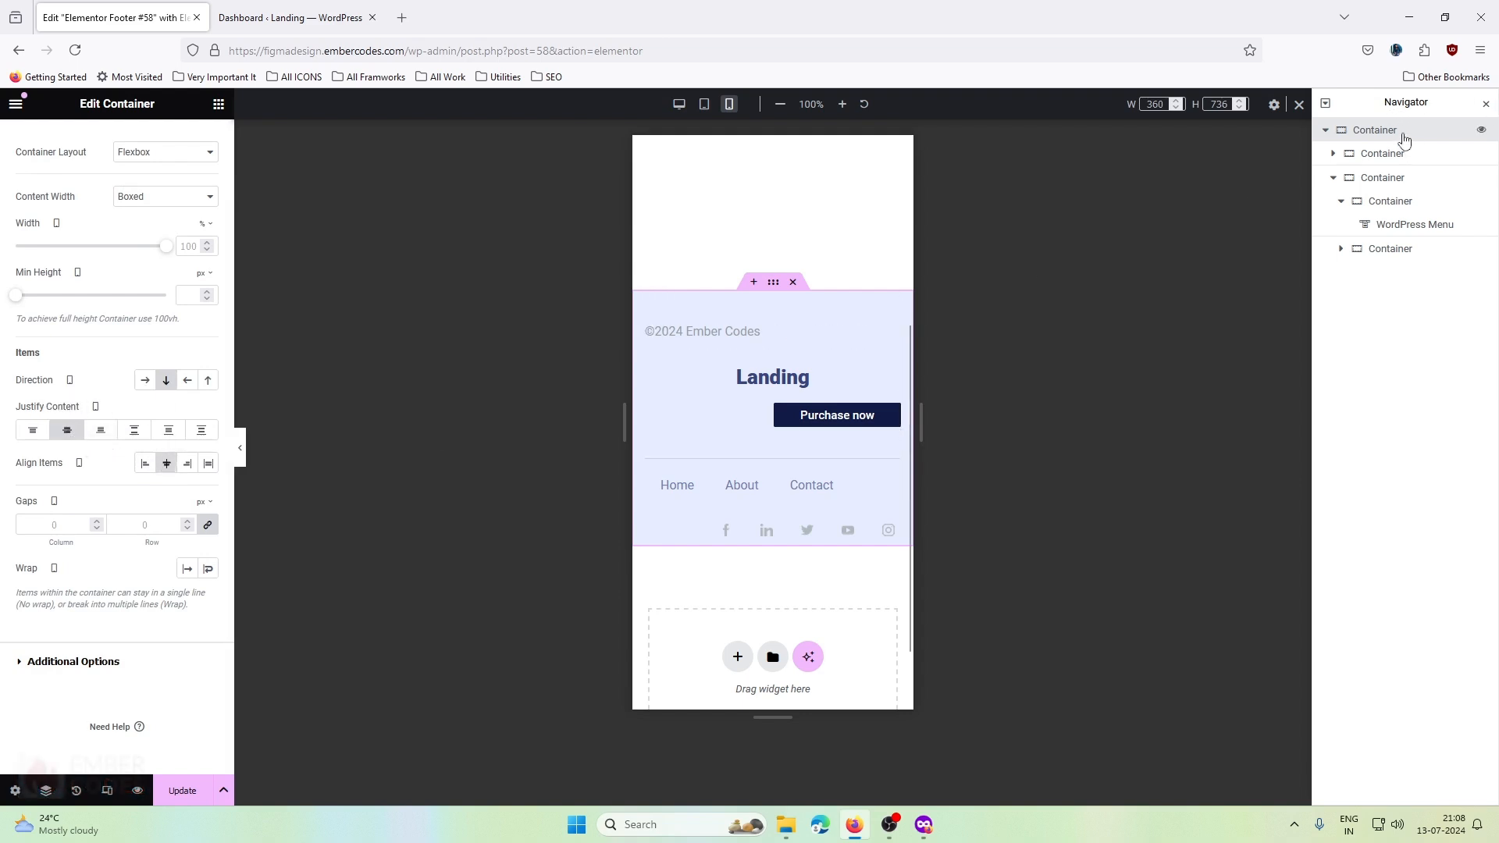
- Set the upper row container's justify content to Center for mobile, keeping its items aligned to center
{"action": "left_click", "coordinate": [1335, 181]}
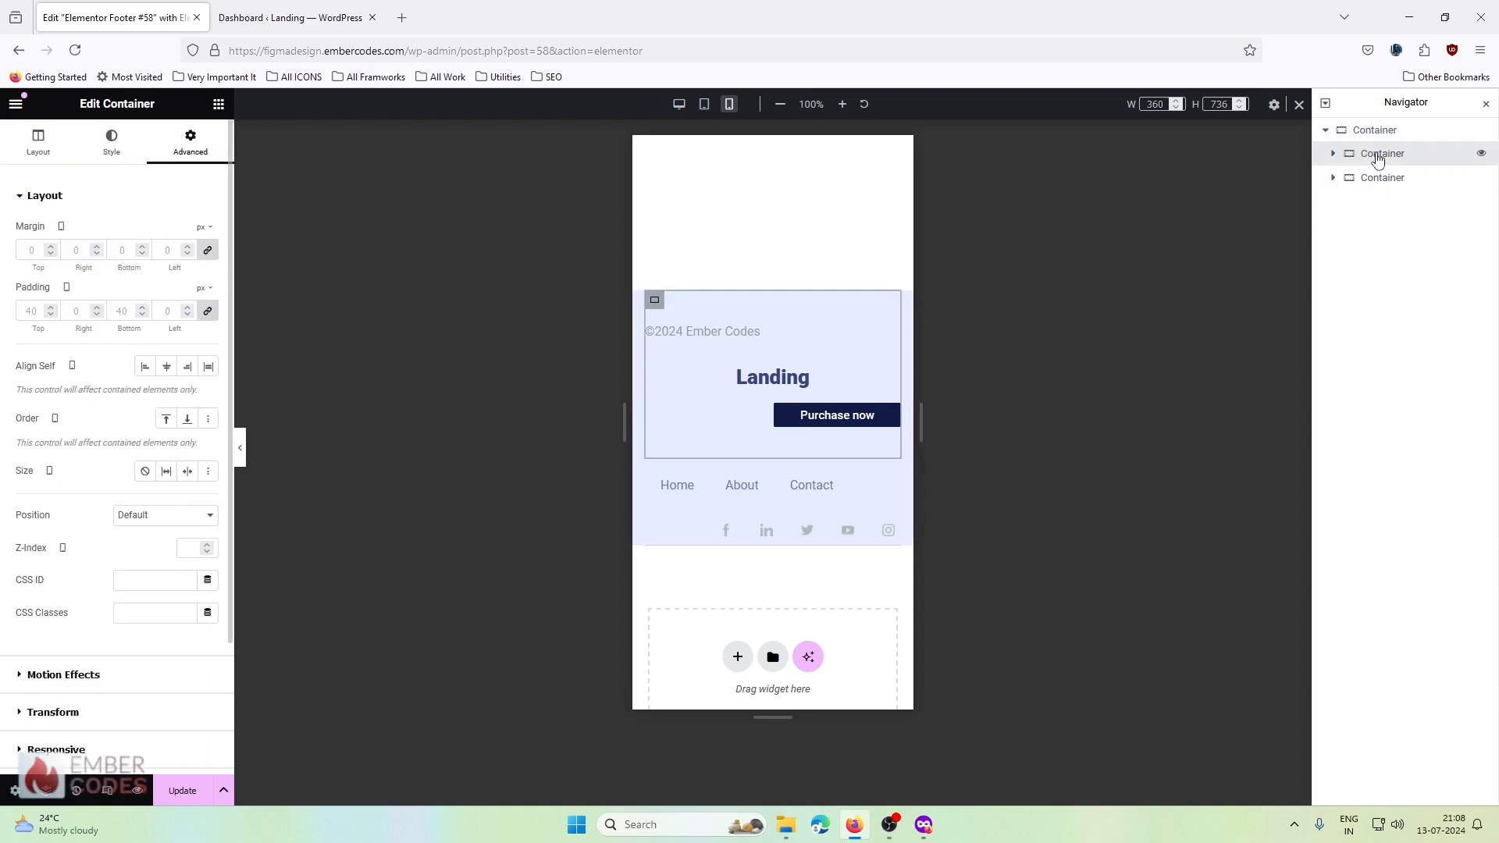
{"action": "left_click", "coordinate": [47, 144]}
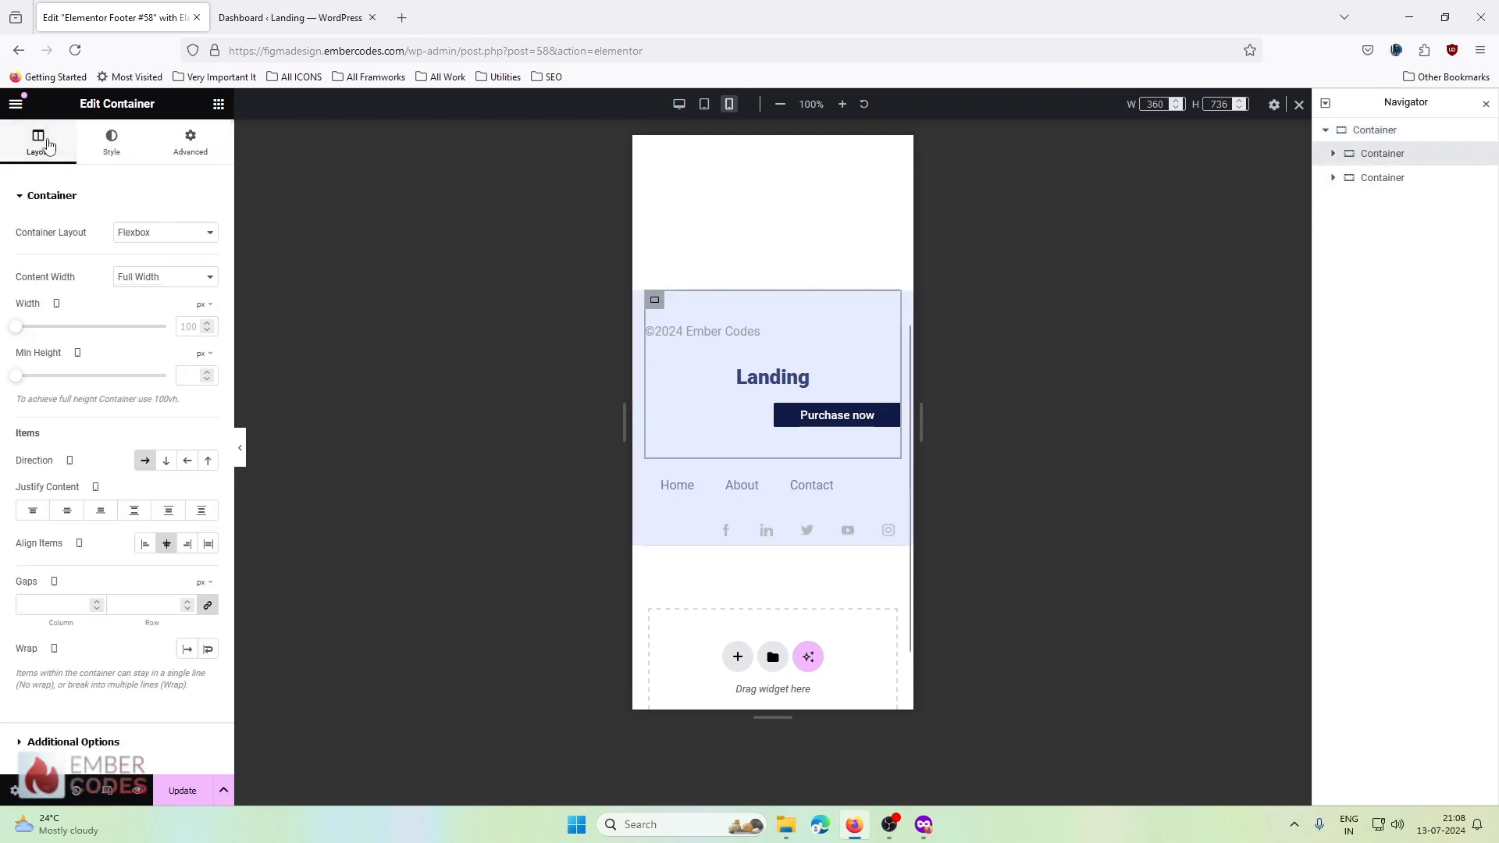
{"action": "left_click", "coordinate": [67, 510]}
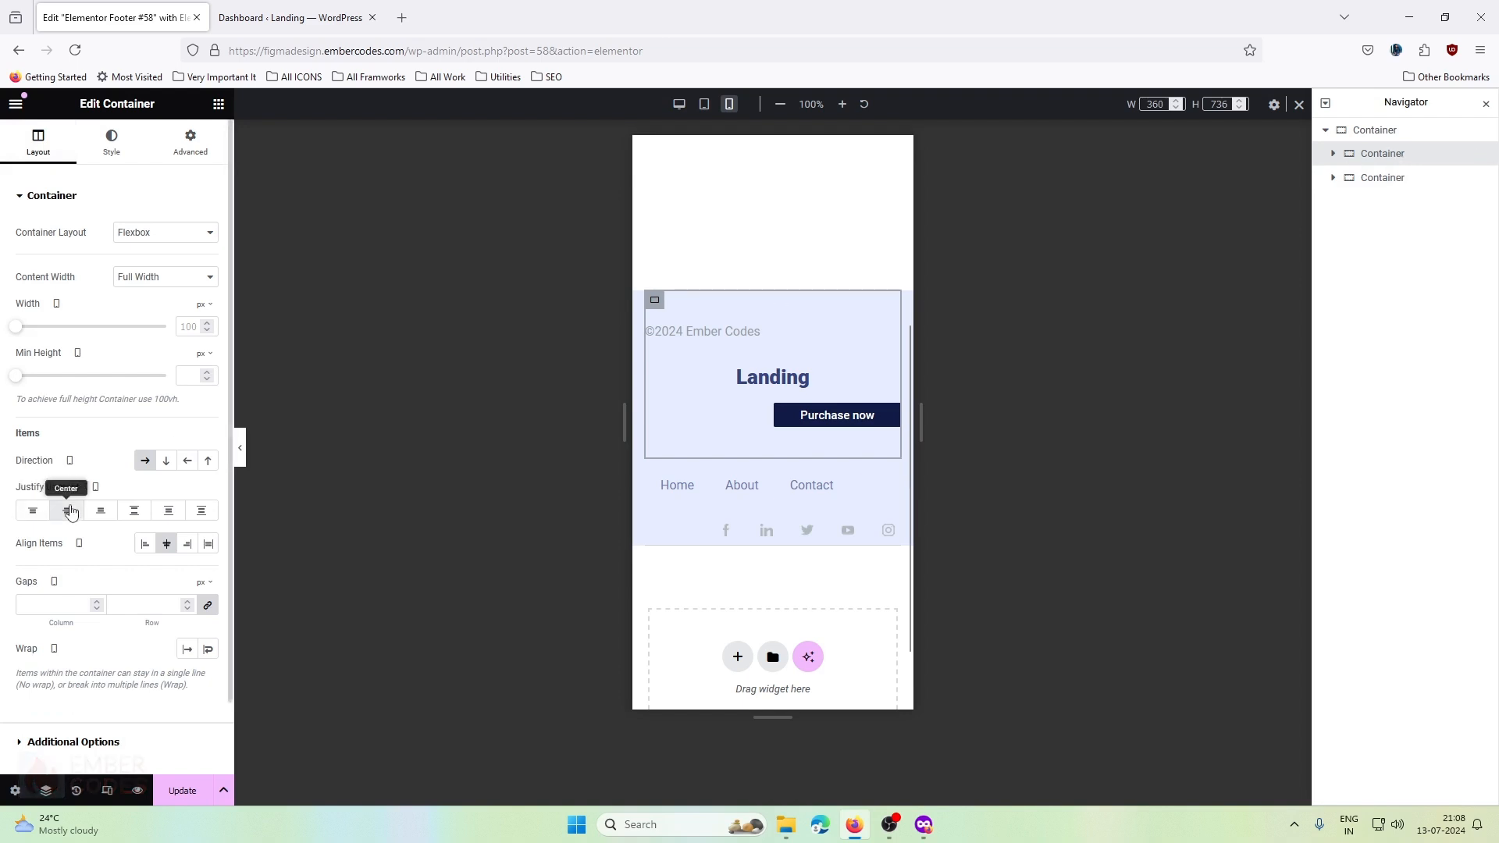
{"action": "left_click", "coordinate": [148, 545]}
{"action": "left_click", "coordinate": [169, 545]}
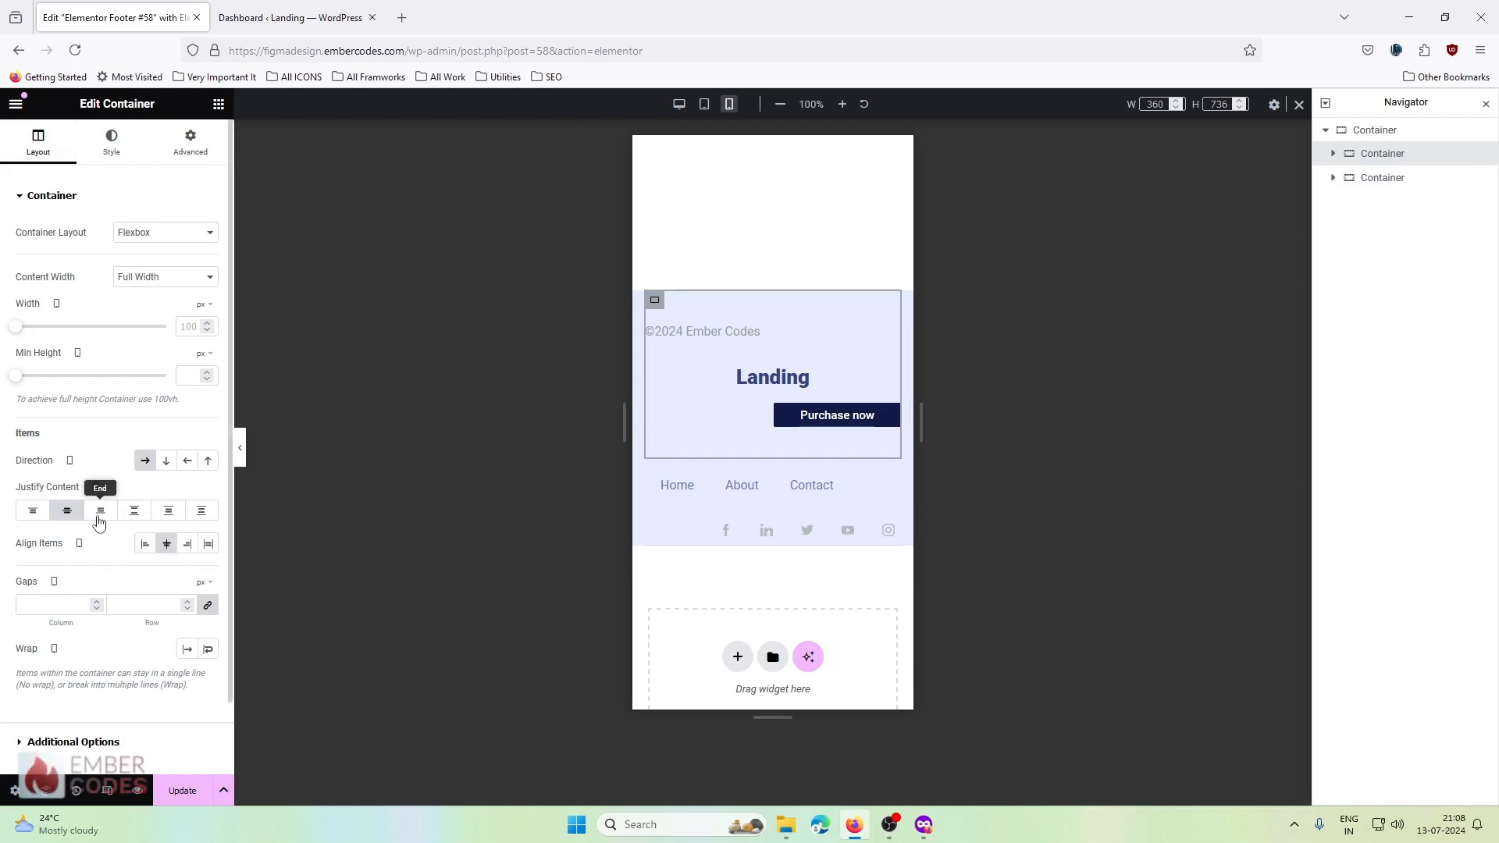
- Set the copyright text's container in the upper footer row to Center for both justify content and align items on mobile
{"action": "left_click", "coordinate": [1333, 154]}
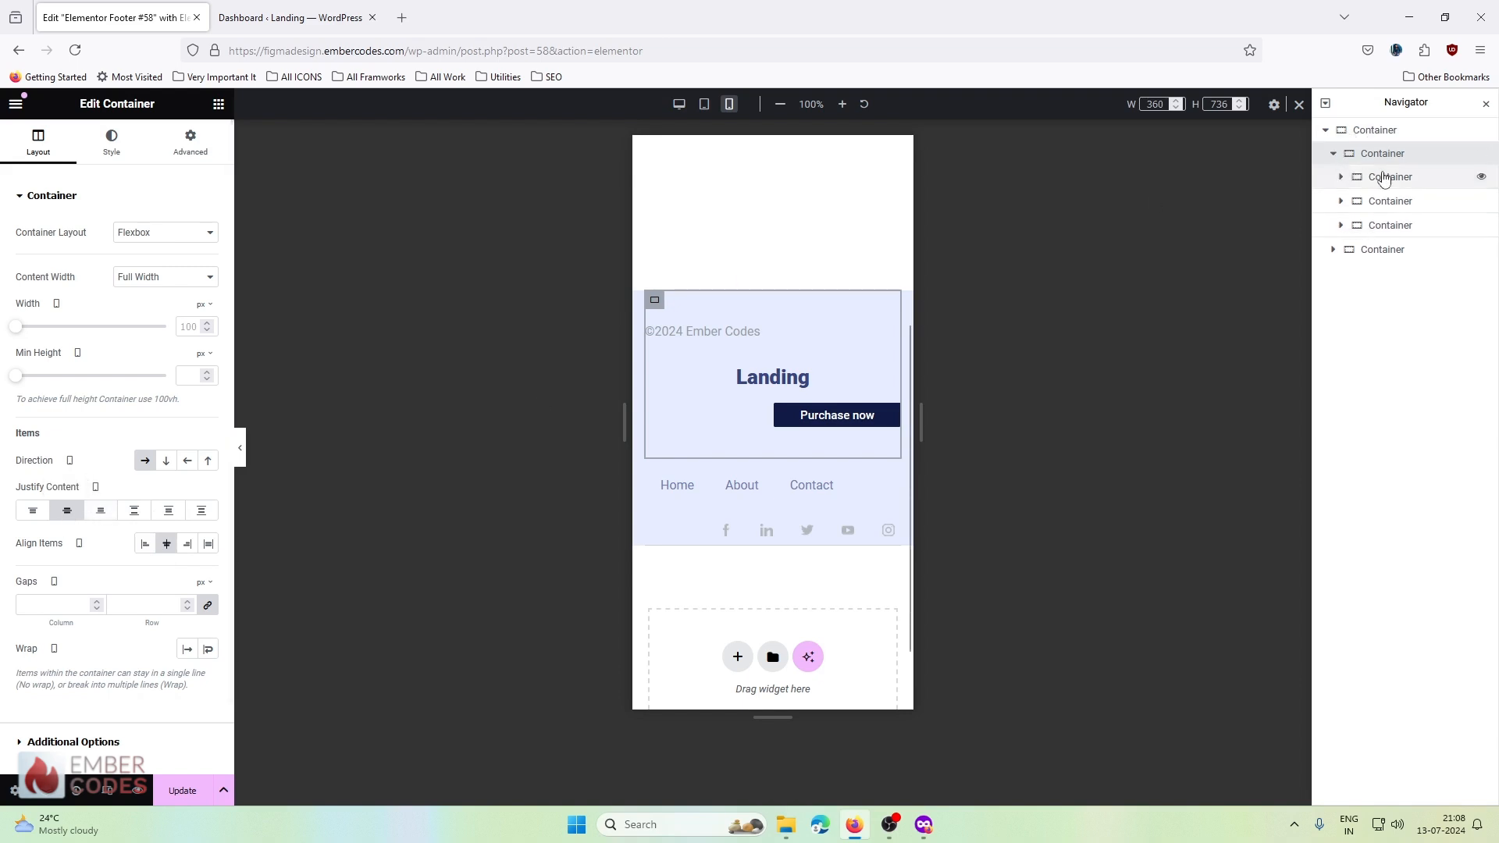
{"action": "left_click", "coordinate": [1384, 178]}
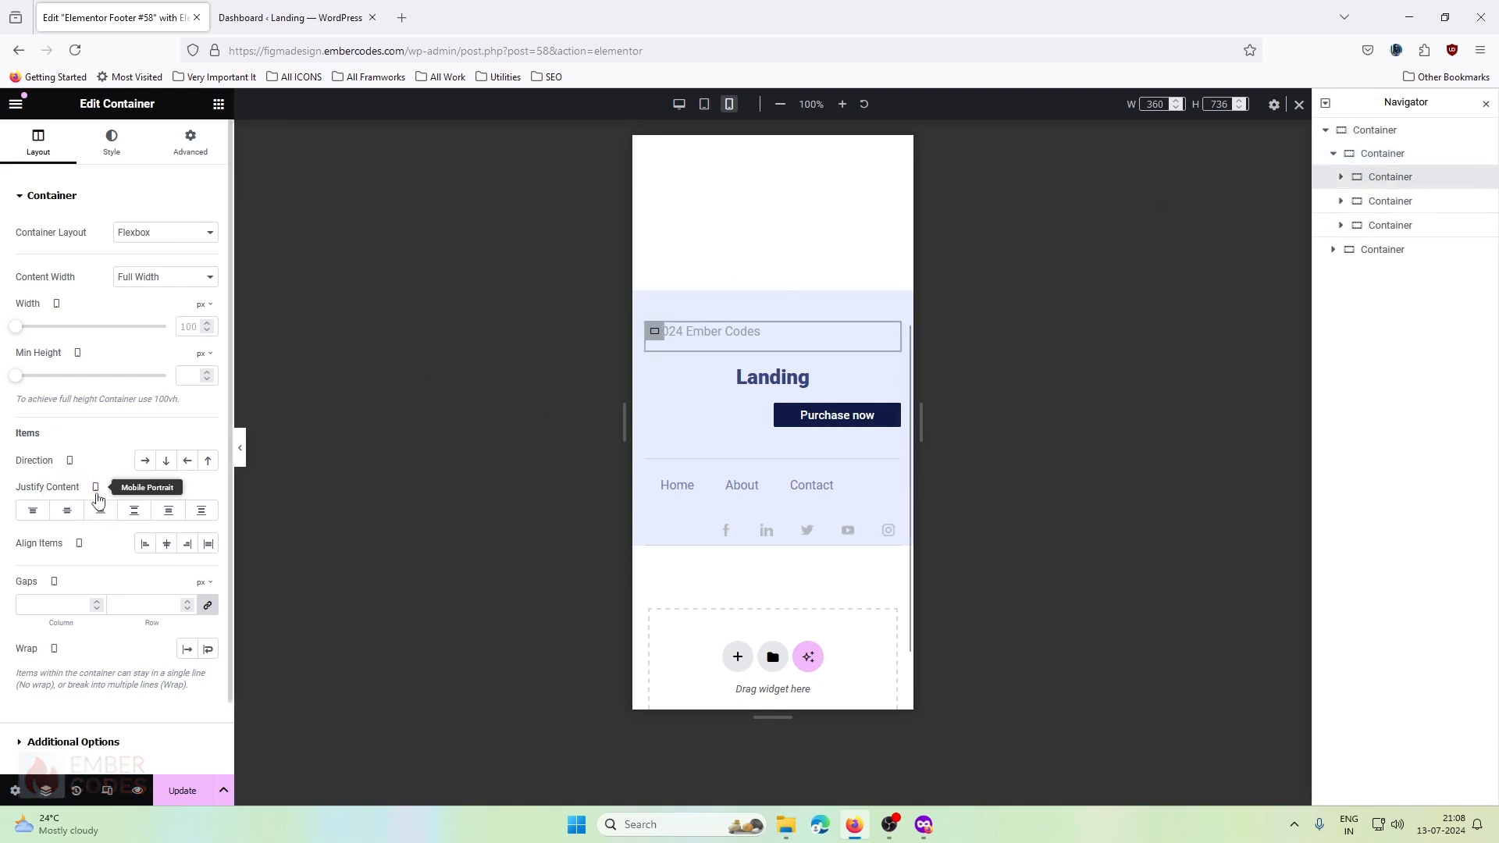
{"action": "left_click", "coordinate": [68, 511]}
{"action": "left_click", "coordinate": [166, 544]}
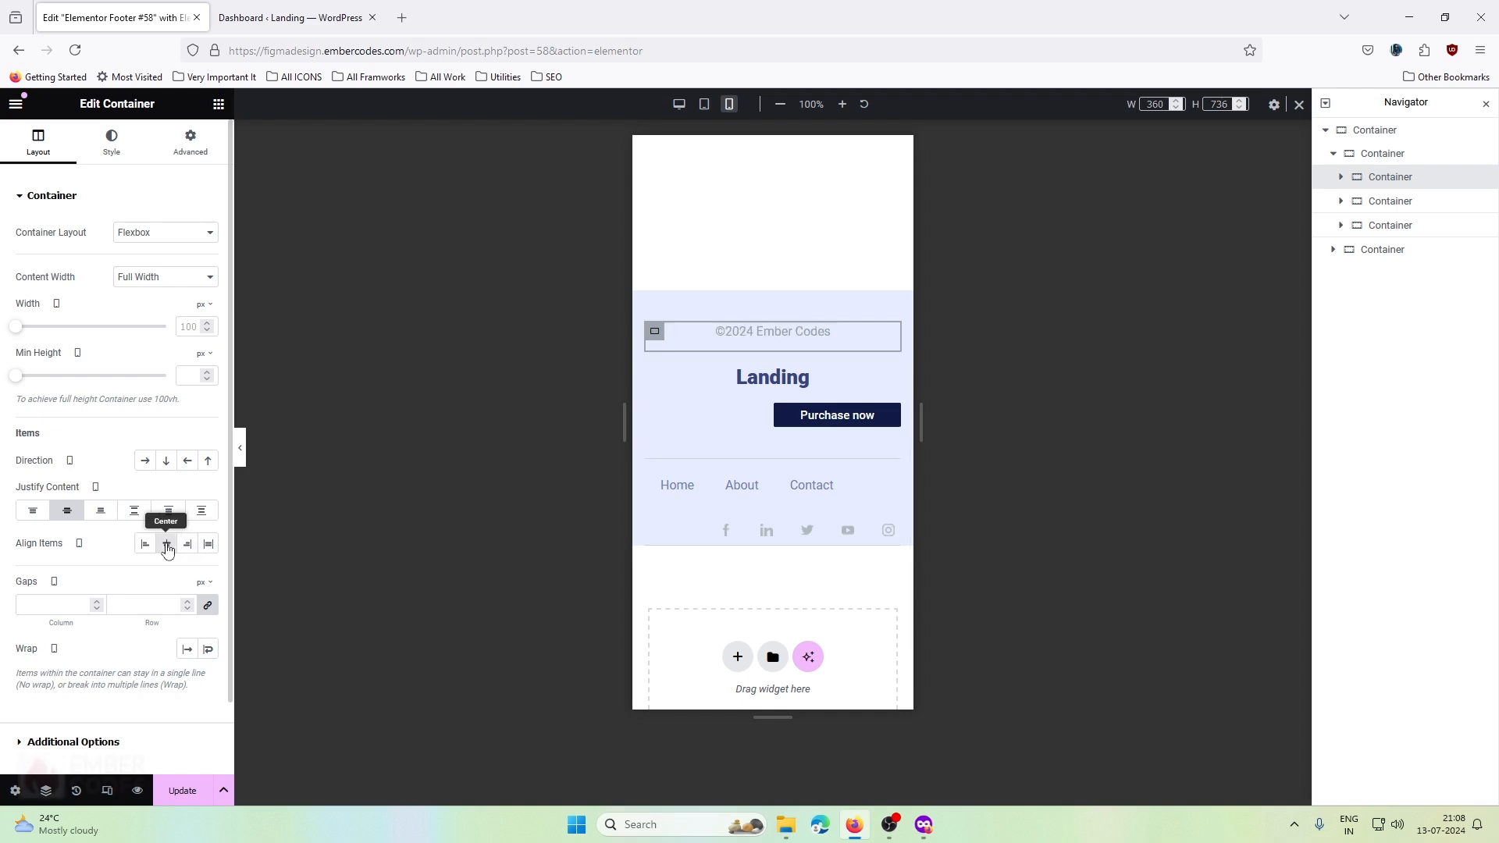
- Set align items and justify content to Center for the containers holding the Landing heading and the Purchase now button
{"action": "left_click", "coordinate": [654, 376]}
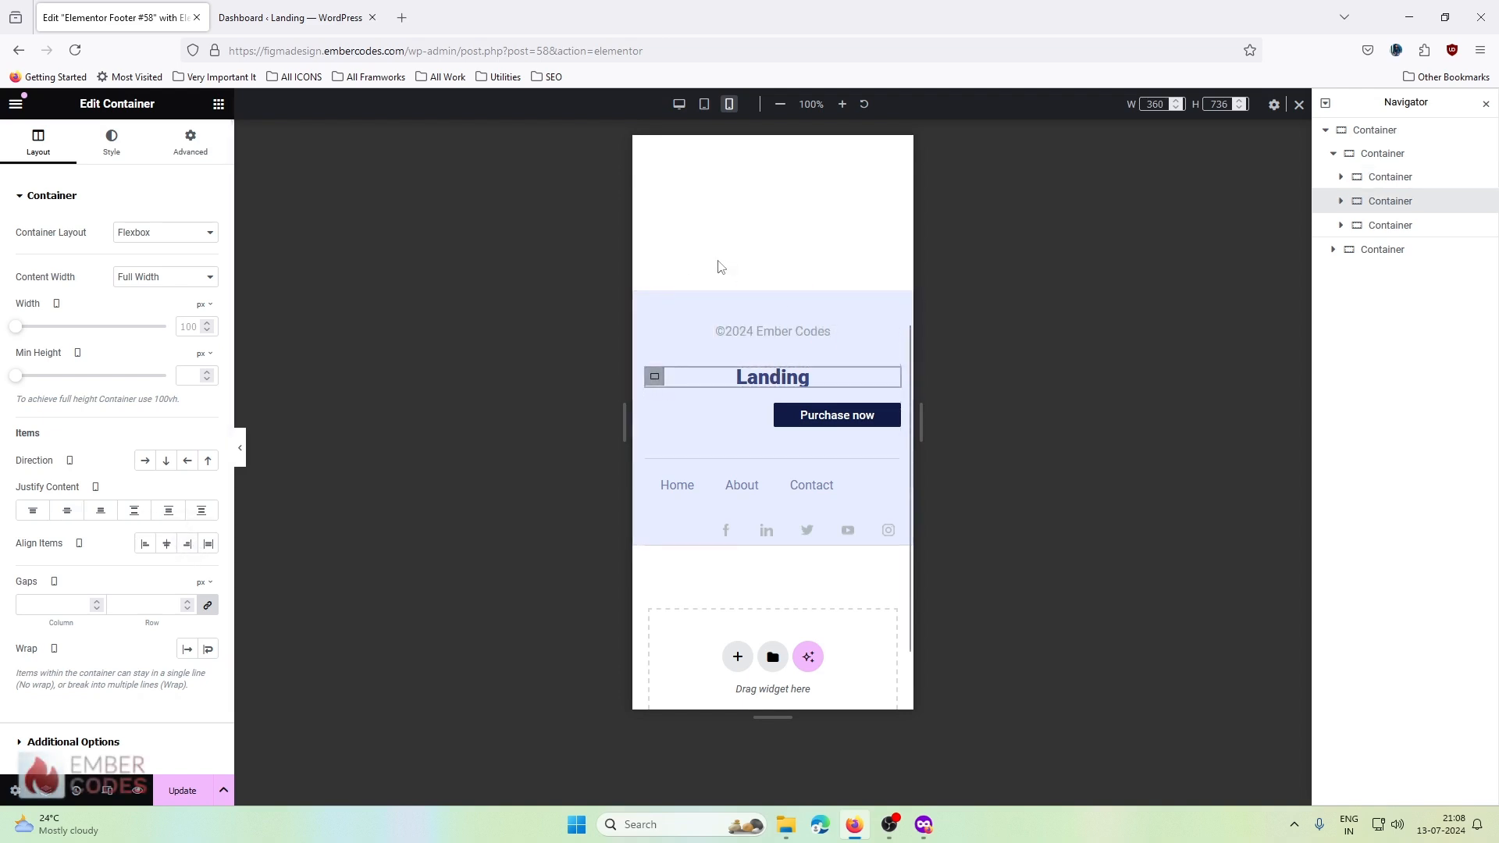
{"action": "left_click", "coordinate": [166, 544]}
{"action": "left_click", "coordinate": [67, 509]}
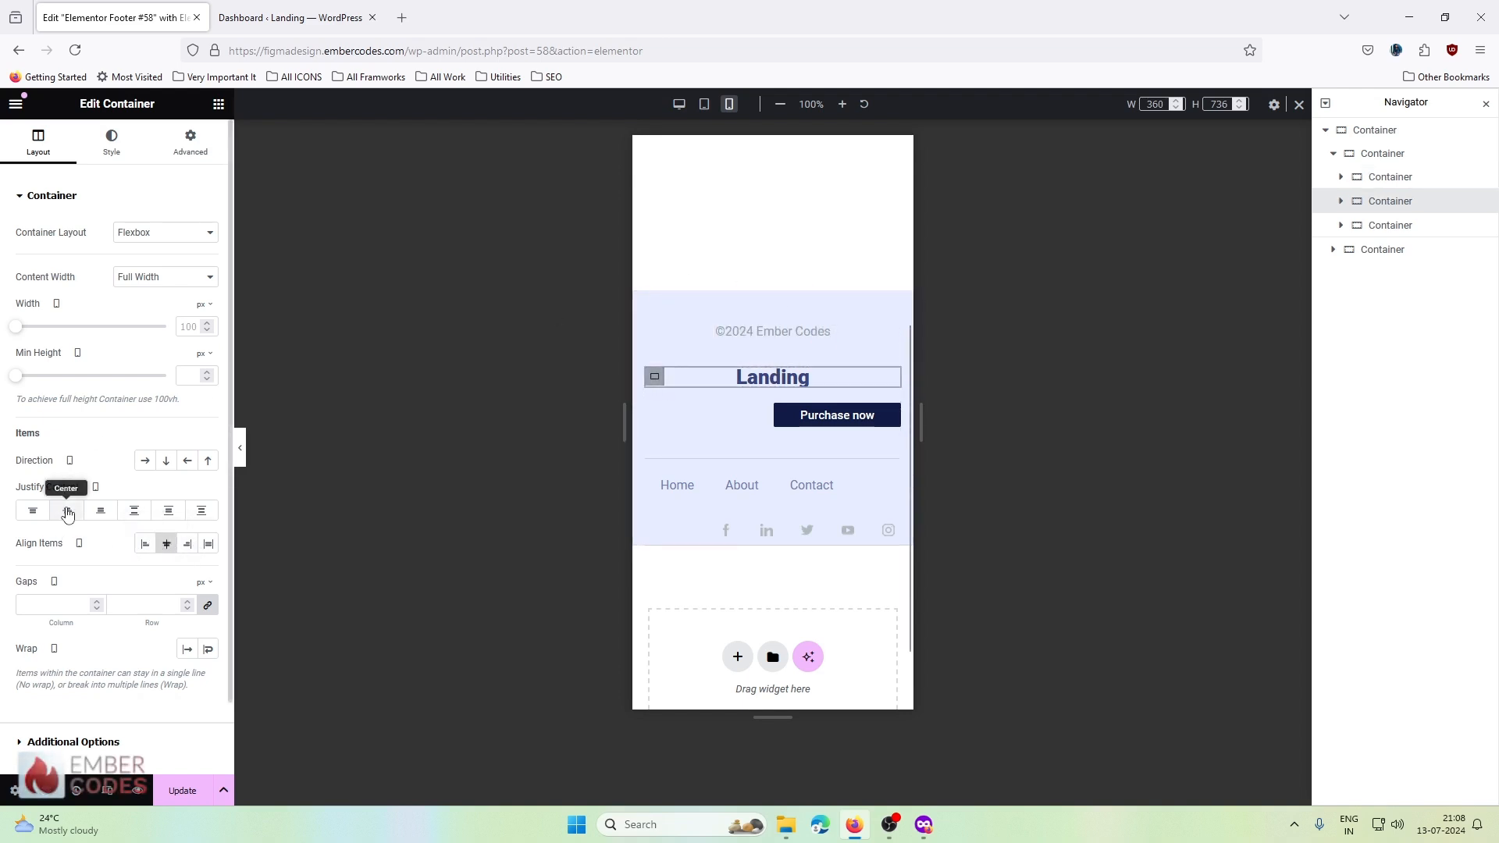
{"action": "left_click", "coordinate": [1347, 225]}
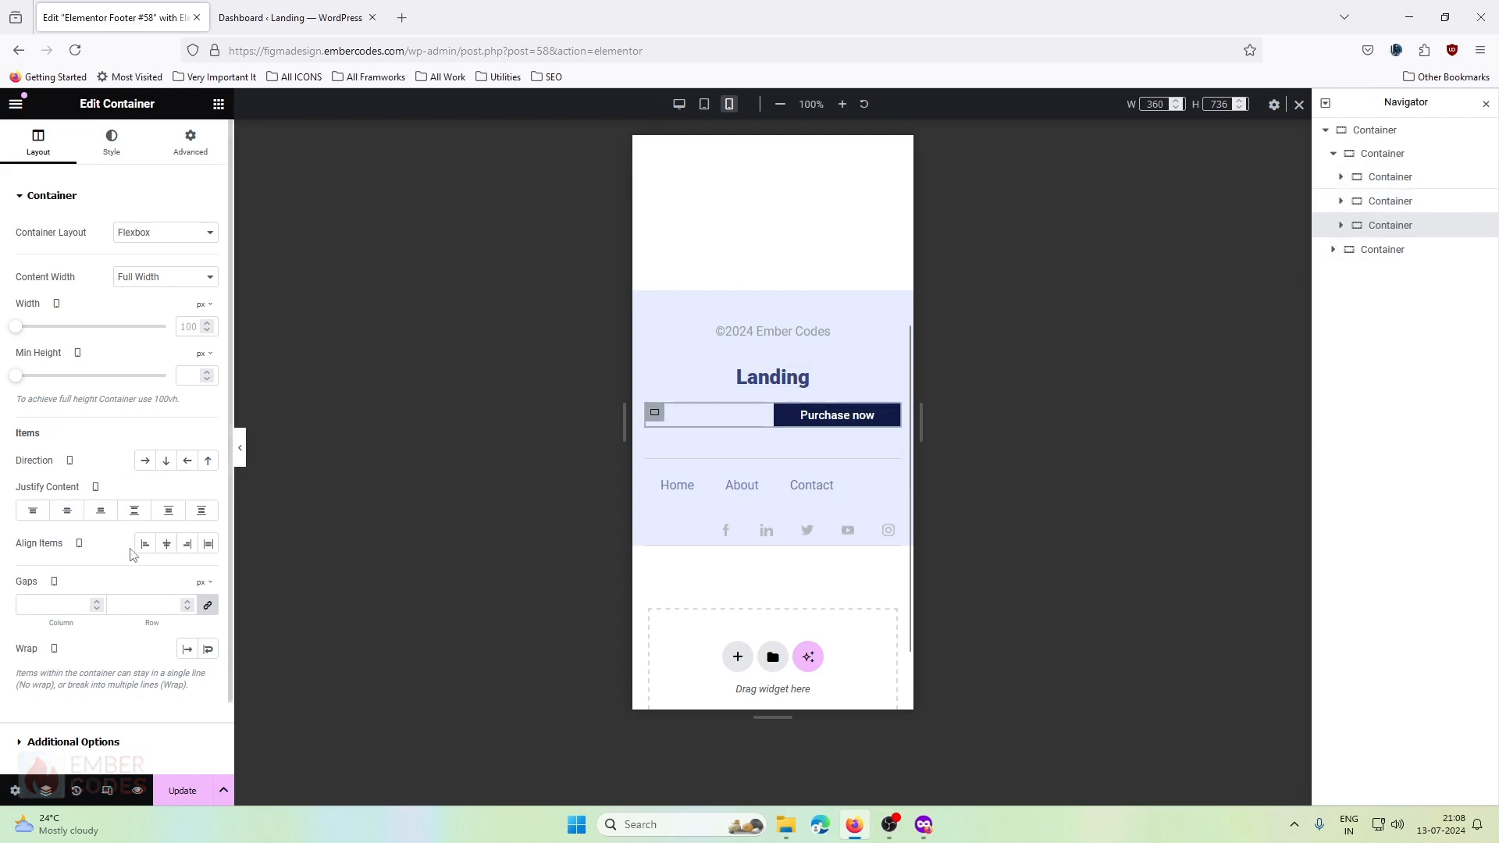
{"action": "left_click", "coordinate": [167, 546]}
{"action": "left_click", "coordinate": [68, 510]}
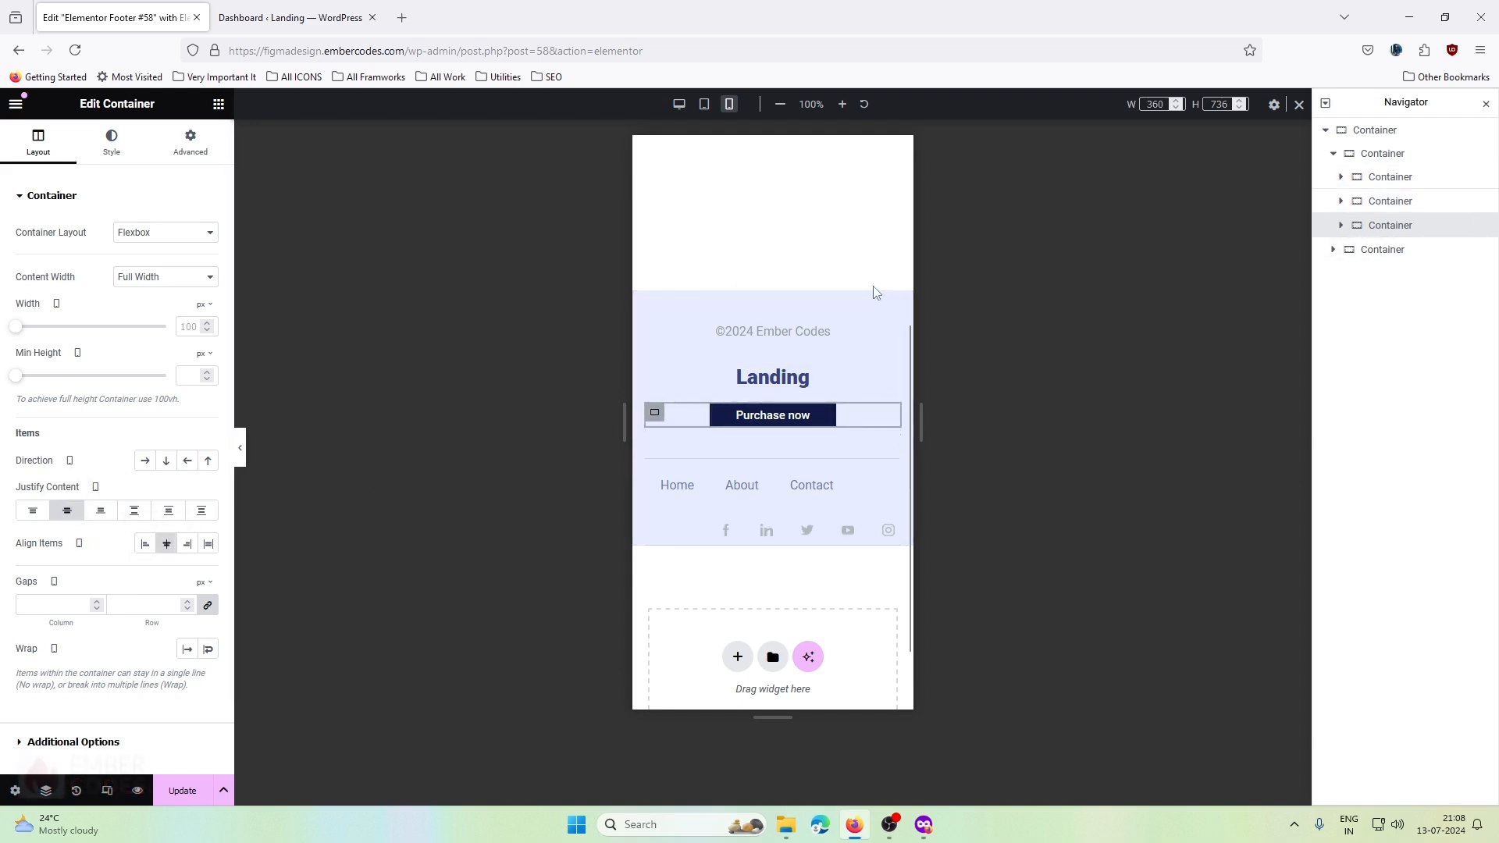
- Set the upper row container's mobile column and row gaps to 5 px
{"action": "left_click", "coordinate": [754, 344]}
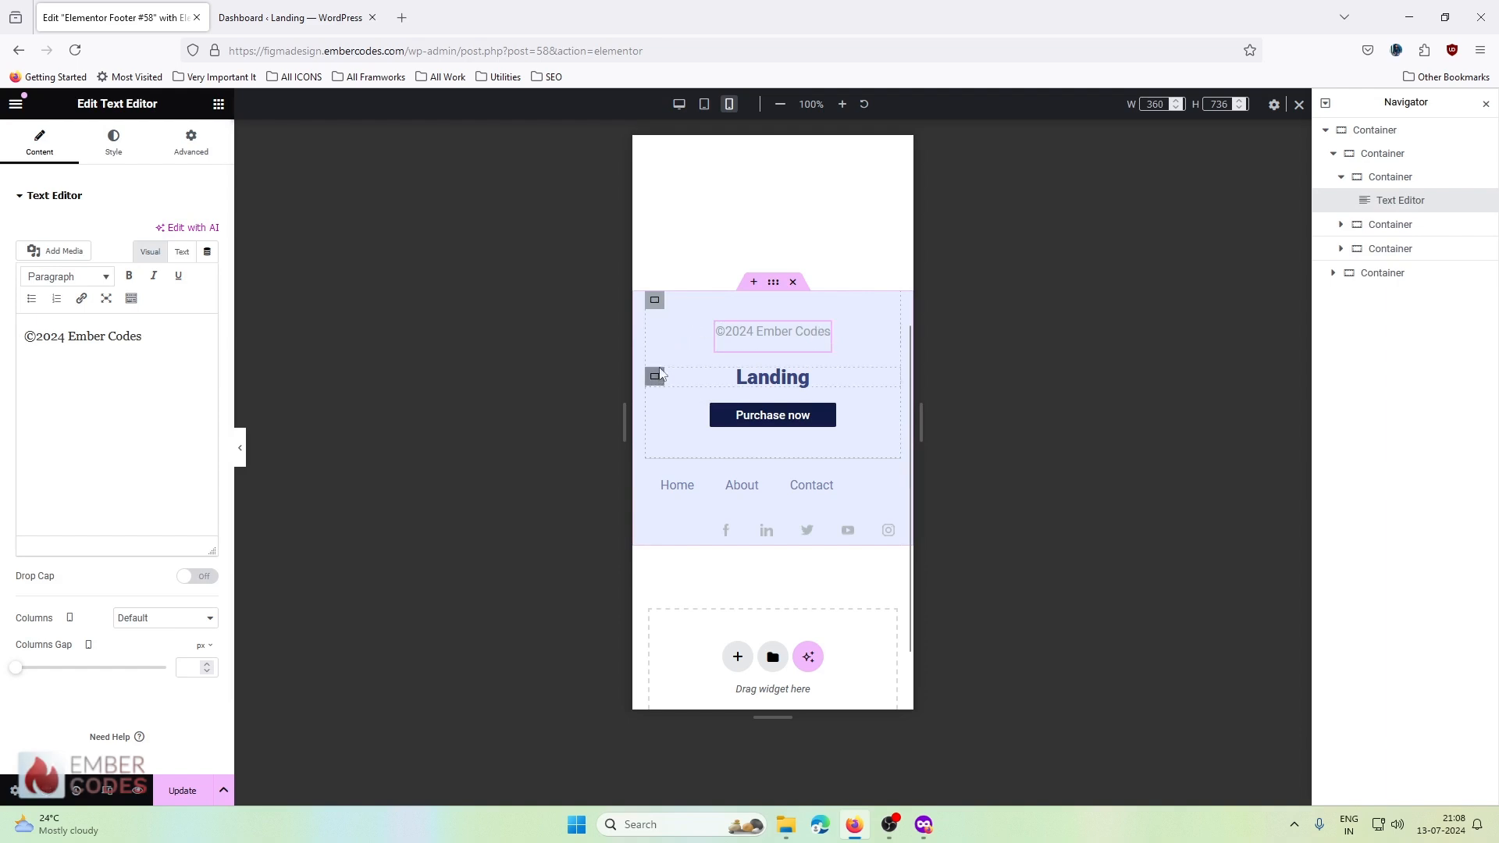
{"action": "left_click", "coordinate": [1382, 153]}
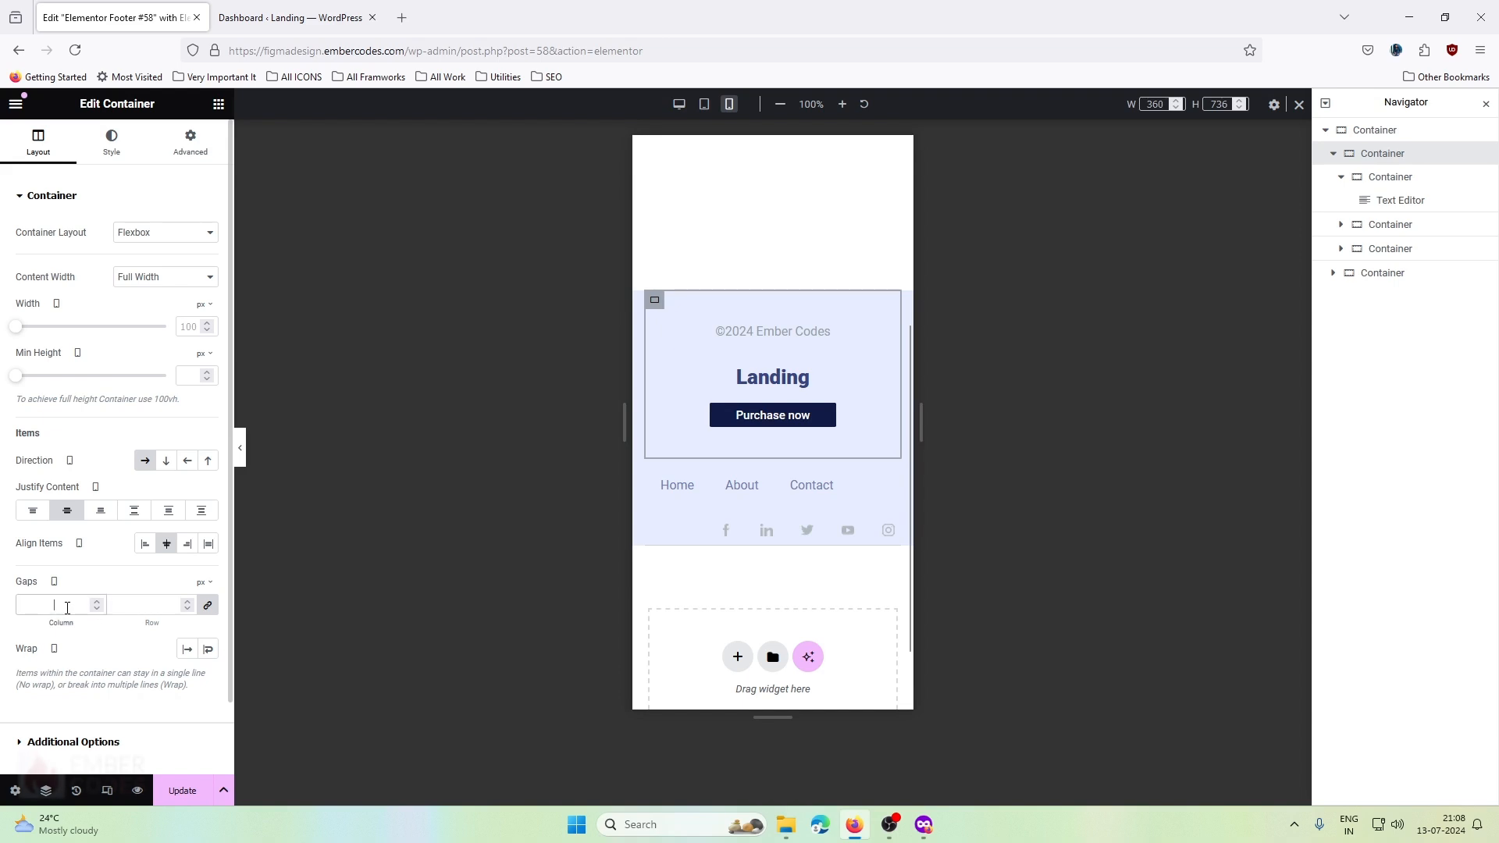
{"action": "type", "text": "5"}
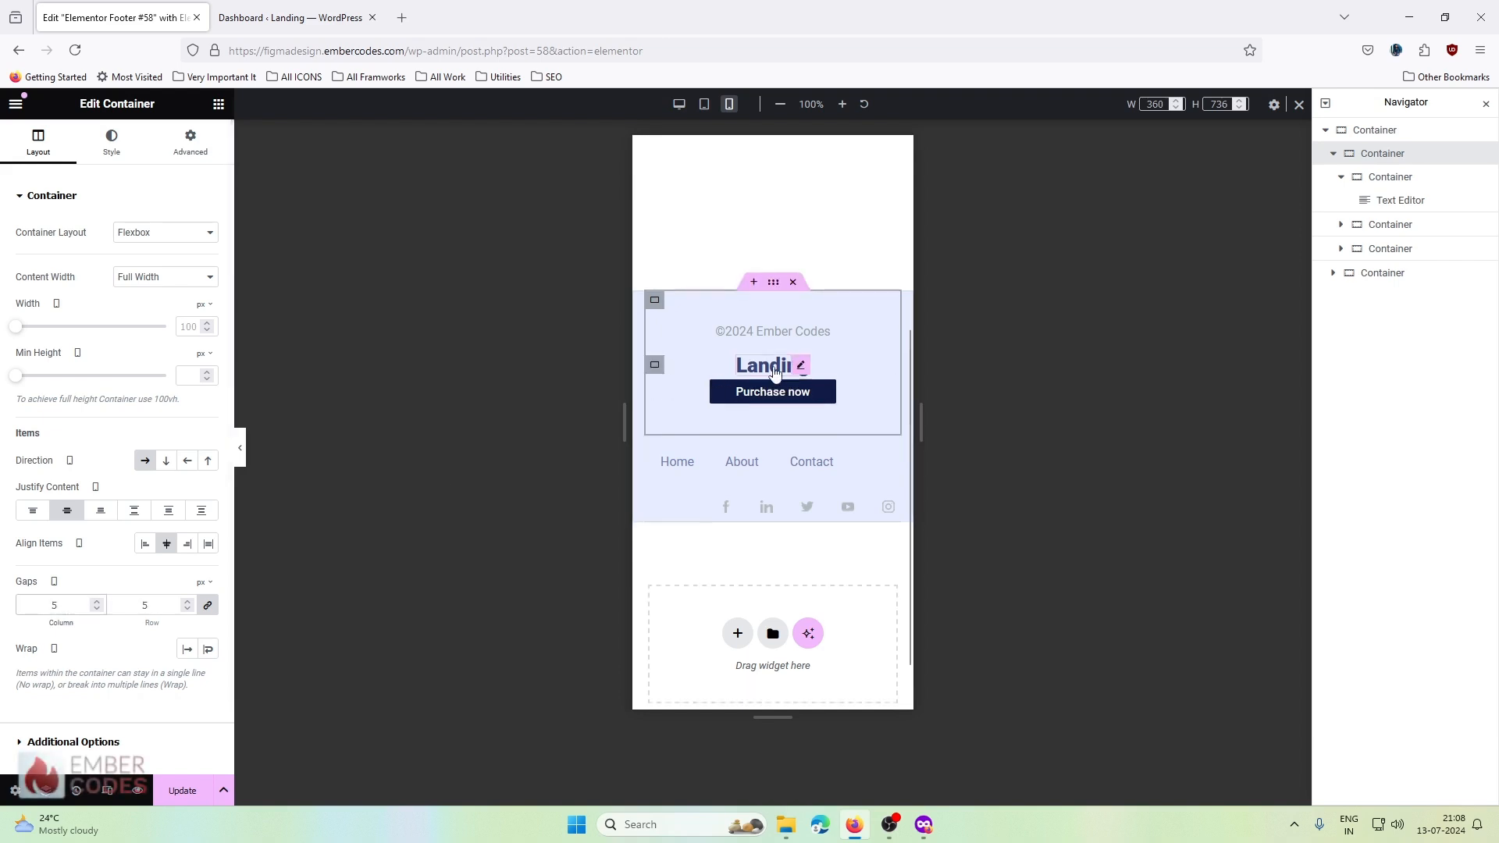
- Set the bottom margin of the ©2024 Ember Codes text widget to -5 px for mobile
{"action": "left_click", "coordinate": [813, 327]}
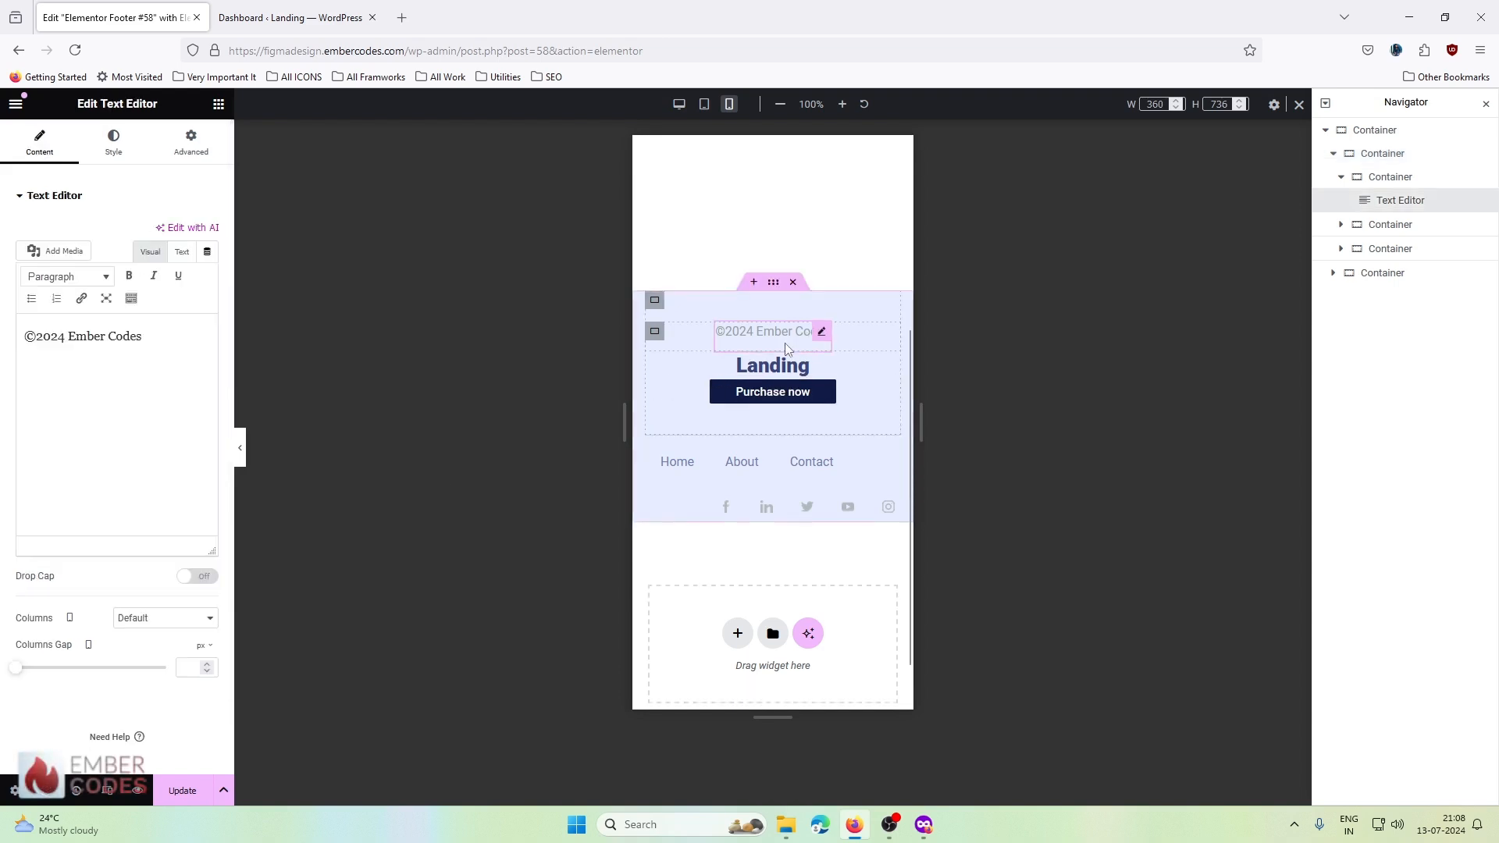
{"action": "left_click", "coordinate": [192, 147]}
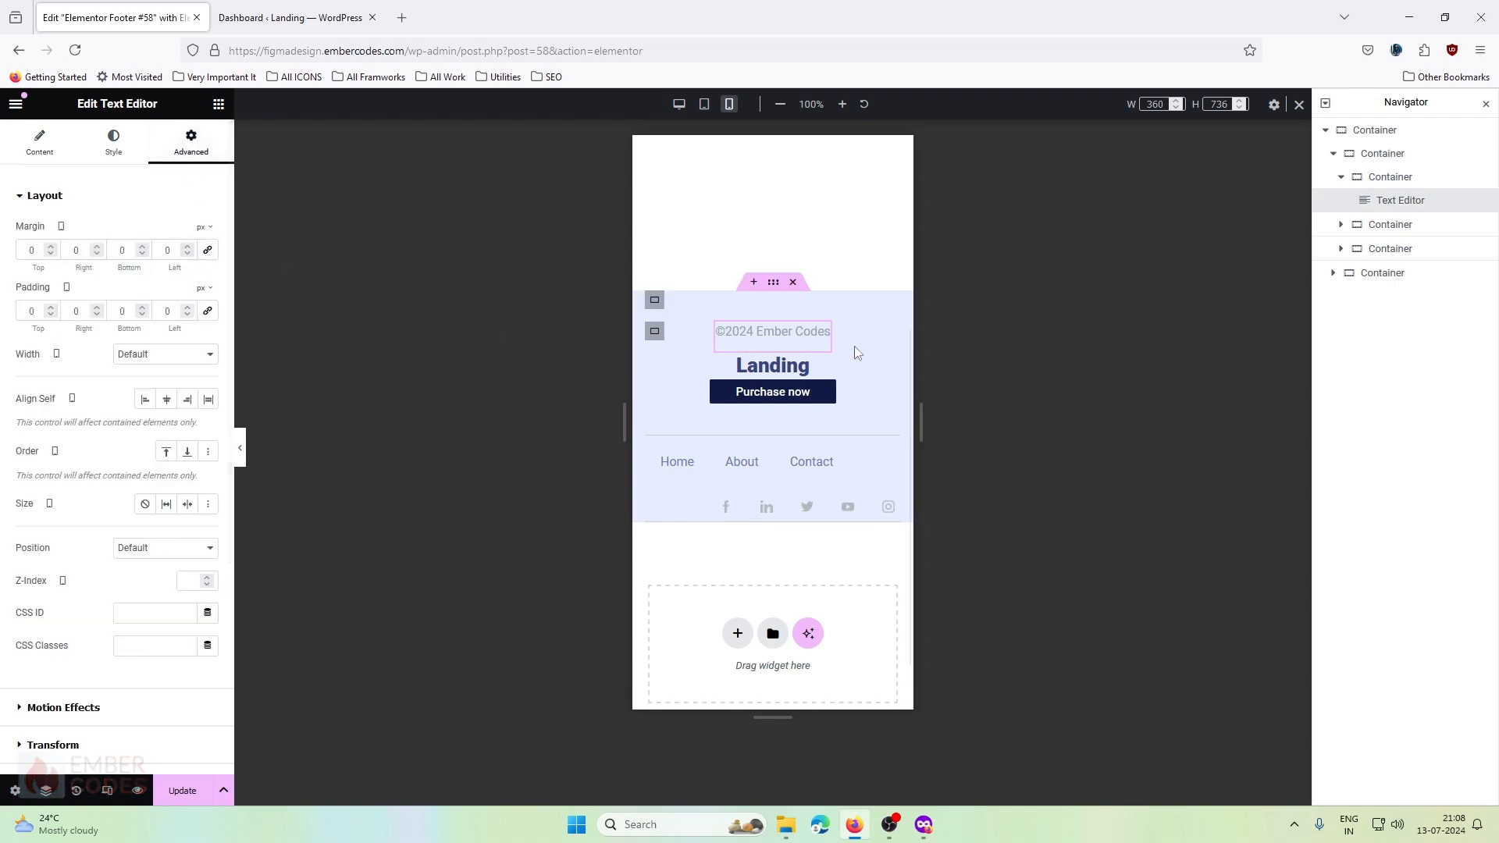
{"action": "left_click", "coordinate": [39, 144]}
{"action": "left_click", "coordinate": [105, 351]}
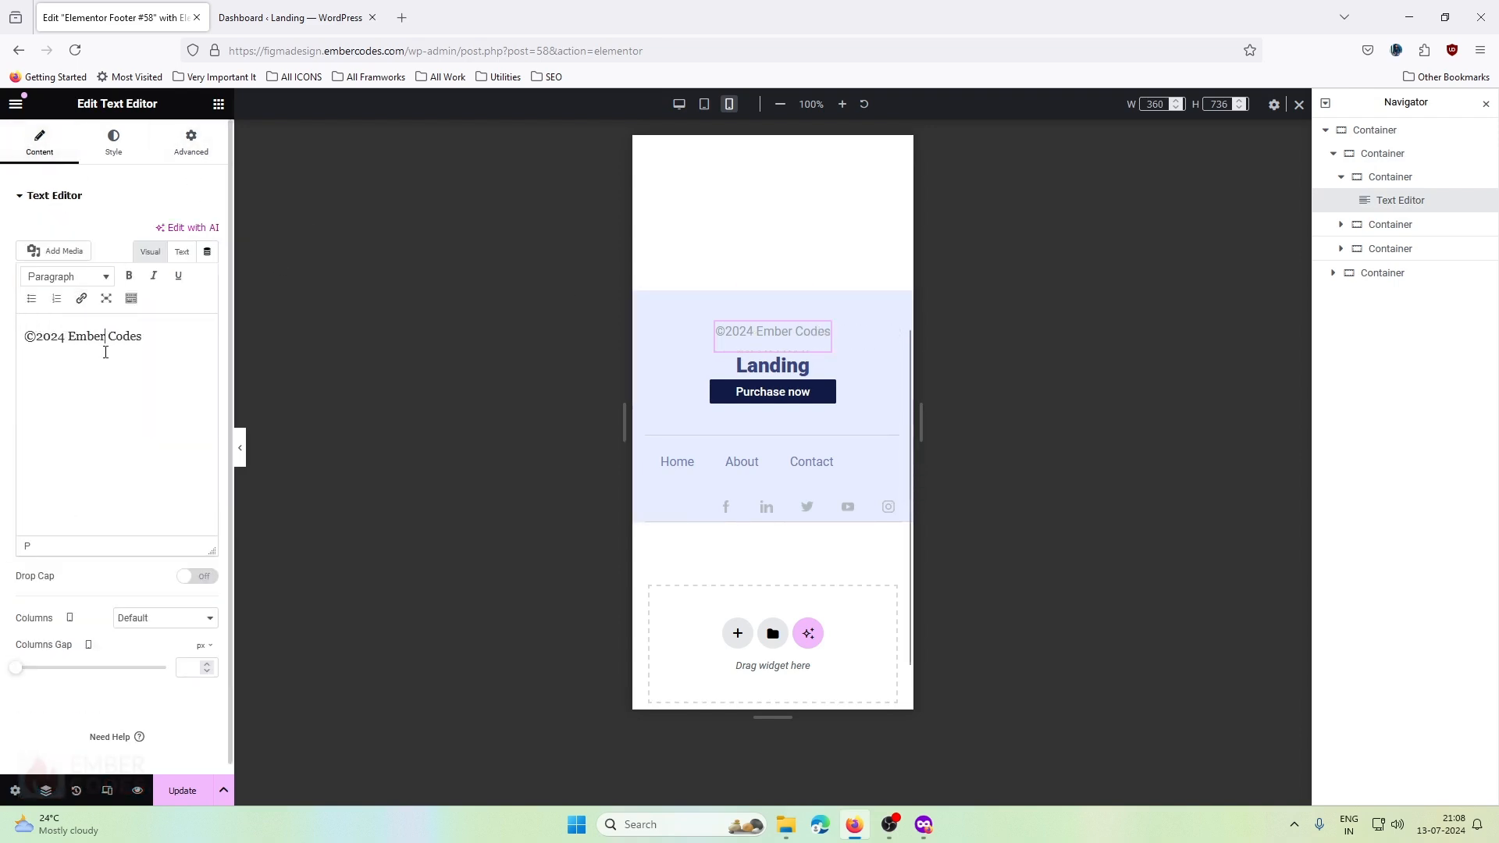
{"action": "left_click_drag", "start_coordinate": [101, 403], "coordinate": [21, 357]}
{"action": "left_click", "coordinate": [93, 368]}
{"action": "left_click", "coordinate": [180, 252]}
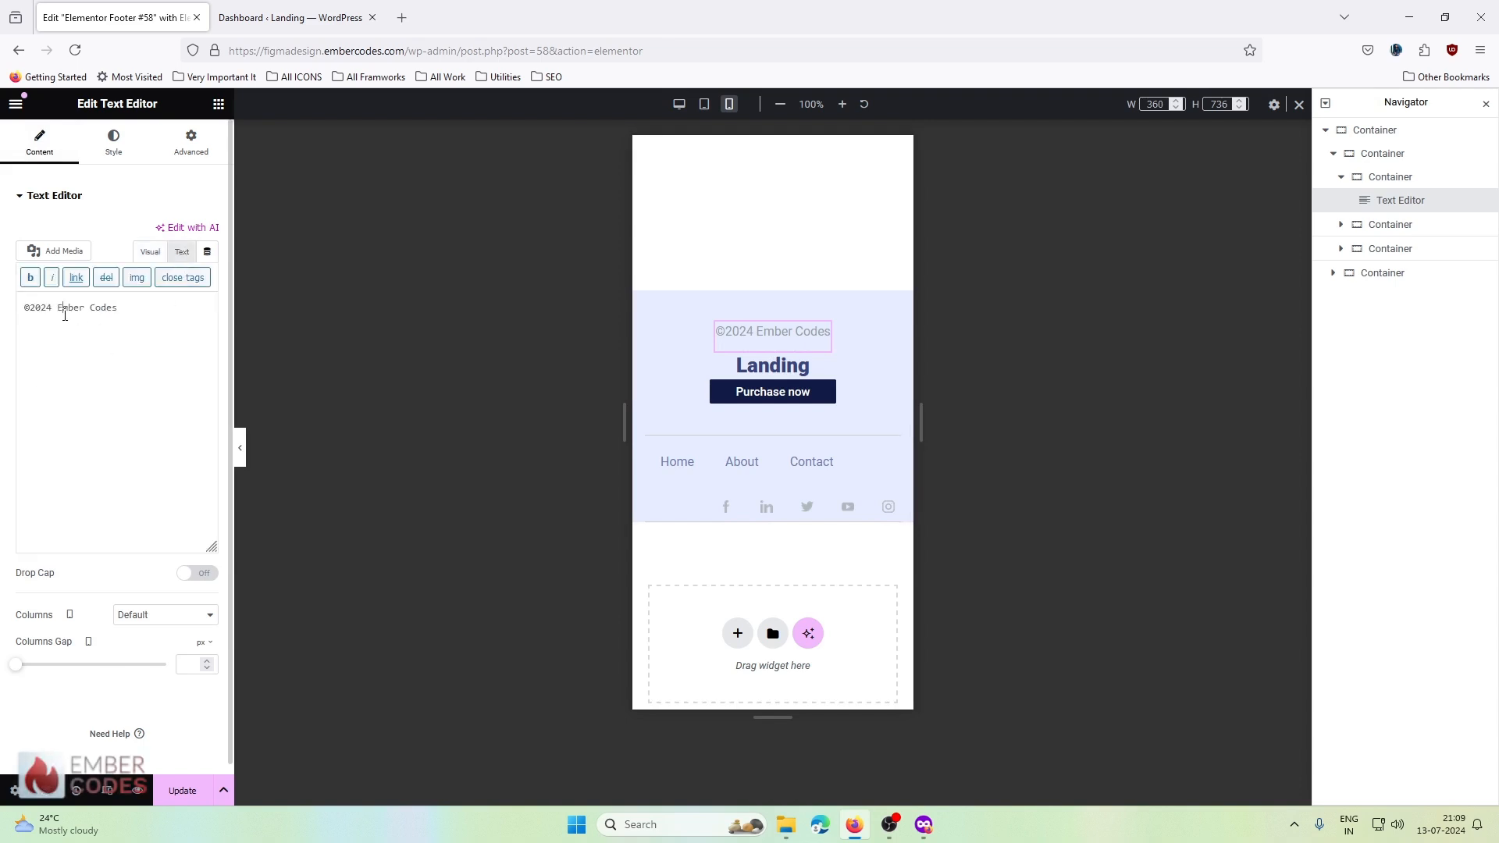
{"action": "left_click", "coordinate": [114, 140]}
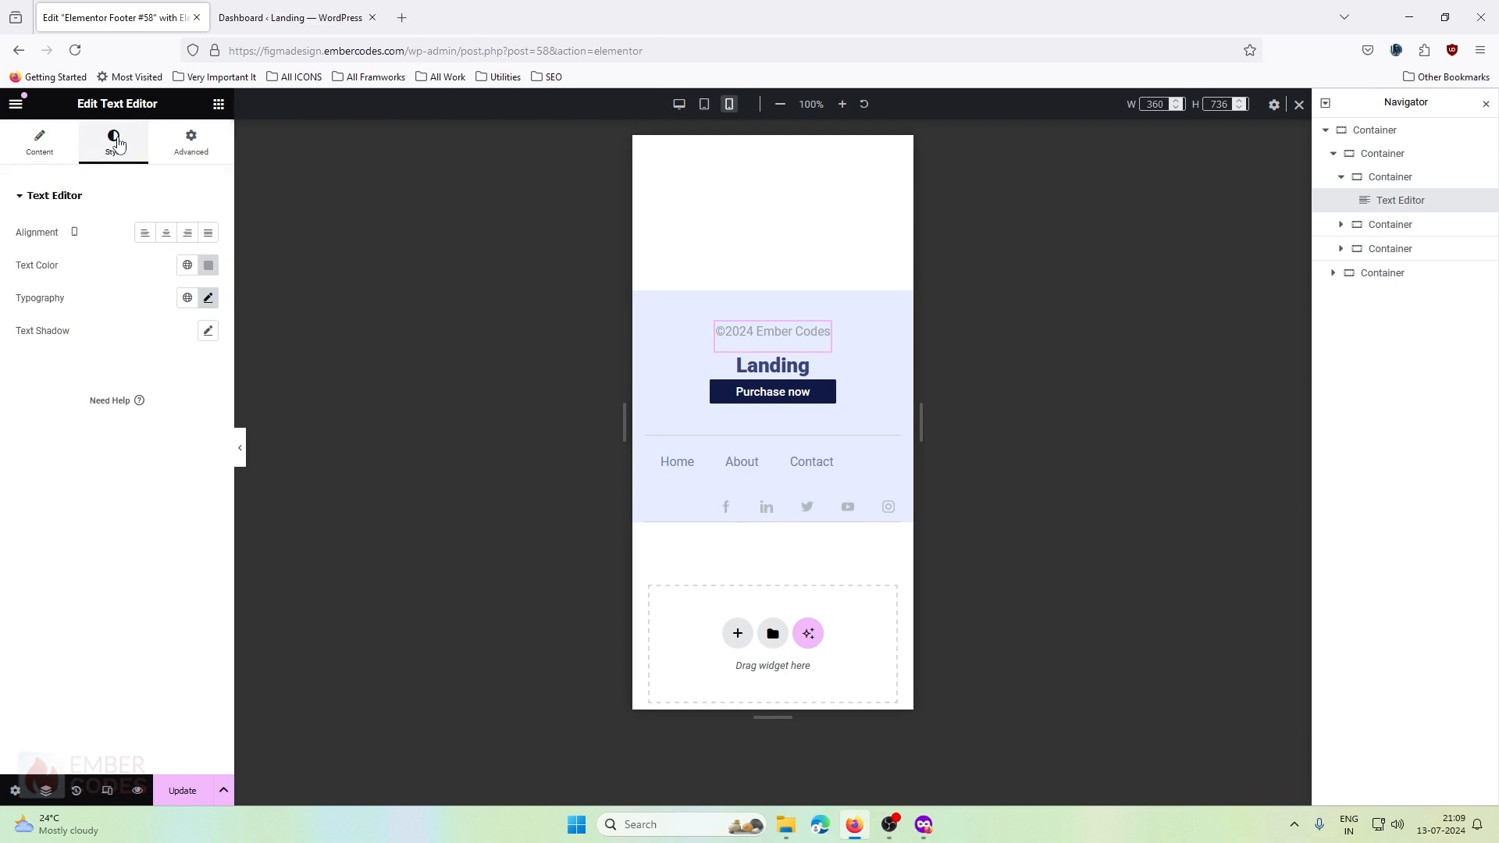
{"action": "left_click", "coordinate": [190, 142]}
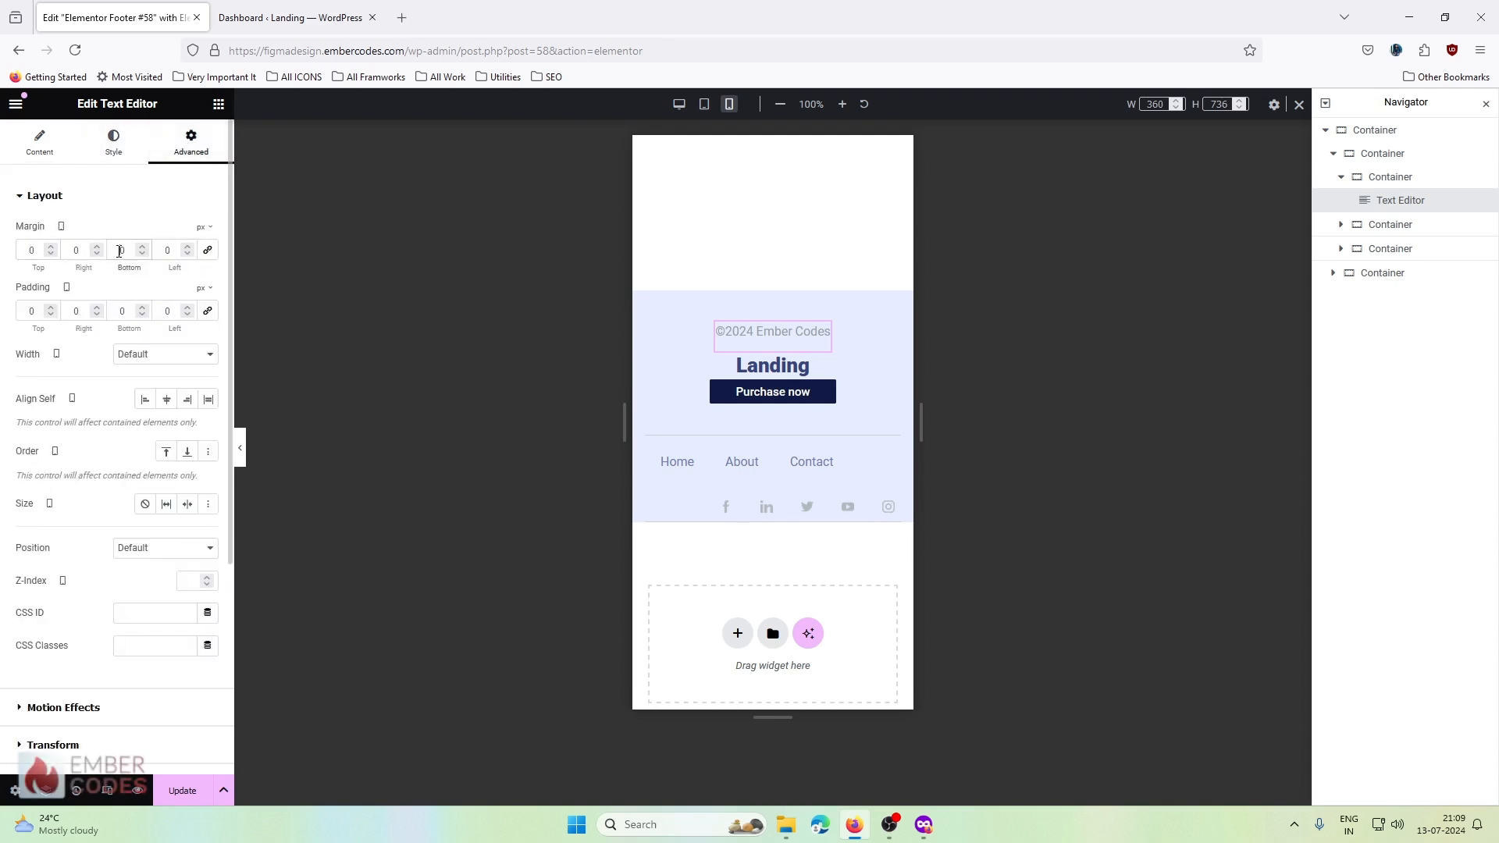
{"action": "type", "text": "5"}
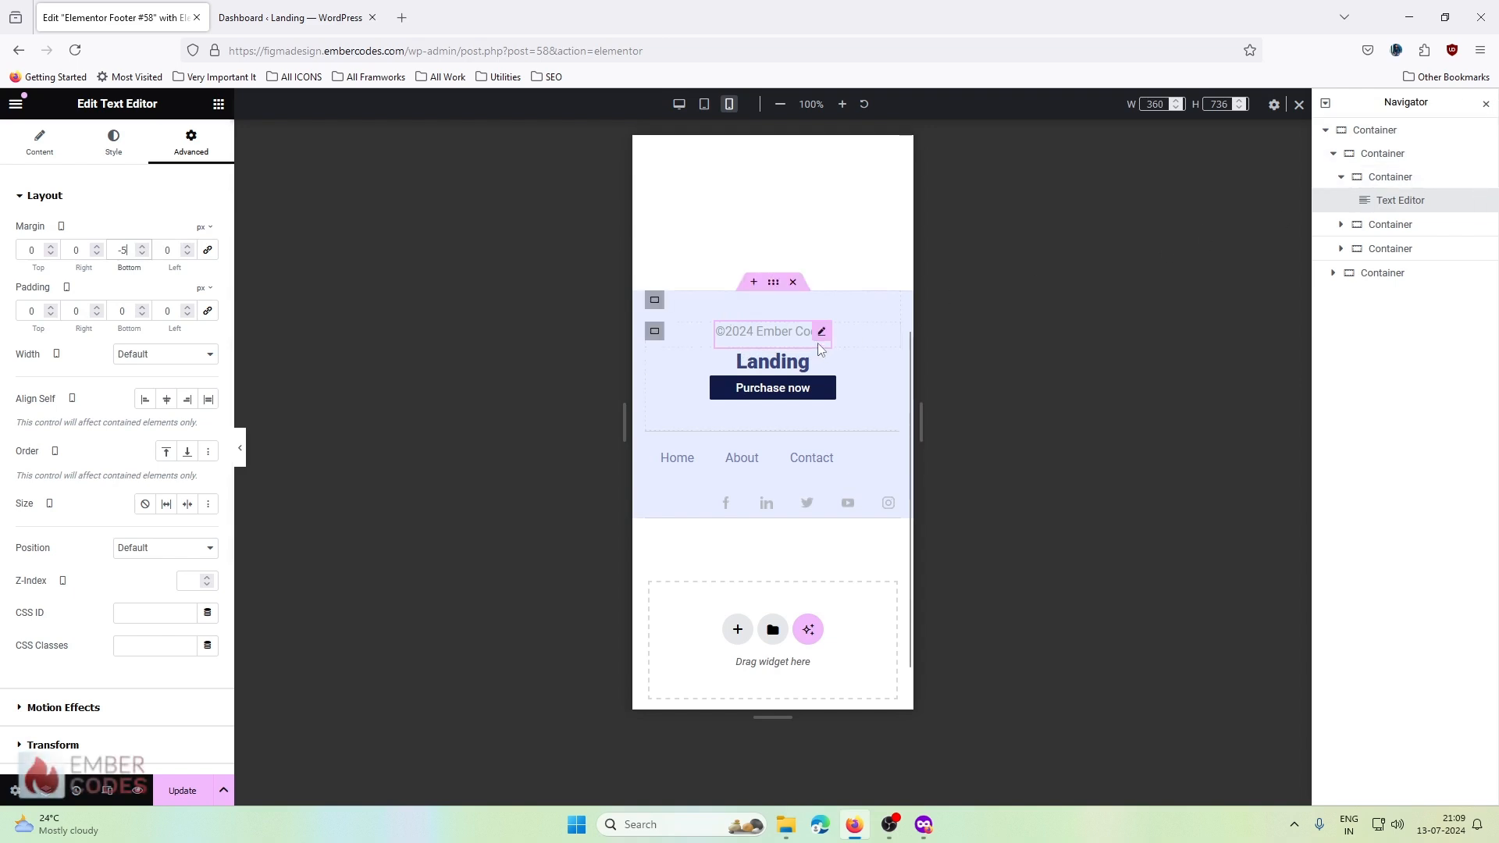
- Set the upper row container's mobile column and row gaps to 8 px
{"action": "left_click", "coordinate": [1342, 178]}
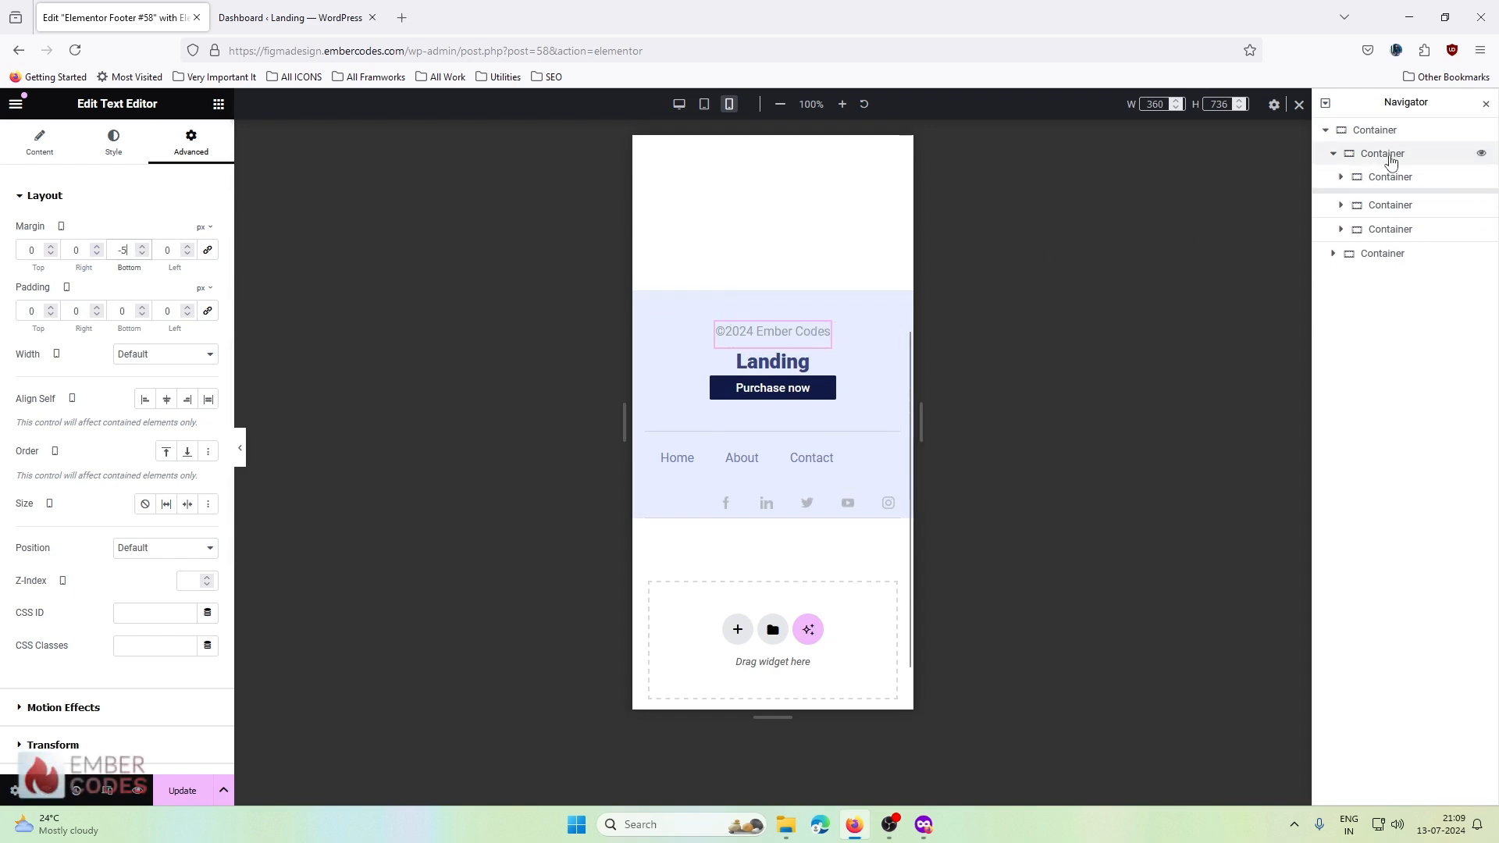
{"action": "left_click", "coordinate": [1380, 153]}
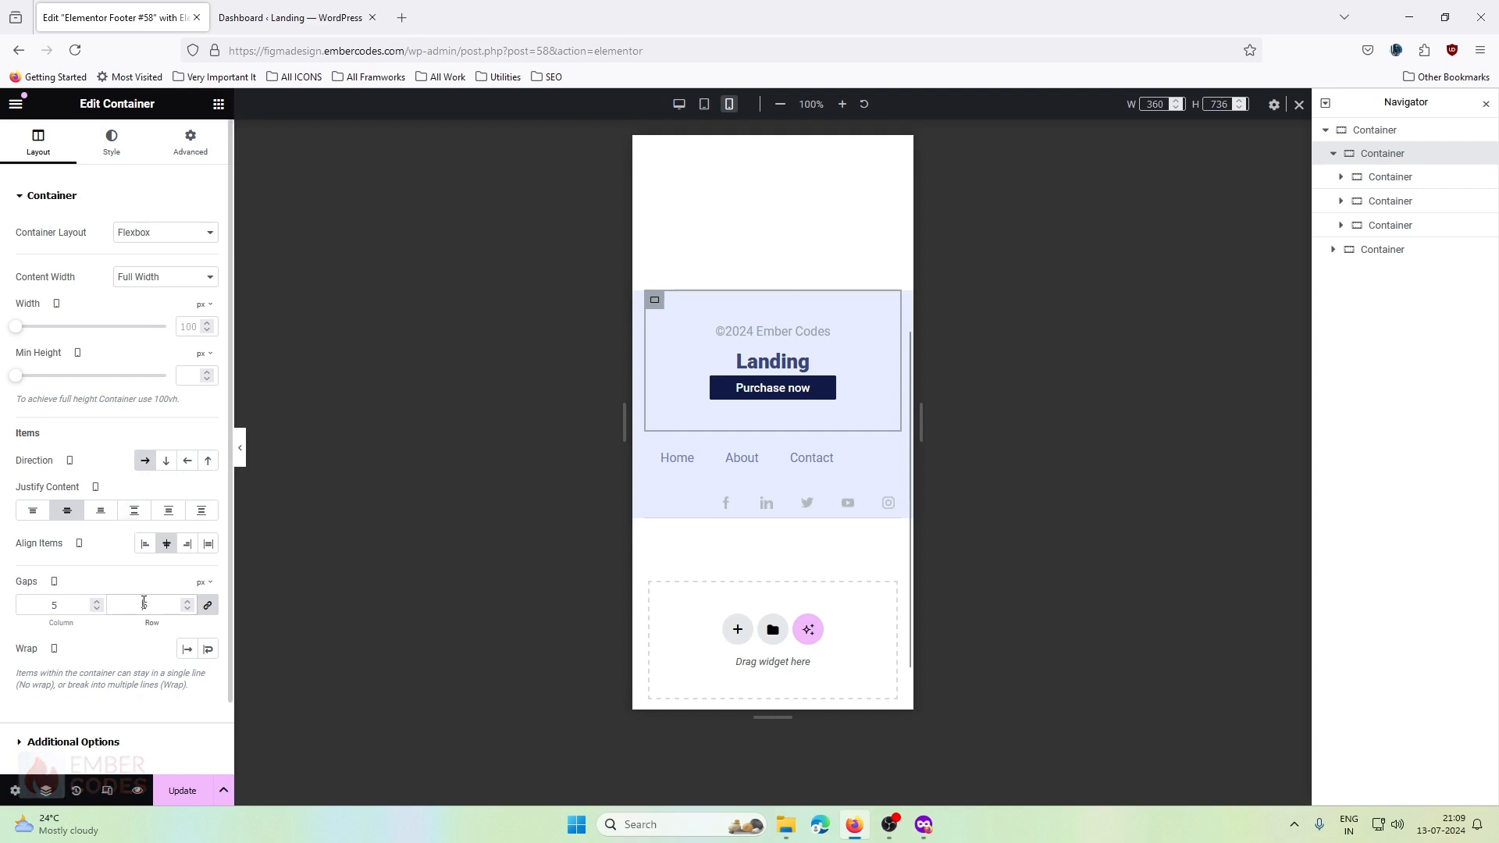
{"action": "type", "text": "8"}
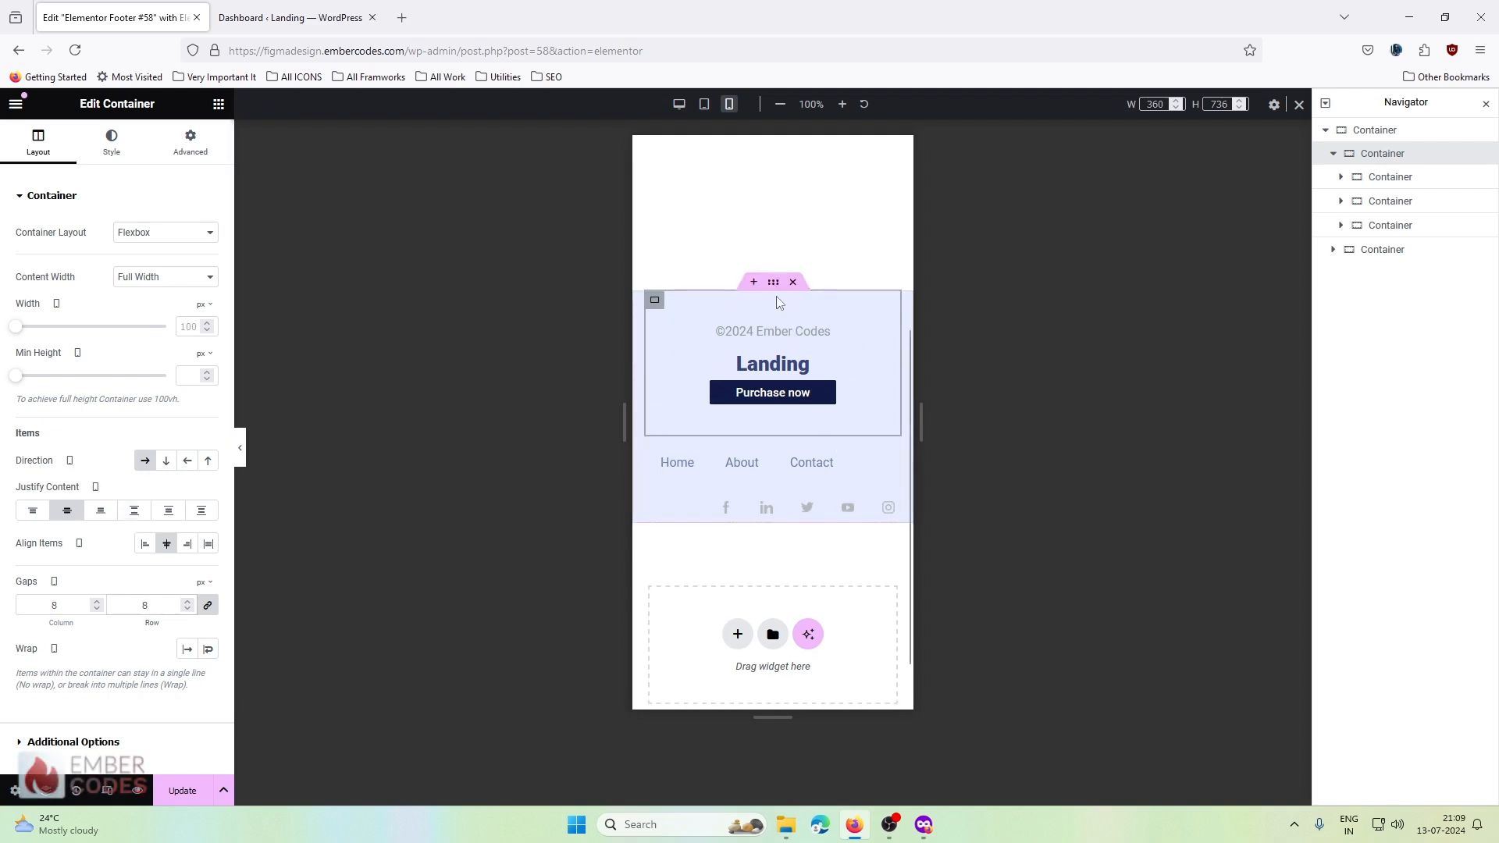
- Set the footer WordPress Menu's layout to Vertical and its alignment to center
{"action": "left_click", "coordinate": [743, 480]}
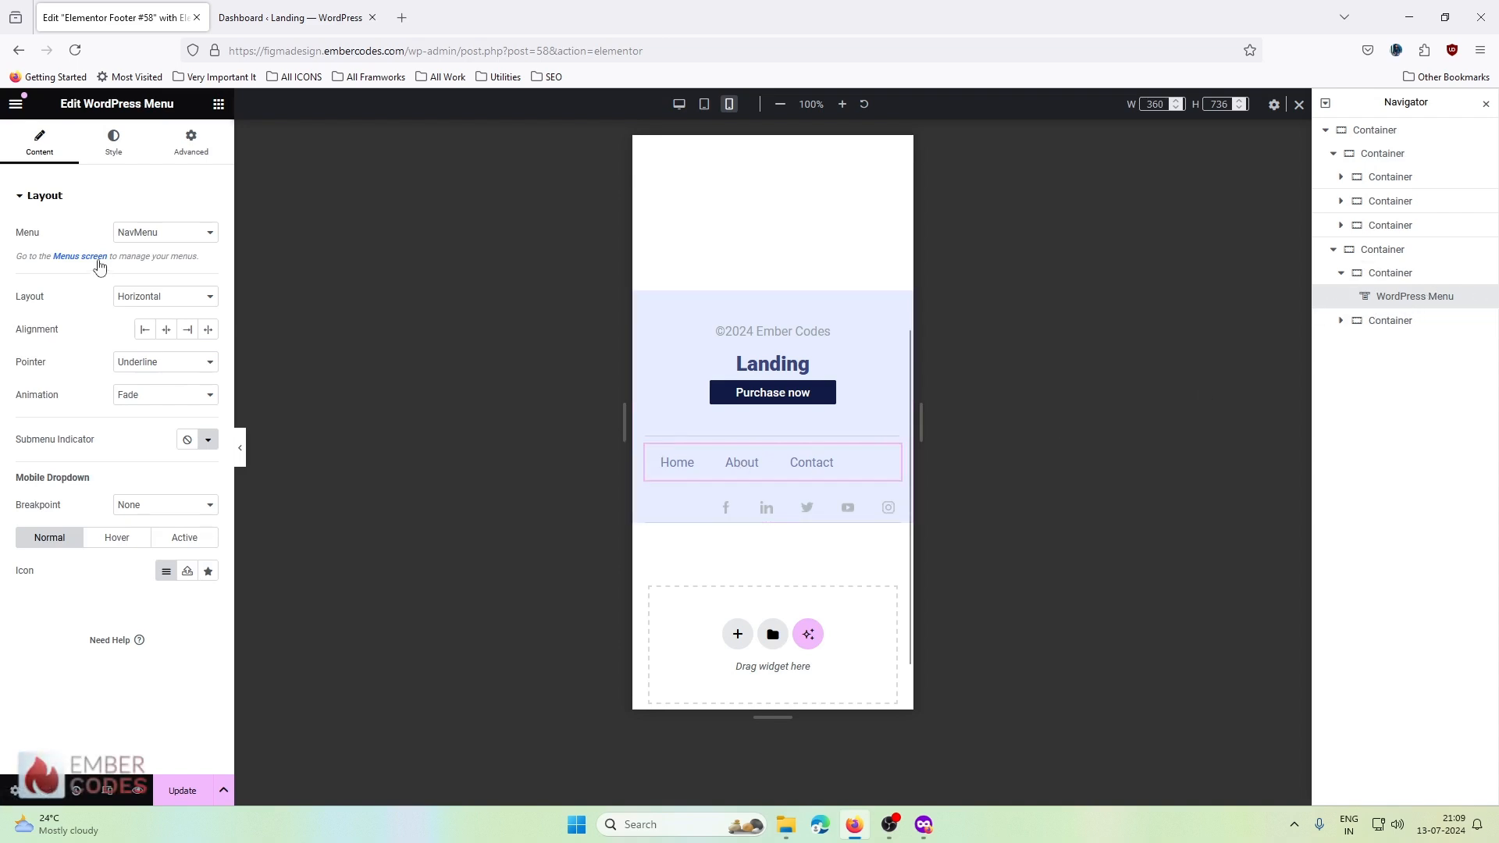
{"action": "left_click", "coordinate": [133, 300]}
{"action": "left_click", "coordinate": [139, 336]}
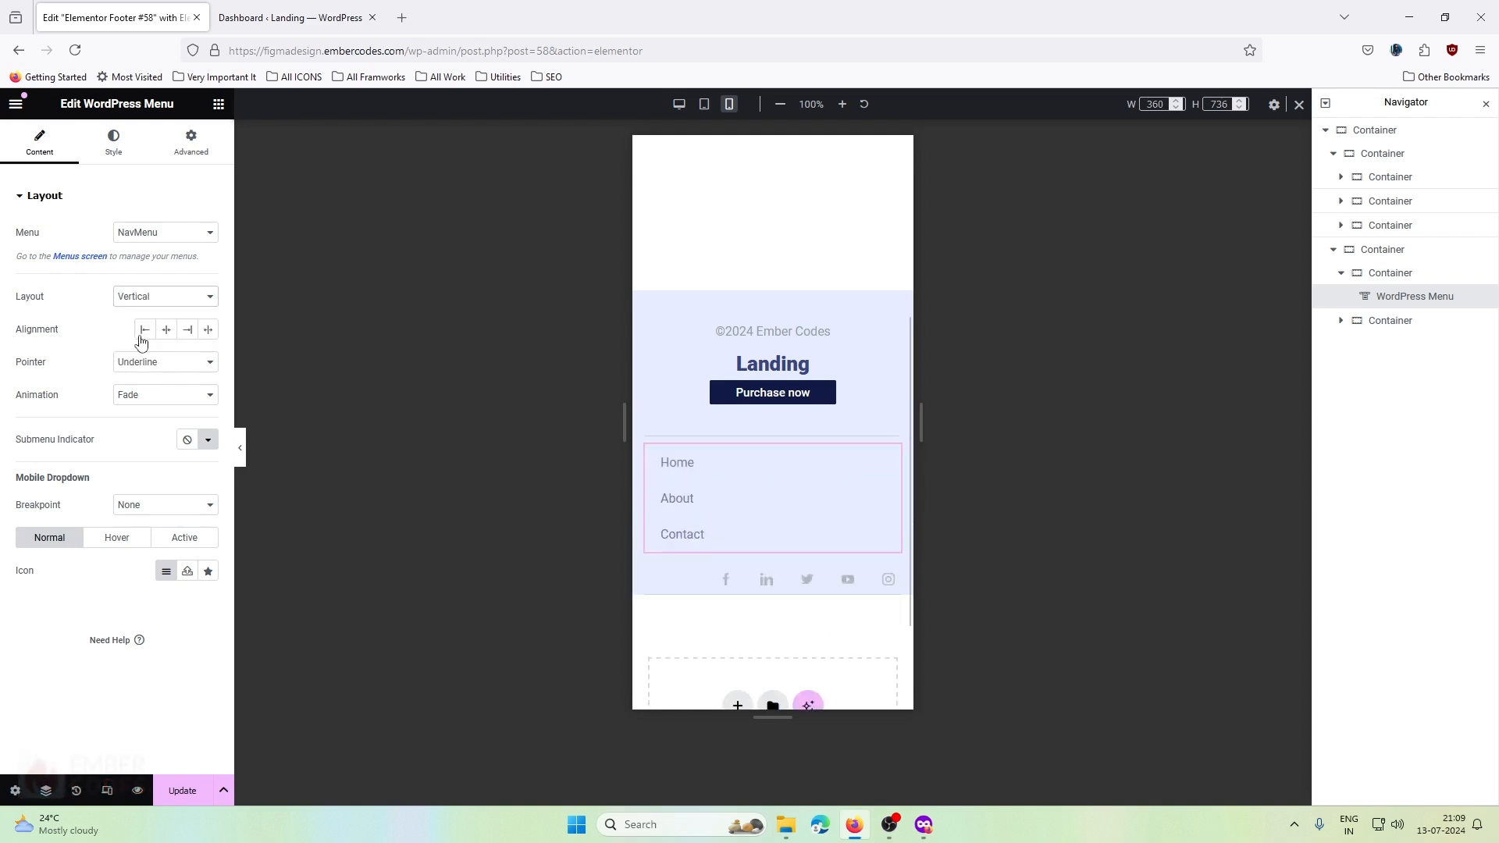
{"action": "left_click", "coordinate": [167, 331]}
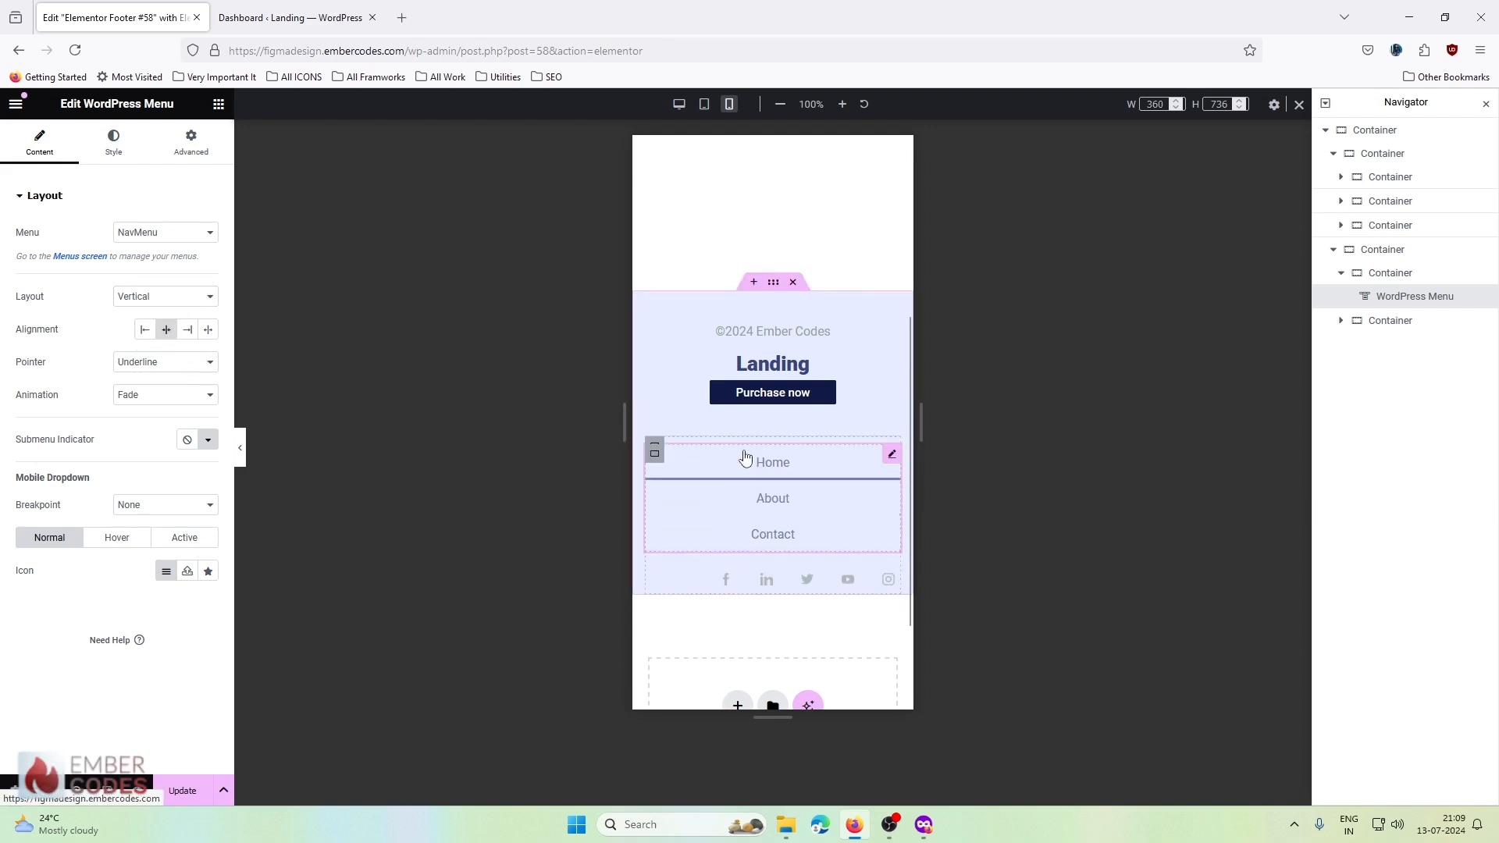
{"action": "left_click", "coordinate": [130, 364]}
{"action": "left_click", "coordinate": [91, 367]}
{"action": "left_click", "coordinate": [139, 365]}
{"action": "left_click", "coordinate": [89, 369]}
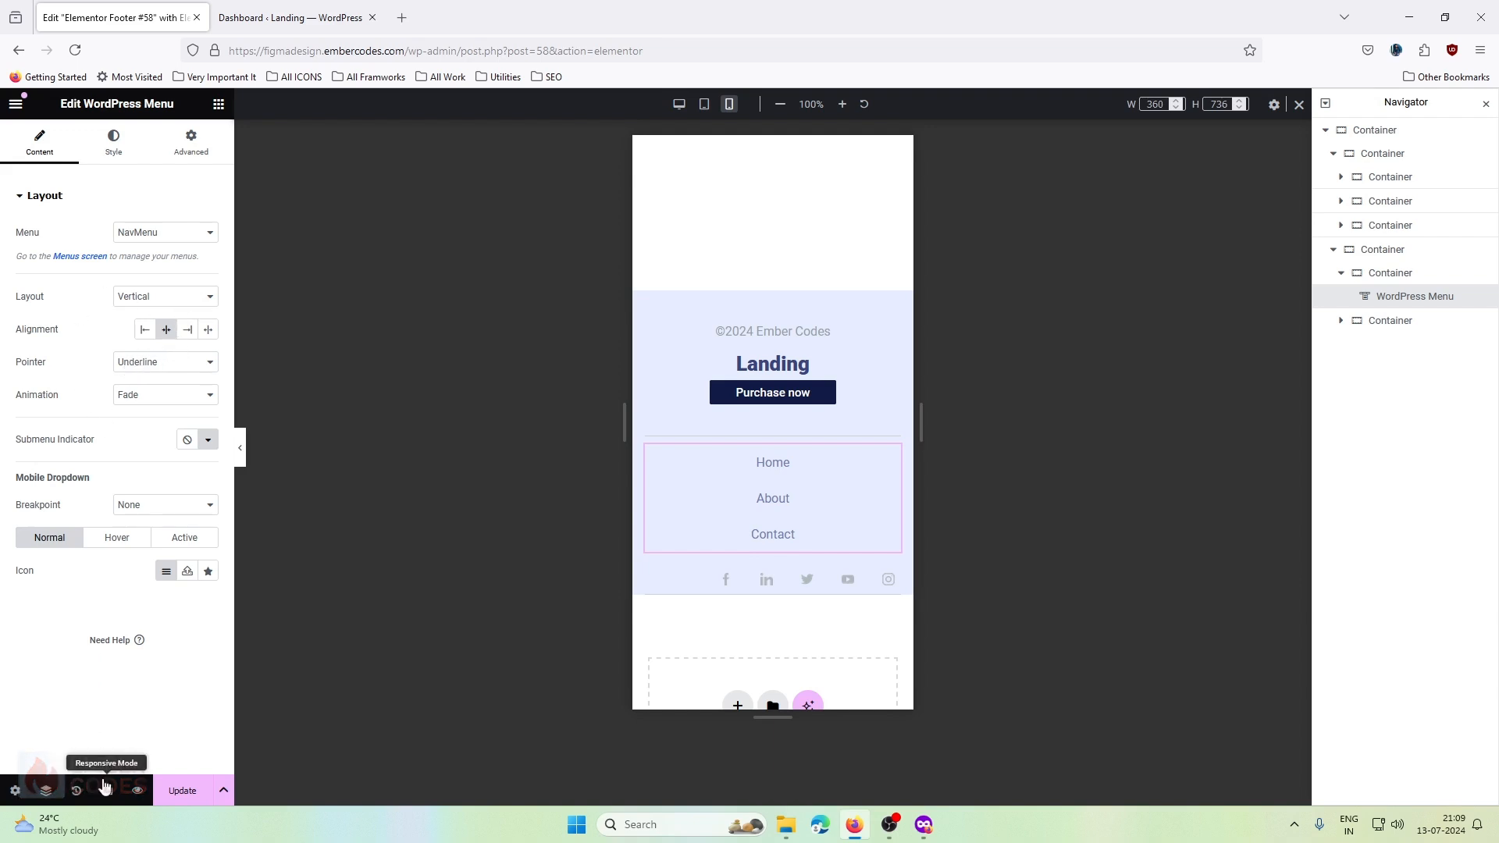
- Compare the footer menu across the desktop, tablet and mobile previews and examine its main menu style settings
{"action": "left_click", "coordinate": [678, 106]}
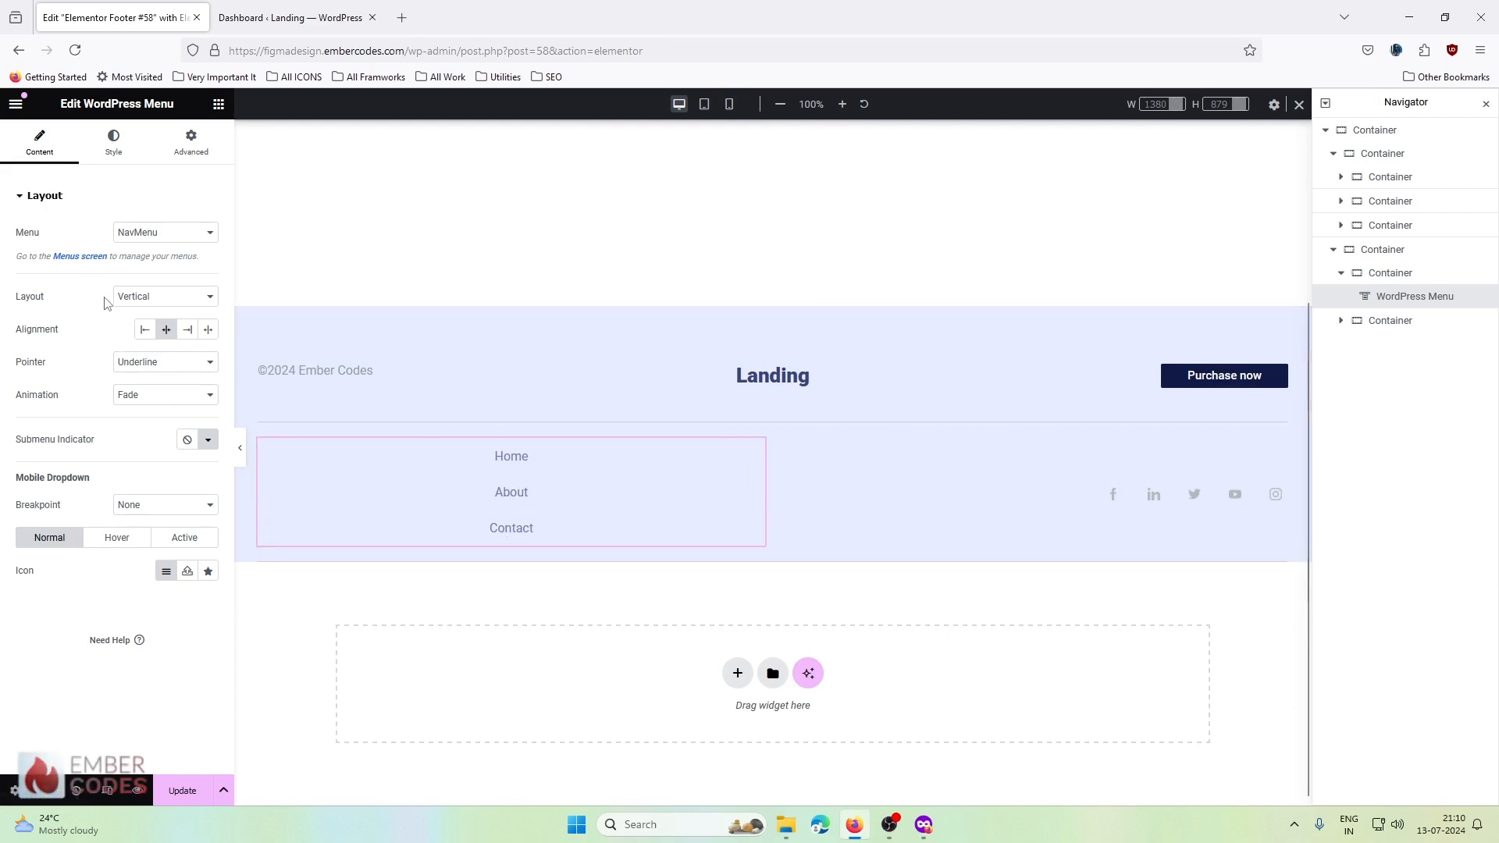
{"action": "left_click", "coordinate": [704, 103]}
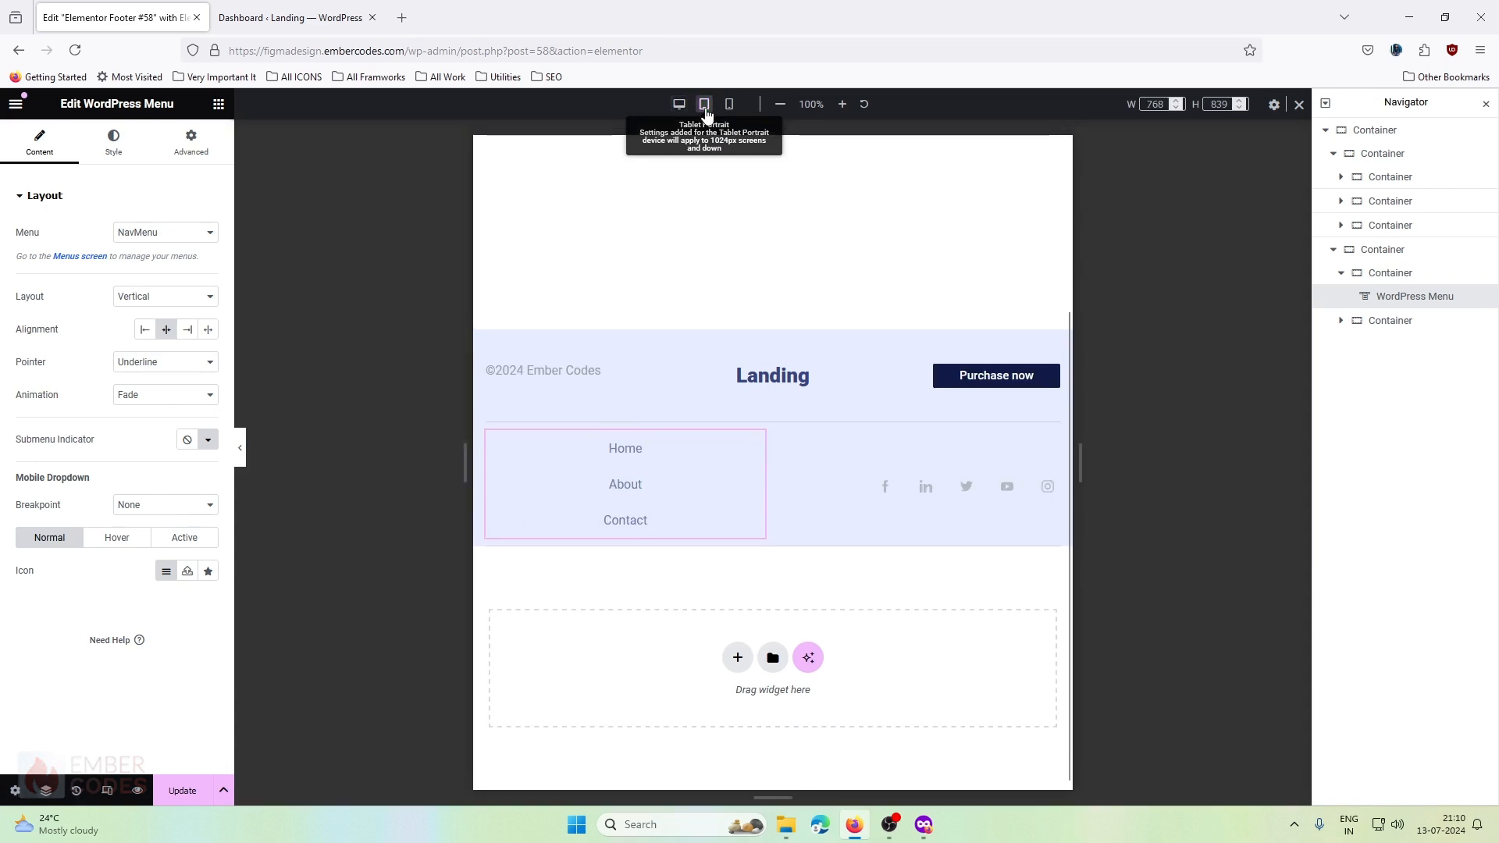
{"action": "left_click", "coordinate": [731, 107]}
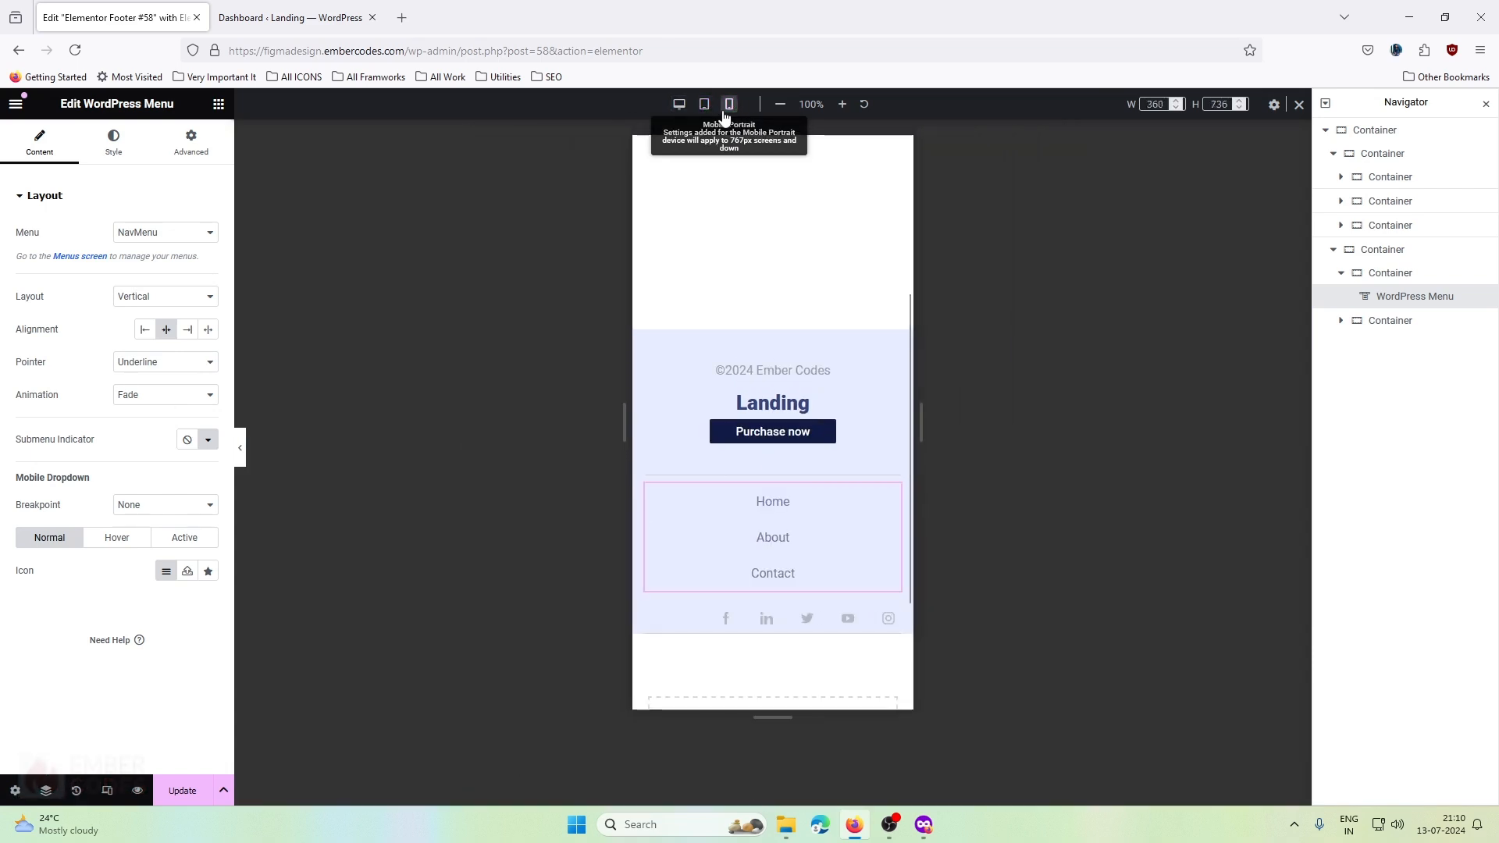
{"action": "left_click", "coordinate": [684, 111]}
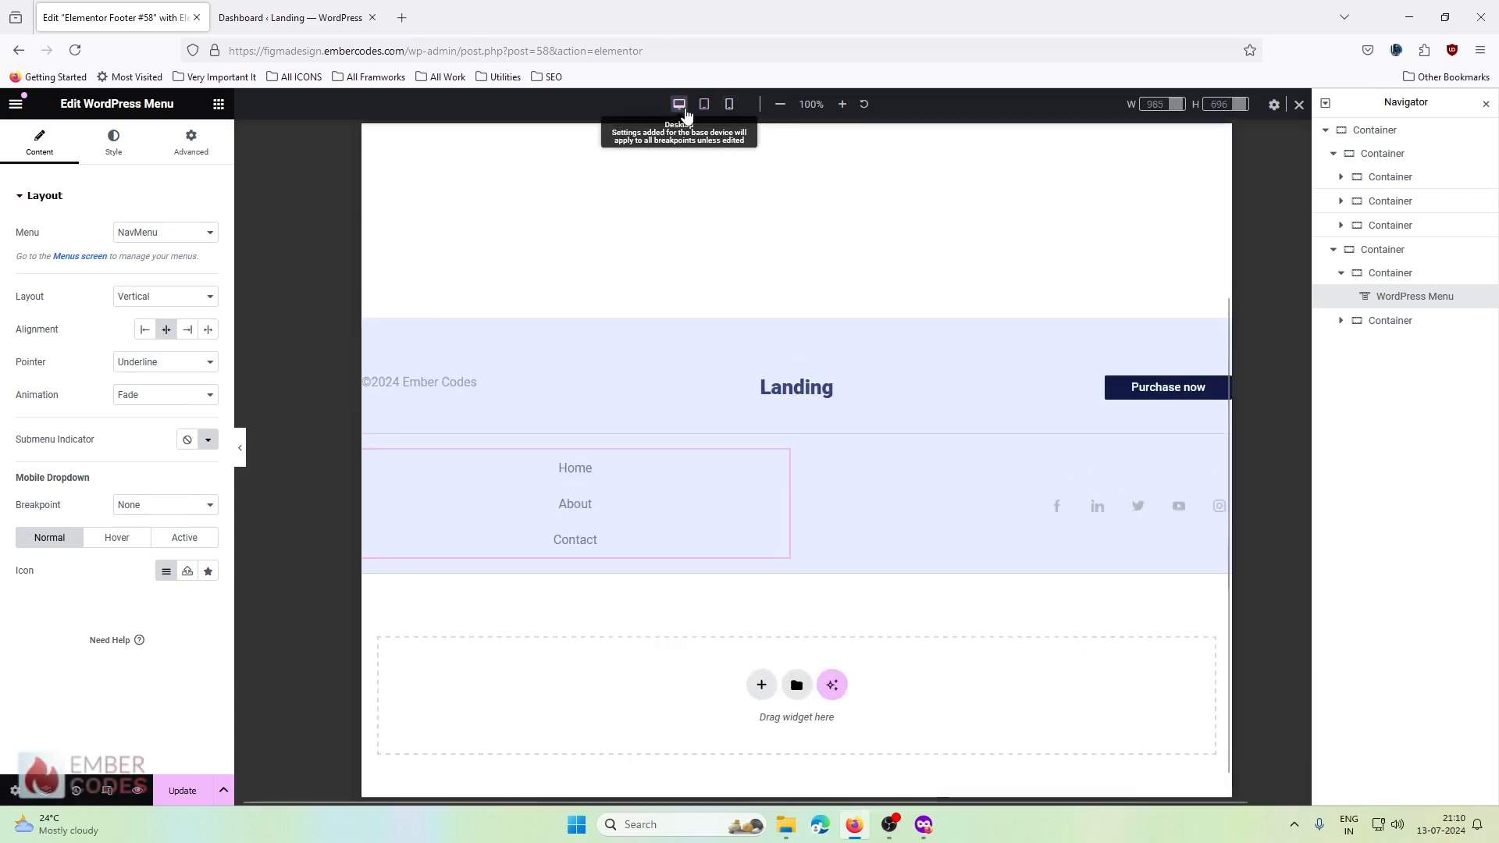
{"action": "left_click", "coordinate": [98, 156]}
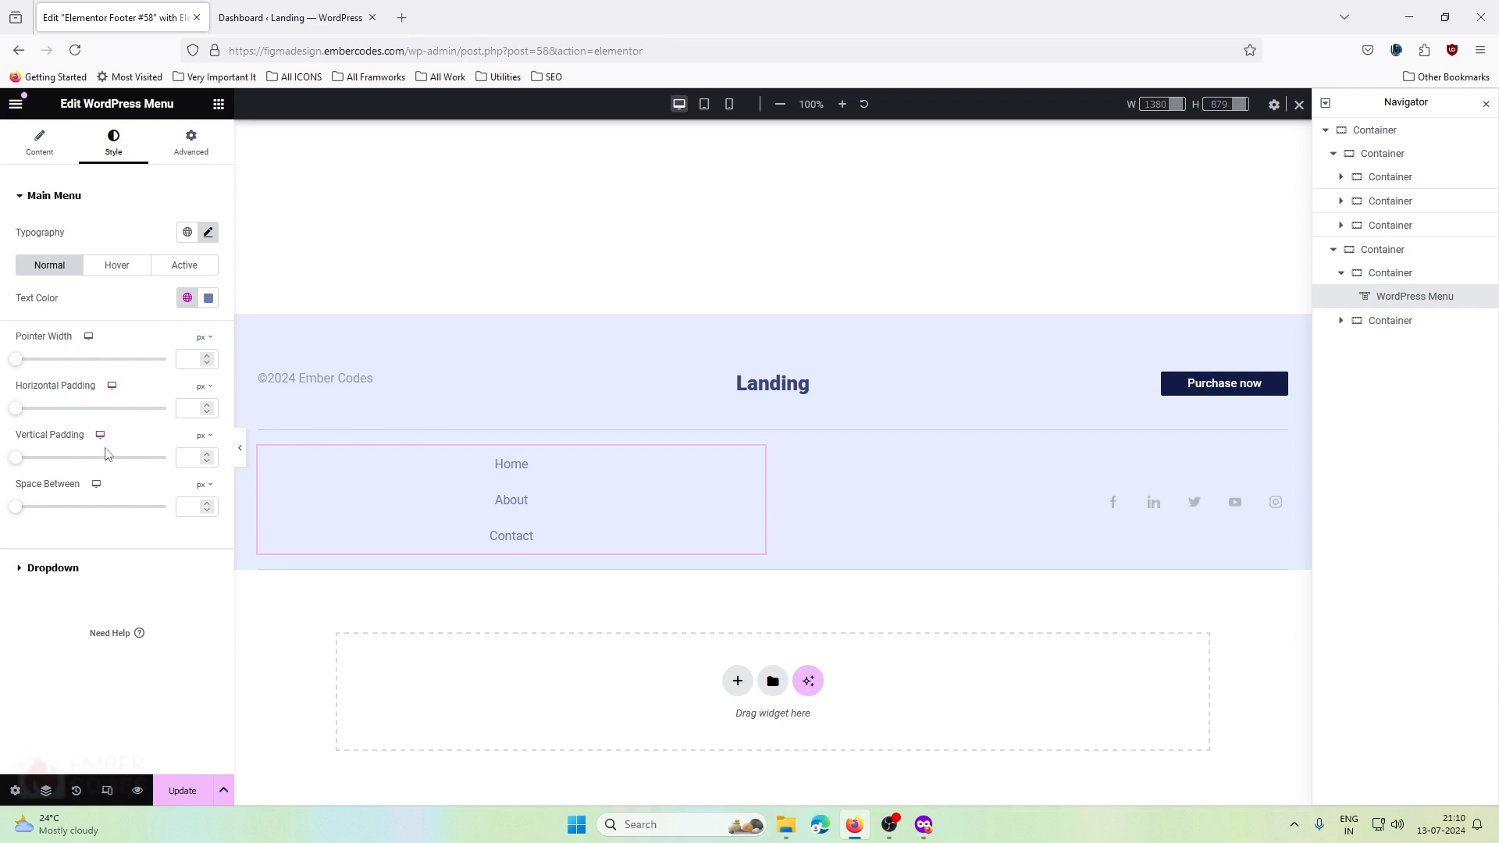
{"action": "left_click", "coordinate": [705, 104]}
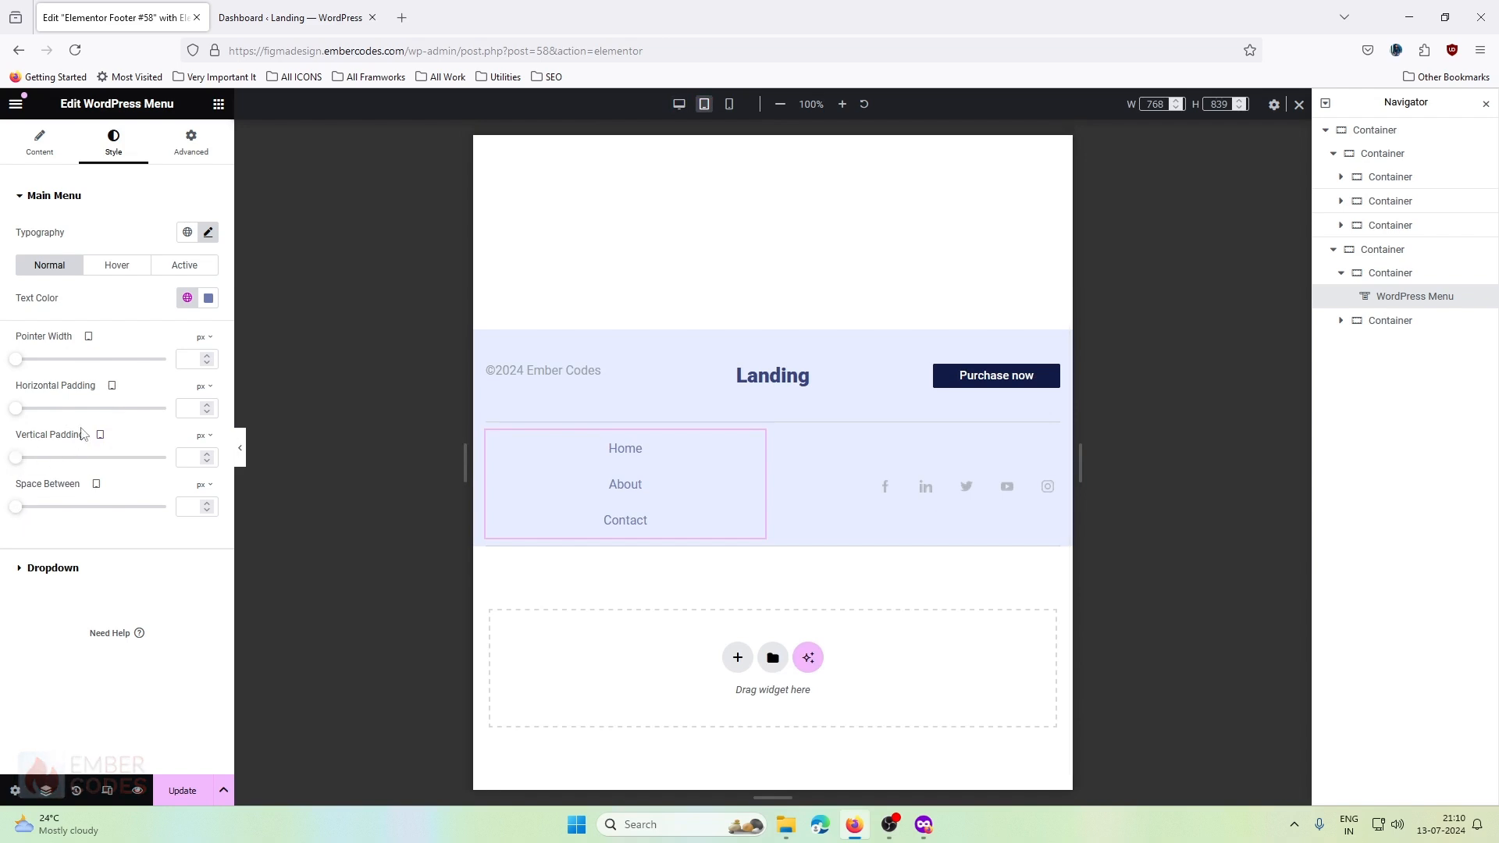
{"action": "left_click", "coordinate": [679, 103]}
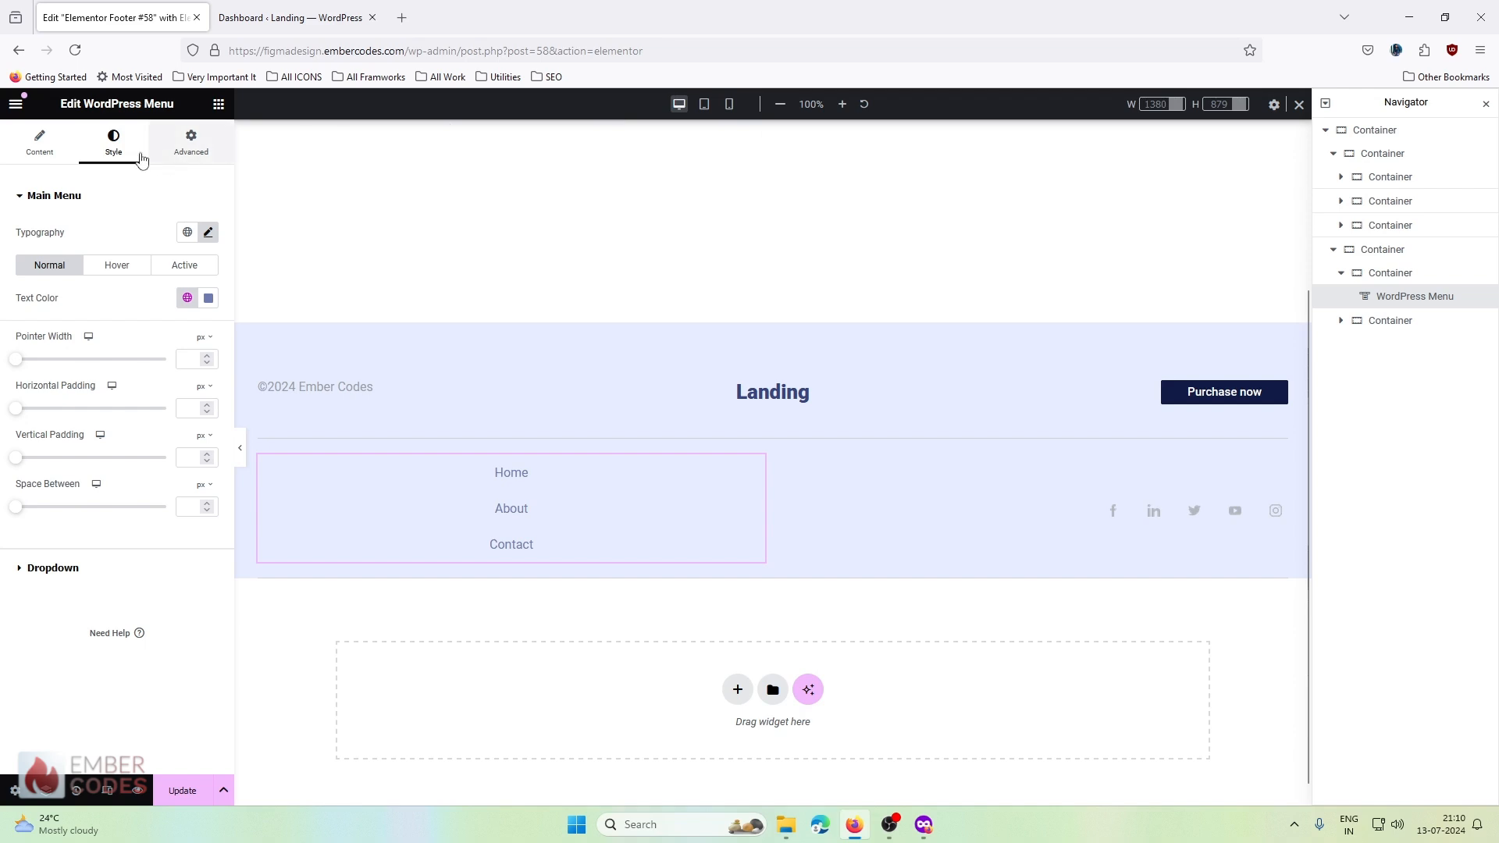
- Set the footer WordPress Menu's layout back to Horizontal
{"action": "left_click", "coordinate": [46, 142]}
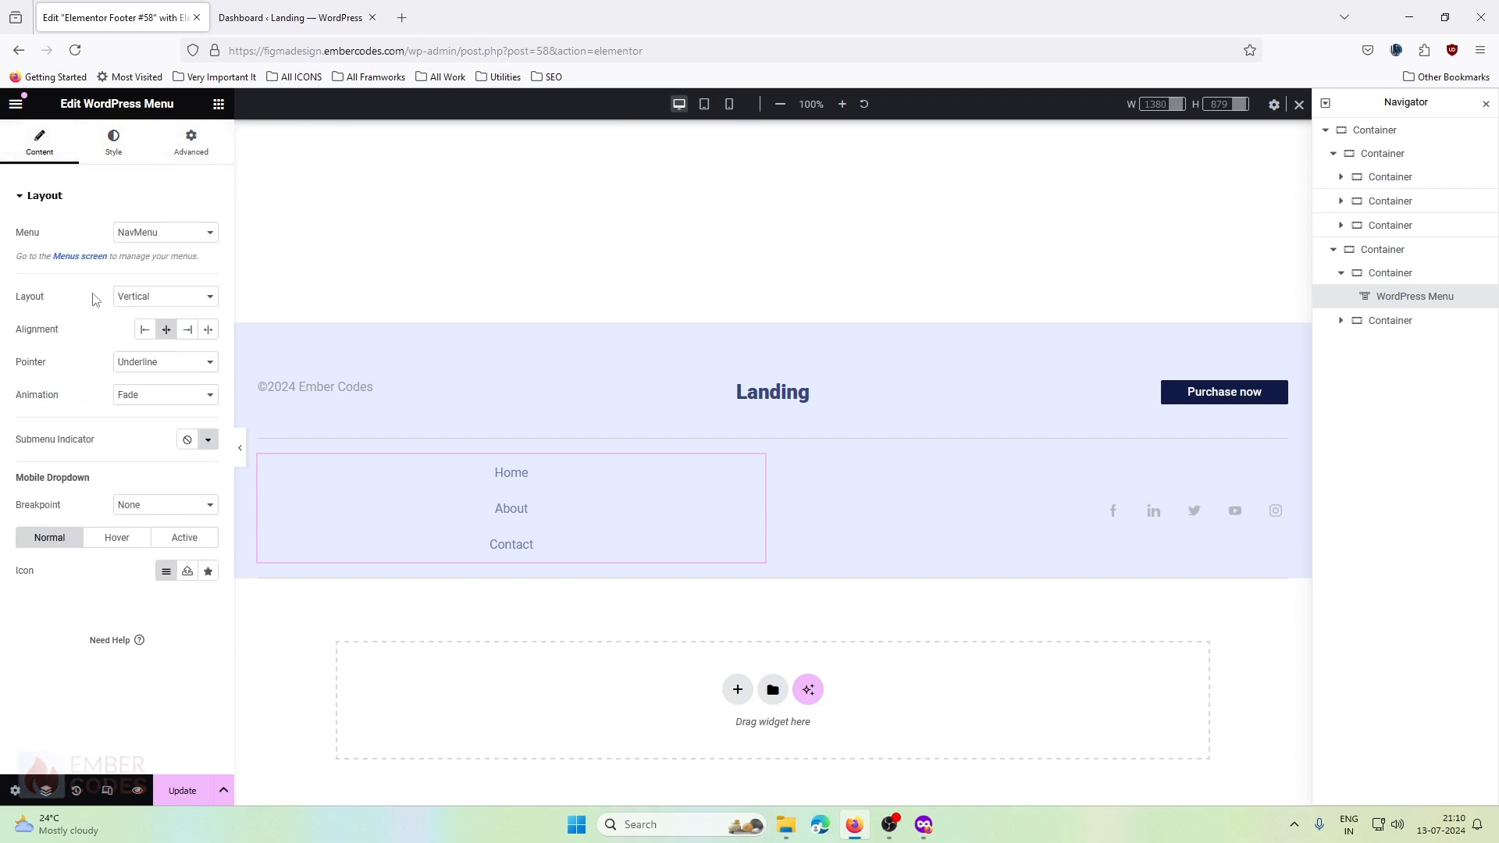
{"action": "left_click", "coordinate": [144, 297]}
{"action": "left_click", "coordinate": [140, 319]}
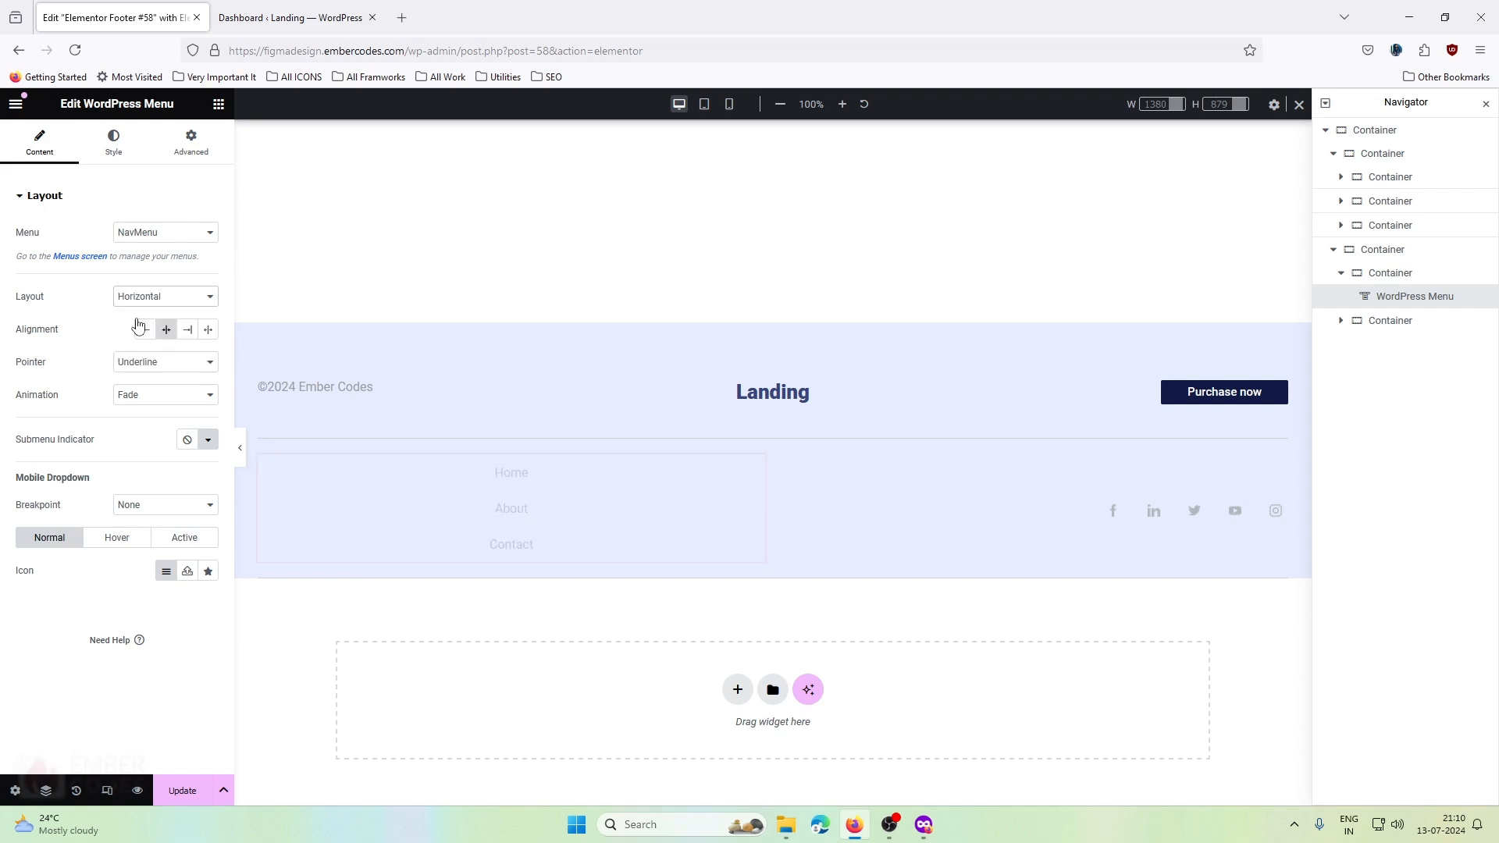
- Try the Mobile Portrait breakpoint for the footer menu's mobile dropdown, then set the breakpoint back to None
{"action": "left_click", "coordinate": [140, 504]}
{"action": "left_click", "coordinate": [150, 531]}
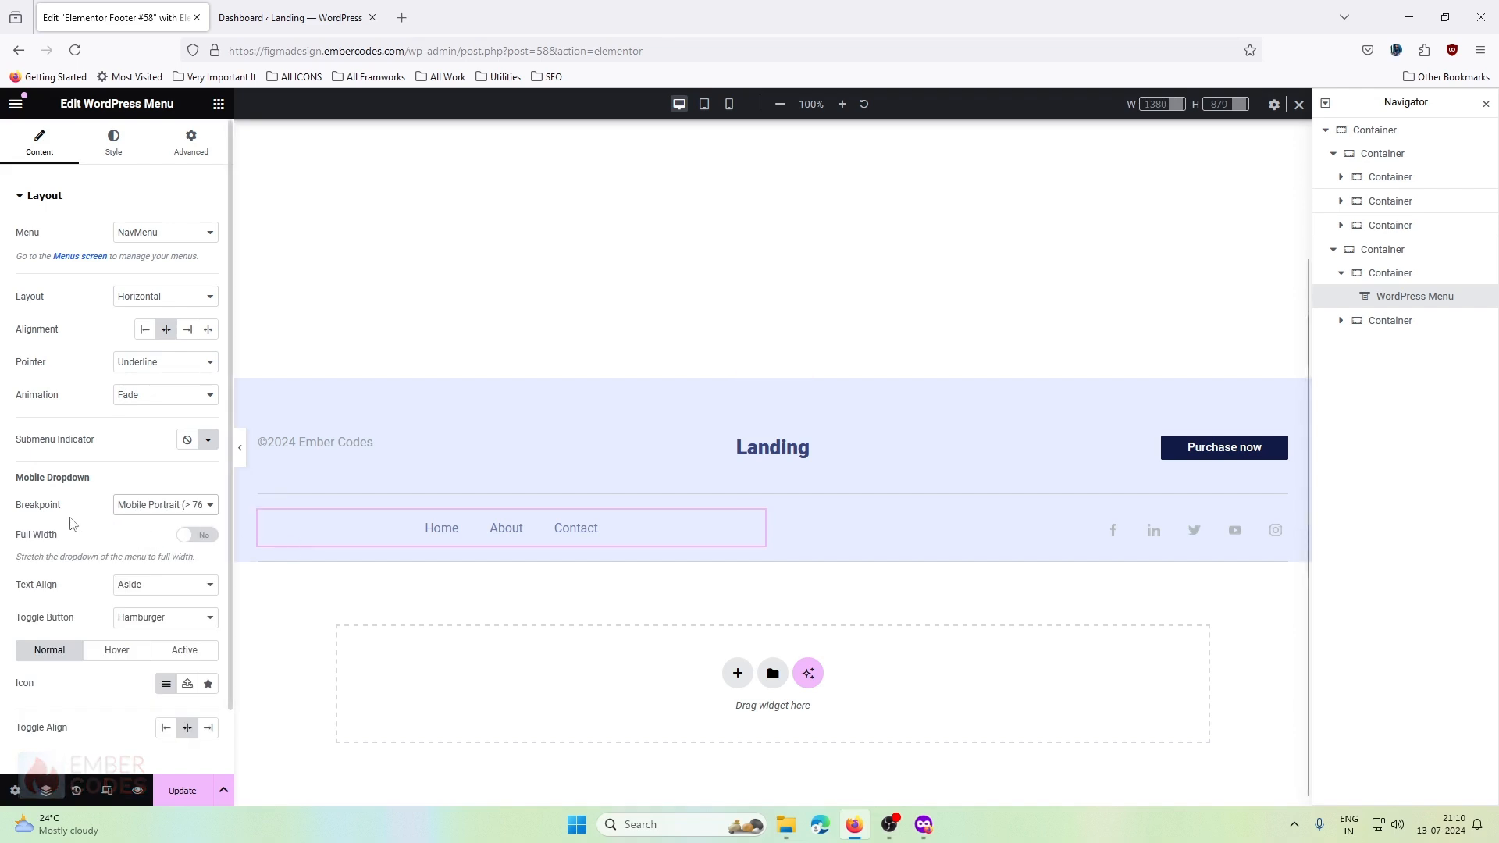
{"action": "left_click", "coordinate": [143, 505]}
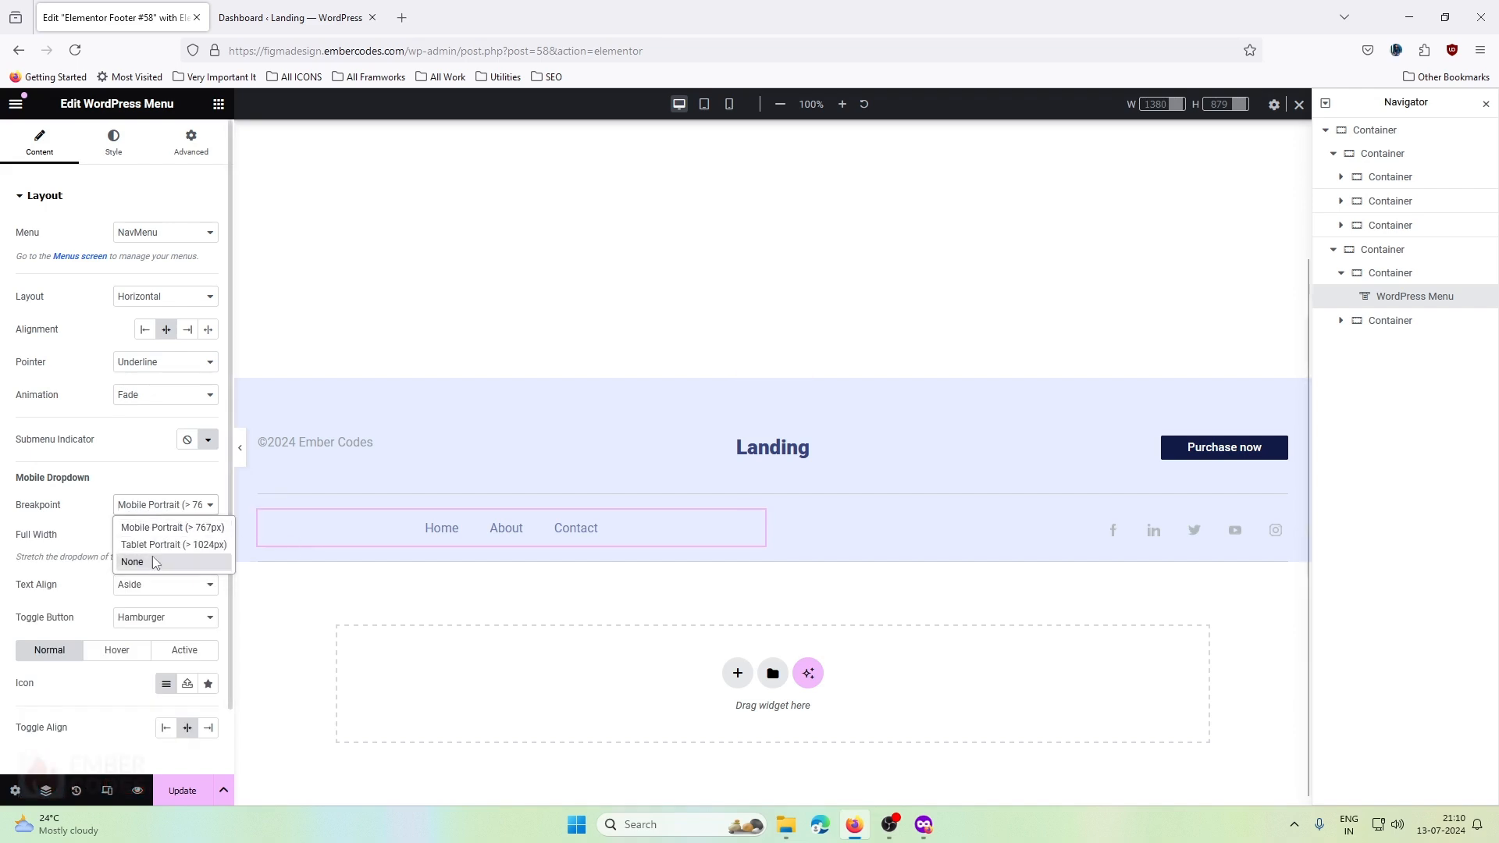
{"action": "left_click", "coordinate": [144, 561]}
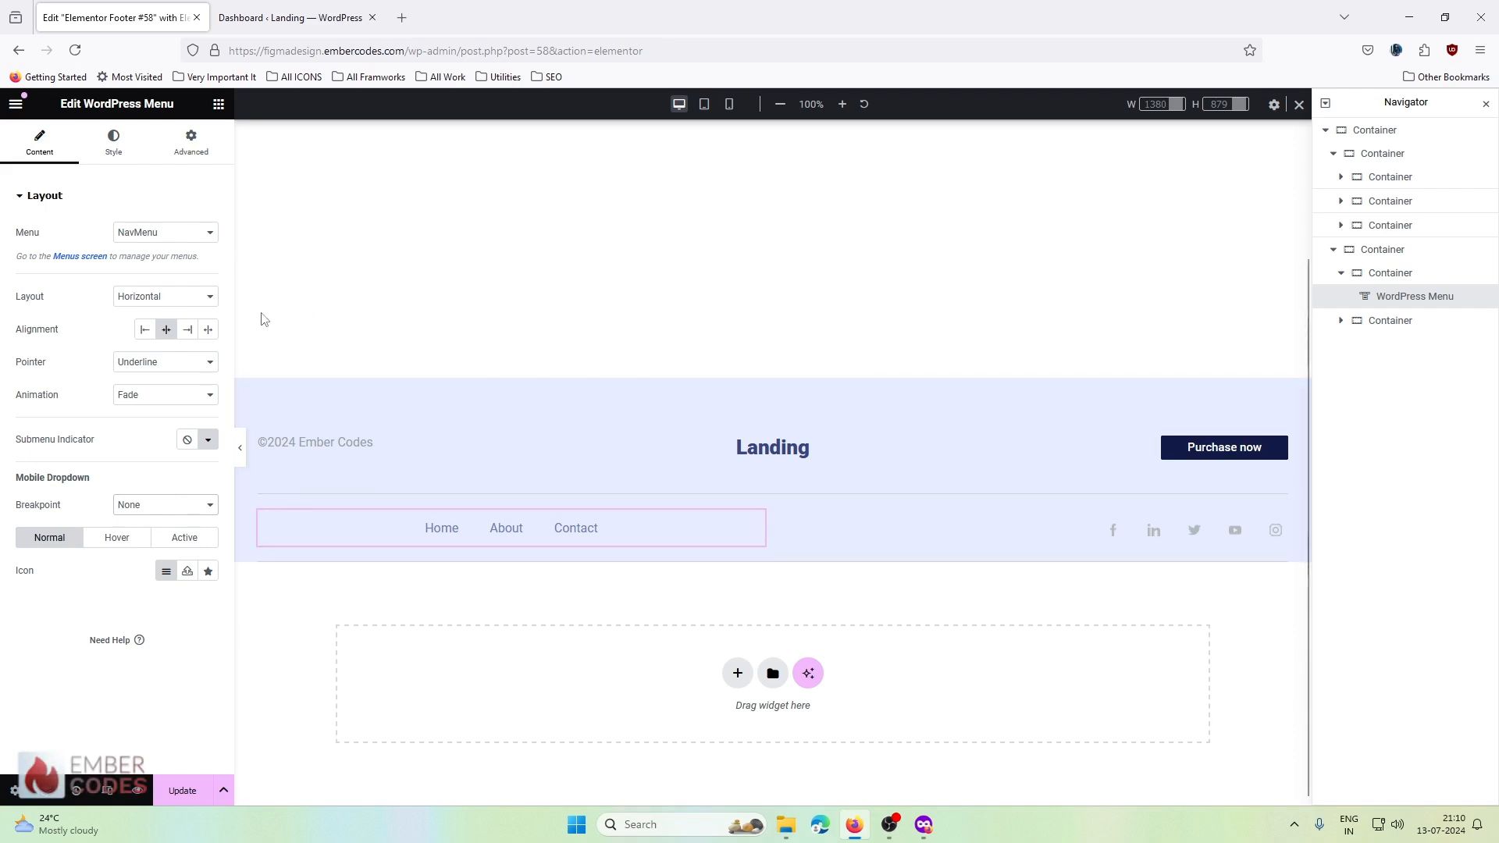
- Try left alignment on the footer WordPress Menu and check it in the tablet and mobile previews
{"action": "left_click", "coordinate": [144, 329]}
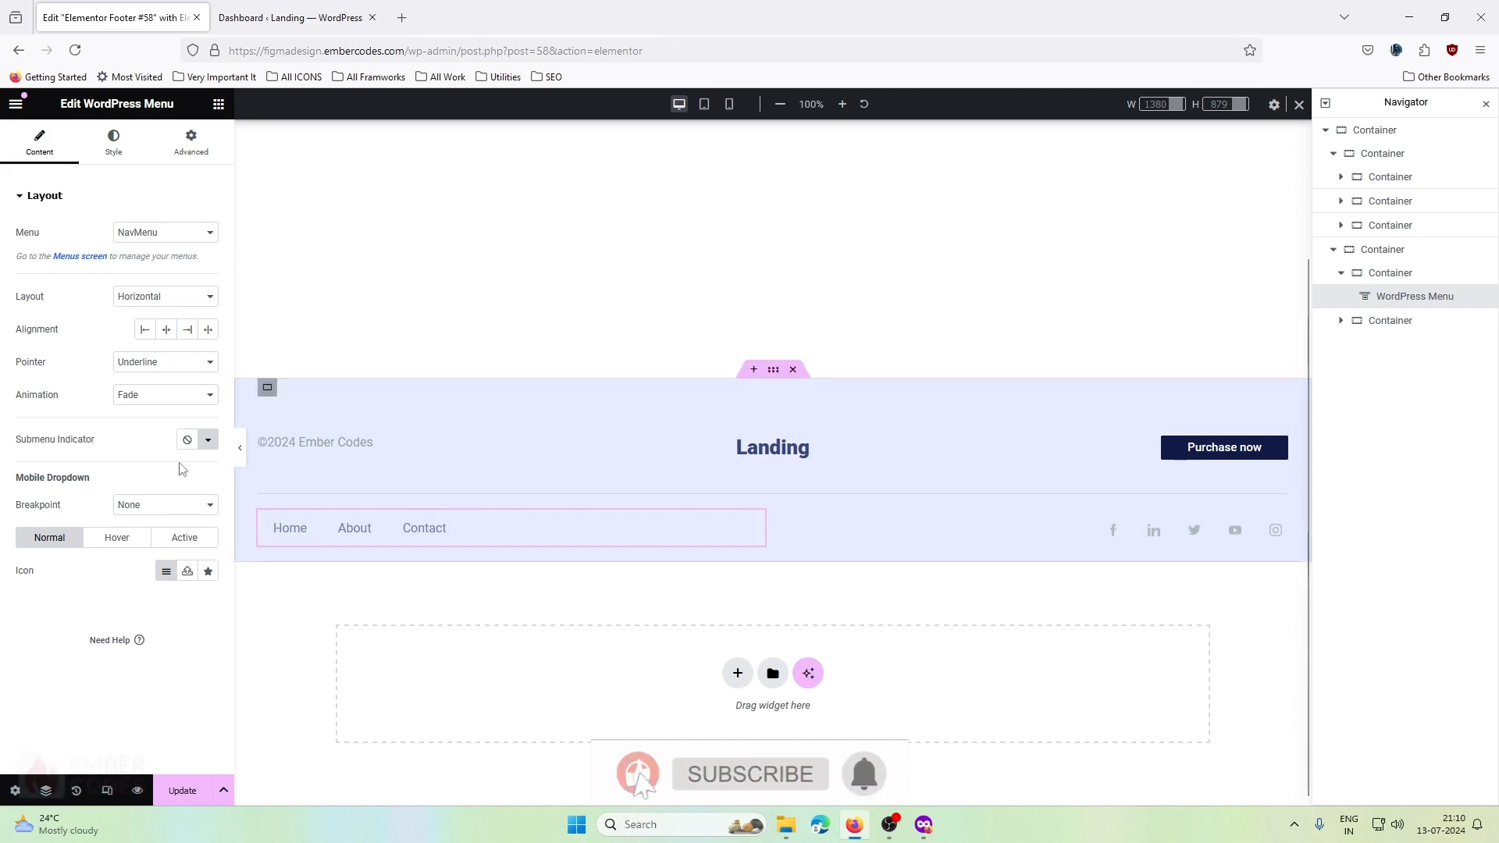
{"action": "left_click", "coordinate": [704, 103]}
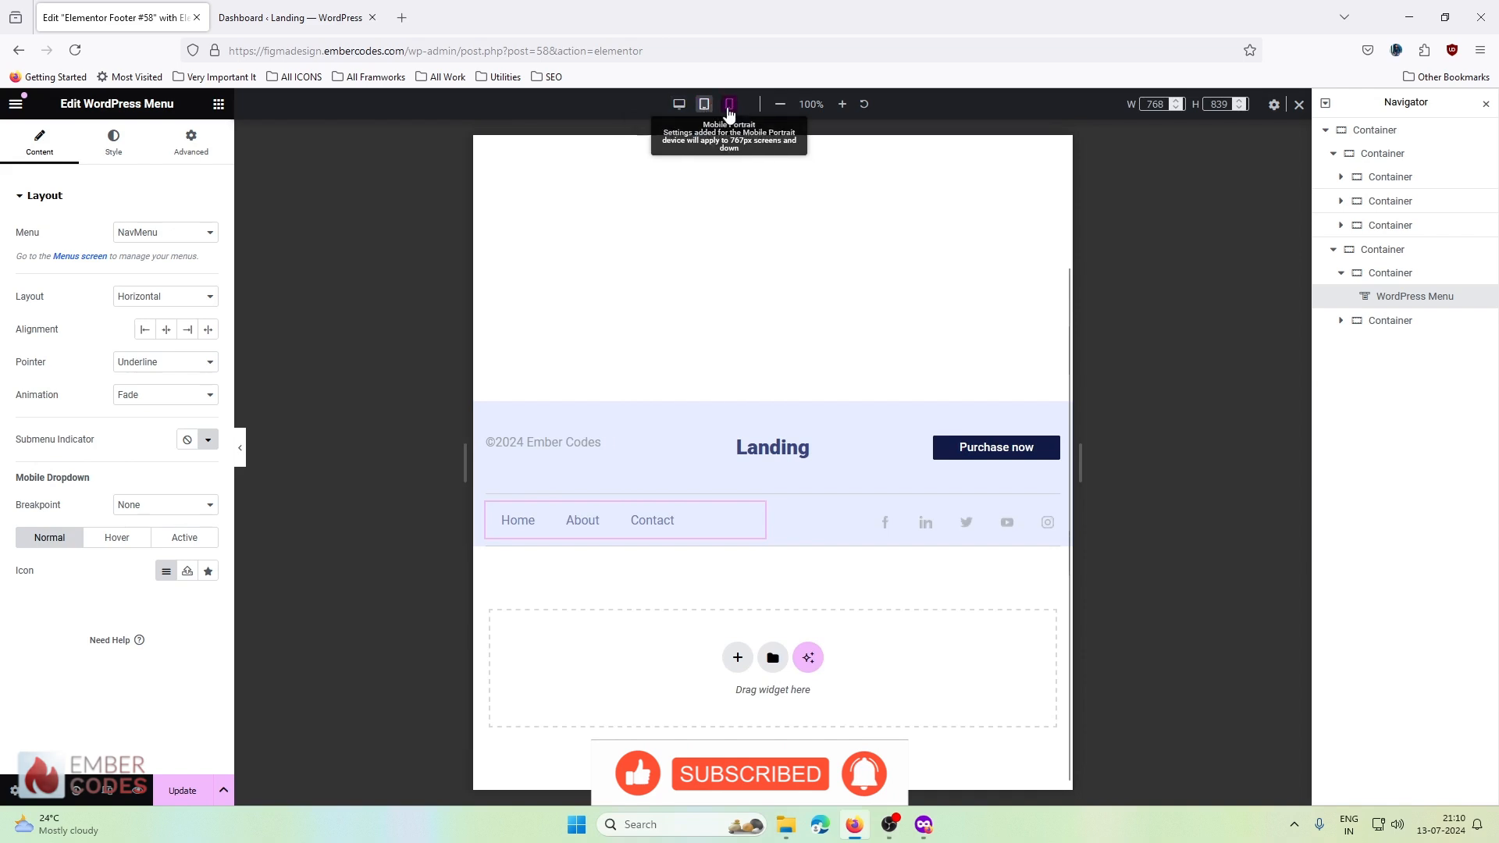
{"action": "left_click", "coordinate": [730, 106]}
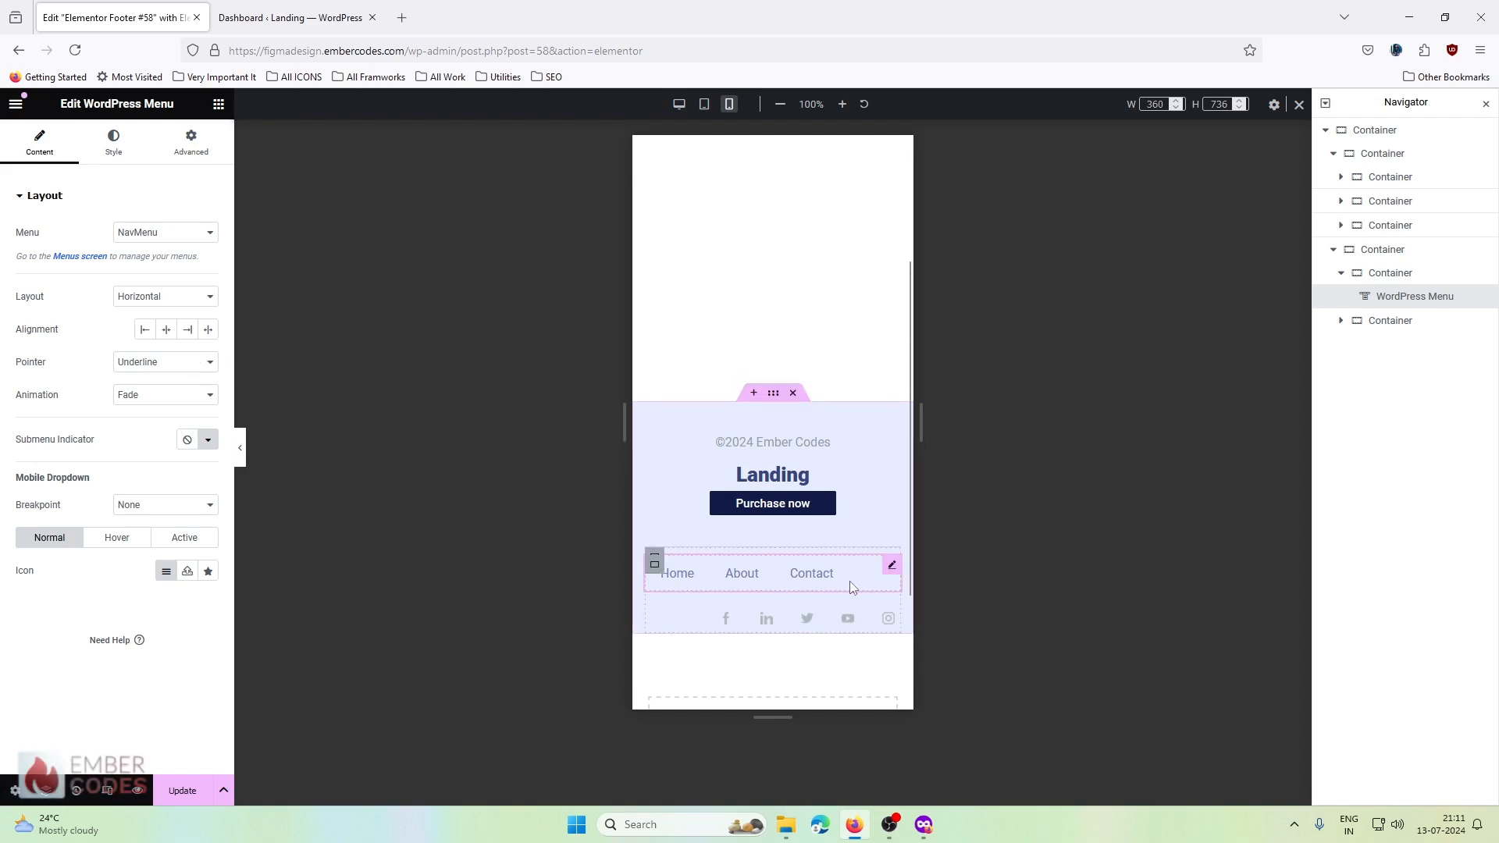
- Look through the footer menu's dropdown style settings, set its alignment back to center, and return to the desktop preview
{"action": "left_click", "coordinate": [113, 142]}
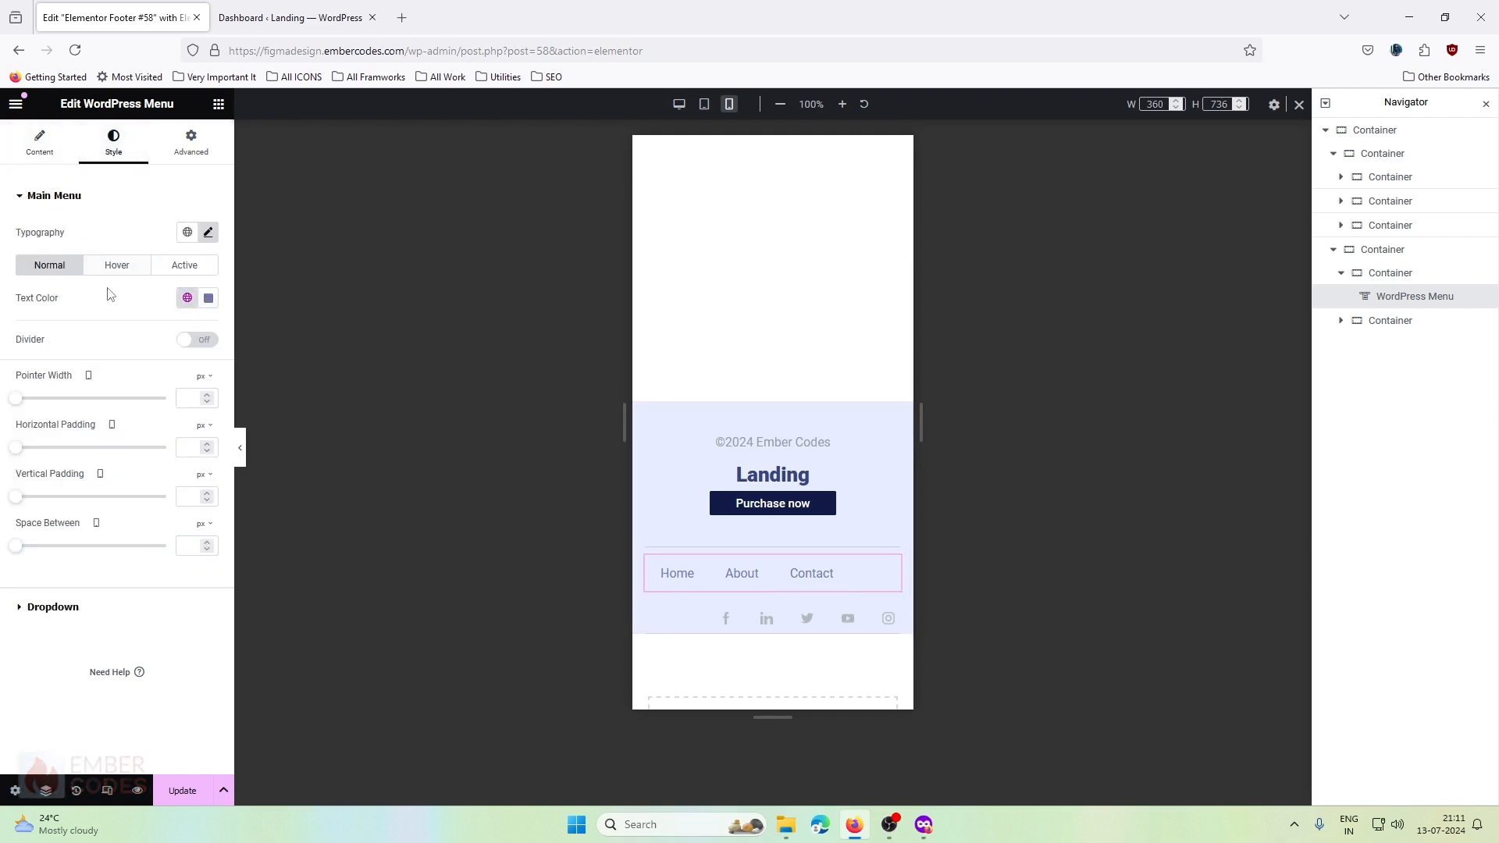
{"action": "left_click", "coordinate": [53, 607]}
{"action": "scroll", "coordinate": [86, 538], "scroll_direction": "down", "scroll_amount": 3}
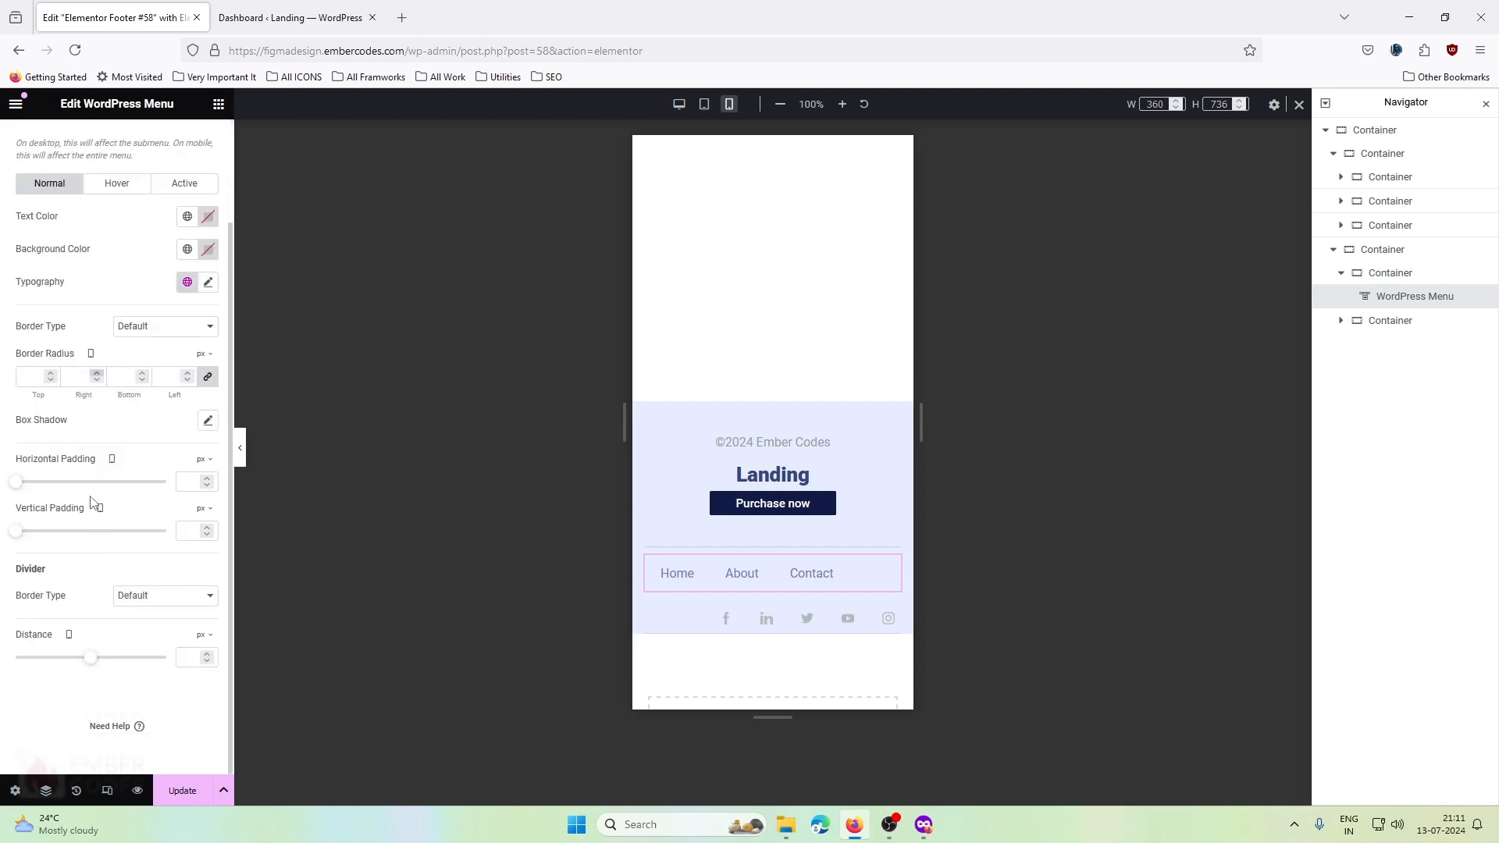
{"action": "scroll", "coordinate": [78, 468], "scroll_direction": "up", "scroll_amount": 4}
{"action": "left_click", "coordinate": [31, 149]}
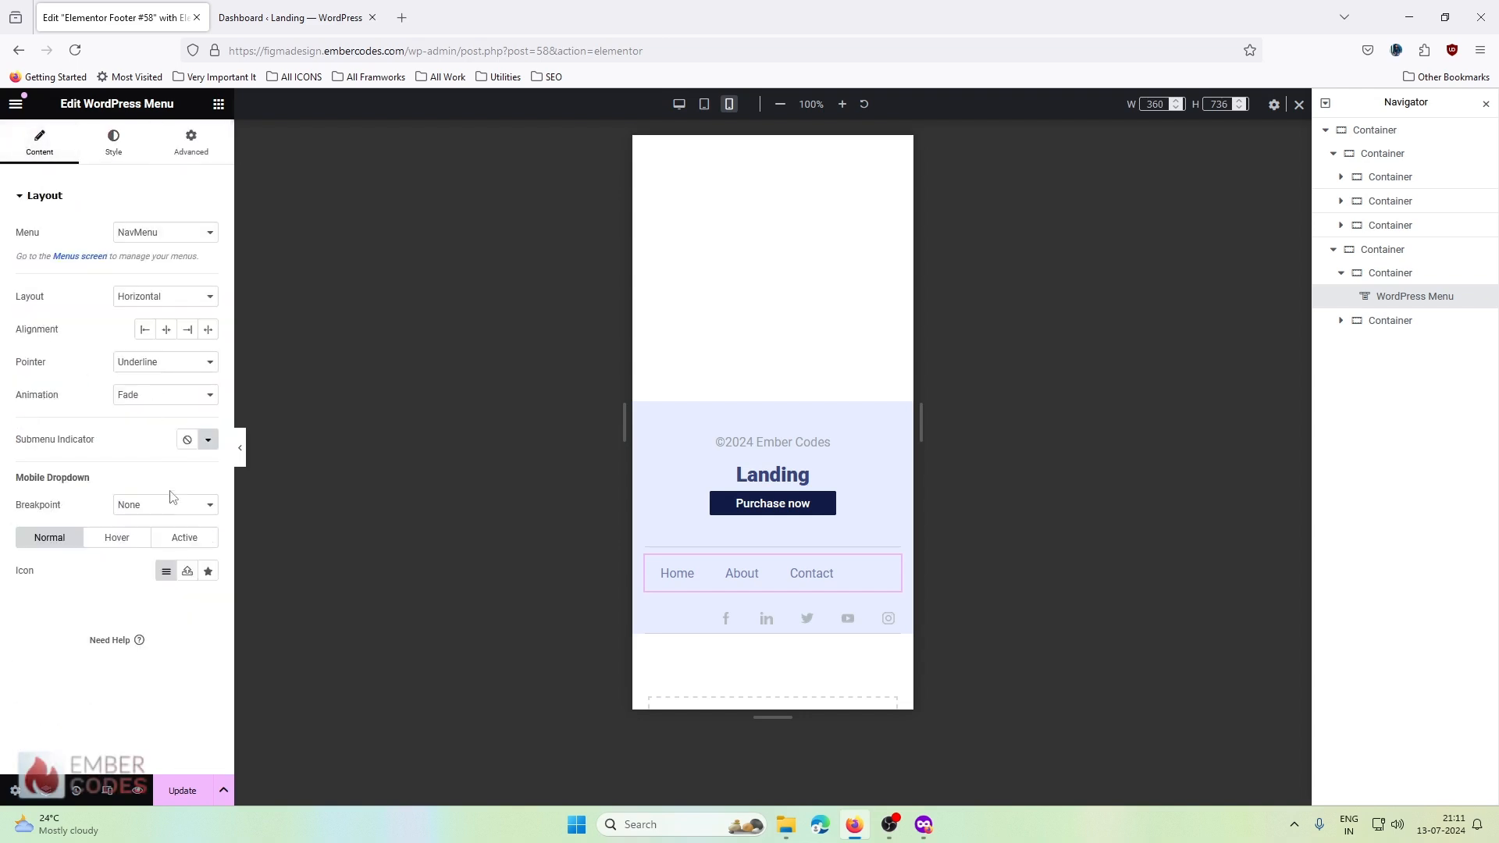
{"action": "left_click", "coordinate": [166, 329]}
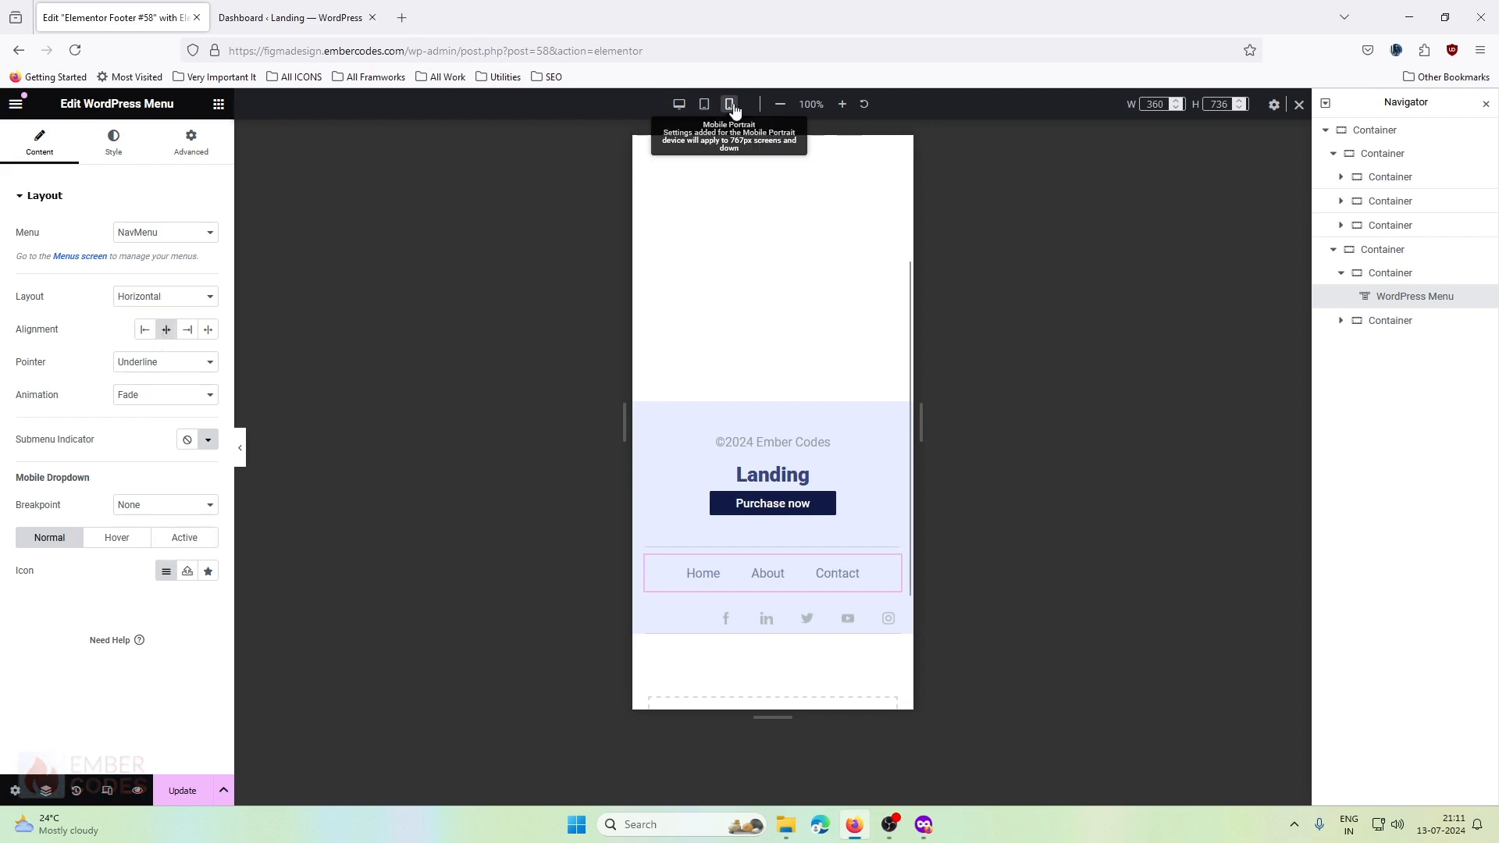
{"action": "left_click", "coordinate": [678, 105]}
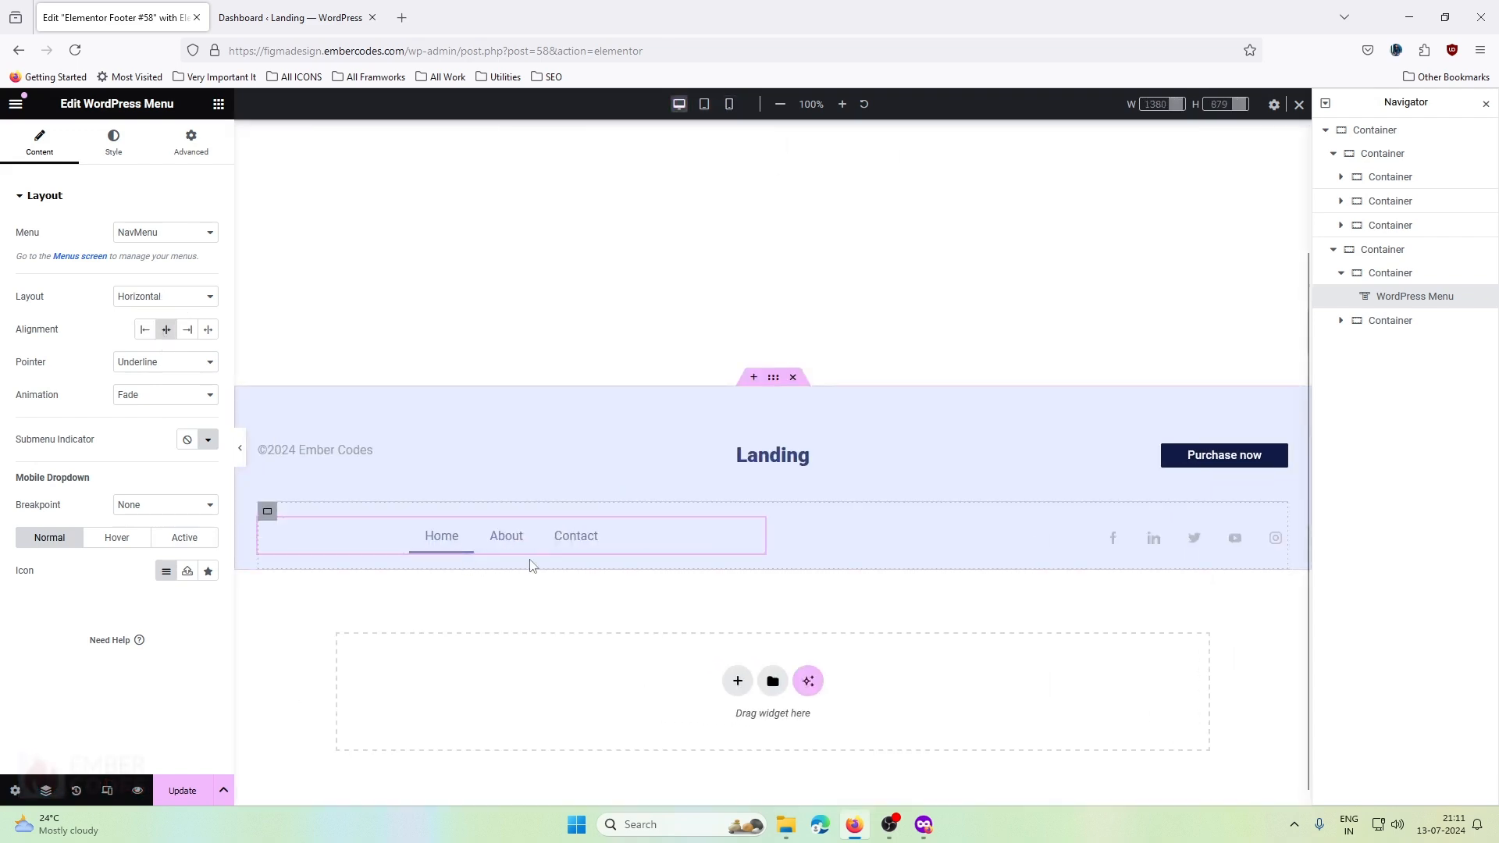
- In the mobile preview, clear the footer WordPress Menu's centre alignment and duplicate the menu widget
{"action": "left_click", "coordinate": [729, 104]}
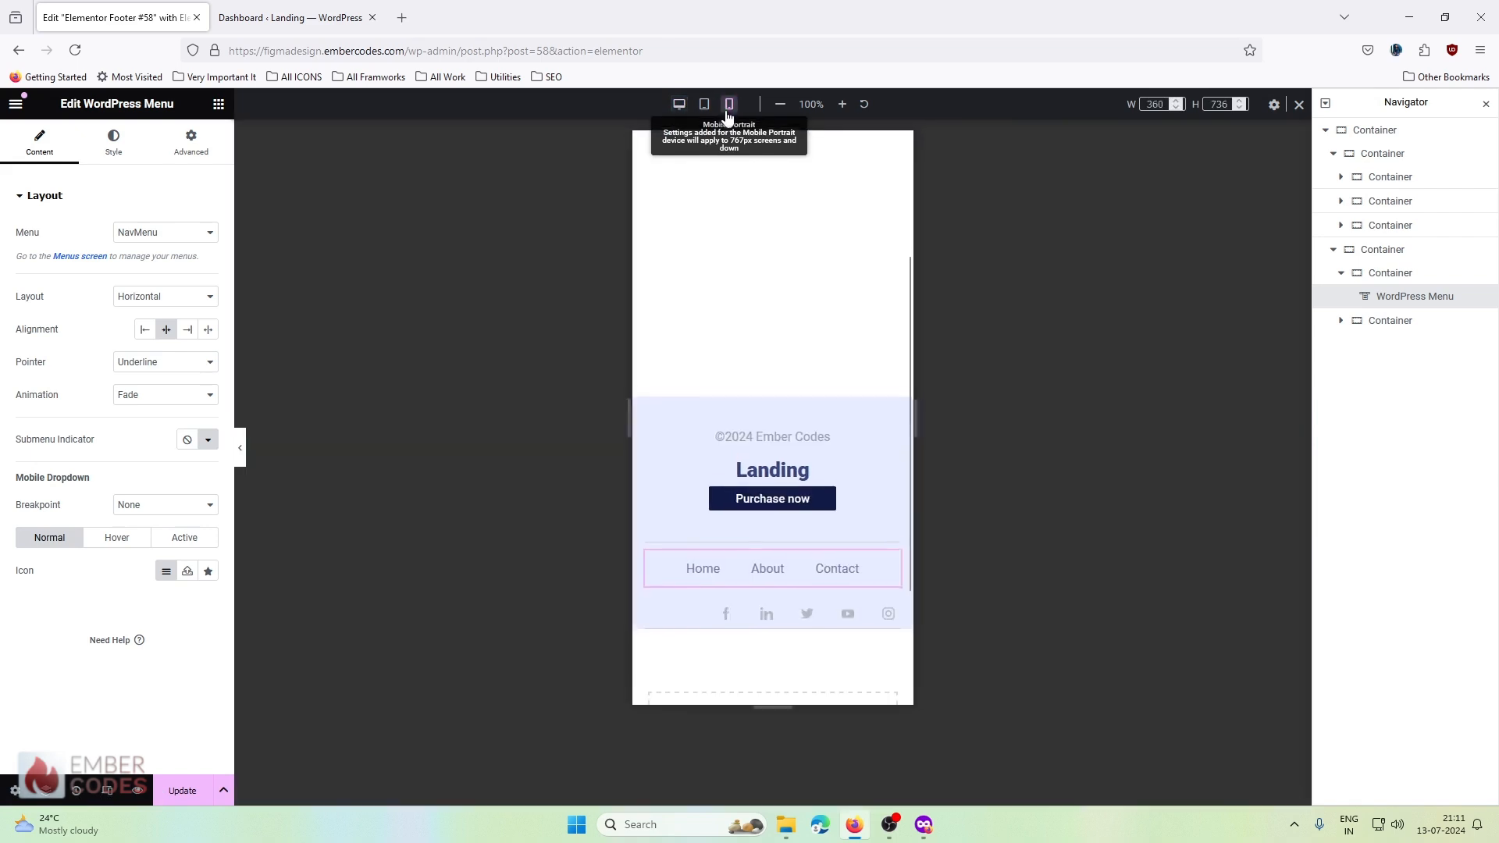
{"action": "left_click", "coordinate": [166, 330]}
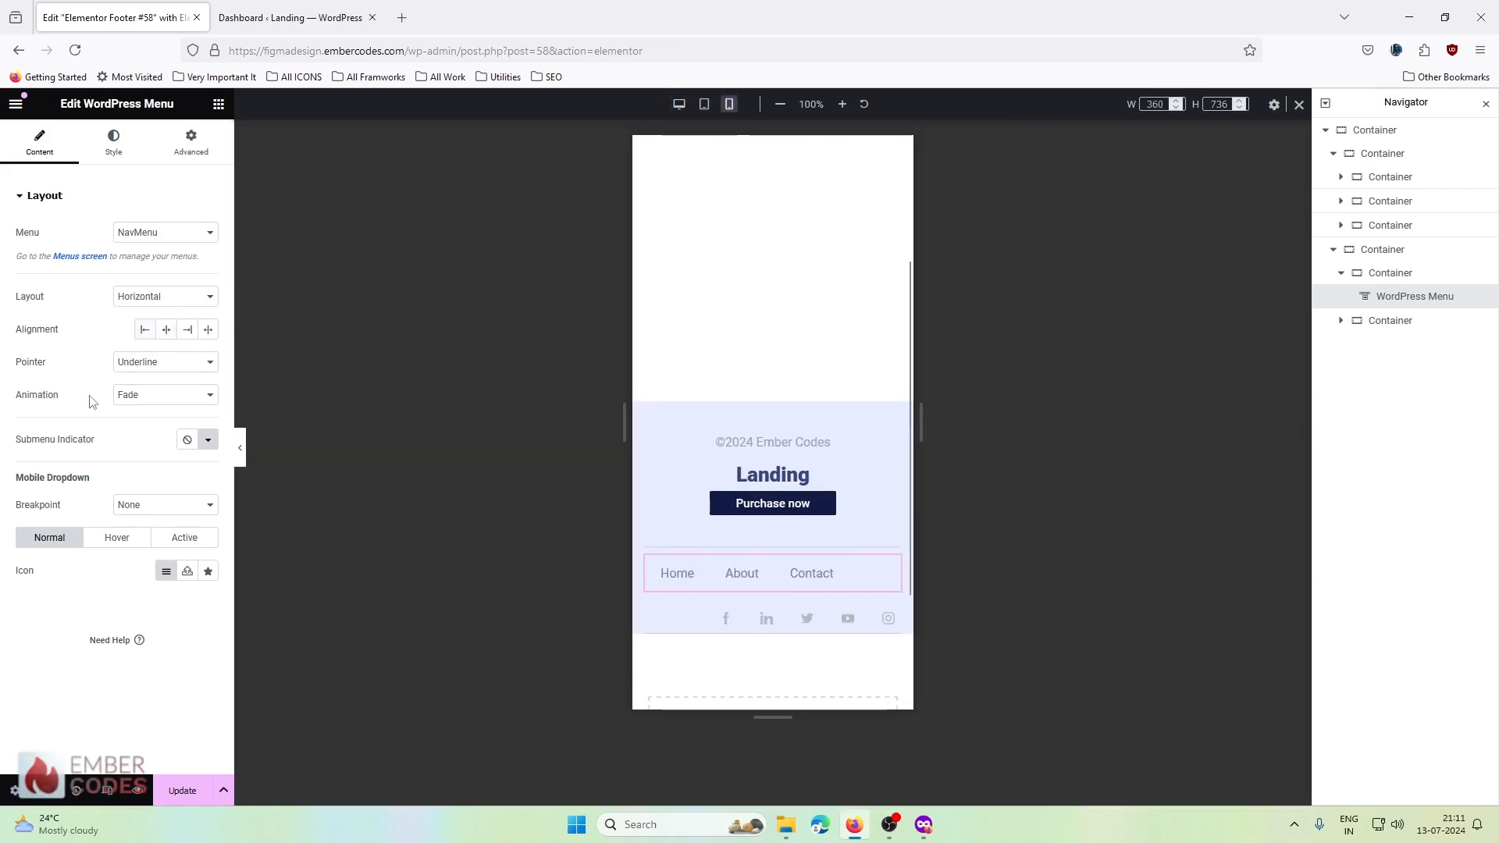
{"action": "right_click", "coordinate": [1408, 297]}
{"action": "left_click", "coordinate": [1377, 363]}
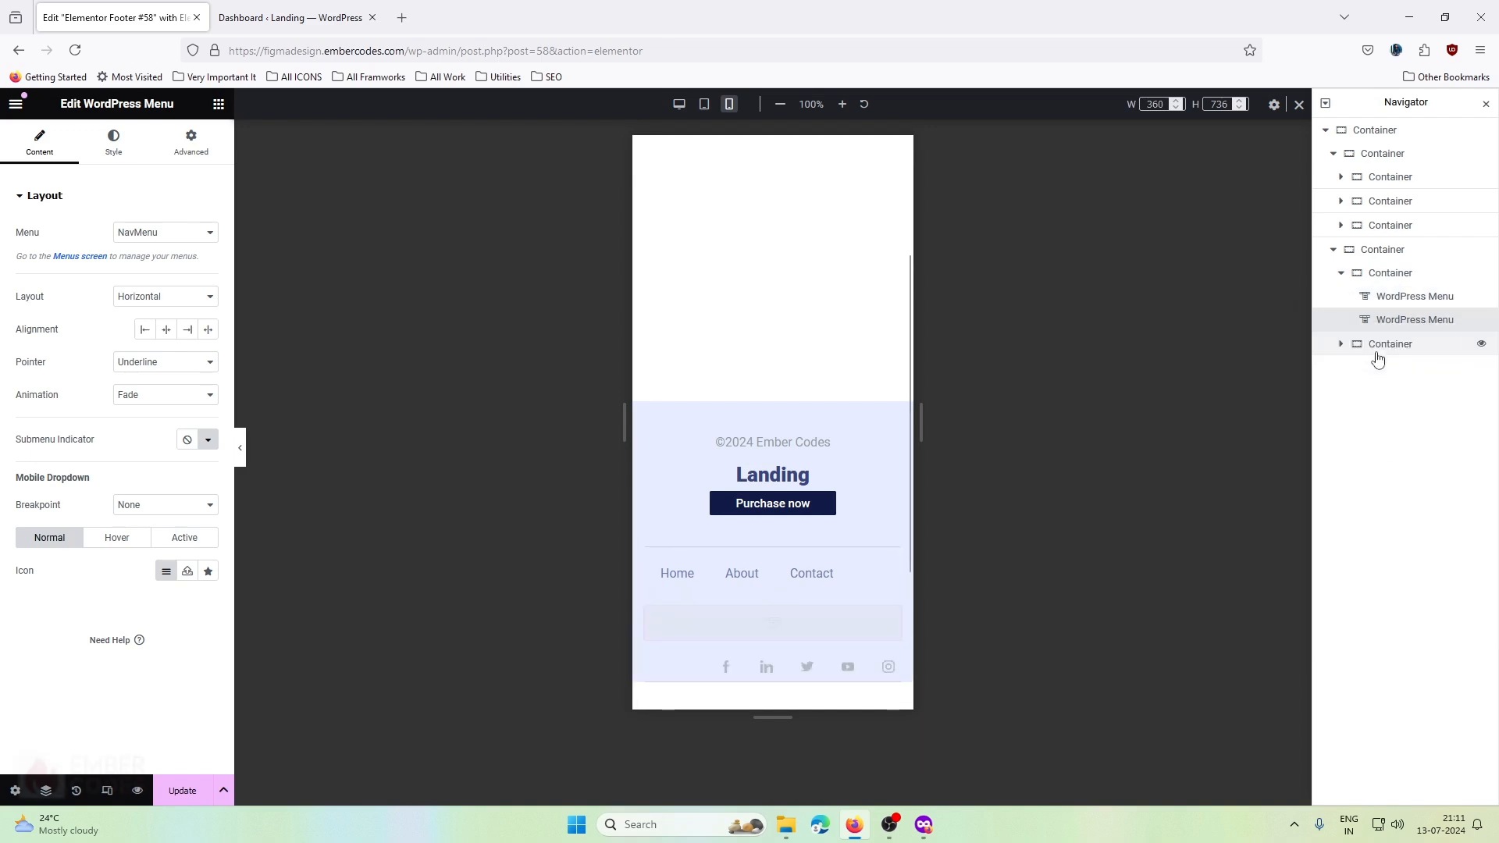
- Hide the original, upper WordPress Menu on mobile portrait only, leaving it shown on desktop and tablet
{"action": "left_click", "coordinate": [1413, 273]}
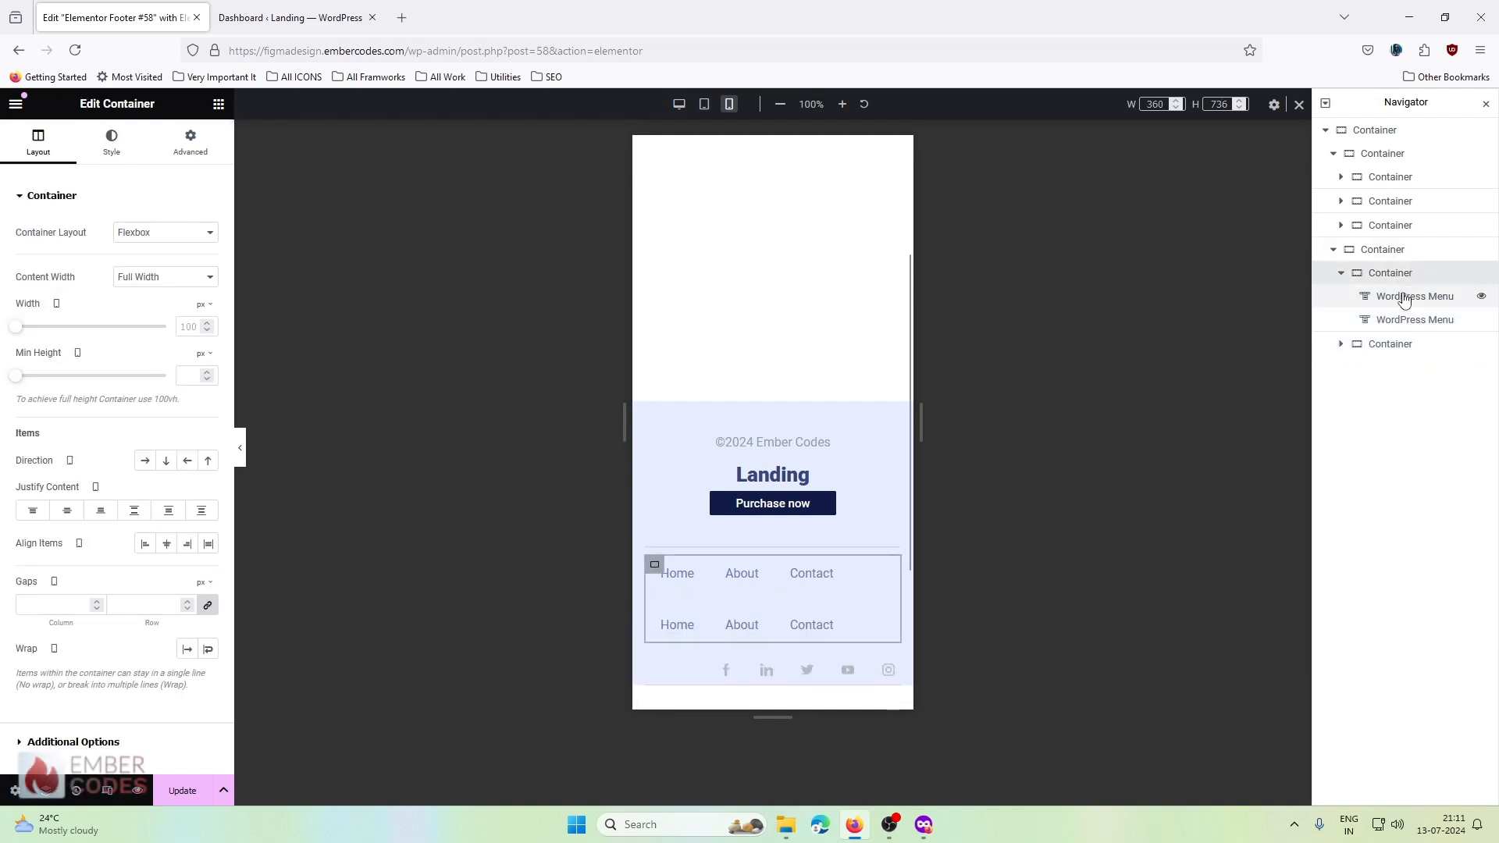
{"action": "left_click", "coordinate": [1408, 296]}
{"action": "left_click", "coordinate": [191, 141]}
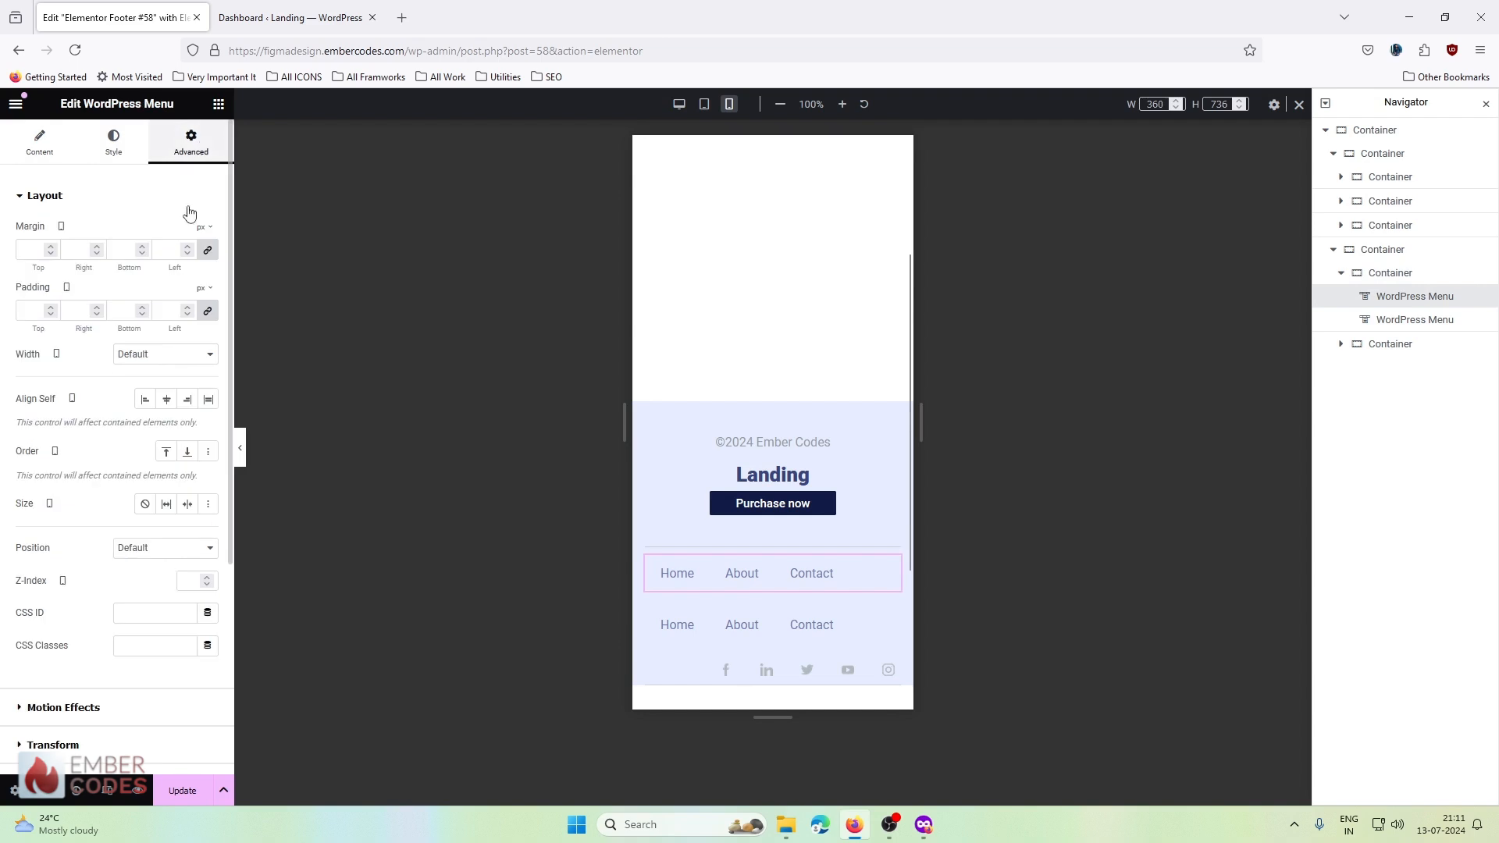
{"action": "scroll", "coordinate": [124, 478], "scroll_direction": "down", "scroll_amount": 4}
{"action": "left_click", "coordinate": [56, 587]}
{"action": "left_click", "coordinate": [208, 490]}
{"action": "left_click", "coordinate": [207, 519]}
{"action": "left_click", "coordinate": [208, 491]}
{"action": "left_click", "coordinate": [204, 518]}
{"action": "left_click", "coordinate": [192, 546]}
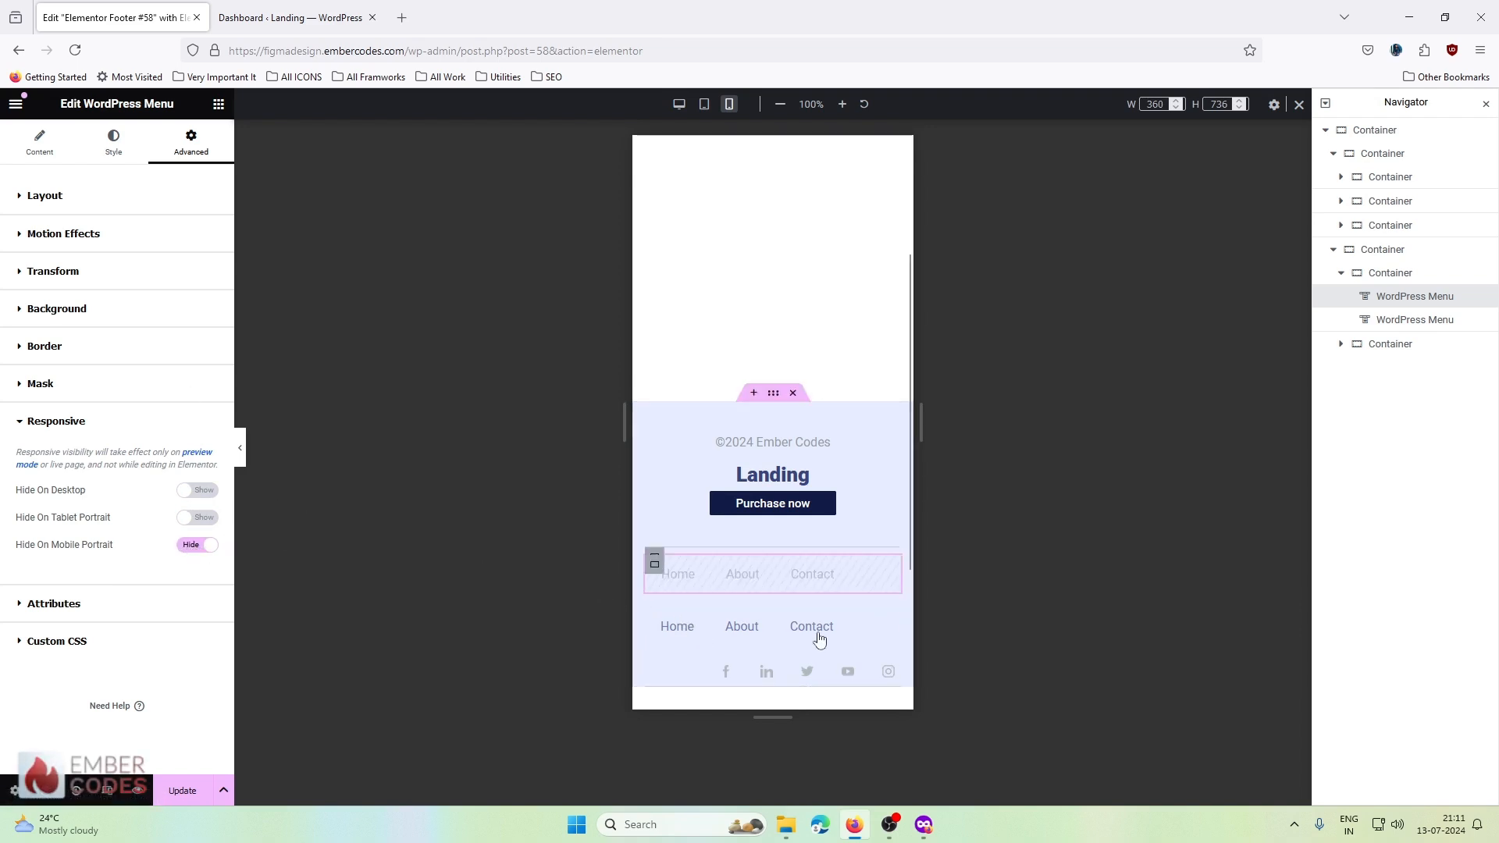
- Hide the duplicated, lower WordPress Menu on desktop and tablet portrait
{"action": "left_click", "coordinate": [1424, 320]}
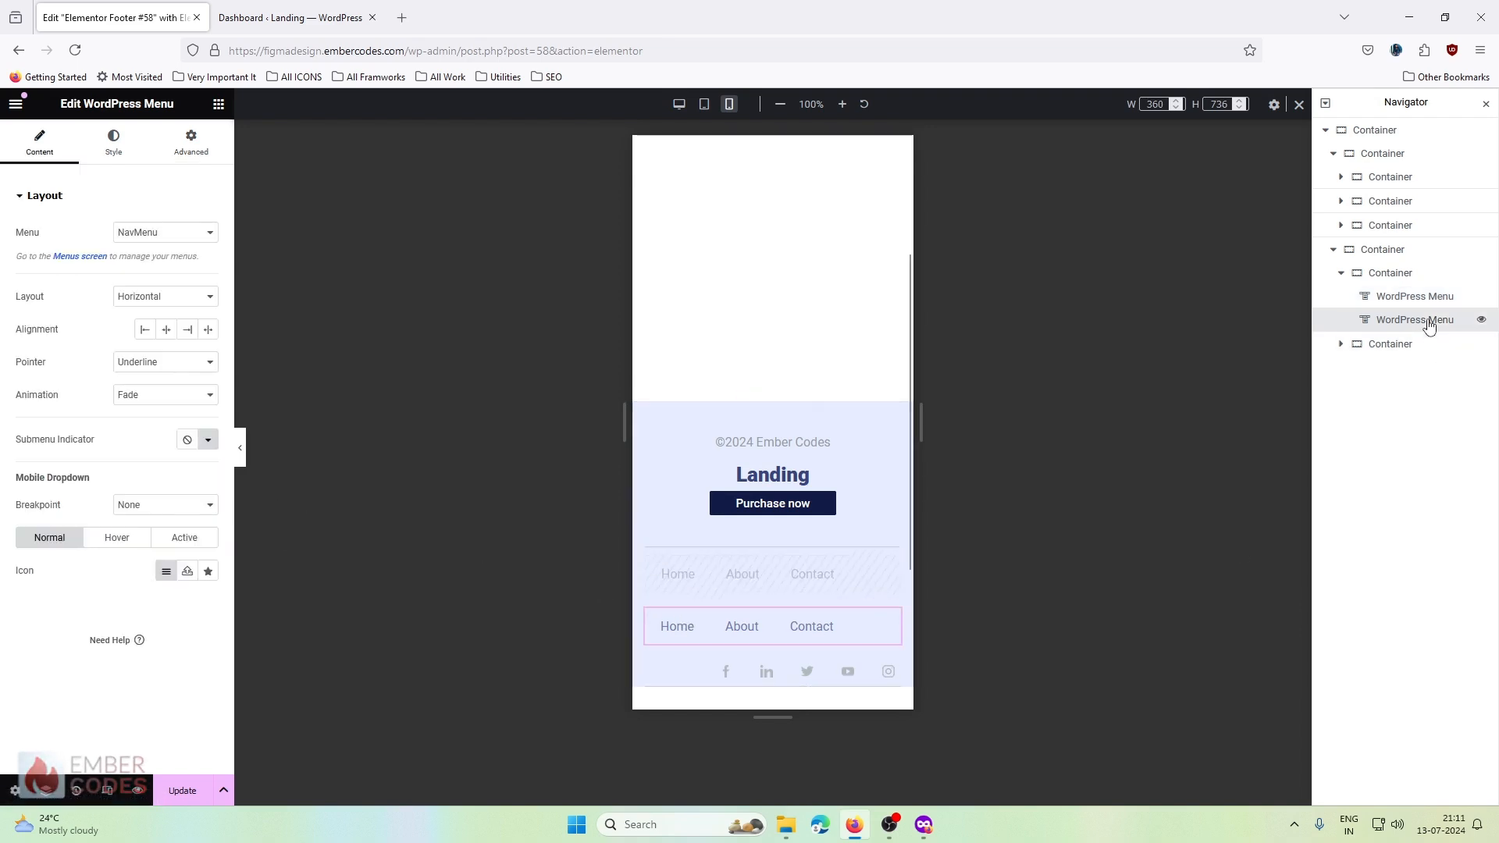
{"action": "left_click", "coordinate": [191, 144]}
{"action": "scroll", "coordinate": [121, 534], "scroll_direction": "down", "scroll_amount": 3}
{"action": "left_click", "coordinate": [136, 590]}
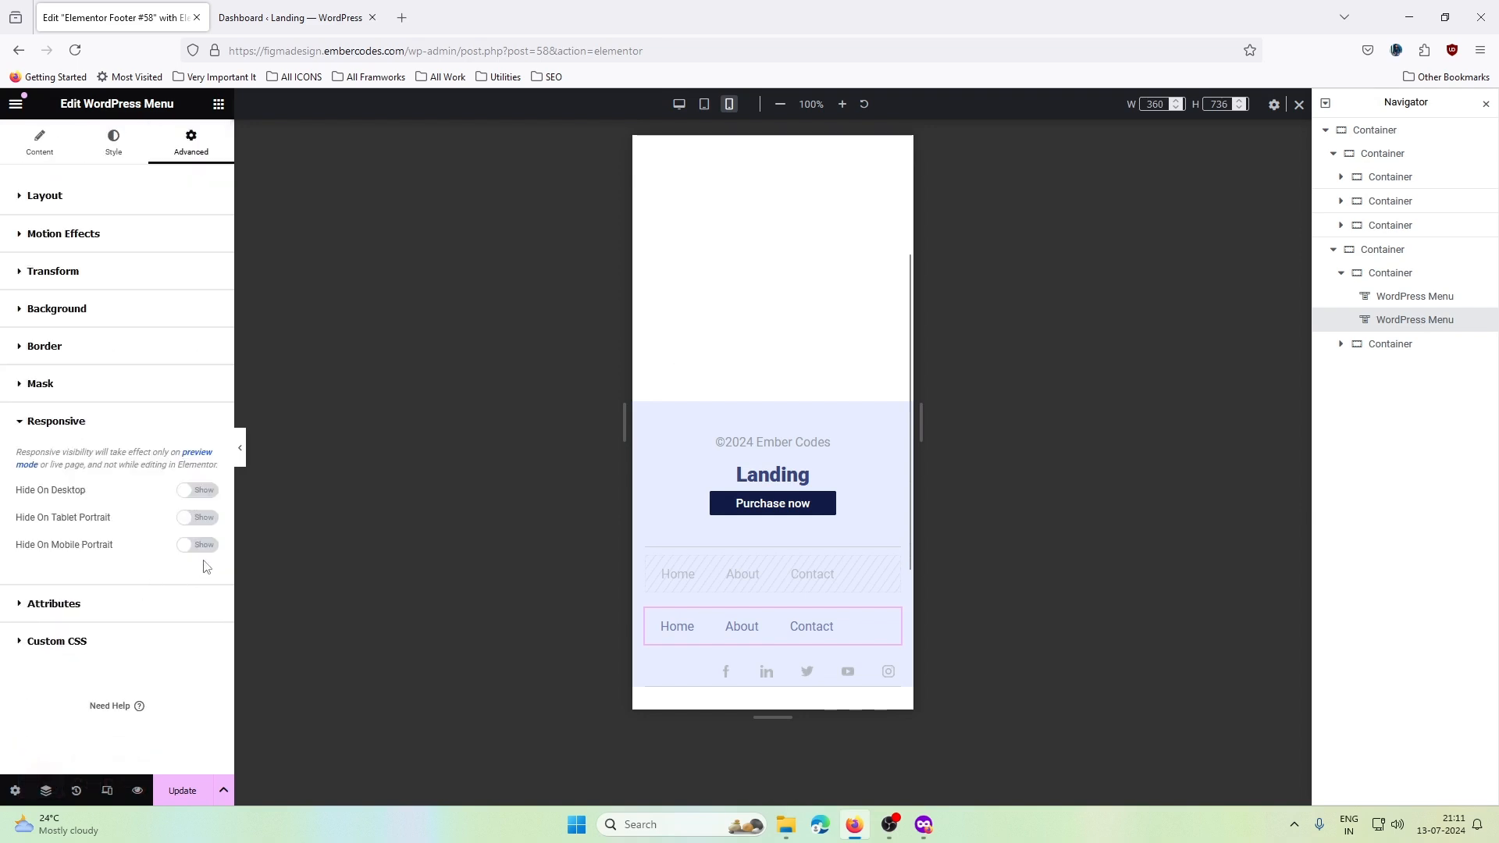
{"action": "left_click", "coordinate": [201, 519]}
{"action": "left_click", "coordinate": [199, 490]}
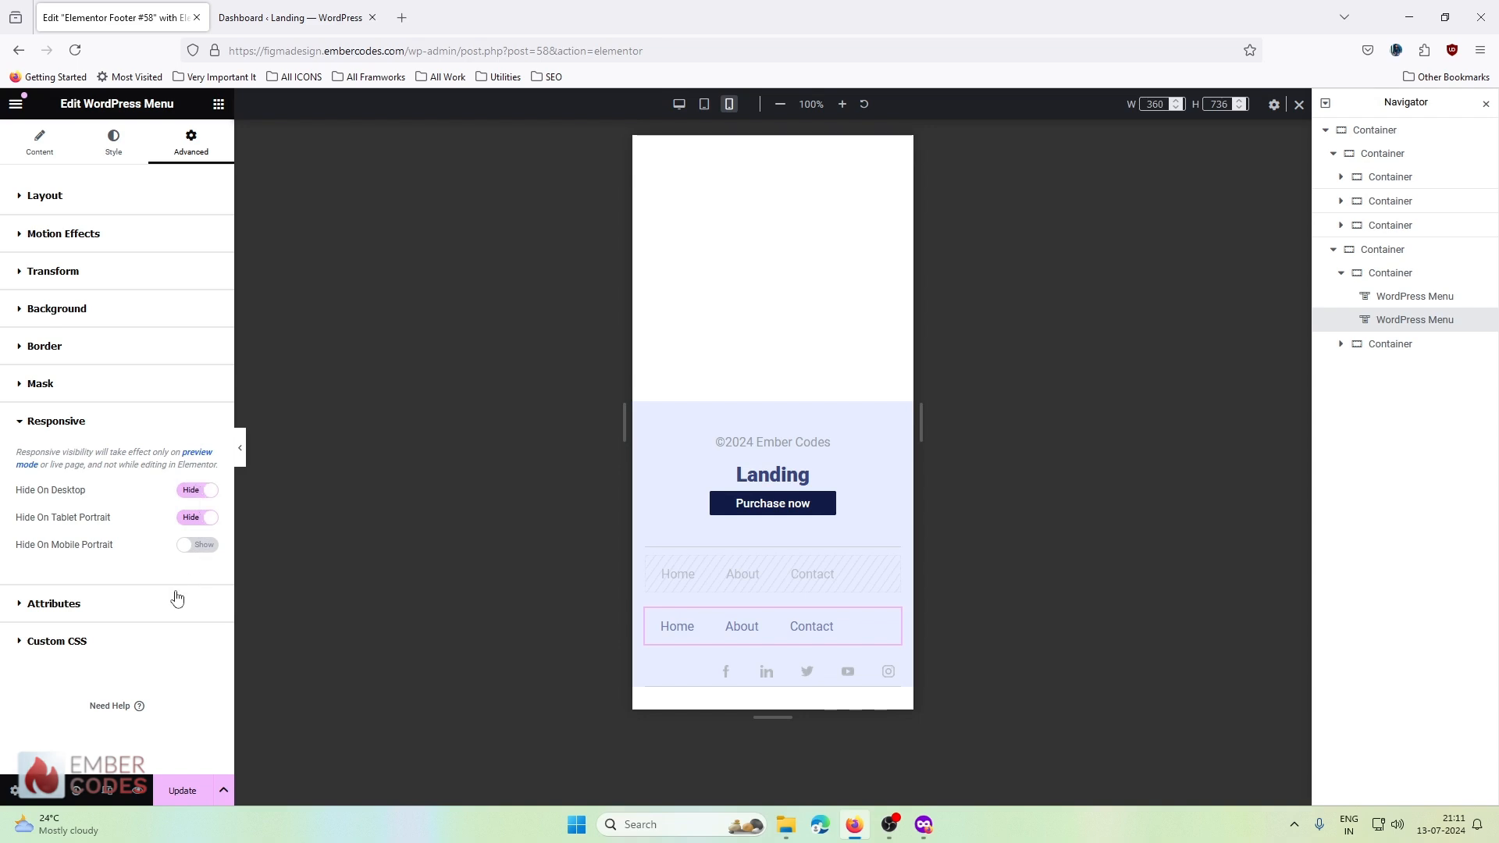
- Check the footer in the desktop, tablet and mobile previews, and centre-align the duplicated menu
{"action": "left_click", "coordinate": [679, 104]}
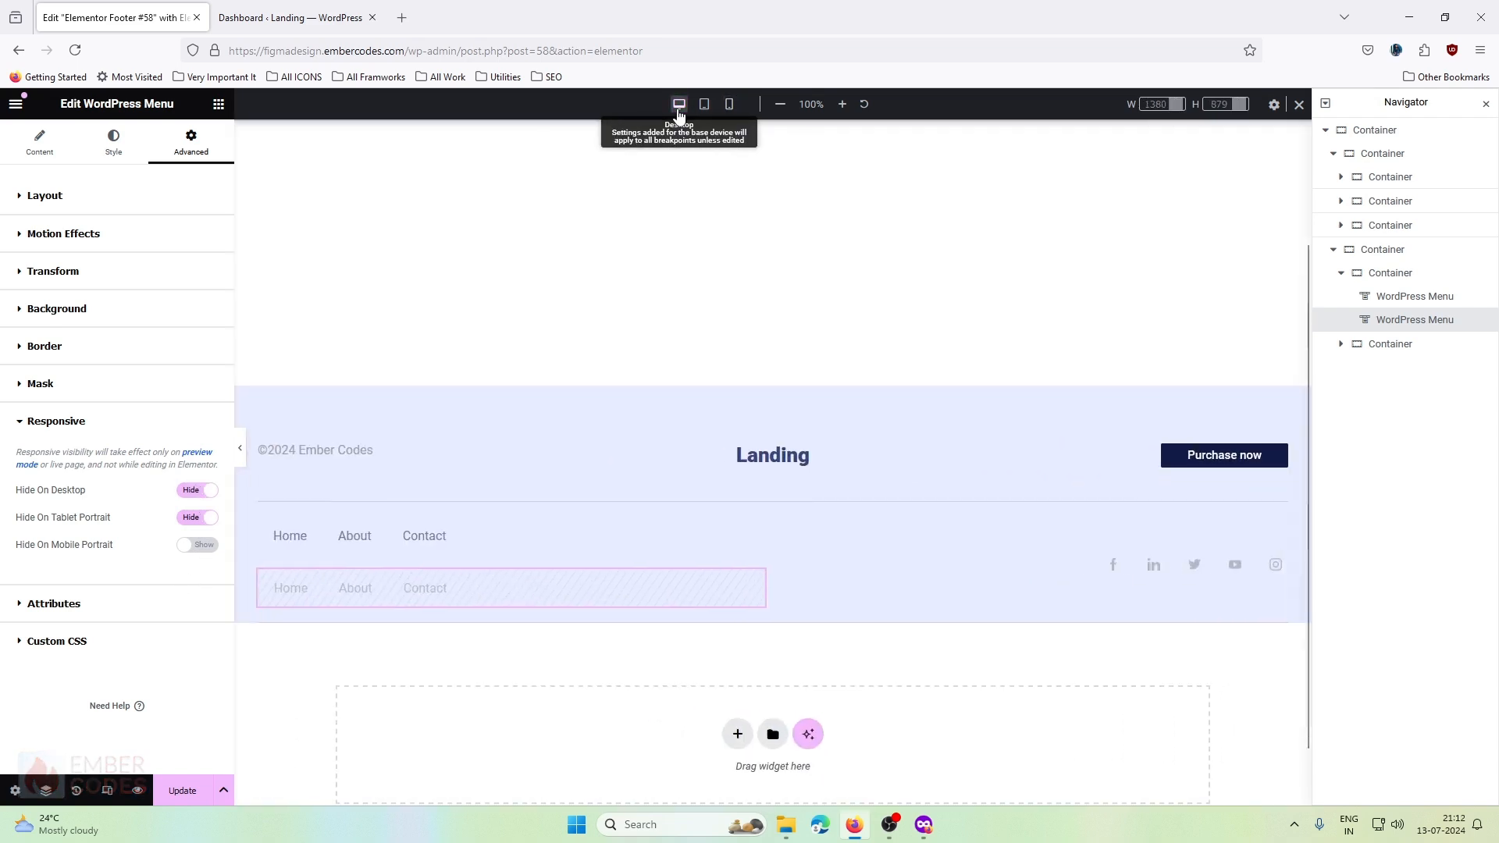
{"action": "left_click", "coordinate": [705, 104]}
{"action": "left_click", "coordinate": [729, 104]}
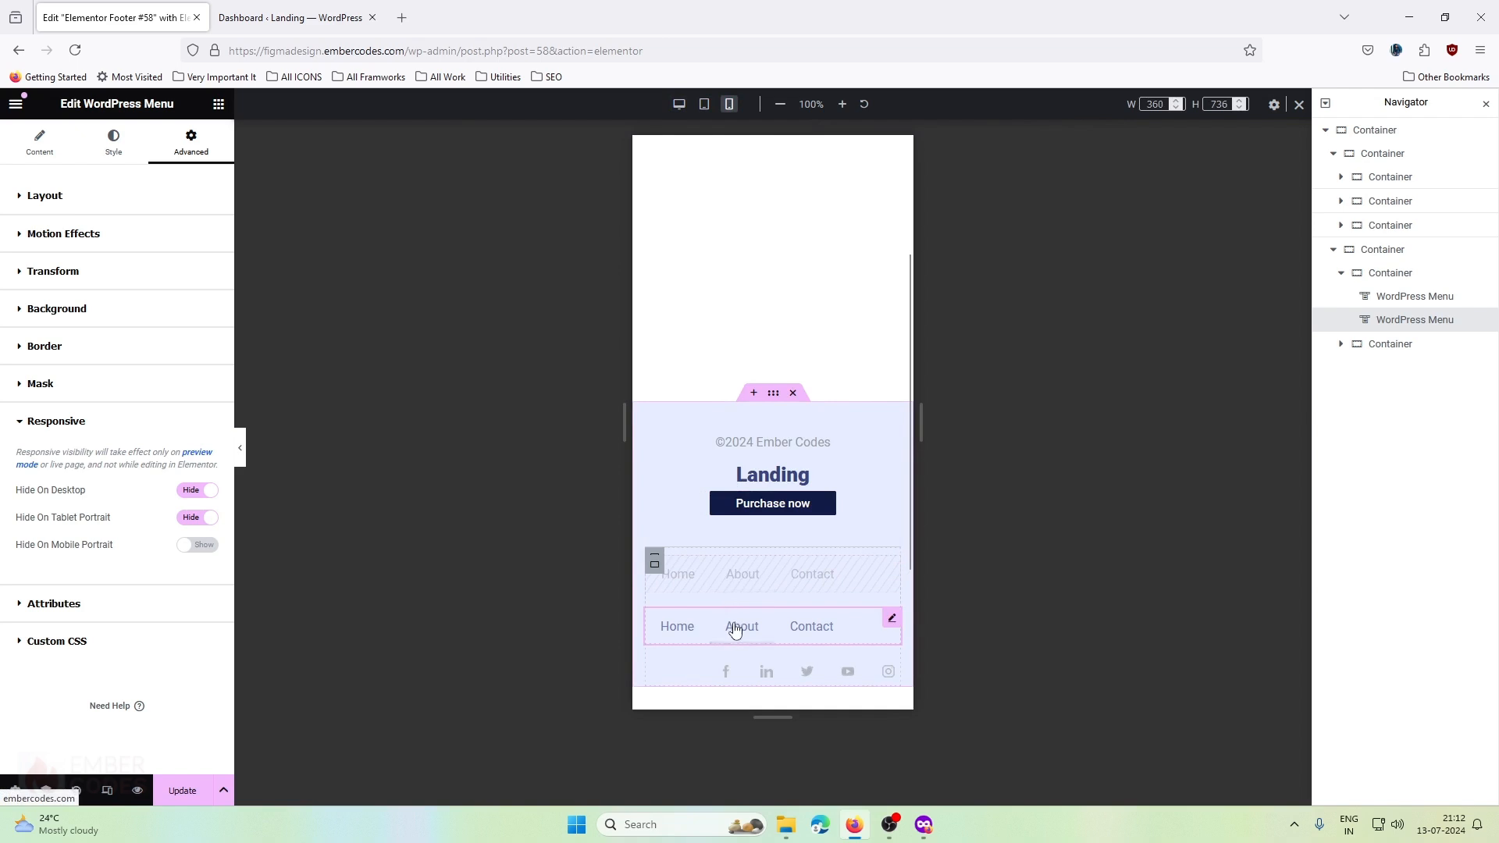
{"action": "left_click", "coordinate": [43, 143]}
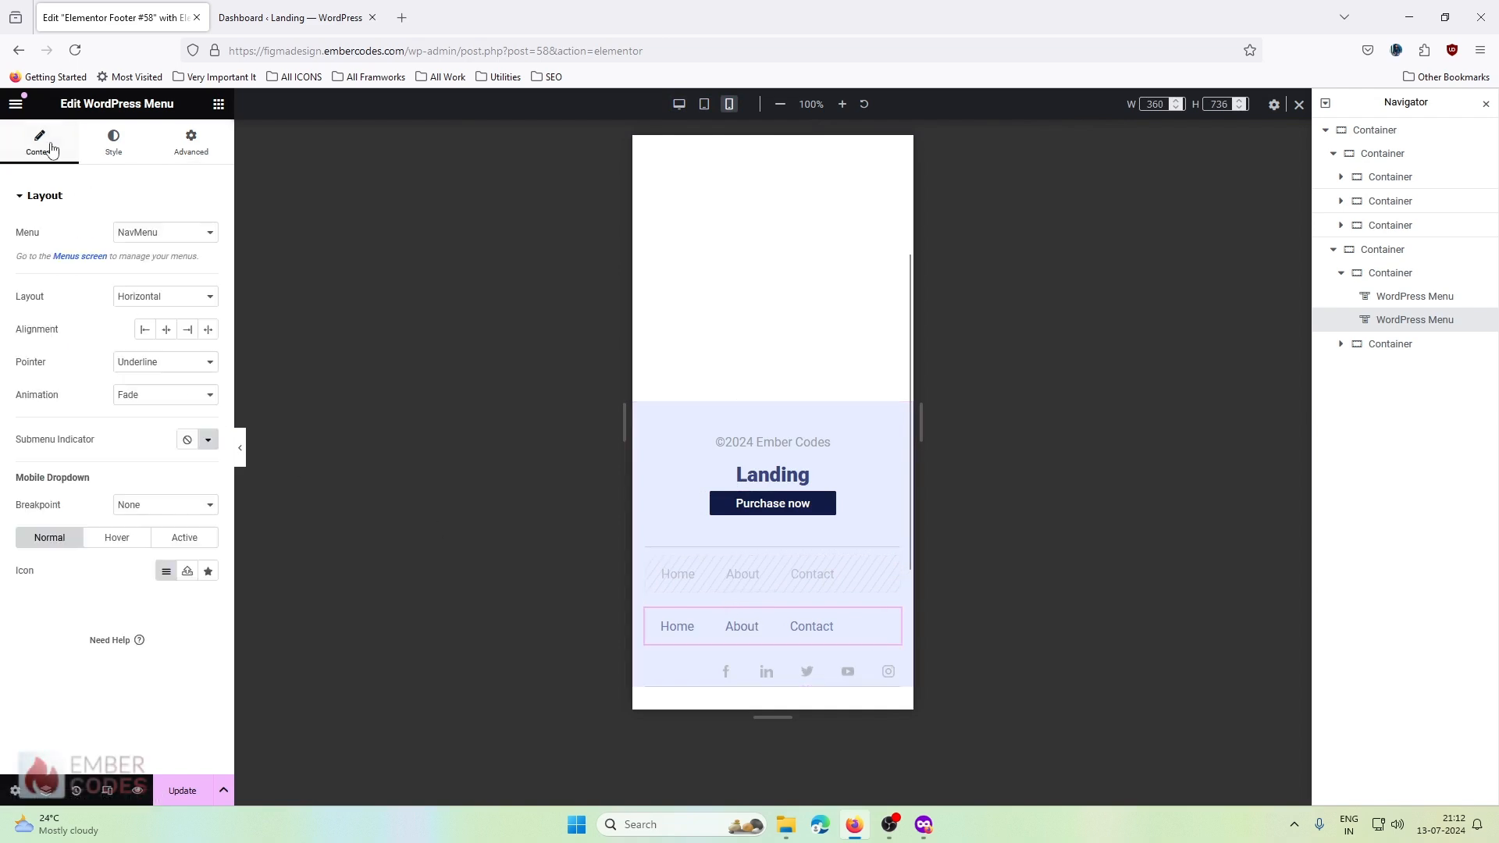
{"action": "left_click", "coordinate": [177, 334]}
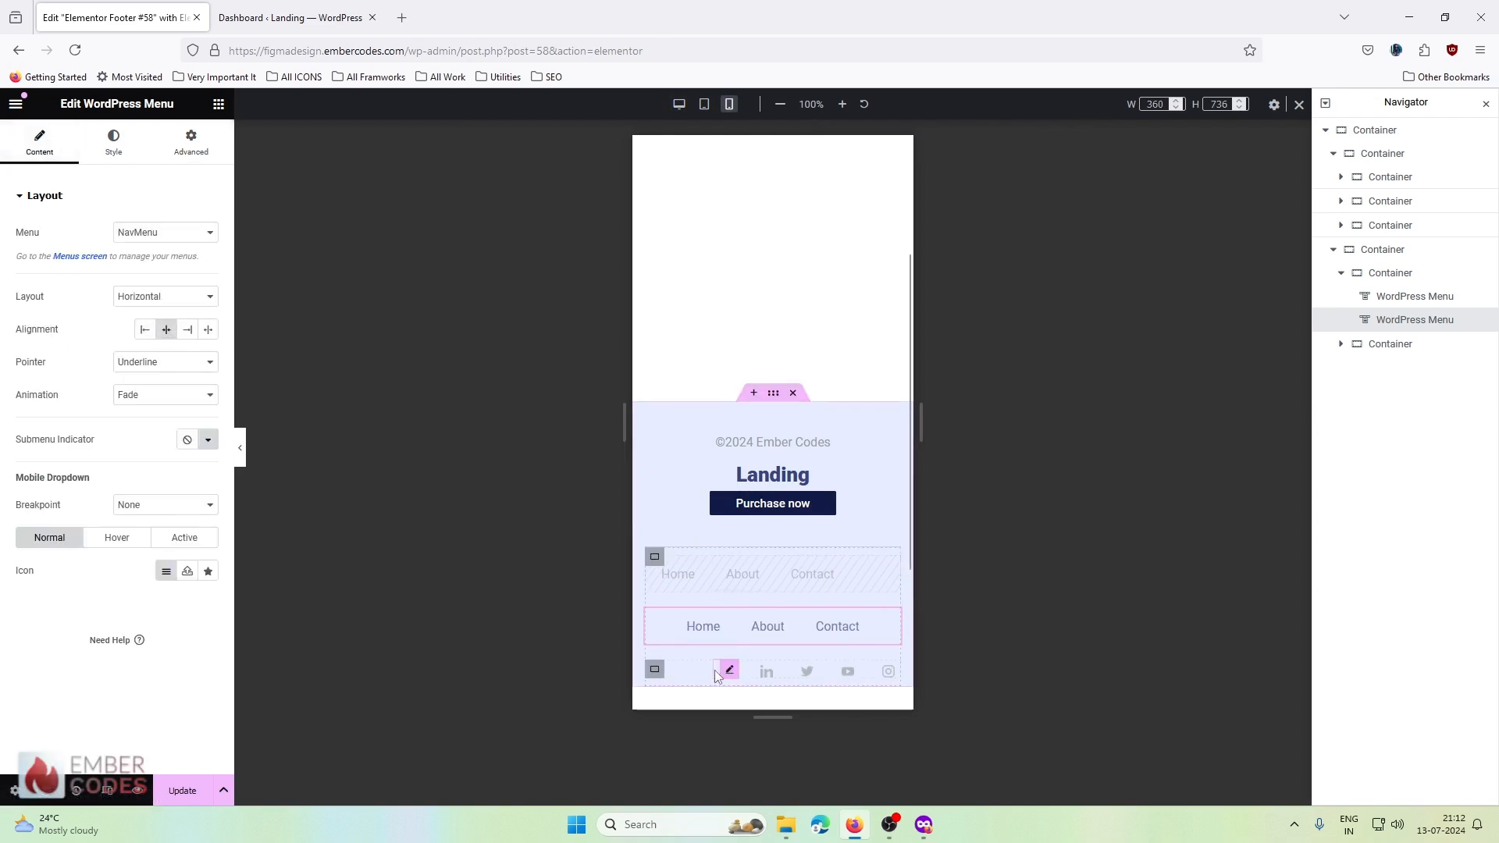
- Set the social icons container's content justification to space between for mobile and check the footer
{"action": "left_click", "coordinate": [656, 671]}
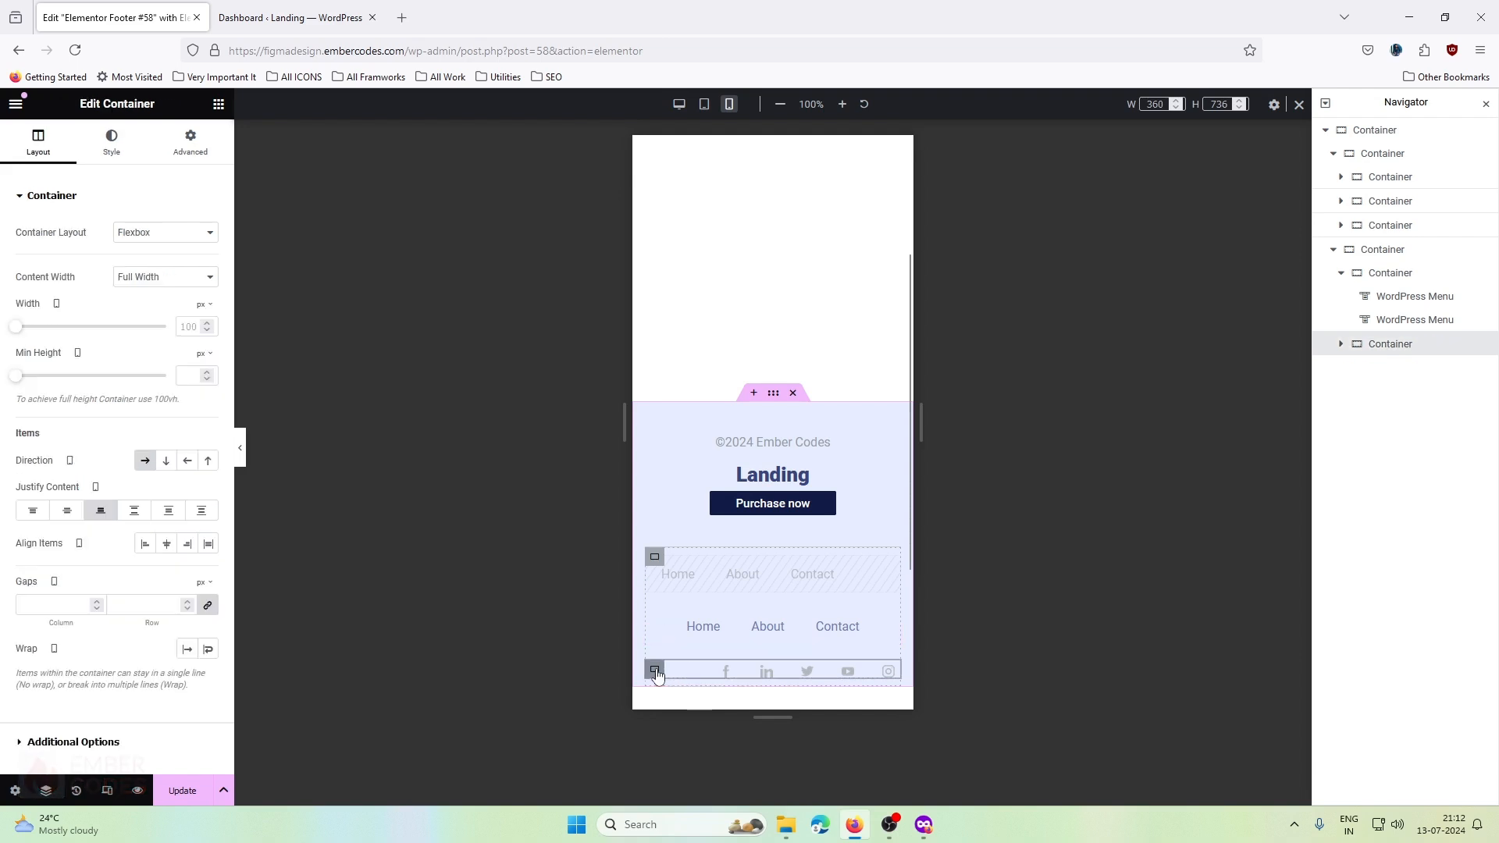
{"action": "left_click", "coordinate": [135, 510]}
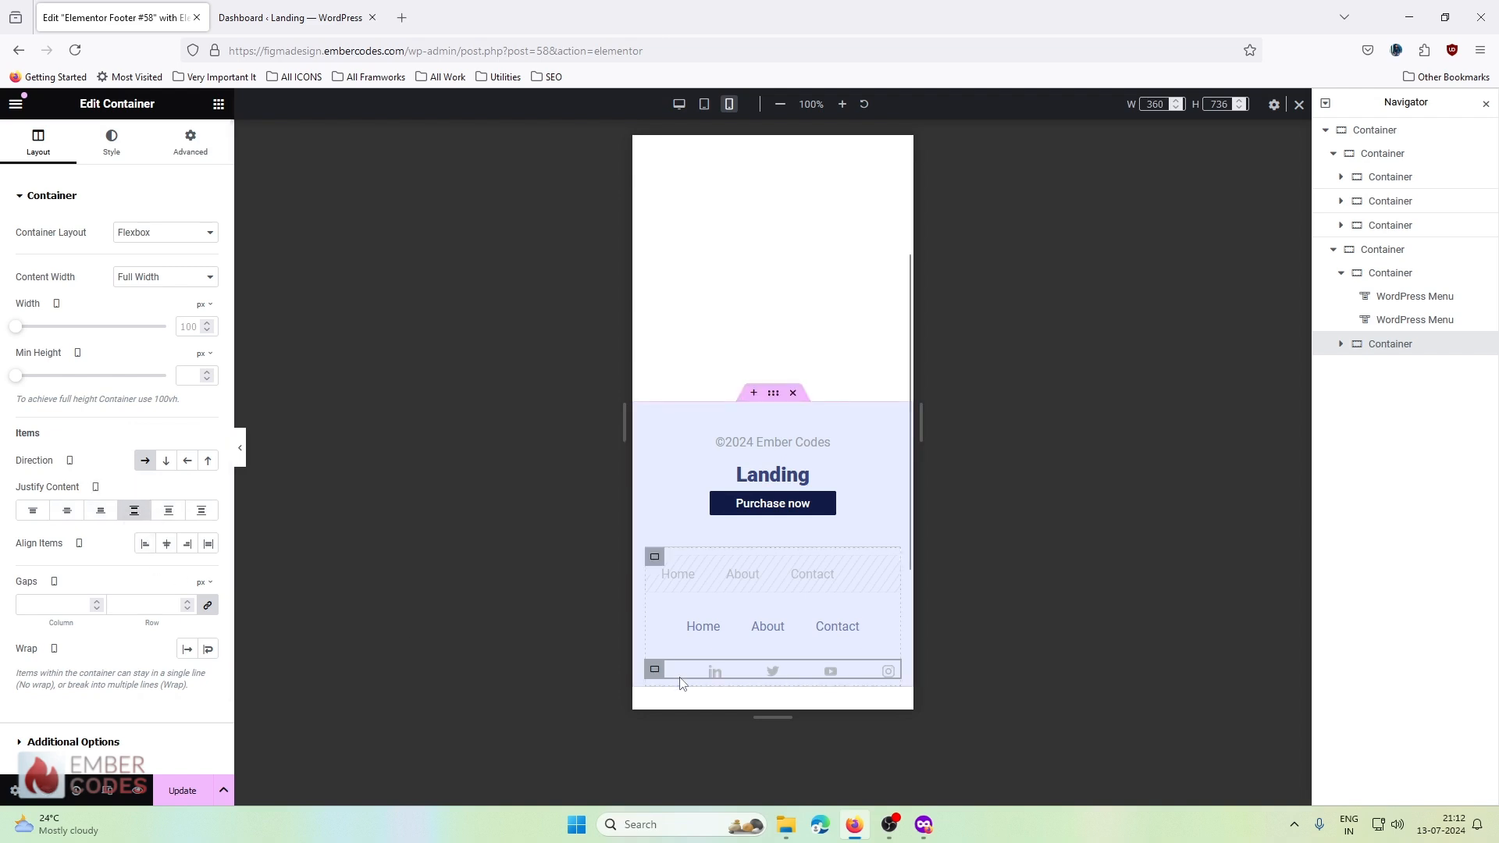
{"action": "left_click", "coordinate": [720, 504]}
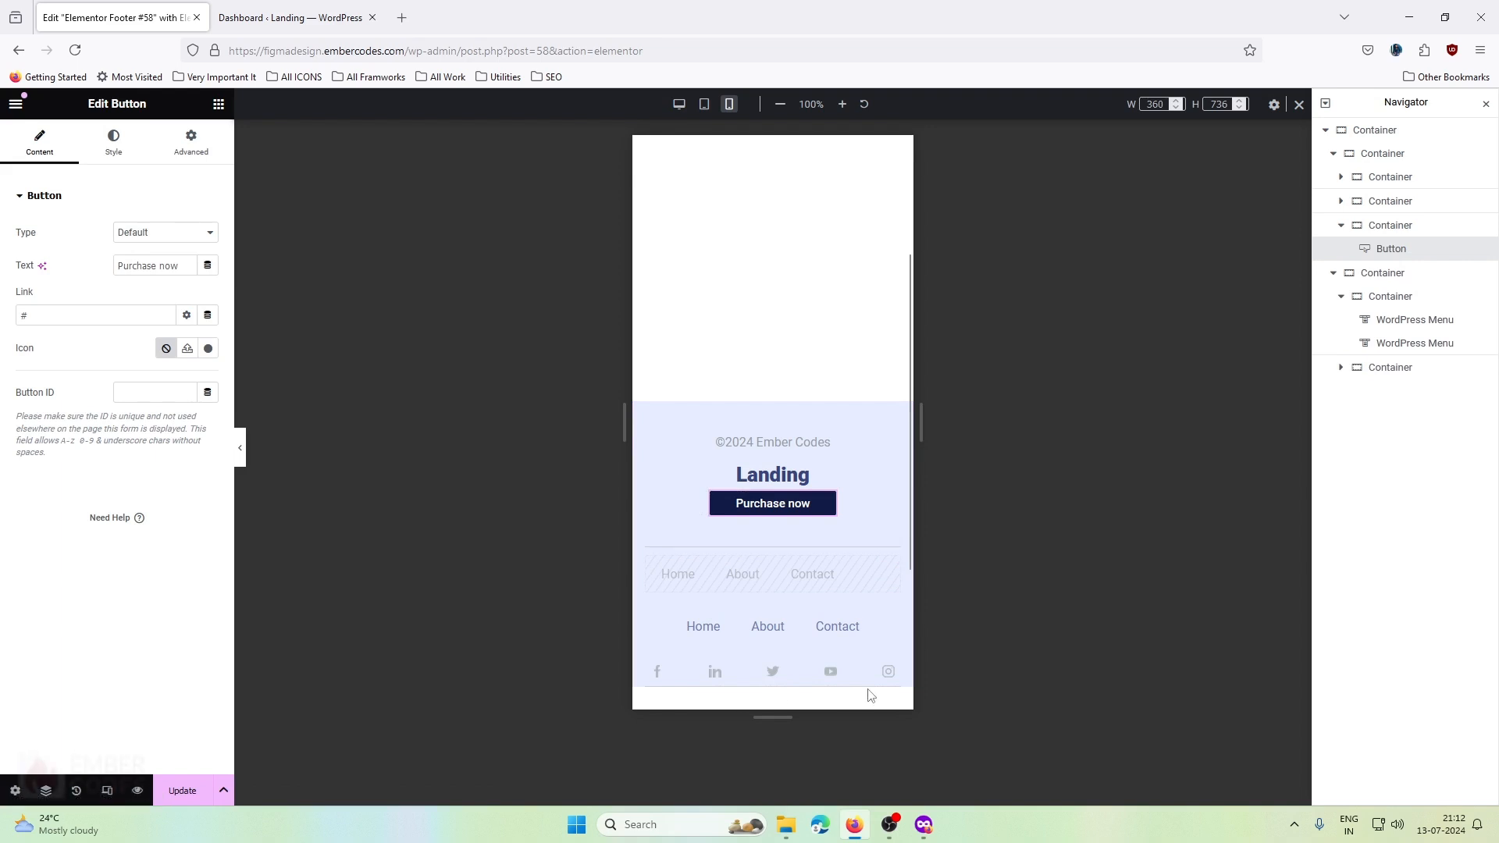
{"action": "scroll", "coordinate": [871, 694], "scroll_direction": "down", "scroll_amount": 3}
{"action": "scroll", "coordinate": [868, 695], "scroll_direction": "up", "scroll_amount": 3}
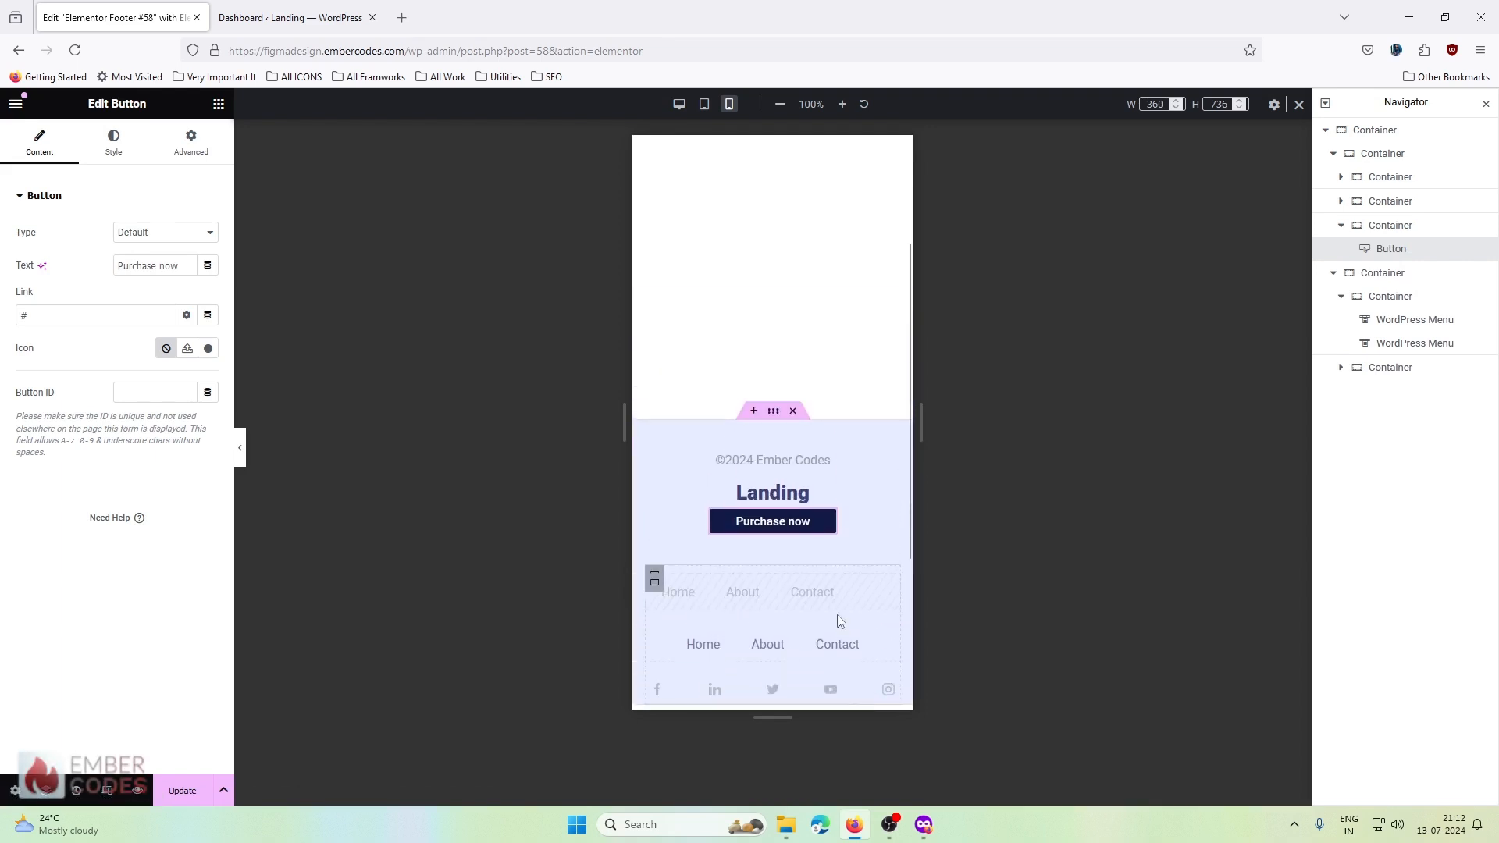
{"action": "scroll", "coordinate": [840, 620], "scroll_direction": "down", "scroll_amount": 2}
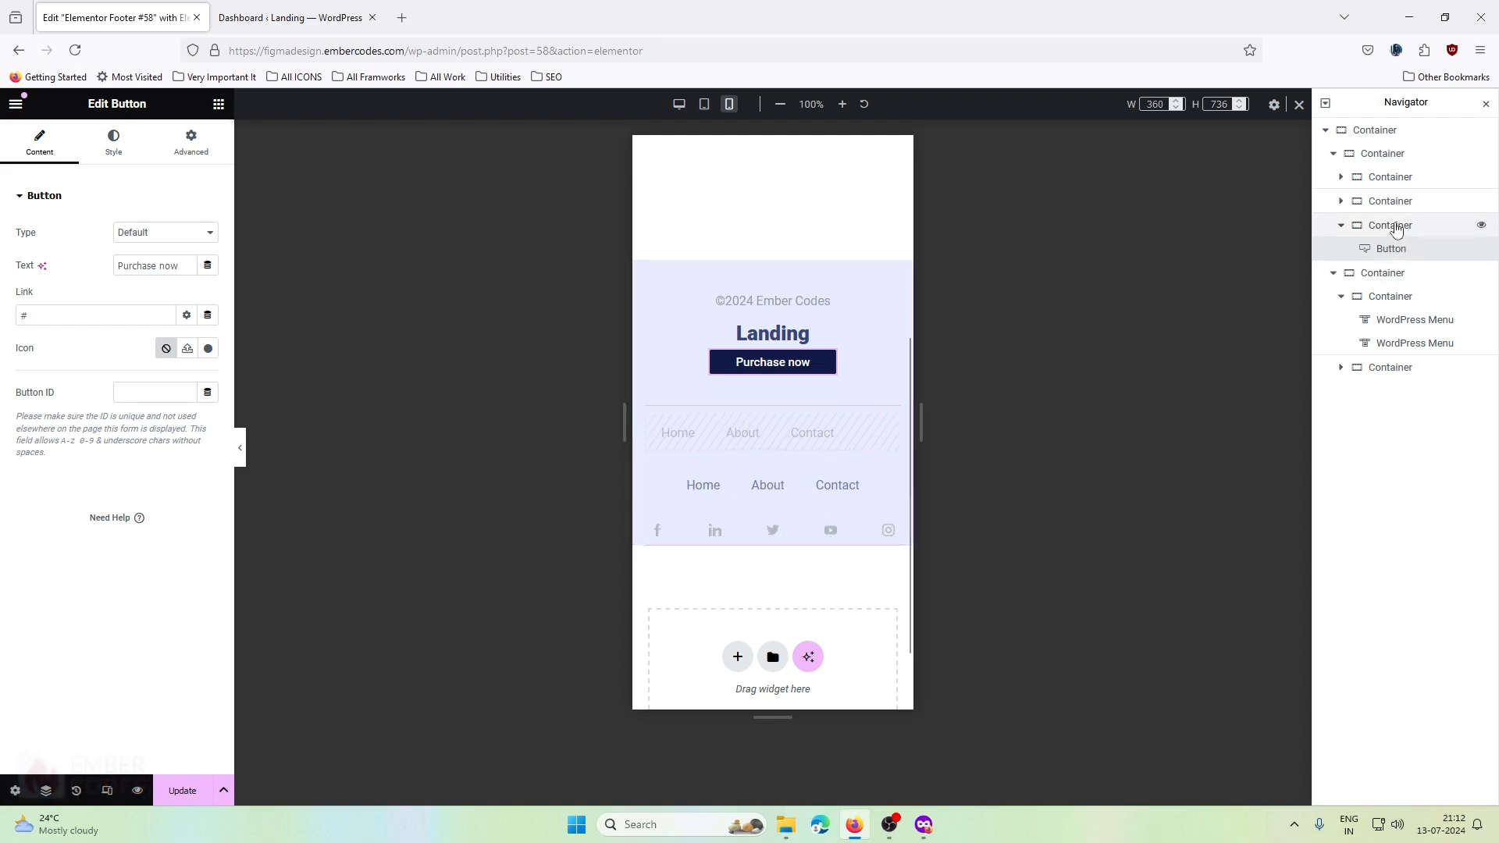
- Set the gaps of the container holding the menus and social icons to 8 px and update the footer
{"action": "left_click", "coordinate": [1387, 306]}
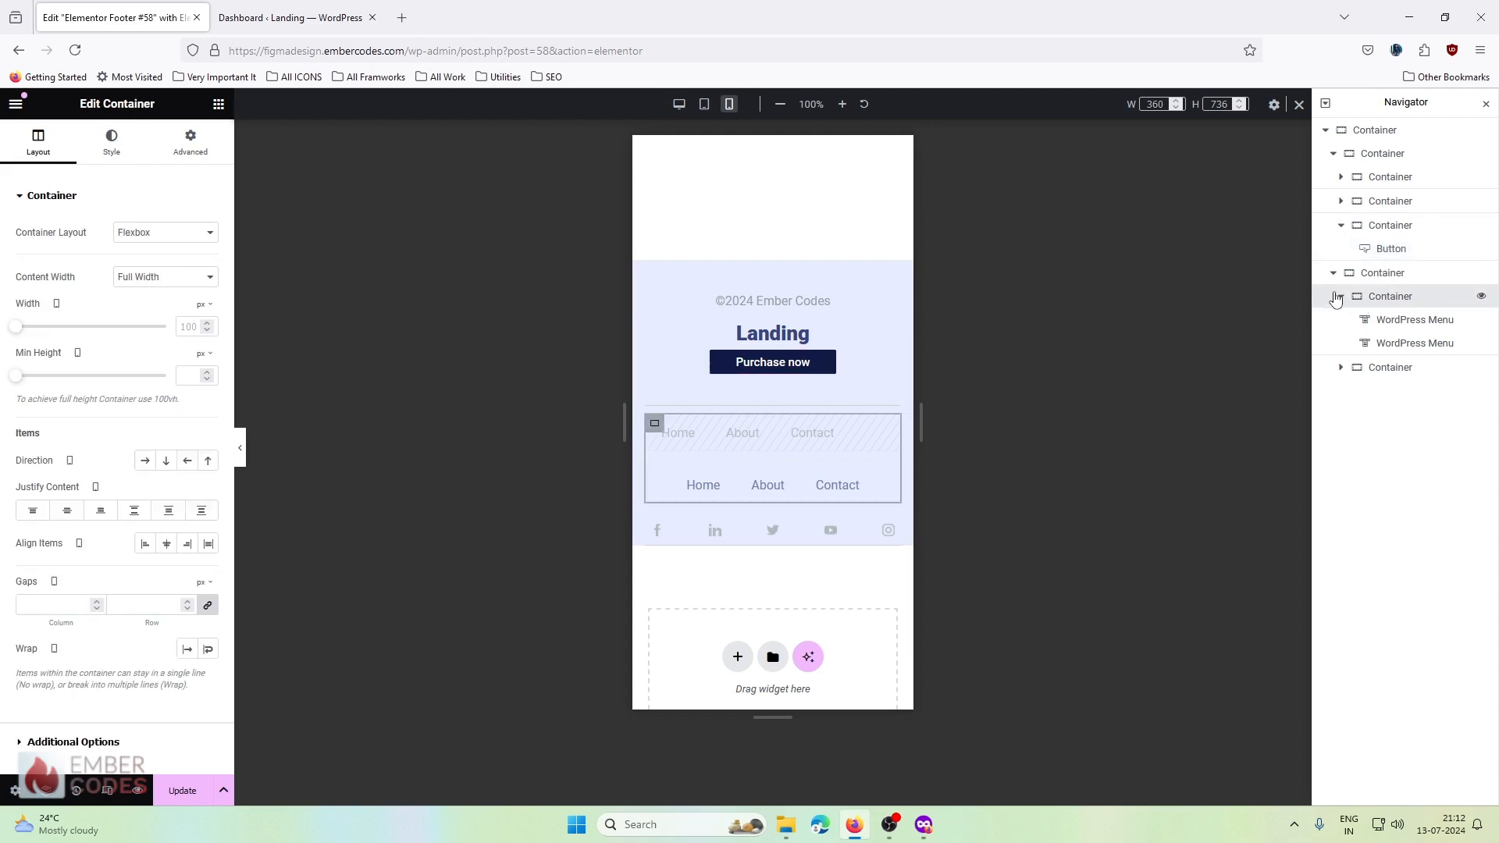
{"action": "left_click", "coordinate": [1341, 296]}
{"action": "left_click", "coordinate": [1370, 274]}
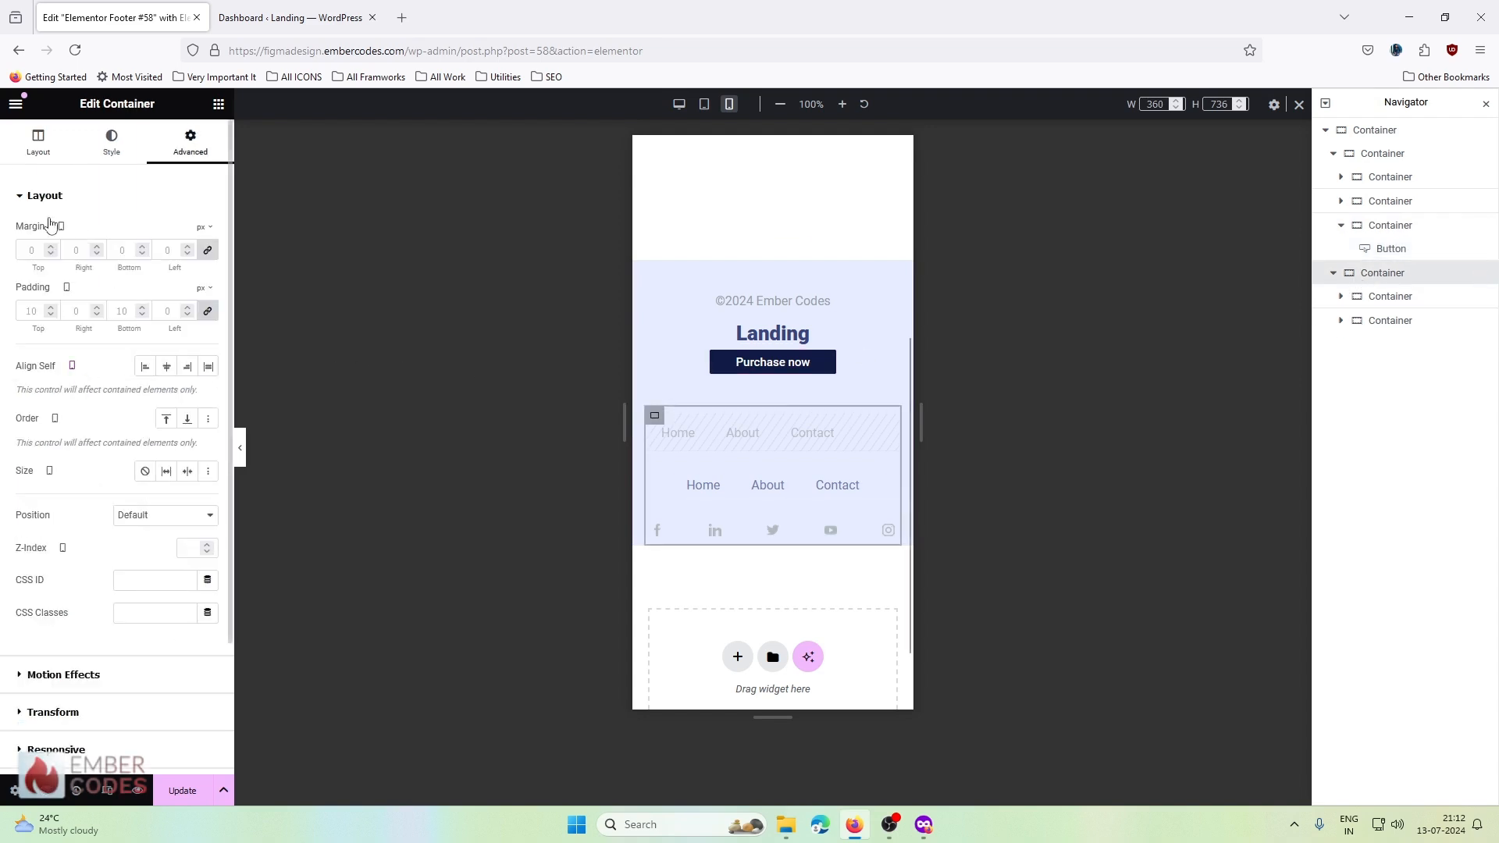
{"action": "left_click", "coordinate": [39, 142]}
{"action": "left_click", "coordinate": [68, 603]}
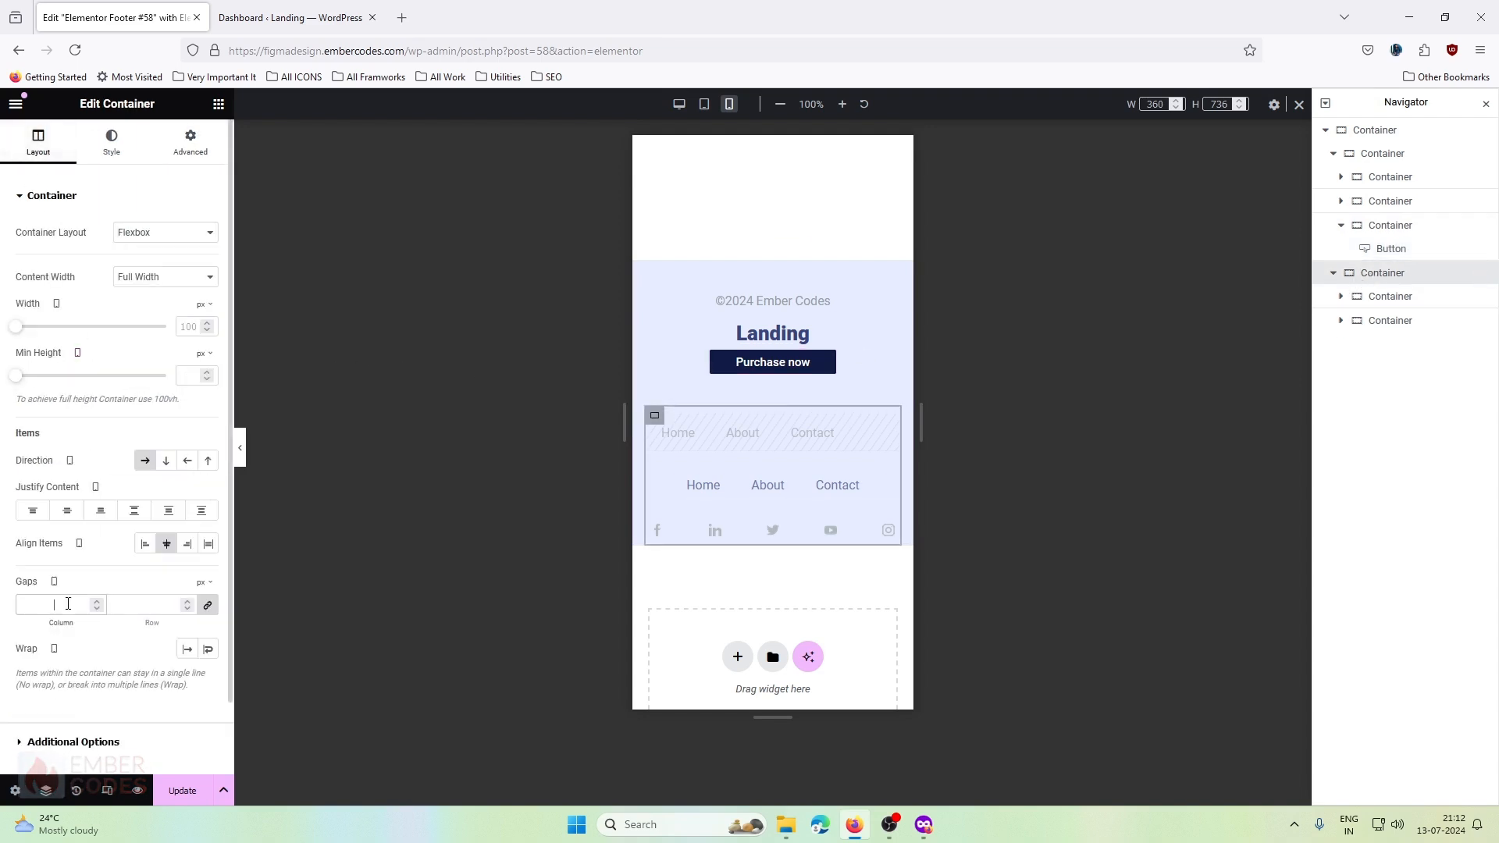
{"action": "type", "text": "8"}
{"action": "left_click", "coordinate": [187, 790]}
- Switch to the private browser window and reload the live landing page in the iPad preview to check its footer
{"action": "left_click", "coordinate": [923, 824]}
{"action": "scroll", "coordinate": [794, 492], "scroll_direction": "down", "scroll_amount": 10}
{"action": "scroll", "coordinate": [794, 492], "scroll_direction": "down", "scroll_amount": 15}
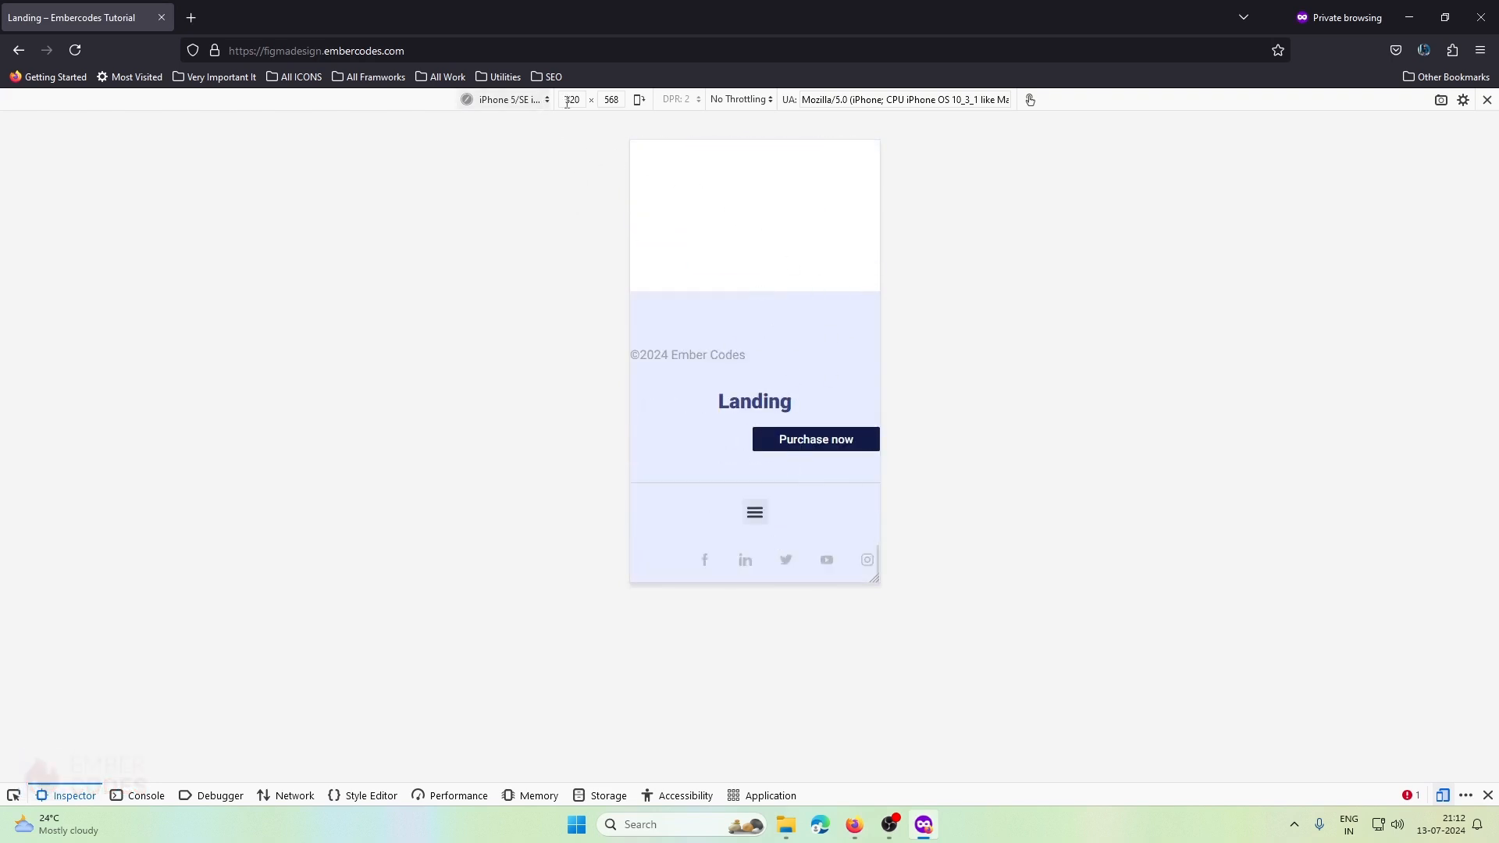
{"action": "left_click", "coordinate": [511, 100]}
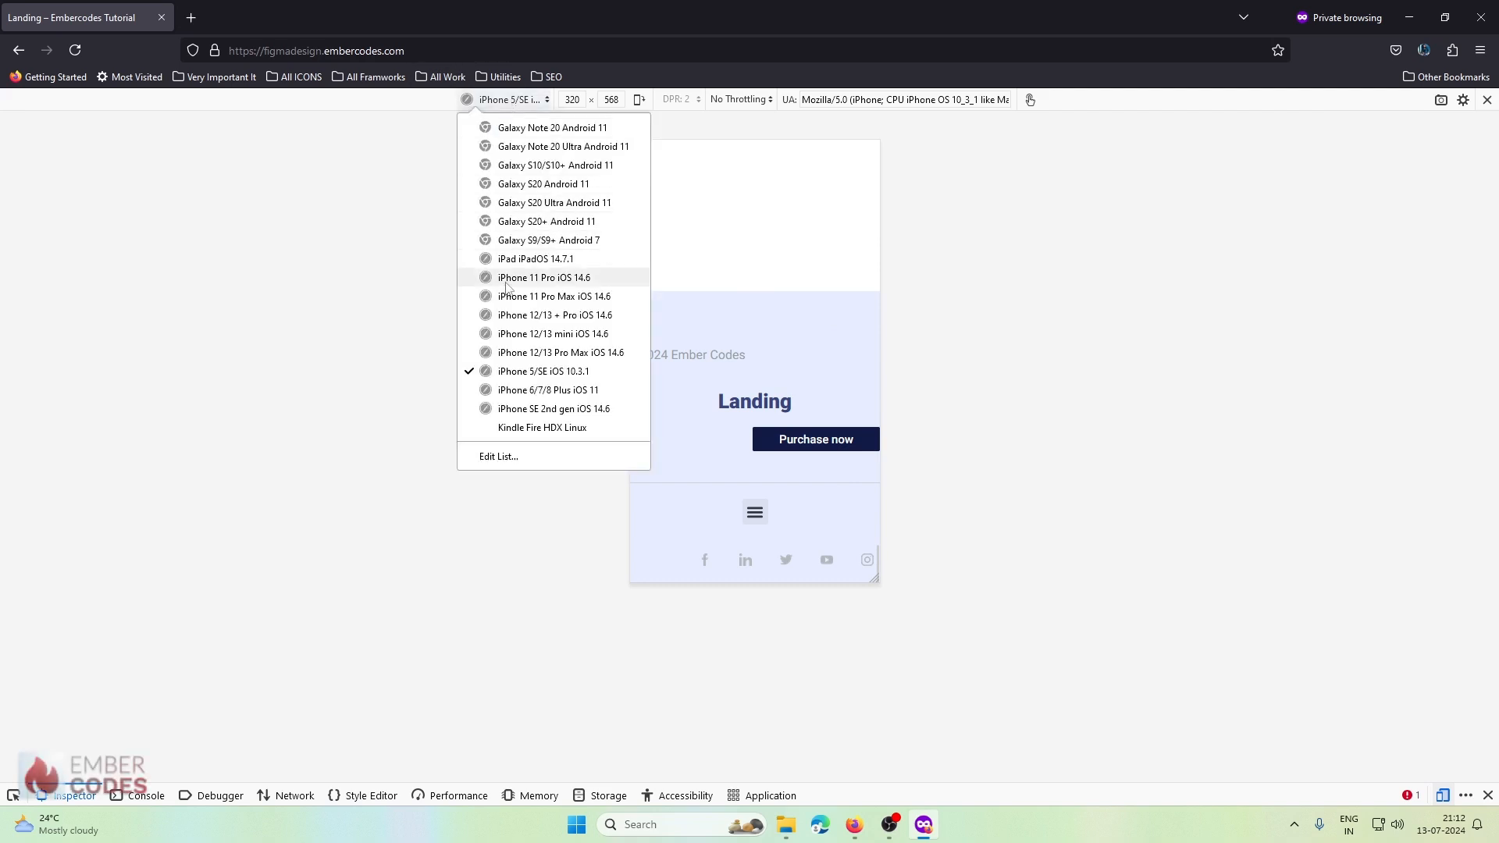
{"action": "left_click", "coordinate": [535, 259]}
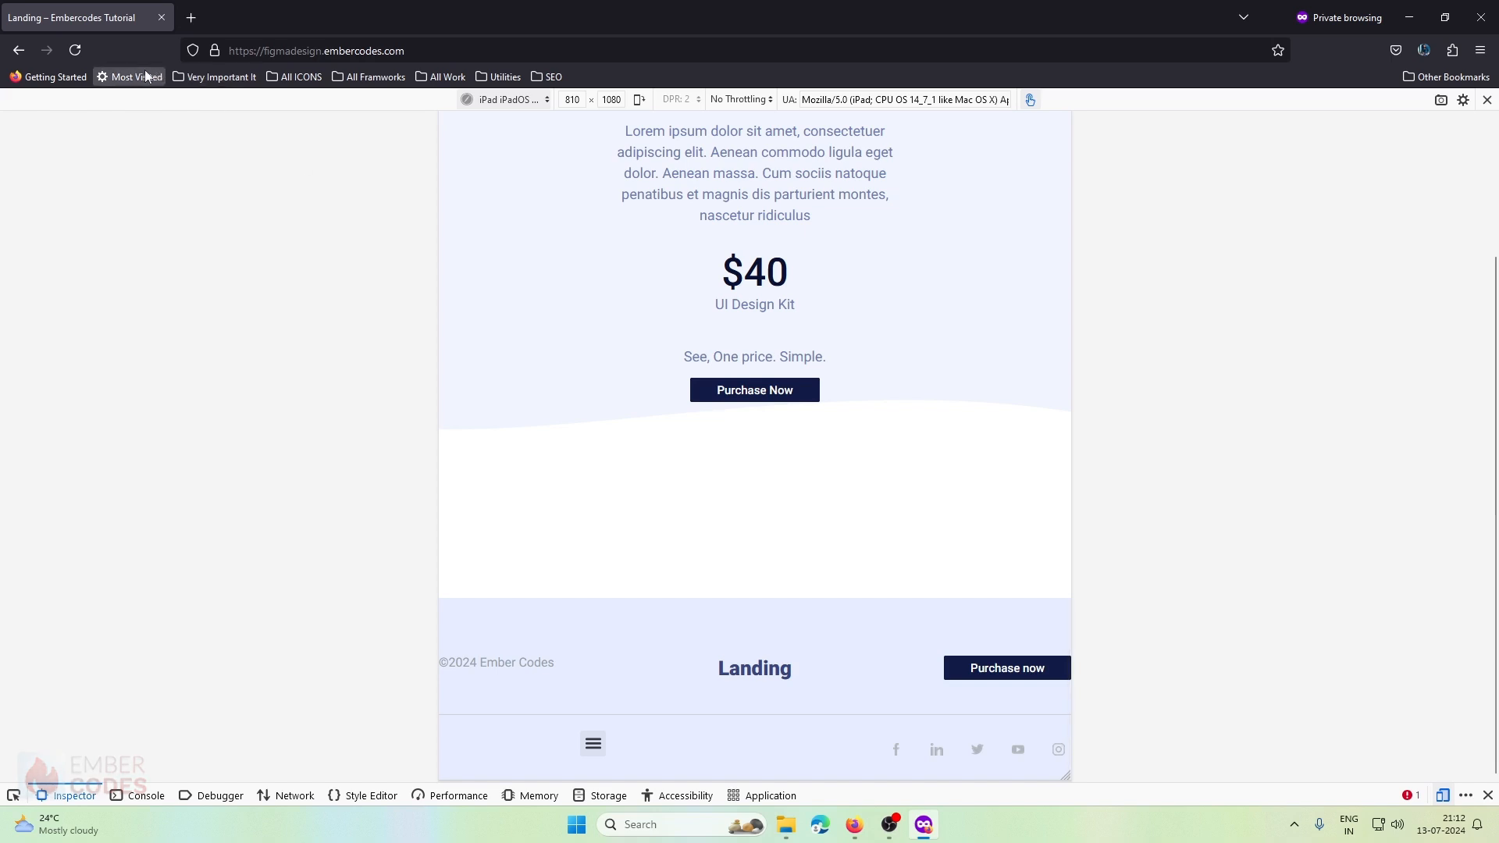
{"action": "left_click", "coordinate": [75, 50]}
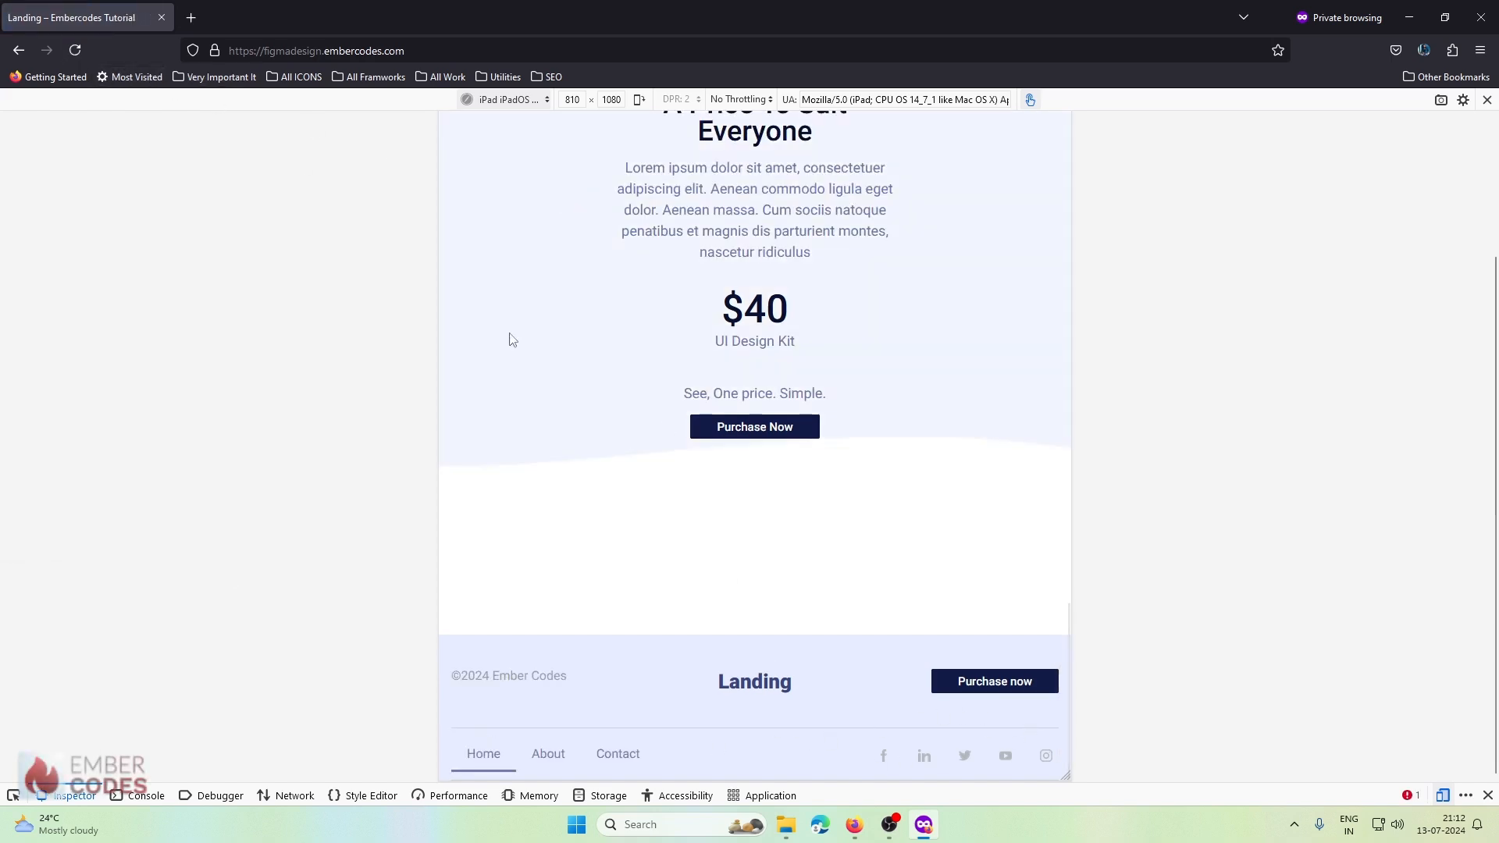
- Examine the live page's footer in the iPhone 5/SE preview
{"action": "left_click", "coordinate": [504, 99]}
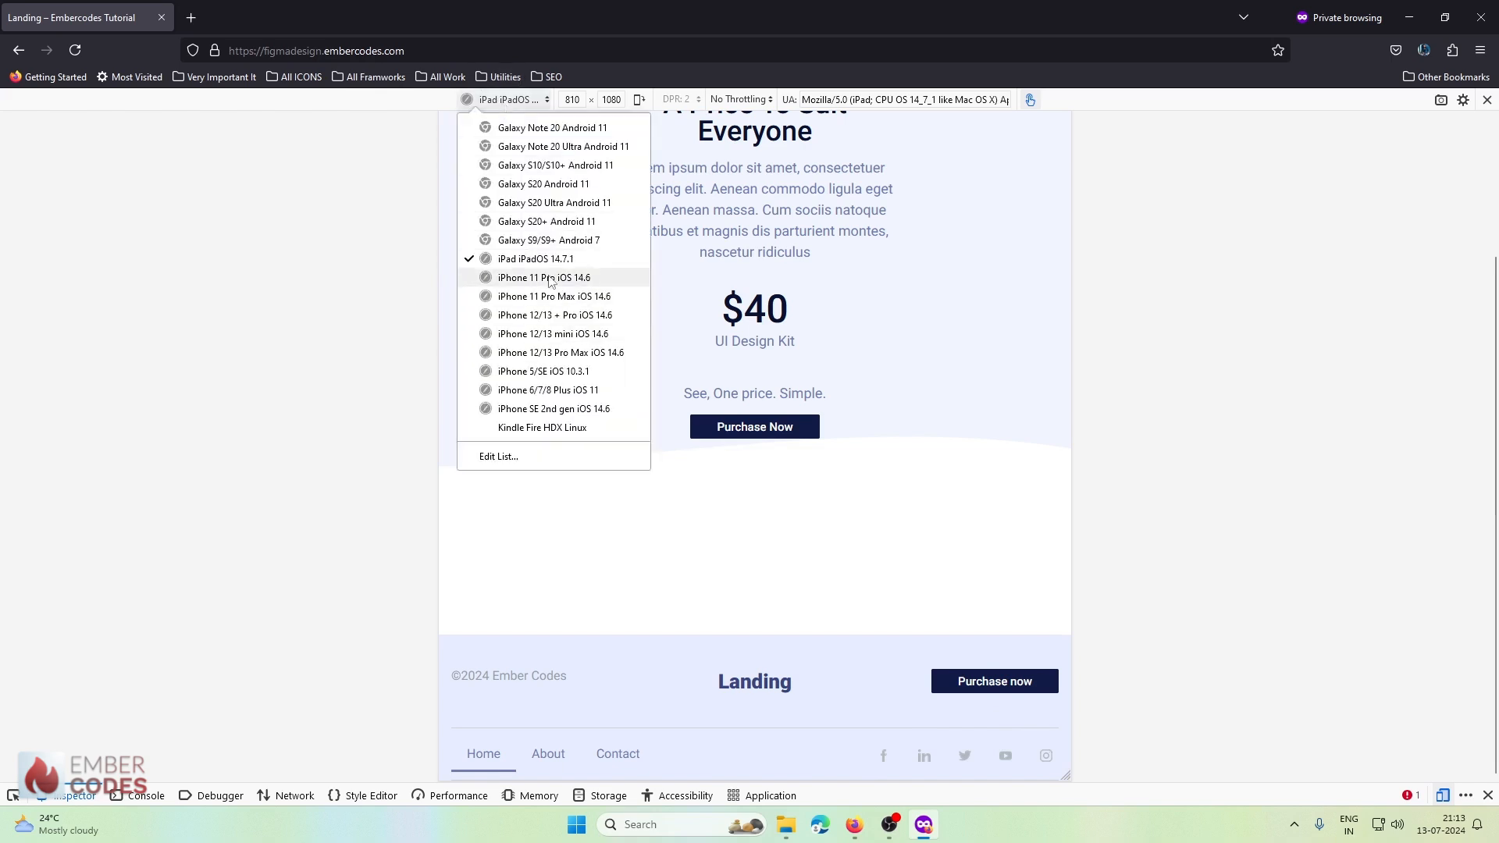
{"action": "left_click", "coordinate": [579, 373]}
{"action": "scroll", "coordinate": [753, 384], "scroll_direction": "down", "scroll_amount": 5}
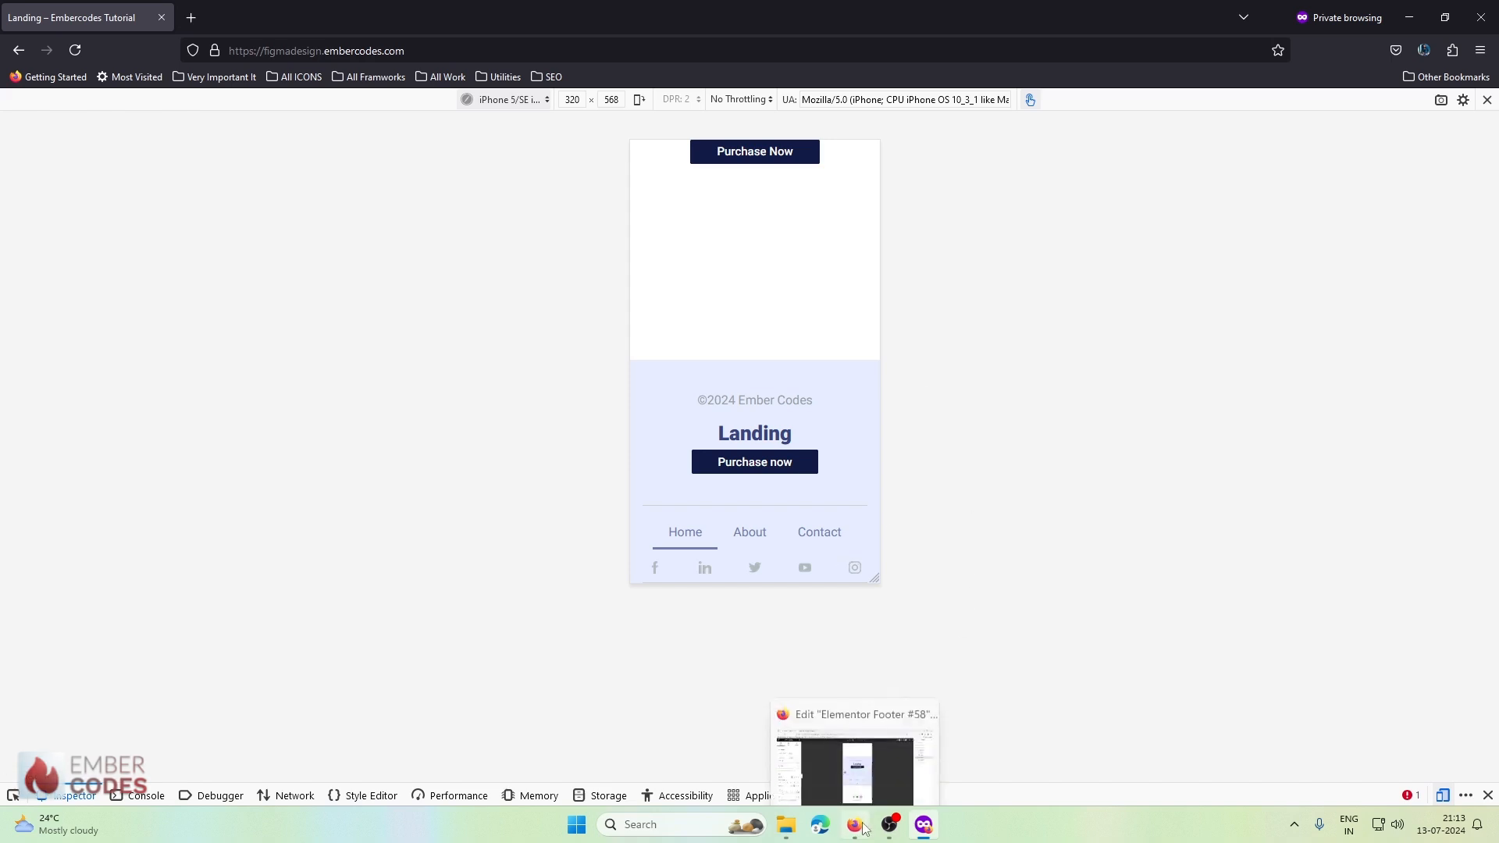
- Return to the footer editor, try the Overline pointer on the mobile menu, settle on None and update the footer
{"action": "left_click", "coordinate": [882, 773]}
{"action": "left_click", "coordinate": [722, 498]}
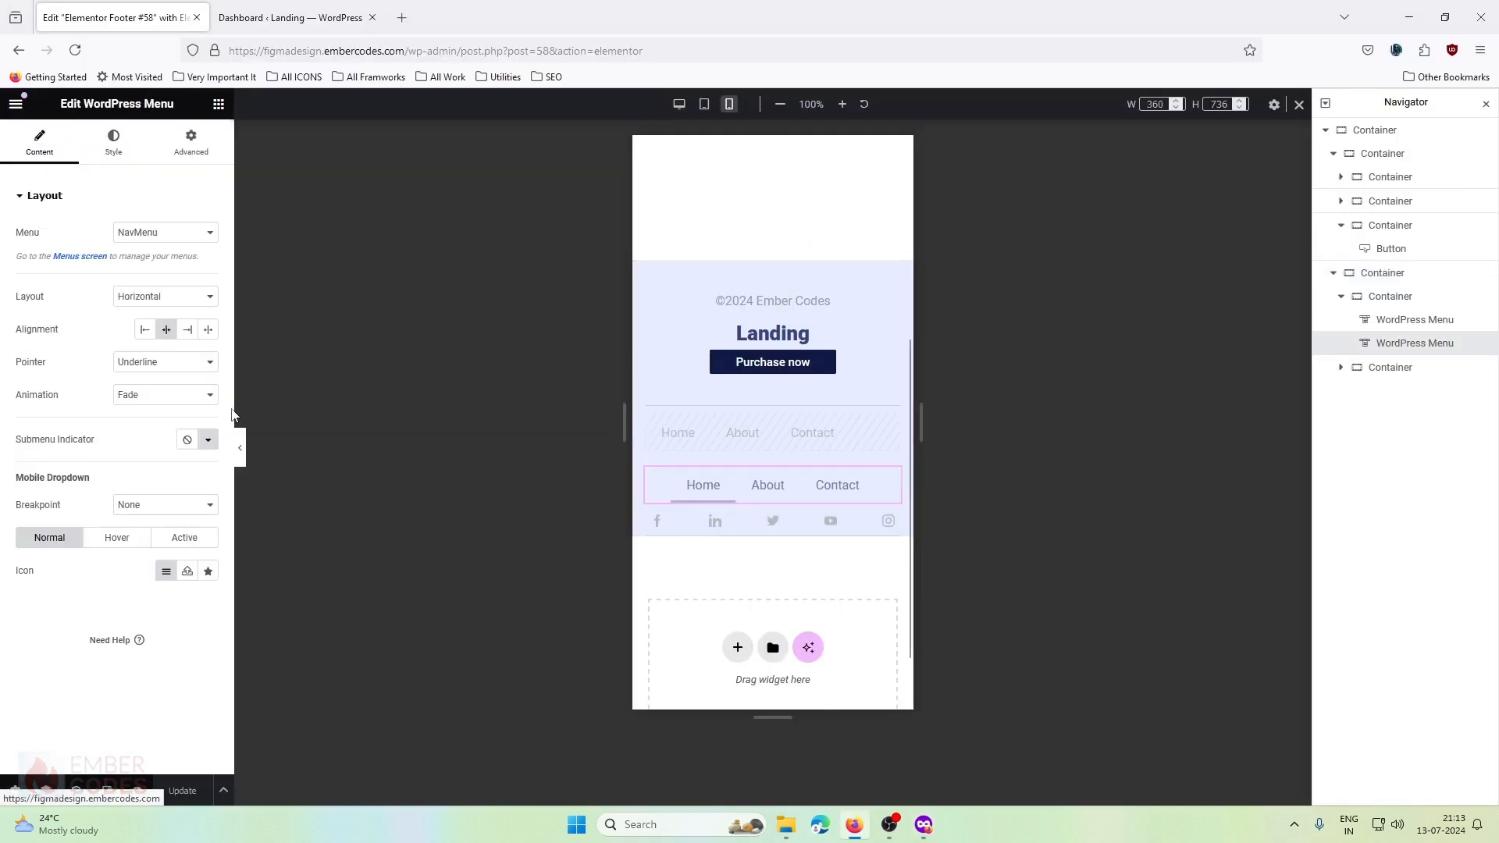
{"action": "left_click", "coordinate": [143, 362]}
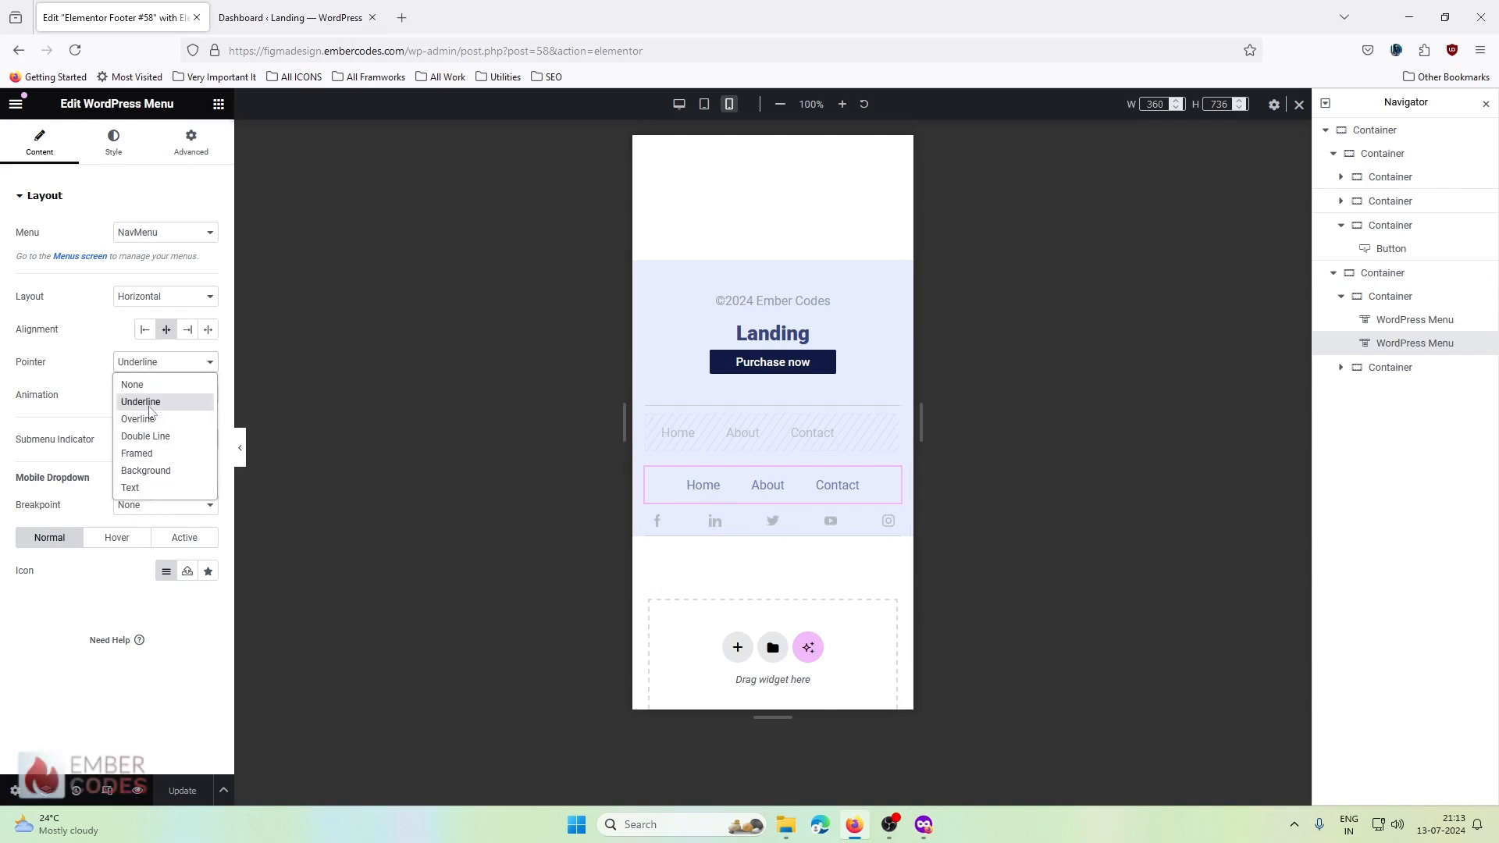
{"action": "left_click", "coordinate": [151, 422]}
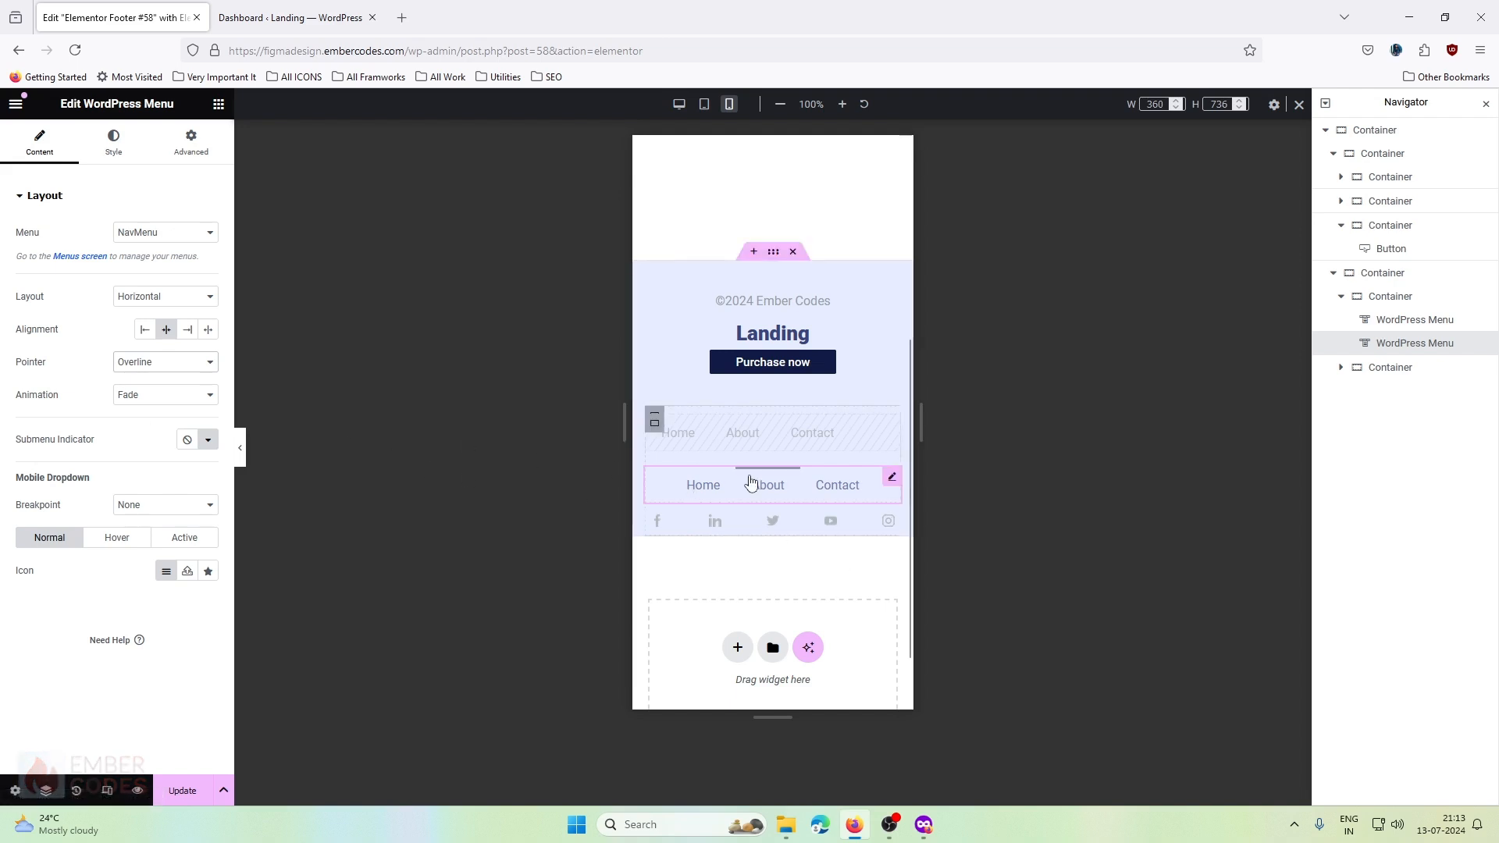
{"action": "left_click", "coordinate": [154, 367]}
{"action": "left_click", "coordinate": [145, 386]}
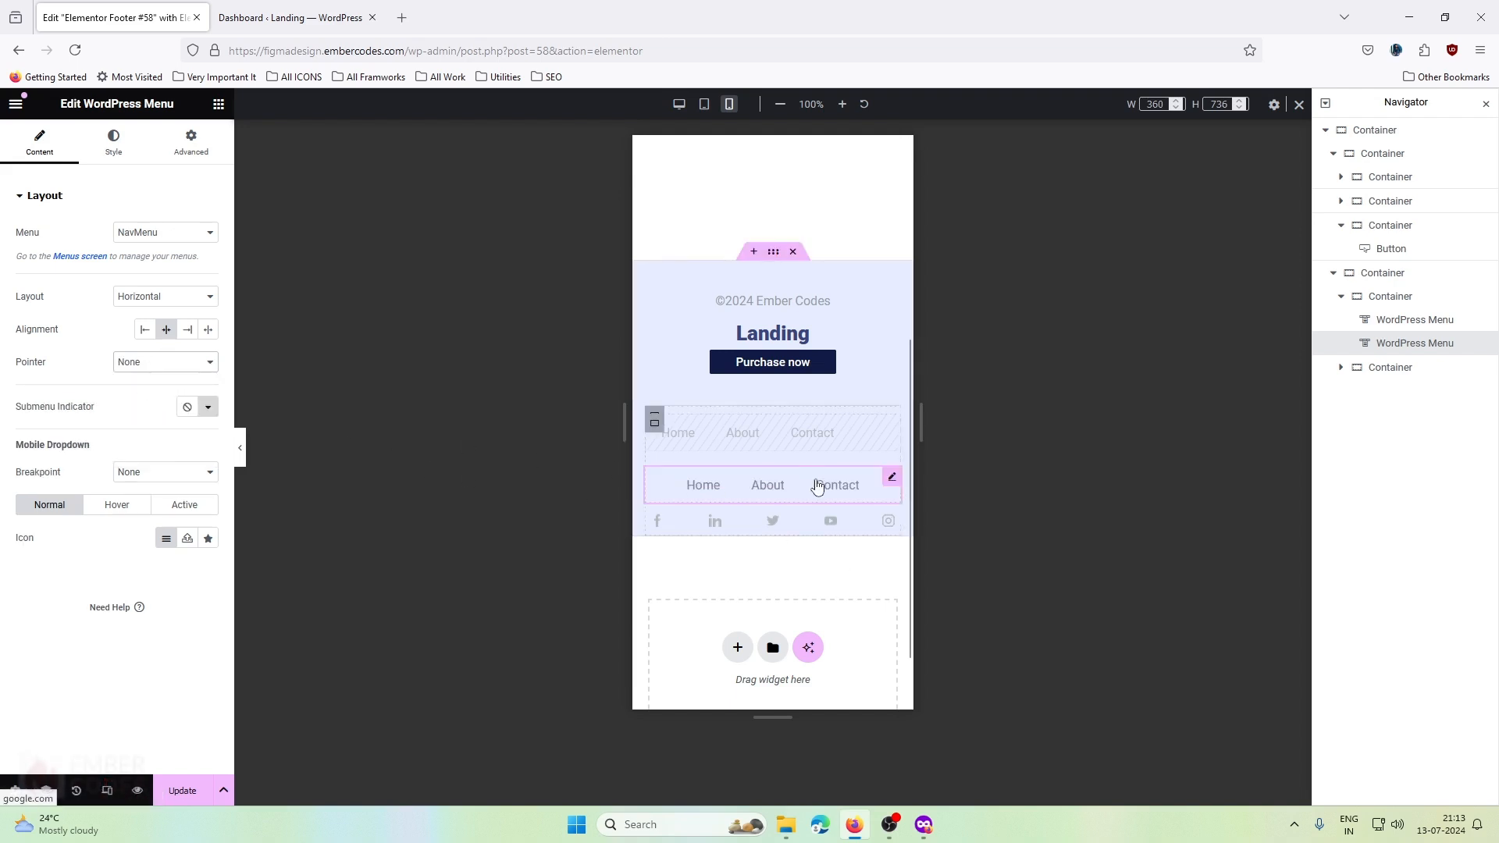
{"action": "left_click", "coordinate": [184, 787]}
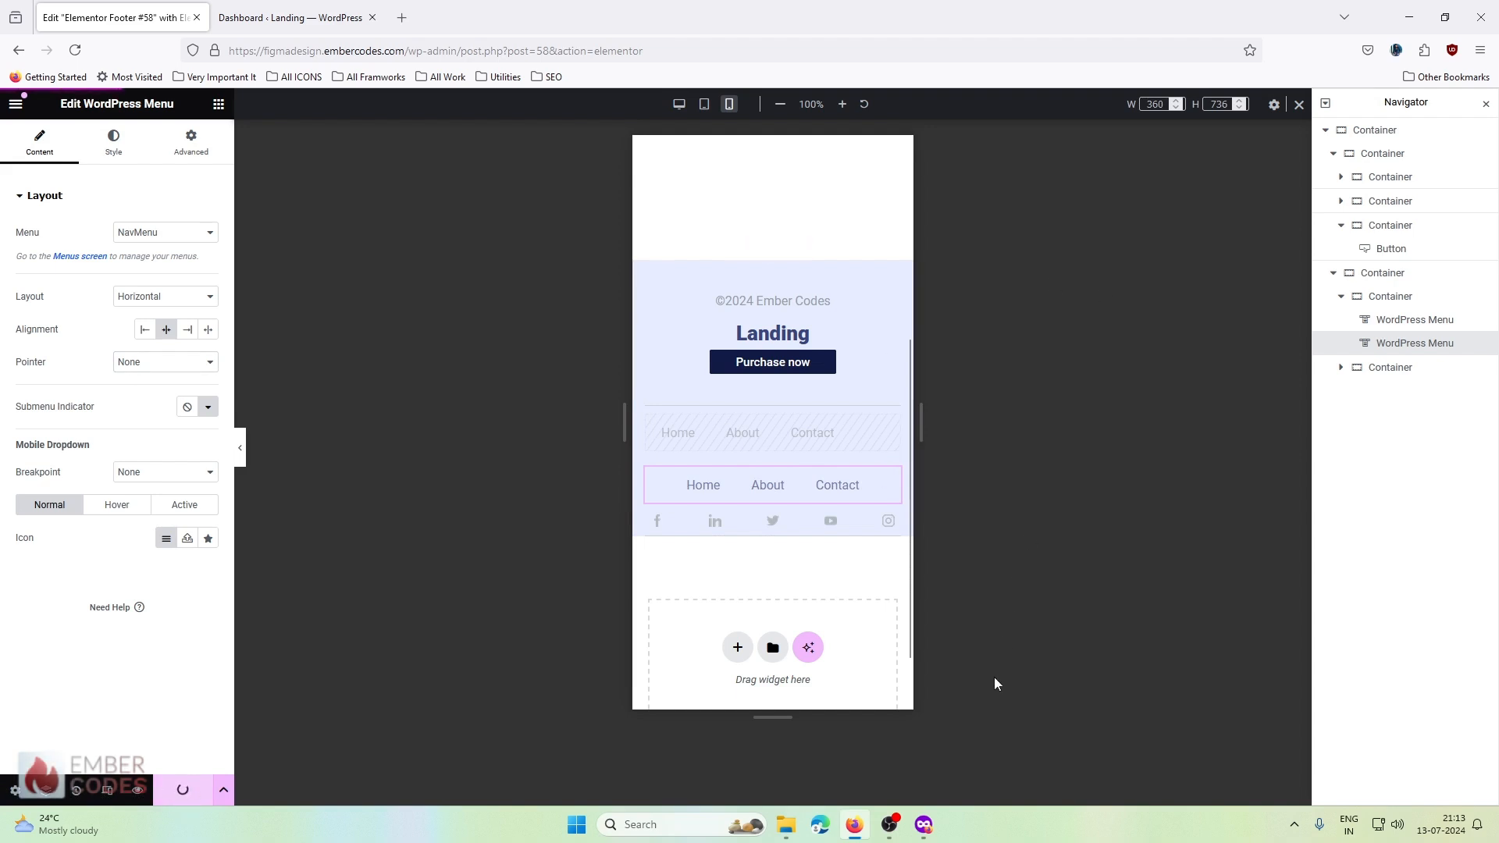
- Reload the live page in the private window and examine it at iPhone 5/SE size from the footer up to the header
{"action": "left_click", "coordinate": [924, 825]}
{"action": "left_click", "coordinate": [75, 49]}
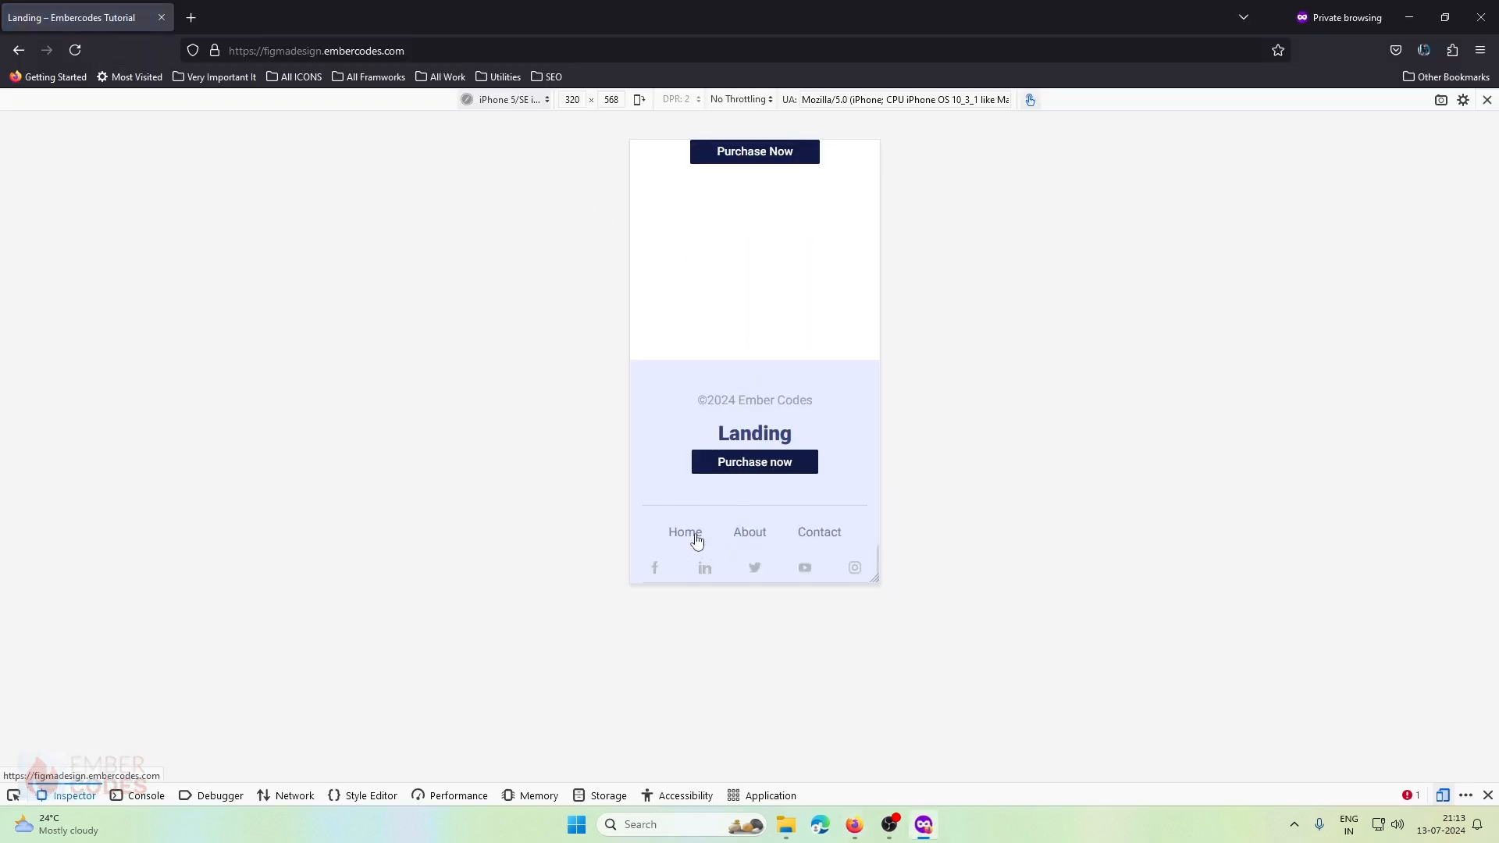
{"action": "scroll", "coordinate": [859, 526], "scroll_direction": "up", "scroll_amount": 3}
{"action": "scroll", "coordinate": [863, 533], "scroll_direction": "up", "scroll_amount": 10}
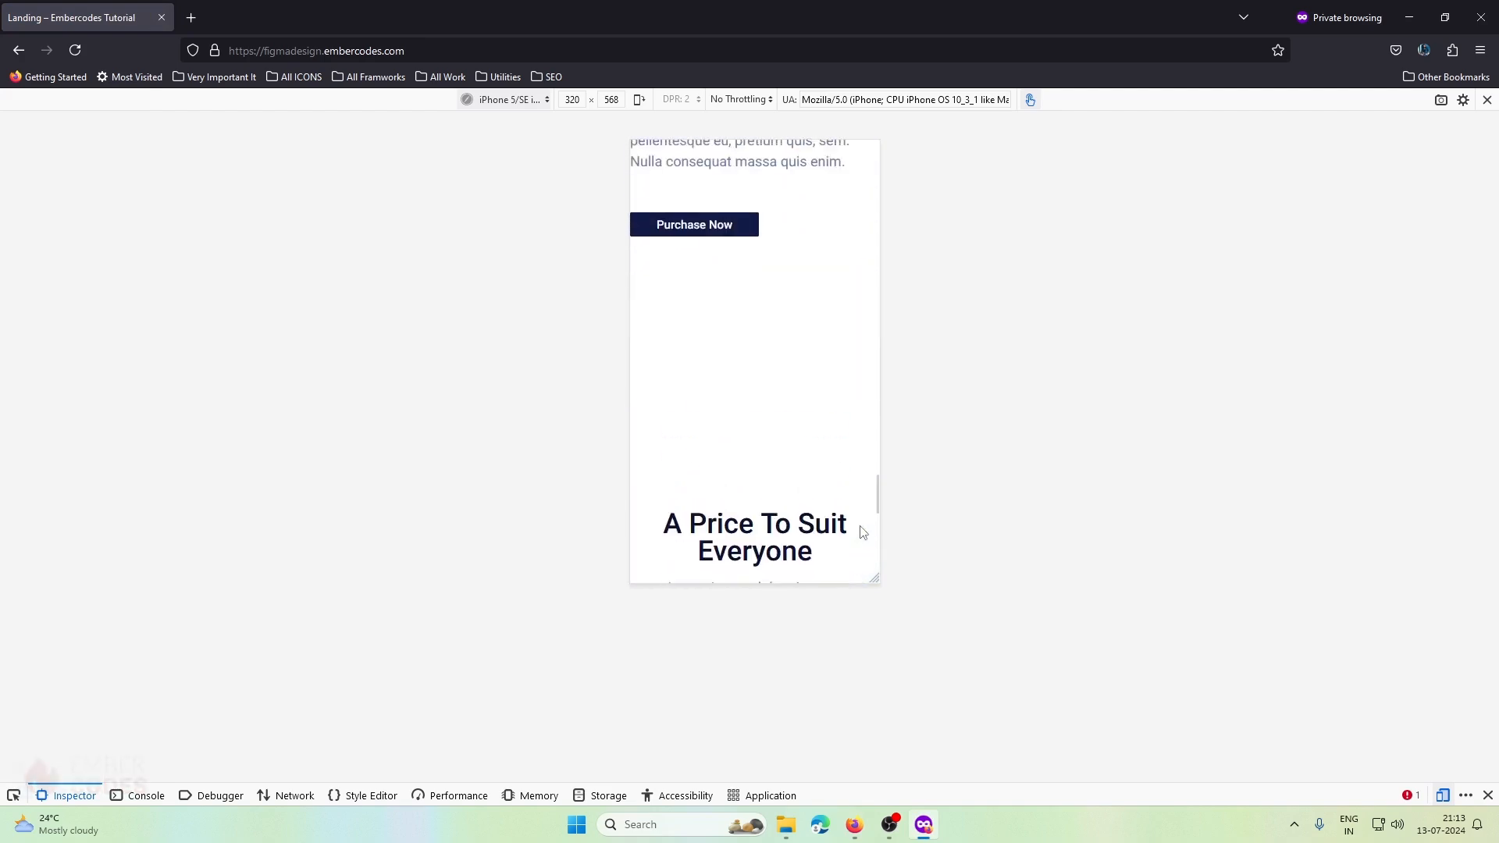
{"action": "scroll", "coordinate": [859, 379], "scroll_direction": "up", "scroll_amount": 5}
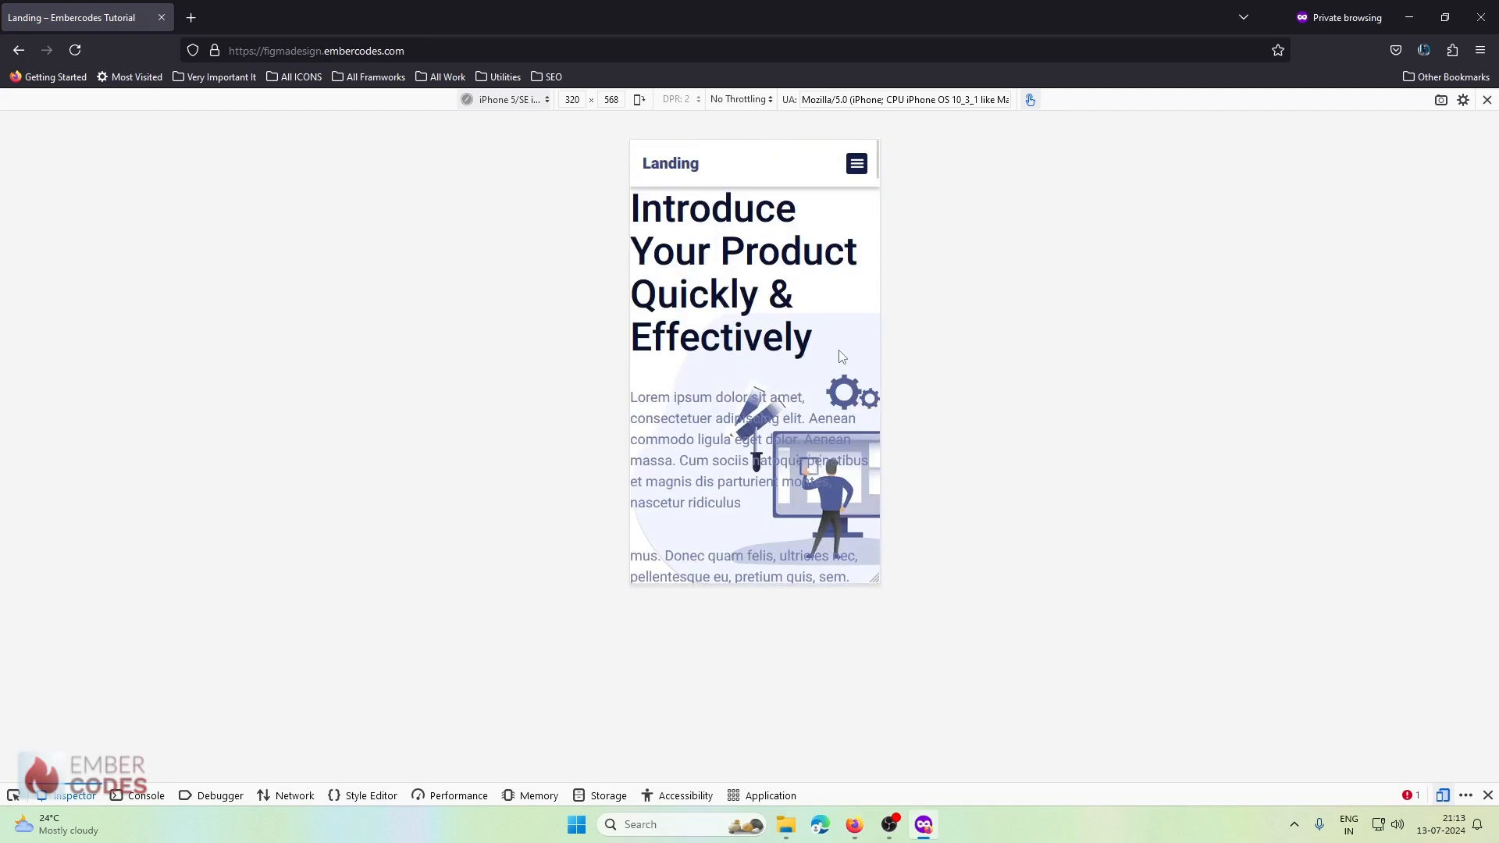
- Finish looking over the live page at iPhone 5/SE size, switch to the WordPress dashboard and open the Home page in Elementor
{"action": "scroll", "coordinate": [780, 226], "scroll_direction": "down", "scroll_amount": 15}
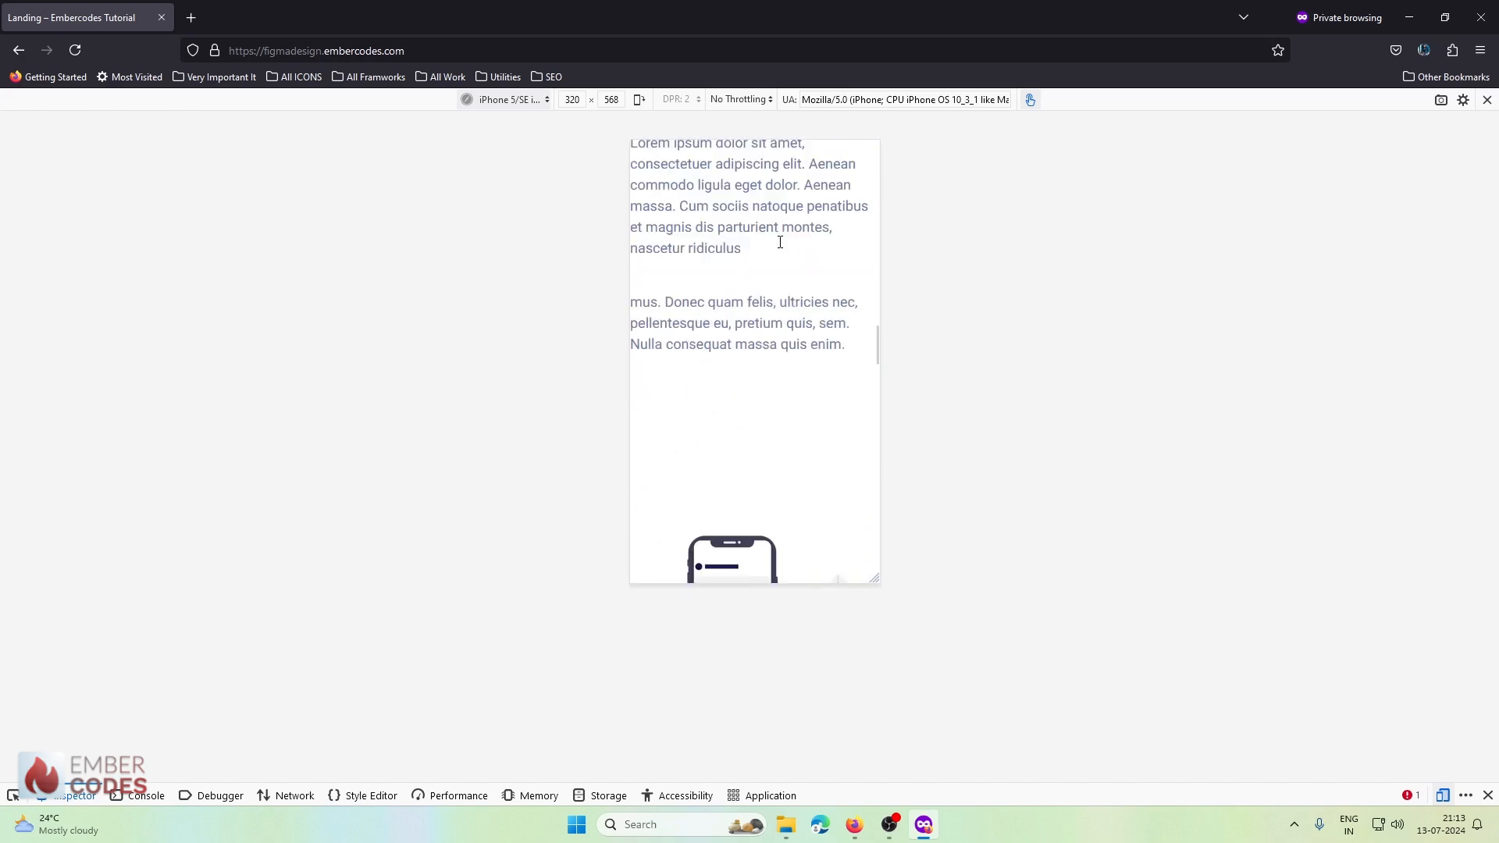
{"action": "scroll", "coordinate": [781, 264], "scroll_direction": "down", "scroll_amount": 2}
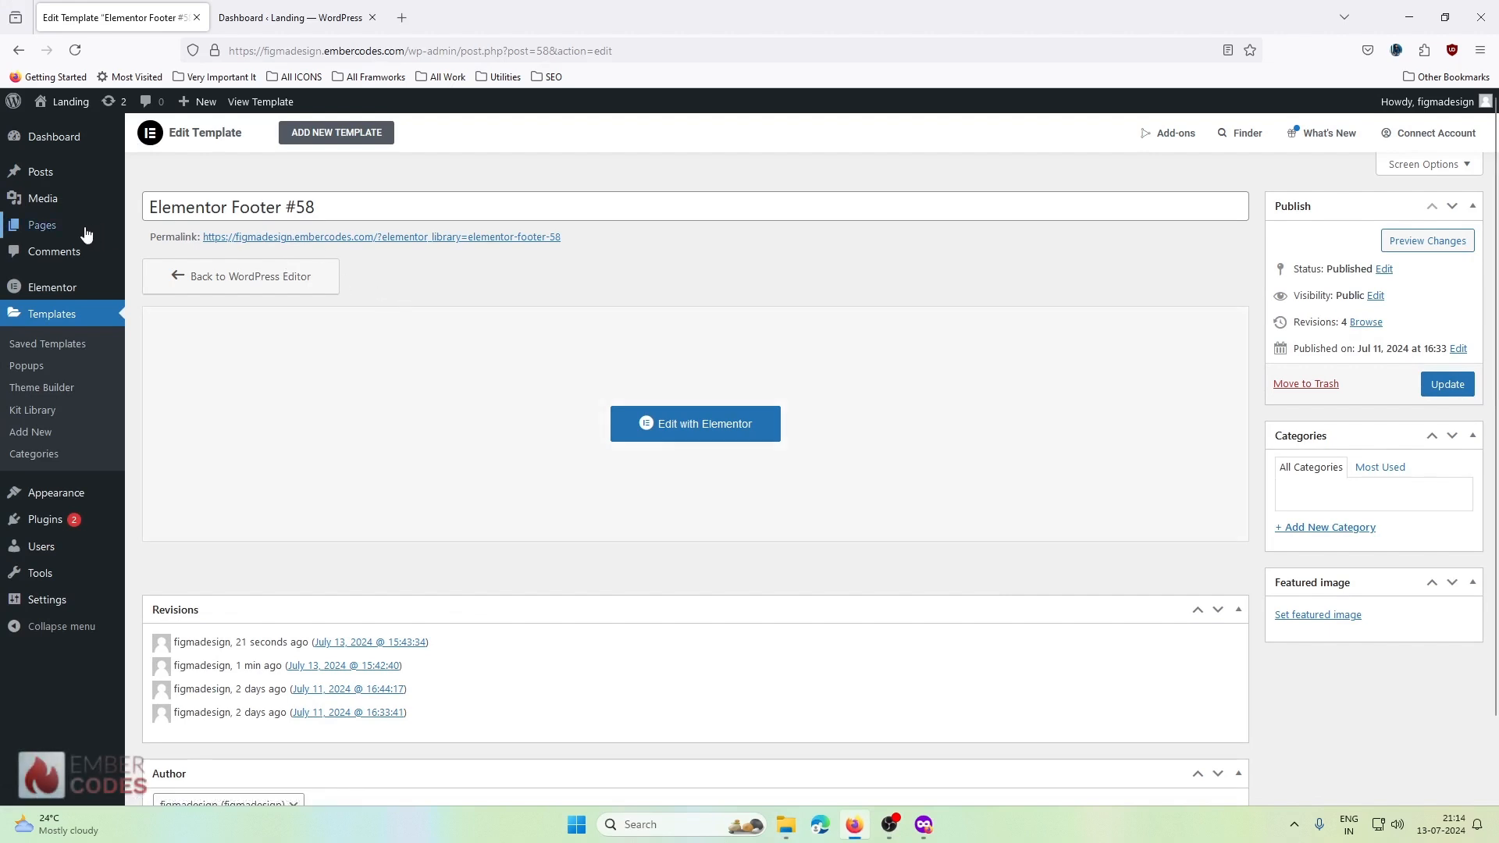
{"action": "mouse_move", "coordinate": [41, 234]}
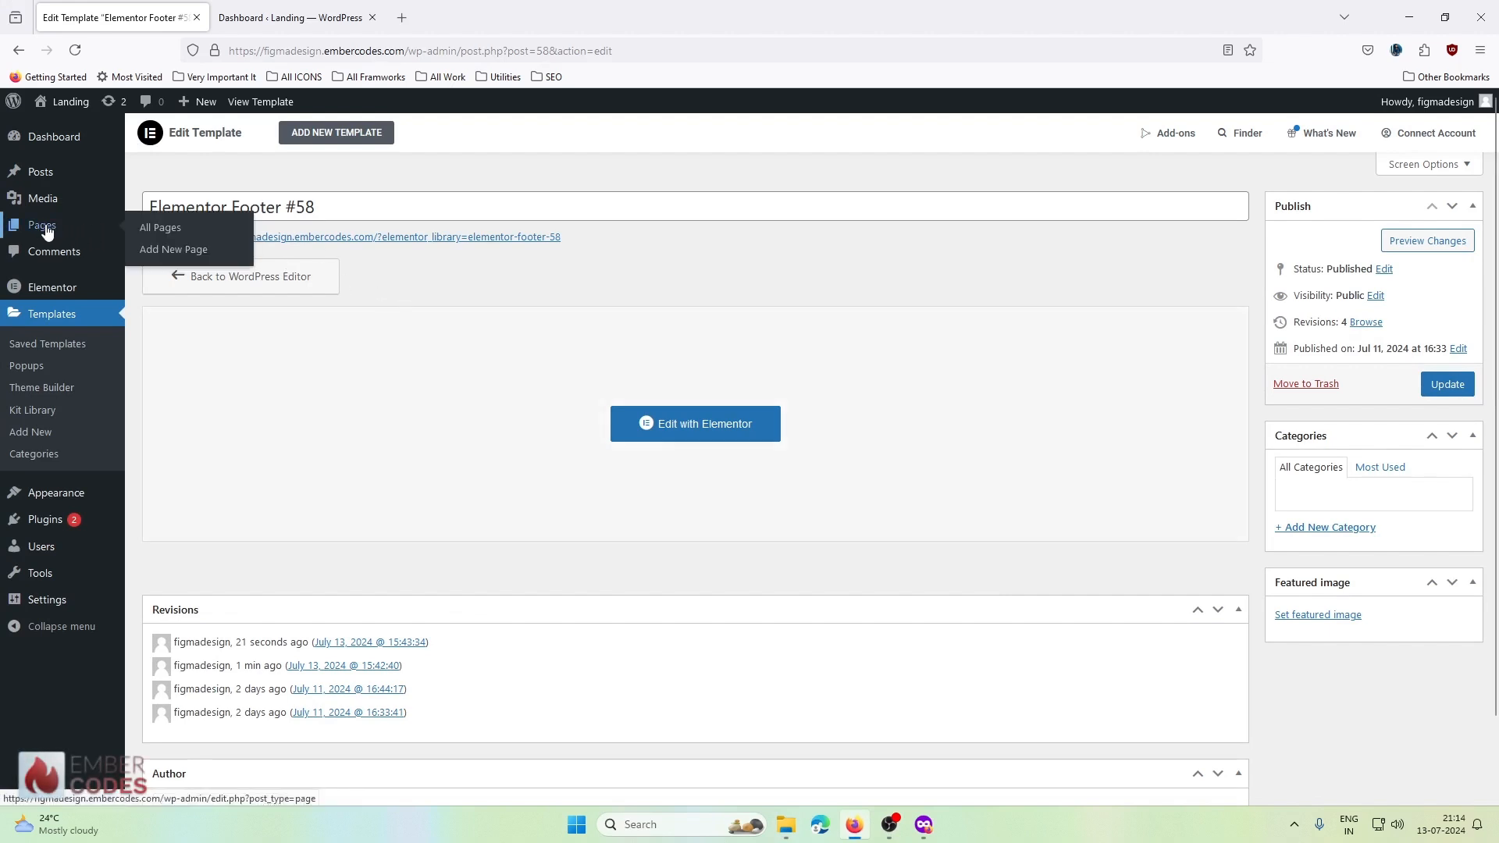
{"action": "left_click", "coordinate": [179, 230]}
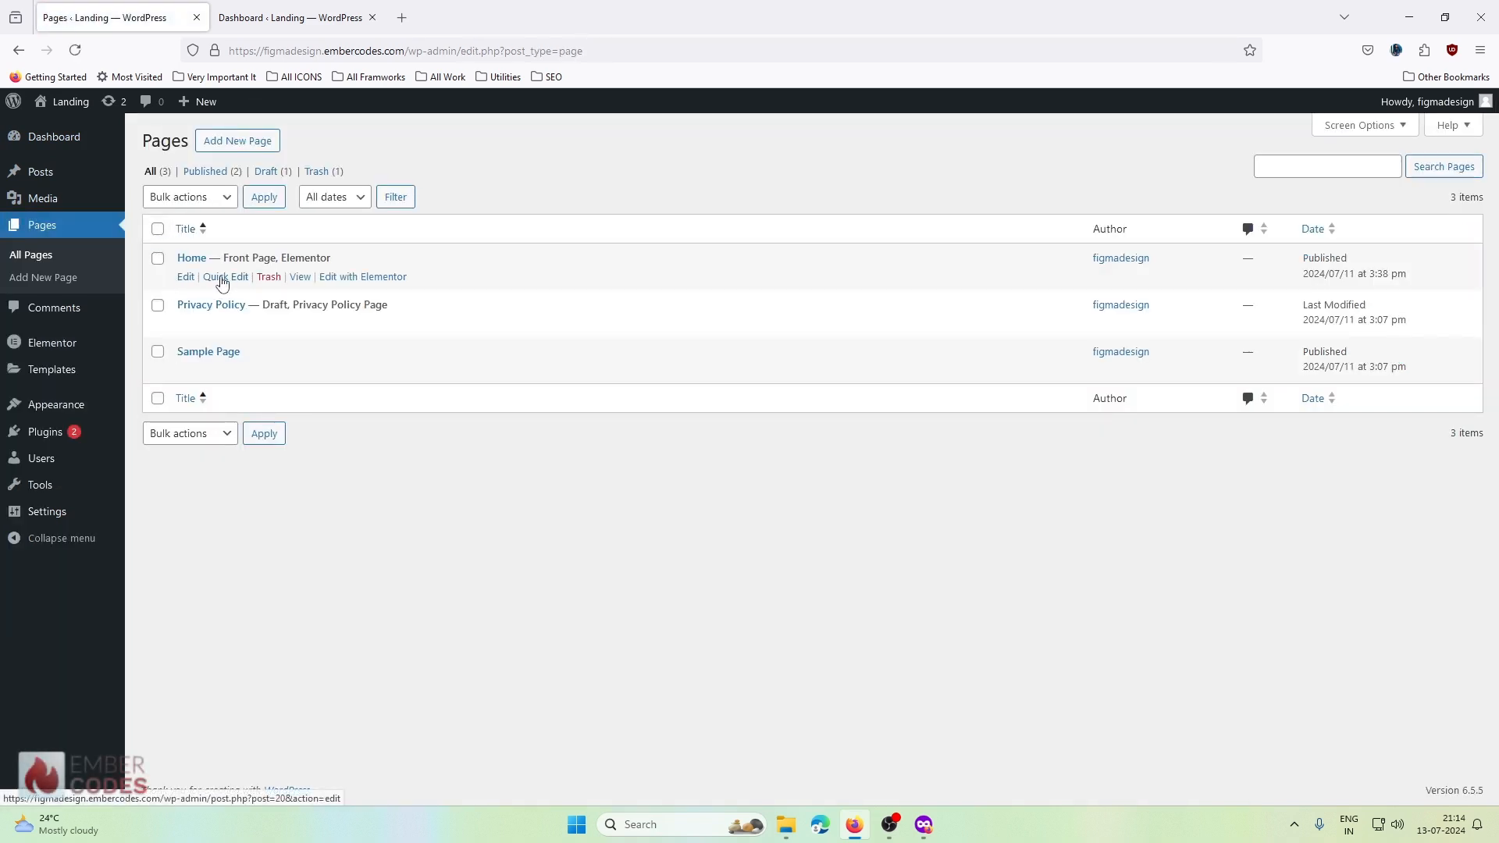
{"action": "left_click", "coordinate": [359, 278]}
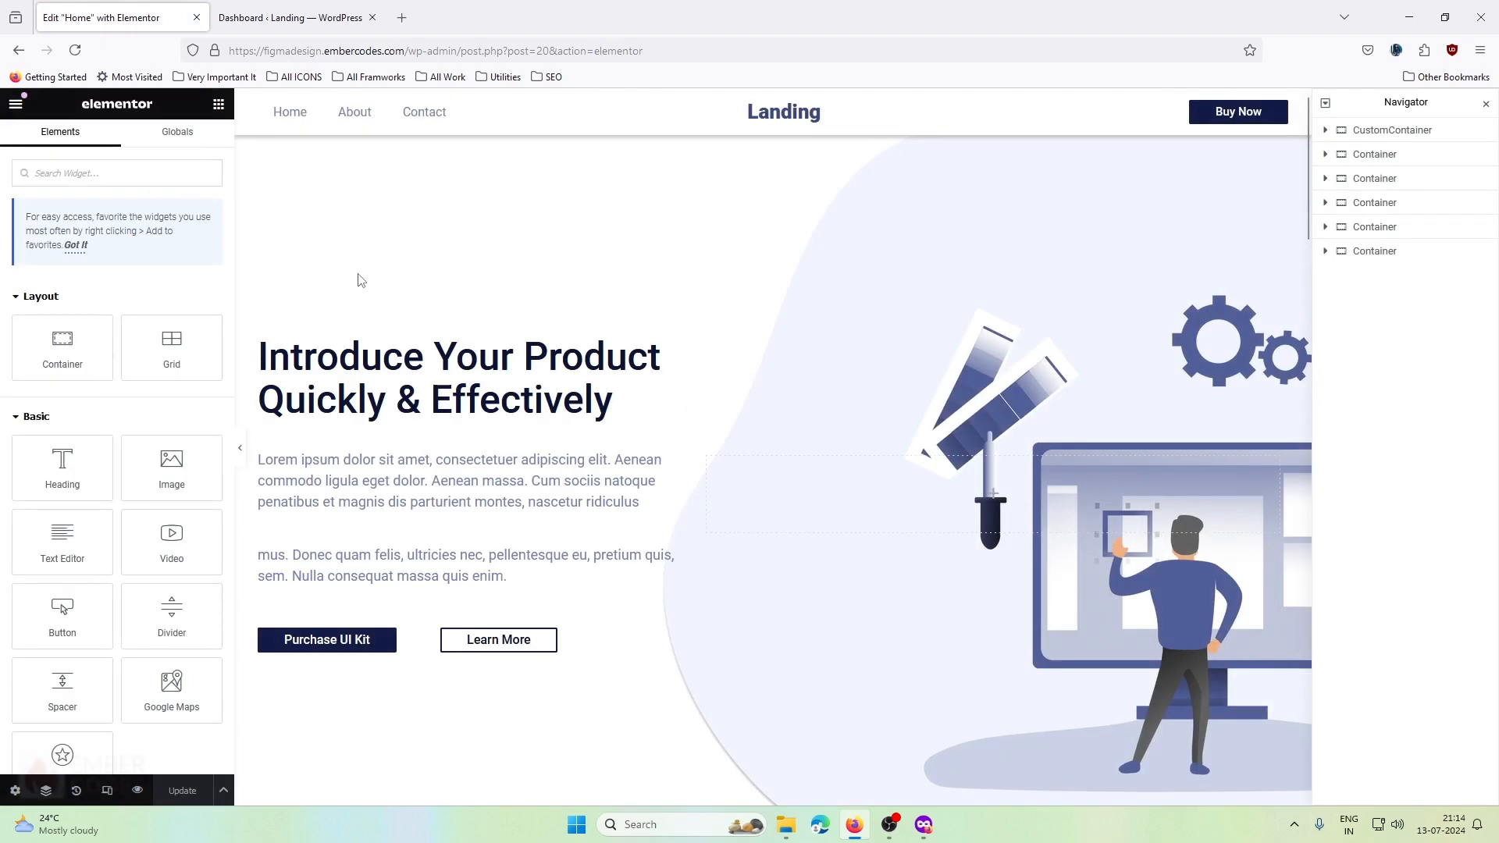
- Look over the Home page's hero and the sections below it in the desktop view
{"action": "scroll", "coordinate": [698, 271], "scroll_direction": "down", "scroll_amount": 4}
{"action": "scroll", "coordinate": [698, 270], "scroll_direction": "up", "scroll_amount": 4}
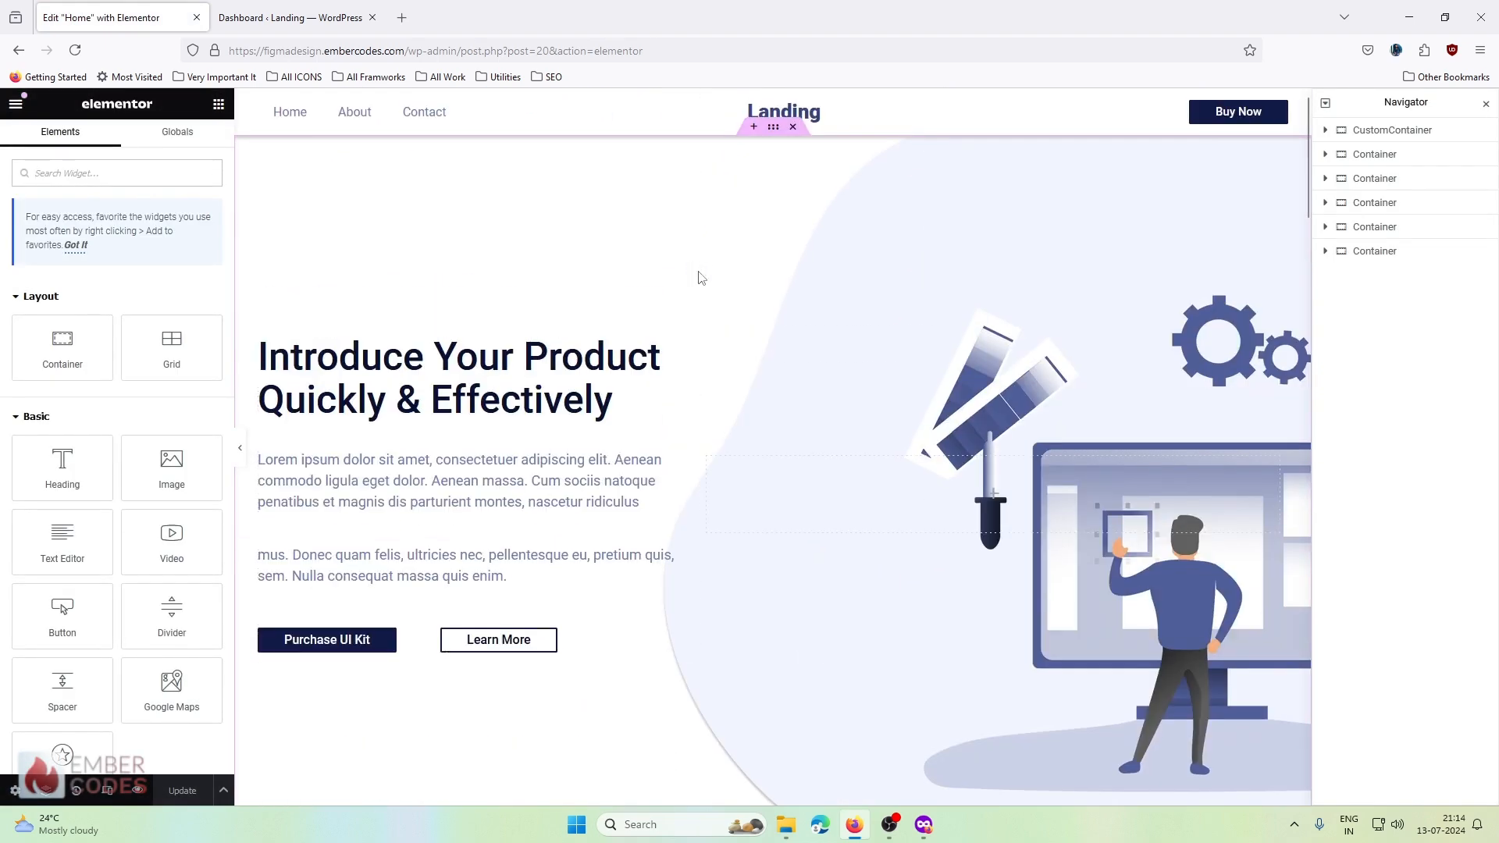
{"action": "scroll", "coordinate": [698, 278], "scroll_direction": "down", "scroll_amount": 10}
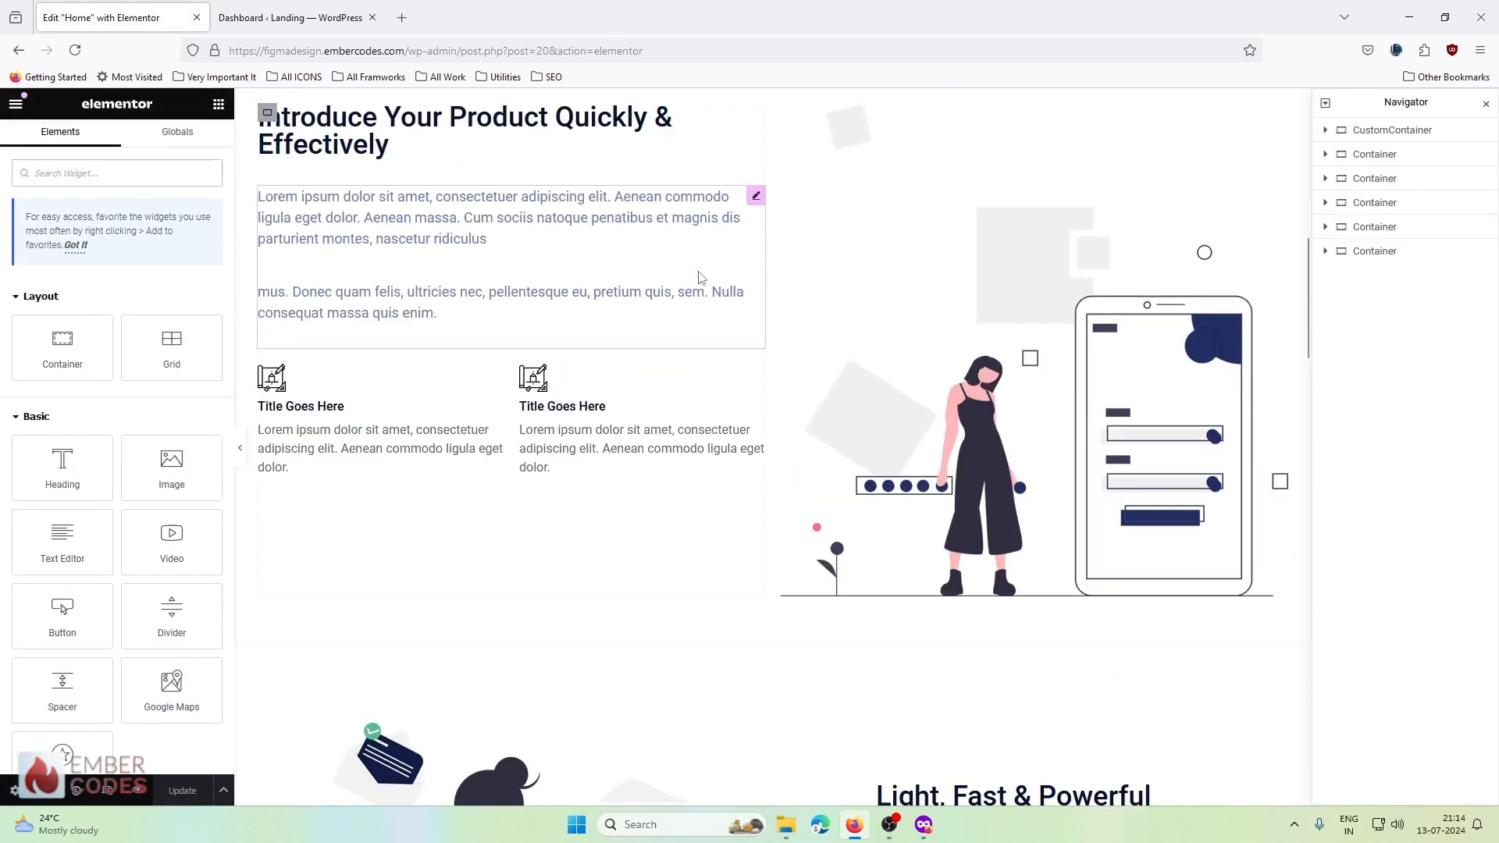
{"action": "scroll", "coordinate": [698, 278], "scroll_direction": "up", "scroll_amount": 10}
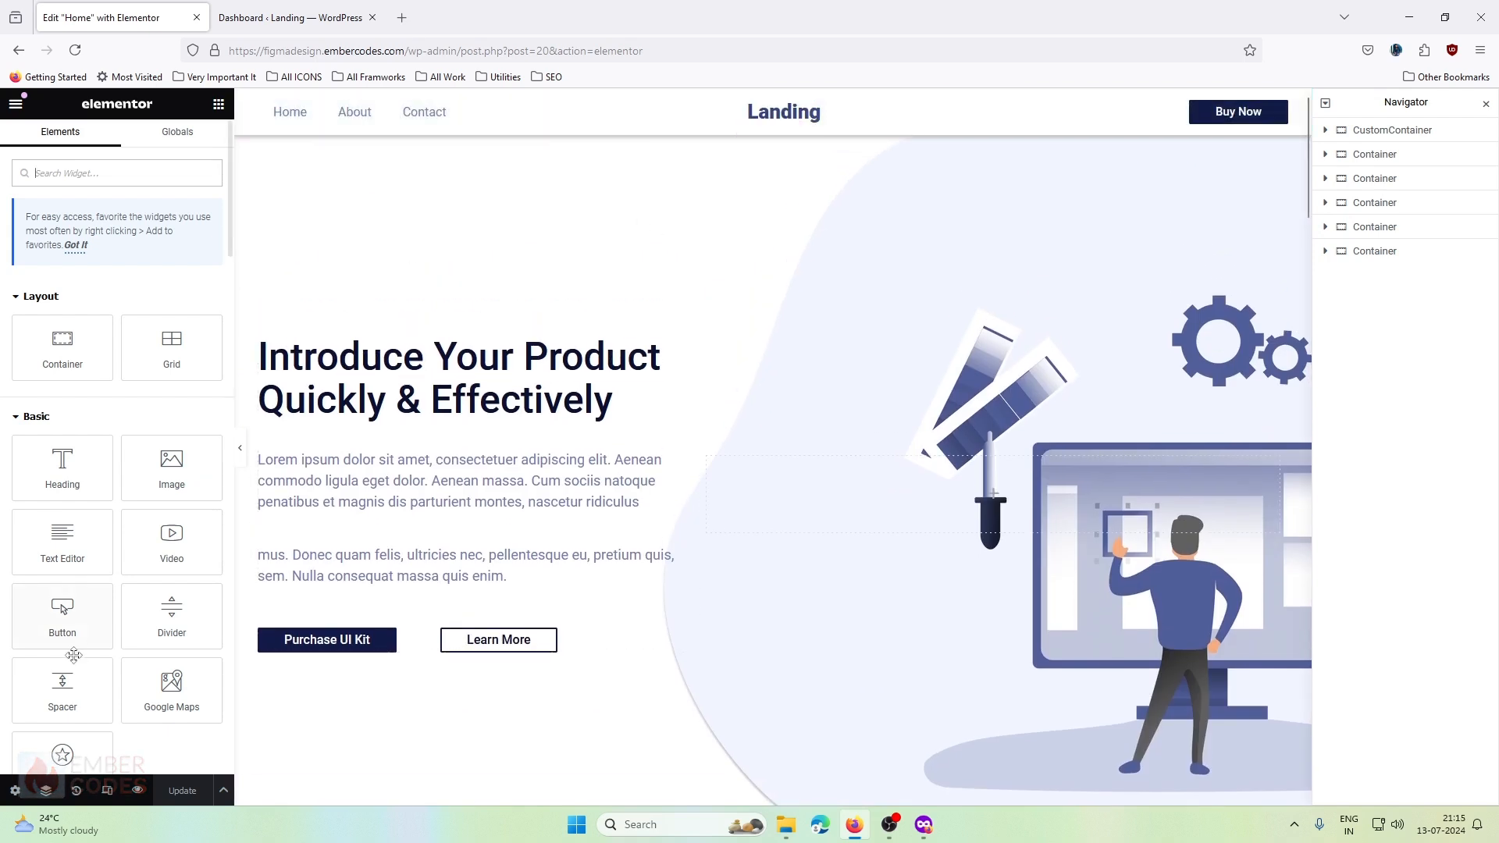
- Examine the hero section in responsive mode at tablet widths of 768 and 1024 px and at mobile size
{"action": "left_click", "coordinate": [105, 794]}
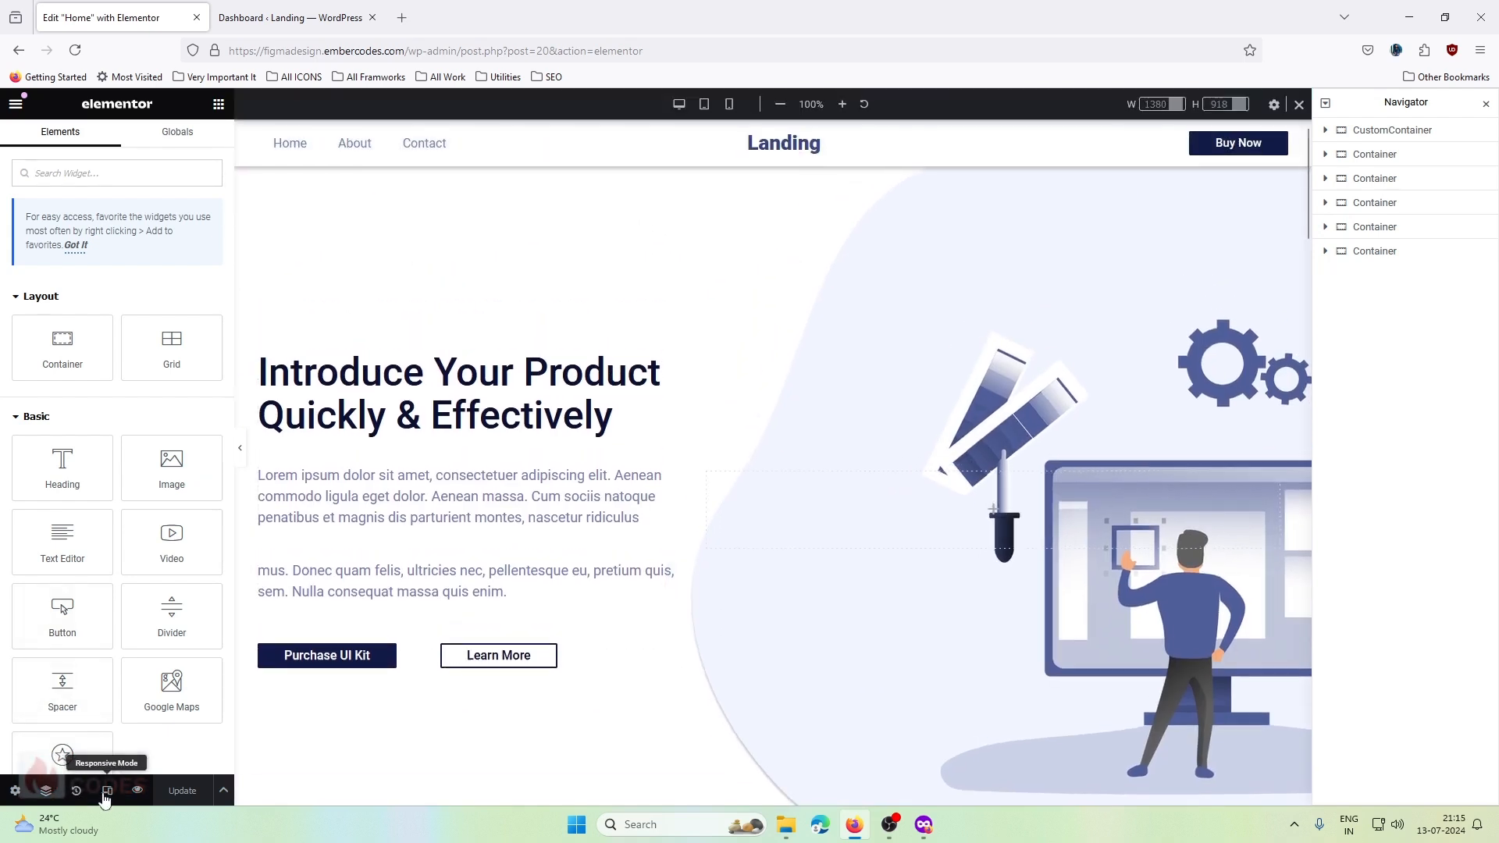
{"action": "left_click", "coordinate": [705, 104]}
{"action": "scroll", "coordinate": [686, 334], "scroll_direction": "down", "scroll_amount": 4}
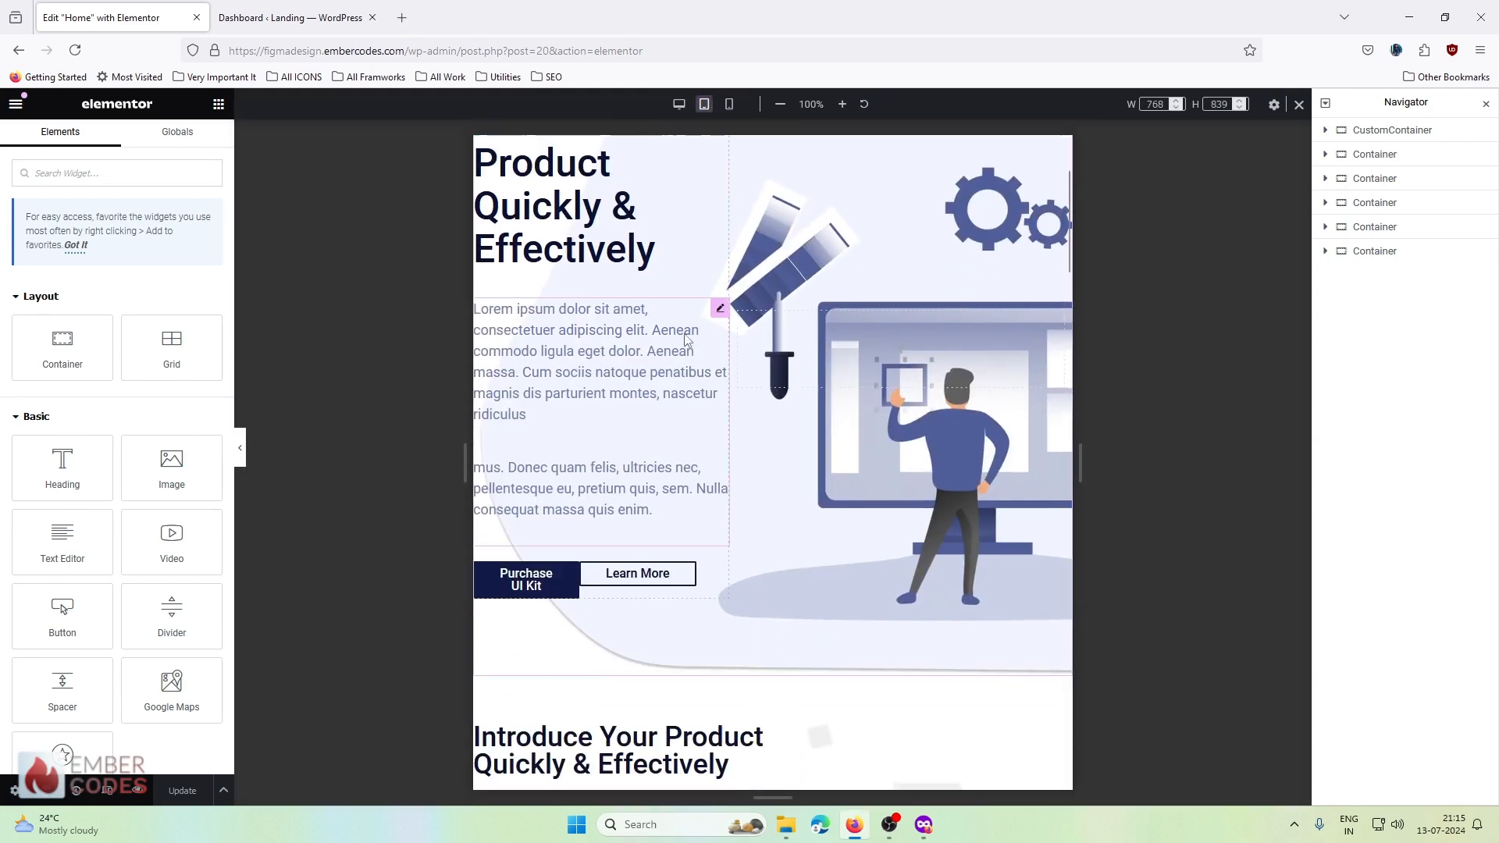
{"action": "scroll", "coordinate": [686, 334], "scroll_direction": "up", "scroll_amount": 4}
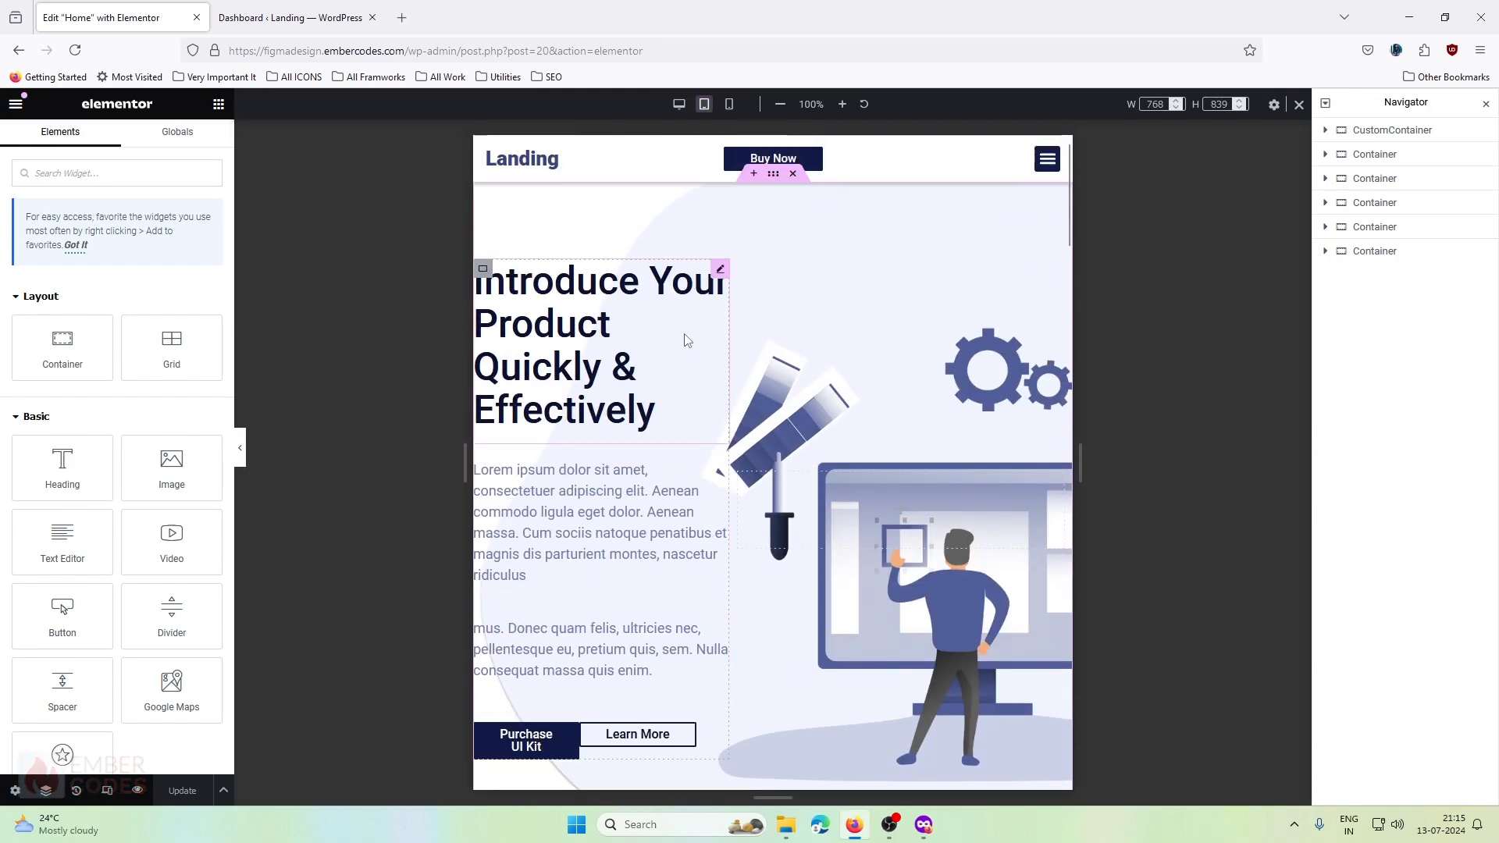
{"action": "left_click_drag", "start_coordinate": [1079, 460], "coordinate": [1400, 461]}
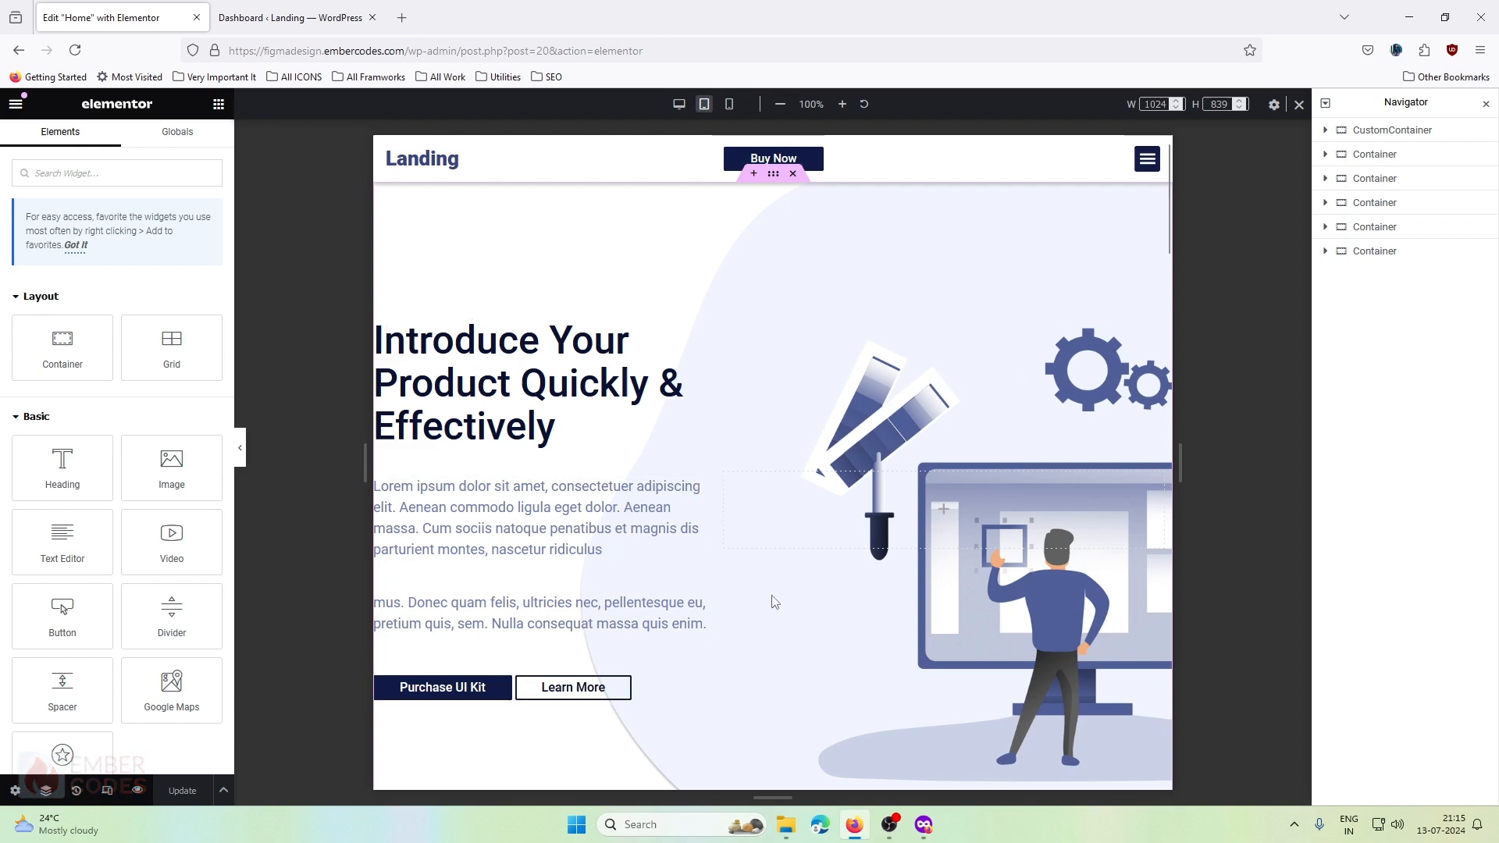
{"action": "left_click_drag", "start_coordinate": [1179, 473], "coordinate": [822, 464]}
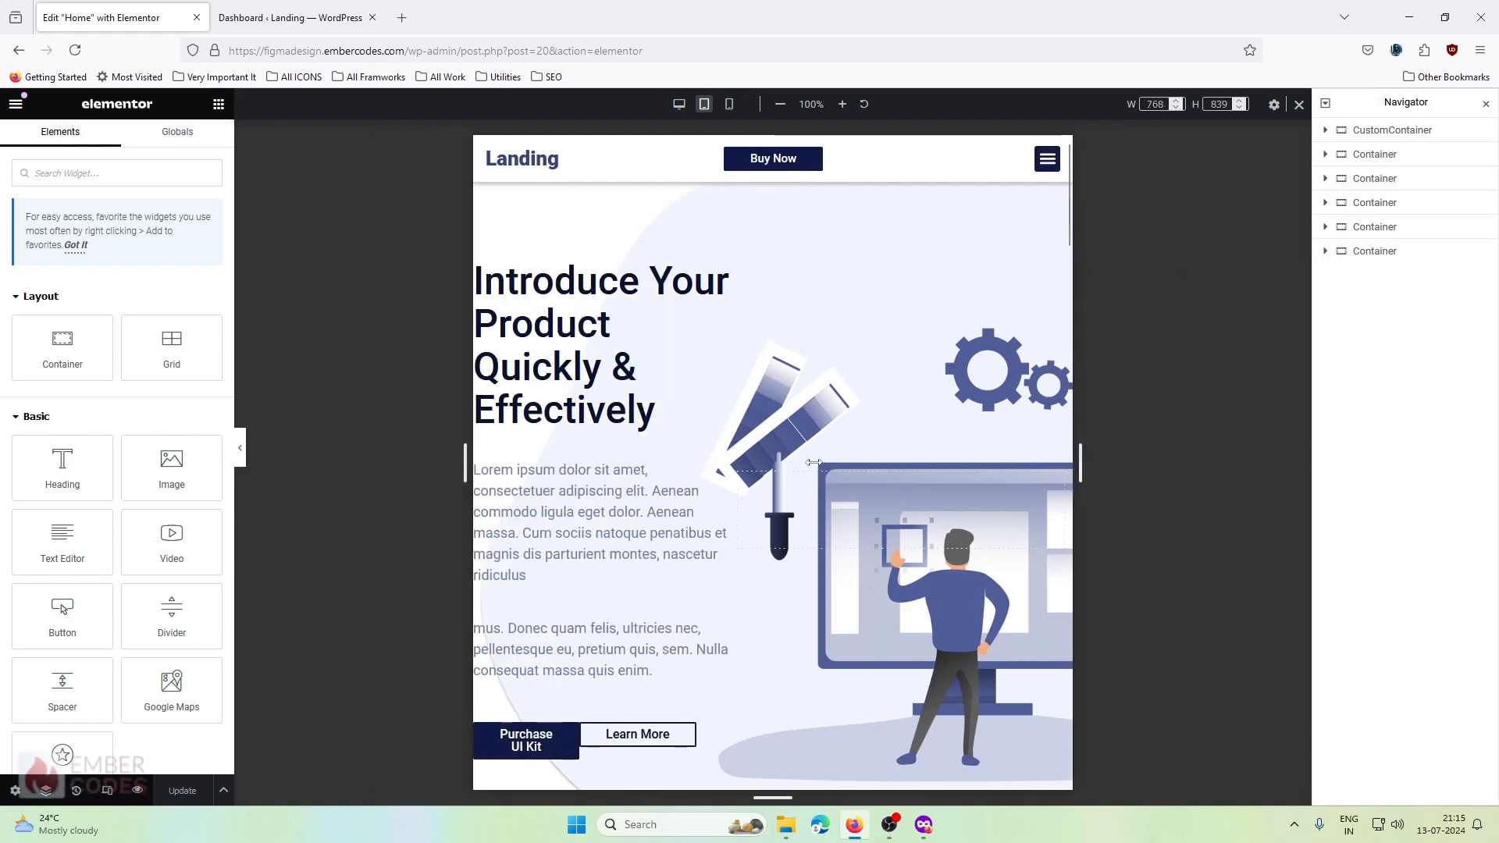
{"action": "left_click", "coordinate": [729, 104]}
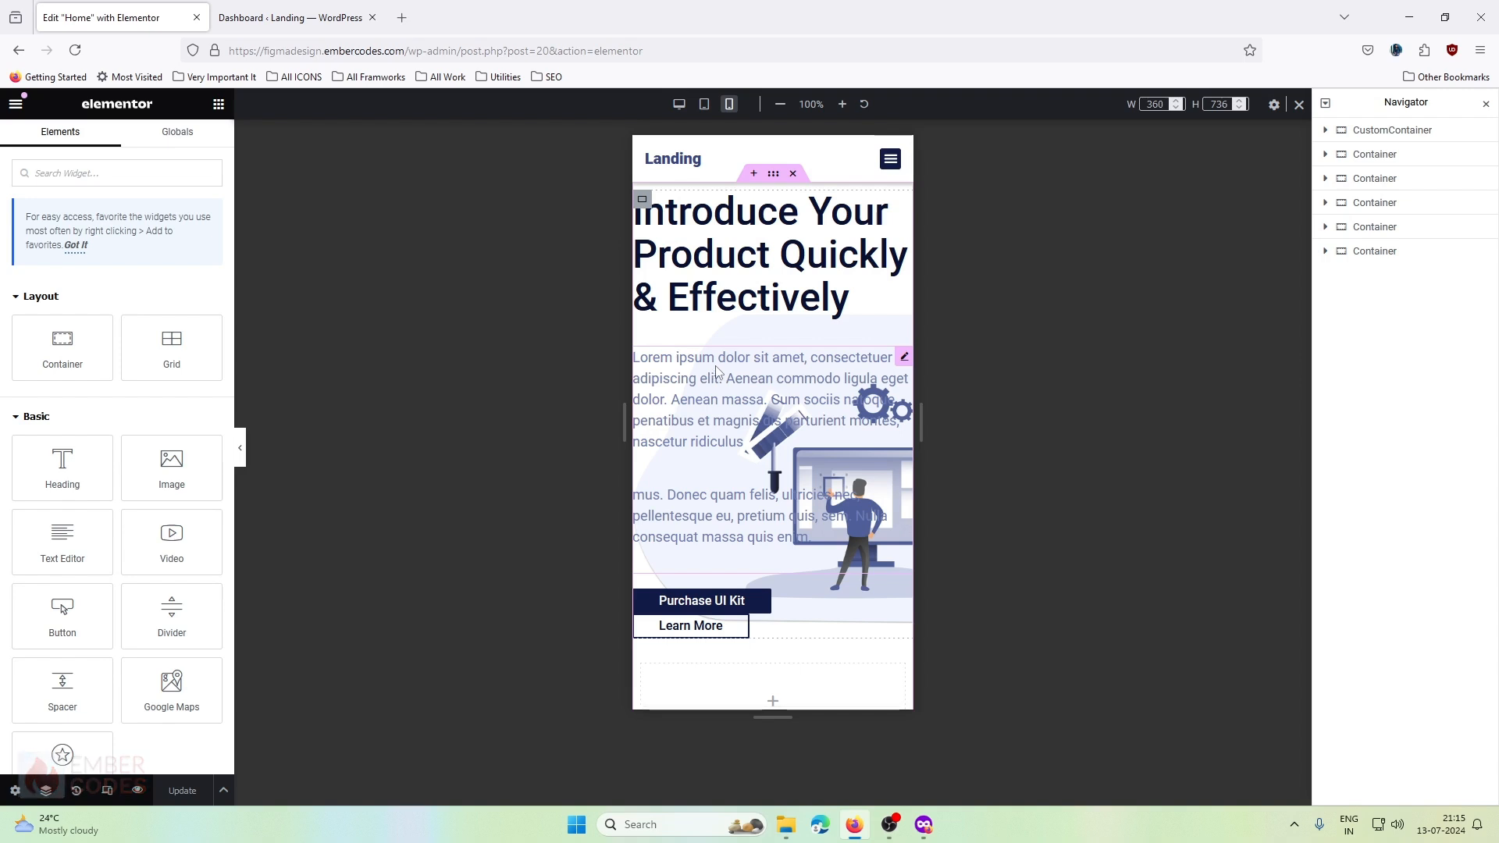
- Return to the desktop view and place an Image widget with the hero illustration from the media library in the empty hero container
{"action": "left_click", "coordinate": [678, 104]}
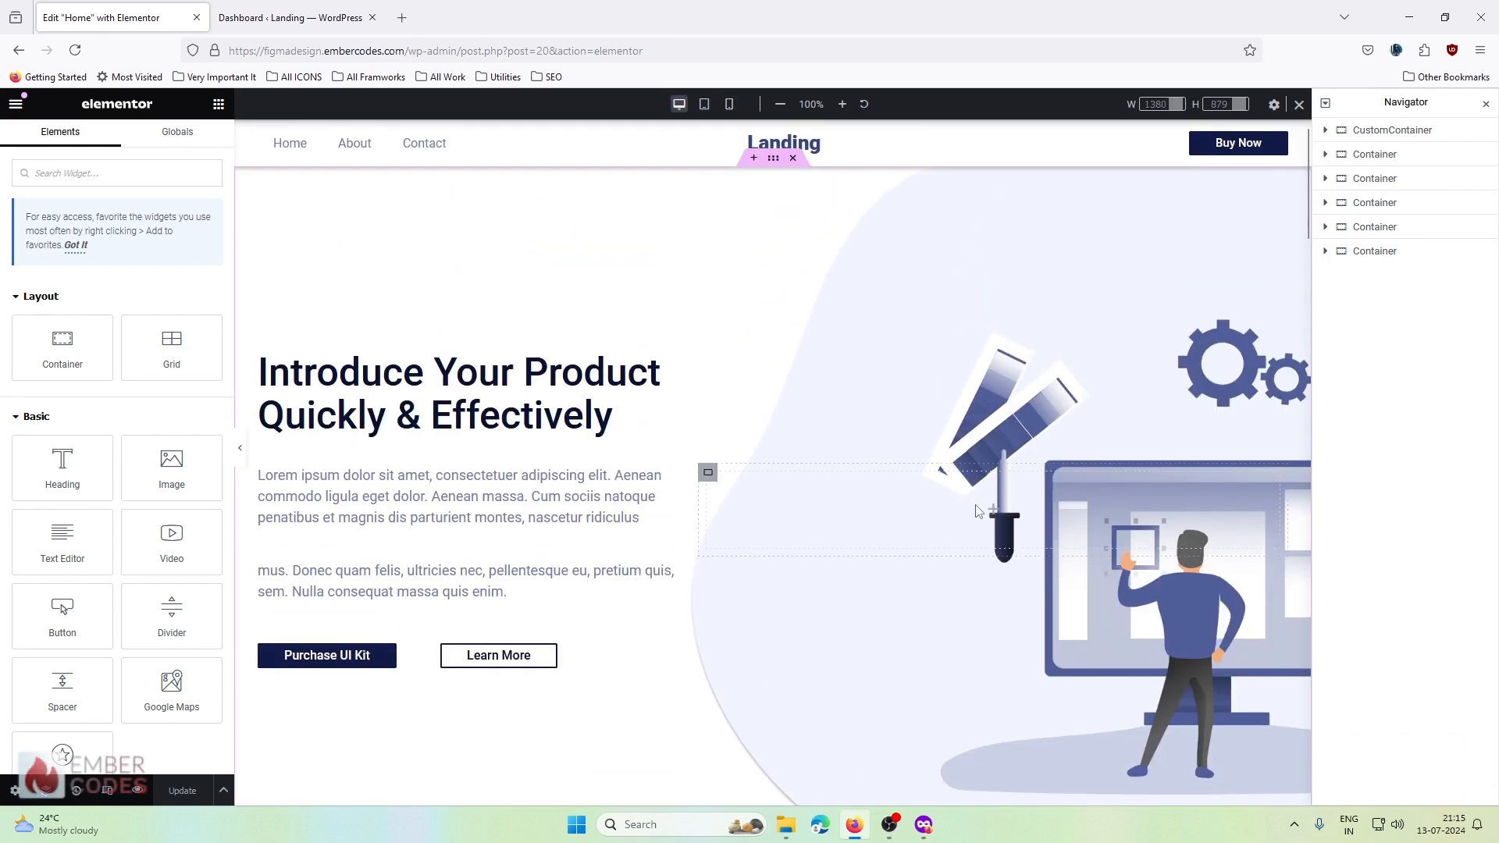
{"action": "left_click_drag", "start_coordinate": [172, 468], "coordinate": [1035, 514]}
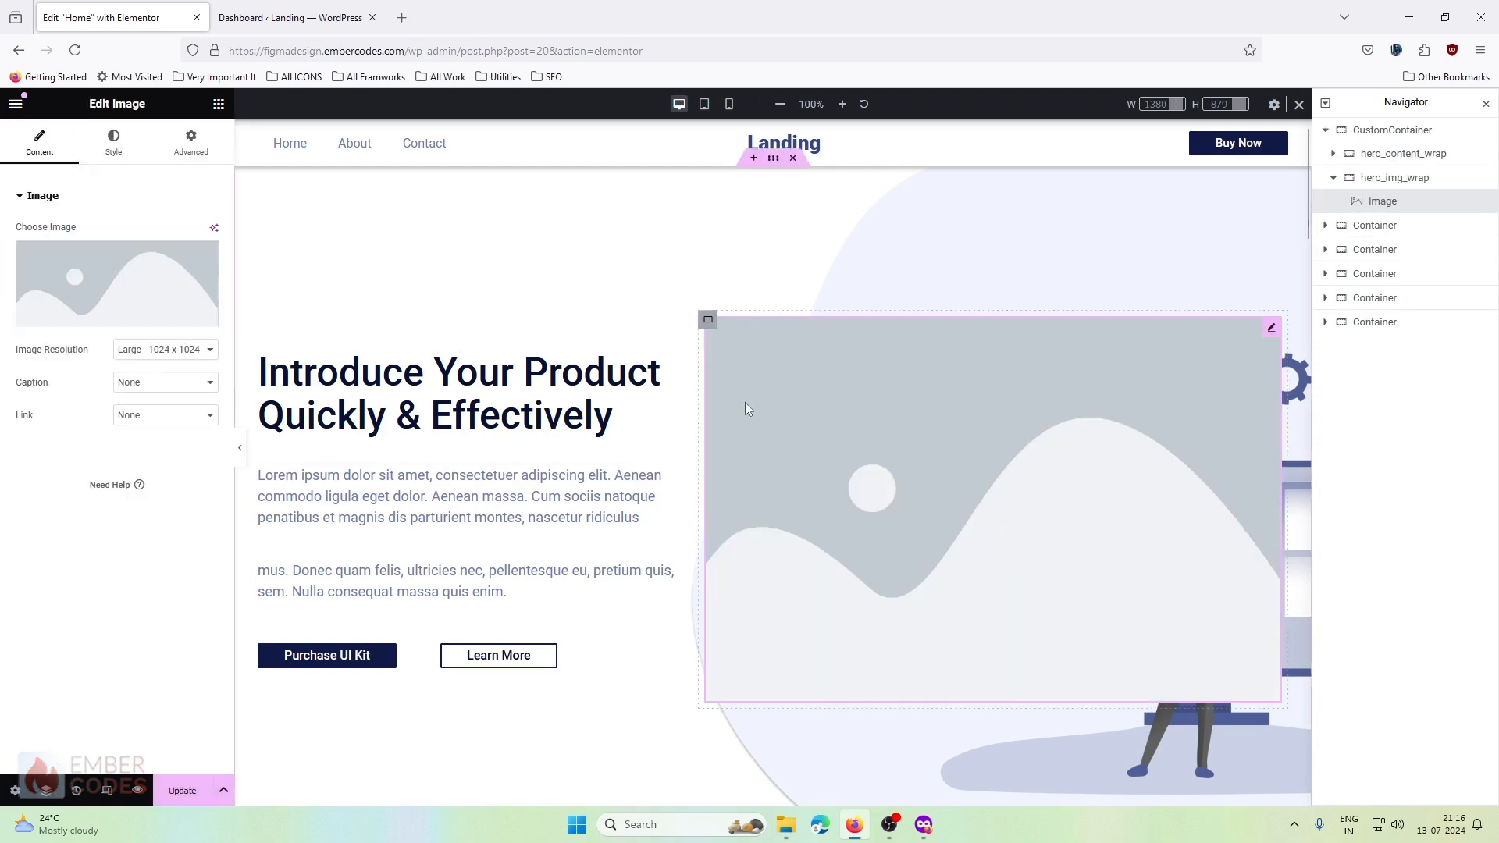
{"action": "left_click", "coordinate": [169, 280]}
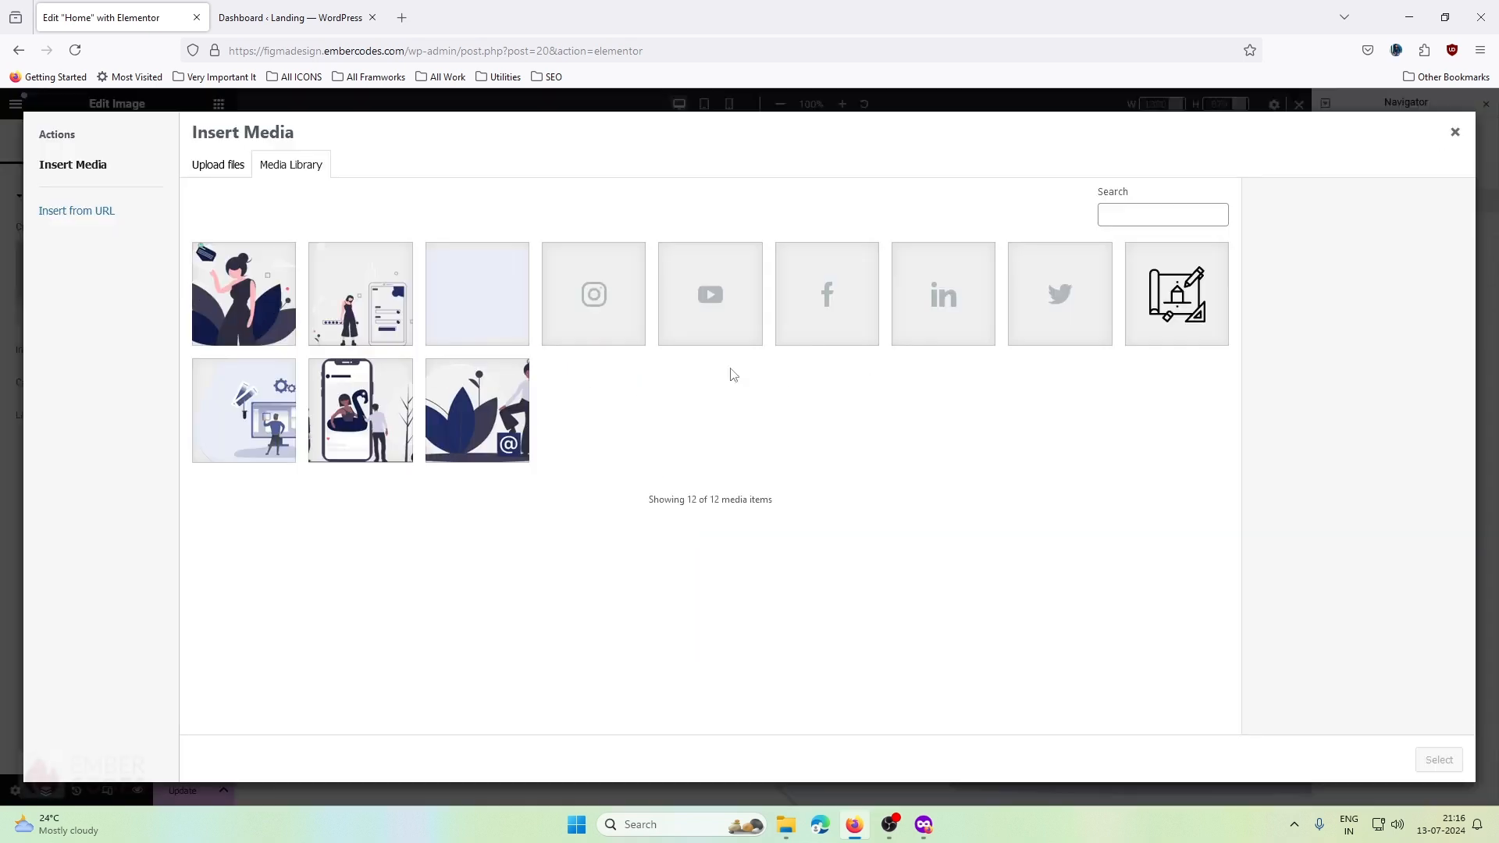
{"action": "left_click", "coordinate": [247, 391]}
{"action": "left_click", "coordinate": [1439, 760]}
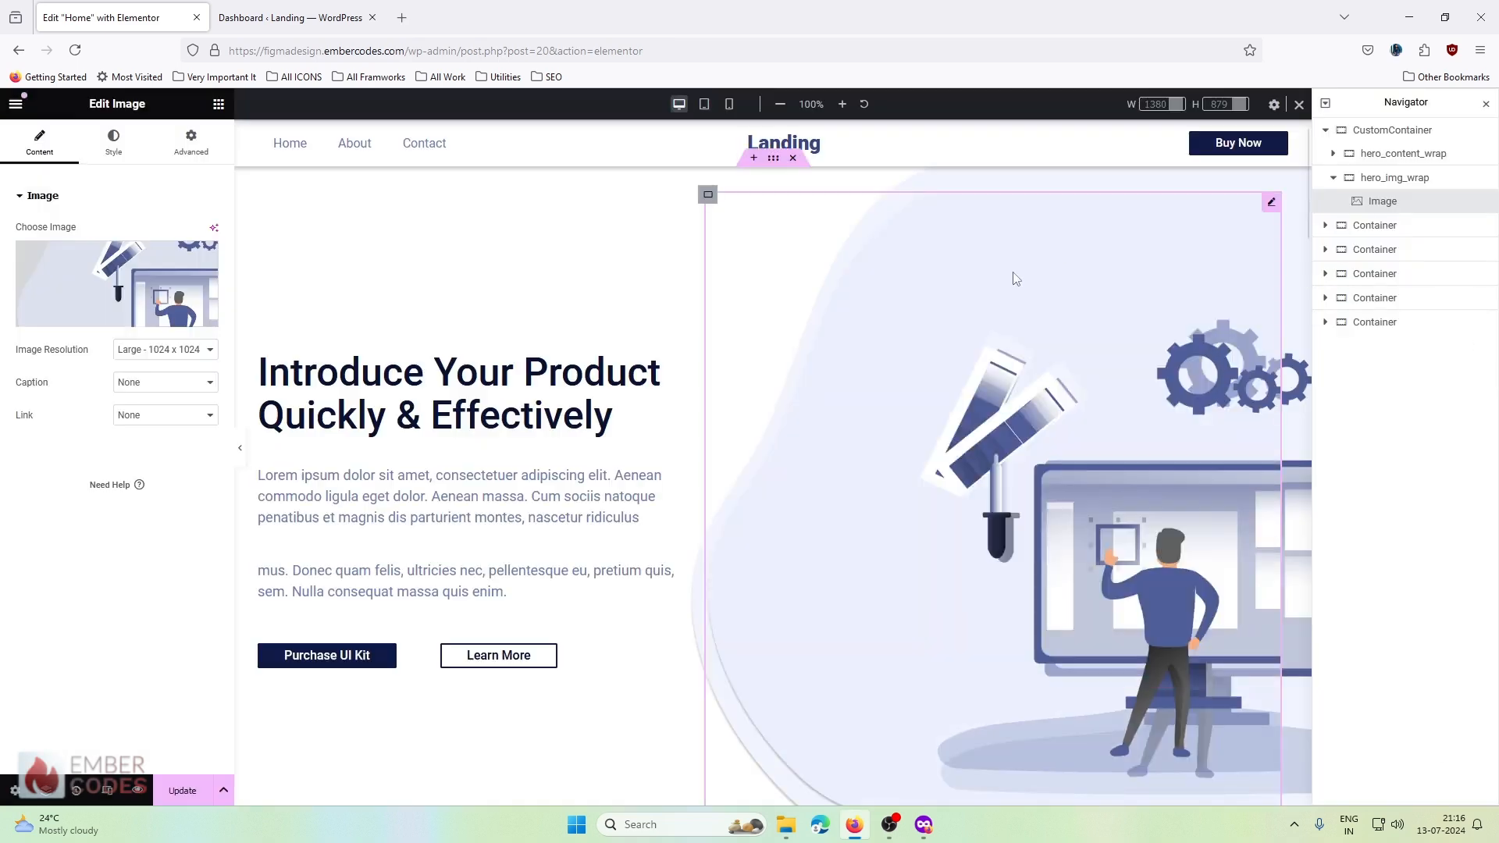
{"action": "scroll", "coordinate": [945, 325], "scroll_direction": "up", "scroll_amount": 2}
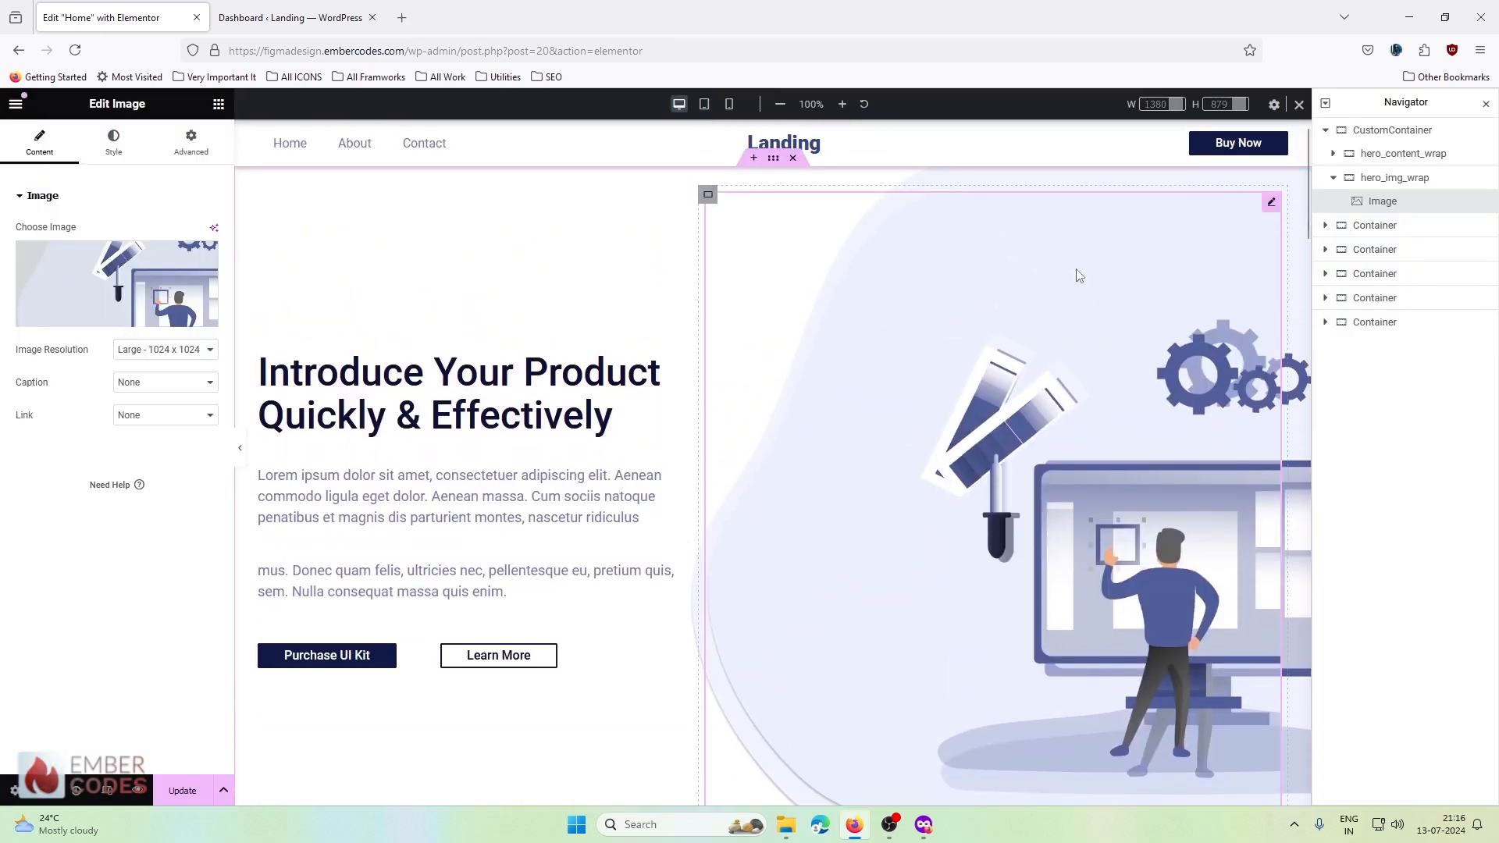
- Turn on Hide On Desktop for the hero_img_wrap container
{"action": "left_click", "coordinate": [1401, 179]}
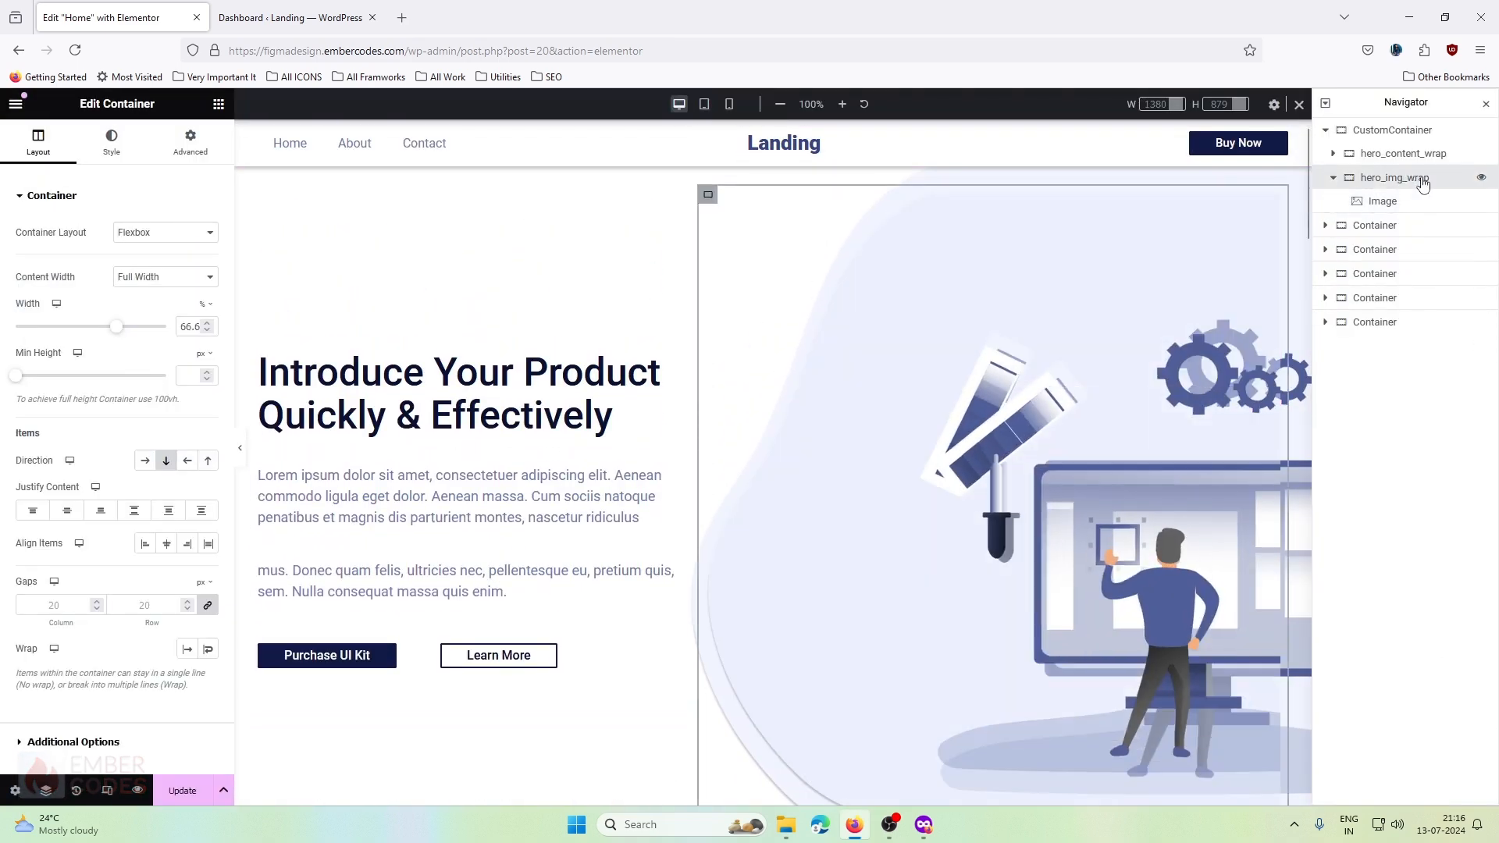
{"action": "left_click", "coordinate": [190, 144]}
{"action": "left_click", "coordinate": [65, 595]}
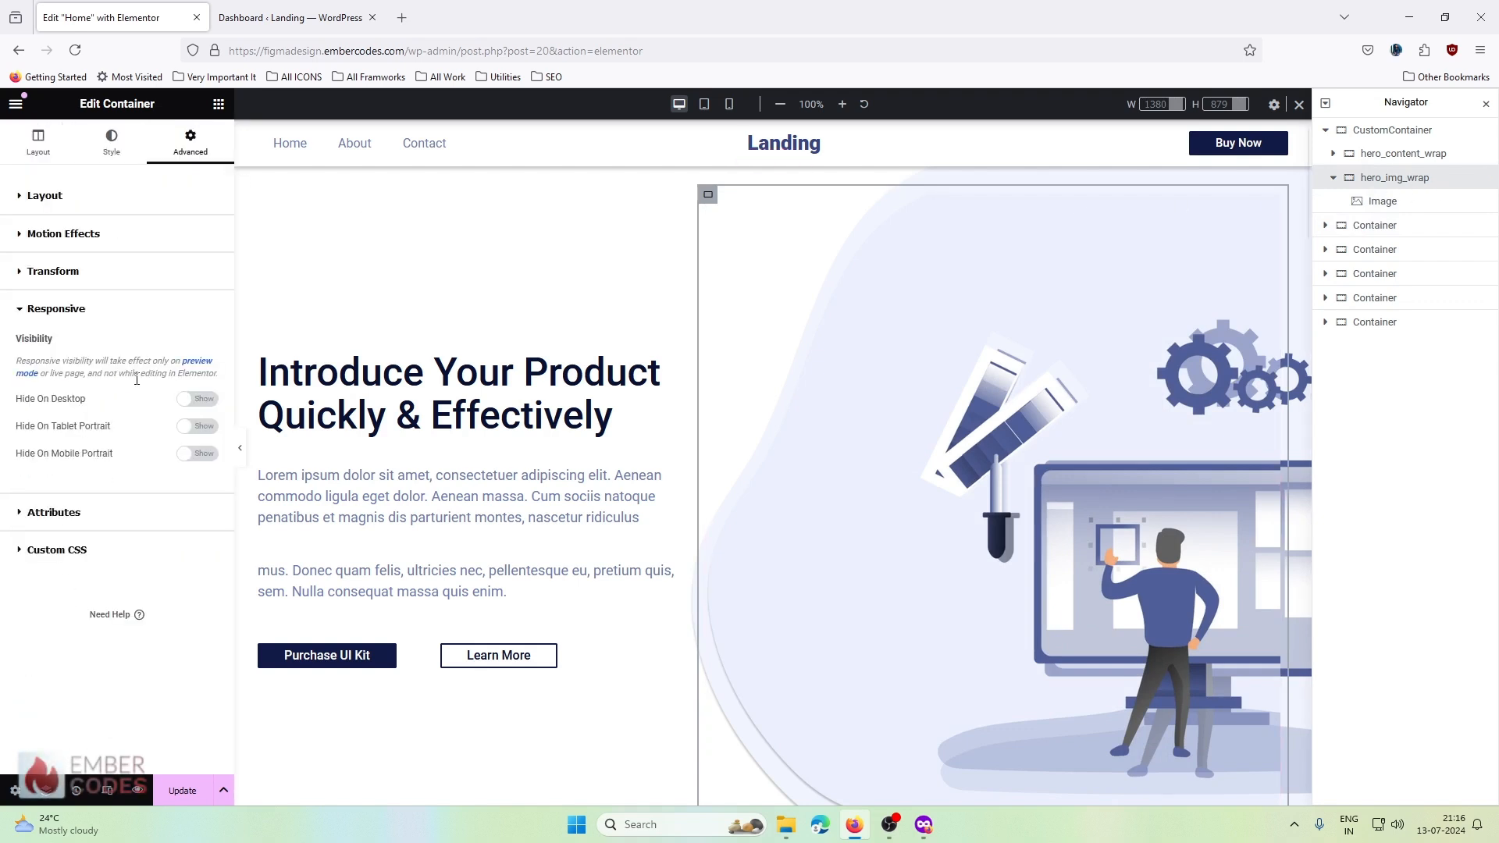
{"action": "left_click", "coordinate": [196, 400]}
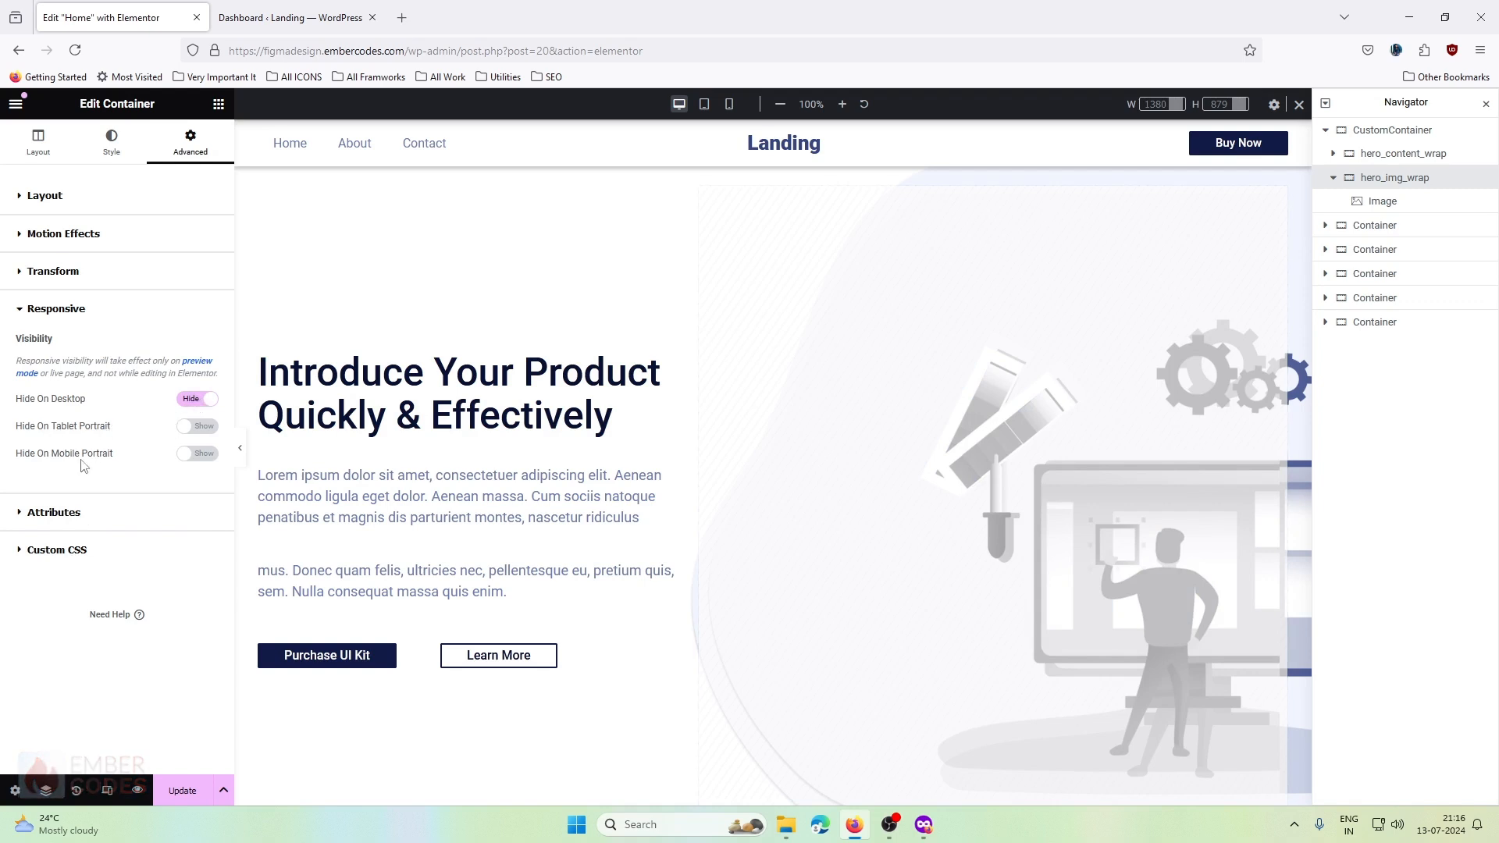
- Switch to the tablet view and set the boxed content width of CustomContainer to 100%
{"action": "left_click", "coordinate": [704, 104]}
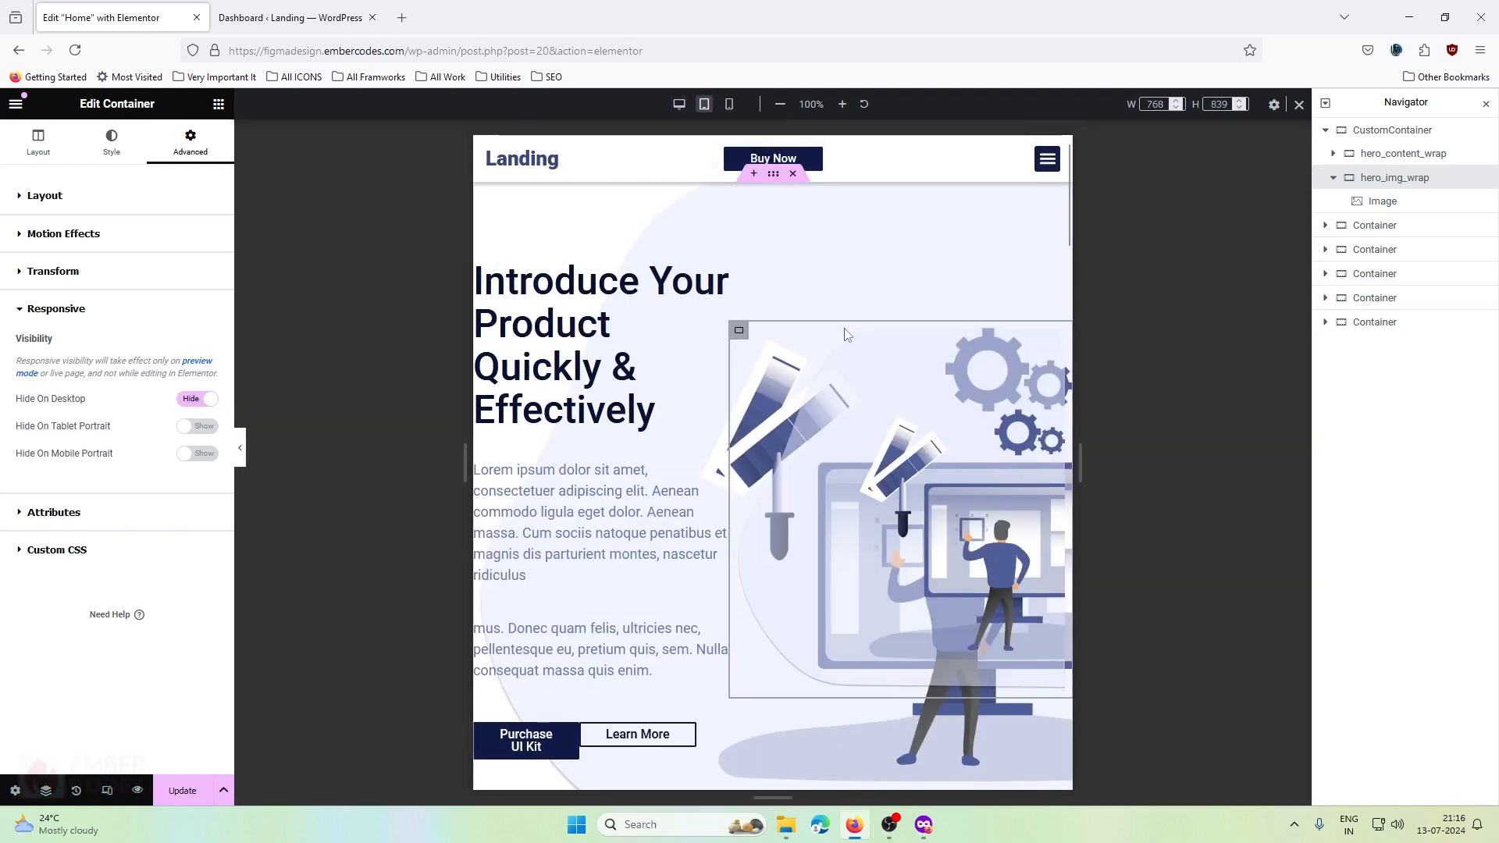
{"action": "left_click", "coordinate": [772, 188]}
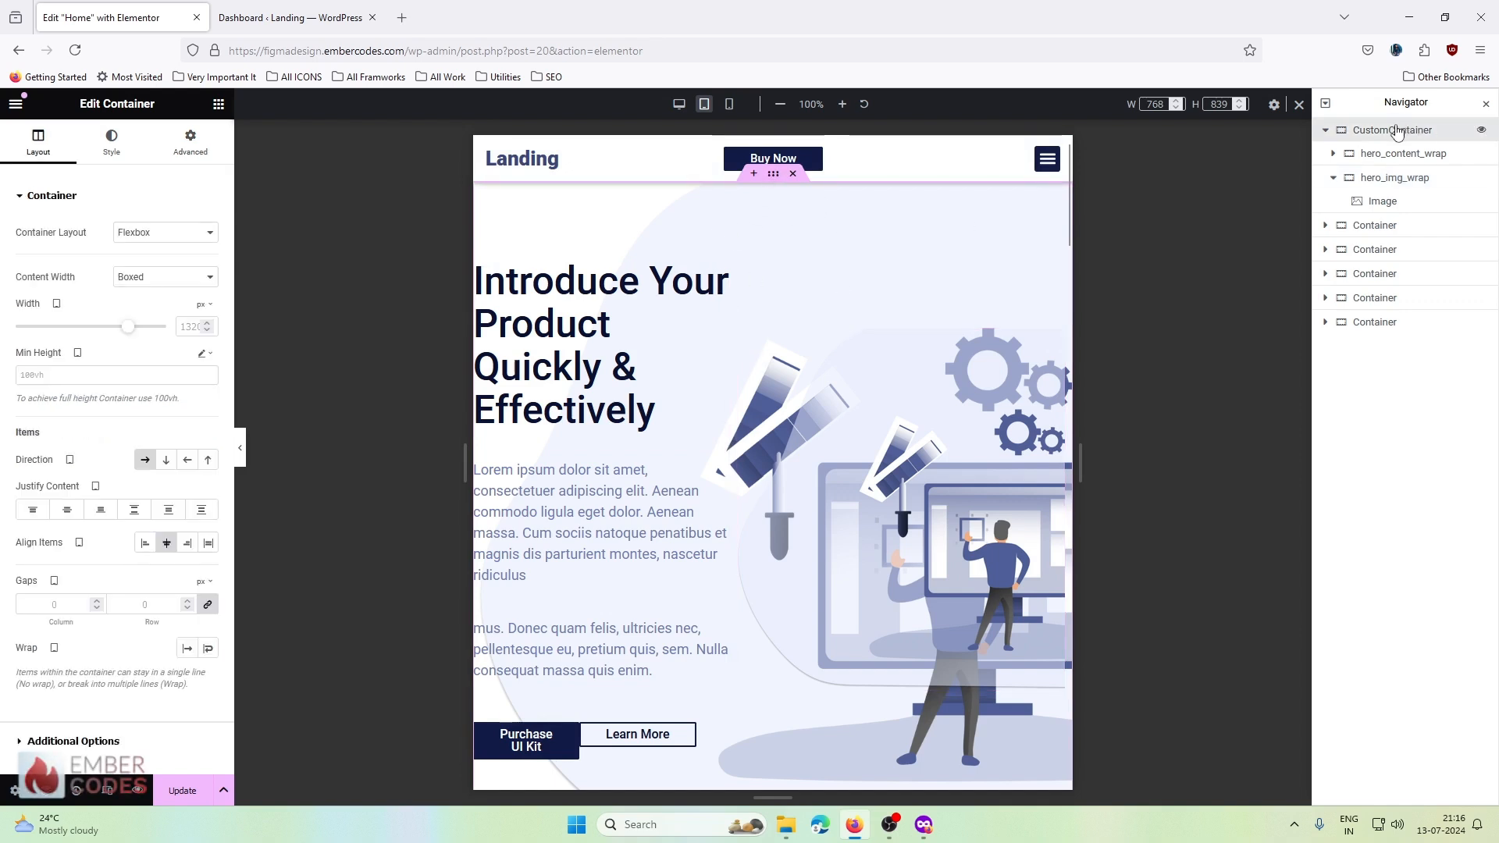
{"action": "left_click", "coordinate": [190, 141]}
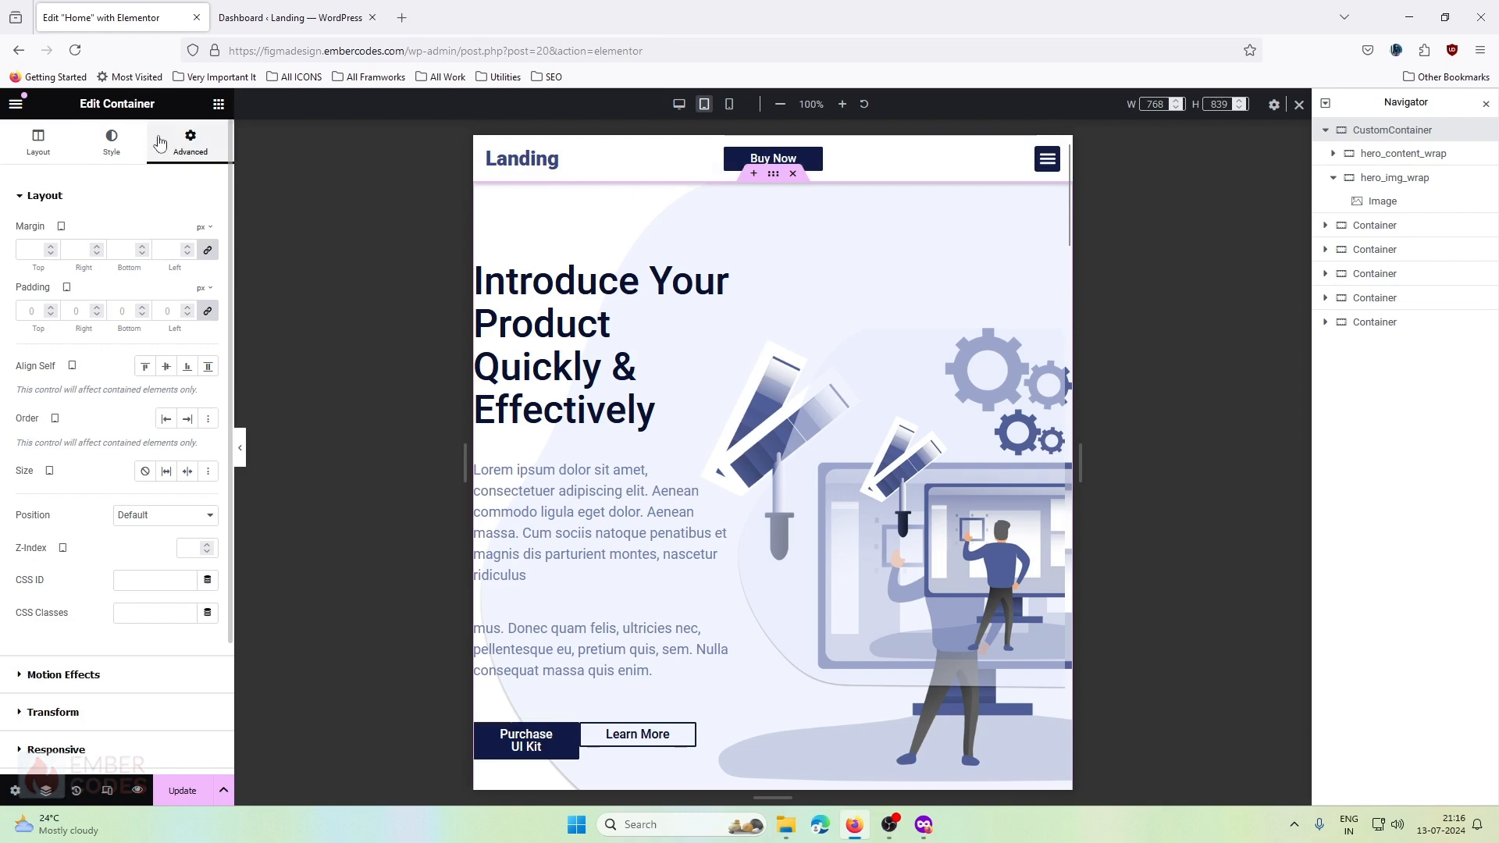
{"action": "left_click", "coordinate": [38, 141]}
{"action": "left_click", "coordinate": [204, 305]}
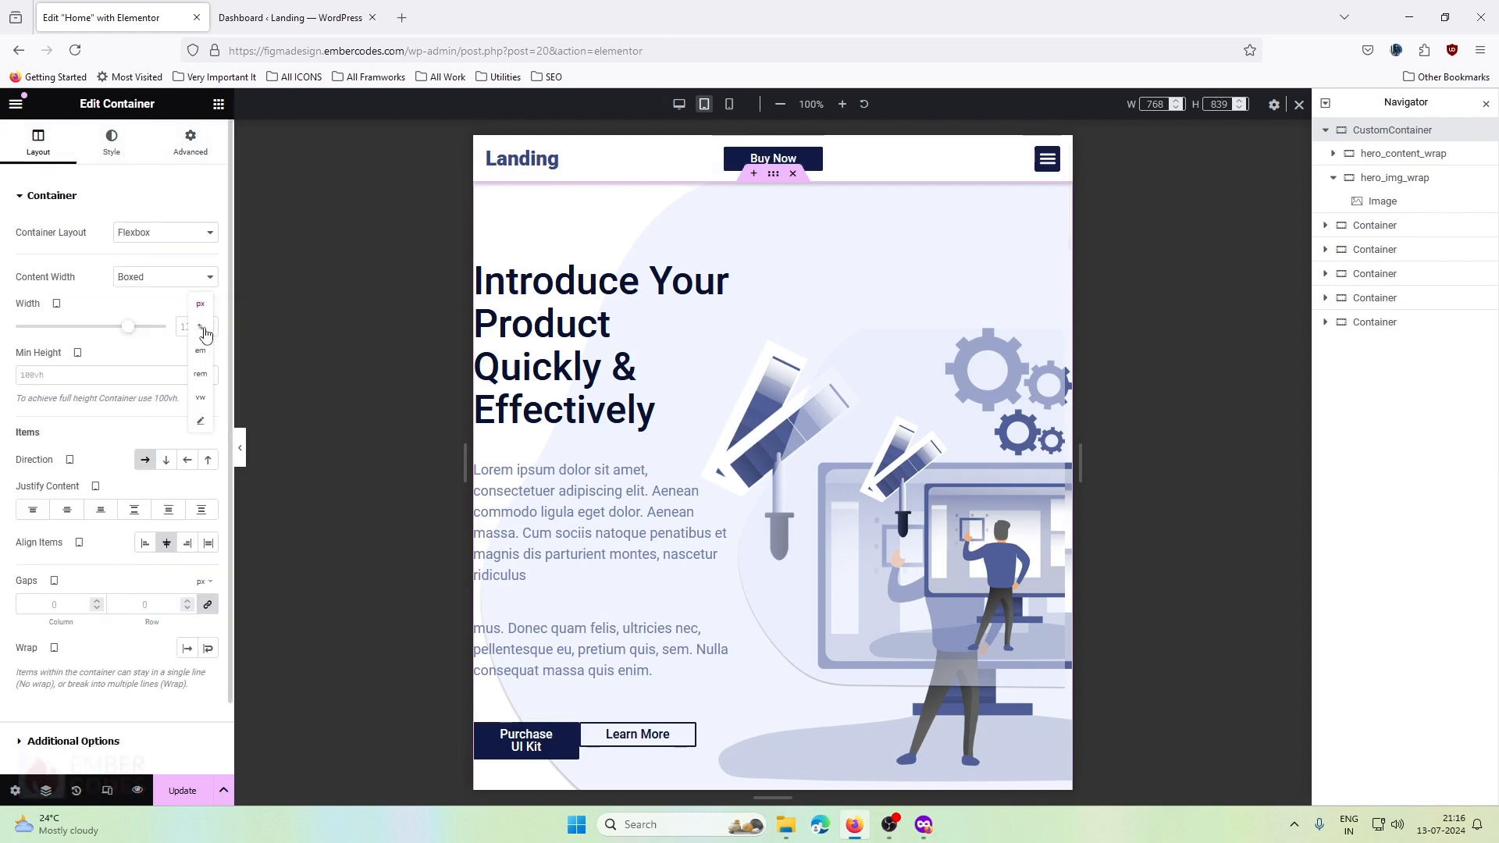
{"action": "left_click", "coordinate": [197, 327]}
{"action": "type", "text": "100"}
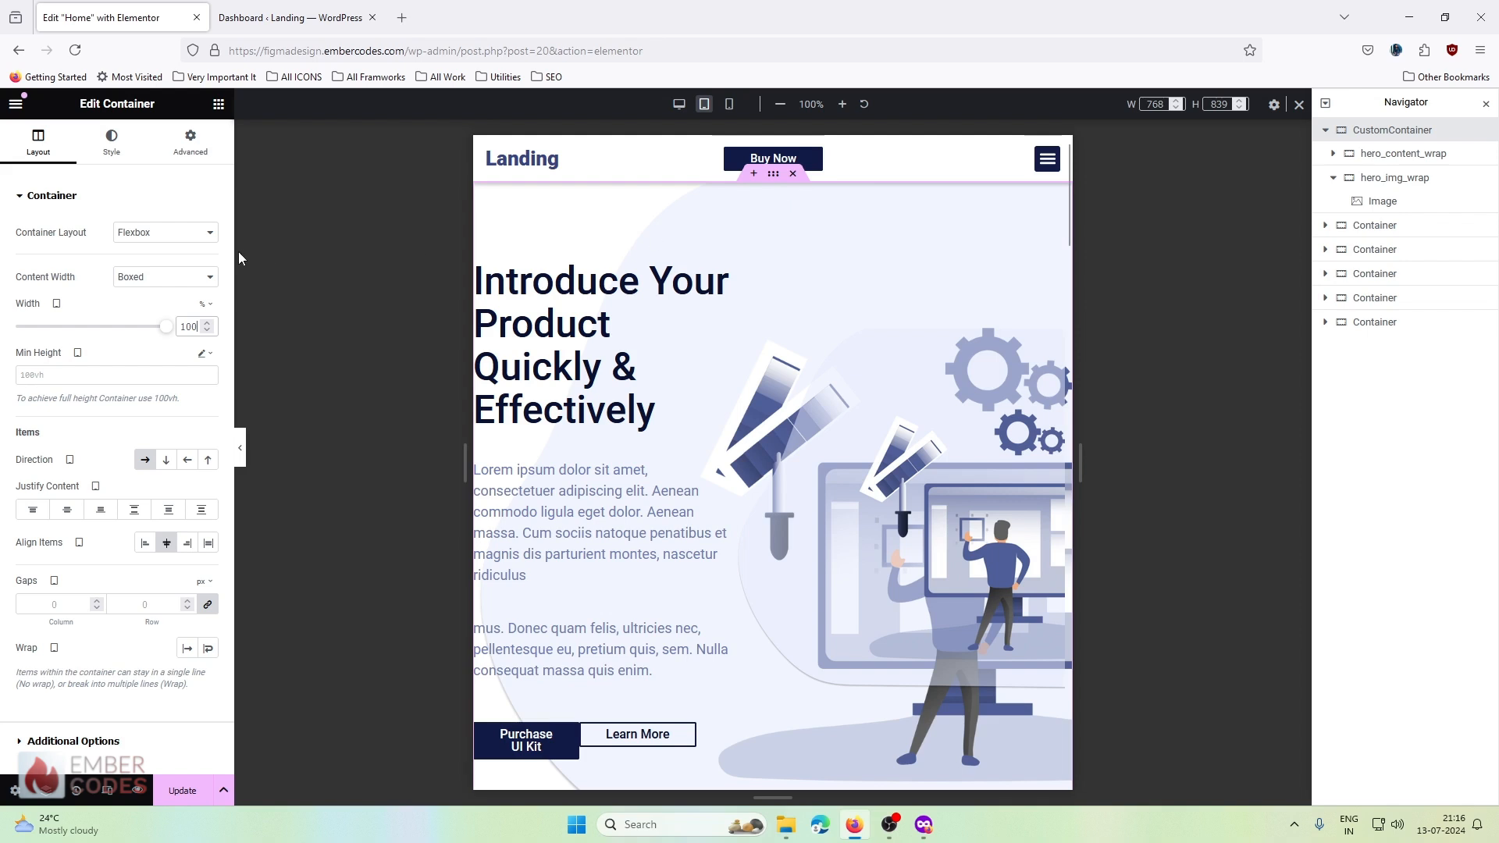
- Unlink CustomContainer's tablet padding, set right and left to 16 px and check the hero in the tablet preview
{"action": "left_click", "coordinate": [190, 143]}
{"action": "left_click", "coordinate": [207, 311]}
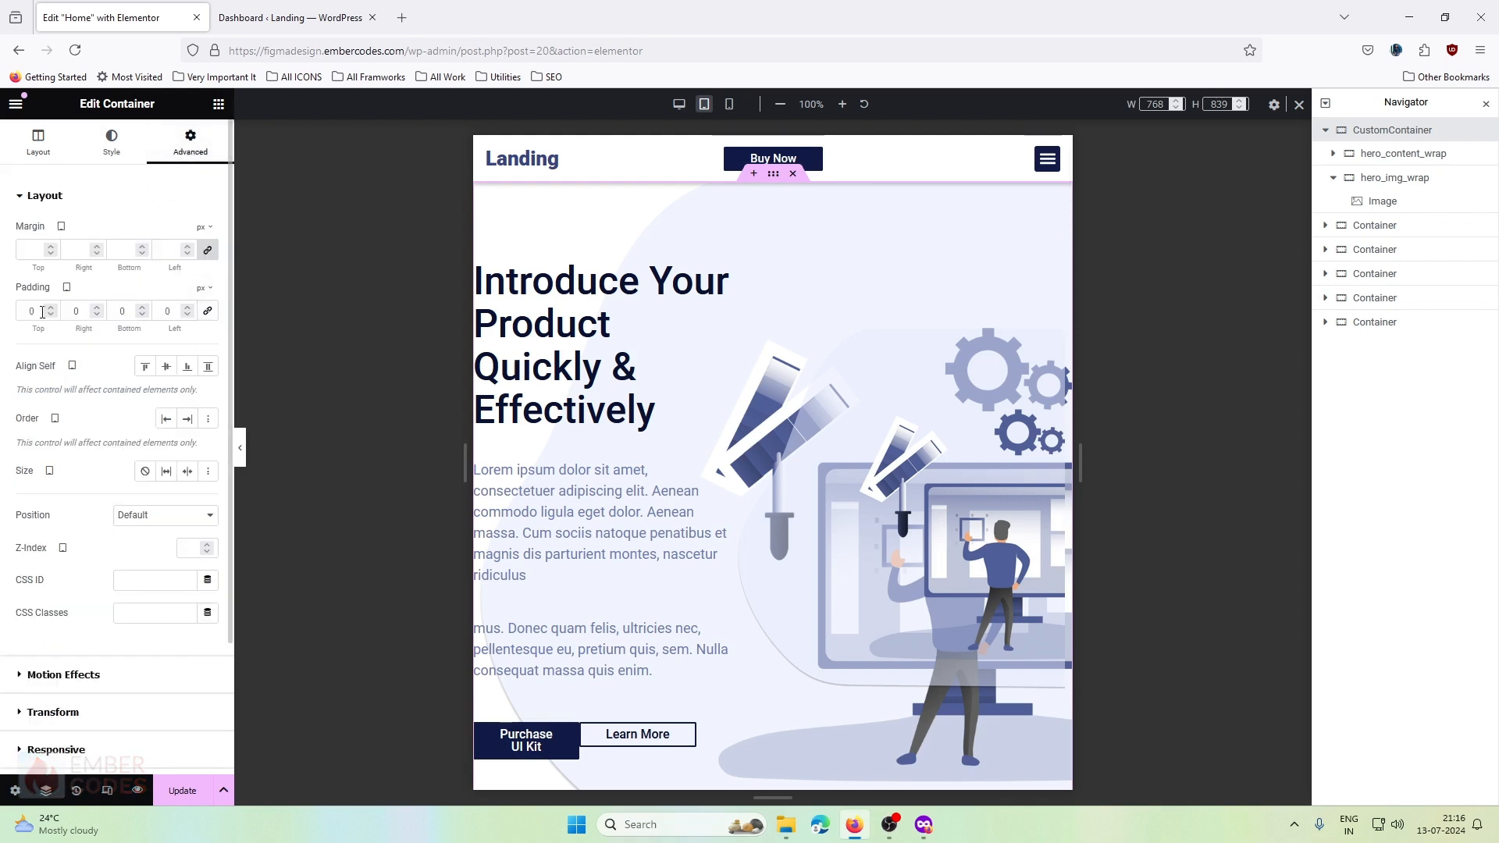
{"action": "type", "text": "16"}
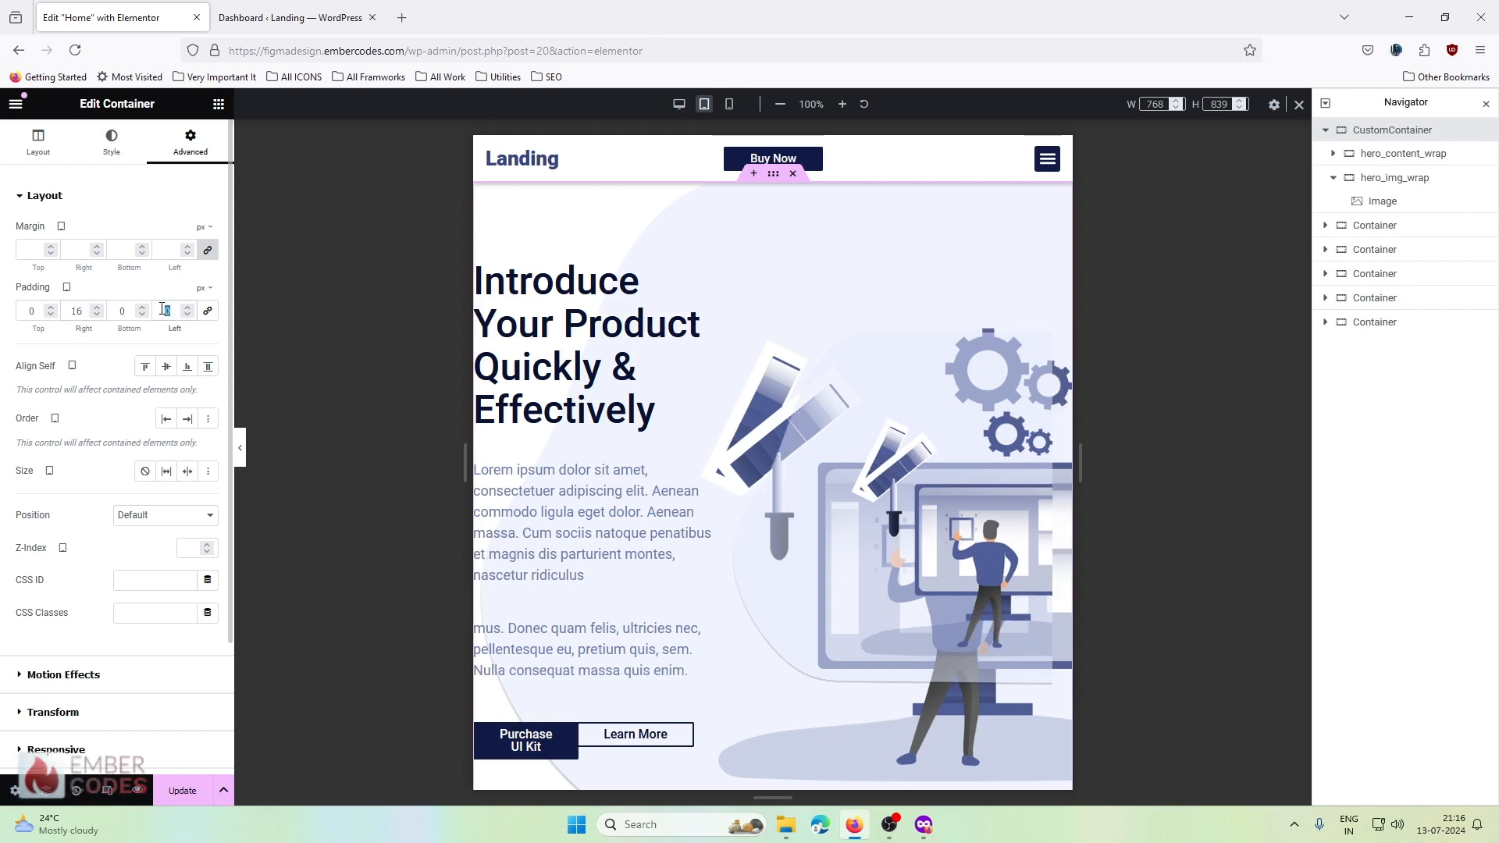
{"action": "type", "text": "16"}
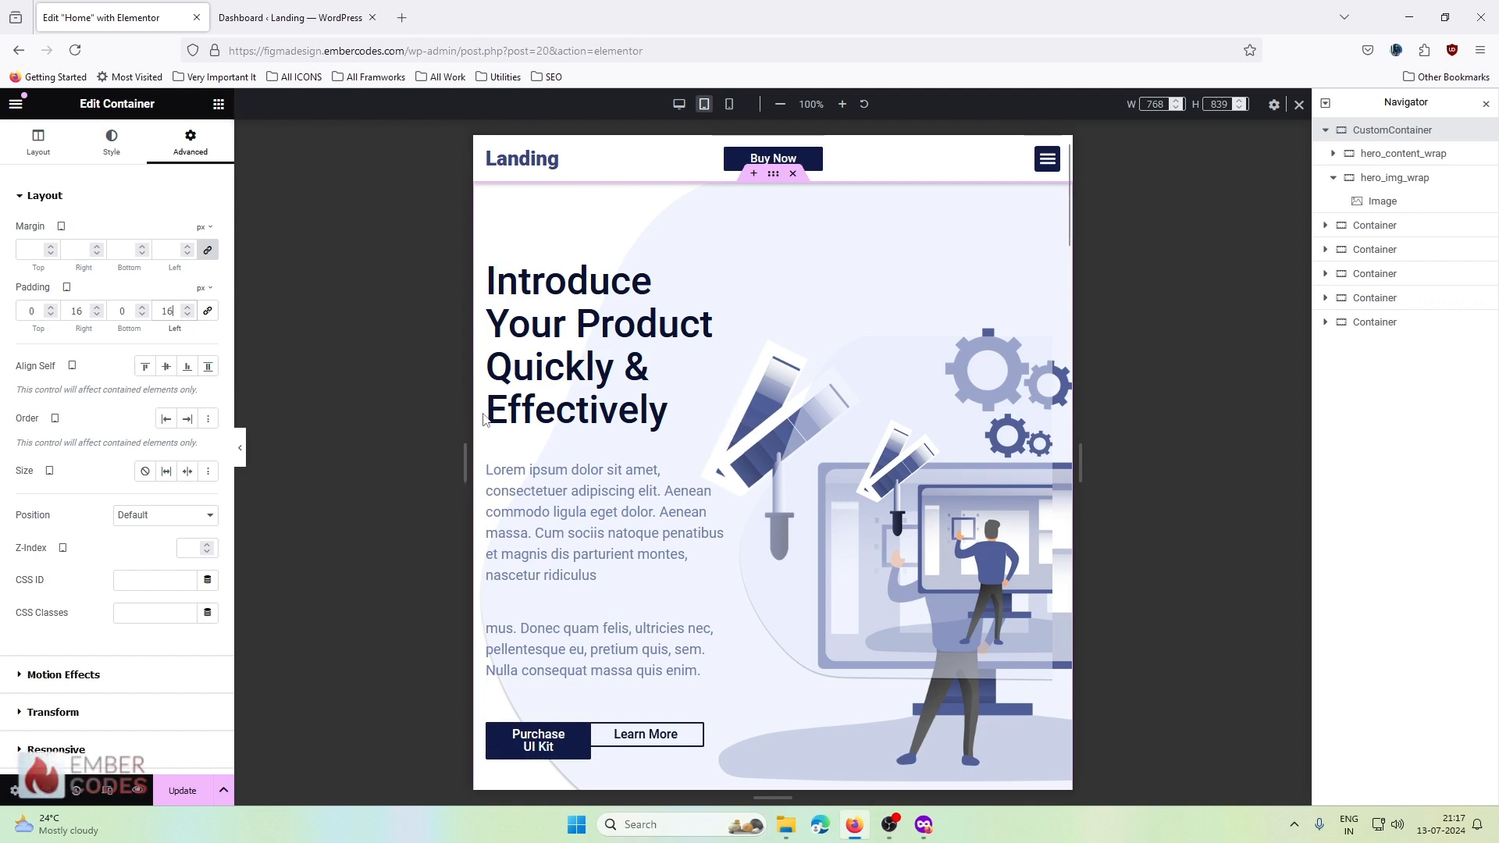
{"action": "left_click_drag", "start_coordinate": [1080, 461], "coordinate": [1283, 462]}
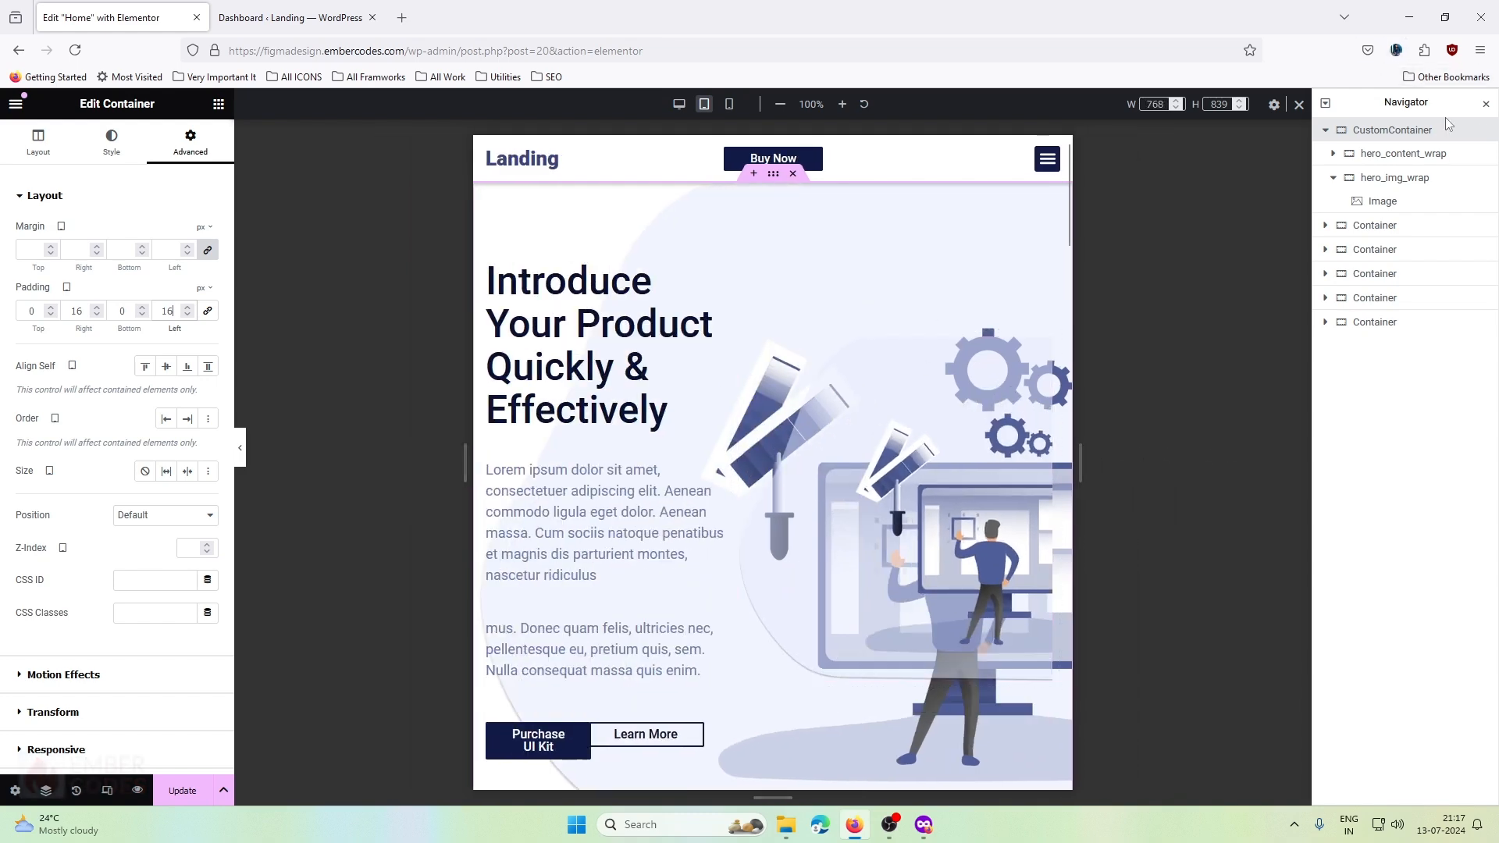
- Examine CustomContainer's tablet background settings and the images available in the media library
{"action": "left_click", "coordinate": [109, 140]}
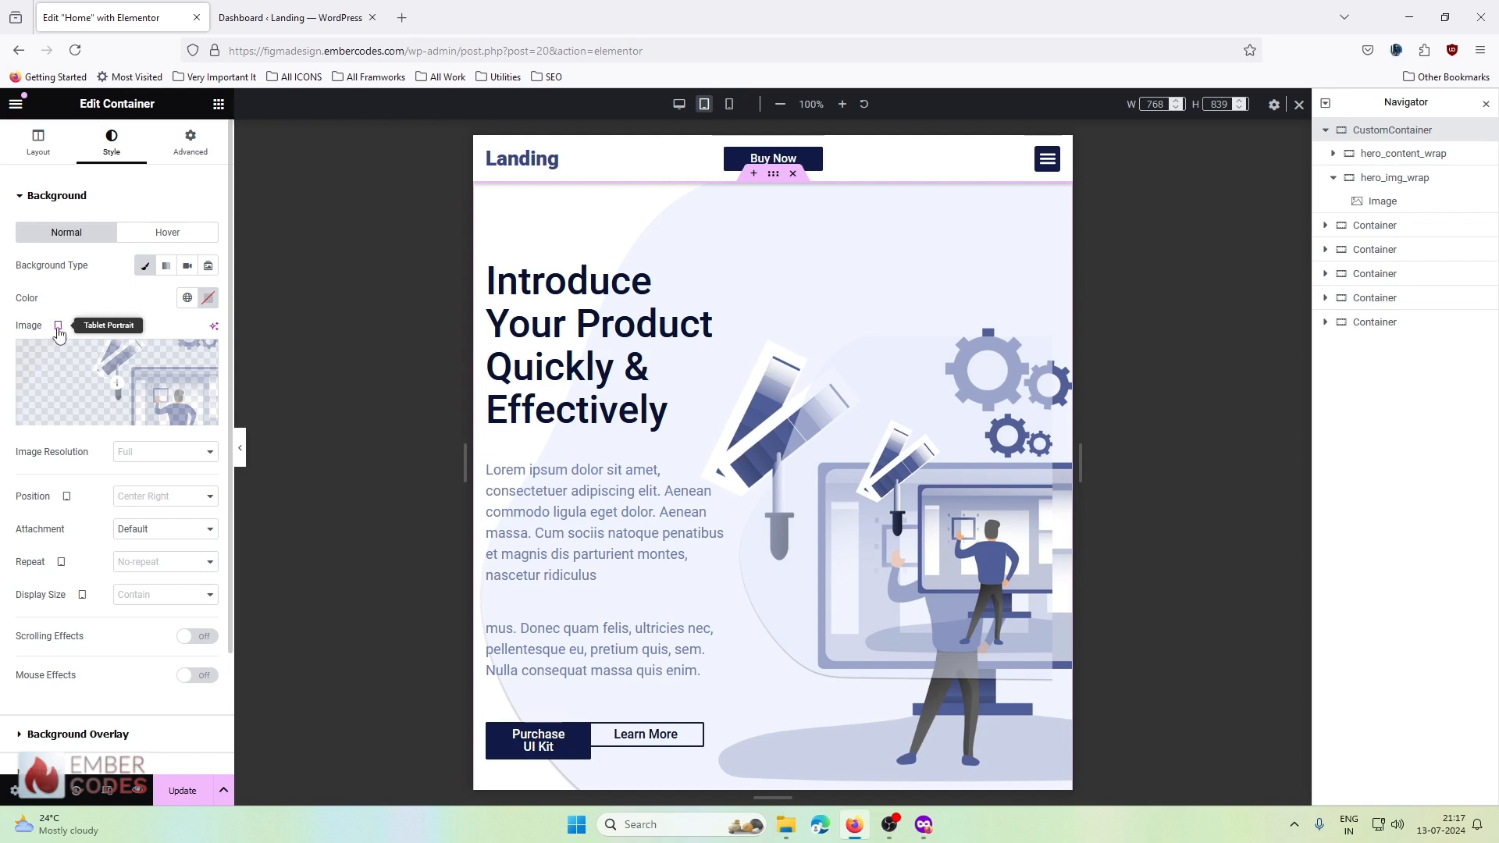
{"action": "mouse_move", "coordinate": [118, 402]}
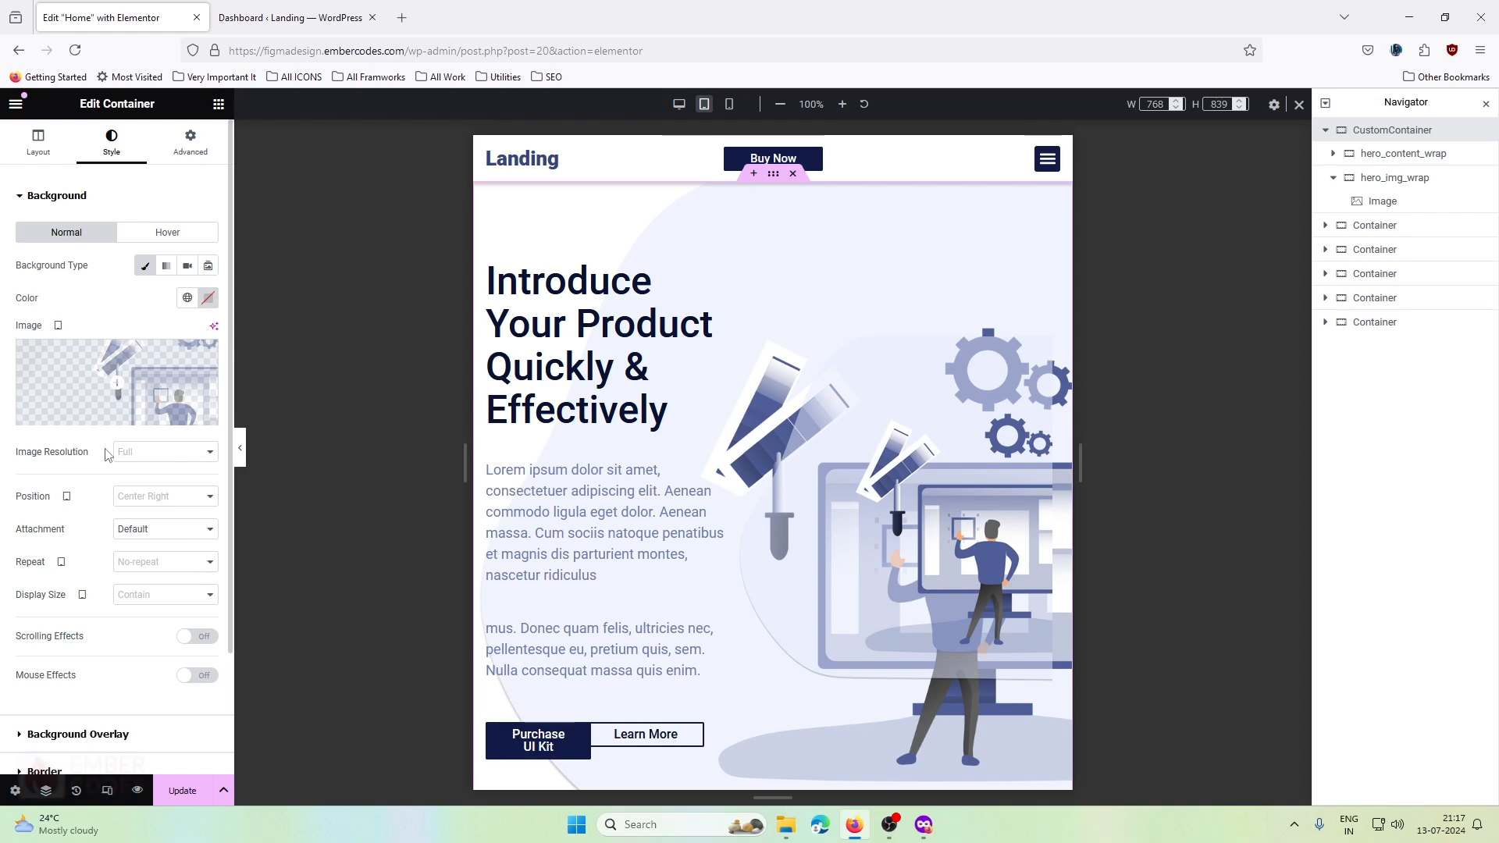
{"action": "left_click", "coordinate": [127, 357]}
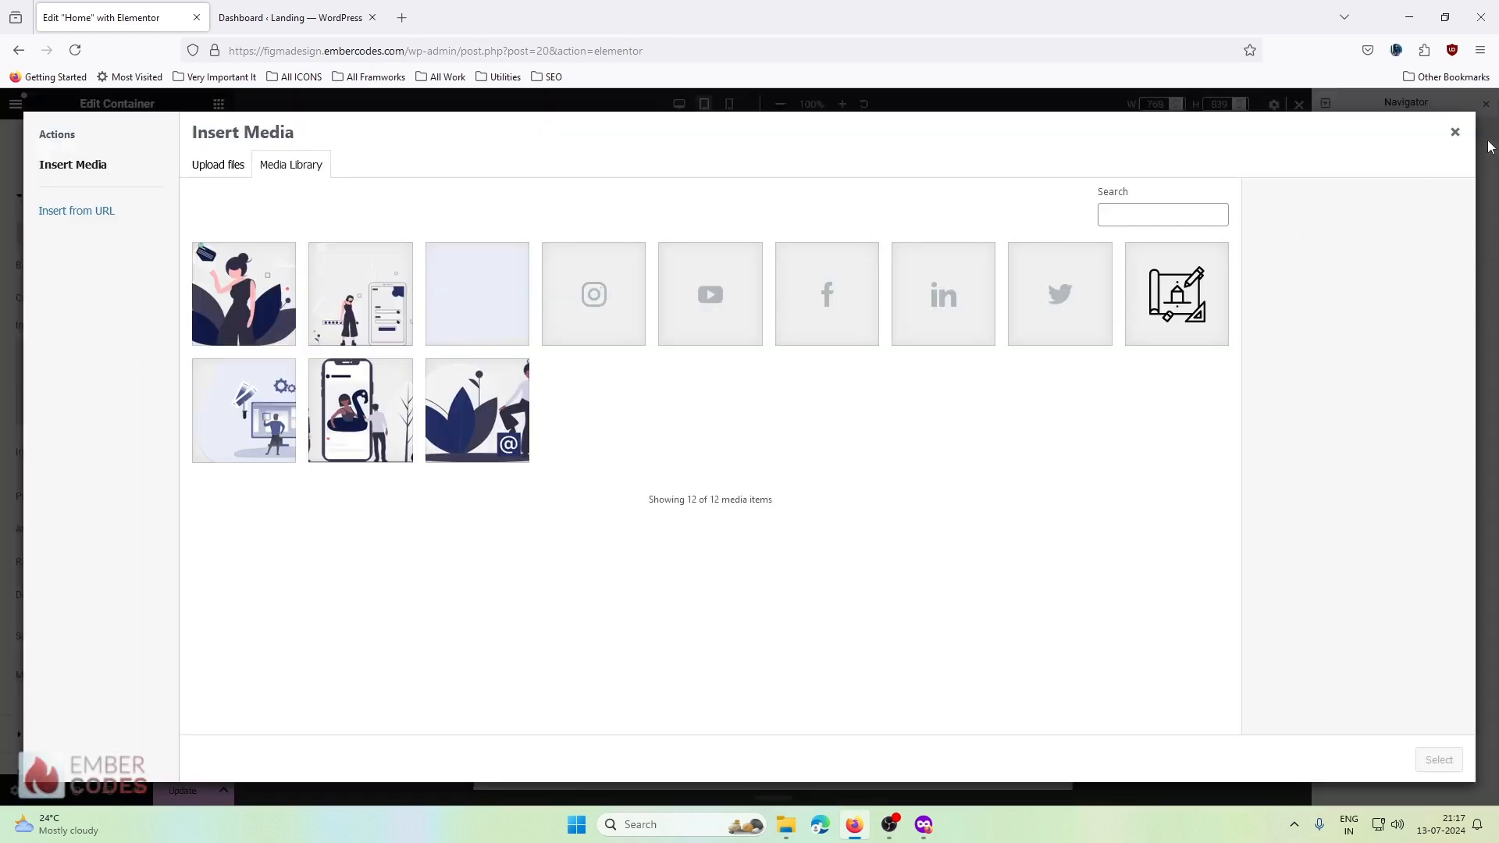
{"action": "left_click", "coordinate": [1455, 132]}
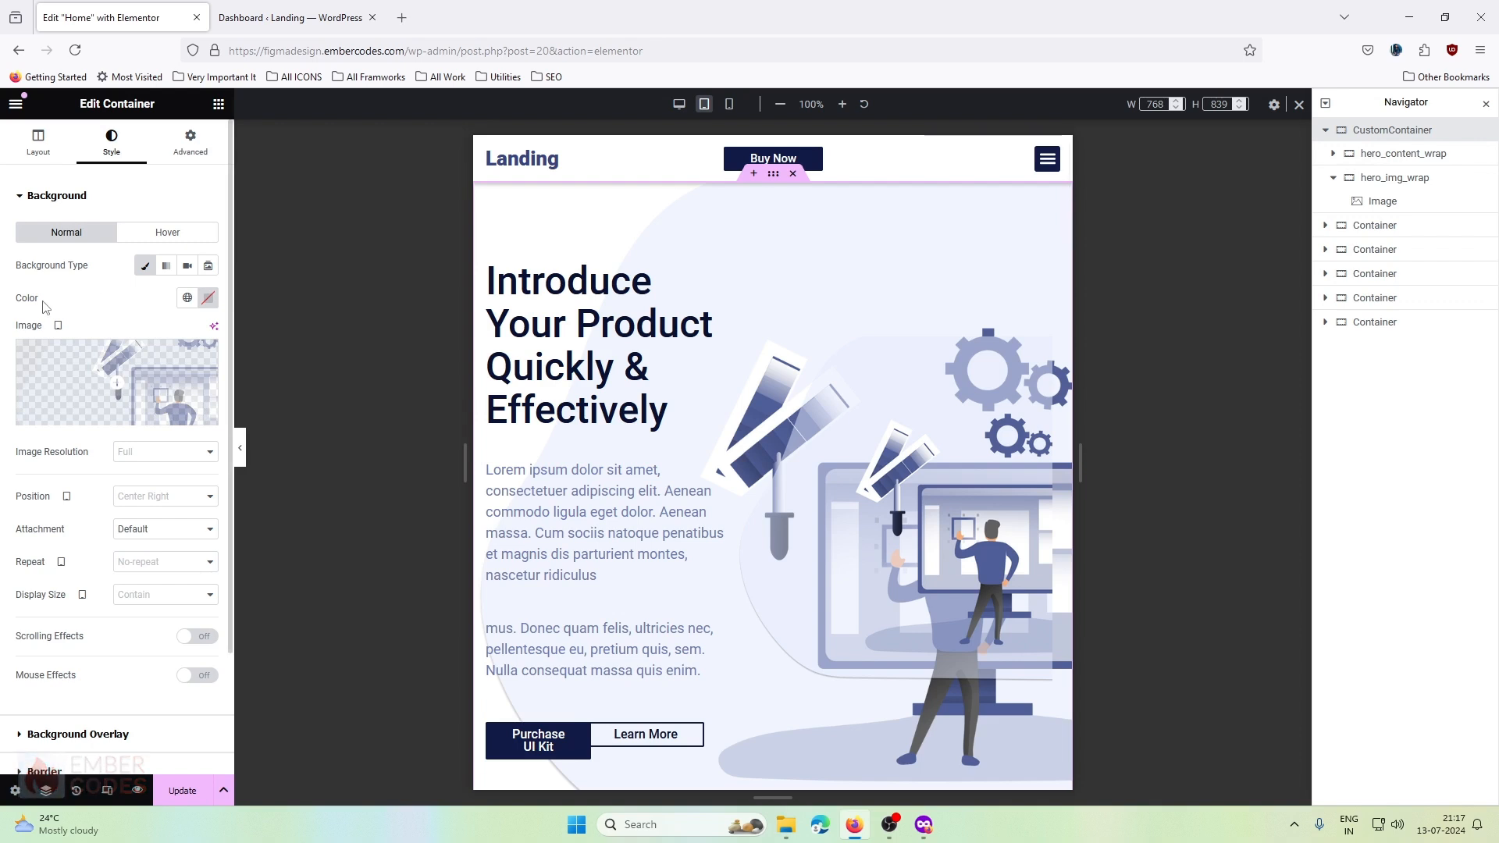
{"action": "scroll", "coordinate": [45, 306], "scroll_direction": "down", "scroll_amount": 2}
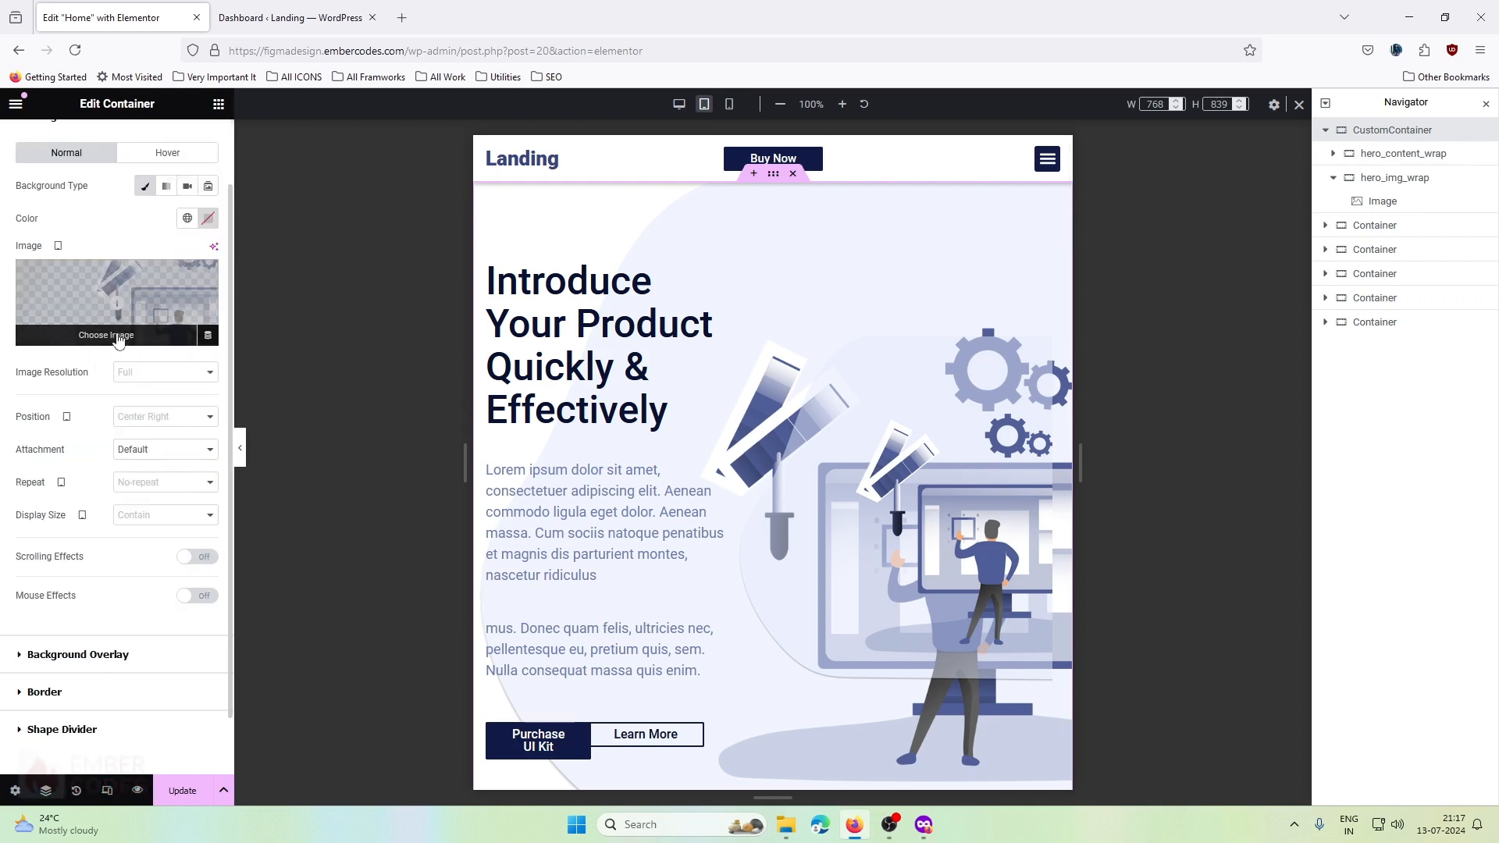
{"action": "scroll", "coordinate": [117, 338], "scroll_direction": "down", "scroll_amount": 1}
{"action": "scroll", "coordinate": [117, 337], "scroll_direction": "up", "scroll_amount": 4}
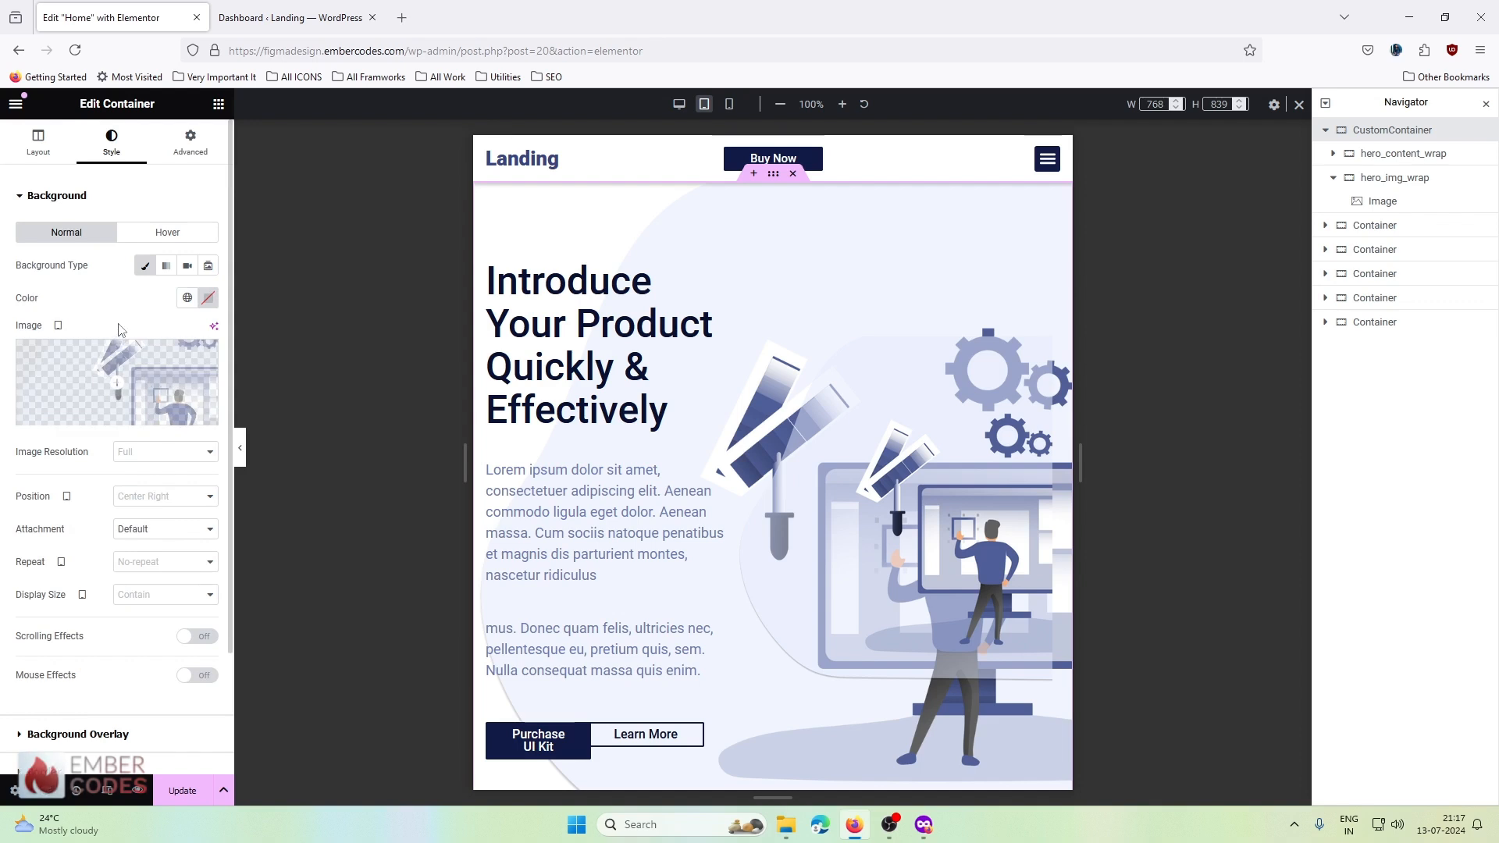
{"action": "scroll", "coordinate": [121, 329], "scroll_direction": "down", "scroll_amount": 3}
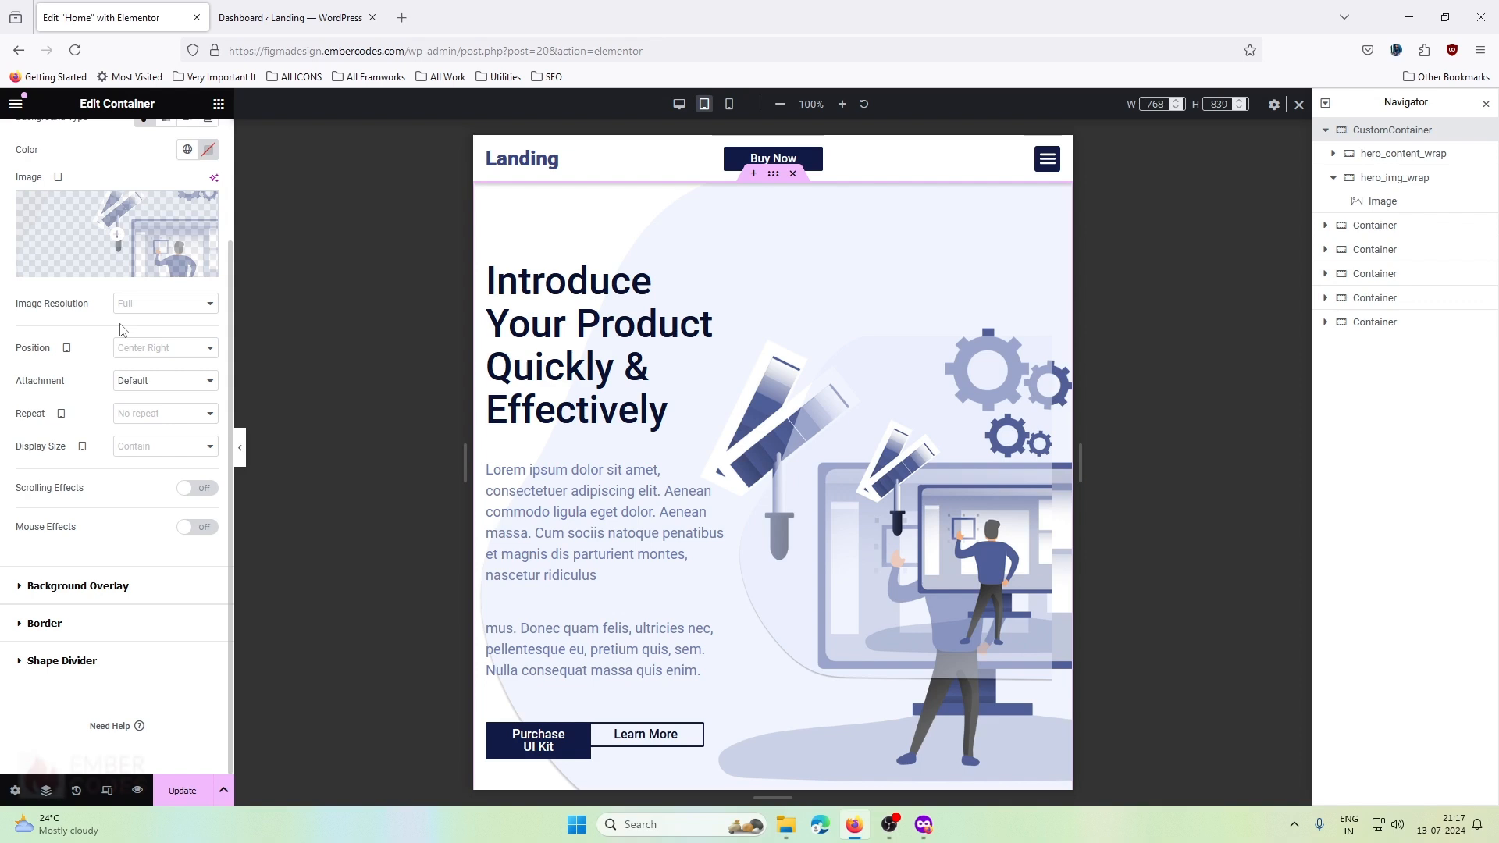
{"action": "scroll", "coordinate": [121, 329], "scroll_direction": "up", "scroll_amount": 3}
{"action": "mouse_move", "coordinate": [103, 406]}
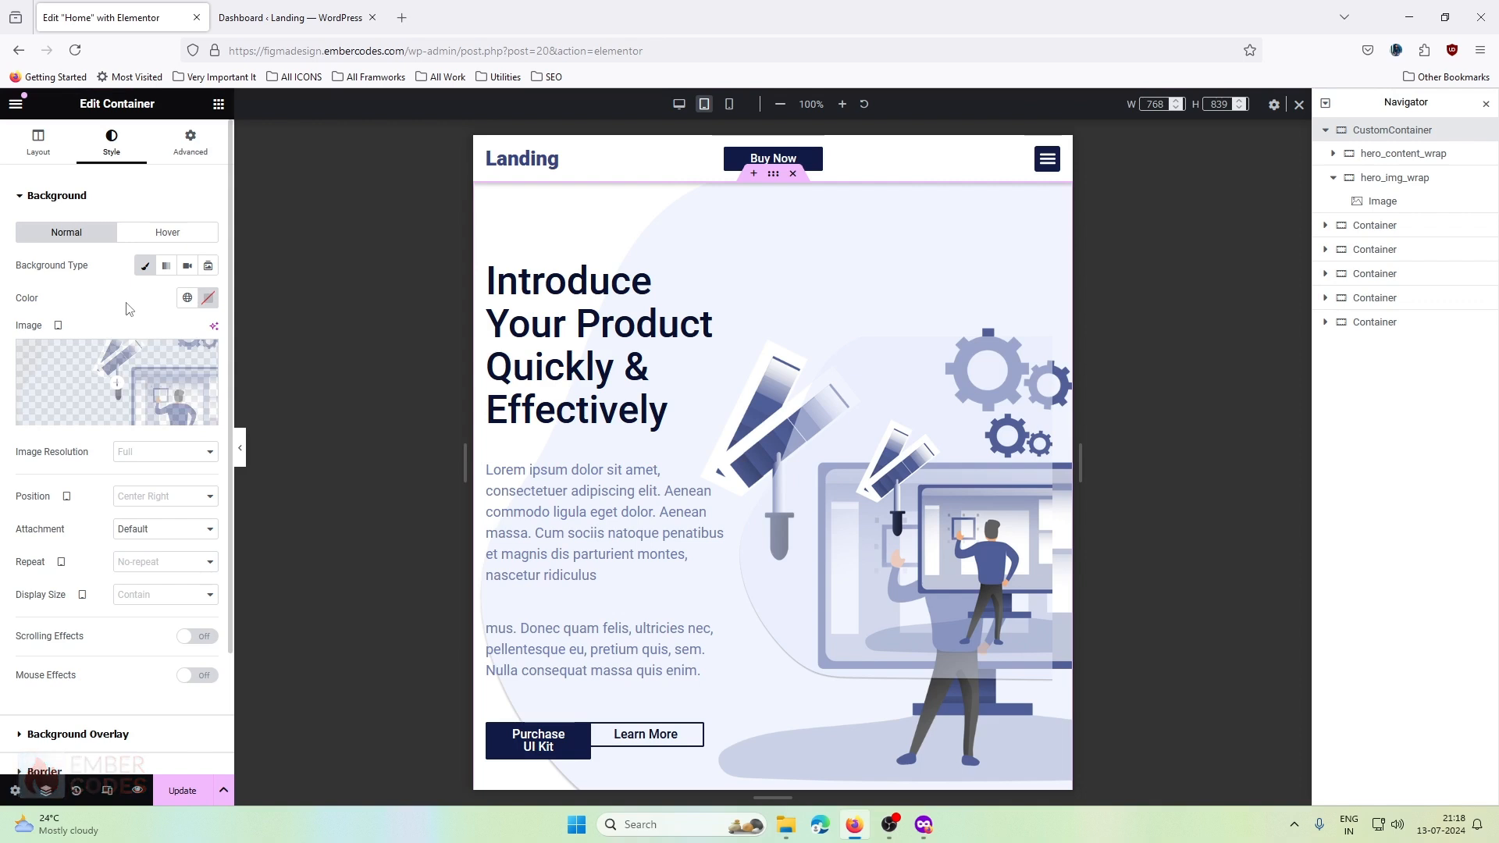
{"action": "scroll", "coordinate": [127, 308], "scroll_direction": "down", "scroll_amount": 3}
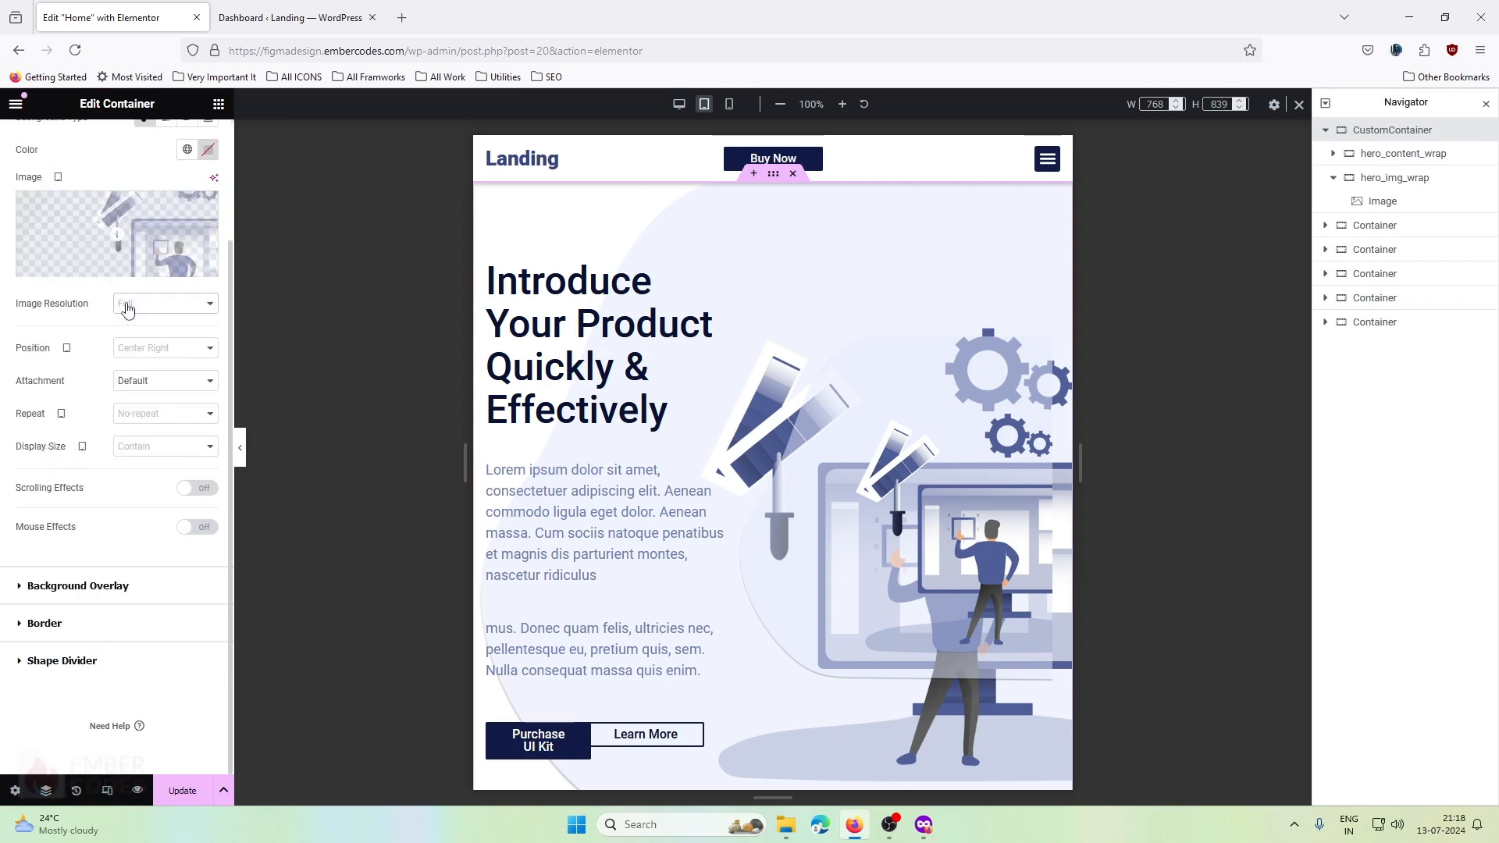
{"action": "scroll", "coordinate": [127, 309], "scroll_direction": "up", "scroll_amount": 3}
- Try pricing_bg.png as CustomContainer's tablet background image and compare the desktop and tablet views
{"action": "left_click", "coordinate": [109, 385]}
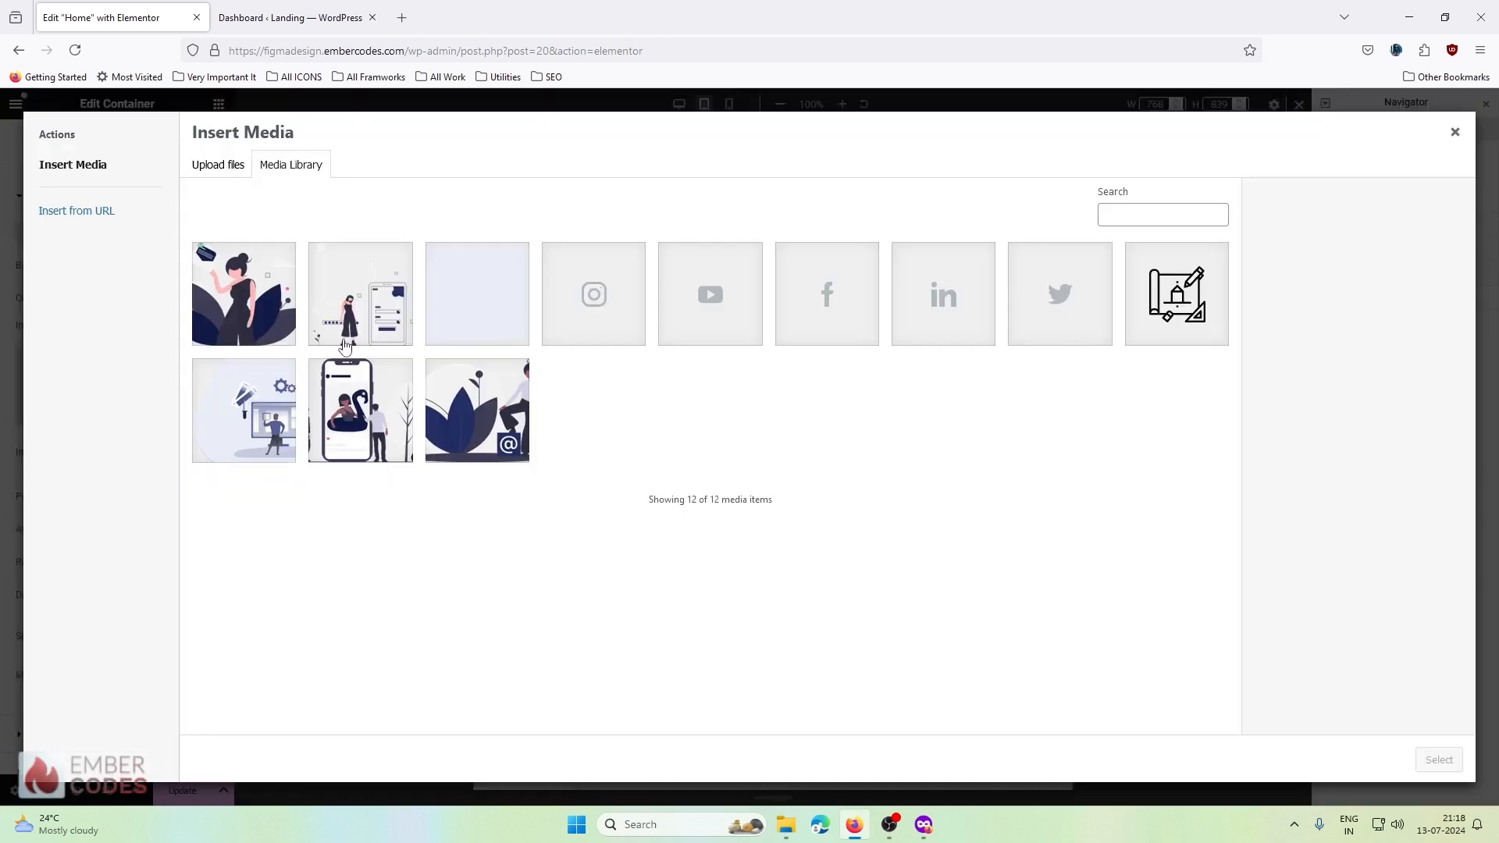
{"action": "left_click", "coordinate": [507, 309]}
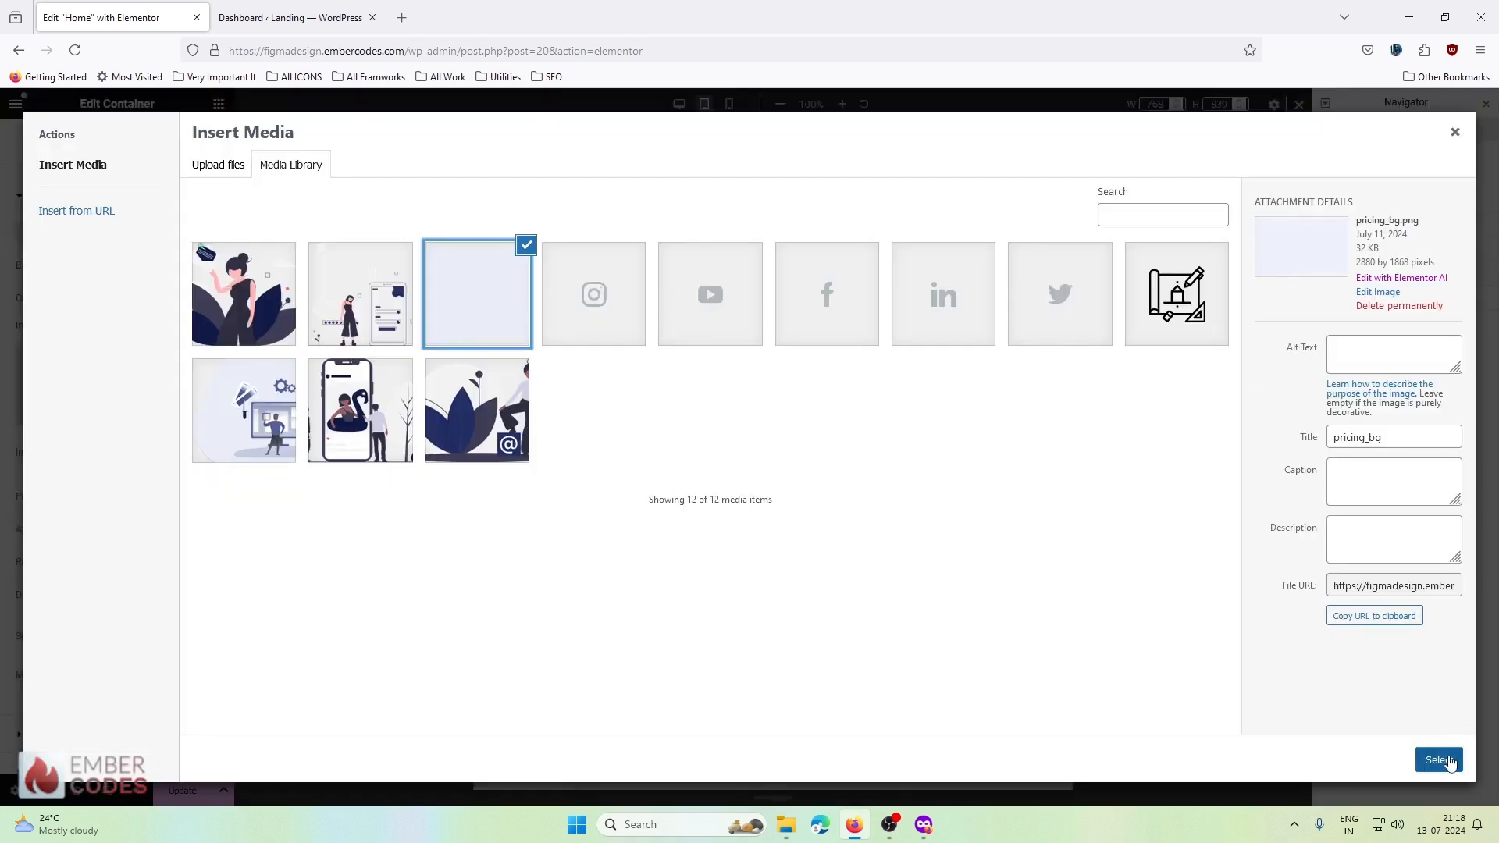
{"action": "left_click", "coordinate": [1438, 759]}
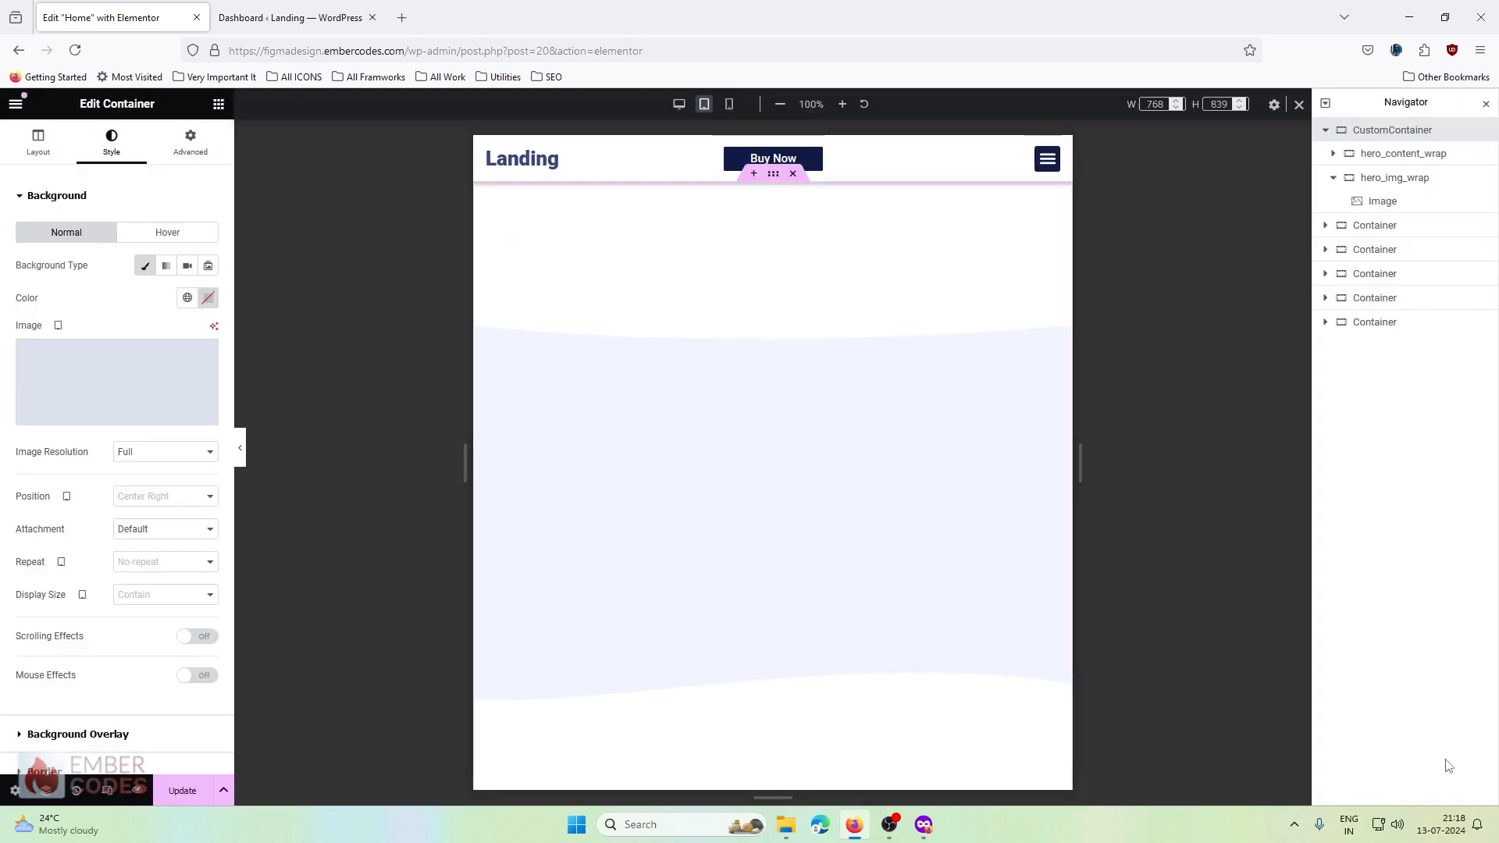
{"action": "left_click", "coordinate": [678, 106]}
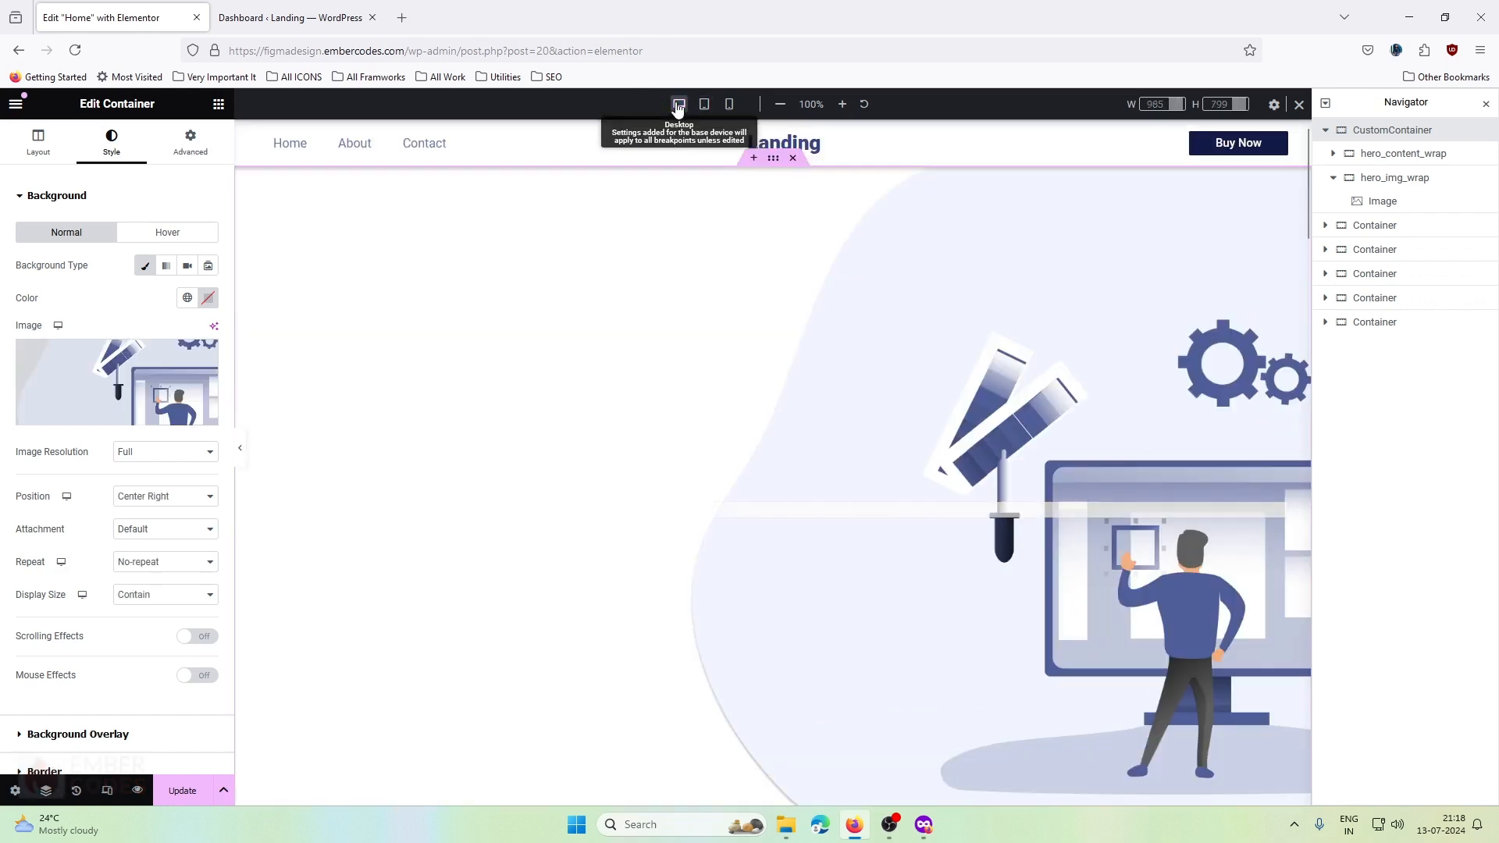
{"action": "left_click", "coordinate": [705, 106]}
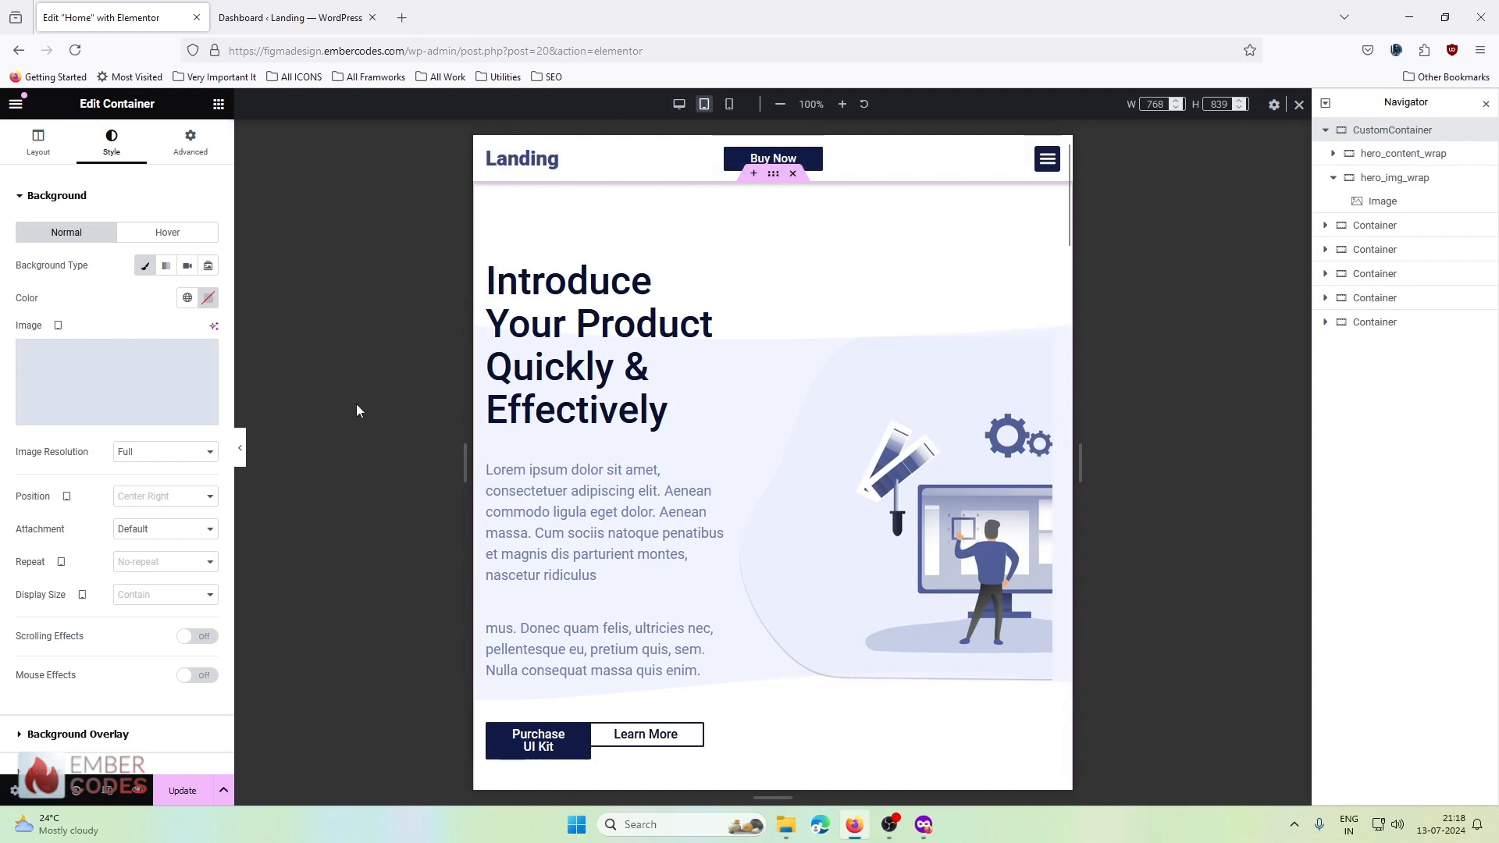
{"action": "mouse_move", "coordinate": [62, 357]}
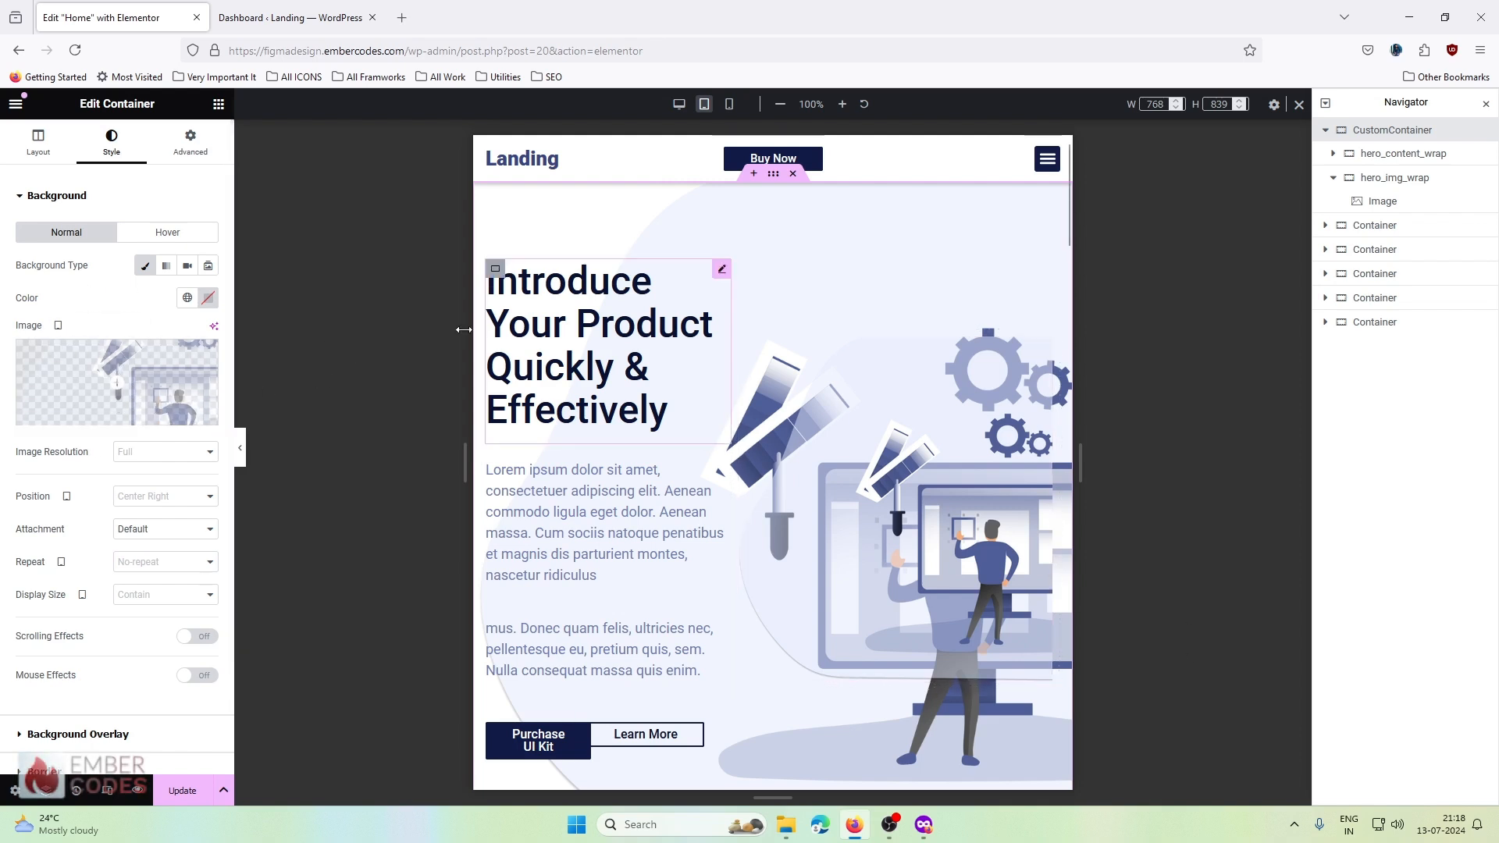
- Return to the desktop view, duplicate CustomContainer and rename the copy Mobile
{"action": "left_click", "coordinate": [678, 104]}
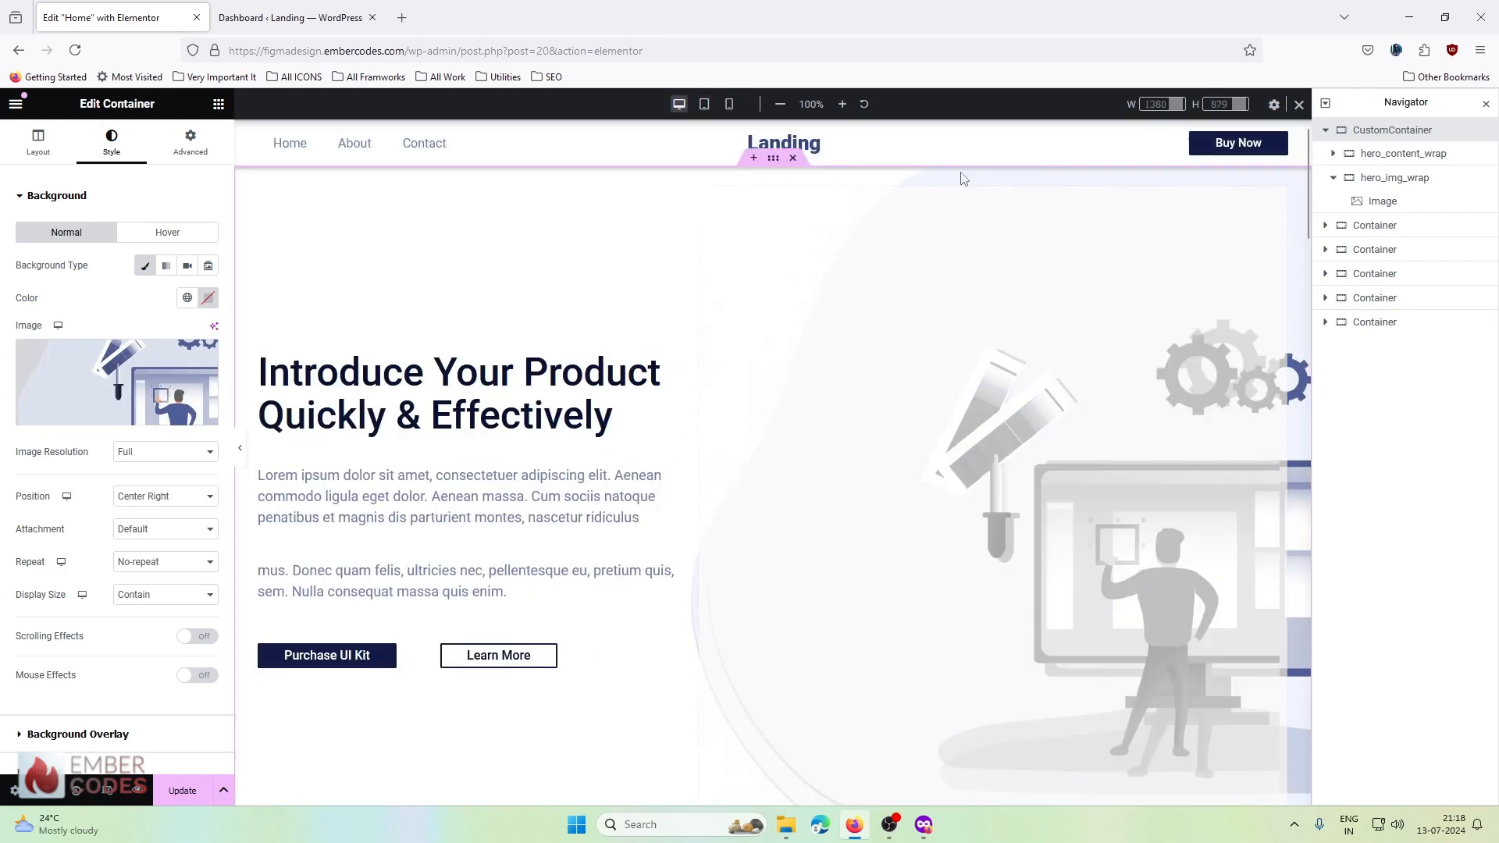
{"action": "right_click", "coordinate": [1378, 132]}
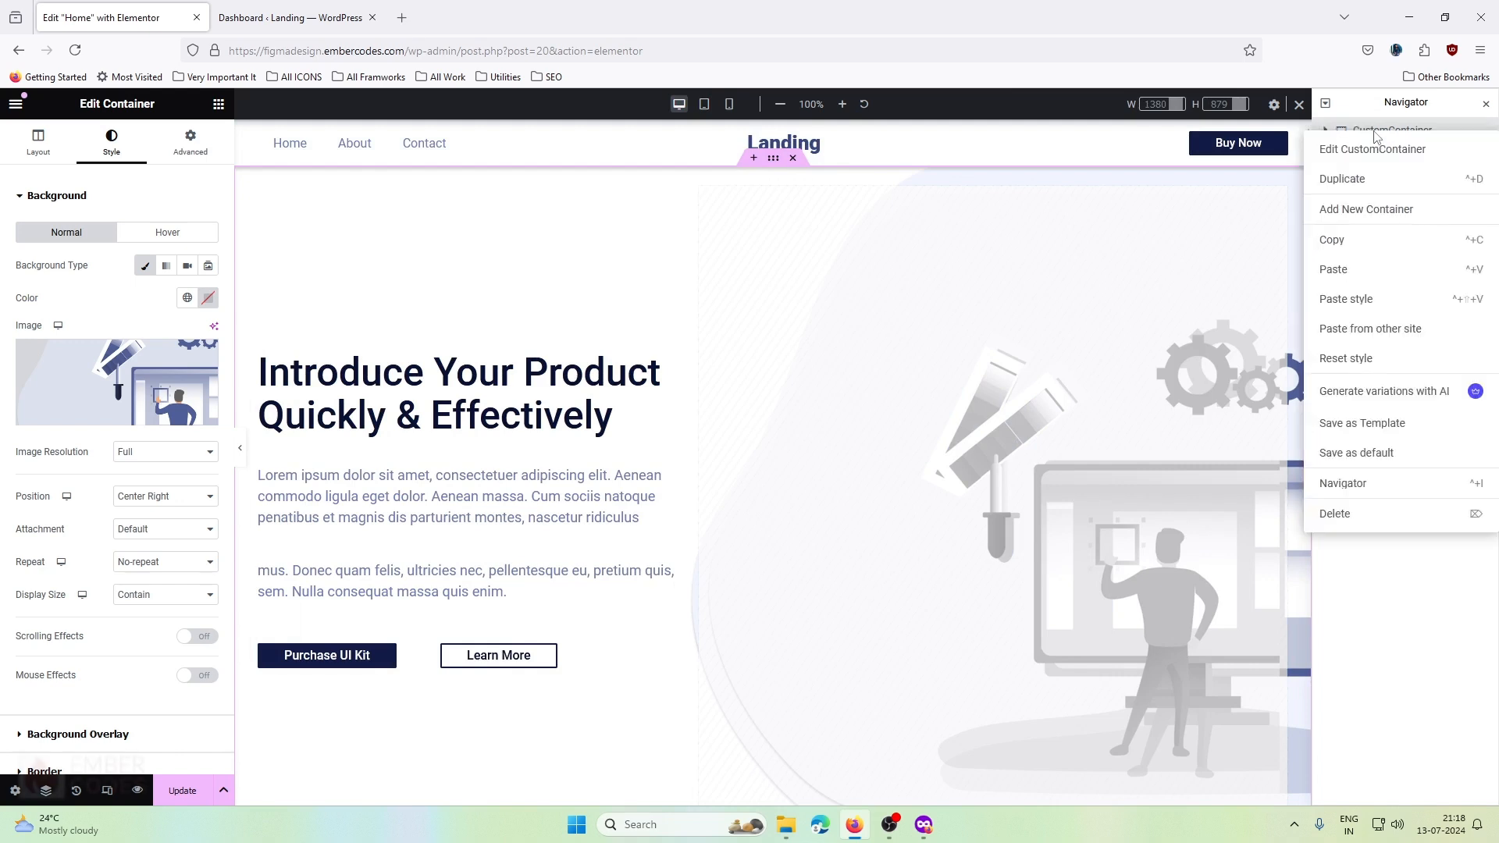
{"action": "left_click", "coordinate": [1372, 180]}
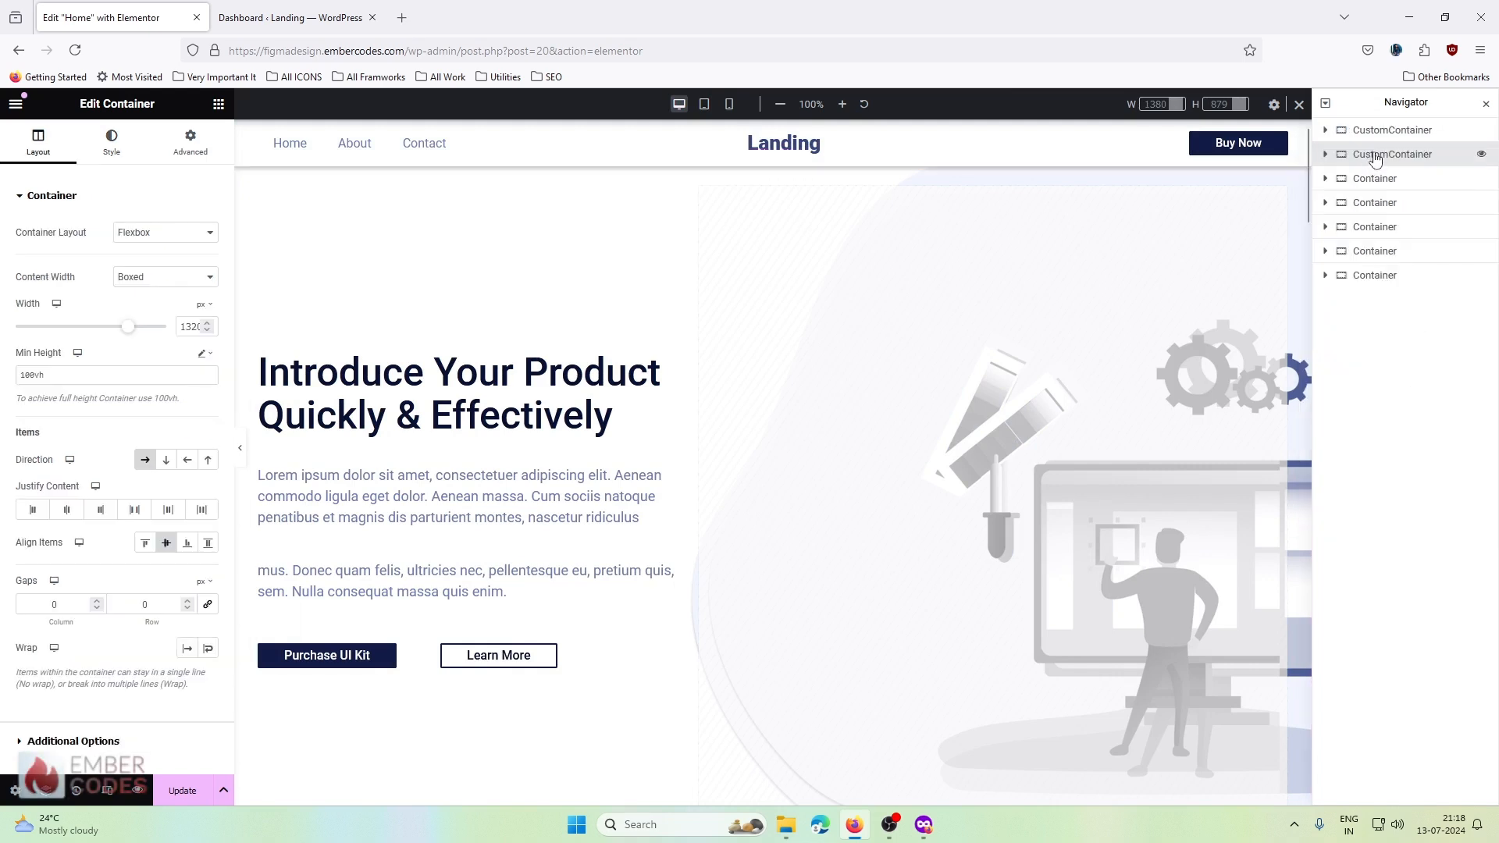
{"action": "double_click", "coordinate": [1424, 160]}
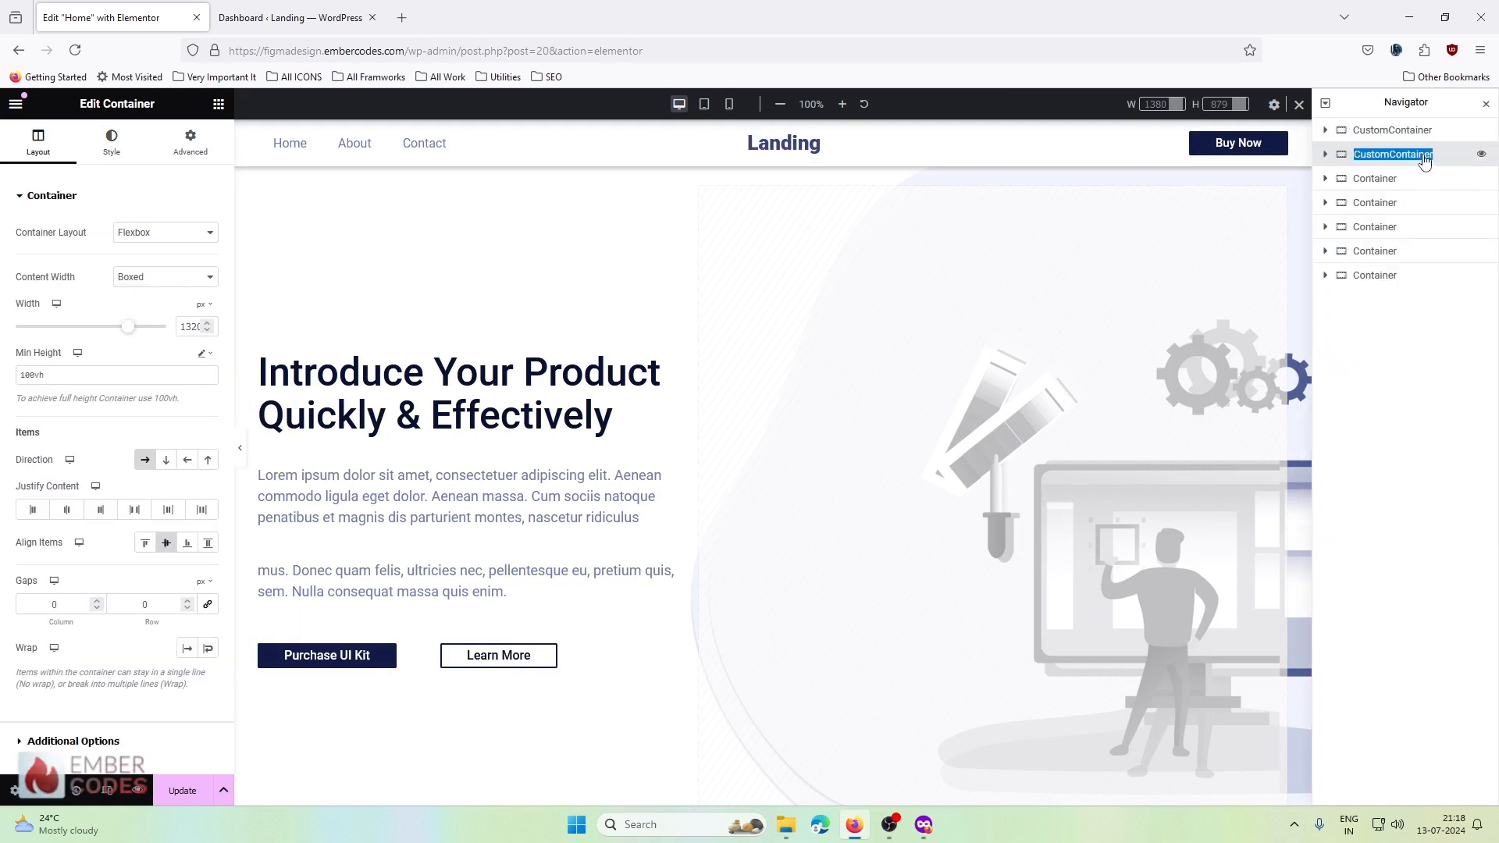
{"action": "type", "text": "Mobile"}
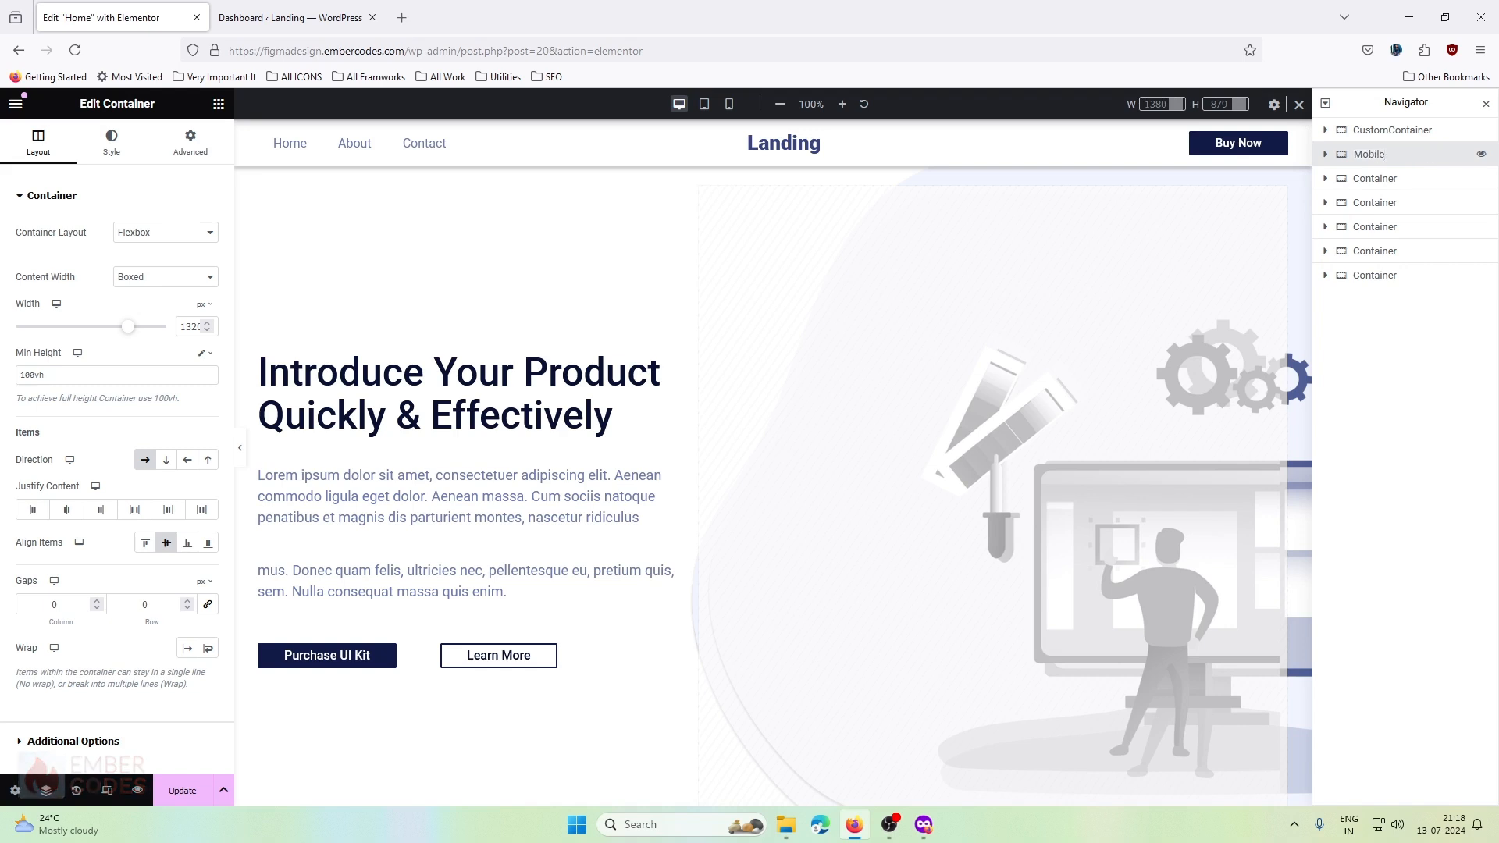
- Rename the original CustomContainer as DesktopHero
{"action": "double_click", "coordinate": [1405, 131]}
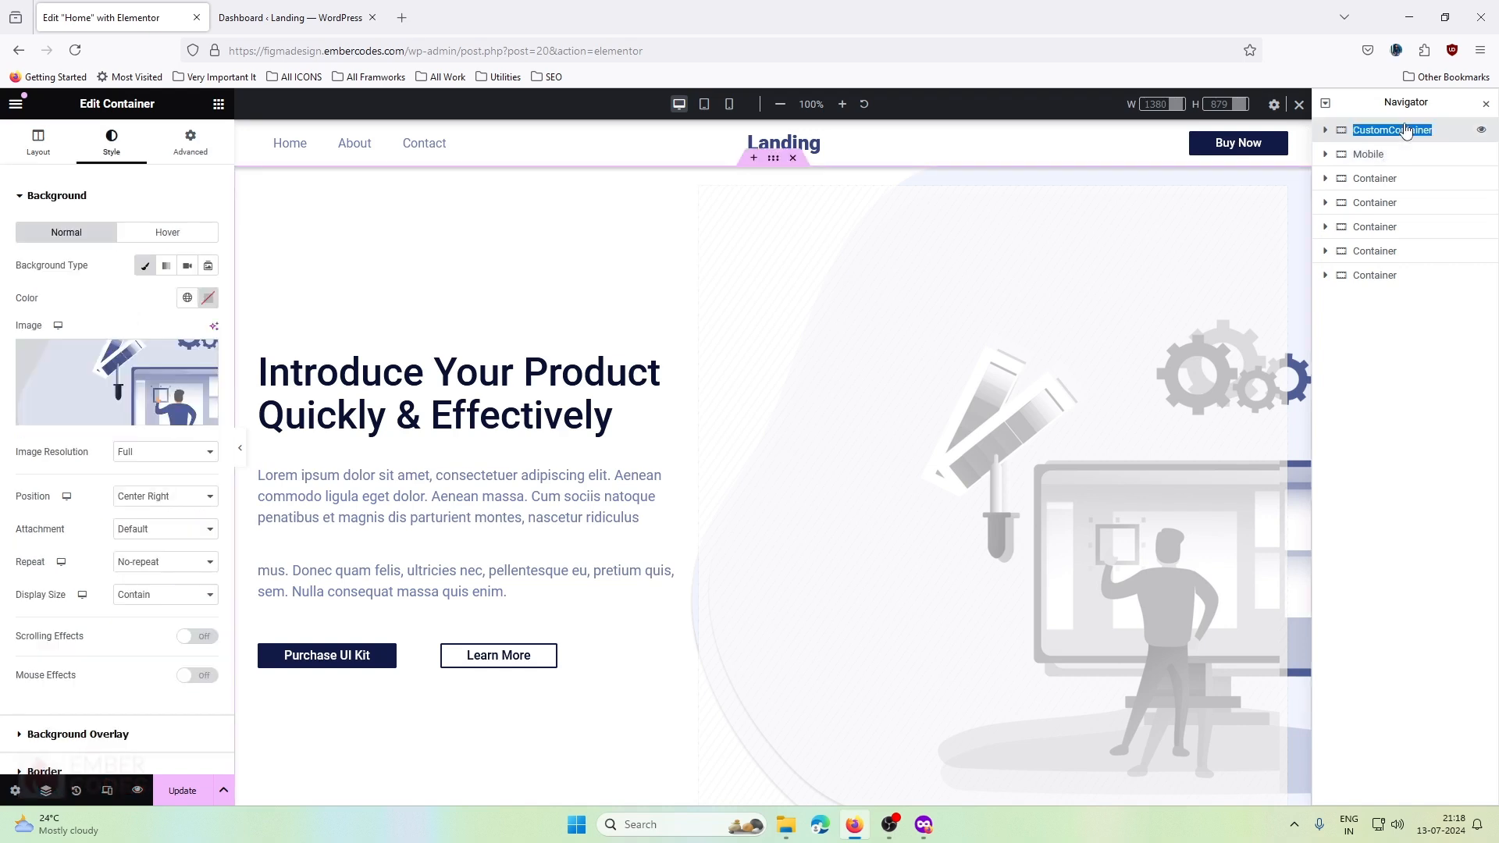
{"action": "key", "text": "ctrl+f"}
{"action": "type", "text": "Desig"}
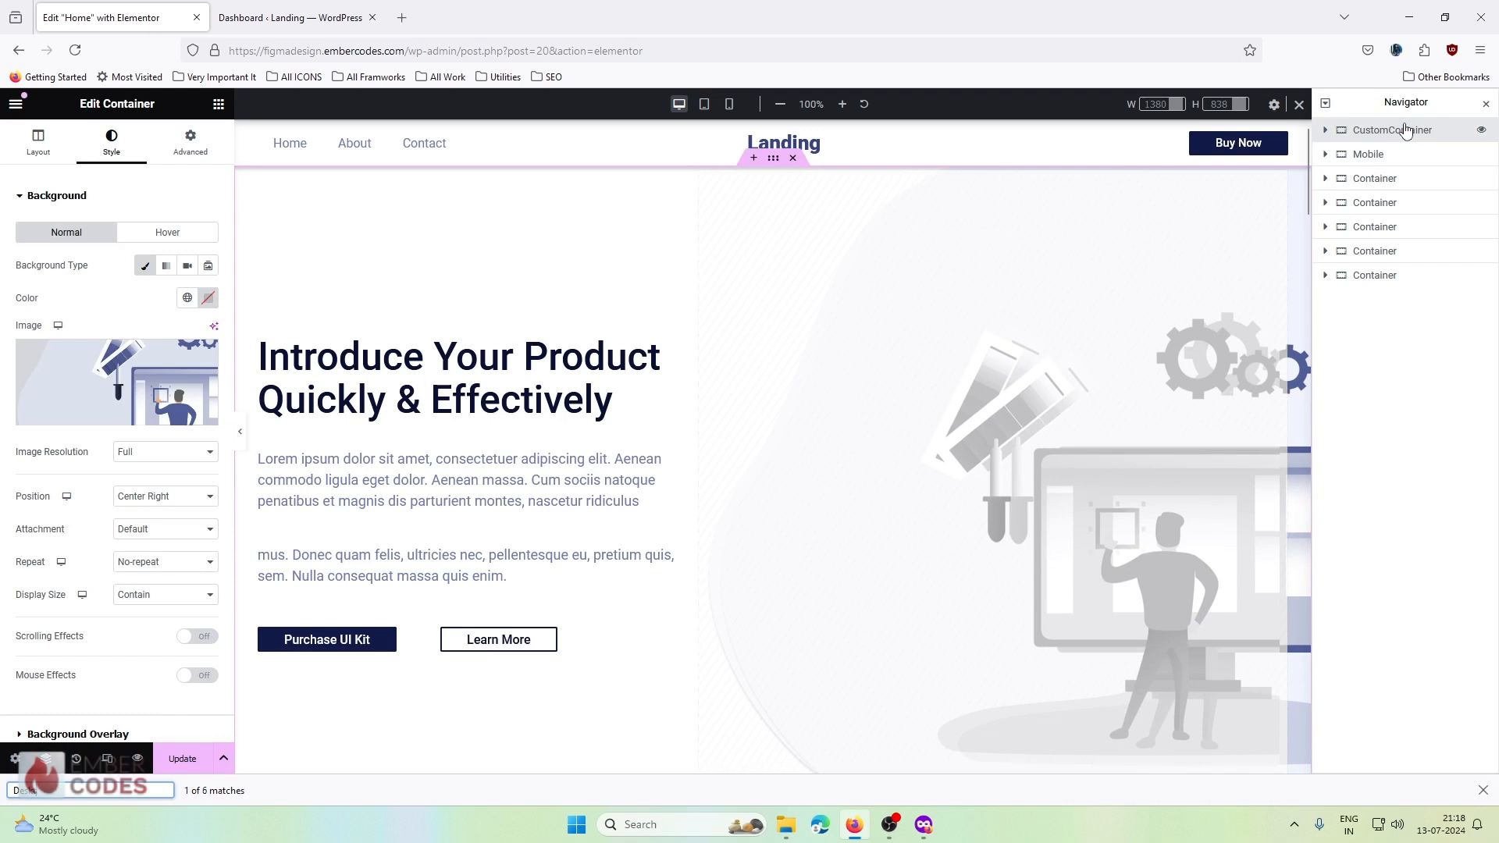
{"action": "key", "text": "Escape"}
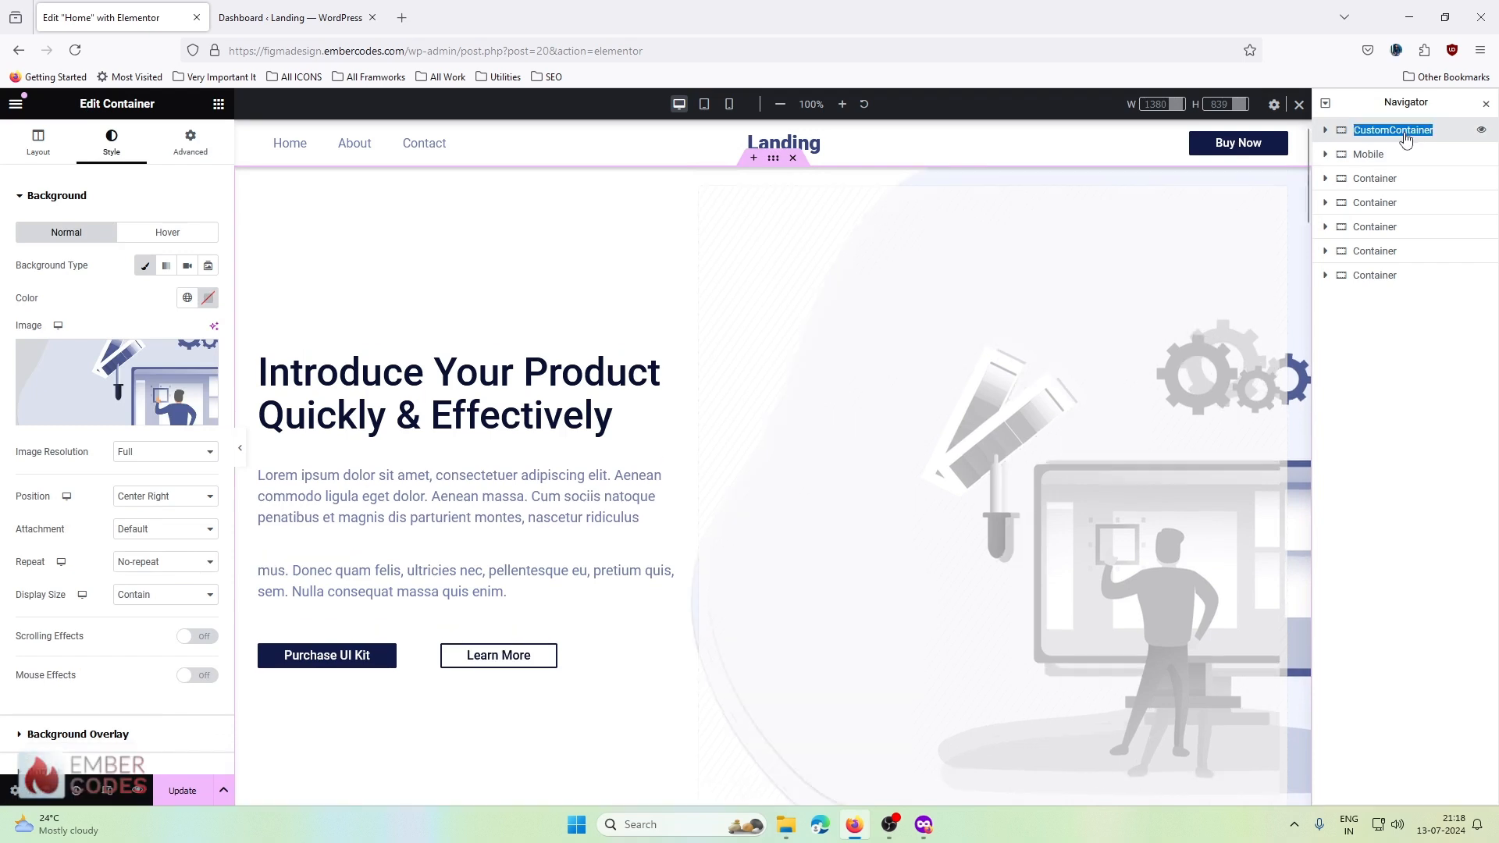
{"action": "type", "text": "Desktopher"}
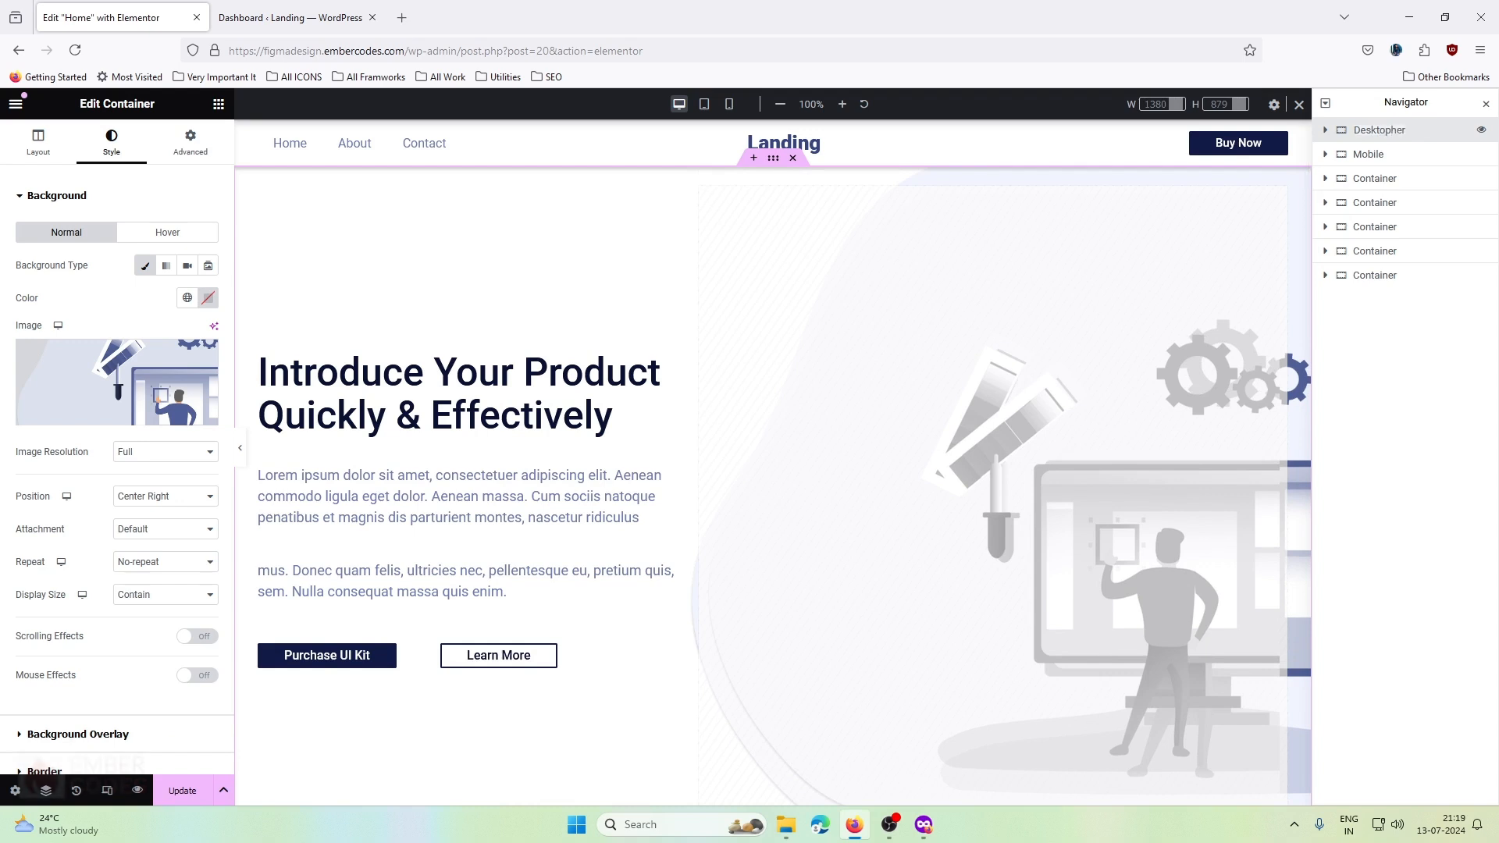
{"action": "type", "text": "i"}
{"action": "key", "text": "BackSpace"}
{"action": "key", "text": "BackSpace"}
{"action": "key", "text": "BackSpace"}
{"action": "key", "text": "BackSpace"}
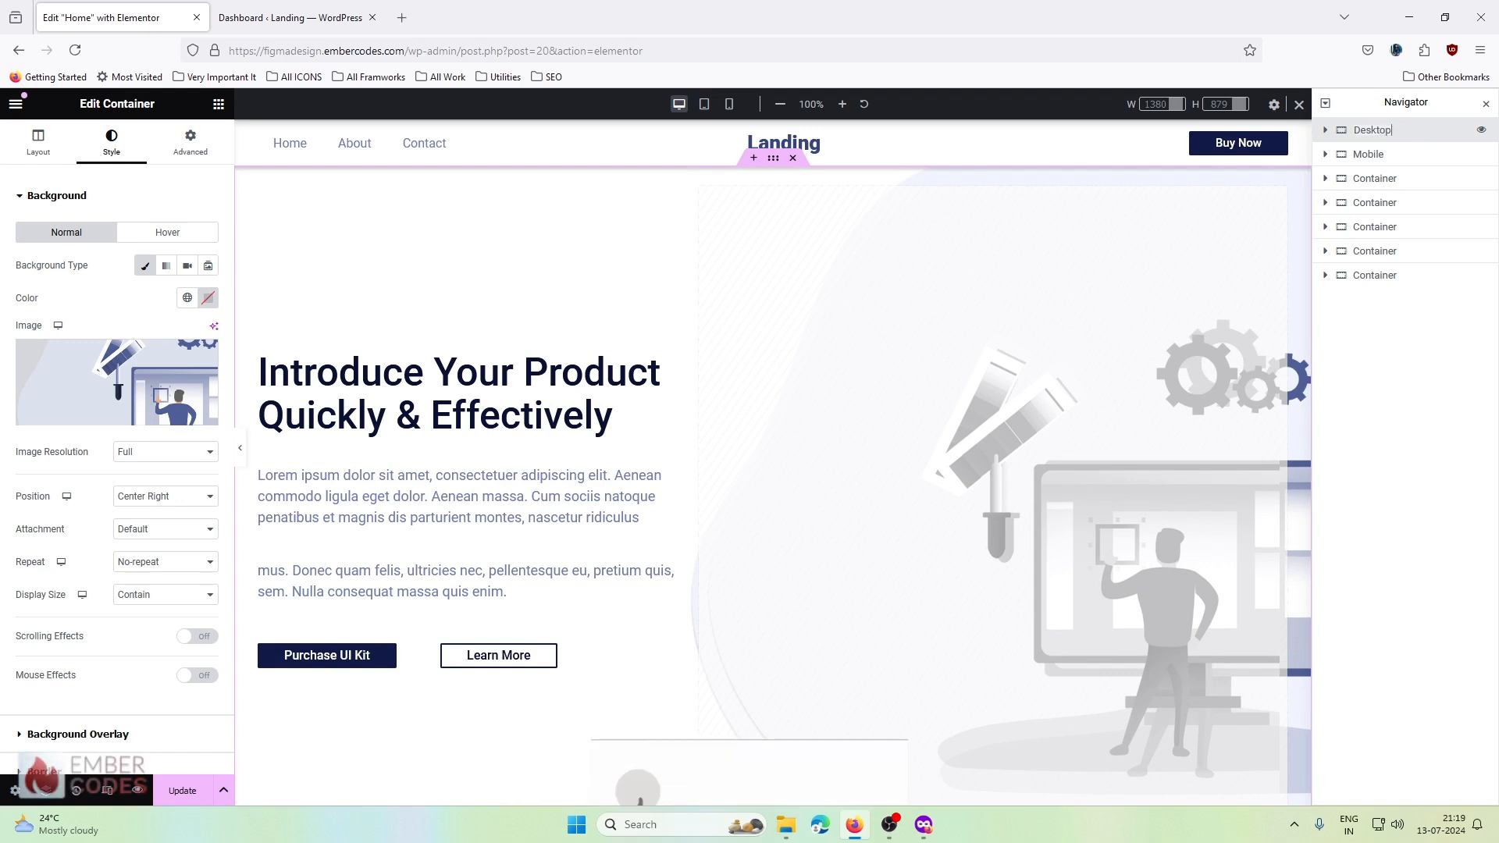
{"action": "type", "text": "Hero"}
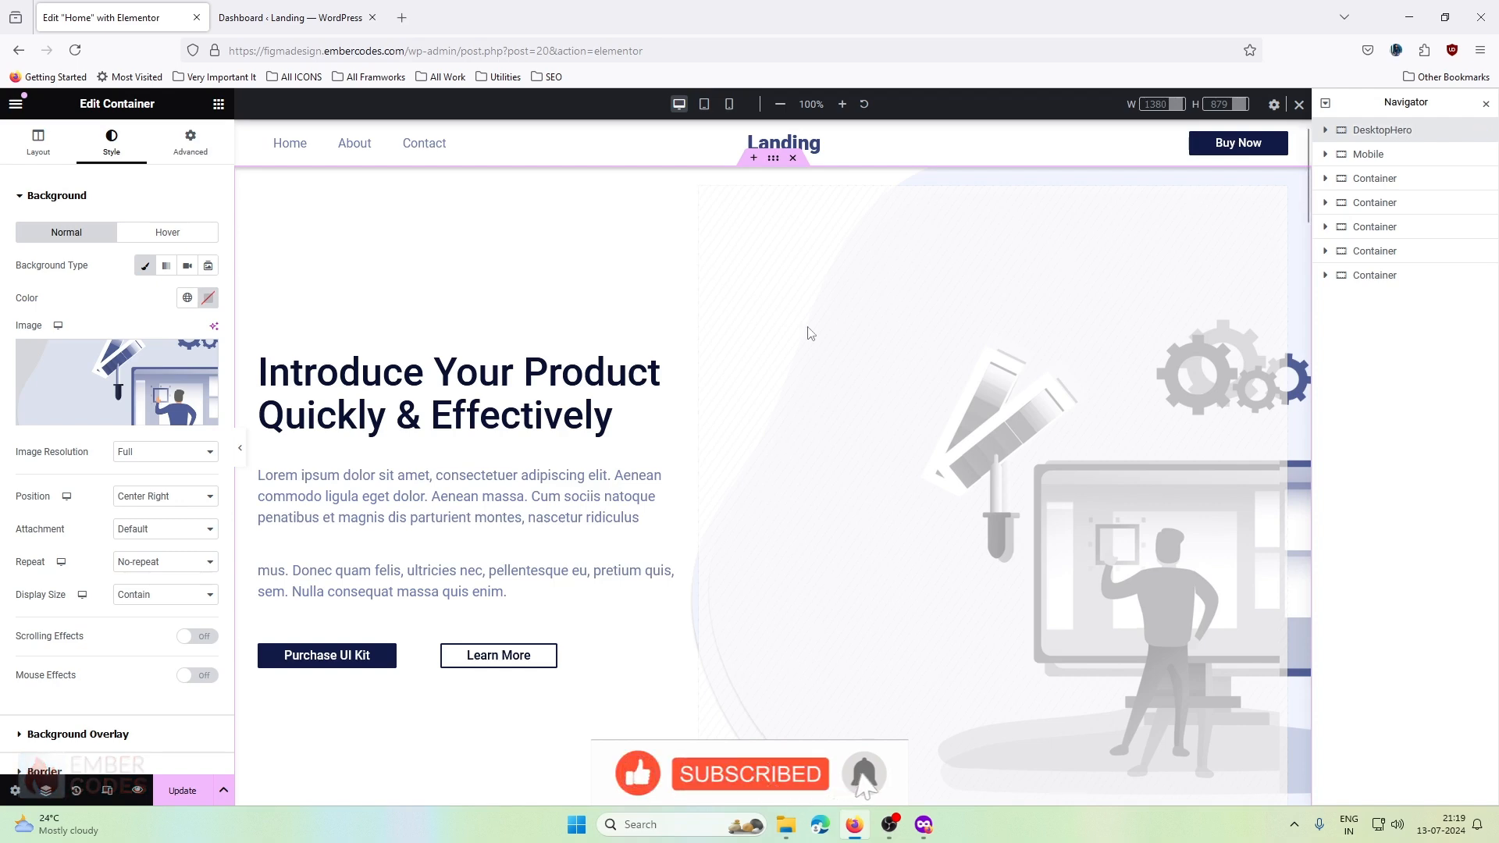
- Turn on Hide On Tablet Portrait and Hide On Mobile Portrait for the DesktopHero container
{"action": "scroll", "coordinate": [809, 333], "scroll_direction": "down", "scroll_amount": 5}
{"action": "scroll", "coordinate": [809, 333], "scroll_direction": "up", "scroll_amount": 6}
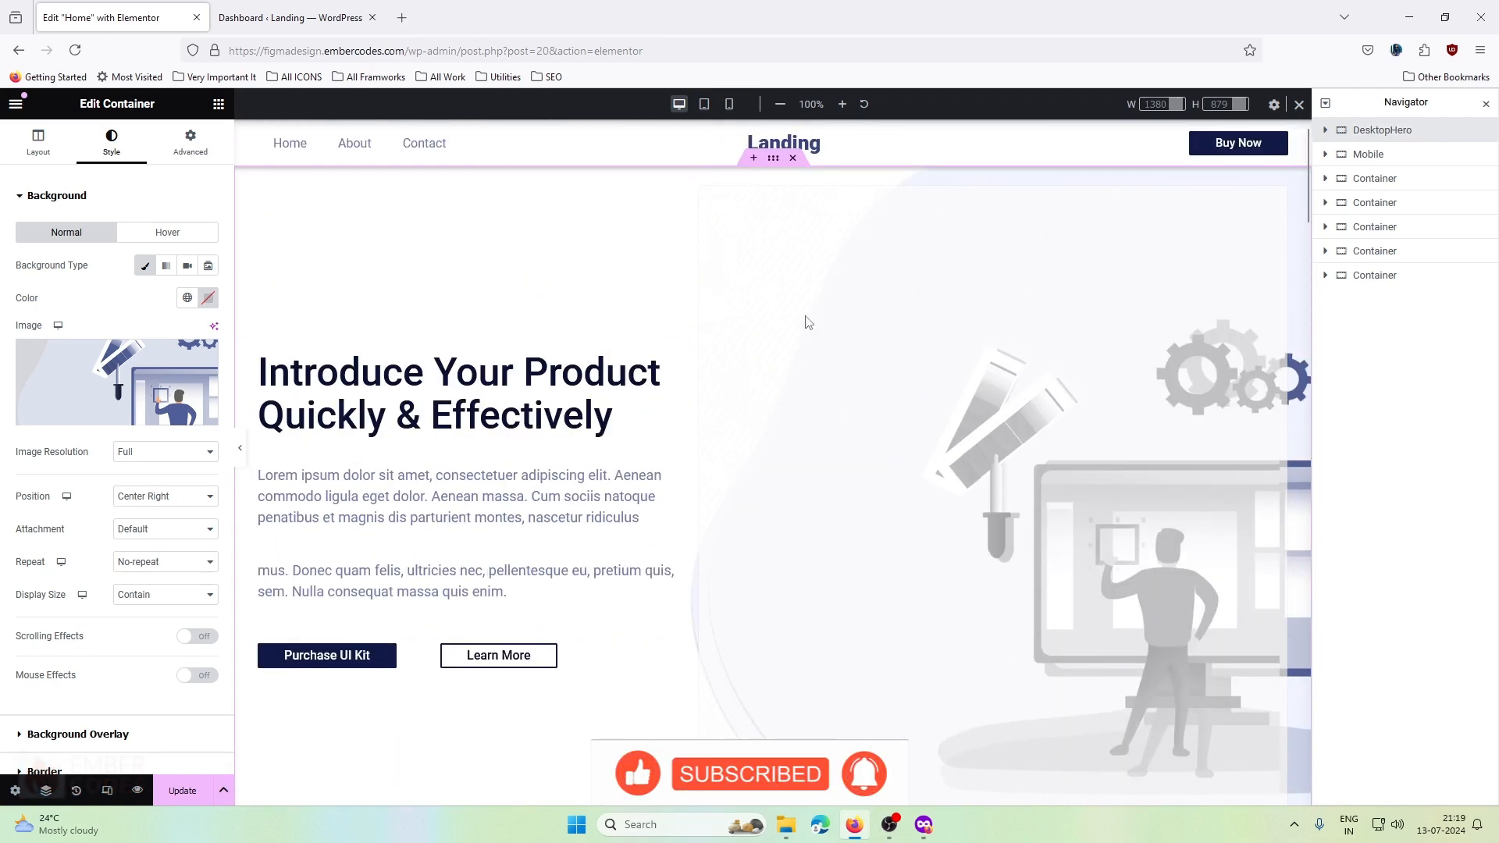
{"action": "left_click", "coordinate": [191, 144]}
{"action": "scroll", "coordinate": [90, 586], "scroll_direction": "down", "scroll_amount": 3}
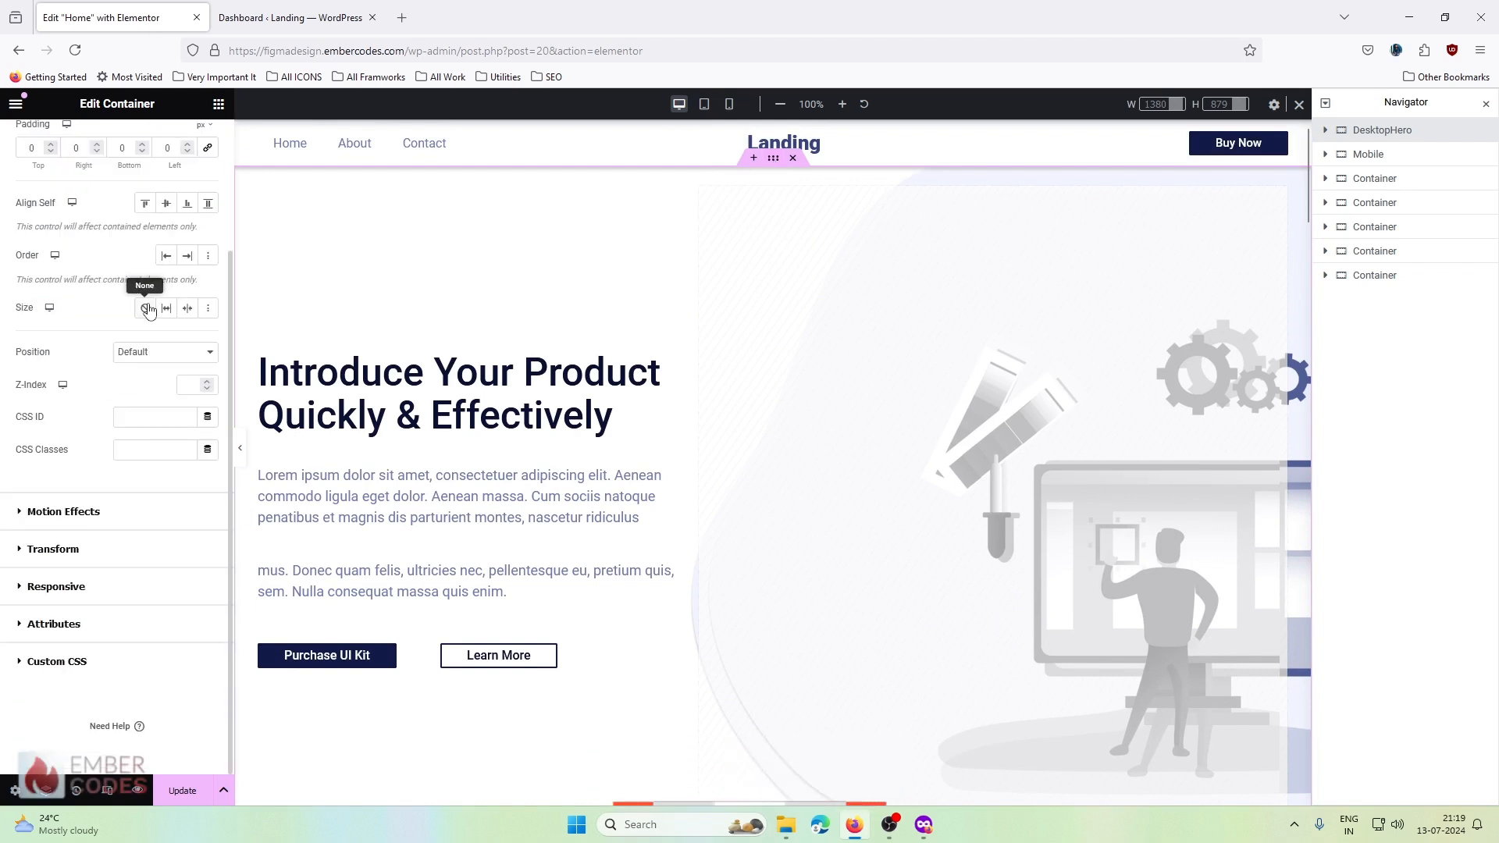
{"action": "left_click", "coordinate": [90, 587]}
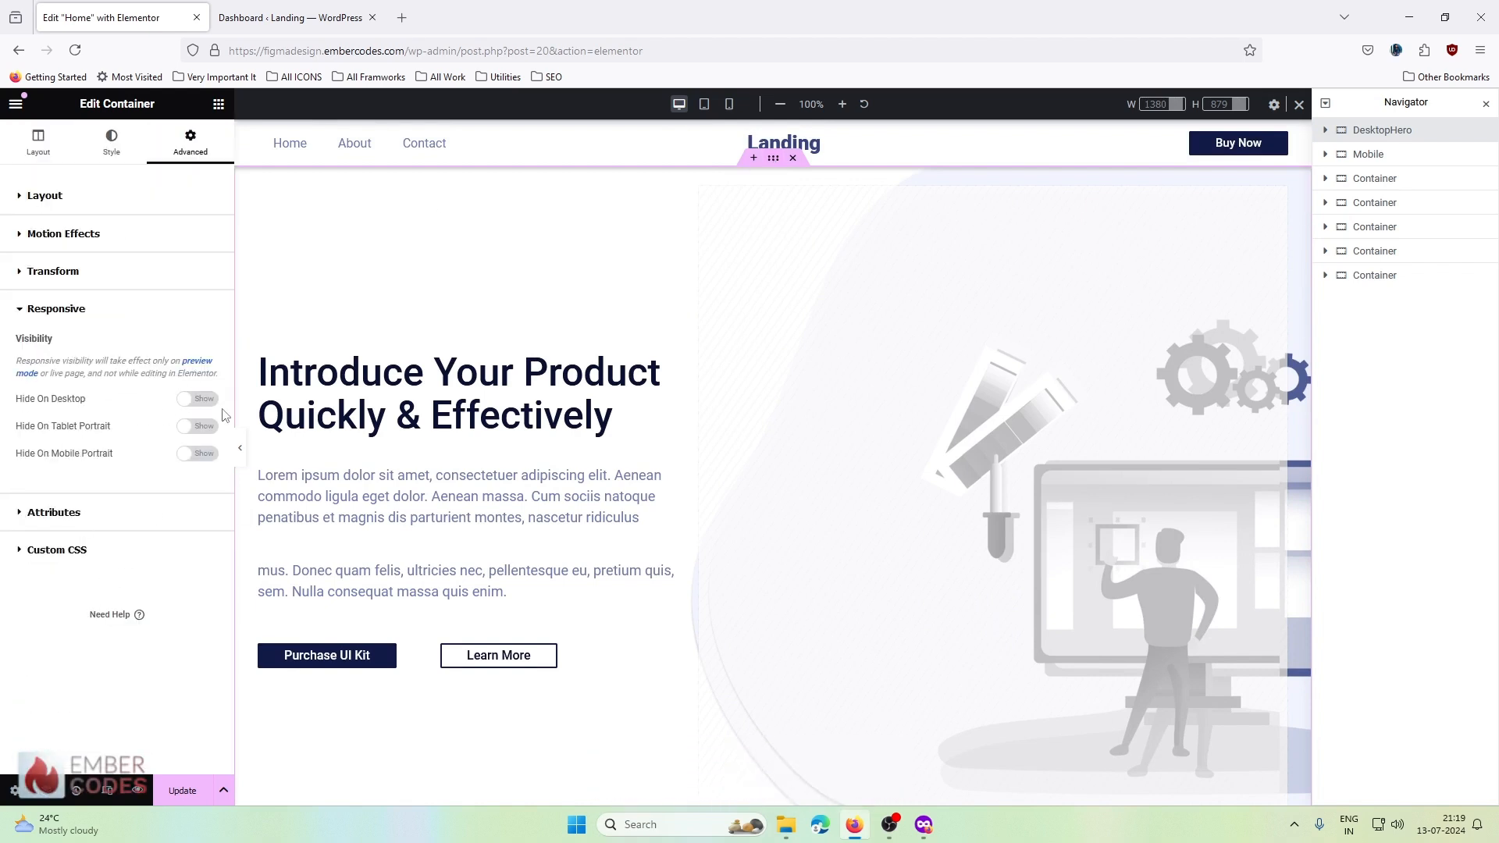
{"action": "left_click", "coordinate": [200, 426]}
{"action": "left_click", "coordinate": [200, 454]}
- Turn on Hide On Desktop for the duplicated Mobile hero container
{"action": "scroll", "coordinate": [694, 358], "scroll_direction": "down", "scroll_amount": 2}
{"action": "scroll", "coordinate": [694, 358], "scroll_direction": "down", "scroll_amount": 5}
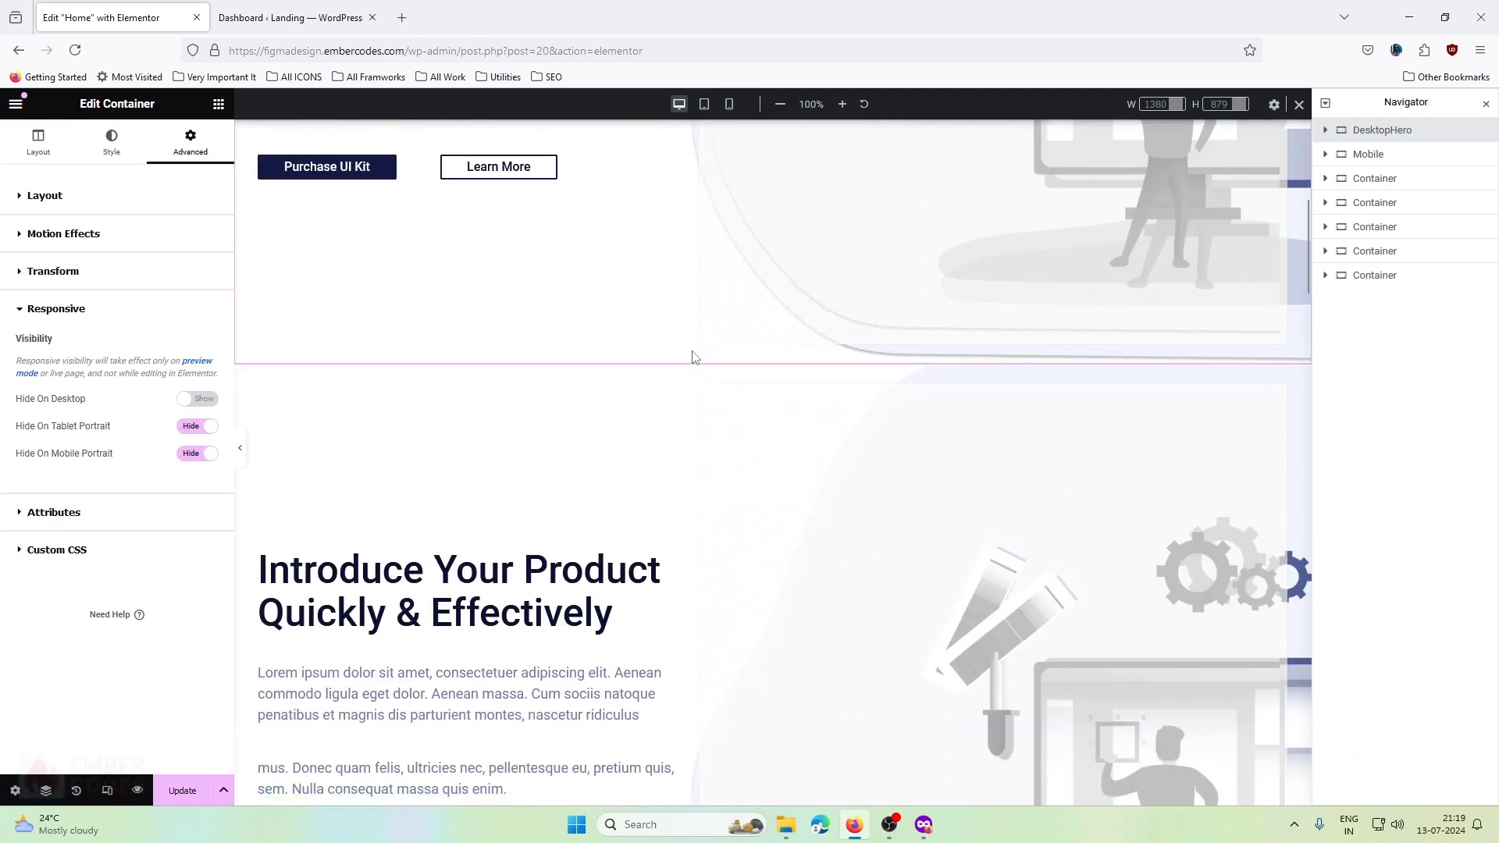
{"action": "left_click", "coordinate": [1409, 160]}
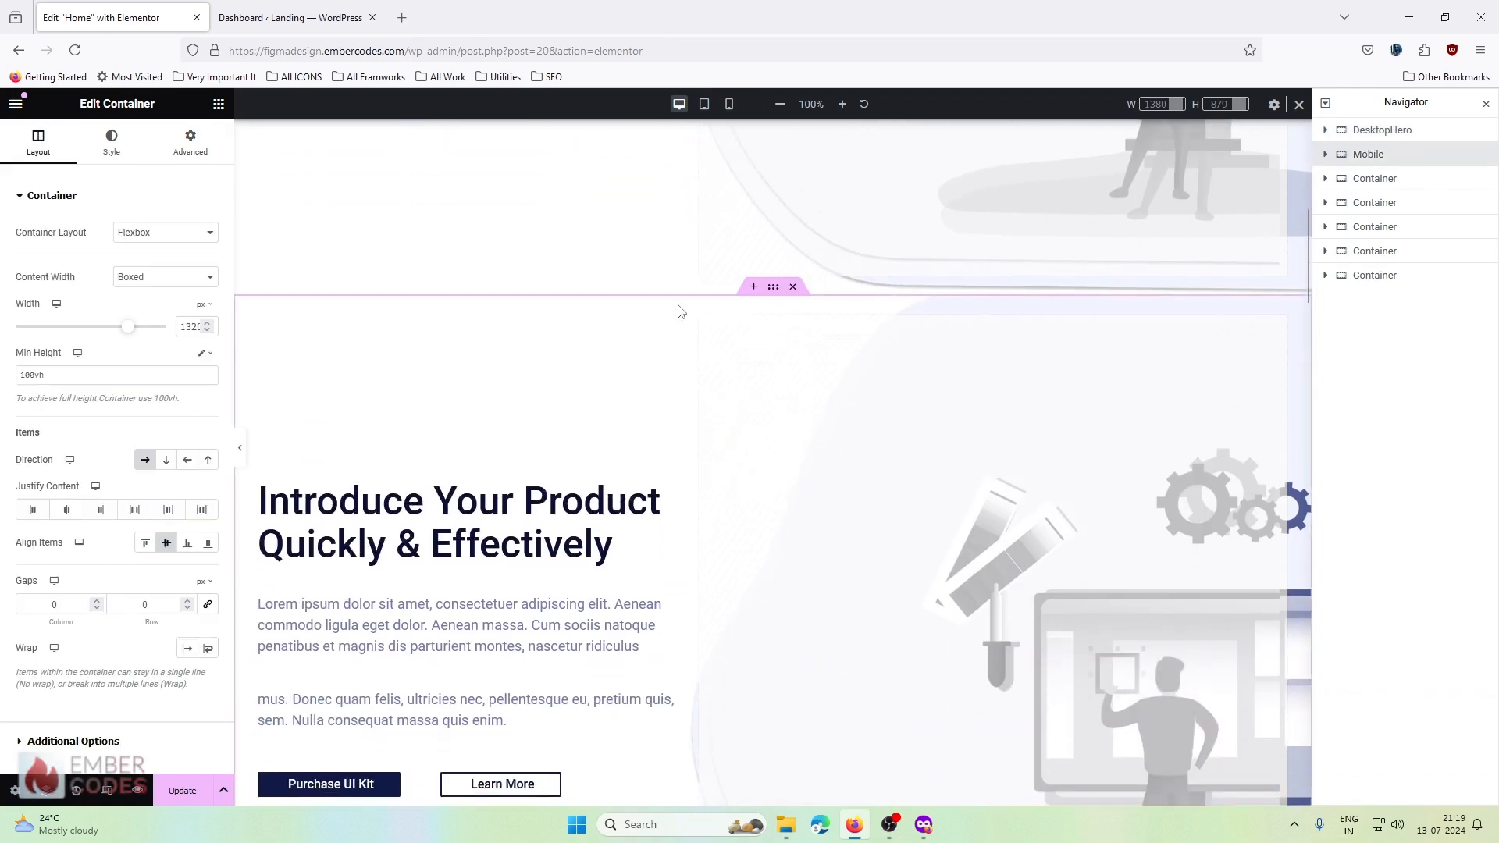
{"action": "left_click", "coordinate": [191, 144]}
{"action": "scroll", "coordinate": [165, 380], "scroll_direction": "down", "scroll_amount": 3}
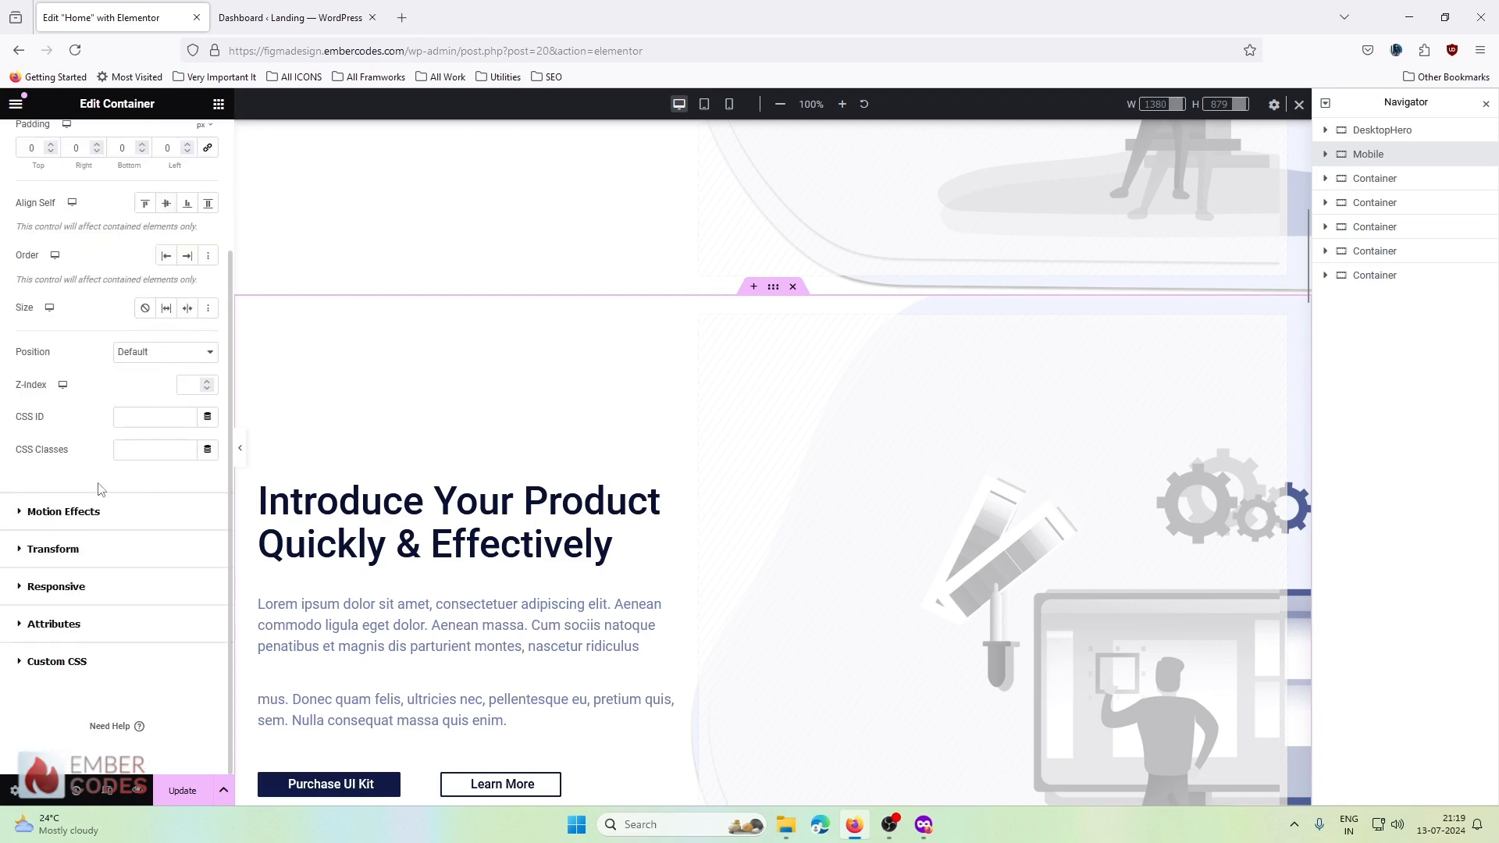
{"action": "left_click", "coordinate": [74, 587]}
{"action": "left_click", "coordinate": [199, 399]}
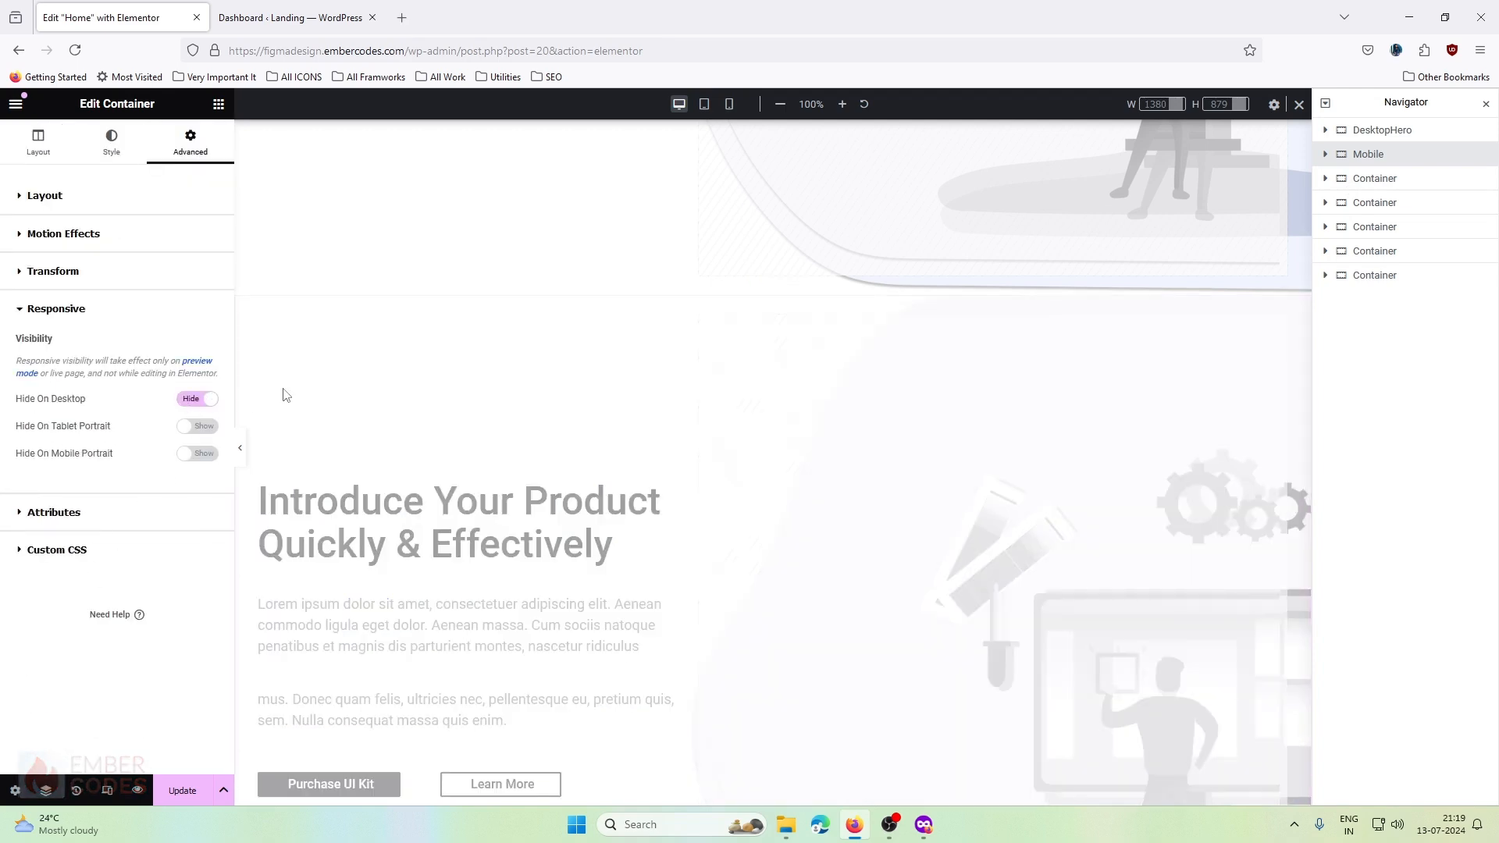
- Switch to the tablet view and check how the DesktopHero and Mobile containers display there
{"action": "scroll", "coordinate": [650, 338], "scroll_direction": "up", "scroll_amount": 7}
{"action": "left_click", "coordinate": [705, 104]}
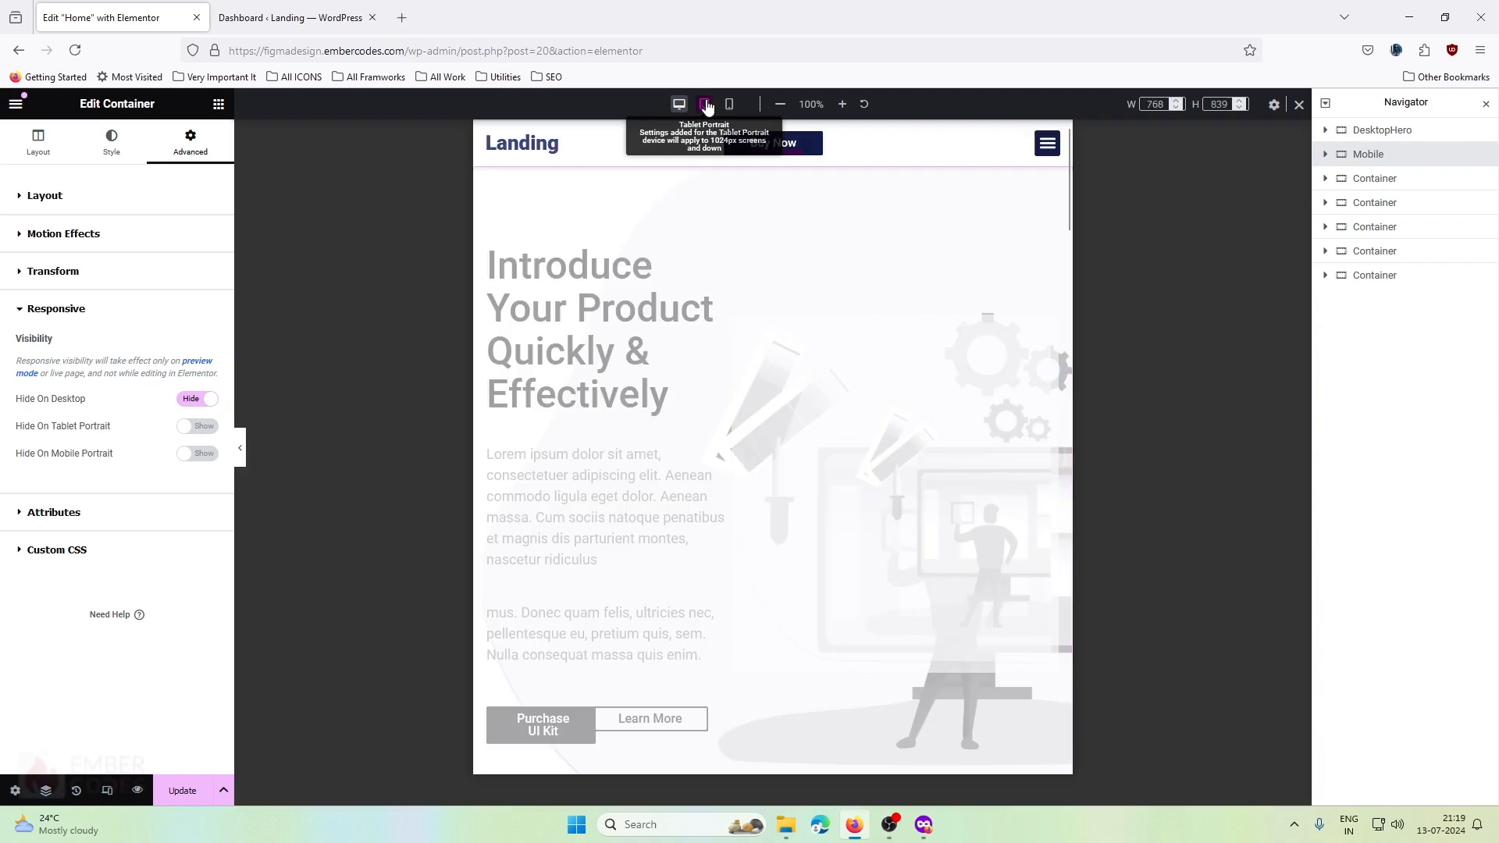
{"action": "scroll", "coordinate": [660, 303], "scroll_direction": "down", "scroll_amount": 5}
{"action": "scroll", "coordinate": [659, 305], "scroll_direction": "up", "scroll_amount": 1}
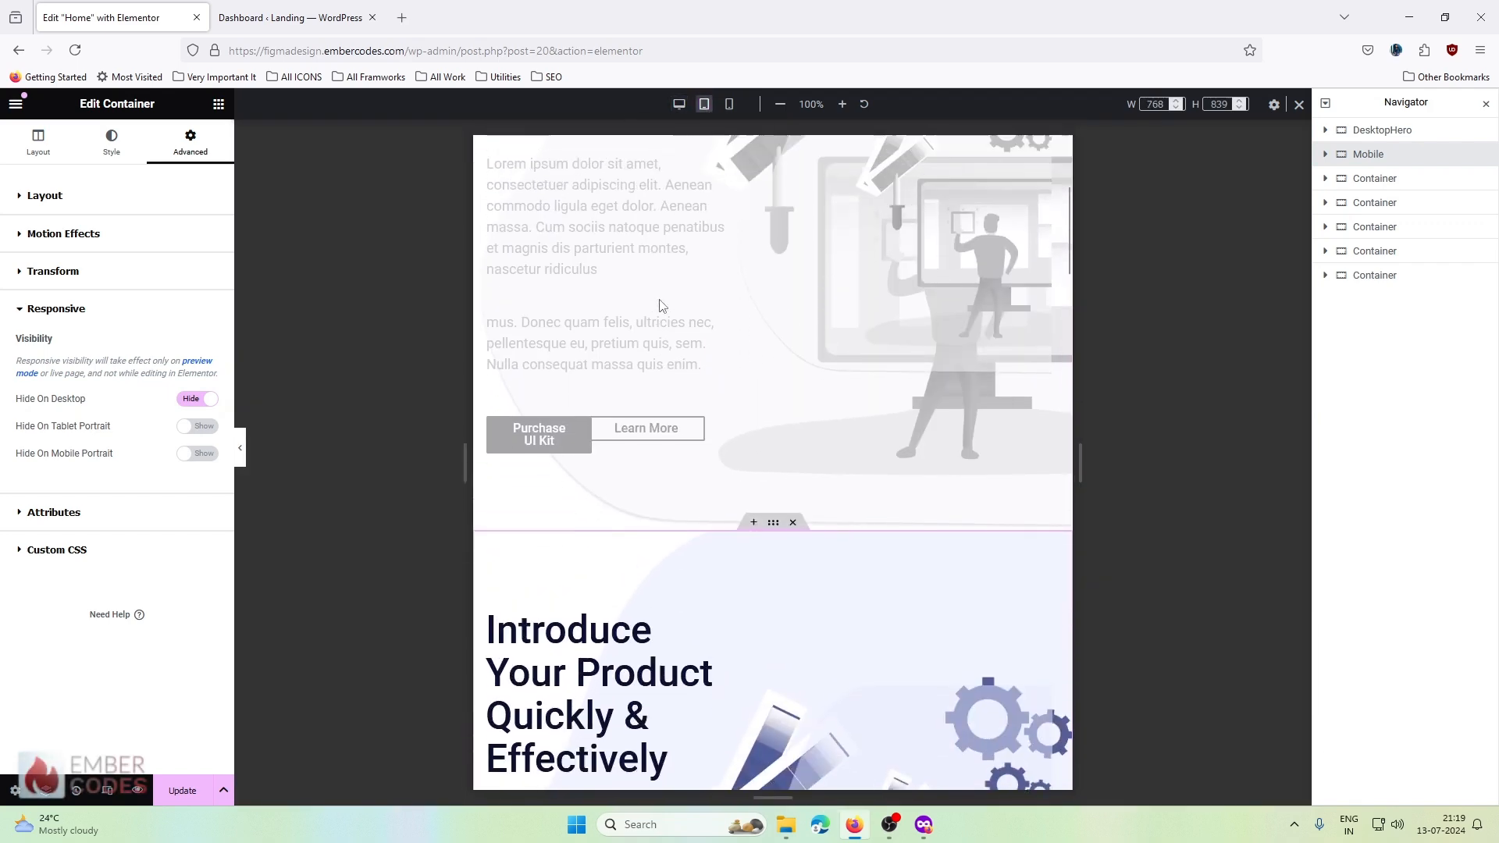
- Return to the desktop view and remove the background image from the Mobile container
{"action": "scroll", "coordinate": [659, 306], "scroll_direction": "down", "scroll_amount": 4}
{"action": "scroll", "coordinate": [660, 306], "scroll_direction": "up", "scroll_amount": 3}
{"action": "scroll", "coordinate": [659, 306], "scroll_direction": "down", "scroll_amount": 2}
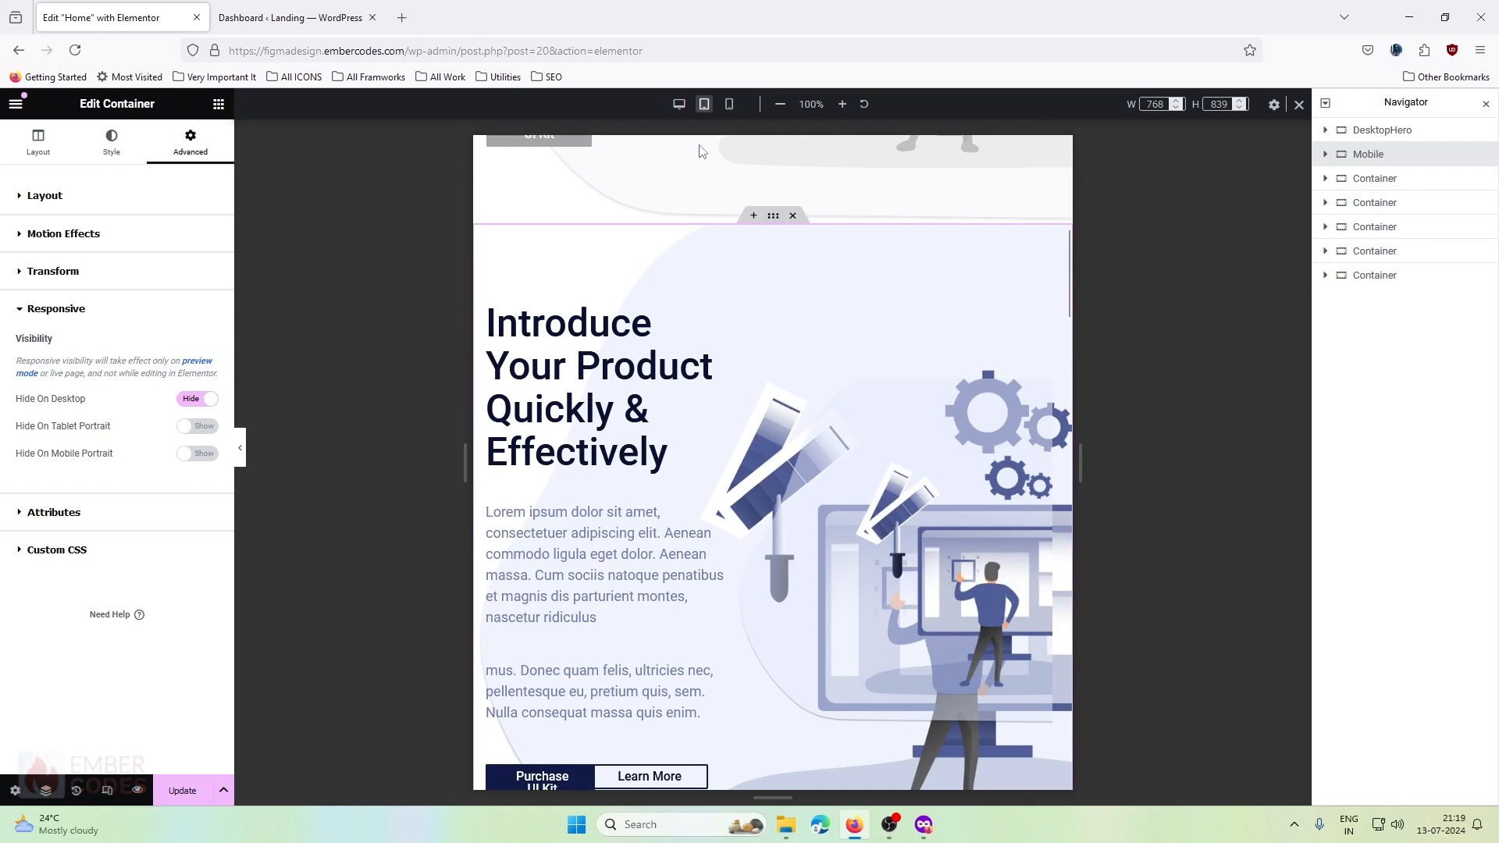
{"action": "left_click", "coordinate": [680, 104]}
{"action": "scroll", "coordinate": [732, 330], "scroll_direction": "down", "scroll_amount": 3}
{"action": "scroll", "coordinate": [741, 413], "scroll_direction": "up", "scroll_amount": 4}
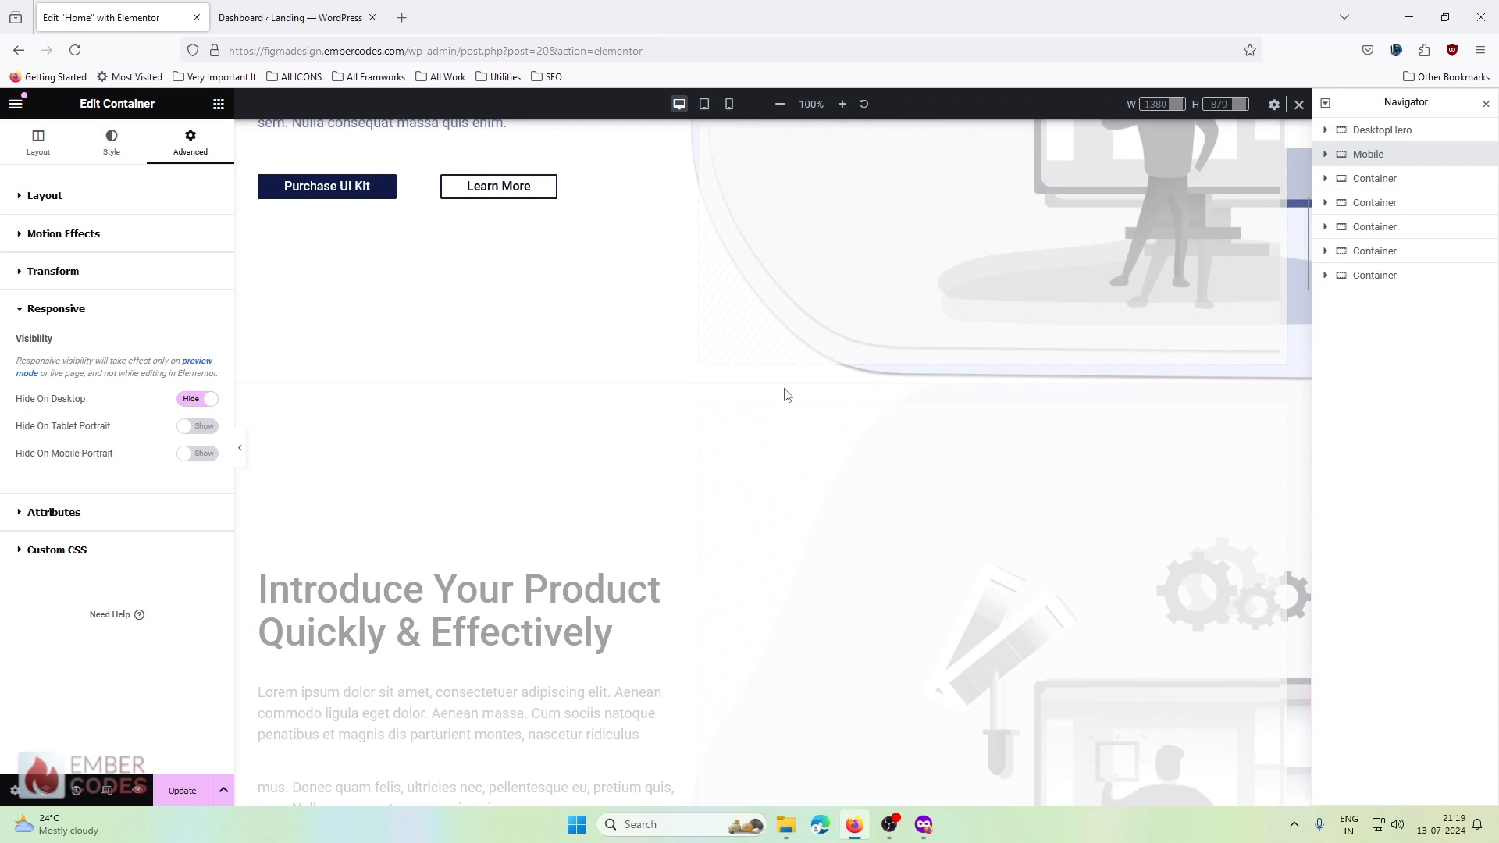
{"action": "left_click", "coordinate": [111, 143]}
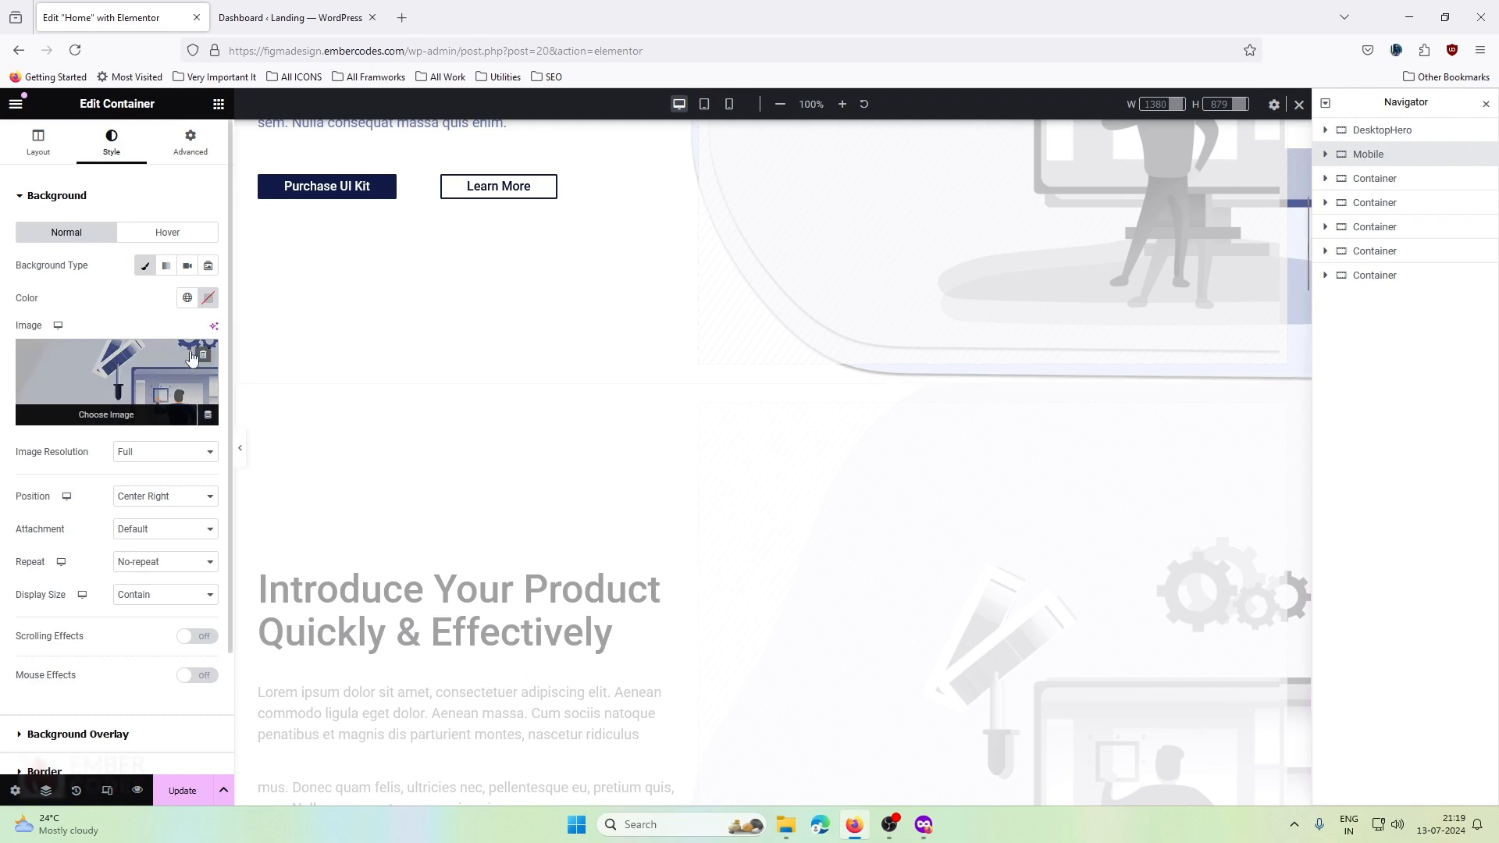
{"action": "left_click", "coordinate": [202, 355]}
{"action": "scroll", "coordinate": [685, 512], "scroll_direction": "down", "scroll_amount": 5}
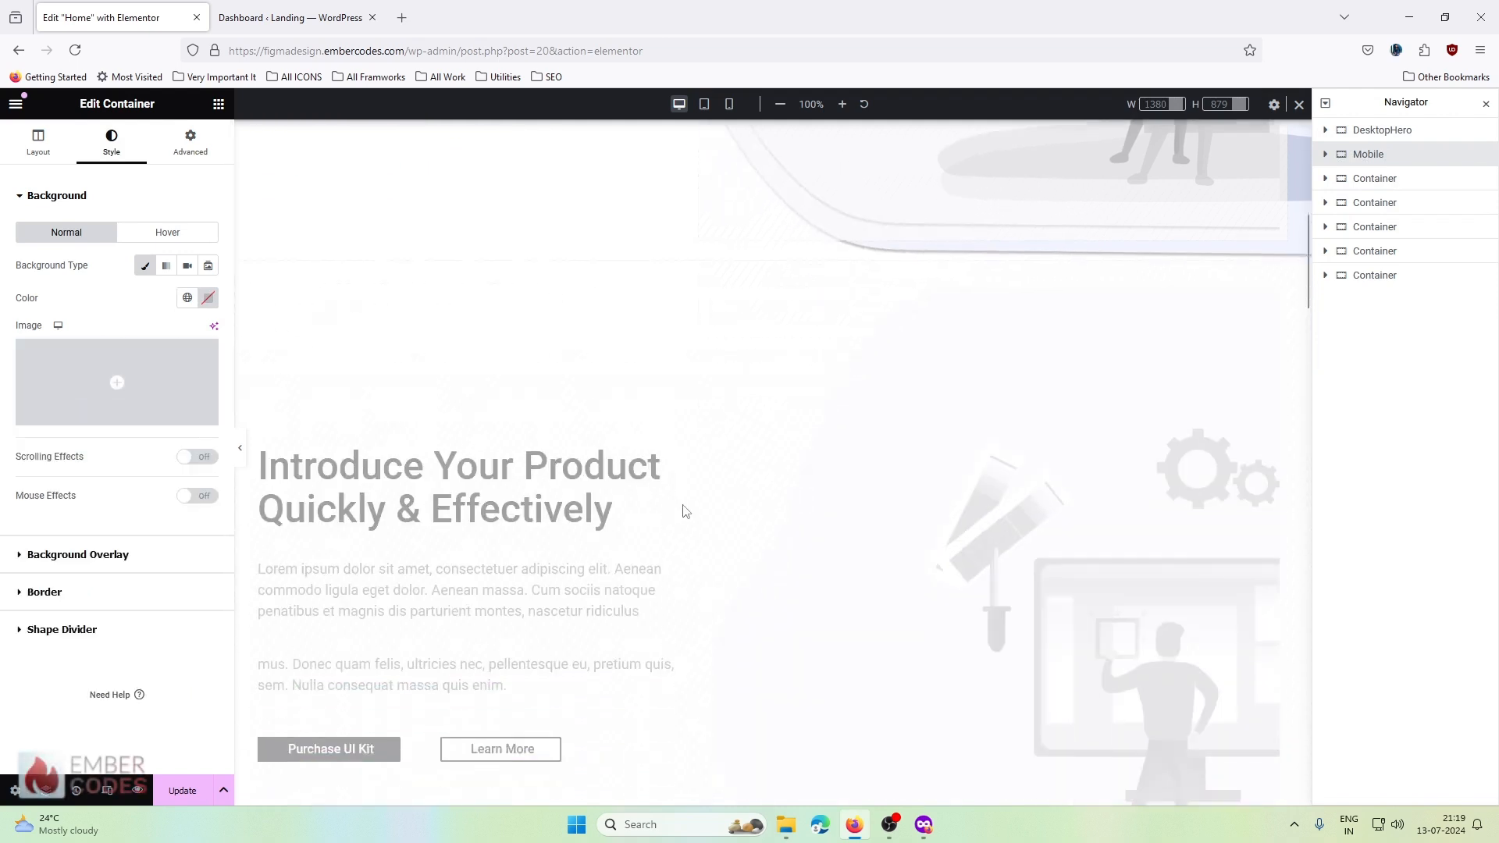
{"action": "scroll", "coordinate": [959, 448], "scroll_direction": "up", "scroll_amount": 3}
- Check the layout and responsive visibility settings of the hero_img_wrap inside the Mobile container
{"action": "left_click", "coordinate": [1327, 156]}
{"action": "left_click", "coordinate": [1393, 204]}
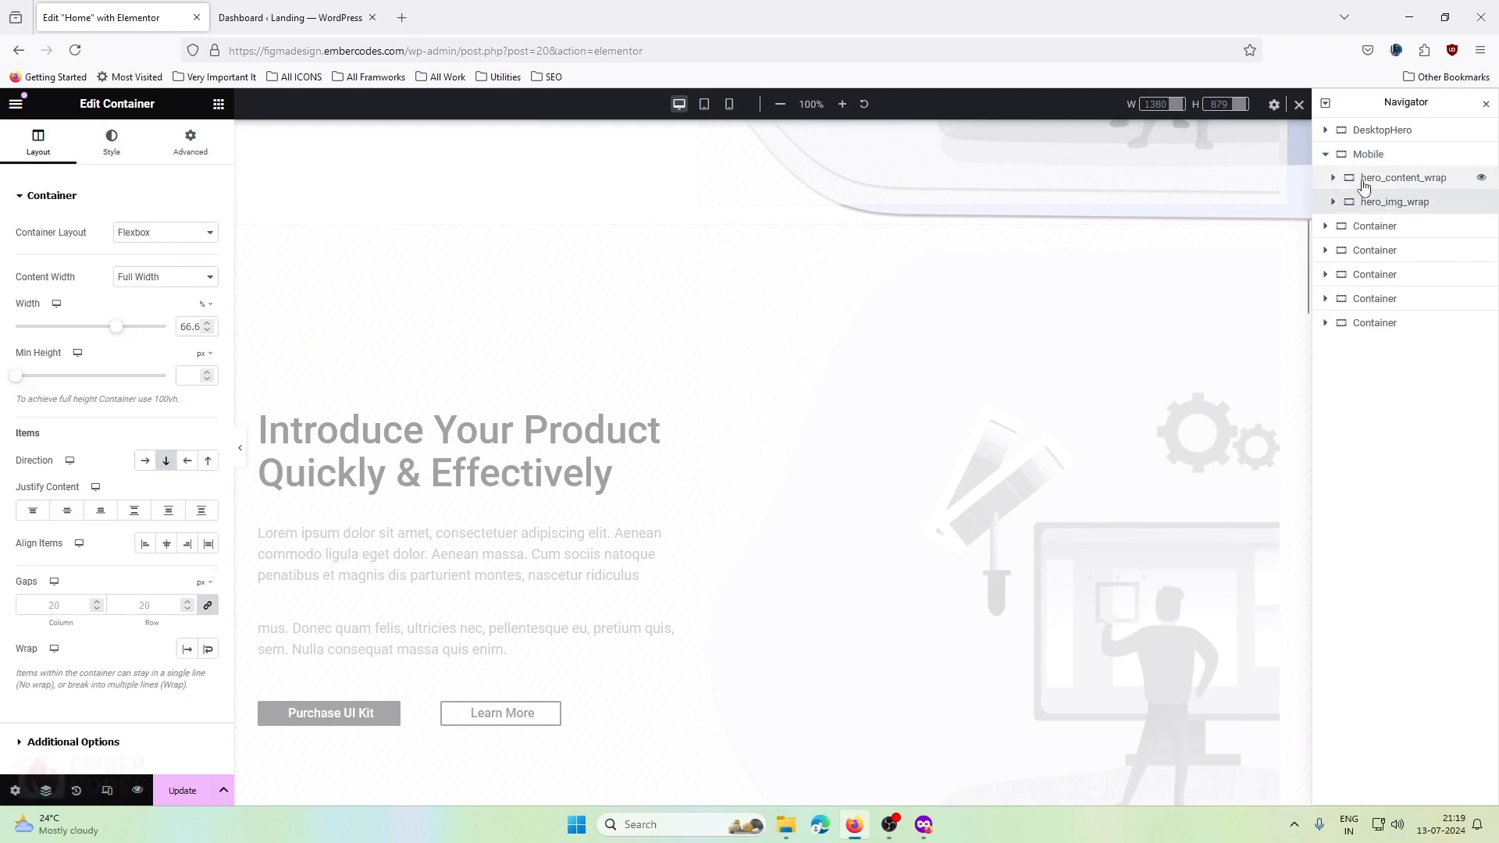
{"action": "scroll", "coordinate": [52, 543], "scroll_direction": "down", "scroll_amount": 2}
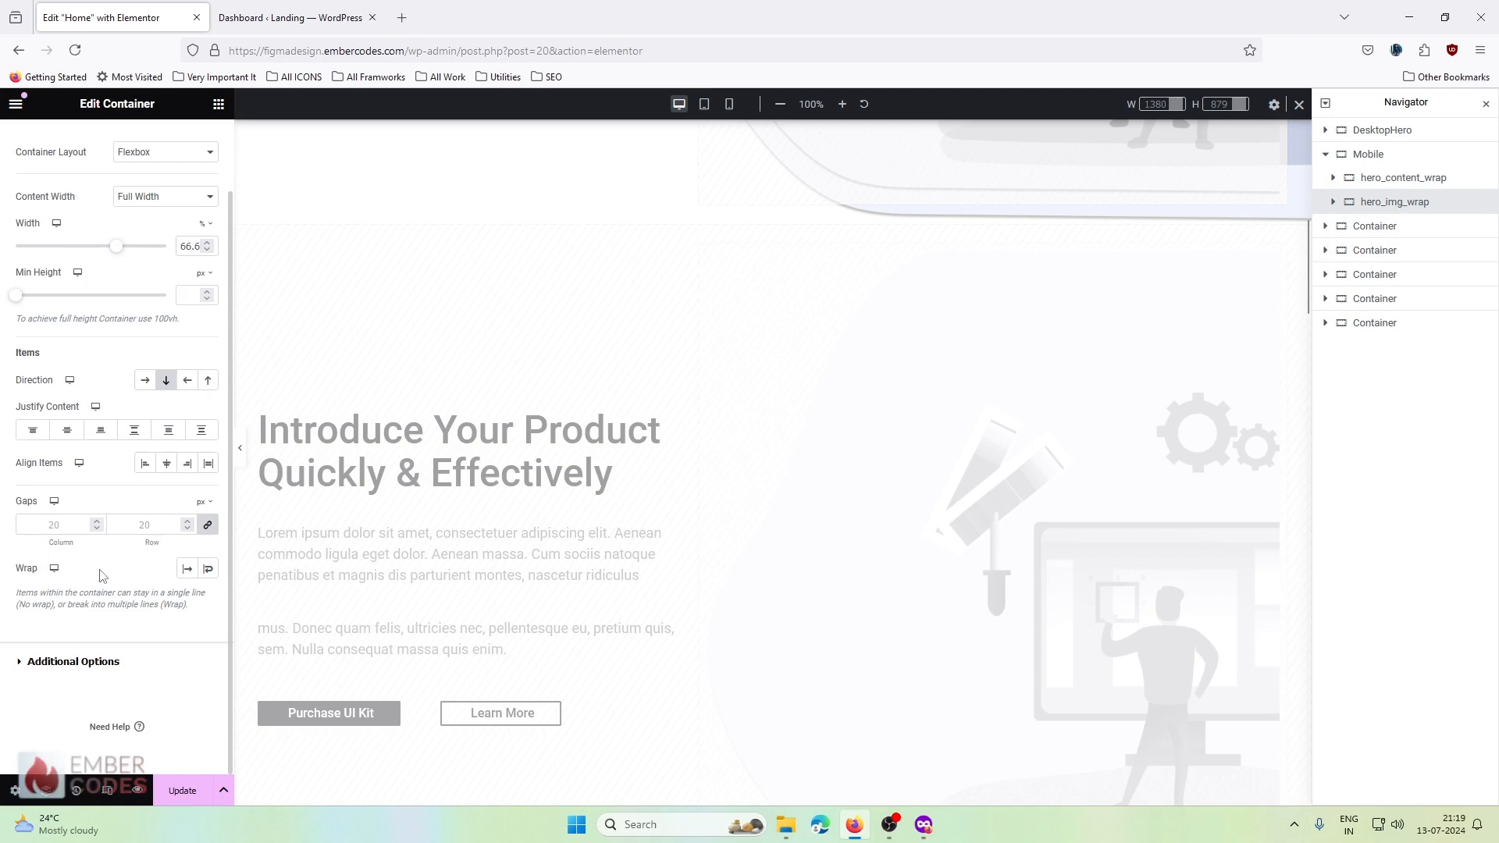
{"action": "scroll", "coordinate": [156, 375], "scroll_direction": "up", "scroll_amount": 2}
{"action": "left_click", "coordinate": [191, 150]}
{"action": "scroll", "coordinate": [118, 499], "scroll_direction": "down", "scroll_amount": 4}
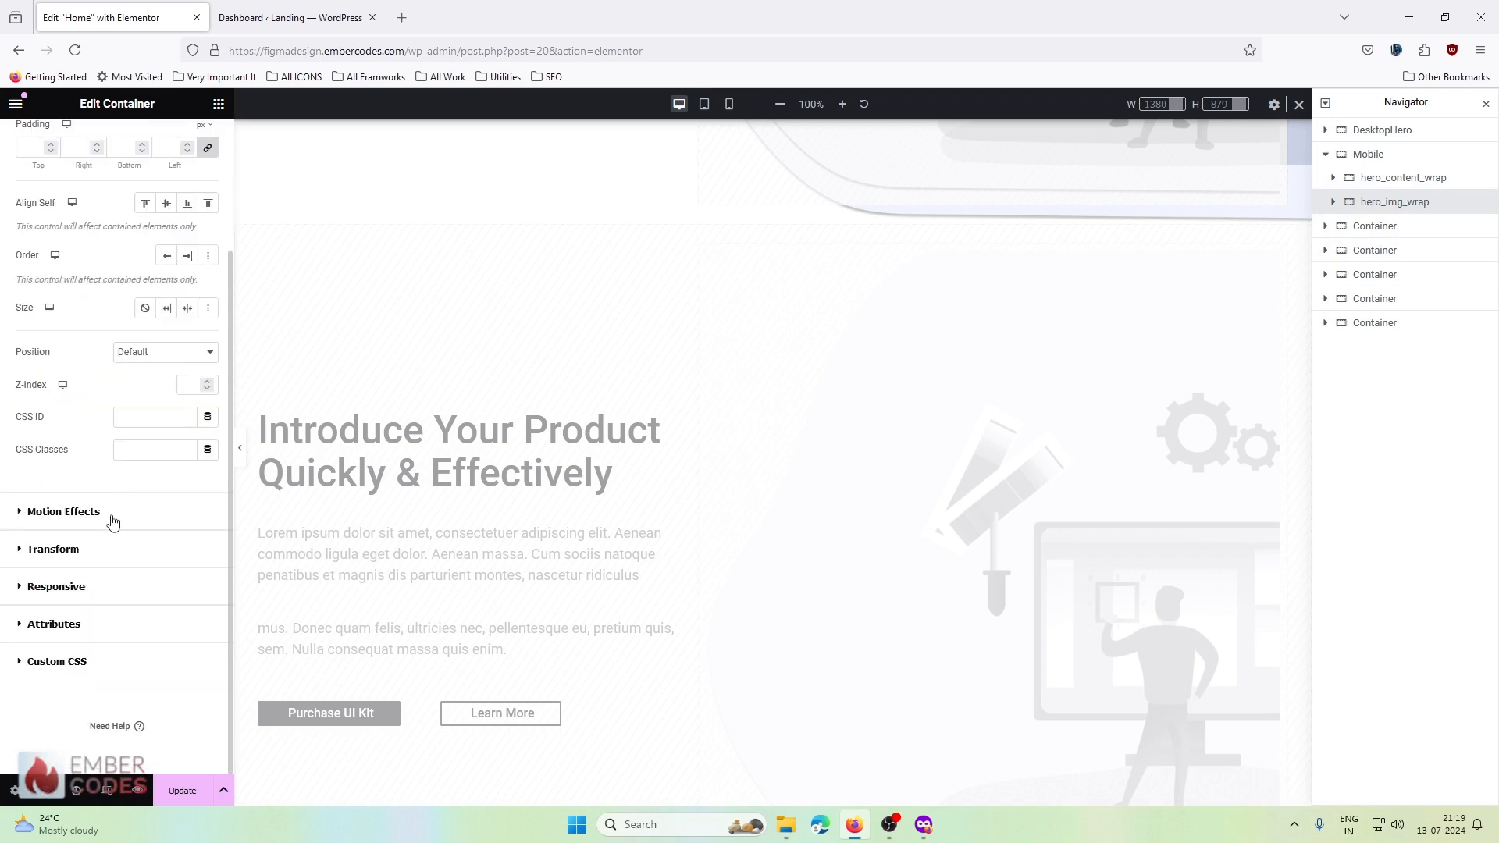
{"action": "left_click", "coordinate": [80, 600]}
{"action": "left_click", "coordinate": [185, 400]}
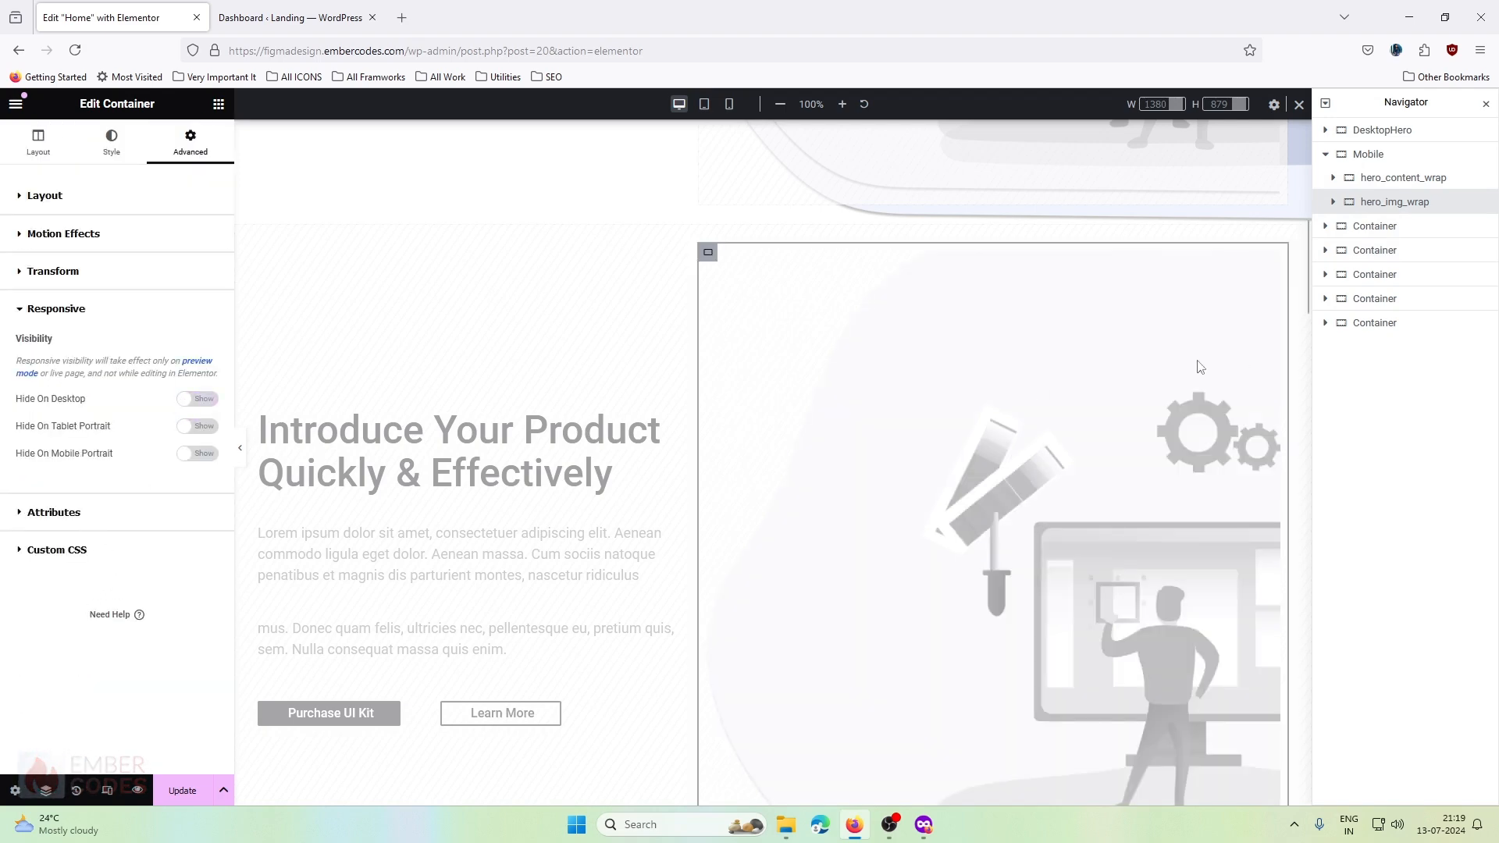
- Delete the Image widget from the hero_img_wrap inside the DesktopHero container
{"action": "left_click", "coordinate": [1342, 154]}
{"action": "left_click", "coordinate": [1327, 131]}
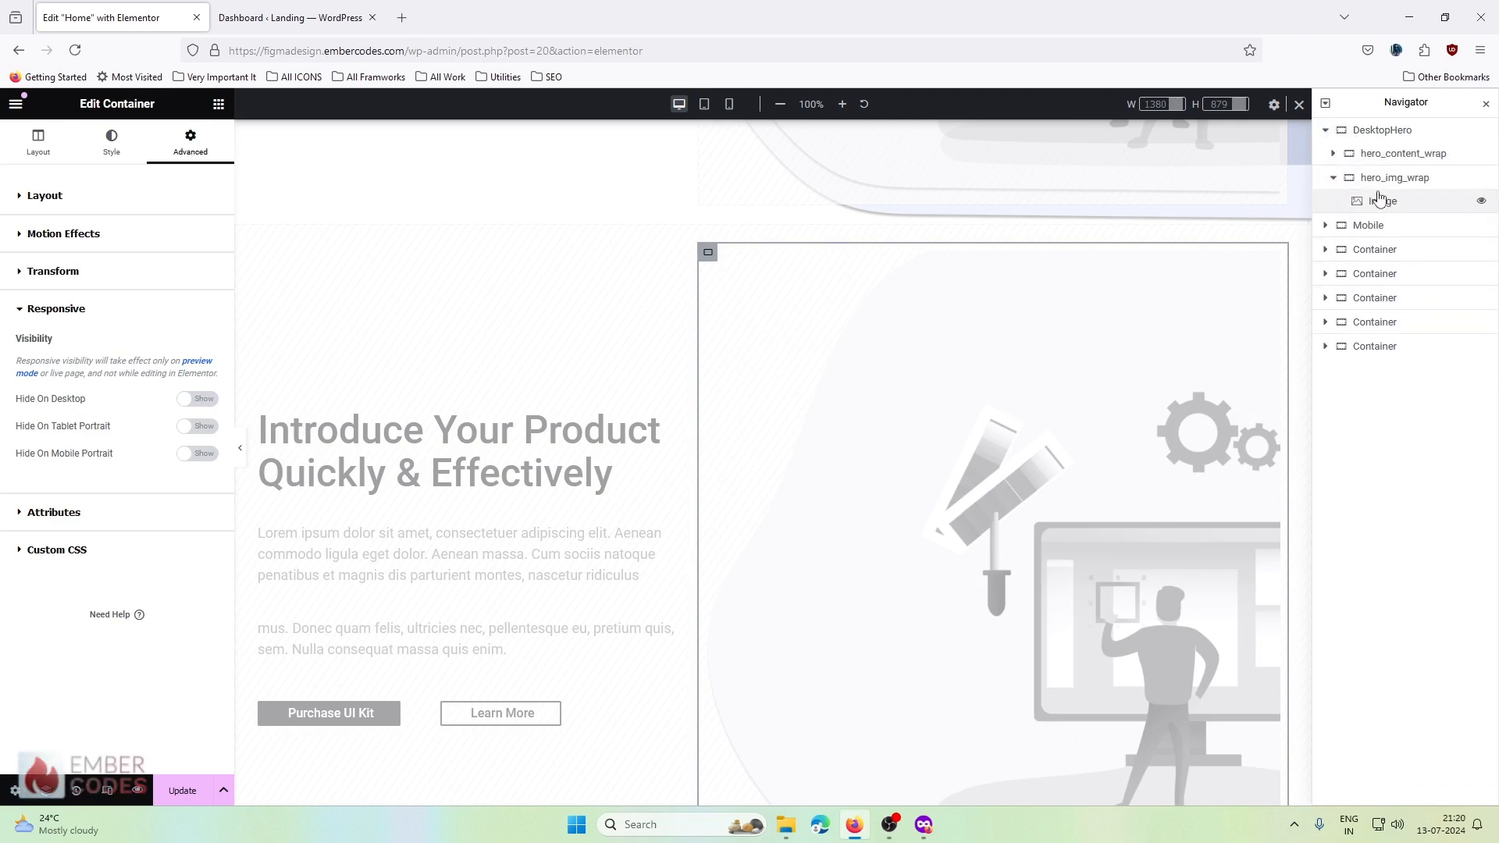
{"action": "left_click", "coordinate": [1379, 201]}
{"action": "key", "text": "Delete"}
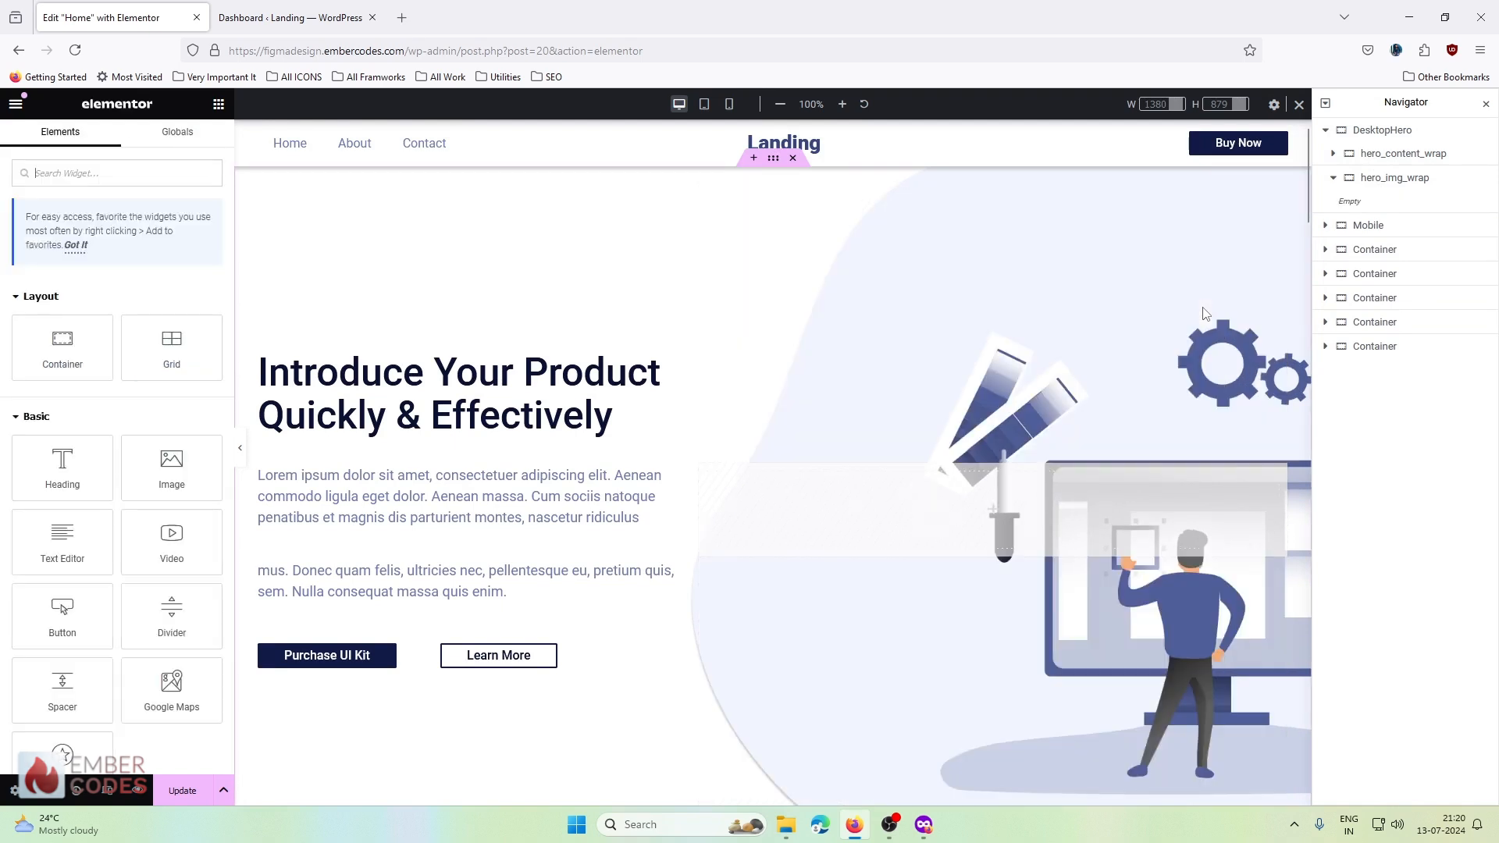
- Check the responsive visibility settings of the DesktopHero container's hero_img_wrap
{"action": "left_click", "coordinate": [1406, 179]}
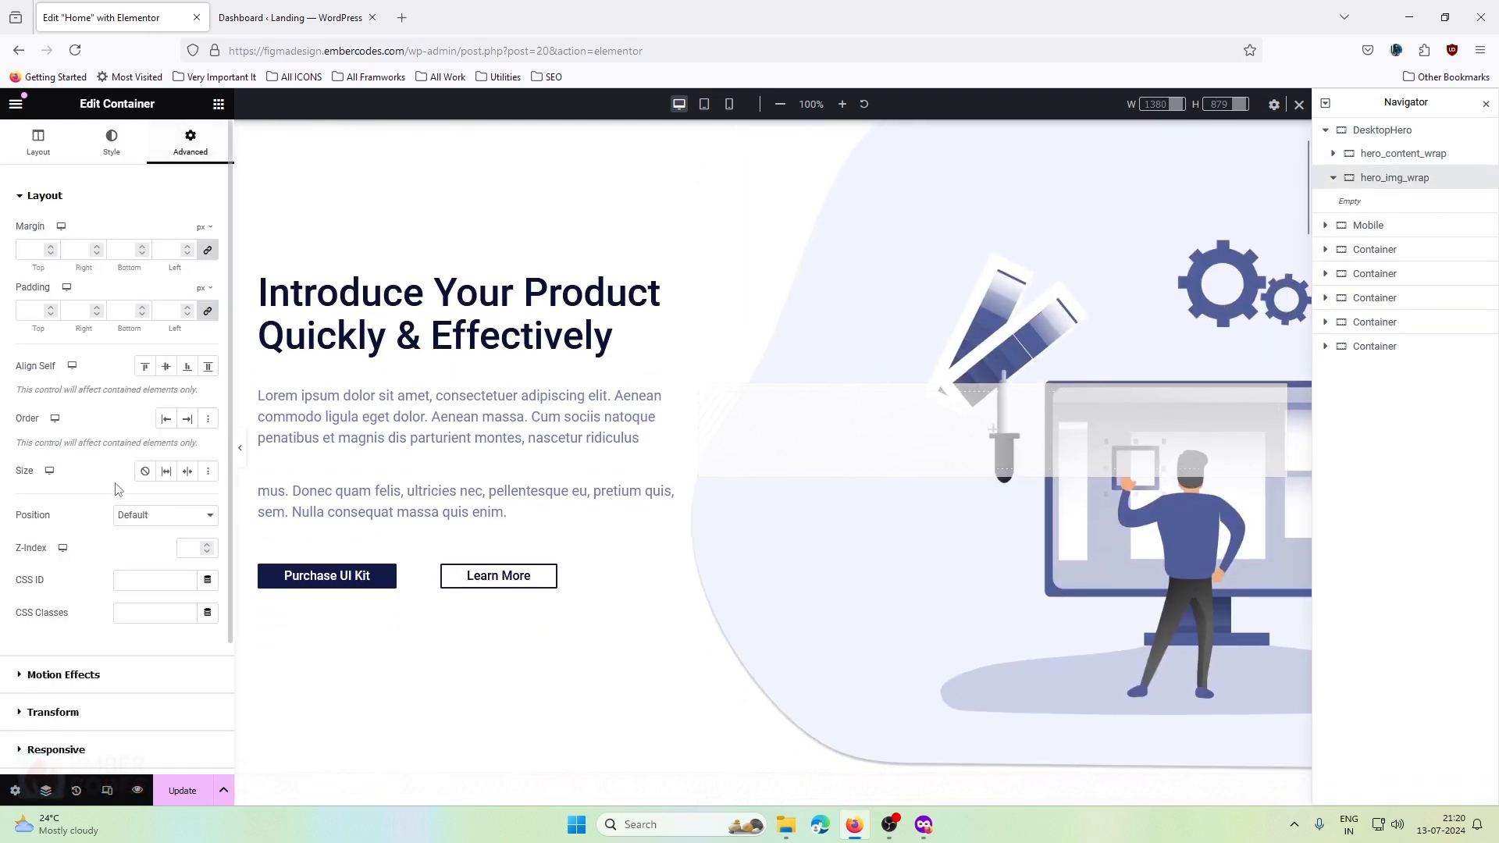
{"action": "scroll", "coordinate": [93, 525], "scroll_direction": "down", "scroll_amount": 2}
{"action": "left_click", "coordinate": [67, 599]}
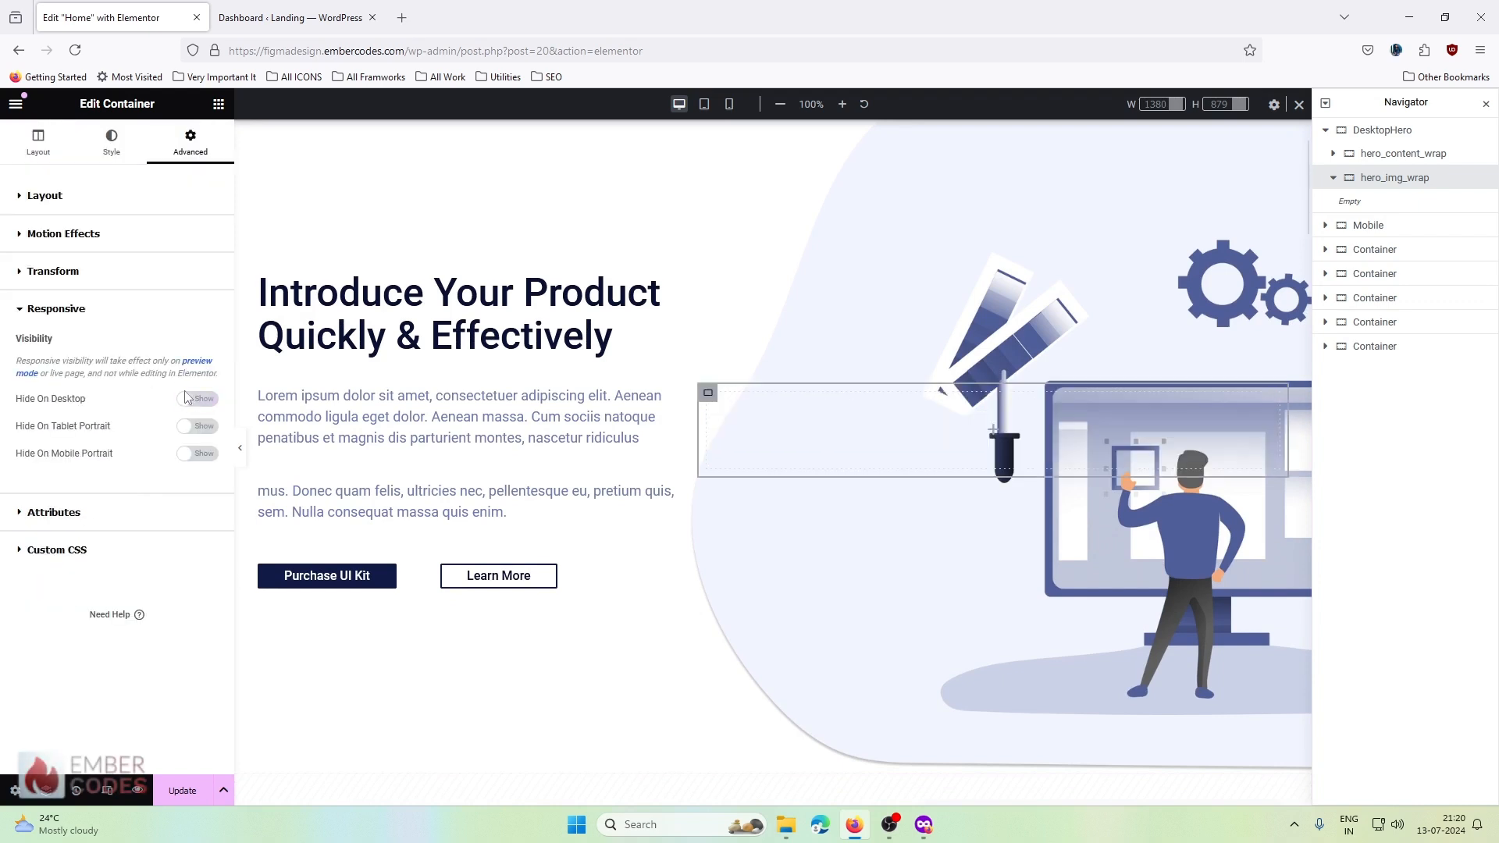
{"action": "left_click", "coordinate": [58, 310]}
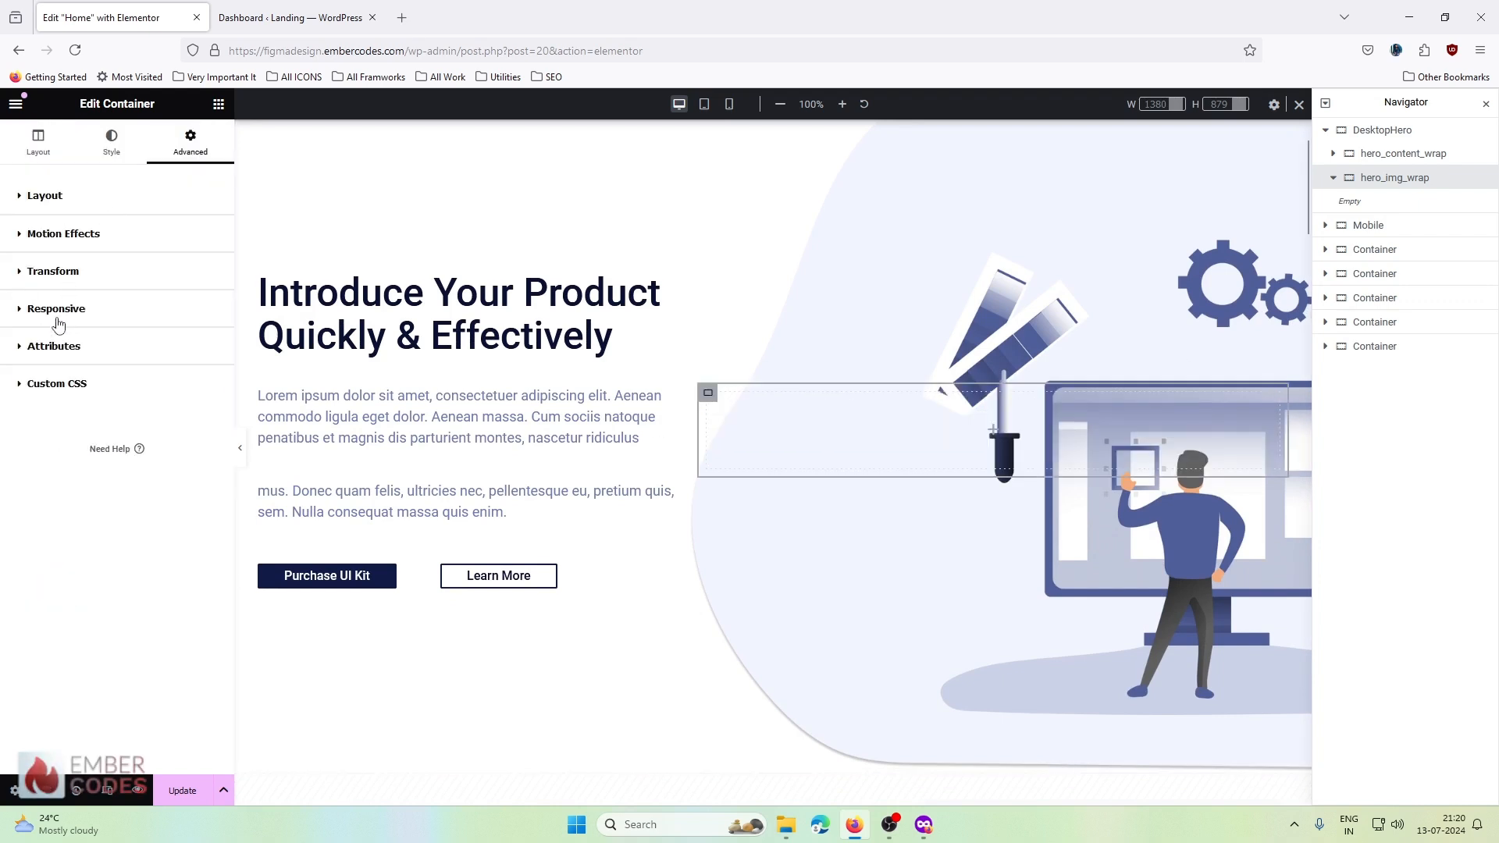
- Select the Mobile container and compare the two hero sections in the desktop and tablet views
{"action": "left_click", "coordinate": [1427, 226]}
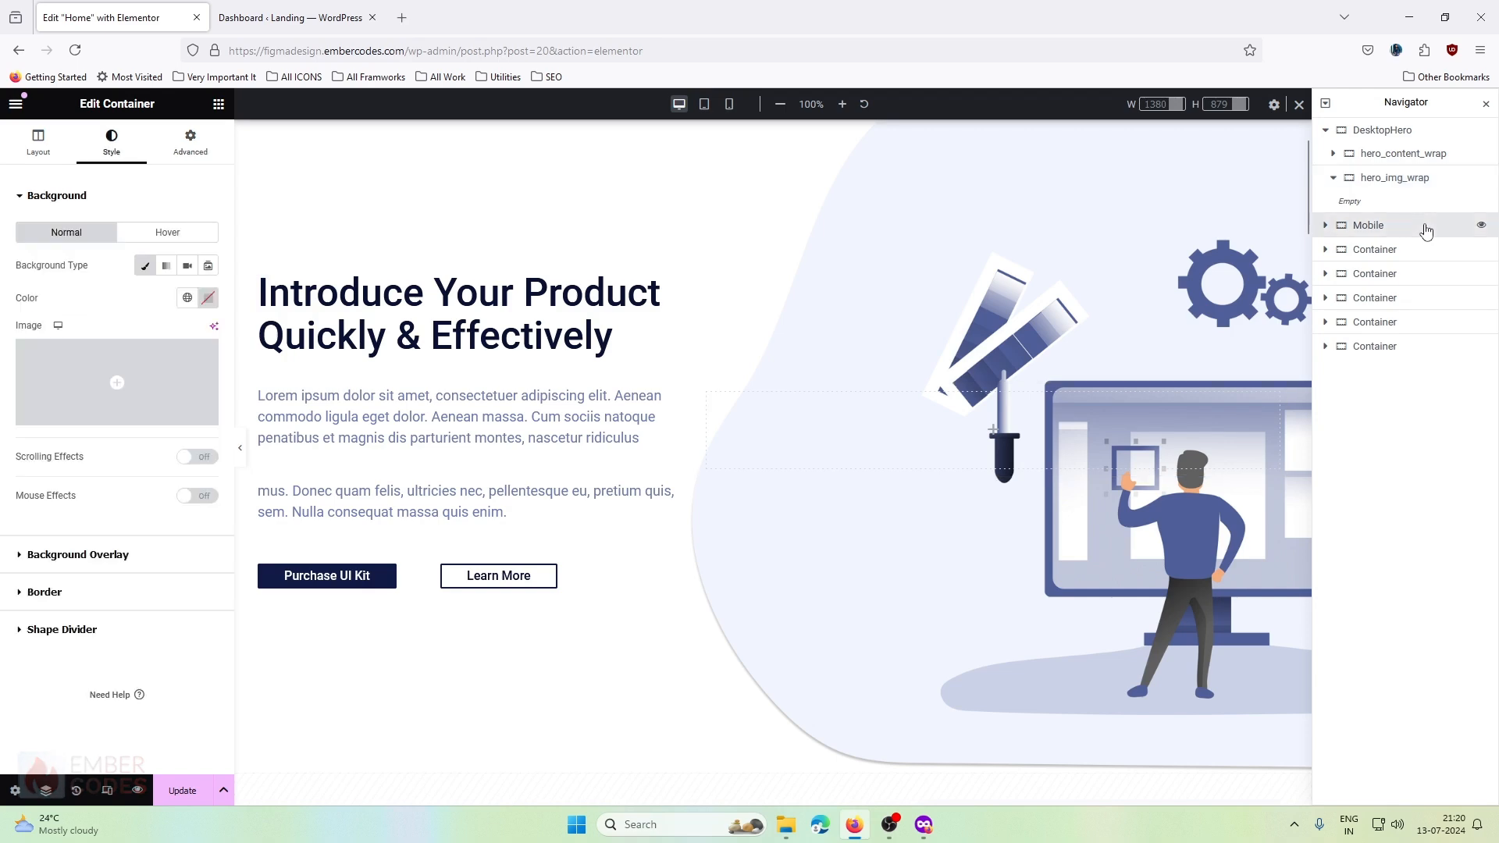
{"action": "scroll", "coordinate": [749, 354], "scroll_direction": "up", "scroll_amount": 2}
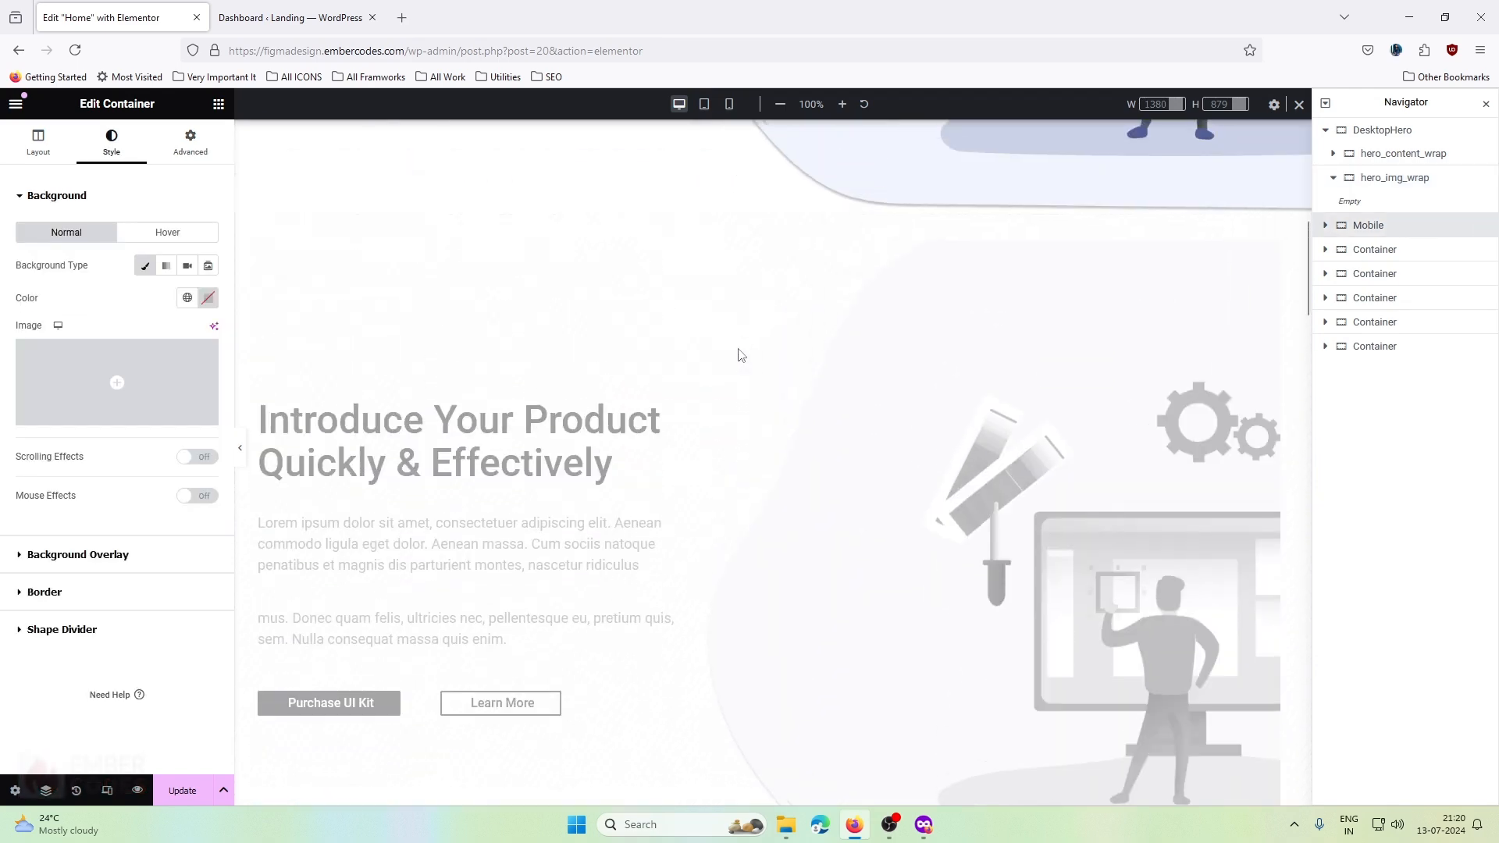
{"action": "scroll", "coordinate": [986, 402], "scroll_direction": "down", "scroll_amount": 2}
{"action": "scroll", "coordinate": [986, 402], "scroll_direction": "up", "scroll_amount": 3}
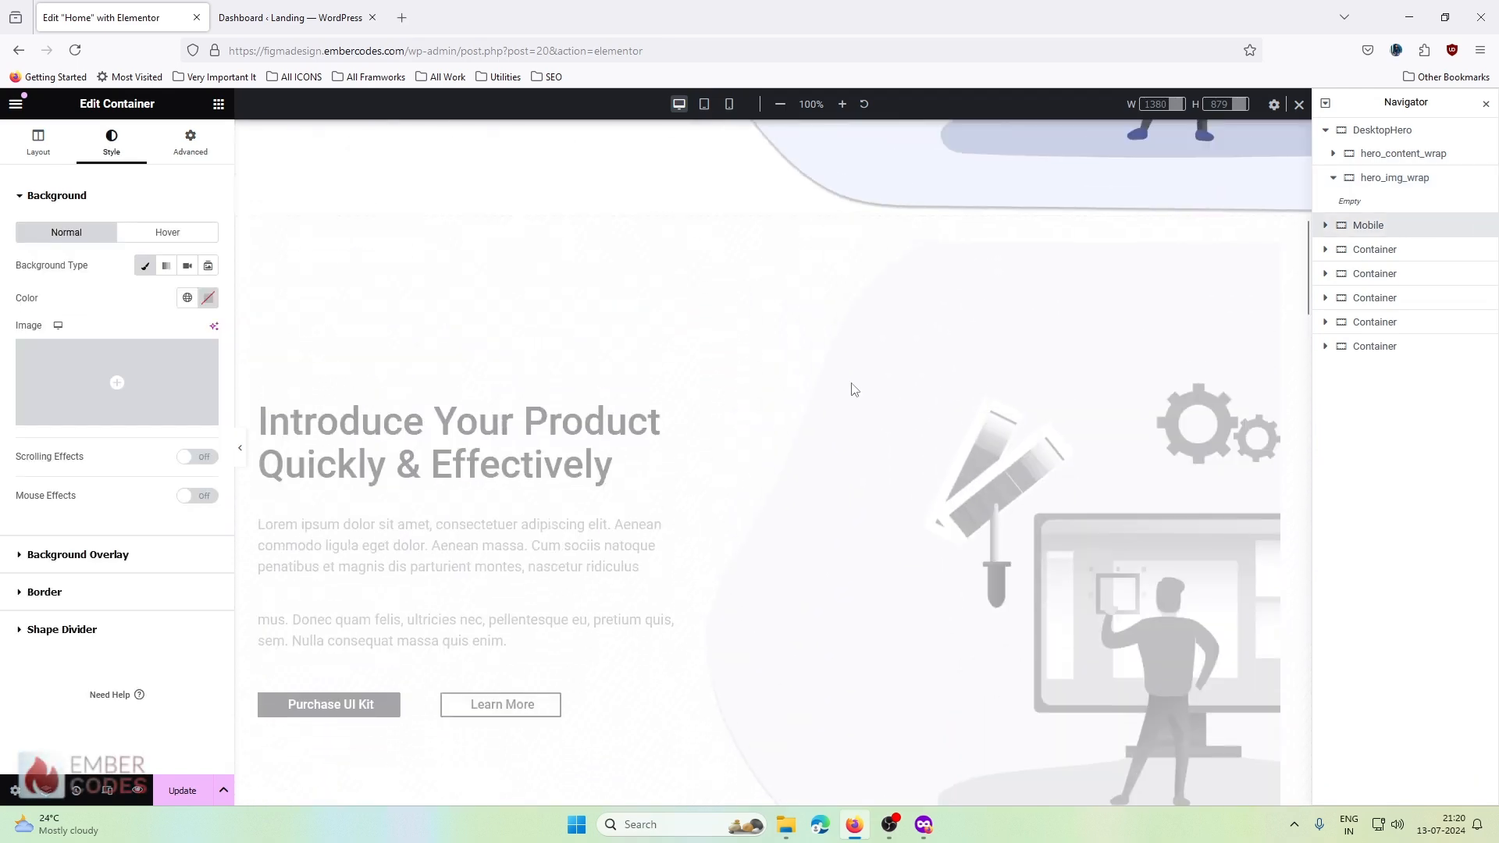
{"action": "scroll", "coordinate": [823, 391], "scroll_direction": "down", "scroll_amount": 2}
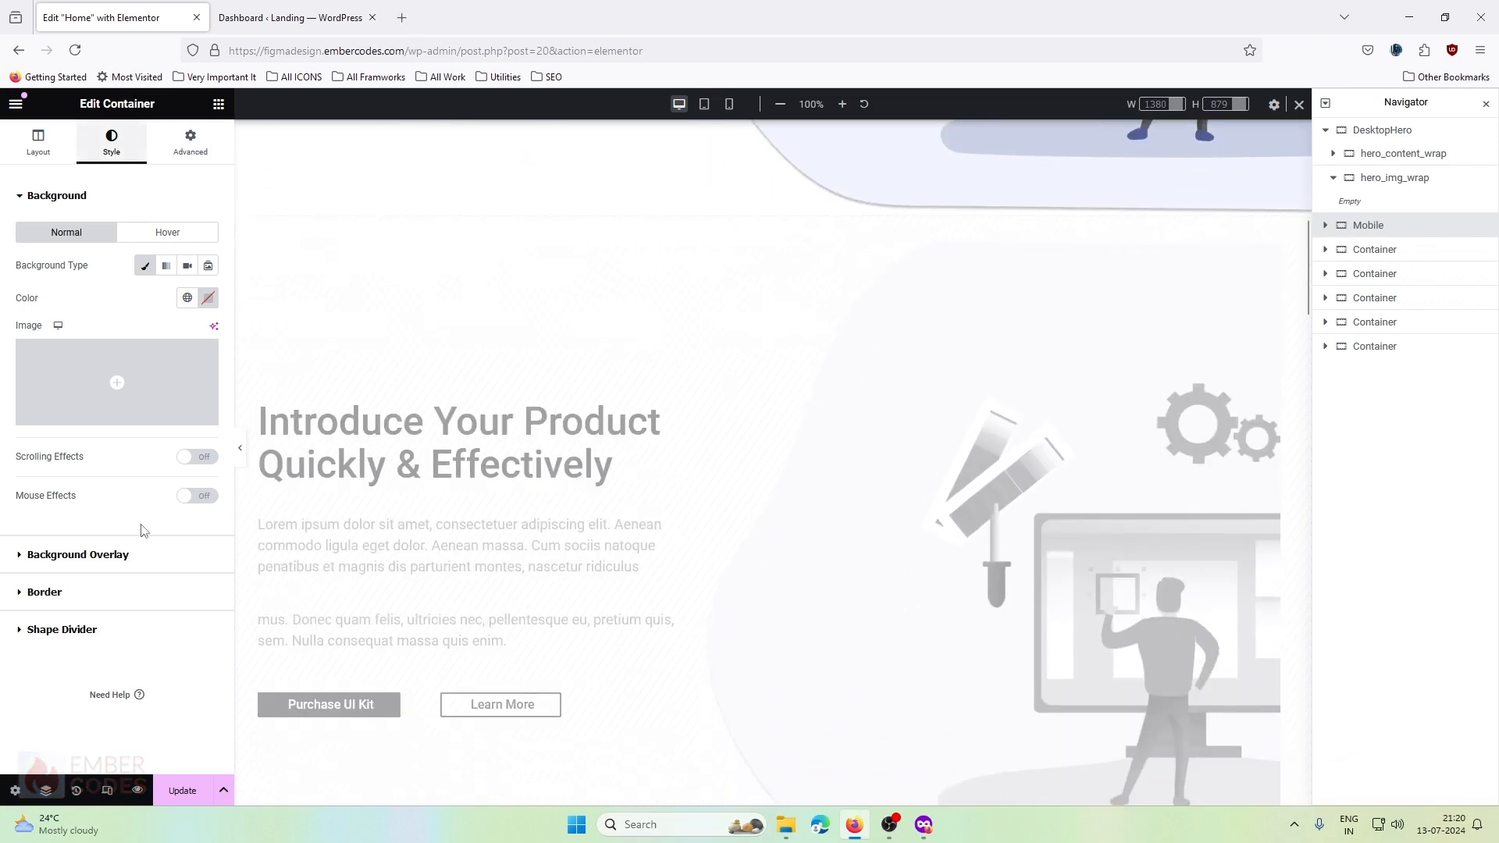
{"action": "left_click", "coordinate": [705, 104]}
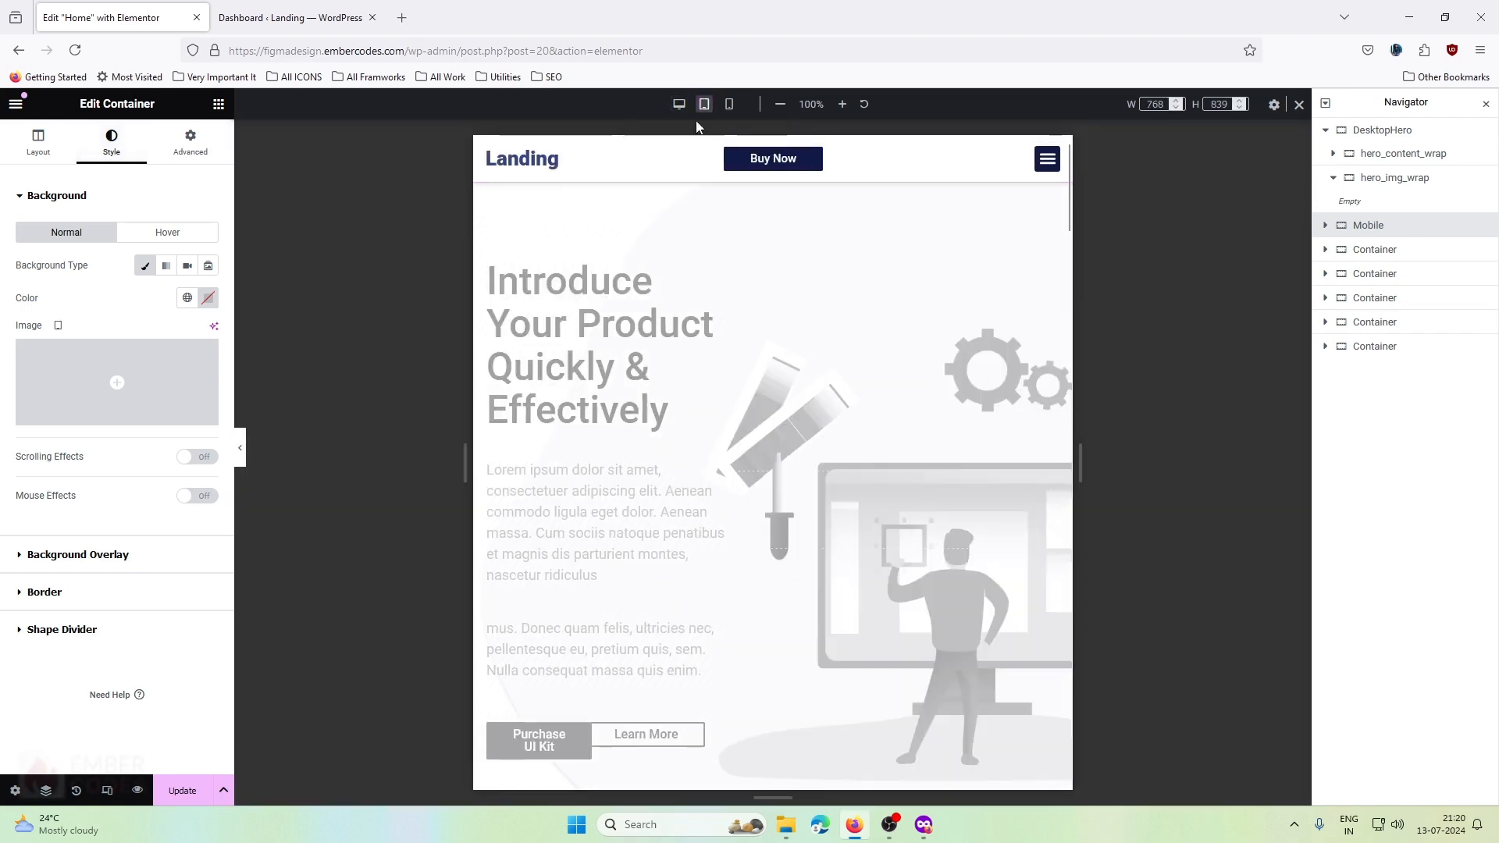
{"action": "scroll", "coordinate": [704, 351], "scroll_direction": "down", "scroll_amount": 6}
{"action": "scroll", "coordinate": [704, 351], "scroll_direction": "up", "scroll_amount": 8}
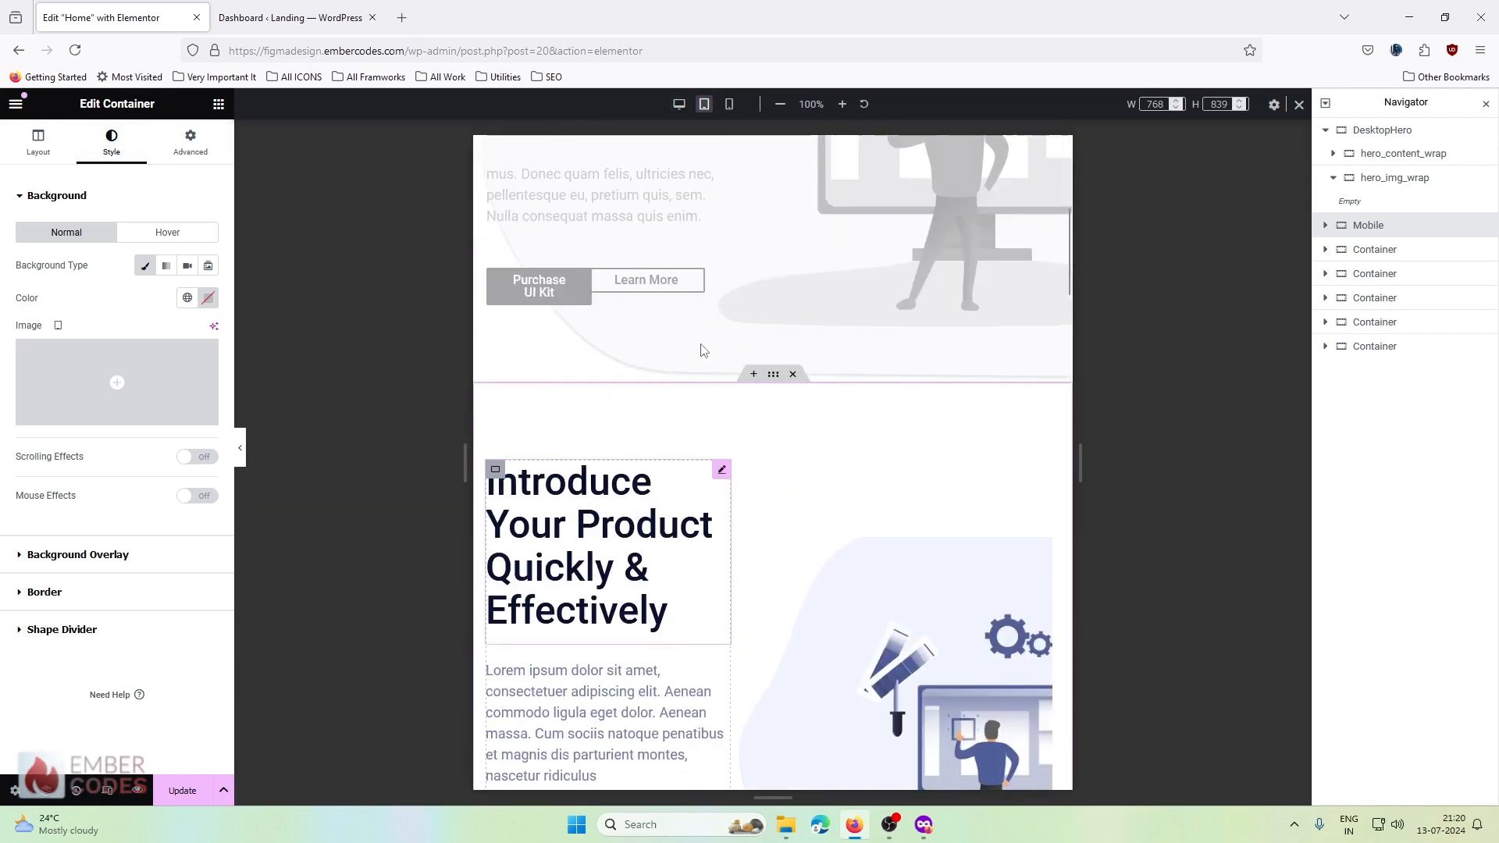
{"action": "scroll", "coordinate": [751, 252], "scroll_direction": "up", "scroll_amount": 1}
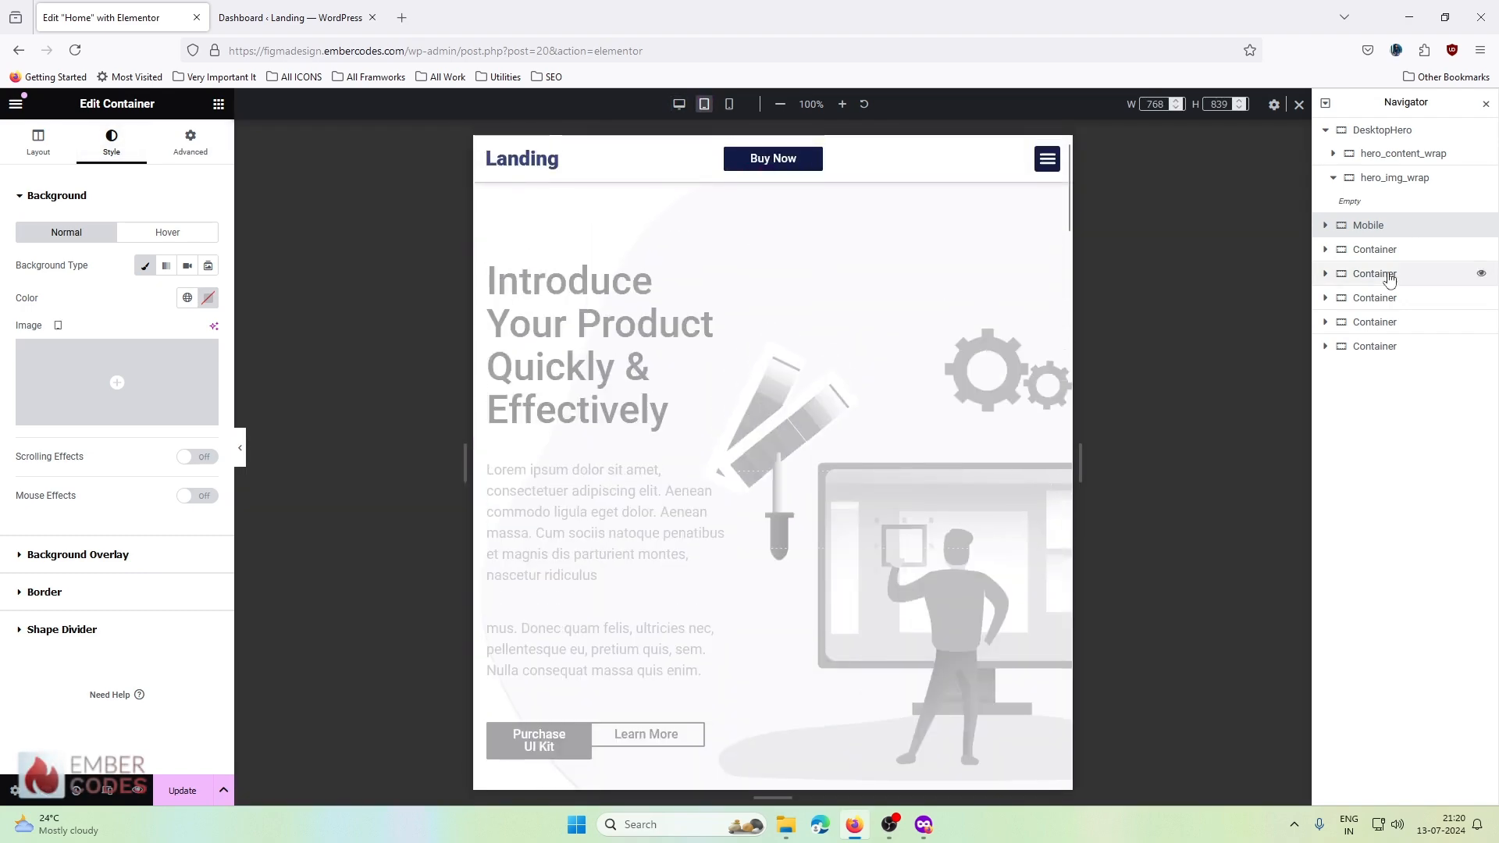
- Examine the DesktopHero container's background image and background overlay settings in the tablet view
{"action": "left_click", "coordinate": [1385, 130]}
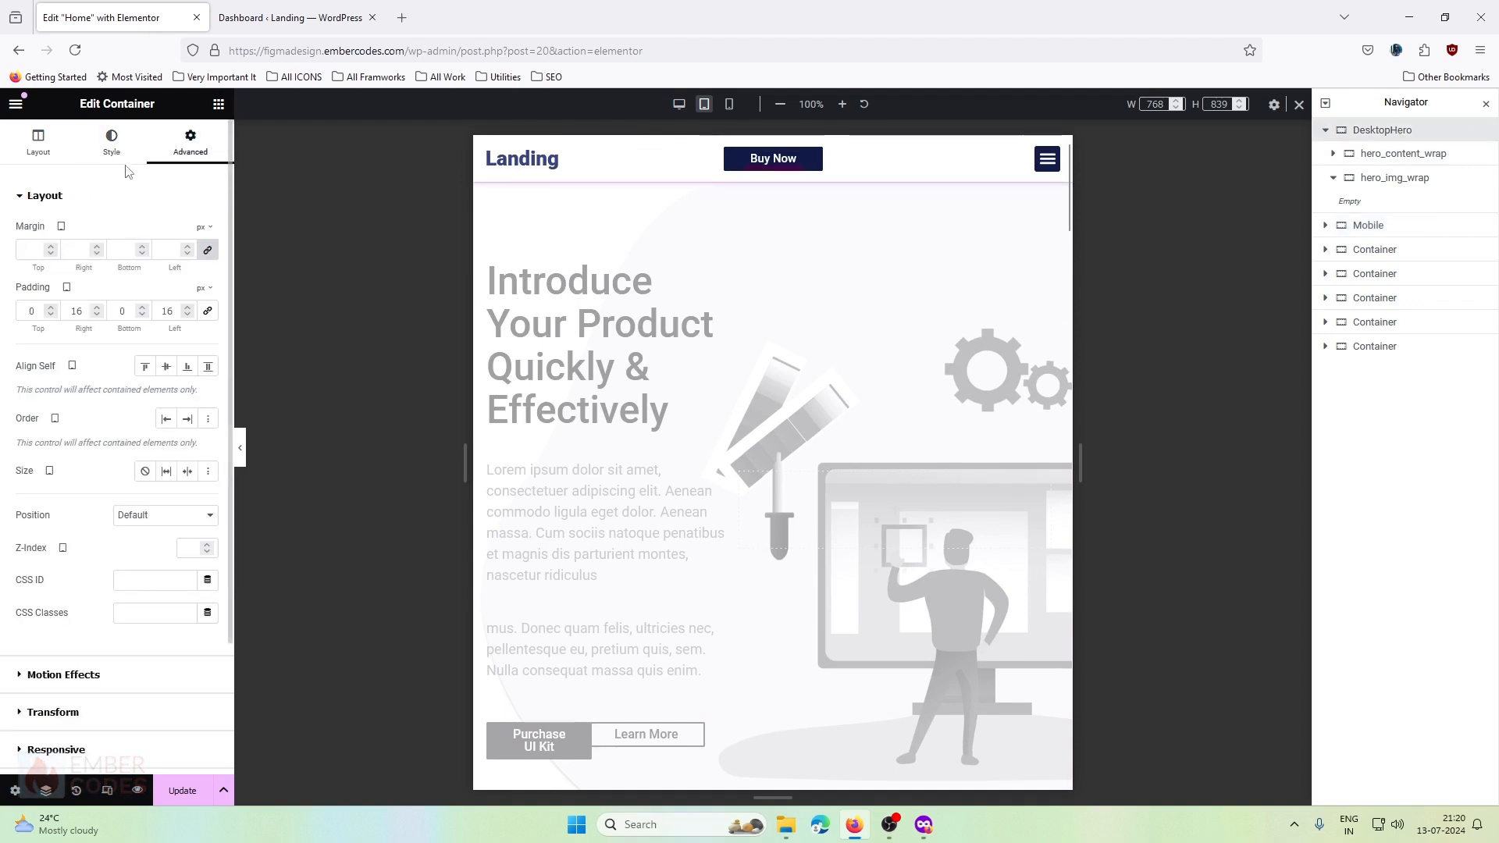
{"action": "left_click", "coordinate": [113, 148]}
{"action": "scroll", "coordinate": [91, 505], "scroll_direction": "down", "scroll_amount": 2}
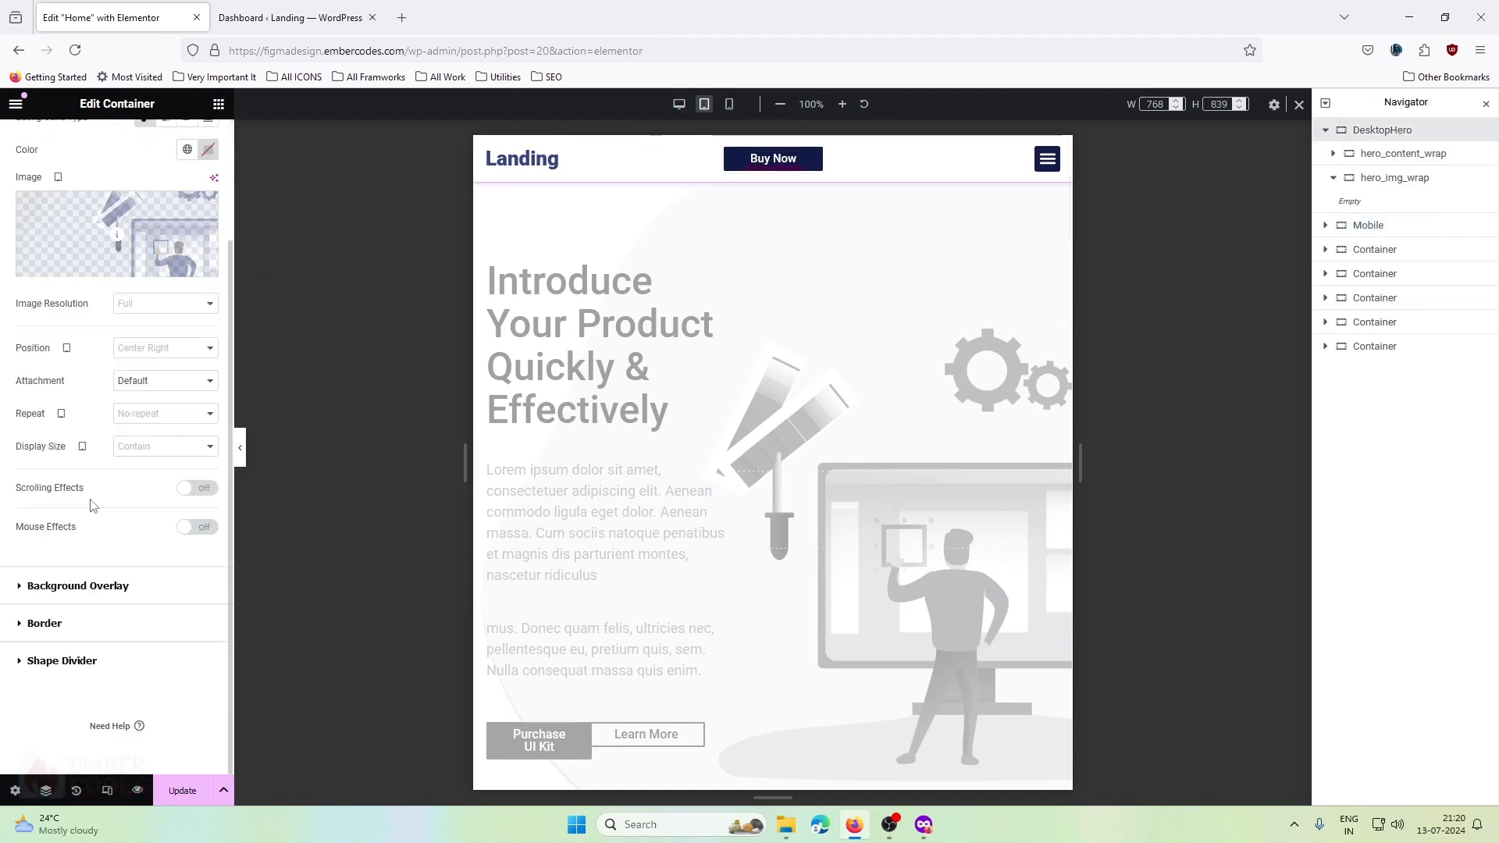
{"action": "left_click", "coordinate": [92, 587]}
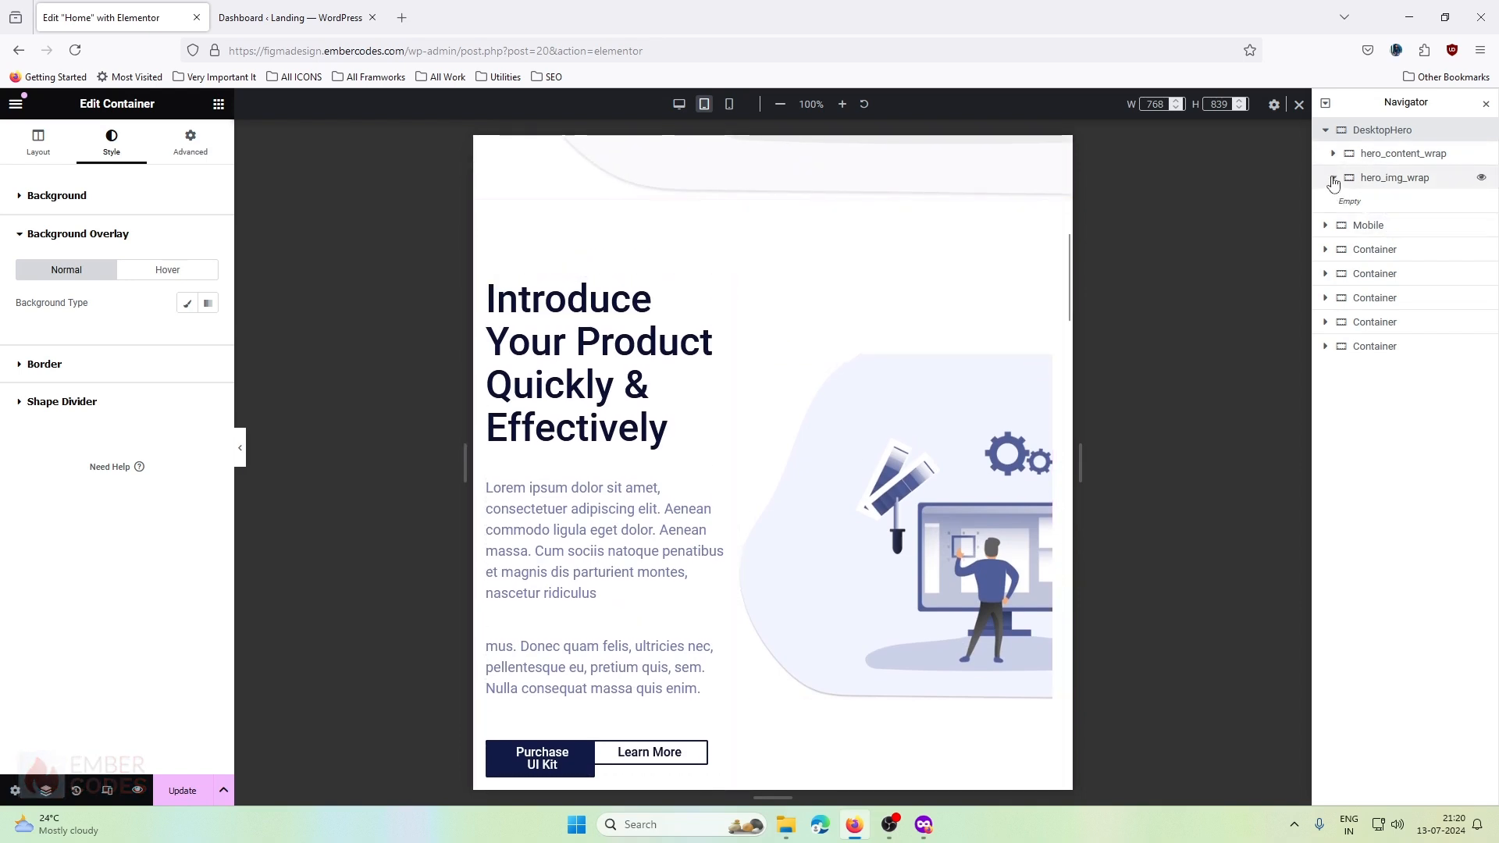
- Set the Mobile container's item direction to vertical column for the tablet view
{"action": "left_click", "coordinate": [1325, 130]}
{"action": "left_click", "coordinate": [1342, 156]}
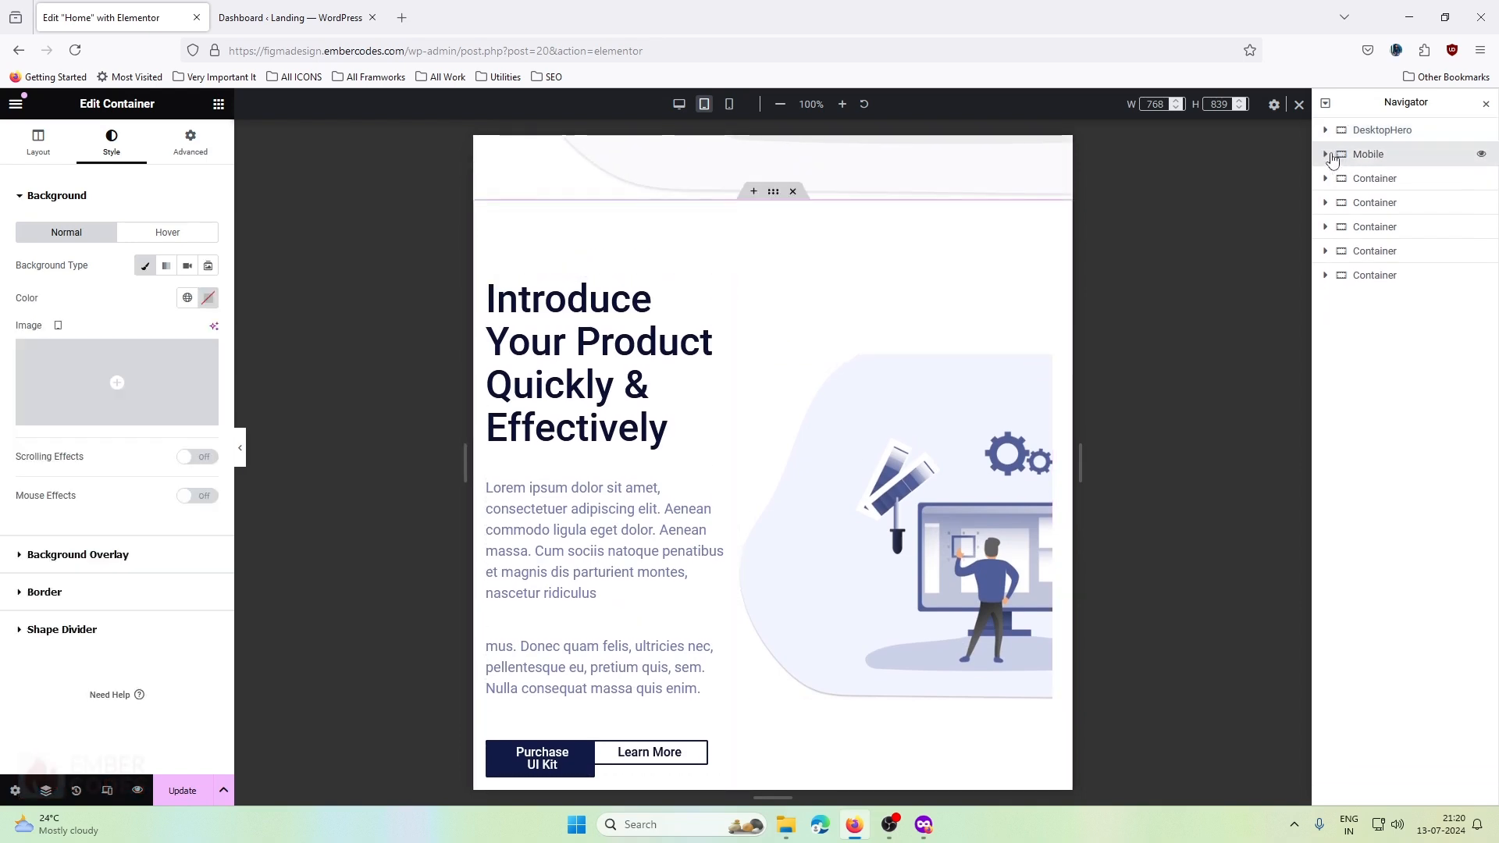
{"action": "left_click", "coordinate": [1325, 154]}
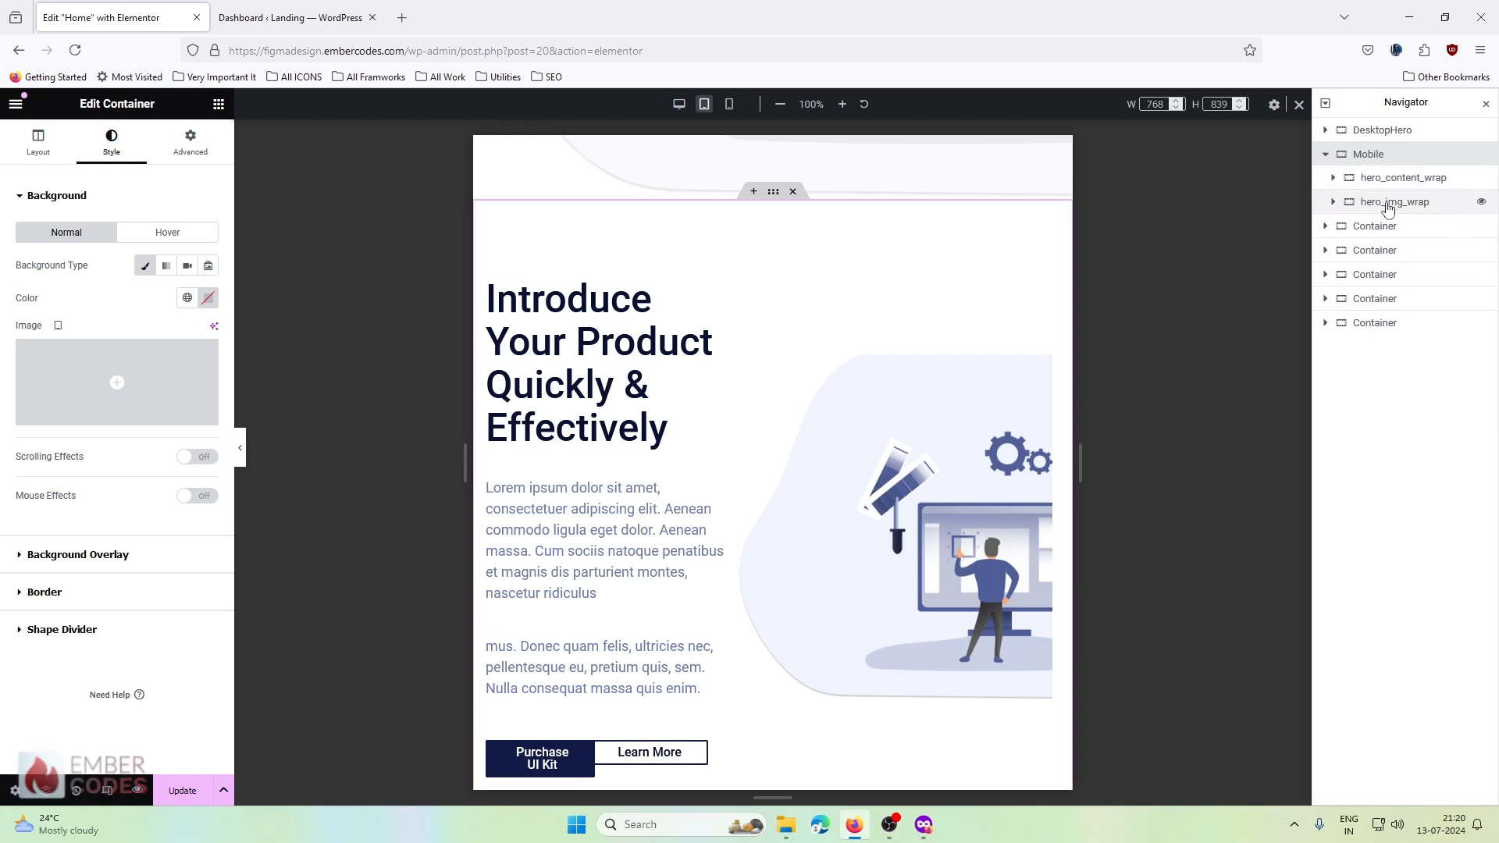
{"action": "left_click", "coordinate": [38, 143]}
{"action": "scroll", "coordinate": [40, 170], "scroll_direction": "down", "scroll_amount": 2}
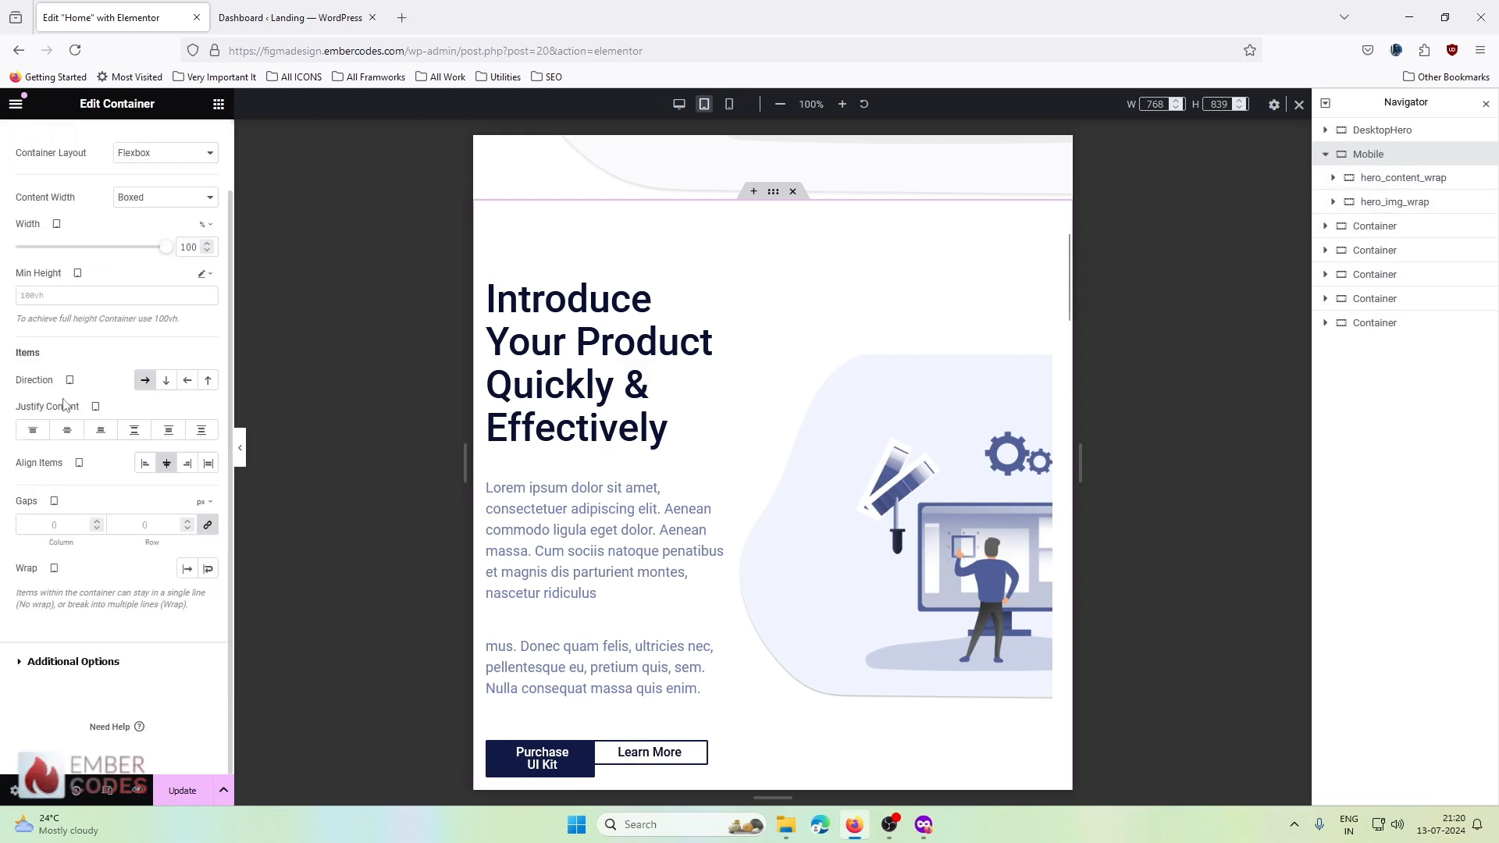
{"action": "left_click", "coordinate": [165, 380]}
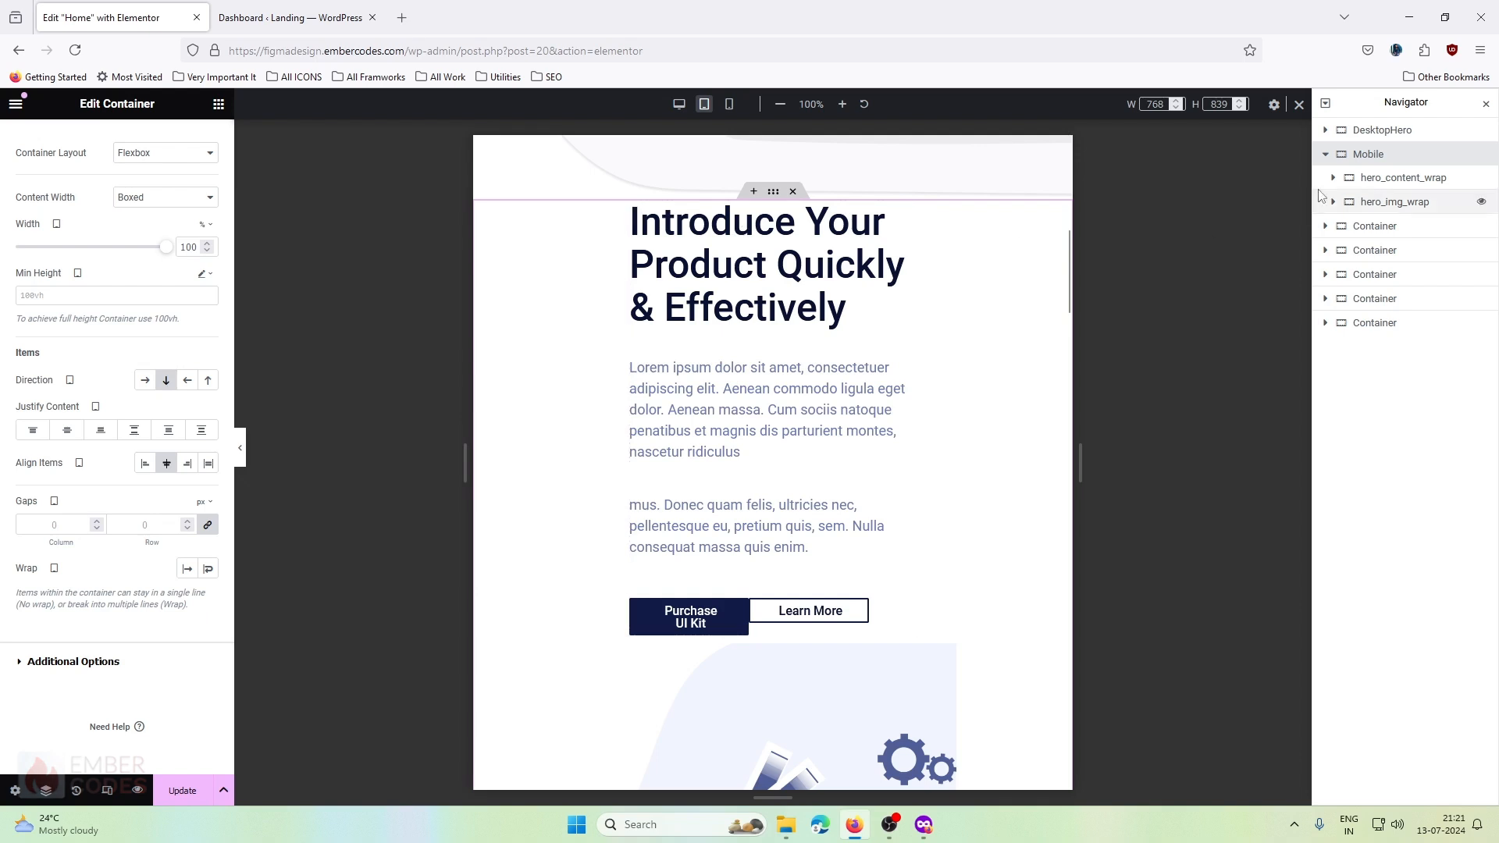
- Try to set the tablet width of the Mobile container's hero_content_wrap to 100, switching the unit to percent
{"action": "left_click", "coordinate": [1389, 178]}
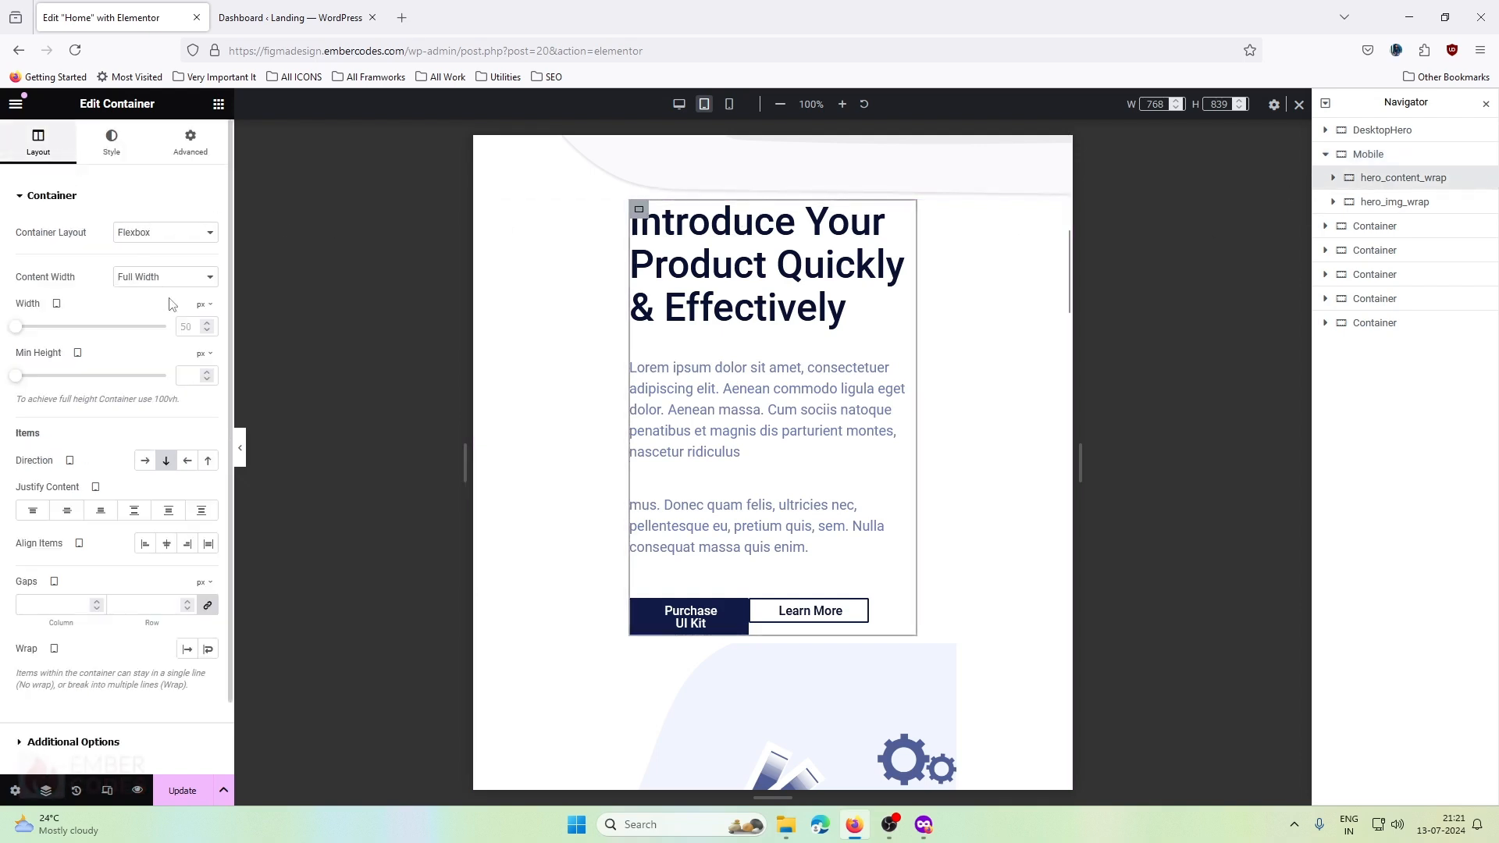
{"action": "left_click", "coordinate": [189, 326]}
{"action": "type", "text": "100"}
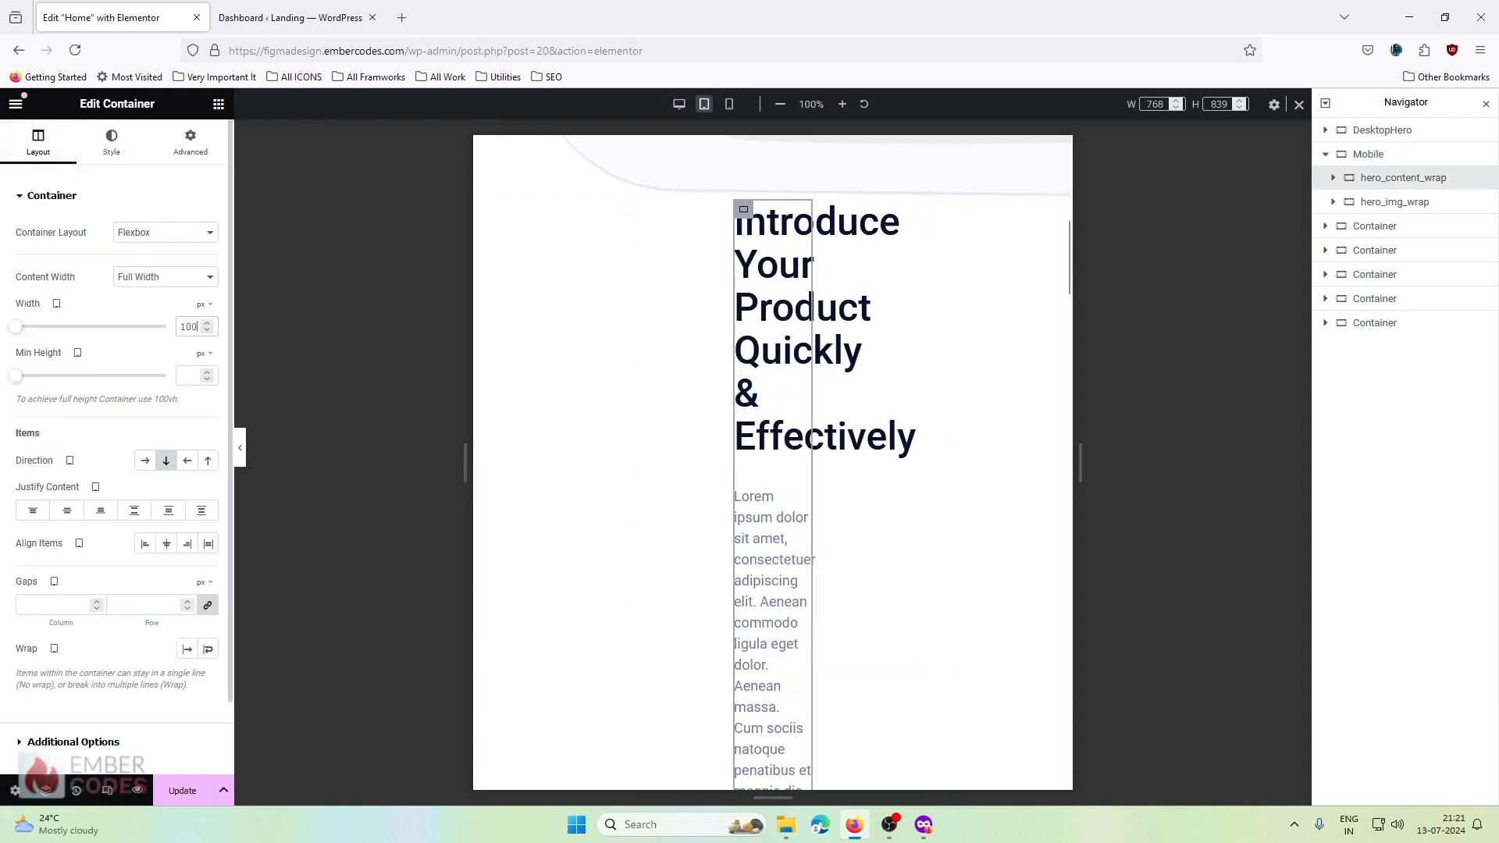
{"action": "left_click", "coordinate": [202, 335]}
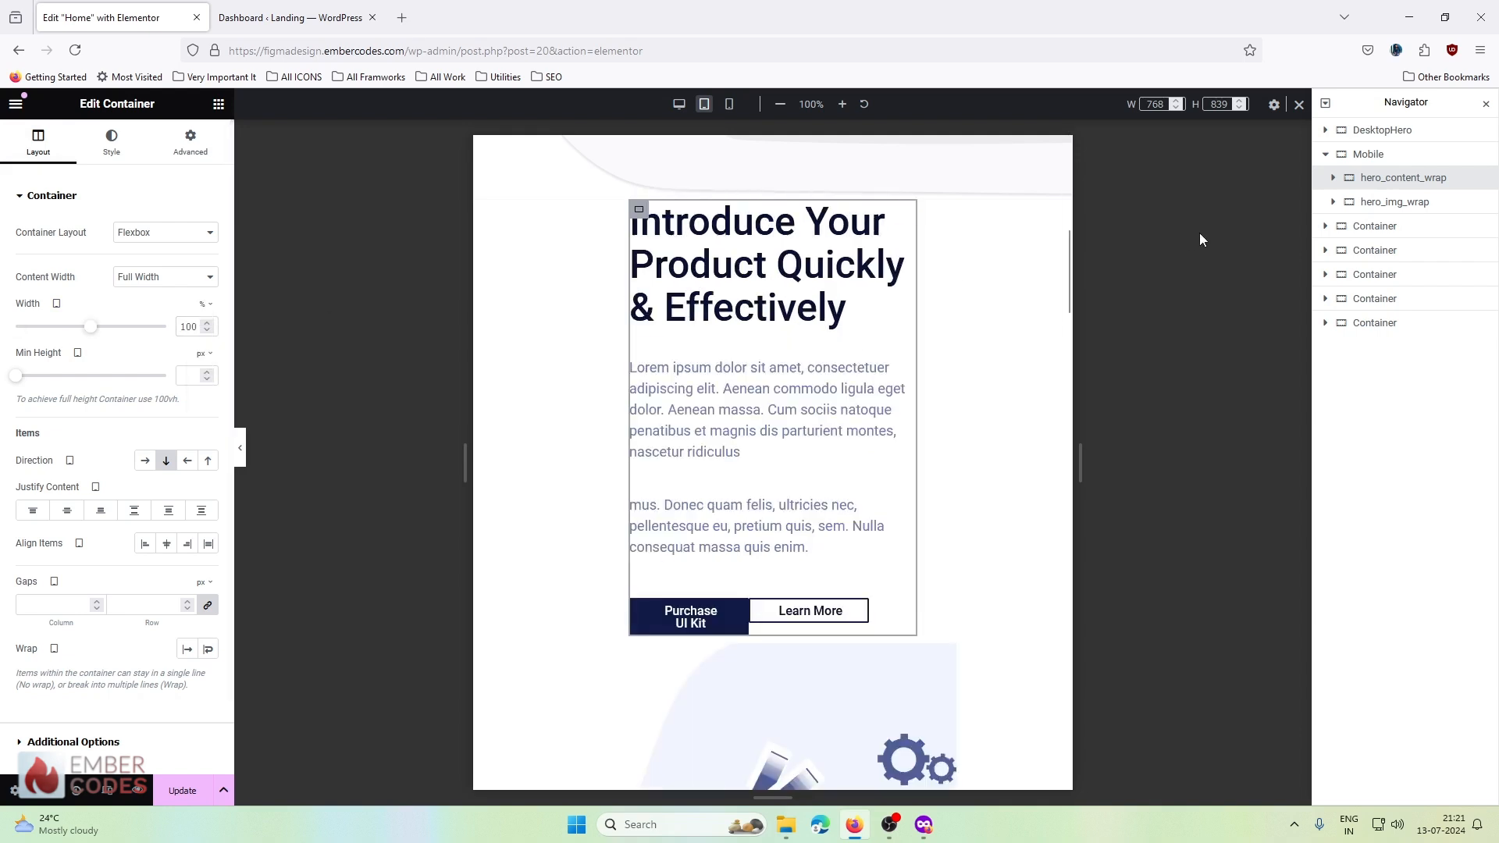
- Set the tablet width of the Mobile container's hero_img_wrap to 100%
{"action": "left_click", "coordinate": [1395, 201]}
{"action": "left_click", "coordinate": [39, 141]}
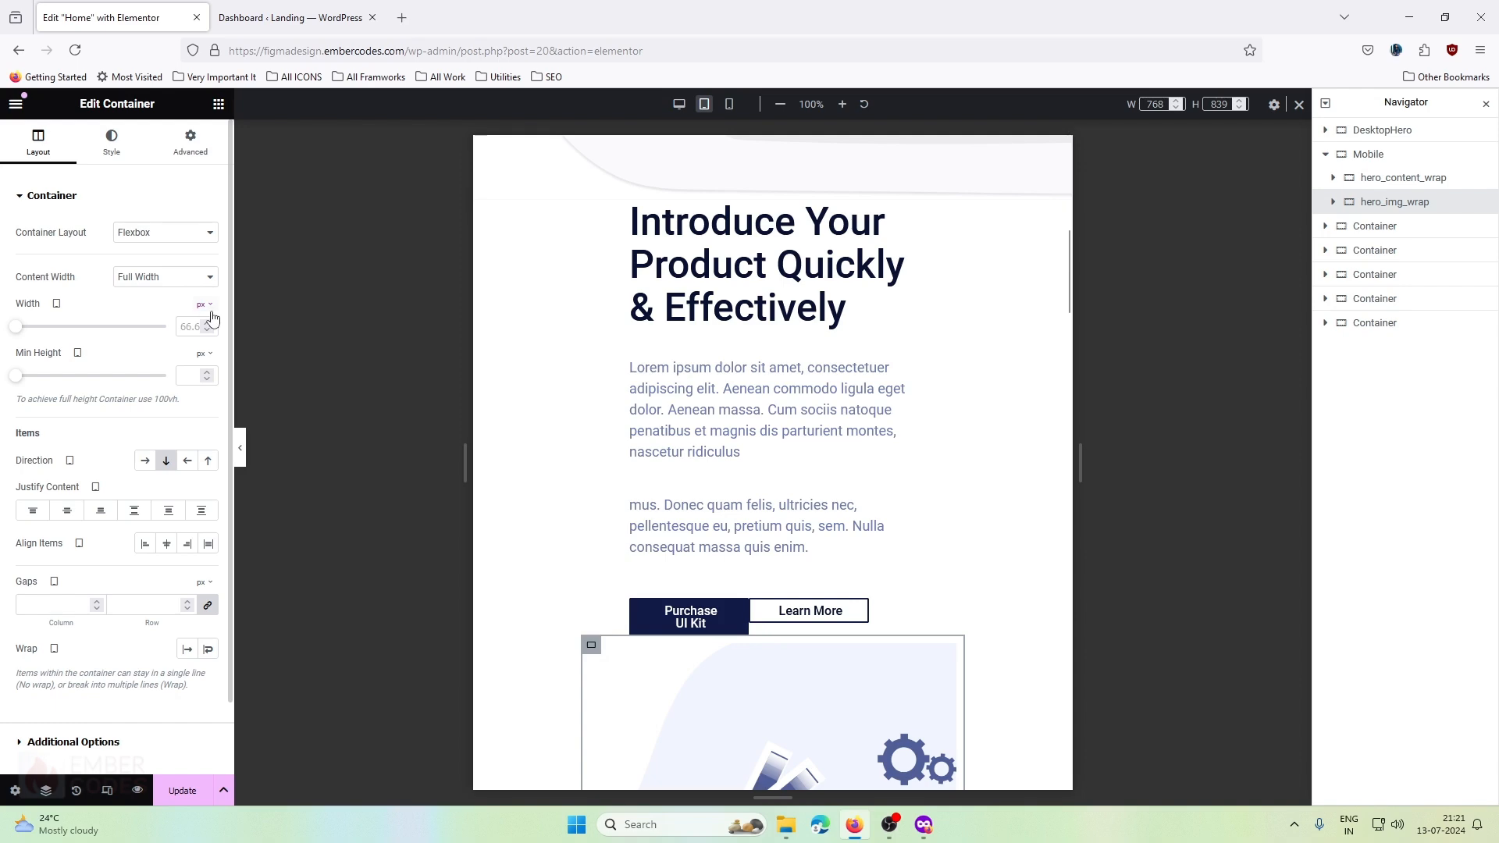
{"action": "left_click", "coordinate": [206, 313]}
{"action": "left_click", "coordinate": [197, 327]}
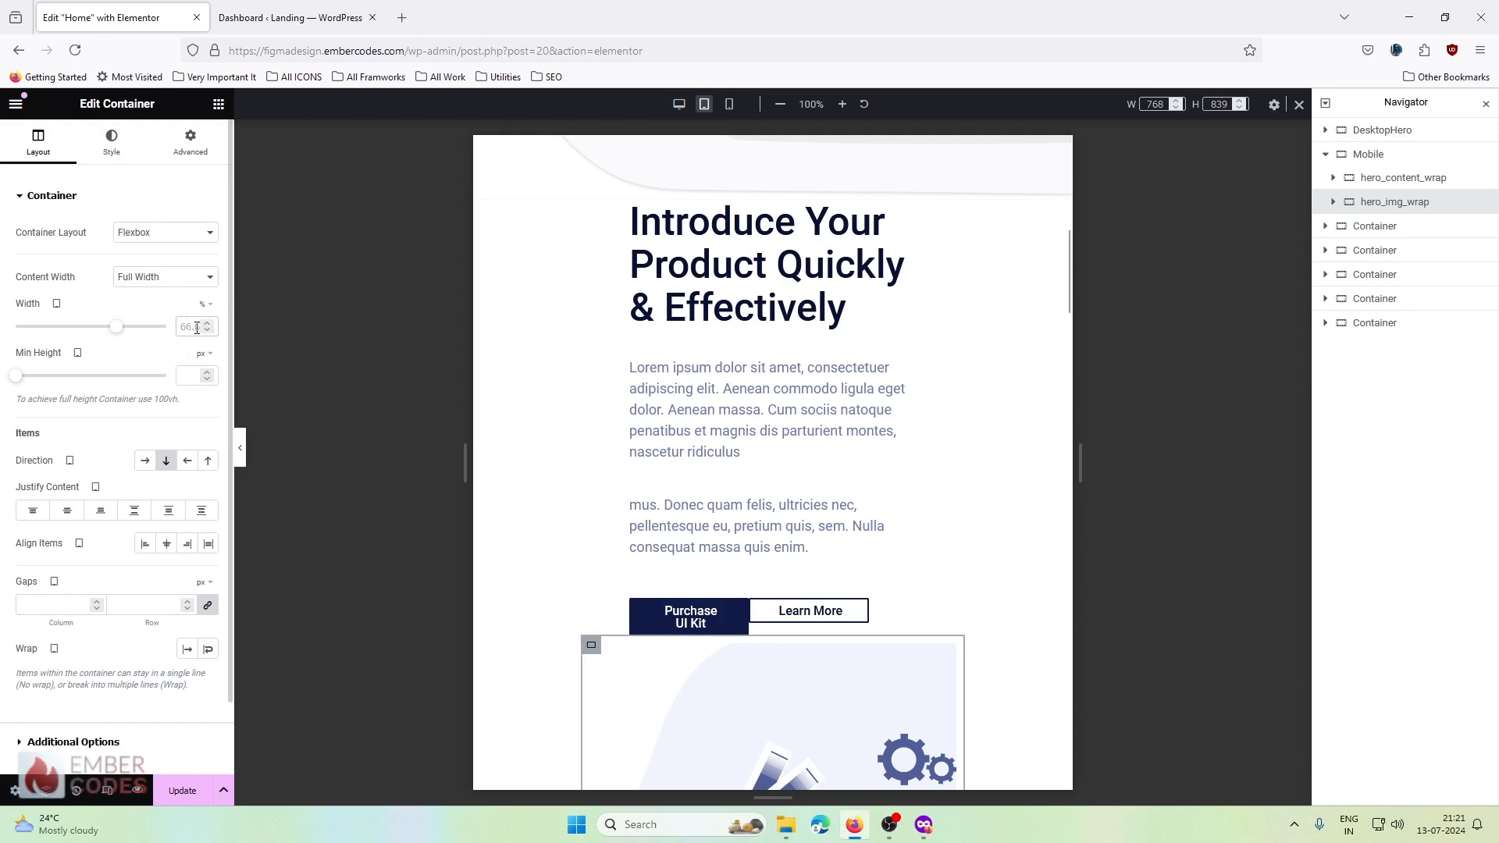
{"action": "type", "text": "100"}
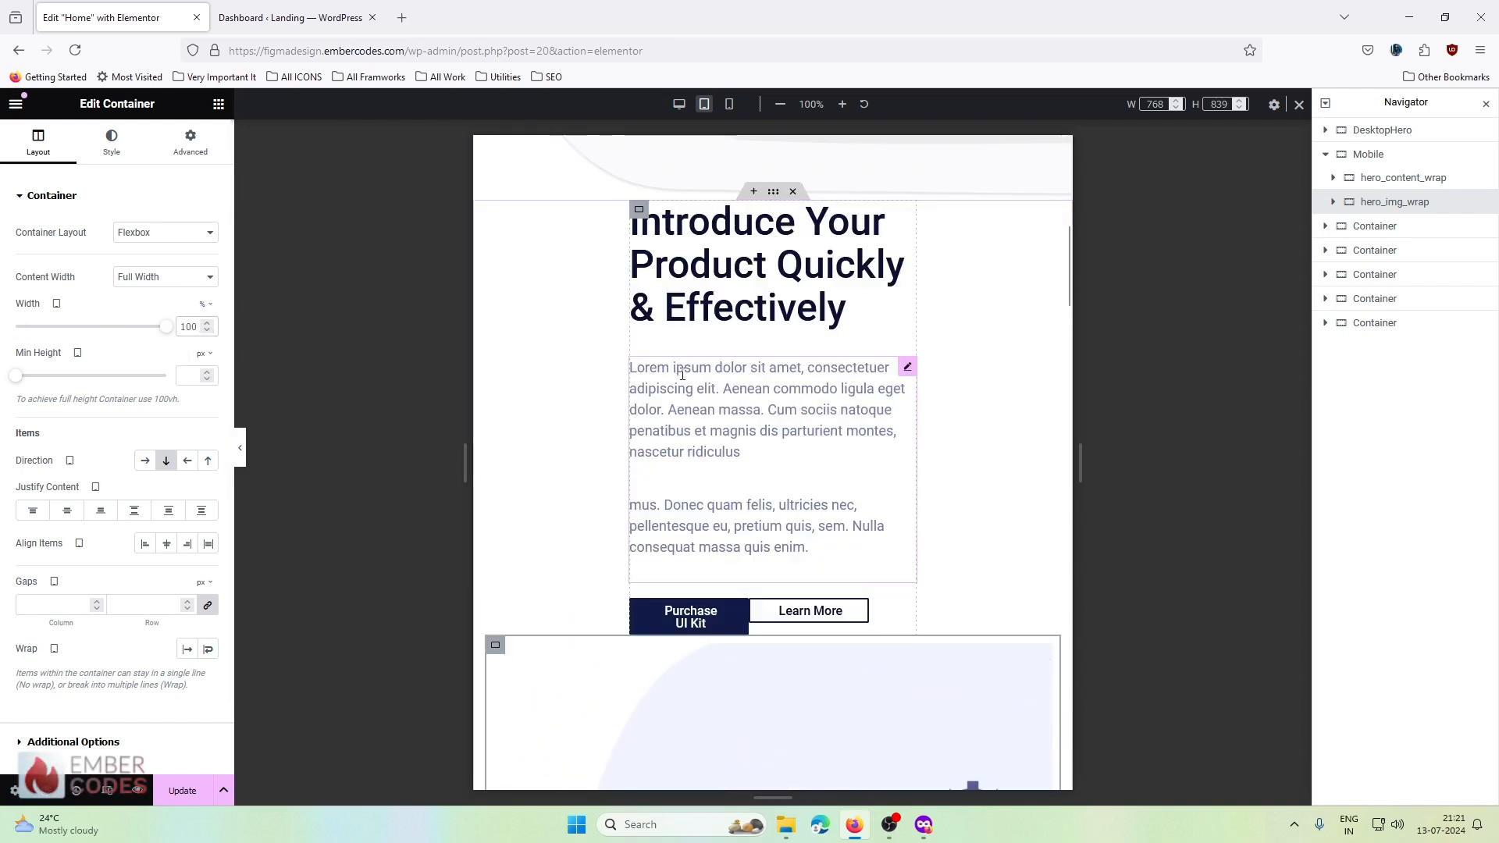
- Align the Mobile container's items to the start for the tablet view
{"action": "left_click", "coordinate": [1334, 177]}
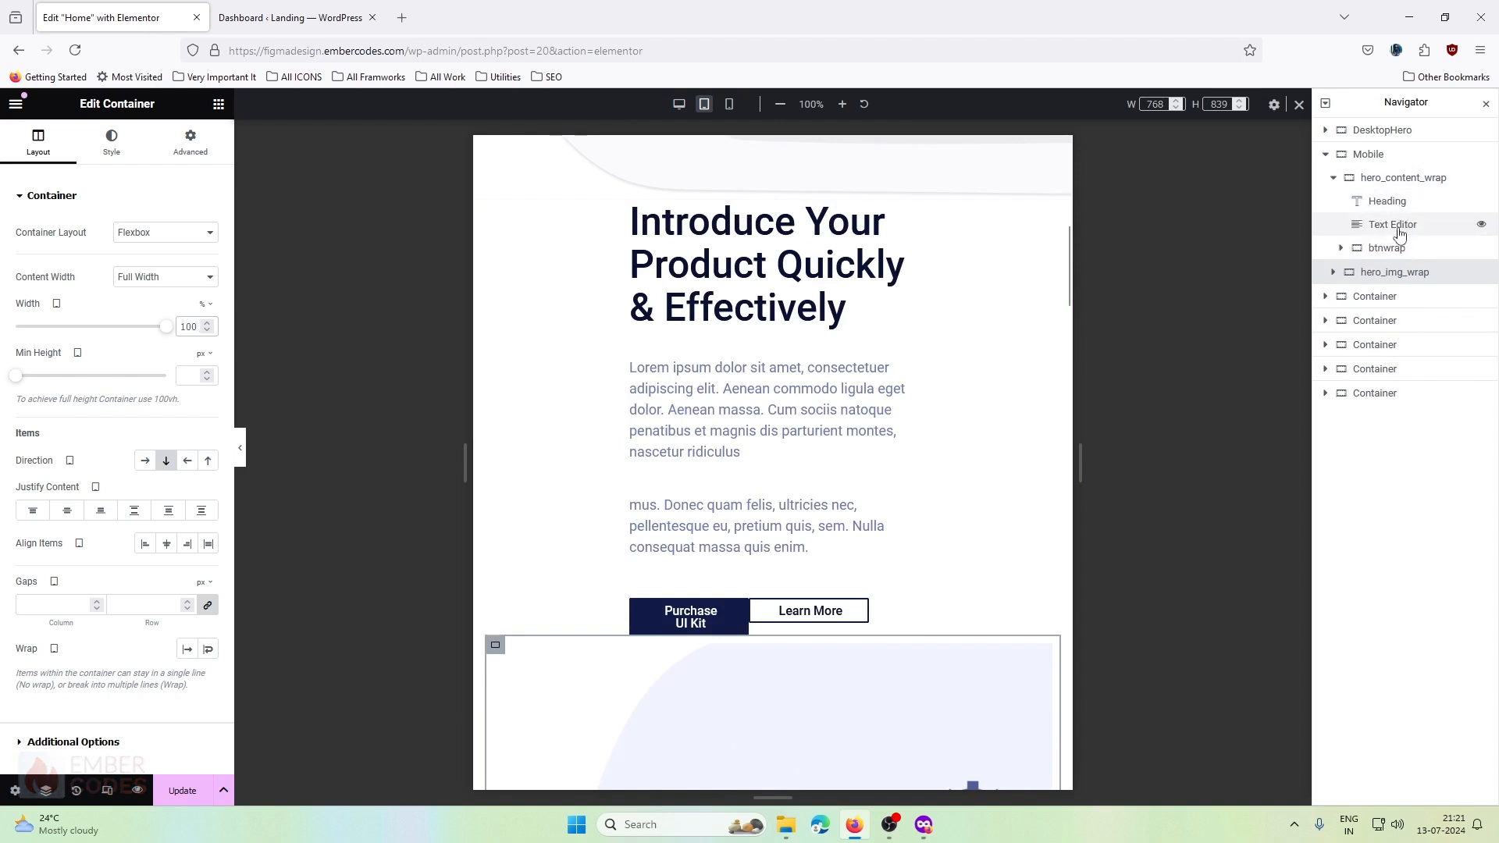
{"action": "left_click", "coordinate": [1401, 179]}
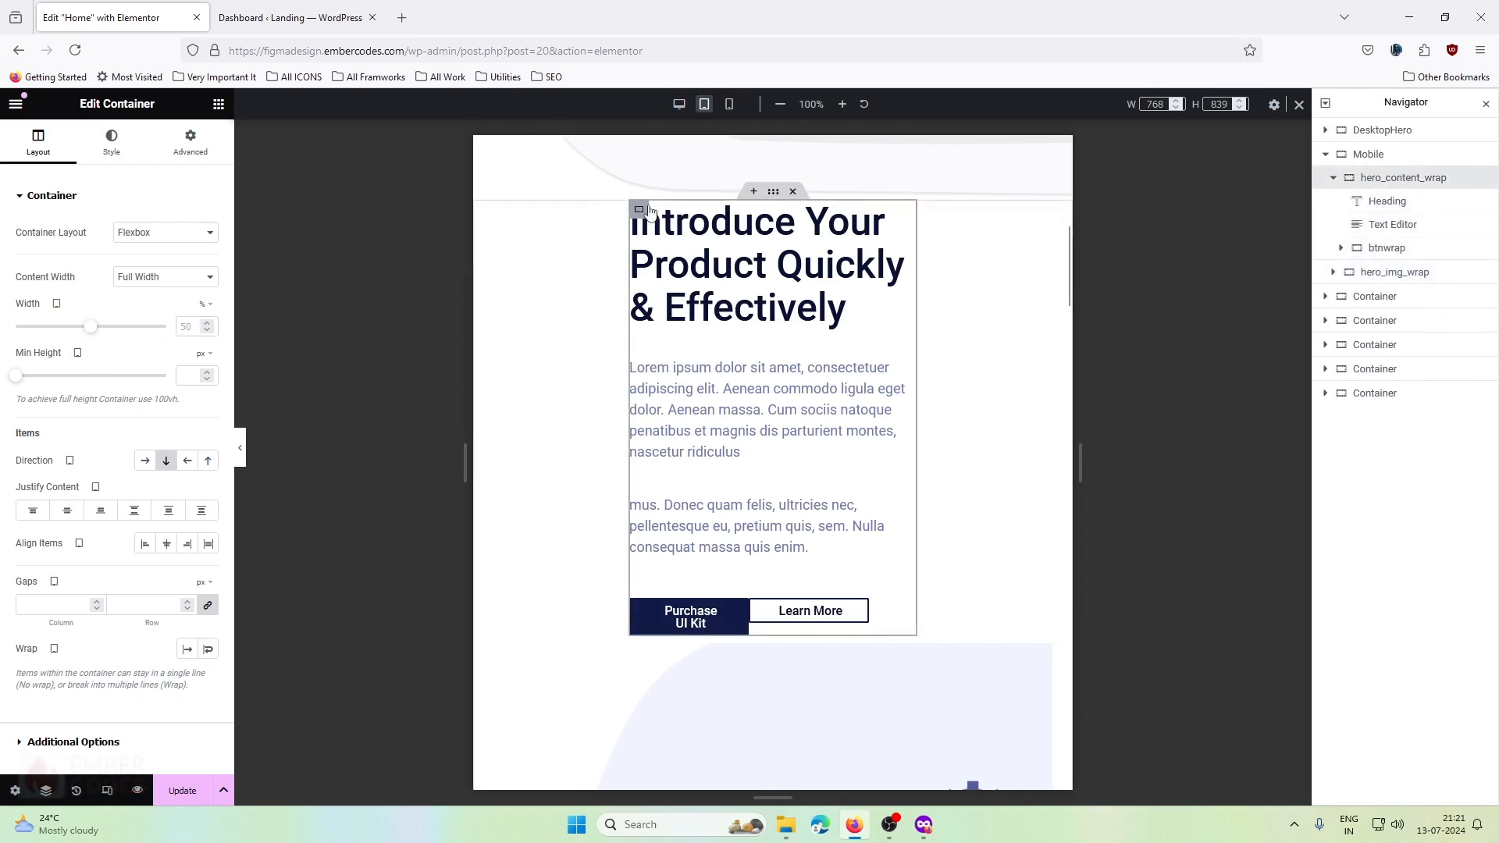
{"action": "left_click", "coordinate": [1394, 162]}
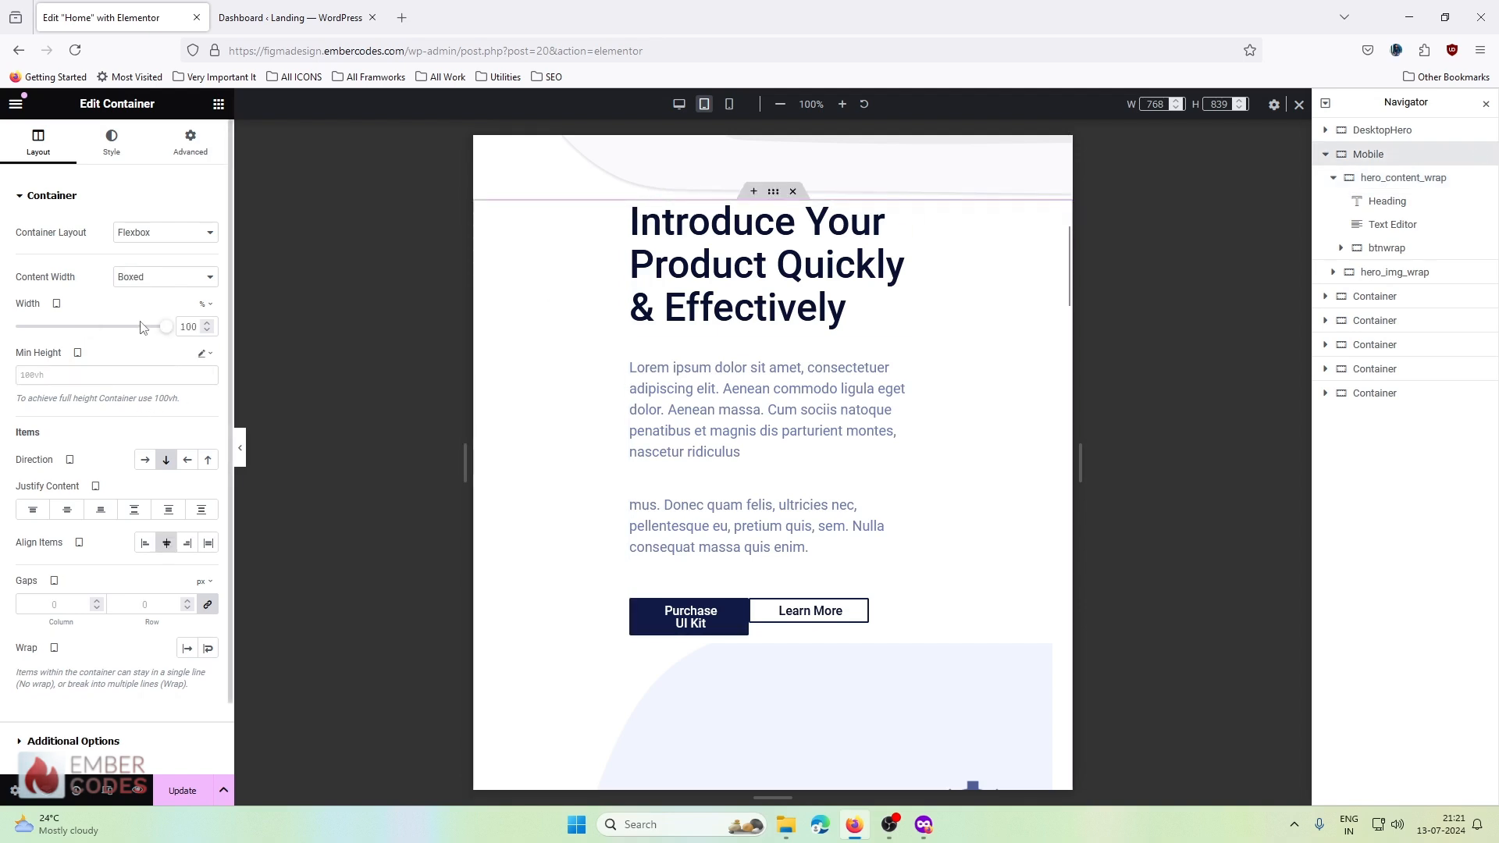
{"action": "scroll", "coordinate": [115, 457], "scroll_direction": "down", "scroll_amount": 2}
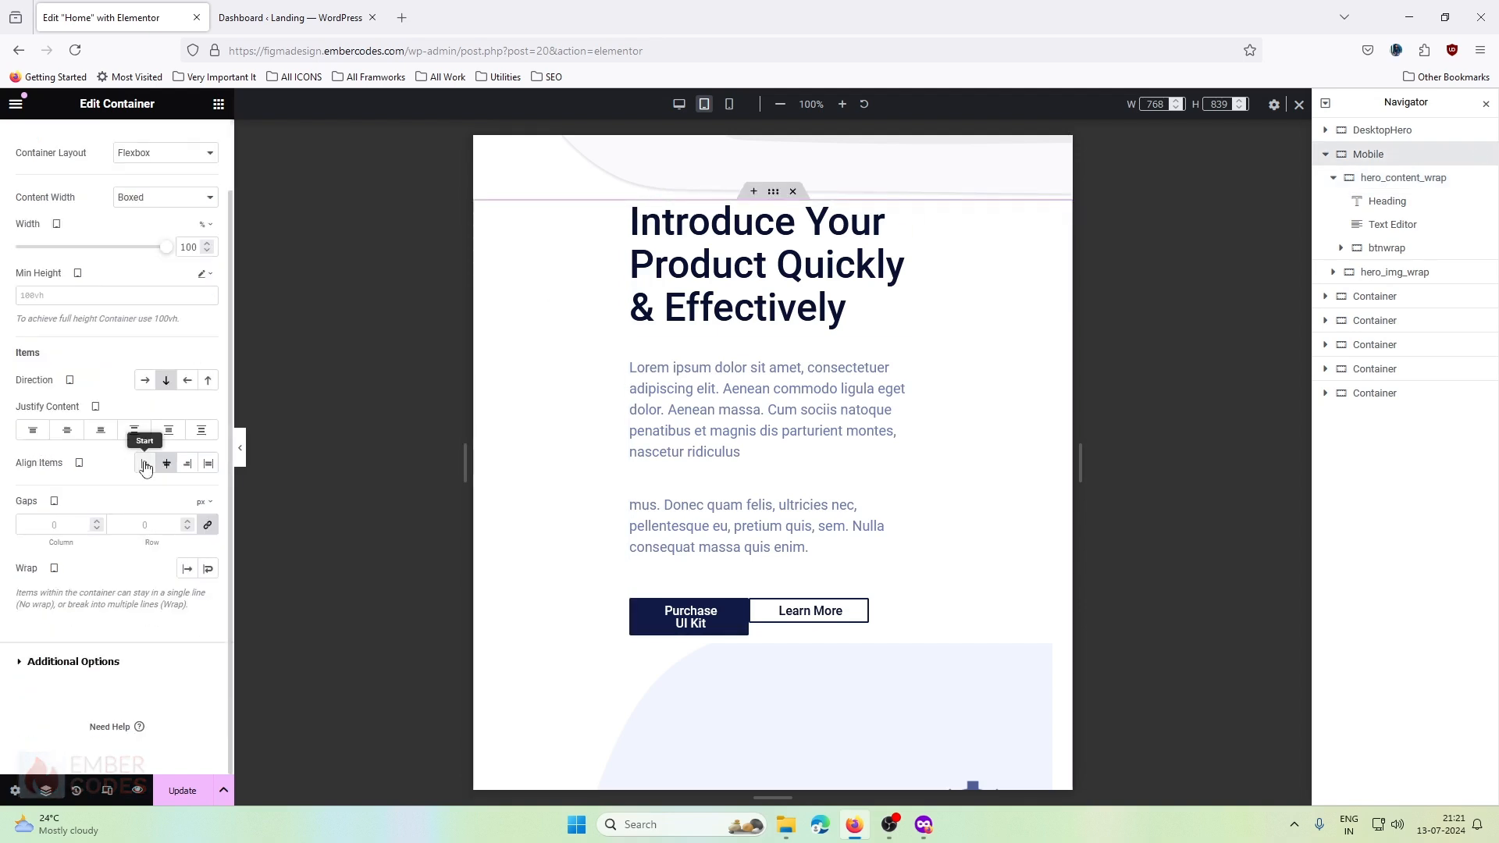
{"action": "left_click", "coordinate": [145, 463]}
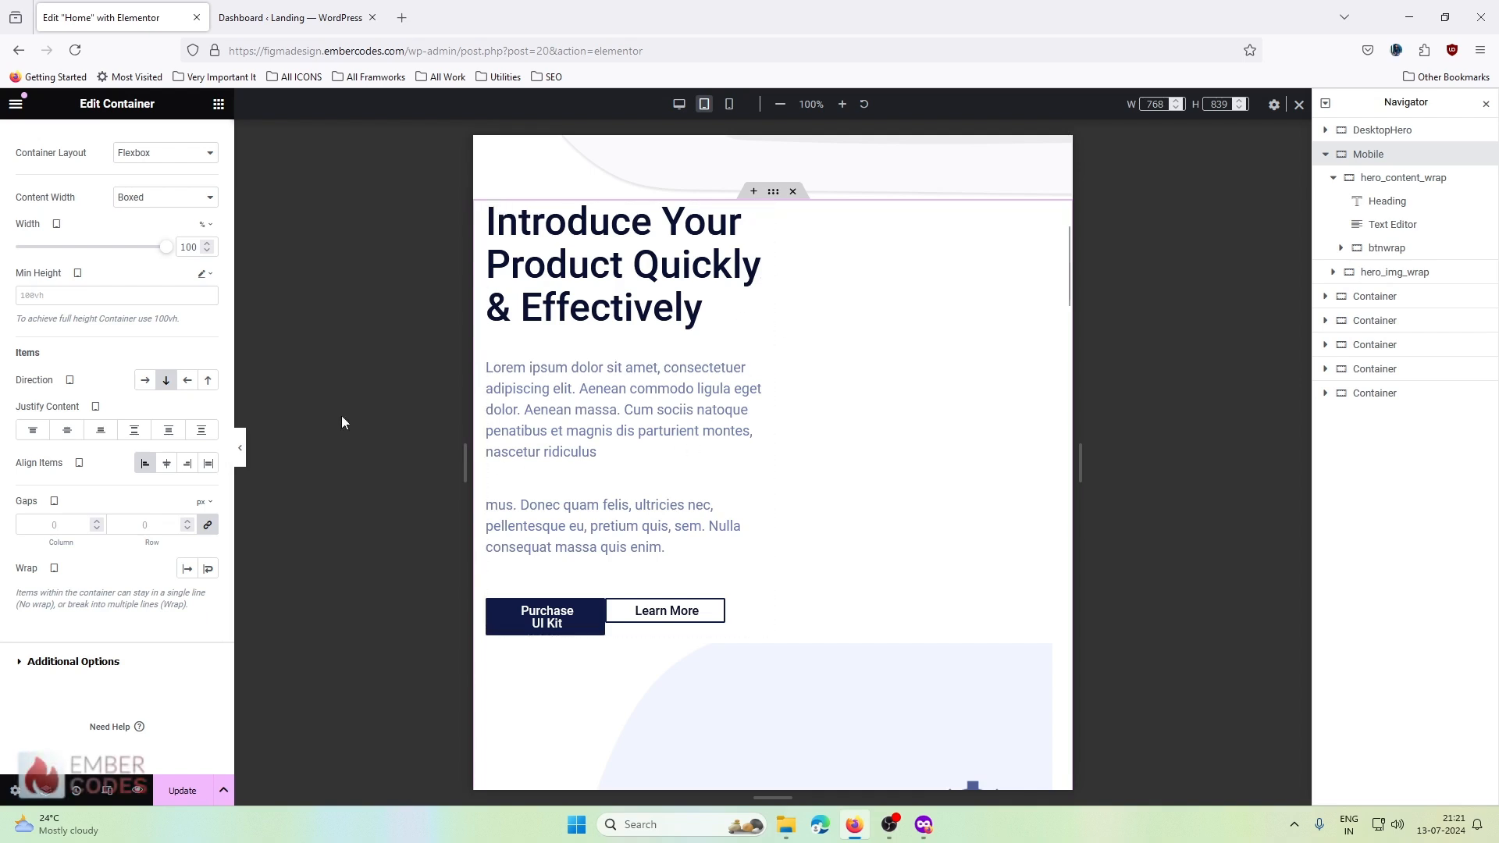
{"action": "scroll", "coordinate": [132, 512], "scroll_direction": "up", "scroll_amount": 2}
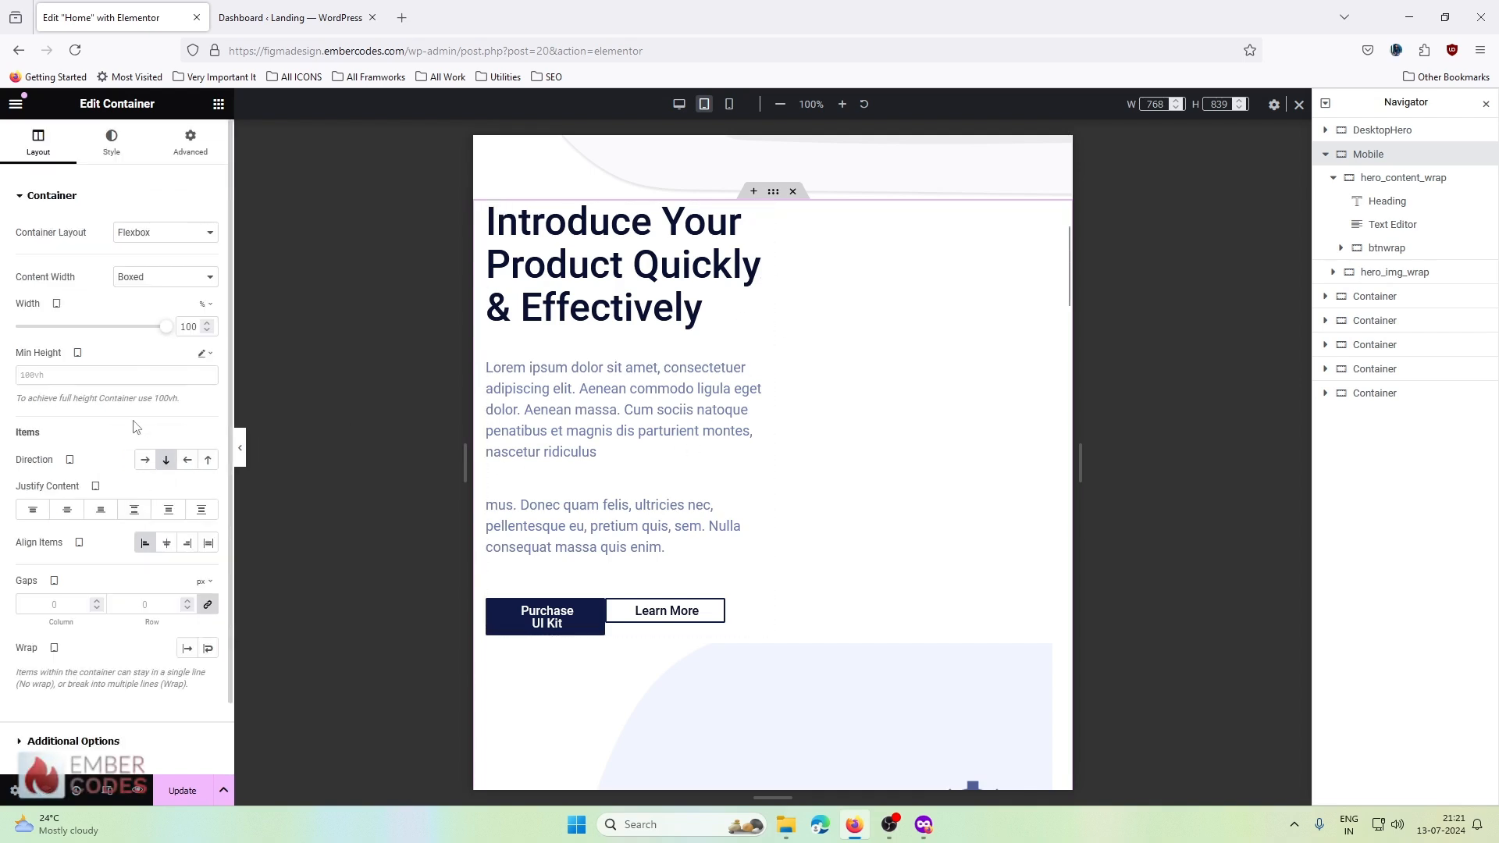
- Set the tablet width of the Mobile container's hero_content_wrap to 100% and check the stacked hero layout
{"action": "left_click", "coordinate": [1435, 183]}
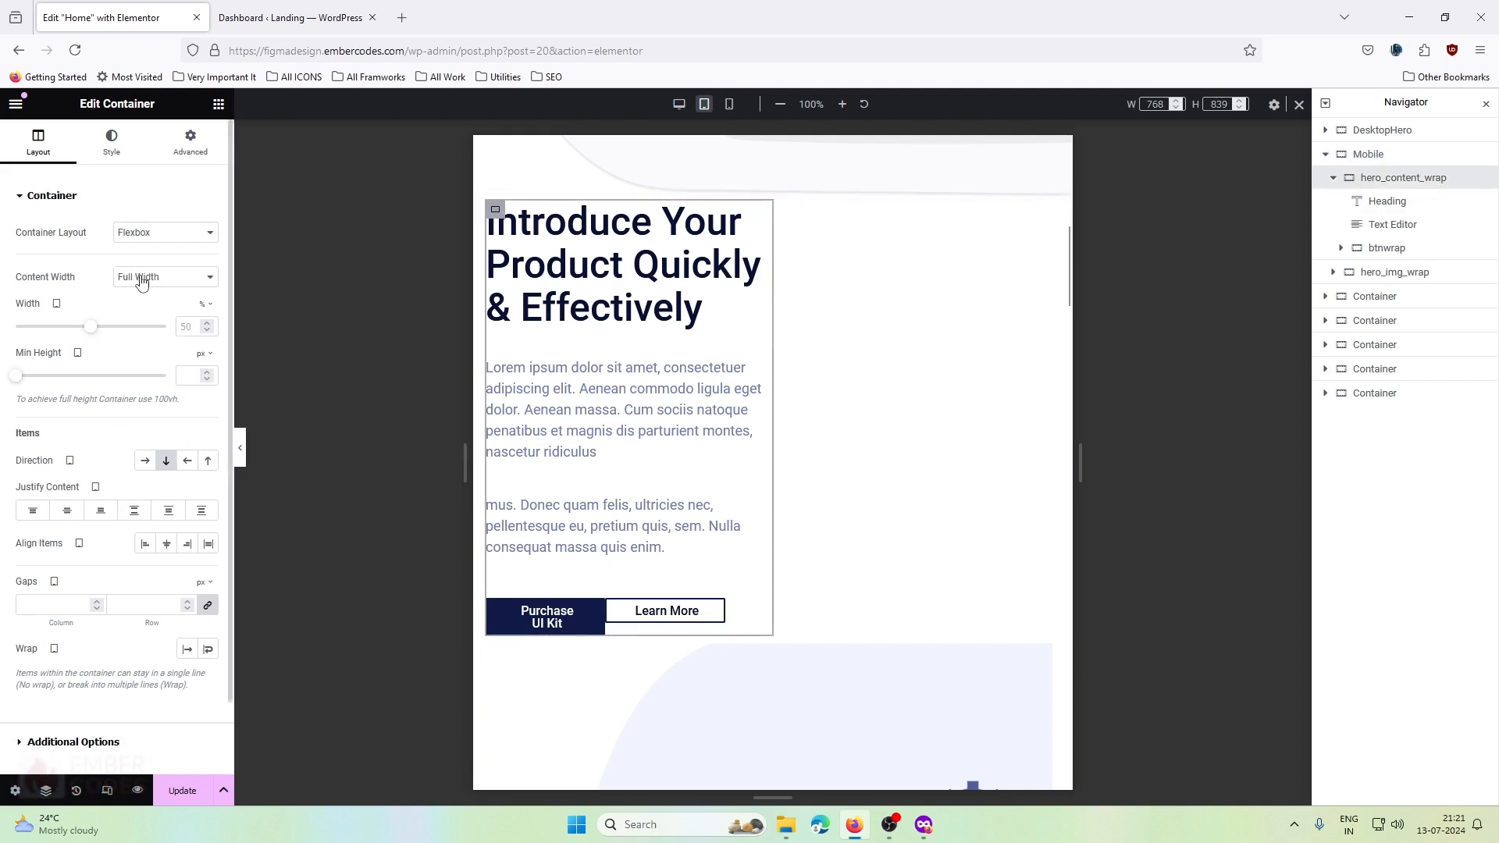
{"action": "left_click_drag", "start_coordinate": [94, 334], "coordinate": [168, 326]}
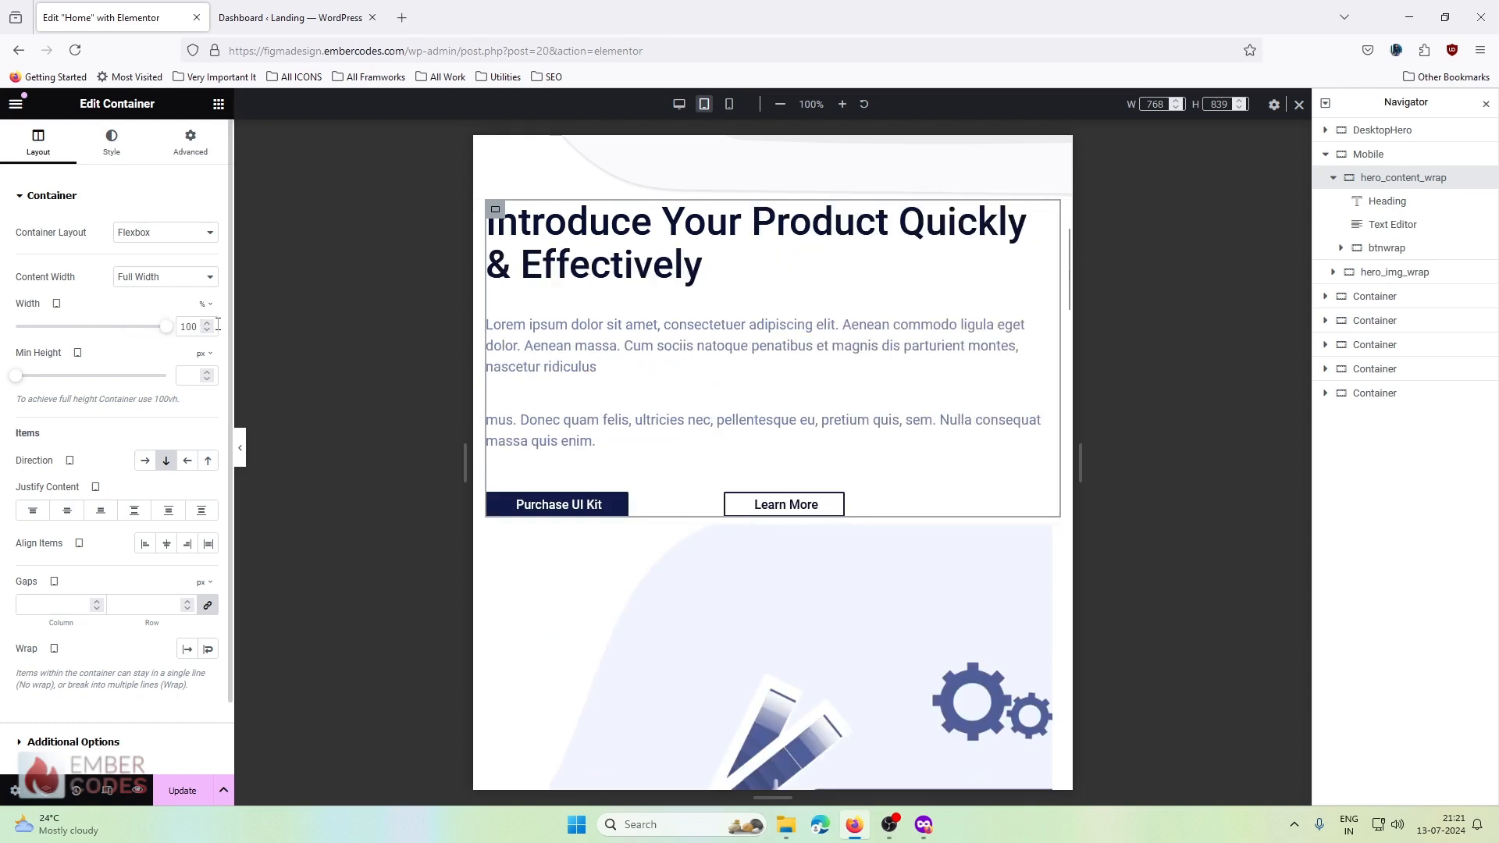
{"action": "scroll", "coordinate": [719, 498], "scroll_direction": "down", "scroll_amount": 2}
{"action": "scroll", "coordinate": [719, 498], "scroll_direction": "up", "scroll_amount": 6}
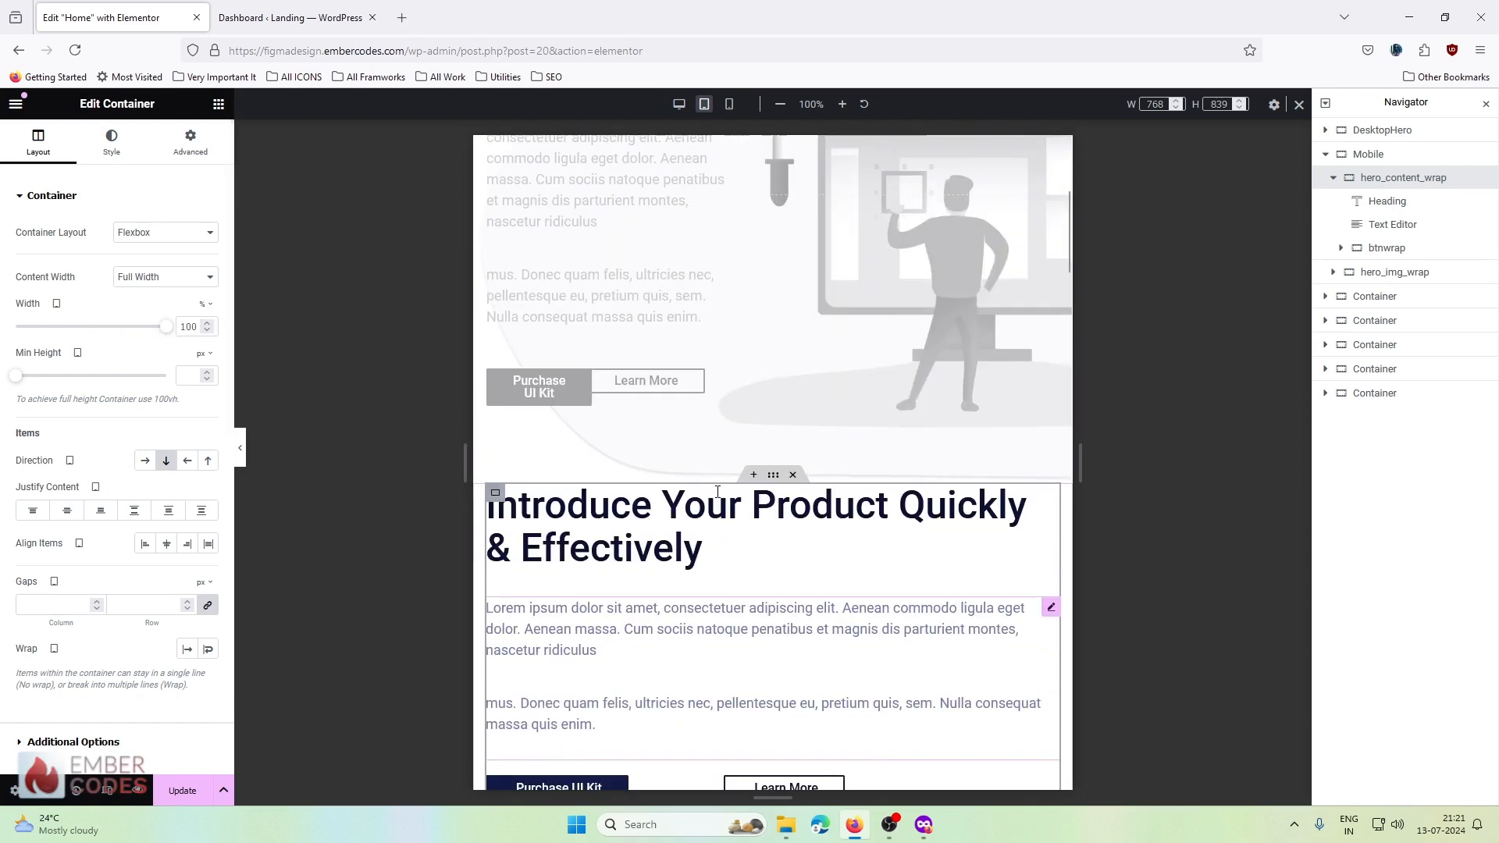
{"action": "scroll", "coordinate": [719, 498], "scroll_direction": "down", "scroll_amount": 2}
{"action": "scroll", "coordinate": [719, 498], "scroll_direction": "down", "scroll_amount": 10}
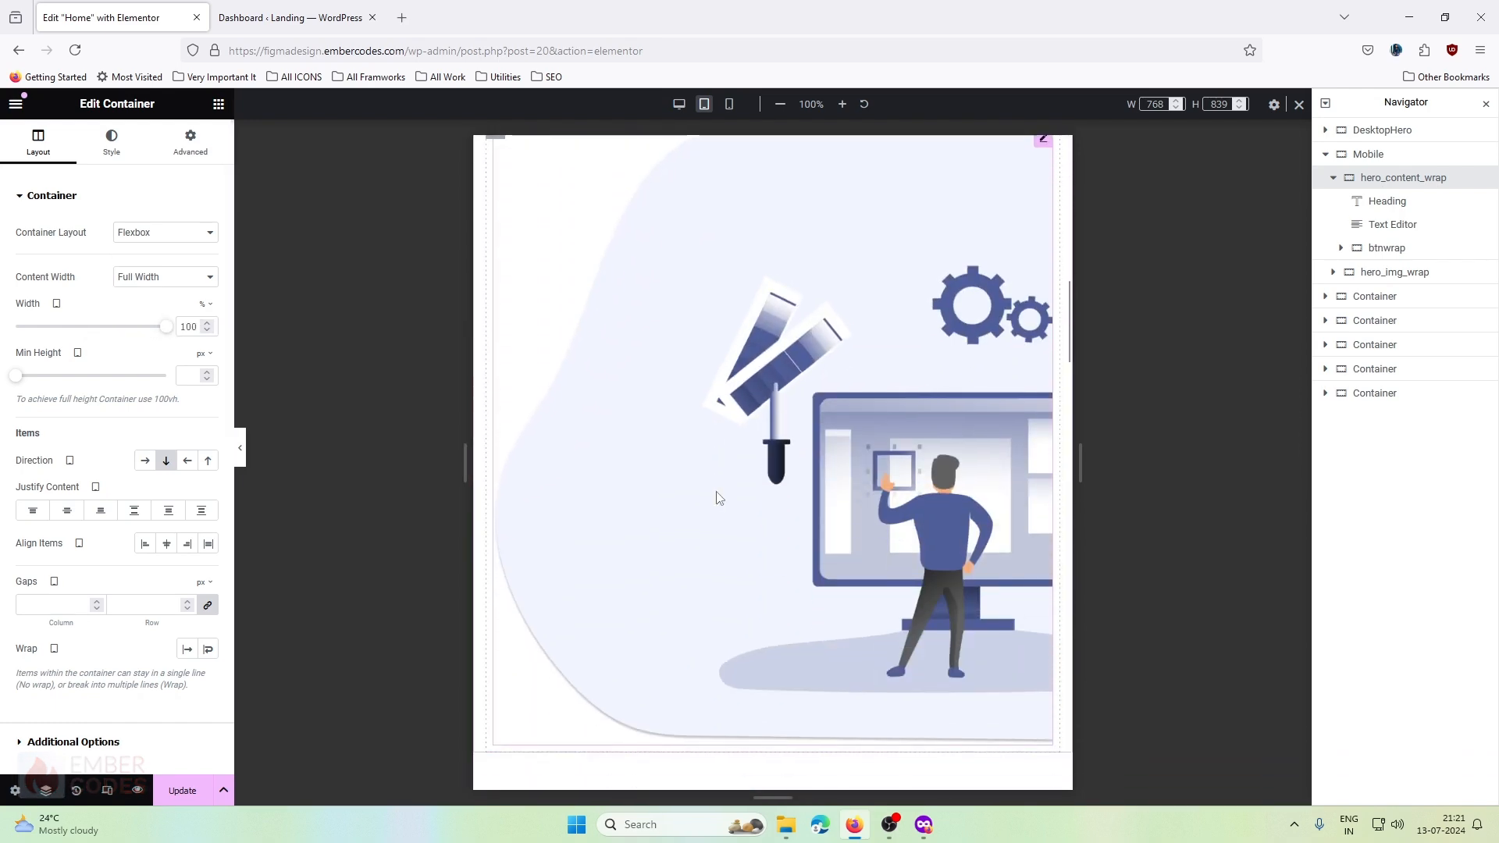
{"action": "scroll", "coordinate": [719, 498], "scroll_direction": "up", "scroll_amount": 5}
{"action": "scroll", "coordinate": [719, 498], "scroll_direction": "up", "scroll_amount": 6}
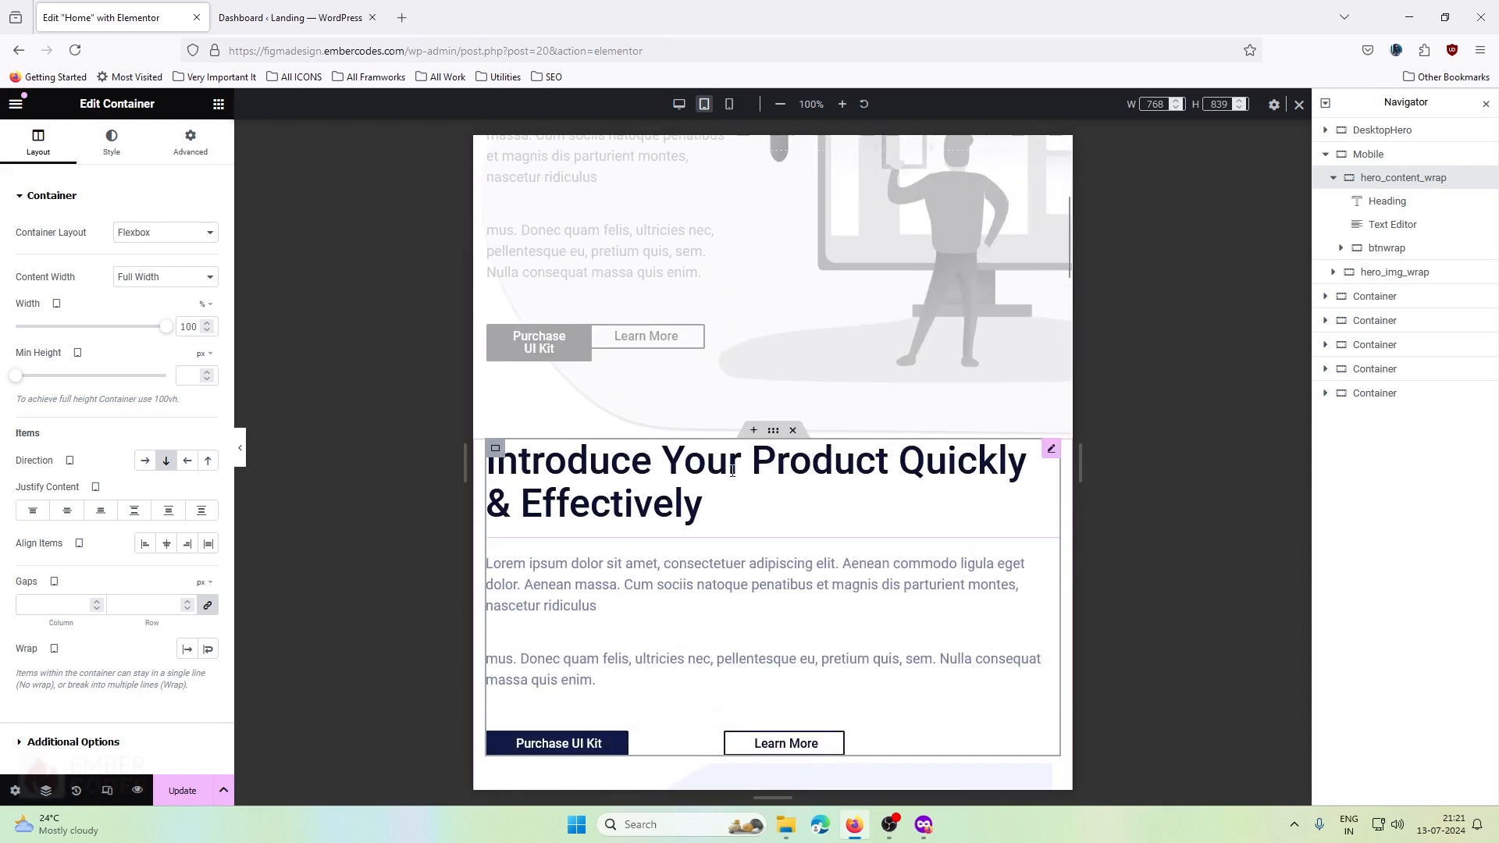
- Set the Mobile container's tablet minimum height to the custom value auto
{"action": "left_click", "coordinate": [774, 431]}
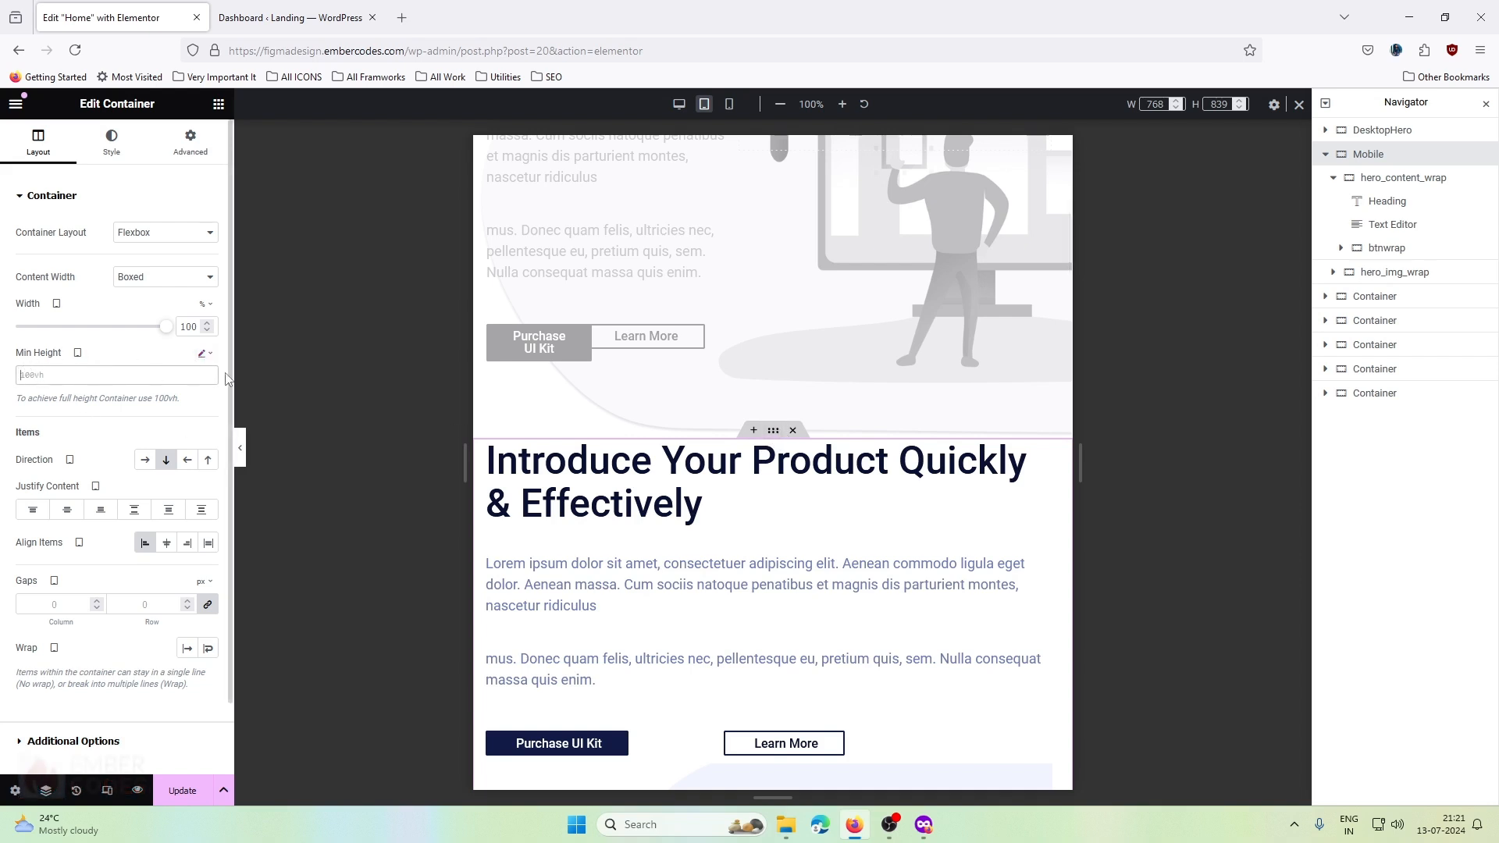
{"action": "left_click", "coordinate": [205, 354]}
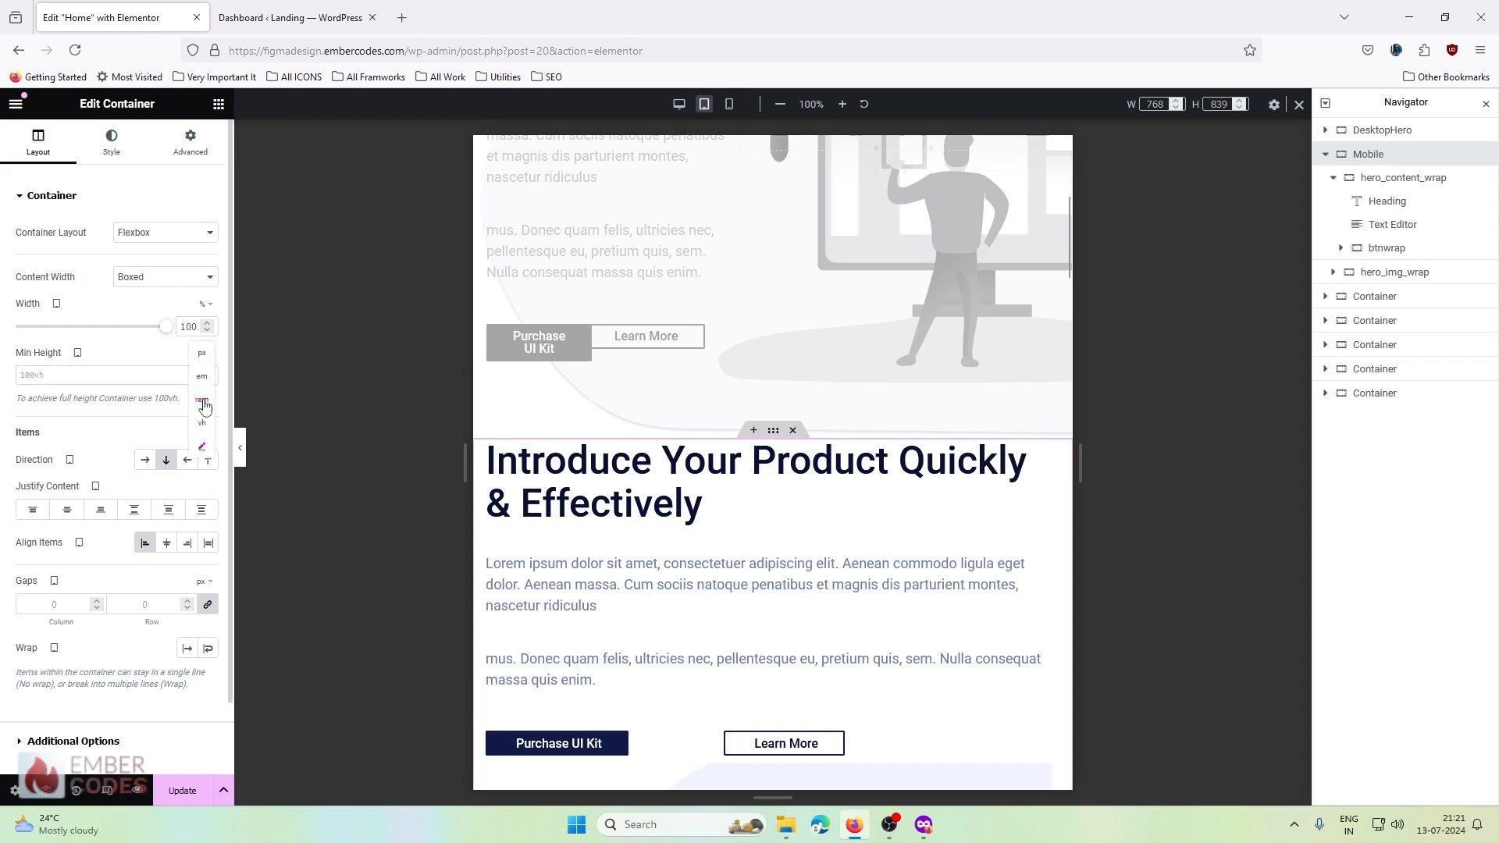
{"action": "left_click", "coordinate": [85, 368]}
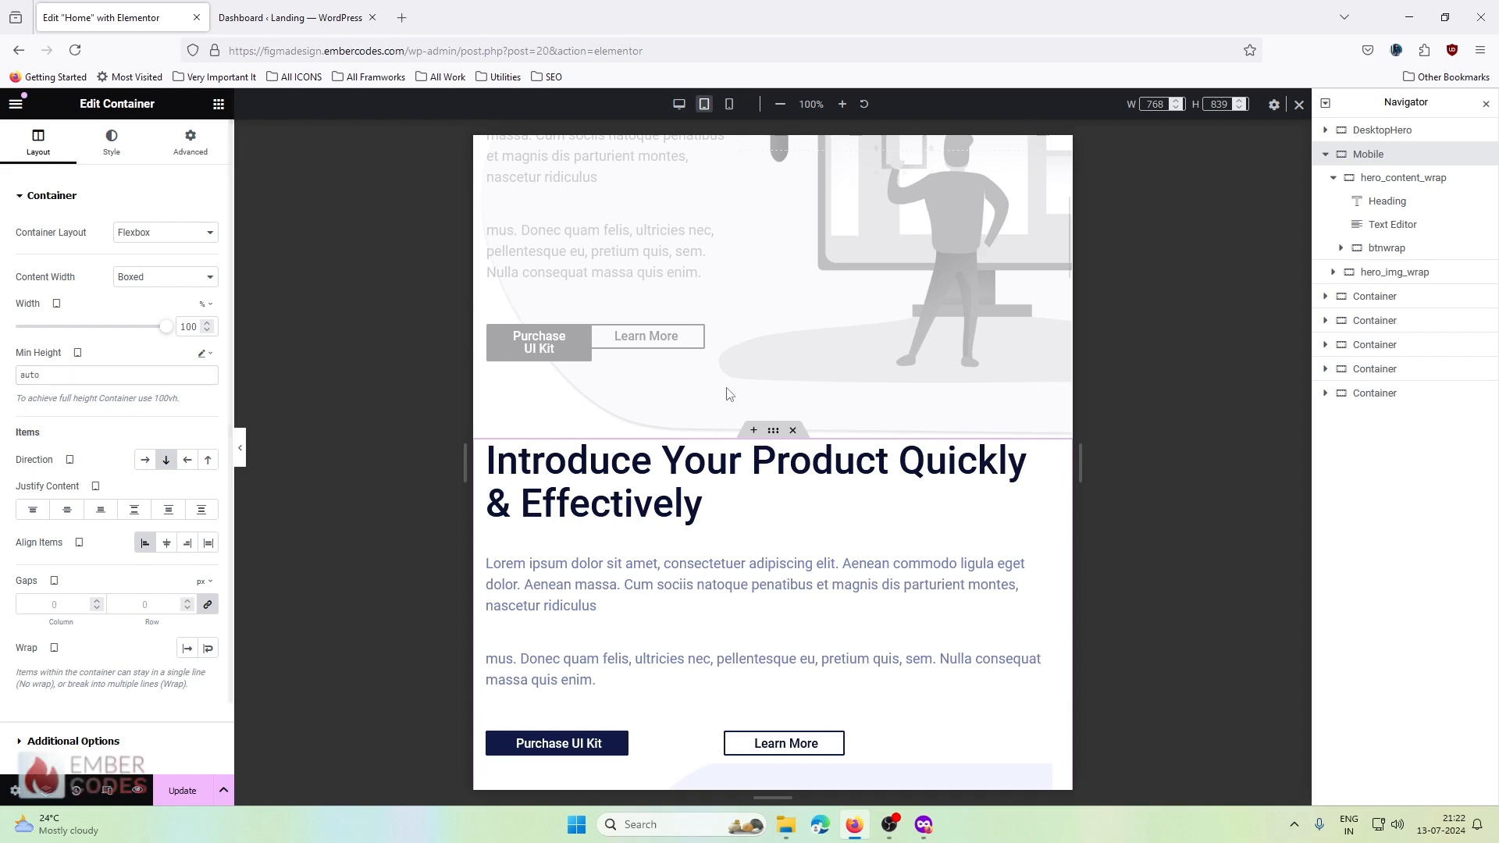
{"action": "scroll", "coordinate": [764, 400], "scroll_direction": "down", "scroll_amount": 8}
{"action": "scroll", "coordinate": [764, 400], "scroll_direction": "up", "scroll_amount": 8}
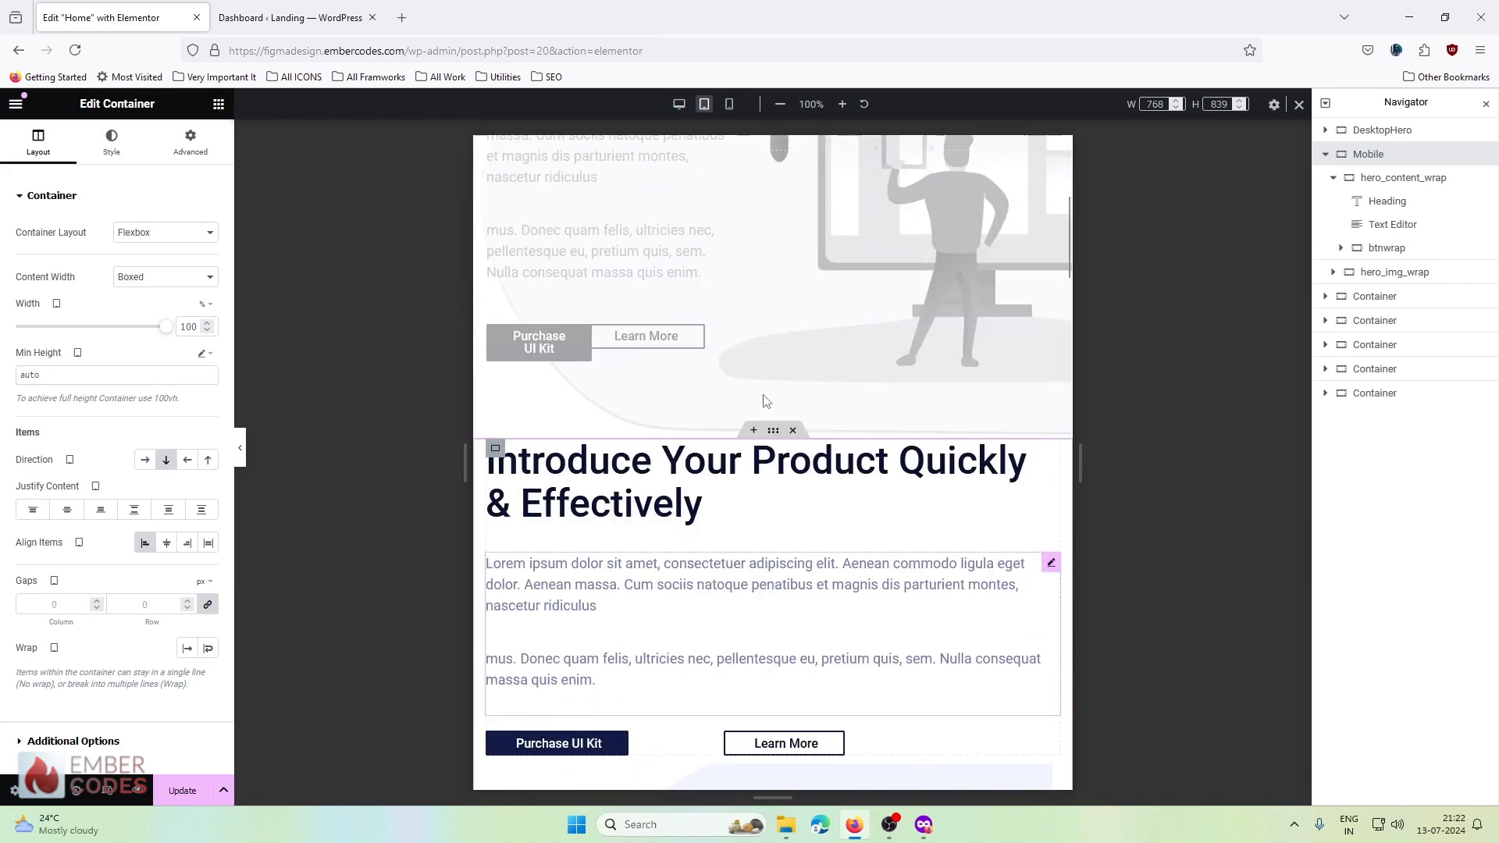
- Set the Mobile container's tablet top and bottom padding to 80 px
{"action": "left_click", "coordinate": [190, 141]}
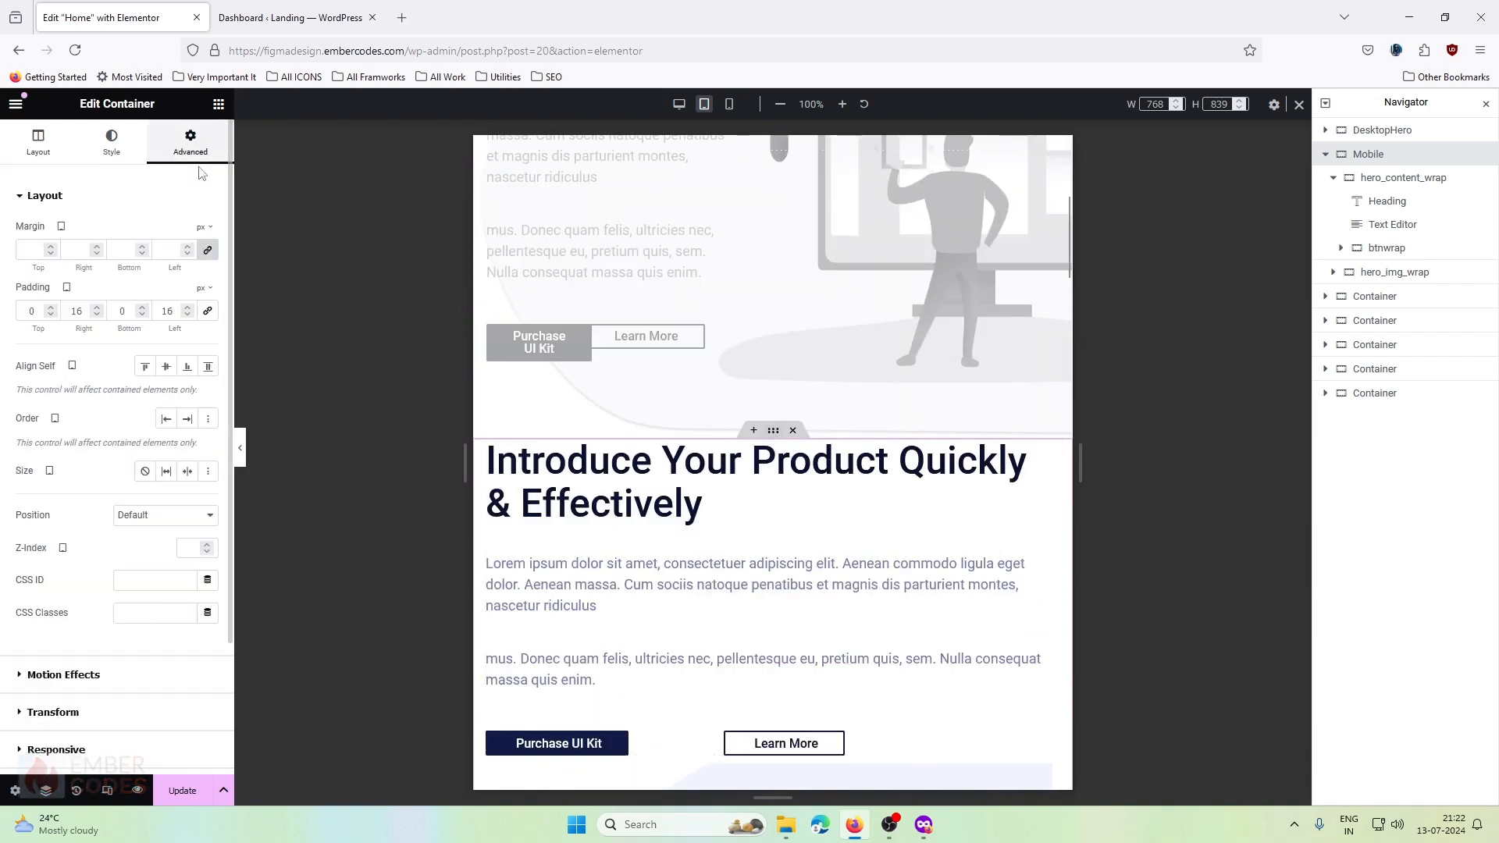
{"action": "left_click", "coordinate": [30, 310]}
{"action": "type", "text": "80"}
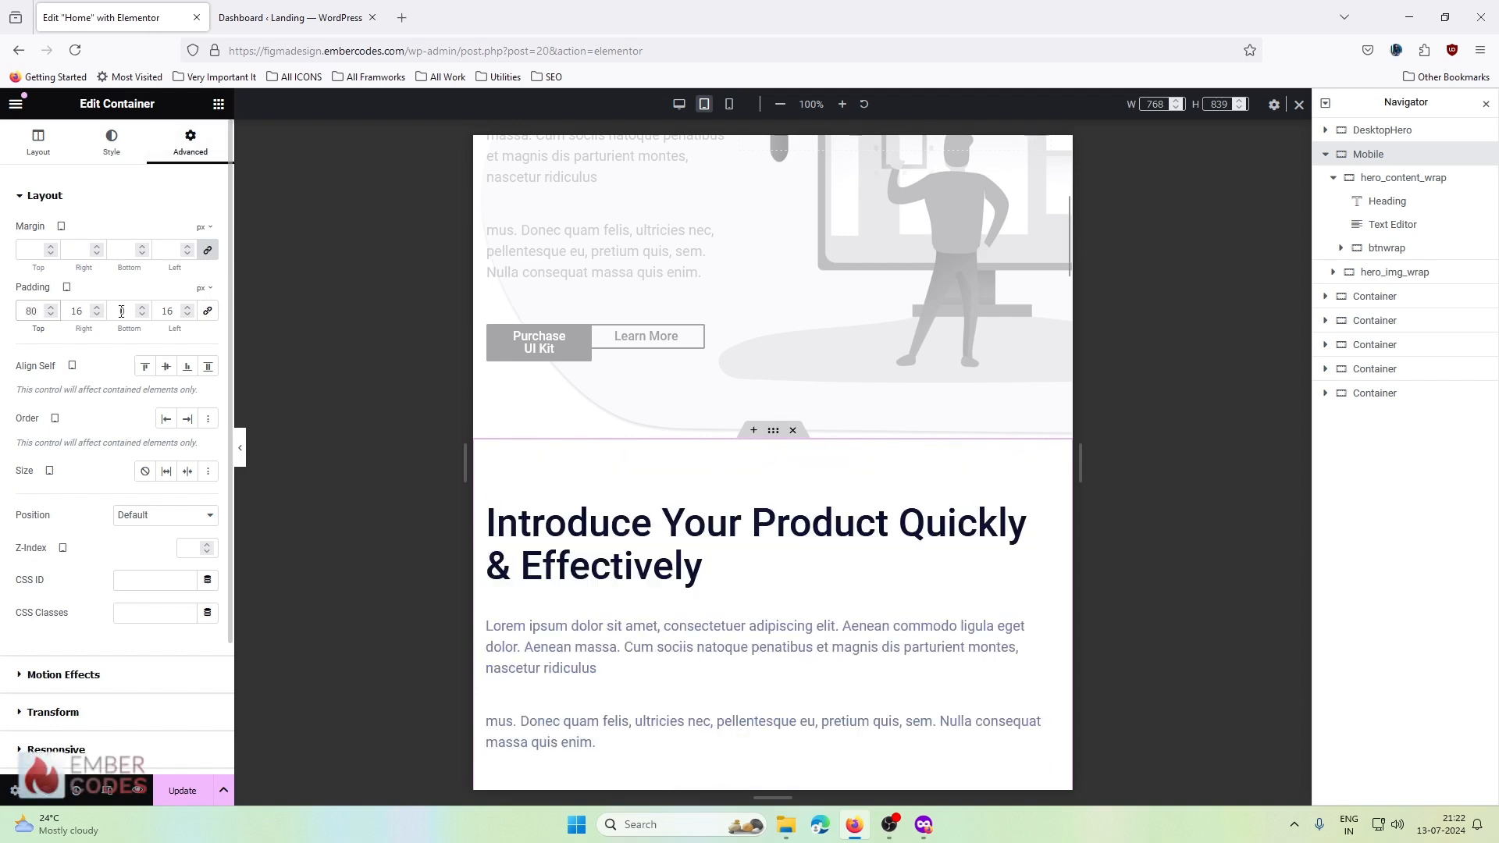
{"action": "scroll", "coordinate": [606, 607], "scroll_direction": "down", "scroll_amount": 6}
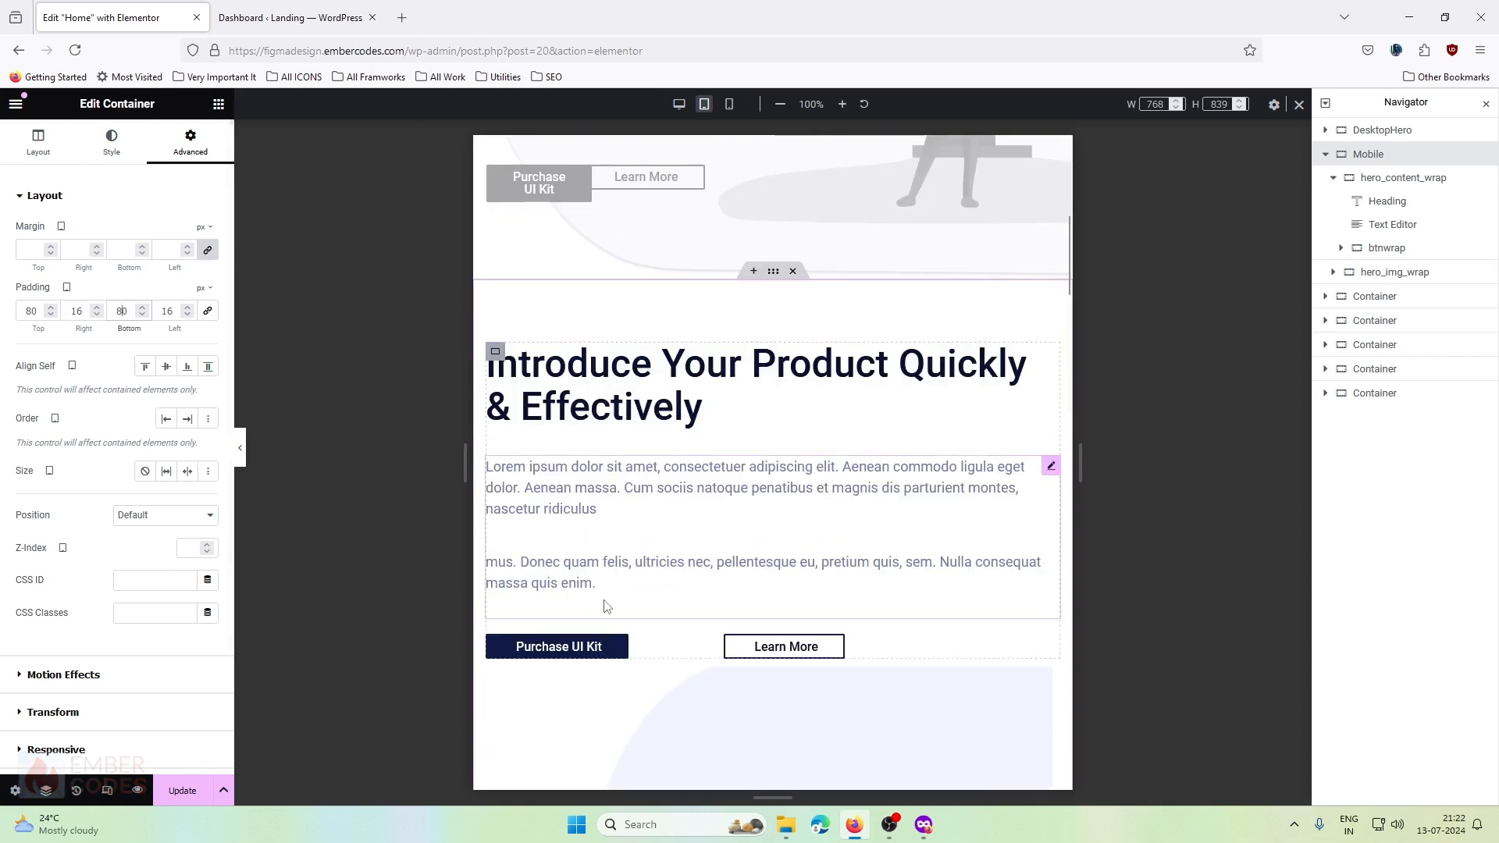
{"action": "scroll", "coordinate": [583, 599], "scroll_direction": "up", "scroll_amount": 2}
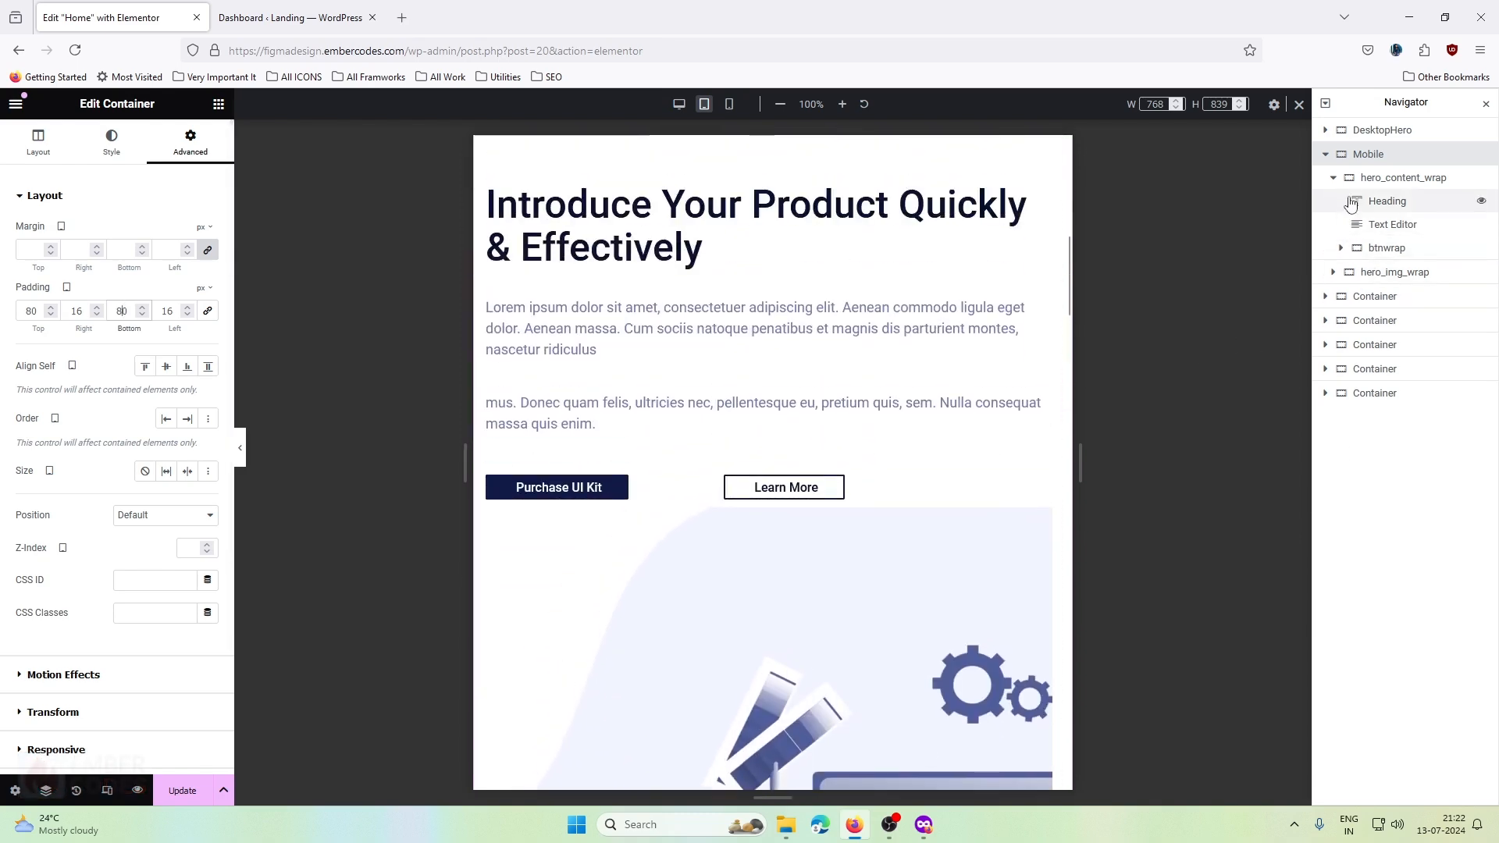
- Set the Mobile container's column and row gaps to 30 px for tablet and check the spacing around the hero
{"action": "left_click", "coordinate": [39, 142]}
{"action": "scroll", "coordinate": [92, 506], "scroll_direction": "down", "scroll_amount": 1}
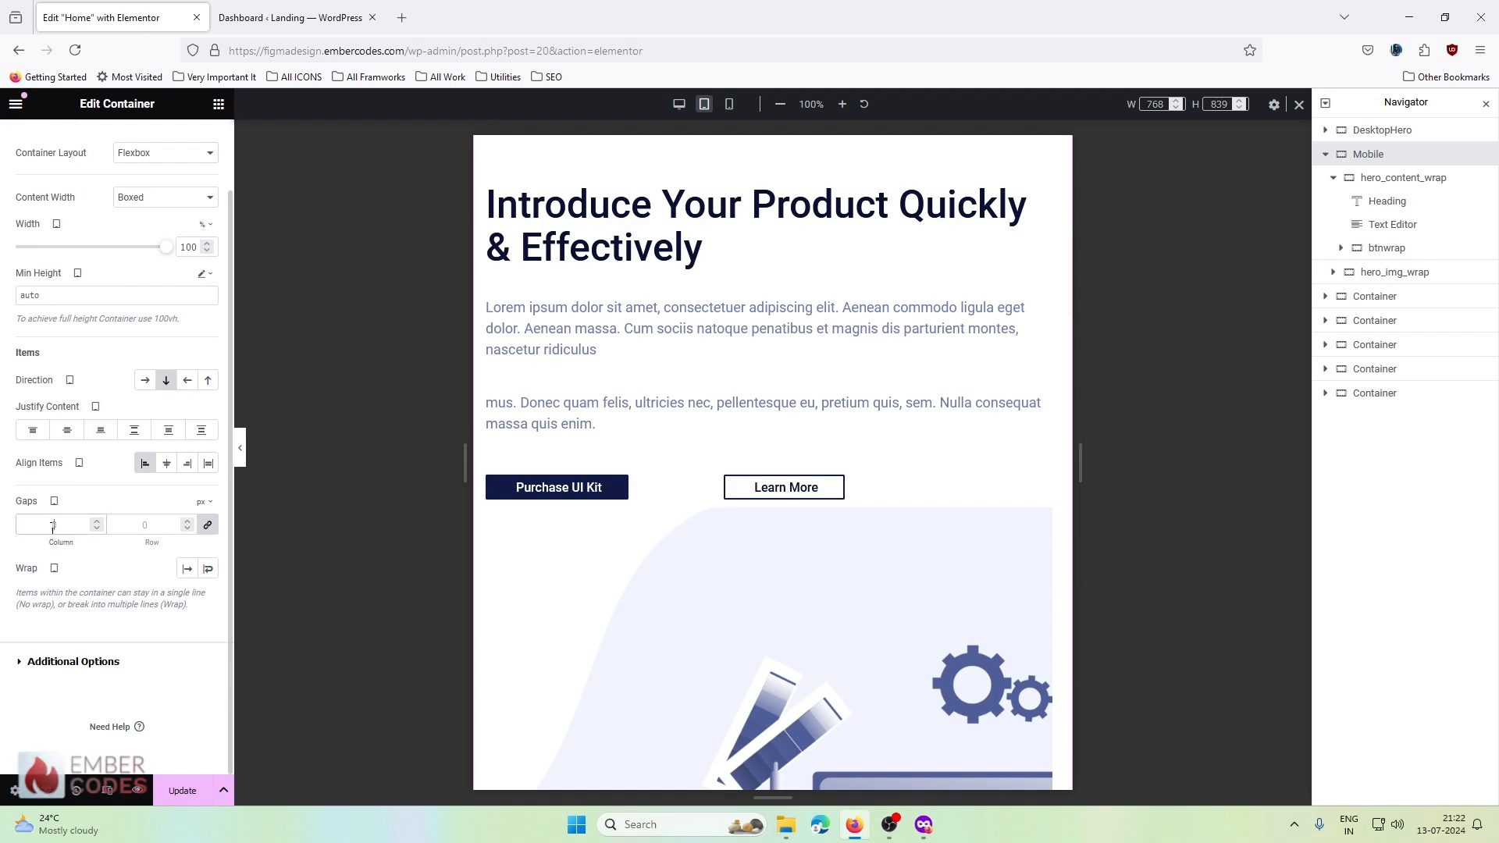
{"action": "type", "text": "30"}
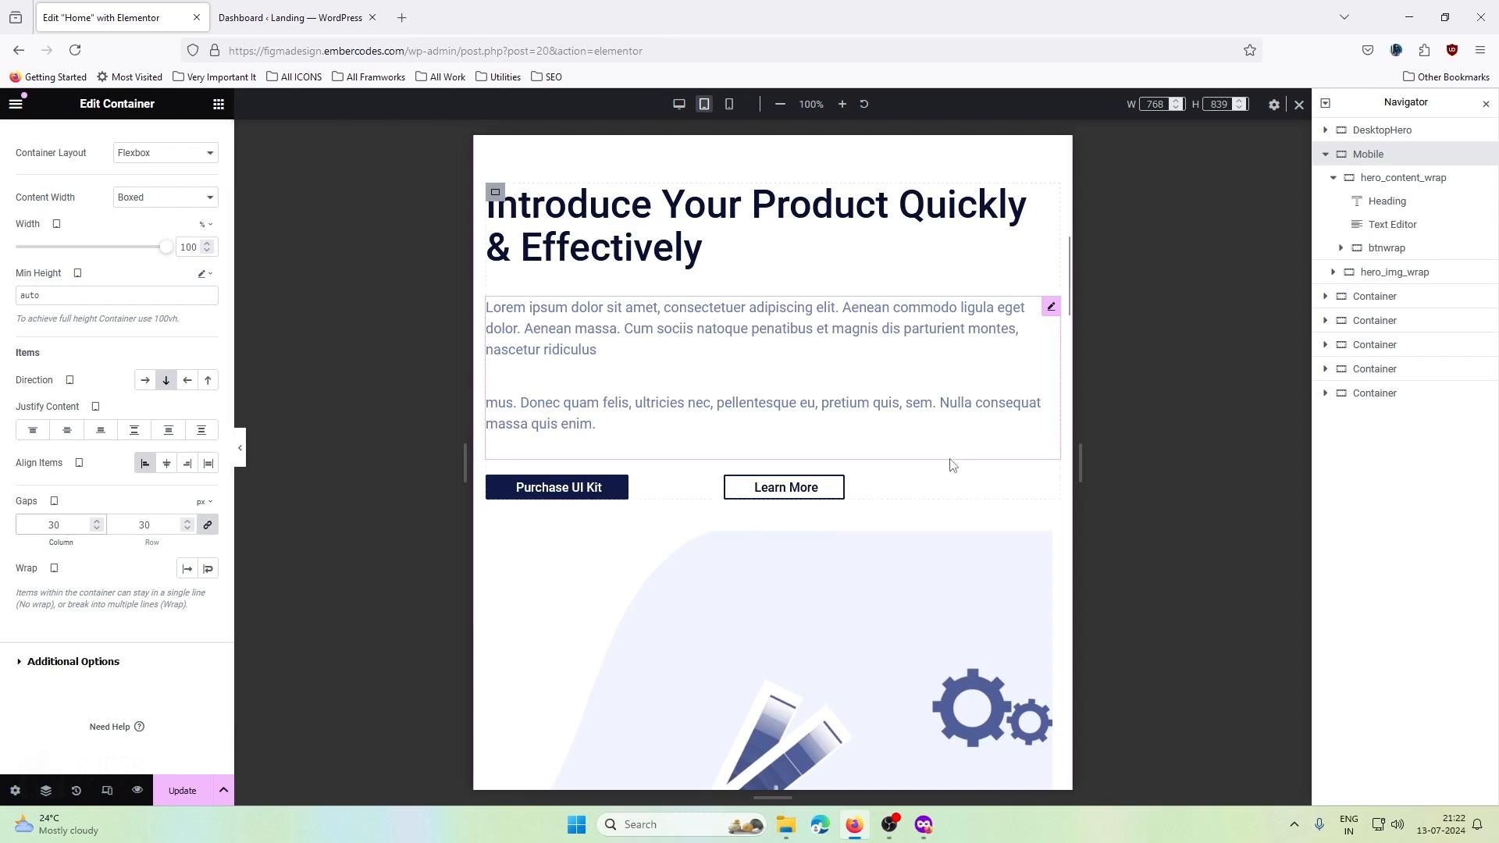
{"action": "scroll", "coordinate": [920, 508], "scroll_direction": "down", "scroll_amount": 5}
{"action": "scroll", "coordinate": [919, 509], "scroll_direction": "down", "scroll_amount": 2}
{"action": "scroll", "coordinate": [919, 512], "scroll_direction": "up", "scroll_amount": 13}
{"action": "scroll", "coordinate": [918, 512], "scroll_direction": "down", "scroll_amount": 10}
{"action": "scroll", "coordinate": [918, 512], "scroll_direction": "down", "scroll_amount": 5}
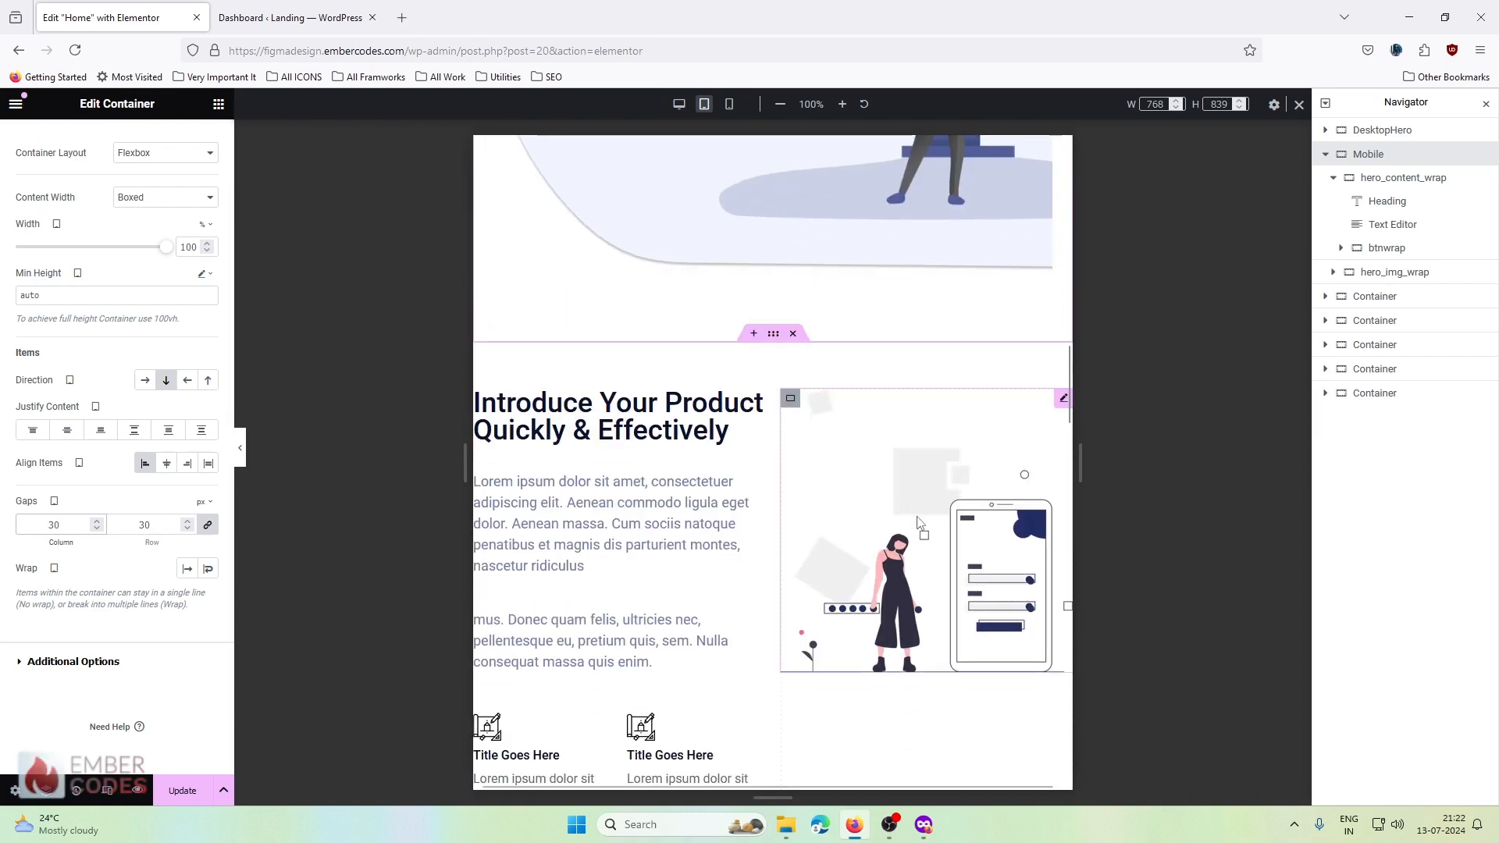
{"action": "scroll", "coordinate": [918, 517], "scroll_direction": "up", "scroll_amount": 10}
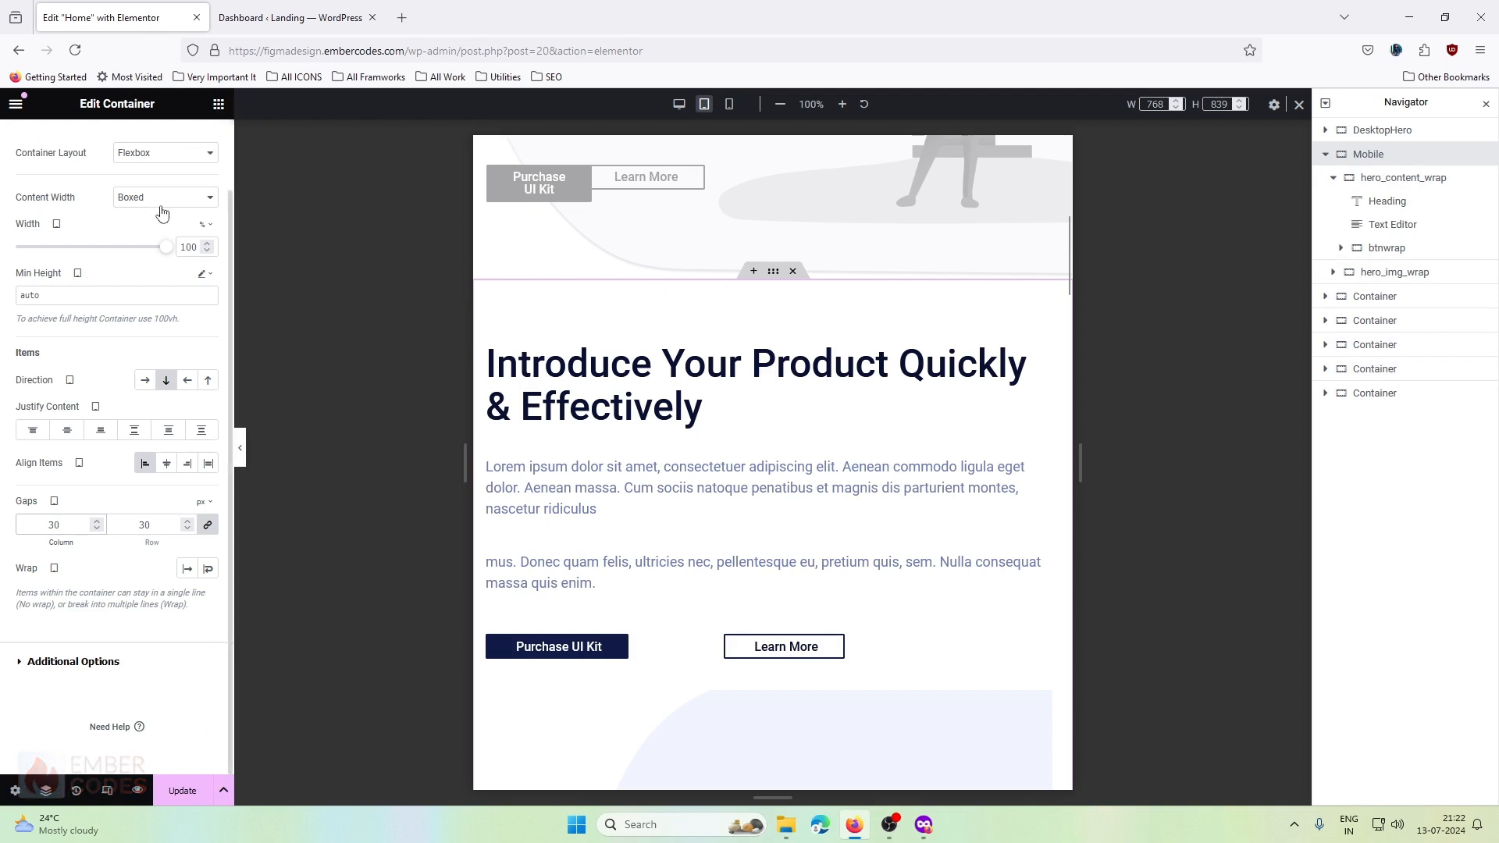
- Set the Mobile container's tablet top and bottom padding to 50 px and update the page
{"action": "scroll", "coordinate": [154, 207], "scroll_direction": "up", "scroll_amount": 2}
{"action": "left_click", "coordinate": [189, 143]}
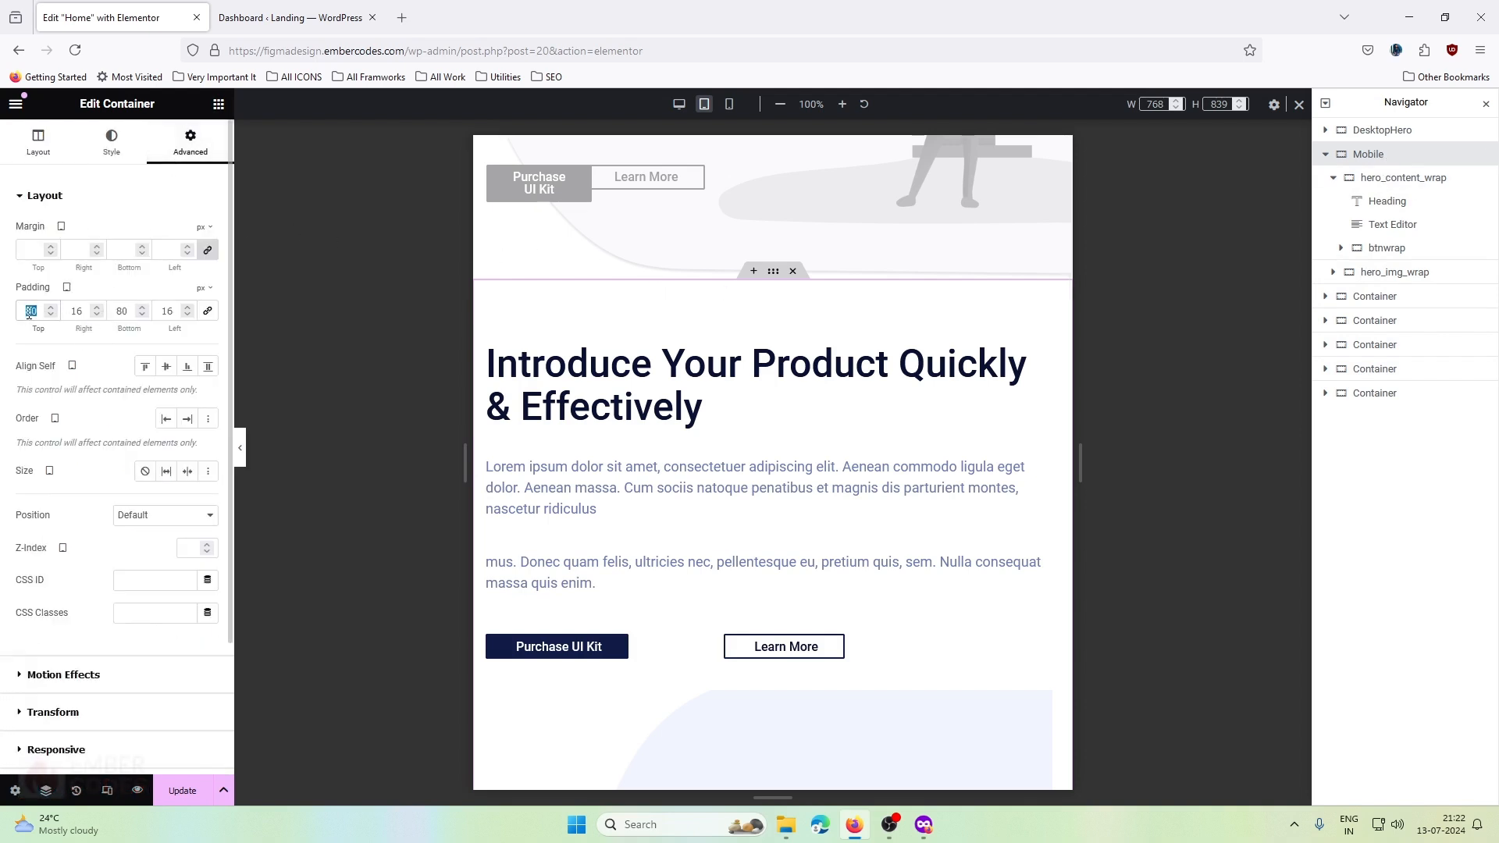
{"action": "type", "text": "50"}
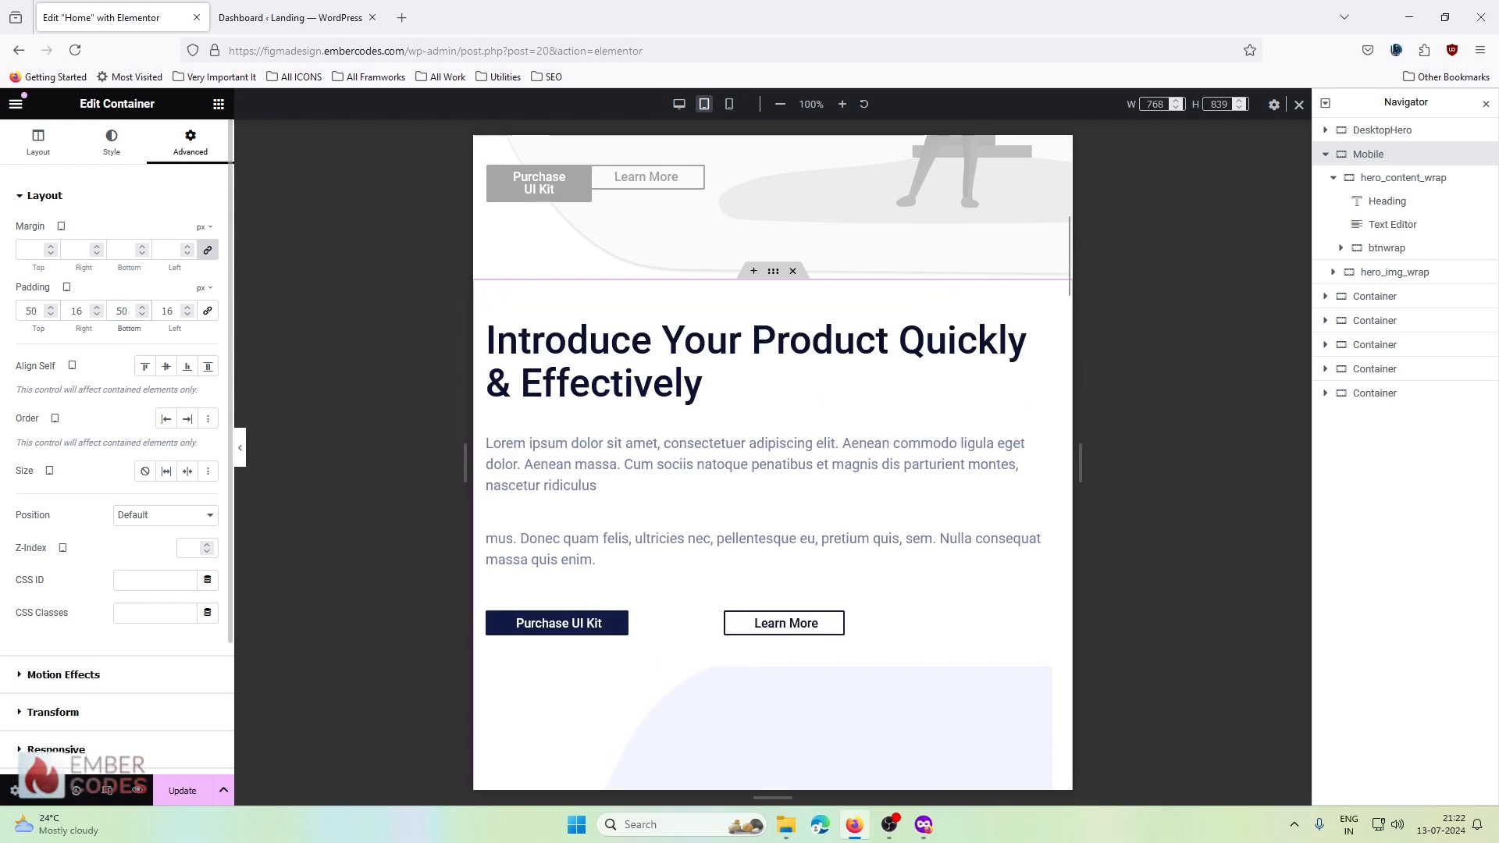
{"action": "scroll", "coordinate": [896, 347], "scroll_direction": "down", "scroll_amount": 8}
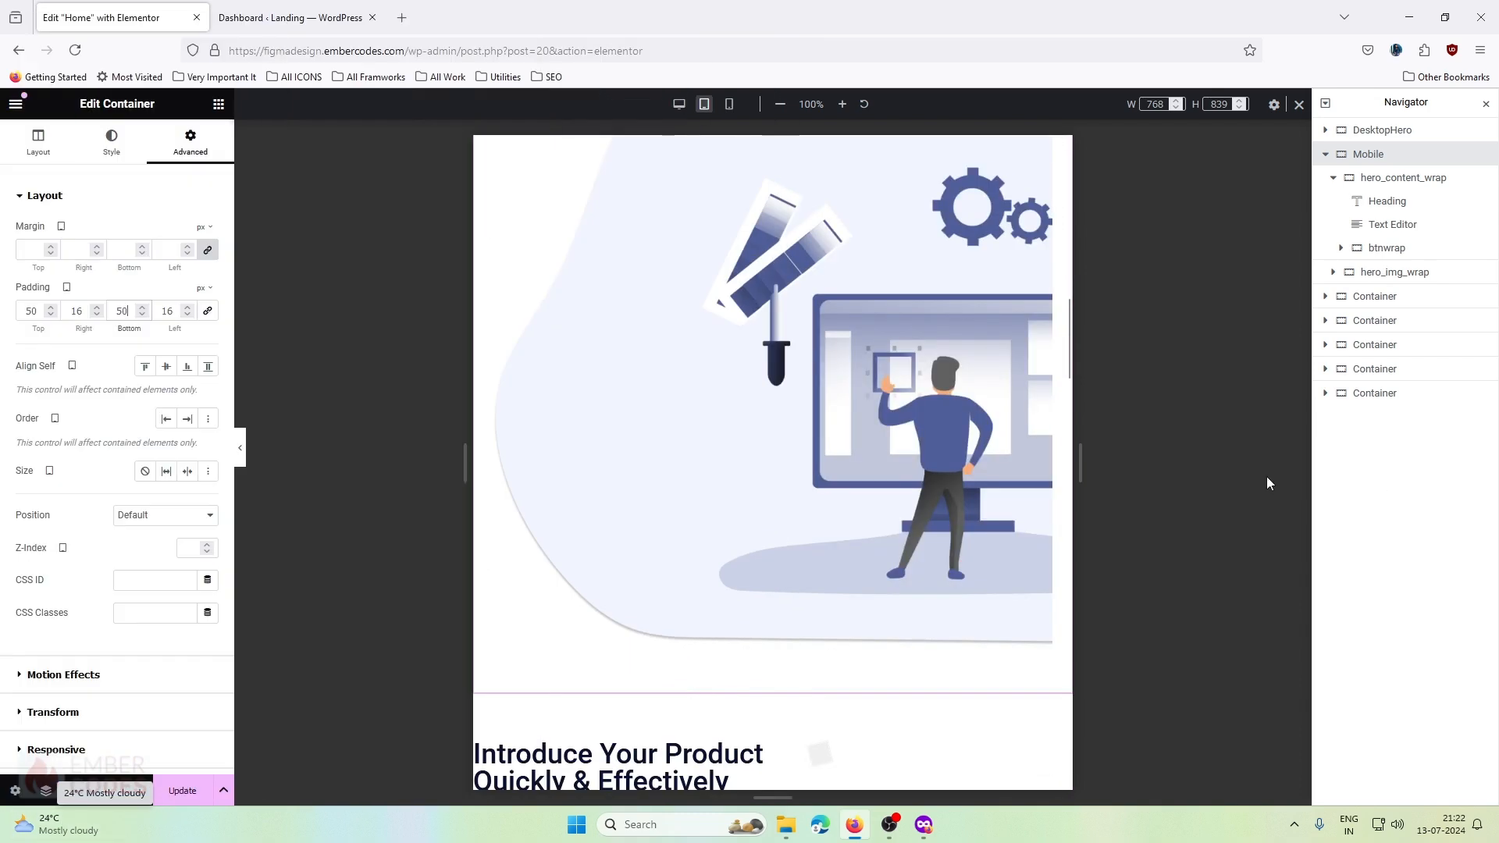
{"action": "left_click", "coordinate": [192, 788]}
{"action": "scroll", "coordinate": [904, 355], "scroll_direction": "up", "scroll_amount": 8}
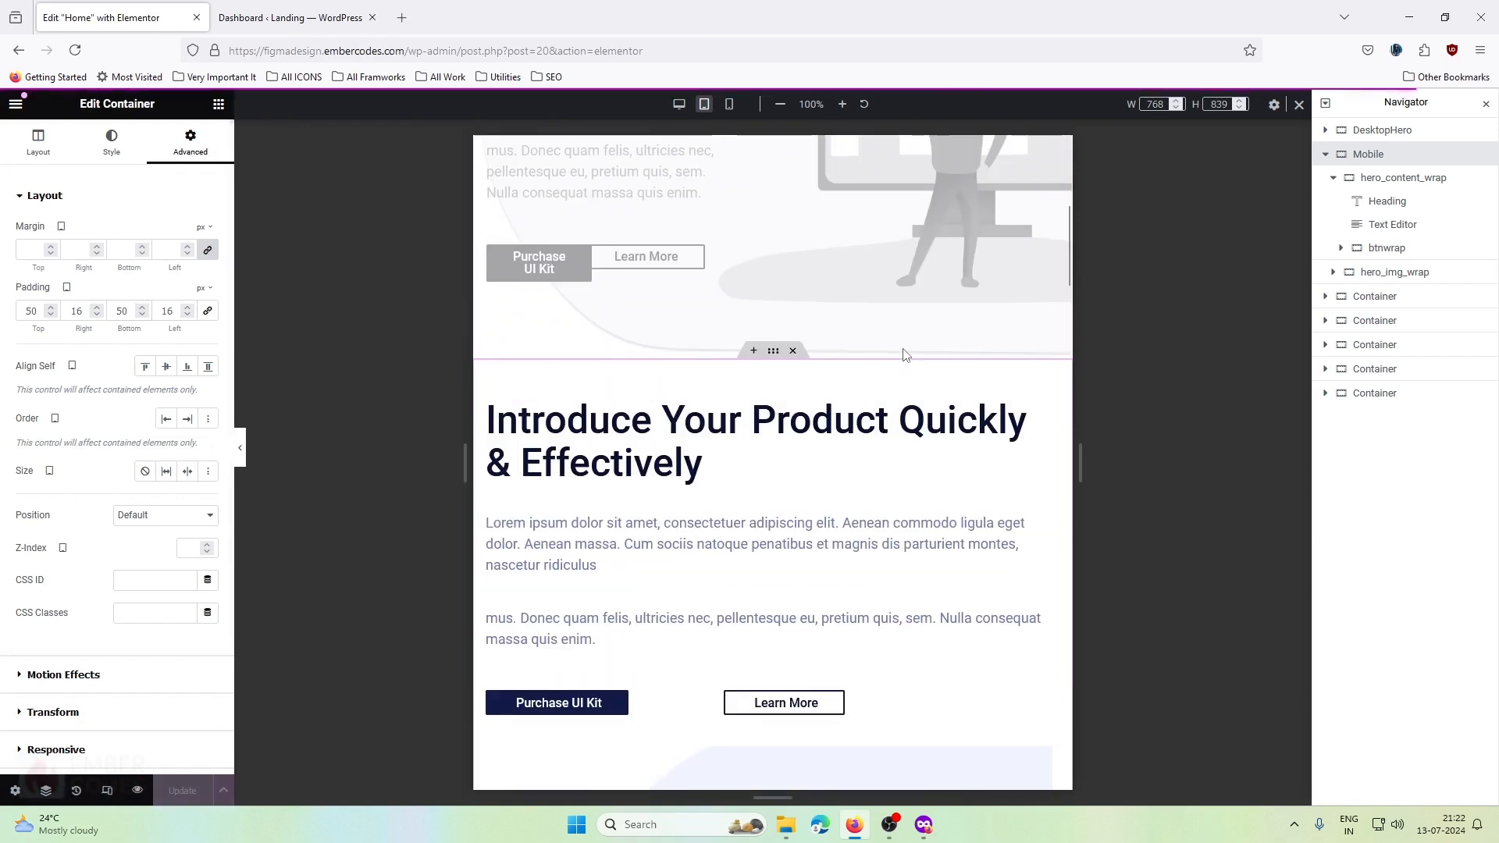
{"action": "scroll", "coordinate": [902, 351], "scroll_direction": "up", "scroll_amount": 5}
- Switch to the private Firefox window, turn off responsive design mode, and reload the live landing page
{"action": "left_click", "coordinate": [258, 15]}
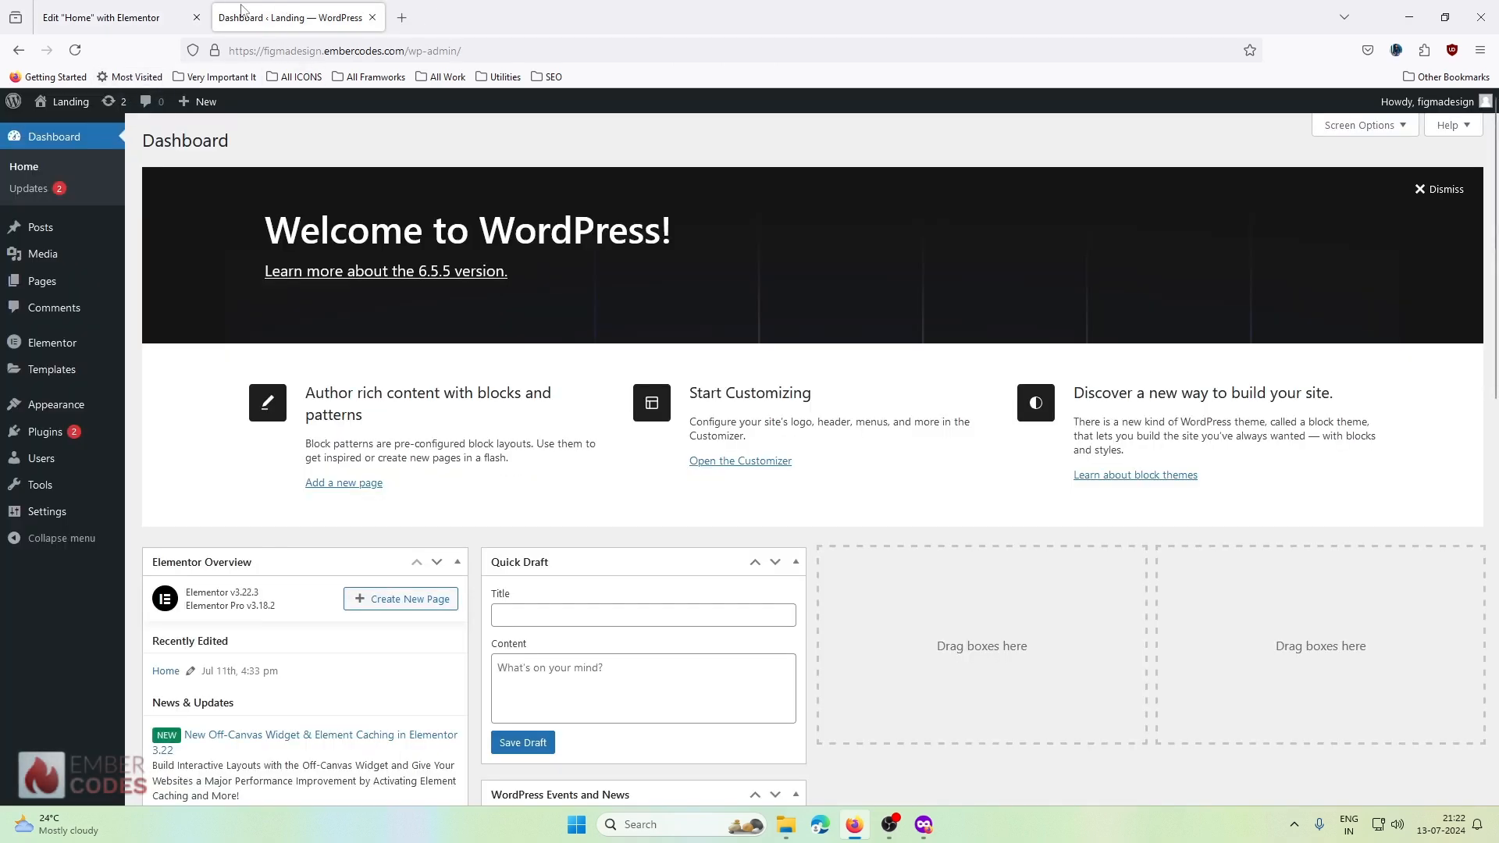
{"action": "left_click", "coordinate": [157, 14]}
{"action": "mouse_move", "coordinate": [923, 824]}
{"action": "left_click", "coordinate": [921, 746]}
{"action": "scroll", "coordinate": [663, 378], "scroll_direction": "up", "scroll_amount": 5}
{"action": "scroll", "coordinate": [676, 362], "scroll_direction": "down", "scroll_amount": 3}
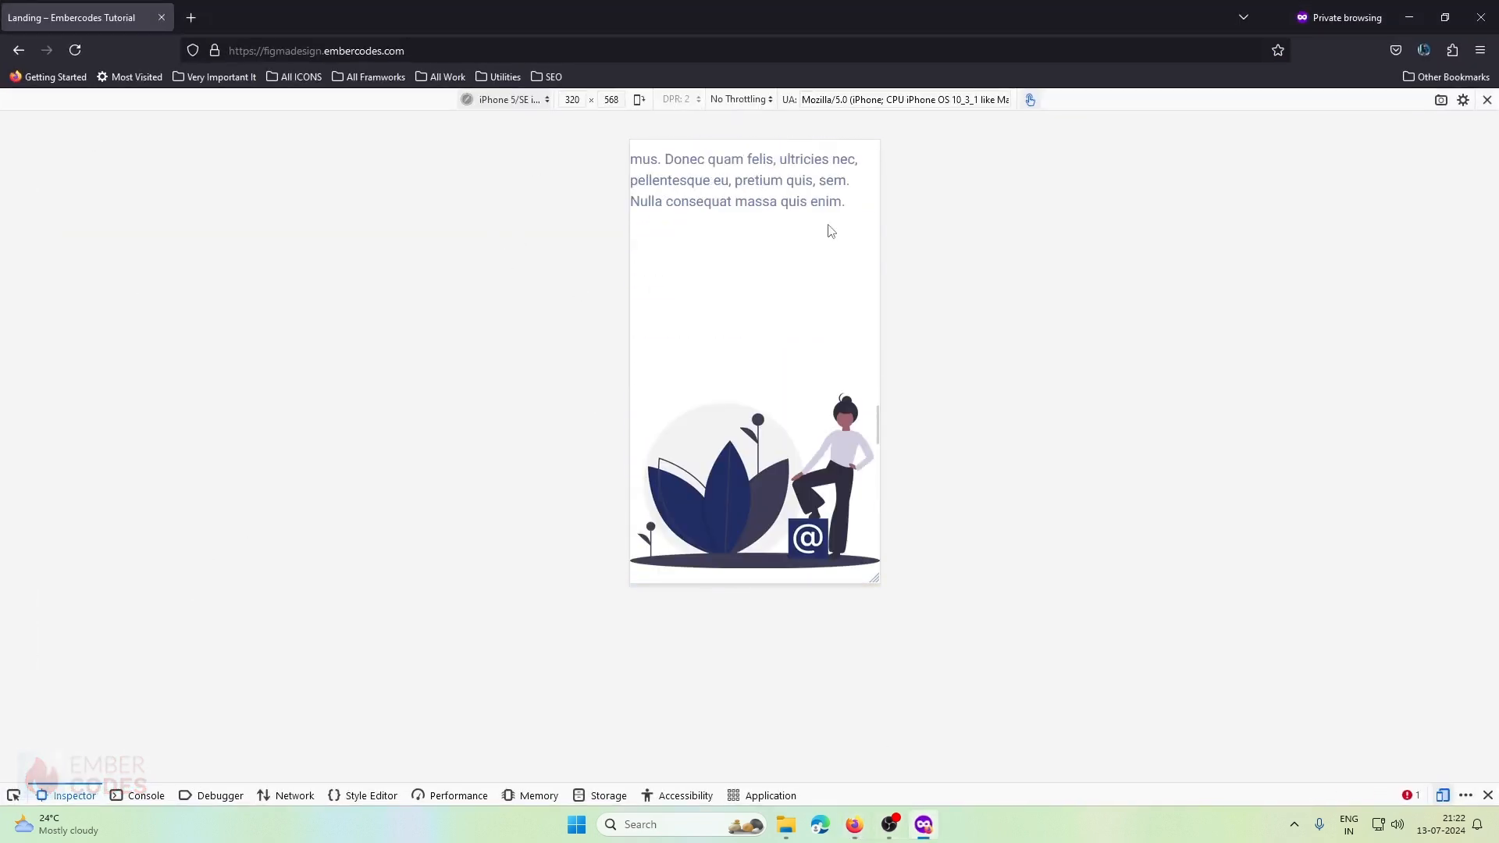
{"action": "left_click", "coordinate": [1443, 795]}
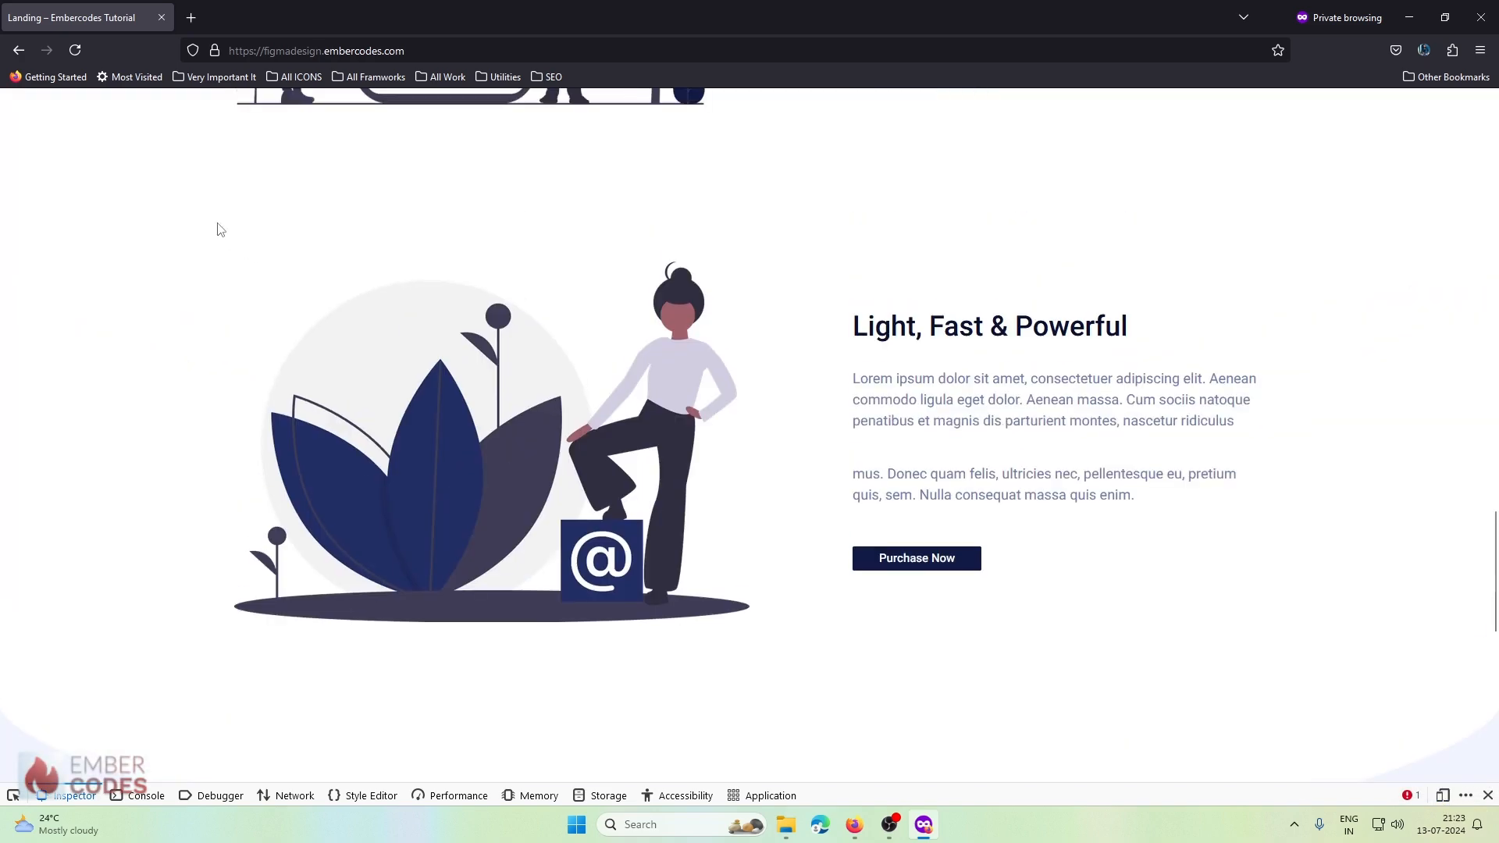
{"action": "left_click", "coordinate": [76, 49]}
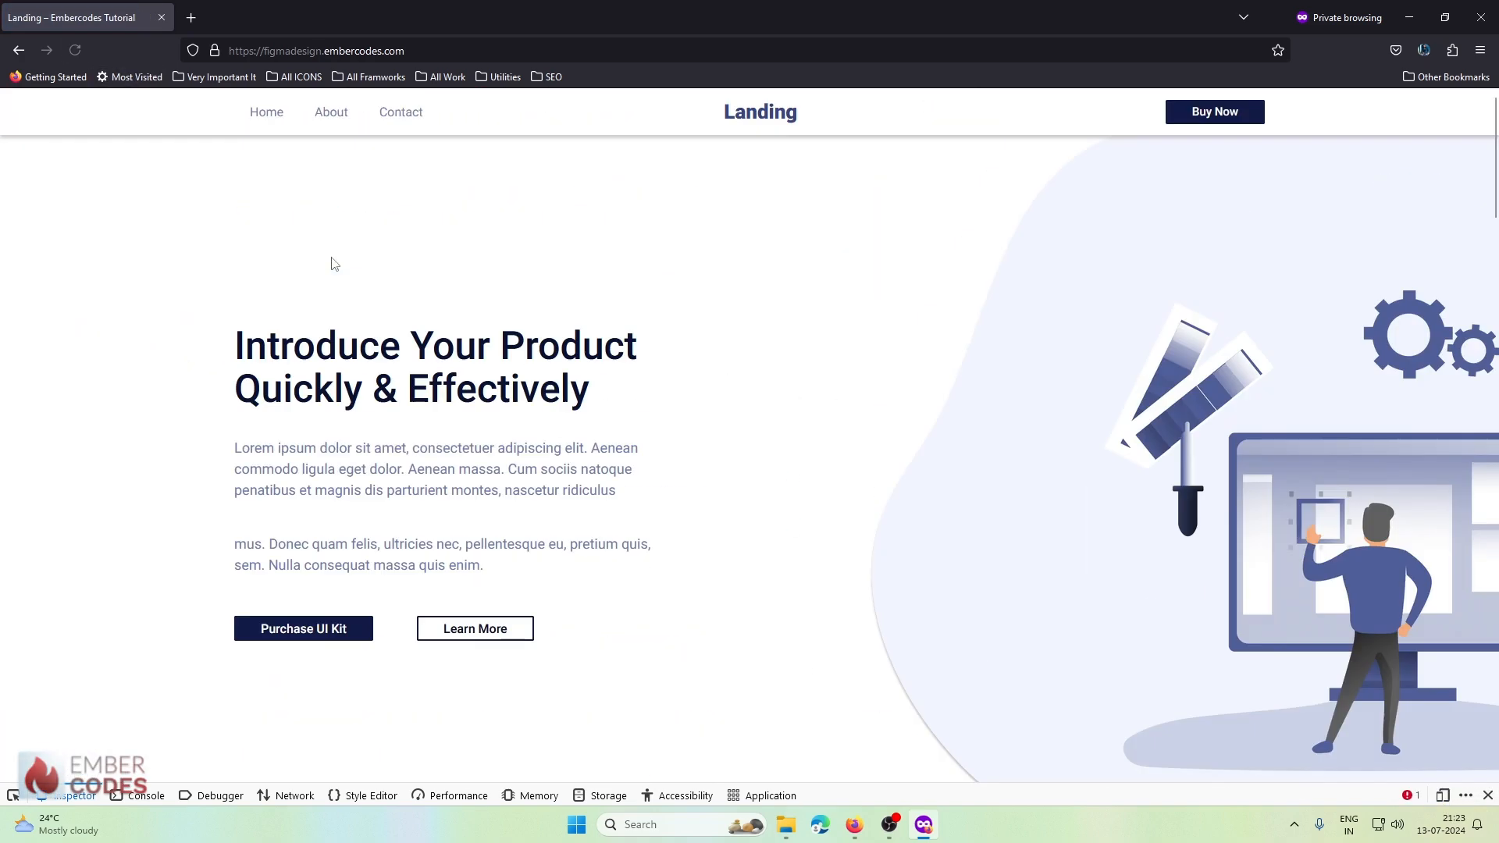
{"action": "left_click", "coordinate": [76, 49]}
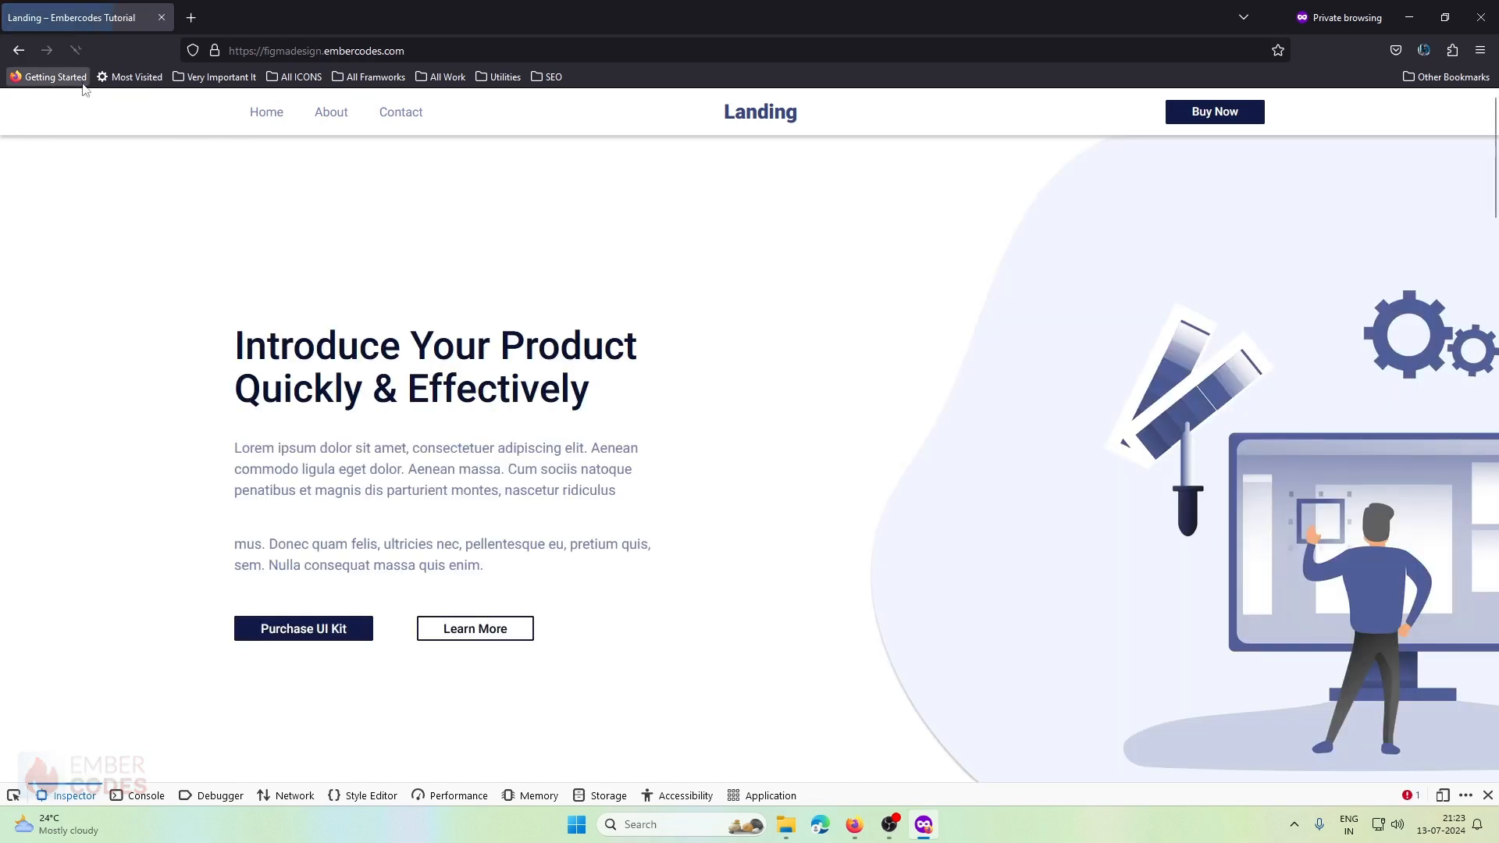
- Review the hero and the section below it on the live page at desktop width, with the page inspector open
{"action": "scroll", "coordinate": [841, 325], "scroll_direction": "down", "scroll_amount": 10}
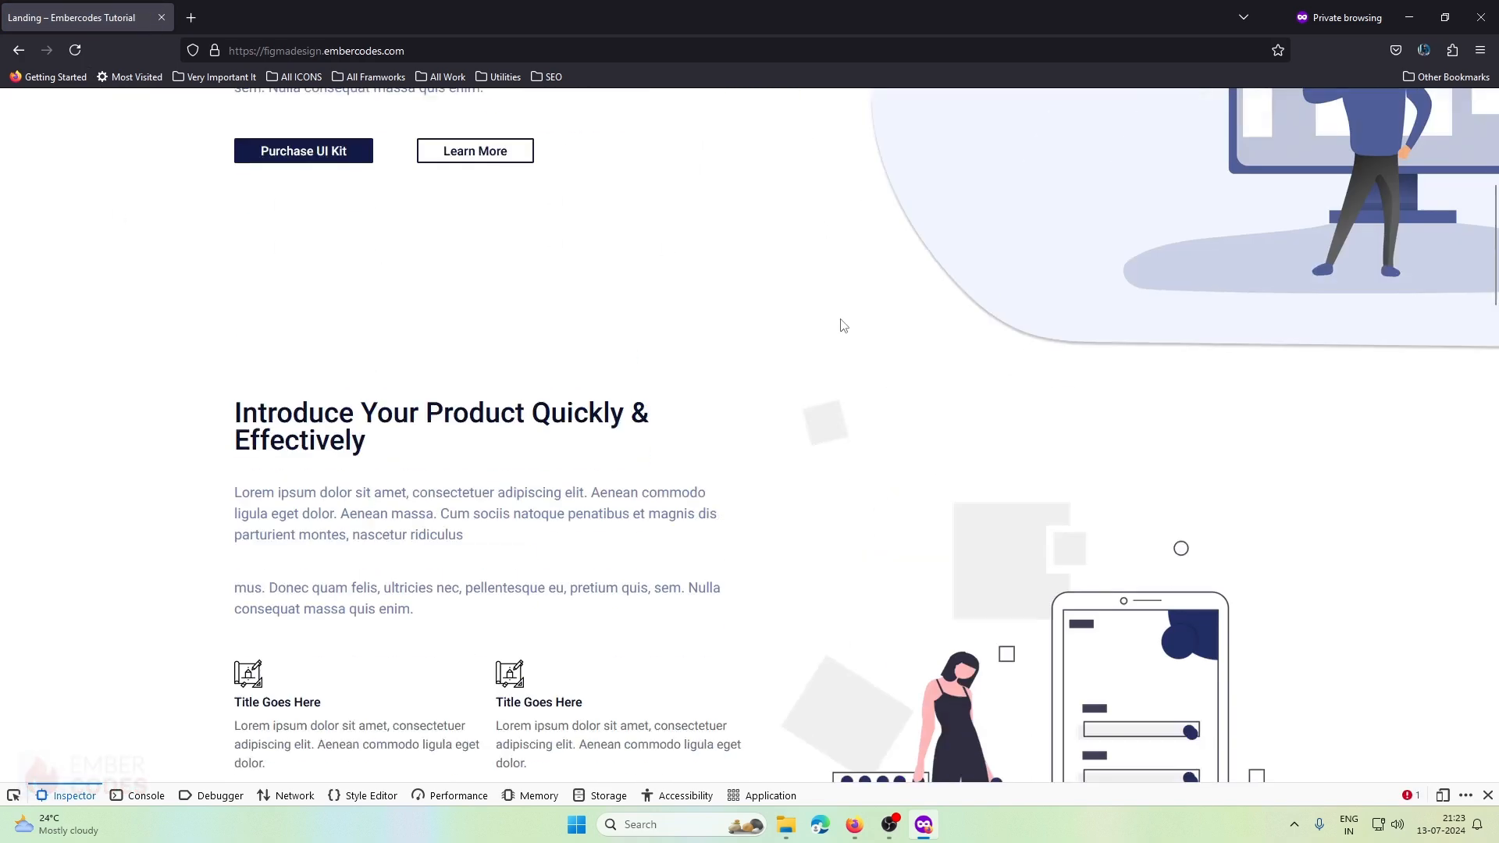
{"action": "scroll", "coordinate": [834, 335], "scroll_direction": "up", "scroll_amount": 7}
{"action": "scroll", "coordinate": [838, 626], "scroll_direction": "up", "scroll_amount": 3}
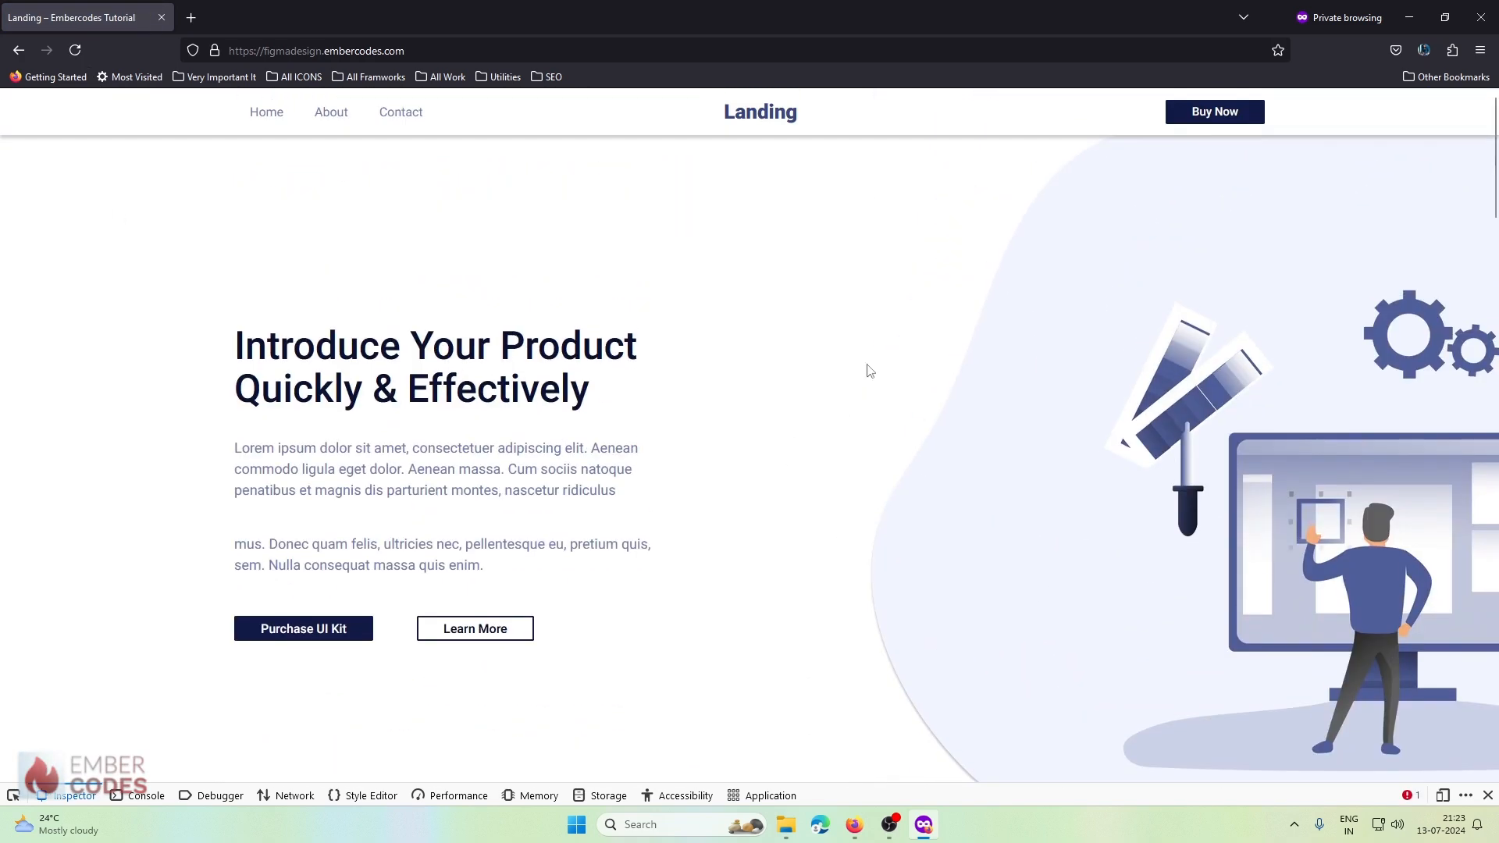
{"action": "right_click", "coordinate": [840, 299]}
{"action": "left_click", "coordinate": [884, 611]}
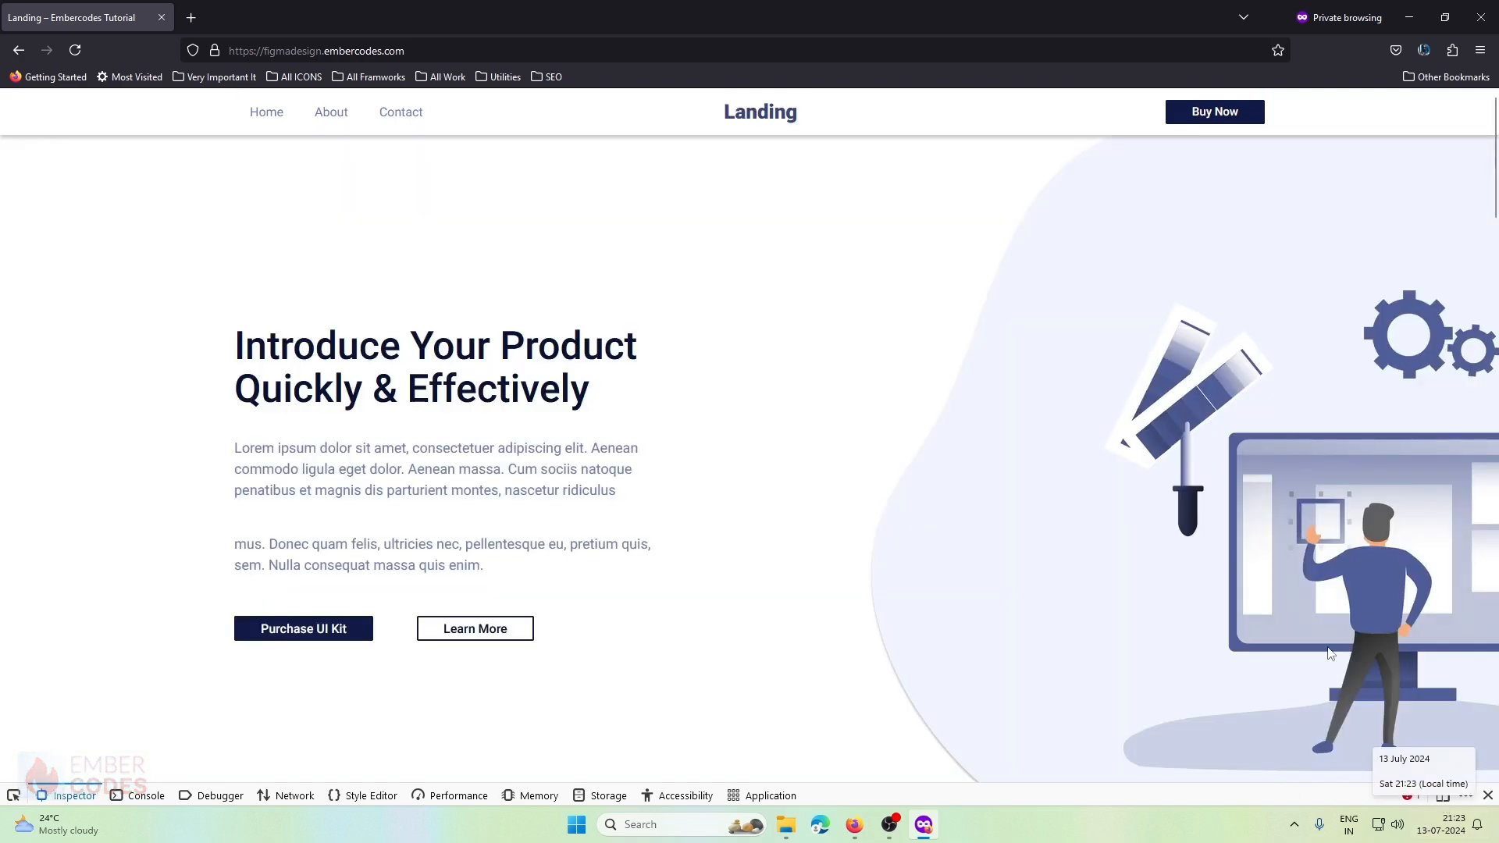
- Turn on responsive design mode for the live page and review the hero at iPhone 5/SE size
{"action": "left_click", "coordinate": [1443, 795]}
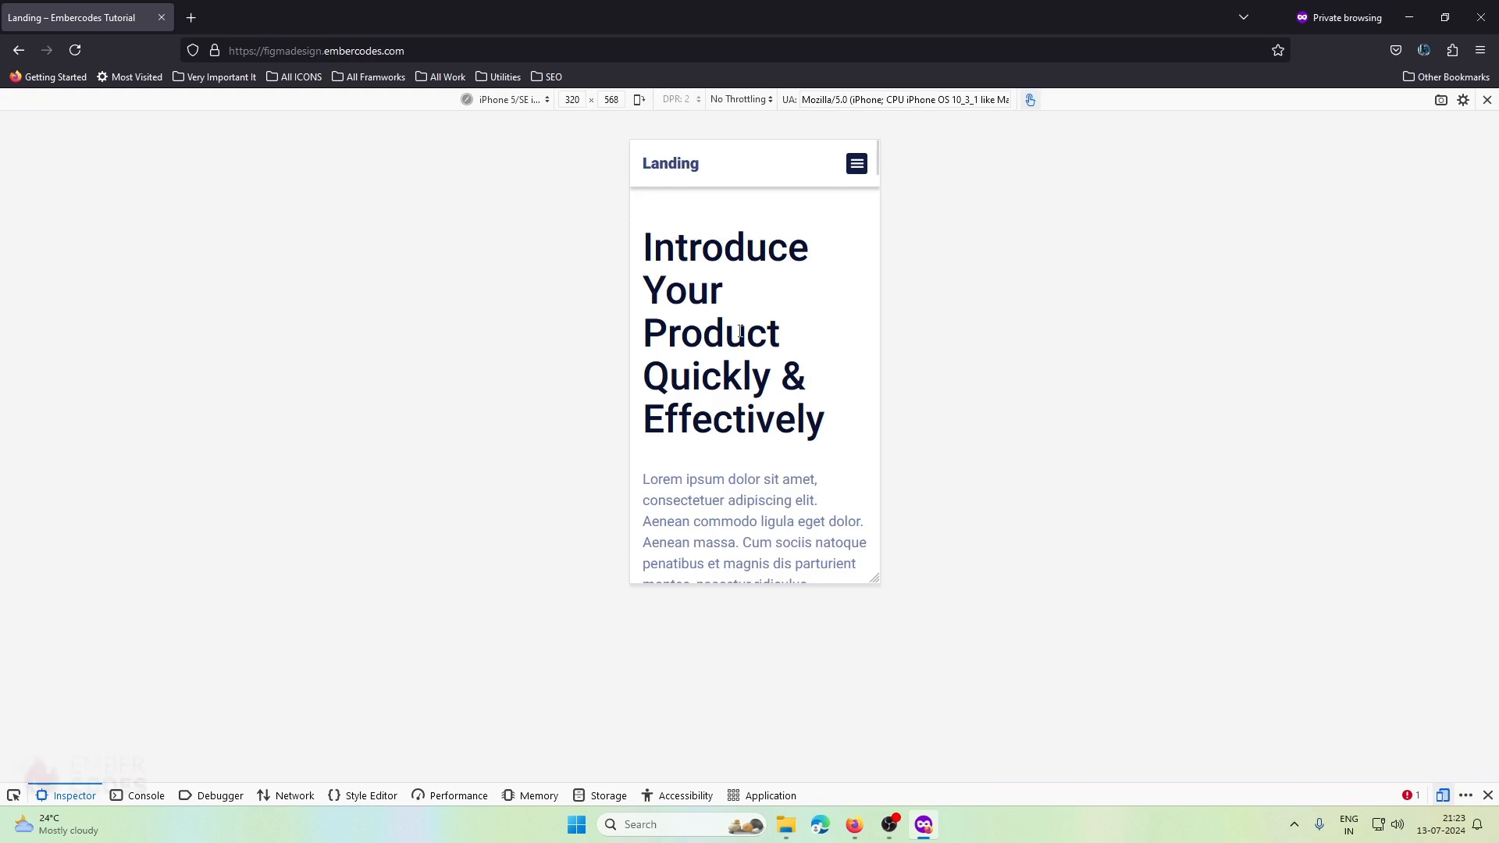
{"action": "scroll", "coordinate": [684, 282], "scroll_direction": "down", "scroll_amount": 6}
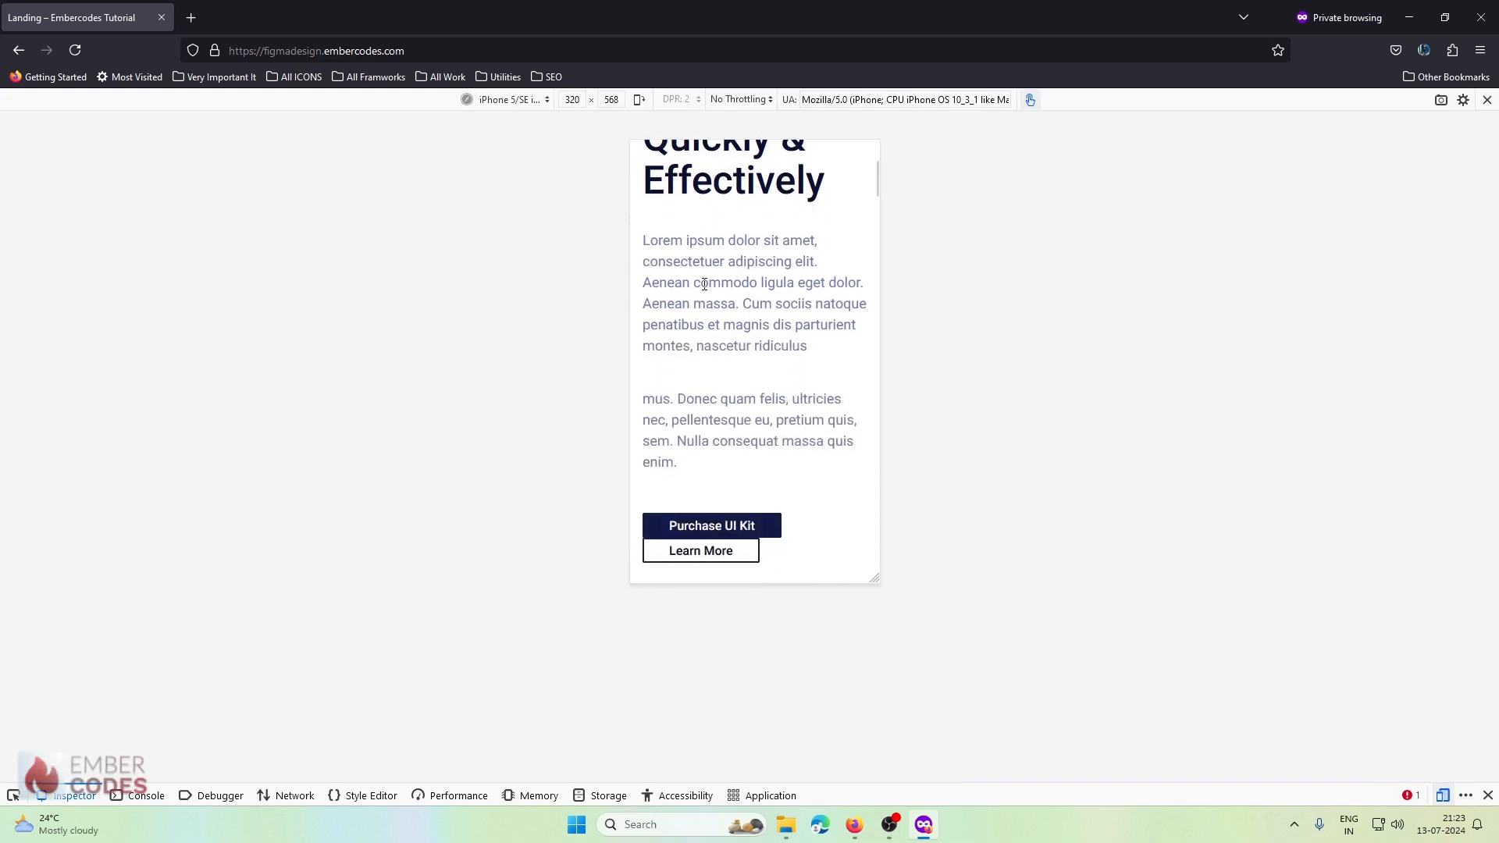
{"action": "scroll", "coordinate": [704, 284], "scroll_direction": "up", "scroll_amount": 4}
{"action": "scroll", "coordinate": [704, 285], "scroll_direction": "up", "scroll_amount": 3}
- Switch the emulated device to iPad and examine the hero's text, buttons and illustration on the live page
{"action": "left_click", "coordinate": [512, 100]}
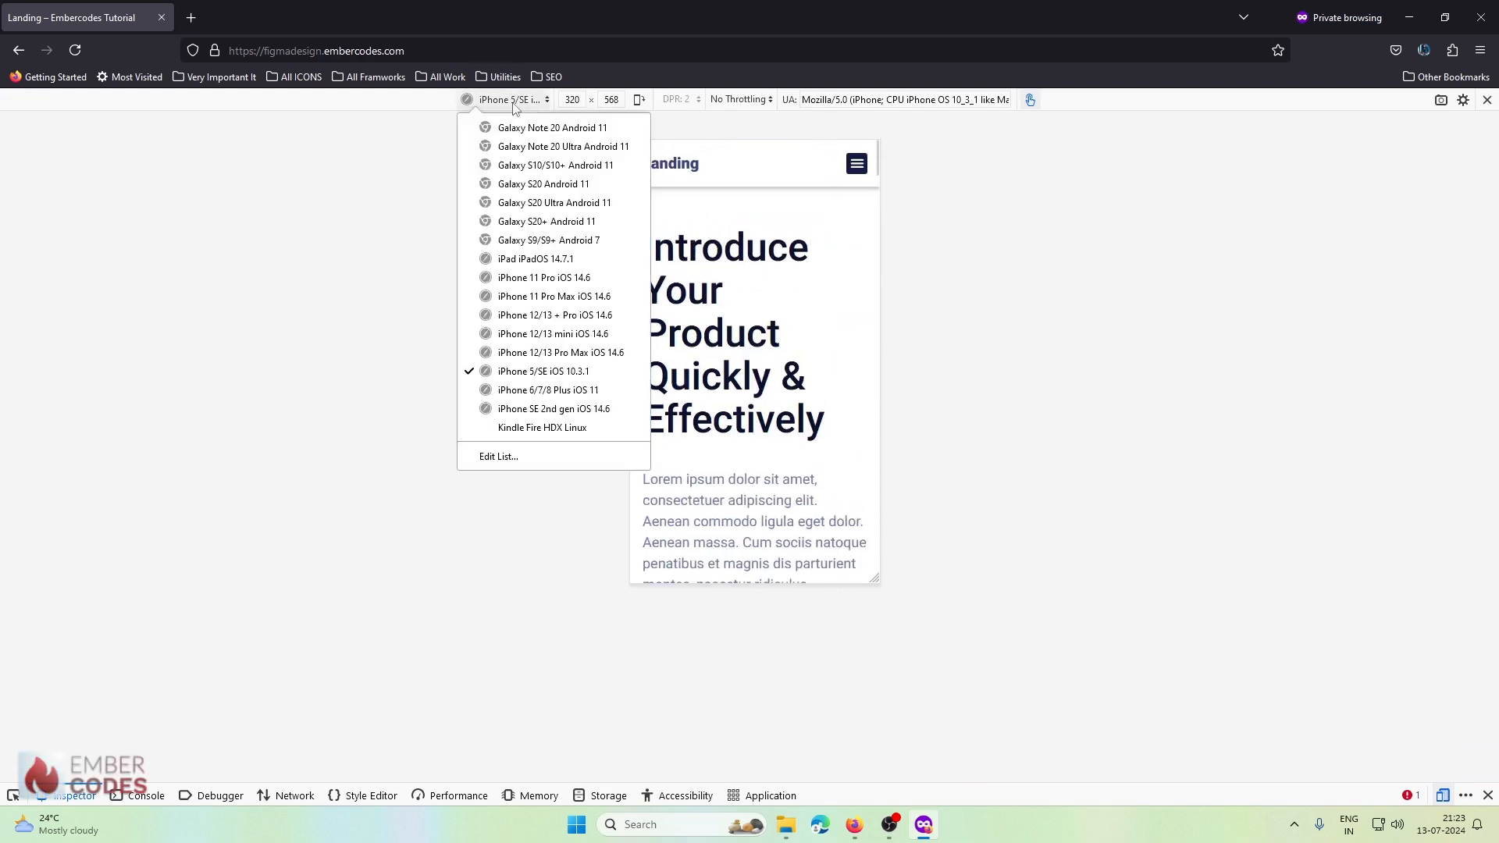
{"action": "left_click", "coordinate": [537, 259]}
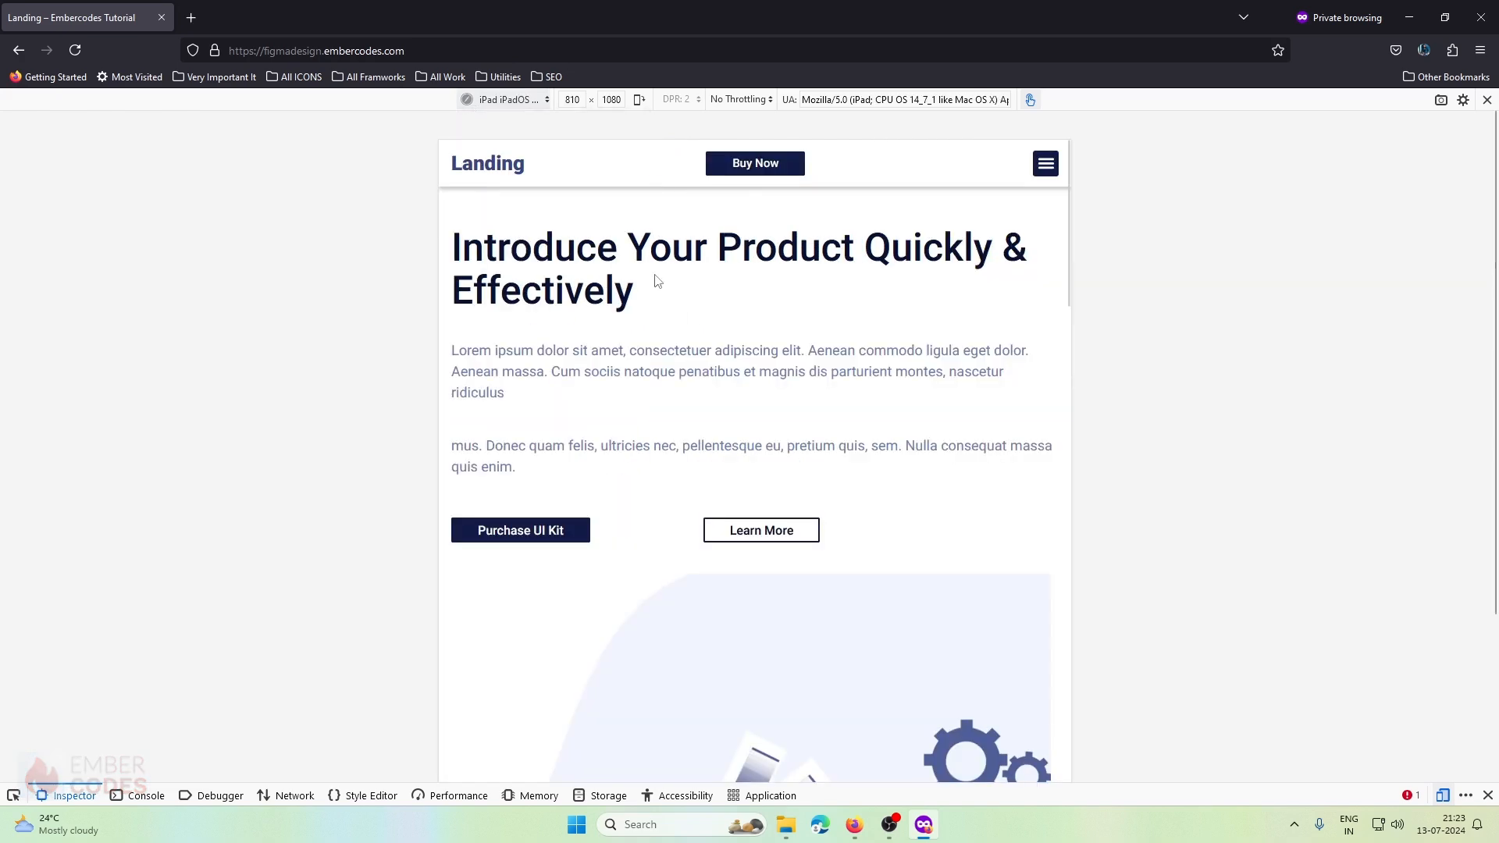
{"action": "scroll", "coordinate": [814, 305], "scroll_direction": "down", "scroll_amount": 8}
{"action": "scroll", "coordinate": [814, 305], "scroll_direction": "up", "scroll_amount": 7}
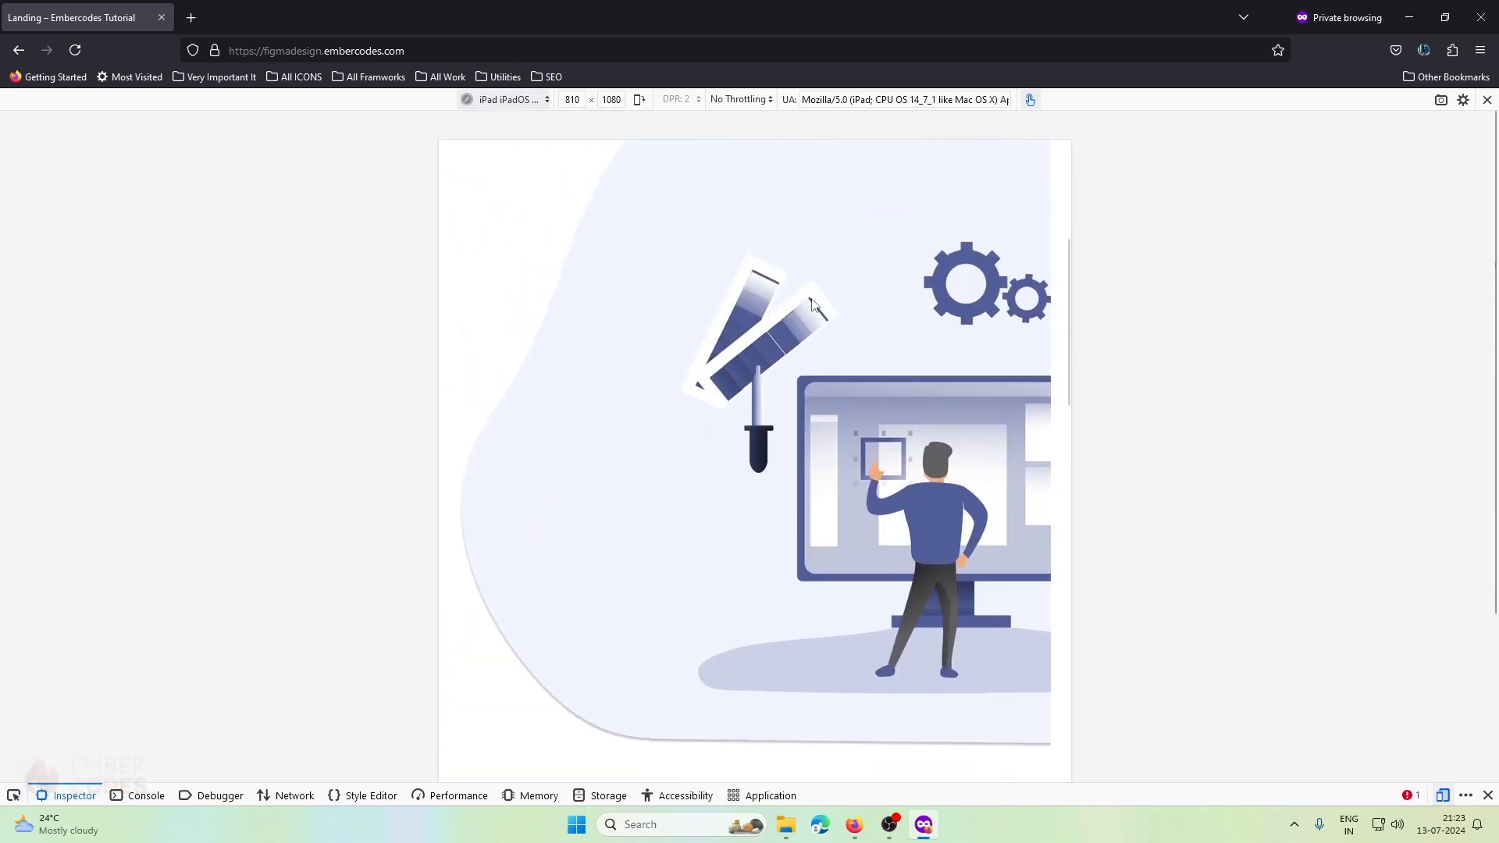
{"action": "scroll", "coordinate": [814, 305], "scroll_direction": "up", "scroll_amount": 1}
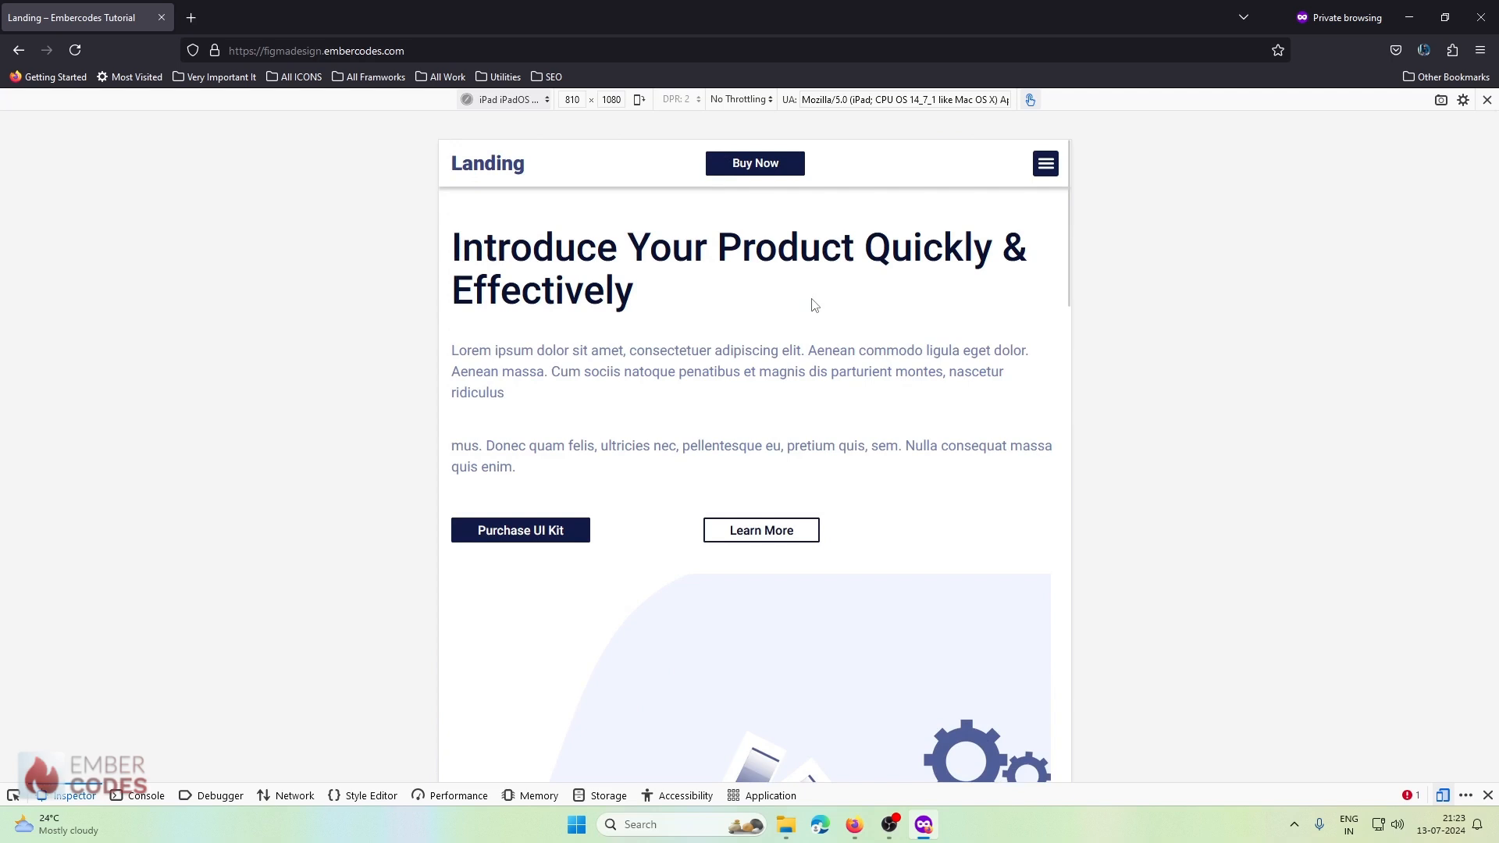
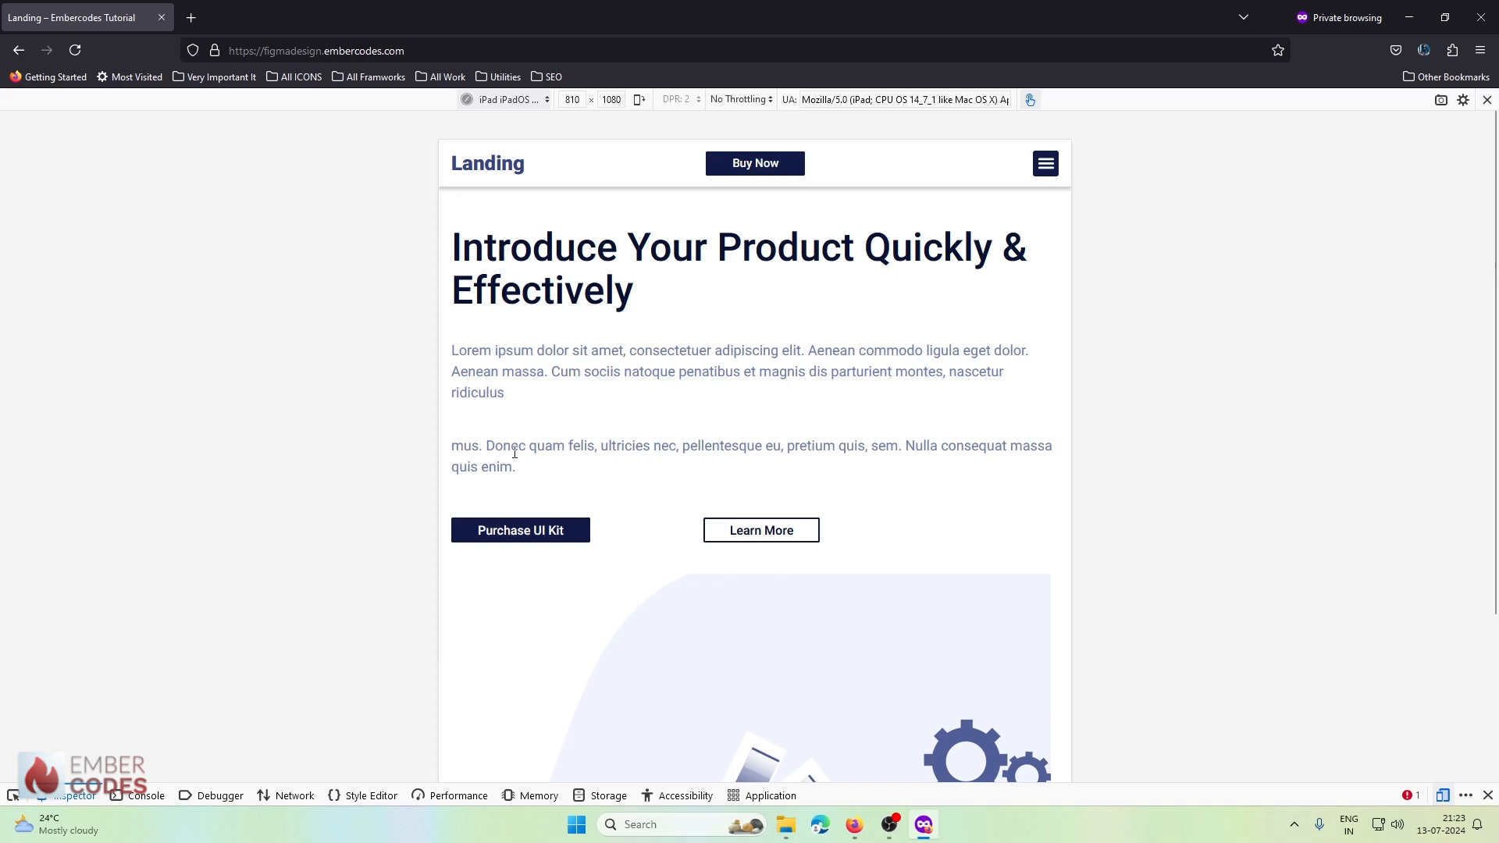
{"action": "scroll", "coordinate": [767, 429], "scroll_direction": "down", "scroll_amount": 10}
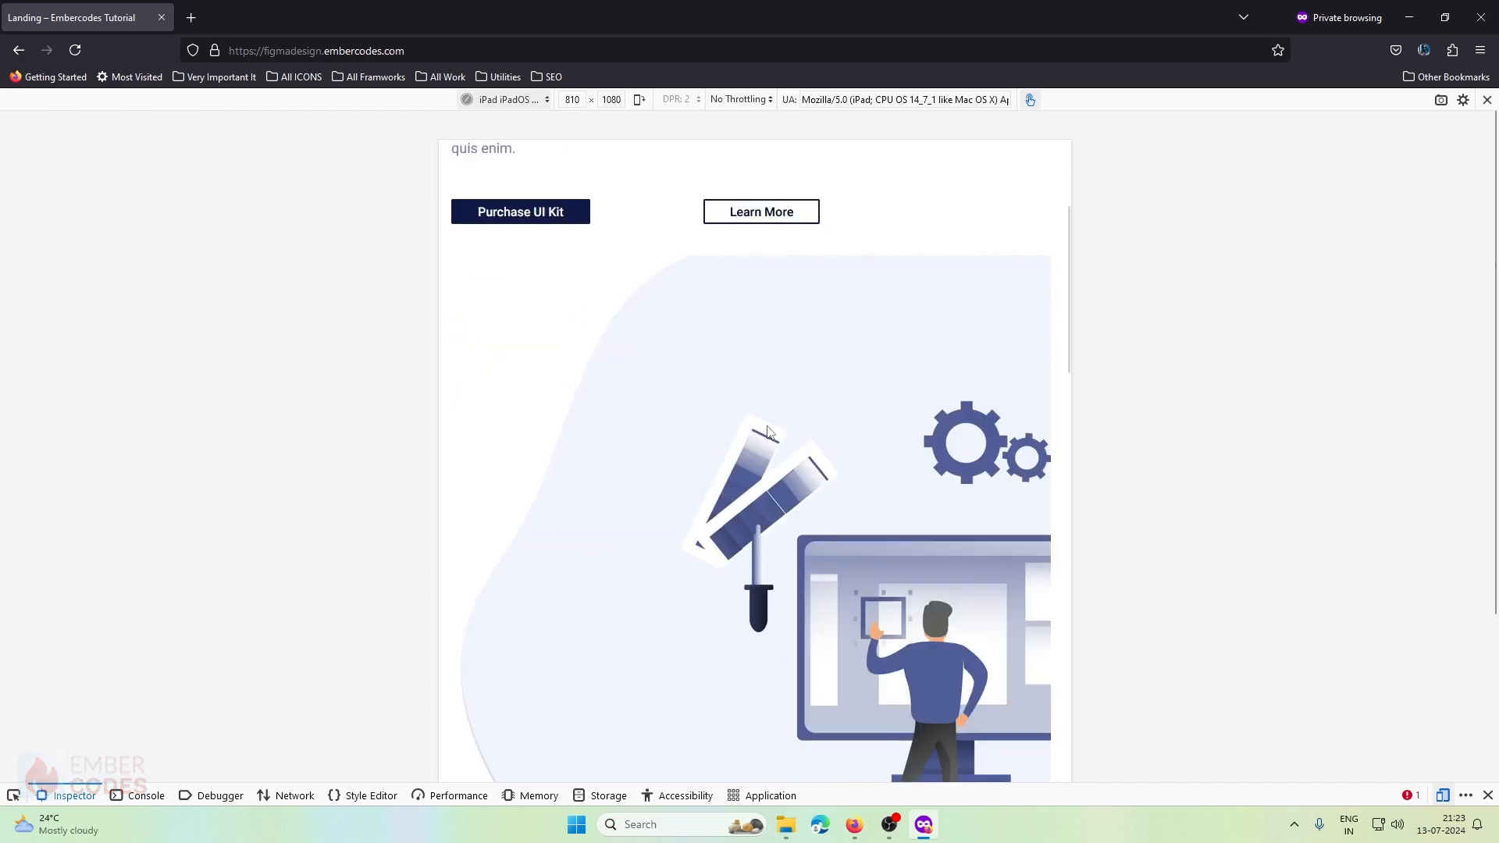
{"action": "scroll", "coordinate": [767, 430], "scroll_direction": "up", "scroll_amount": 10}
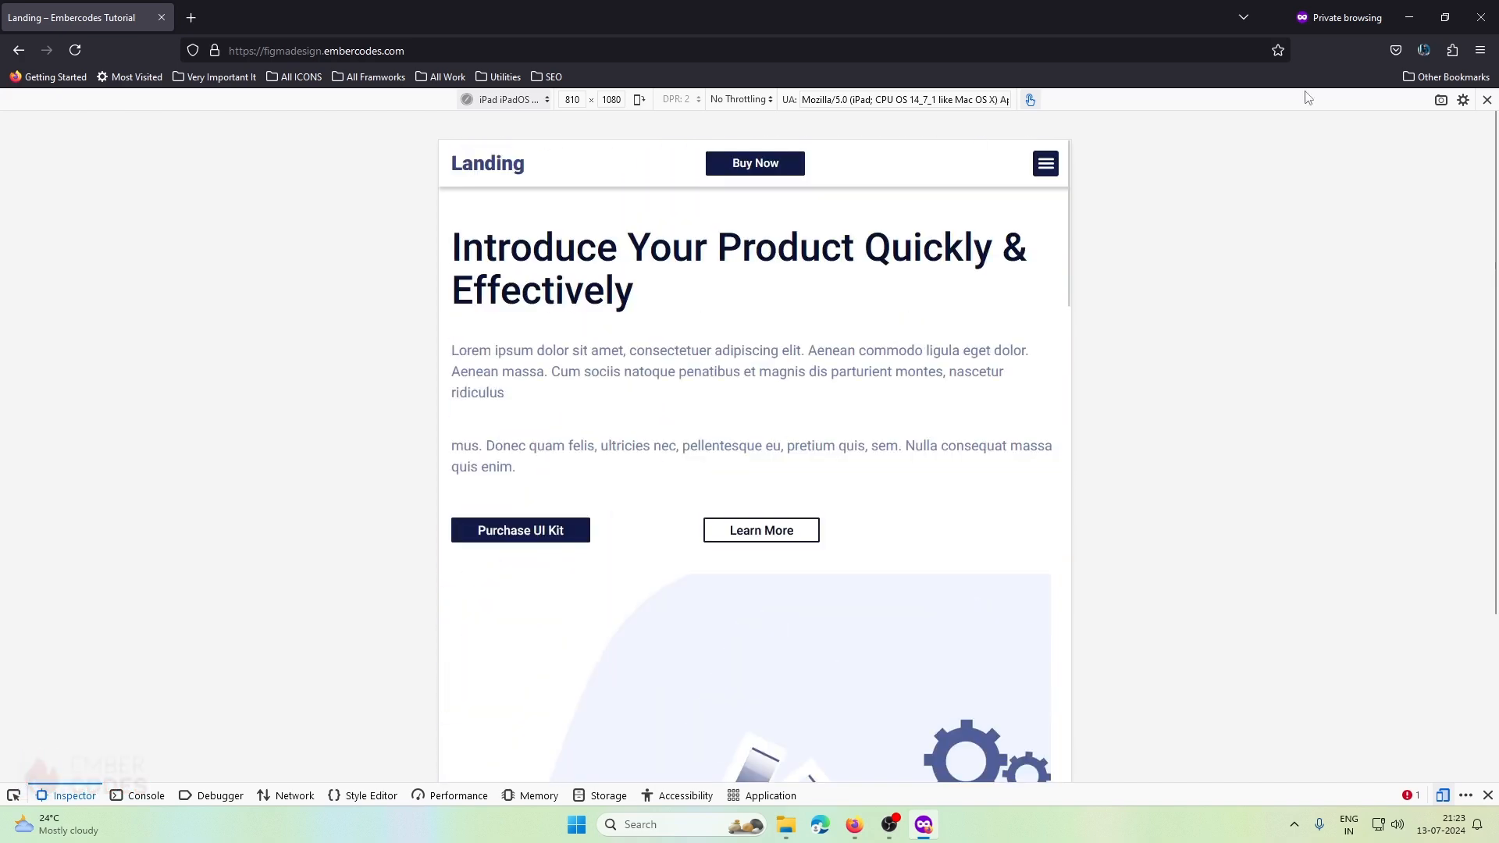
- Return to the Elementor editor and narrow the Purchase UI Kit button's container so Learn More sits close beside it in tablet view
{"action": "left_click", "coordinate": [854, 824]}
{"action": "scroll", "coordinate": [644, 403], "scroll_direction": "down", "scroll_amount": 3}
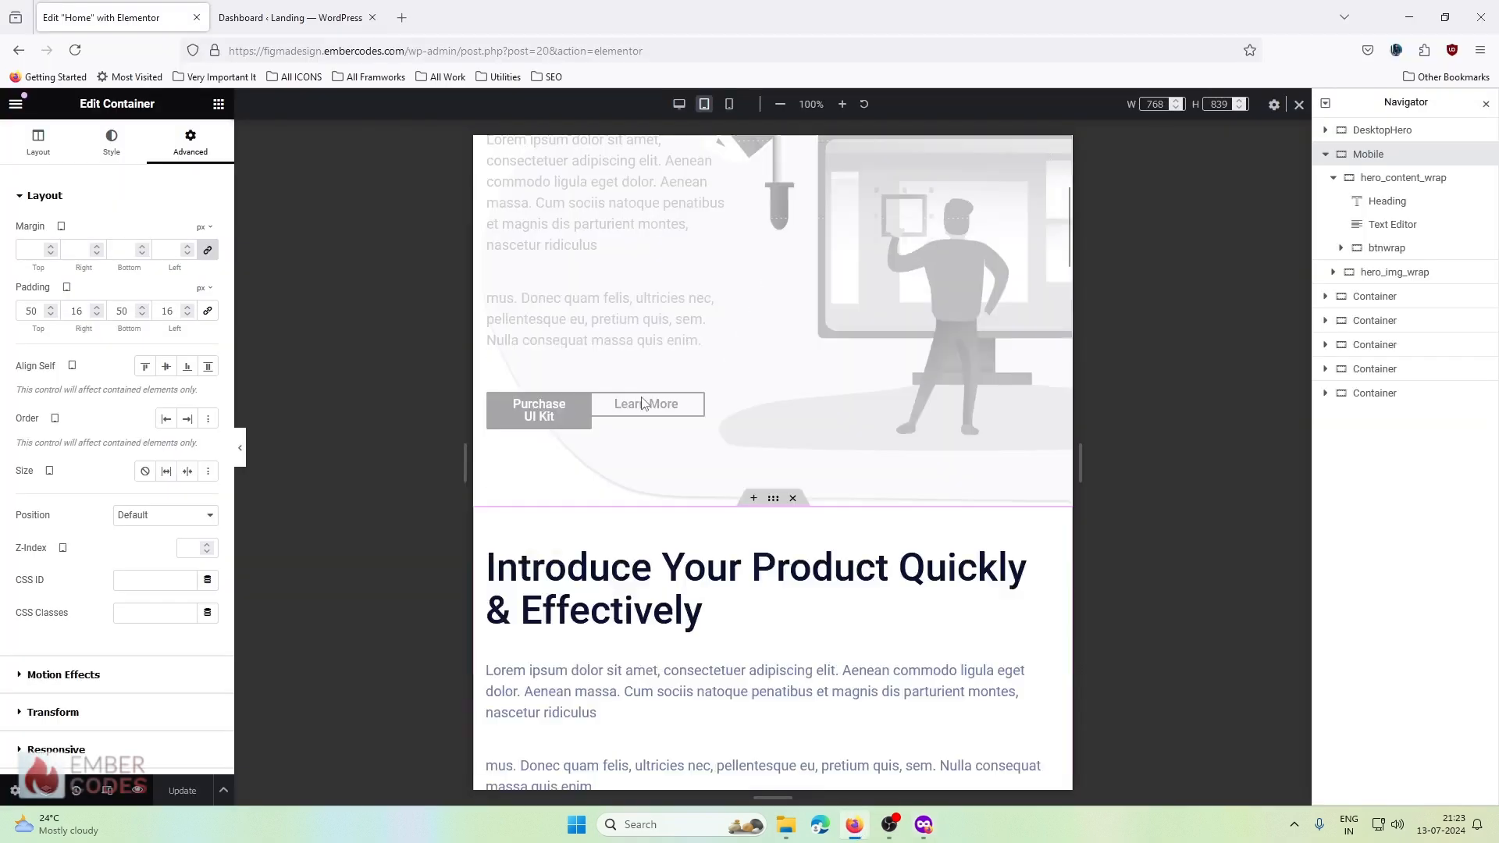
{"action": "left_click", "coordinate": [644, 397]}
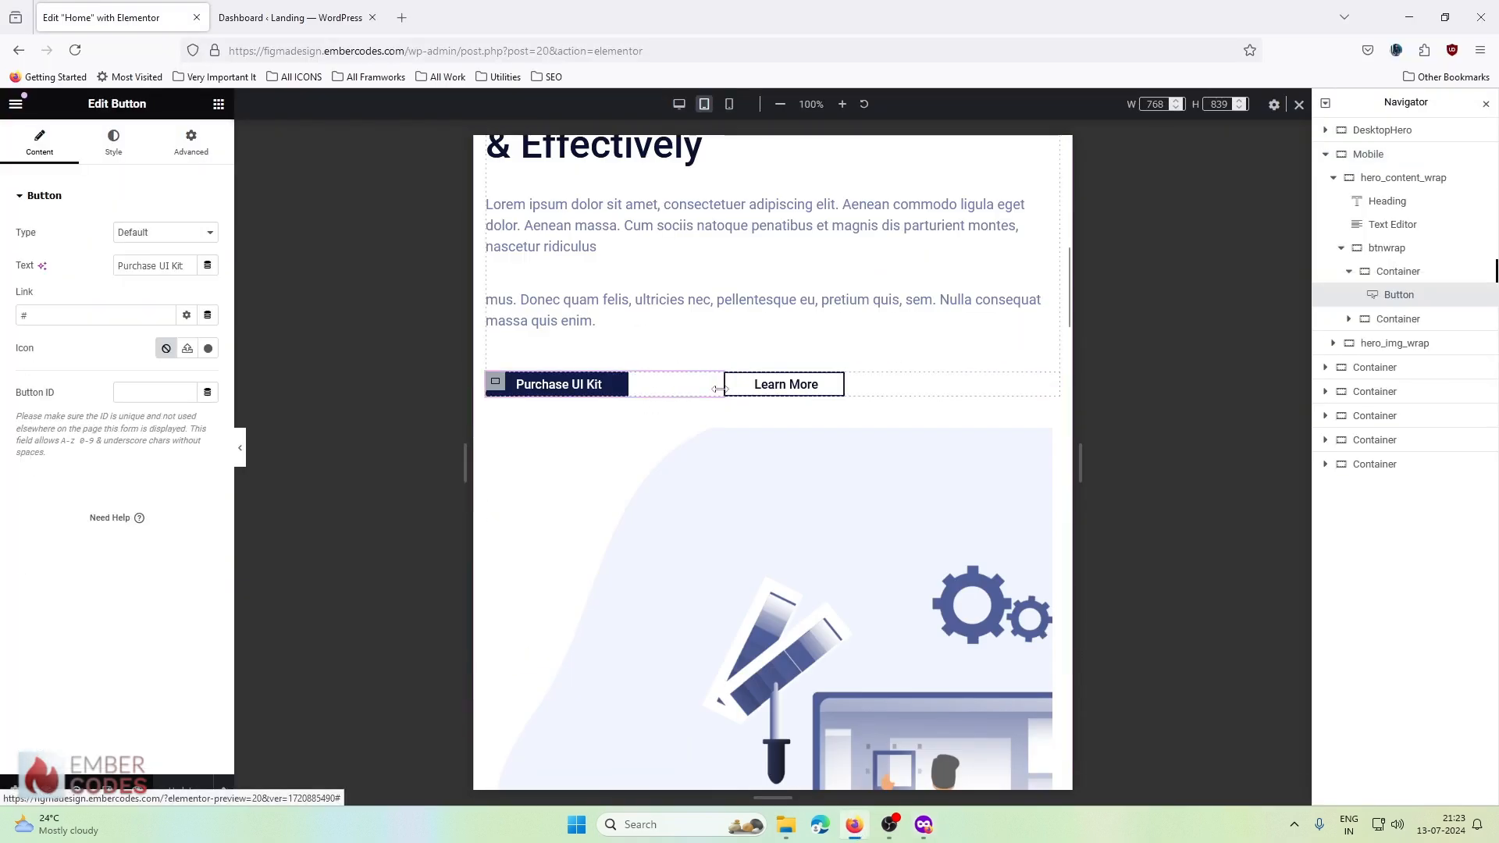
{"action": "left_click_drag", "start_coordinate": [712, 386], "coordinate": [643, 392]}
- Merge the Mobile hero's two text paragraphs into one by removing the blank line between "ridiculus" and "mus."
{"action": "scroll", "coordinate": [664, 414], "scroll_direction": "up", "scroll_amount": 2}
{"action": "left_click", "coordinate": [667, 421]}
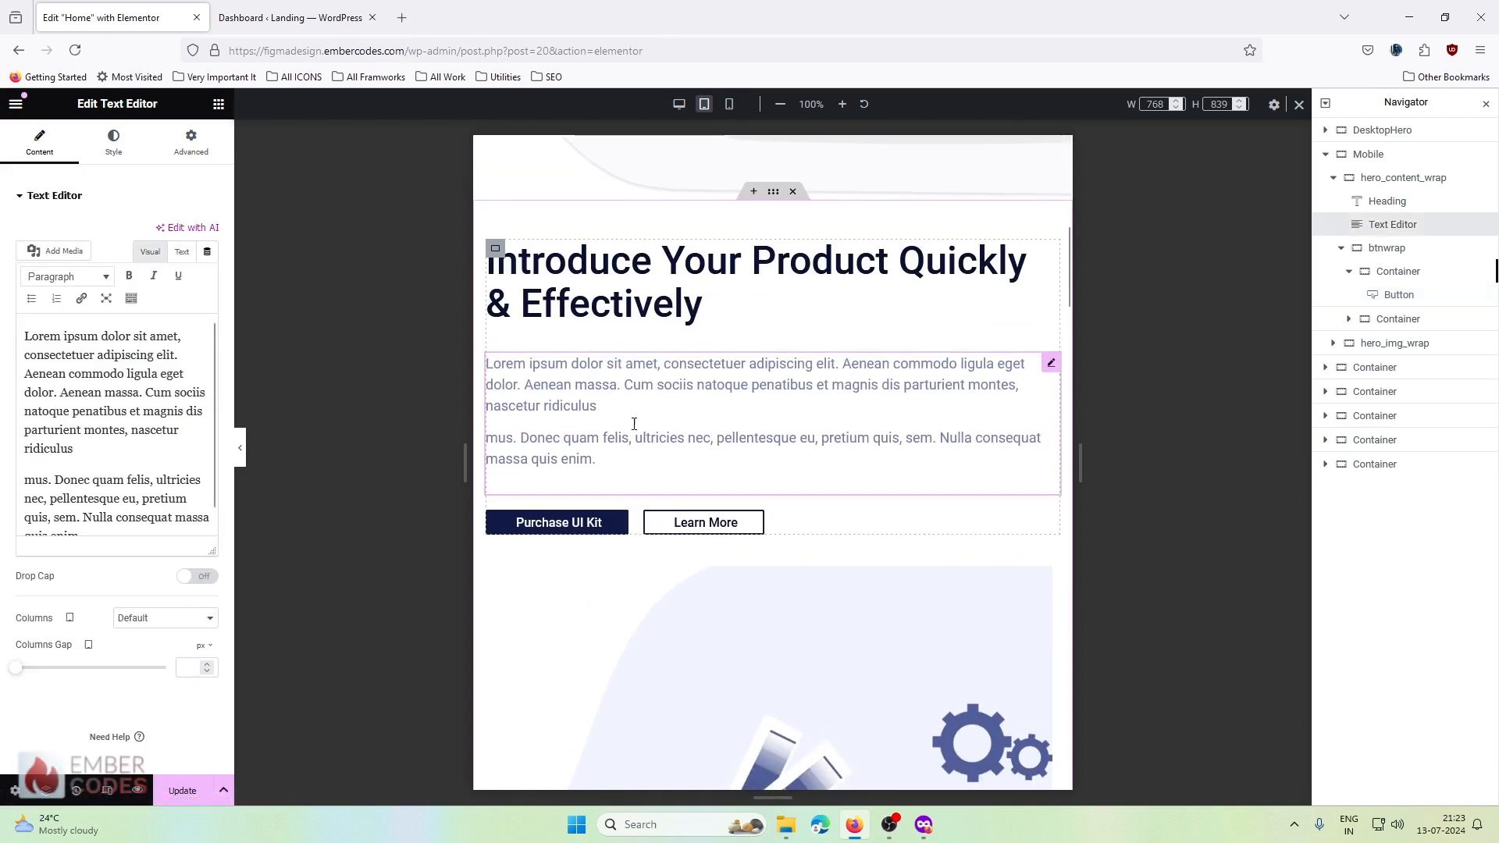
{"action": "left_click", "coordinate": [57, 455]}
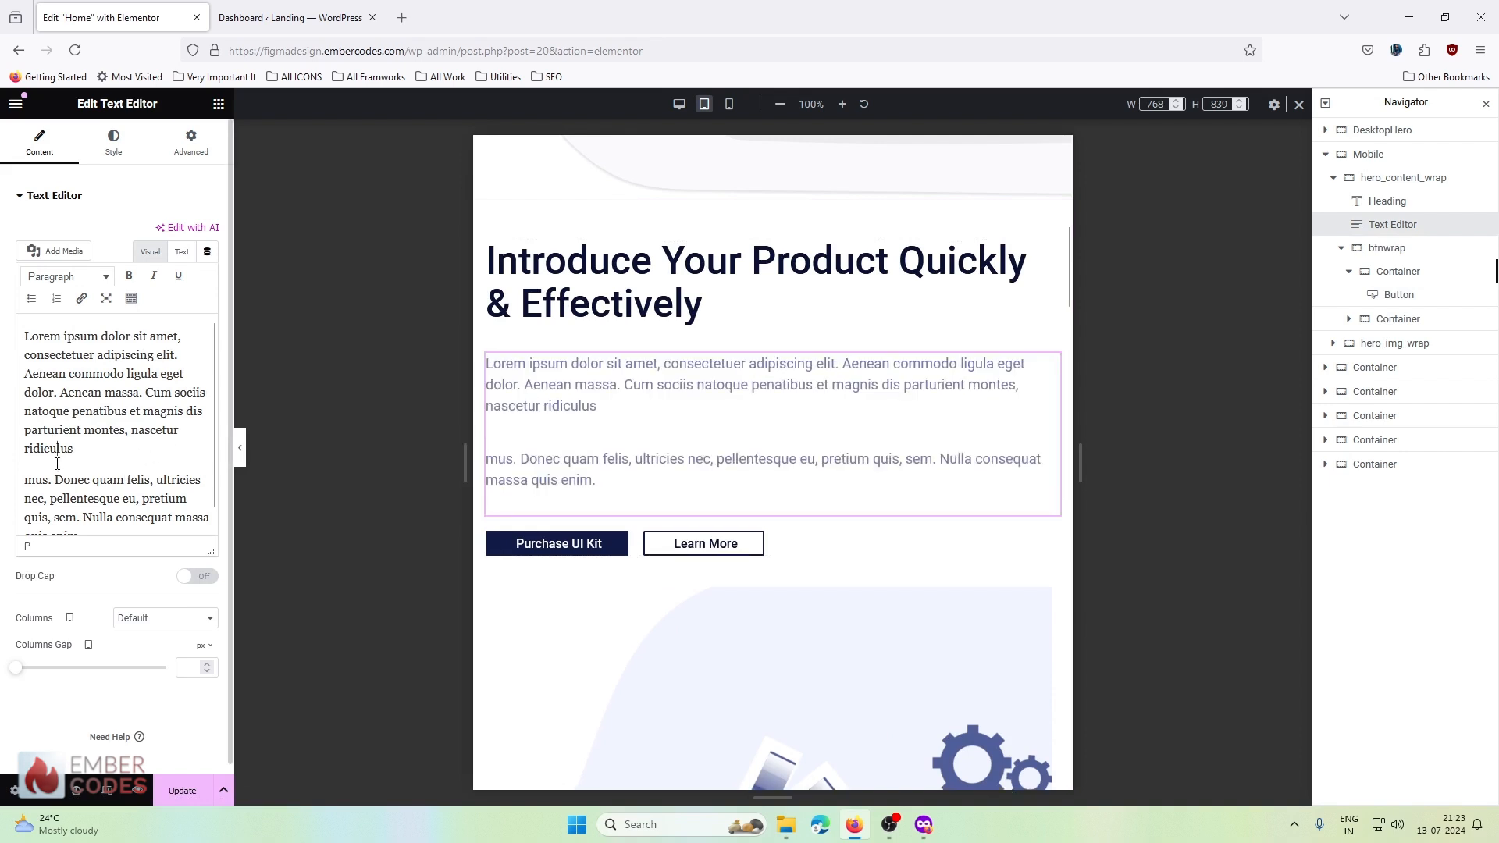
{"action": "left_click", "coordinate": [182, 252]}
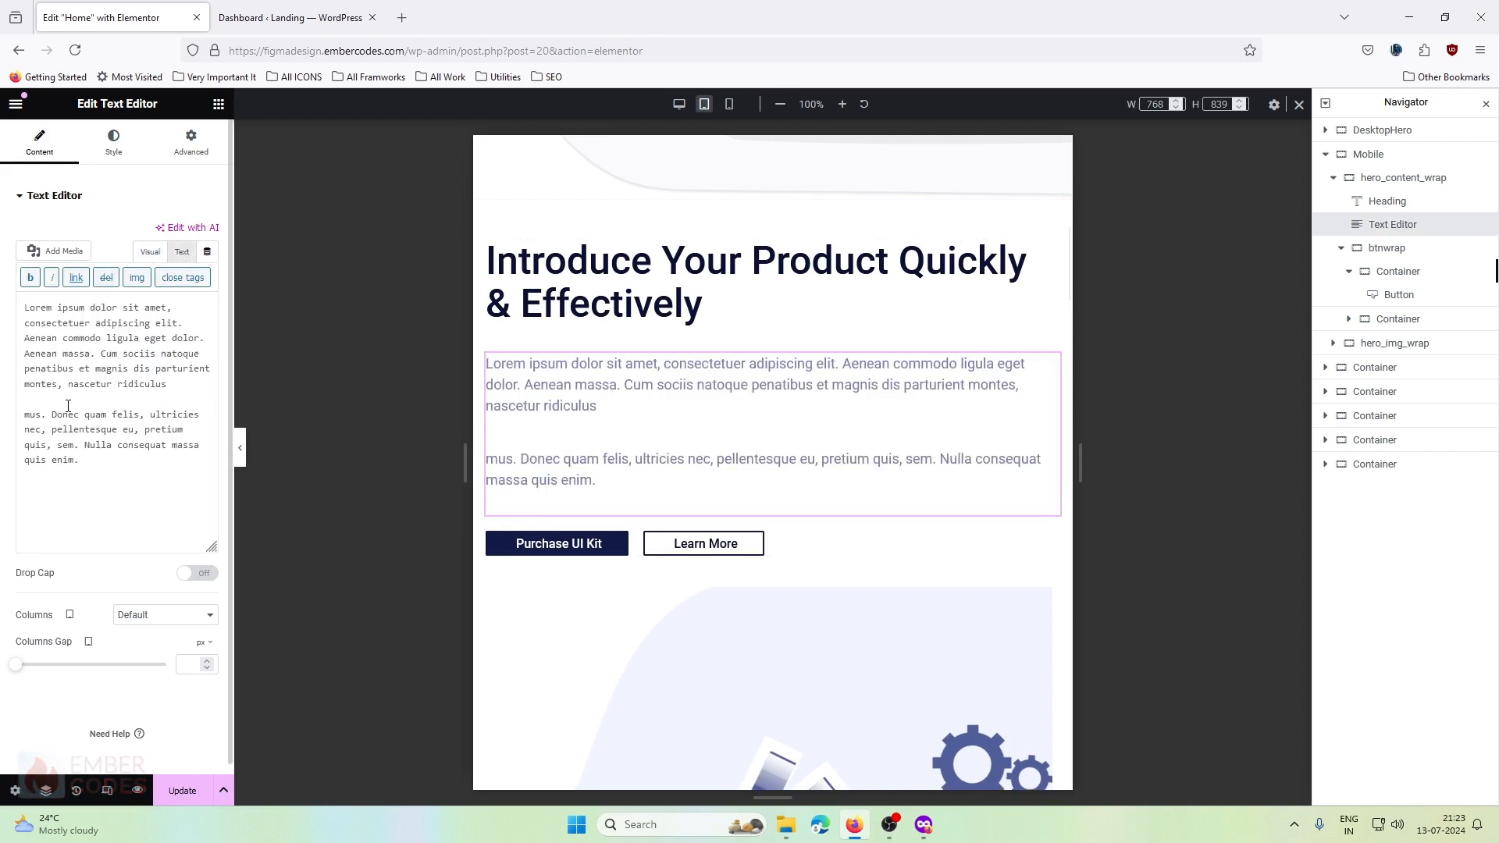
{"action": "key", "text": "BackSpace"}
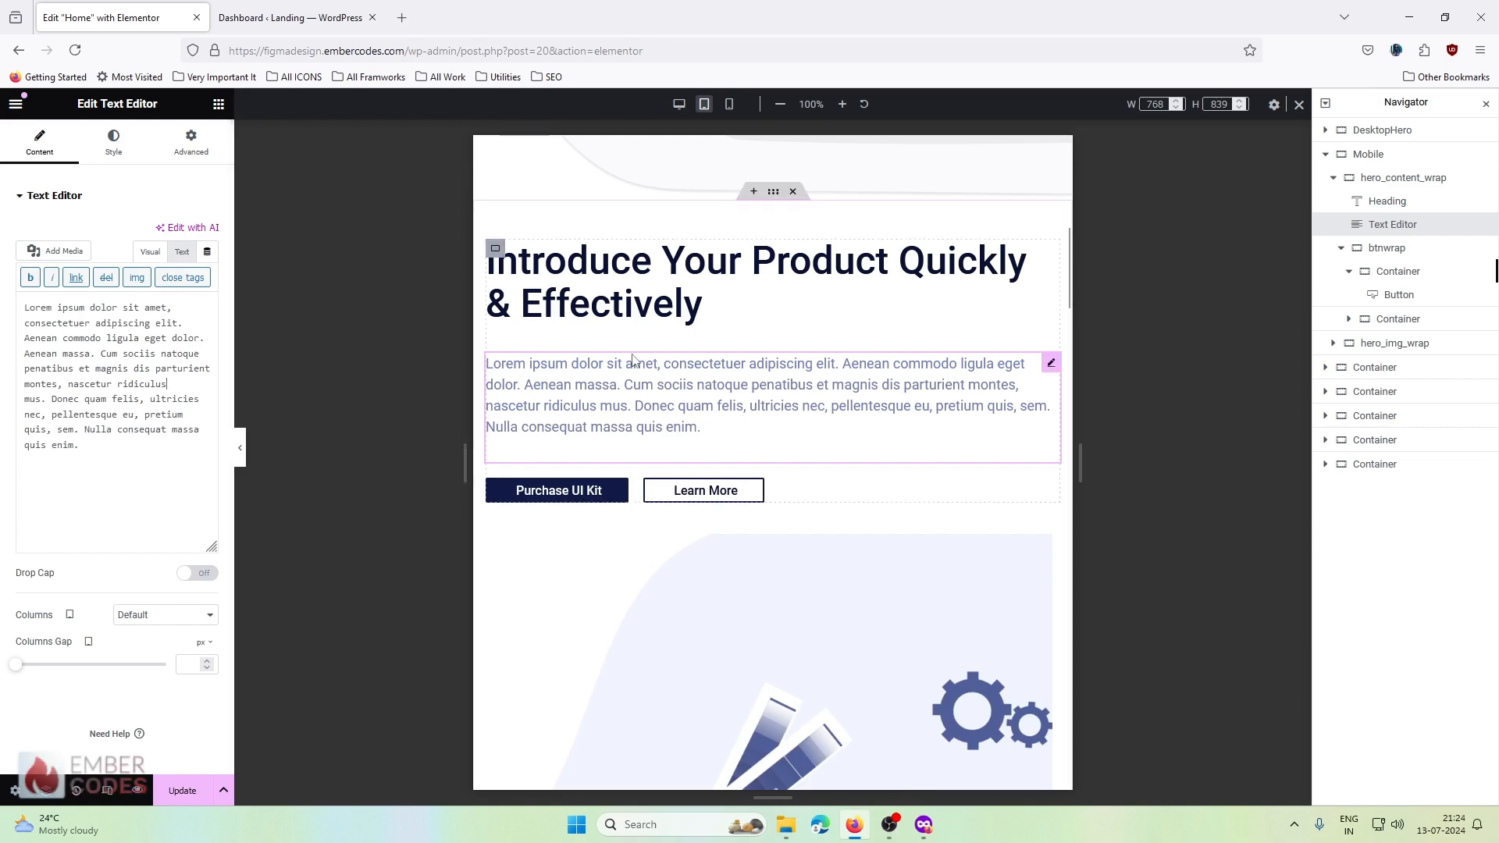
- Set the tablet content width of the first section container below the Mobile hero to 100%
{"action": "scroll", "coordinate": [605, 573], "scroll_direction": "down", "scroll_amount": 10}
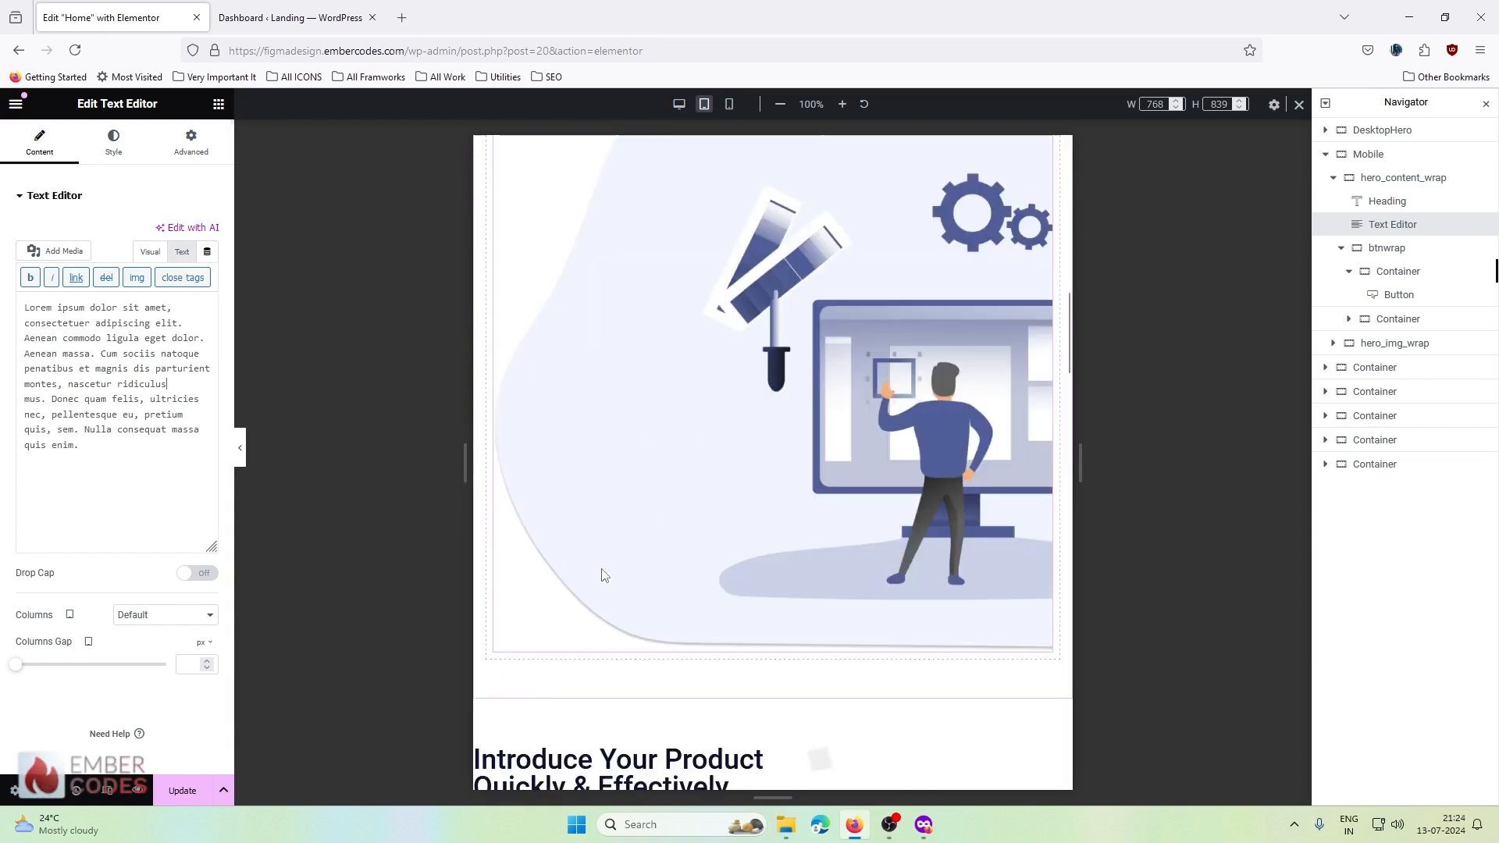
{"action": "scroll", "coordinate": [783, 408], "scroll_direction": "down", "scroll_amount": 4}
{"action": "scroll", "coordinate": [780, 408], "scroll_direction": "down", "scroll_amount": 1}
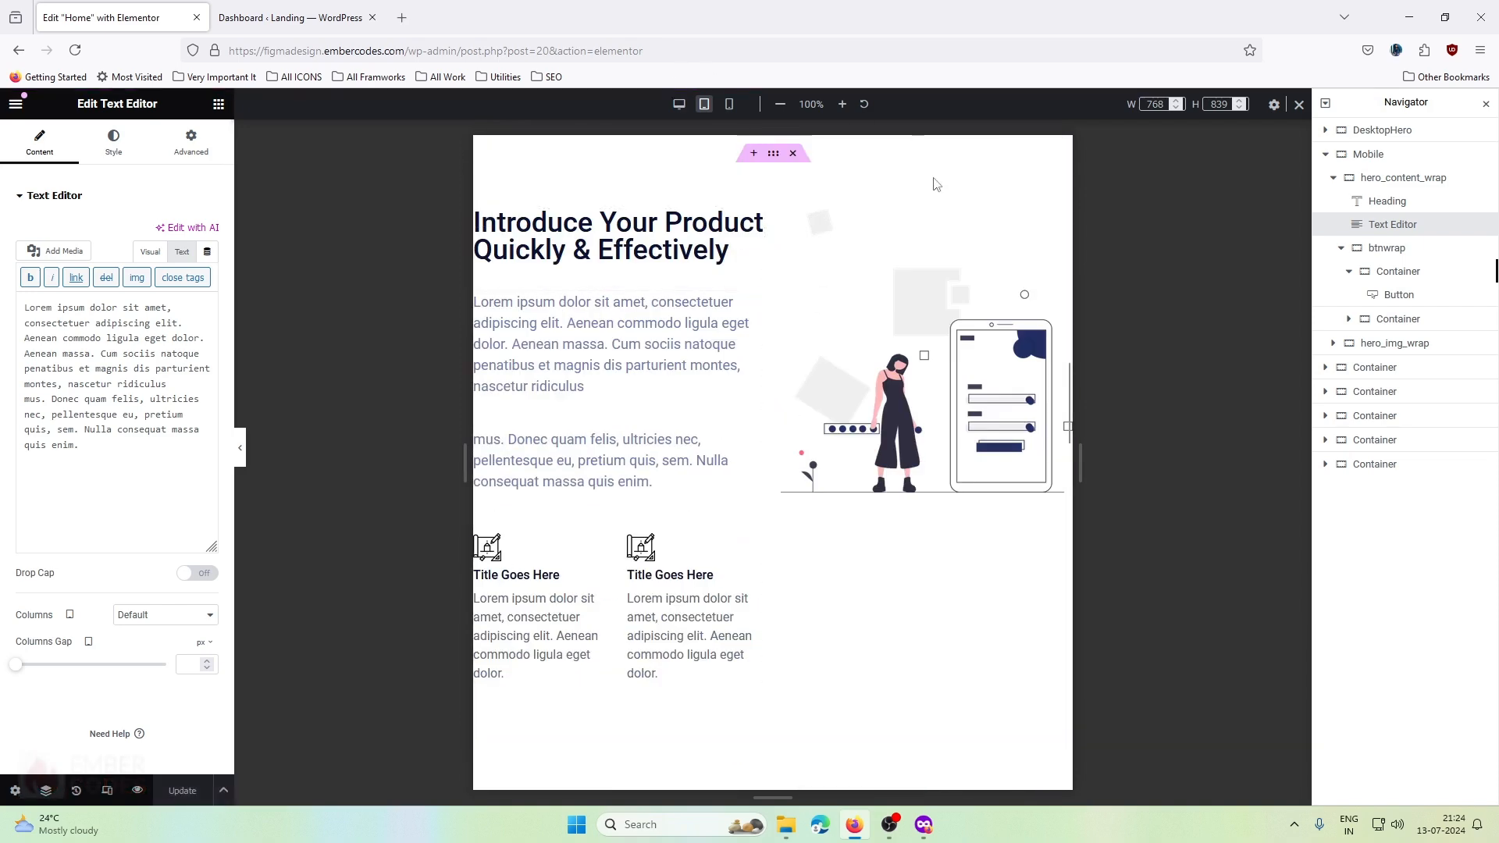
{"action": "left_click", "coordinate": [773, 155]}
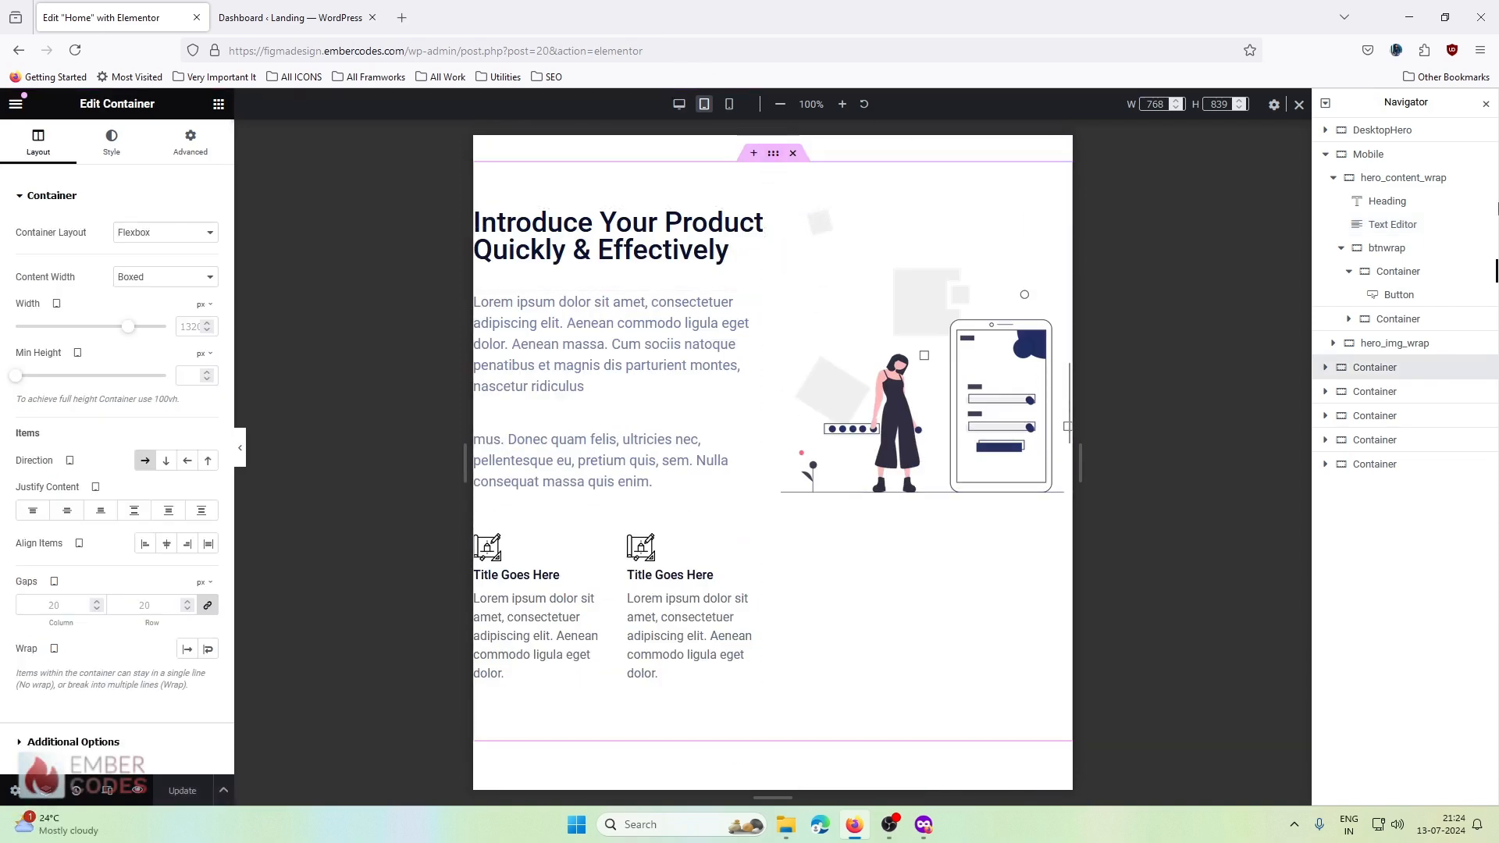
{"action": "left_click", "coordinate": [1374, 155]}
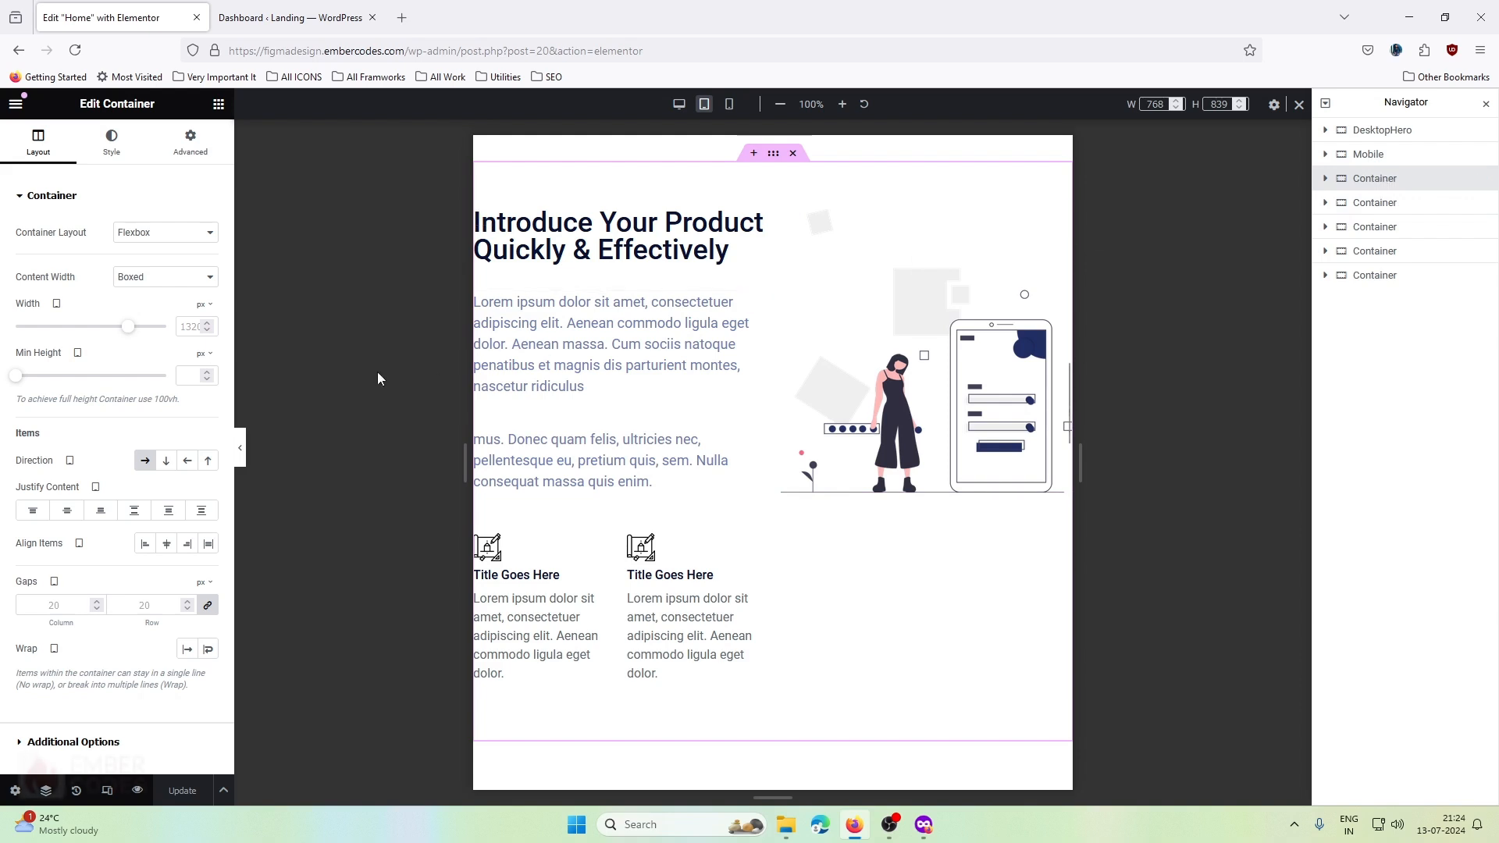
{"action": "left_click", "coordinate": [202, 309]}
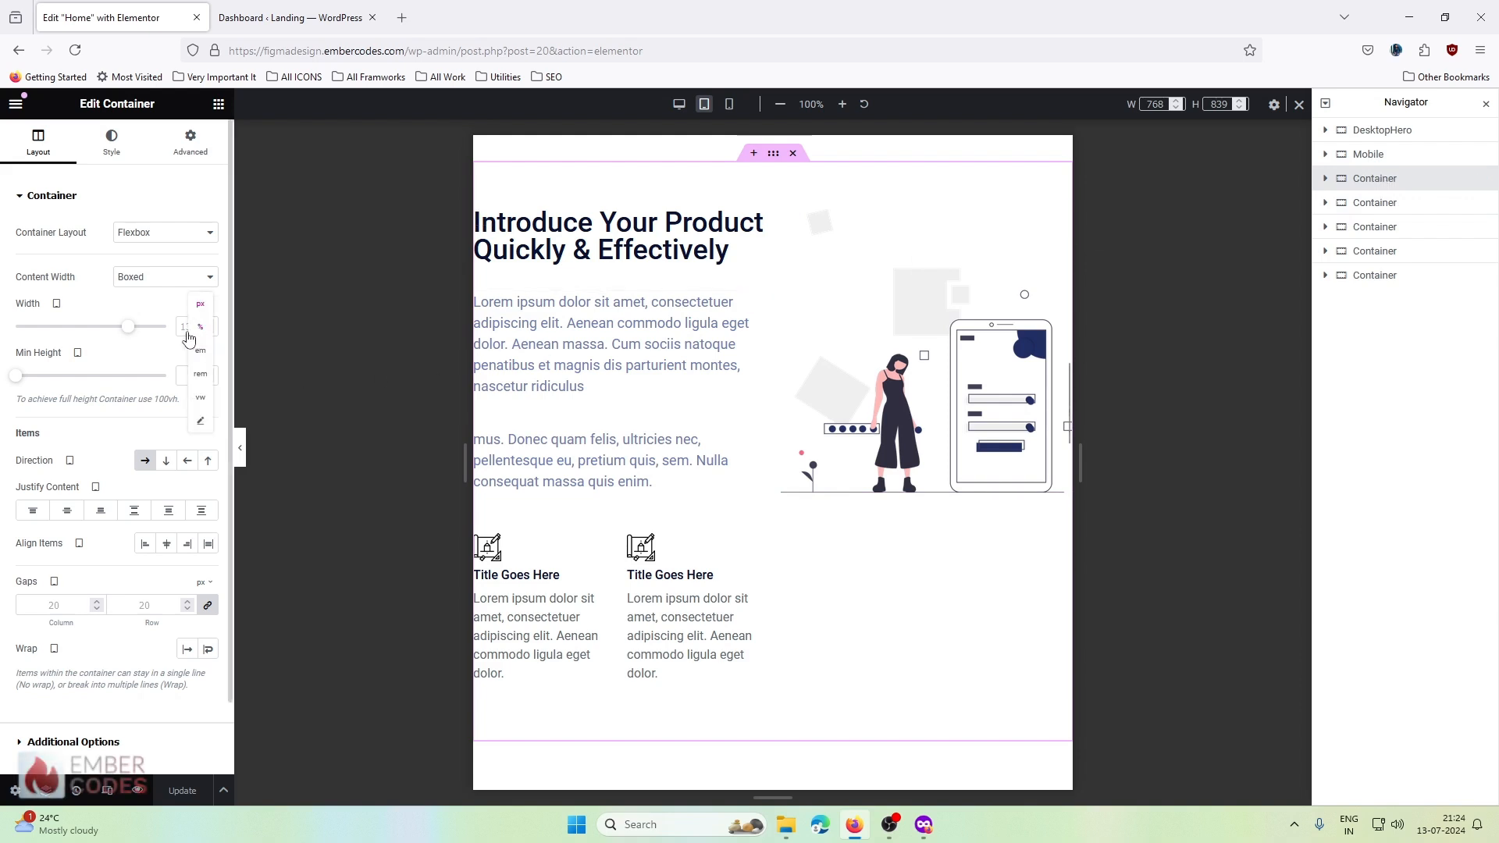
{"action": "left_click", "coordinate": [199, 326]}
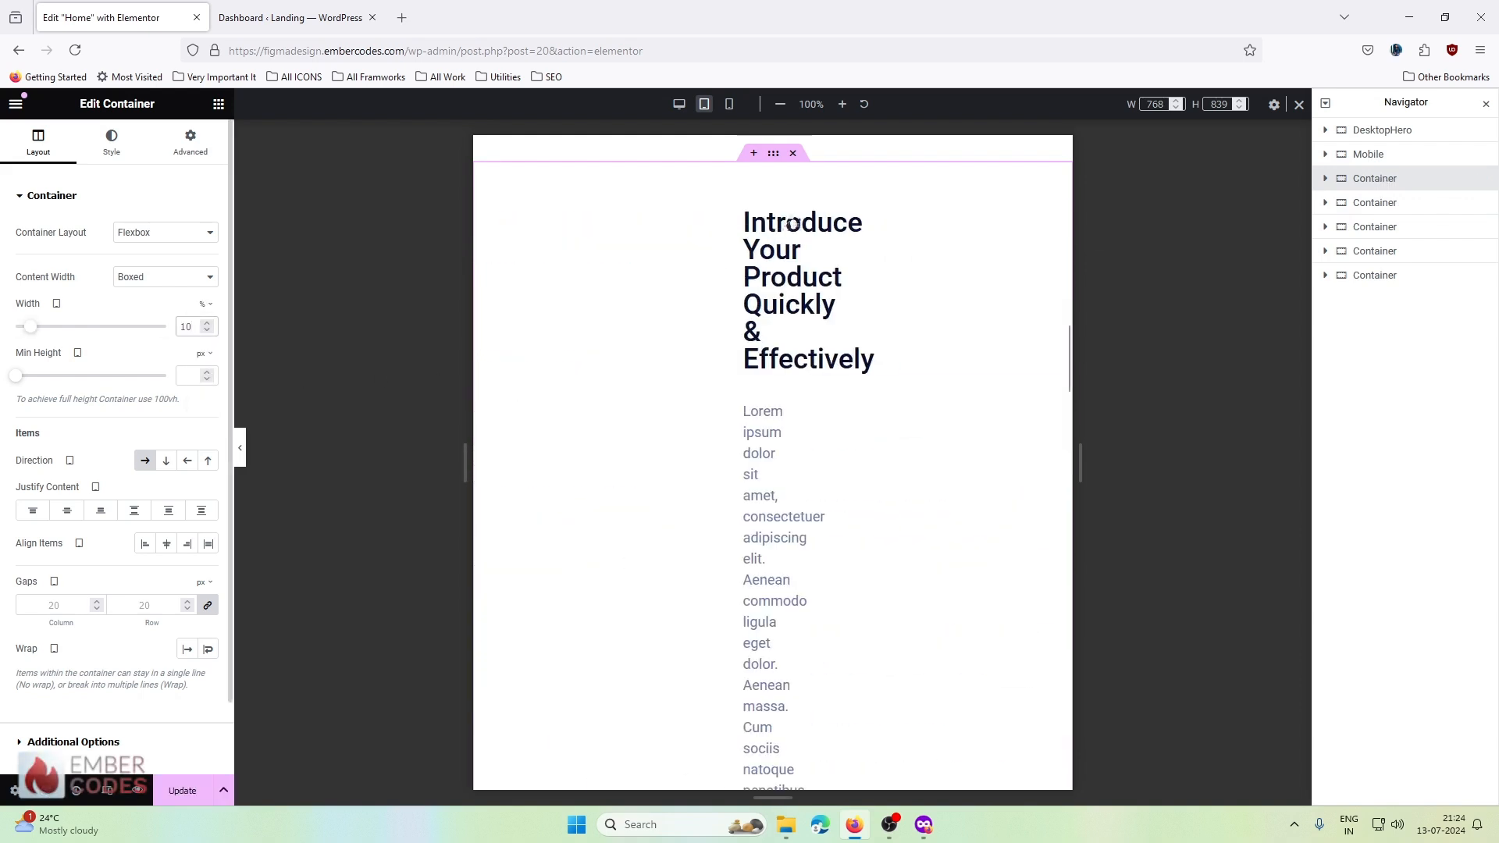
- Set this section container's tablet margins to 0, top and bottom padding to 0, and right and left padding to 16 px
{"action": "left_click", "coordinate": [206, 152]}
{"action": "left_click", "coordinate": [208, 249]}
{"action": "left_click", "coordinate": [207, 311]}
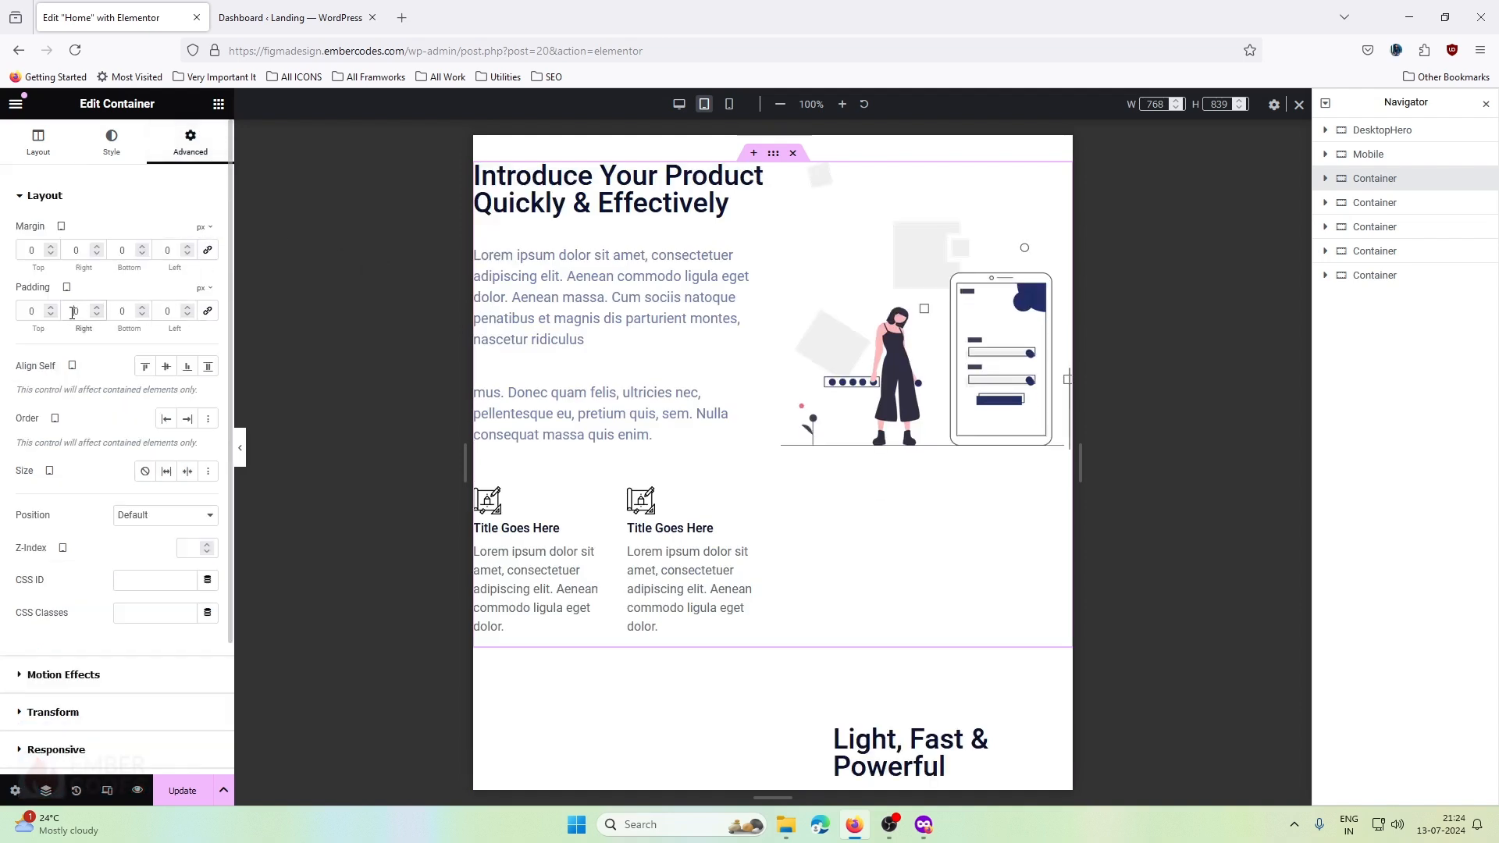
{"action": "left_click", "coordinate": [72, 312]}
{"action": "type", "text": "160"}
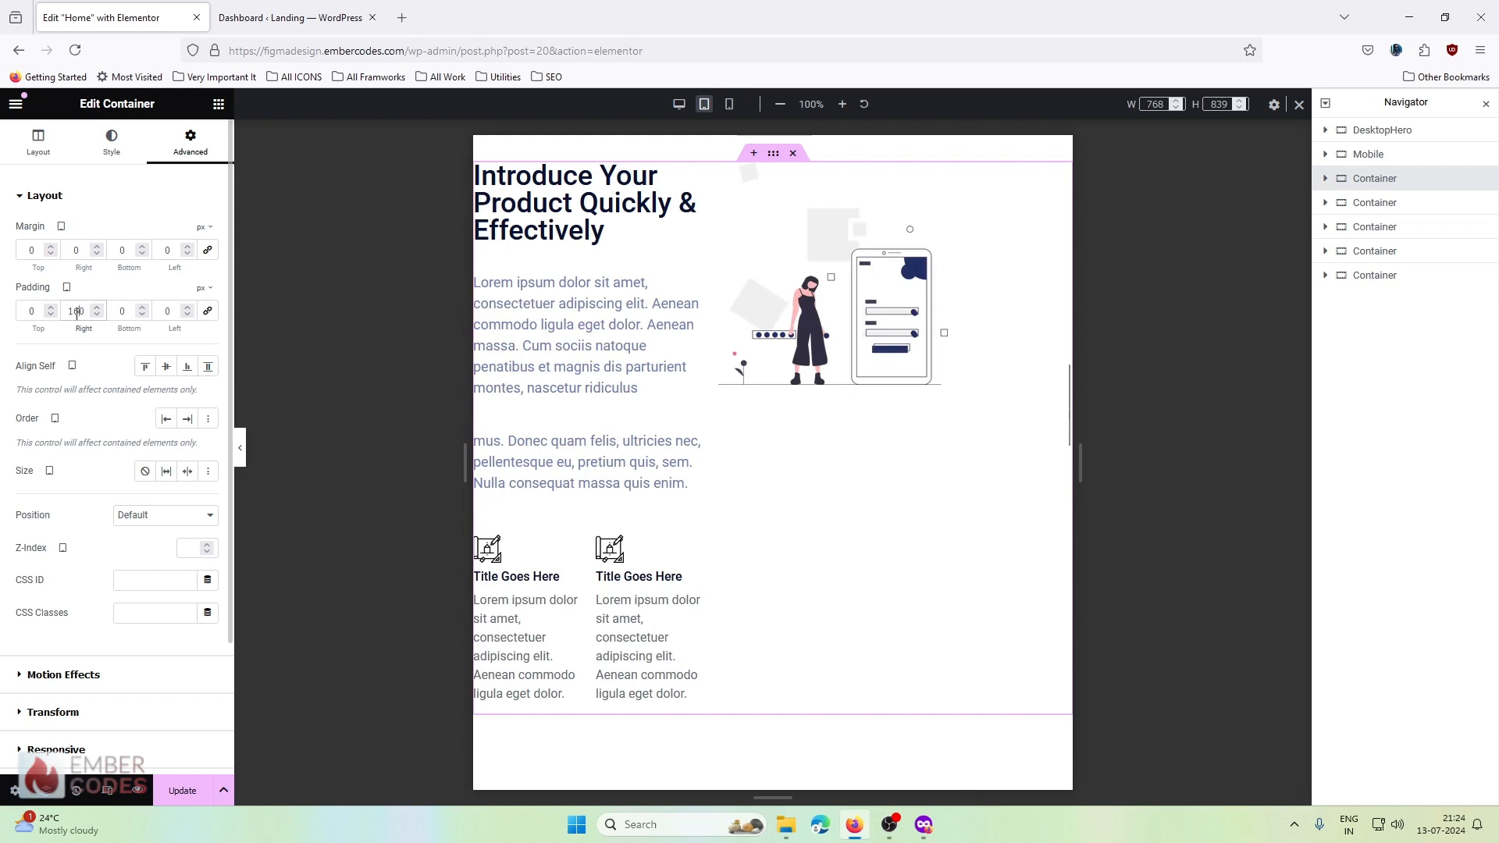
{"action": "key", "text": "BackSpace"}
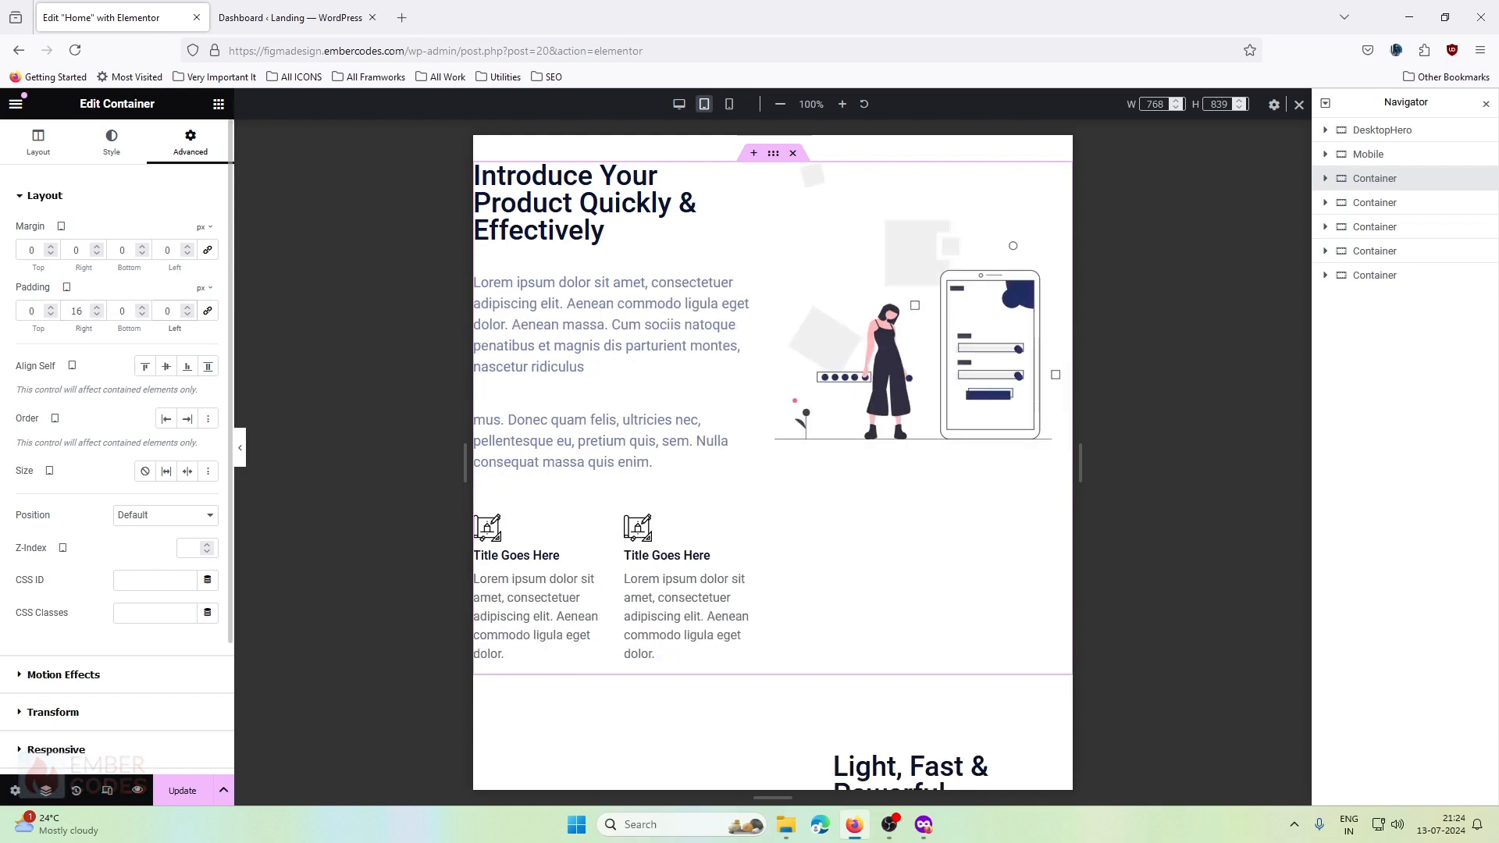
{"action": "type", "text": "16"}
{"action": "key", "text": "Right"}
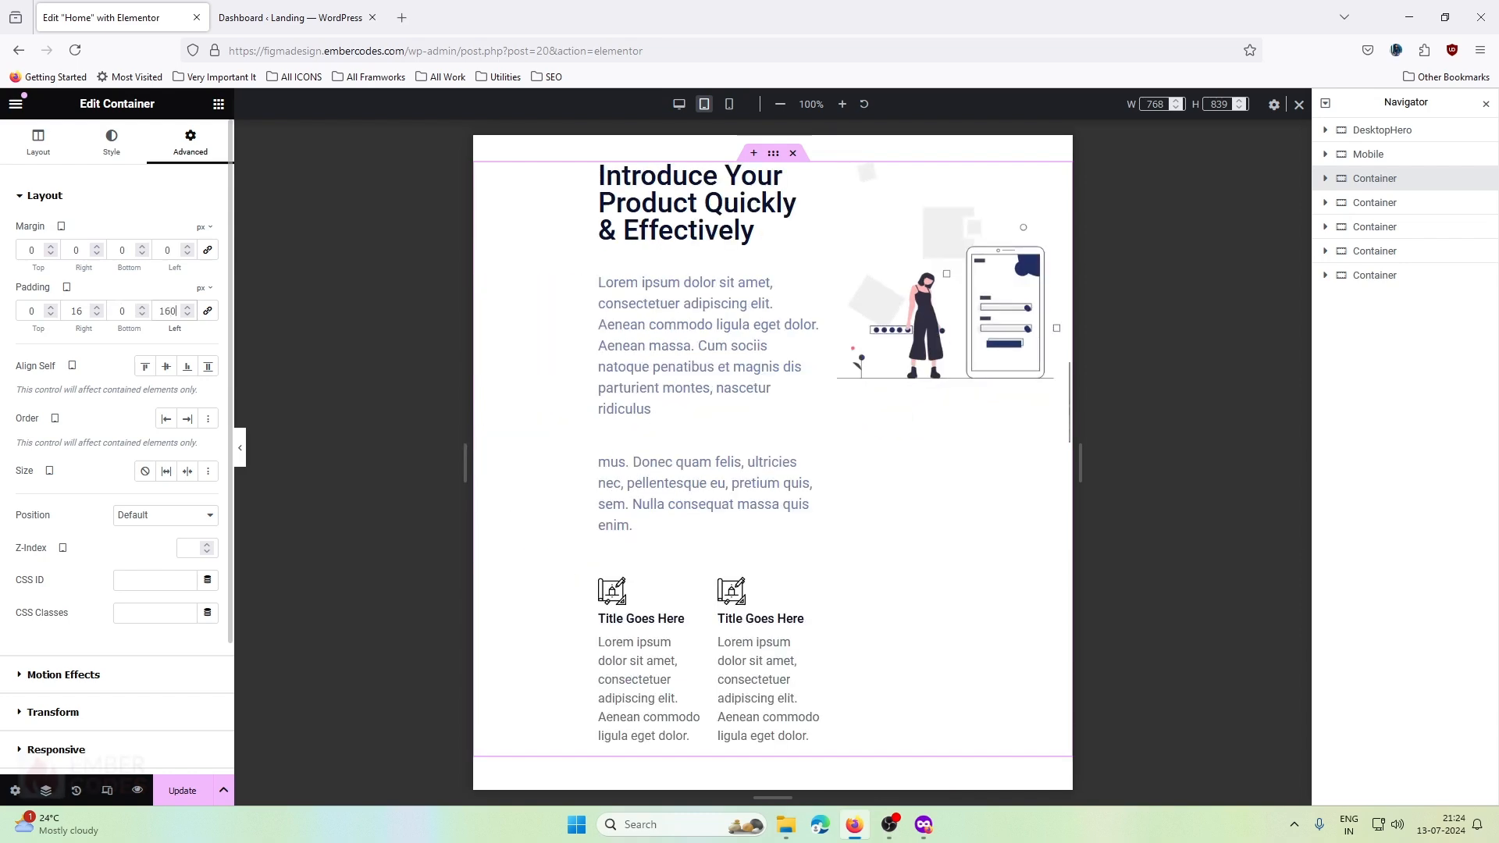
{"action": "key", "text": "BackSpace"}
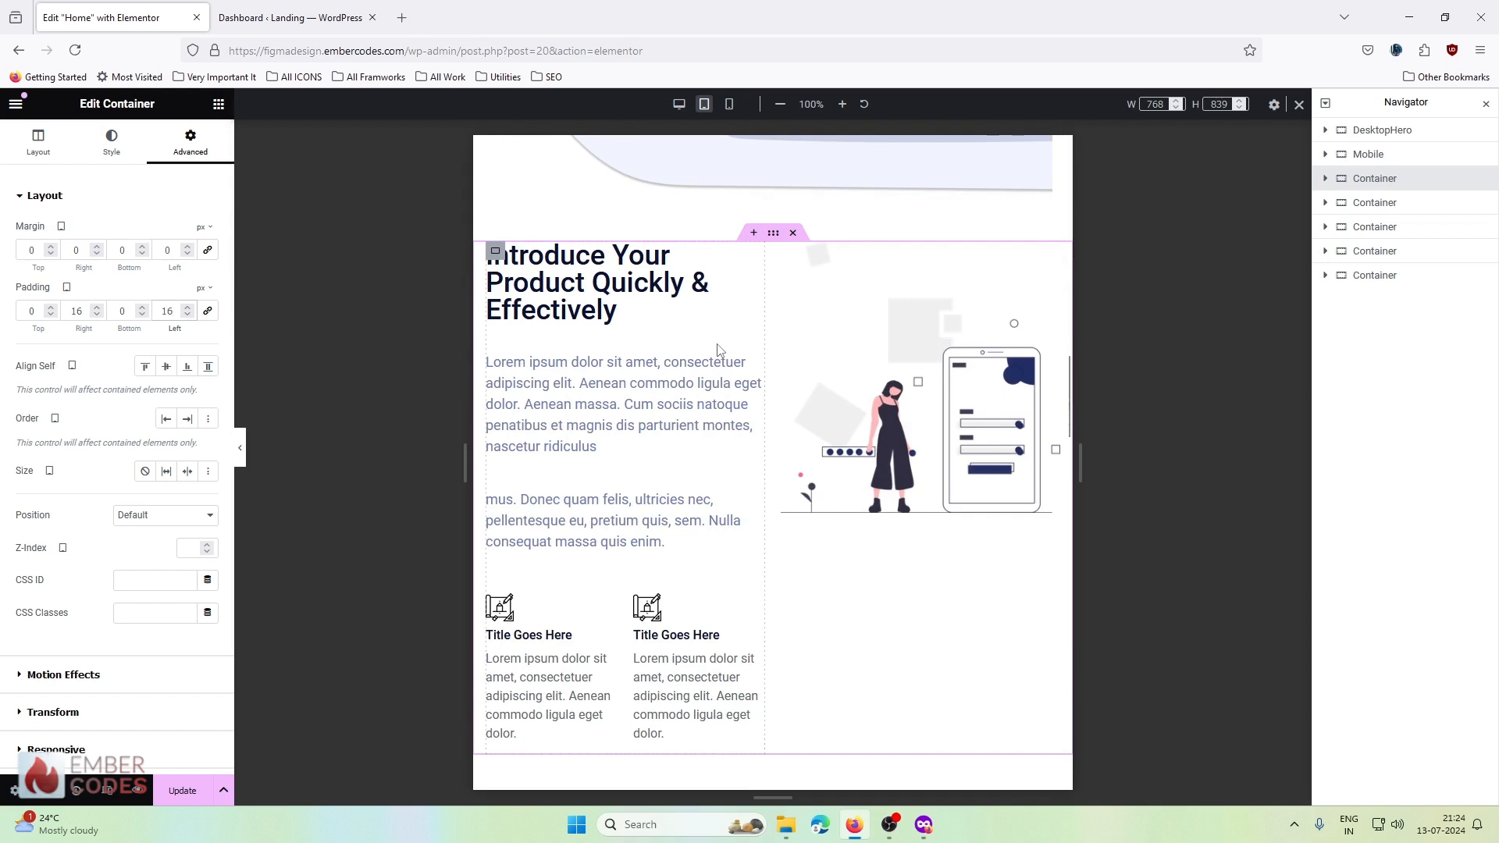
- Change the section container's tablet direction to column so its text and illustration stack vertically
{"action": "left_click", "coordinate": [38, 142]}
{"action": "scroll", "coordinate": [132, 455], "scroll_direction": "down", "scroll_amount": 2}
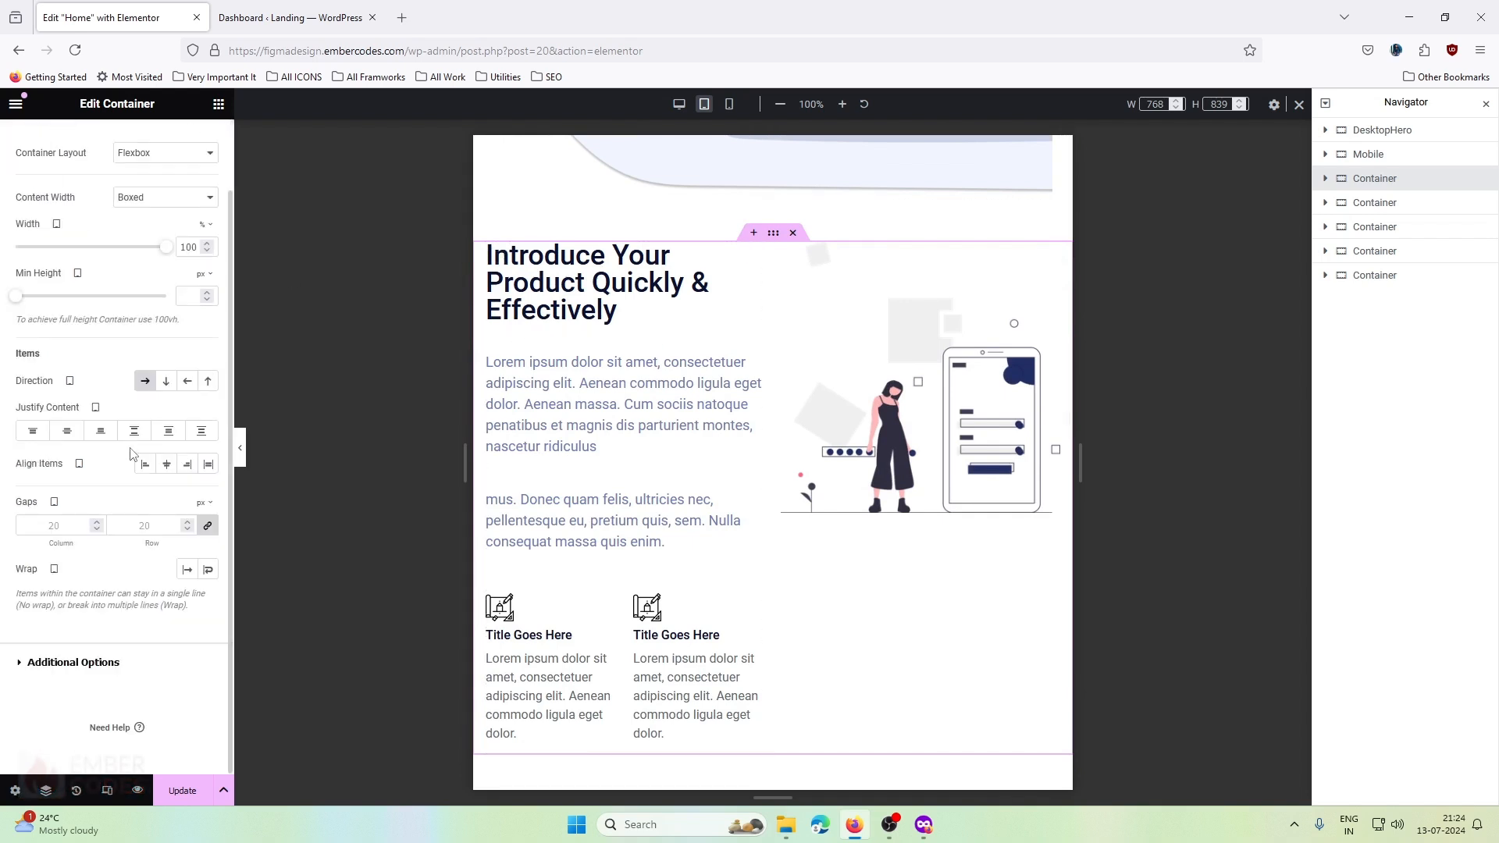
{"action": "left_click", "coordinate": [165, 381]}
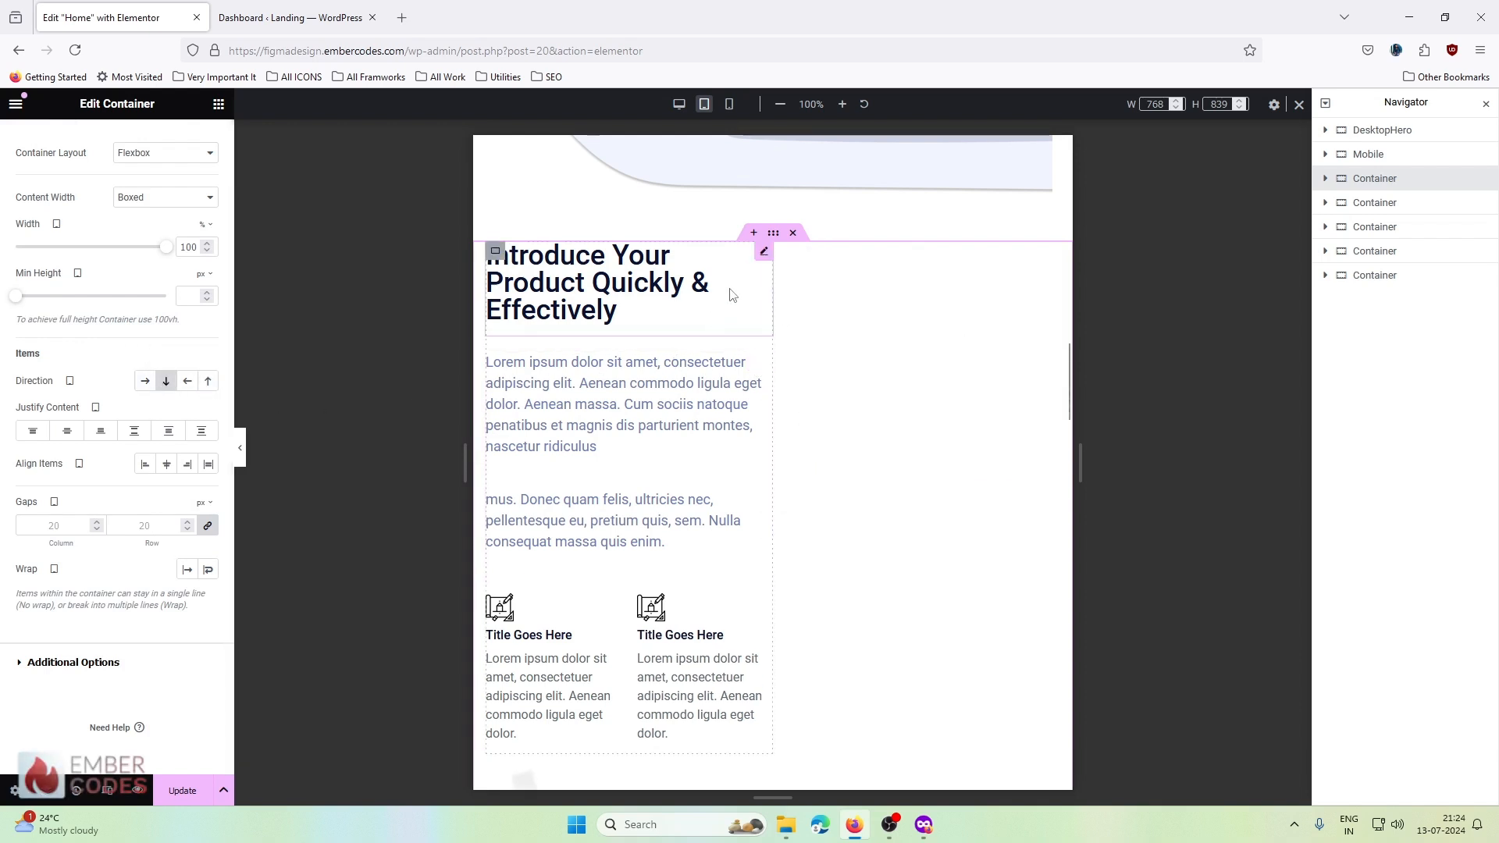
- Set the tablet width of the section's inner text container to 100%
{"action": "left_click", "coordinate": [1325, 179]}
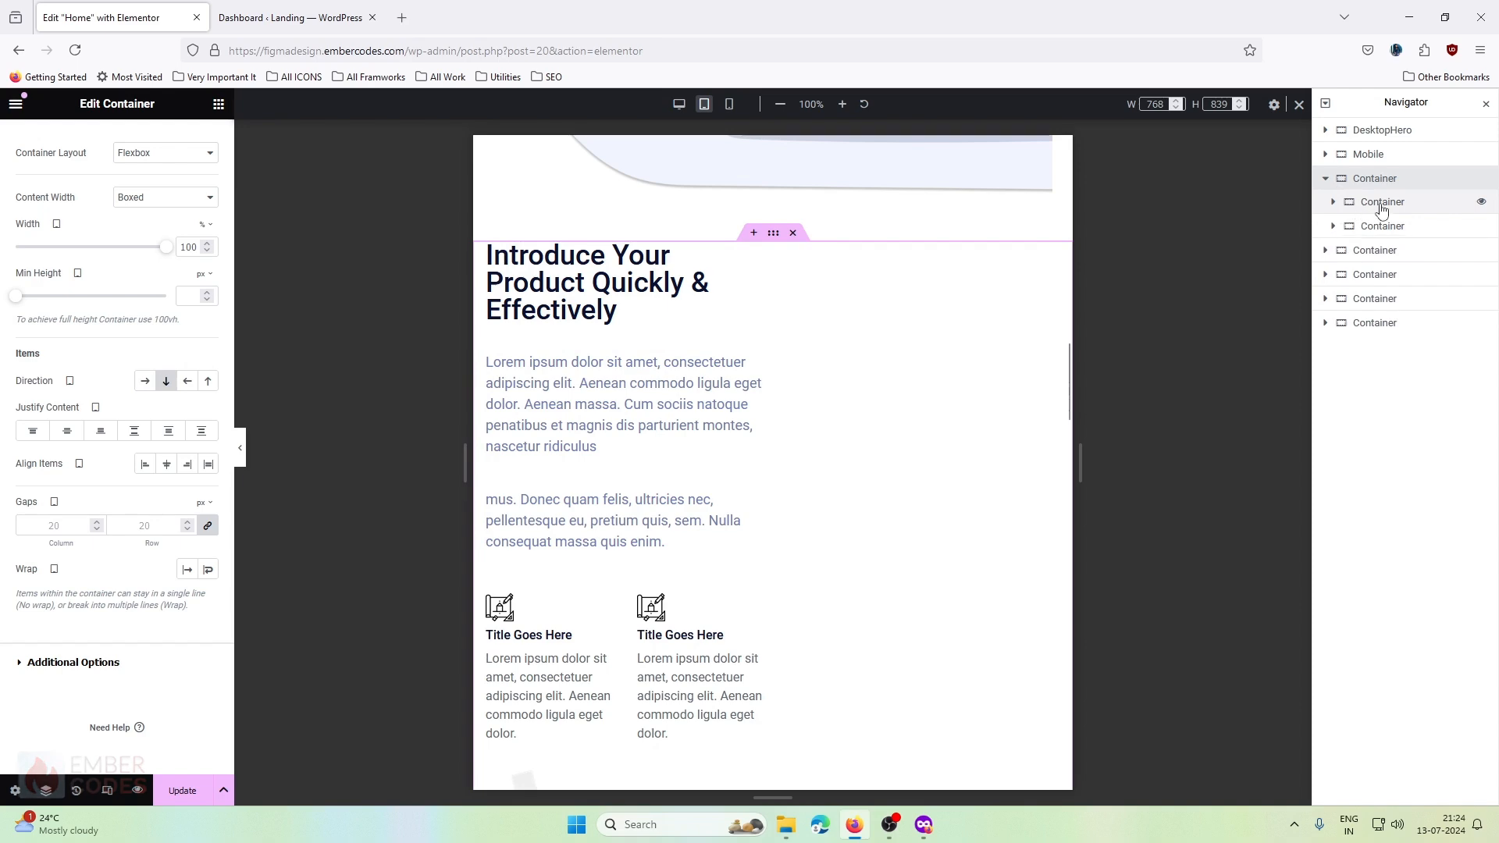
{"action": "left_click", "coordinate": [1380, 204]}
{"action": "left_click_drag", "start_coordinate": [17, 328], "coordinate": [213, 330]}
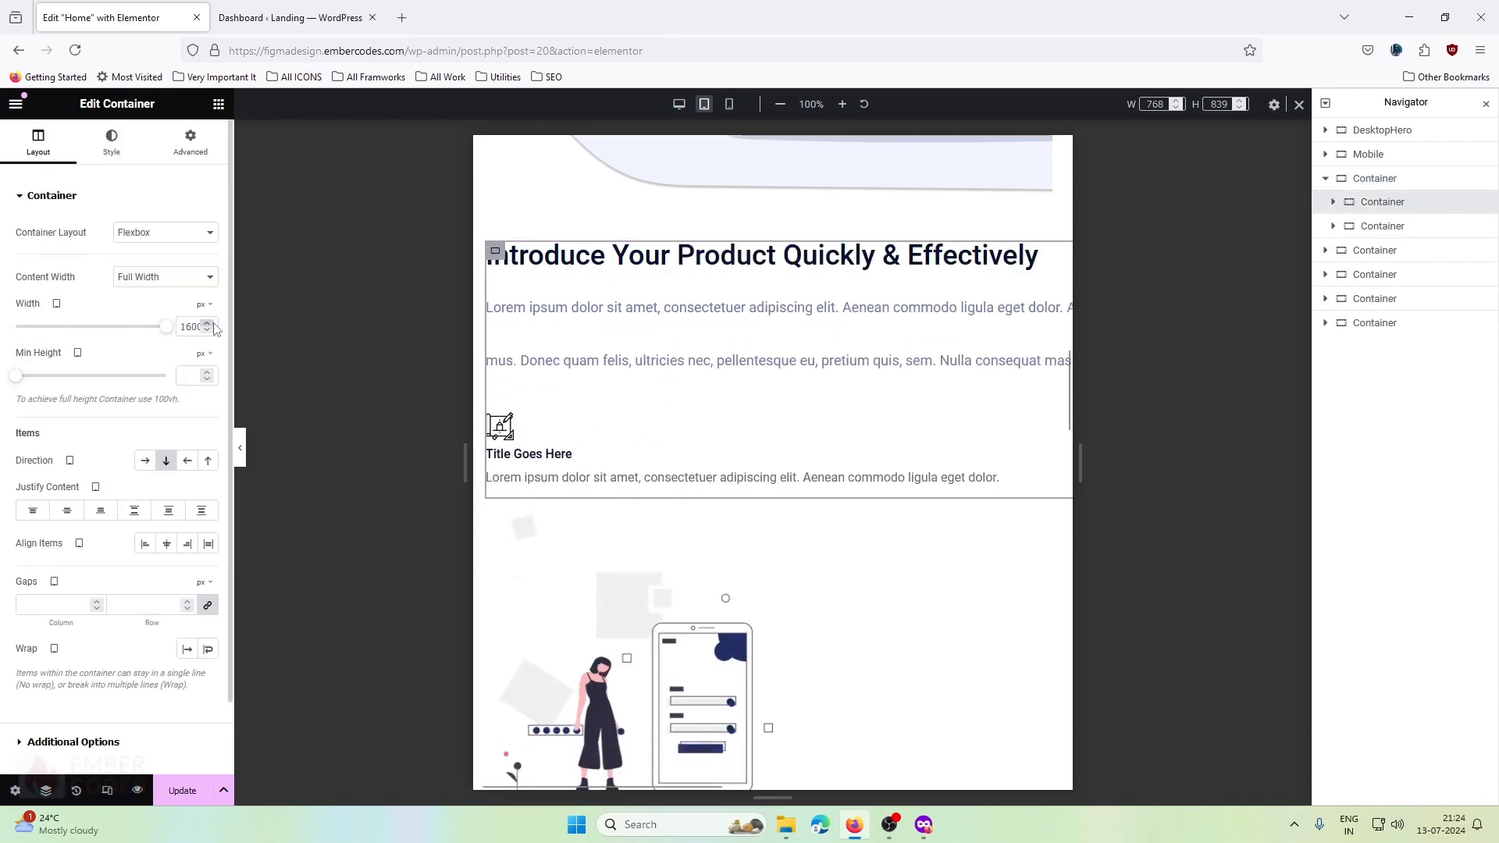
{"action": "left_click", "coordinate": [201, 307]}
{"action": "left_click", "coordinate": [203, 330]}
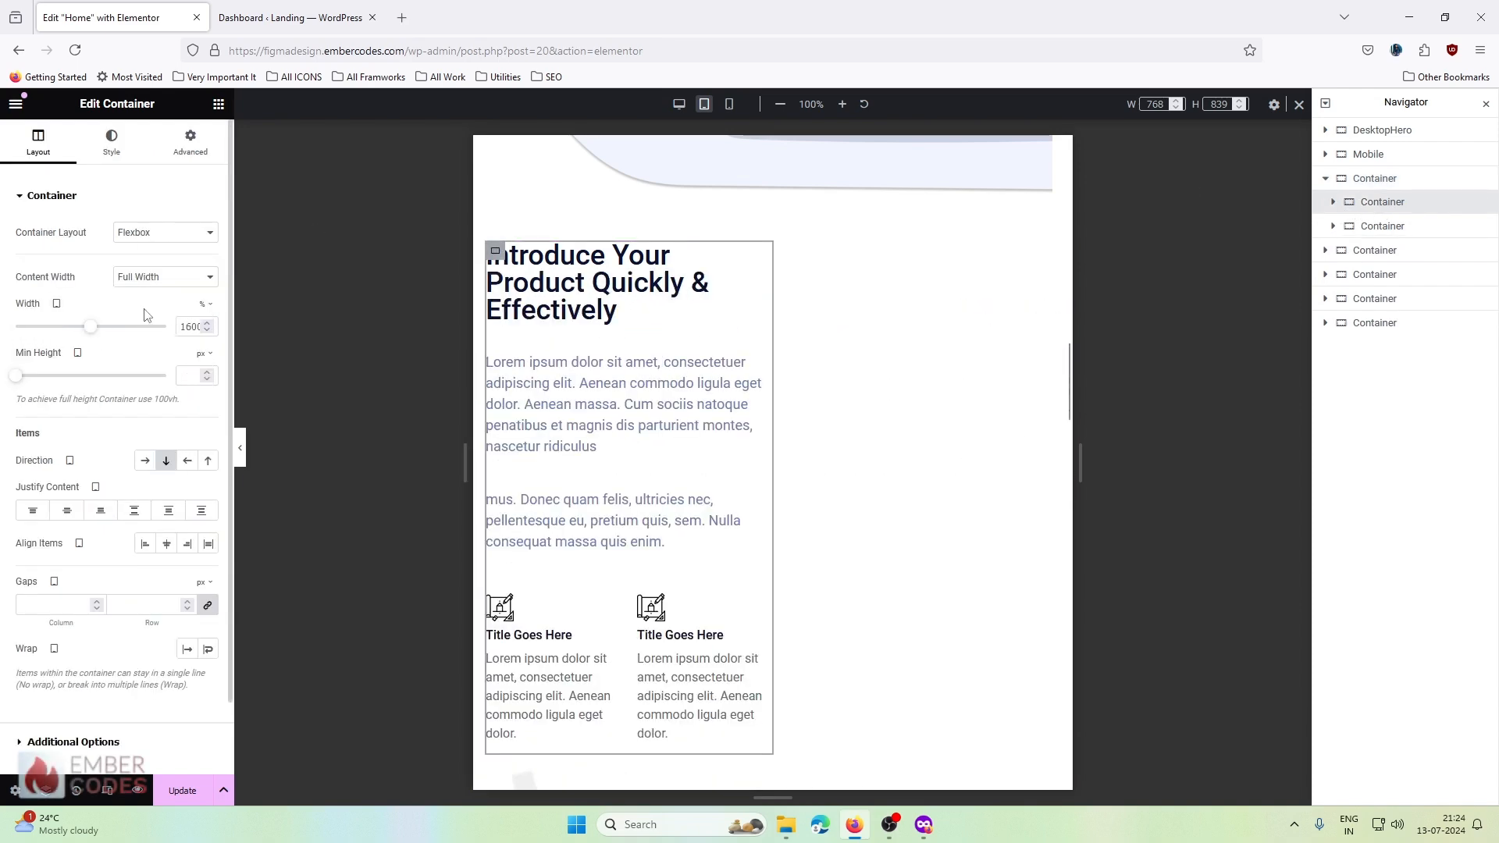
{"action": "left_click_drag", "start_coordinate": [100, 331], "coordinate": [176, 327]}
{"action": "scroll", "coordinate": [808, 437], "scroll_direction": "down", "scroll_amount": 3}
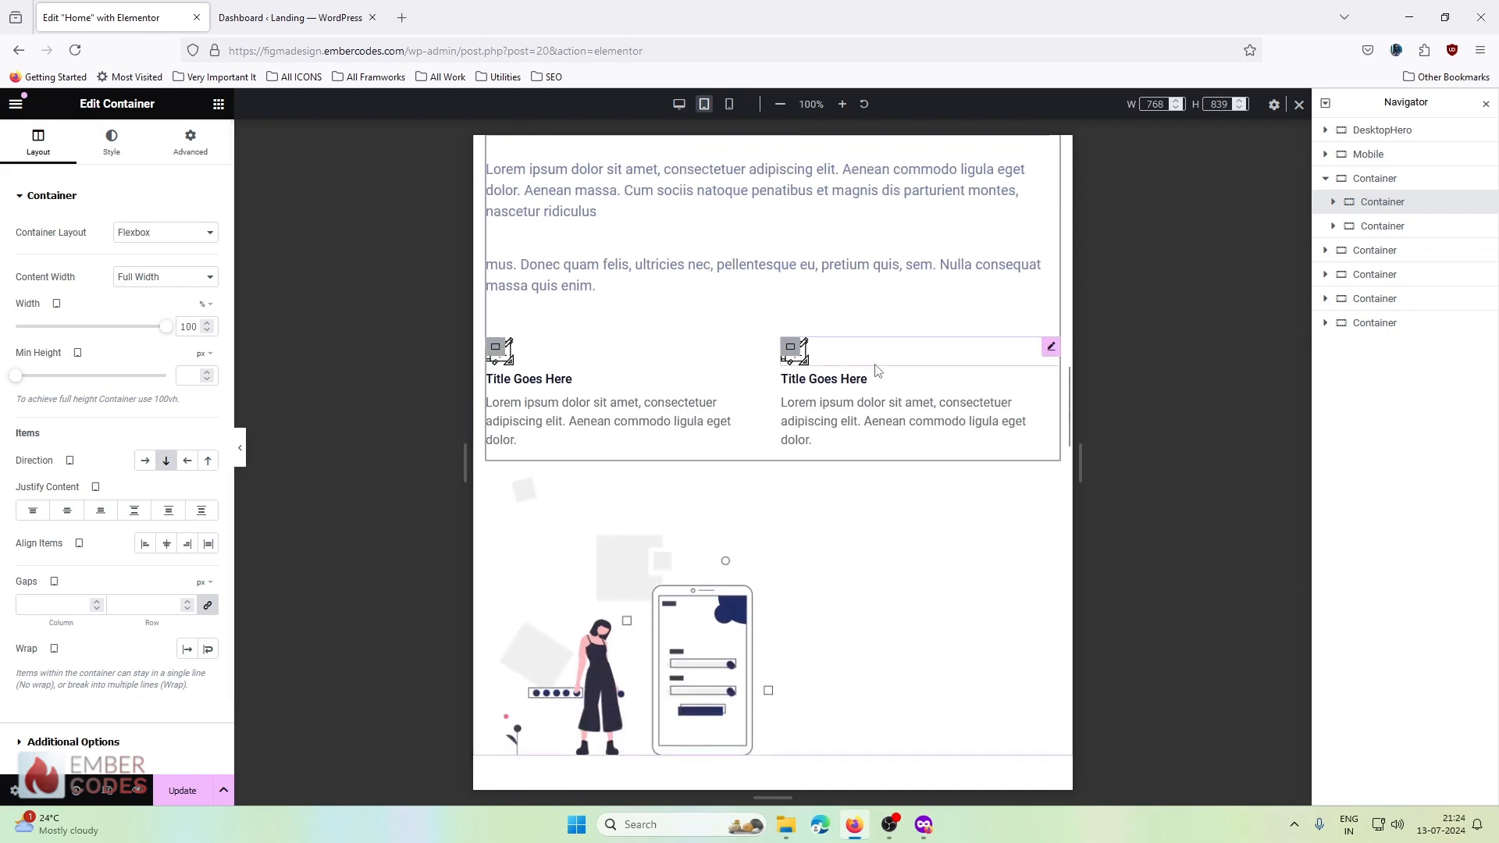
- Set the tablet width of the section's inner illustration container to 100%
{"action": "left_click", "coordinate": [1413, 226]}
{"action": "left_click", "coordinate": [204, 304]}
{"action": "left_click", "coordinate": [203, 322]}
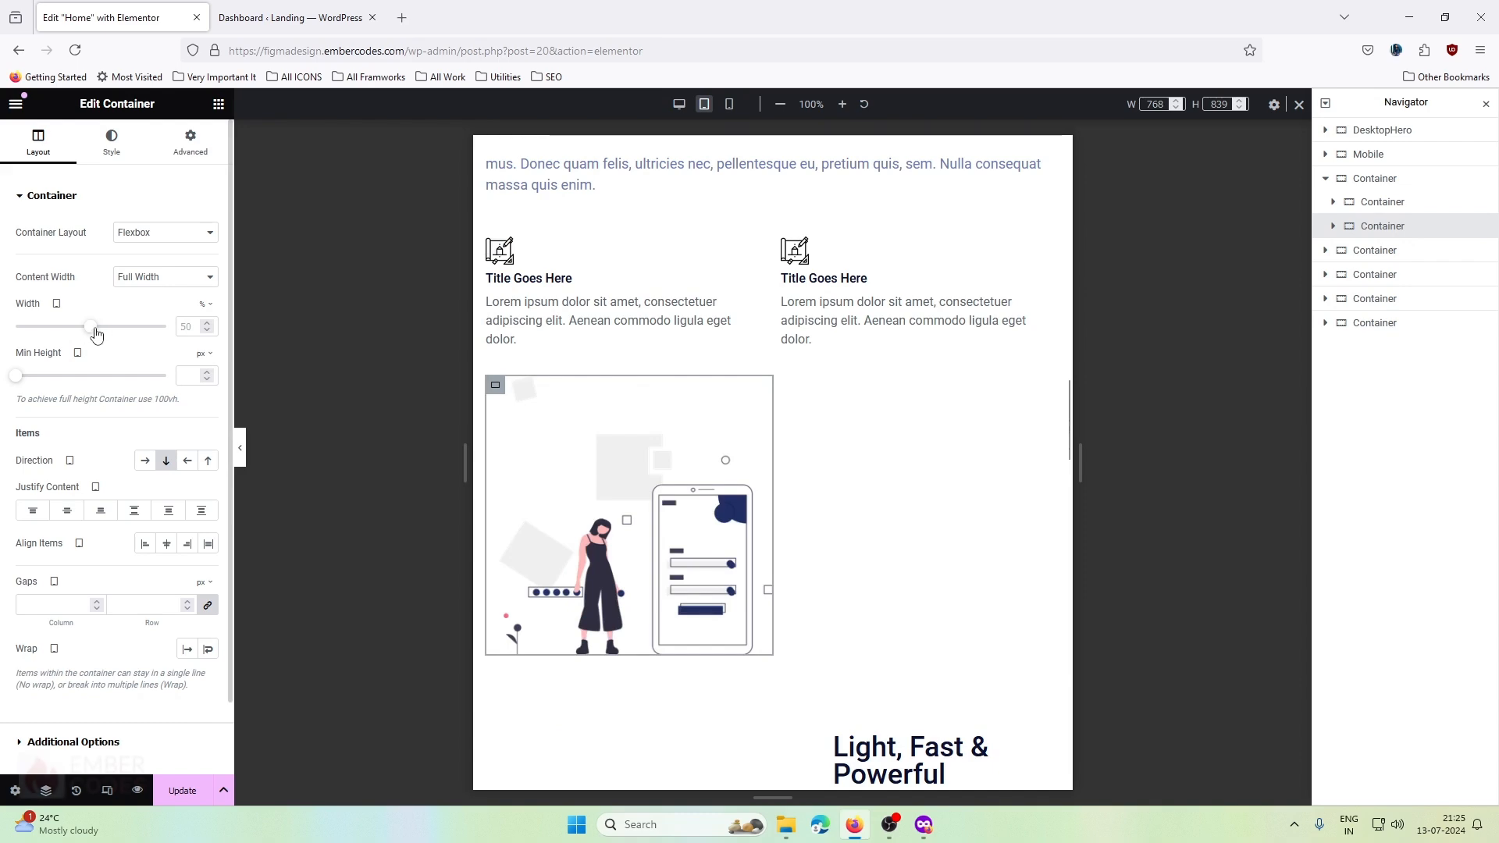
{"action": "left_click_drag", "start_coordinate": [97, 329], "coordinate": [206, 316]}
- Set the tablet top and bottom padding of the section below the hero to 40 px
{"action": "scroll", "coordinate": [916, 428], "scroll_direction": "up", "scroll_amount": 5}
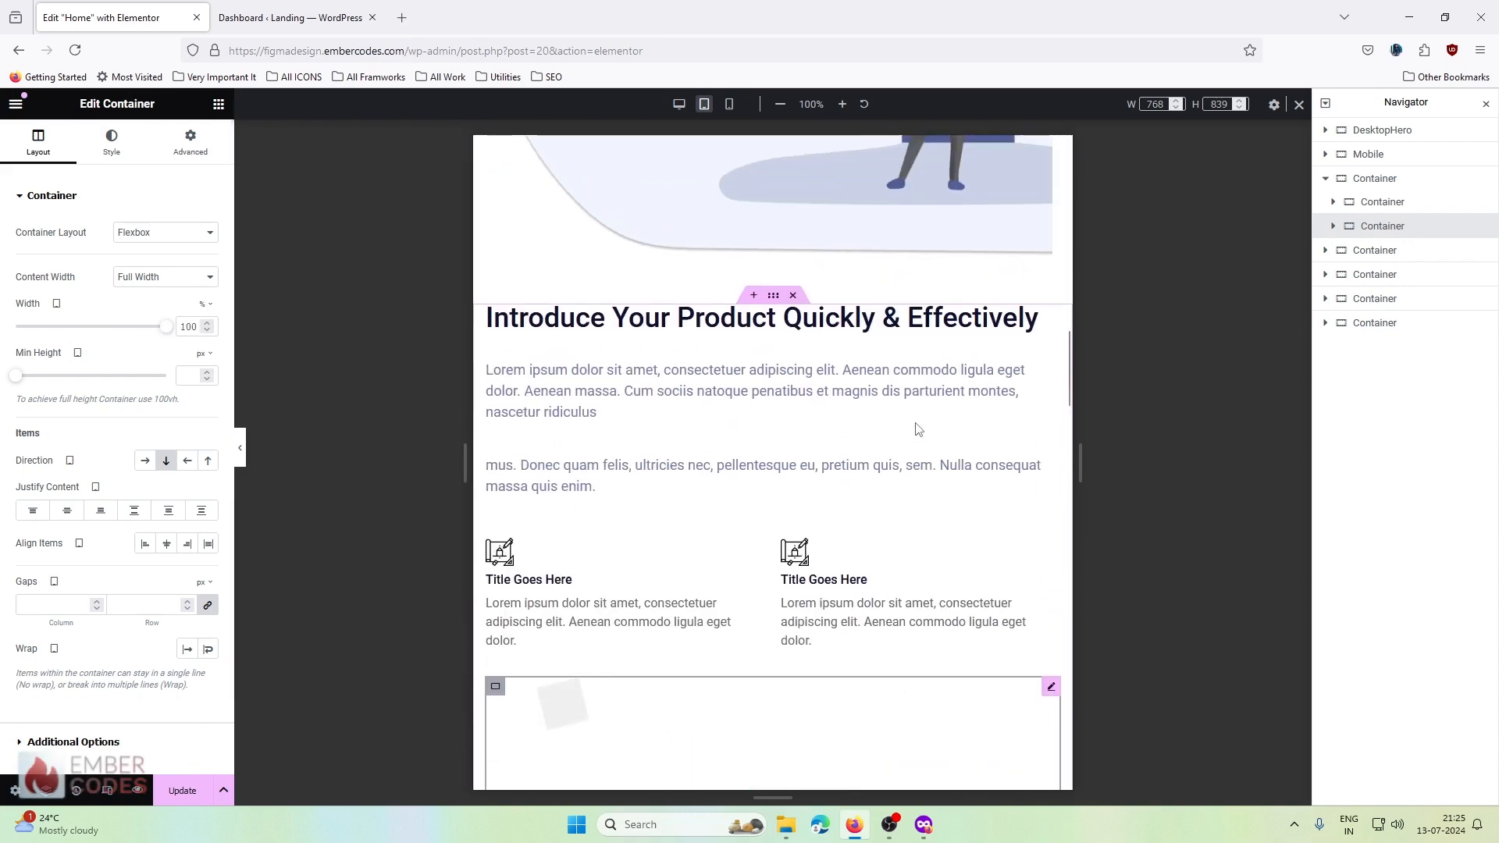
{"action": "scroll", "coordinate": [917, 428], "scroll_direction": "down", "scroll_amount": 1}
{"action": "left_click", "coordinate": [772, 313]}
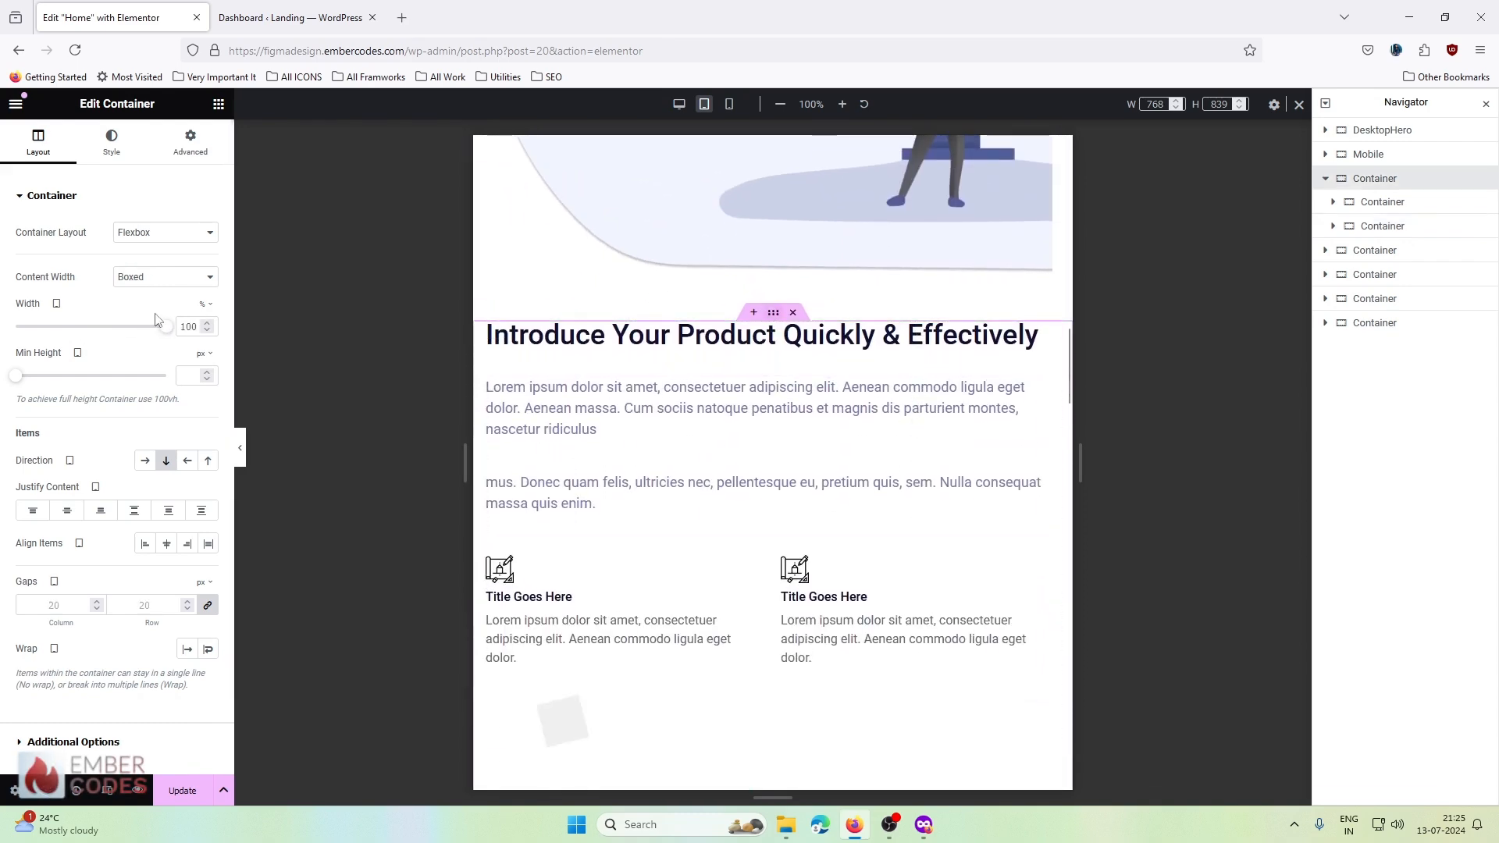
{"action": "left_click", "coordinate": [160, 140]}
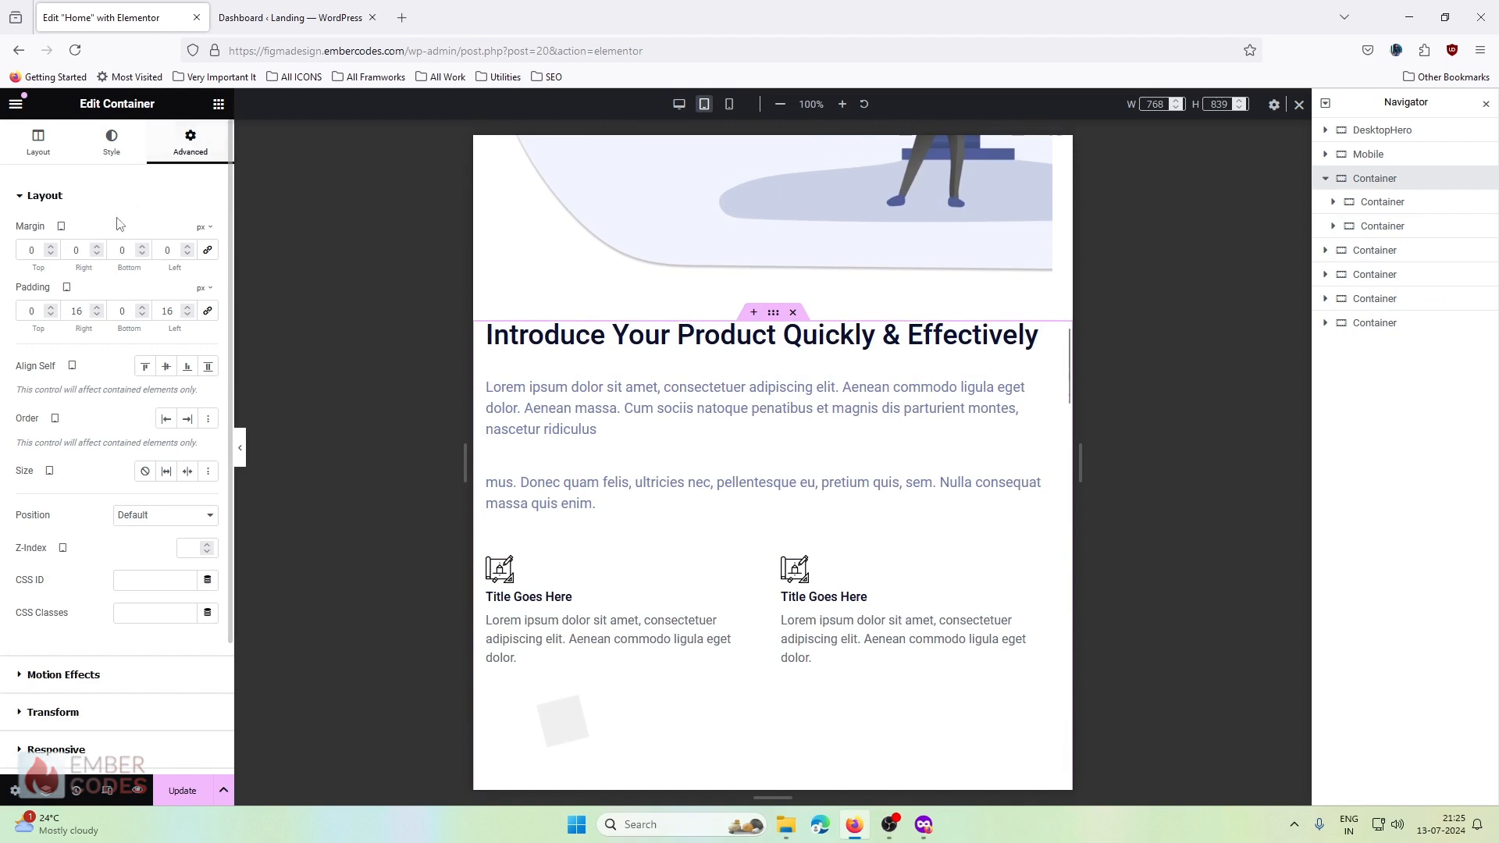
{"action": "double_click", "coordinate": [30, 311]}
{"action": "type", "text": "40"}
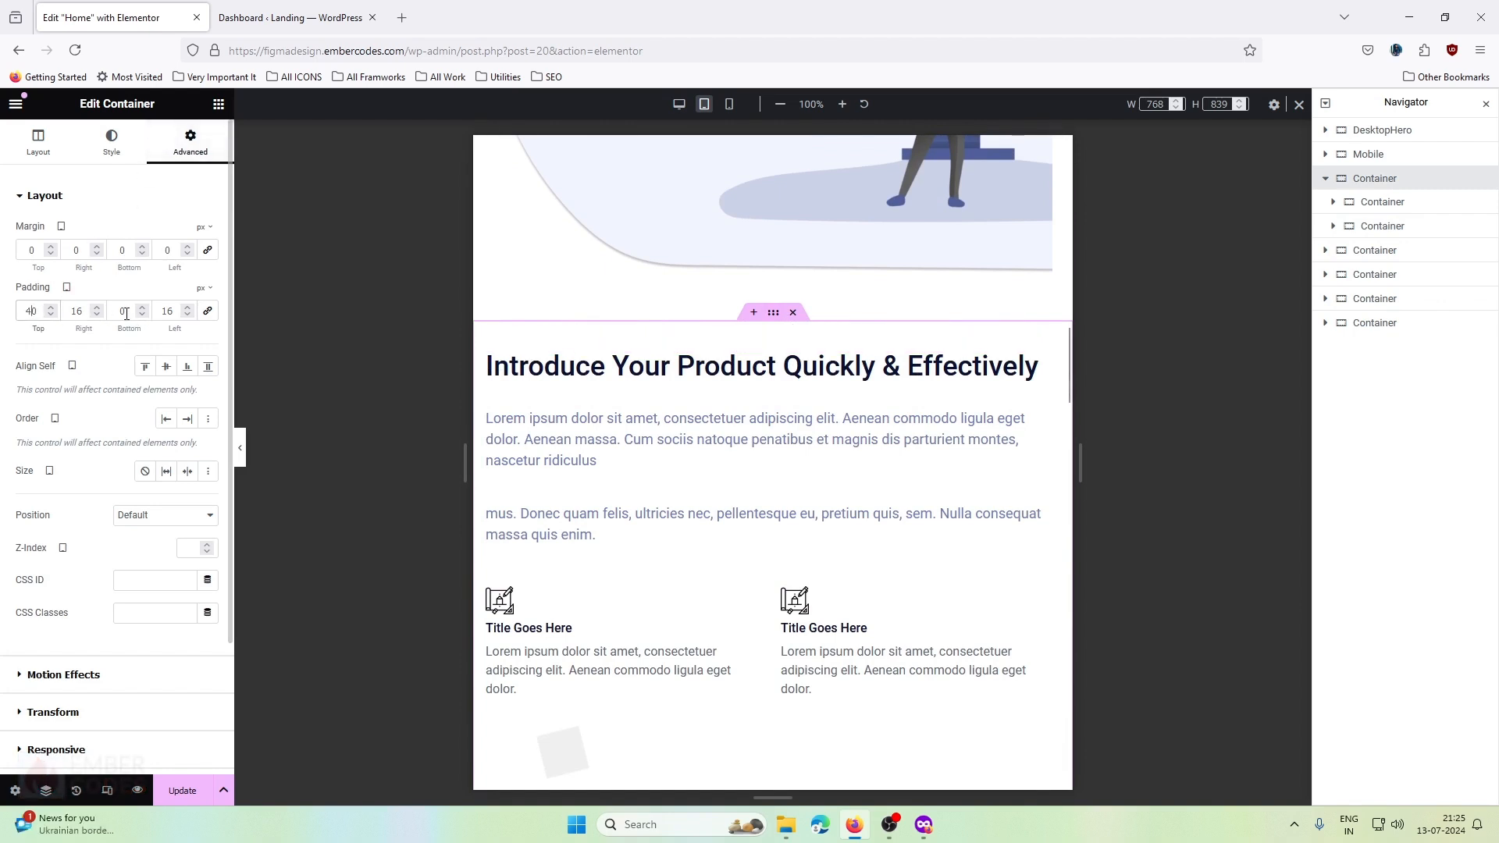
- Examine the tablet layout and spacing of the illustration section and the Light, Fast & Powerful sections below it
{"action": "scroll", "coordinate": [746, 478], "scroll_direction": "down", "scroll_amount": 10}
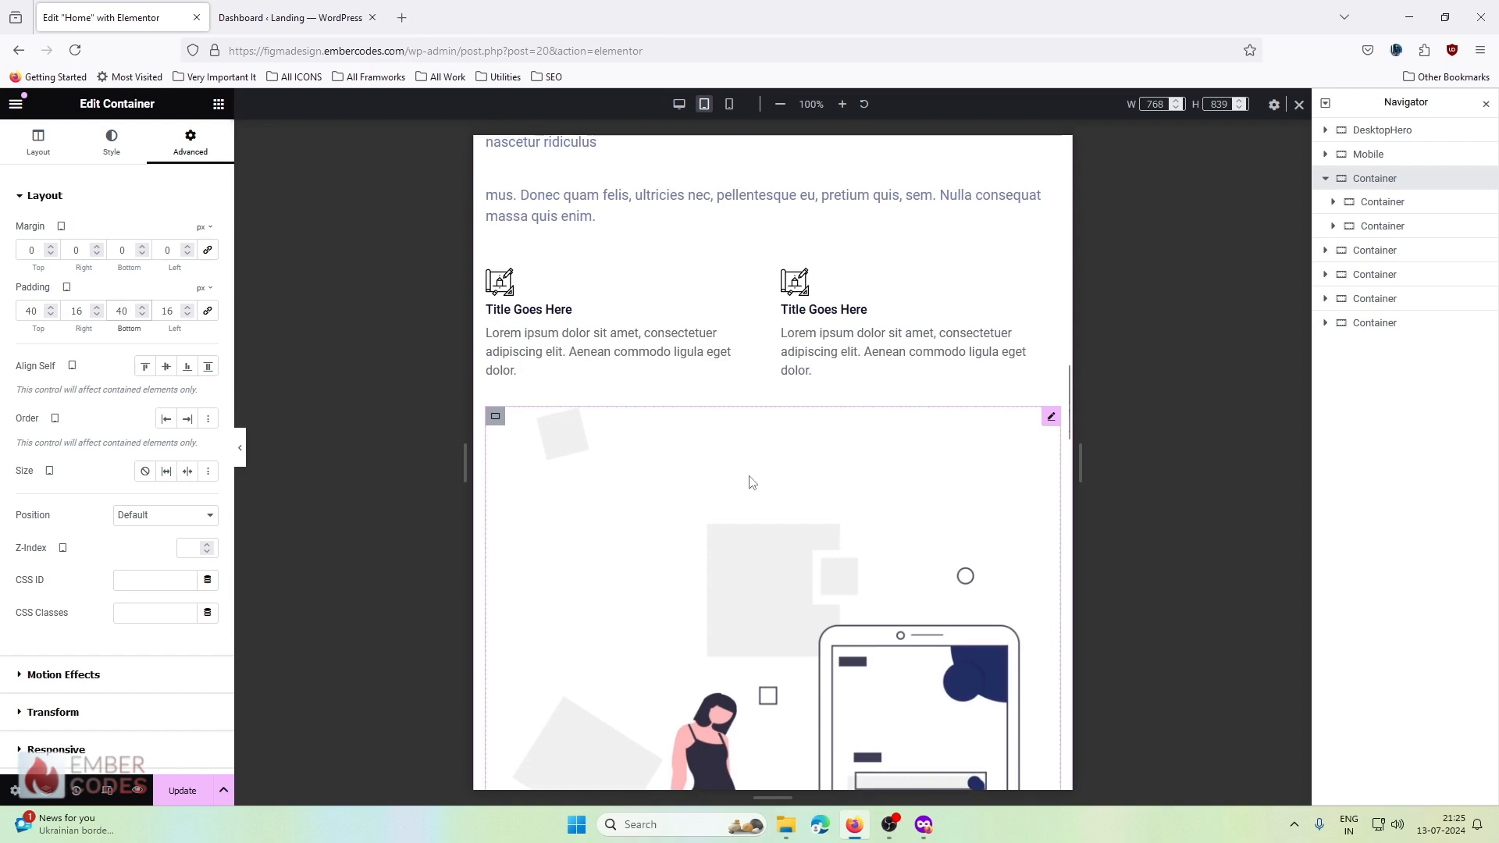
{"action": "scroll", "coordinate": [753, 484], "scroll_direction": "down", "scroll_amount": 4}
{"action": "scroll", "coordinate": [754, 484], "scroll_direction": "up", "scroll_amount": 3}
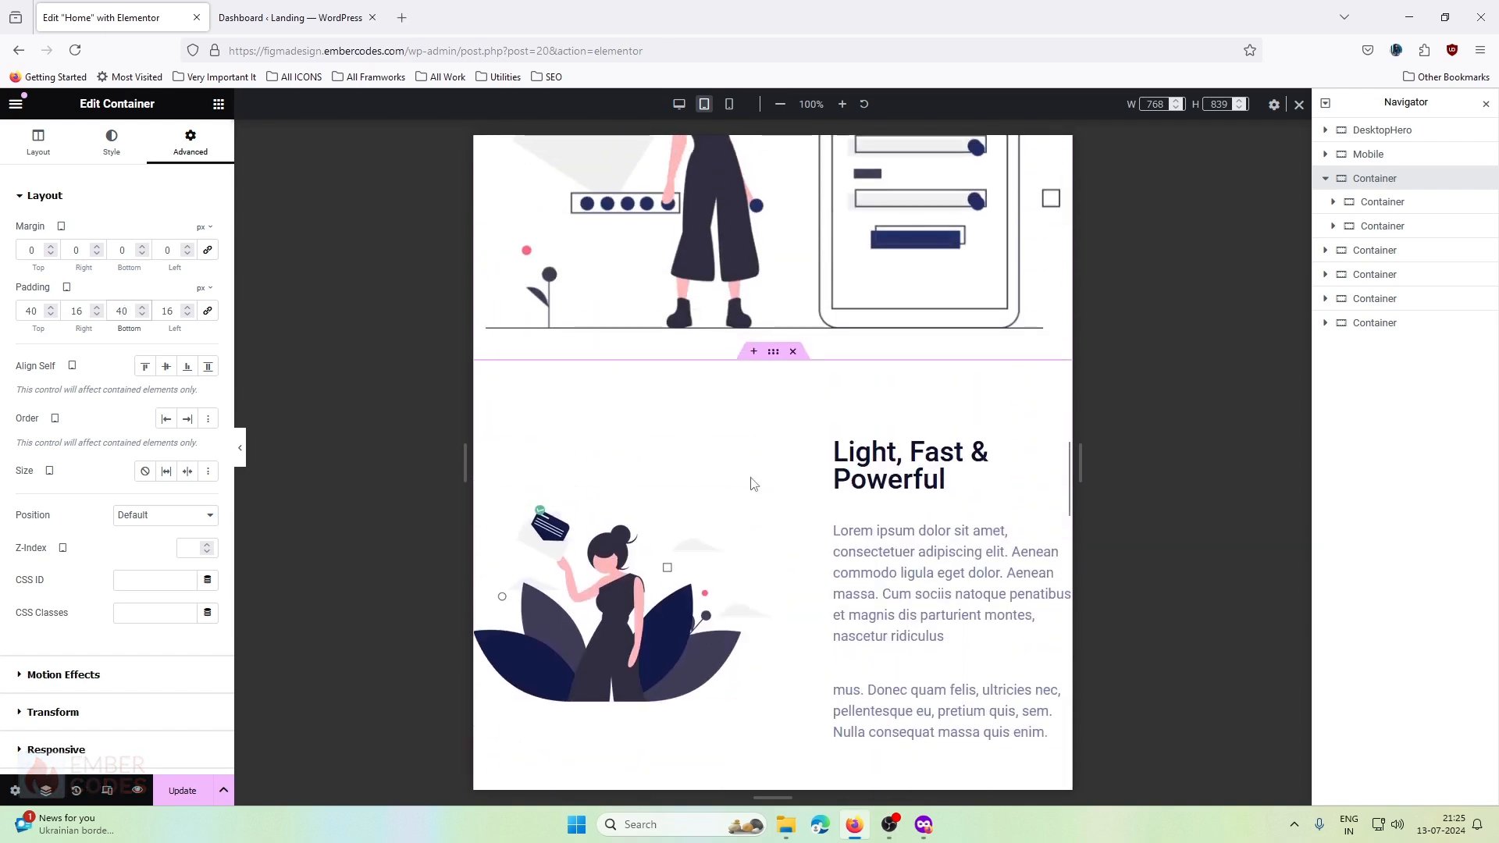
{"action": "scroll", "coordinate": [753, 484], "scroll_direction": "down", "scroll_amount": 12}
{"action": "scroll", "coordinate": [754, 486], "scroll_direction": "down", "scroll_amount": 3}
{"action": "scroll", "coordinate": [754, 486], "scroll_direction": "up", "scroll_amount": 16}
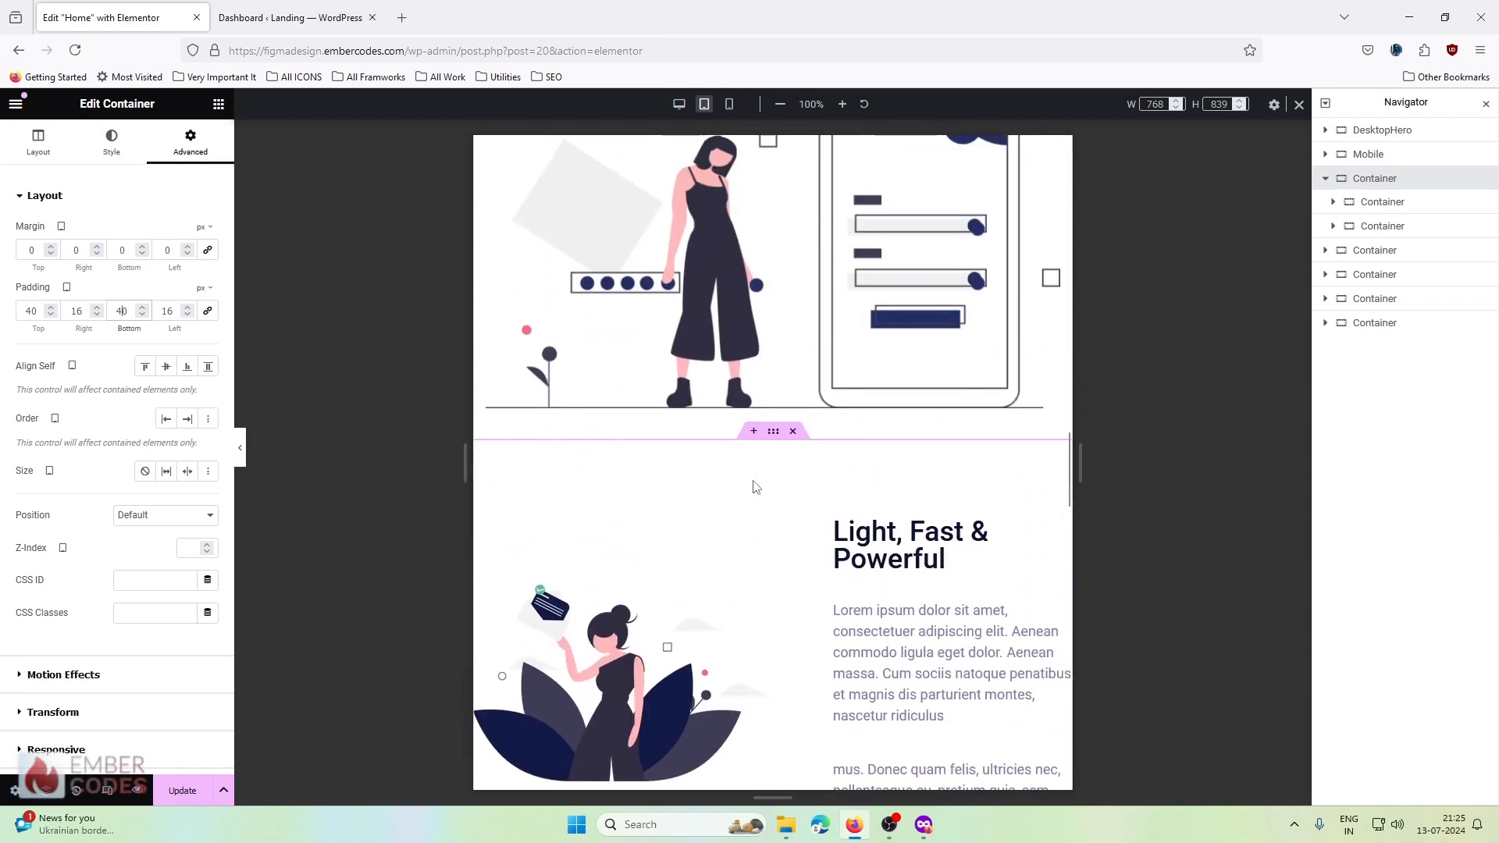
{"action": "scroll", "coordinate": [756, 487], "scroll_direction": "down", "scroll_amount": 1}
{"action": "scroll", "coordinate": [756, 487], "scroll_direction": "up", "scroll_amount": 1}
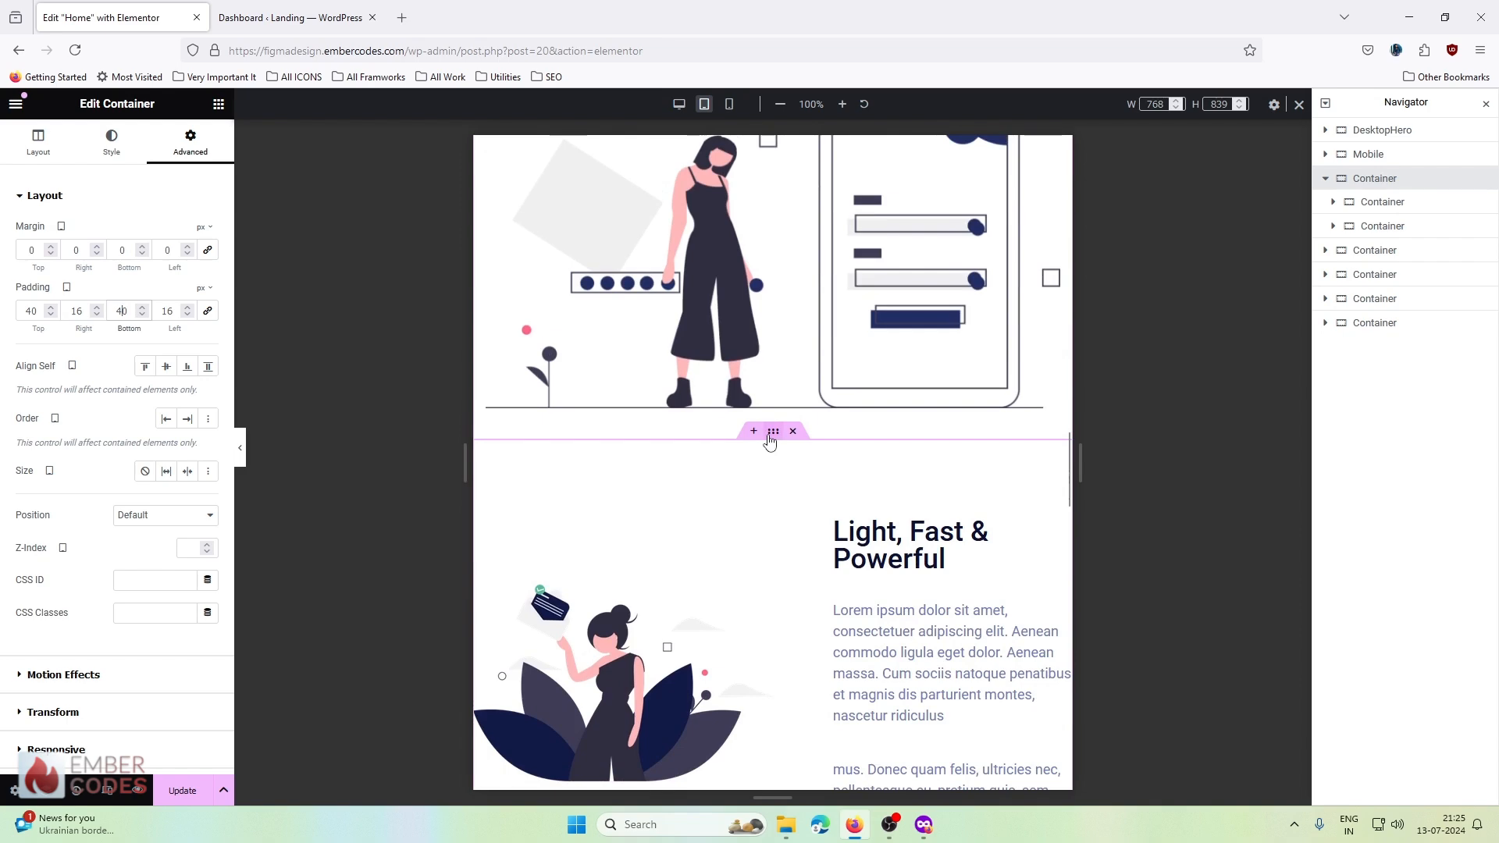
{"action": "left_click", "coordinate": [771, 434]}
{"action": "scroll", "coordinate": [774, 515], "scroll_direction": "down", "scroll_amount": 4}
{"action": "scroll", "coordinate": [775, 515], "scroll_direction": "up", "scroll_amount": 3}
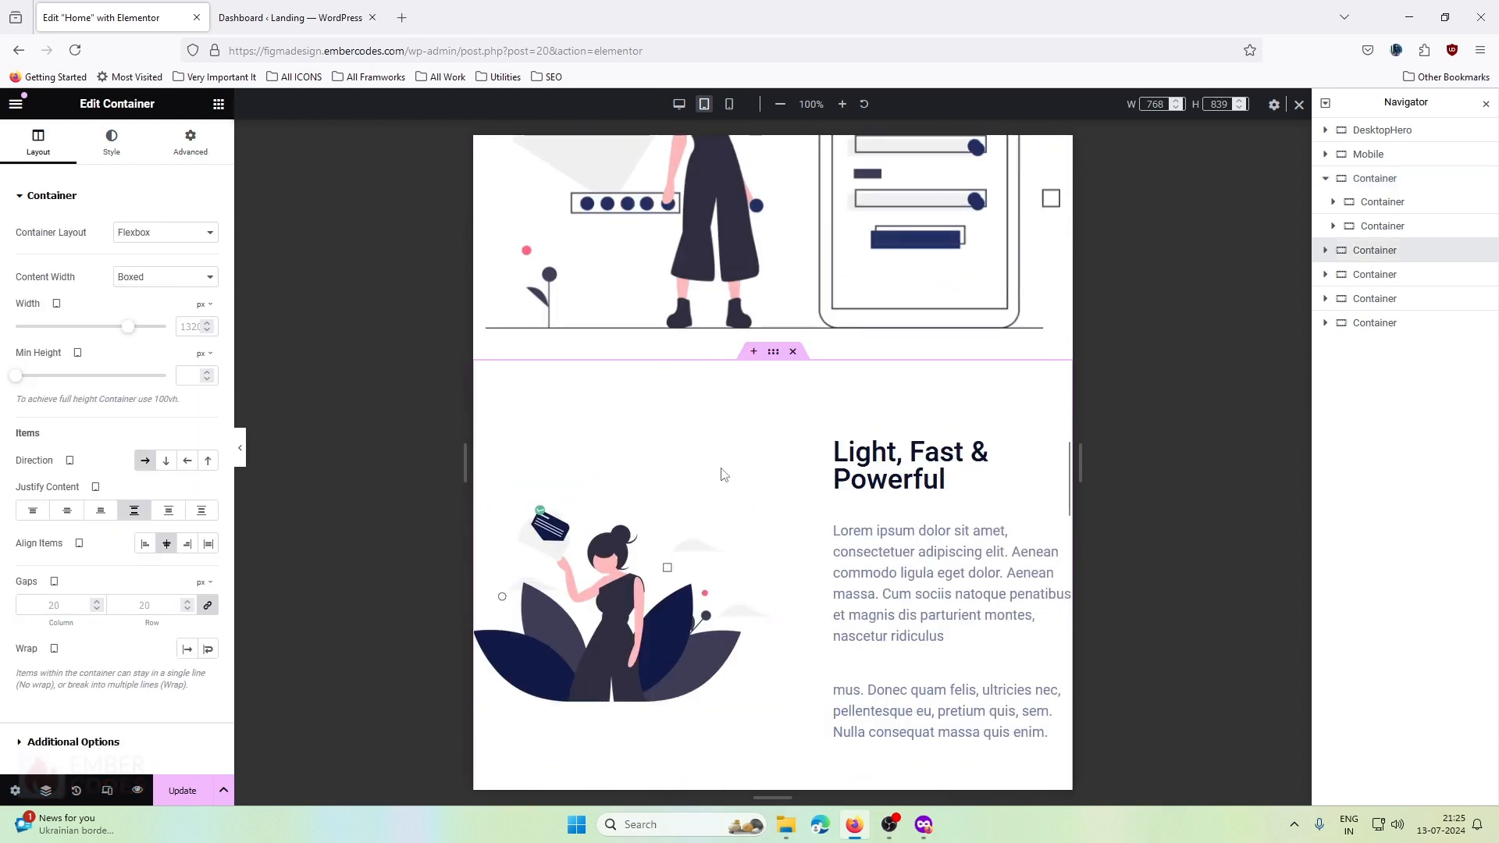
{"action": "scroll", "coordinate": [720, 469], "scroll_direction": "up", "scroll_amount": 5}
{"action": "scroll", "coordinate": [719, 468], "scroll_direction": "down", "scroll_amount": 10}
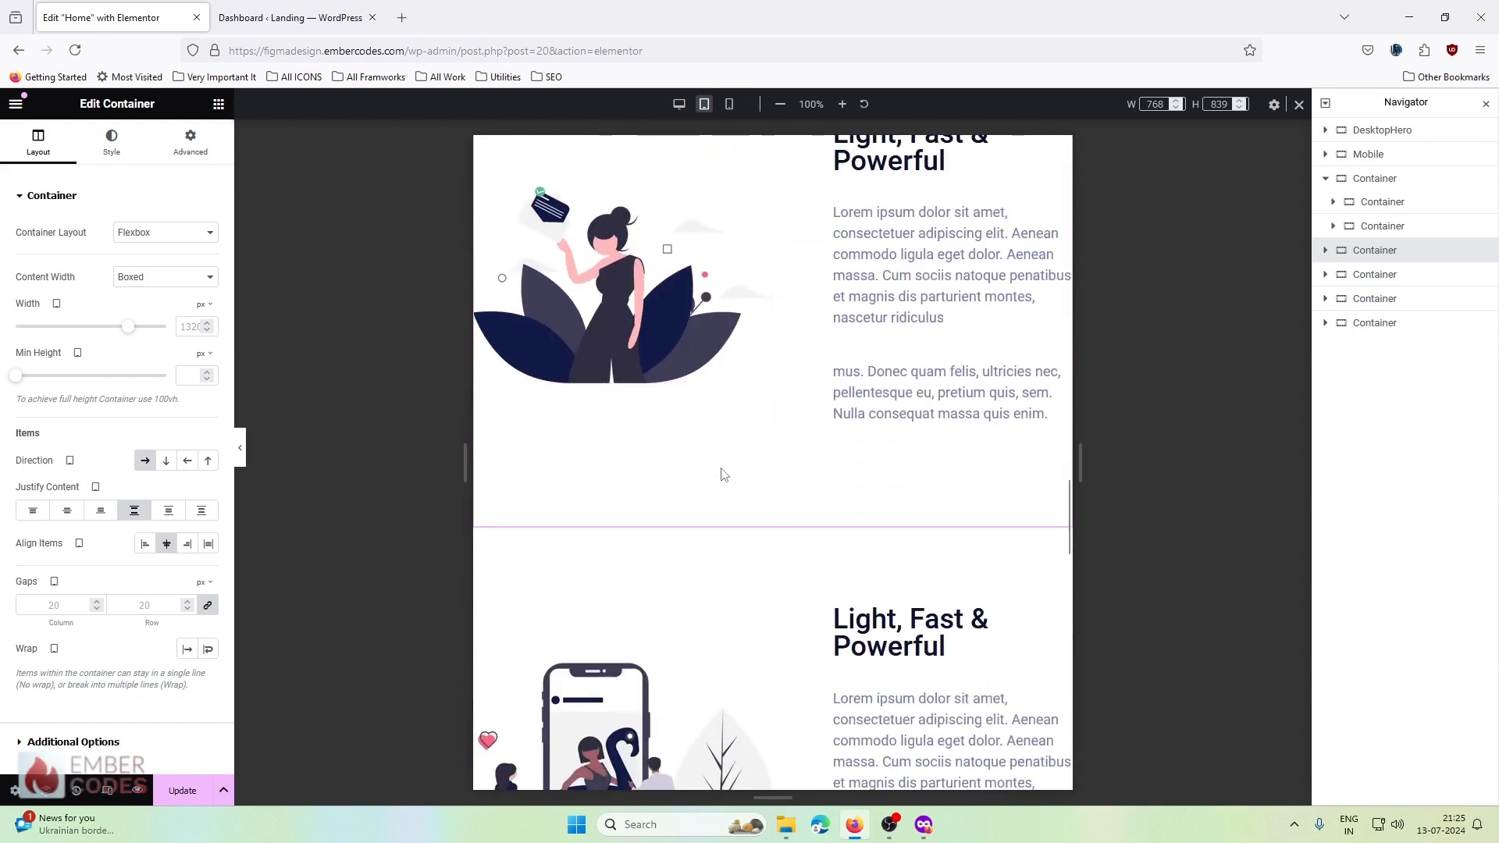
{"action": "scroll", "coordinate": [722, 474], "scroll_direction": "down", "scroll_amount": 7}
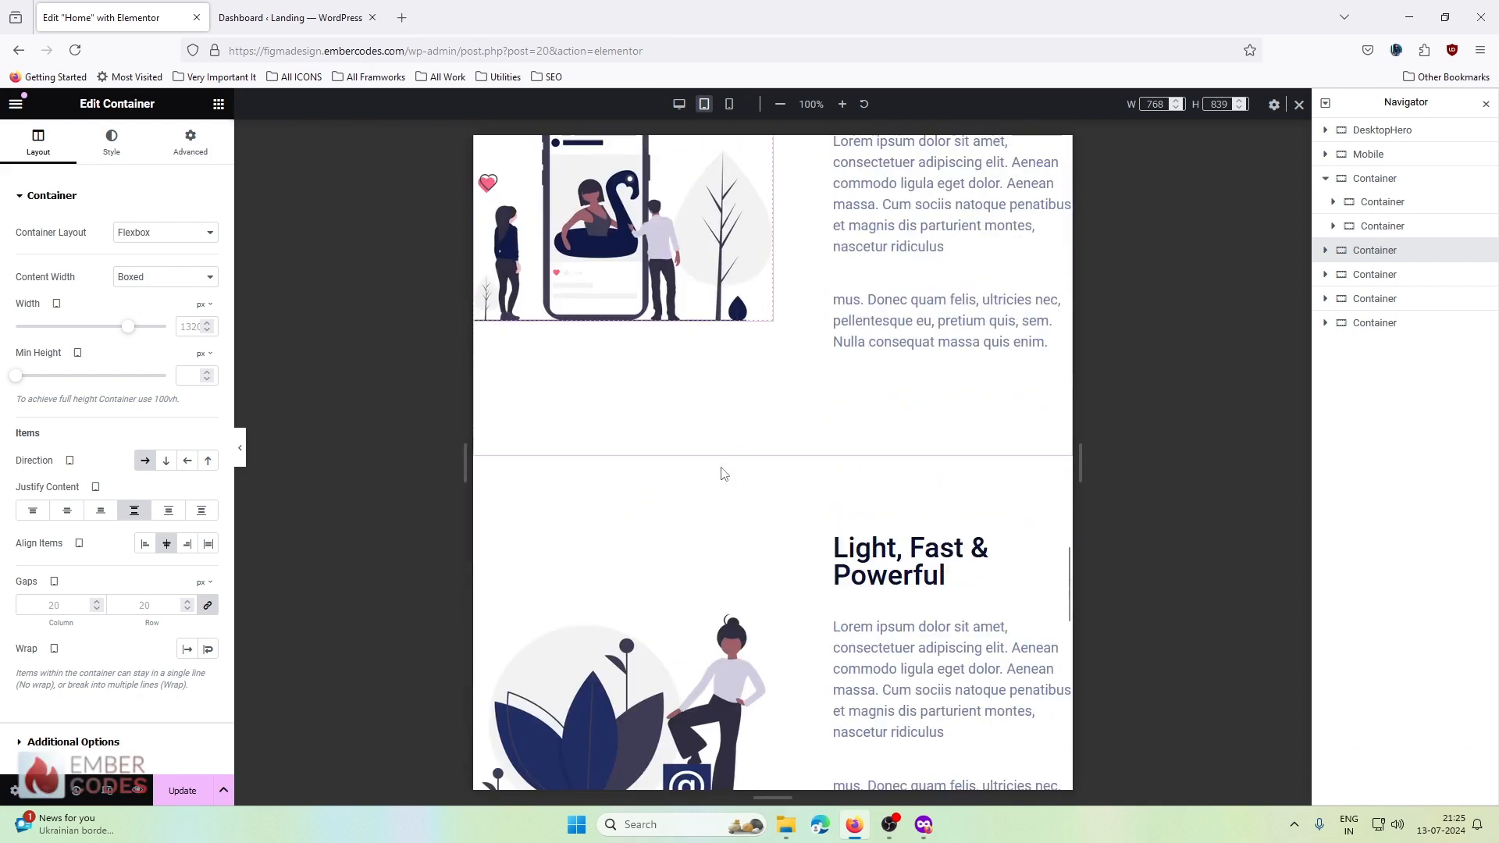
{"action": "scroll", "coordinate": [723, 473], "scroll_direction": "up", "scroll_amount": 3}
{"action": "scroll", "coordinate": [722, 474], "scroll_direction": "down", "scroll_amount": 6}
{"action": "scroll", "coordinate": [723, 474], "scroll_direction": "up", "scroll_amount": 4}
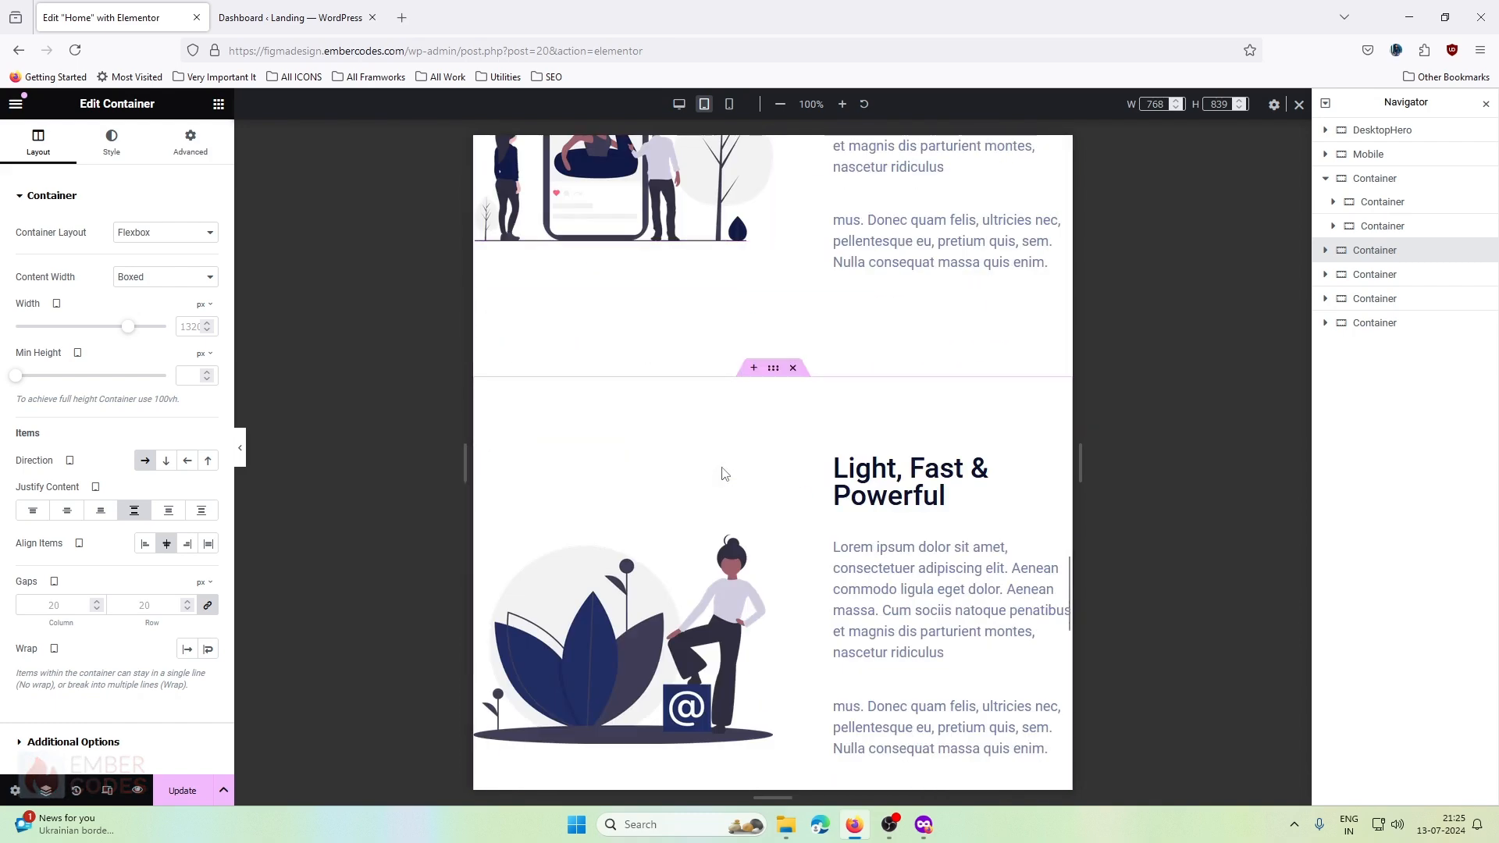
{"action": "scroll", "coordinate": [734, 484], "scroll_direction": "down", "scroll_amount": 5}
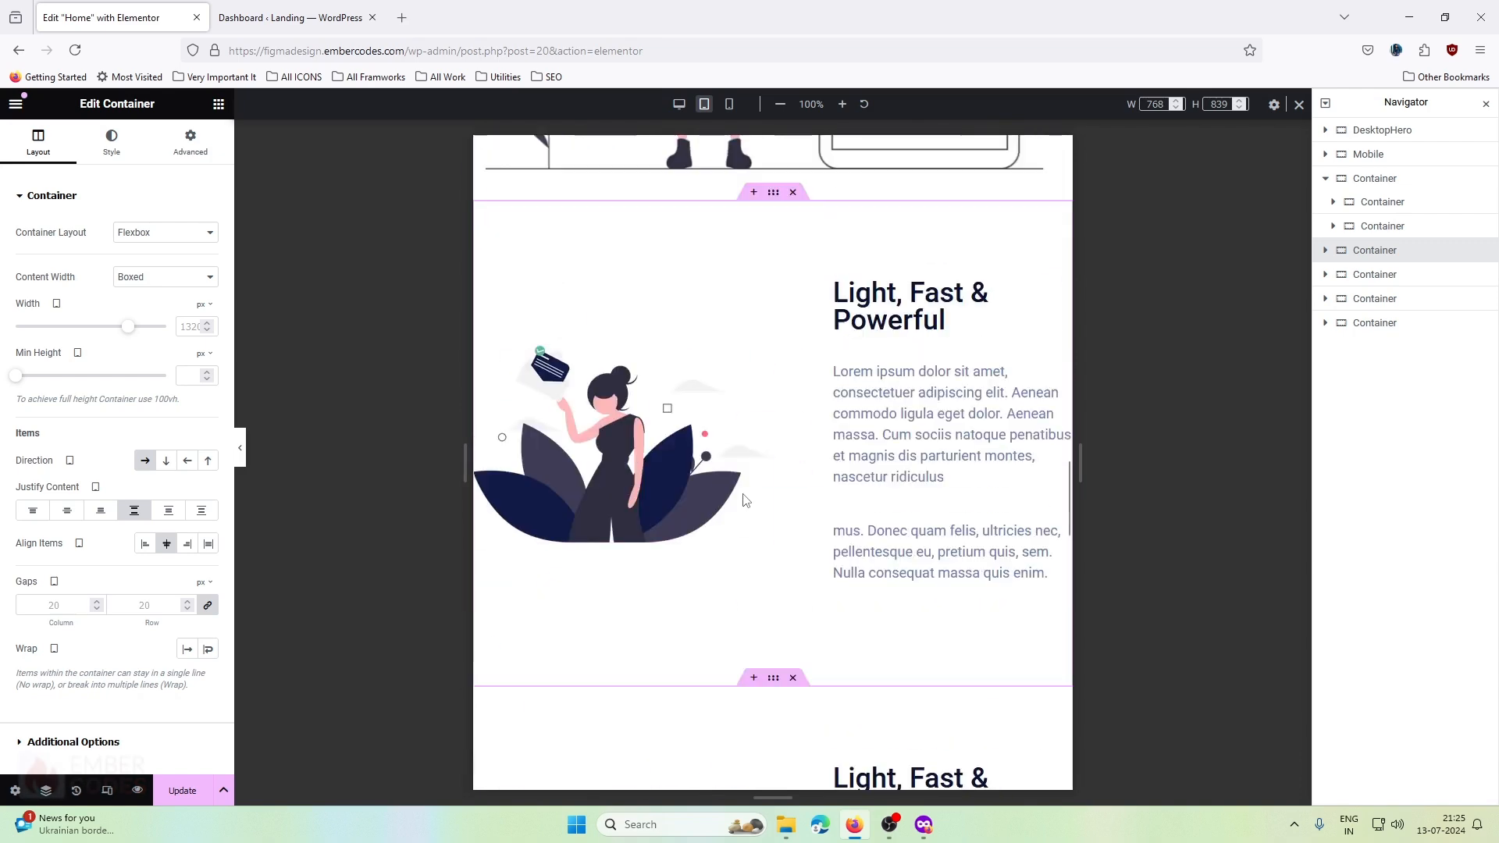
{"action": "scroll", "coordinate": [742, 496], "scroll_direction": "up", "scroll_amount": 3}
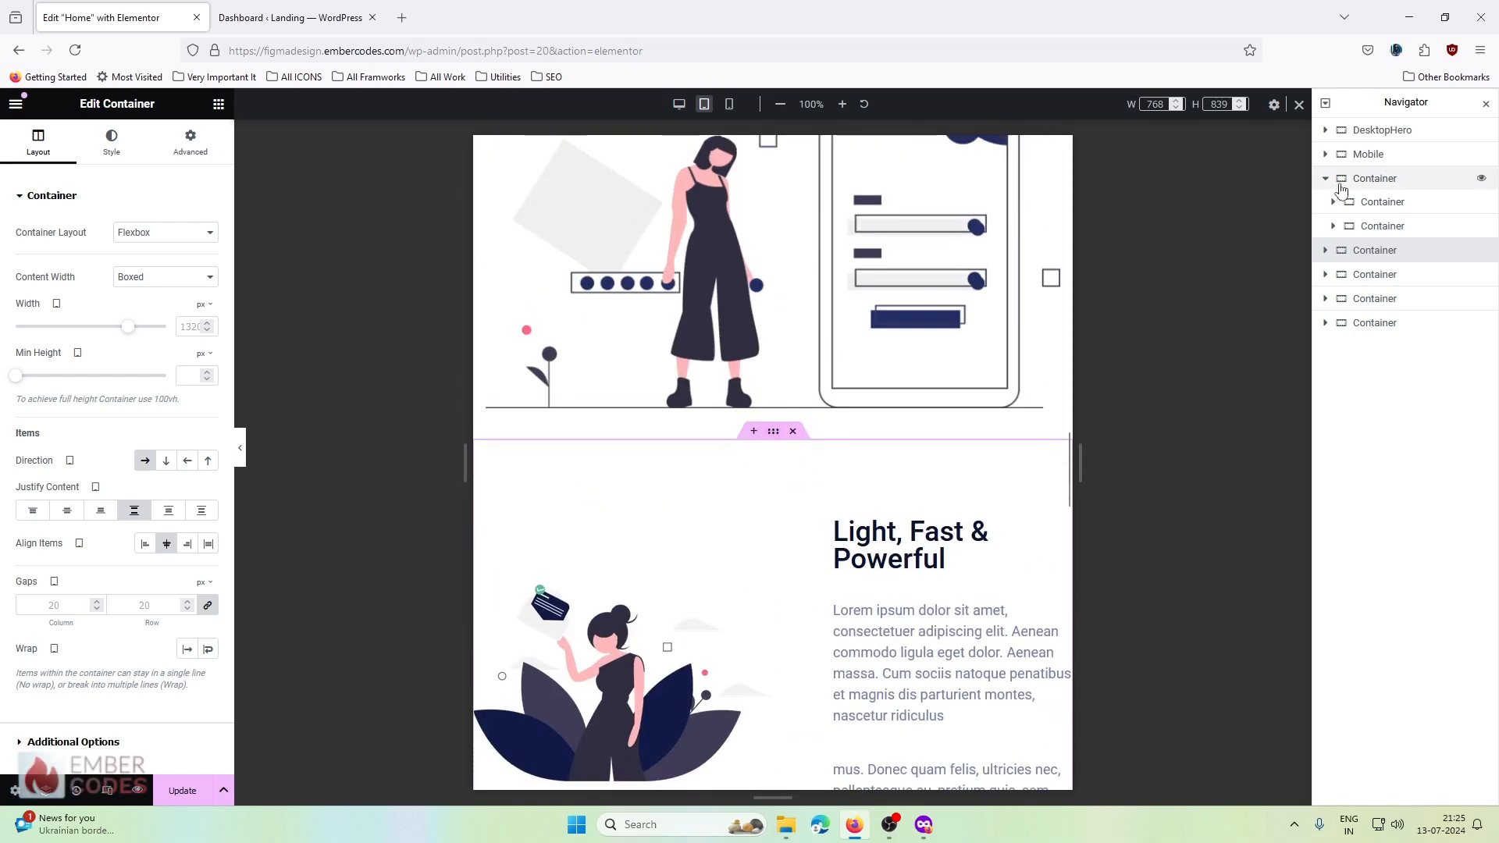
- Inspect the first Light, Fast & Powerful section's illustration container in the structure tree, and collapse the expanded section containers
{"action": "left_click", "coordinate": [1324, 250]}
{"action": "left_click", "coordinate": [1376, 275]}
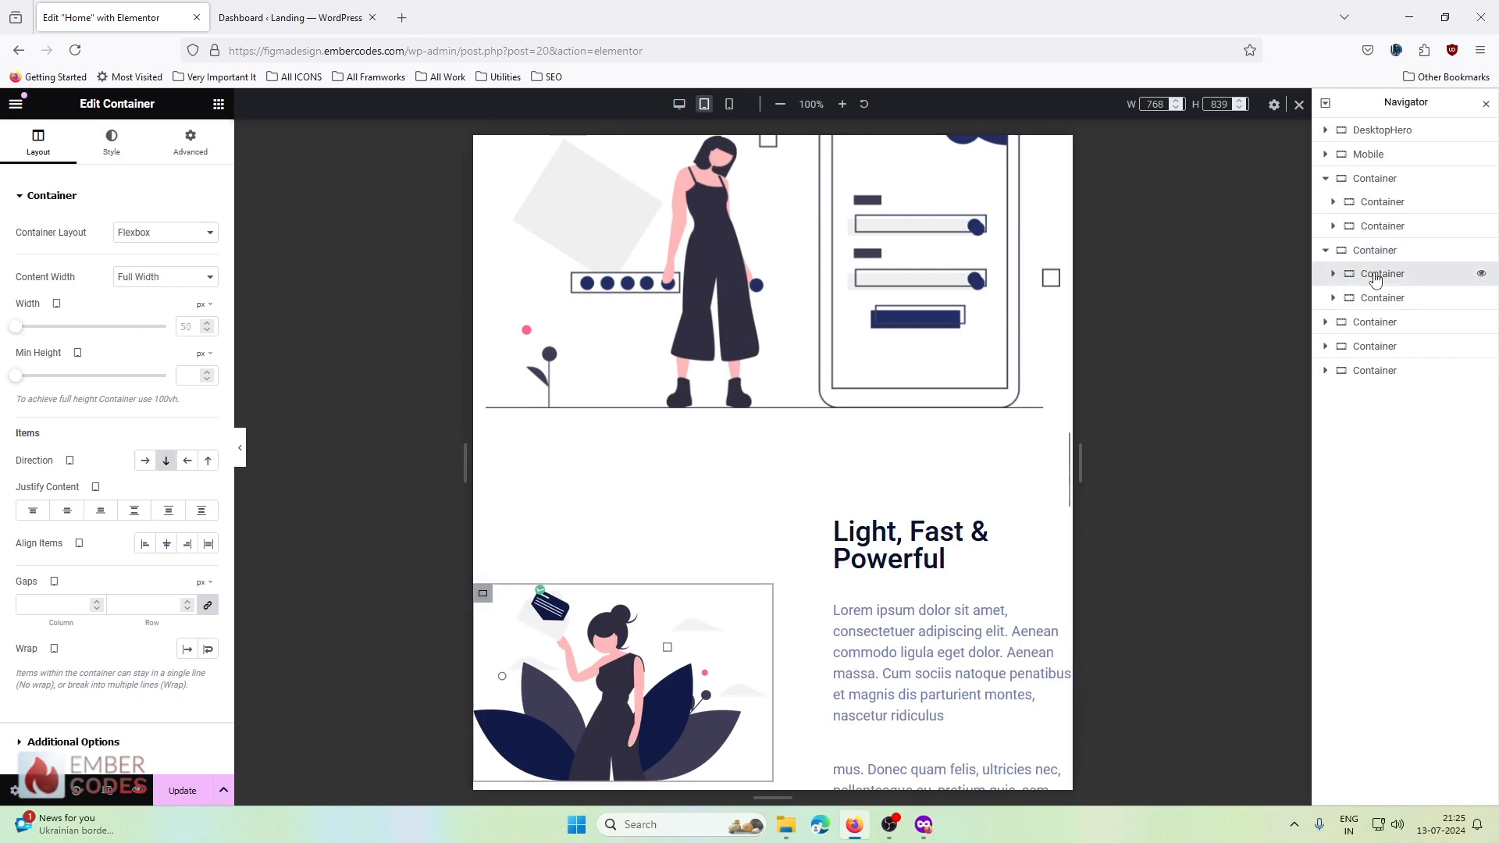
{"action": "left_click", "coordinate": [1325, 250]}
{"action": "left_click", "coordinate": [1347, 253]}
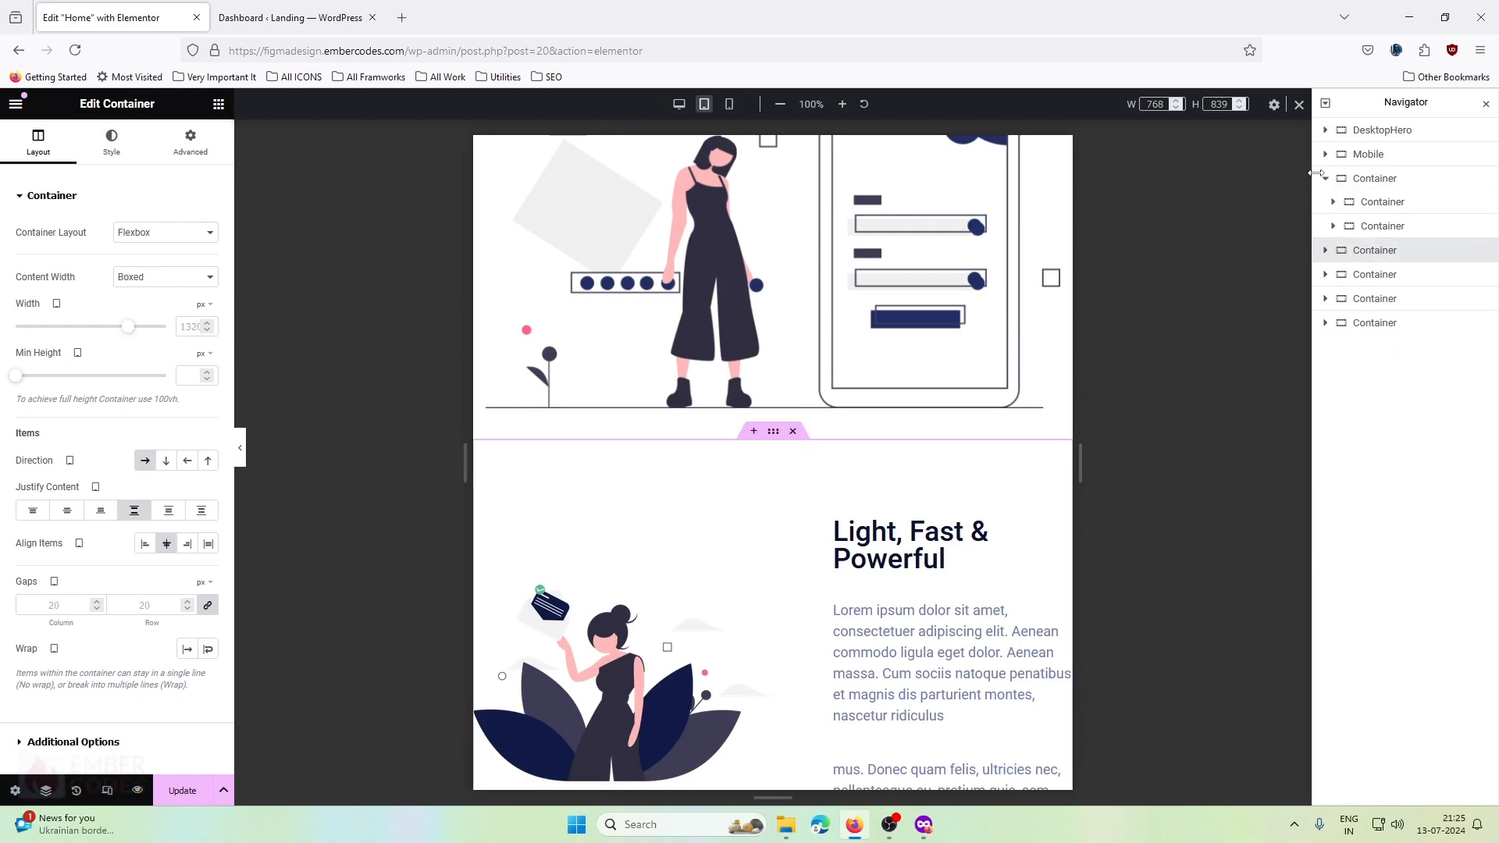
{"action": "left_click", "coordinate": [1326, 179]}
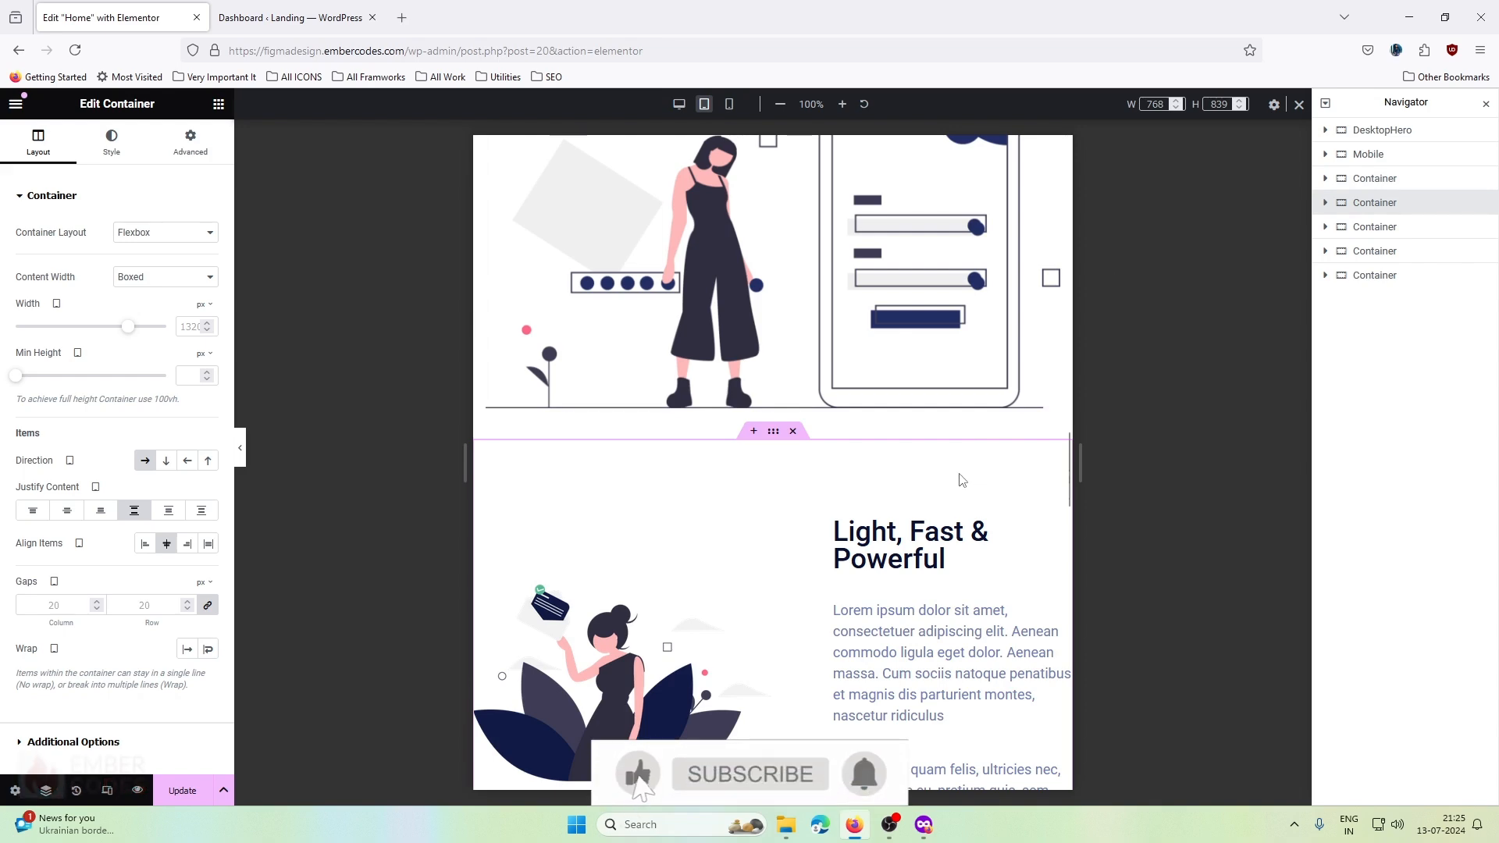
- Compare the page's hero and following sections in the desktop, tablet and mobile previews
{"action": "scroll", "coordinate": [789, 446], "scroll_direction": "down", "scroll_amount": 5}
{"action": "scroll", "coordinate": [787, 442], "scroll_direction": "up", "scroll_amount": 6}
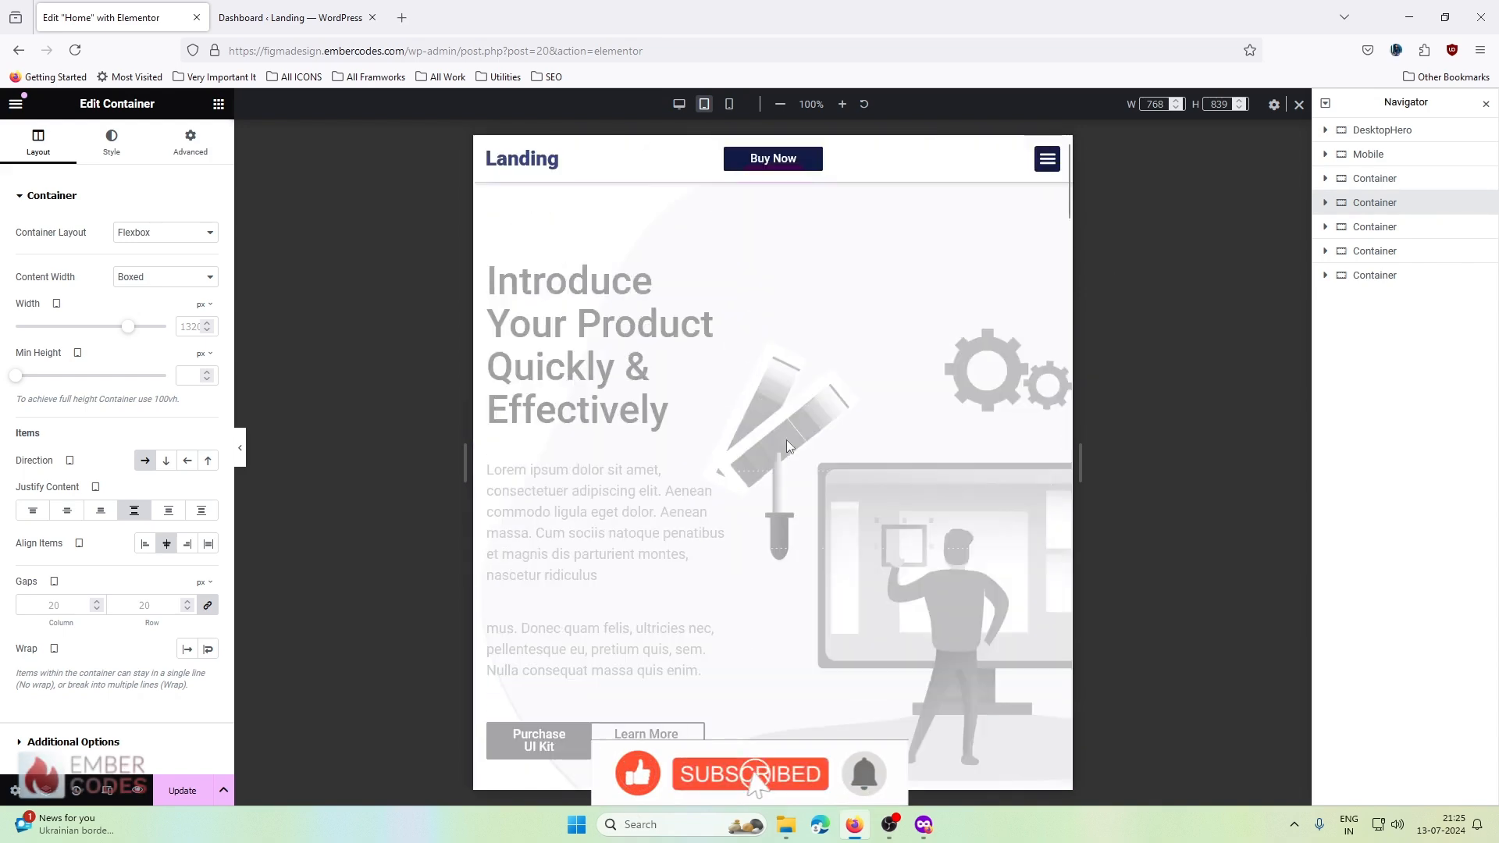
{"action": "left_click", "coordinate": [678, 104]}
{"action": "scroll", "coordinate": [722, 356], "scroll_direction": "down", "scroll_amount": 5}
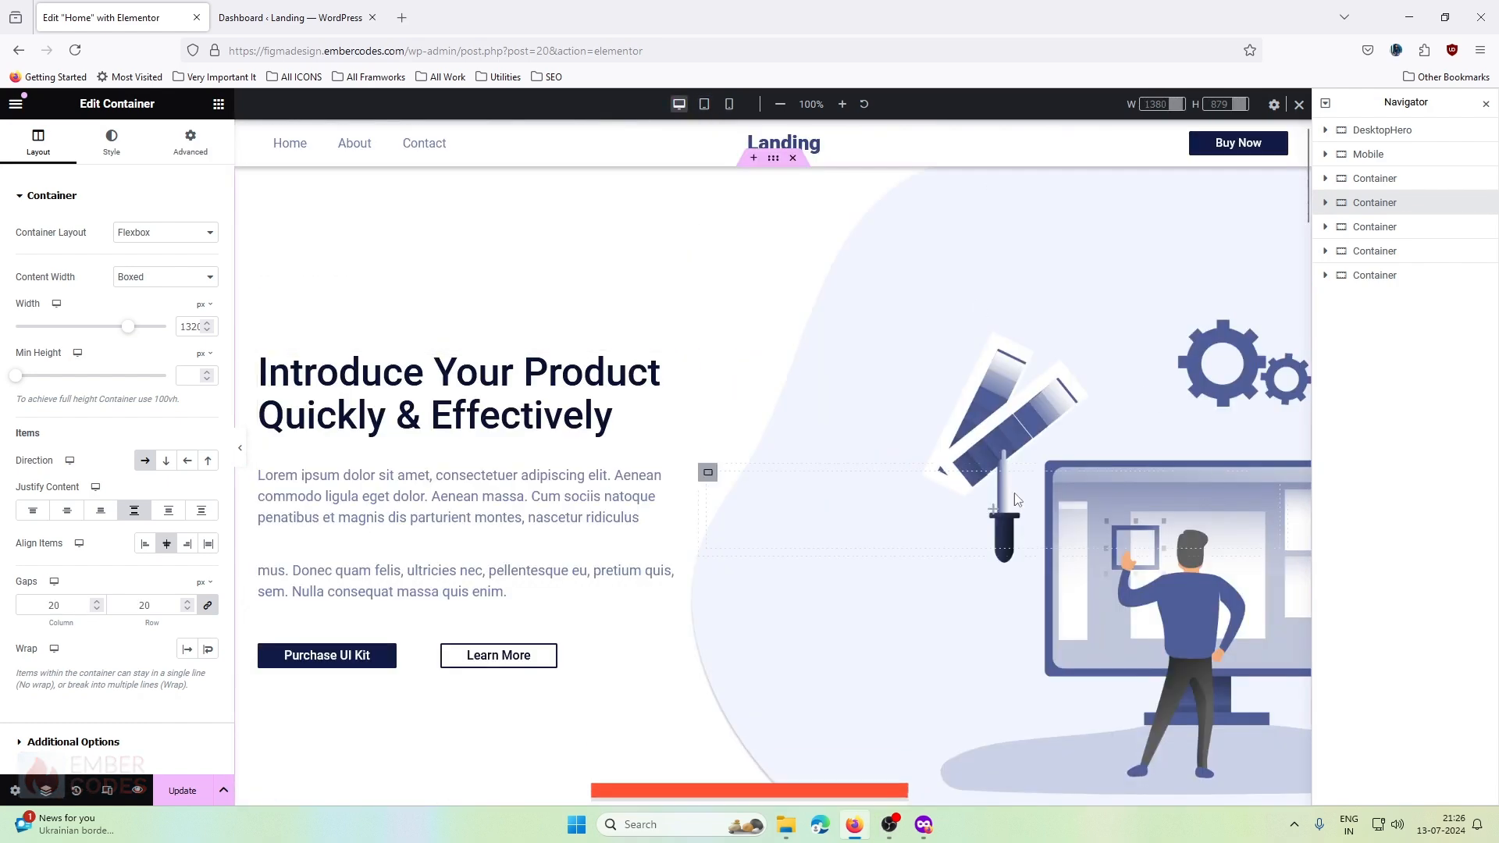
{"action": "left_click", "coordinate": [704, 105]}
{"action": "scroll", "coordinate": [726, 370], "scroll_direction": "down", "scroll_amount": 6}
{"action": "scroll", "coordinate": [726, 370], "scroll_direction": "down", "scroll_amount": 3}
{"action": "scroll", "coordinate": [726, 370], "scroll_direction": "up", "scroll_amount": 8}
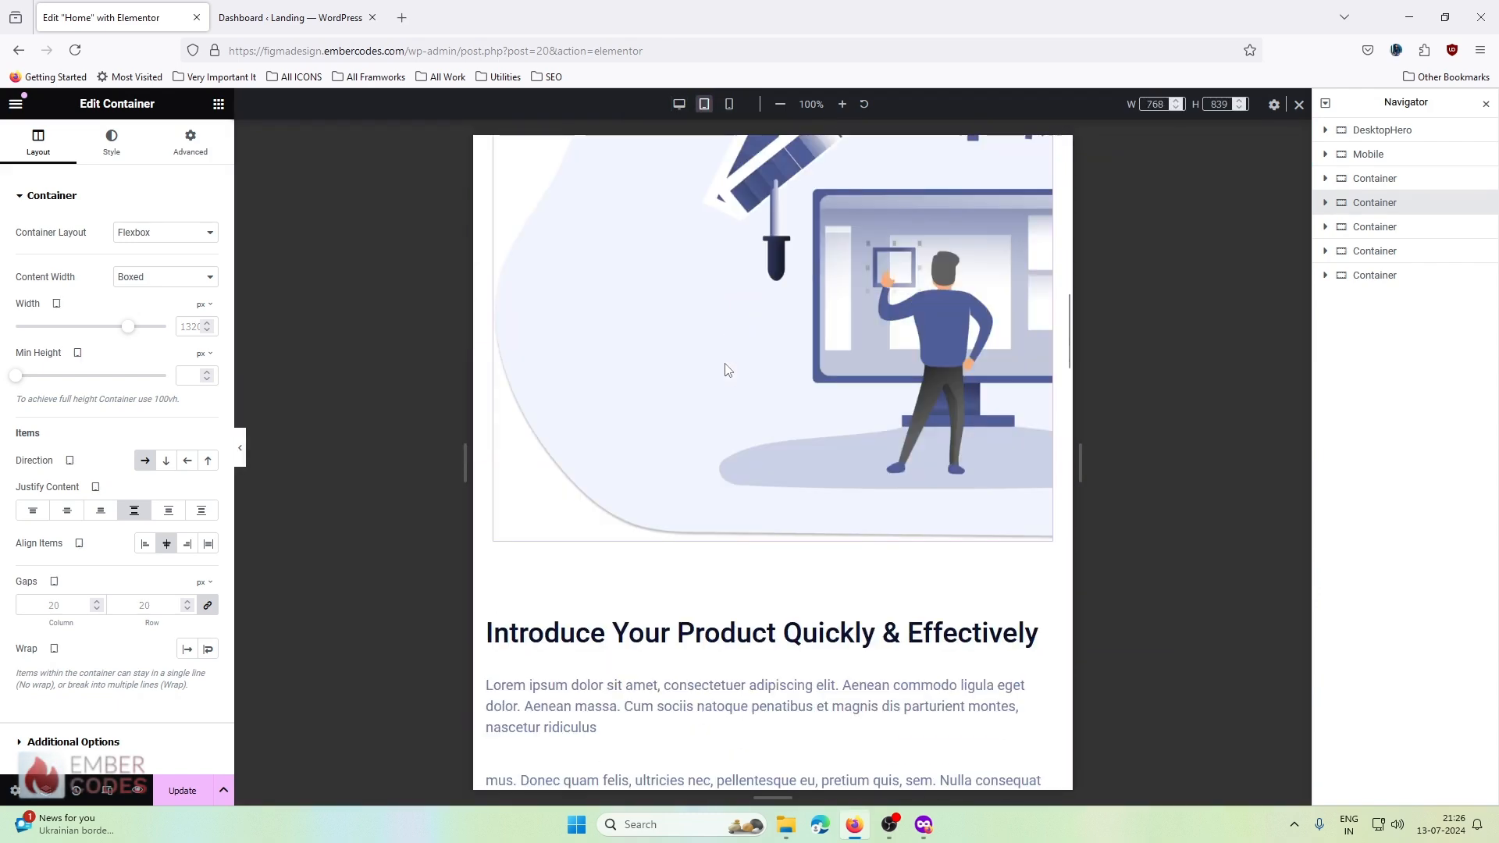
{"action": "scroll", "coordinate": [835, 449], "scroll_direction": "up", "scroll_amount": 8}
{"action": "left_click", "coordinate": [729, 104]}
{"action": "scroll", "coordinate": [748, 404], "scroll_direction": "down", "scroll_amount": 10}
{"action": "scroll", "coordinate": [748, 403], "scroll_direction": "up", "scroll_amount": 12}
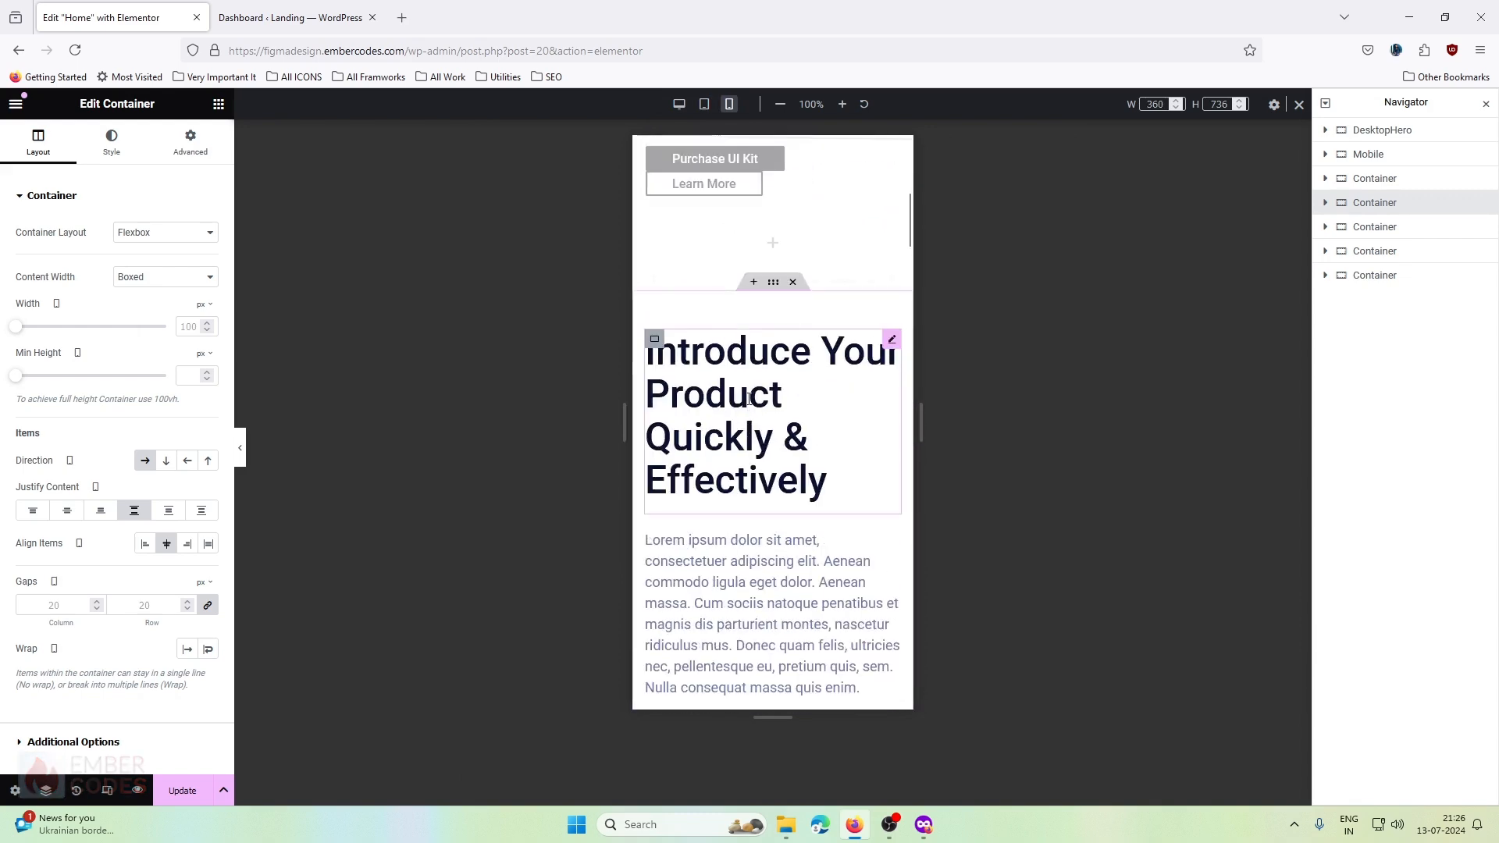
{"action": "scroll", "coordinate": [746, 400], "scroll_direction": "down", "scroll_amount": 3}
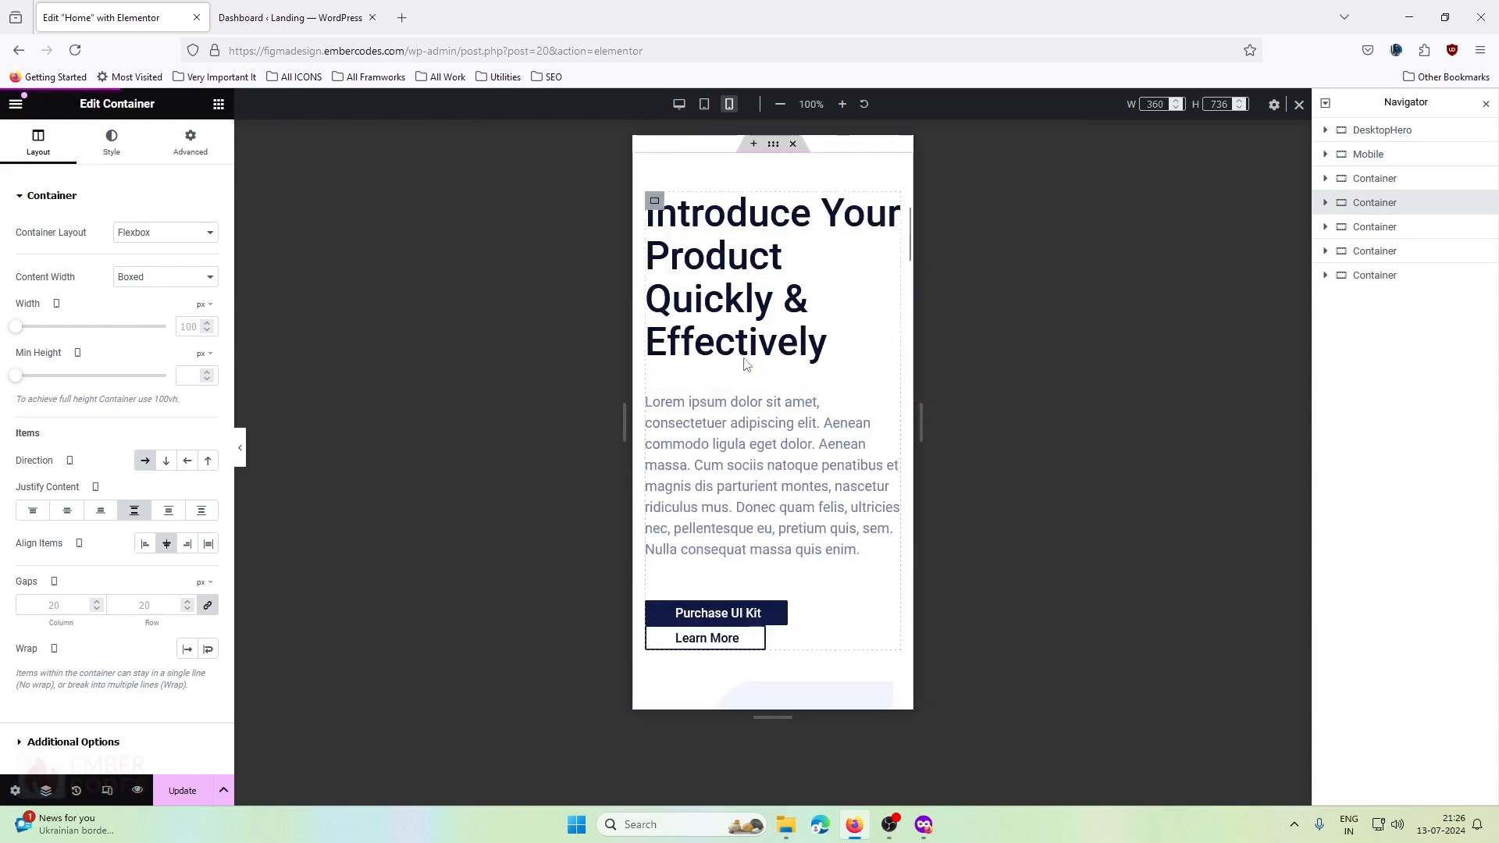
- Inspect the heading and paragraph of the mobile hero, and the heading, paragraph and both buttons of the desktop hero
{"action": "left_click", "coordinate": [681, 250]}
{"action": "left_click", "coordinate": [720, 427]}
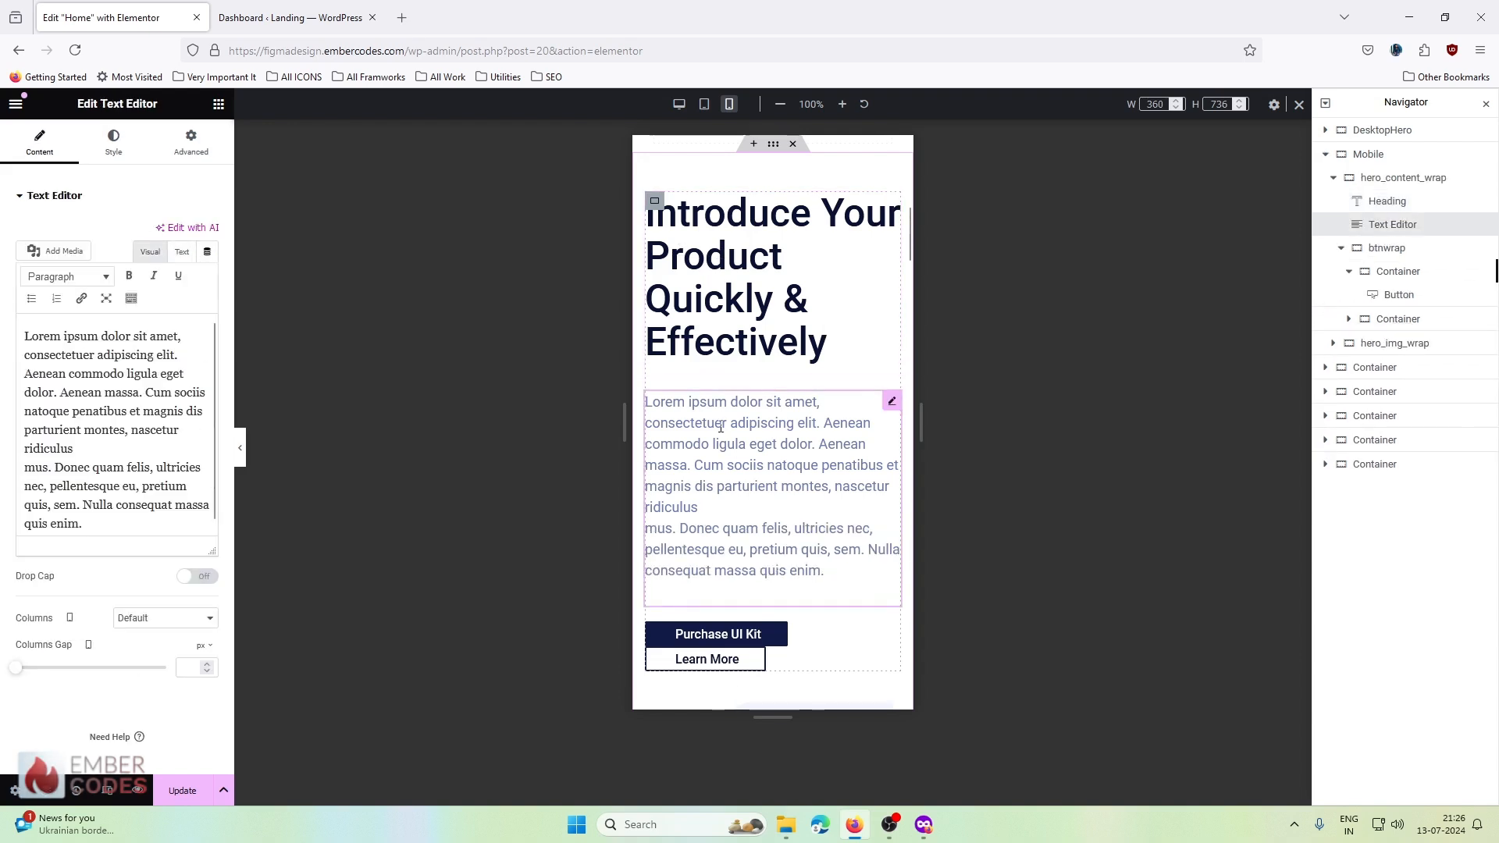
{"action": "scroll", "coordinate": [721, 427], "scroll_direction": "down", "scroll_amount": 1}
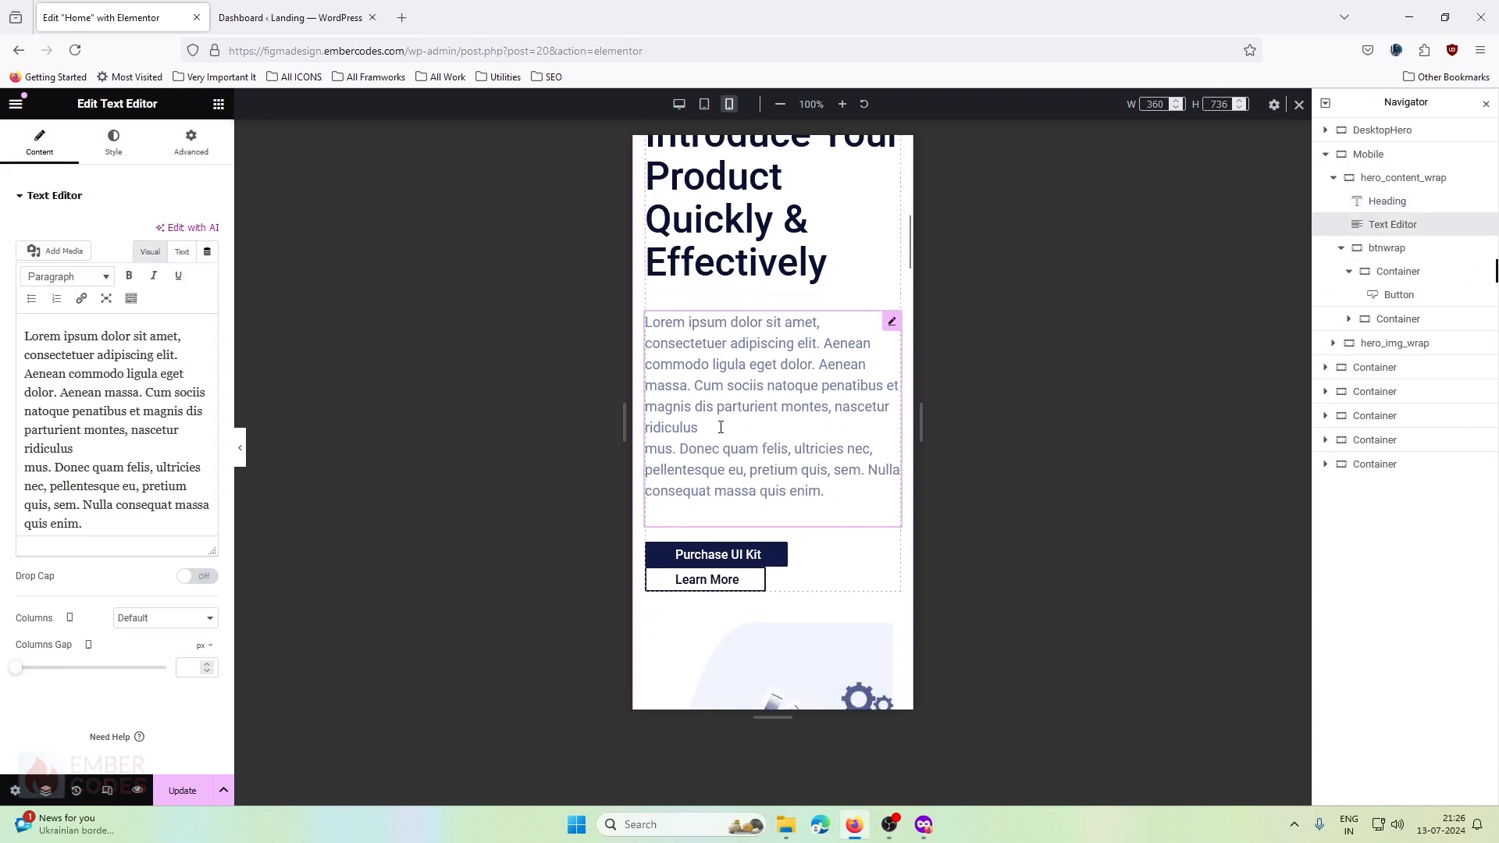
{"action": "left_click", "coordinate": [678, 103]}
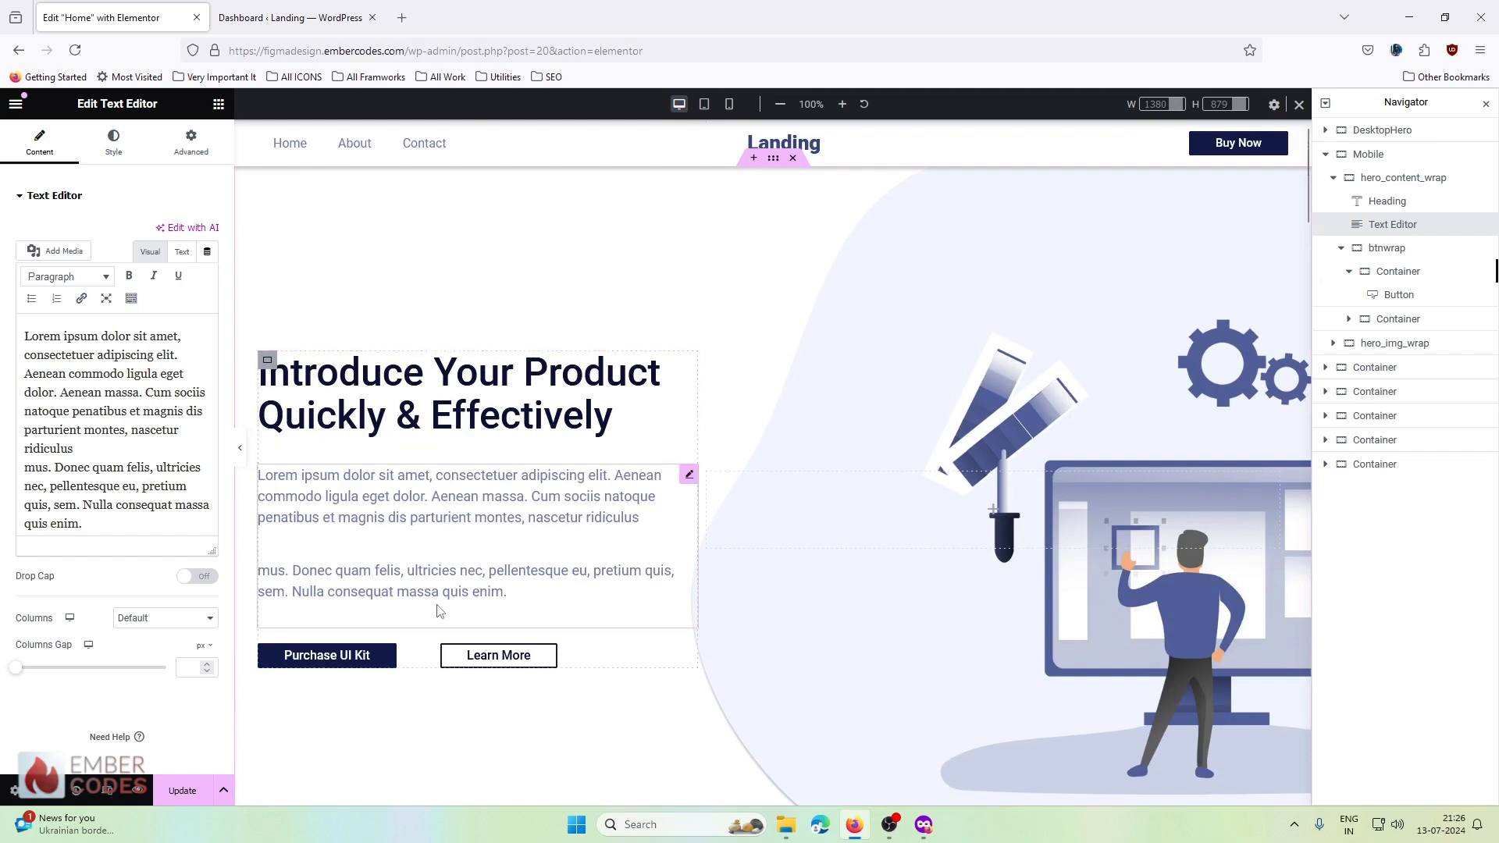
{"action": "left_click", "coordinate": [538, 397]}
{"action": "left_click", "coordinate": [453, 500]}
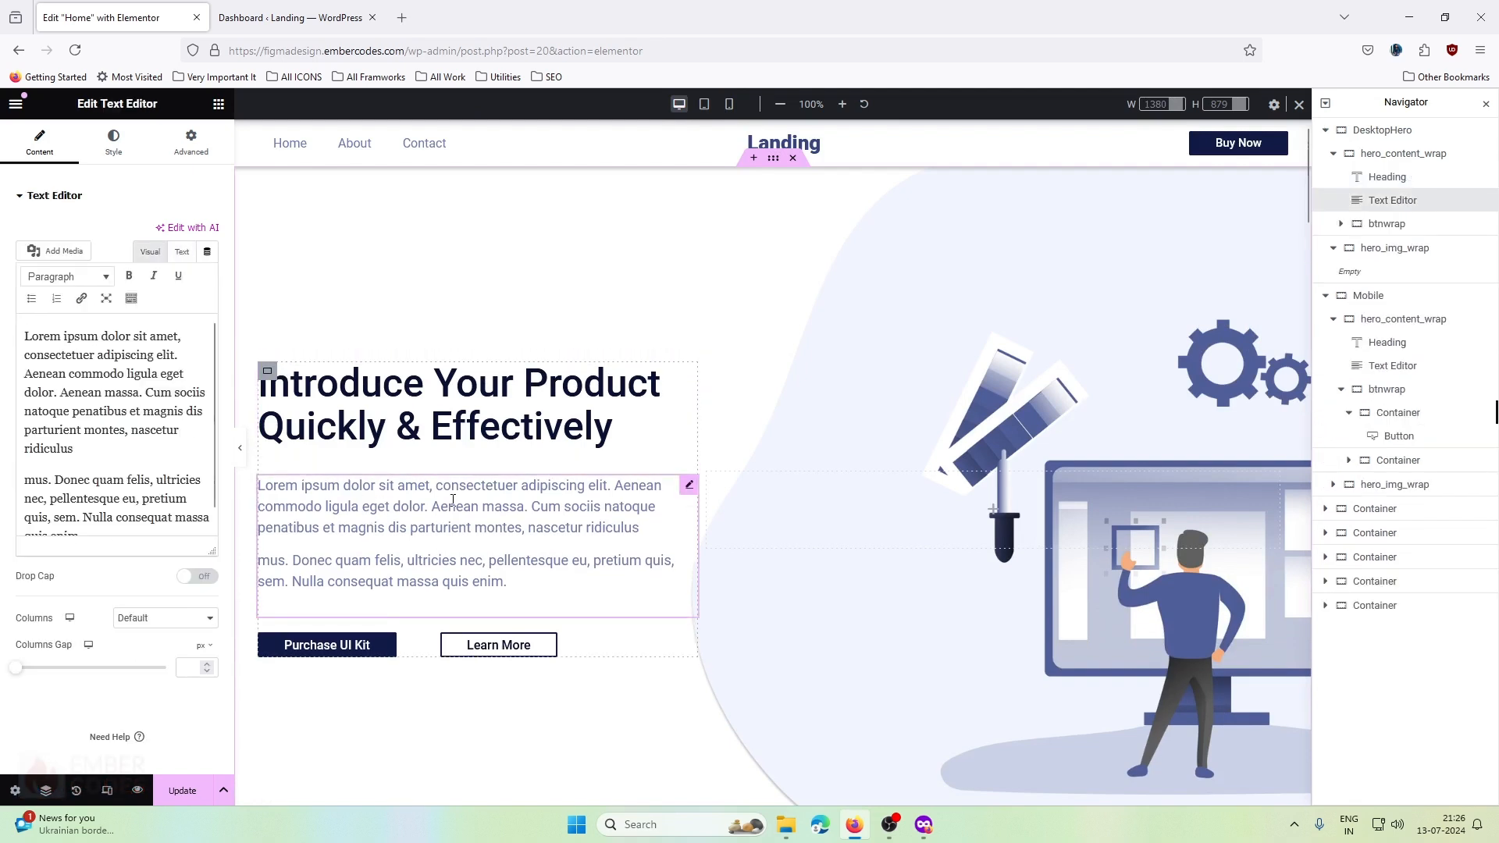
{"action": "left_click", "coordinate": [349, 646]}
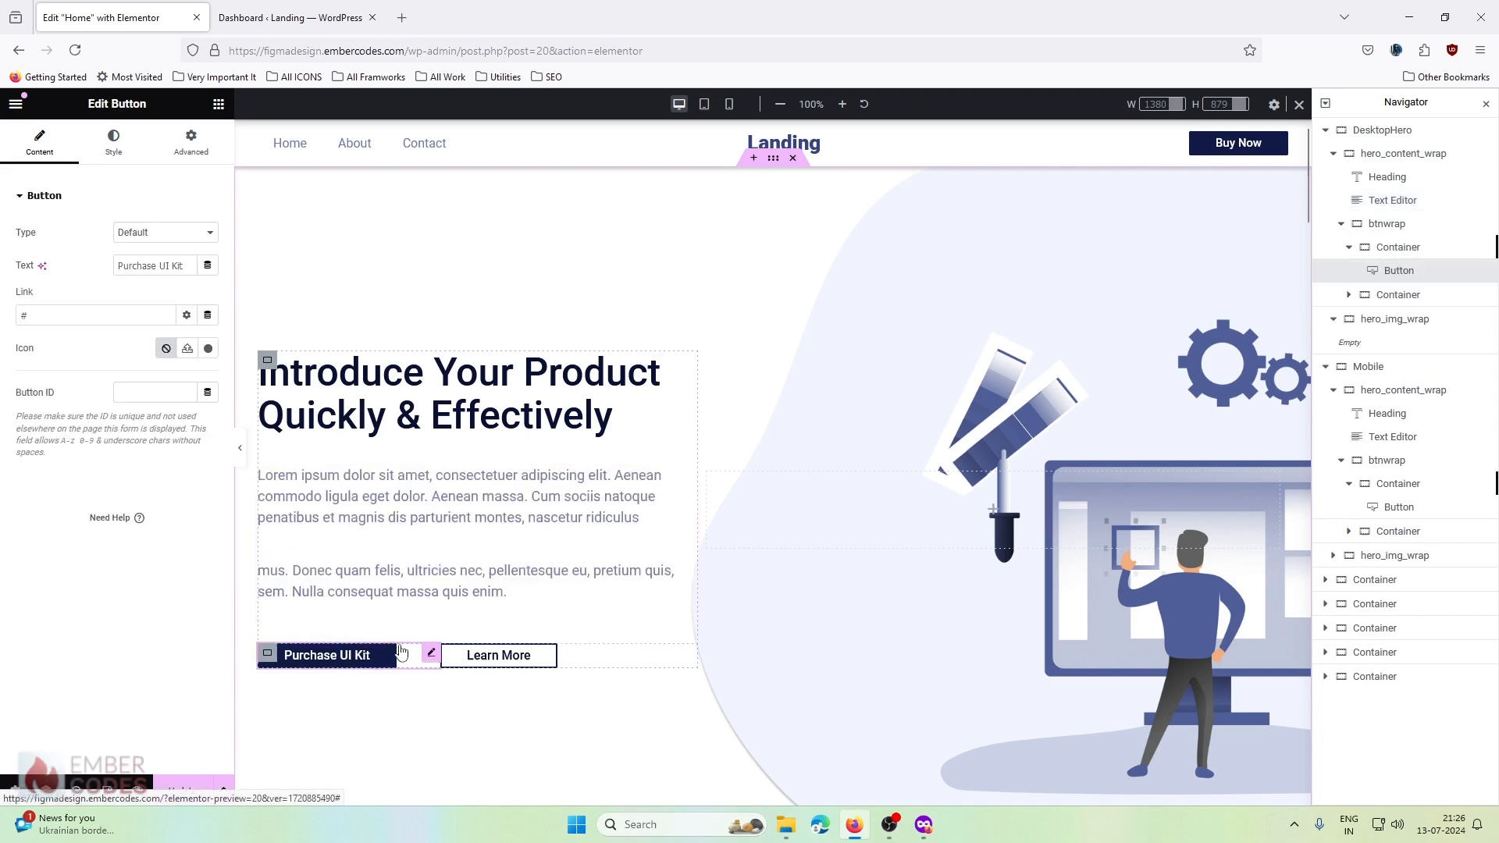
{"action": "left_click", "coordinate": [524, 659]}
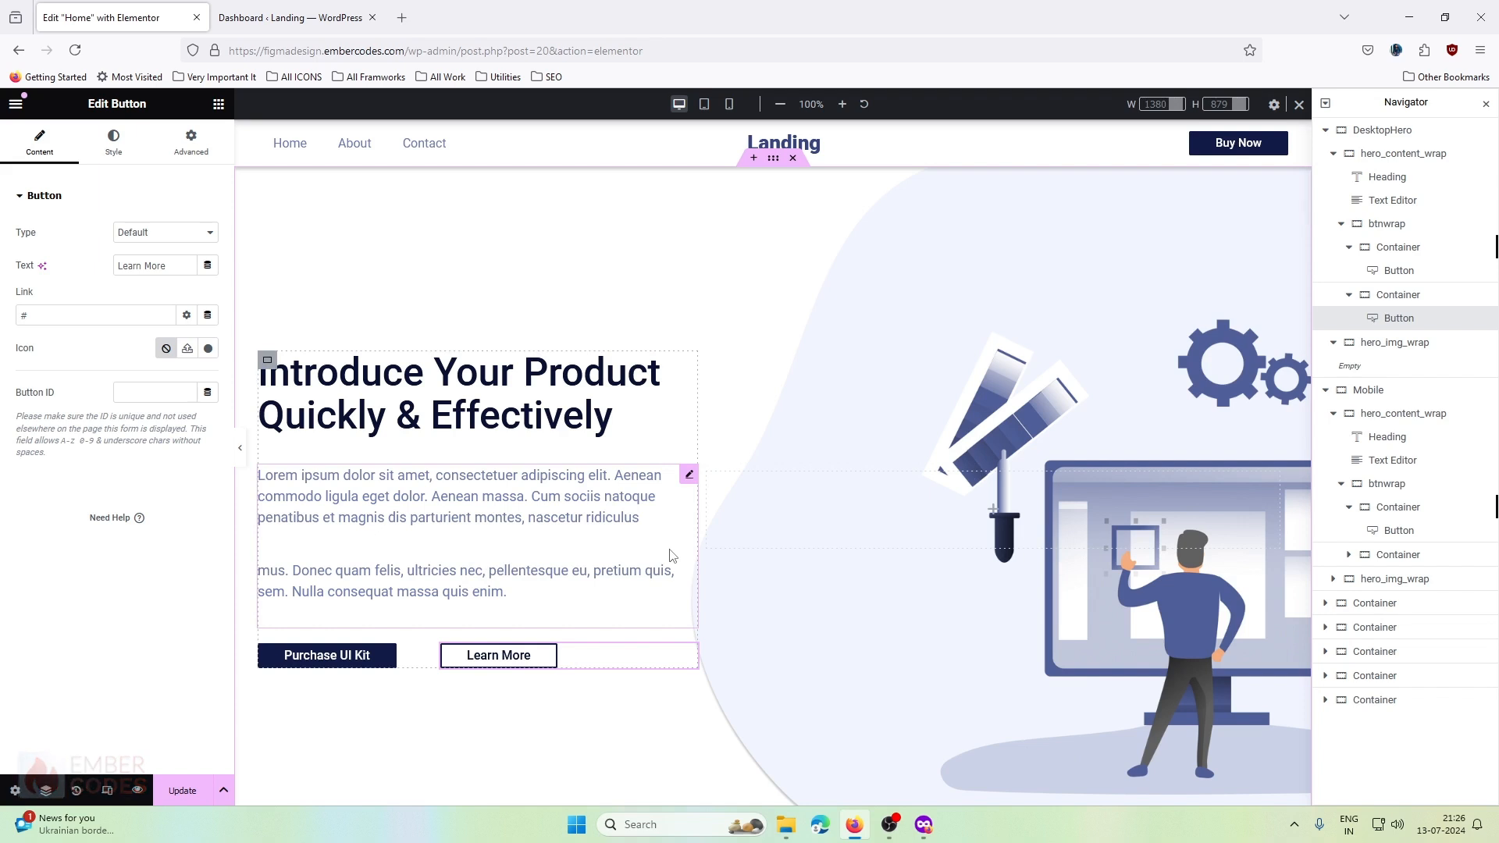
- Change the first Light, Fast & Powerful section's tablet direction to column so its illustration and text stack vertically
{"action": "scroll", "coordinate": [753, 537], "scroll_direction": "down", "scroll_amount": 10}
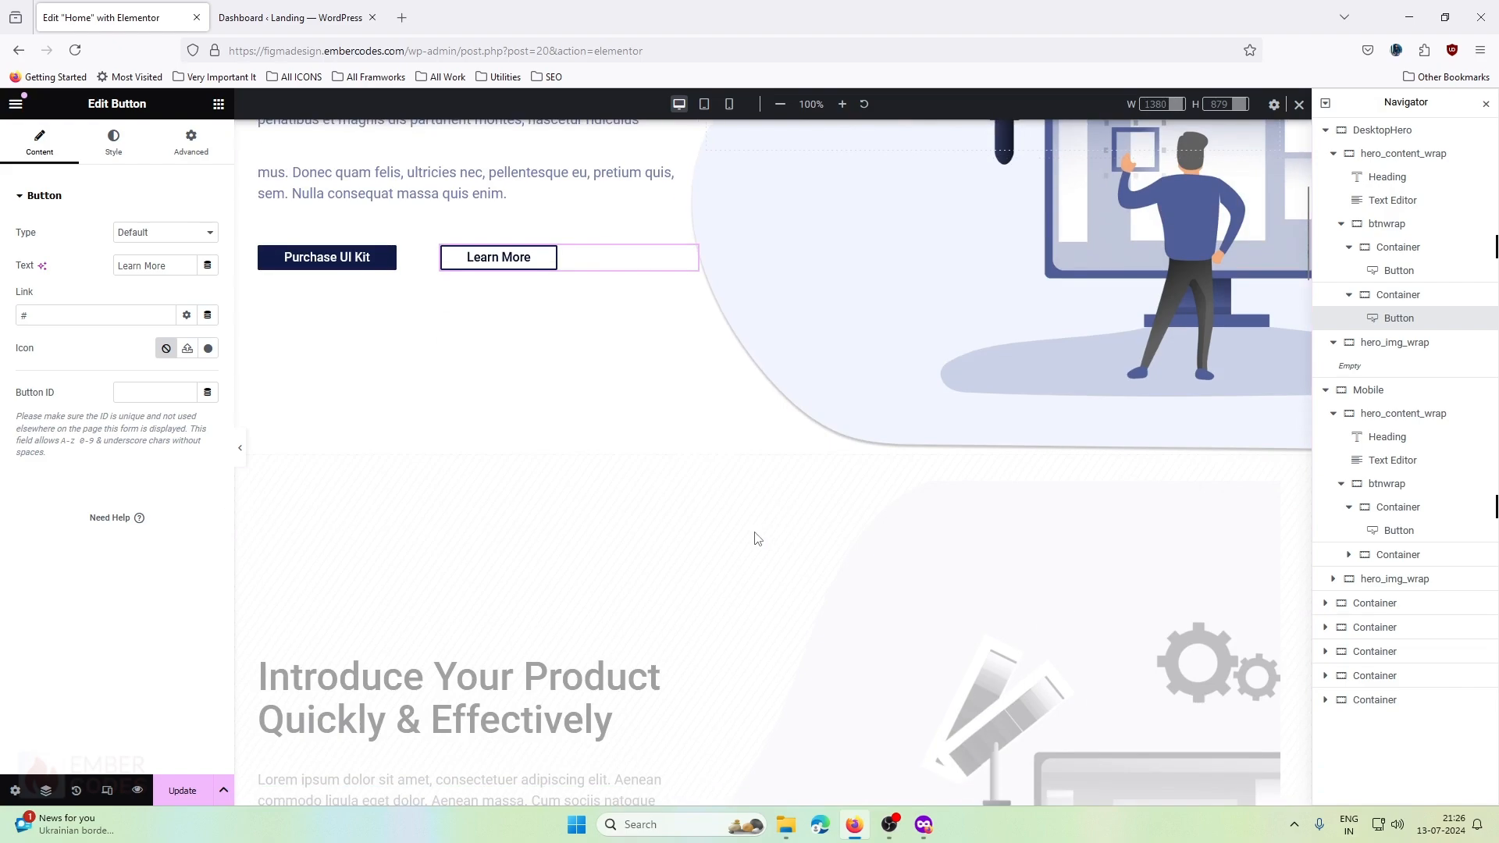
{"action": "scroll", "coordinate": [755, 537], "scroll_direction": "up", "scroll_amount": 1}
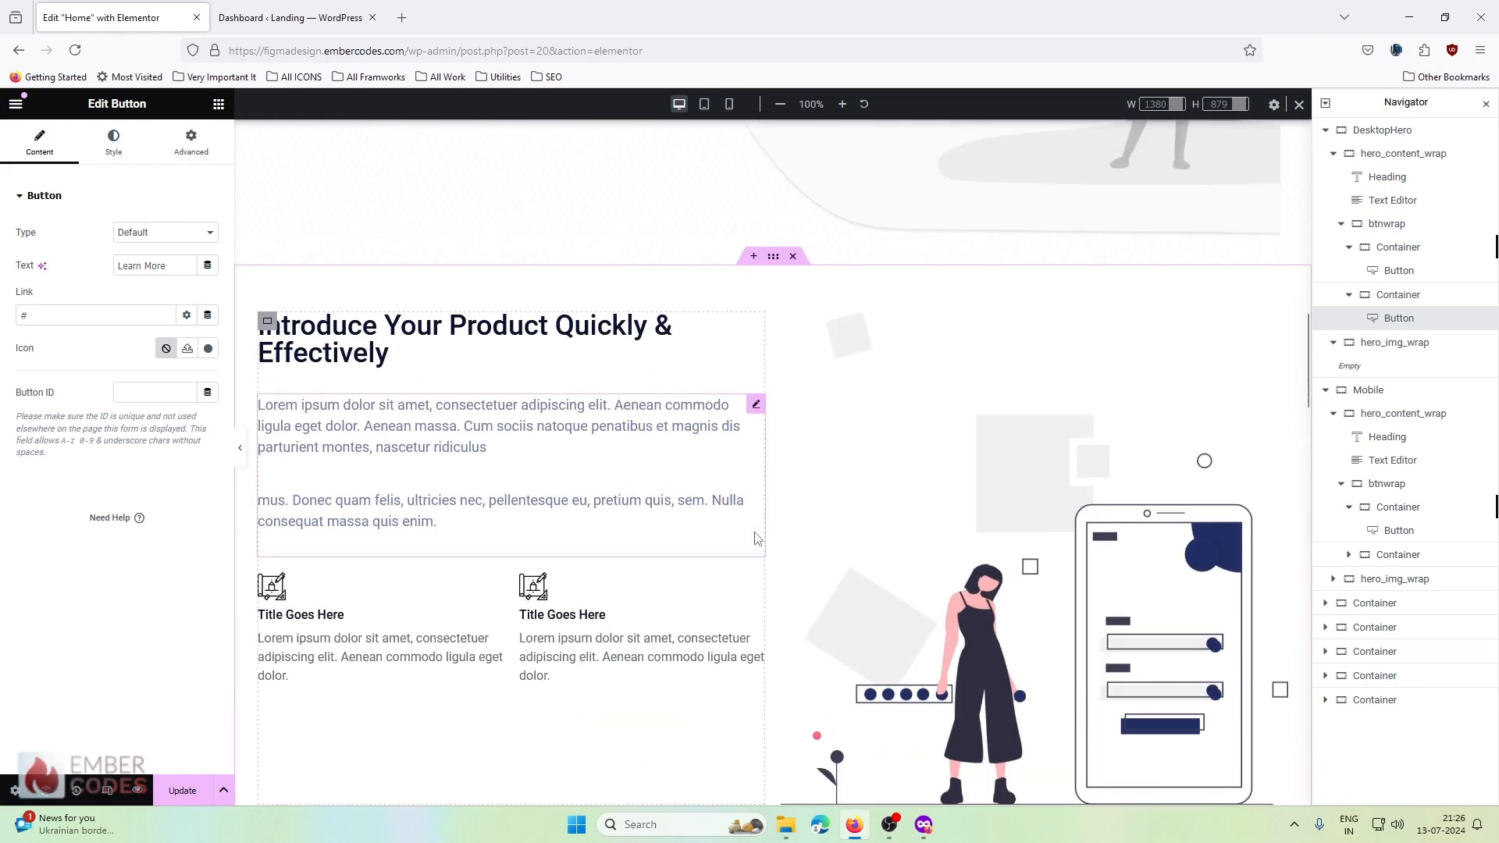
{"action": "left_click", "coordinate": [704, 104]}
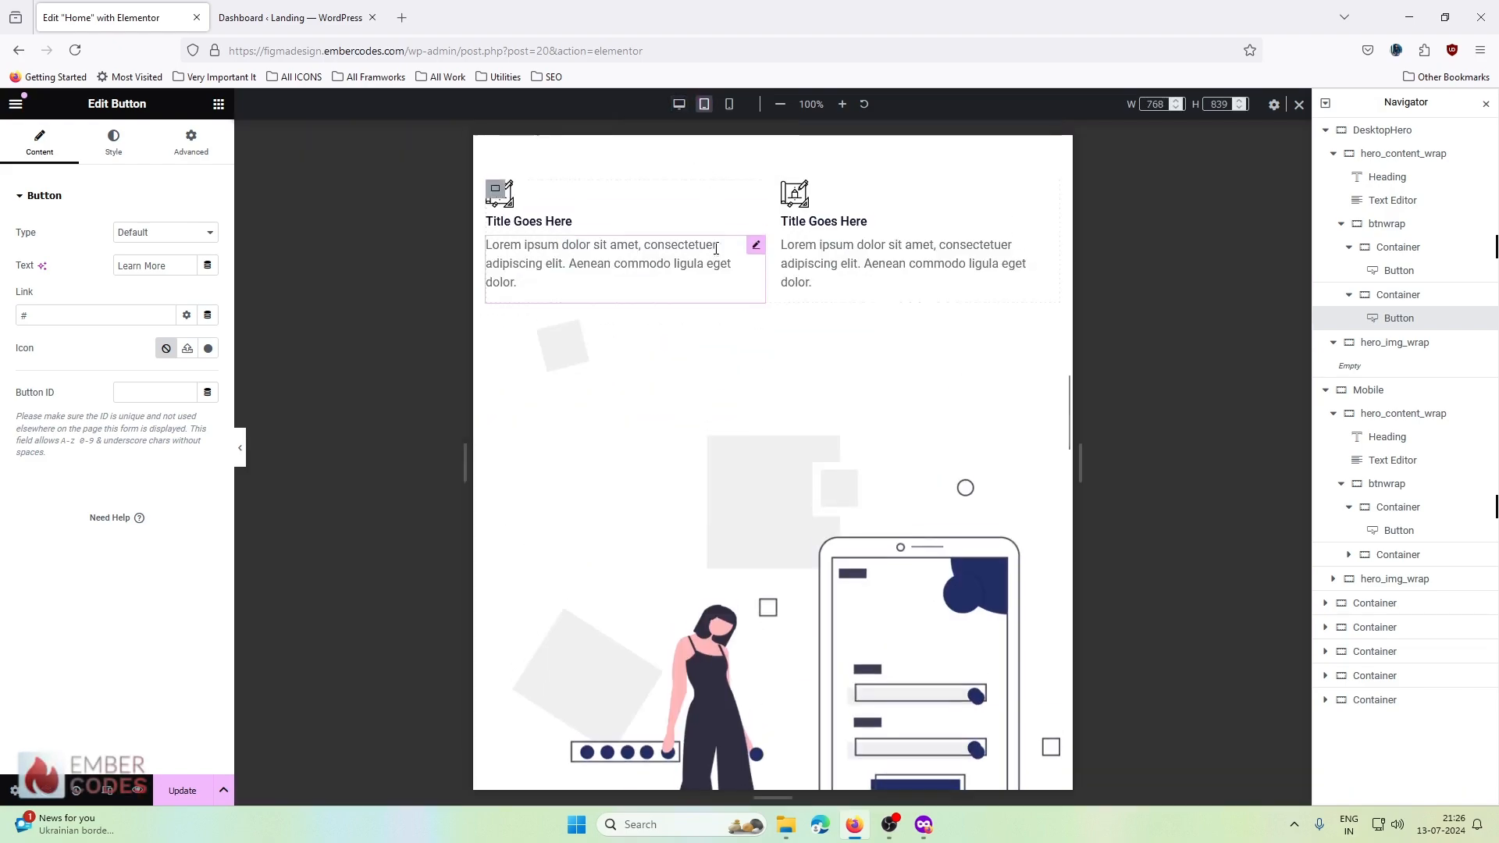
{"action": "scroll", "coordinate": [715, 301], "scroll_direction": "down", "scroll_amount": 15}
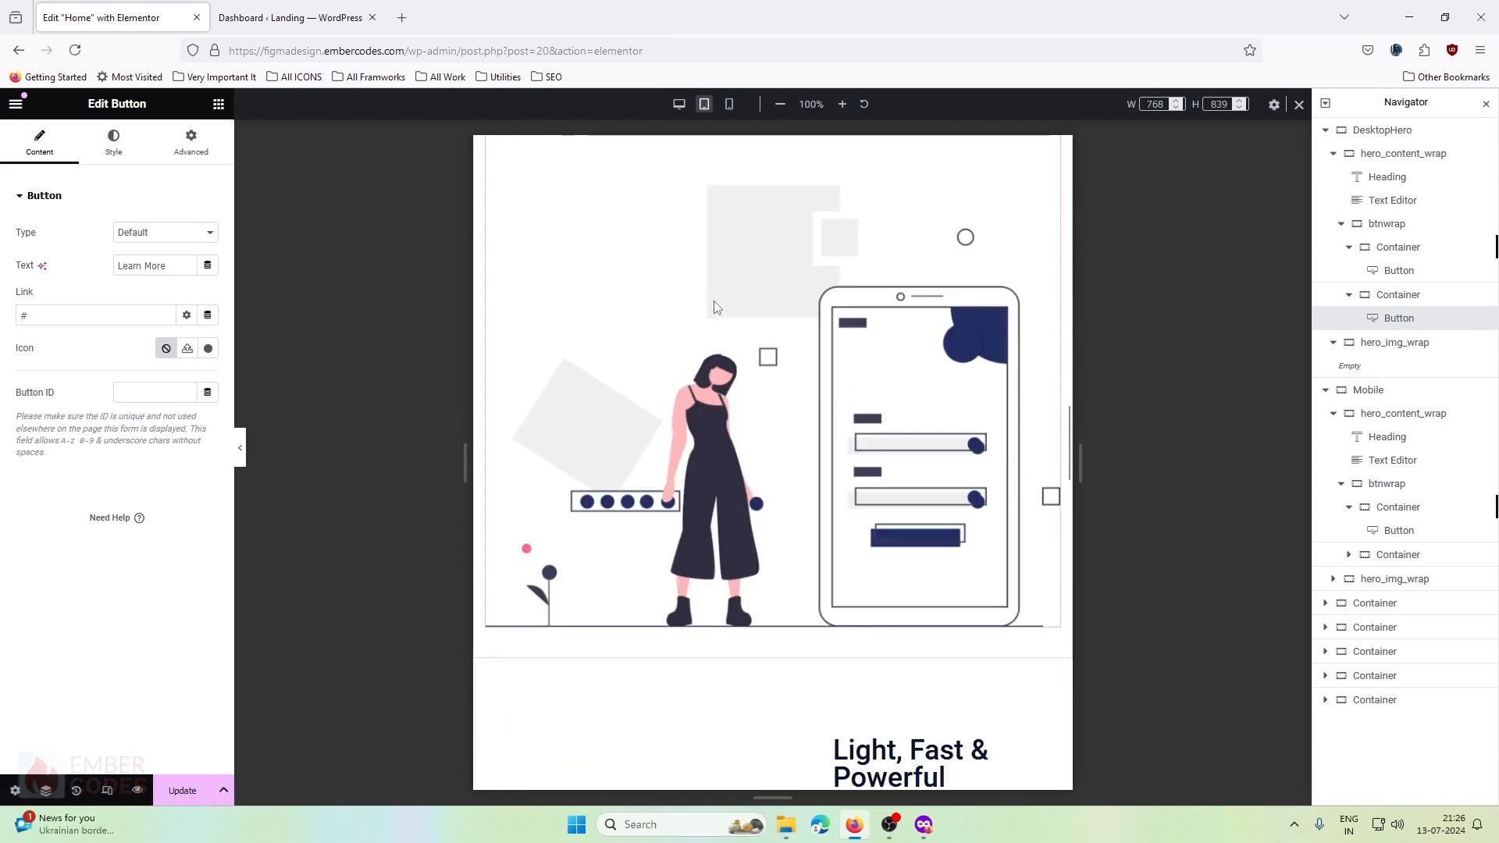
{"action": "scroll", "coordinate": [715, 307], "scroll_direction": "down", "scroll_amount": 3}
{"action": "scroll", "coordinate": [714, 305], "scroll_direction": "up", "scroll_amount": 1}
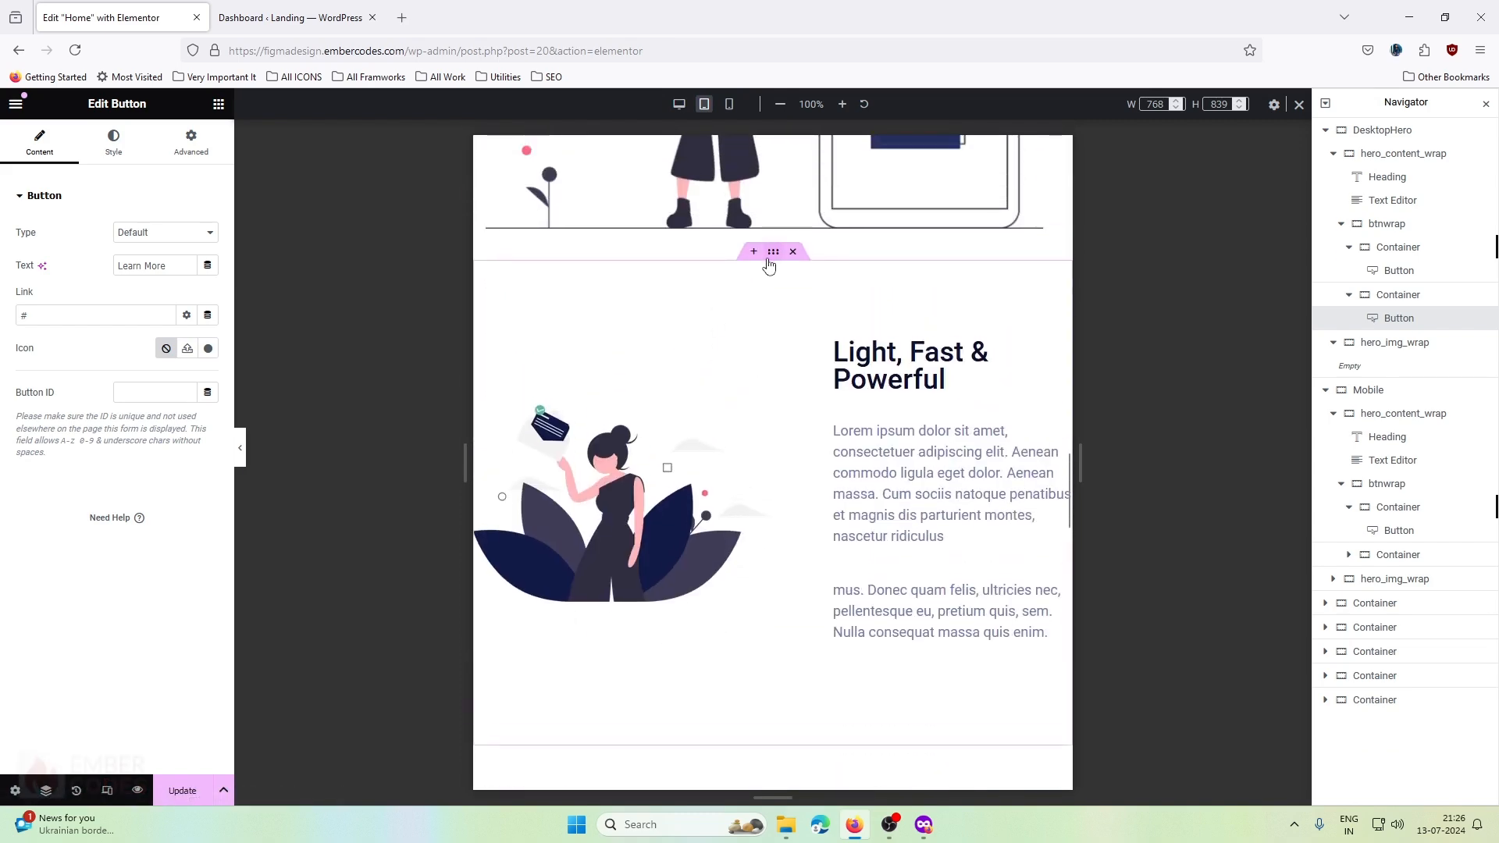
{"action": "left_click", "coordinate": [770, 262]}
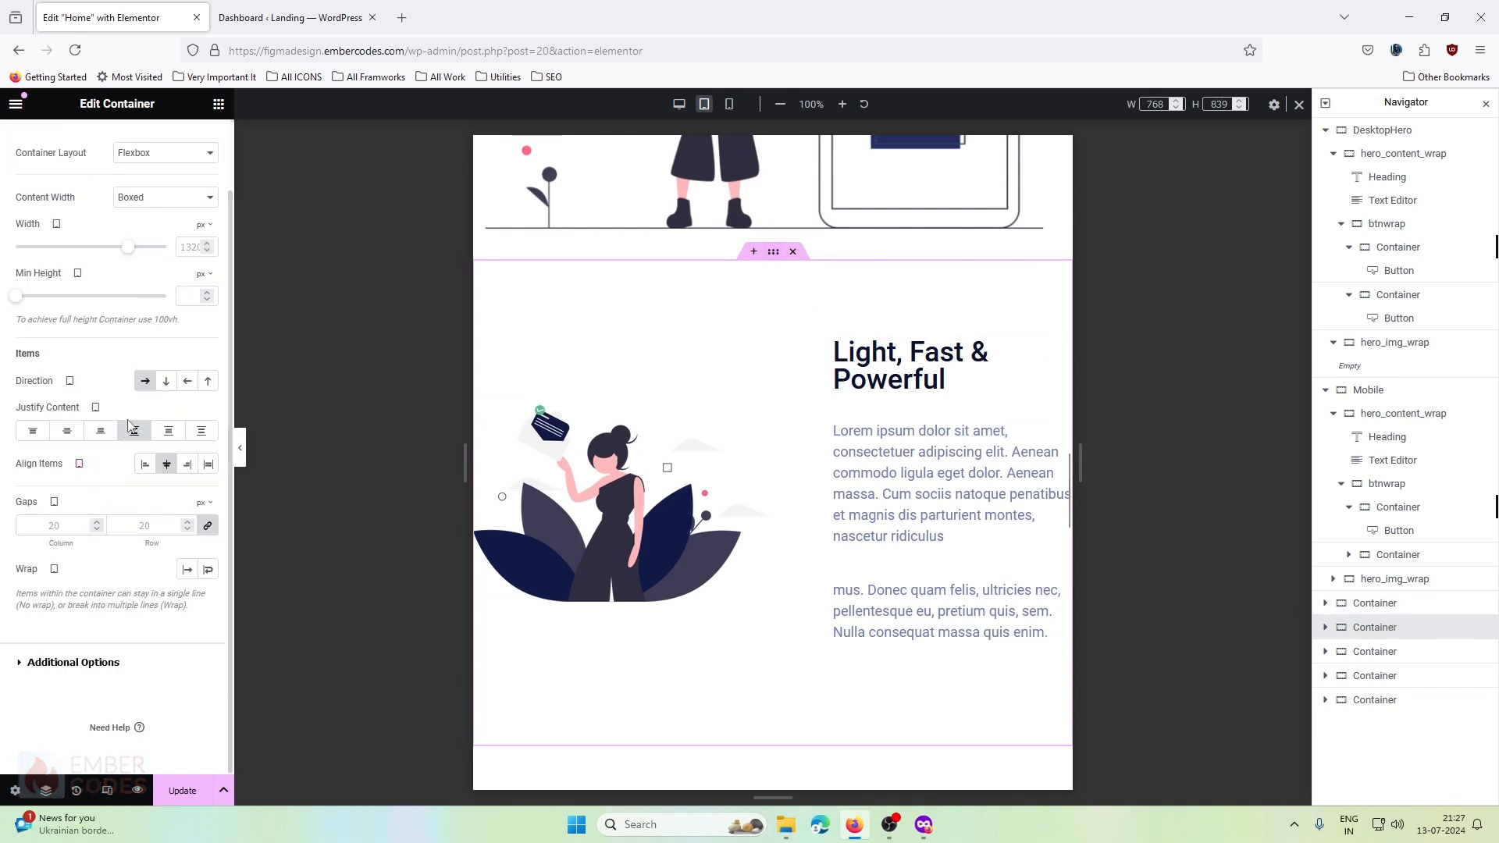
{"action": "left_click", "coordinate": [164, 382]}
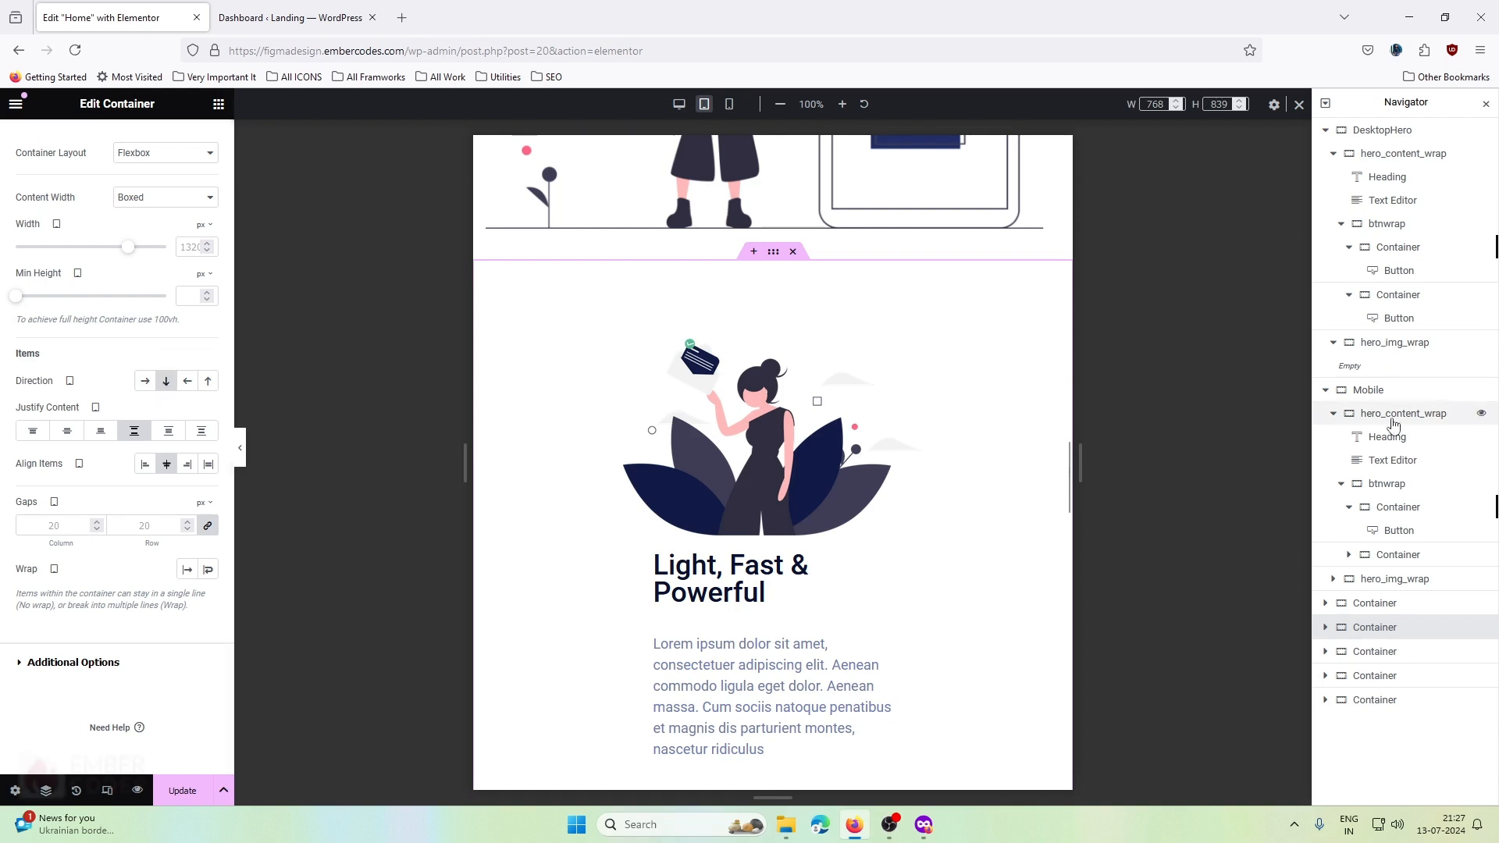
- Expand the first Light, Fast & Powerful section in the structure tree, and collapse the DesktopHero and Mobile containers
{"action": "scroll", "coordinate": [875, 476], "scroll_direction": "up", "scroll_amount": 4}
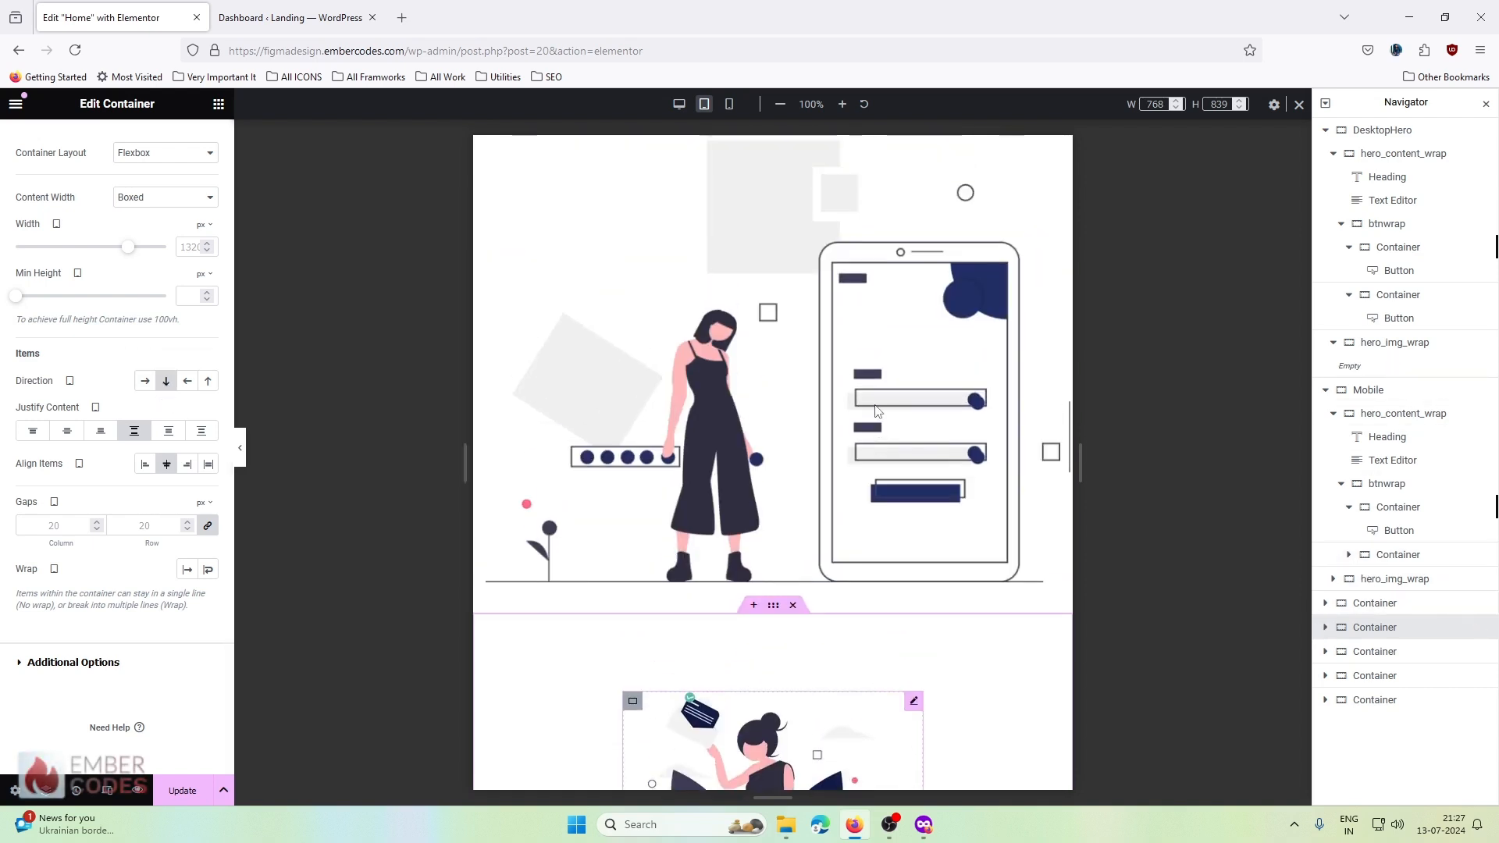
{"action": "scroll", "coordinate": [874, 476], "scroll_direction": "down", "scroll_amount": 5}
{"action": "left_click", "coordinate": [1329, 629]}
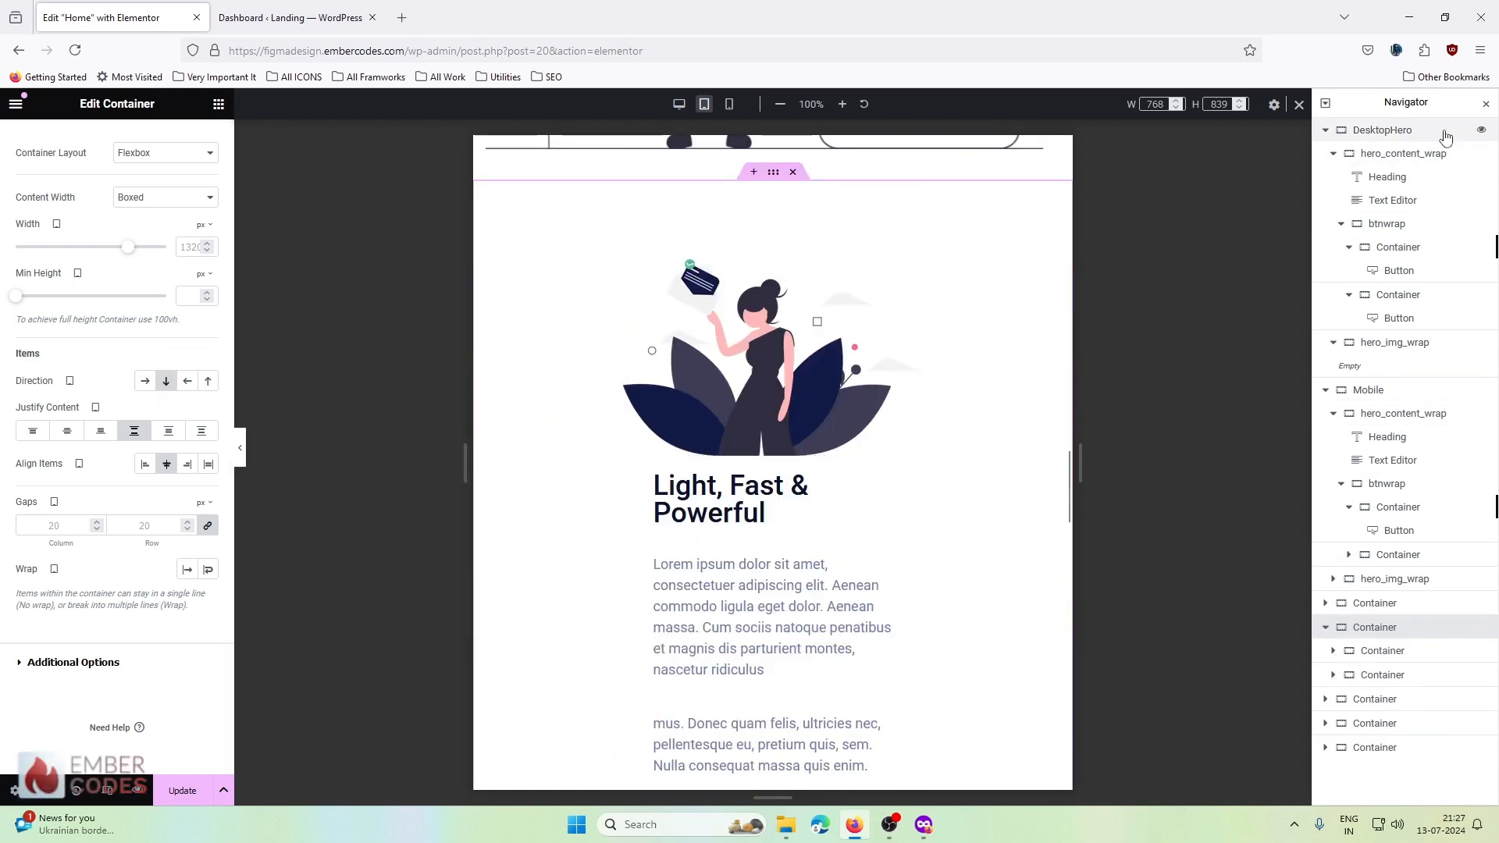
{"action": "left_click", "coordinate": [1326, 131]}
{"action": "left_click", "coordinate": [1326, 154]}
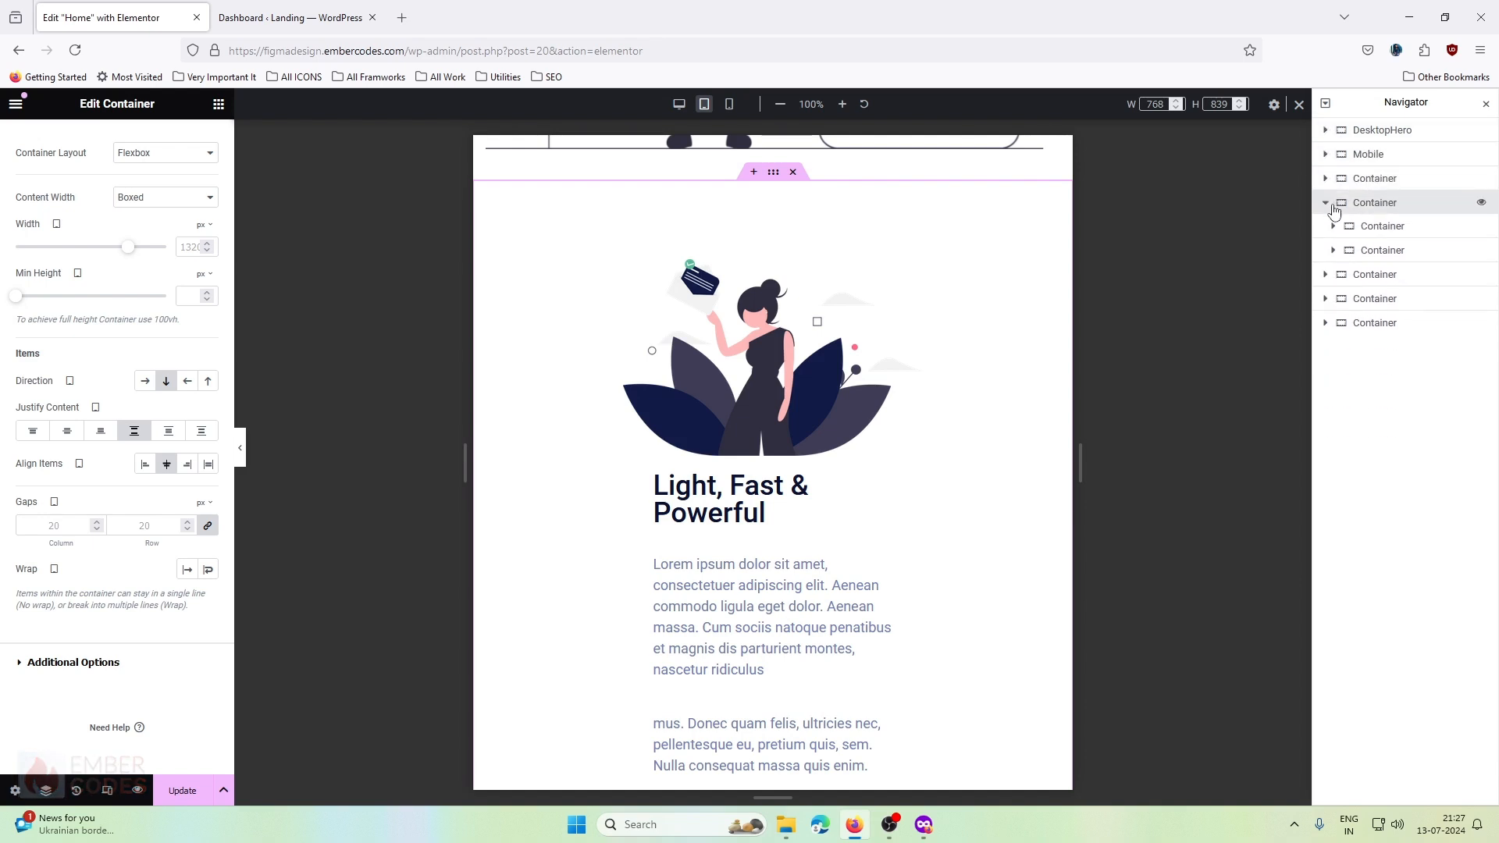
- Set the tablet width of the section's illustration container and text container to 100%
{"action": "left_click", "coordinate": [1372, 230]}
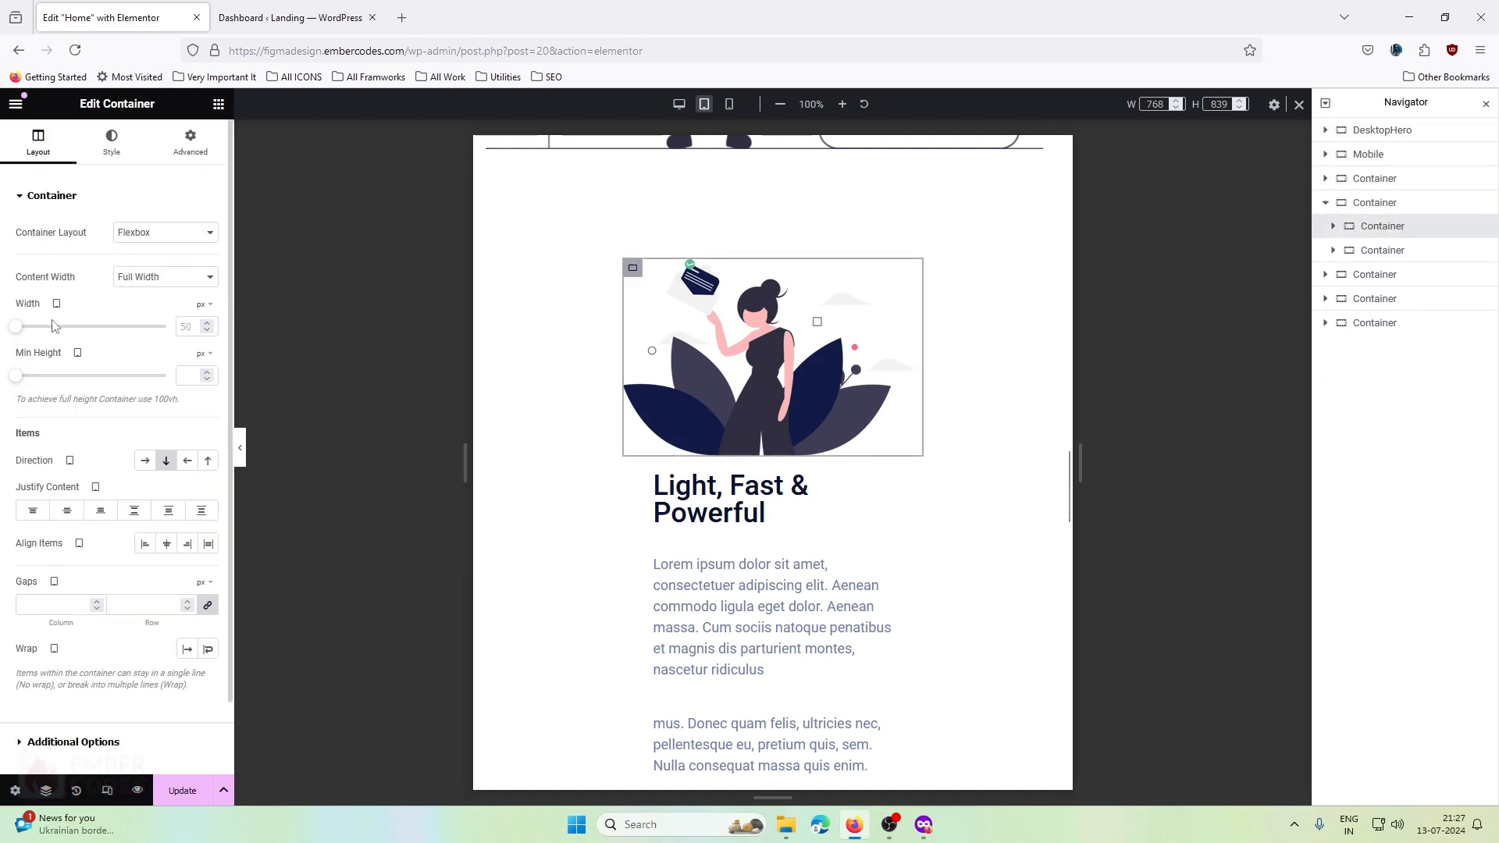
{"action": "left_click", "coordinate": [201, 327]}
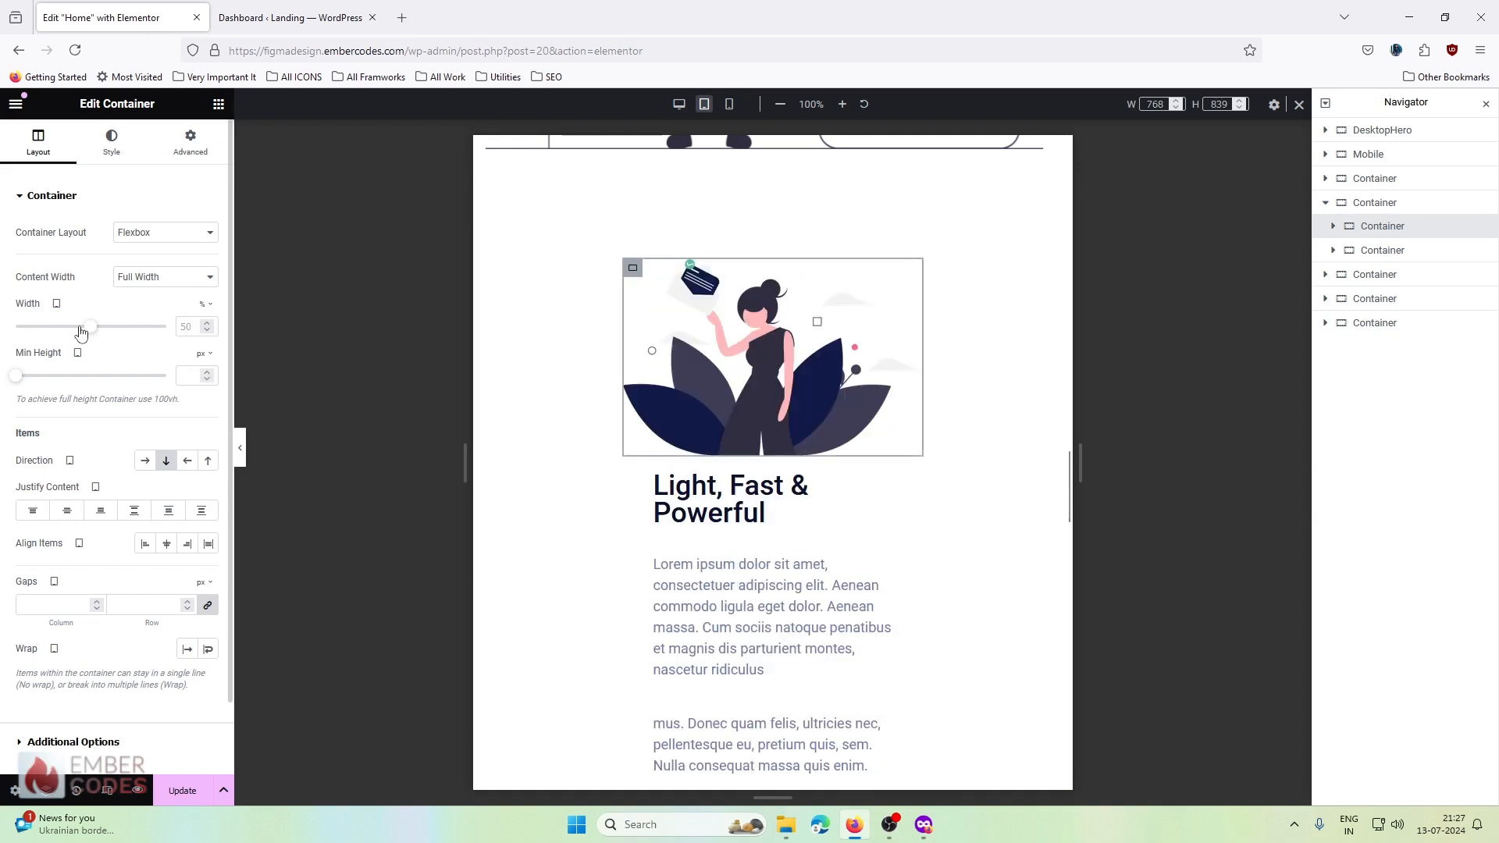
{"action": "left_click_drag", "start_coordinate": [78, 326], "coordinate": [334, 334]}
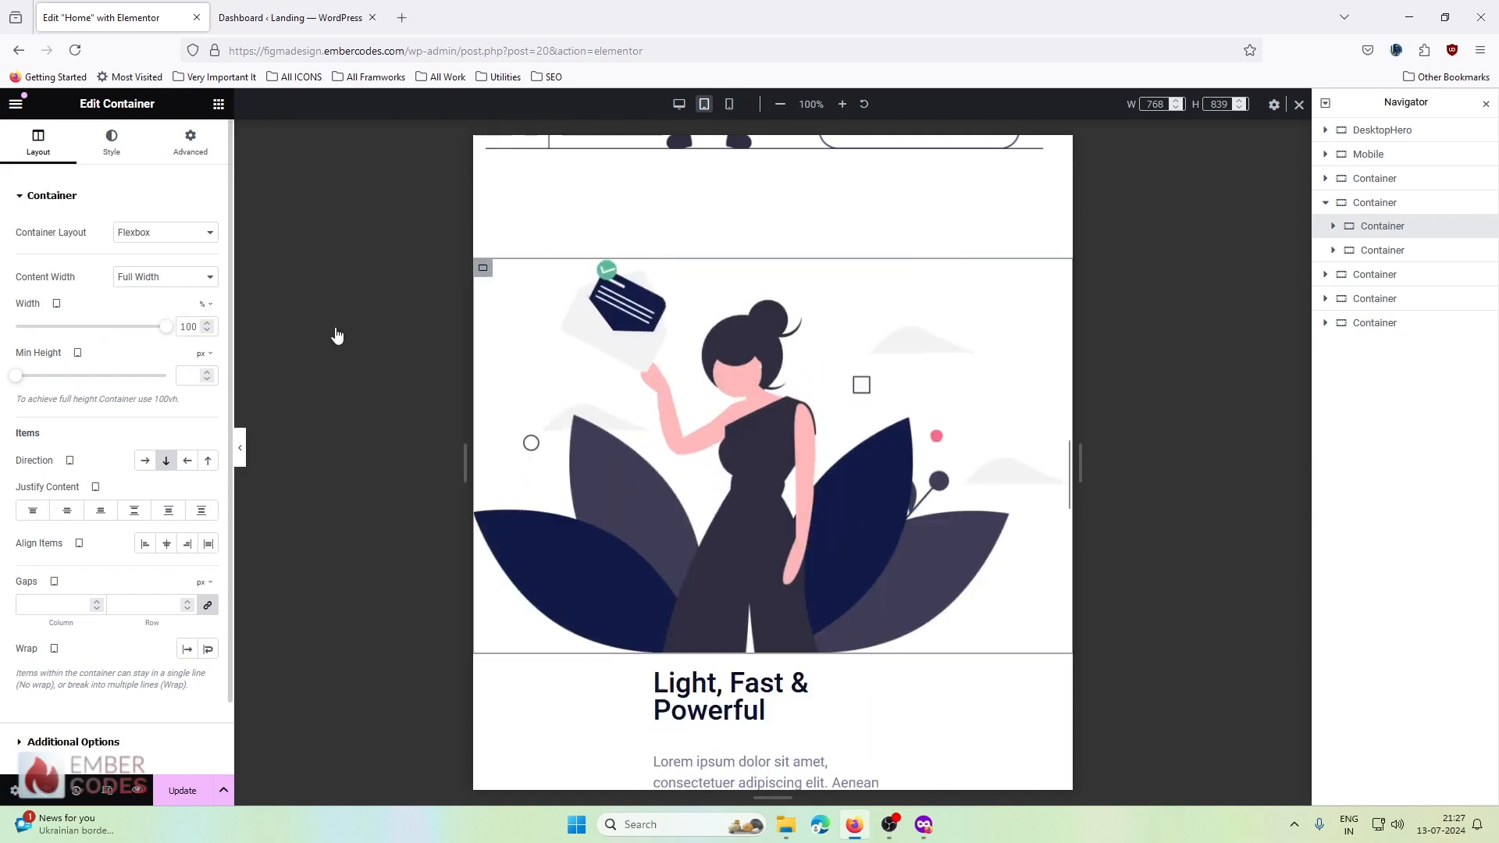
{"action": "left_click", "coordinate": [1378, 254]}
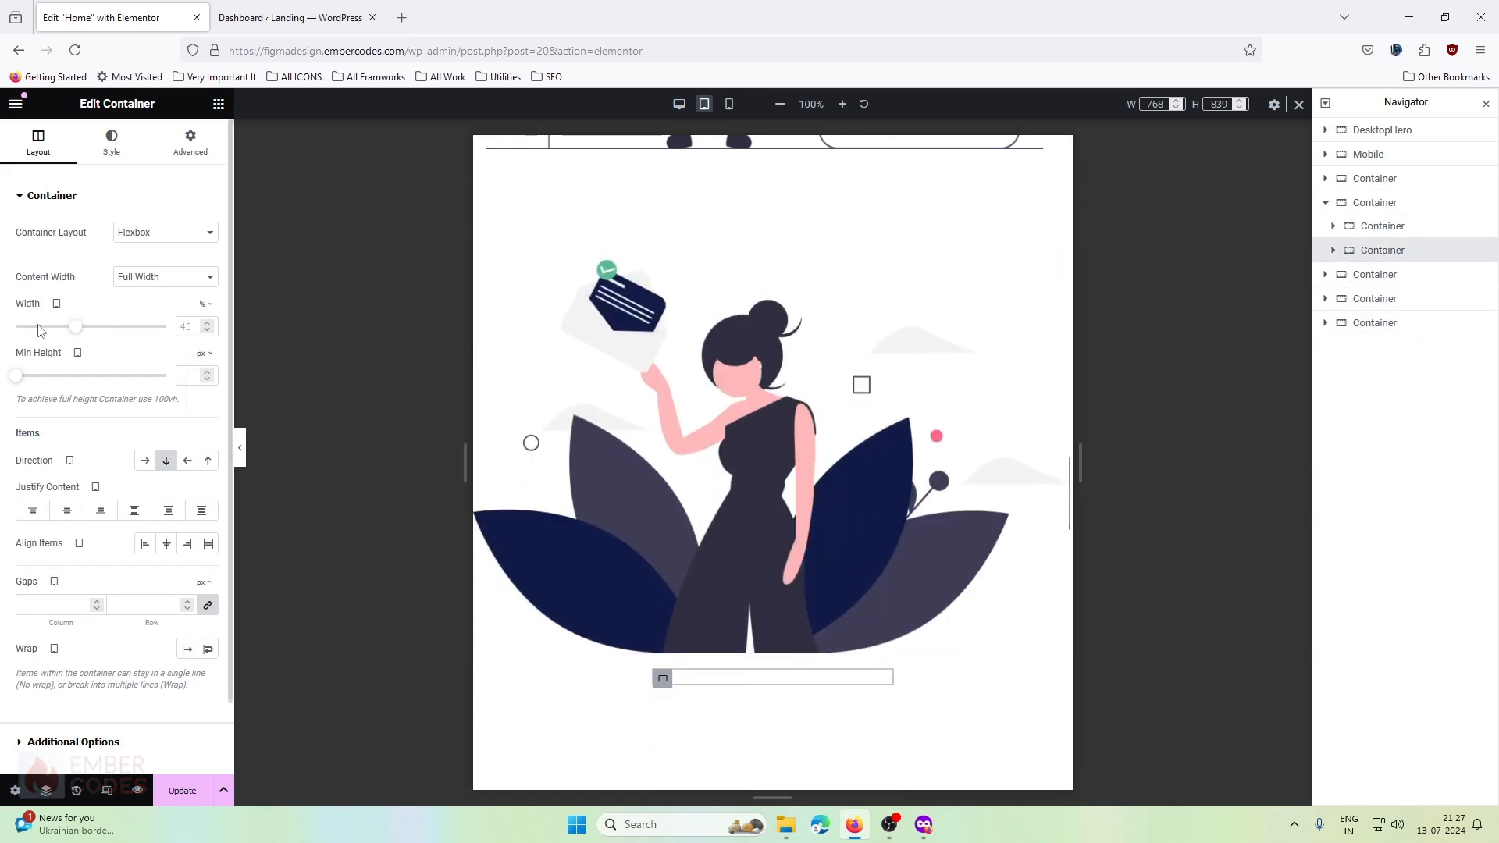
{"action": "left_click_drag", "start_coordinate": [75, 327], "coordinate": [288, 334]}
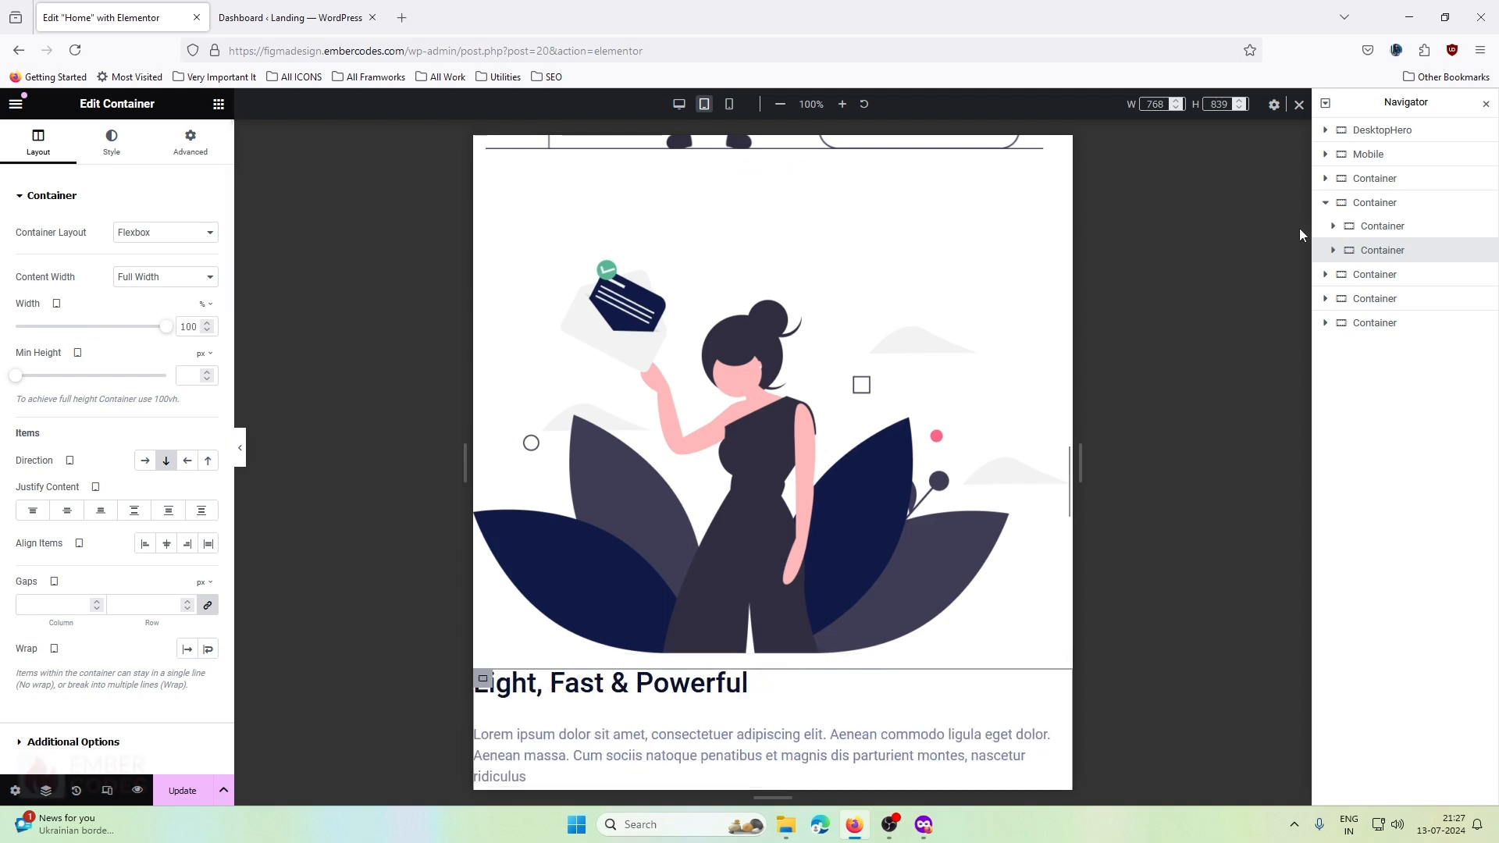
- Set the parent container of the first Light, Fast & Powerful section to 100% width on tablet
{"action": "left_click", "coordinate": [1382, 206]}
{"action": "left_click", "coordinate": [192, 141]}
{"action": "left_click", "coordinate": [39, 143]}
{"action": "left_click", "coordinate": [201, 328]}
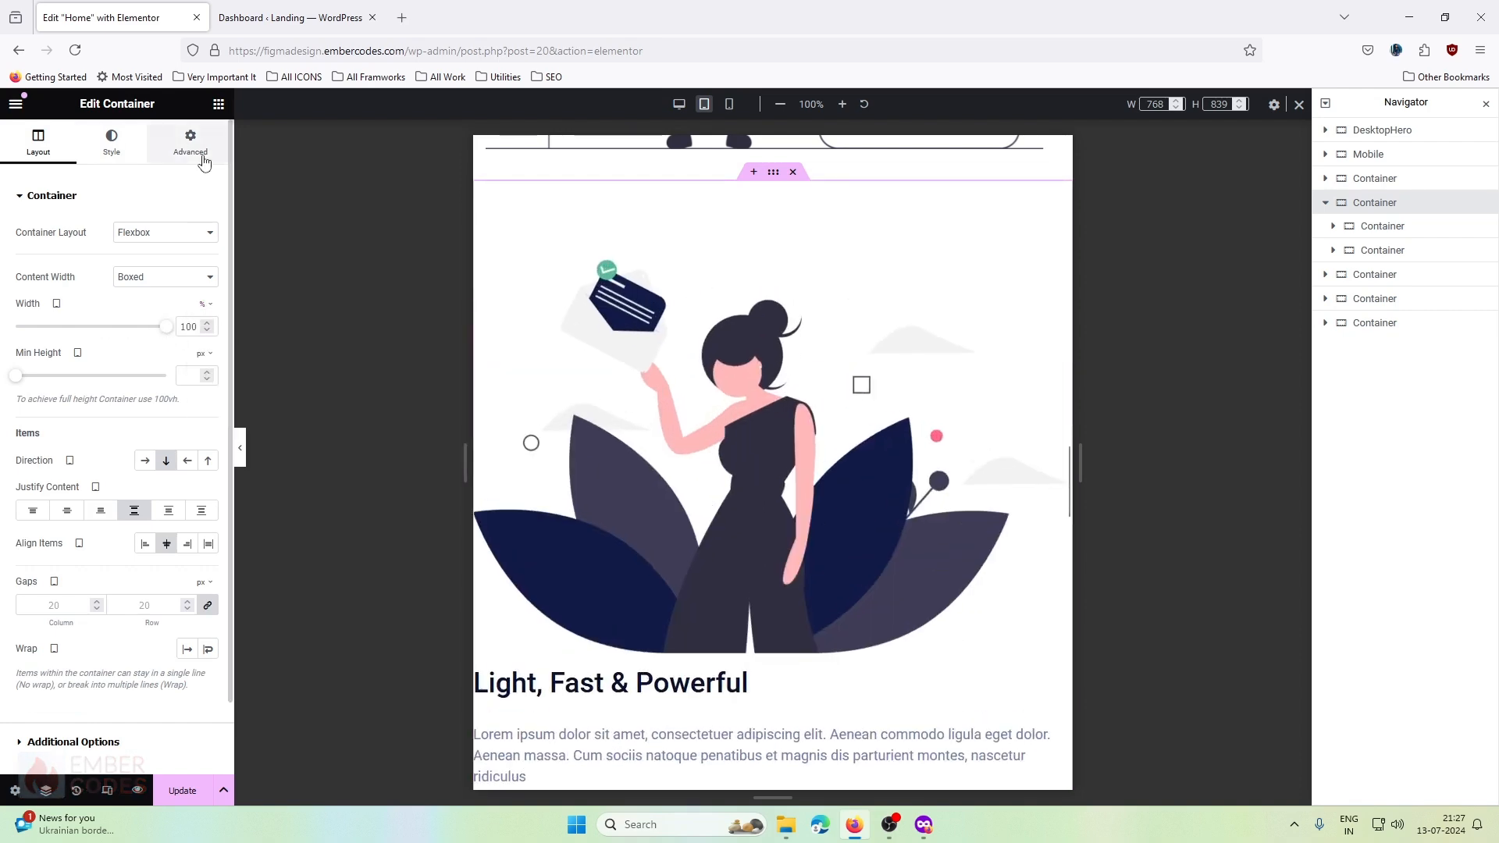
- Set the section container's tablet padding to 40 px top and bottom and 16 px right and left
{"action": "left_click", "coordinate": [204, 160]}
{"action": "left_click", "coordinate": [207, 312]}
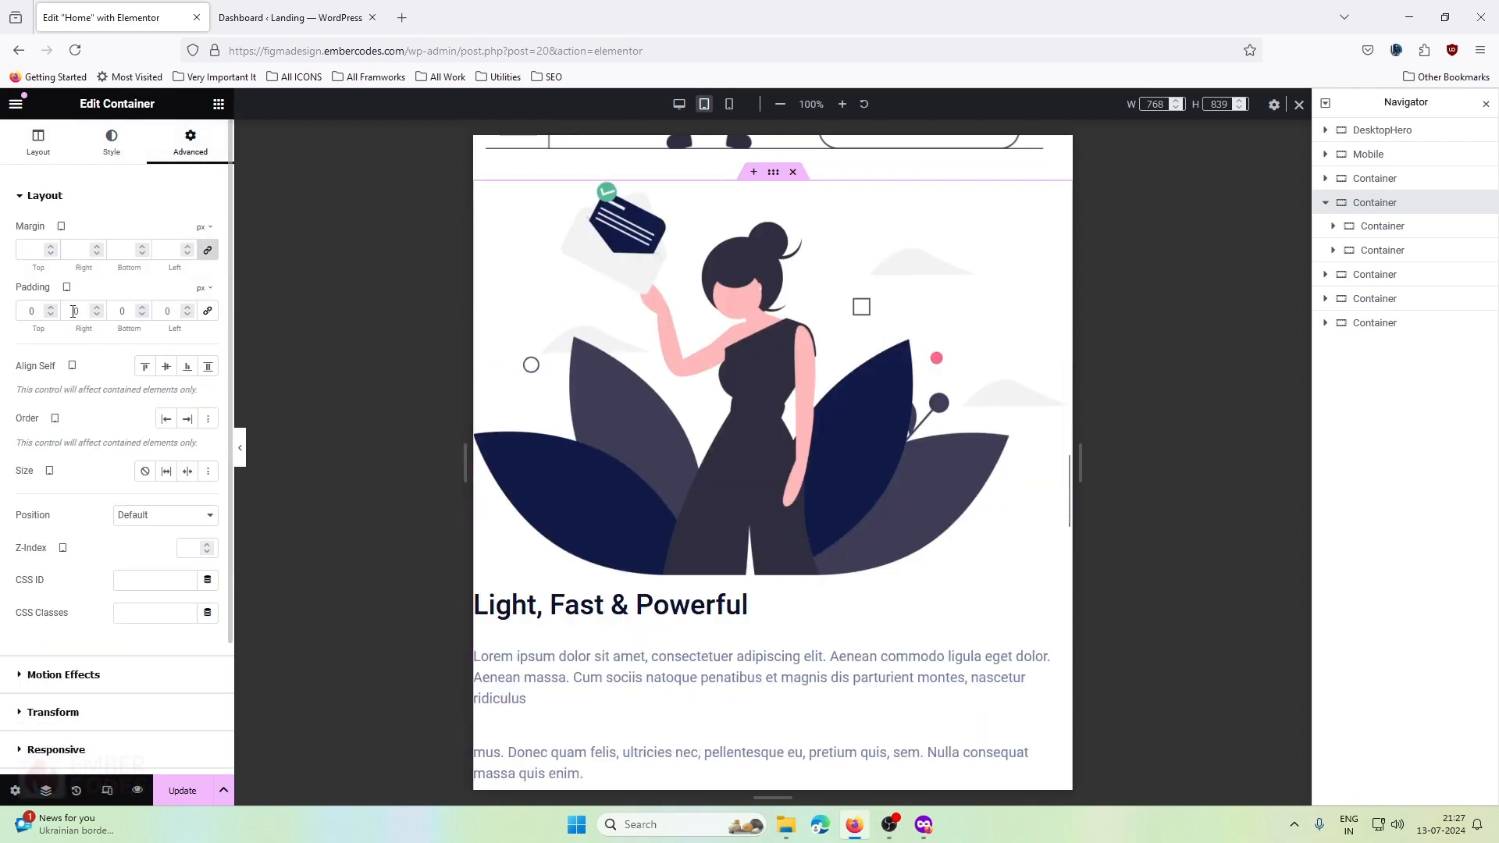
{"action": "type", "text": "16"}
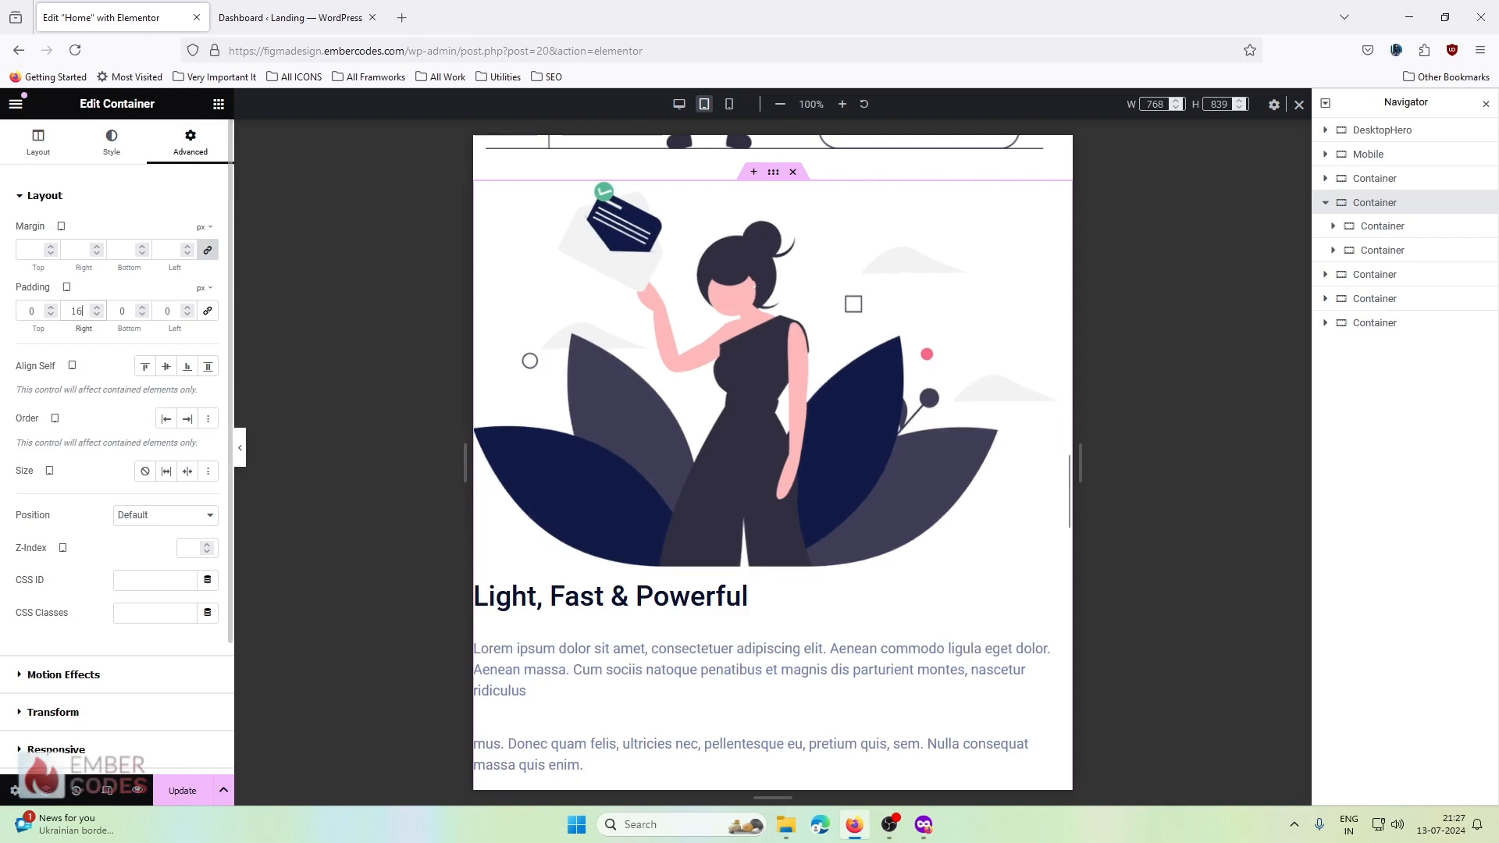
{"action": "type", "text": "16"}
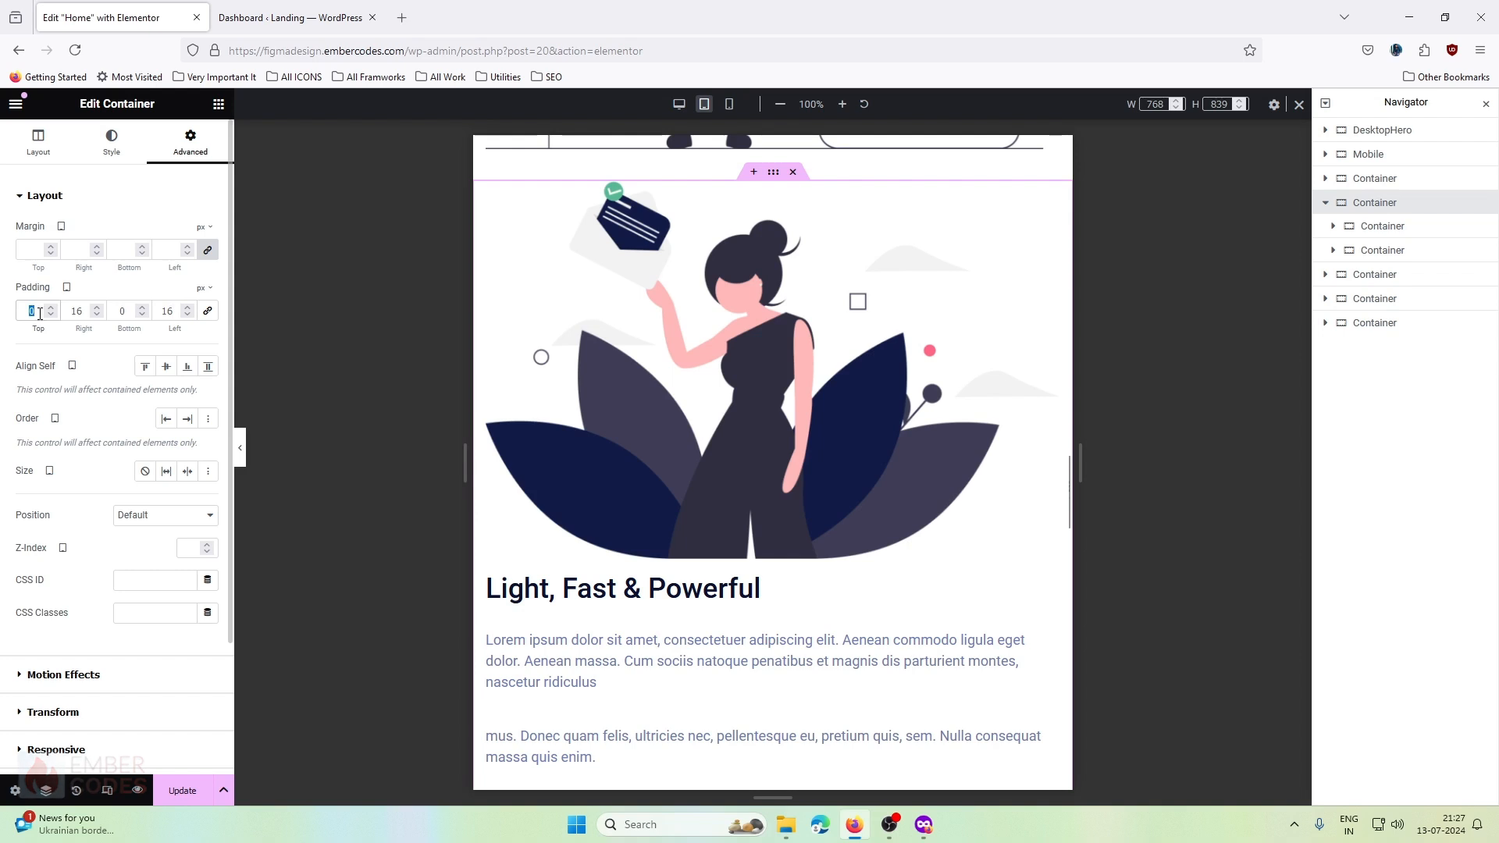
{"action": "type", "text": "40"}
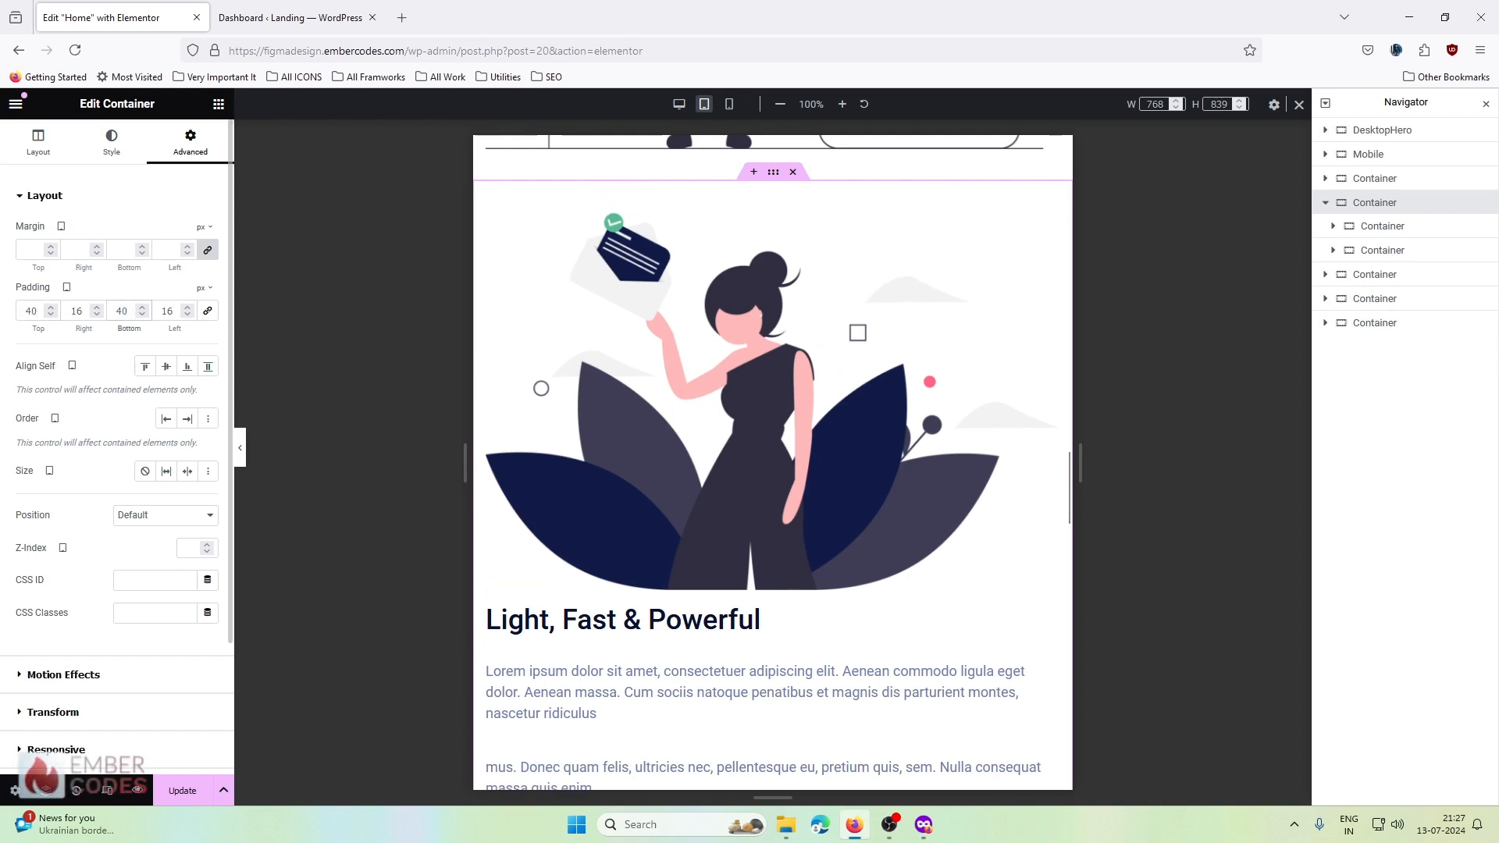
- Set the section container's tablet column and row gaps to 30 px
{"action": "scroll", "coordinate": [740, 330], "scroll_direction": "down", "scroll_amount": 4}
{"action": "scroll", "coordinate": [740, 331], "scroll_direction": "up", "scroll_amount": 3}
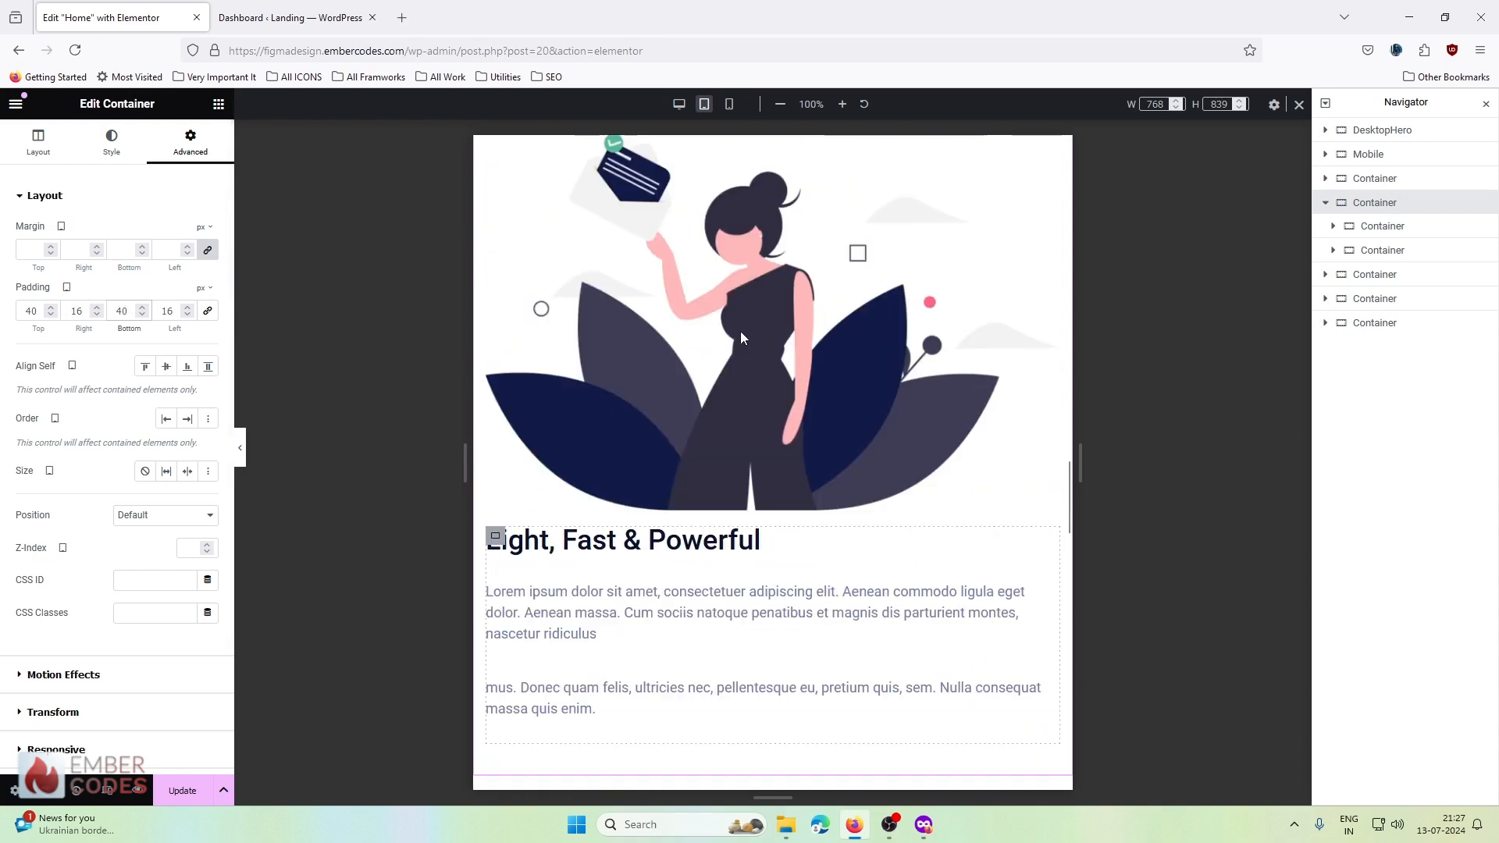
{"action": "scroll", "coordinate": [721, 385], "scroll_direction": "up", "scroll_amount": 8}
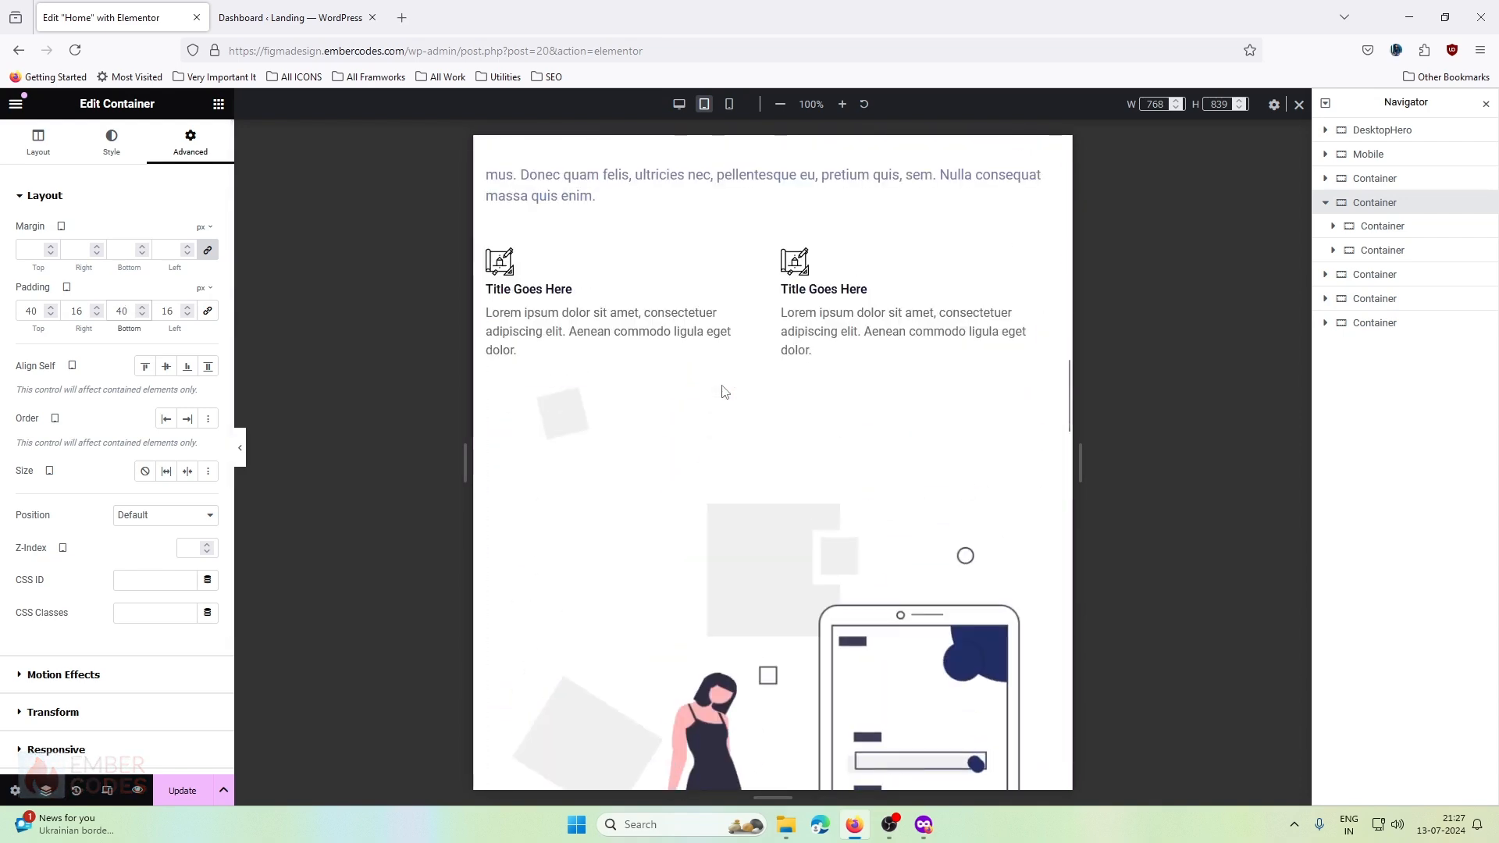
{"action": "scroll", "coordinate": [722, 387], "scroll_direction": "down", "scroll_amount": 7}
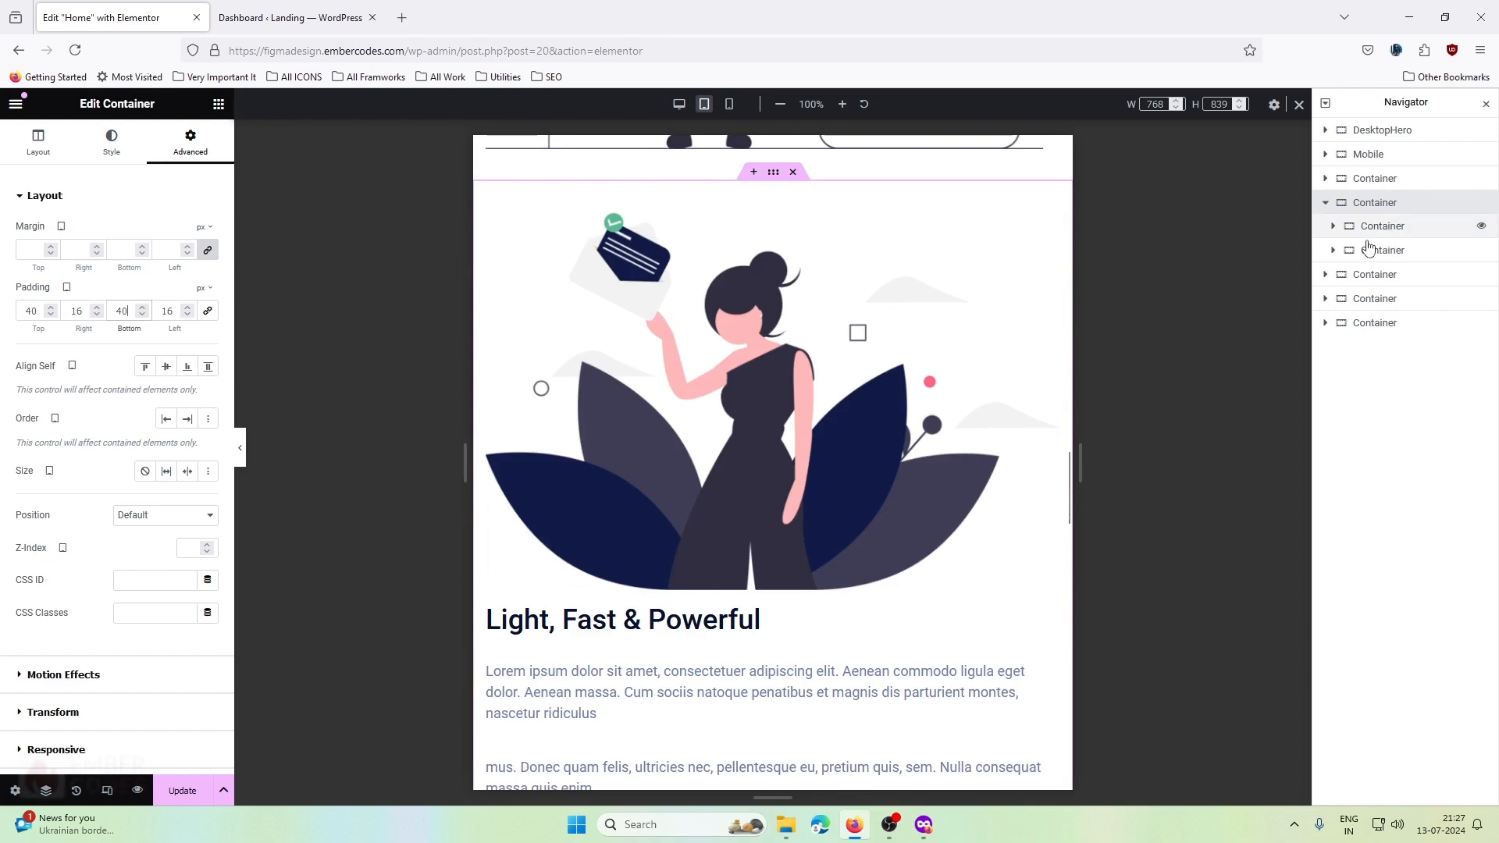
{"action": "scroll", "coordinate": [738, 309], "scroll_direction": "up", "scroll_amount": 1}
{"action": "scroll", "coordinate": [738, 309], "scroll_direction": "down", "scroll_amount": 1}
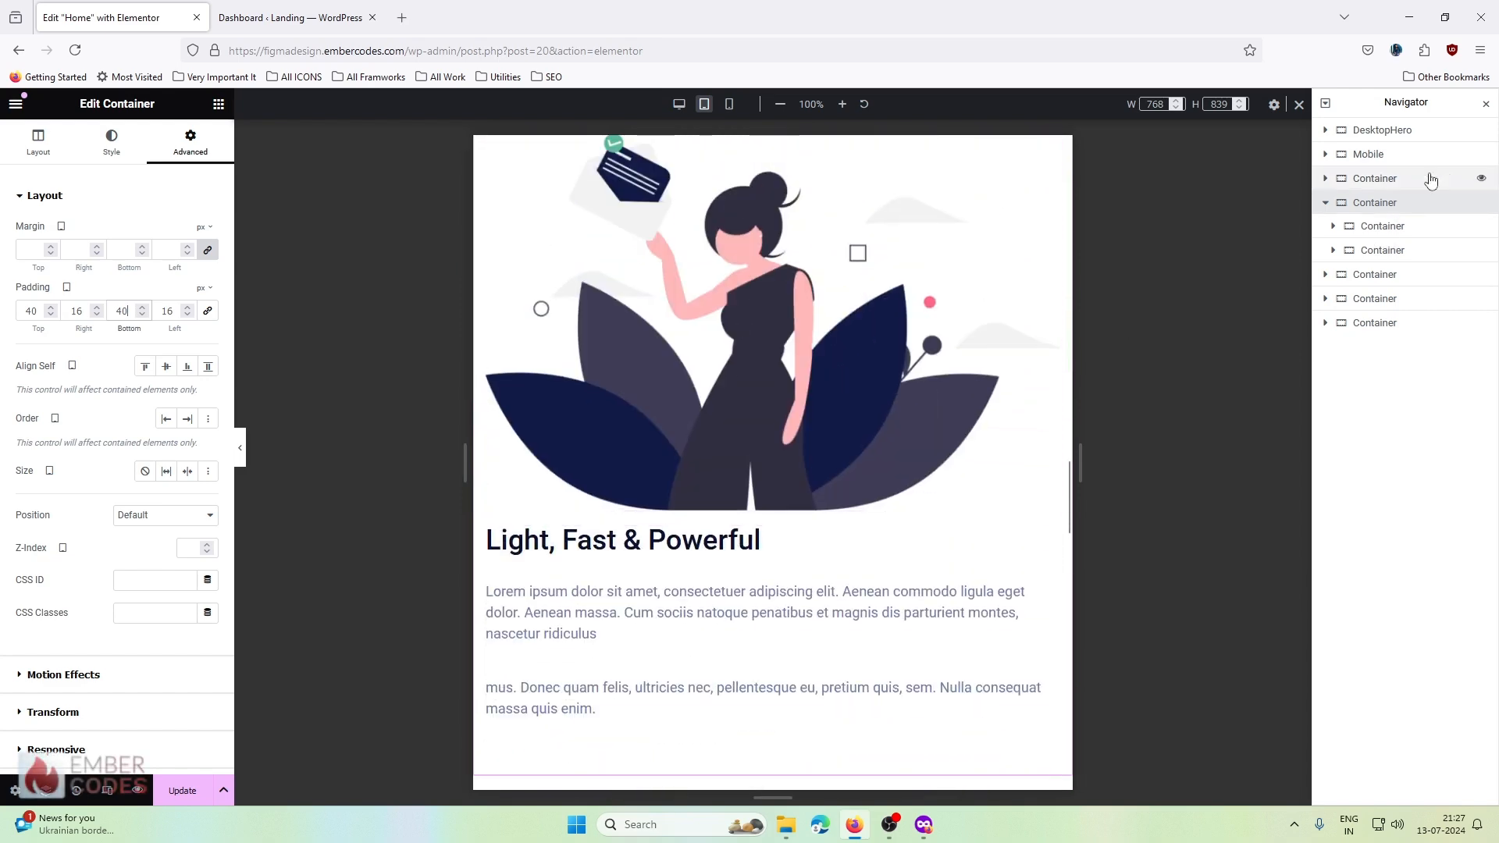
{"action": "left_click", "coordinate": [112, 143]}
{"action": "left_click", "coordinate": [39, 143]}
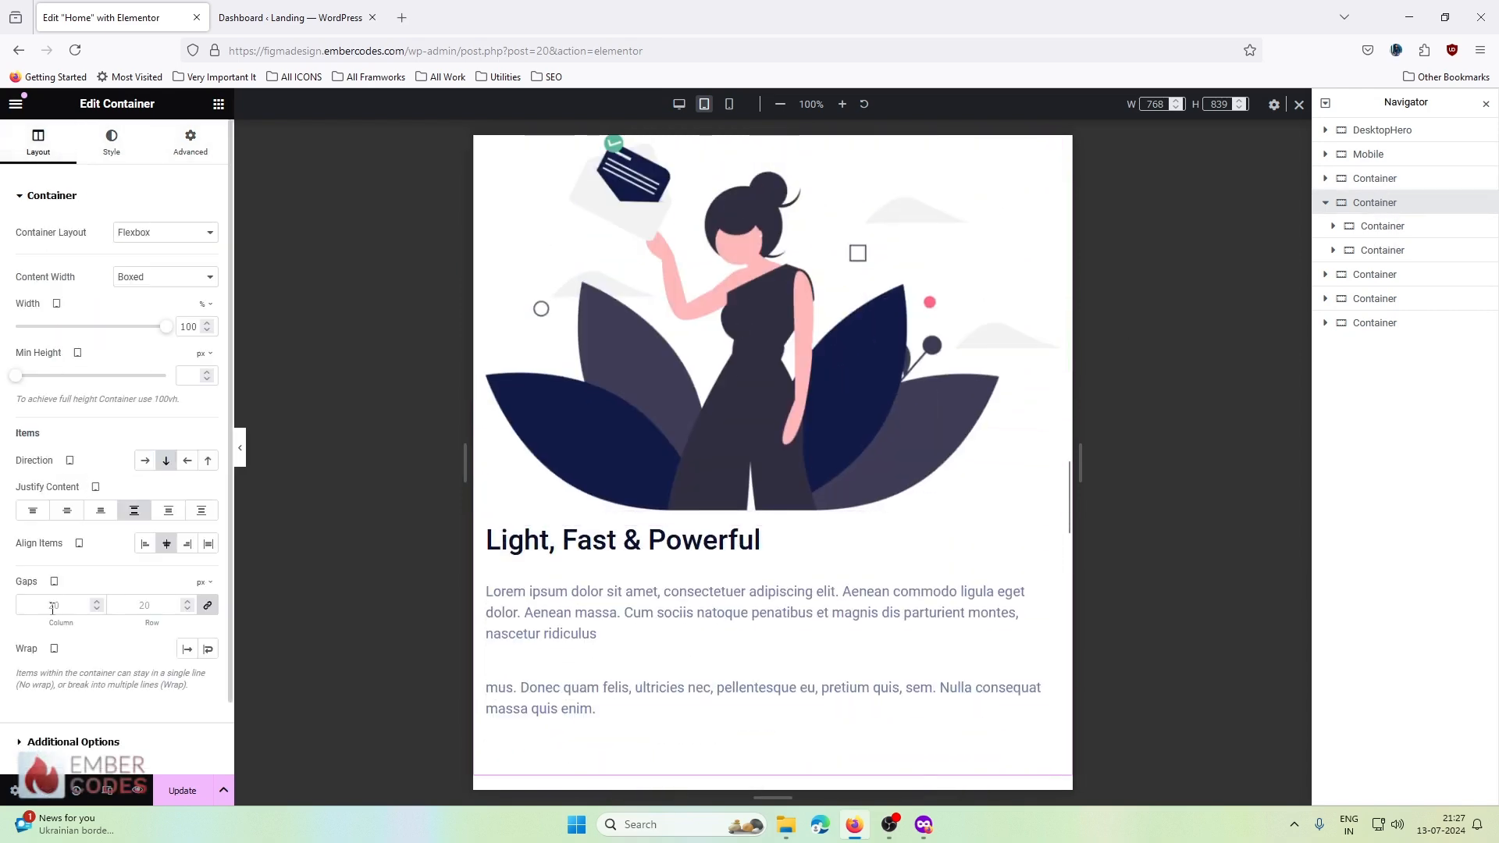
{"action": "left_click", "coordinate": [63, 606]}
{"action": "type", "text": "30"}
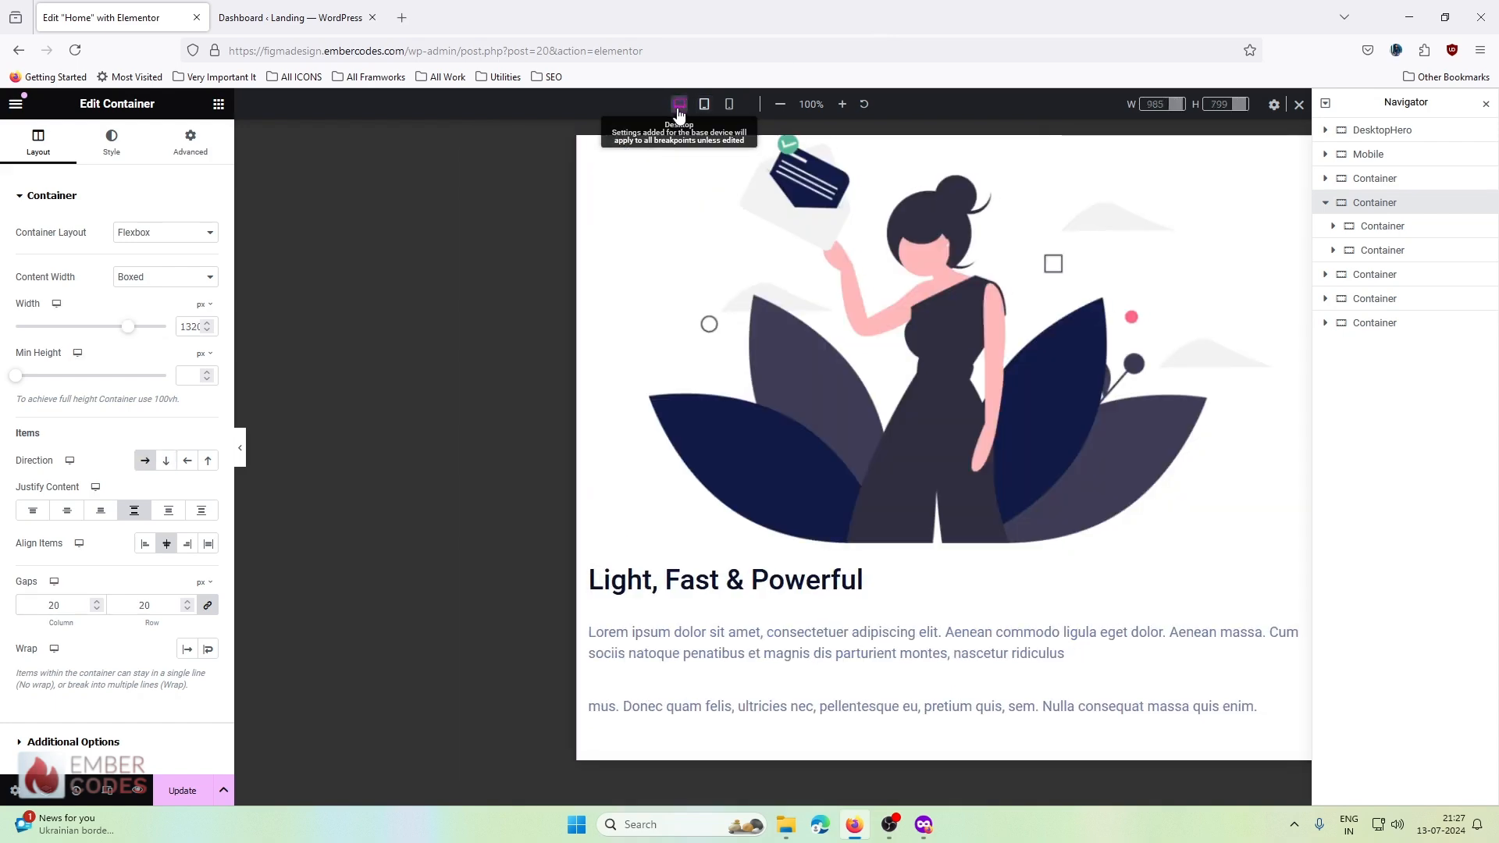
- Compare the first Light, Fast & Powerful section in the desktop, tablet and mobile previews
{"action": "left_click", "coordinate": [680, 104]}
{"action": "left_click", "coordinate": [704, 104]}
{"action": "scroll", "coordinate": [807, 505], "scroll_direction": "down", "scroll_amount": 5}
{"action": "scroll", "coordinate": [807, 505], "scroll_direction": "down", "scroll_amount": 3}
{"action": "scroll", "coordinate": [808, 505], "scroll_direction": "up", "scroll_amount": 3}
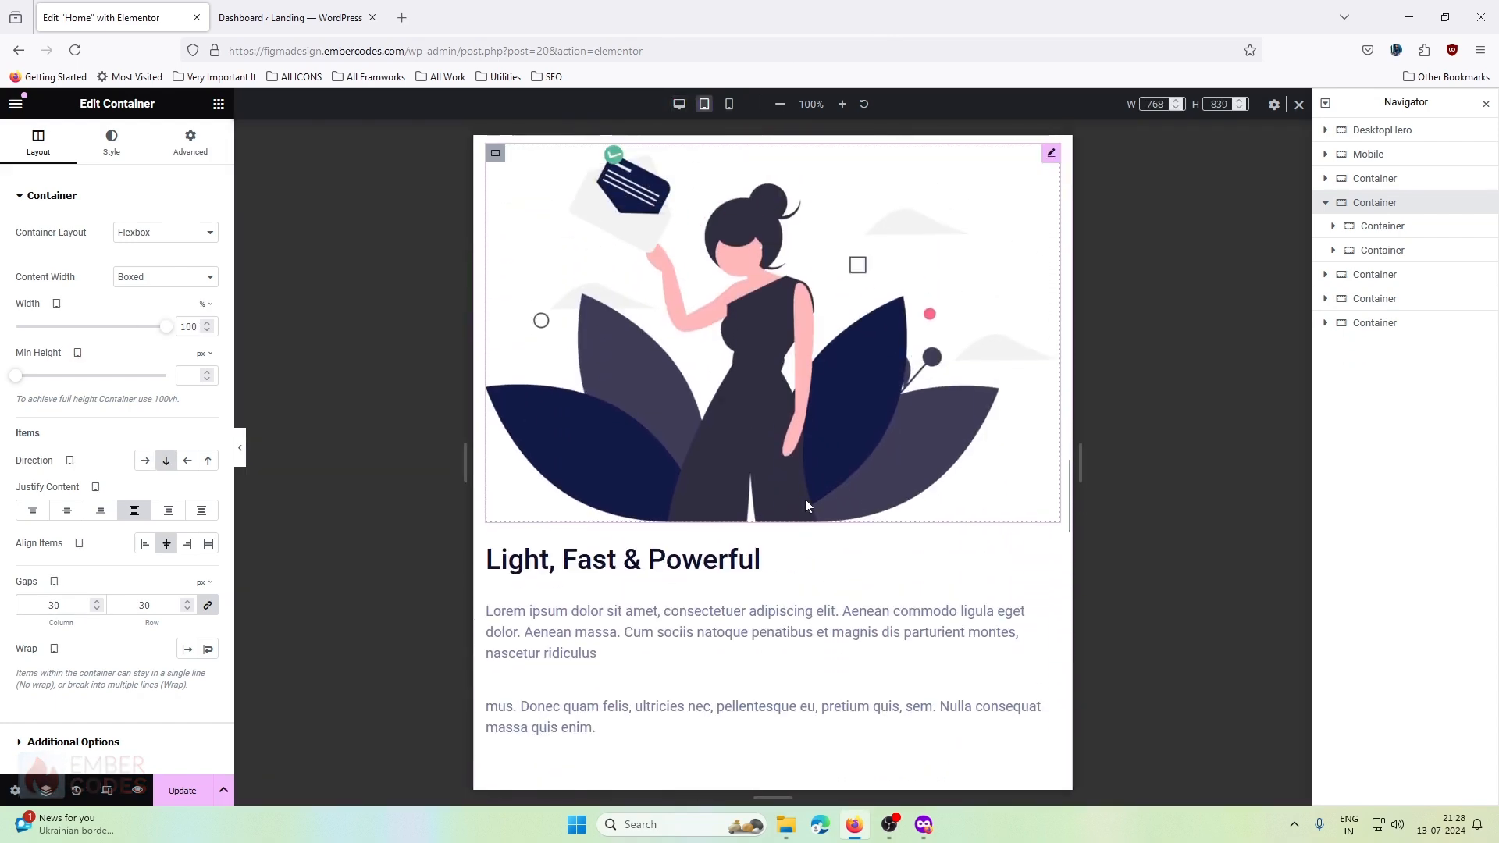
{"action": "left_click", "coordinate": [729, 104]}
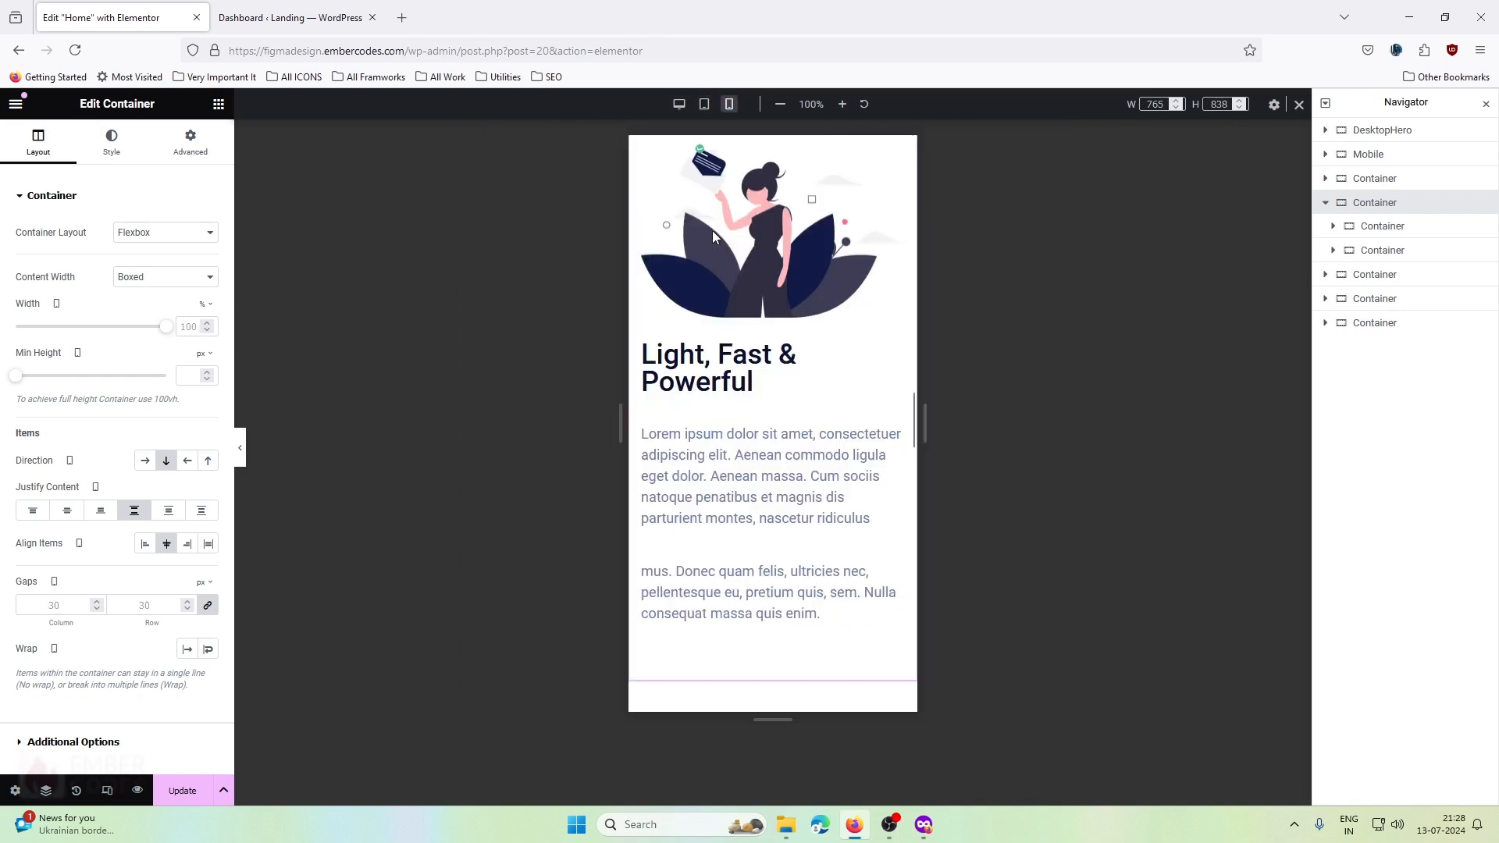
{"action": "scroll", "coordinate": [739, 289], "scroll_direction": "up", "scroll_amount": 3}
{"action": "scroll", "coordinate": [740, 289], "scroll_direction": "down", "scroll_amount": 4}
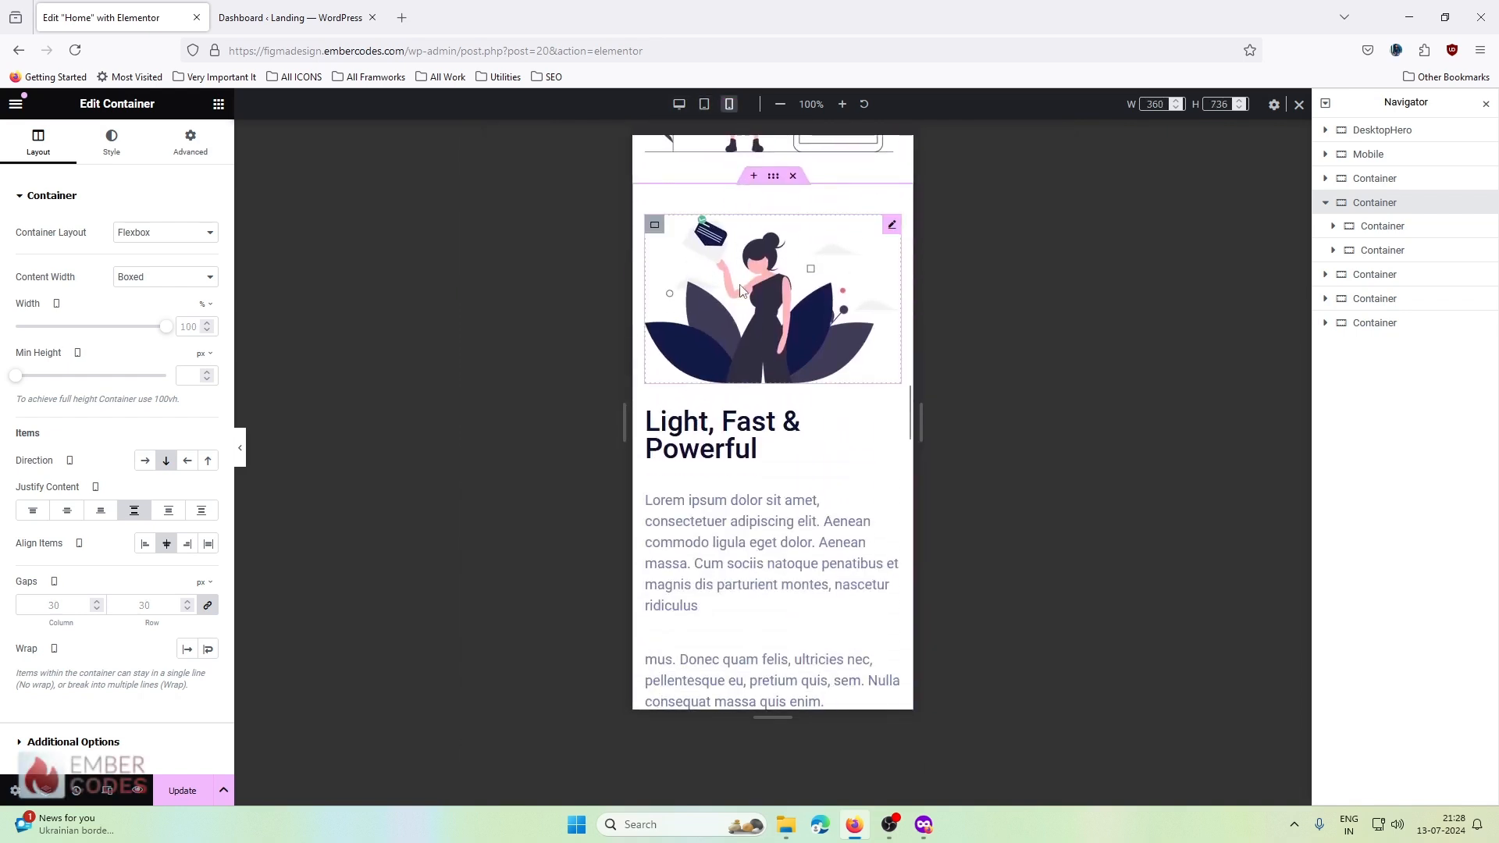
{"action": "scroll", "coordinate": [783, 263], "scroll_direction": "down", "scroll_amount": 2}
- Set the mobile font size of the first section's Light, Fast & Powerful heading to 24 px
{"action": "left_click", "coordinate": [653, 336]}
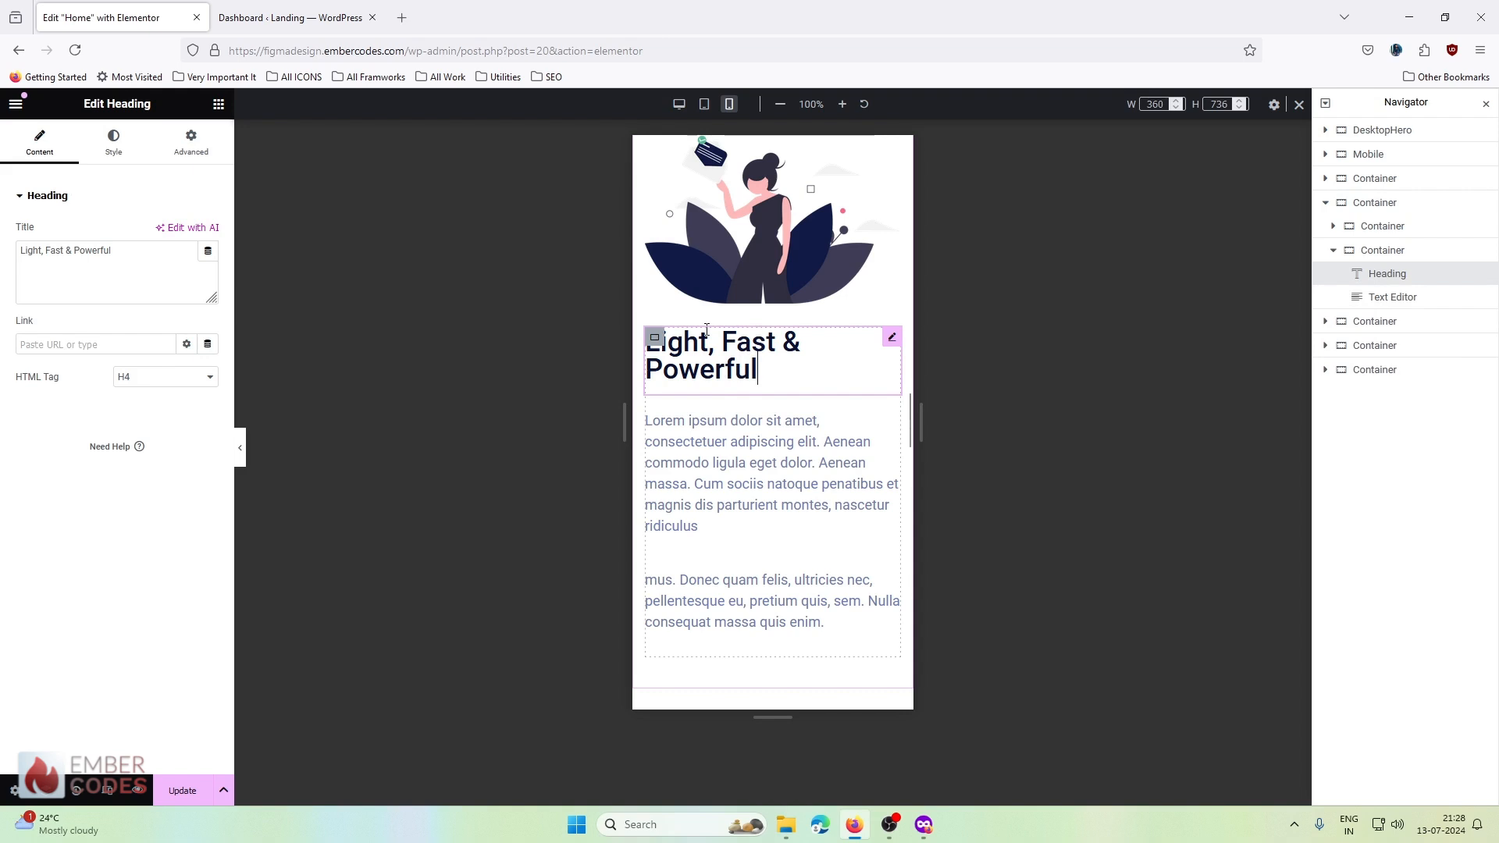
{"action": "left_click", "coordinate": [103, 143]}
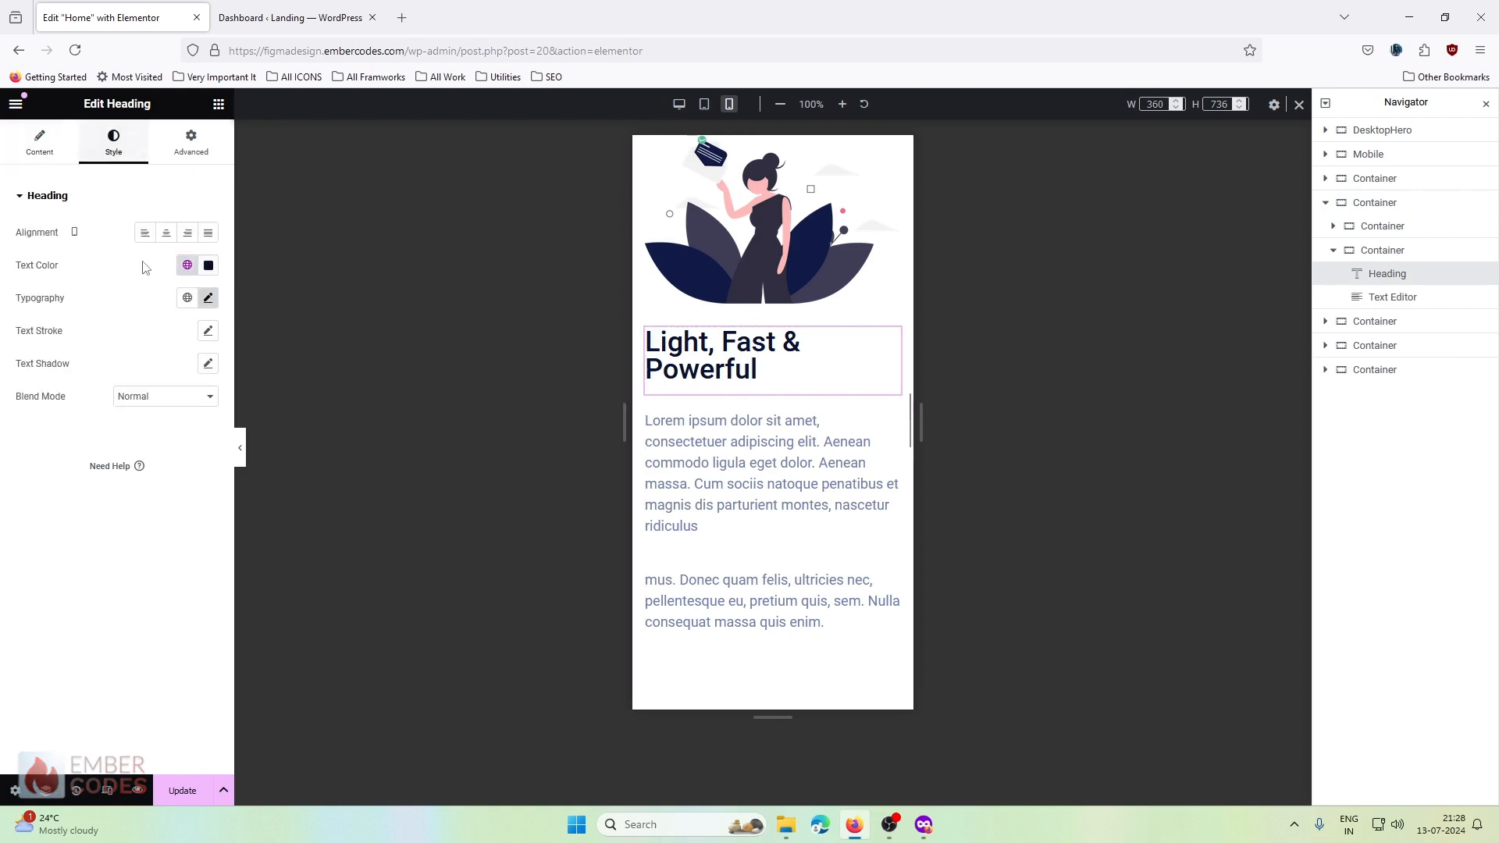
{"action": "left_click", "coordinate": [208, 299]}
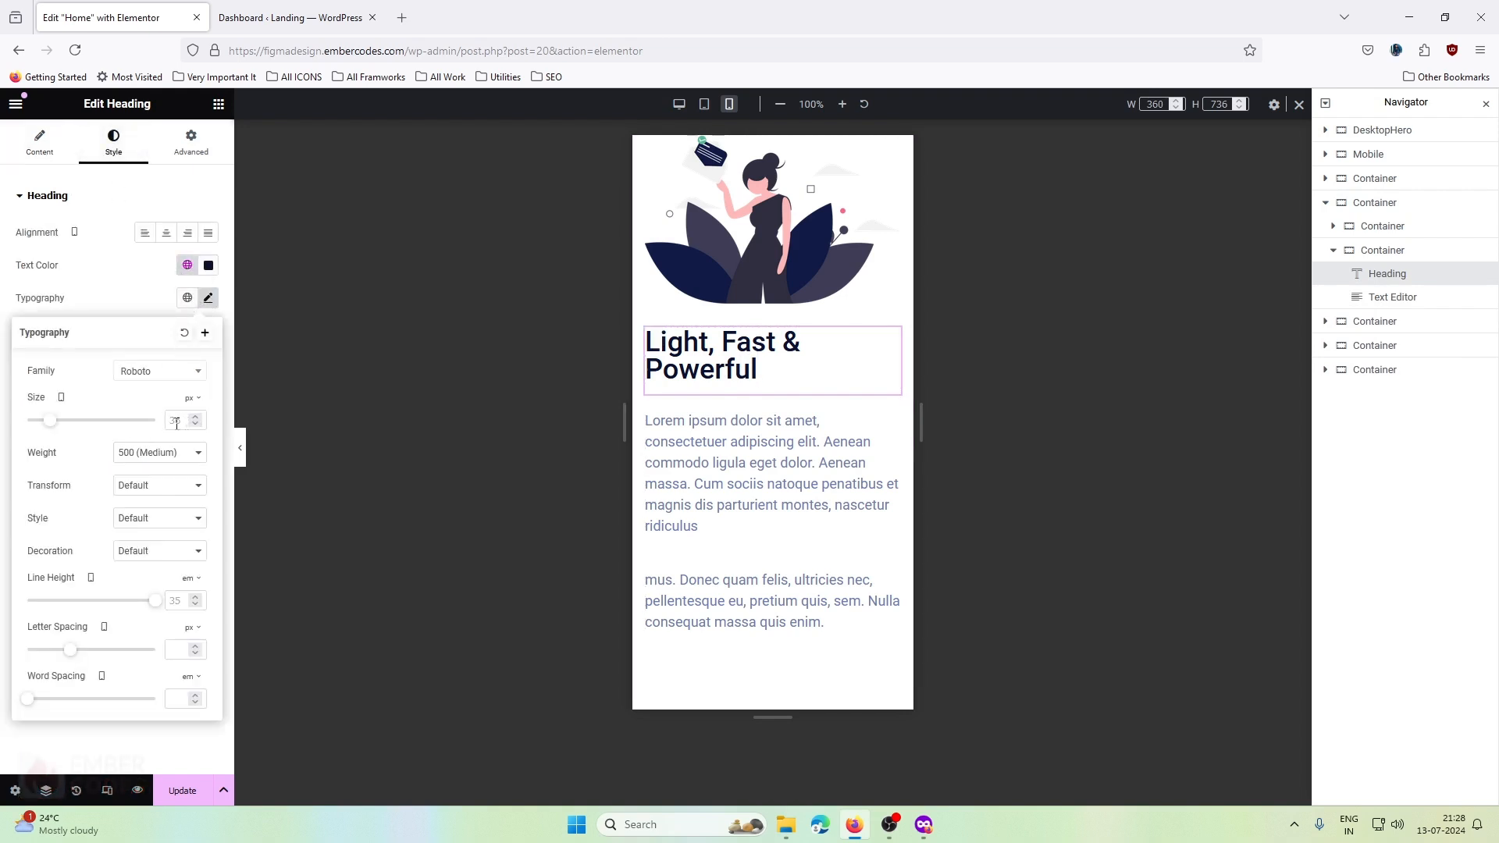
{"action": "type", "text": "24"}
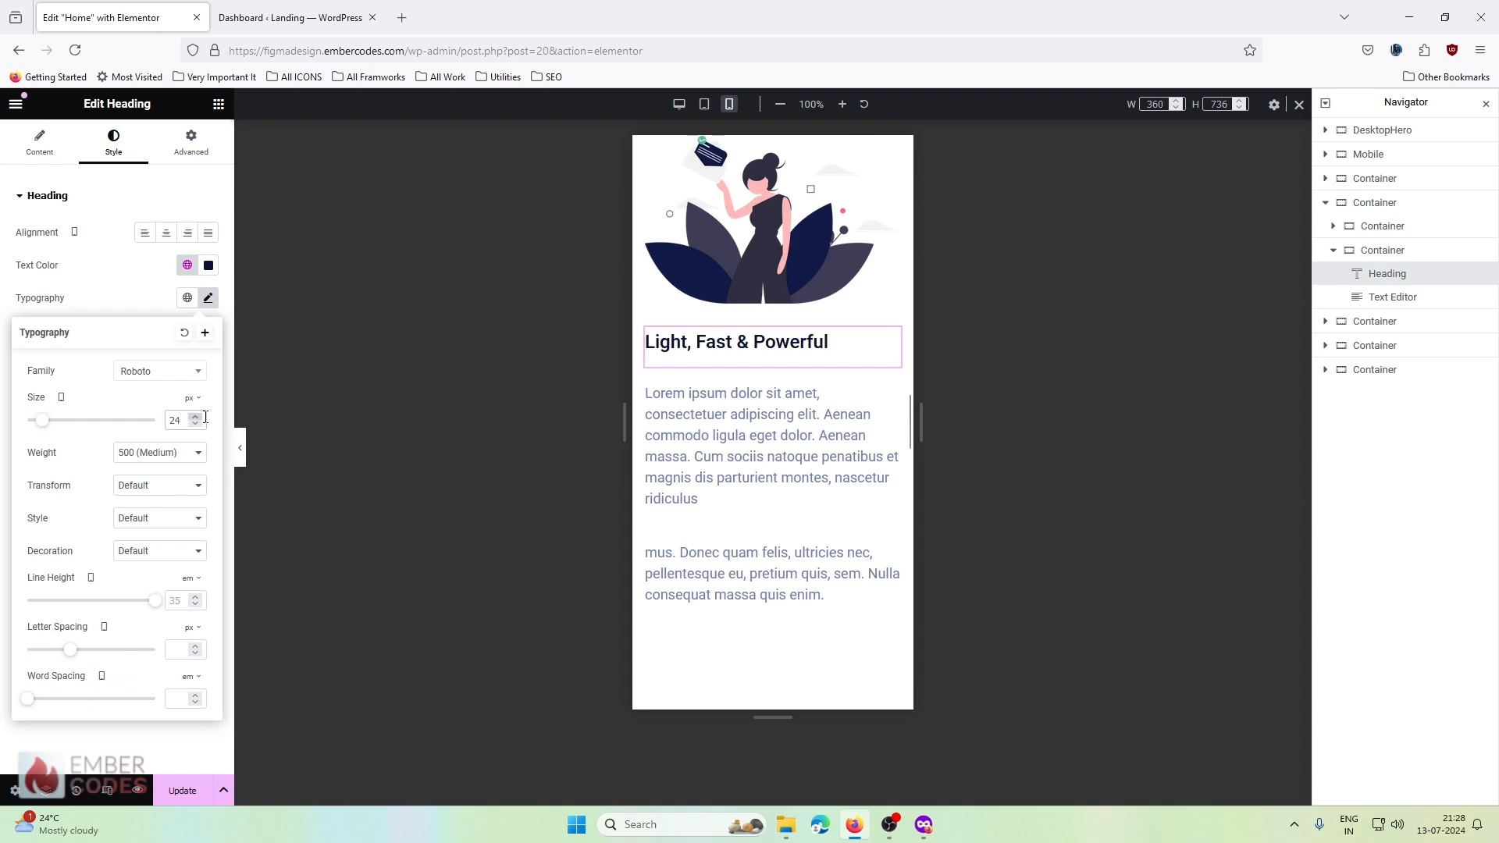
- Set the mobile font size of the first section's paragraph text to 15 px
{"action": "left_click", "coordinate": [750, 445]}
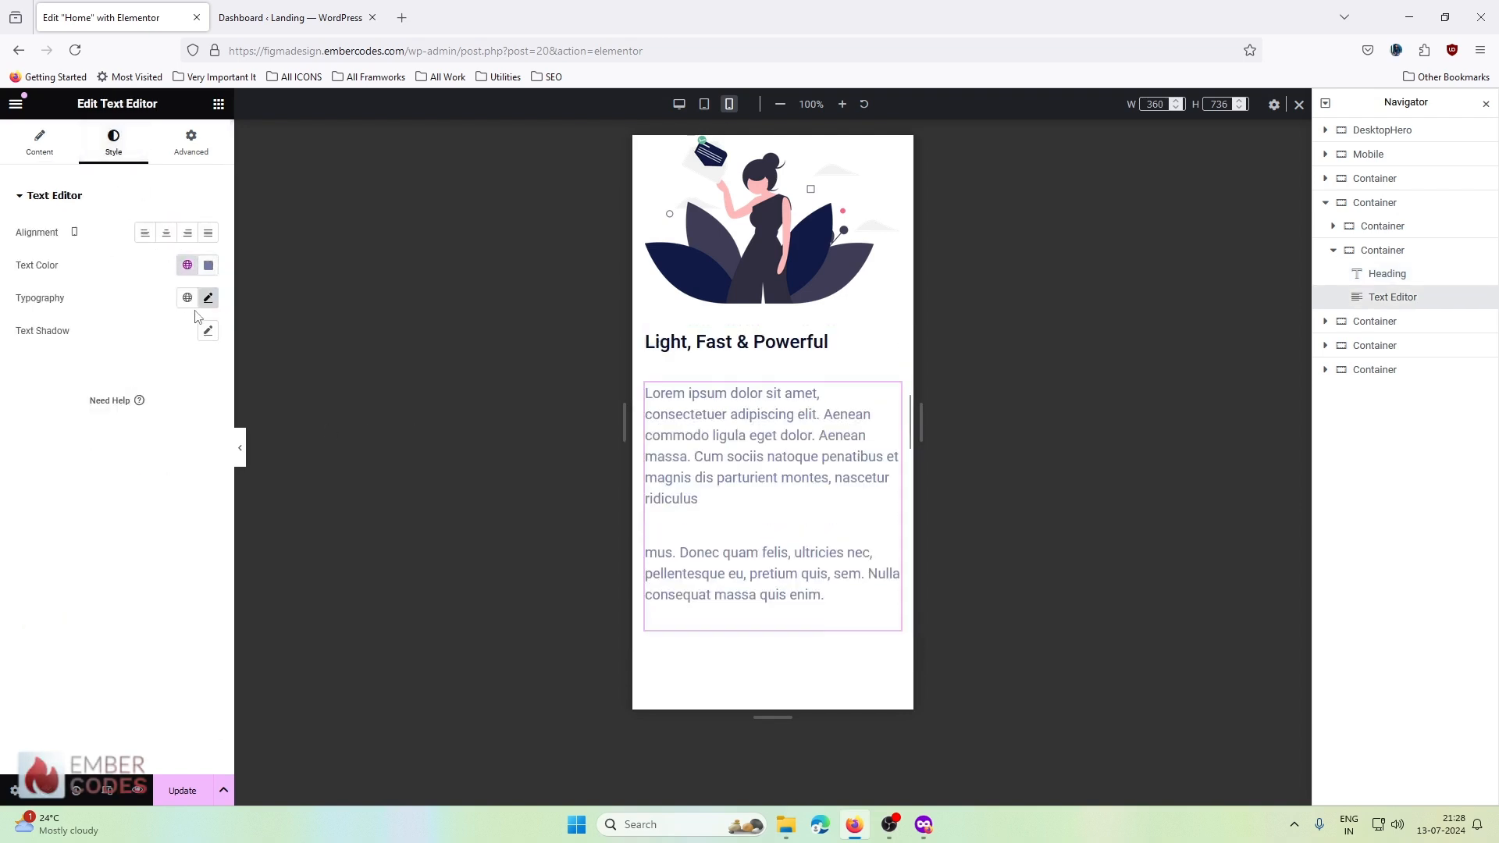
{"action": "left_click", "coordinate": [207, 299]}
{"action": "type", "text": "16"}
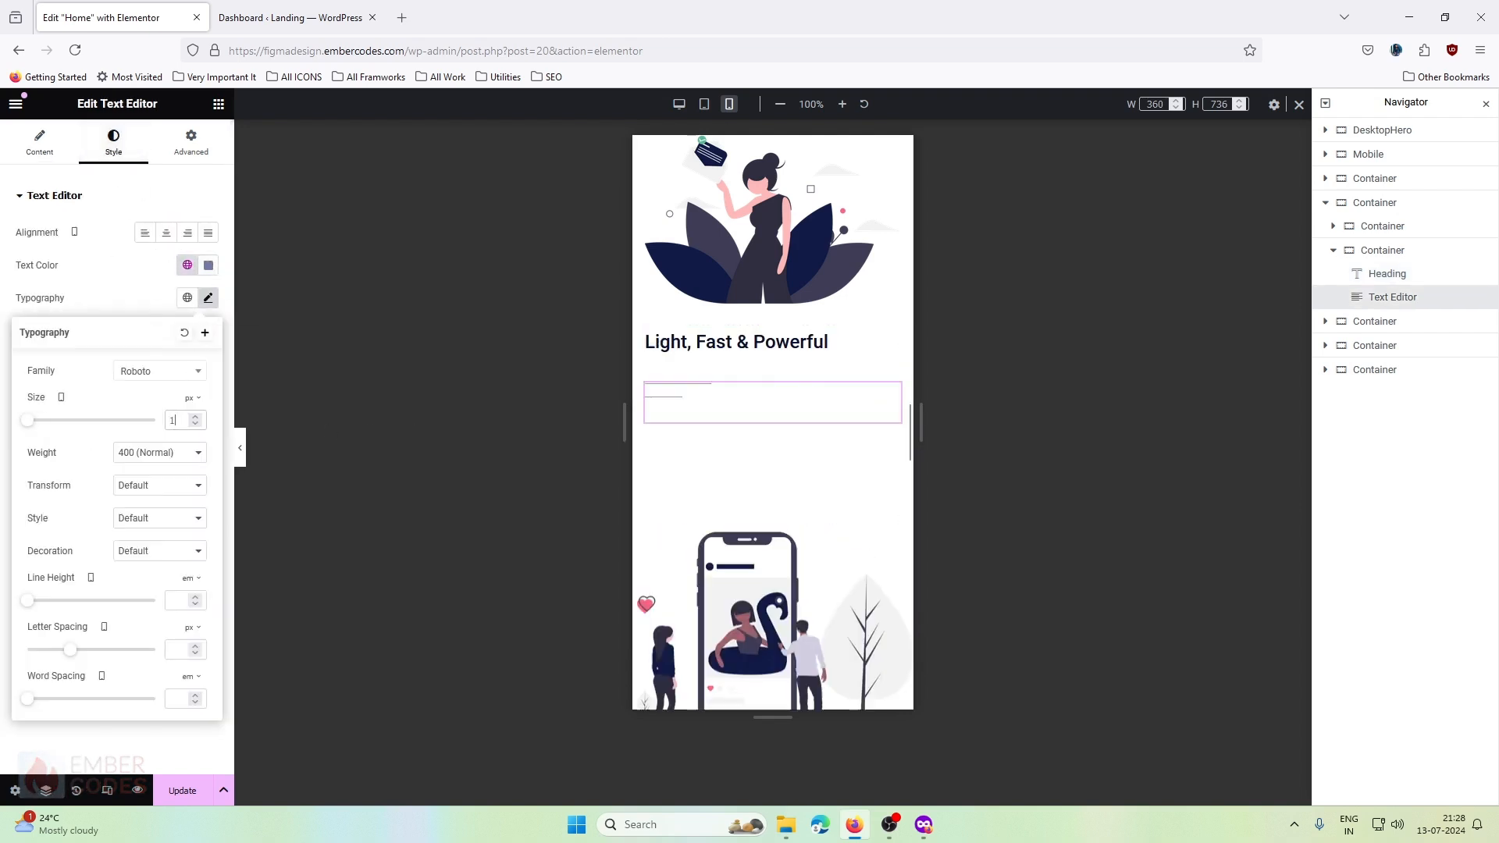
{"action": "left_click", "coordinate": [191, 427]}
- Review the mobile layout of the Light, Fast & Powerful sections, and open the first section heading's margin and padding settings
{"action": "scroll", "coordinate": [798, 472], "scroll_direction": "up", "scroll_amount": 4}
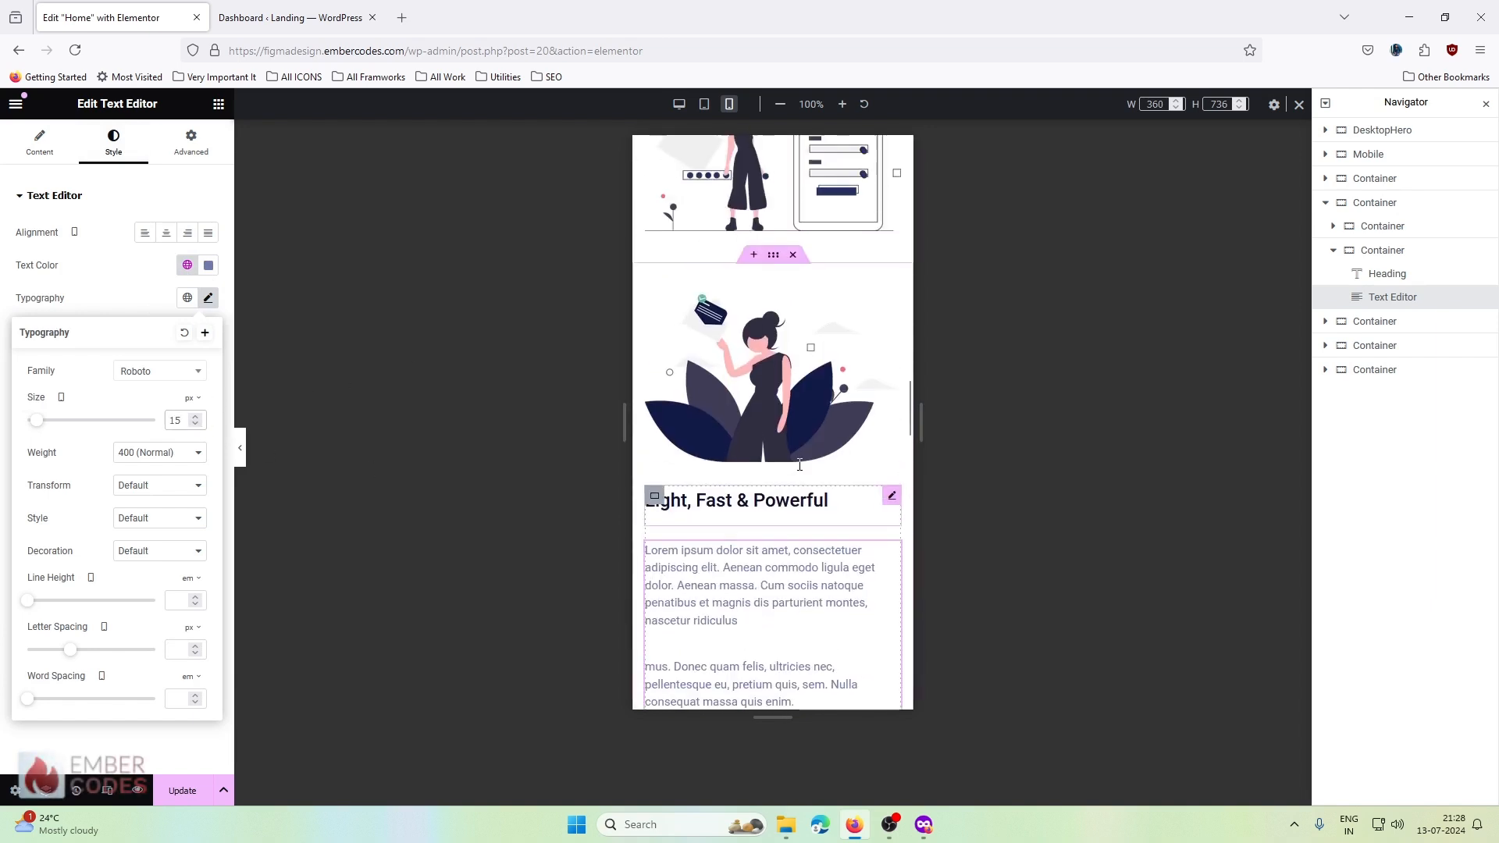
{"action": "scroll", "coordinate": [800, 472], "scroll_direction": "down", "scroll_amount": 6}
{"action": "scroll", "coordinate": [801, 471], "scroll_direction": "down", "scroll_amount": 2}
{"action": "scroll", "coordinate": [801, 471], "scroll_direction": "up", "scroll_amount": 3}
{"action": "scroll", "coordinate": [799, 467], "scroll_direction": "down", "scroll_amount": 10}
{"action": "scroll", "coordinate": [800, 465], "scroll_direction": "down", "scroll_amount": 5}
{"action": "scroll", "coordinate": [800, 468], "scroll_direction": "up", "scroll_amount": 12}
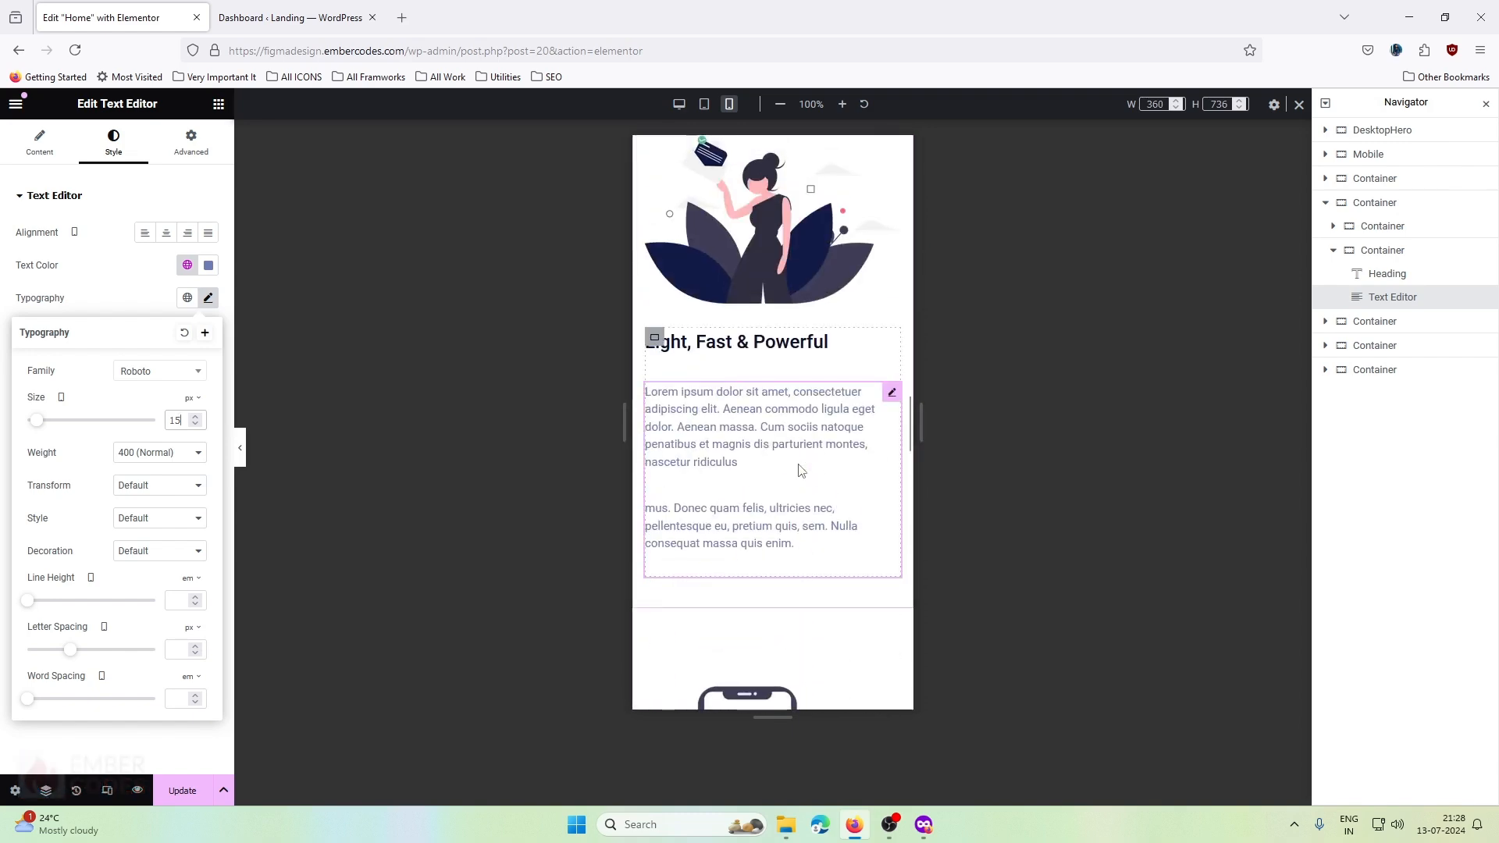
{"action": "left_click", "coordinate": [773, 345]}
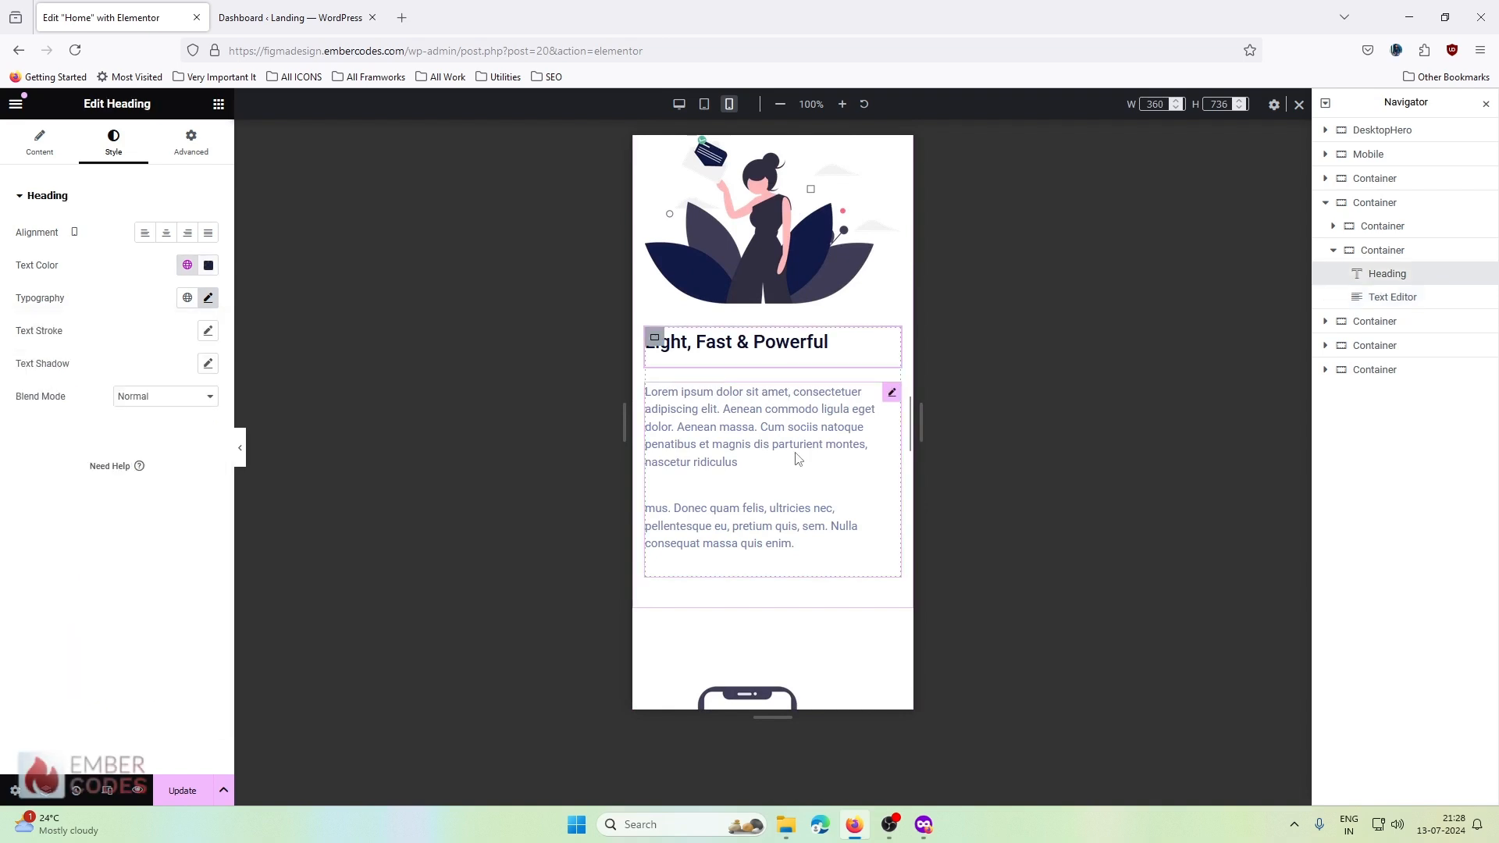
{"action": "scroll", "coordinate": [762, 398], "scroll_direction": "down", "scroll_amount": 5}
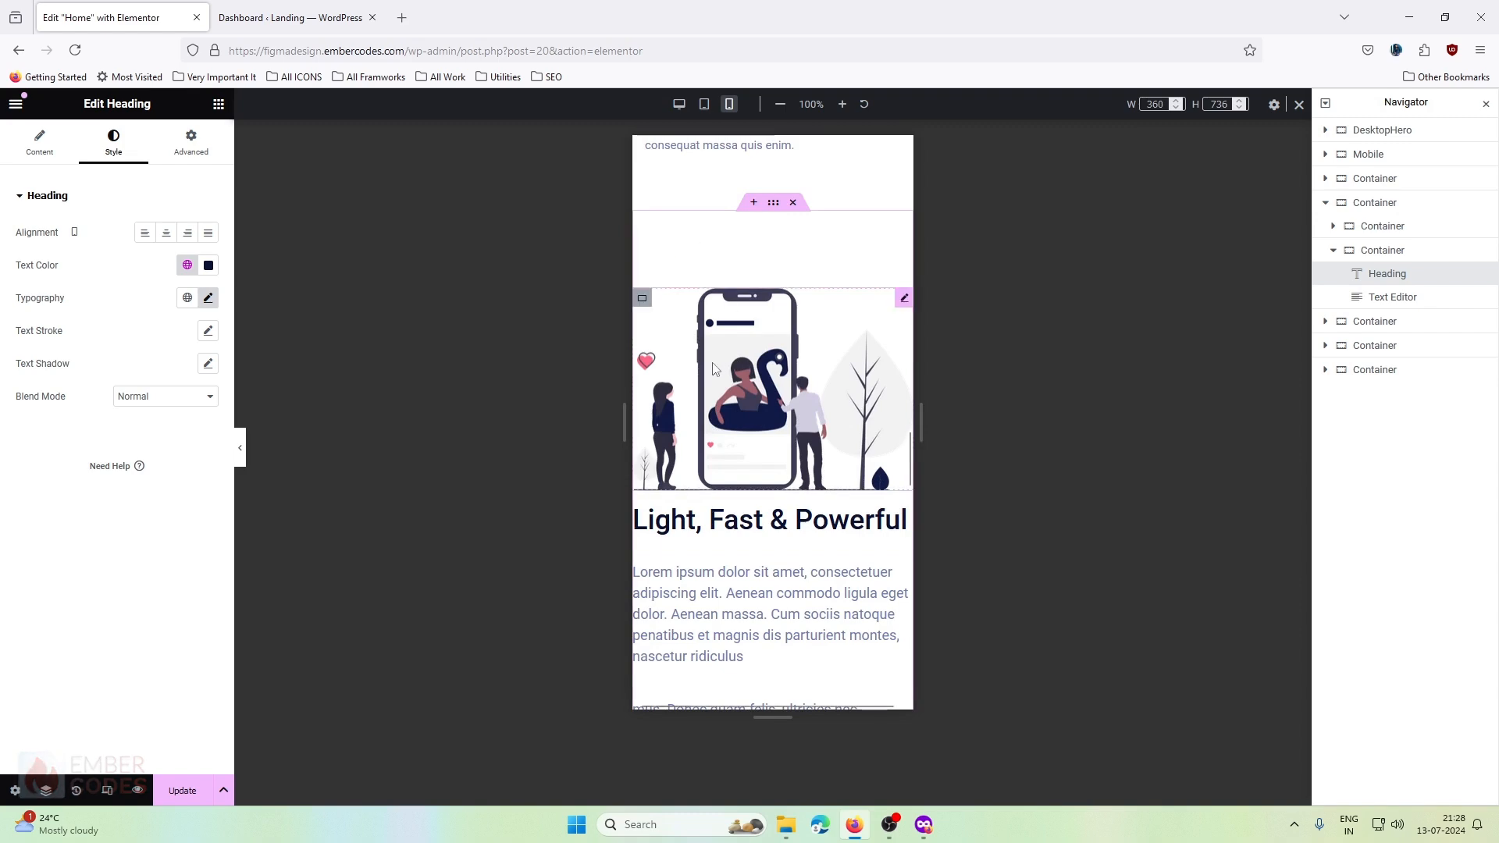
{"action": "scroll", "coordinate": [765, 356], "scroll_direction": "down", "scroll_amount": 8}
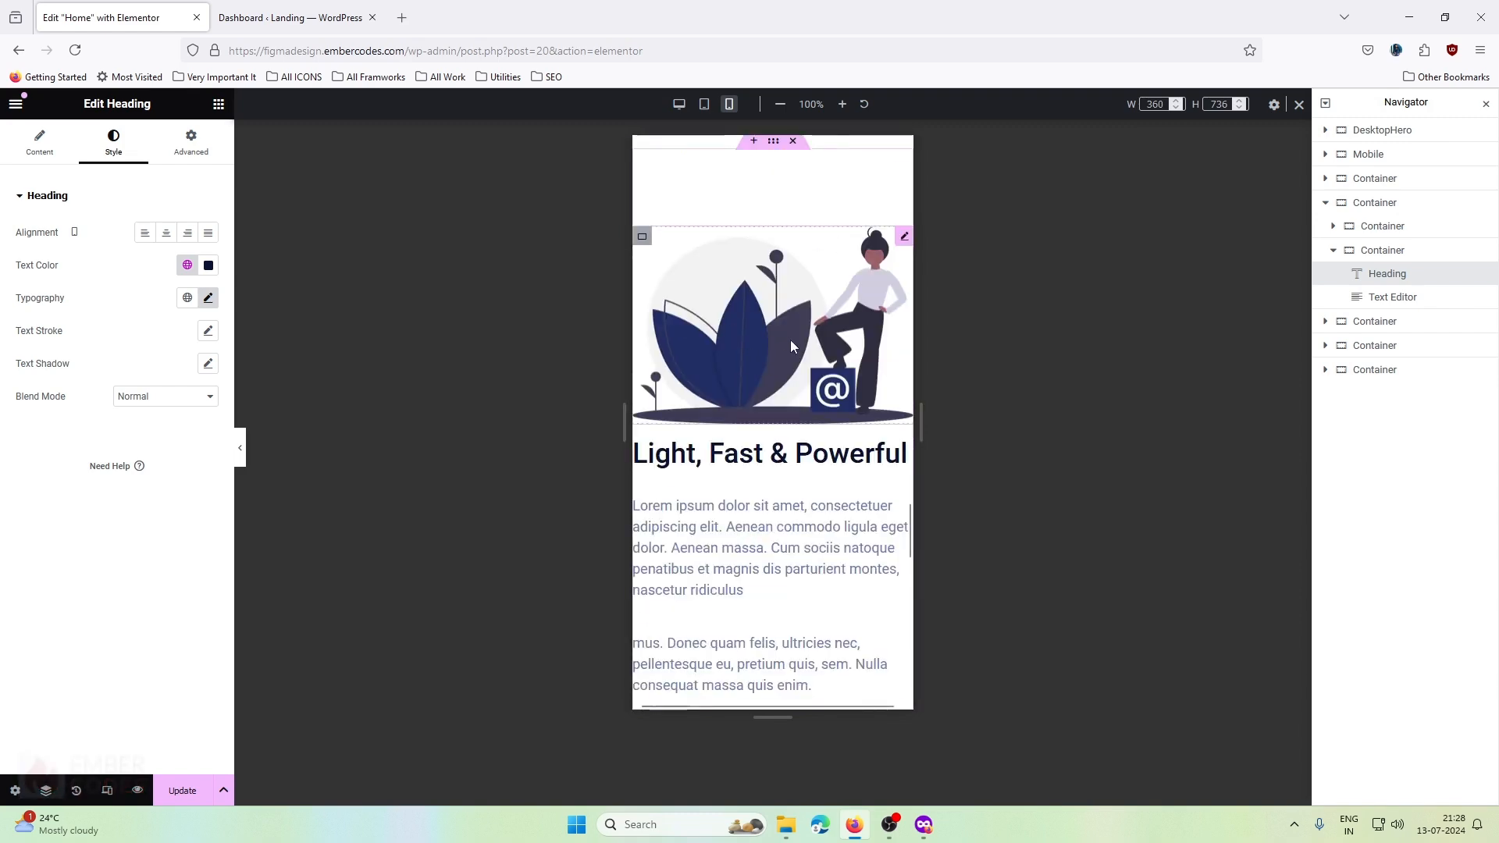
{"action": "scroll", "coordinate": [759, 353], "scroll_direction": "down", "scroll_amount": 4}
{"action": "scroll", "coordinate": [759, 347], "scroll_direction": "down", "scroll_amount": 3}
{"action": "scroll", "coordinate": [758, 347], "scroll_direction": "up", "scroll_amount": 20}
{"action": "scroll", "coordinate": [759, 347], "scroll_direction": "up", "scroll_amount": 3}
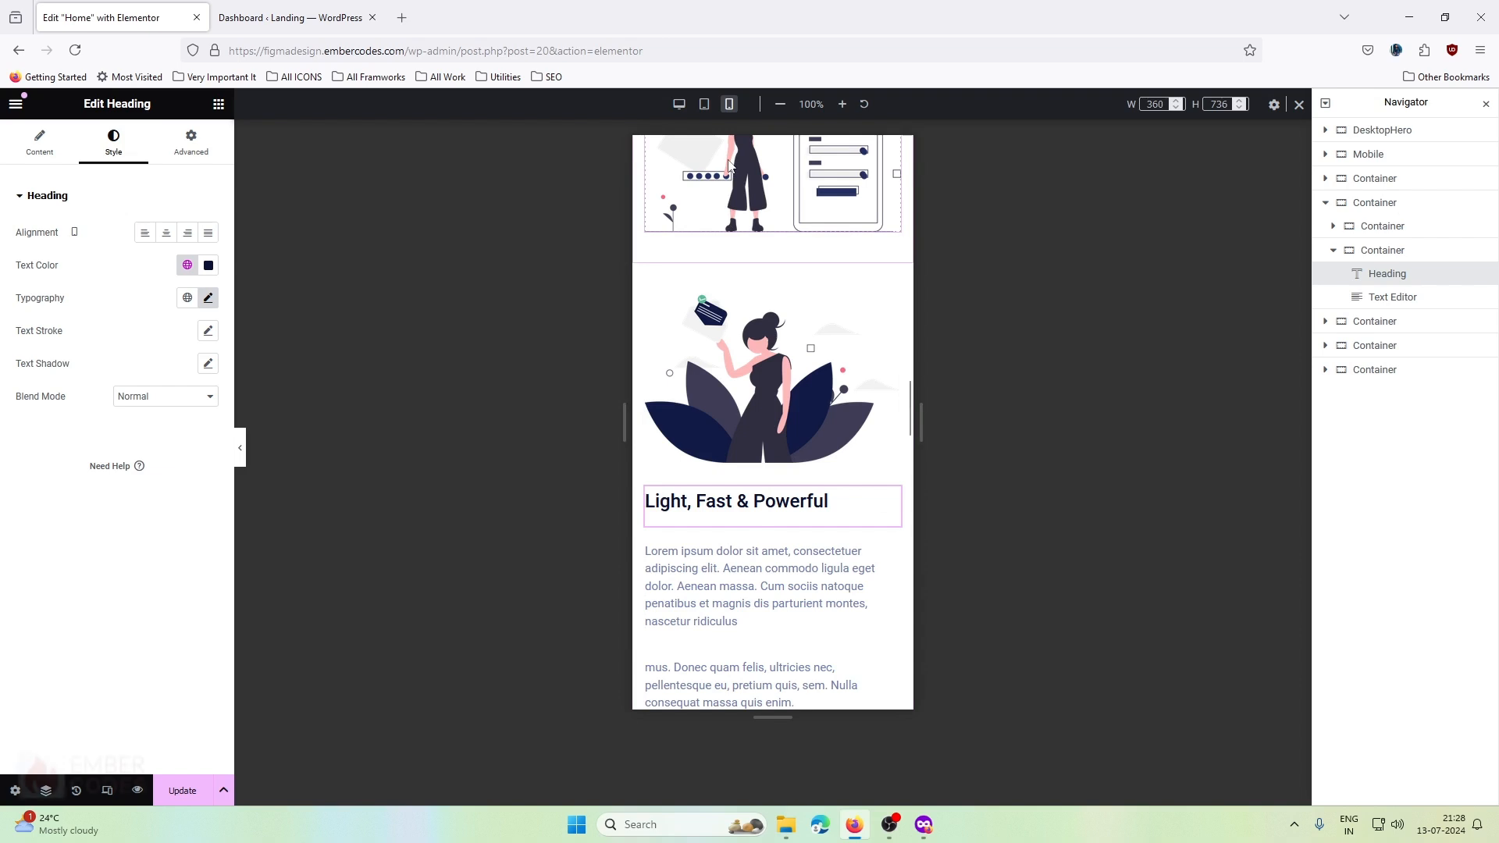
{"action": "left_click", "coordinate": [206, 149]}
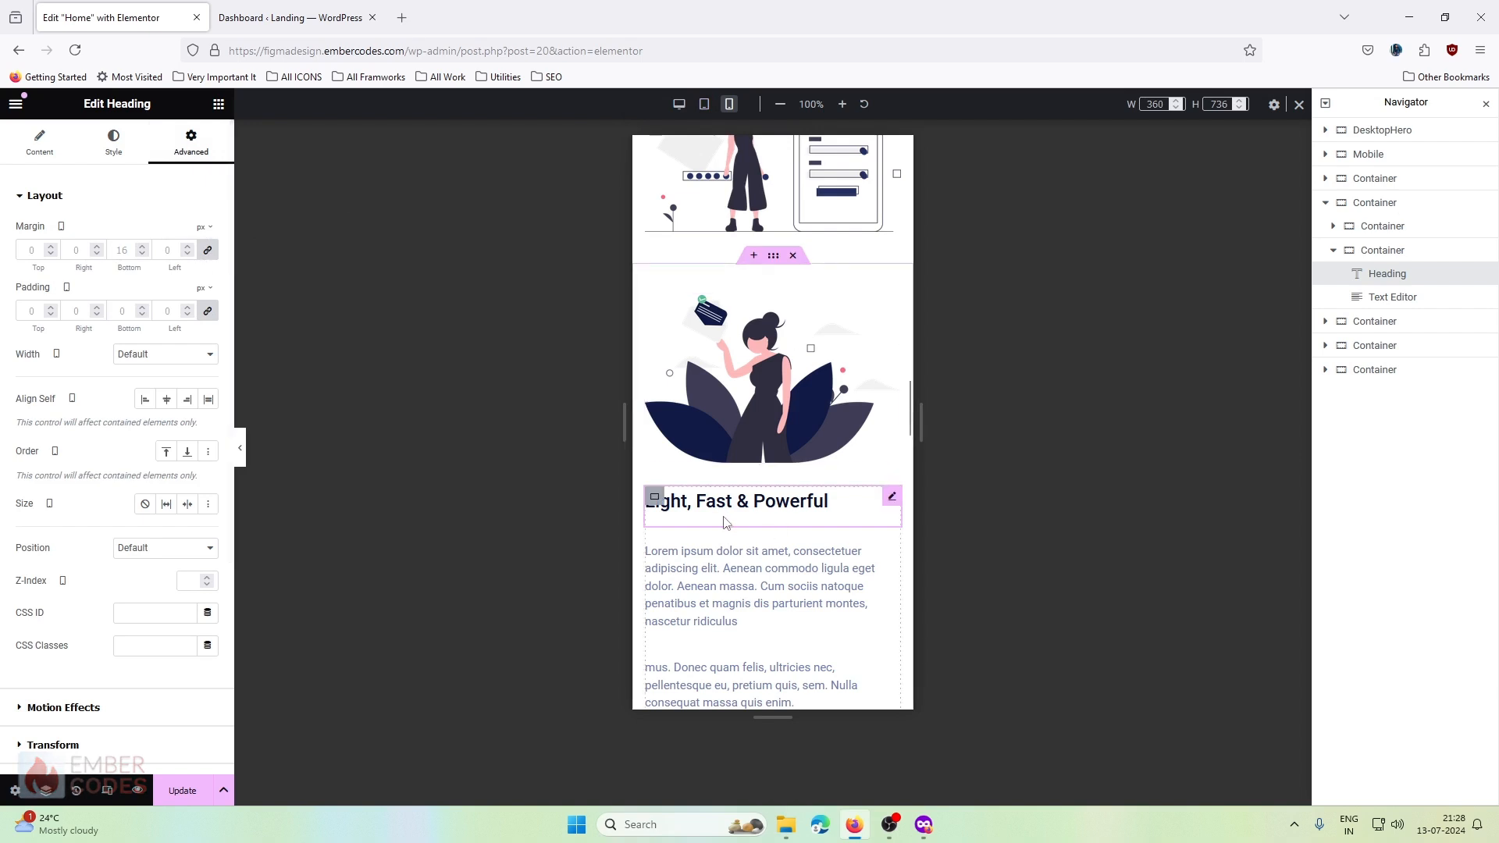
- Unlink the mobile margin values of the first Light, Fast & Powerful heading, setting all four sides to 0 px
{"action": "left_click", "coordinate": [205, 251]}
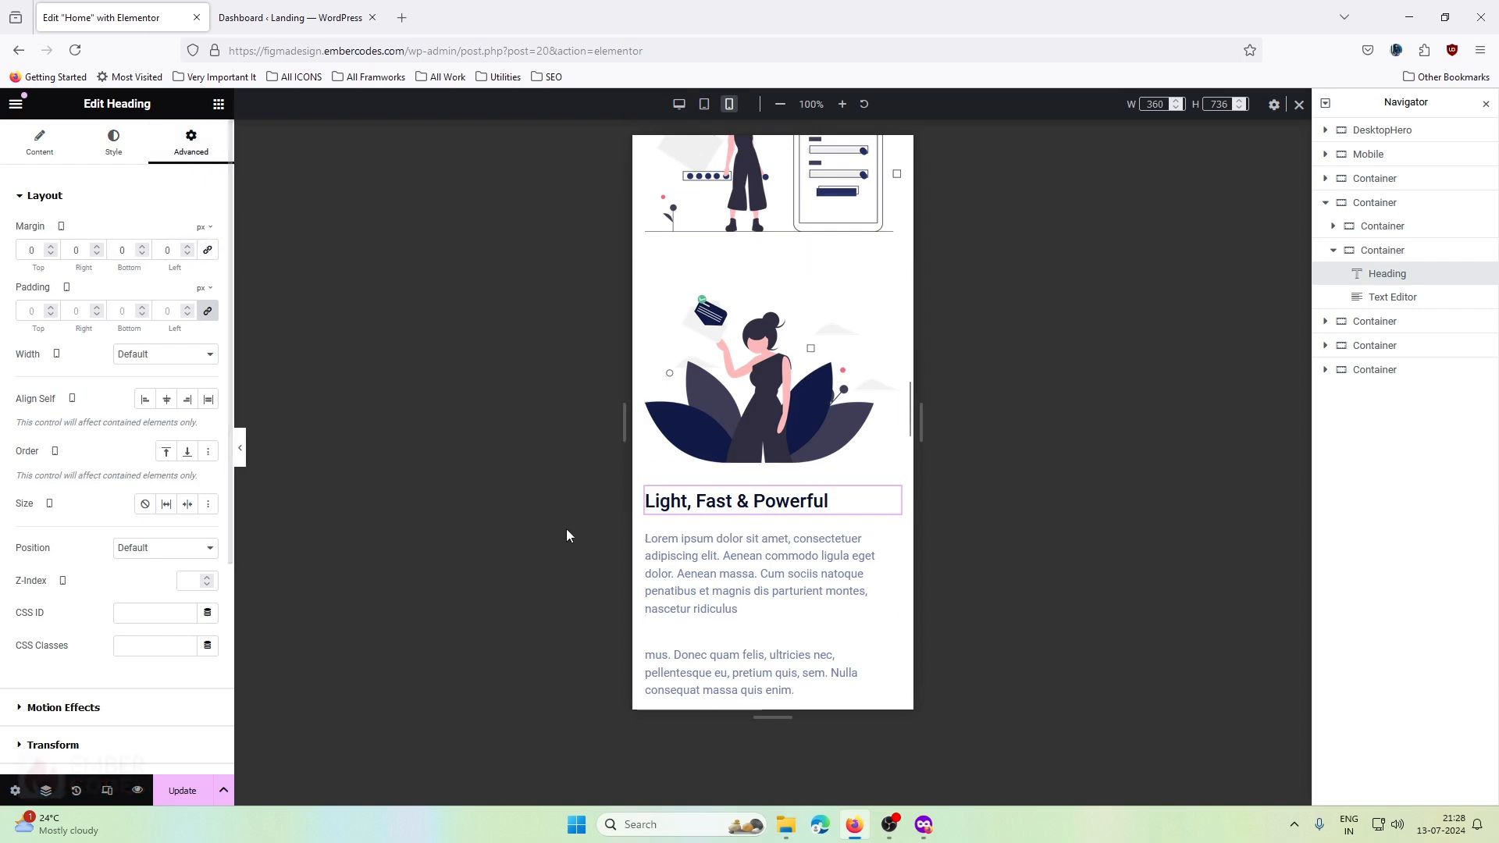
{"action": "scroll", "coordinate": [791, 401], "scroll_direction": "down", "scroll_amount": 9}
{"action": "scroll", "coordinate": [792, 401], "scroll_direction": "up", "scroll_amount": 13}
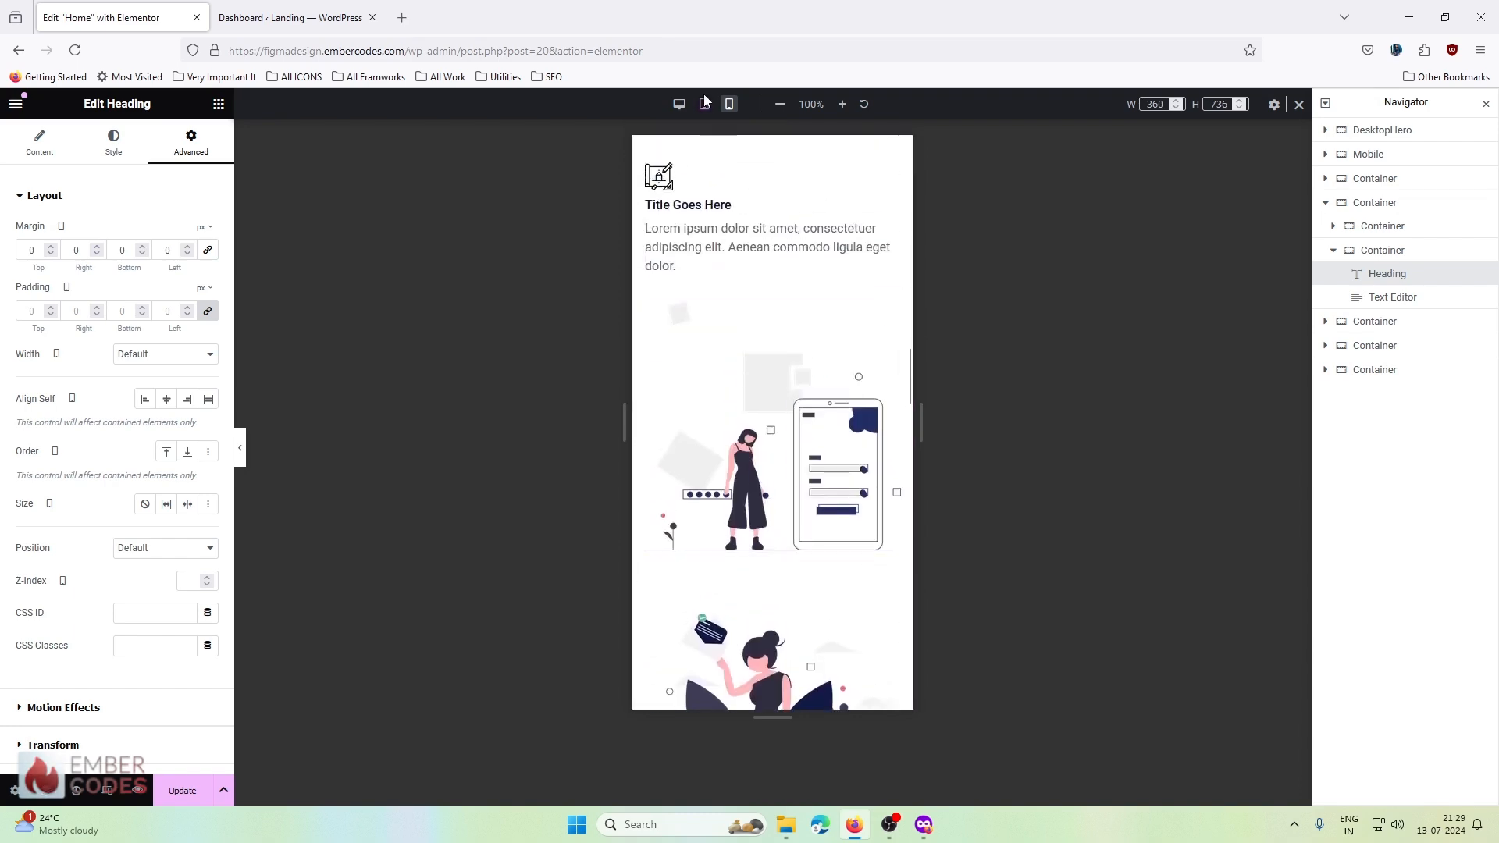
- In the desktop view, duplicate the first Light, Fast & Powerful section twice
{"action": "left_click", "coordinate": [679, 103]}
{"action": "scroll", "coordinate": [777, 354], "scroll_direction": "up", "scroll_amount": 7}
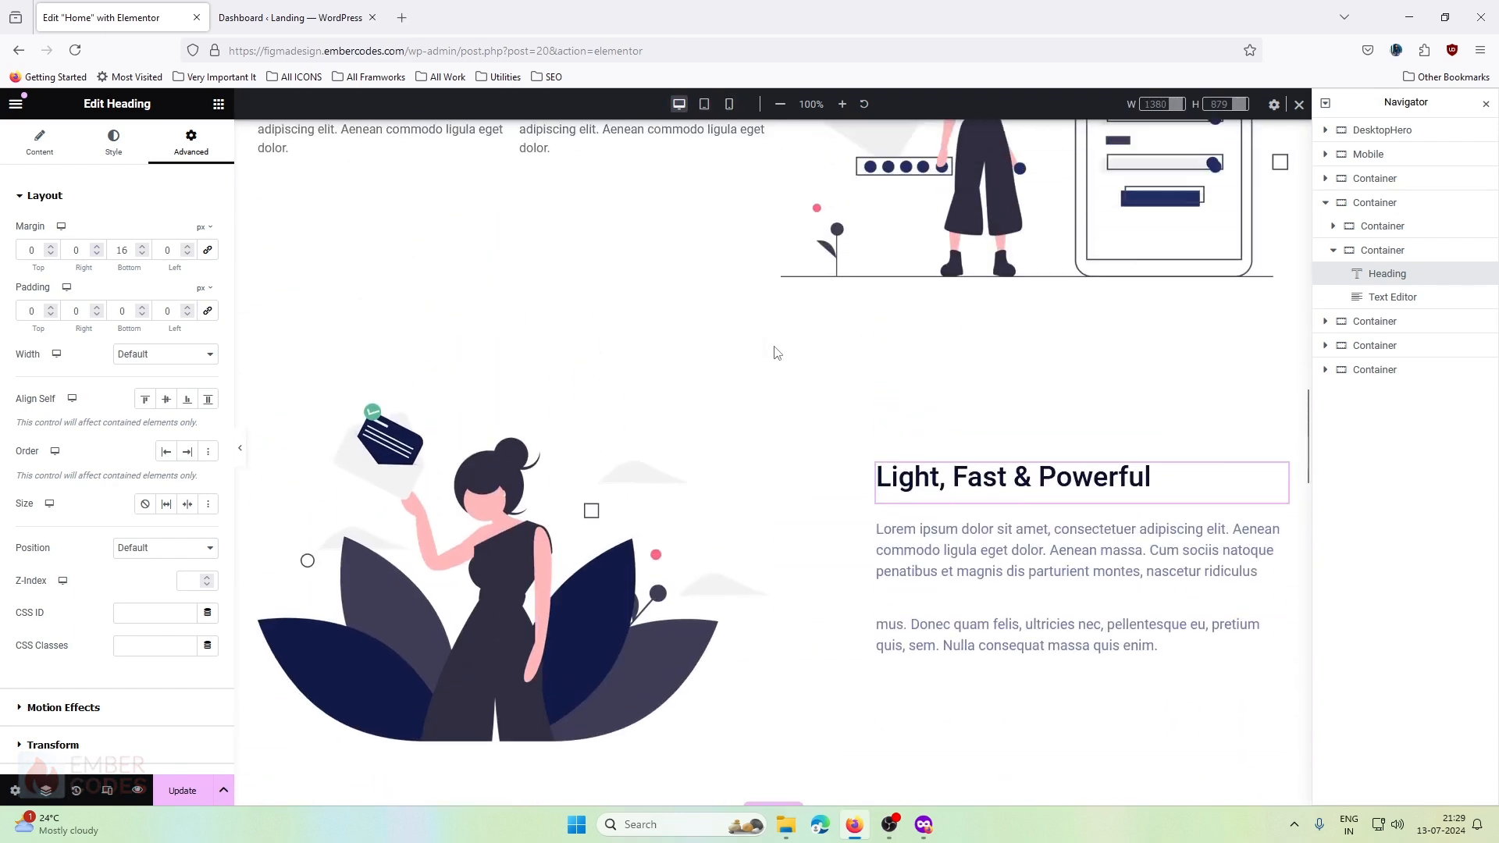
{"action": "left_click", "coordinate": [774, 327]}
{"action": "right_click", "coordinate": [774, 327]}
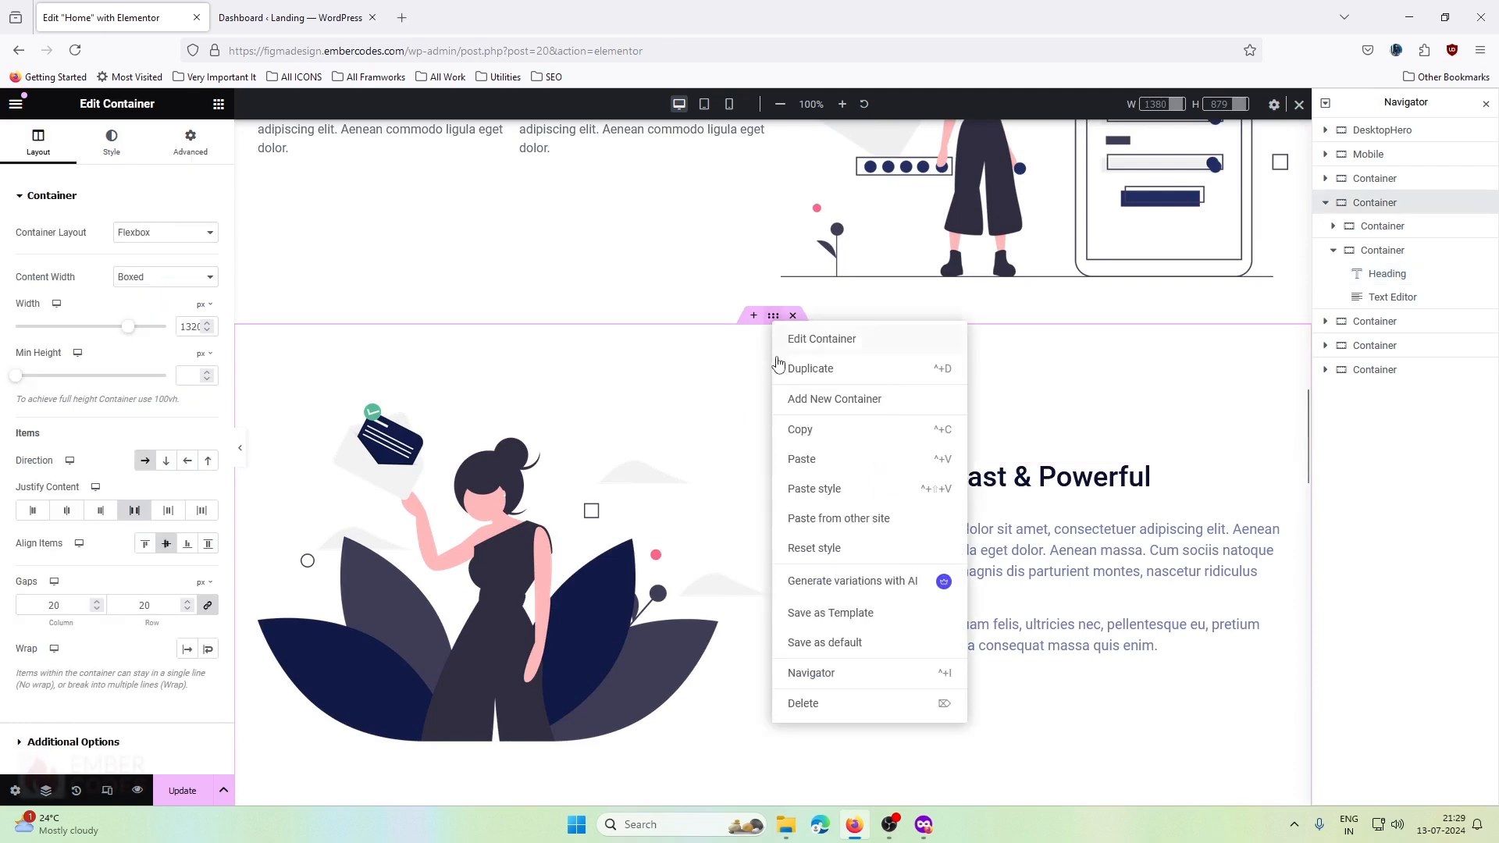
{"action": "left_click", "coordinate": [783, 368]}
{"action": "right_click", "coordinate": [775, 325]}
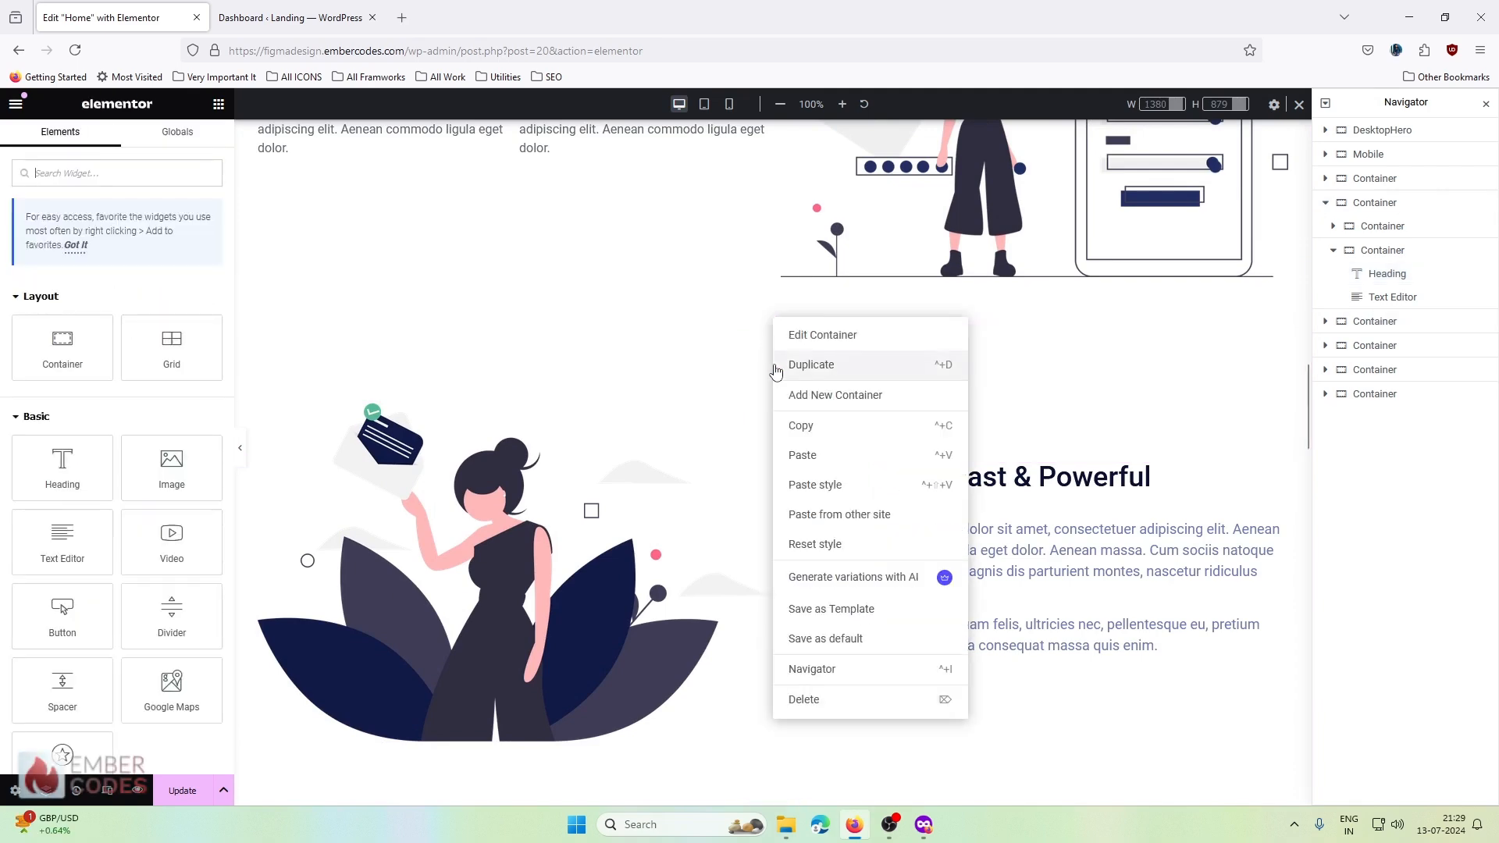
{"action": "left_click", "coordinate": [781, 369]}
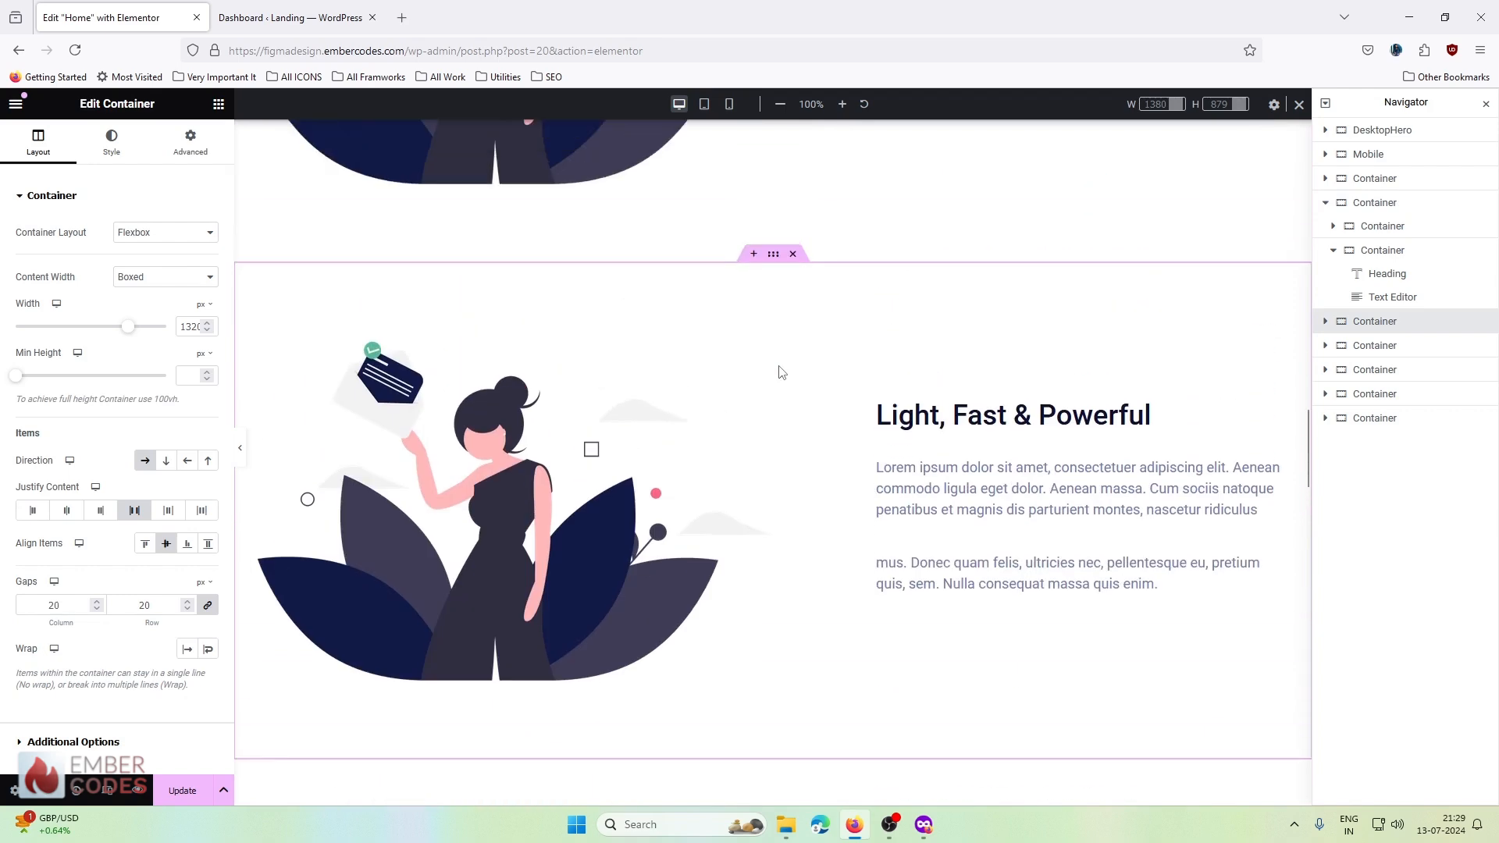
{"action": "scroll", "coordinate": [782, 373], "scroll_direction": "down", "scroll_amount": 11}
{"action": "scroll", "coordinate": [783, 373], "scroll_direction": "up", "scroll_amount": 12}
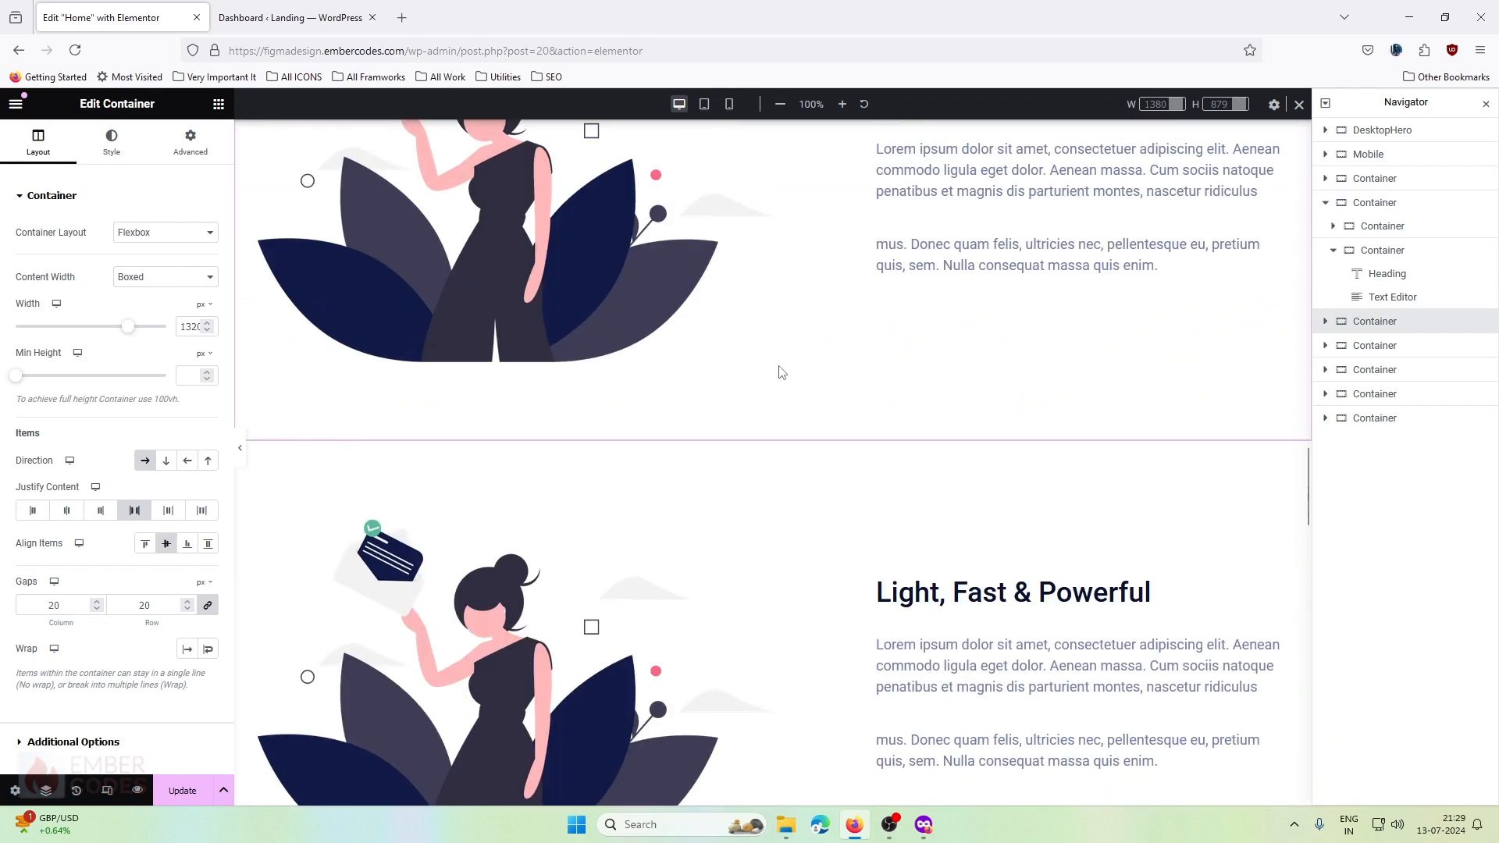
- Replace the image in the first duplicated section with the phone and swan illustration from the media library
{"action": "left_click", "coordinate": [560, 346]}
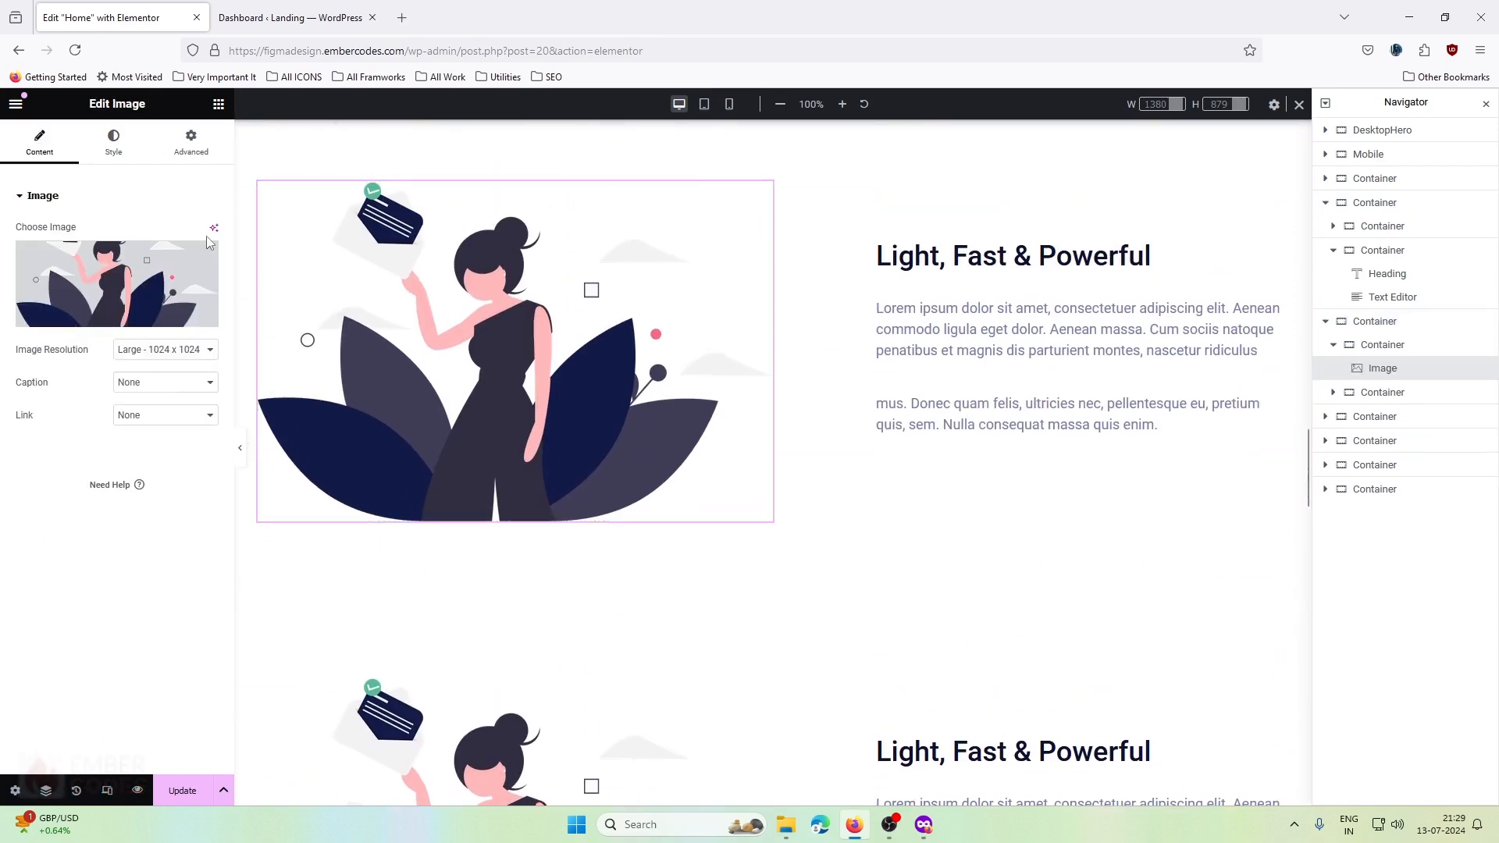
{"action": "left_click", "coordinate": [194, 258]}
{"action": "left_click", "coordinate": [114, 315]}
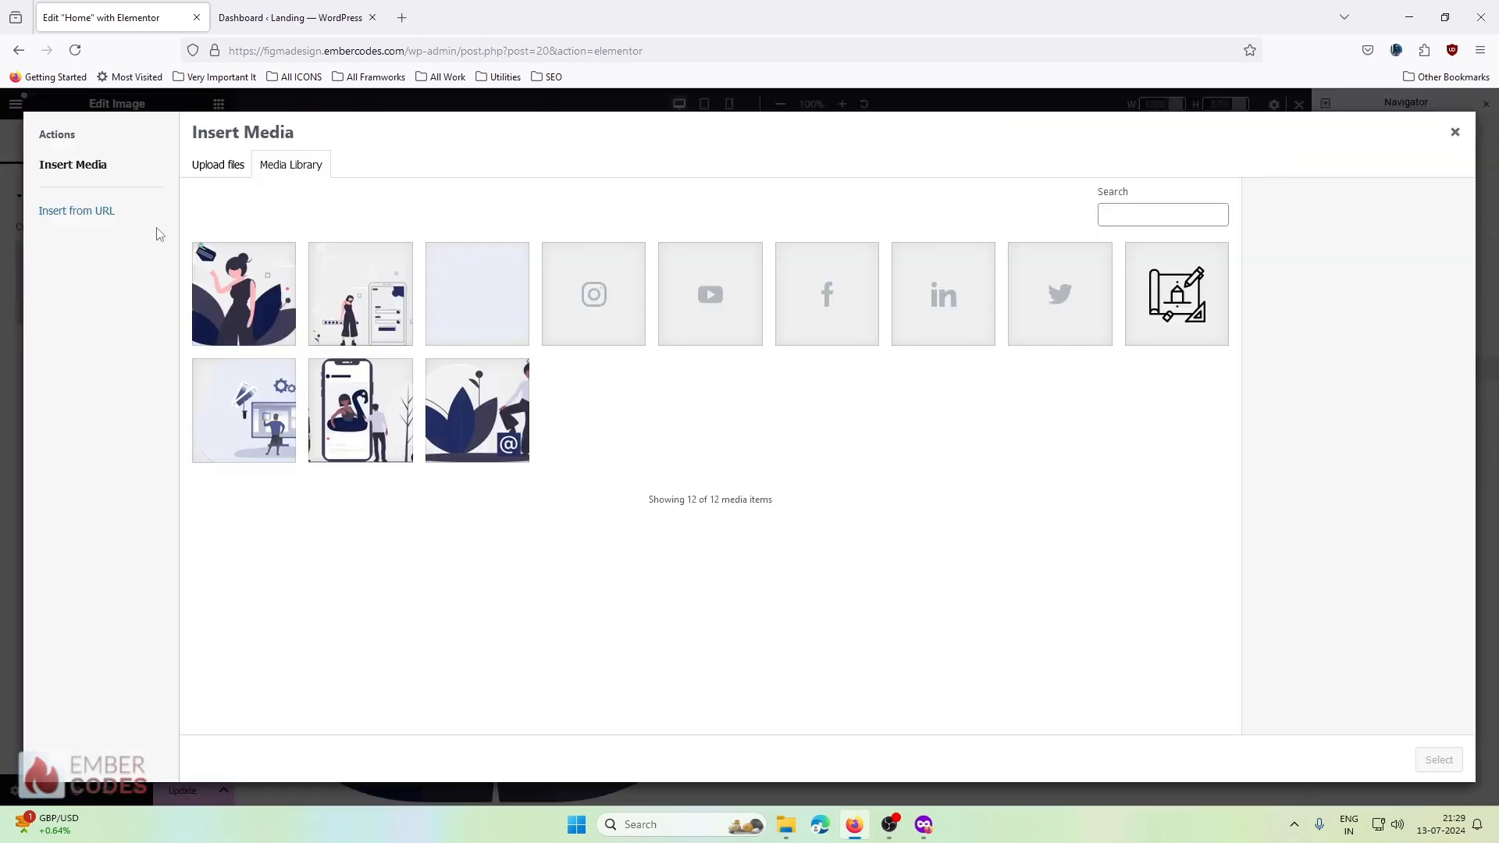
{"action": "left_click", "coordinate": [376, 416]}
{"action": "left_click", "coordinate": [1439, 760]}
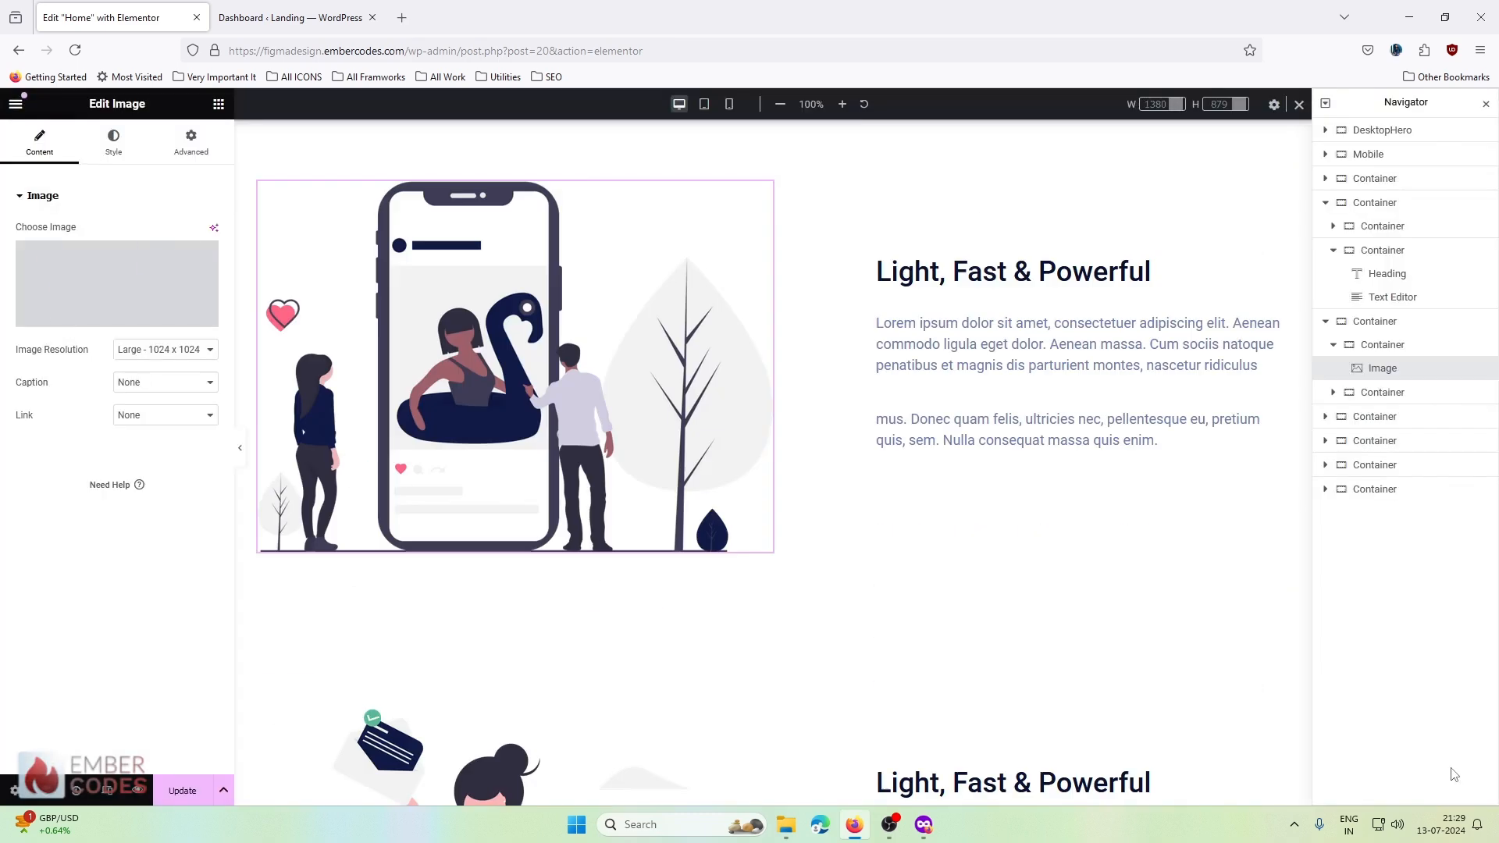
- Replace the image in the second duplicated section with the leaves and @ box illustration from the media library
{"action": "scroll", "coordinate": [535, 534], "scroll_direction": "down", "scroll_amount": 4}
{"action": "left_click", "coordinate": [297, 406]}
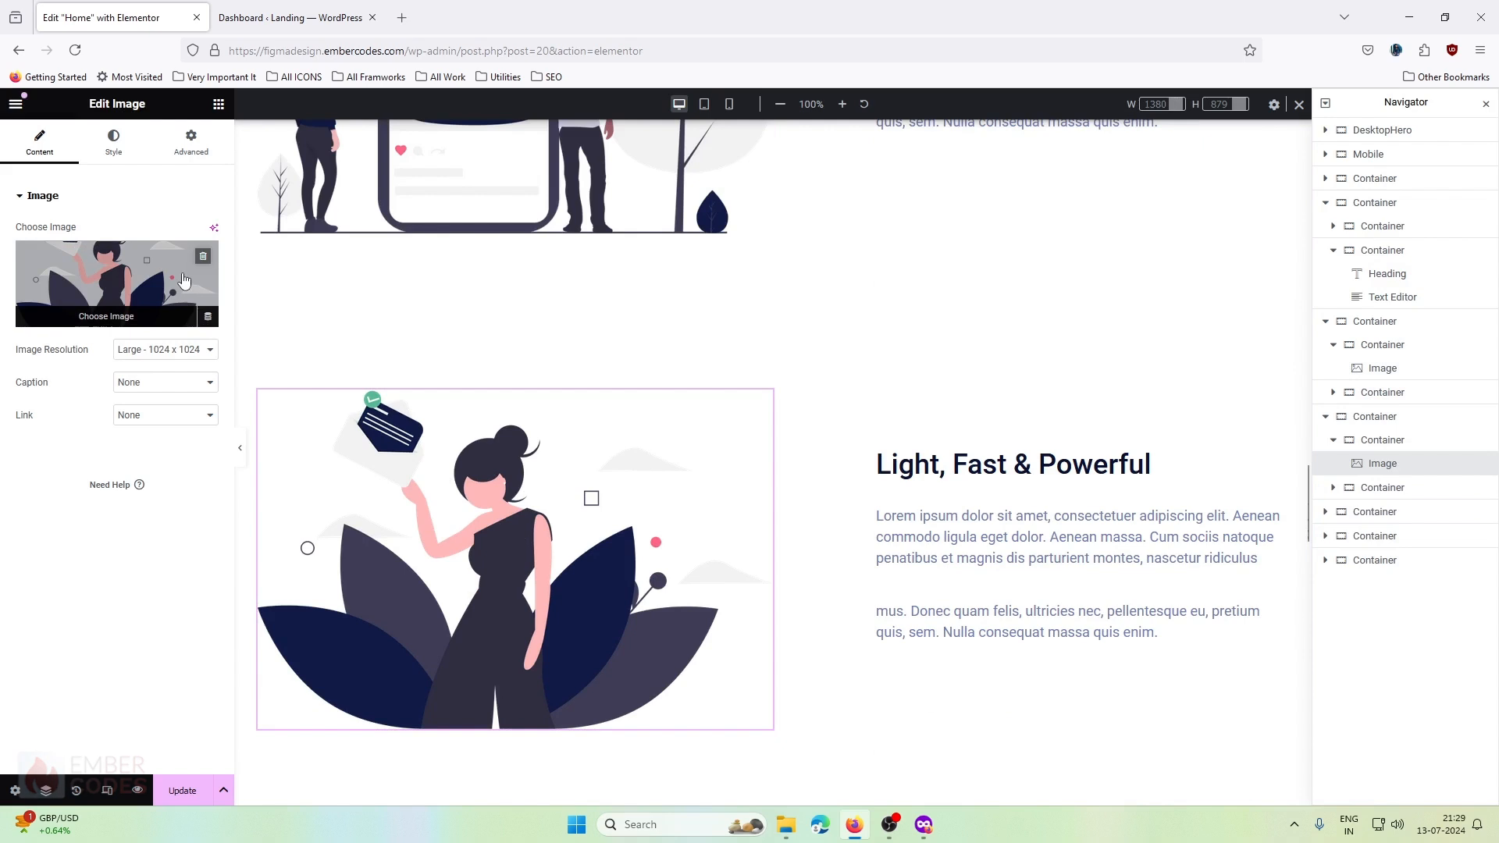
{"action": "left_click", "coordinate": [201, 260]}
{"action": "left_click", "coordinate": [135, 284]}
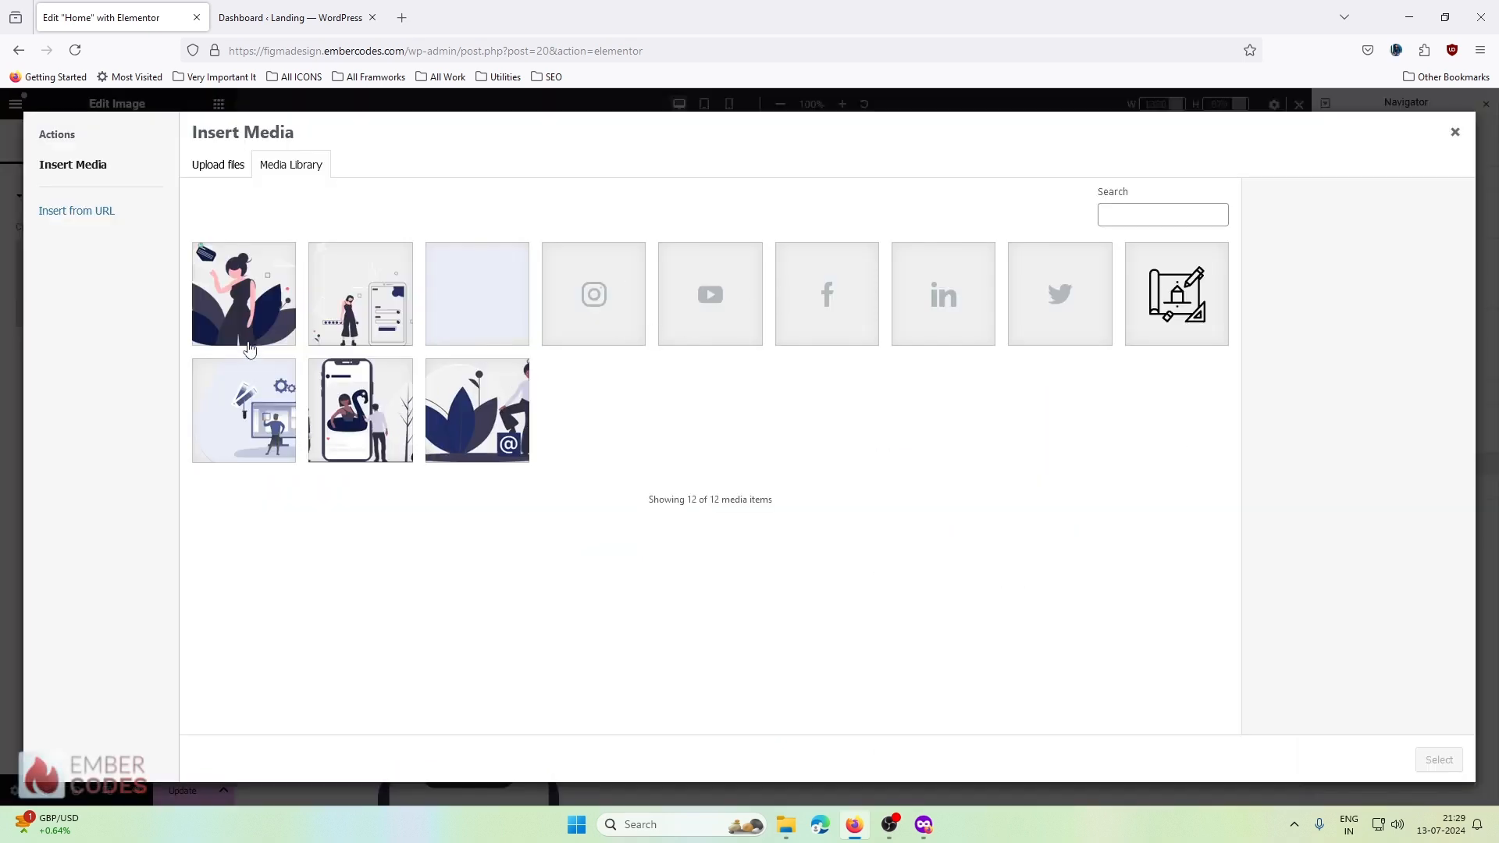
{"action": "left_click", "coordinate": [458, 406]}
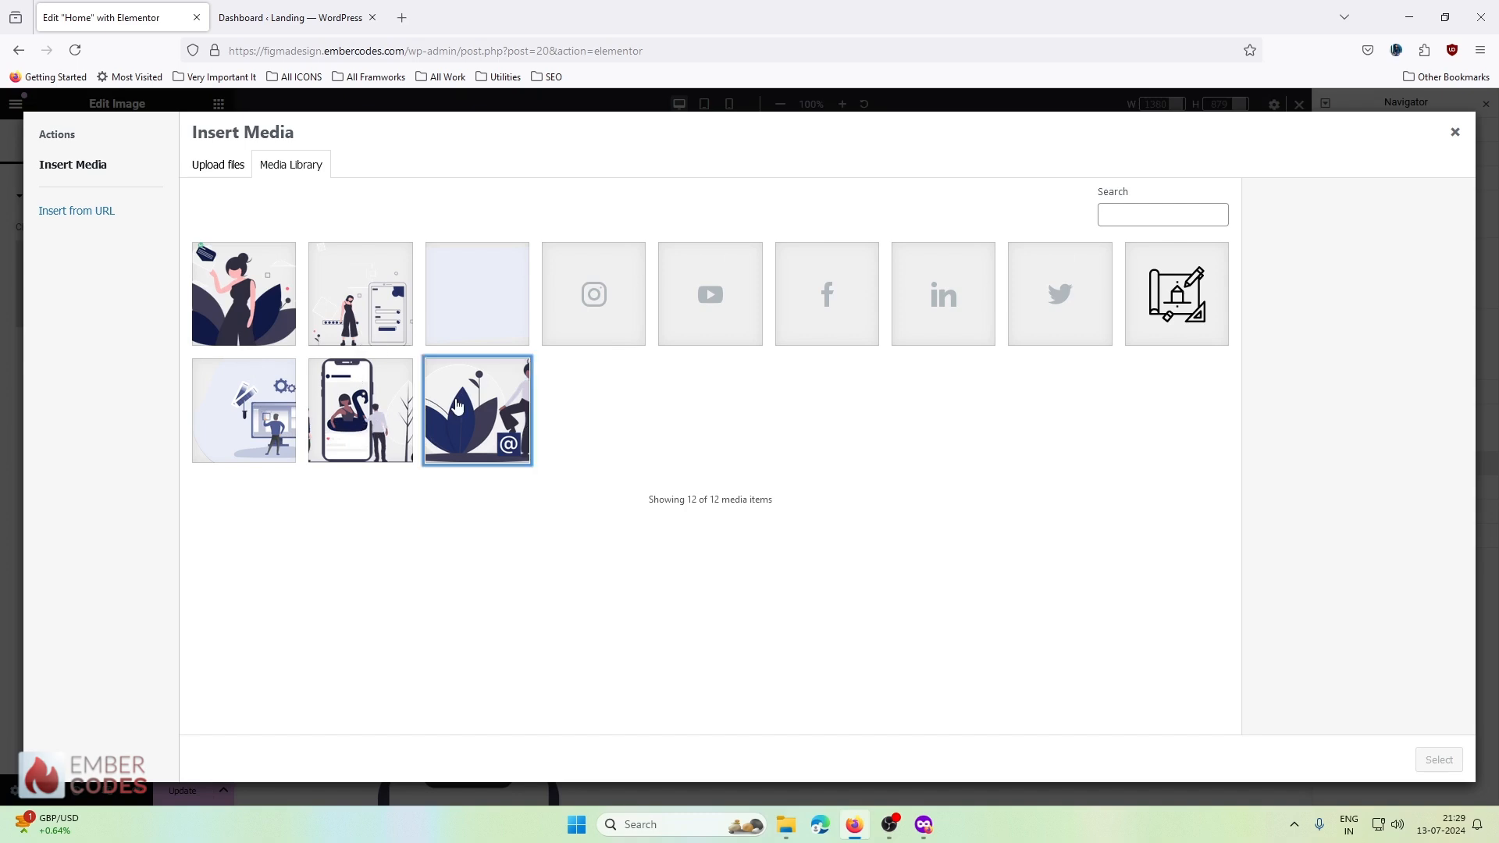
{"action": "left_click", "coordinate": [1435, 761]}
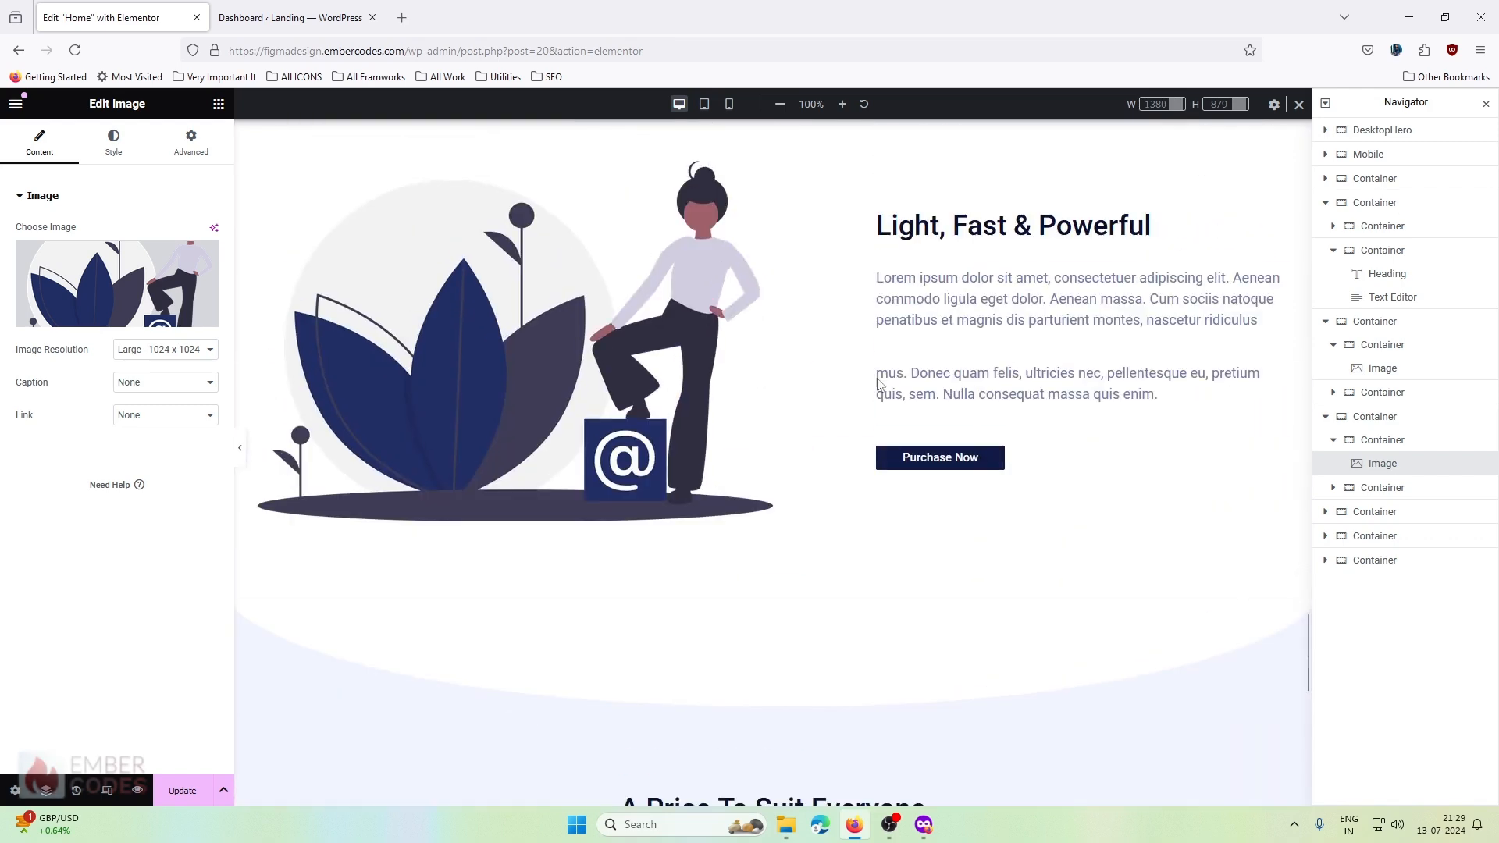
- Copy the Purchase Now button from the old last section and paste it below the second duplicate's paragraph text
{"action": "left_click", "coordinate": [965, 457]}
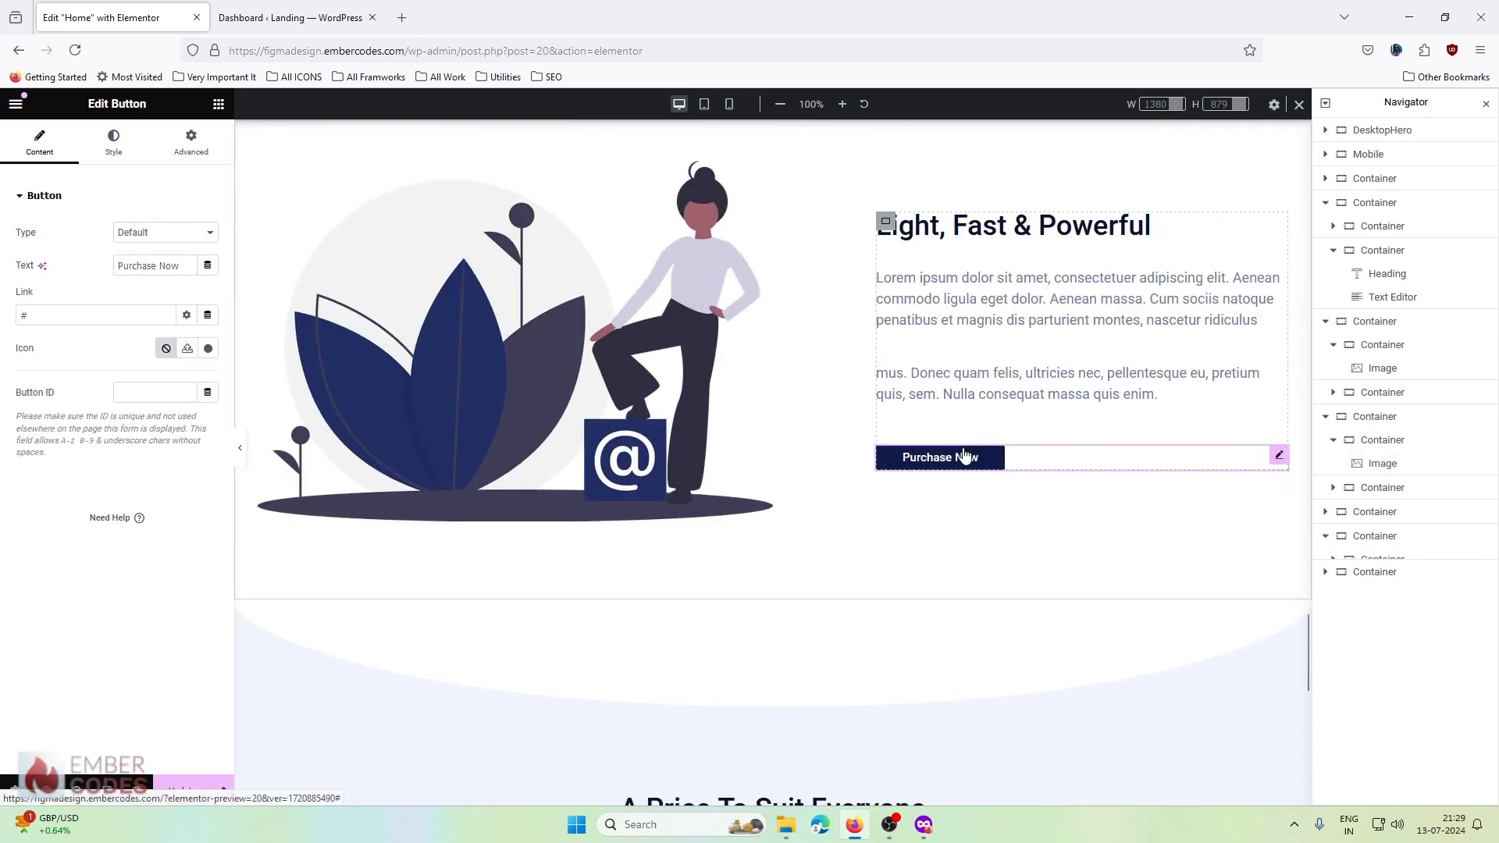
{"action": "scroll", "coordinate": [968, 452], "scroll_direction": "up", "scroll_amount": 10}
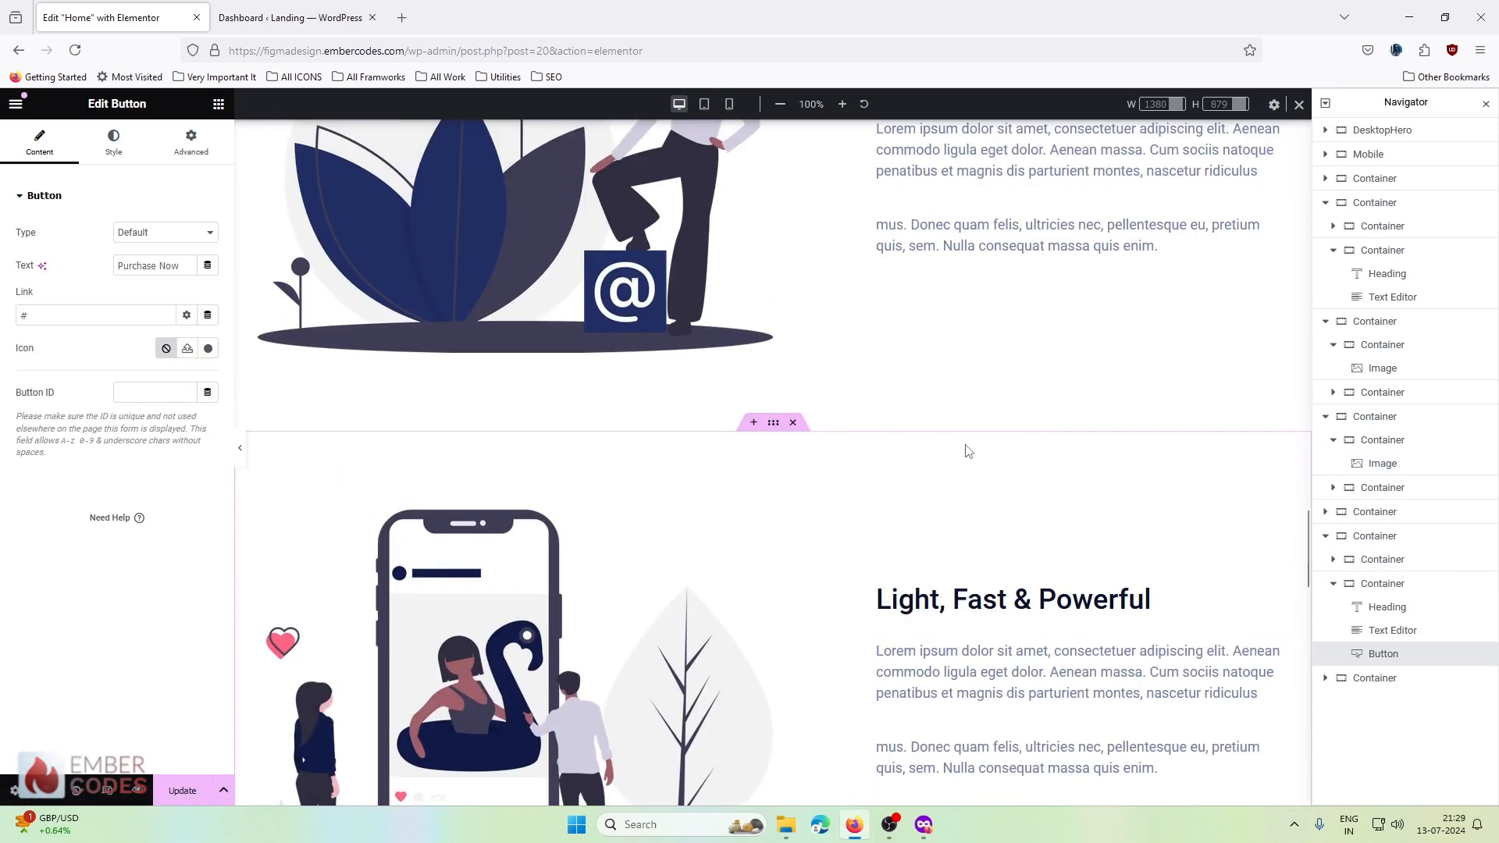
{"action": "scroll", "coordinate": [969, 452], "scroll_direction": "up", "scroll_amount": 2}
{"action": "left_click", "coordinate": [1000, 429]}
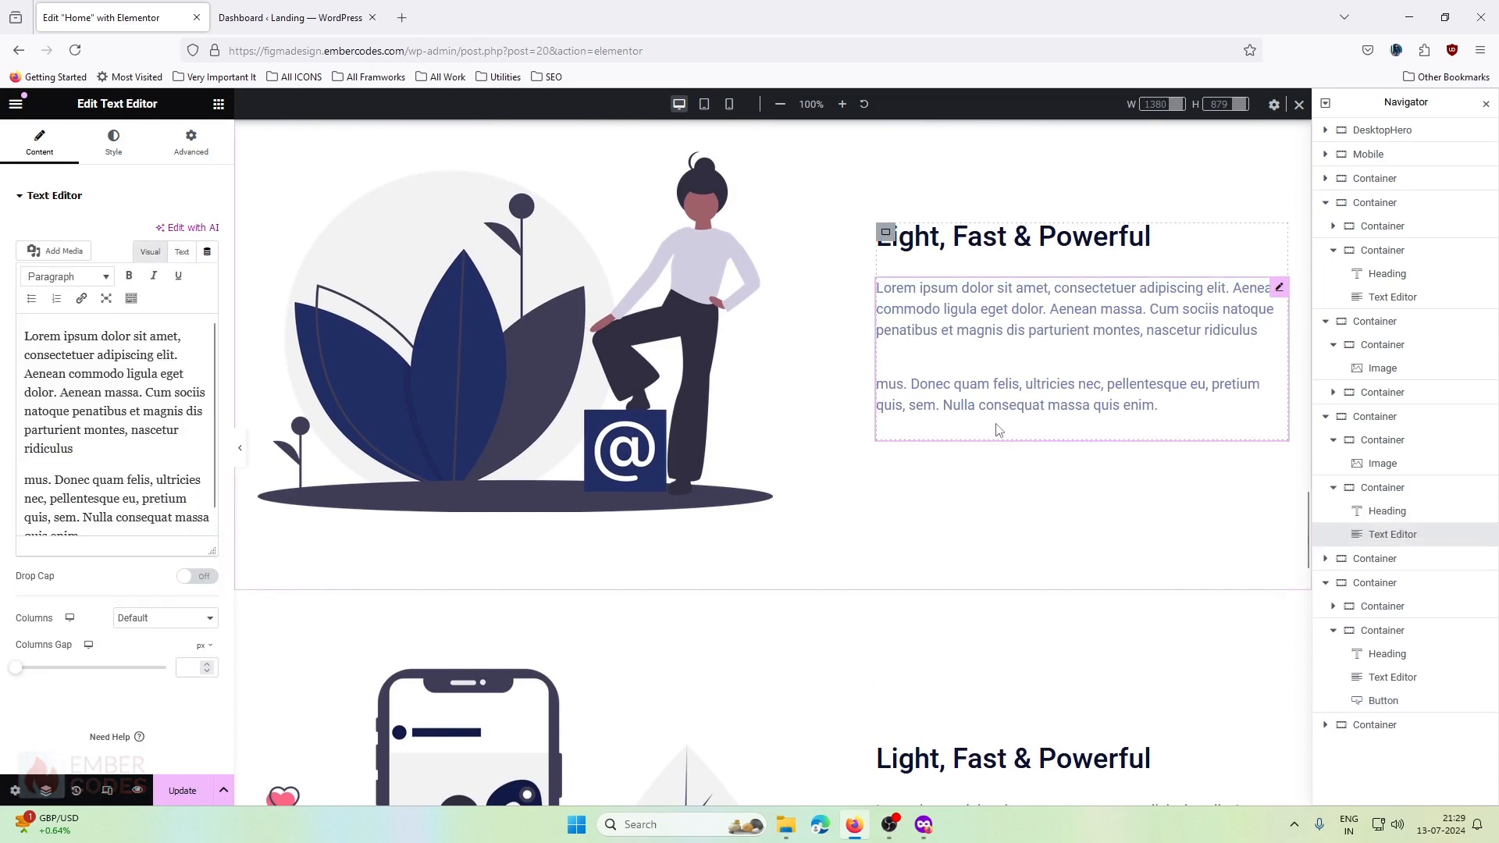
{"action": "key", "text": "ctrl+v"}
{"action": "scroll", "coordinate": [996, 401], "scroll_direction": "down", "scroll_amount": 5}
{"action": "scroll", "coordinate": [830, 374], "scroll_direction": "up", "scroll_amount": 3}
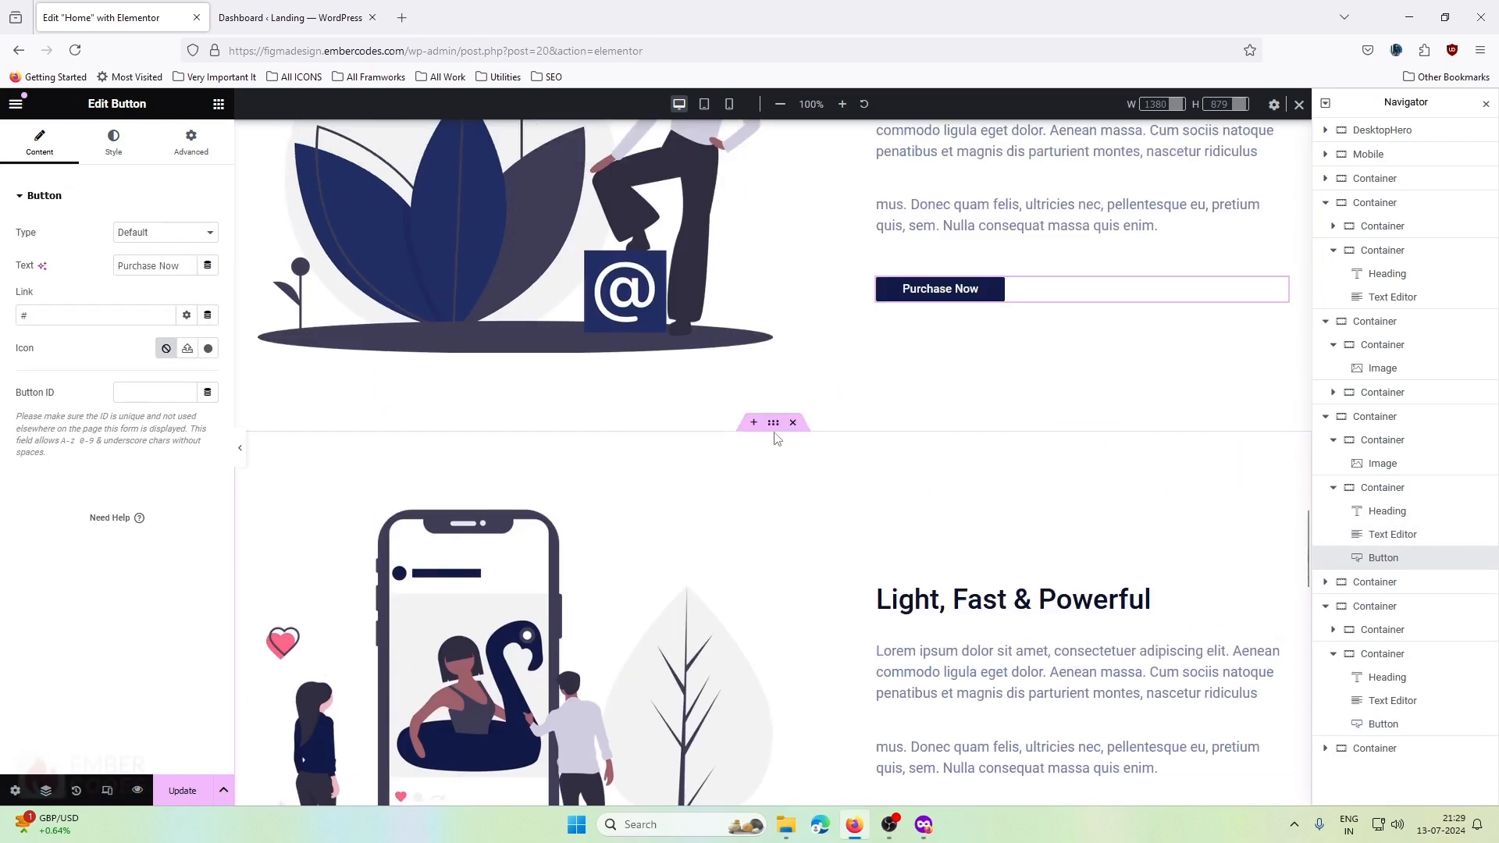
- Delete the two old Light, Fast & Powerful sections directly above the pricing section
{"action": "left_click", "coordinate": [773, 423]}
{"action": "left_click", "coordinate": [794, 423]}
{"action": "left_click", "coordinate": [793, 422]}
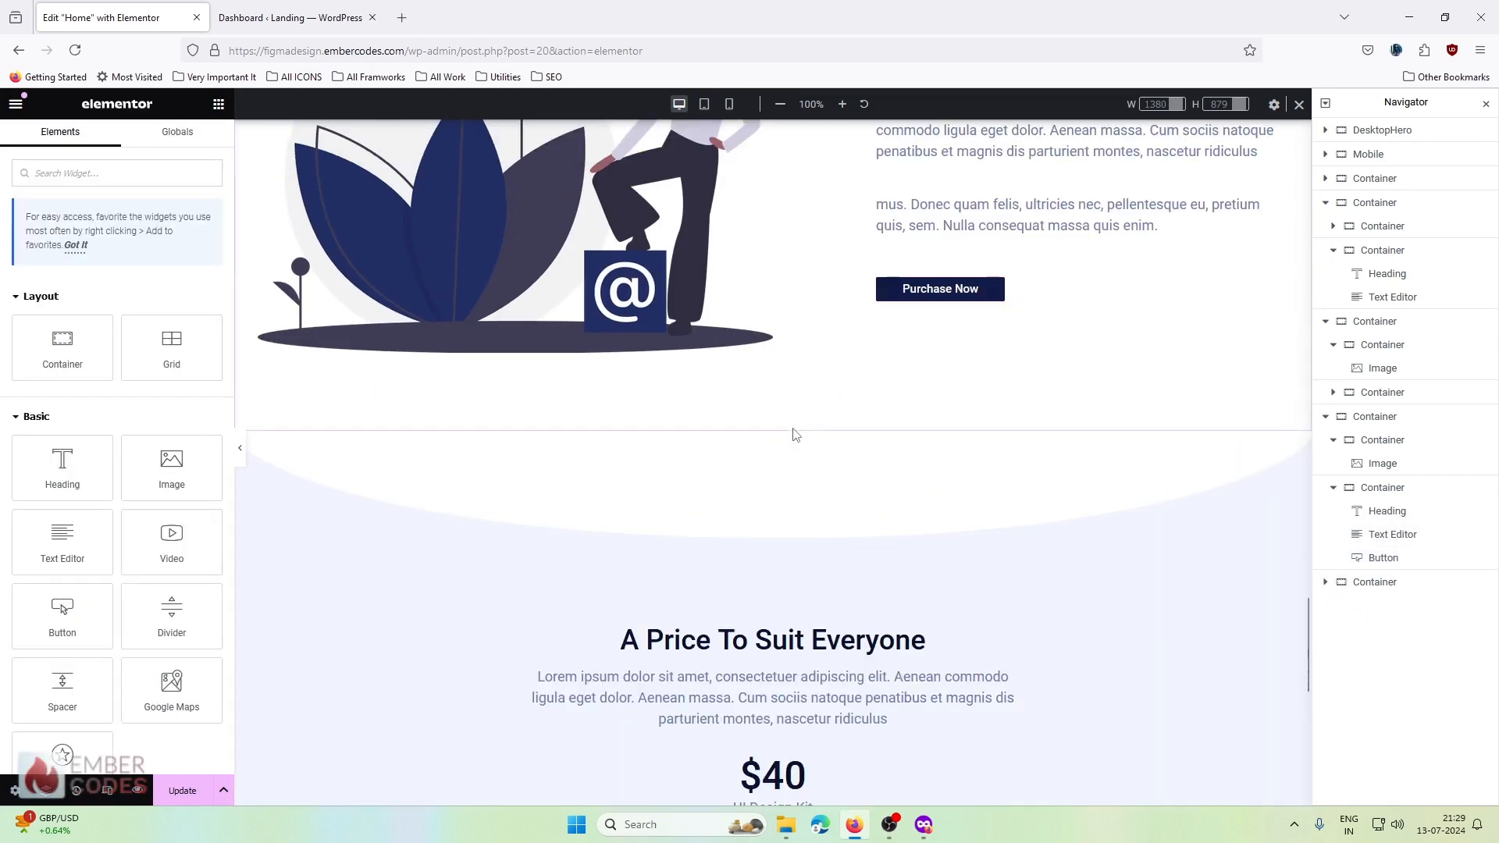
{"action": "scroll", "coordinate": [795, 434], "scroll_direction": "up", "scroll_amount": 4}
{"action": "scroll", "coordinate": [795, 434], "scroll_direction": "down", "scroll_amount": 6}
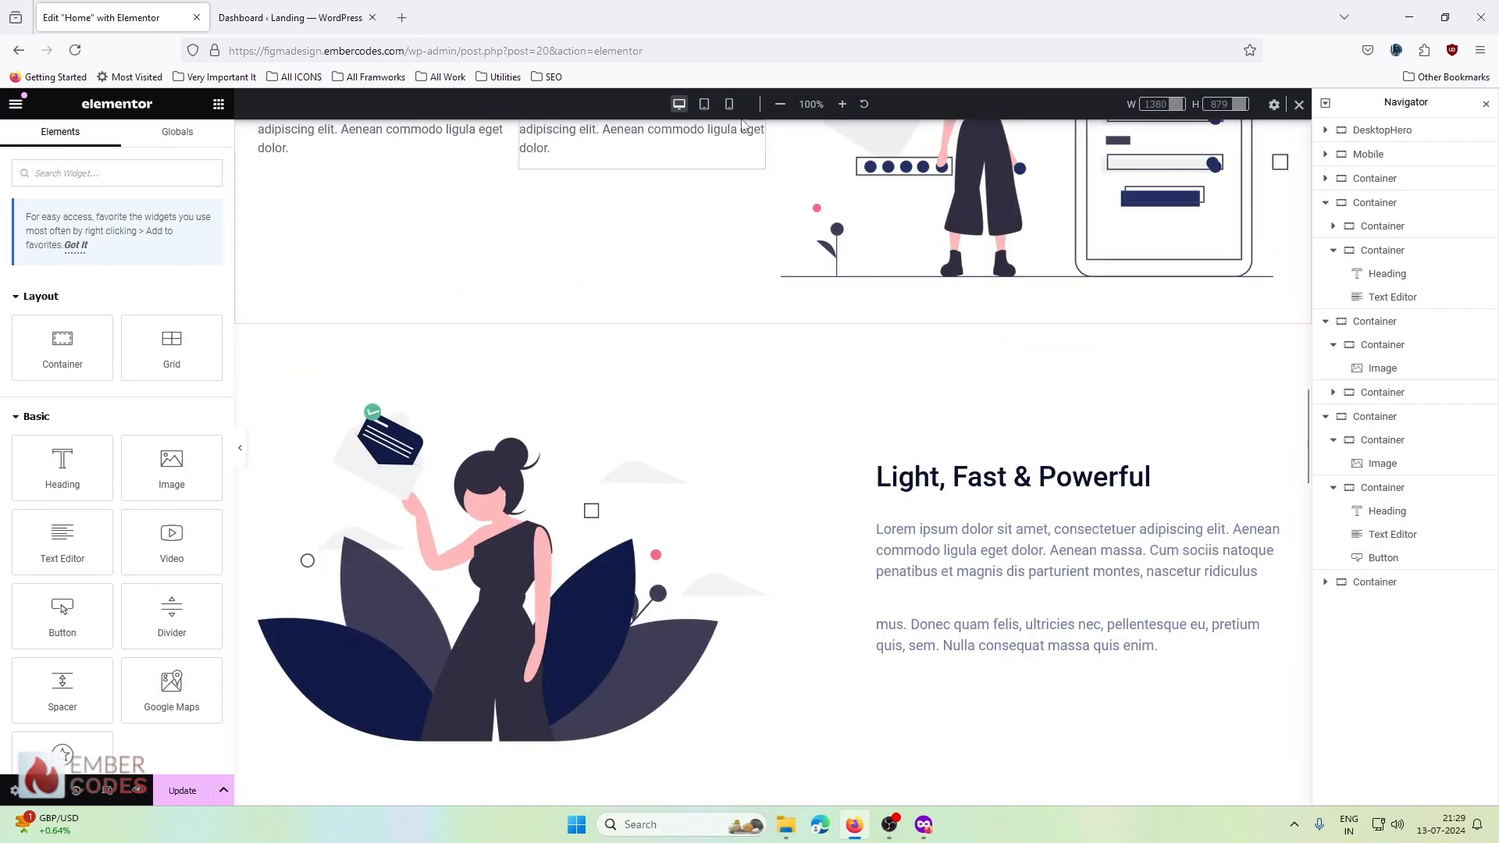
- Check the rebuilt Light, Fast & Powerful sections and the pricing section in the tablet and mobile previews
{"action": "left_click", "coordinate": [705, 103]}
{"action": "left_click", "coordinate": [728, 106]}
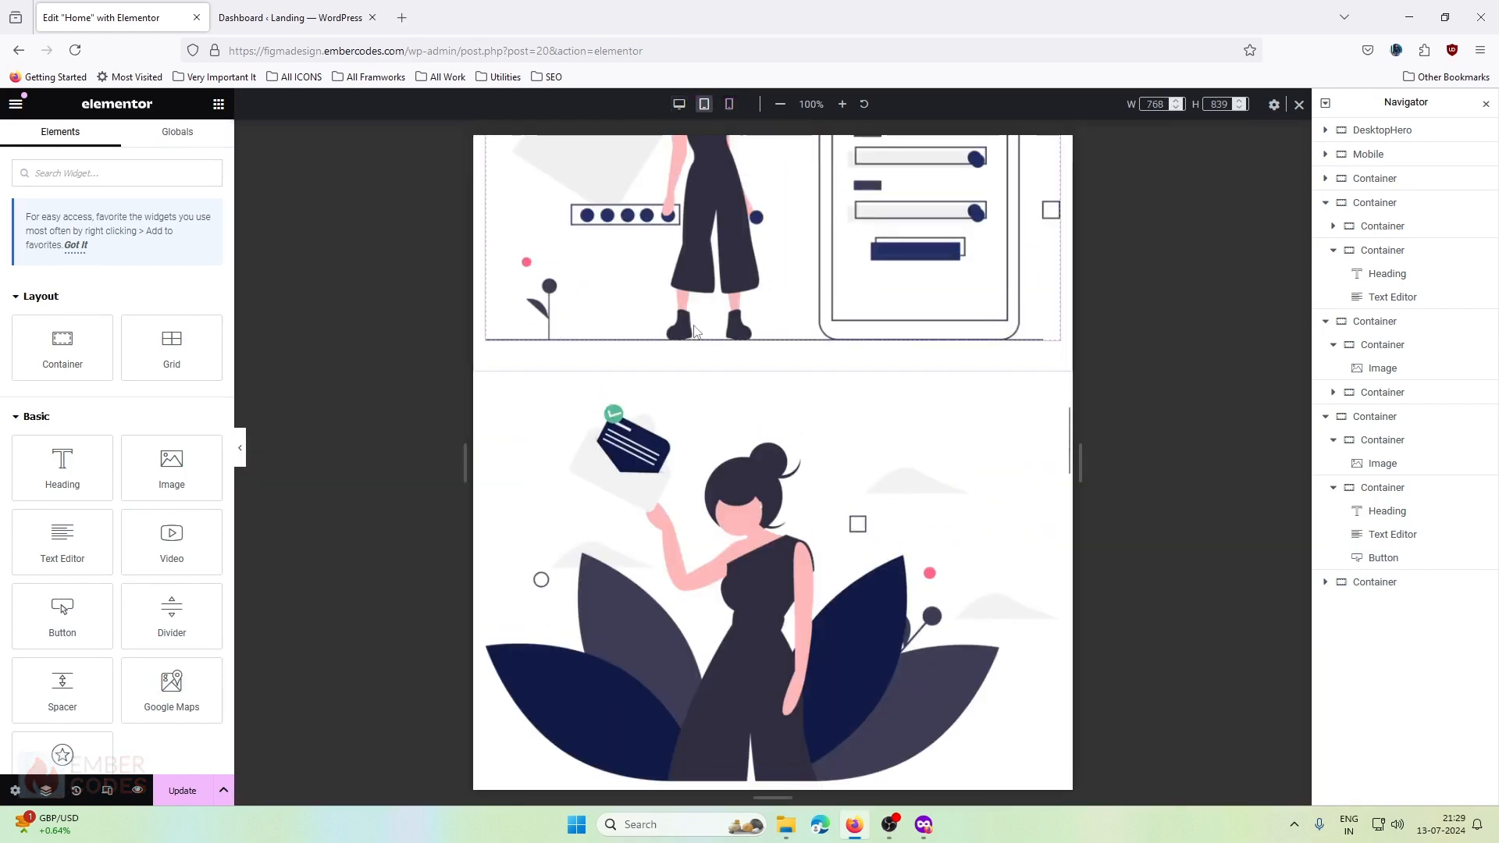
{"action": "scroll", "coordinate": [695, 326], "scroll_direction": "down", "scroll_amount": 5}
{"action": "scroll", "coordinate": [698, 273], "scroll_direction": "up", "scroll_amount": 3}
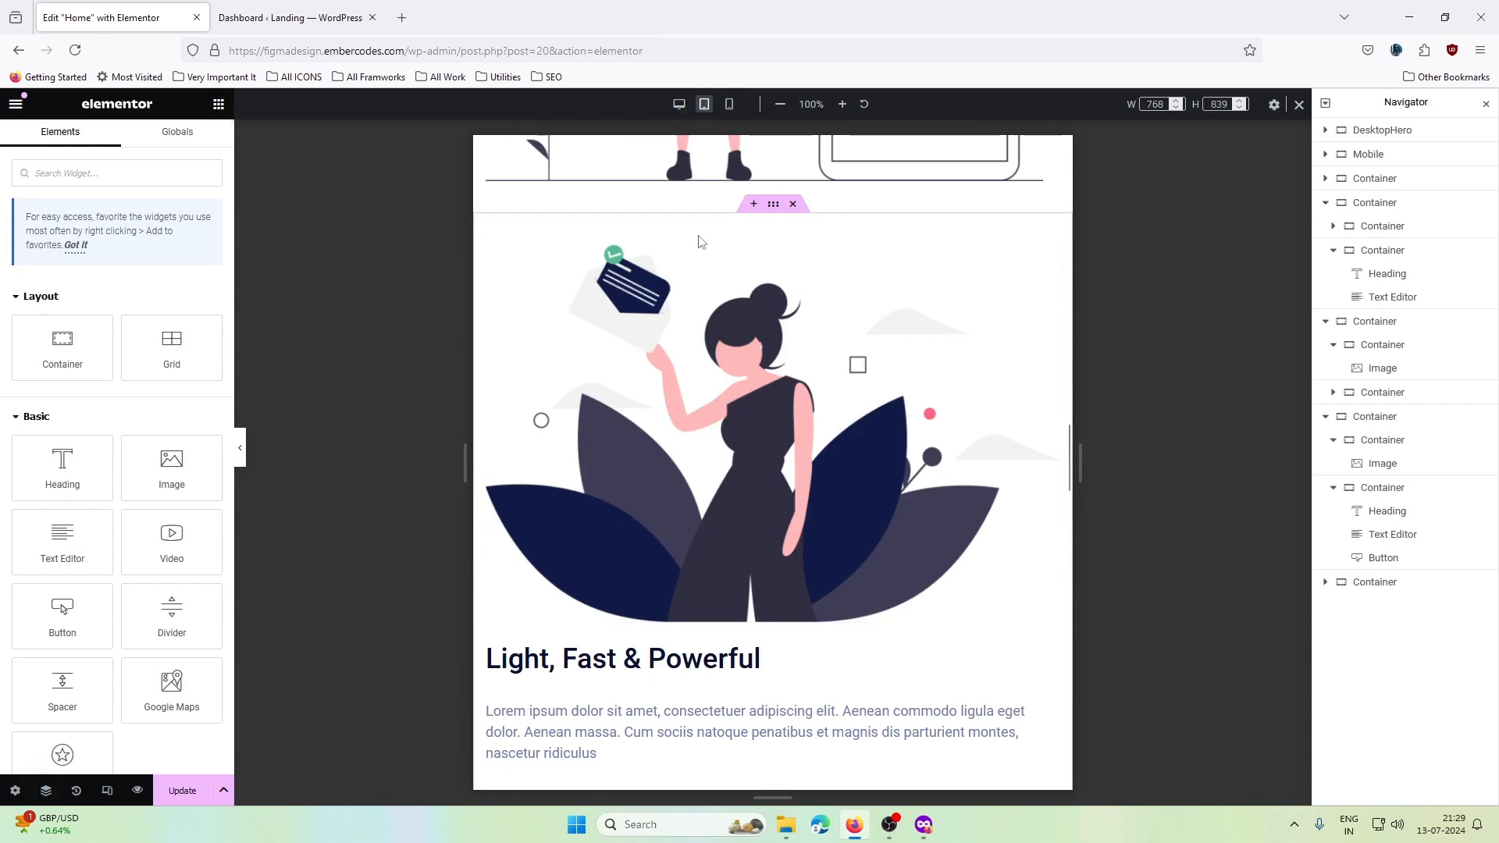
{"action": "left_click", "coordinate": [730, 103]}
{"action": "scroll", "coordinate": [755, 313], "scroll_direction": "down", "scroll_amount": 5}
{"action": "scroll", "coordinate": [755, 226], "scroll_direction": "down", "scroll_amount": 3}
{"action": "scroll", "coordinate": [753, 274], "scroll_direction": "up", "scroll_amount": 8}
{"action": "scroll", "coordinate": [754, 312], "scroll_direction": "up", "scroll_amount": 3}
{"action": "scroll", "coordinate": [755, 312], "scroll_direction": "down", "scroll_amount": 10}
{"action": "scroll", "coordinate": [754, 312], "scroll_direction": "down", "scroll_amount": 10}
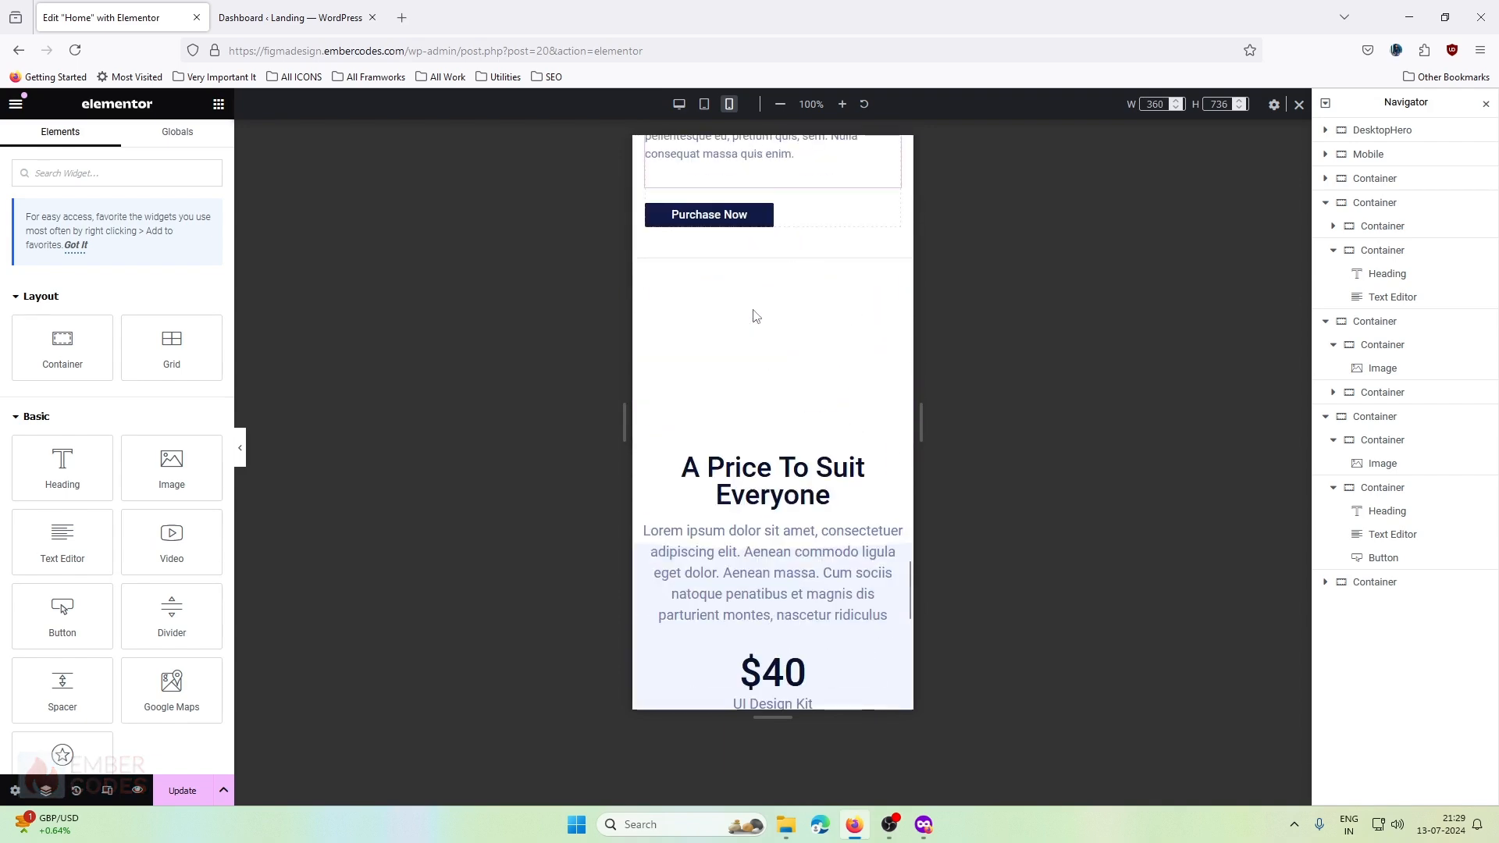
{"action": "scroll", "coordinate": [761, 312], "scroll_direction": "up", "scroll_amount": 3}
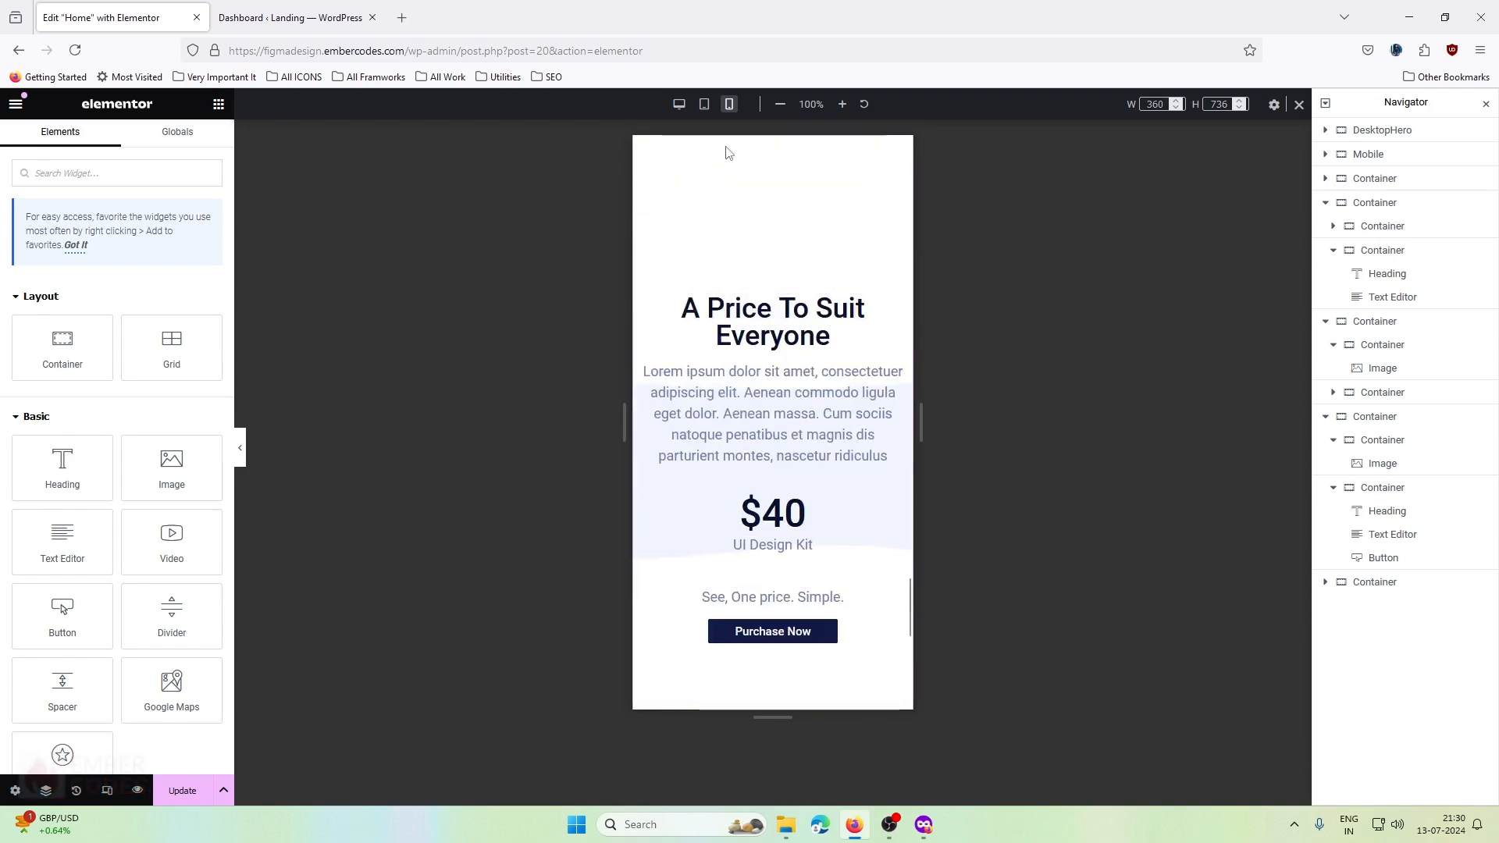
- In the tablet view, set the content width of the A Price To Suit Everyone container to Full Width
{"action": "left_click", "coordinate": [705, 103]}
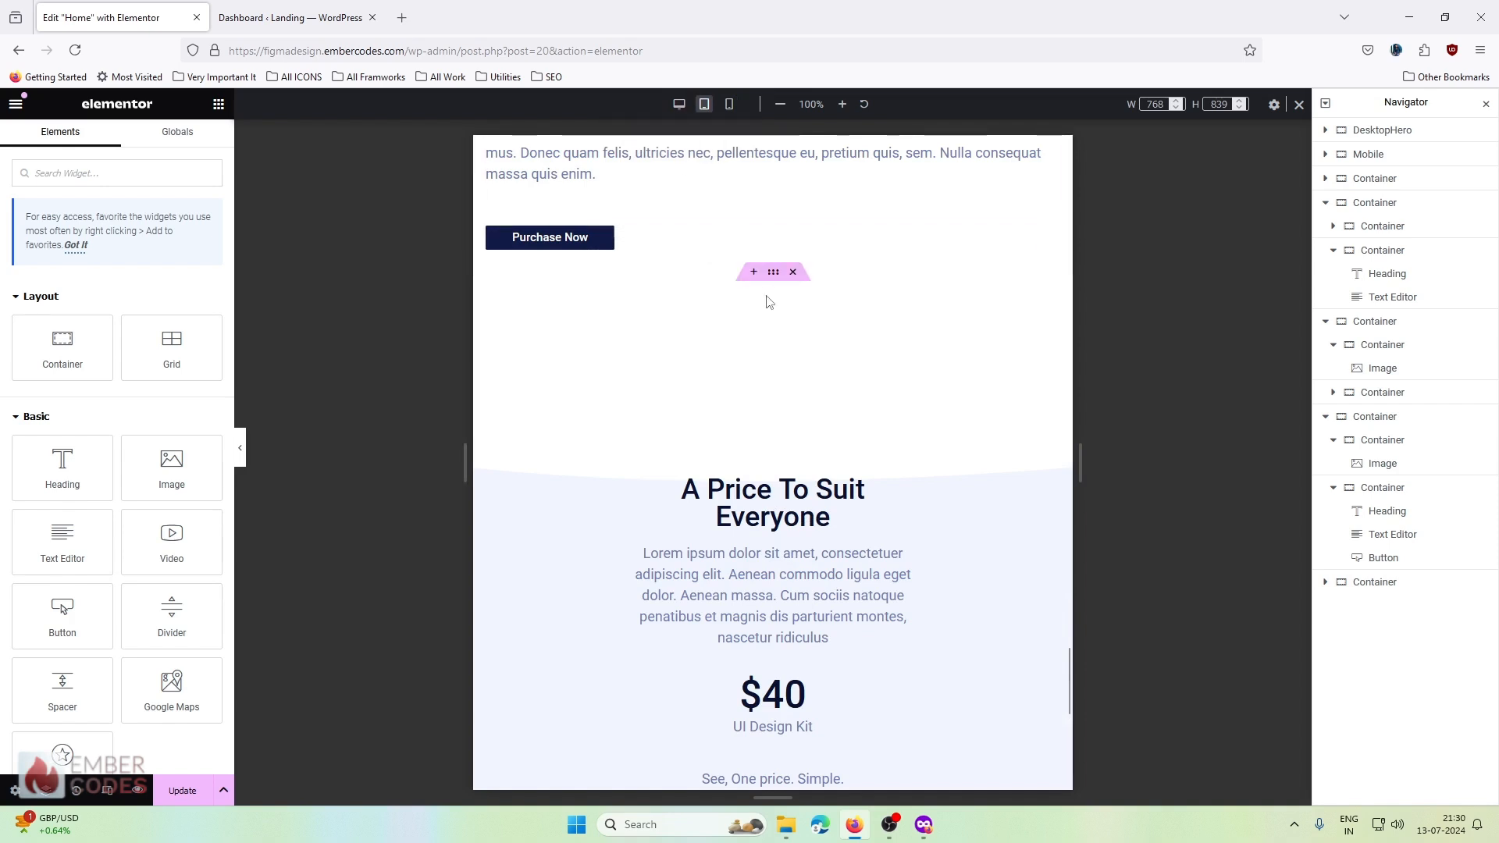
{"action": "left_click", "coordinate": [774, 275]}
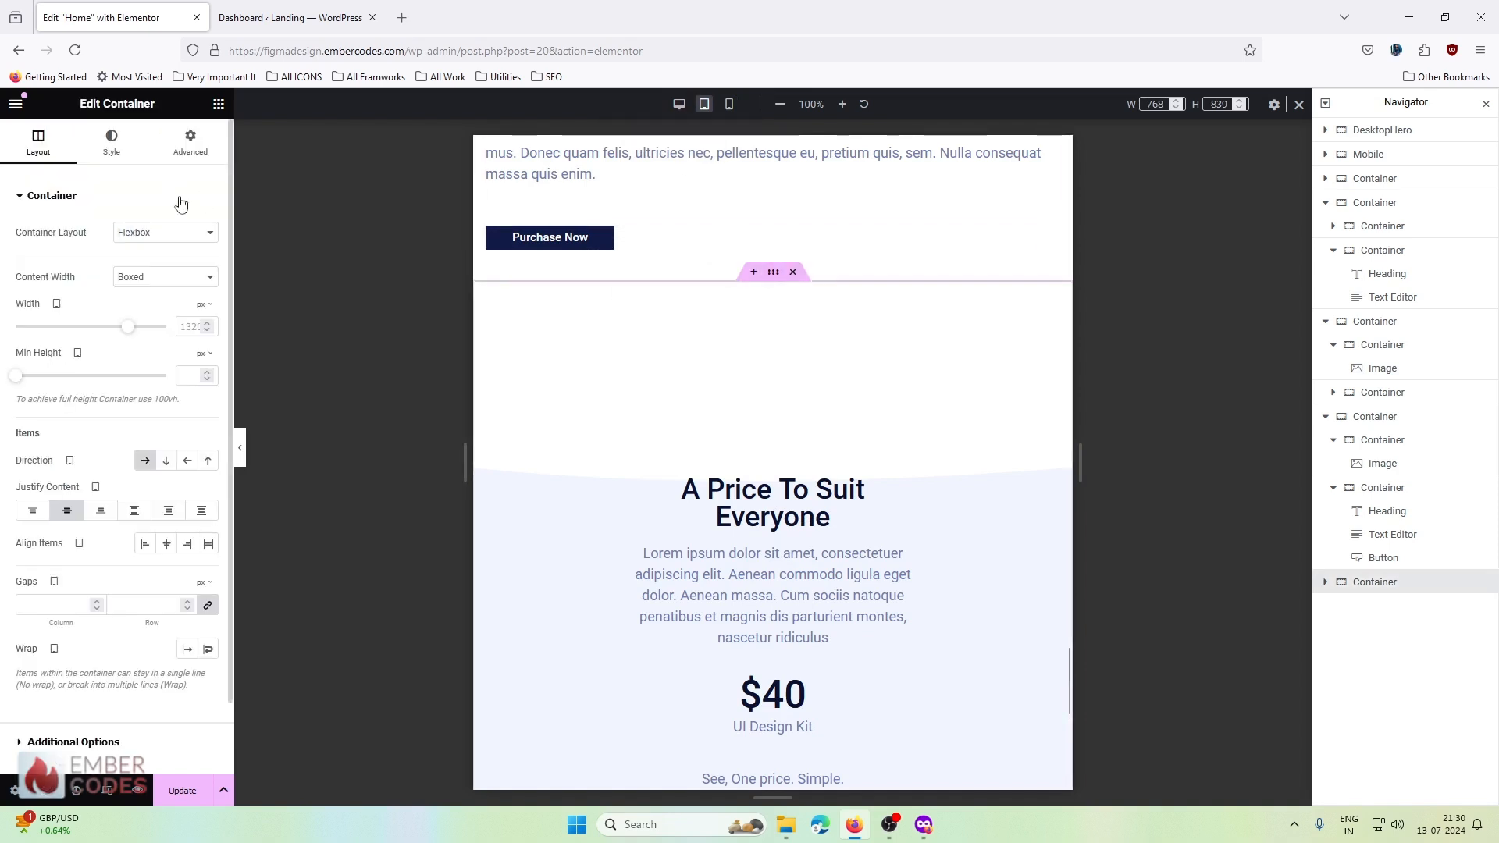
{"action": "left_click", "coordinate": [205, 279]}
{"action": "left_click", "coordinate": [129, 324]}
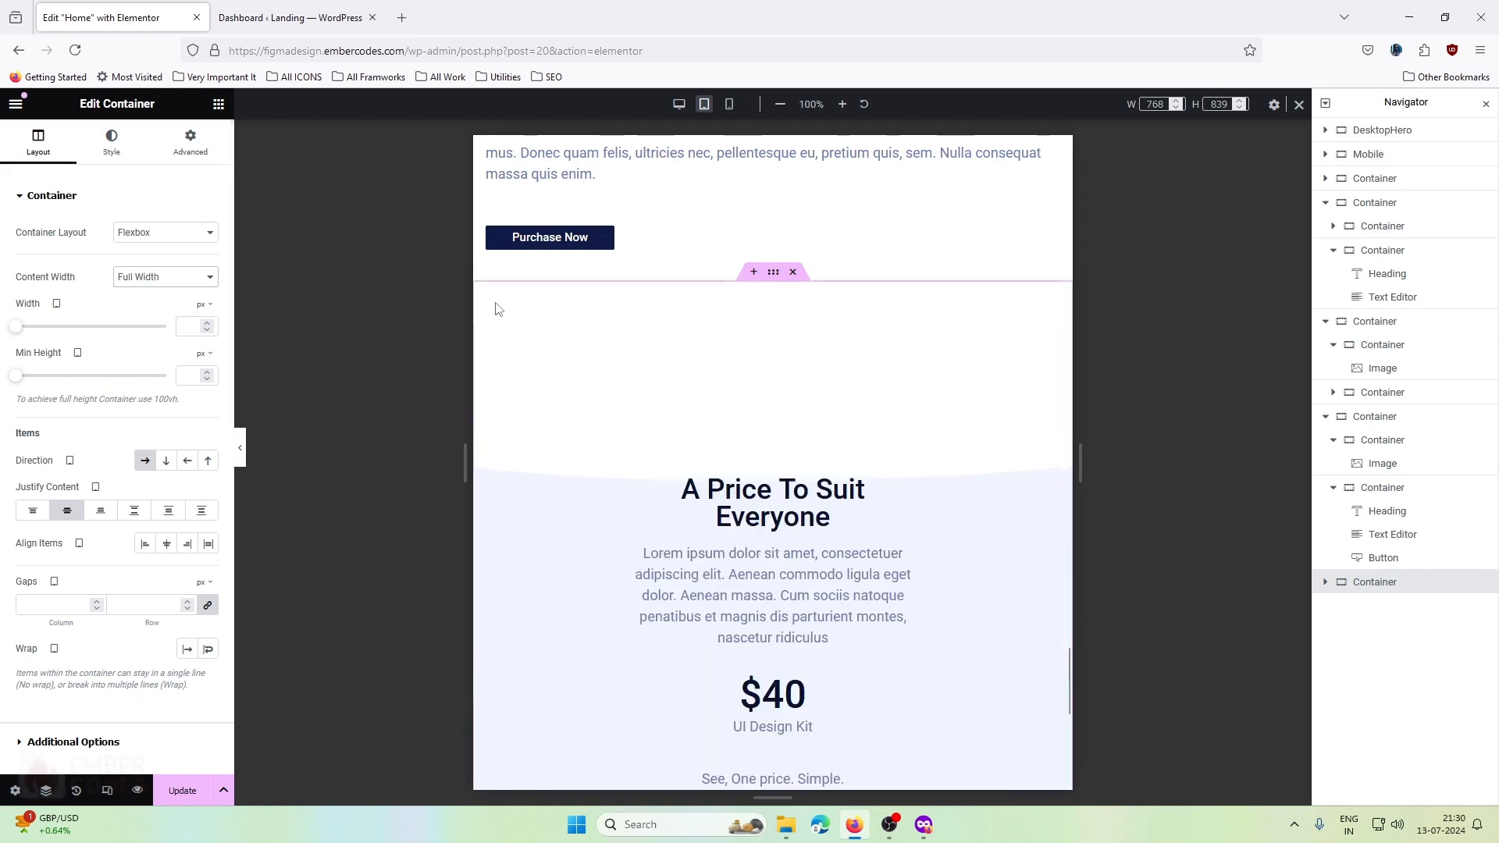
- Set the pricing container's tablet padding to 60 px top, 16 px right and left, and 40 px bottom
{"action": "left_click", "coordinate": [190, 145]}
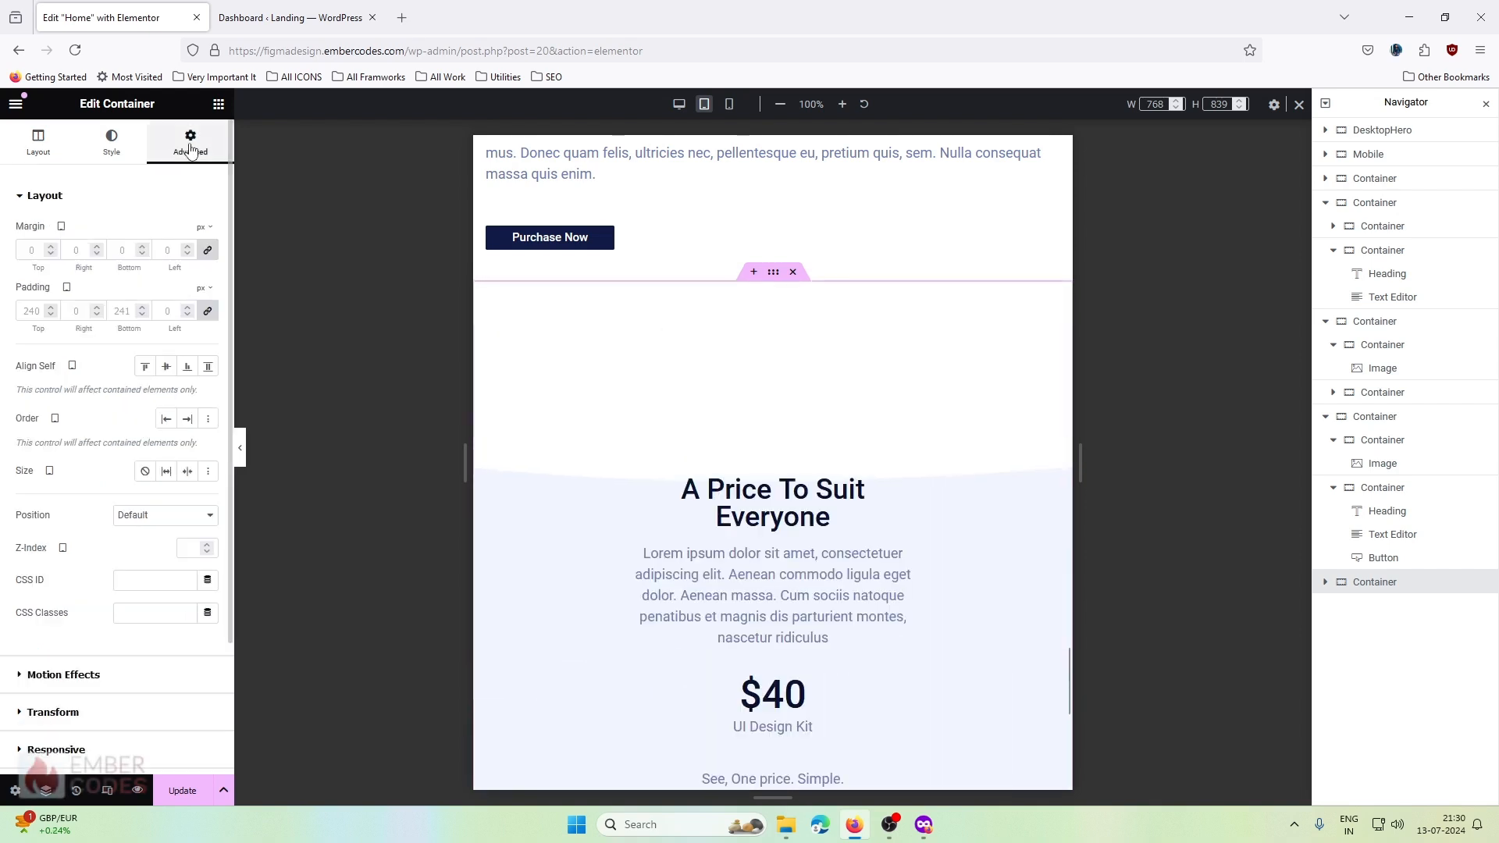
{"action": "left_click", "coordinate": [208, 312]}
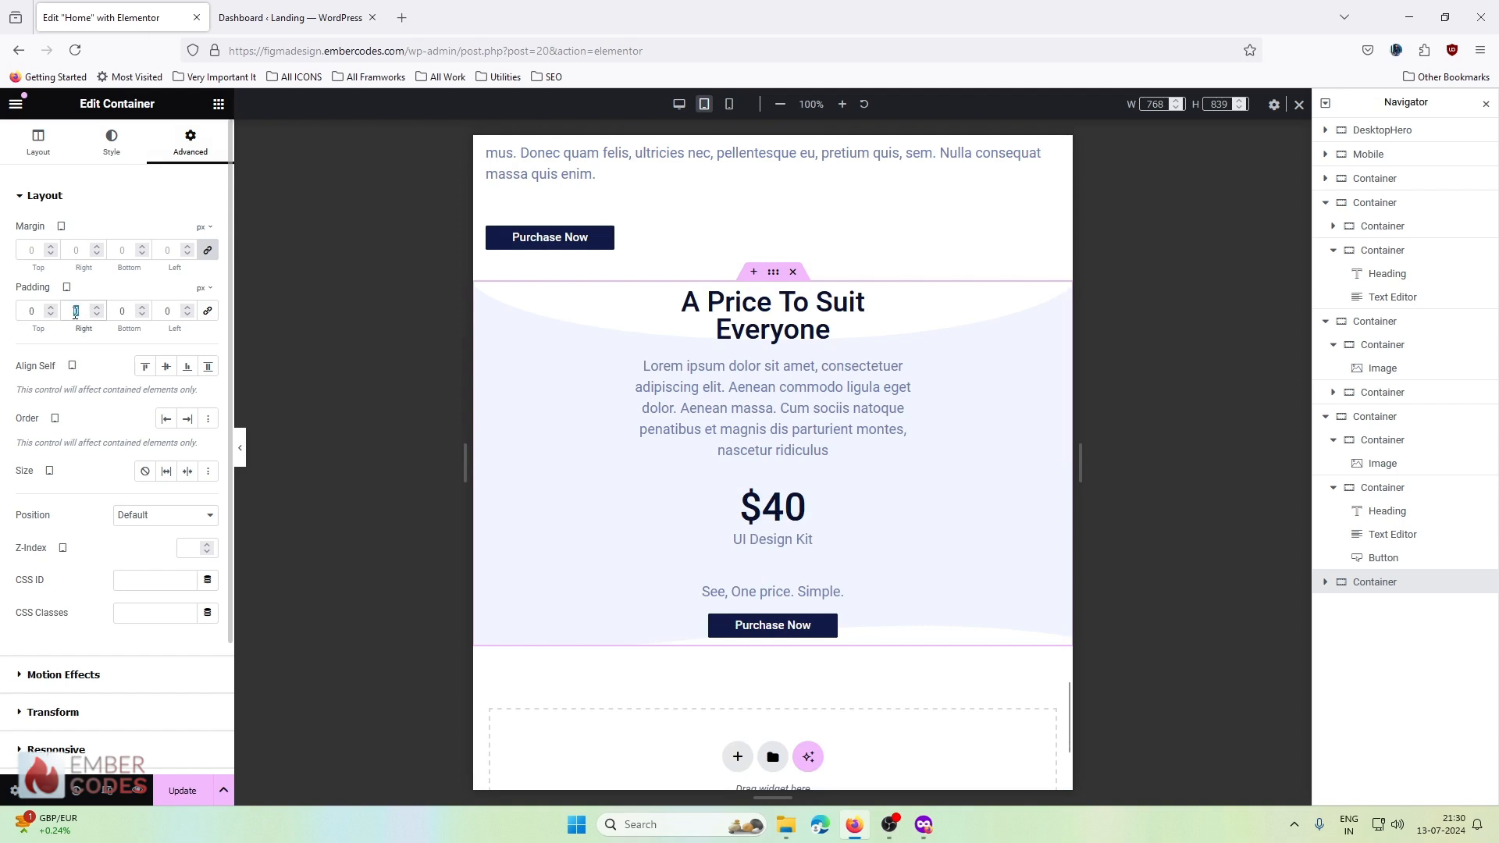
{"action": "type", "text": "16"}
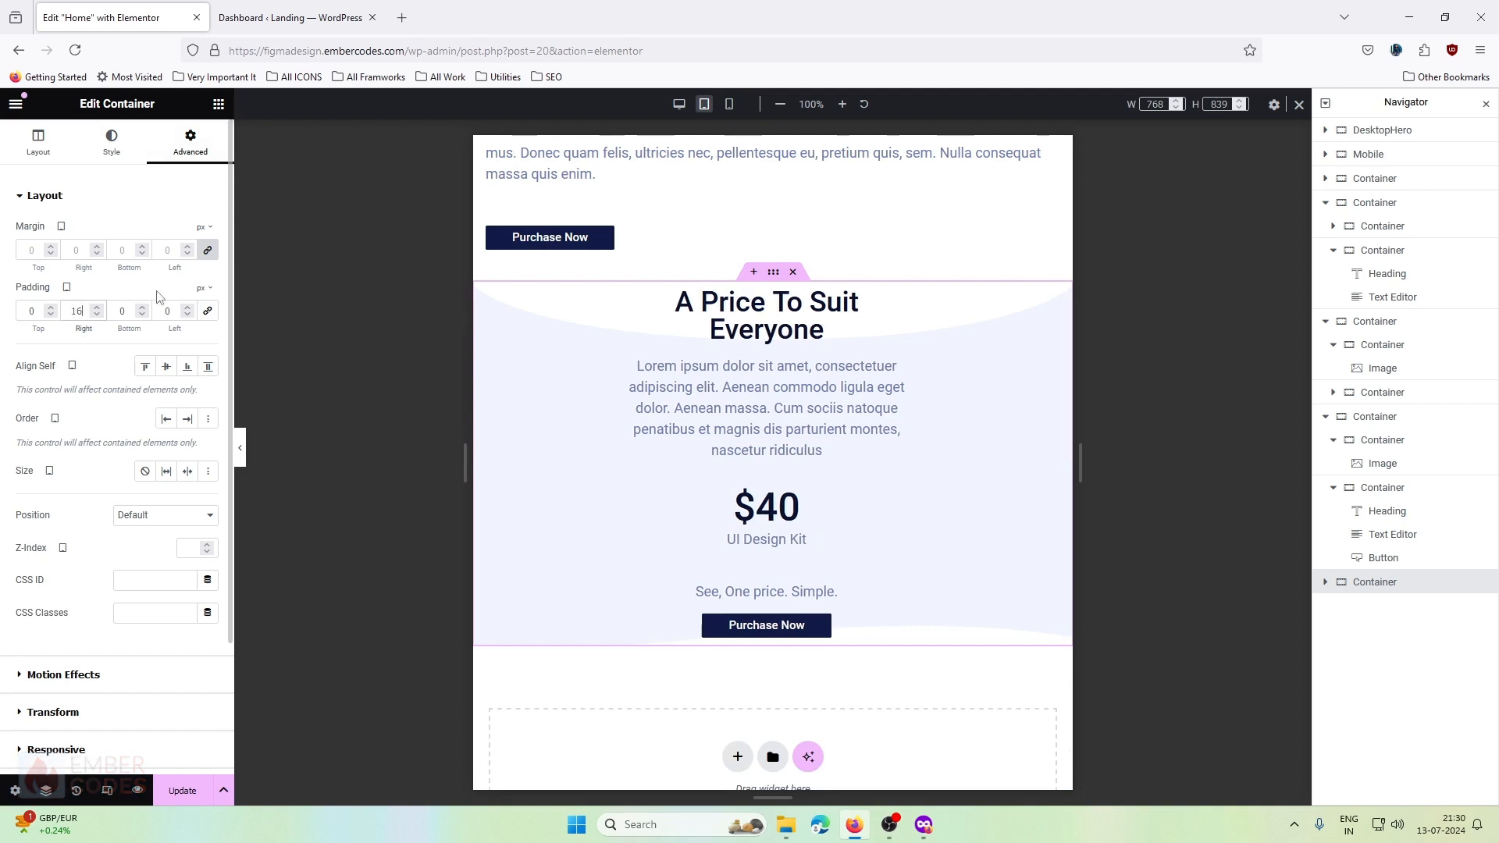
{"action": "type", "text": "16"}
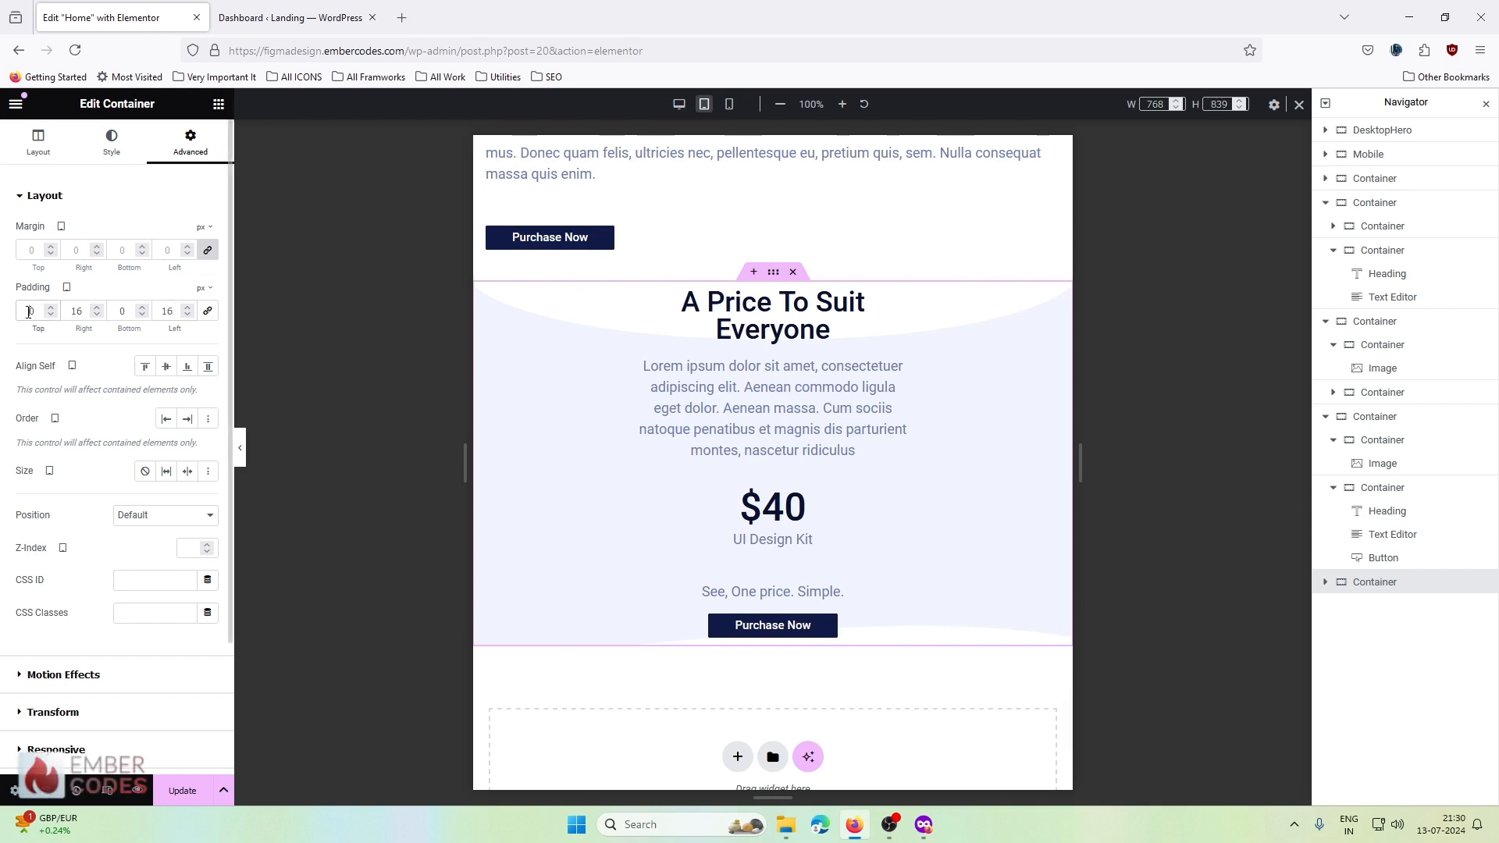
{"action": "type", "text": "60"}
{"action": "type", "text": "4"}
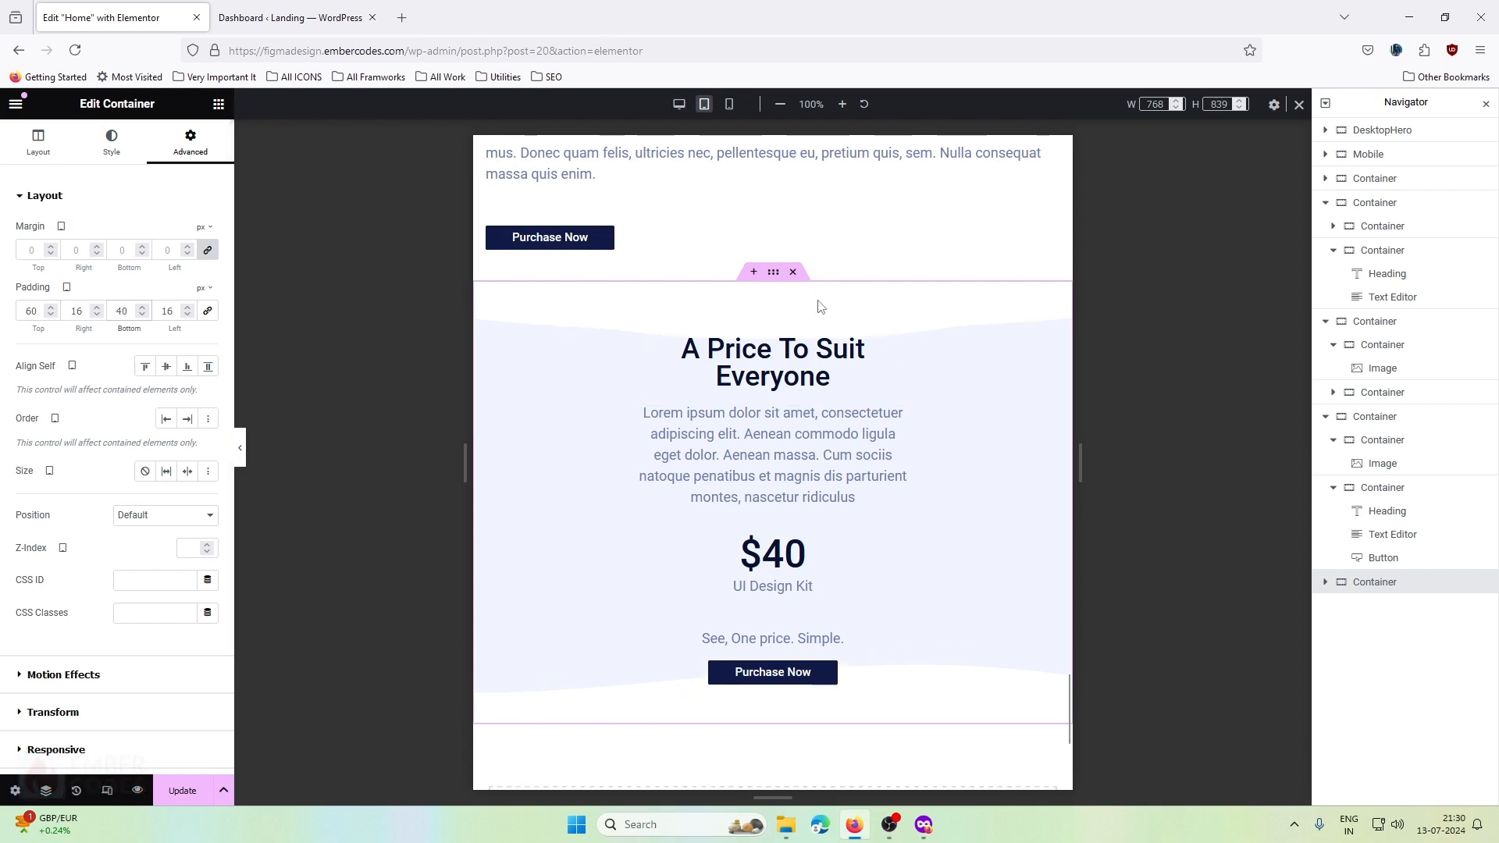
- Set the top shape divider type of the pricing container to None
{"action": "scroll", "coordinate": [43, 425], "scroll_direction": "down", "scroll_amount": 3}
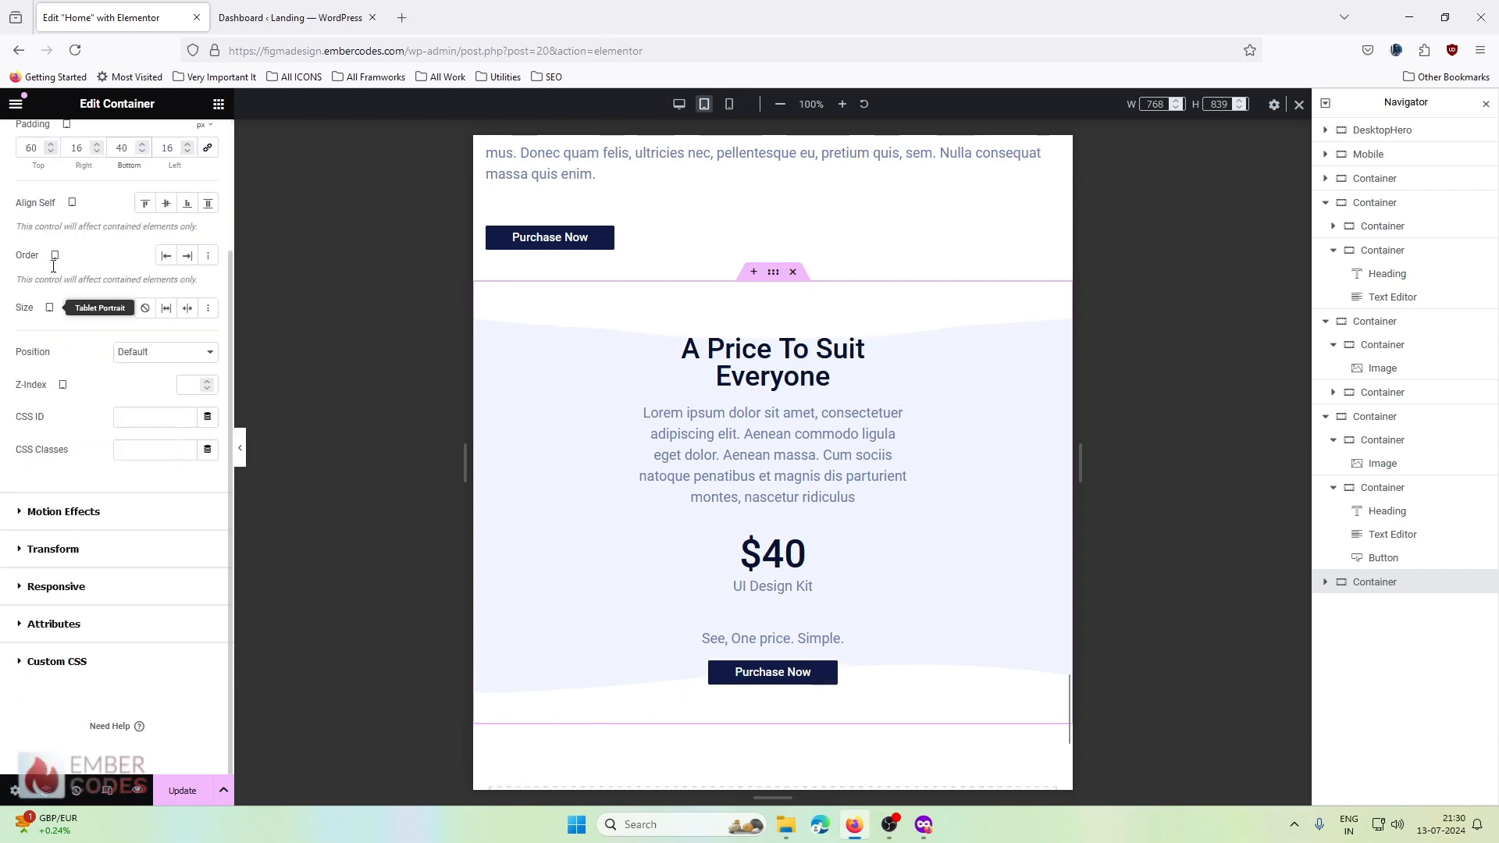
{"action": "scroll", "coordinate": [82, 240], "scroll_direction": "up", "scroll_amount": 3}
{"action": "left_click", "coordinate": [112, 143]}
{"action": "scroll", "coordinate": [68, 655], "scroll_direction": "down", "scroll_amount": 1}
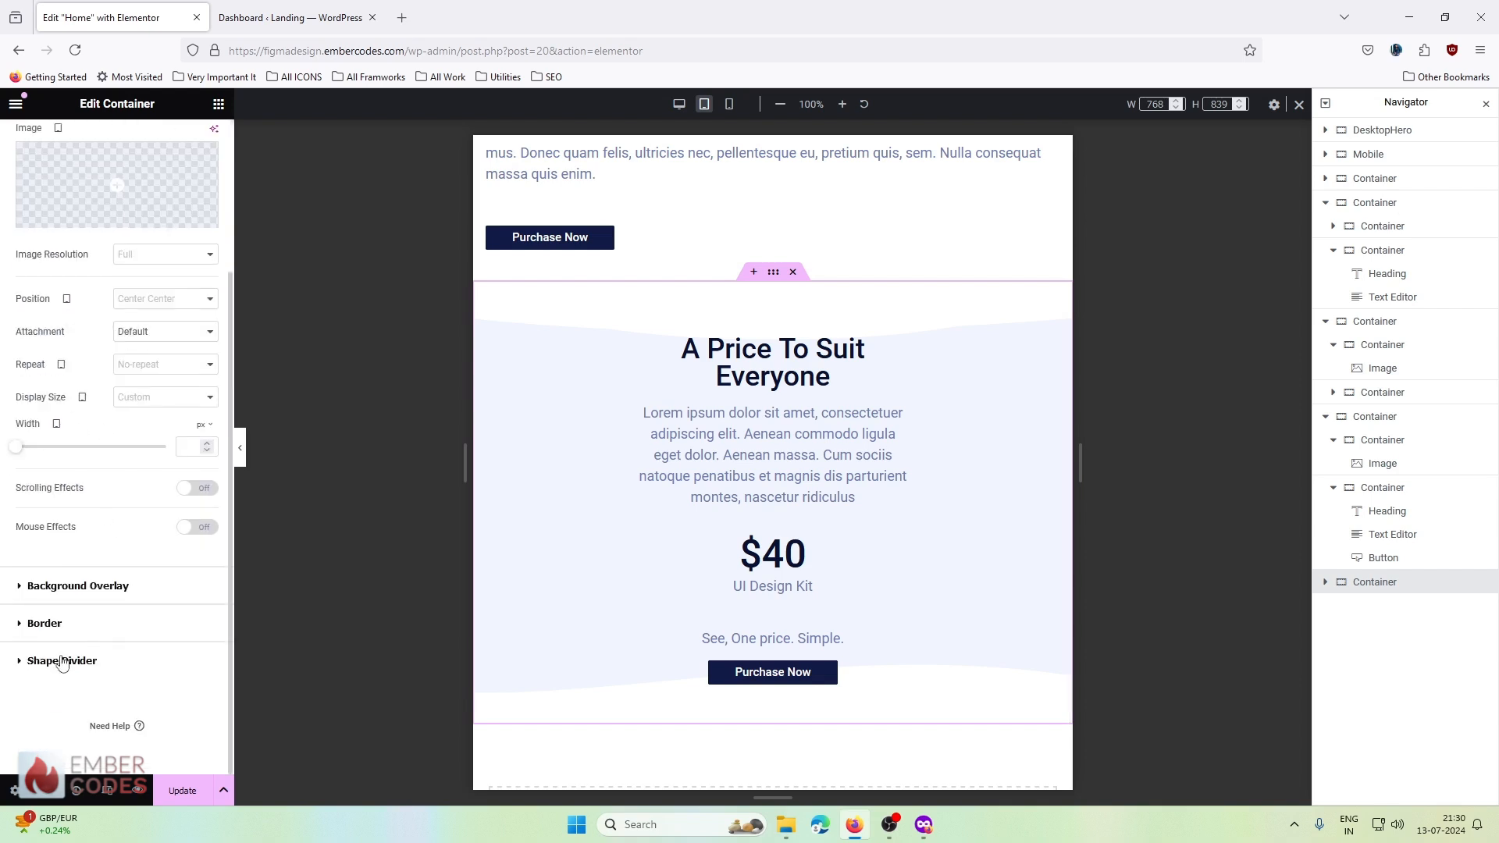
{"action": "left_click", "coordinate": [65, 660]}
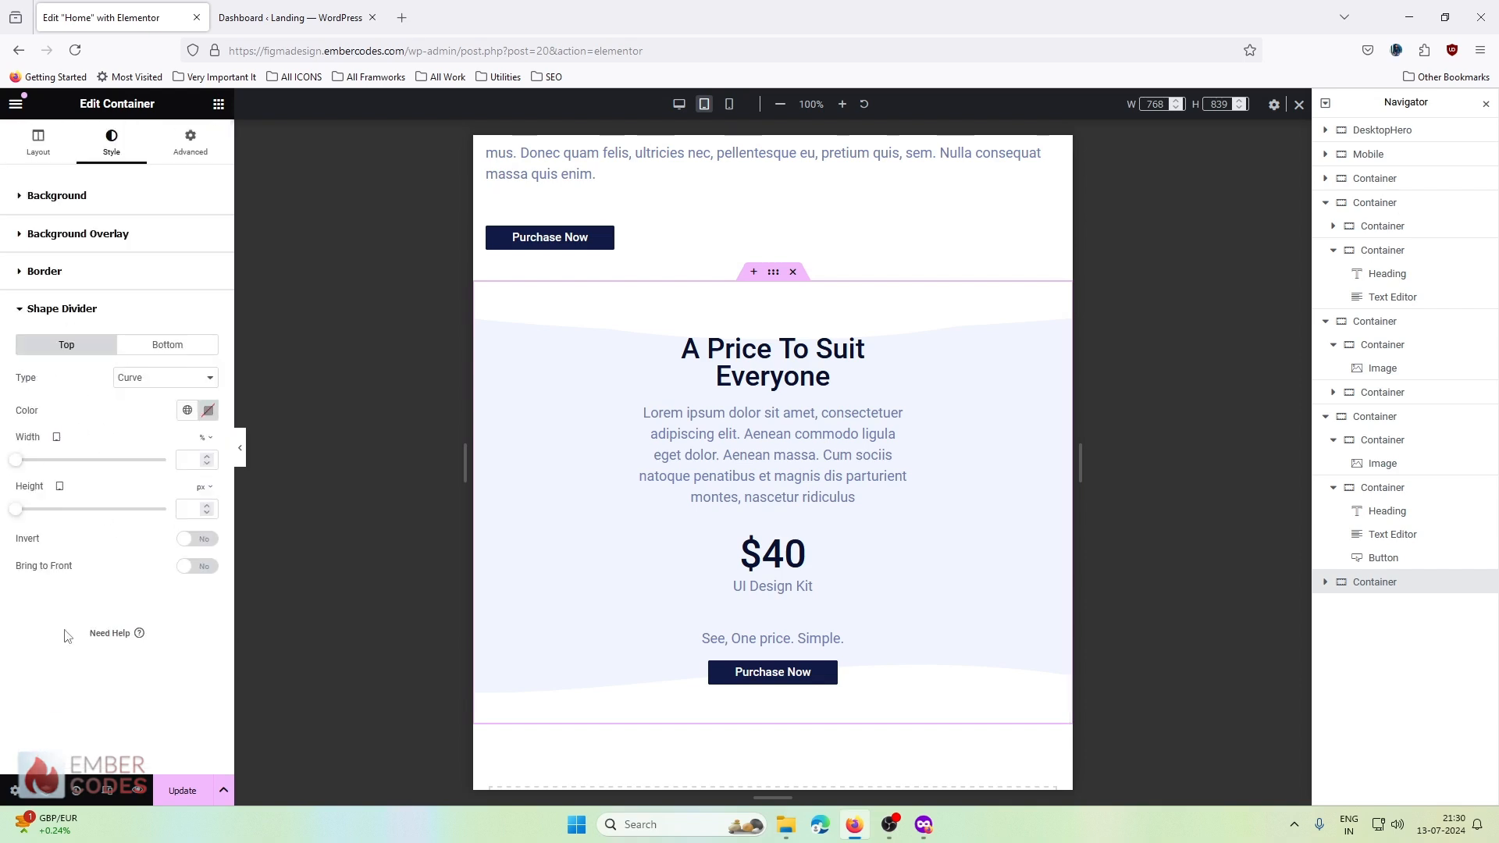
{"action": "left_click", "coordinate": [161, 381]}
{"action": "left_click", "coordinate": [160, 397]}
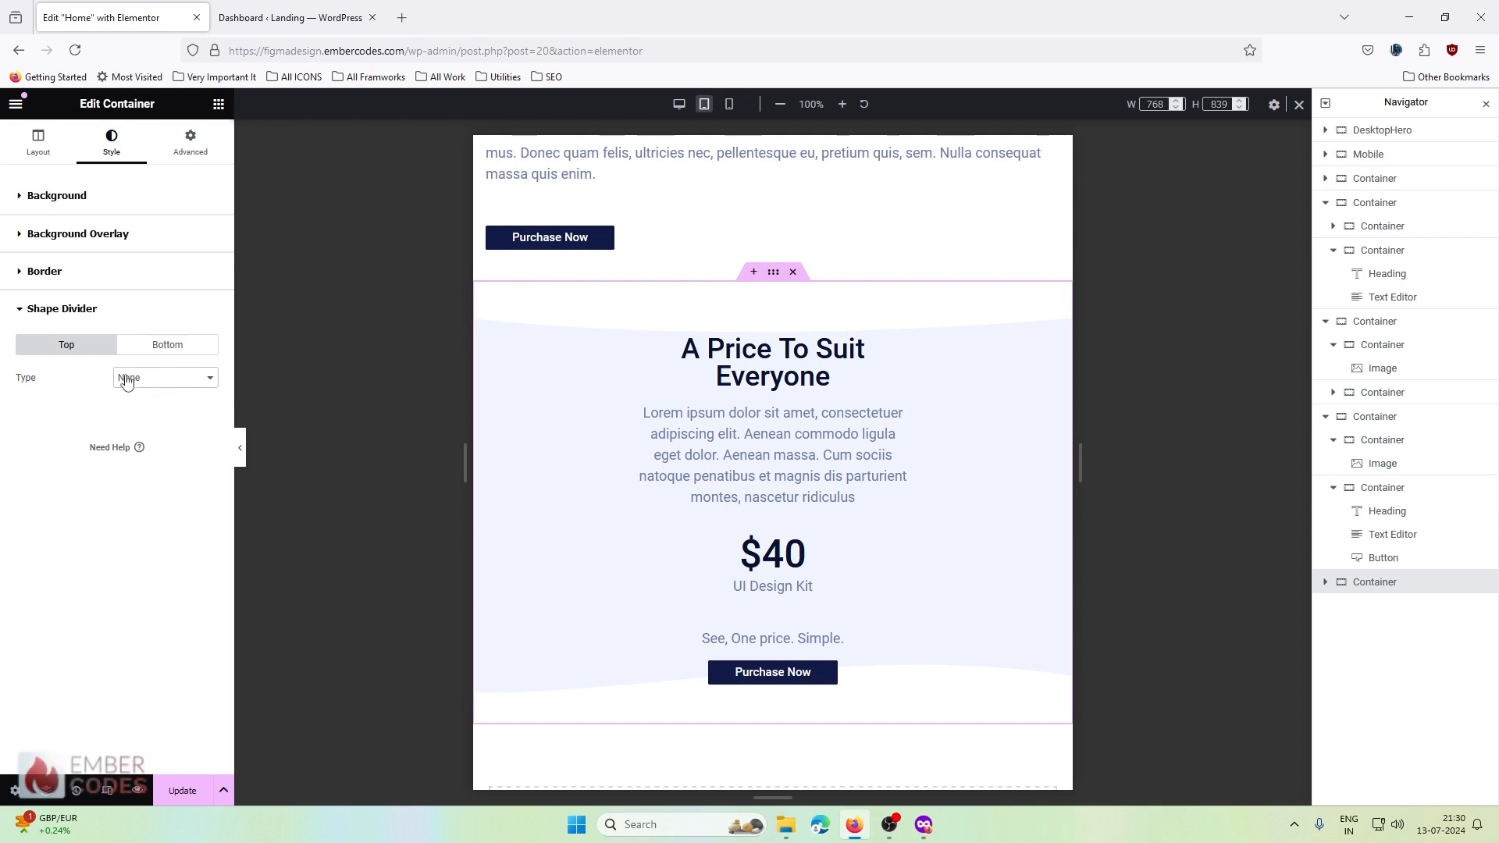
- Try Cover as the tablet display size of the pricing container's background image and settle on Custom
{"action": "left_click", "coordinate": [72, 199]}
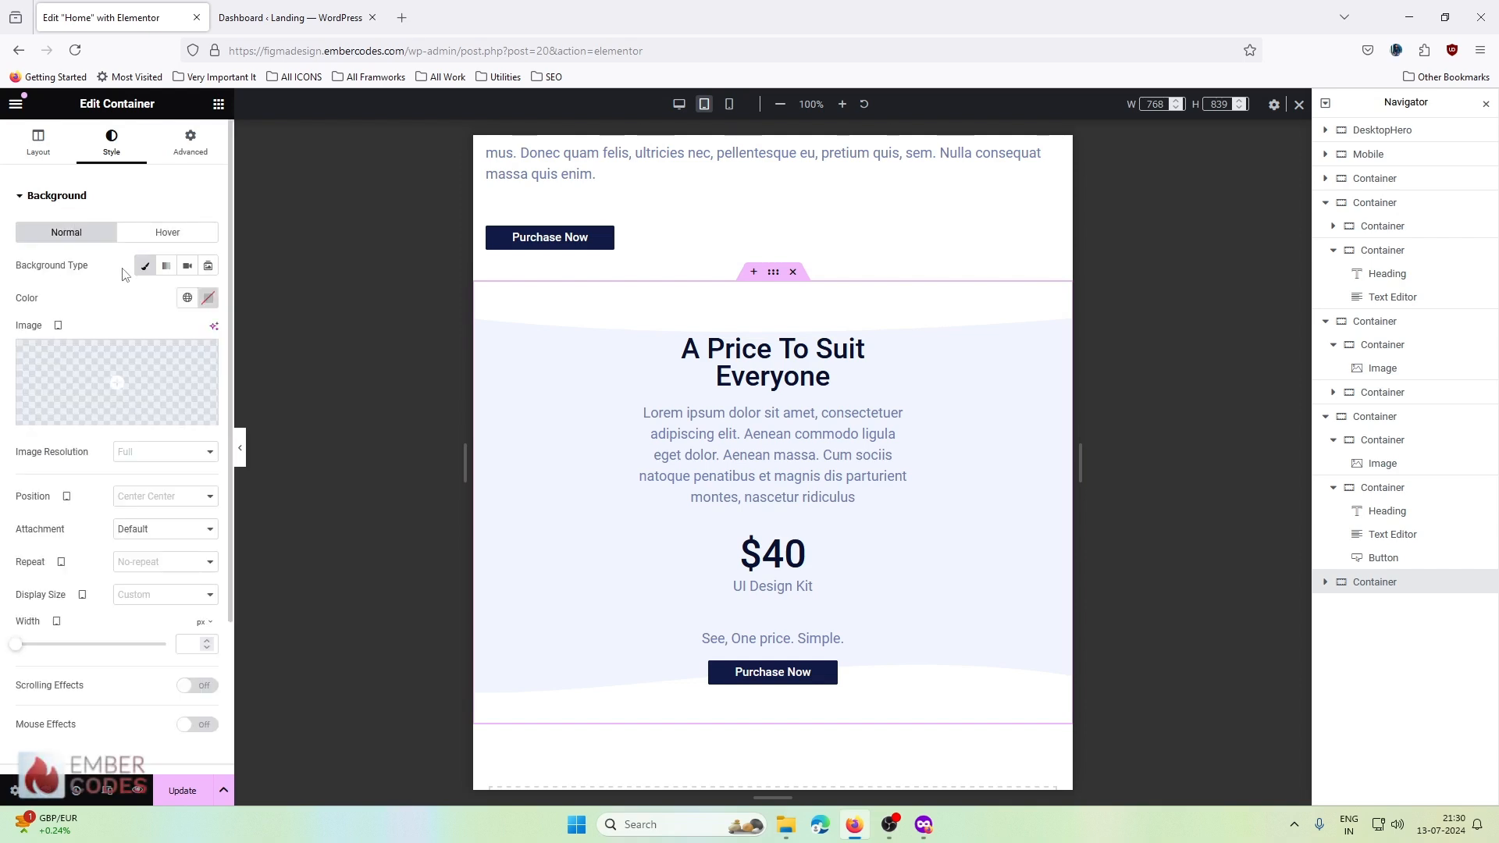
{"action": "left_click", "coordinate": [143, 529]}
{"action": "left_click", "coordinate": [143, 529]}
{"action": "left_click", "coordinate": [136, 563]}
{"action": "left_click", "coordinate": [143, 500]}
{"action": "left_click", "coordinate": [144, 500]}
{"action": "left_click", "coordinate": [146, 457]}
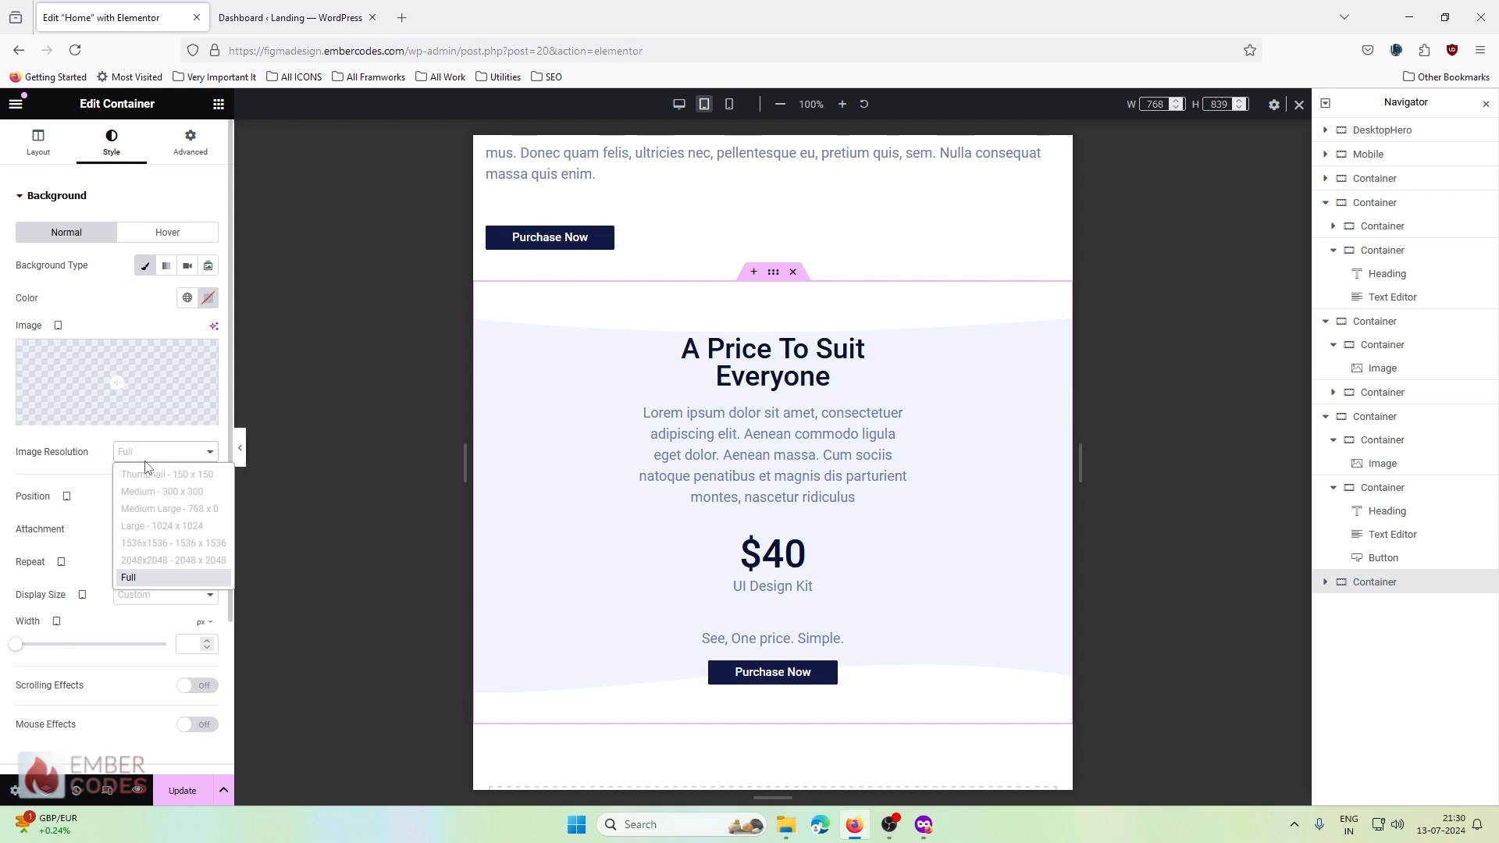
{"action": "left_click", "coordinate": [73, 626]}
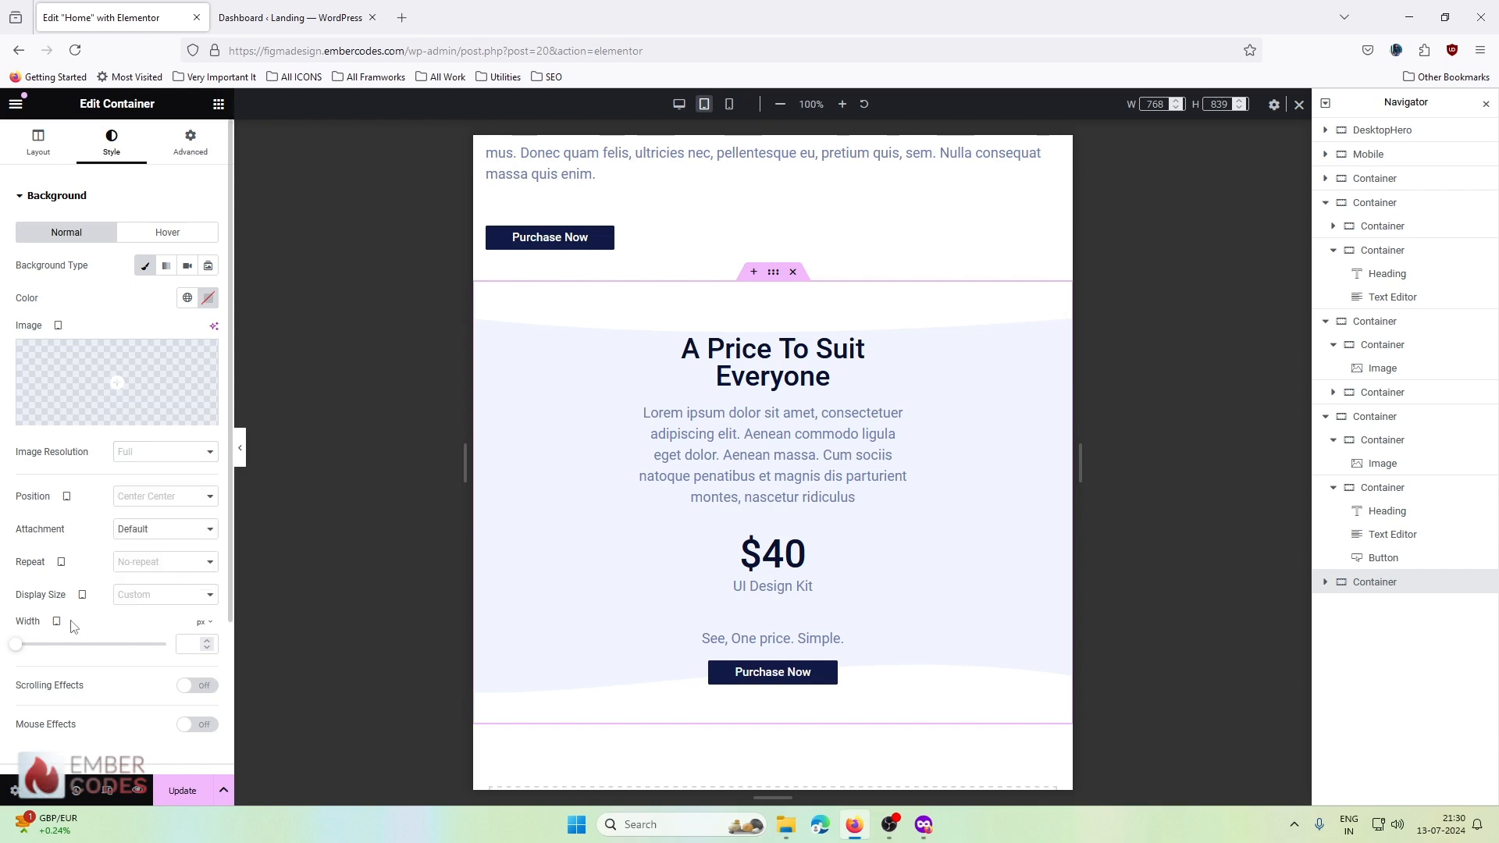
{"action": "left_click", "coordinate": [140, 601]}
{"action": "left_click", "coordinate": [143, 660]}
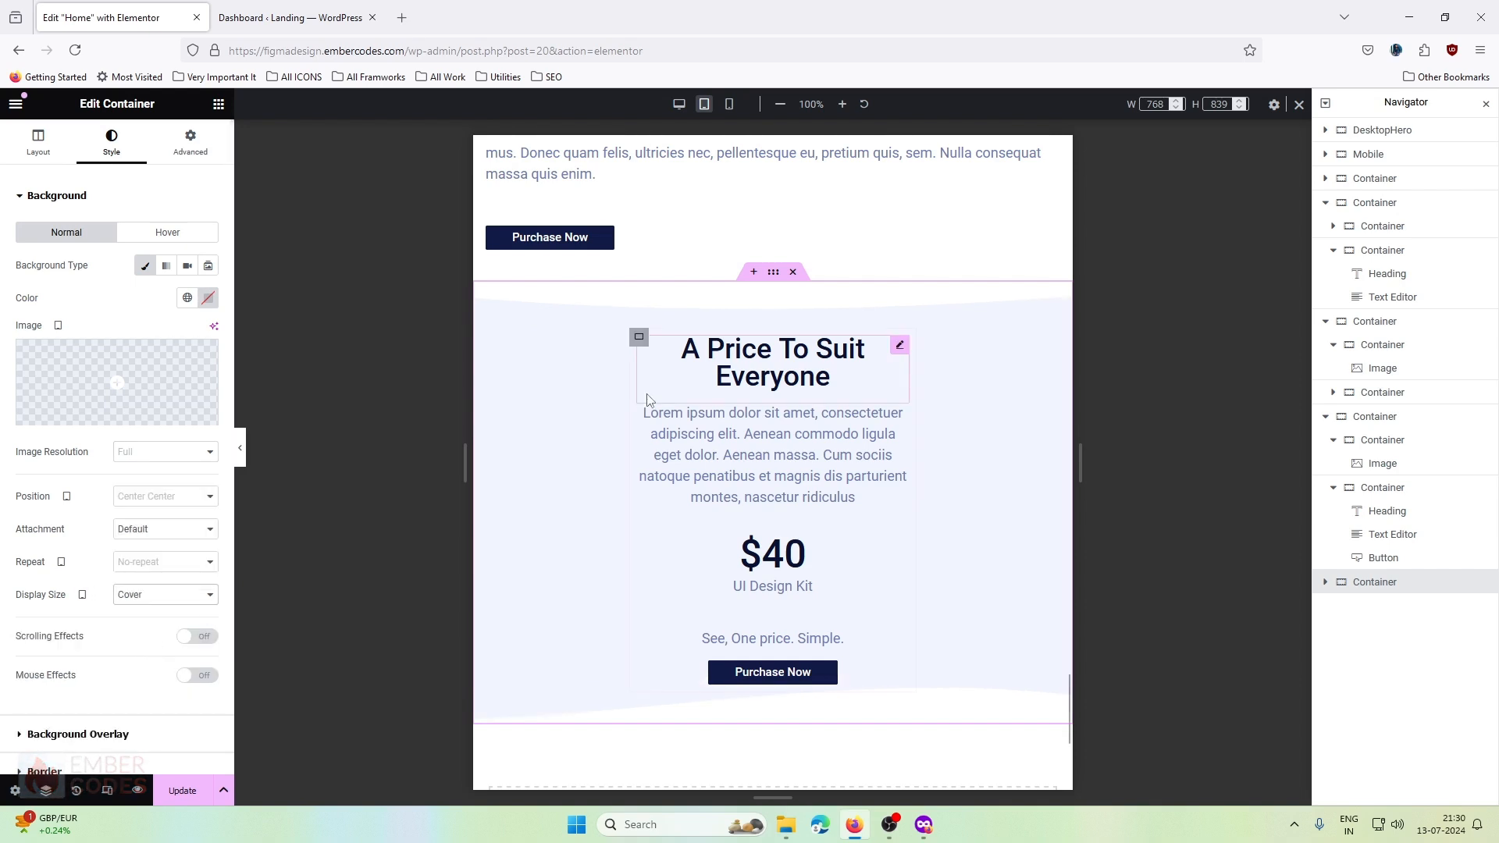
{"action": "left_click", "coordinate": [115, 596]}
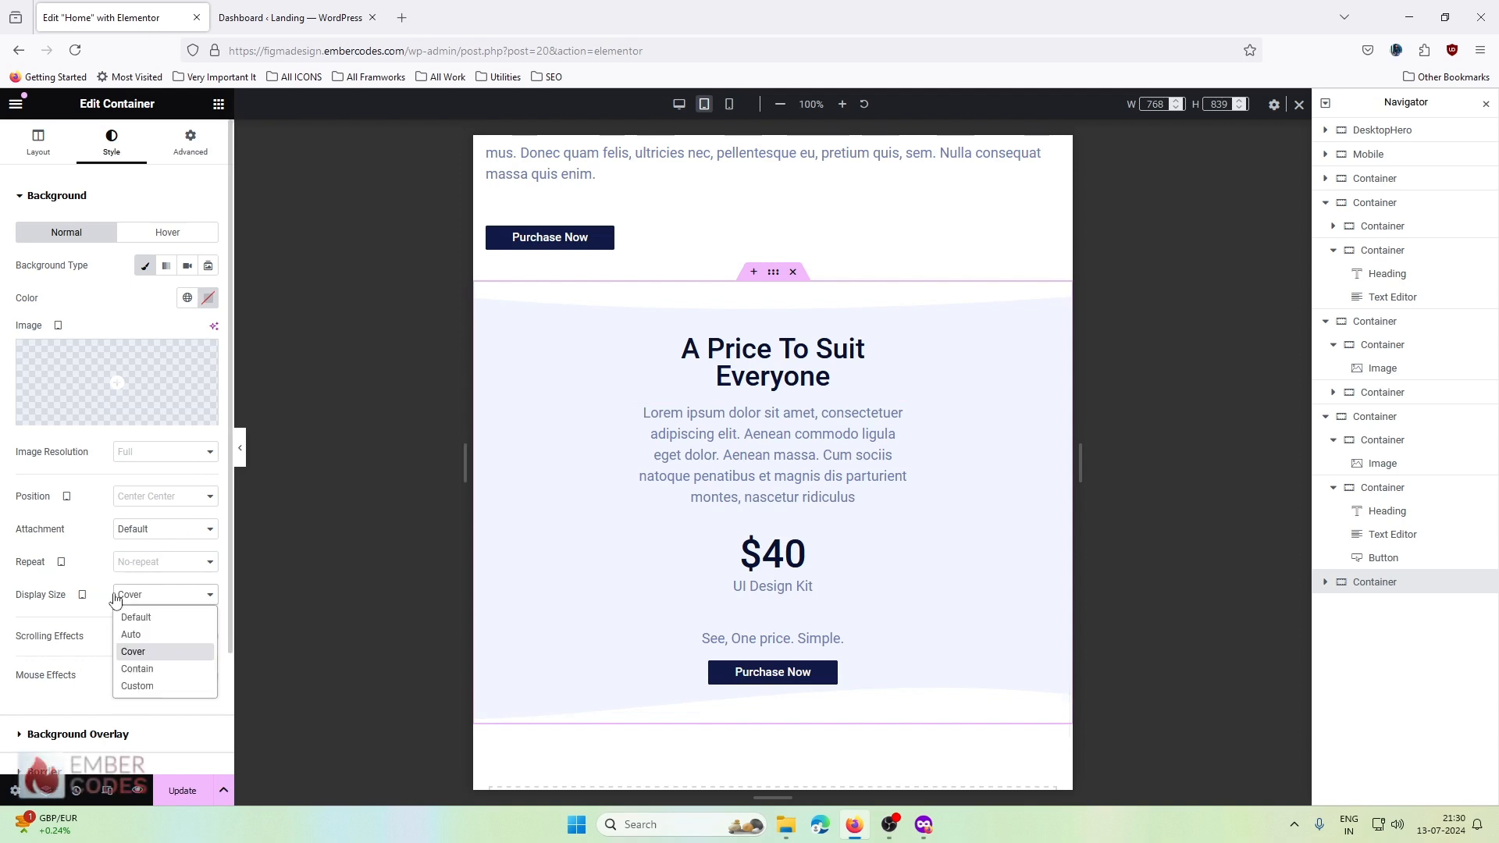
{"action": "left_click", "coordinate": [135, 683]}
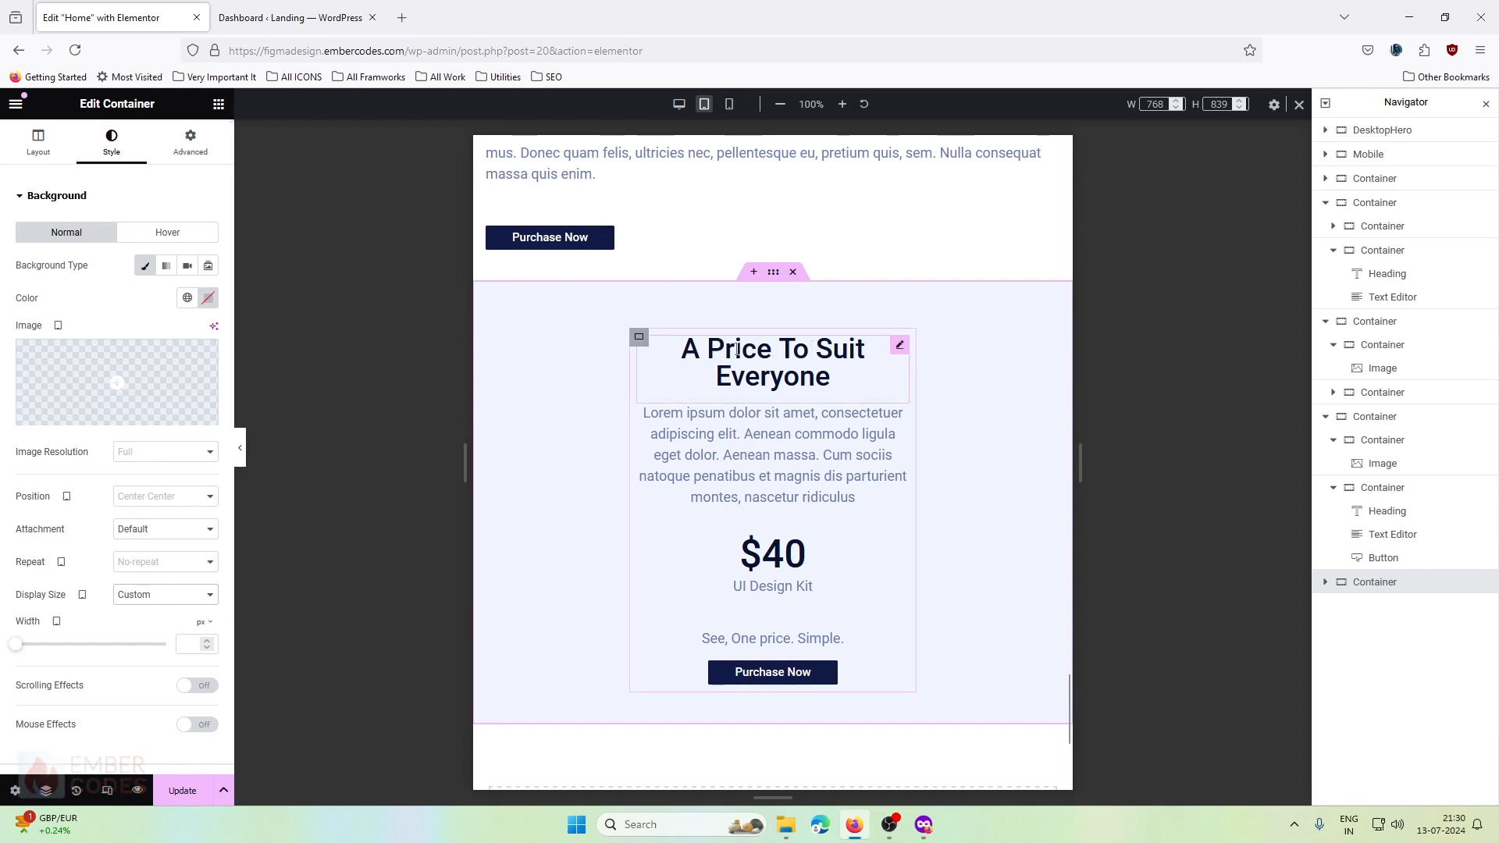
- Set the tablet width of the inner container holding the pricing content to 80%
{"action": "left_click", "coordinate": [639, 336]}
{"action": "left_click", "coordinate": [206, 304]}
{"action": "left_click", "coordinate": [201, 328]}
{"action": "left_click_drag", "start_coordinate": [92, 328], "coordinate": [135, 330]}
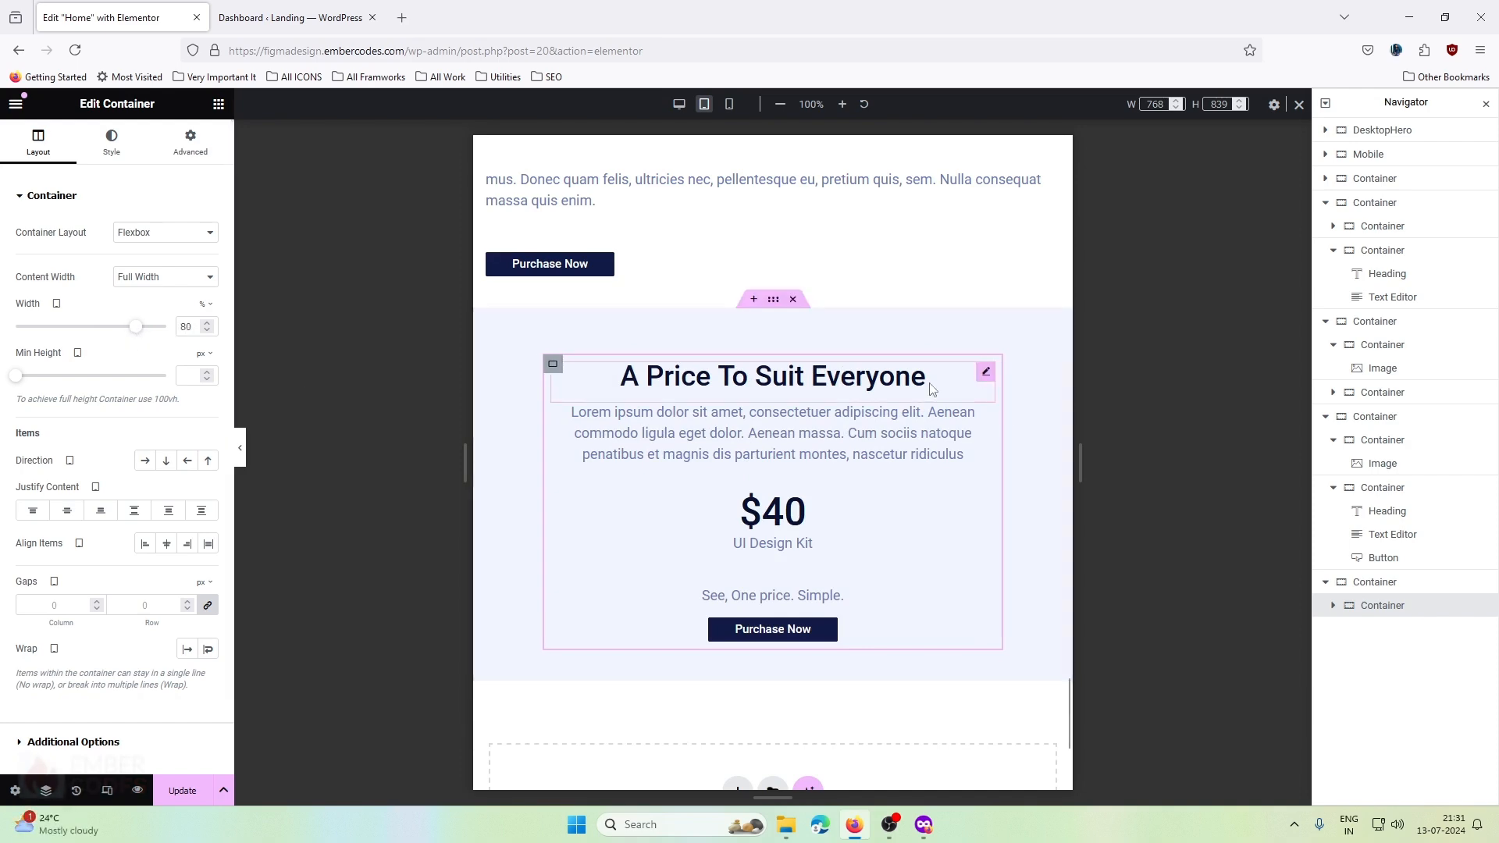
- Compare the pricing heading with the Light, Fast & Powerful heading in the tablet view and save the page
{"action": "scroll", "coordinate": [807, 364], "scroll_direction": "up", "scroll_amount": 5}
{"action": "scroll", "coordinate": [804, 364], "scroll_direction": "down", "scroll_amount": 4}
{"action": "left_click", "coordinate": [773, 457]}
{"action": "left_click", "coordinate": [114, 143]}
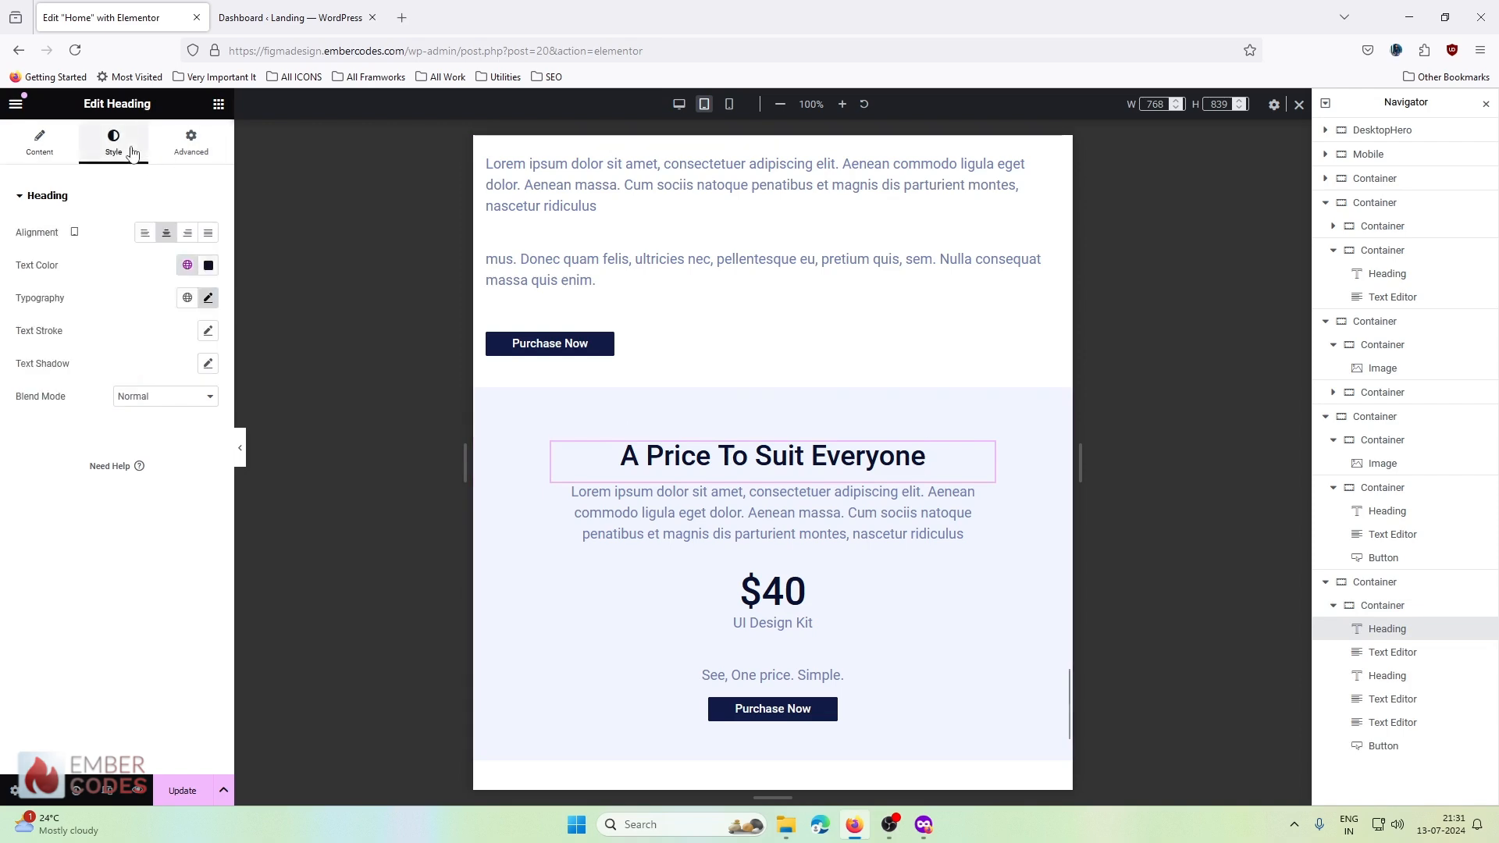
{"action": "scroll", "coordinate": [550, 422], "scroll_direction": "up", "scroll_amount": 4}
{"action": "left_click", "coordinate": [550, 429]}
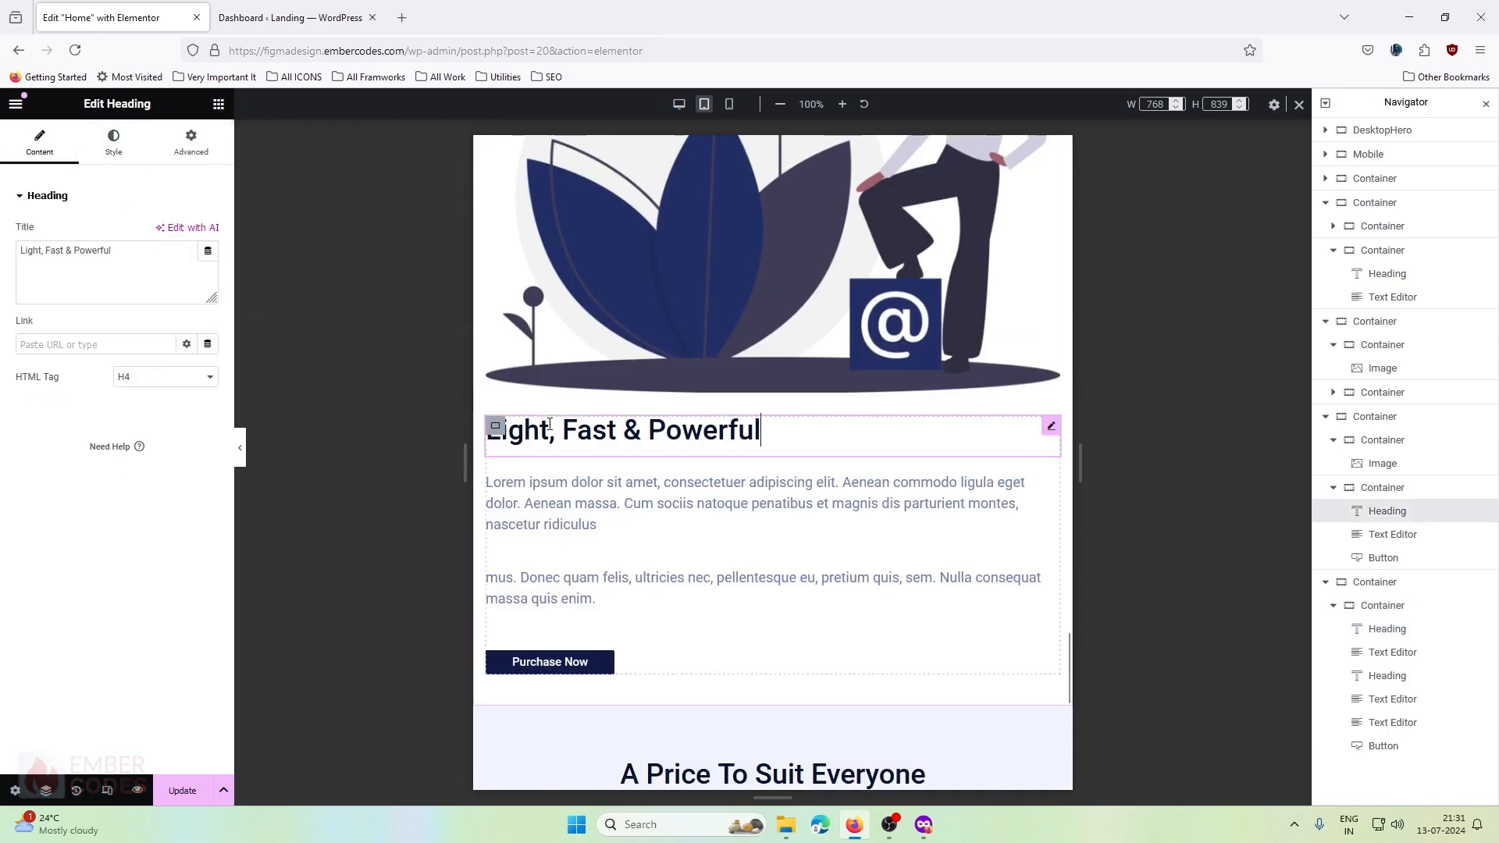
{"action": "scroll", "coordinate": [549, 424], "scroll_direction": "down", "scroll_amount": 5}
{"action": "left_click", "coordinate": [769, 373]}
{"action": "scroll", "coordinate": [763, 343], "scroll_direction": "down", "scroll_amount": 2}
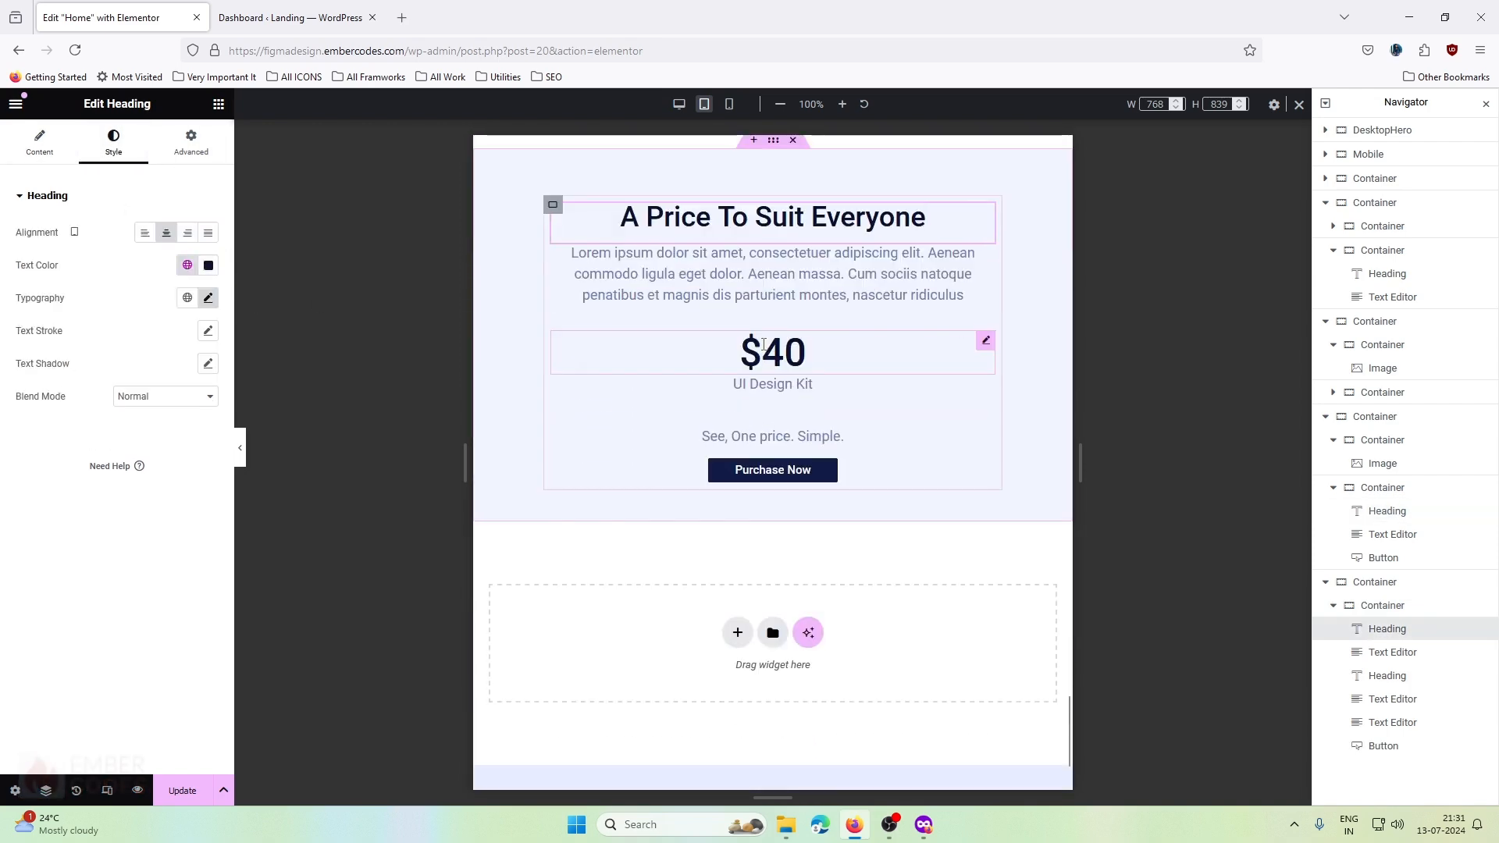
{"action": "scroll", "coordinate": [769, 345], "scroll_direction": "down", "scroll_amount": 2}
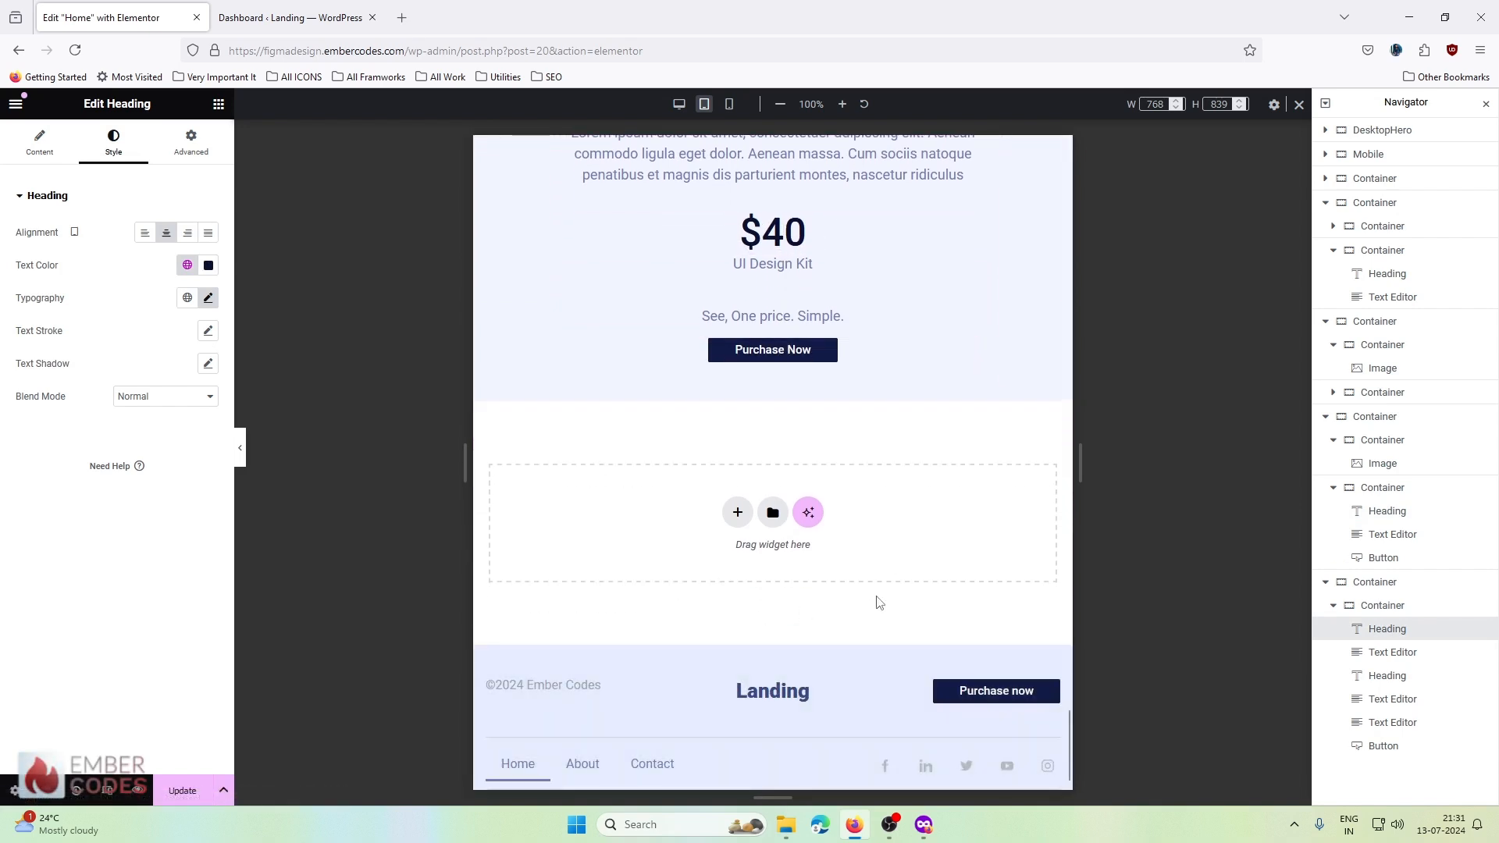
{"action": "scroll", "coordinate": [880, 600], "scroll_direction": "up", "scroll_amount": 6}
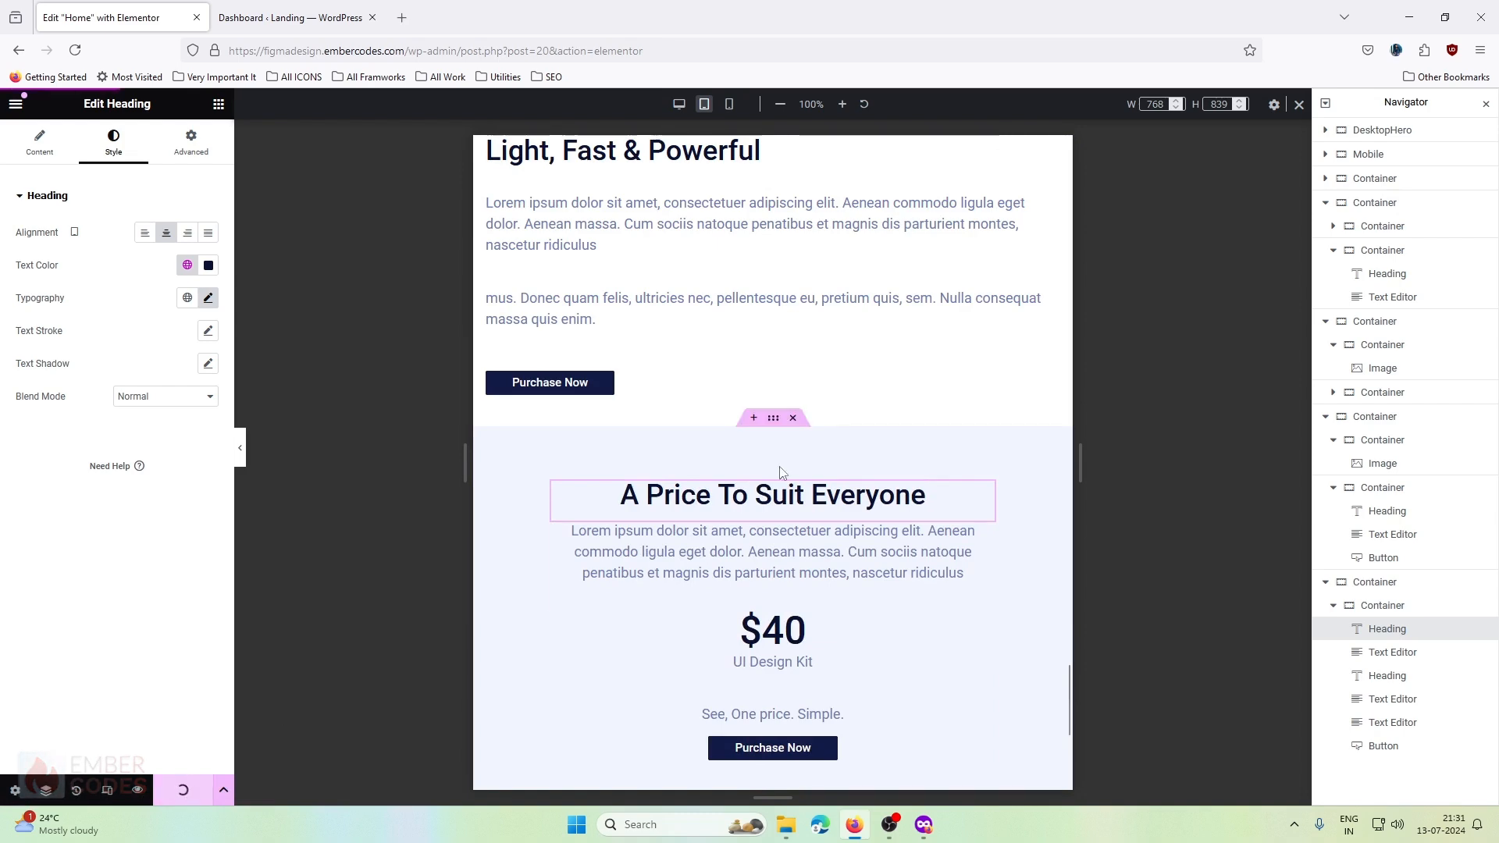
- In the mobile view, examine the typography settings of the Light, Fast & Powerful heading above the pricing section
{"action": "left_click", "coordinate": [729, 105]}
{"action": "scroll", "coordinate": [673, 451], "scroll_direction": "up", "scroll_amount": 5}
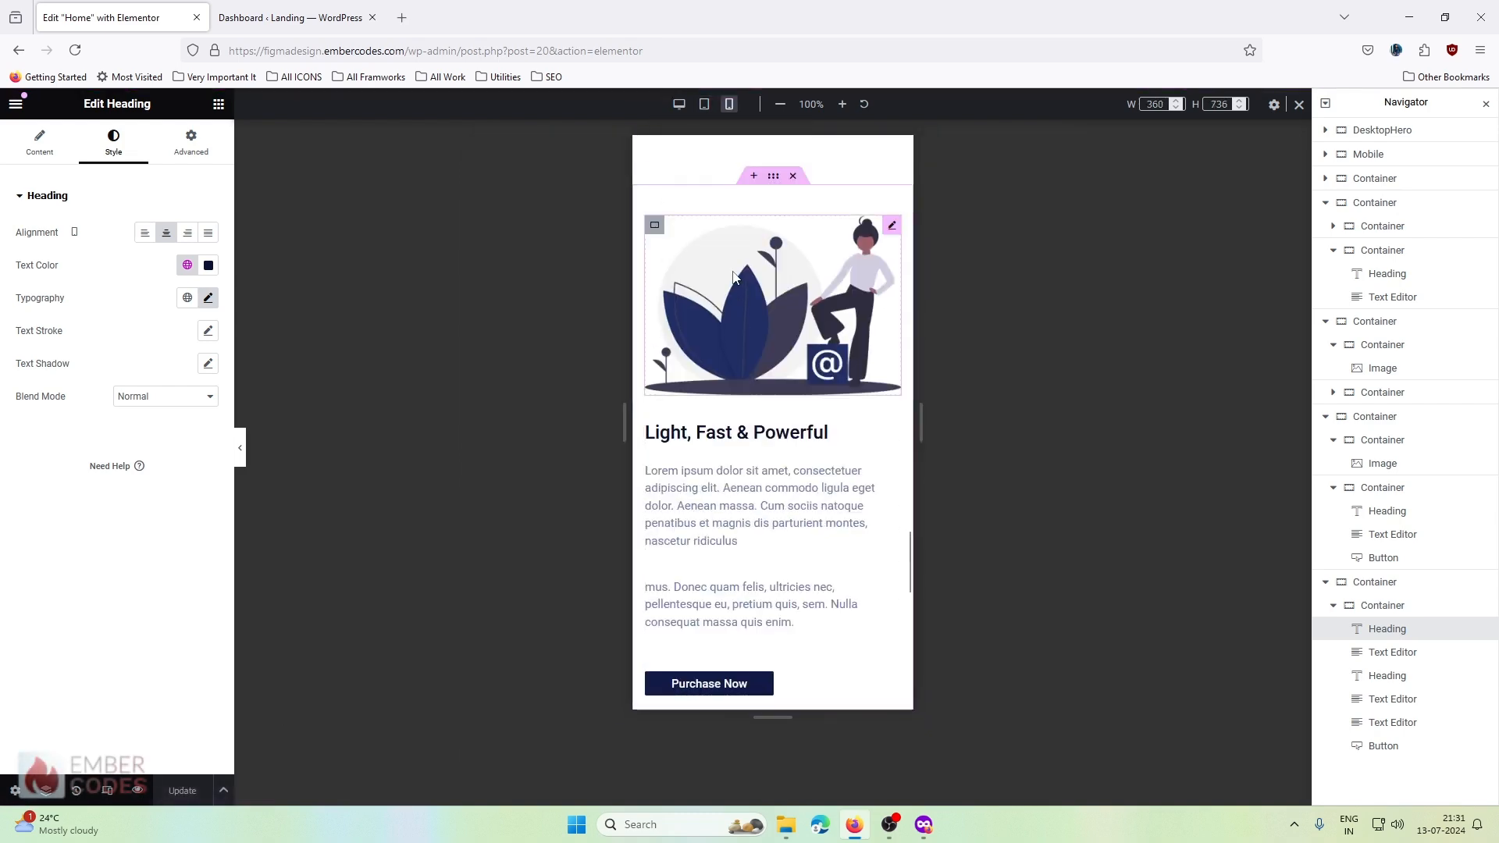
{"action": "left_click", "coordinate": [673, 443]}
{"action": "left_click", "coordinate": [113, 143]}
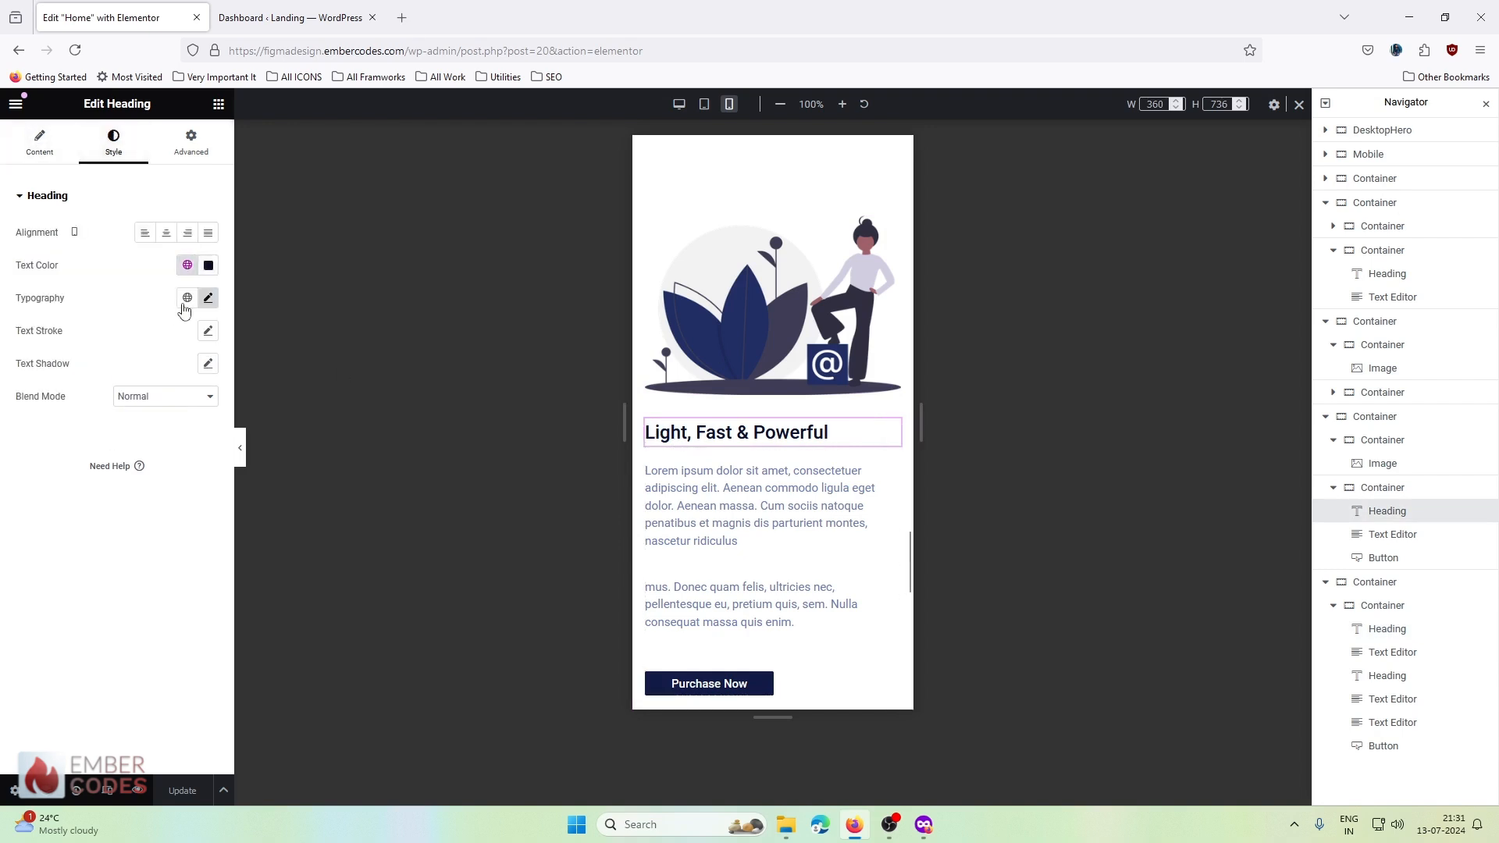
{"action": "left_click", "coordinate": [205, 298]}
{"action": "left_click", "coordinate": [206, 299]}
- Set the A Price To Suit Everyone heading's mobile font size to 24 px and its bottom margin to 8 px
{"action": "scroll", "coordinate": [710, 349], "scroll_direction": "down", "scroll_amount": 7}
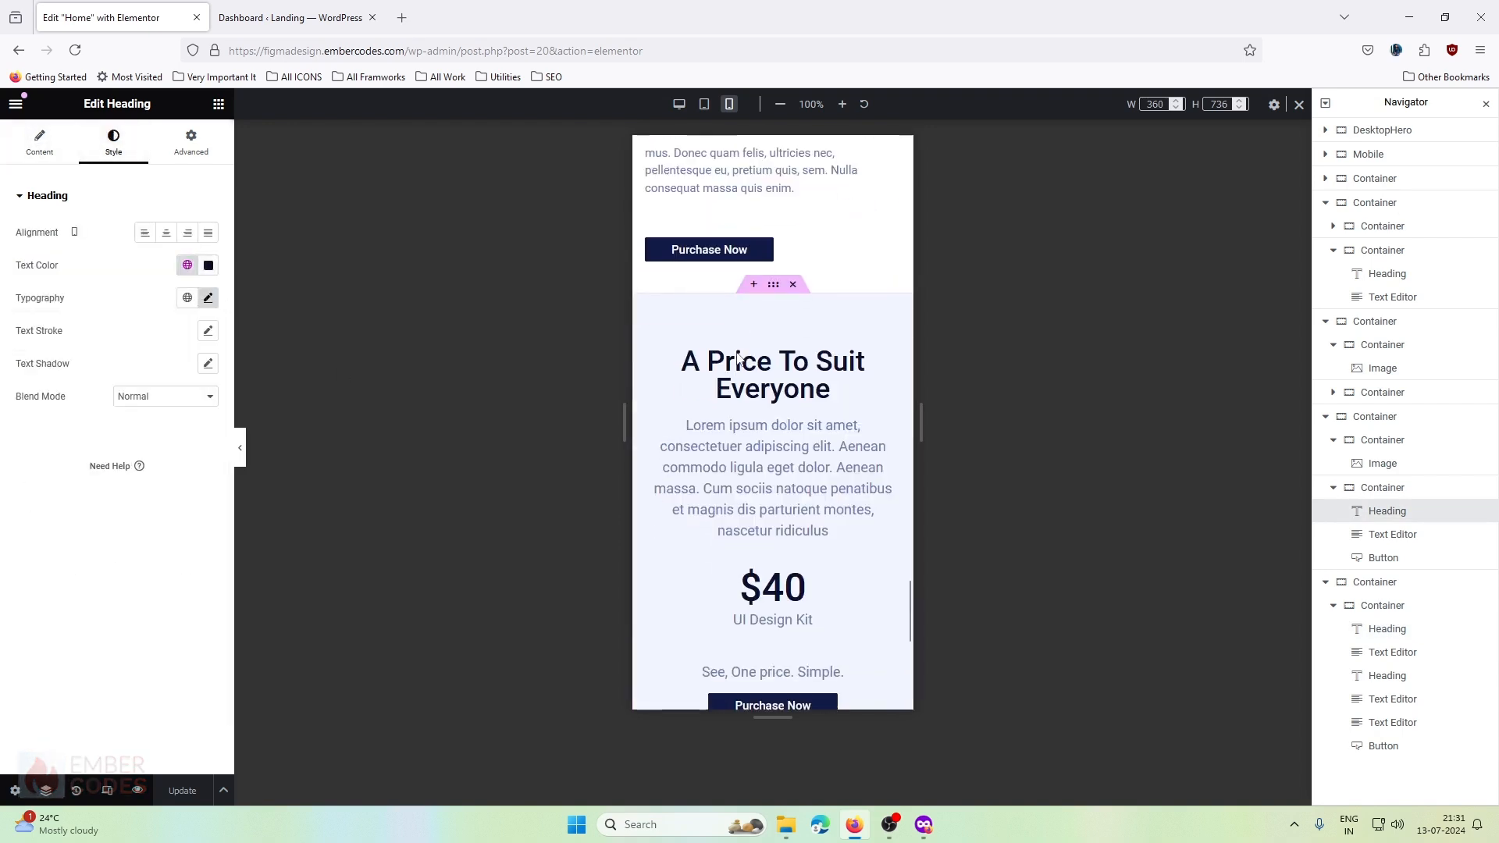
{"action": "left_click", "coordinate": [767, 232]}
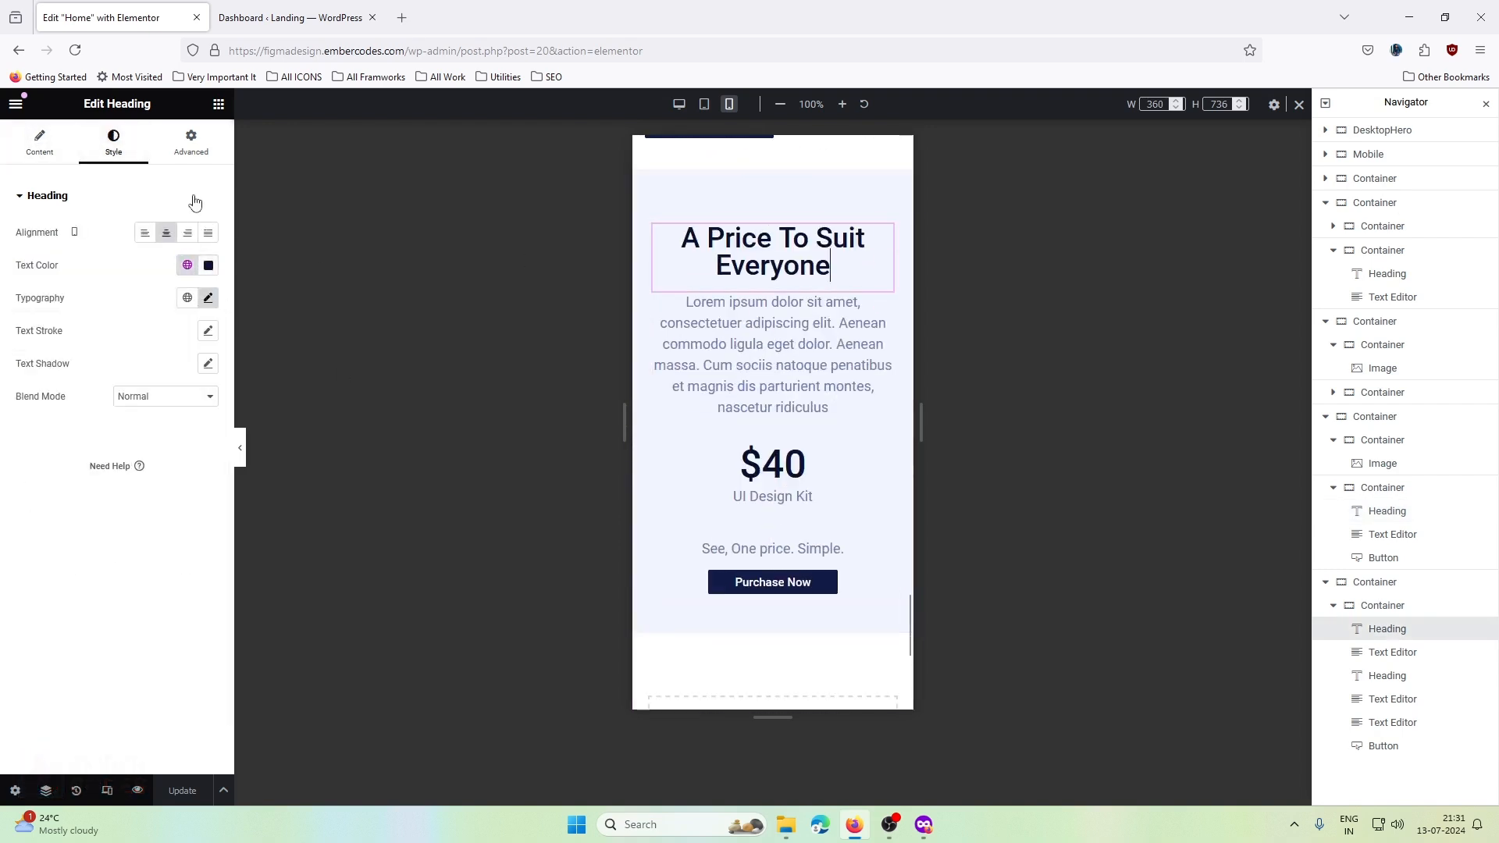
{"action": "left_click", "coordinate": [208, 297]}
{"action": "left_click", "coordinate": [175, 422]}
{"action": "type", "text": "214"}
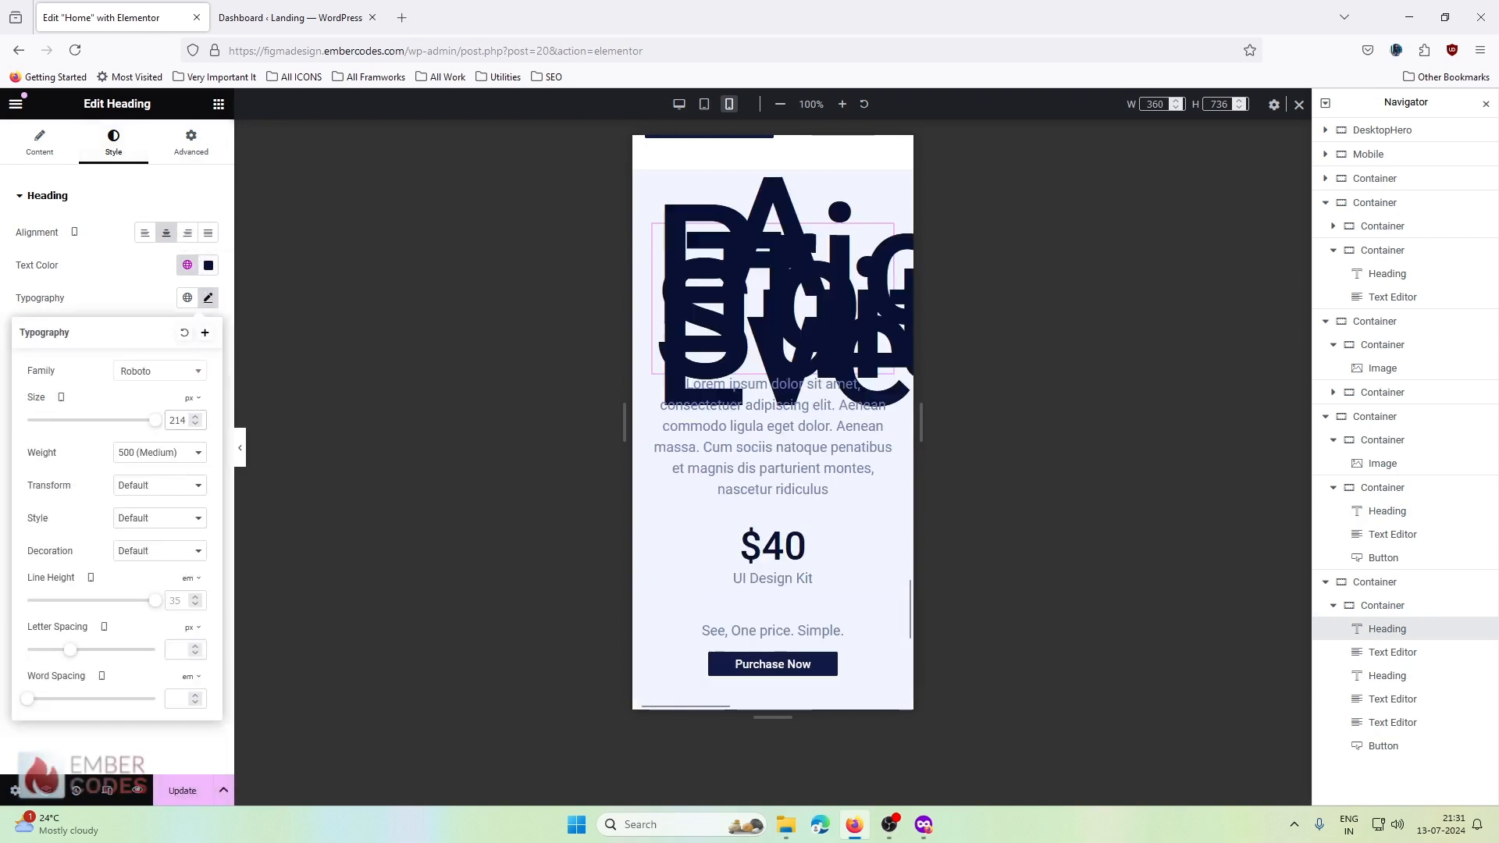
{"action": "type", "text": "24"}
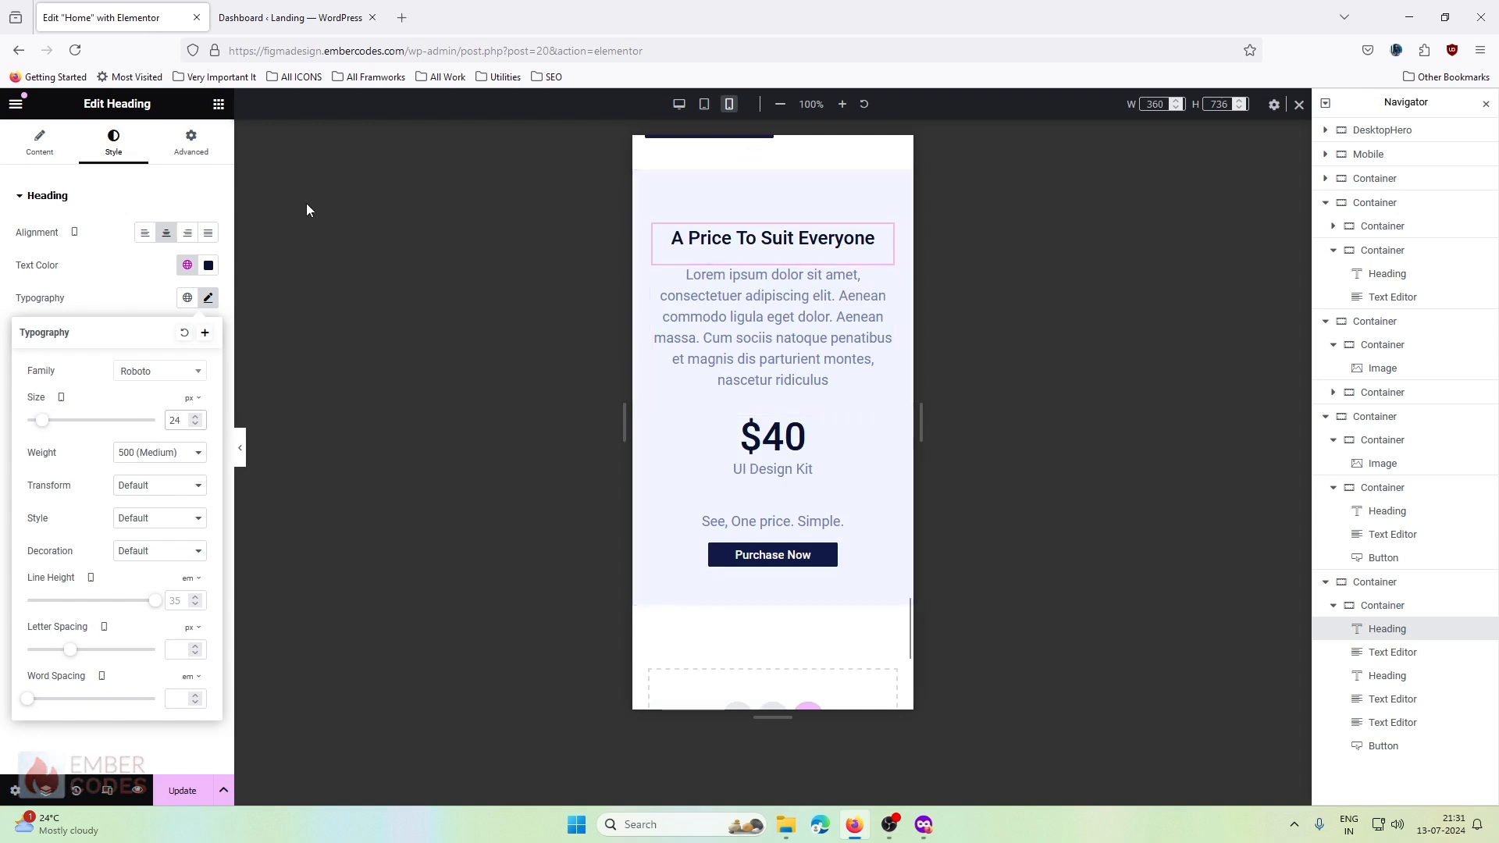
{"action": "left_click", "coordinate": [191, 143]}
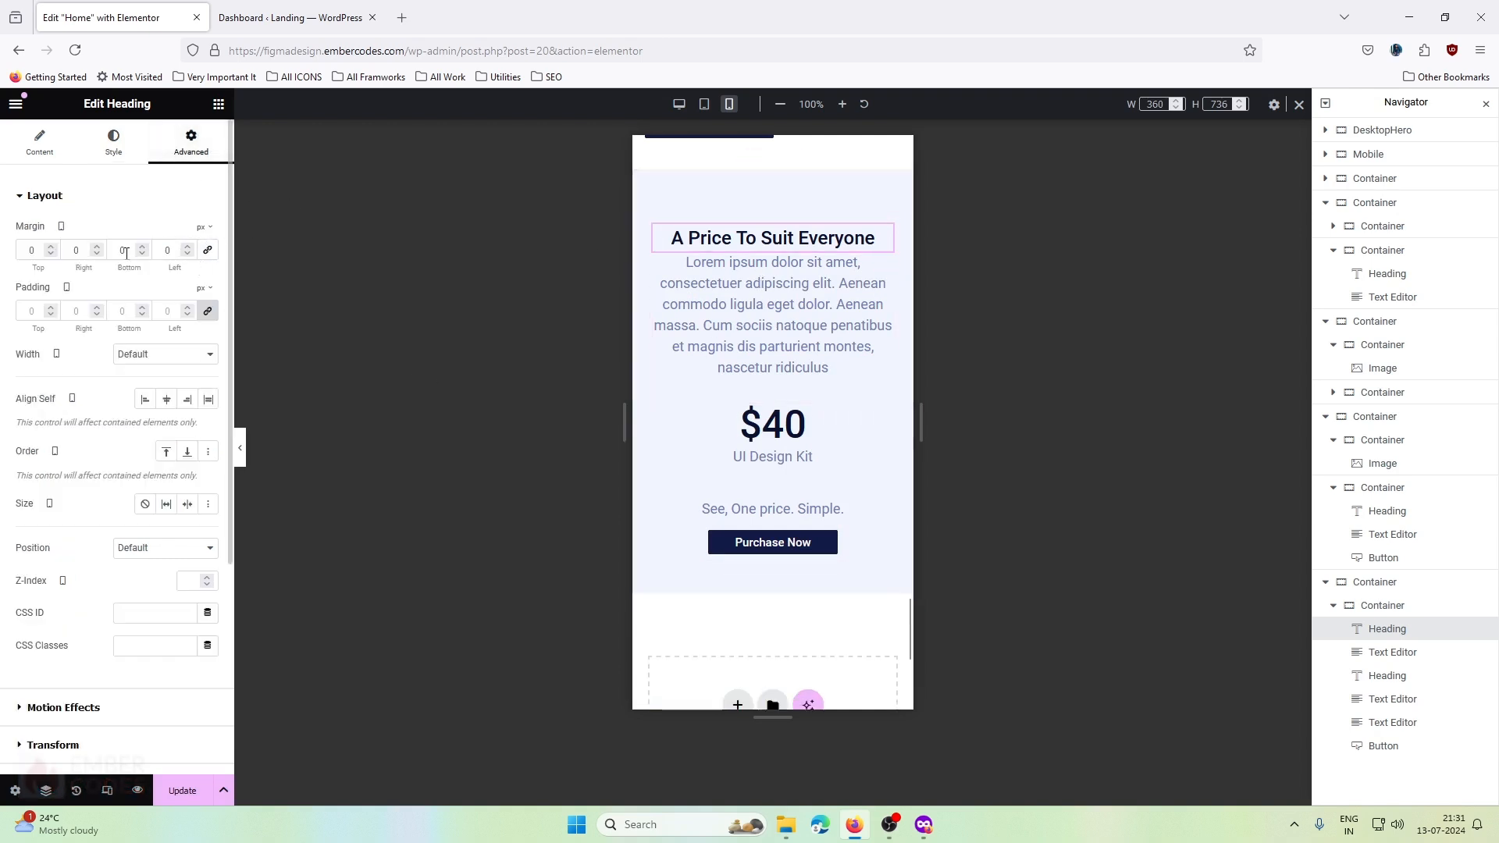
{"action": "type", "text": "8"}
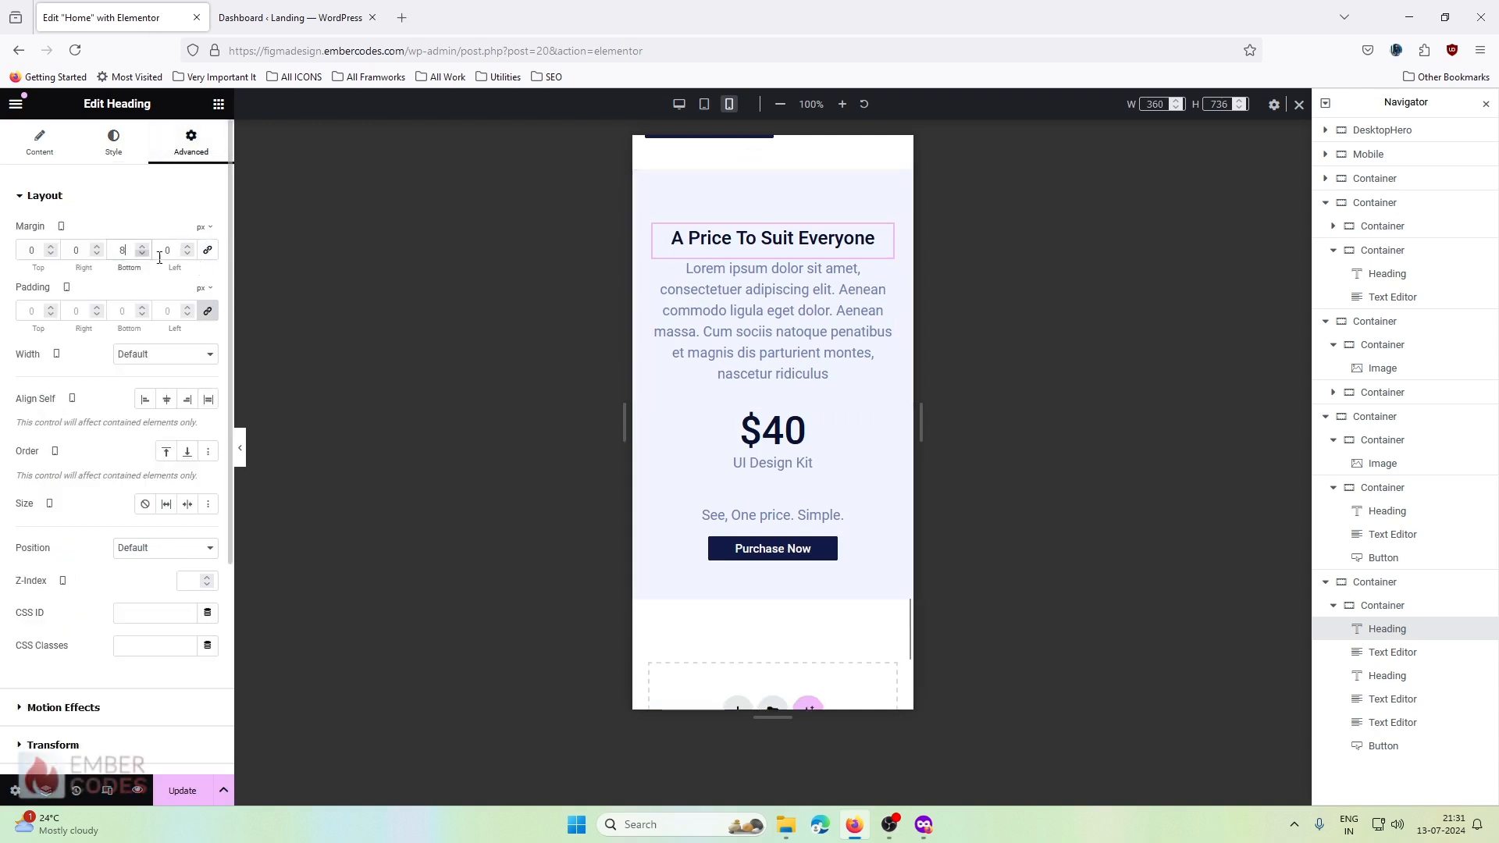
- Set the mobile font size of the paragraph below the pricing heading to 15 px
{"action": "left_click", "coordinate": [689, 330]}
{"action": "left_click", "coordinate": [117, 143]}
{"action": "left_click", "coordinate": [209, 298]}
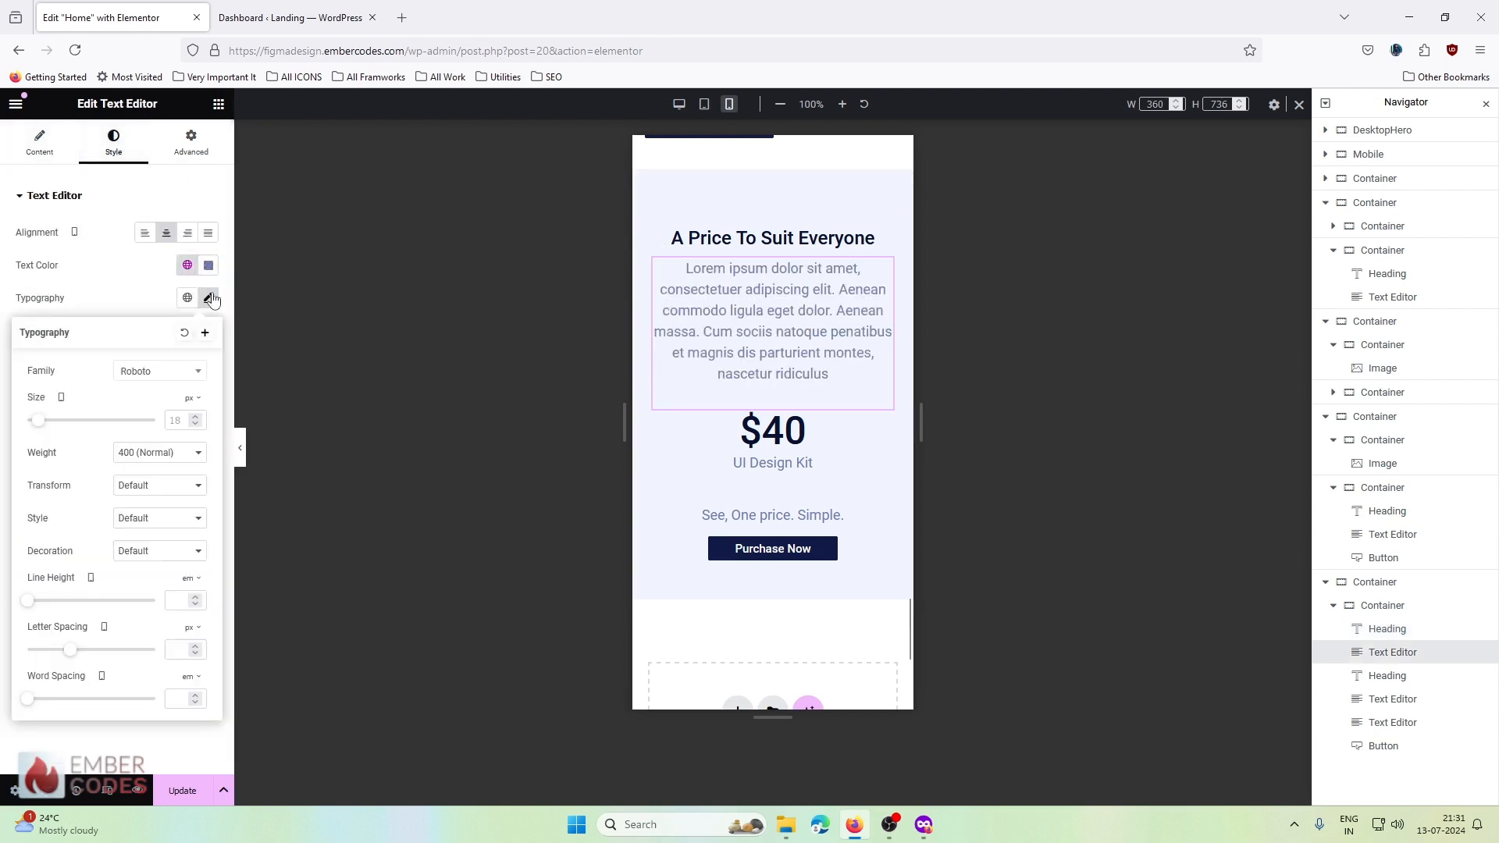
{"action": "type", "text": "15"}
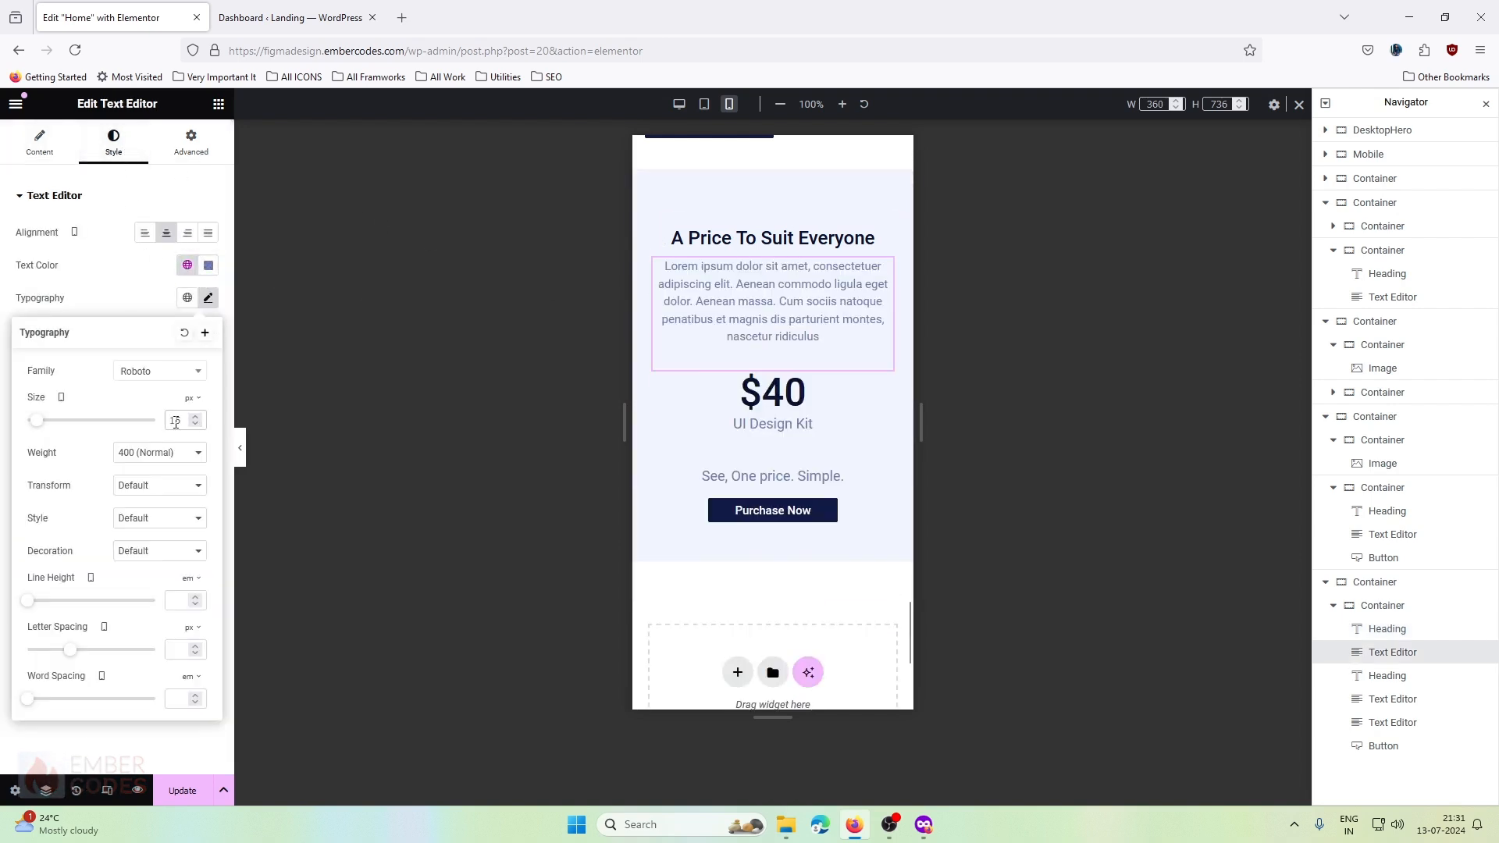
- Set the mobile font size of the $40 price heading to 36 px and save the page
{"action": "left_click", "coordinate": [691, 383]}
{"action": "left_click", "coordinate": [113, 142]}
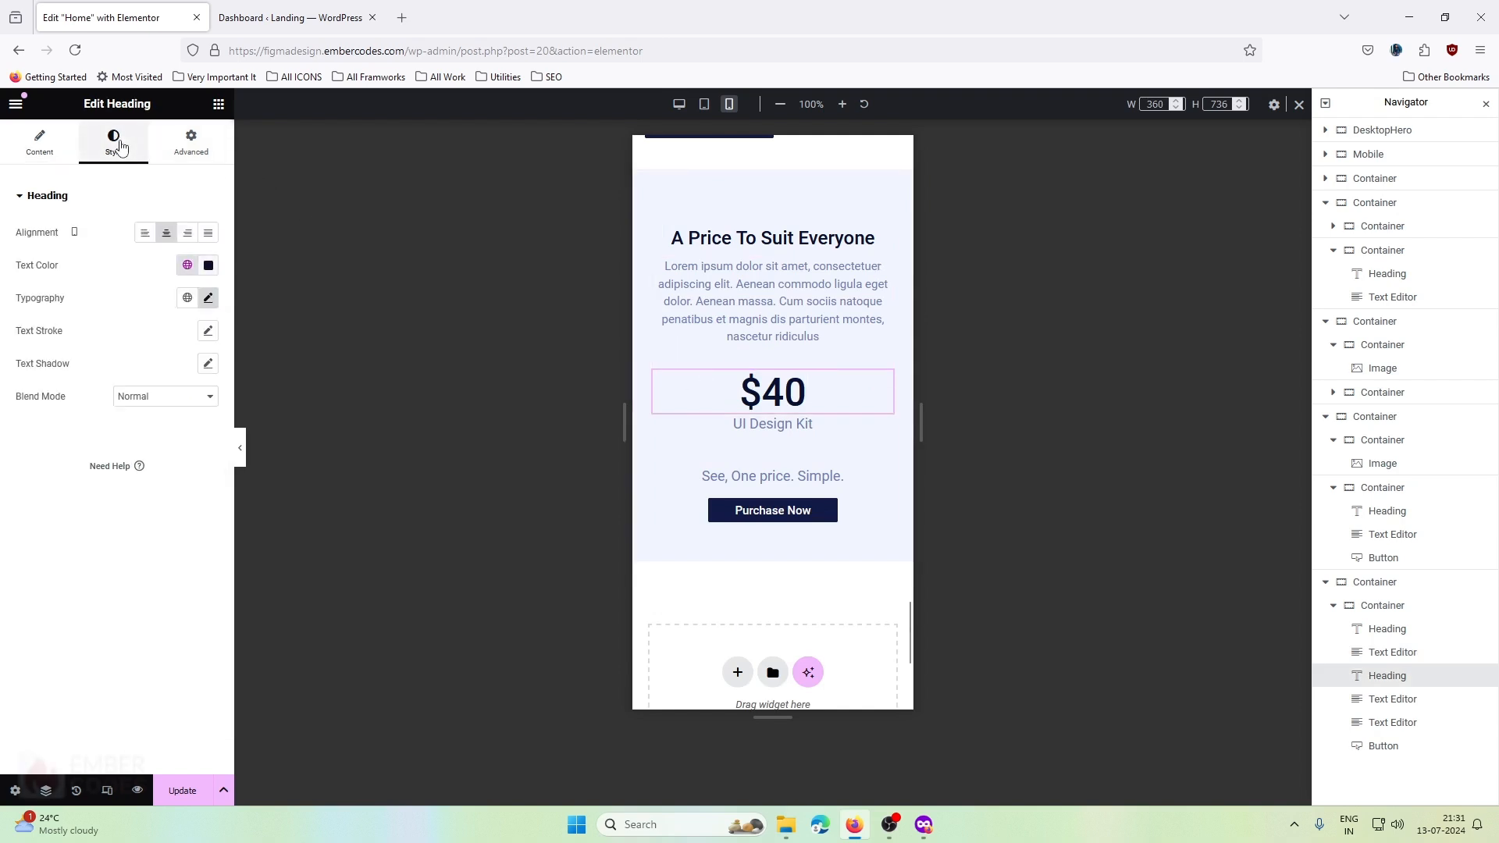
{"action": "left_click", "coordinate": [209, 297]}
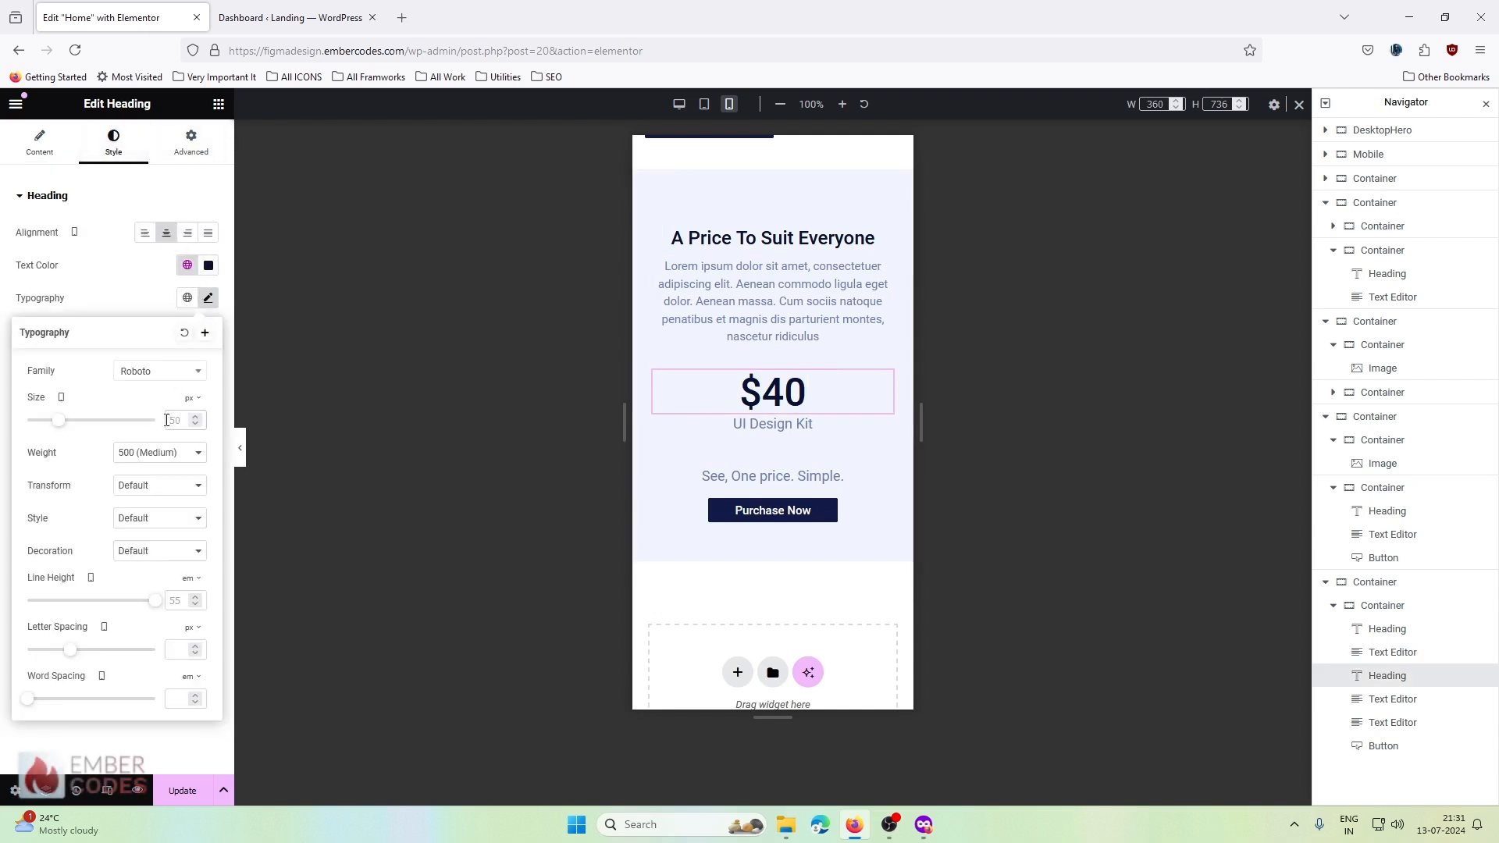
{"action": "left_click", "coordinate": [167, 420]}
{"action": "type", "text": "36"}
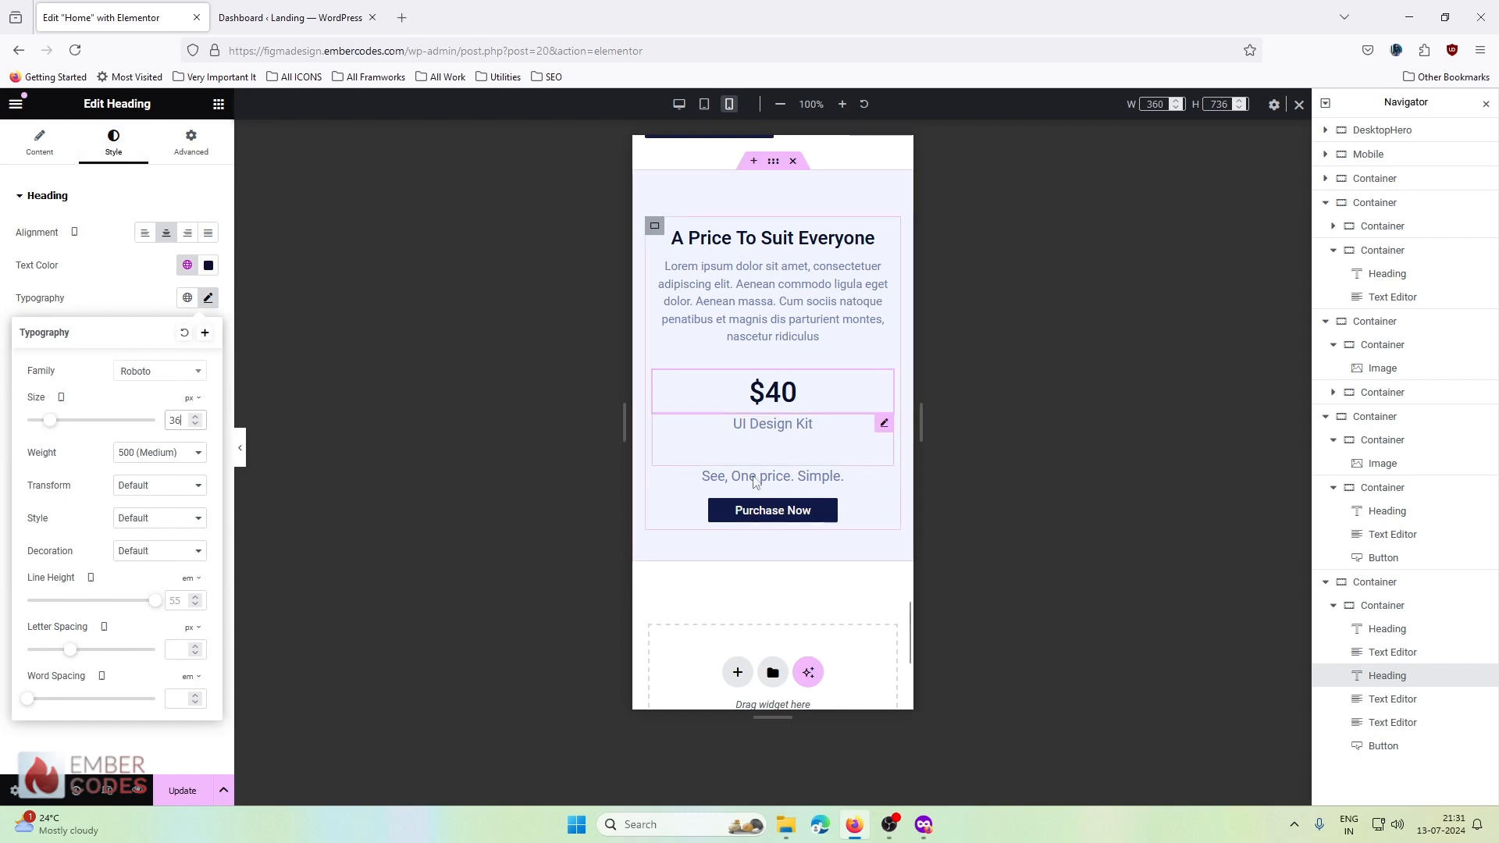
{"action": "scroll", "coordinate": [880, 505], "scroll_direction": "down", "scroll_amount": 1}
{"action": "scroll", "coordinate": [742, 522], "scroll_direction": "up", "scroll_amount": 3}
{"action": "scroll", "coordinate": [743, 522], "scroll_direction": "up", "scroll_amount": 10}
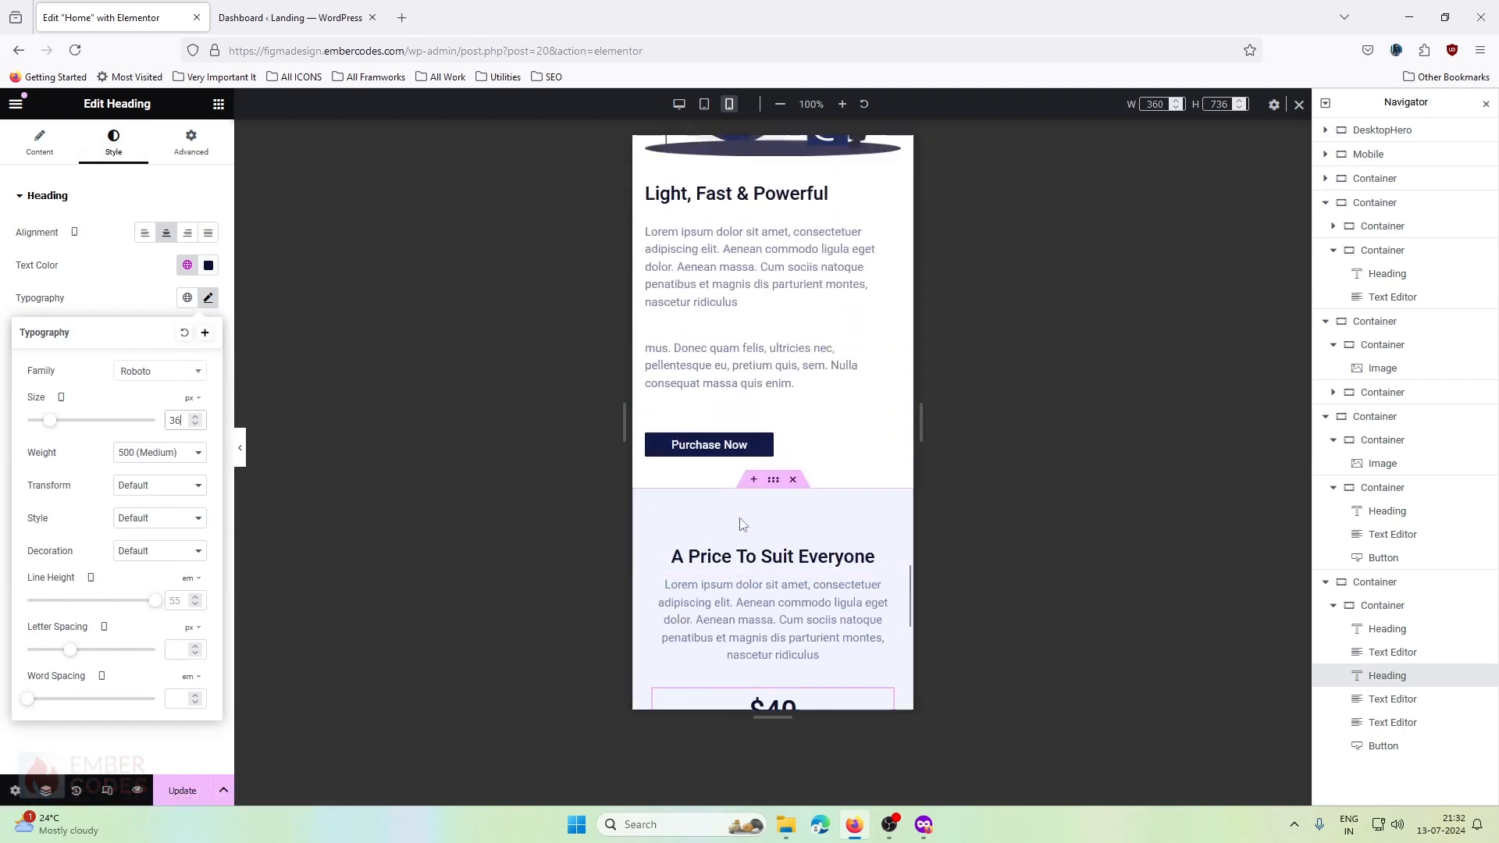
{"action": "left_click", "coordinate": [180, 791]}
- Review the whole page in the mobile preview, from the hero to the footer, for text that still needs resizing
{"action": "scroll", "coordinate": [732, 507], "scroll_direction": "down", "scroll_amount": 3}
{"action": "scroll", "coordinate": [731, 507], "scroll_direction": "up", "scroll_amount": 10}
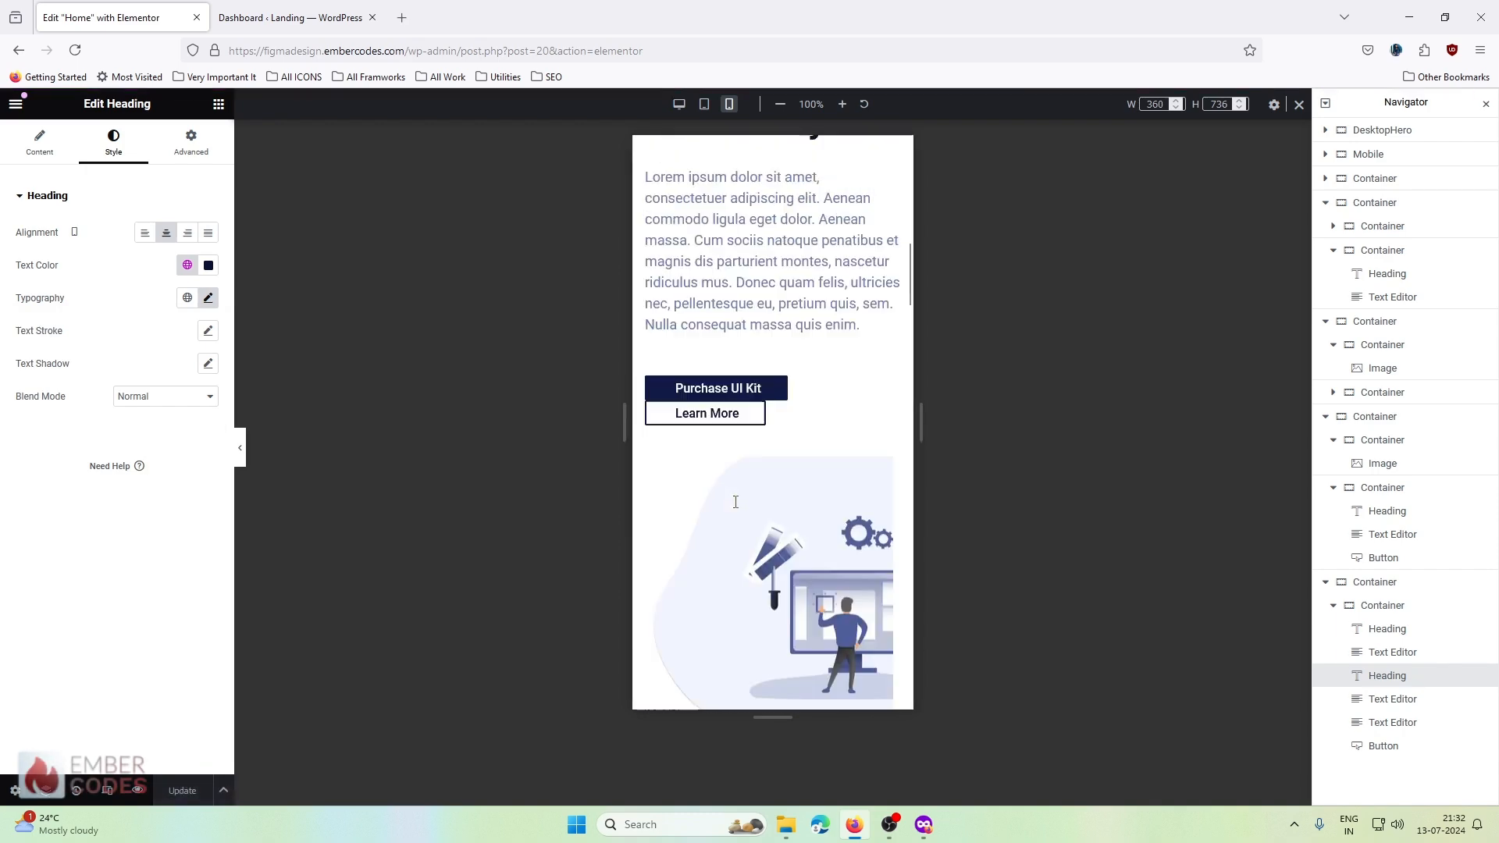
{"action": "scroll", "coordinate": [737, 508], "scroll_direction": "down", "scroll_amount": 10}
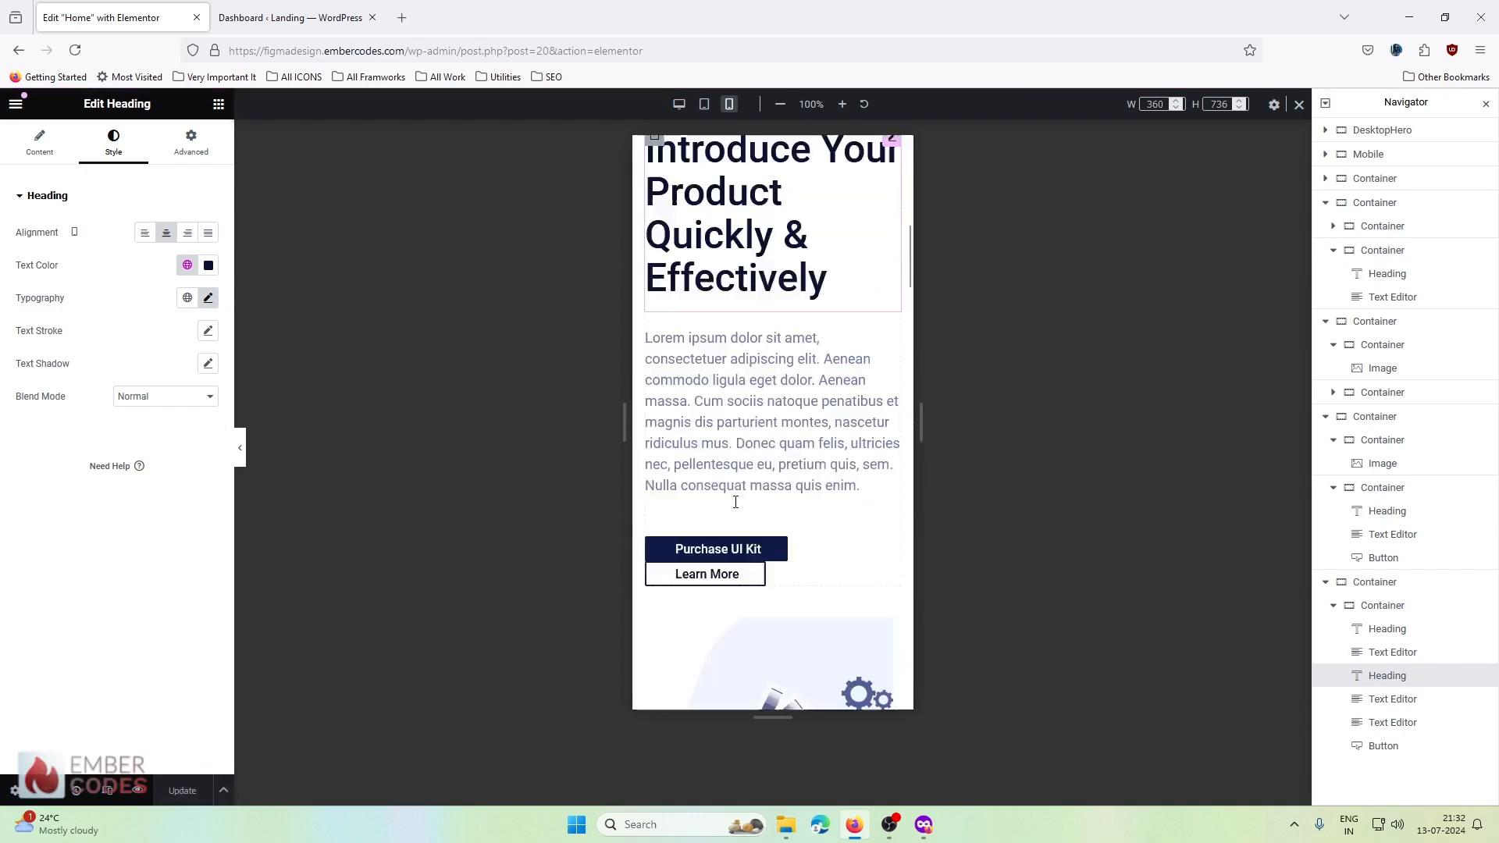
{"action": "scroll", "coordinate": [736, 503], "scroll_direction": "down", "scroll_amount": 10}
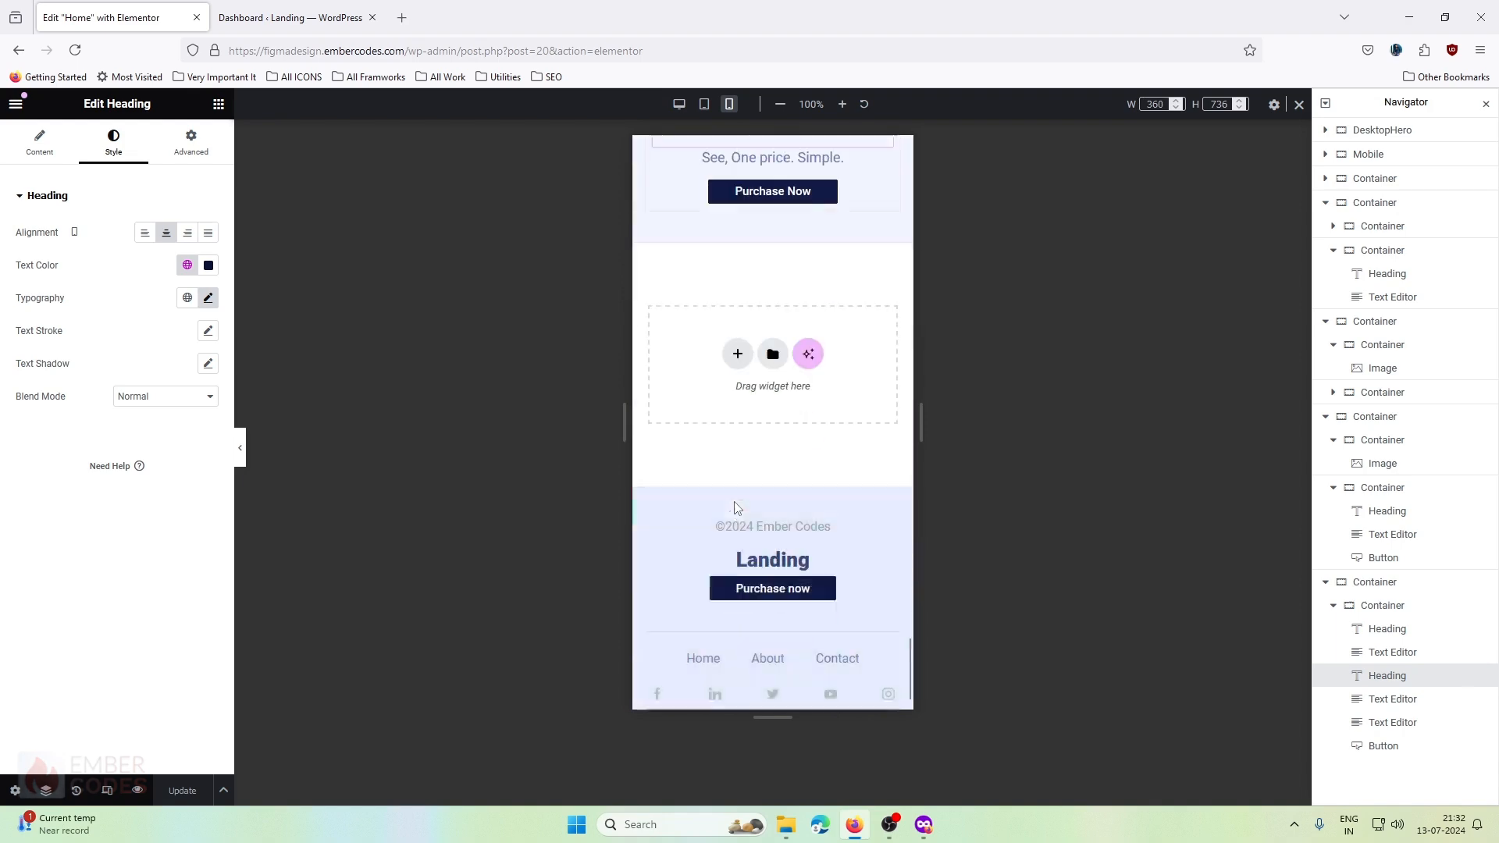
{"action": "scroll", "coordinate": [736, 508], "scroll_direction": "up", "scroll_amount": 15}
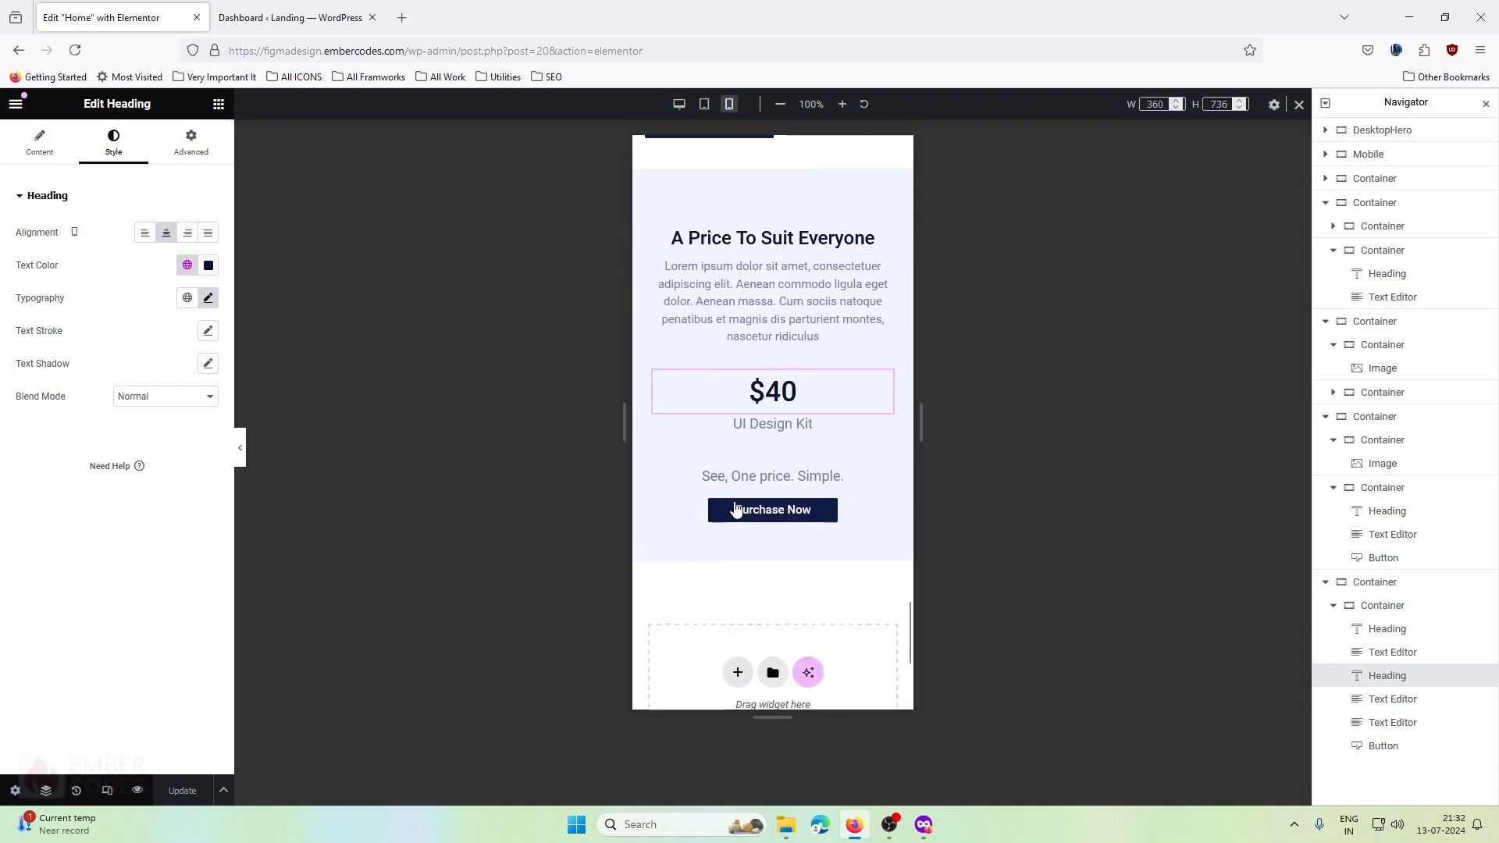
{"action": "scroll", "coordinate": [737, 508], "scroll_direction": "up", "scroll_amount": 8}
{"action": "scroll", "coordinate": [737, 508], "scroll_direction": "down", "scroll_amount": 5}
{"action": "scroll", "coordinate": [737, 508], "scroll_direction": "up", "scroll_amount": 1}
- Set the mobile font size of the Introduce Your Product Quickly & Effectively heading in the section below the hero to 24 px
{"action": "left_click", "coordinate": [773, 285]}
{"action": "left_click", "coordinate": [115, 143]}
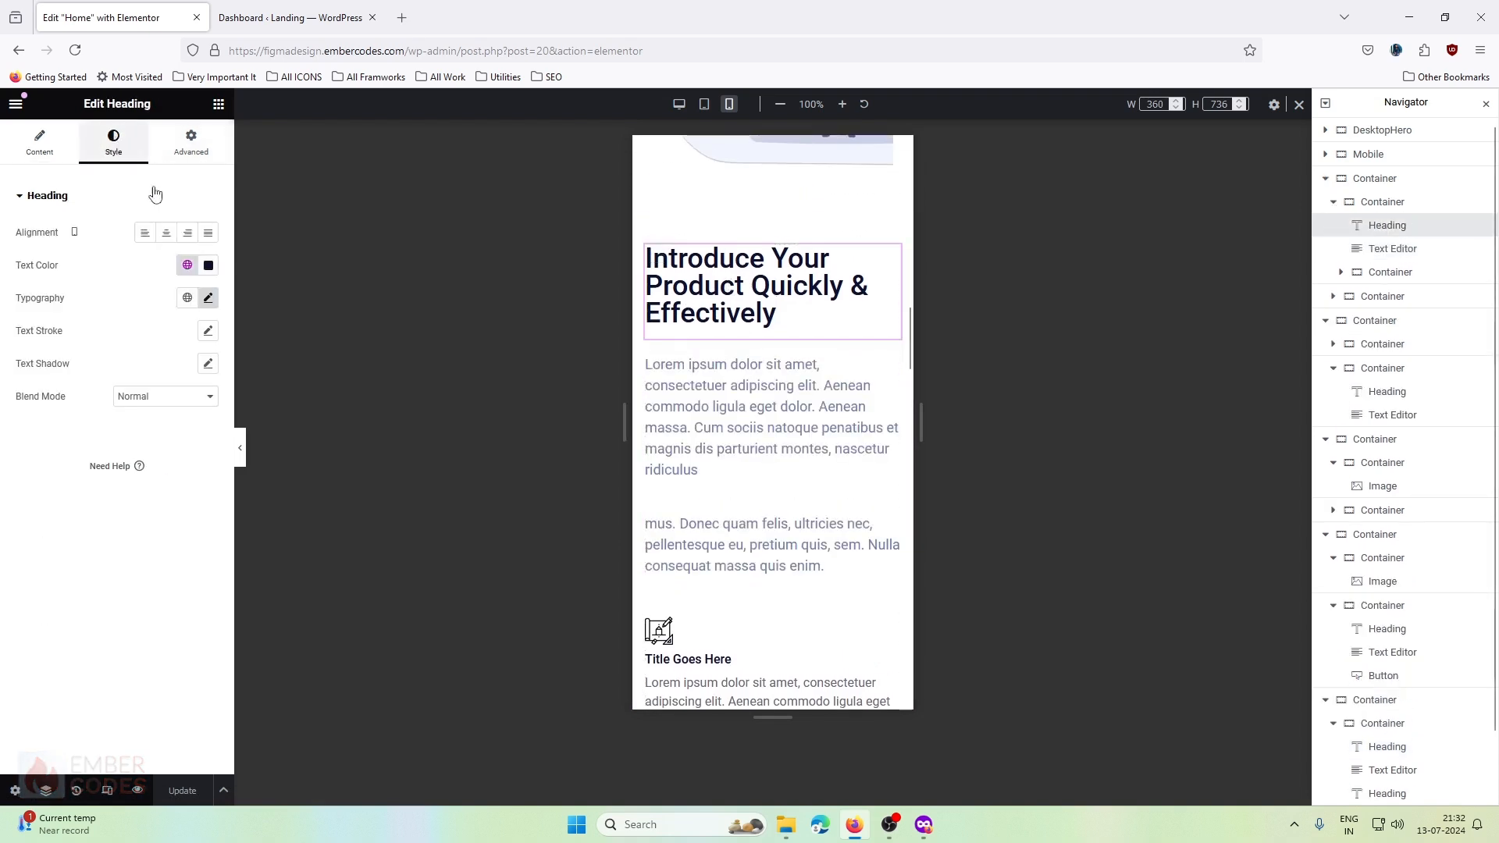
{"action": "left_click", "coordinate": [208, 298]}
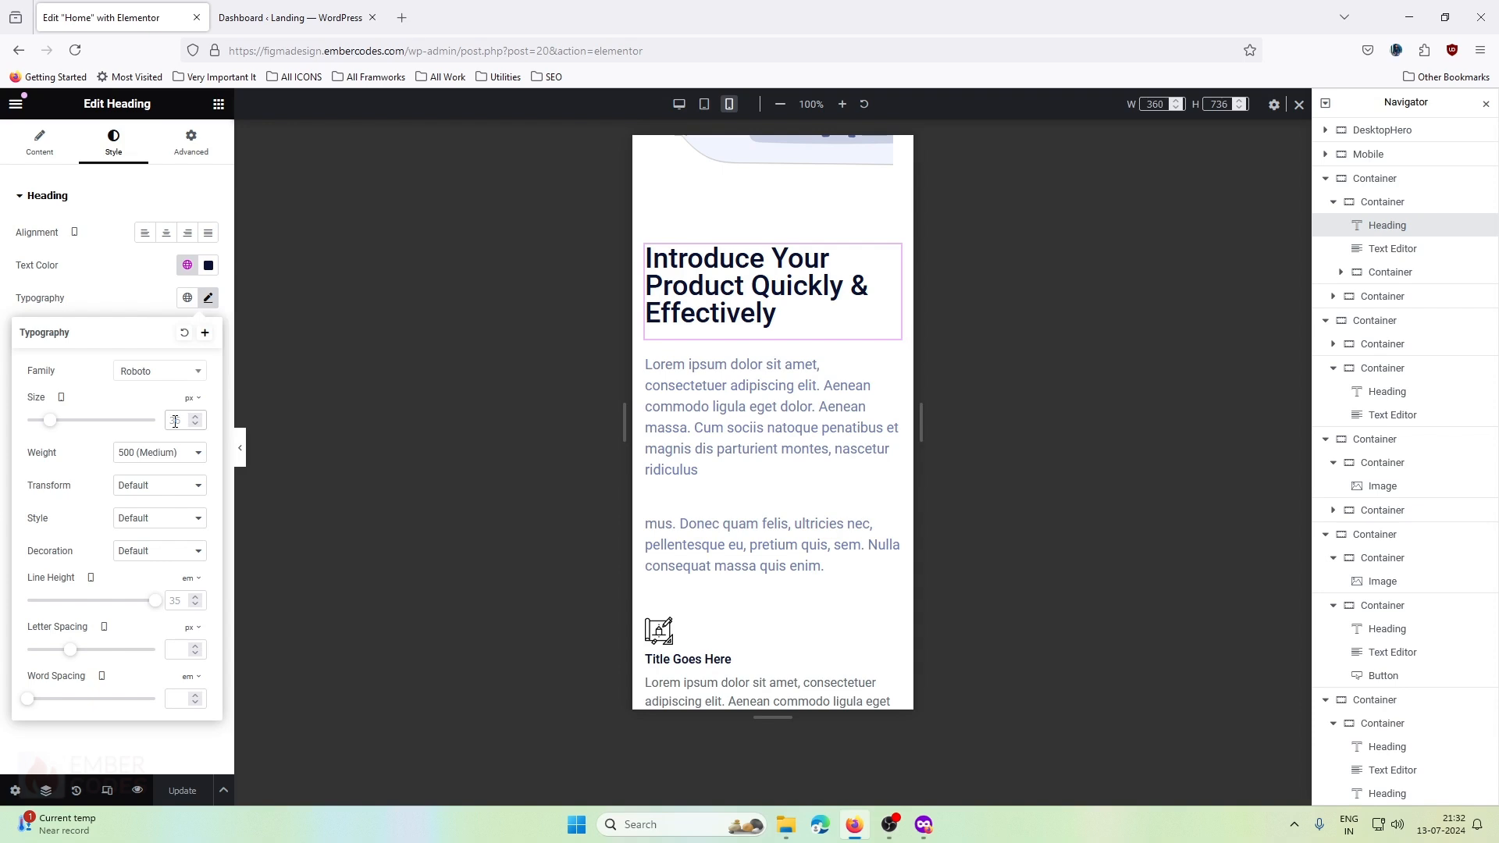
{"action": "double_click", "coordinate": [174, 420]}
{"action": "type", "text": "24"}
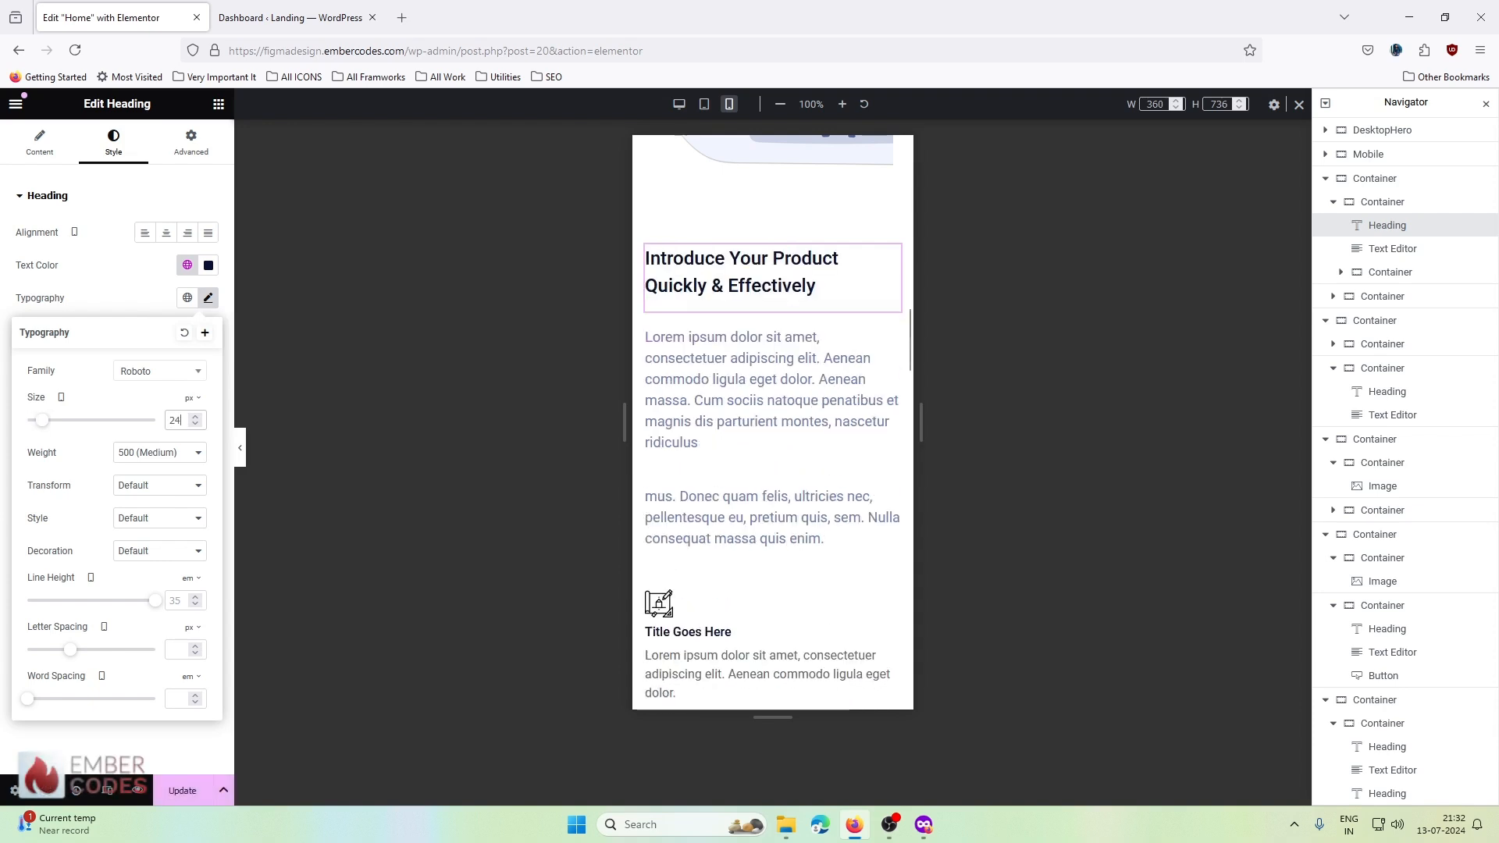
- Set the mobile font size of the paragraph under that section's heading to 15 px
{"action": "left_click", "coordinate": [694, 396]}
{"action": "left_click", "coordinate": [113, 143]}
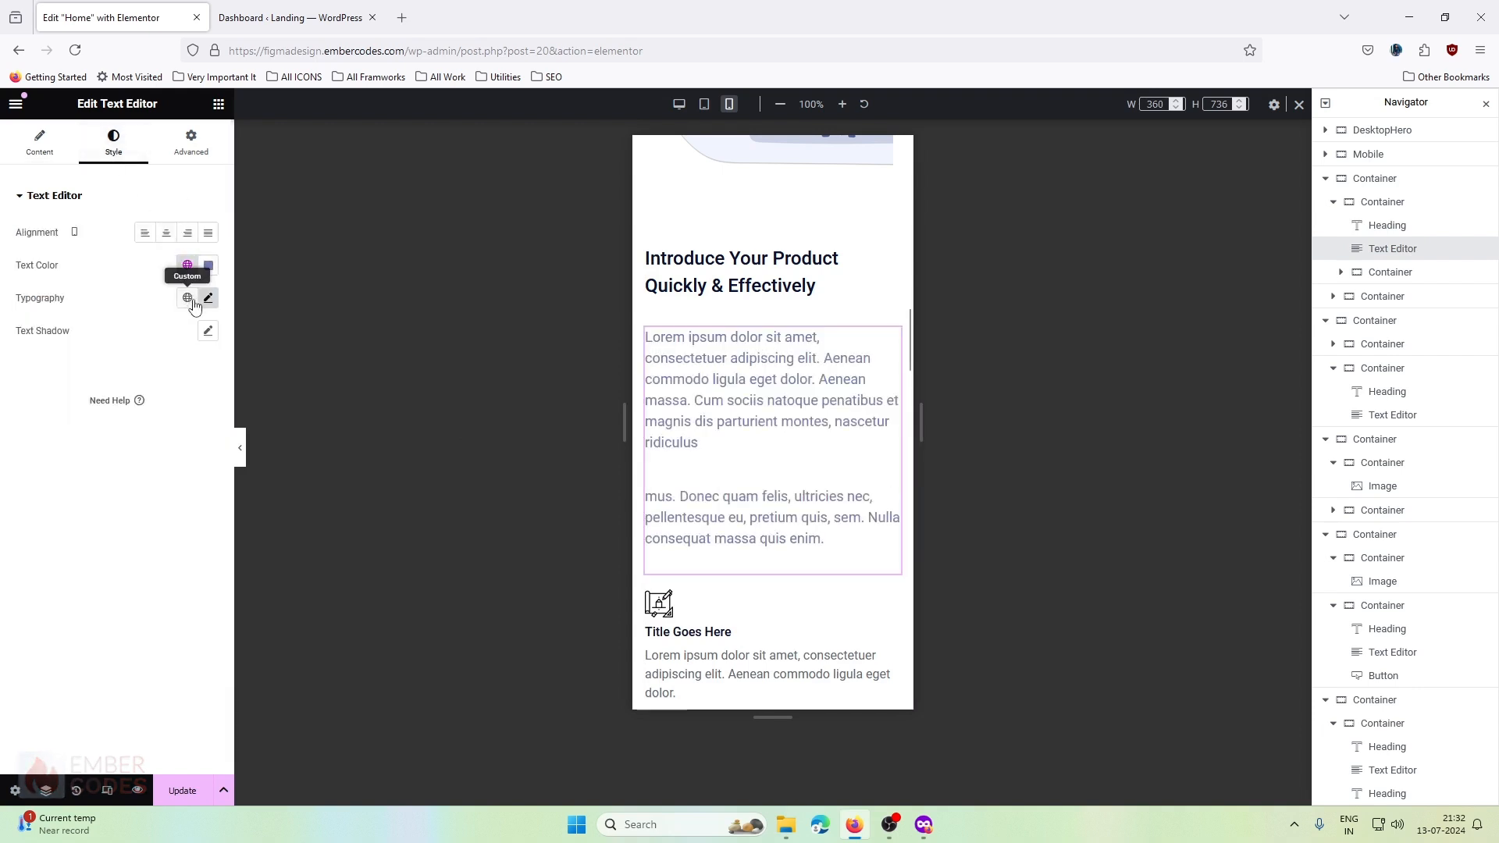
{"action": "left_click", "coordinate": [207, 299]}
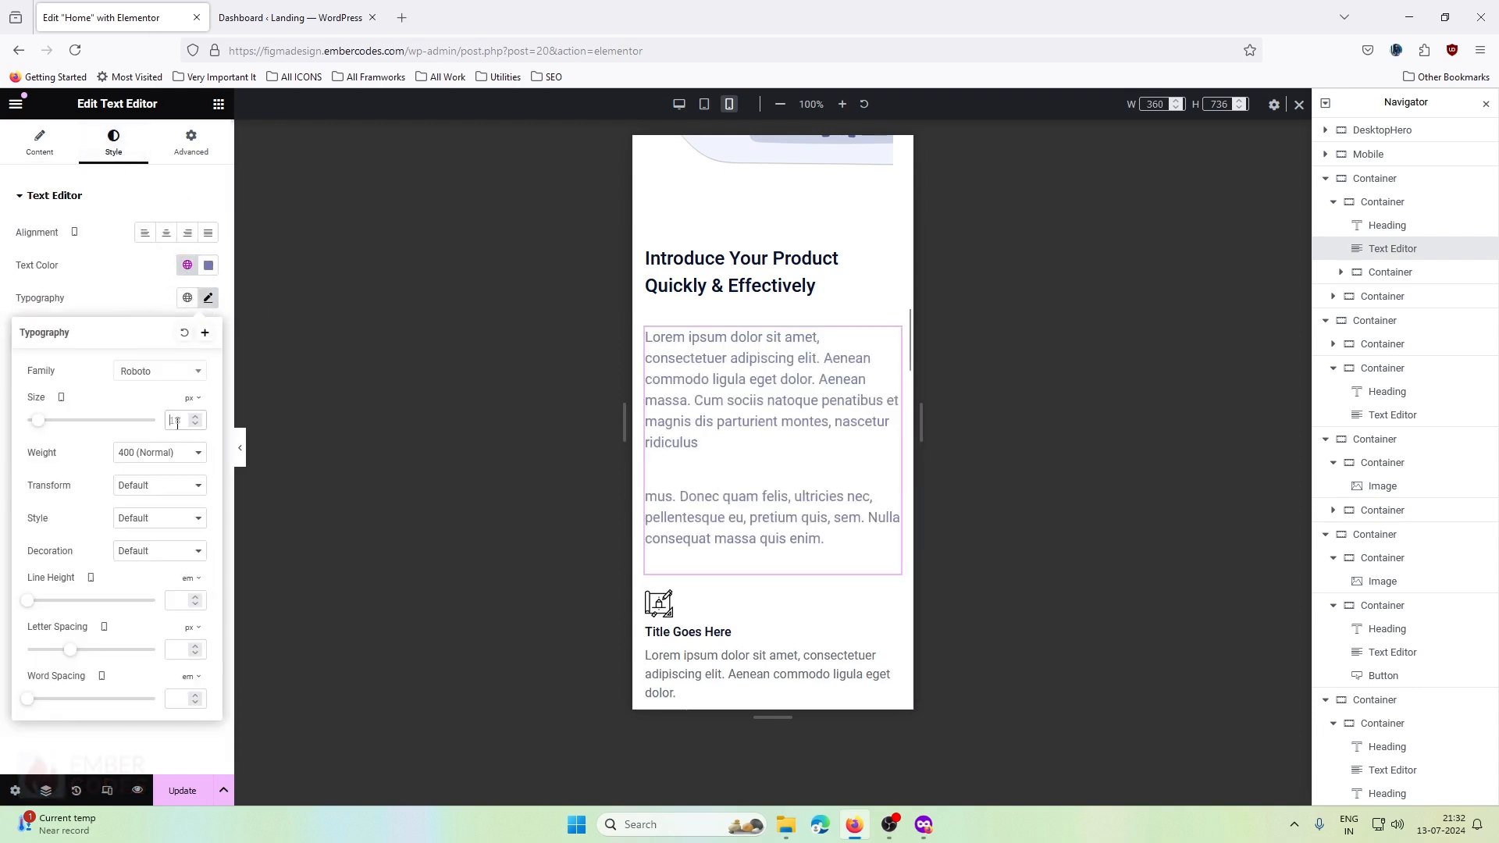
{"action": "left_click", "coordinate": [178, 422]}
{"action": "type", "text": "15"}
{"action": "scroll", "coordinate": [756, 442], "scroll_direction": "down", "scroll_amount": 3}
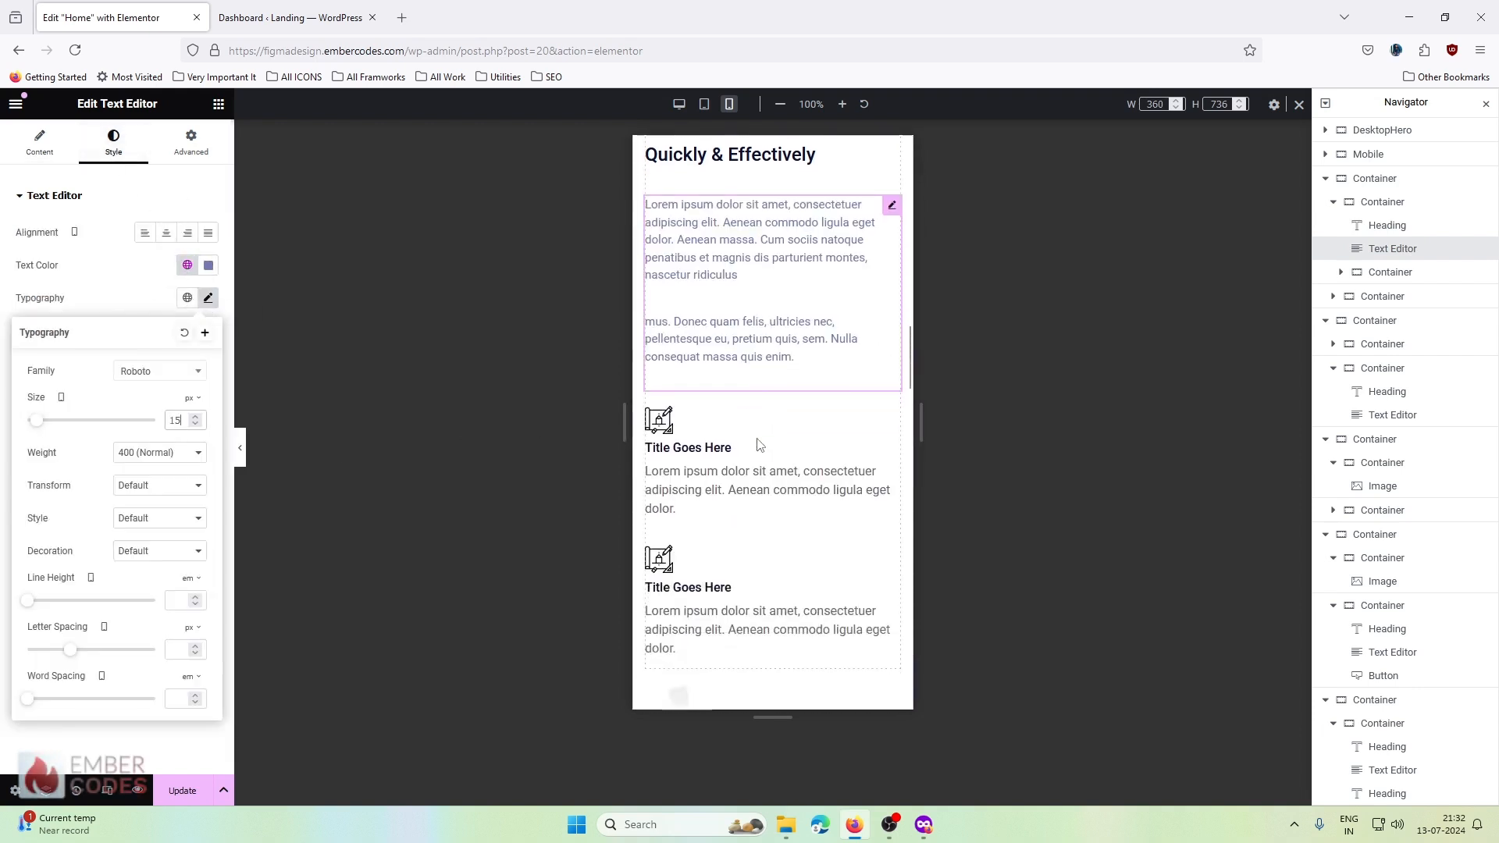
- Set the mobile hero heading's font size to 36 px and its line height to 1.2 em
{"action": "scroll", "coordinate": [742, 401], "scroll_direction": "up", "scroll_amount": 8}
{"action": "scroll", "coordinate": [773, 383], "scroll_direction": "up", "scroll_amount": 4}
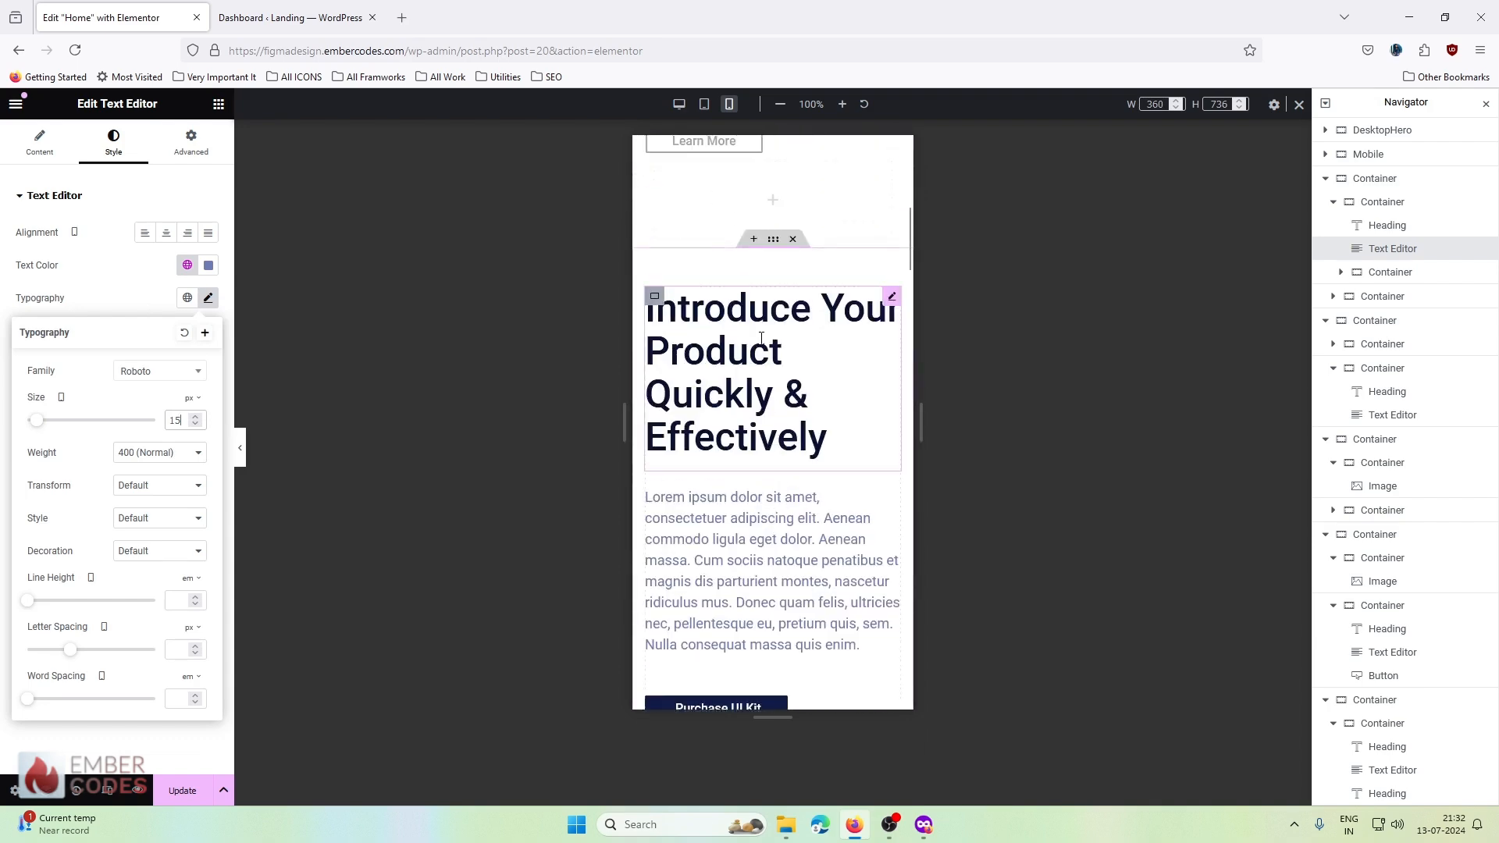
{"action": "left_click", "coordinate": [764, 347]}
{"action": "scroll", "coordinate": [763, 344], "scroll_direction": "up", "scroll_amount": 6}
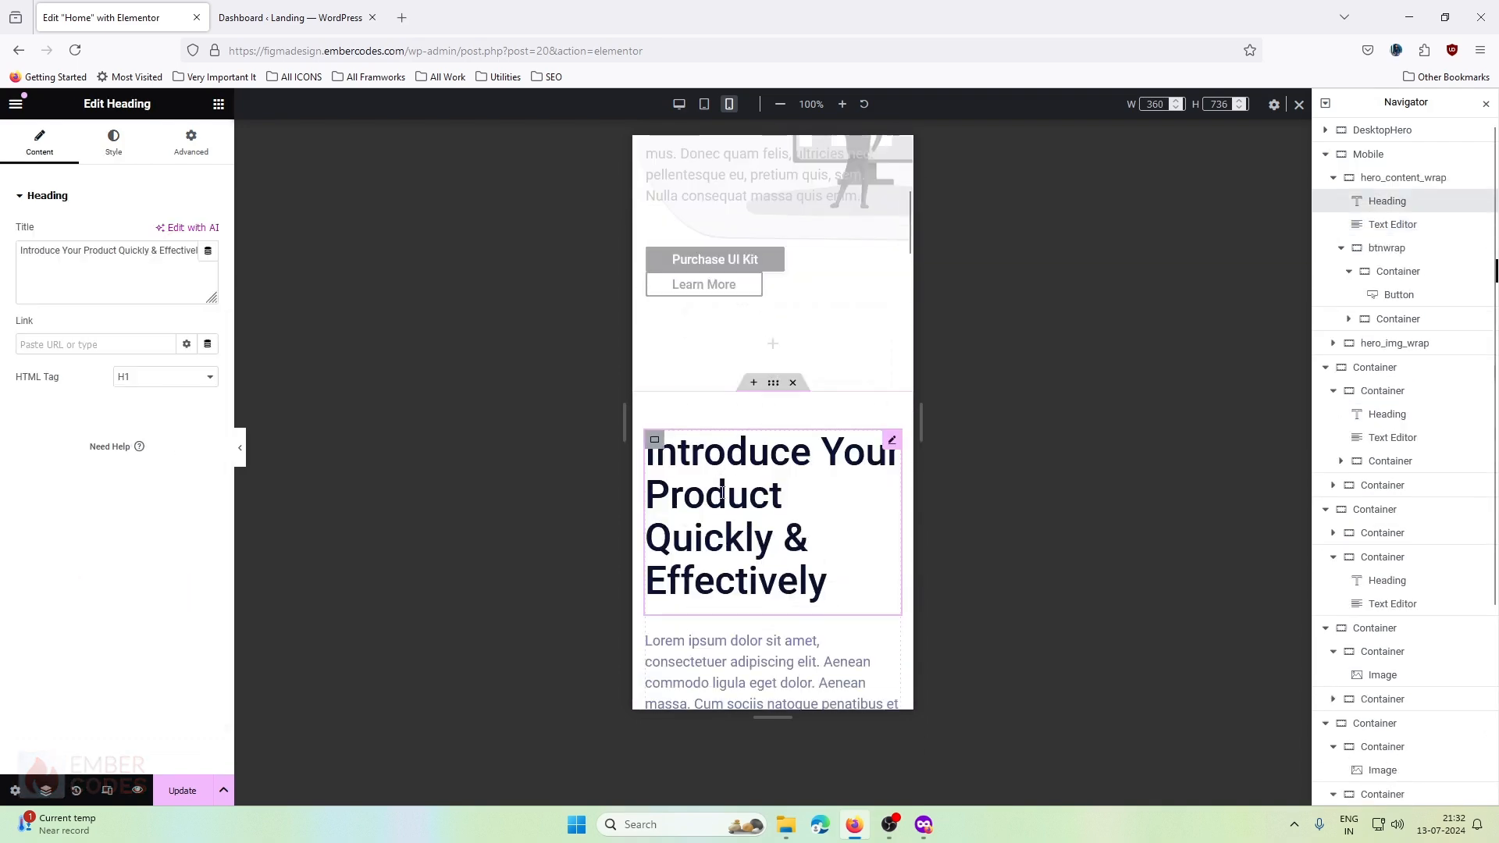
{"action": "left_click", "coordinate": [117, 147]}
{"action": "left_click", "coordinate": [208, 299]}
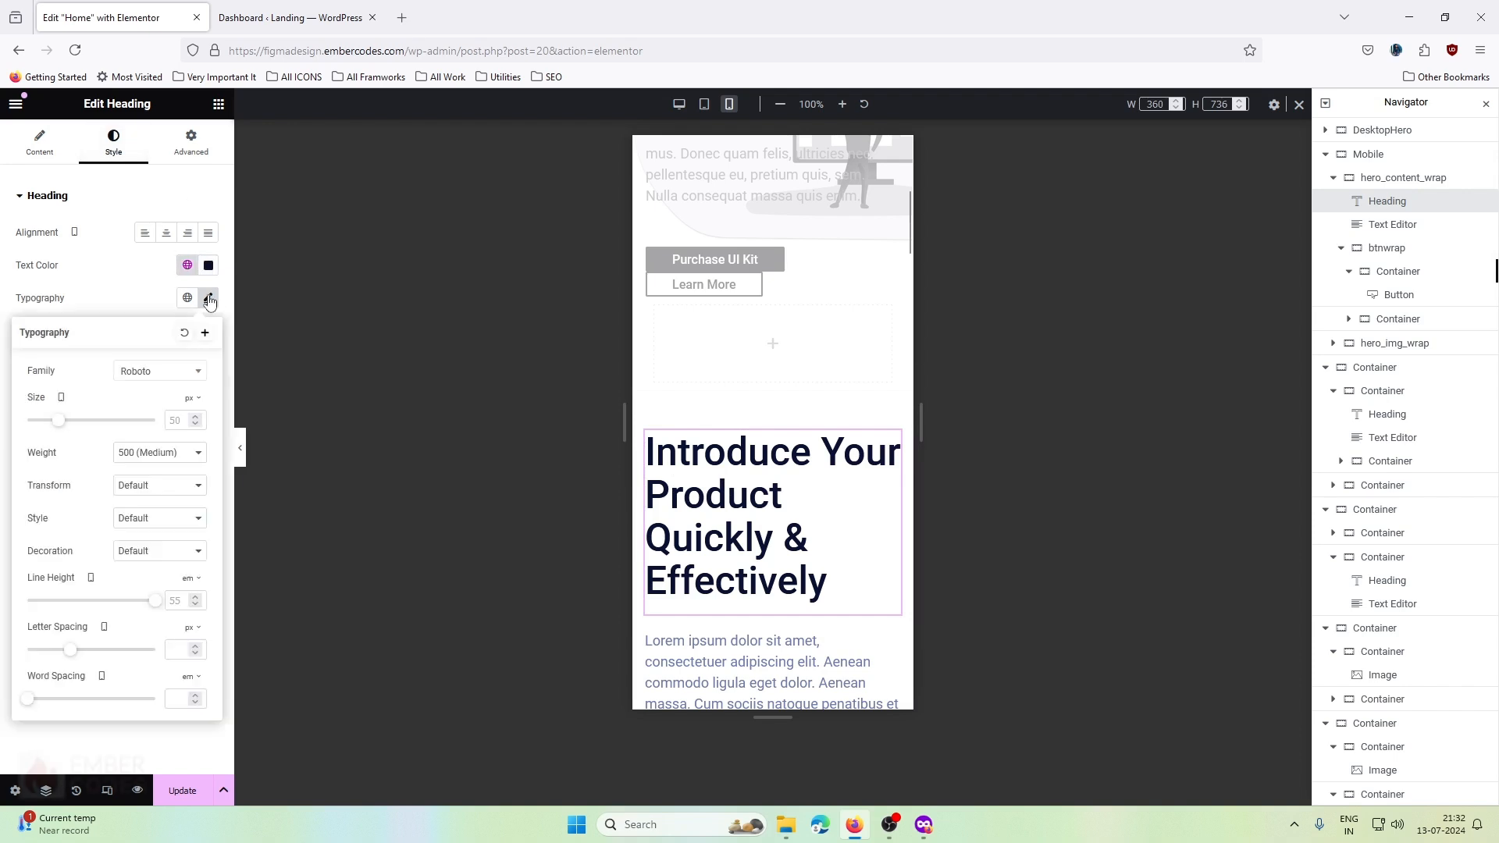
{"action": "left_click", "coordinate": [178, 419]}
{"action": "type", "text": "36"}
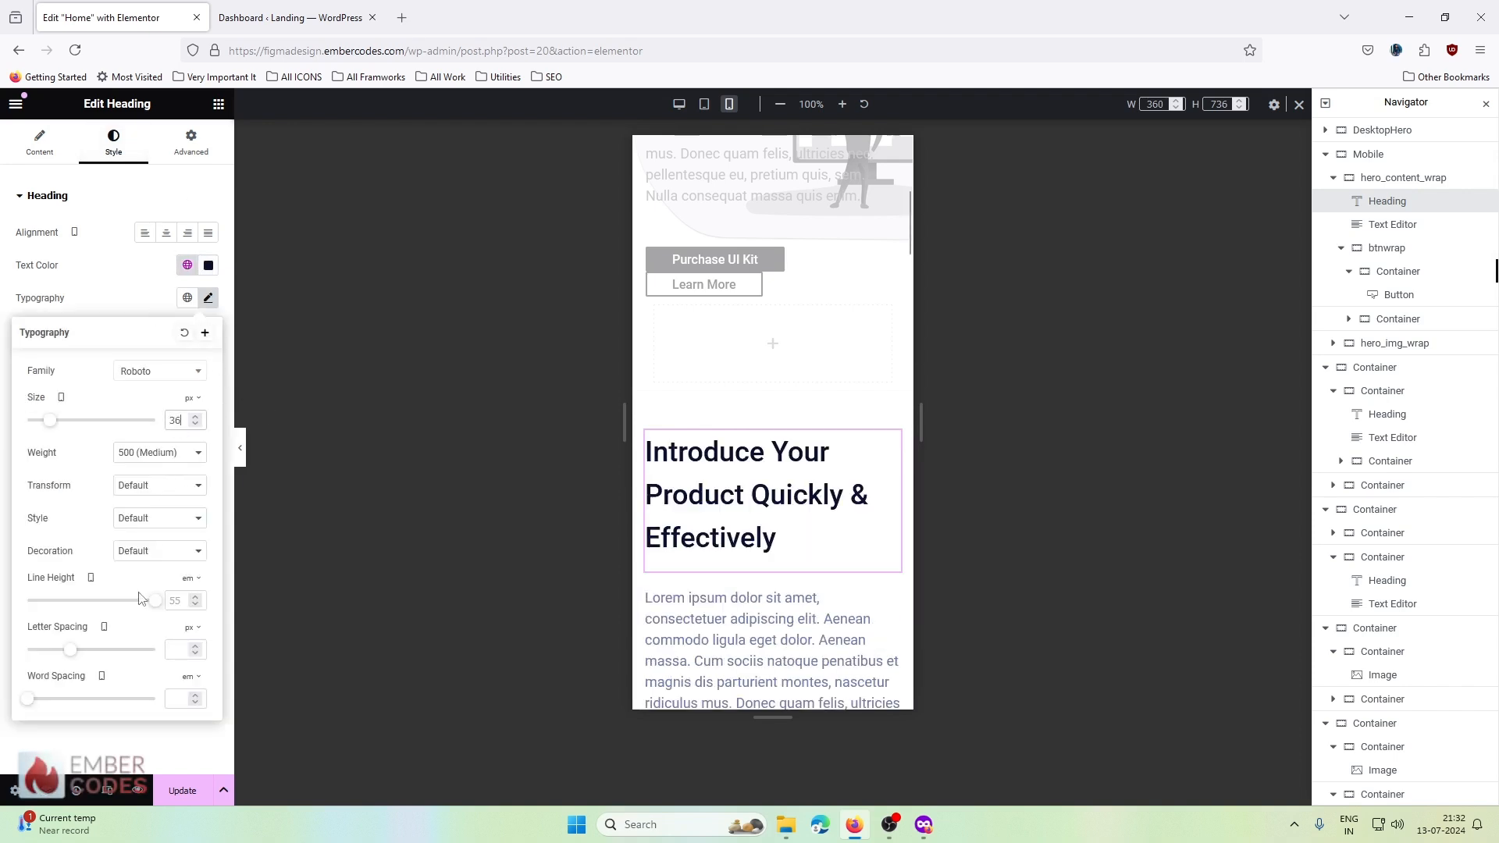
{"action": "left_click_drag", "start_coordinate": [149, 608], "coordinate": [41, 609]}
{"action": "scroll", "coordinate": [820, 539], "scroll_direction": "down", "scroll_amount": 2}
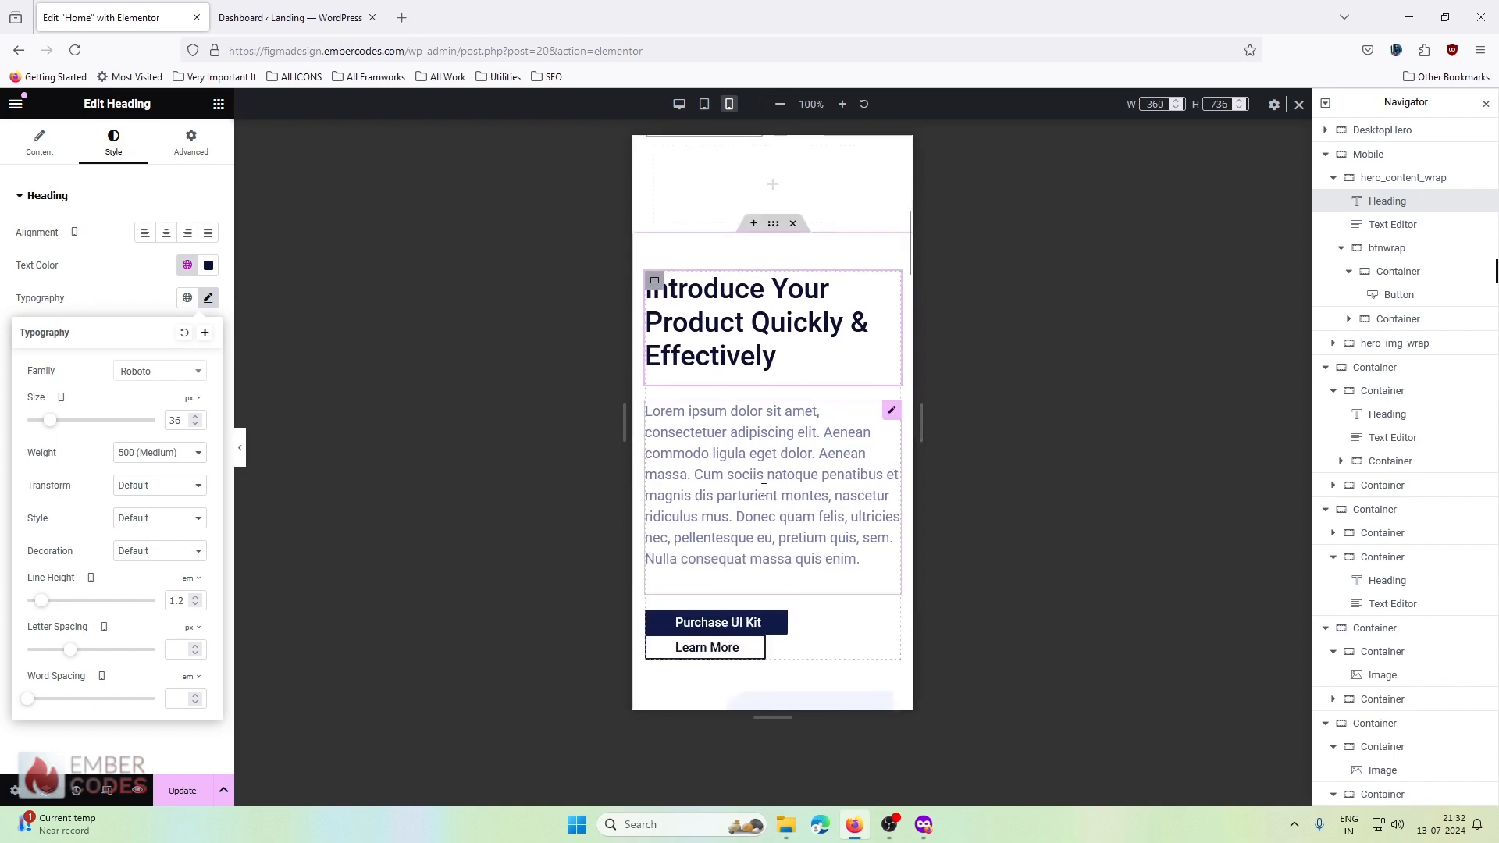
- Set the mobile font size of the paragraph in hero_content_wrap to 16 px
{"action": "left_click", "coordinate": [767, 512]}
{"action": "left_click", "coordinate": [140, 143]}
{"action": "left_click", "coordinate": [208, 298]}
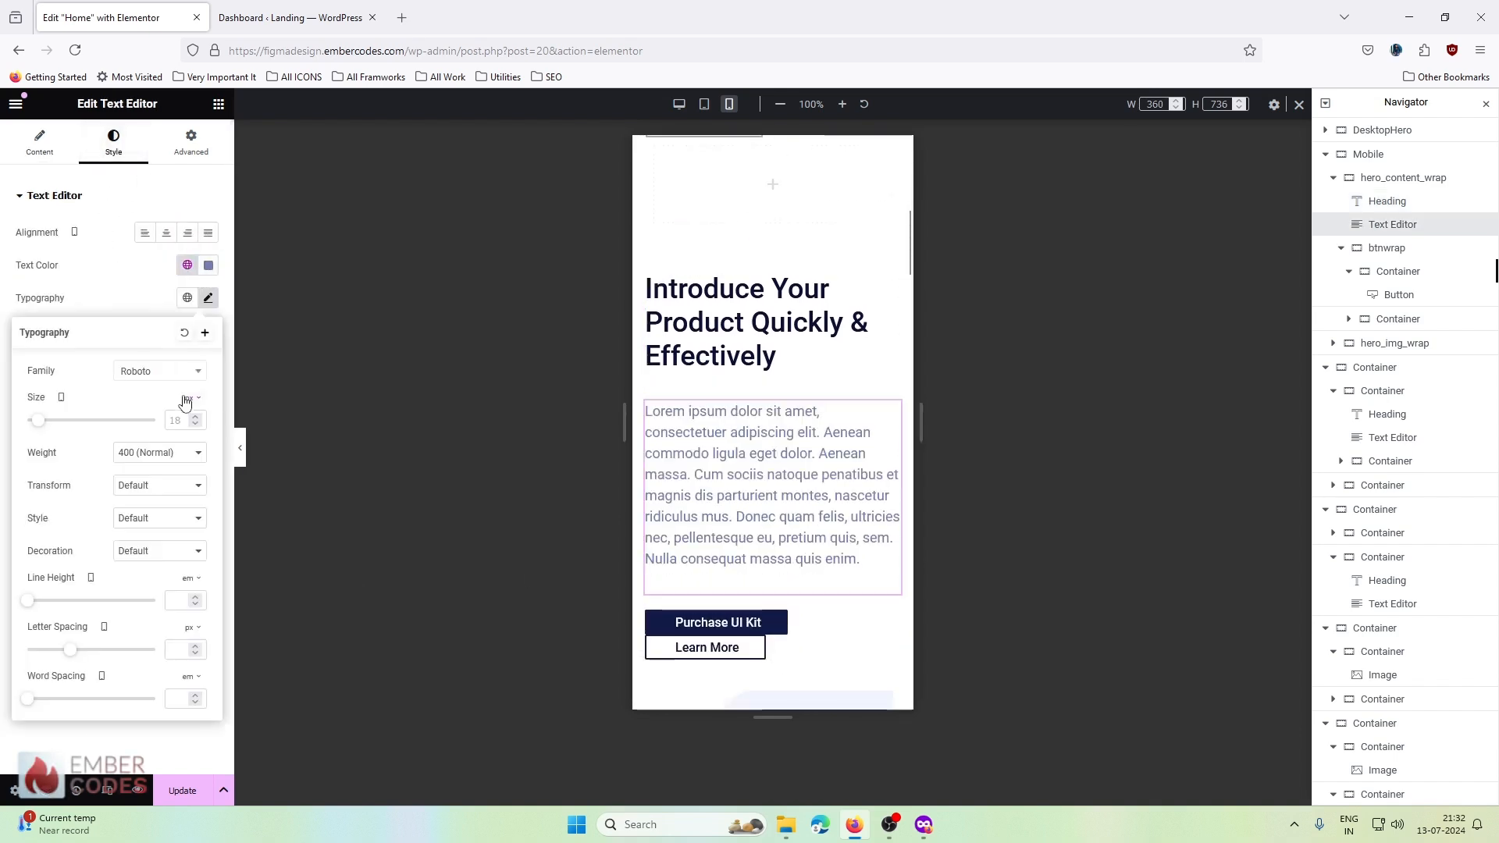
{"action": "type", "text": "16"}
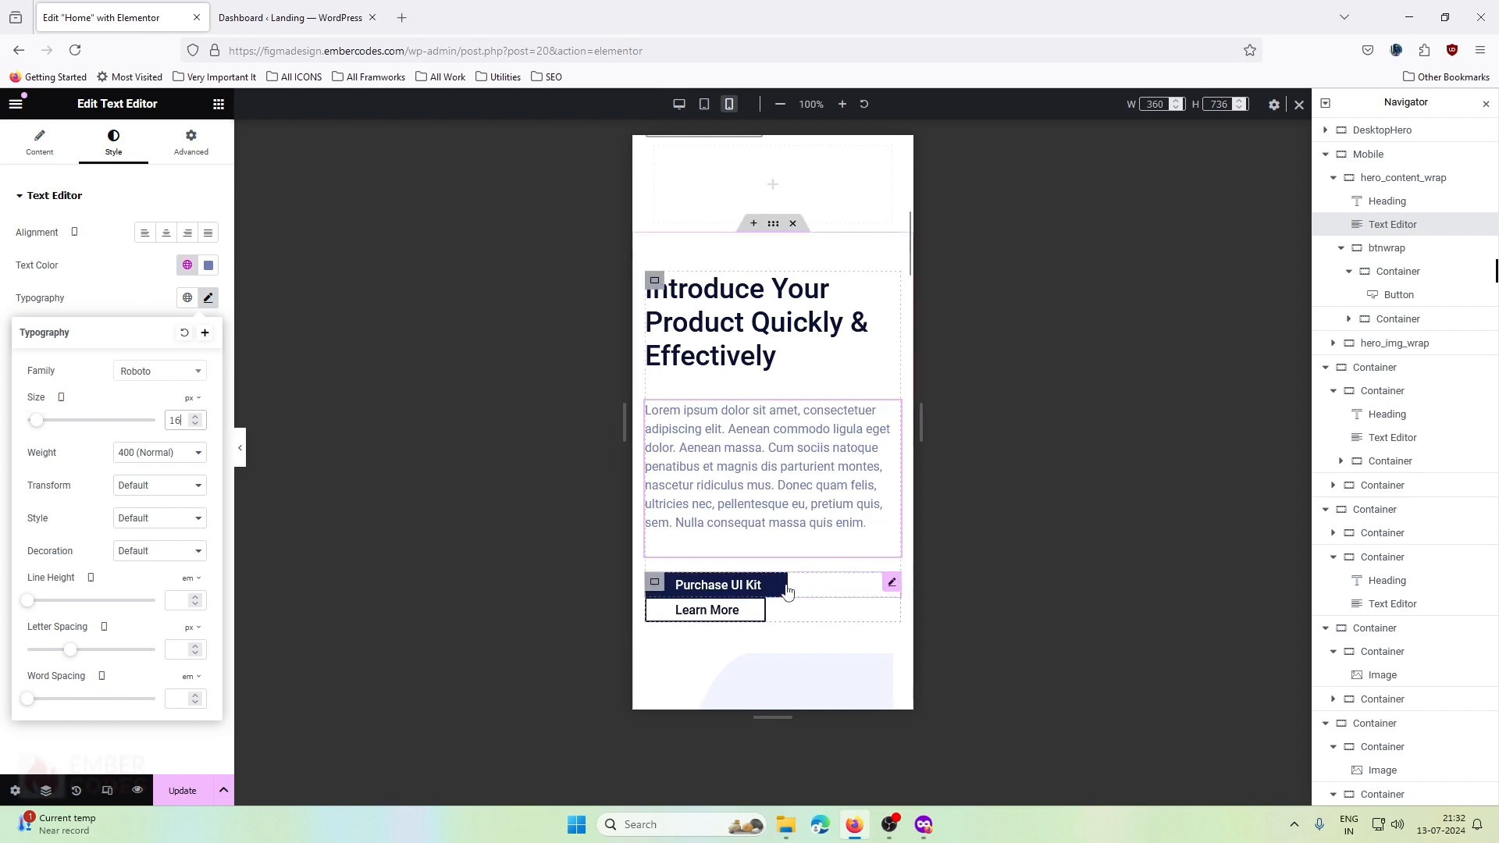
- Set the mobile column and row gaps of the btnwrap container to 8 px and save the page
{"action": "left_click", "coordinate": [654, 576]}
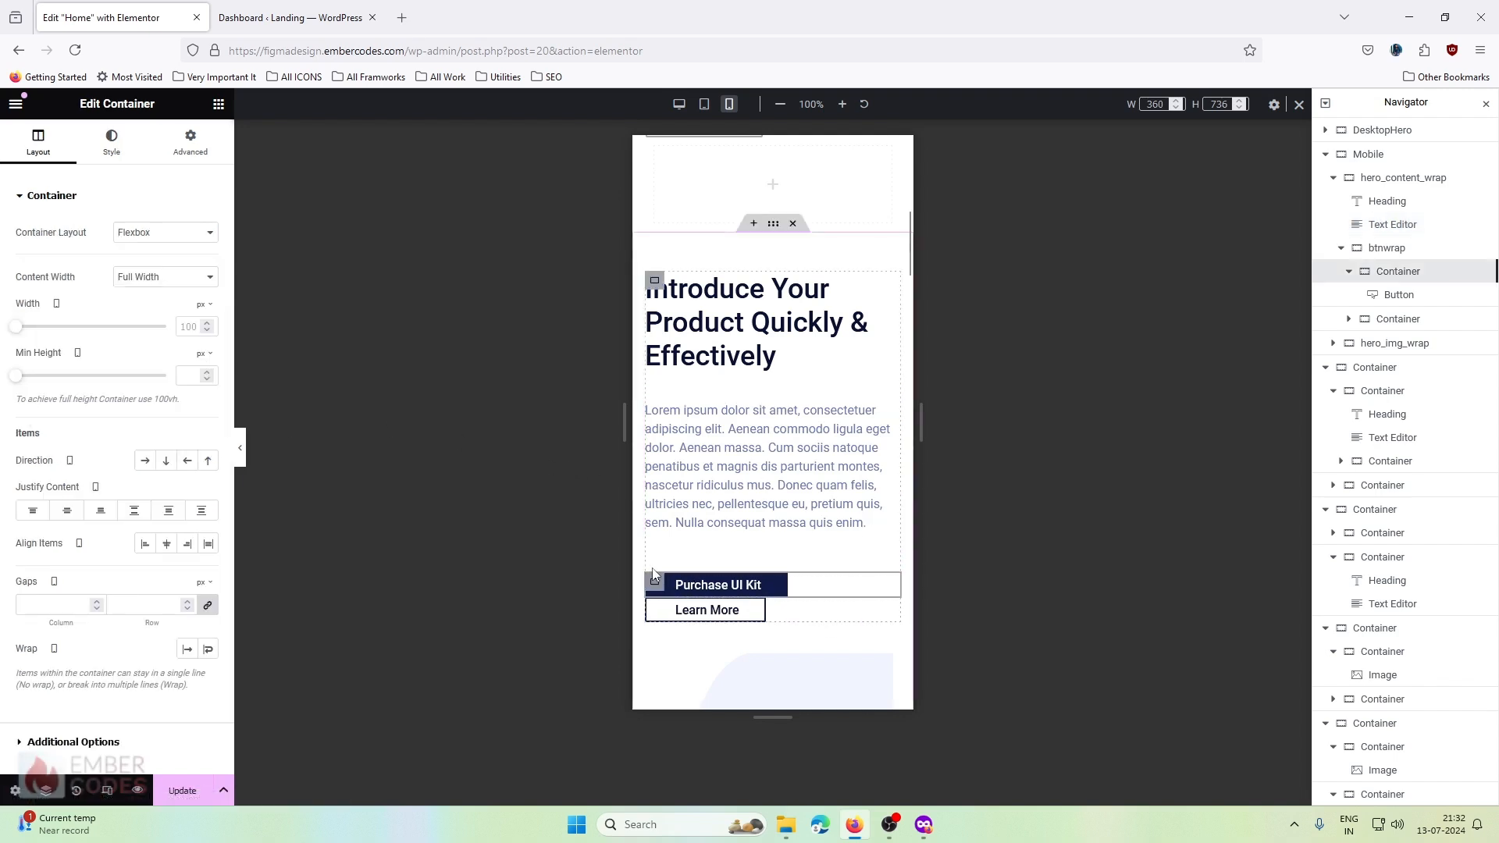
{"action": "left_click", "coordinate": [1387, 248]}
{"action": "scroll", "coordinate": [103, 369], "scroll_direction": "down", "scroll_amount": 2}
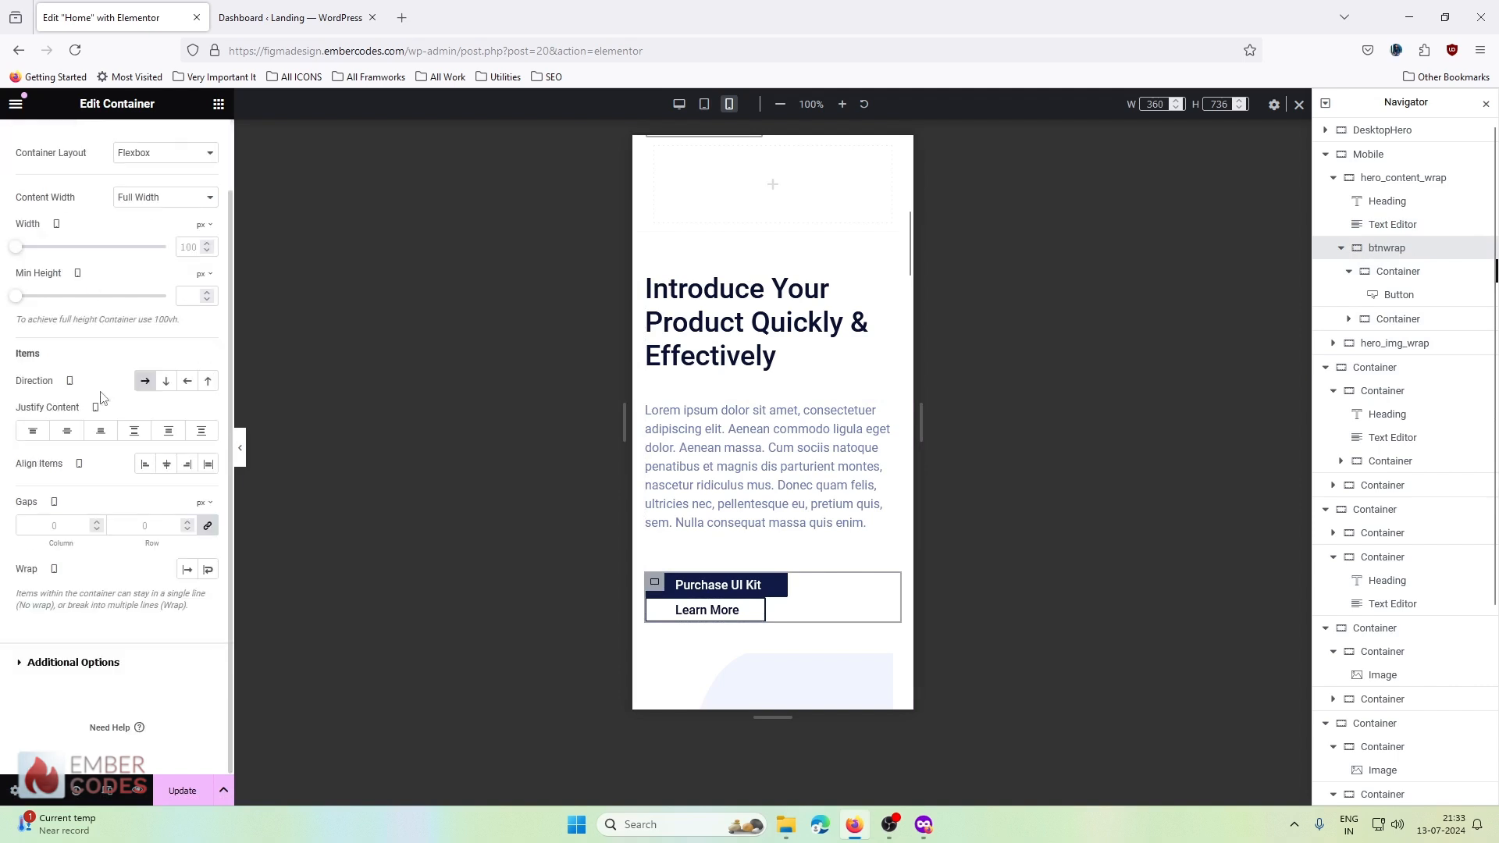
{"action": "left_click", "coordinate": [48, 524]}
{"action": "type", "text": "8"}
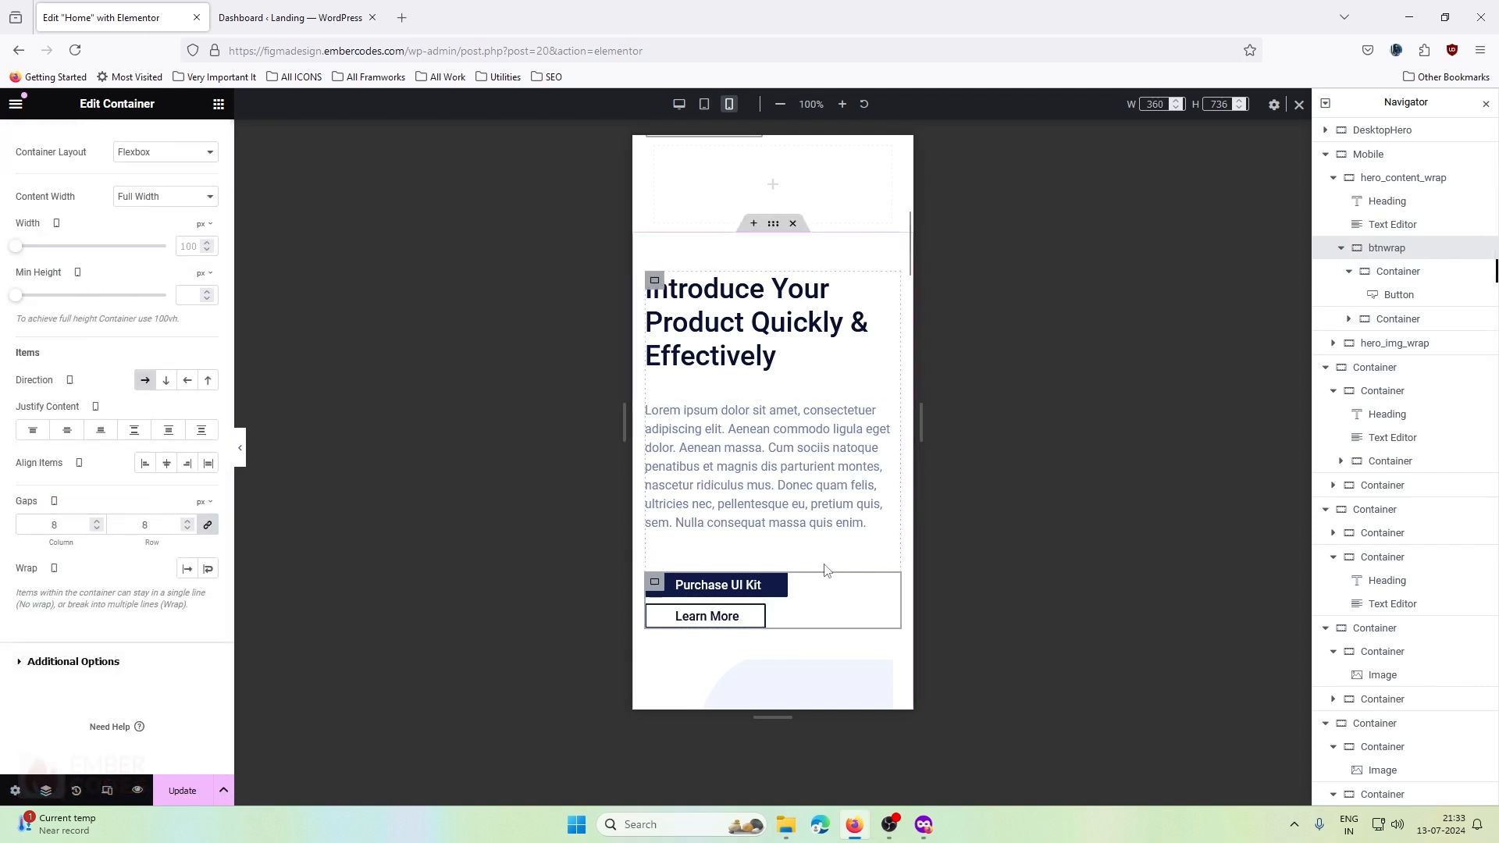
{"action": "scroll", "coordinate": [826, 570], "scroll_direction": "down", "scroll_amount": 10}
{"action": "scroll", "coordinate": [826, 570], "scroll_direction": "down", "scroll_amount": 15}
{"action": "scroll", "coordinate": [826, 570], "scroll_direction": "down", "scroll_amount": 6}
{"action": "left_click", "coordinate": [182, 790]}
- Check the sections in the mobile preview back up to the hero, and return the editor to the desktop view
{"action": "scroll", "coordinate": [773, 461], "scroll_direction": "up", "scroll_amount": 3}
{"action": "scroll", "coordinate": [773, 461], "scroll_direction": "up", "scroll_amount": 10}
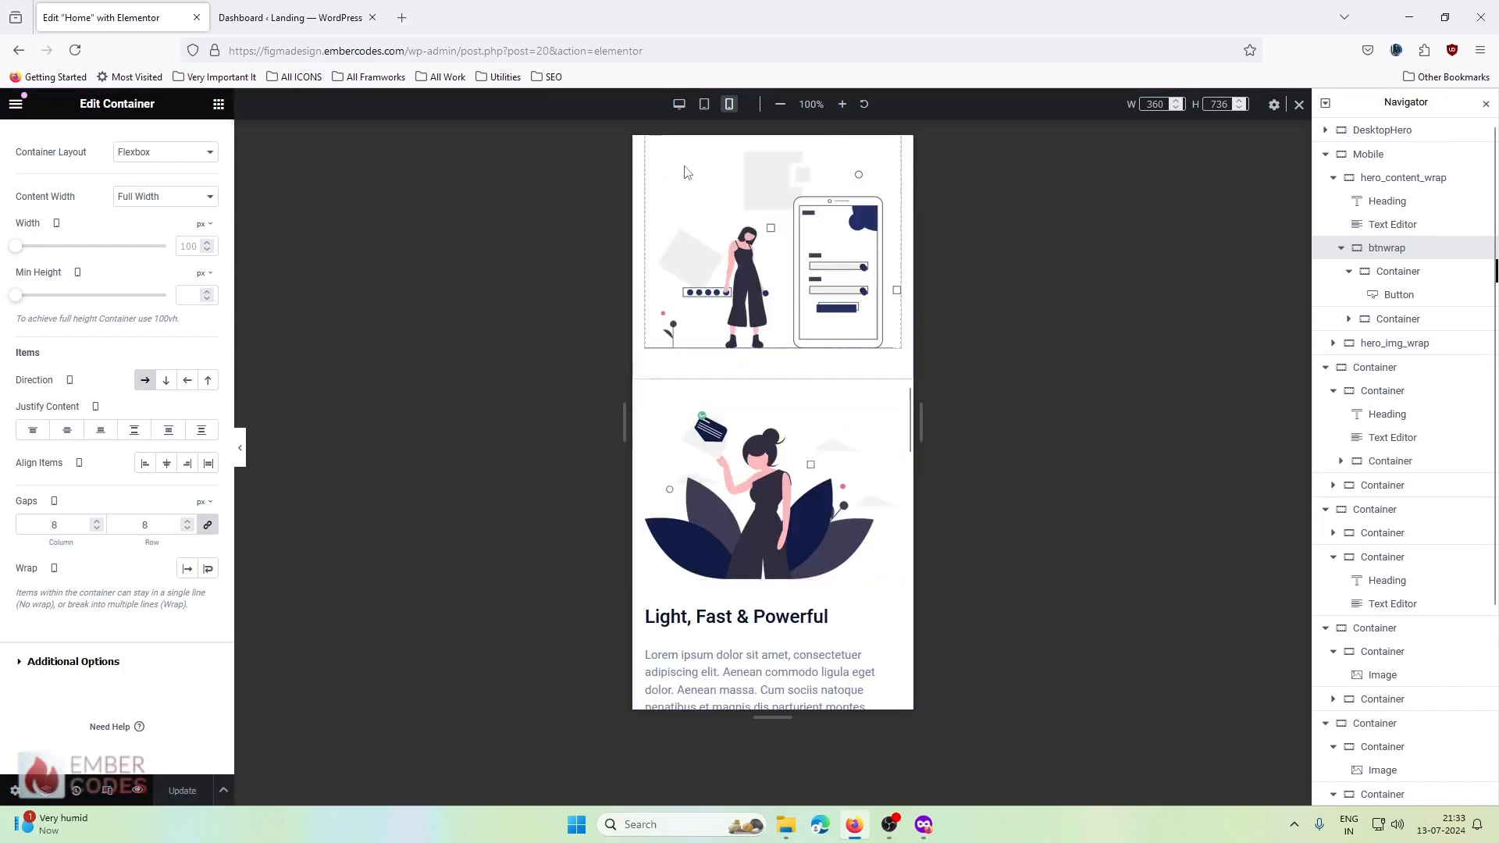
{"action": "scroll", "coordinate": [781, 335], "scroll_direction": "down", "scroll_amount": 8}
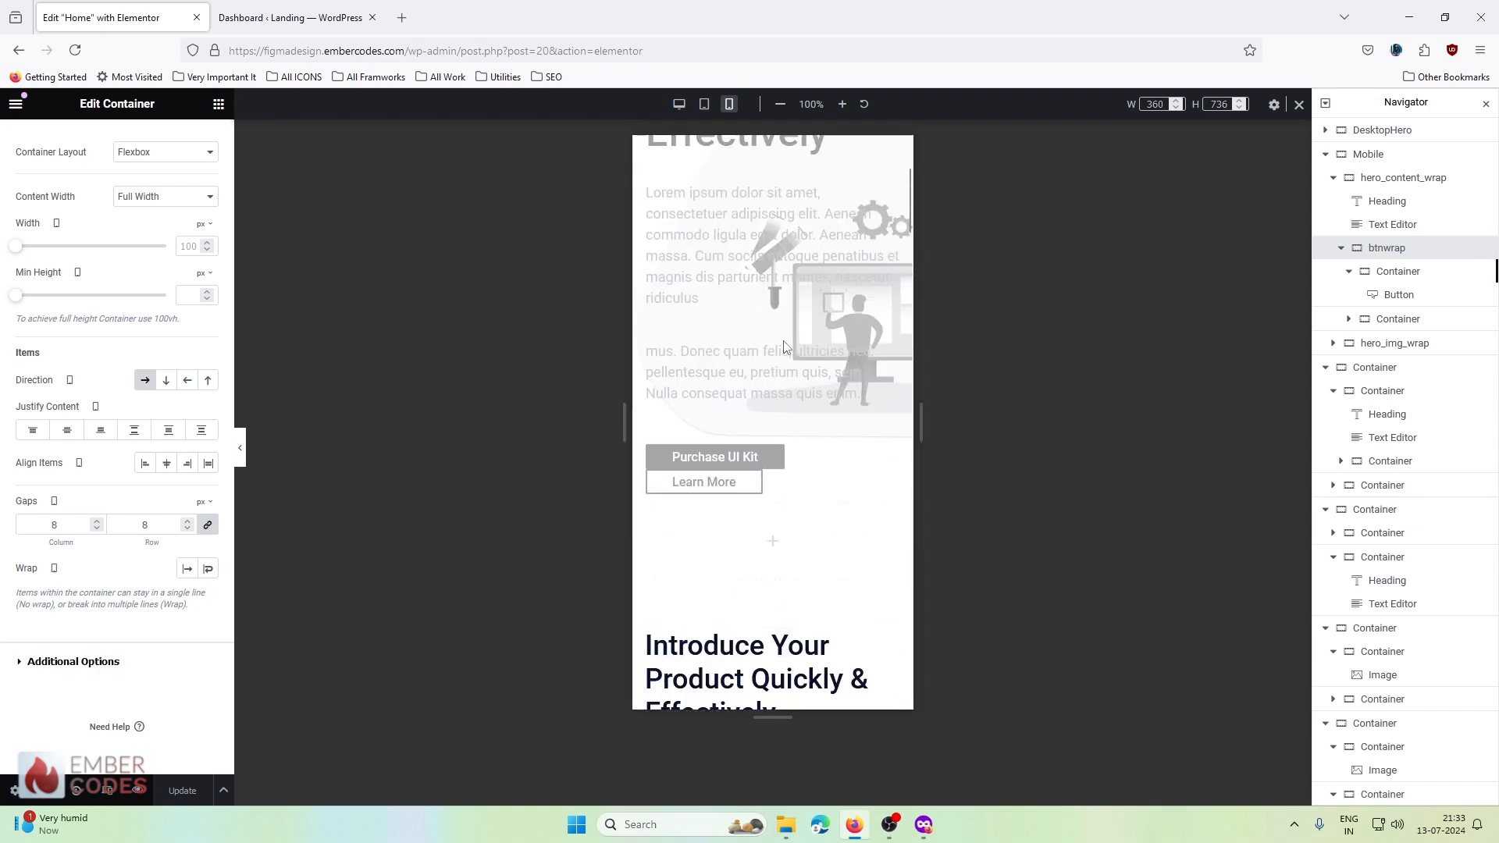
{"action": "scroll", "coordinate": [785, 347], "scroll_direction": "up", "scroll_amount": 3}
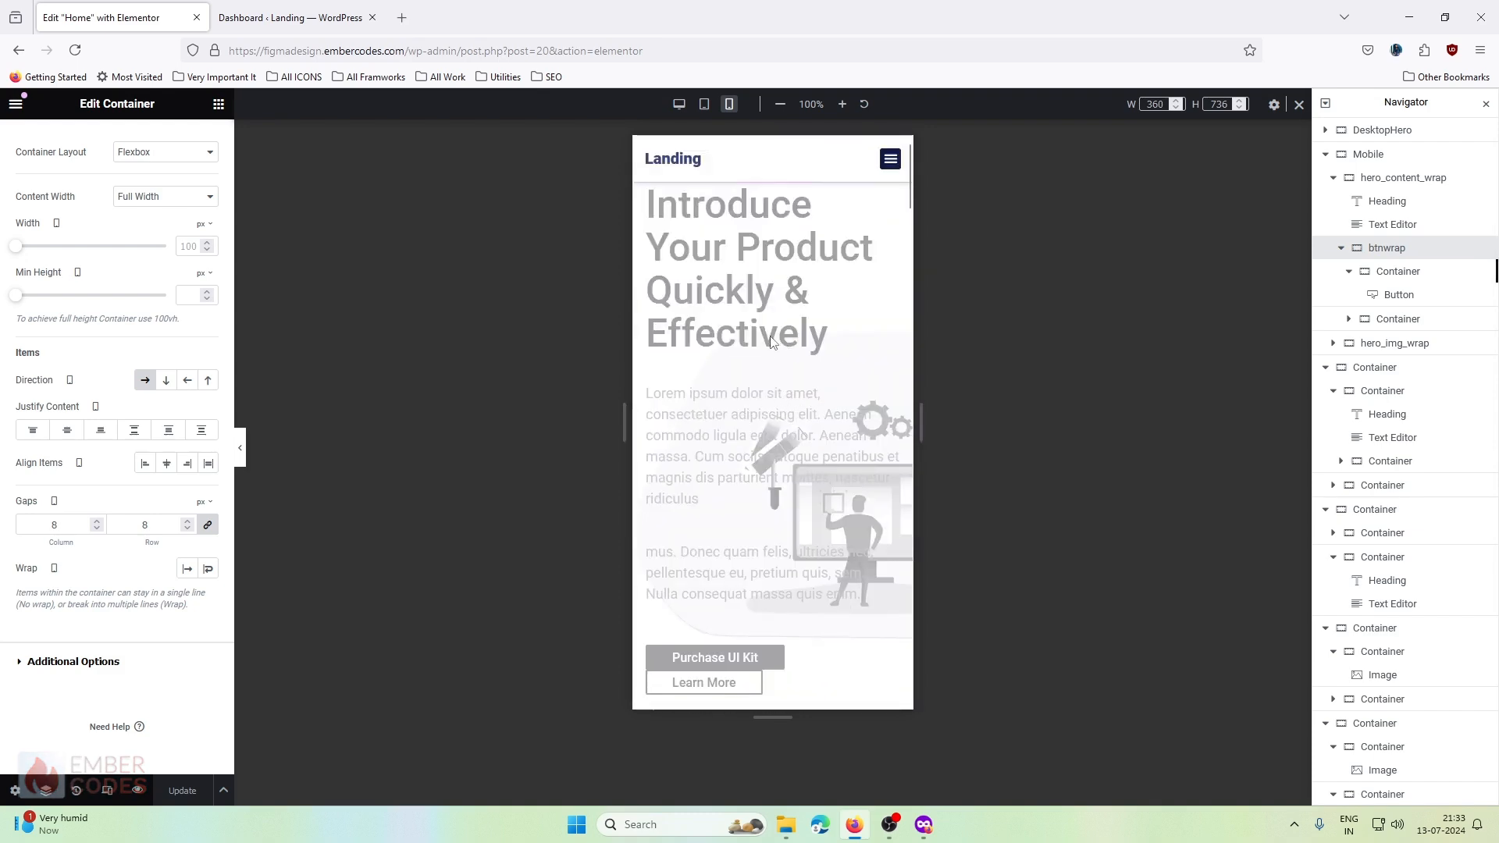
{"action": "left_click", "coordinate": [679, 104]}
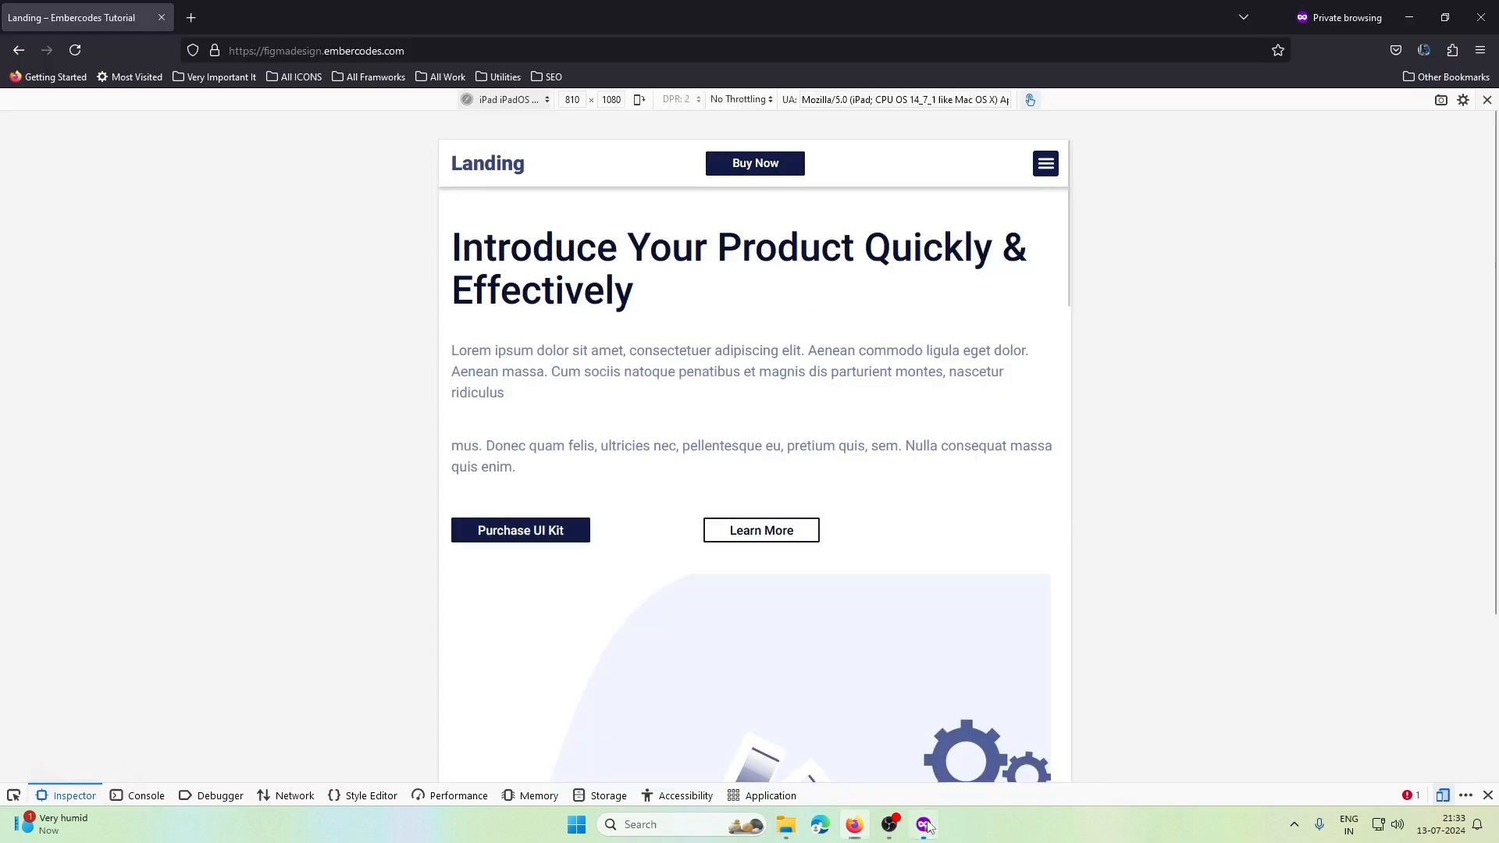
- Switch to the private browser window, reload the live landing page at desktop width, and return to the iPad device view
{"action": "left_click", "coordinate": [923, 824]}
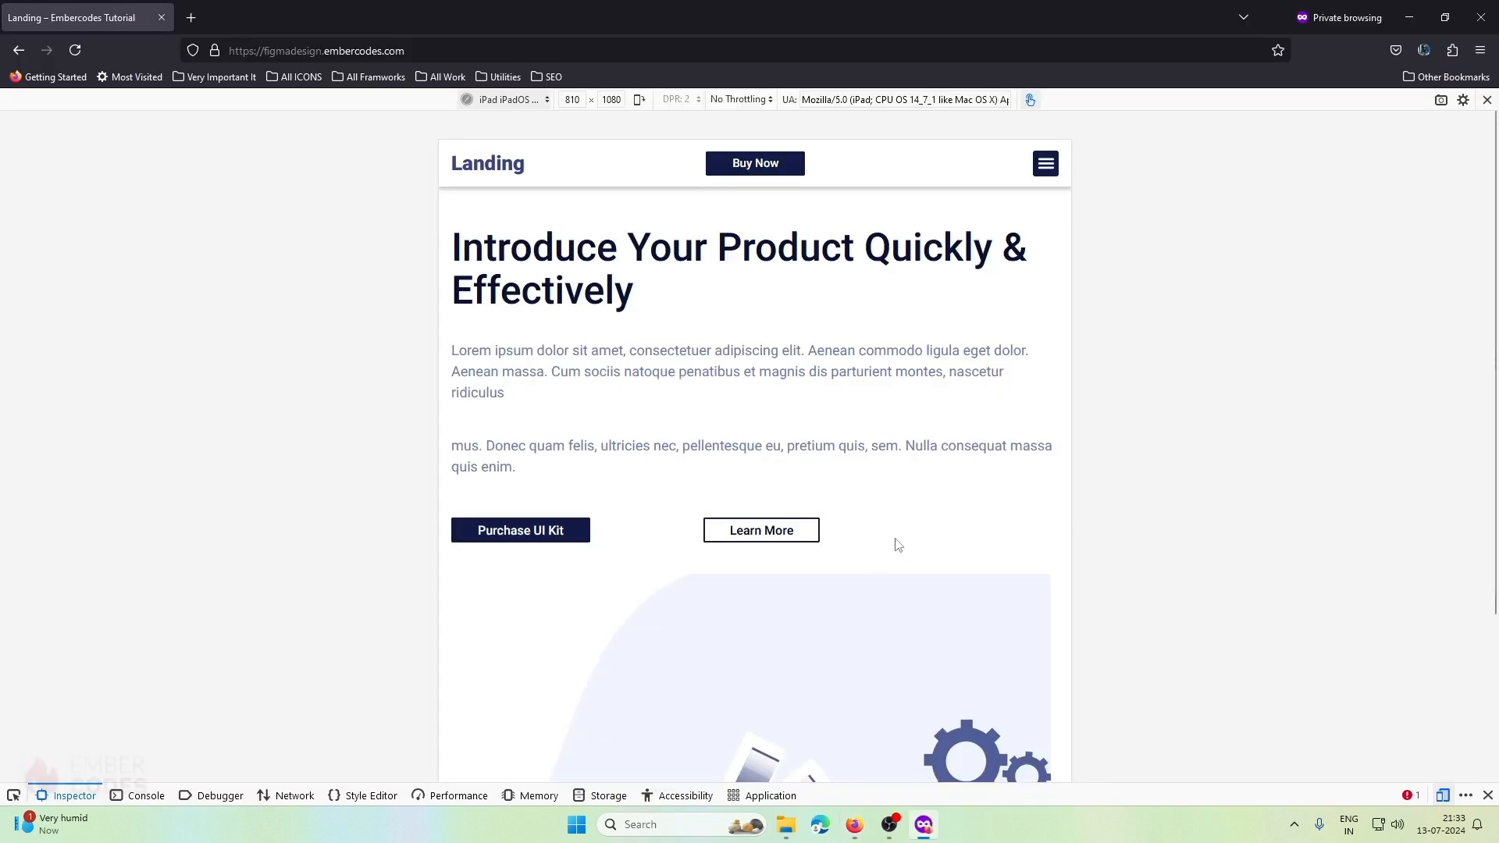
{"action": "left_click", "coordinate": [1442, 795]}
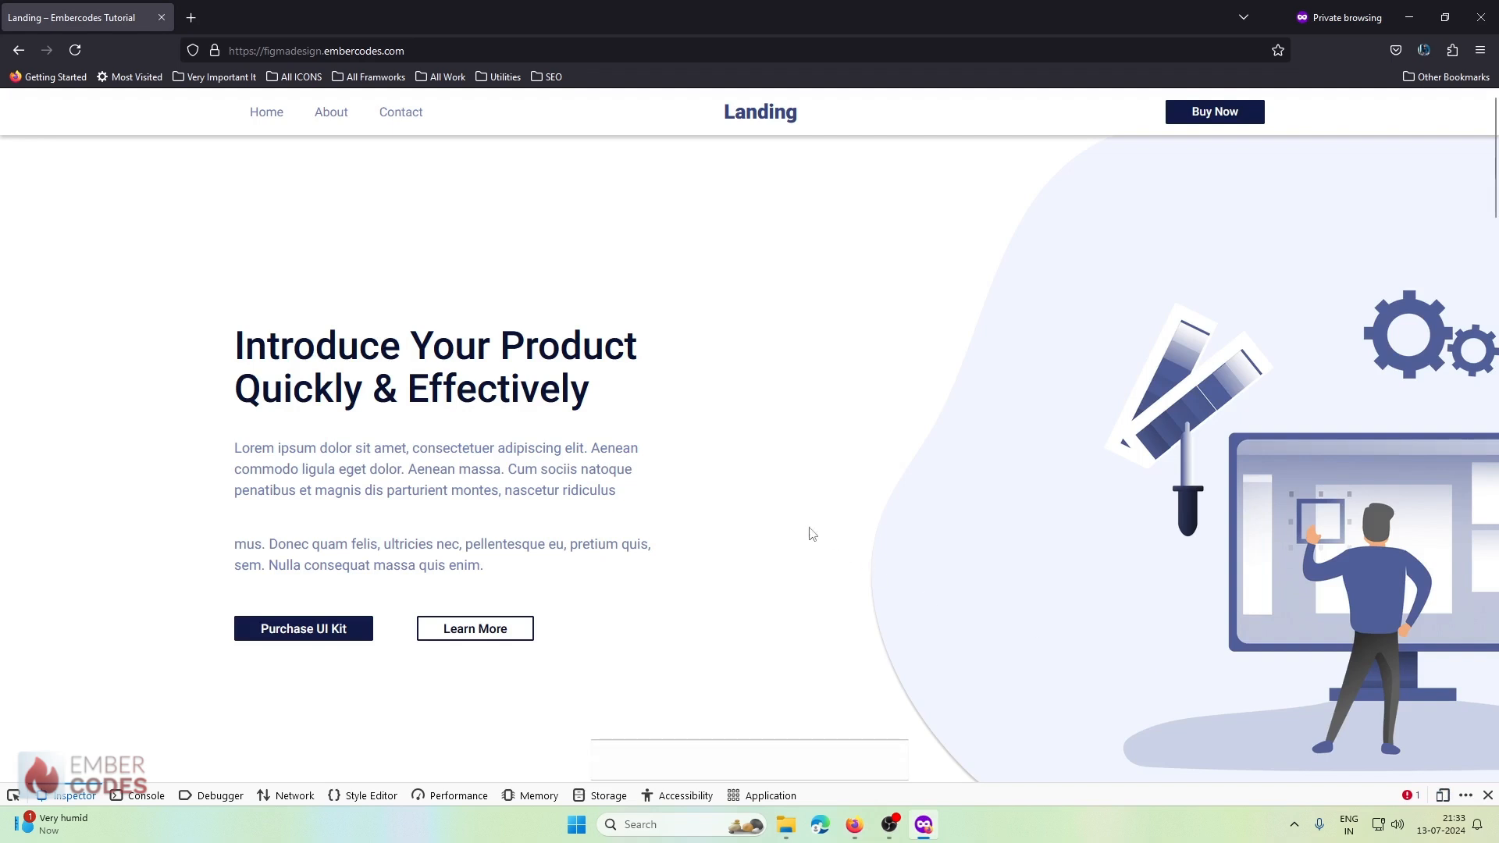
{"action": "key", "text": "F5"}
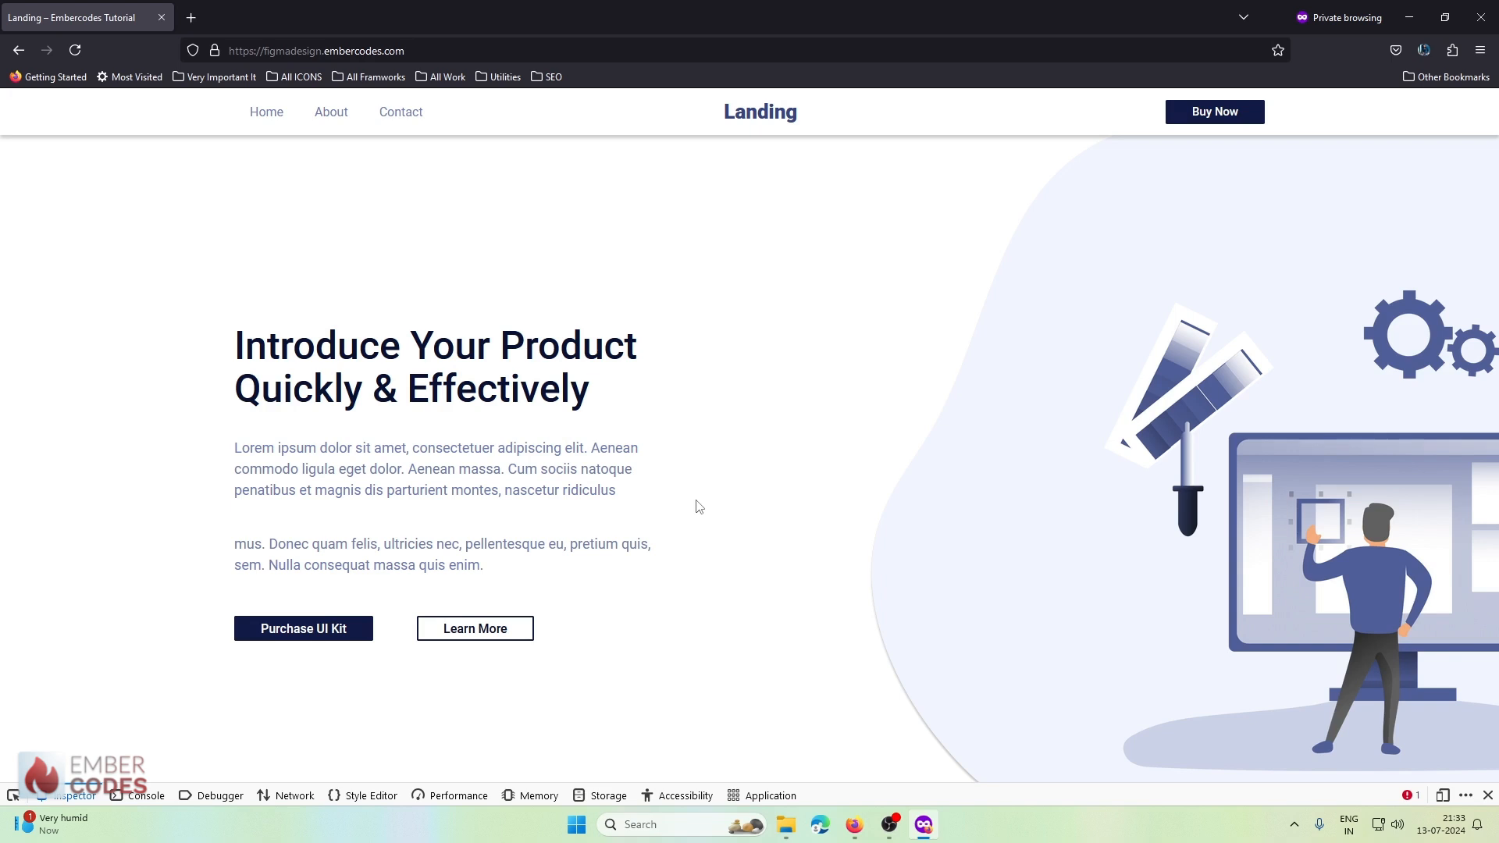
{"action": "right_click", "coordinate": [702, 320]}
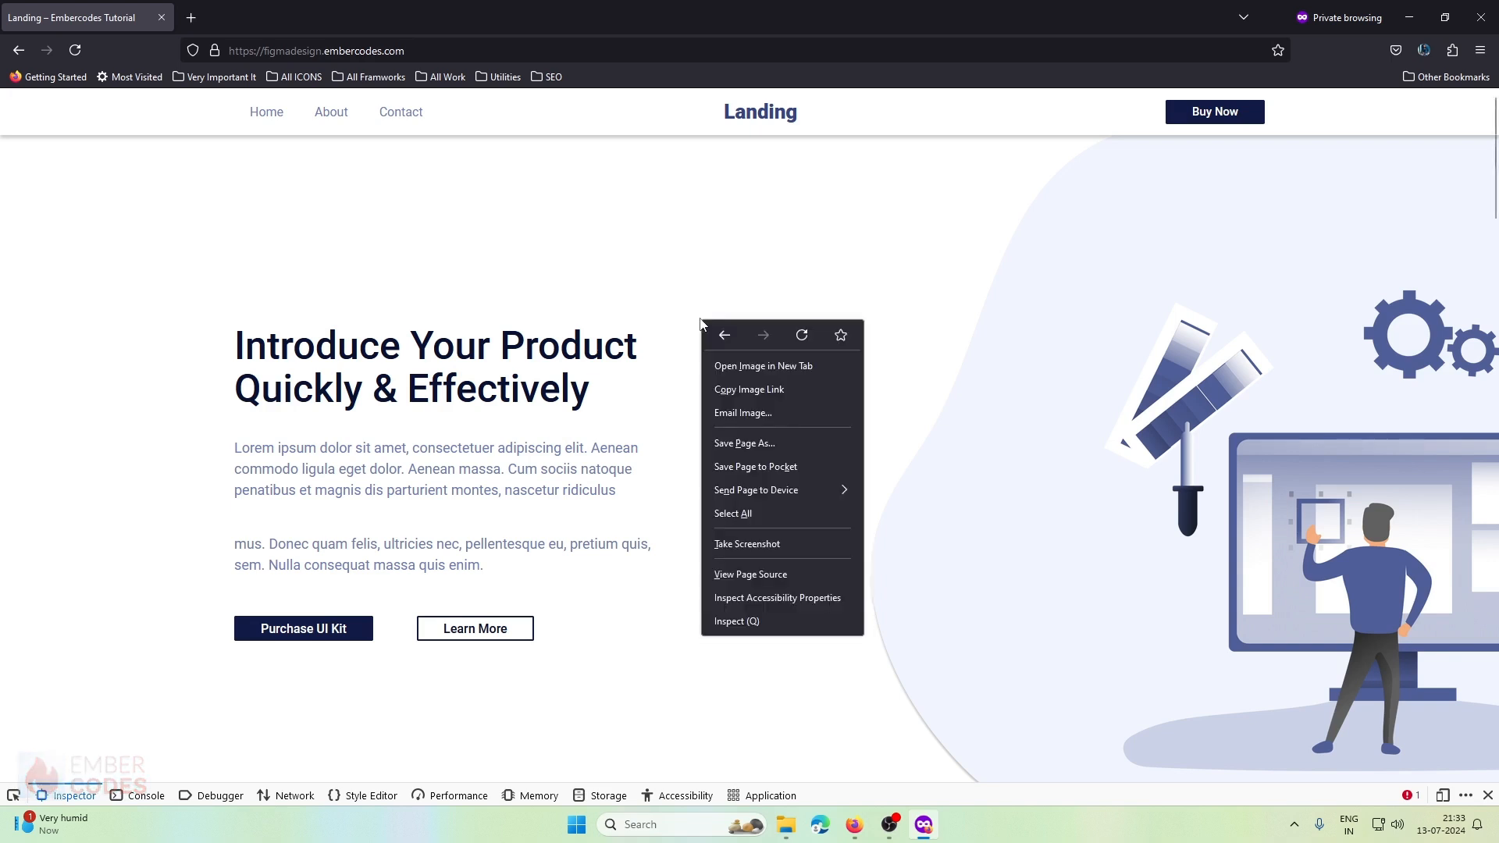
{"action": "left_click", "coordinate": [728, 620]}
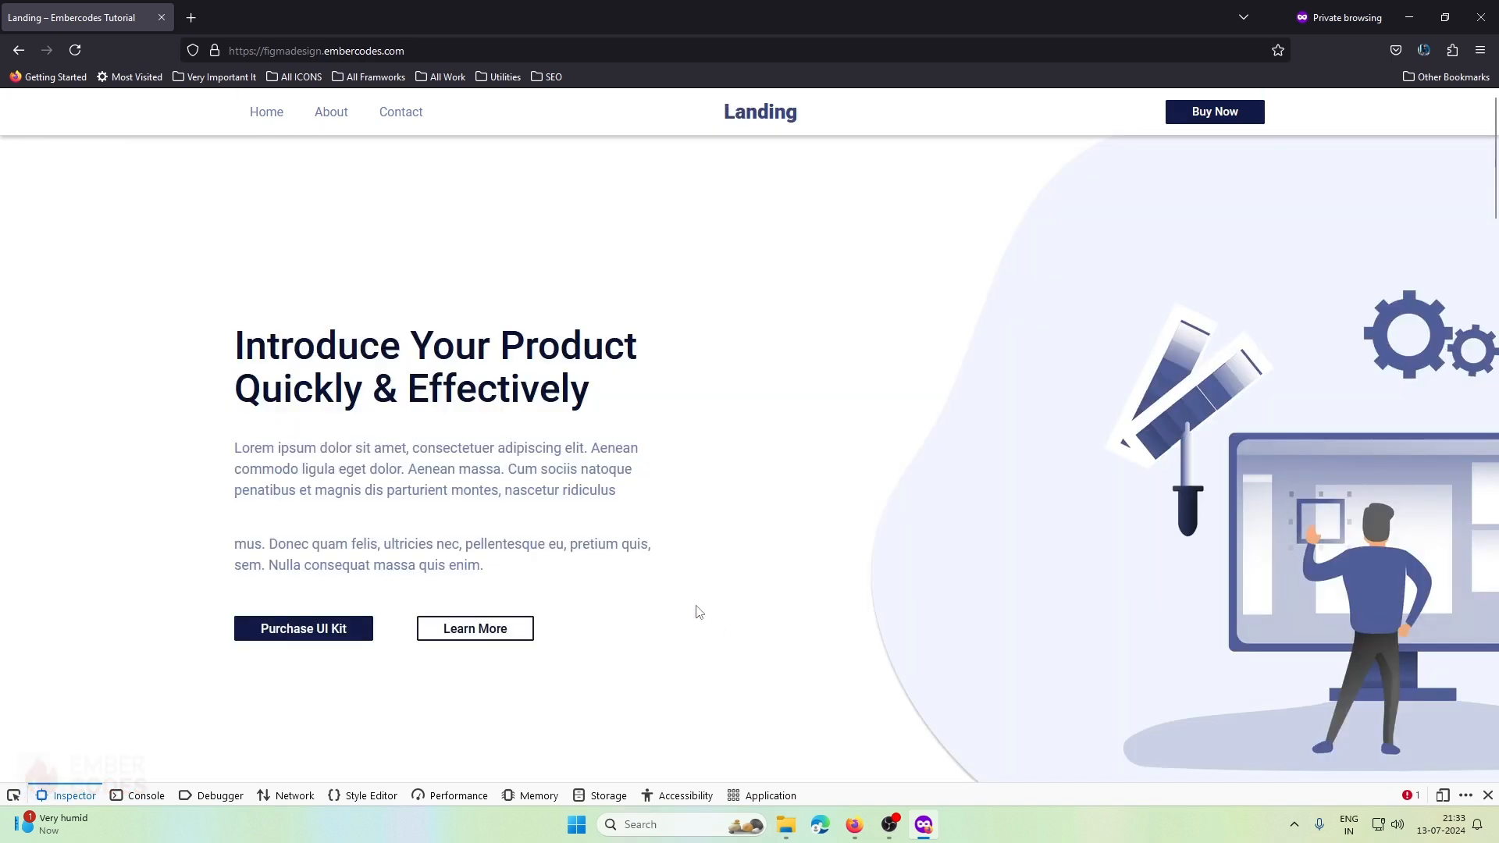
{"action": "left_click", "coordinate": [1442, 795]}
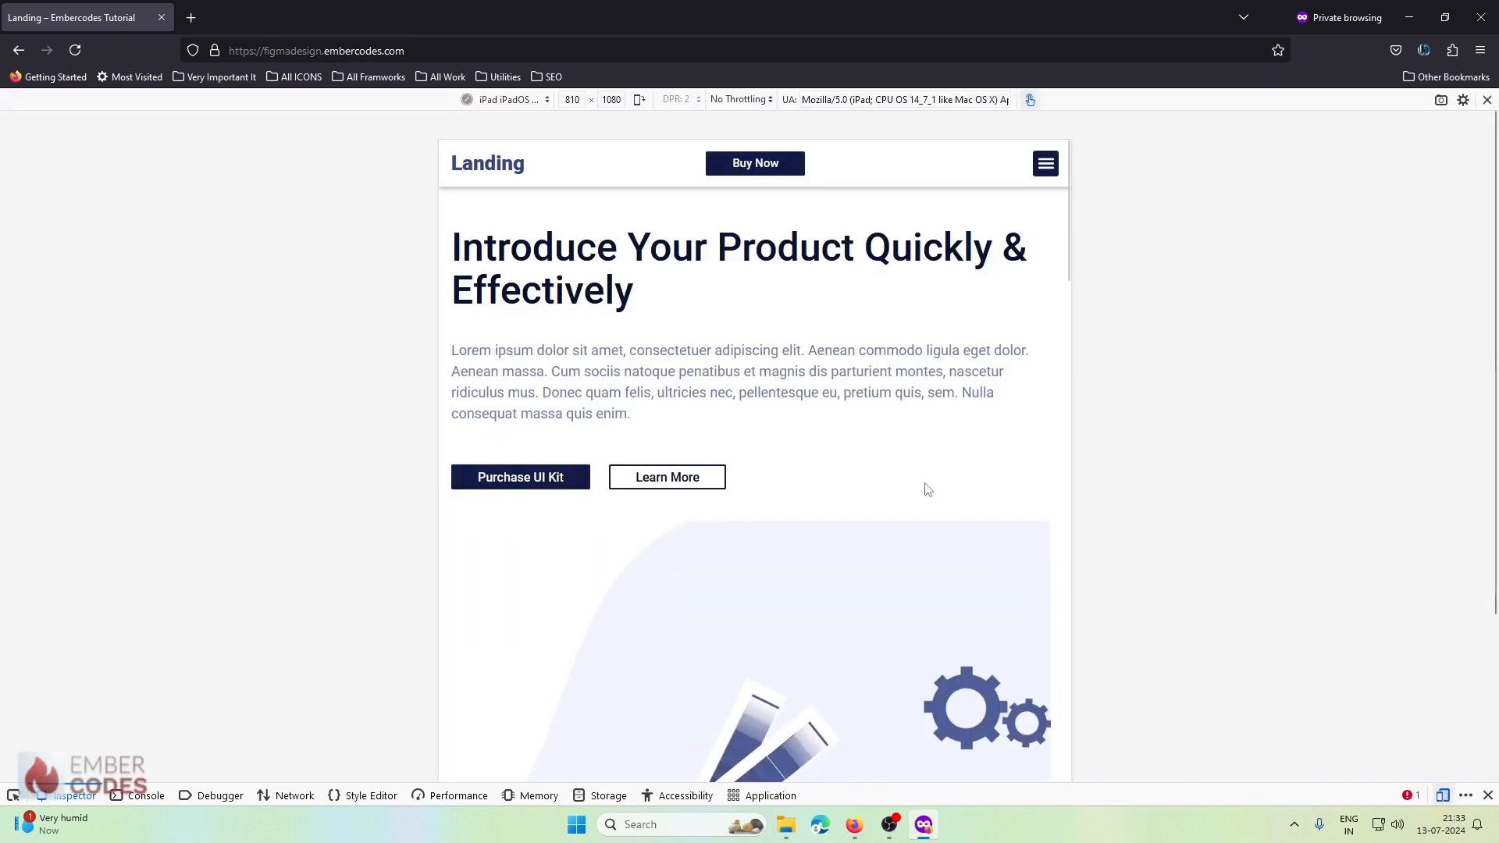
- Examine the live page's tablet layout from the hero down to the footer and back
{"action": "scroll", "coordinate": [827, 413], "scroll_direction": "down", "scroll_amount": 20}
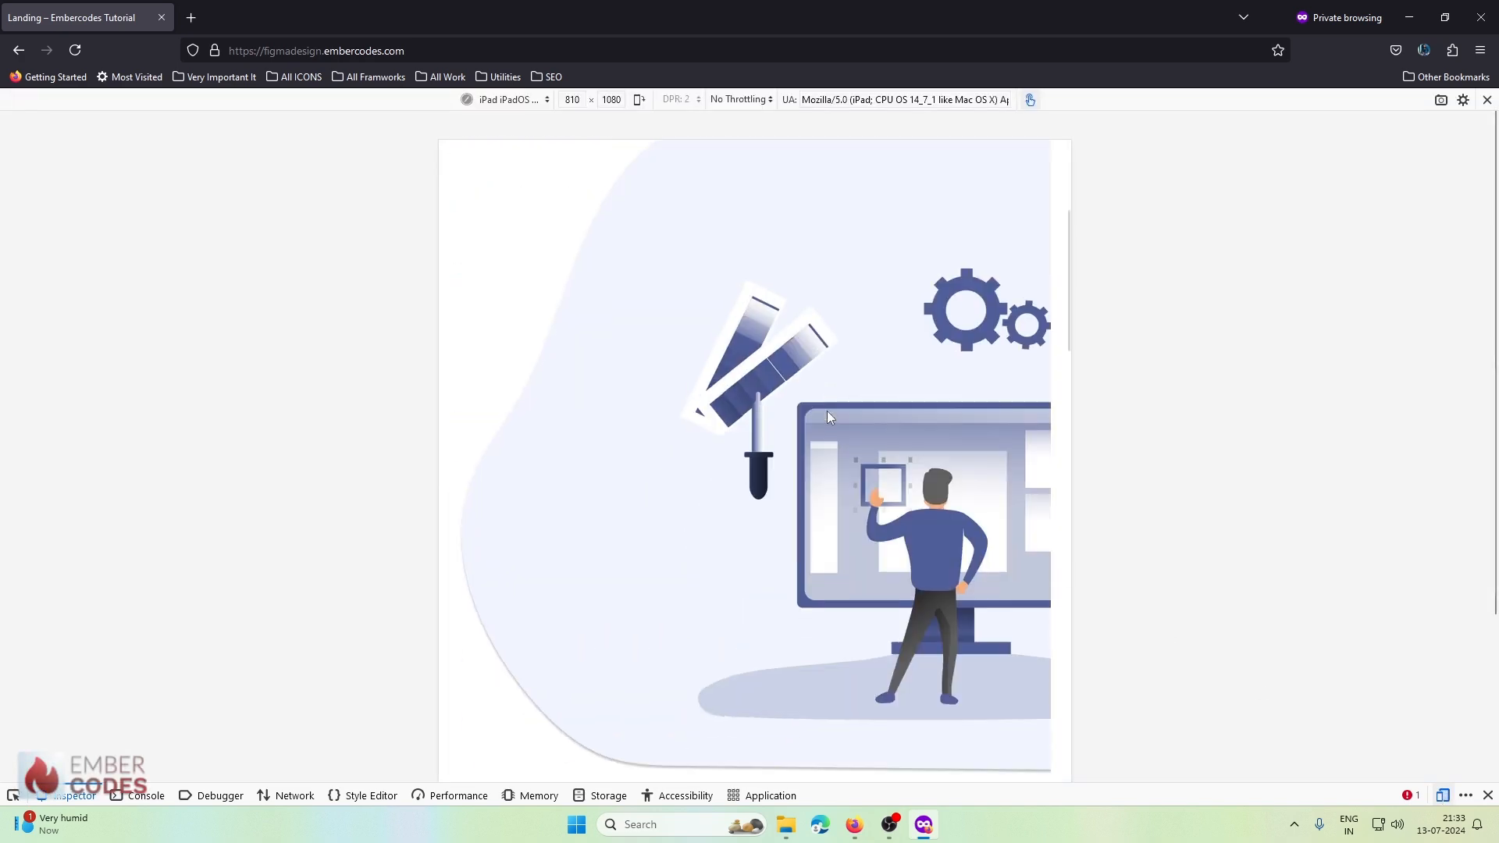
{"action": "scroll", "coordinate": [827, 417], "scroll_direction": "down", "scroll_amount": 3}
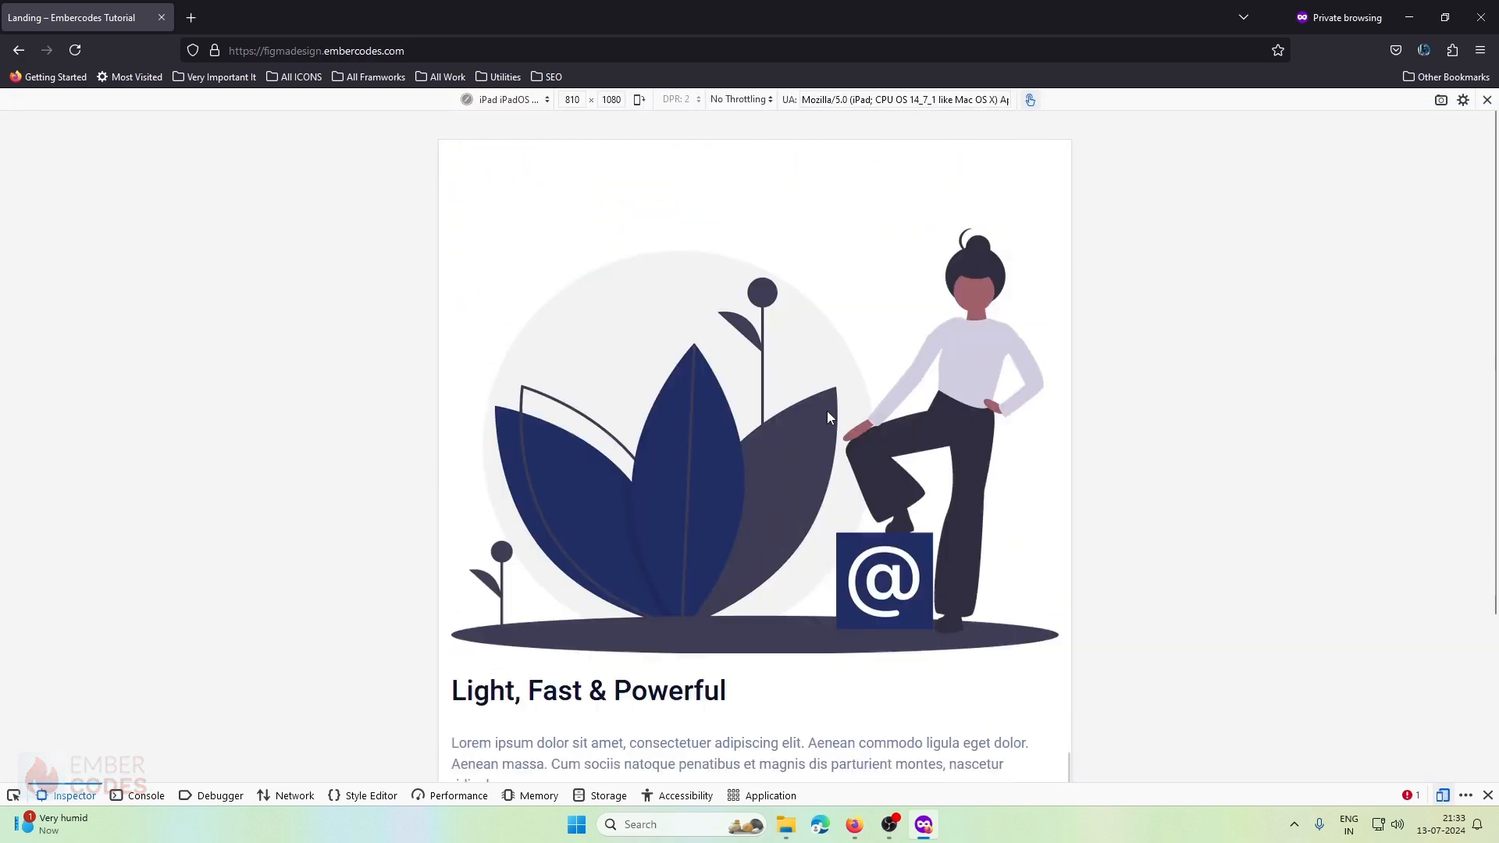
{"action": "scroll", "coordinate": [830, 418], "scroll_direction": "down", "scroll_amount": 3}
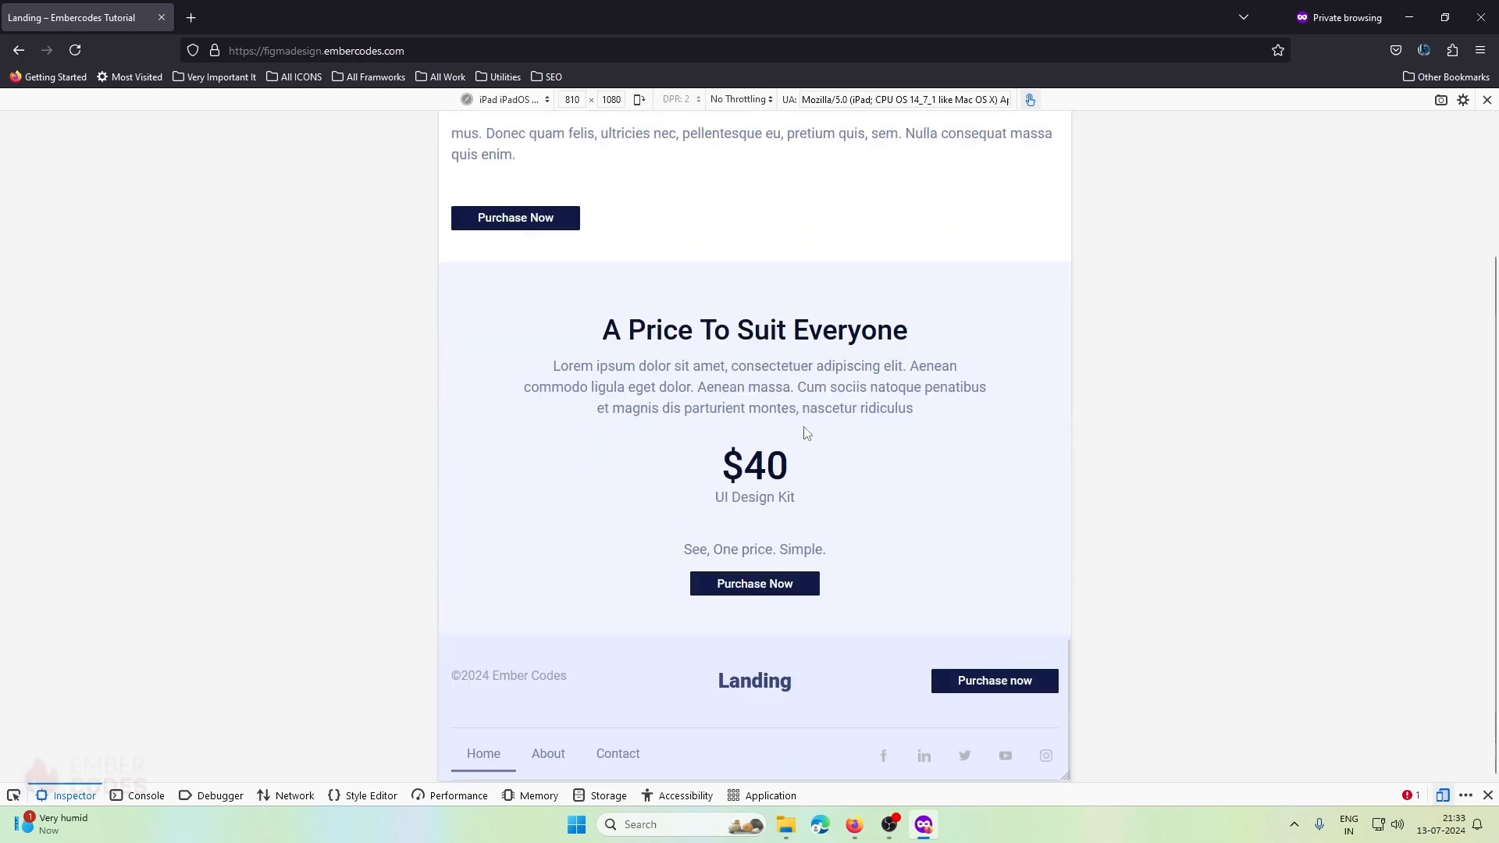
{"action": "scroll", "coordinate": [807, 433], "scroll_direction": "up", "scroll_amount": 15}
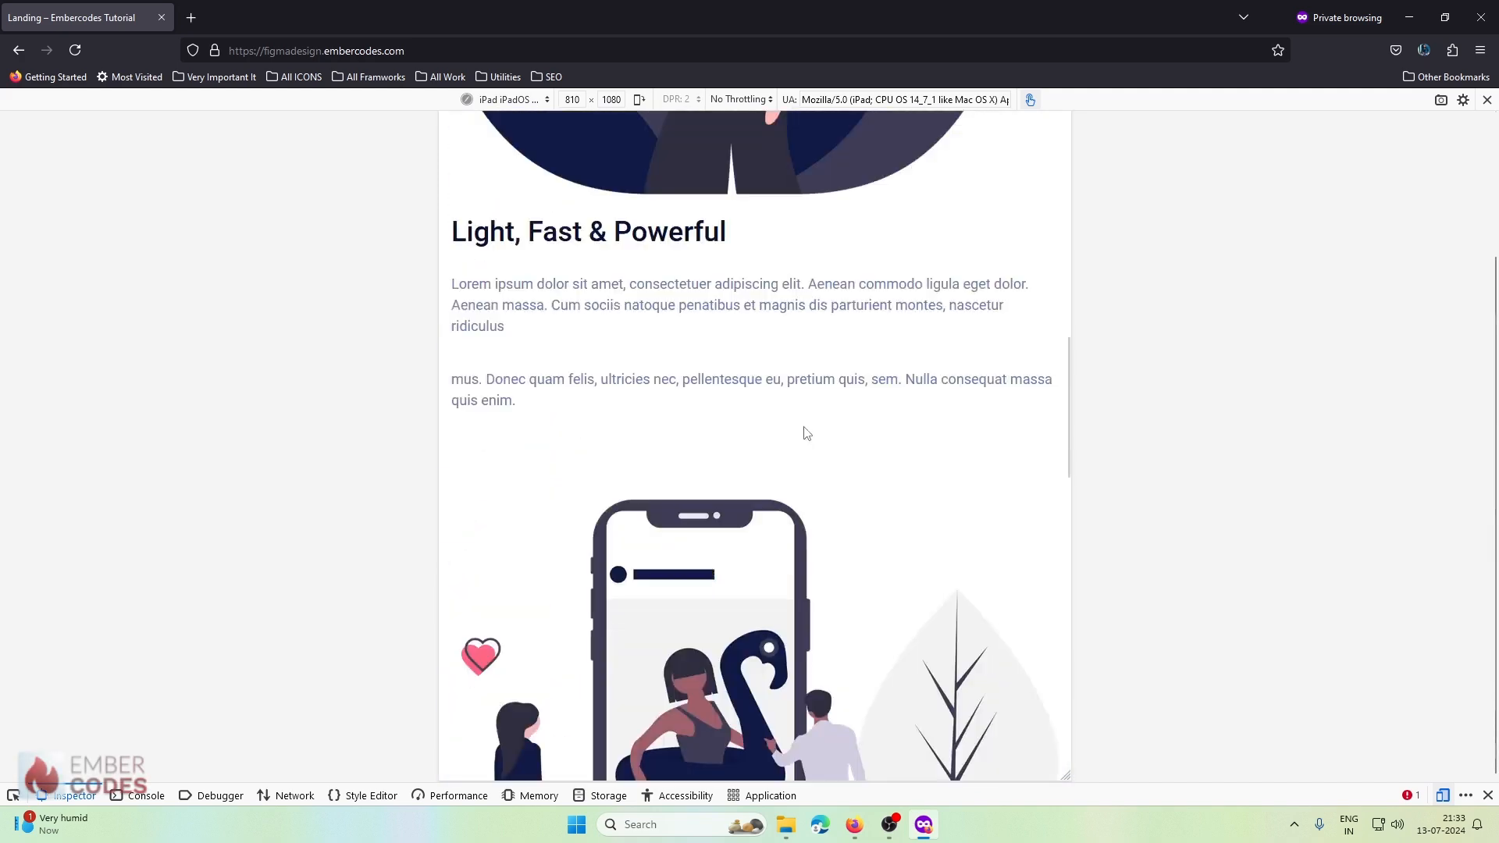
{"action": "scroll", "coordinate": [807, 433], "scroll_direction": "up", "scroll_amount": 8}
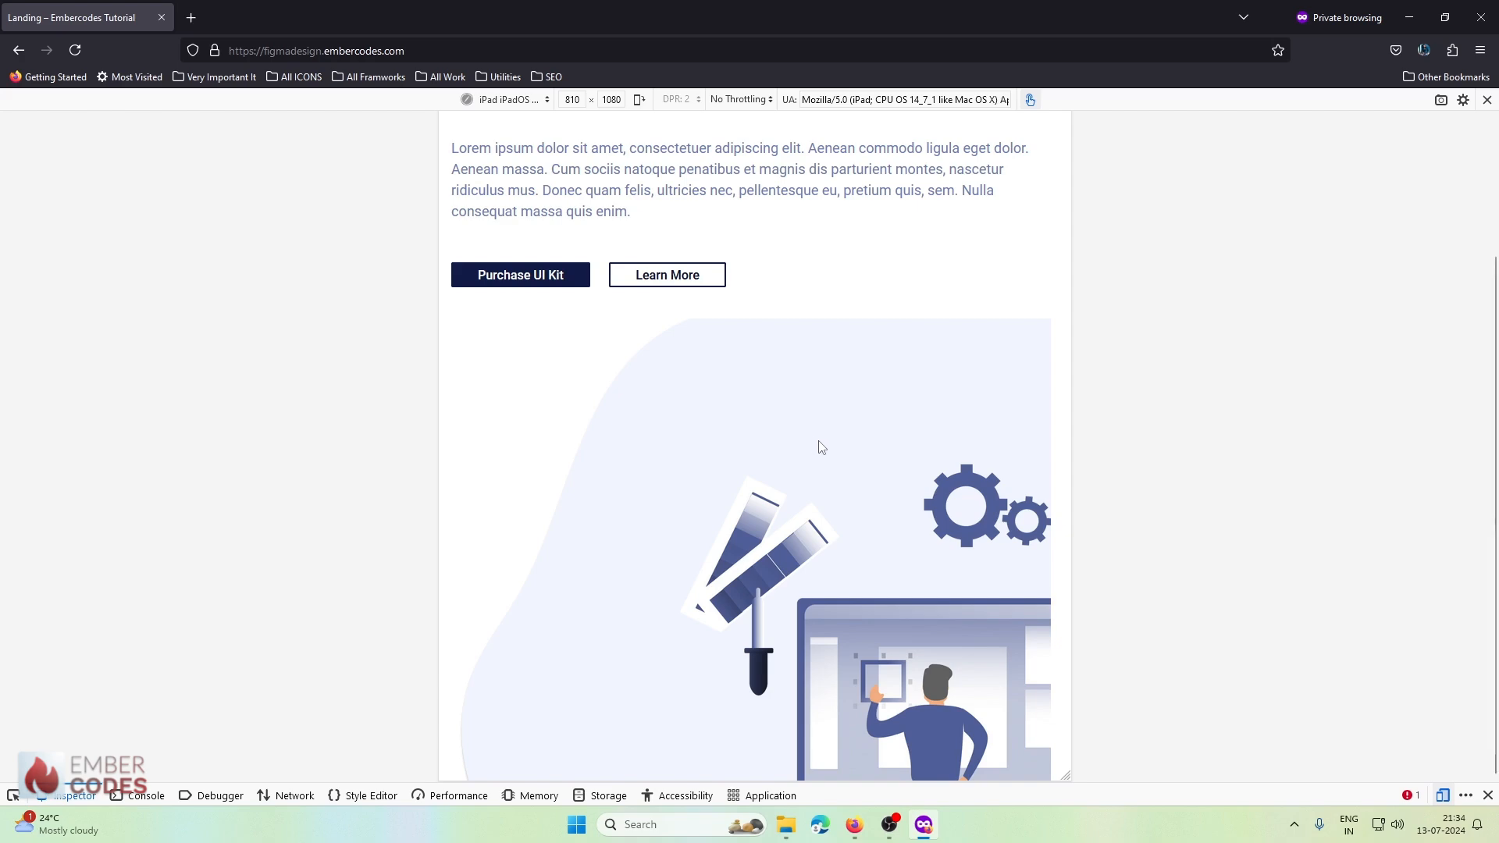
- Switch back to the Elementor editor and look through the list of available widgets
{"action": "left_click", "coordinate": [856, 825]}
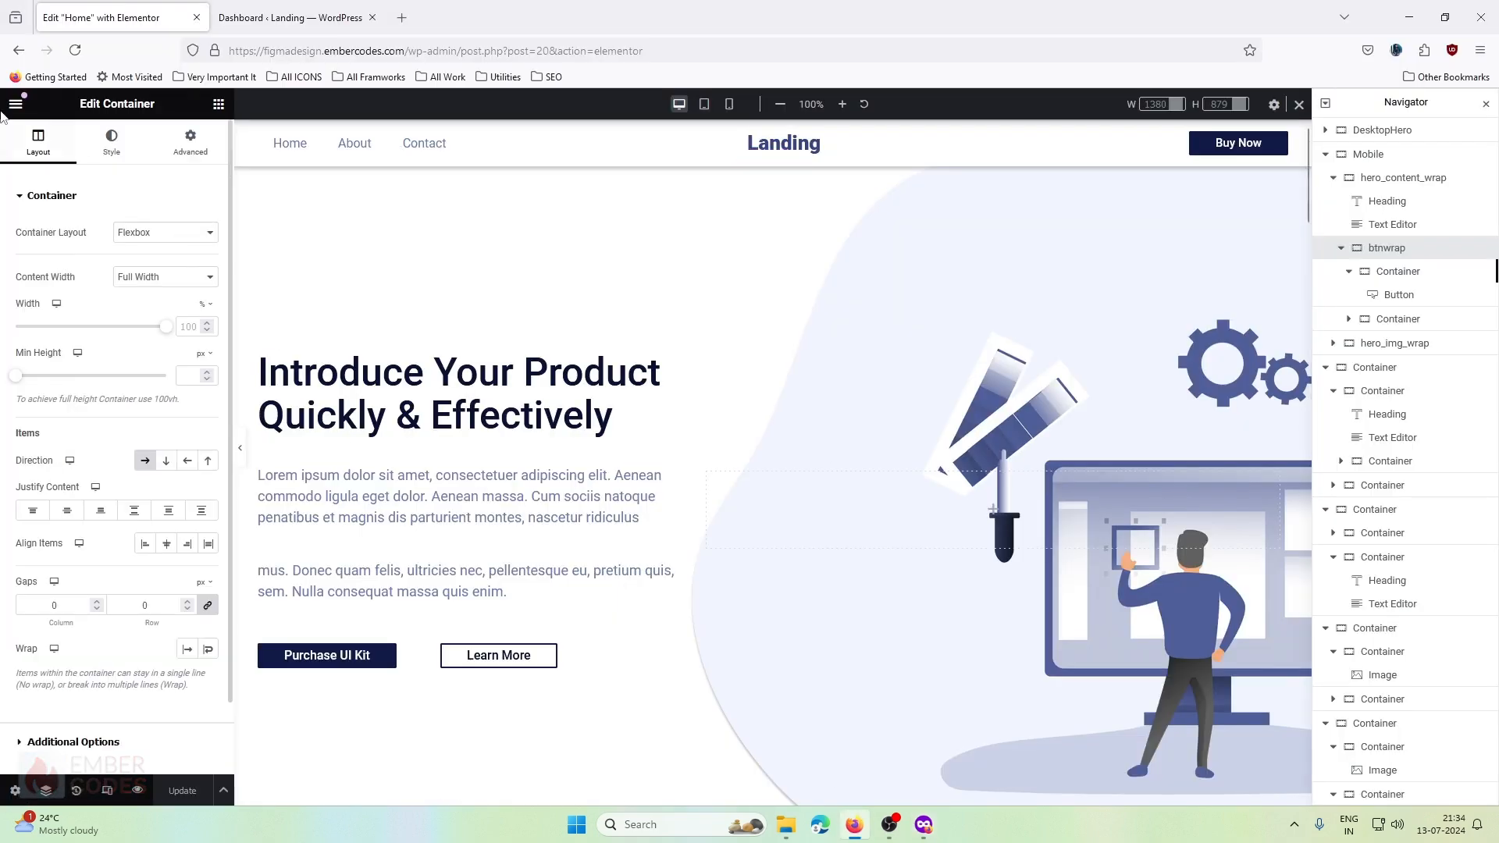
{"action": "left_click", "coordinate": [219, 104]}
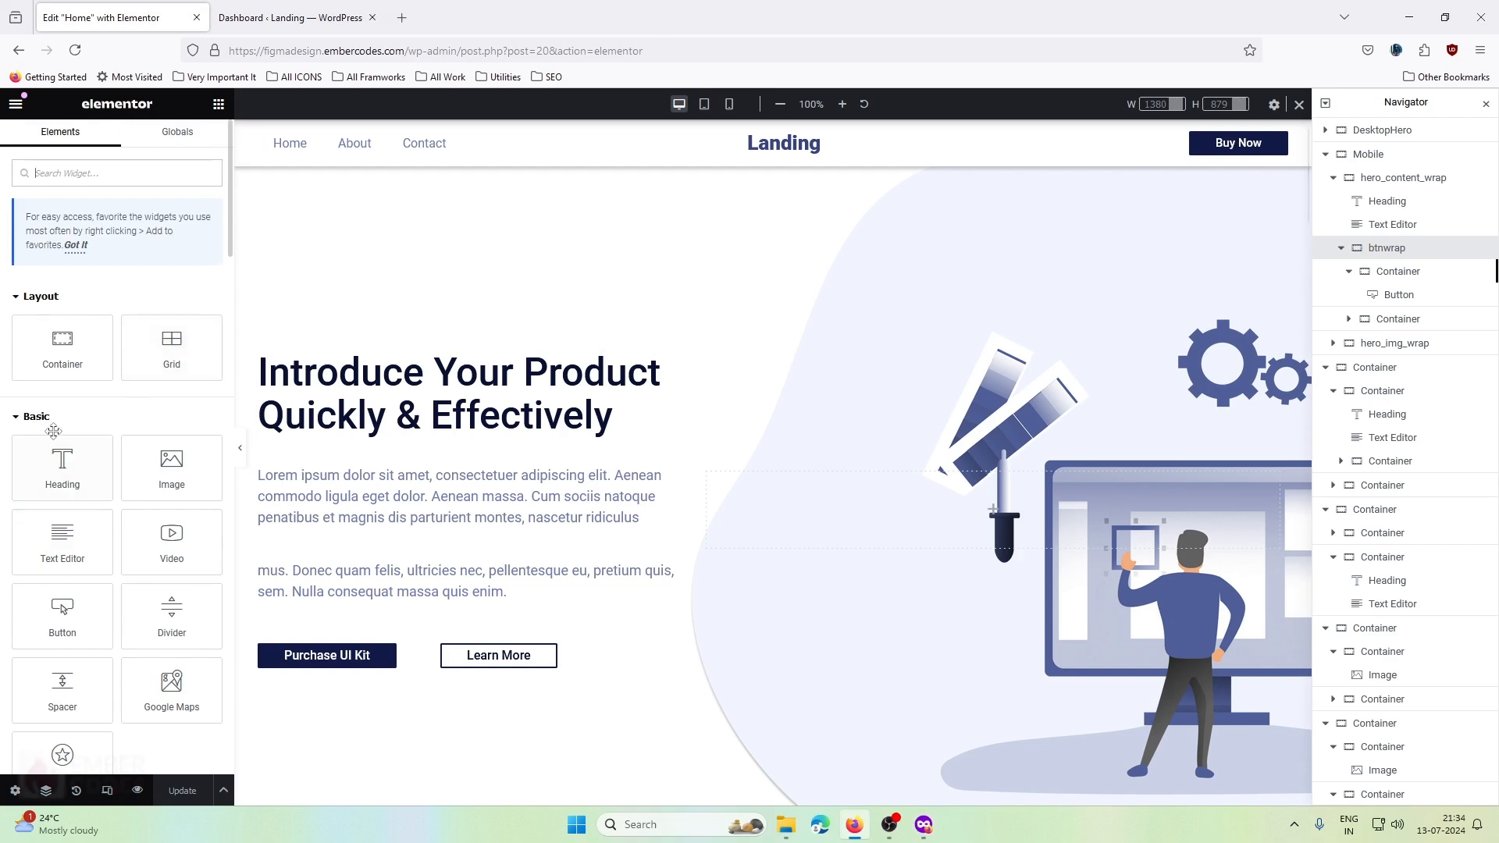
{"action": "scroll", "coordinate": [24, 473], "scroll_direction": "down", "scroll_amount": 15}
{"action": "scroll", "coordinate": [56, 542], "scroll_direction": "down", "scroll_amount": 20}
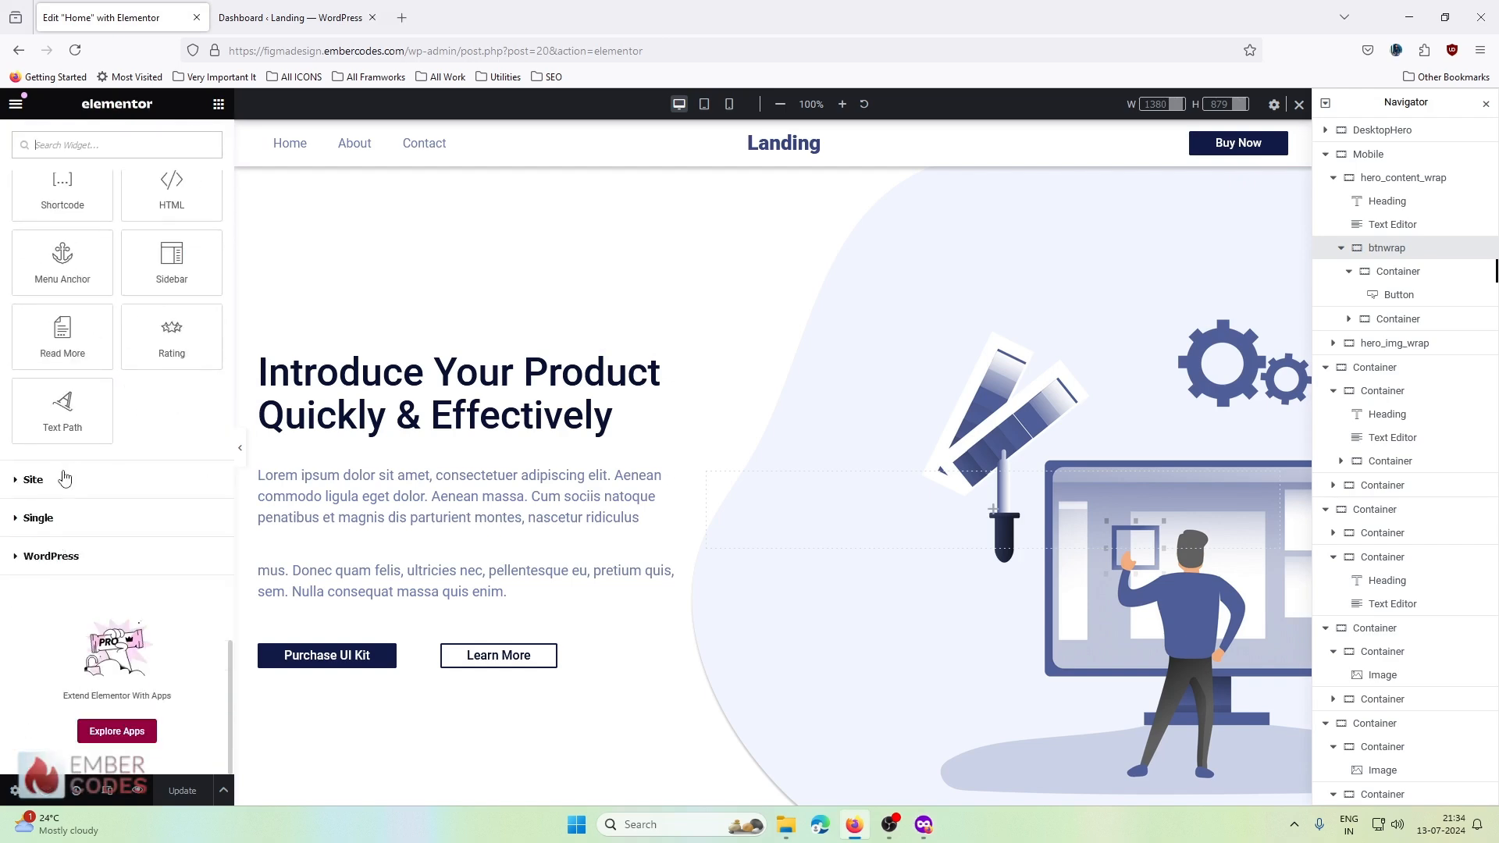
{"action": "scroll", "coordinate": [92, 353], "scroll_direction": "up", "scroll_amount": 15}
{"action": "scroll", "coordinate": [92, 352], "scroll_direction": "up", "scroll_amount": 20}
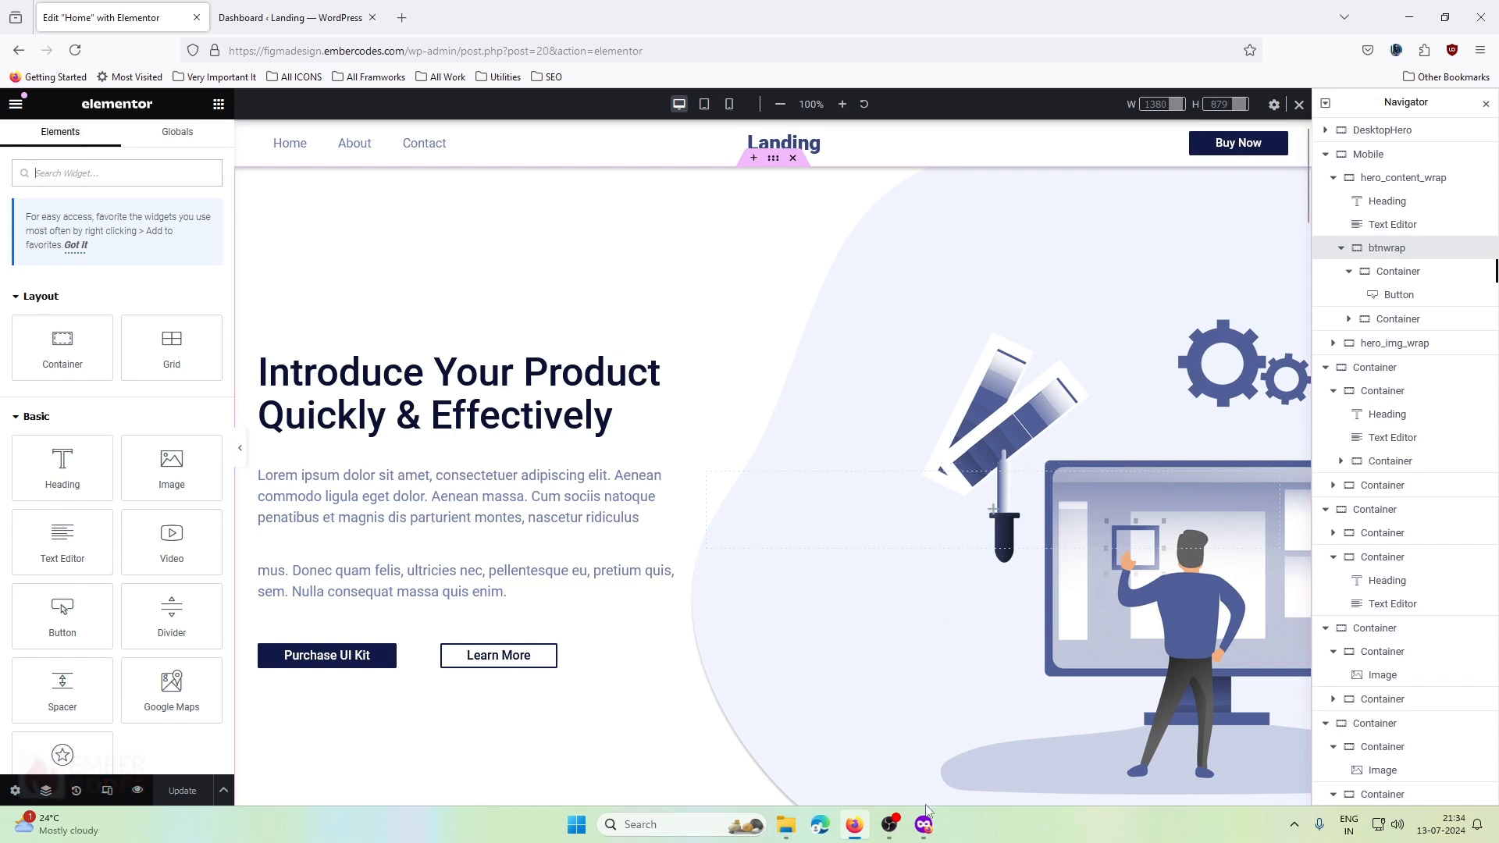
- Review the landing page's desktop layout in the editor from the hero through every section to the footer and back
{"action": "mouse_move", "coordinate": [924, 818]}
{"action": "scroll", "coordinate": [730, 534], "scroll_direction": "down", "scroll_amount": 7}
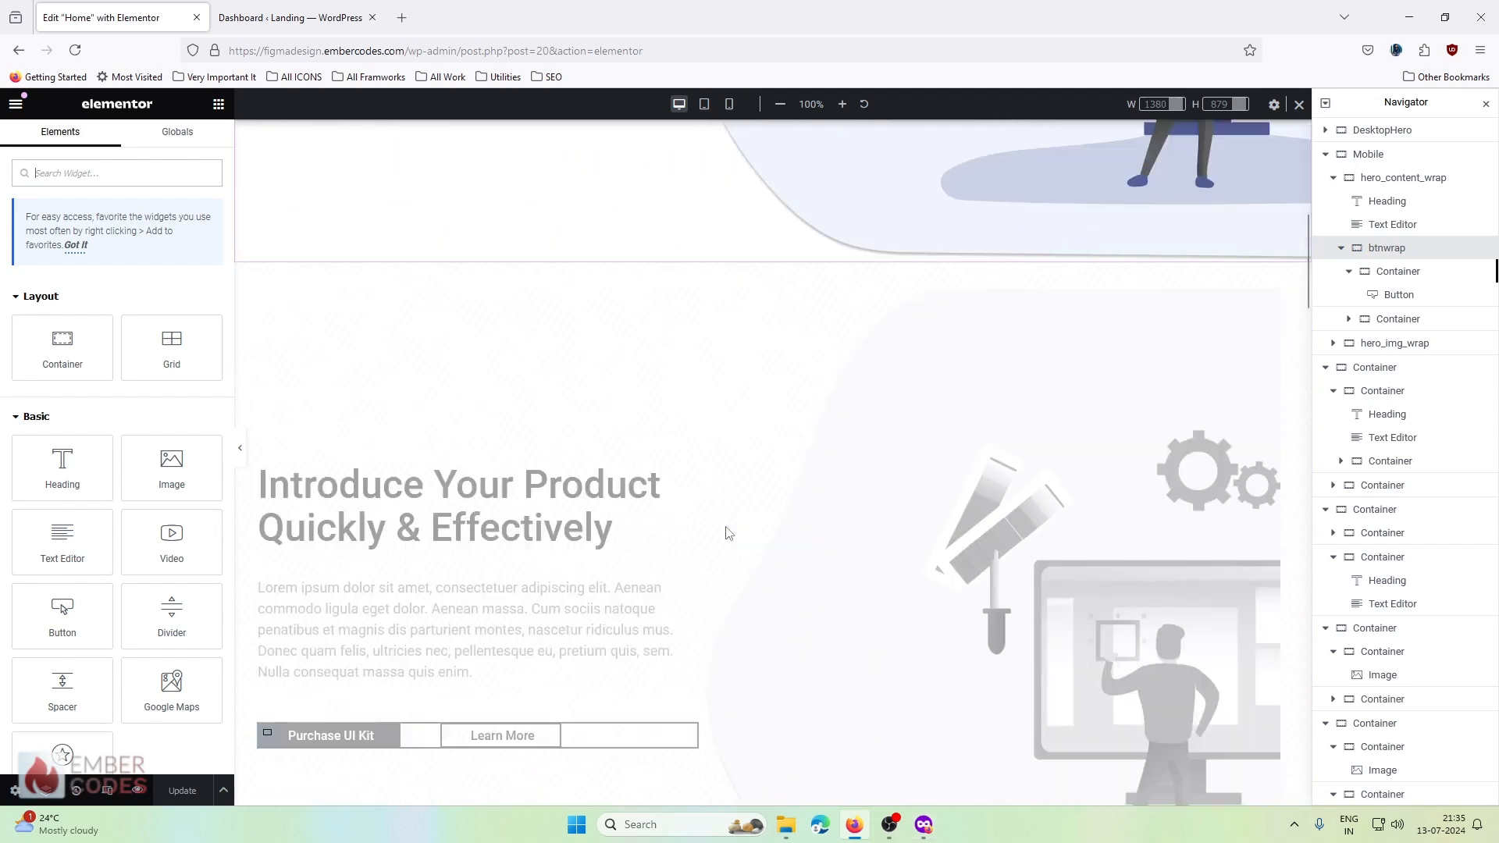
{"action": "scroll", "coordinate": [727, 533], "scroll_direction": "down", "scroll_amount": 4}
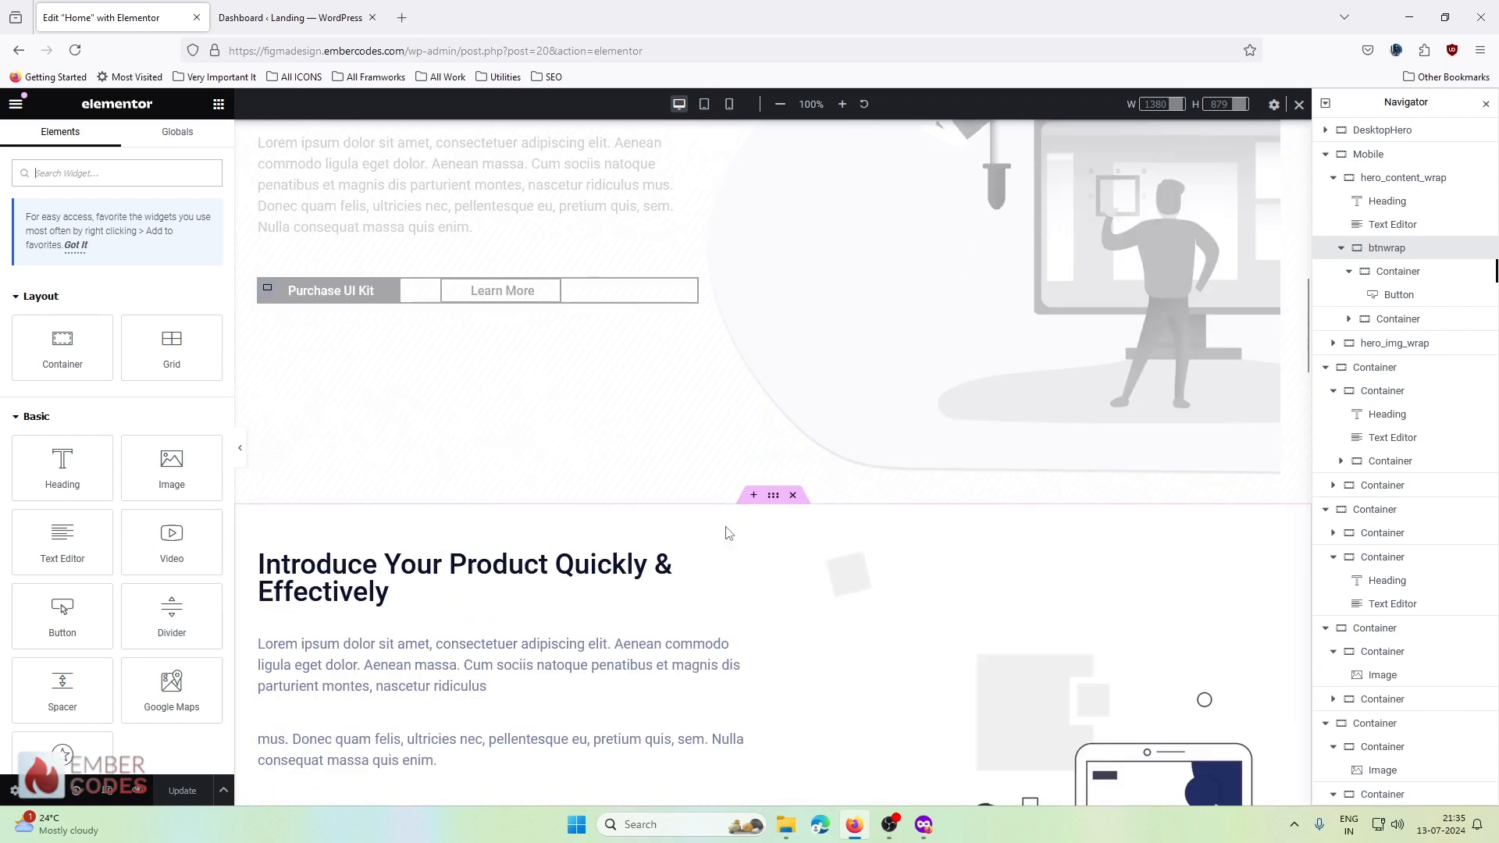
{"action": "scroll", "coordinate": [727, 534], "scroll_direction": "down", "scroll_amount": 5}
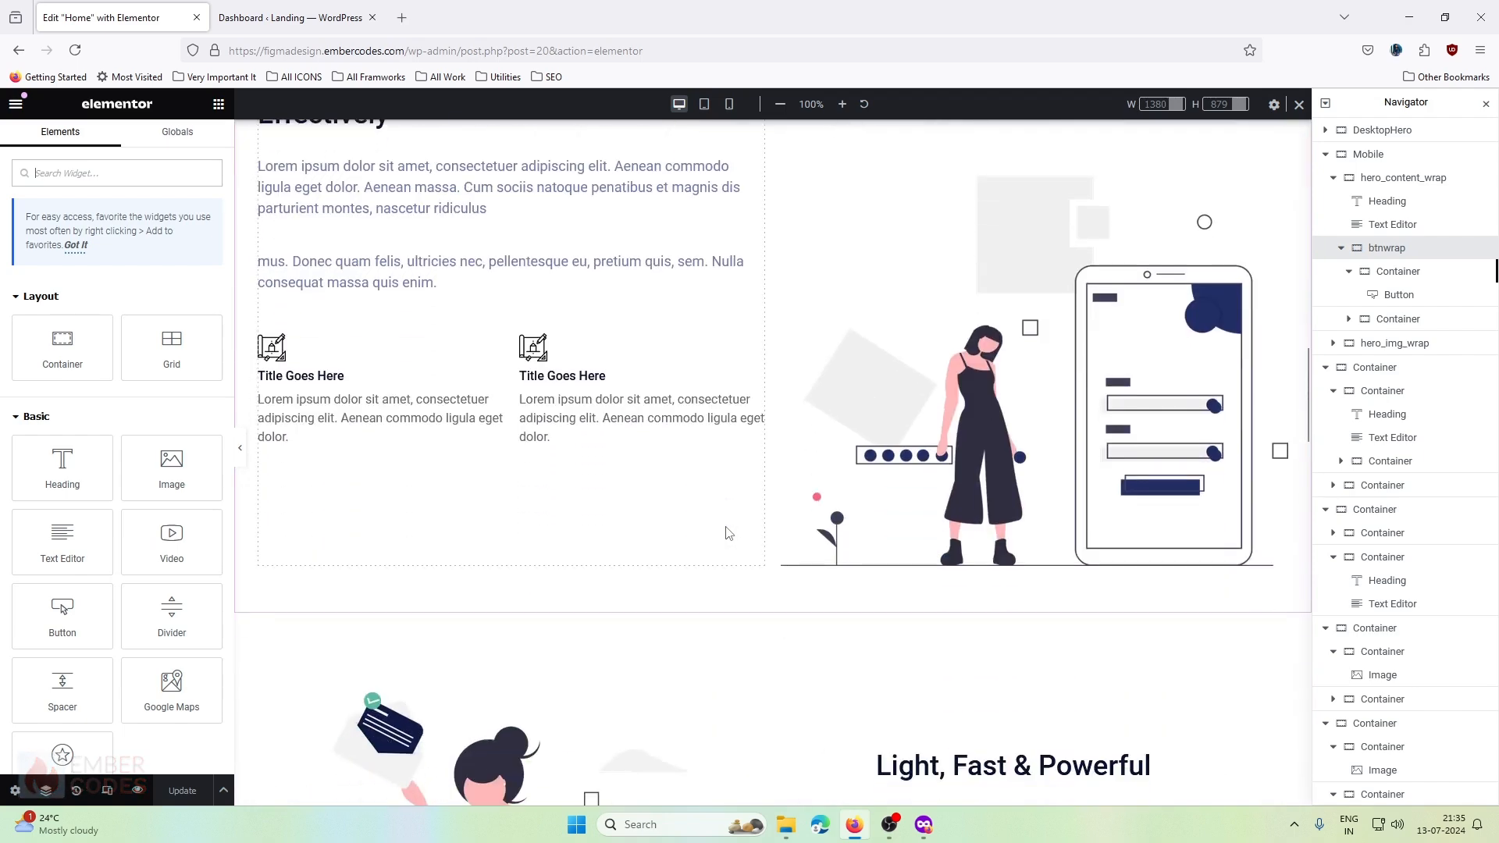
{"action": "scroll", "coordinate": [727, 533], "scroll_direction": "down", "scroll_amount": 7}
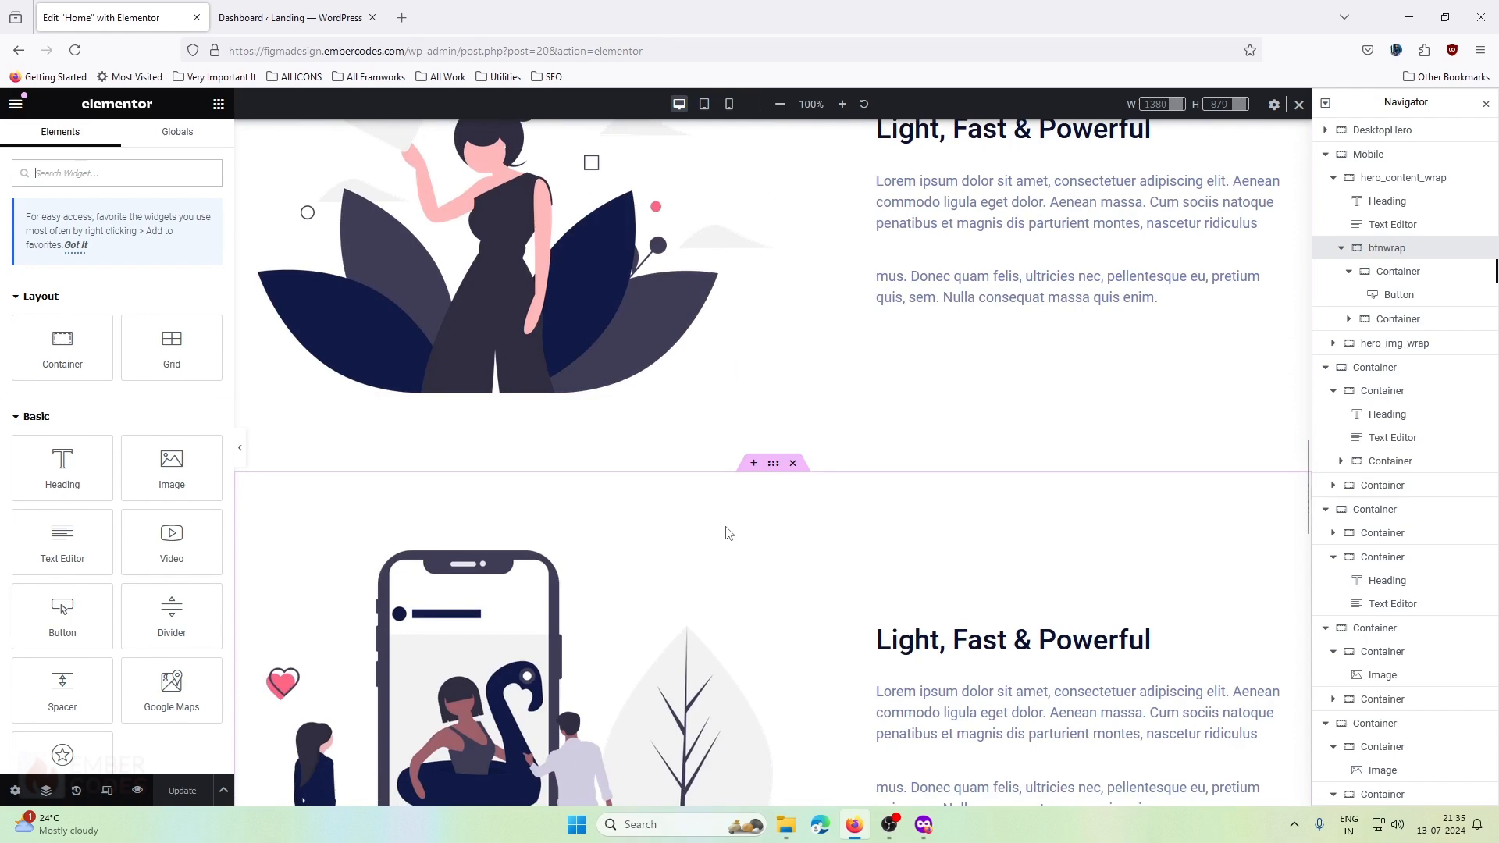
{"action": "scroll", "coordinate": [727, 533], "scroll_direction": "down", "scroll_amount": 8}
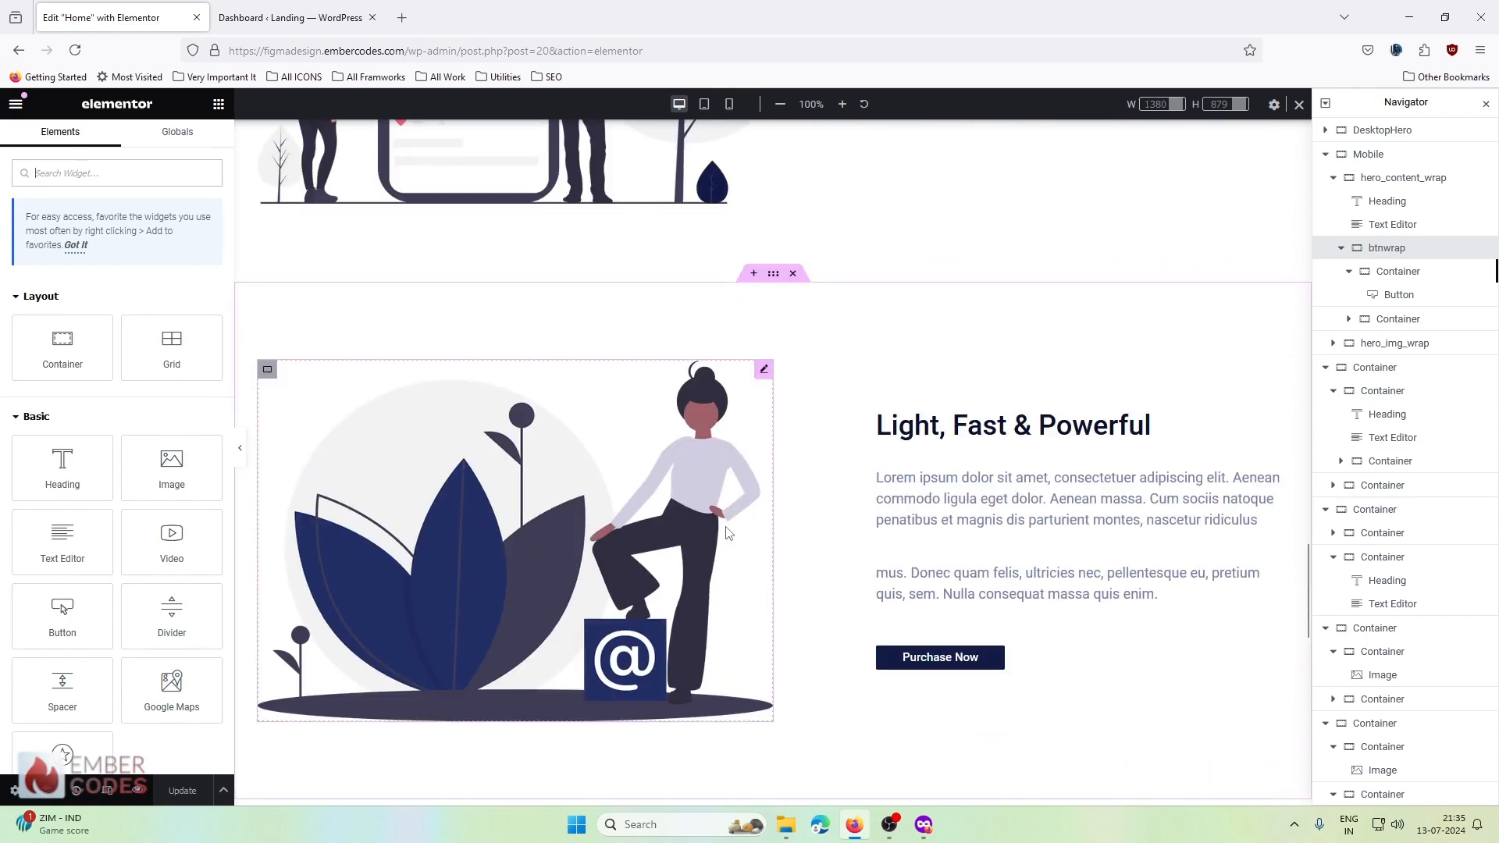
{"action": "scroll", "coordinate": [727, 533], "scroll_direction": "down", "scroll_amount": 12}
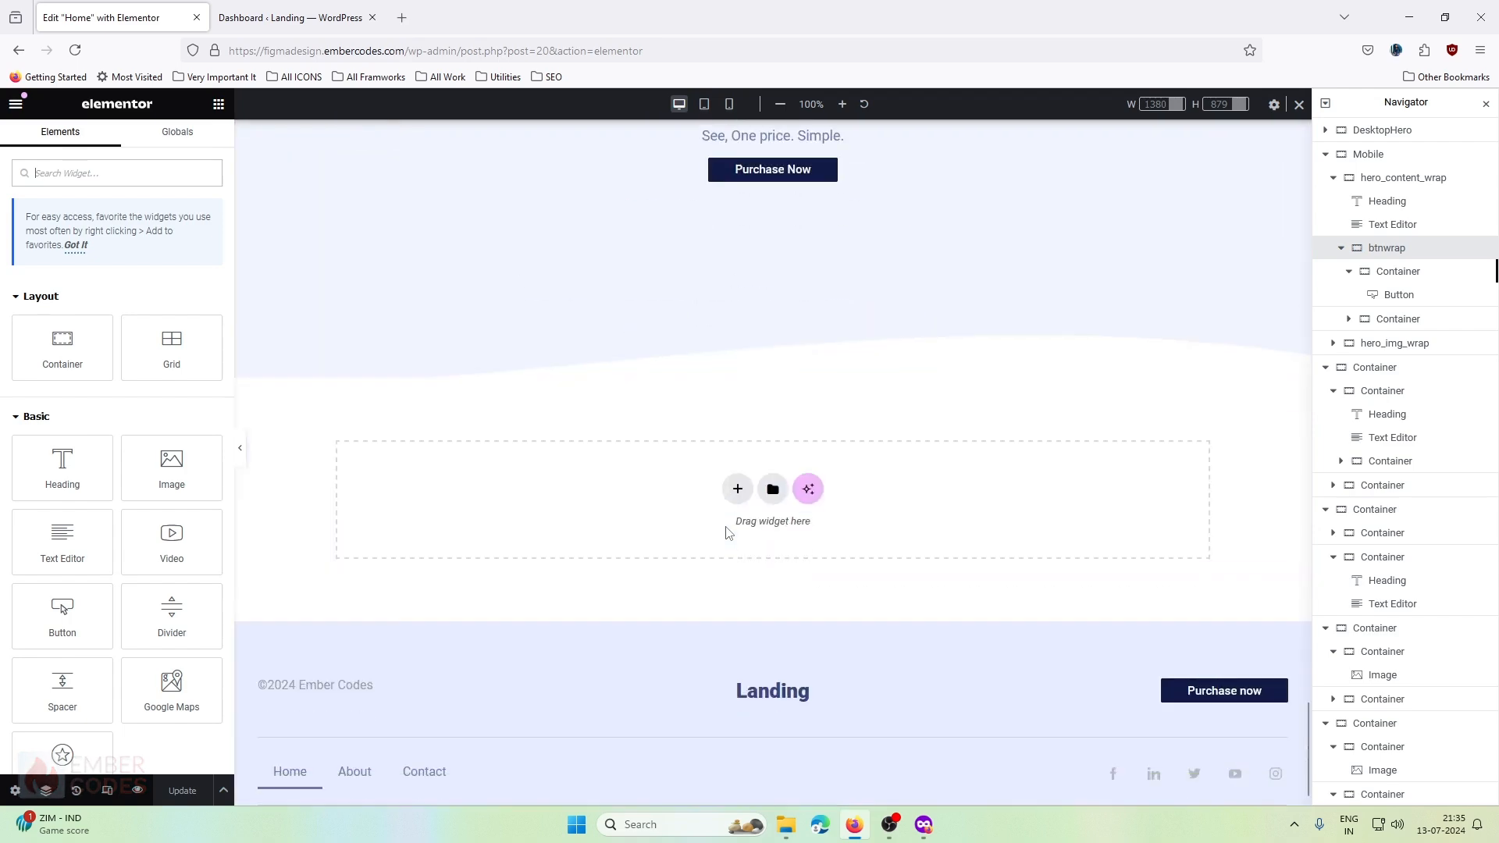
{"action": "scroll", "coordinate": [726, 533], "scroll_direction": "up", "scroll_amount": 12}
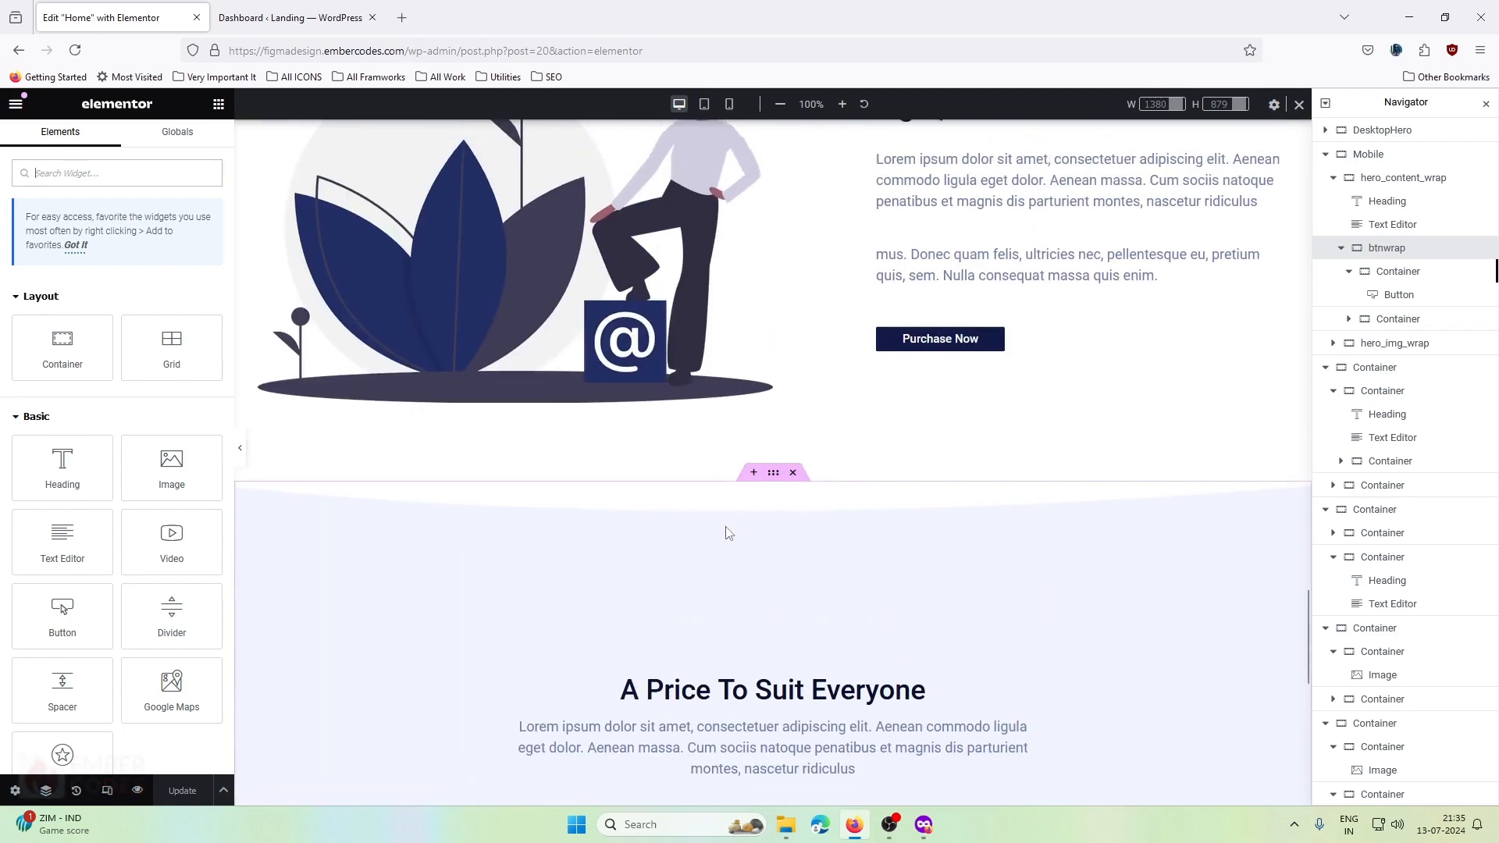
{"action": "scroll", "coordinate": [726, 533], "scroll_direction": "down", "scroll_amount": 2}
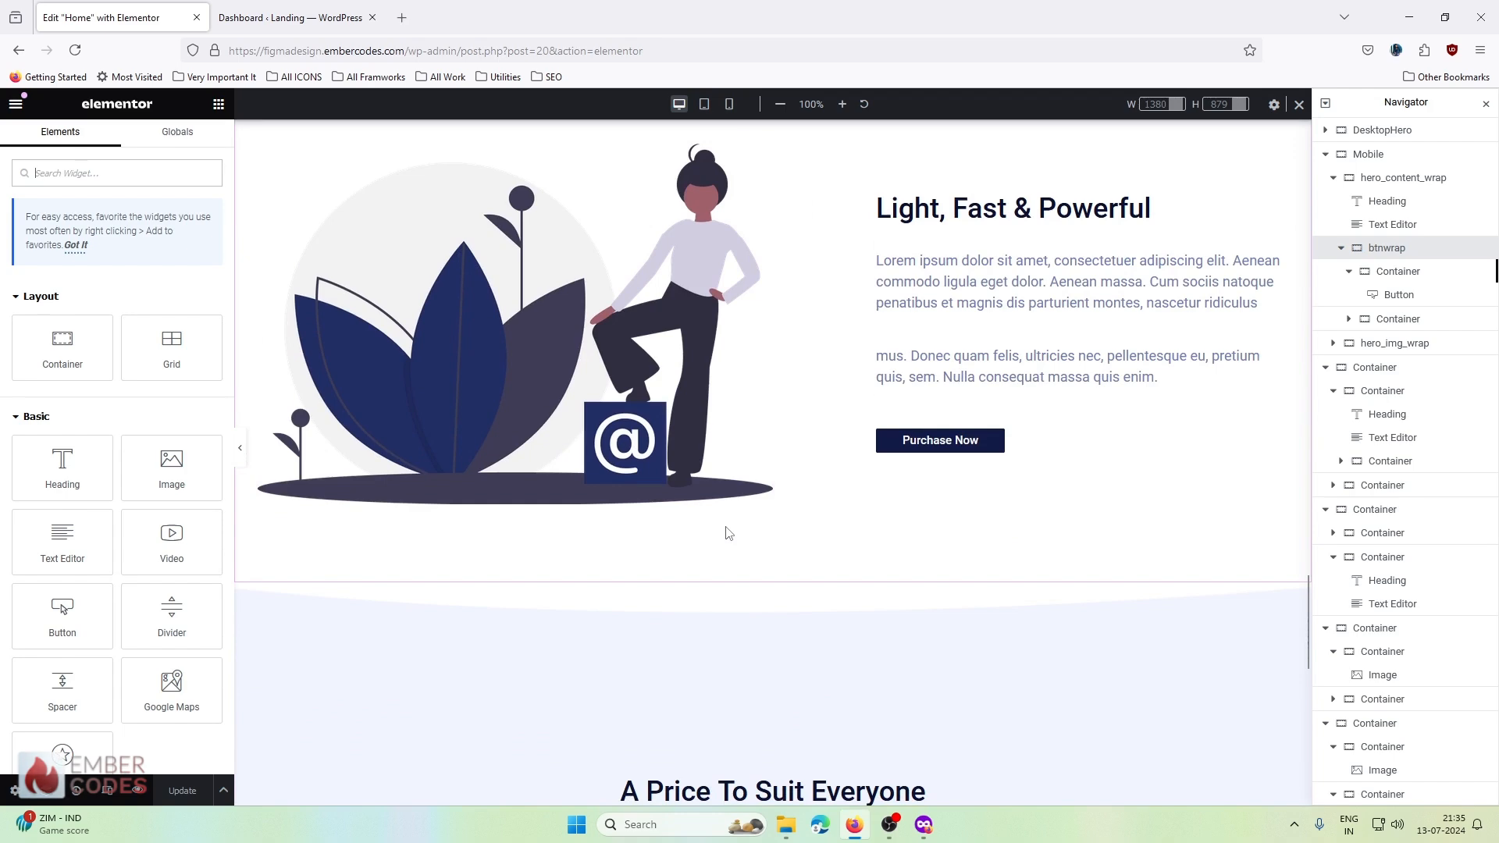
{"action": "scroll", "coordinate": [727, 533], "scroll_direction": "up", "scroll_amount": 13}
{"action": "scroll", "coordinate": [842, 359], "scroll_direction": "up", "scroll_amount": 15}
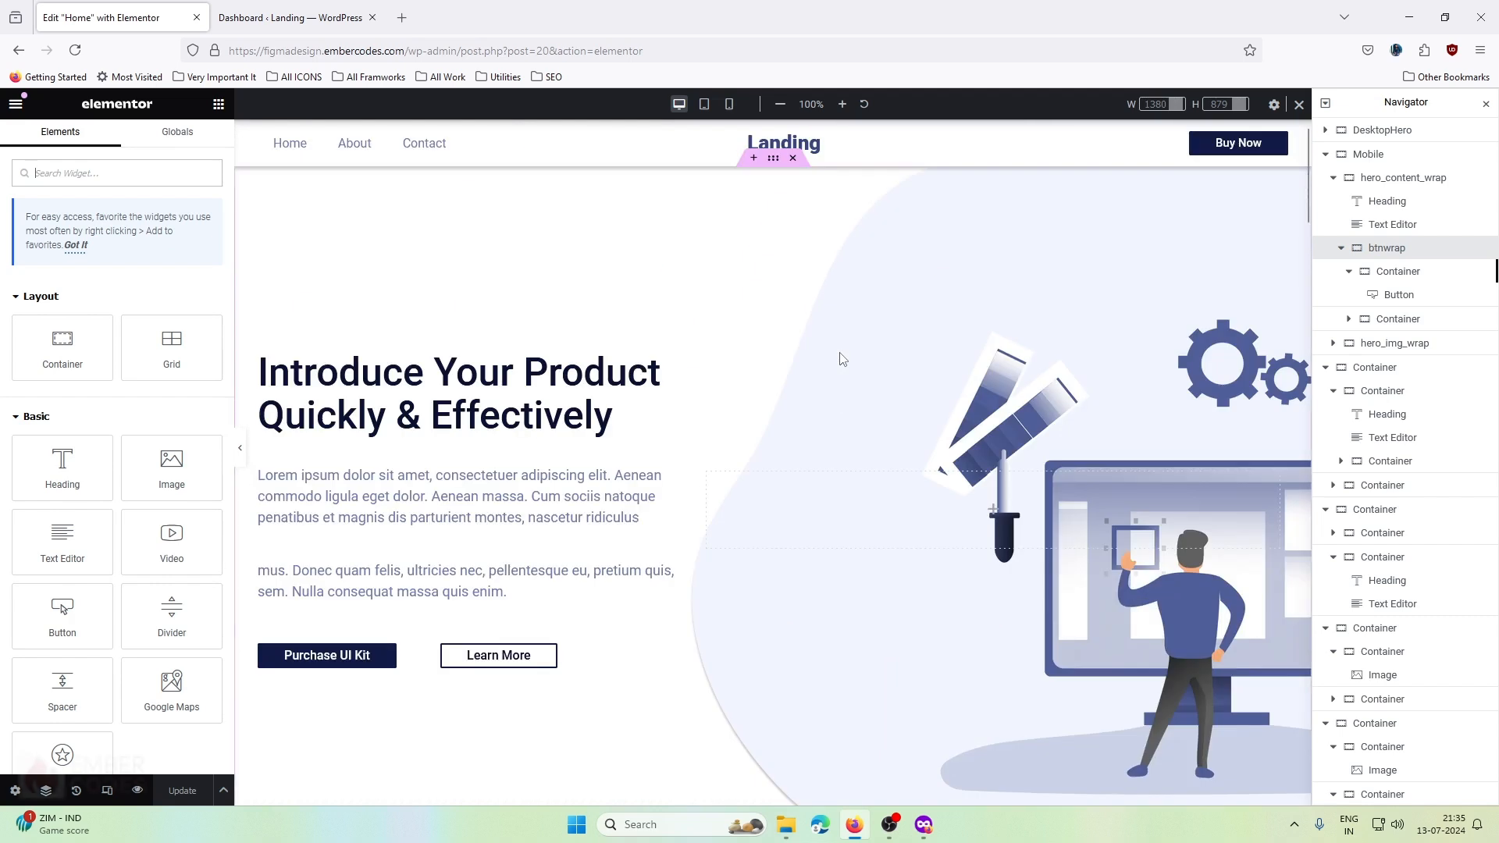